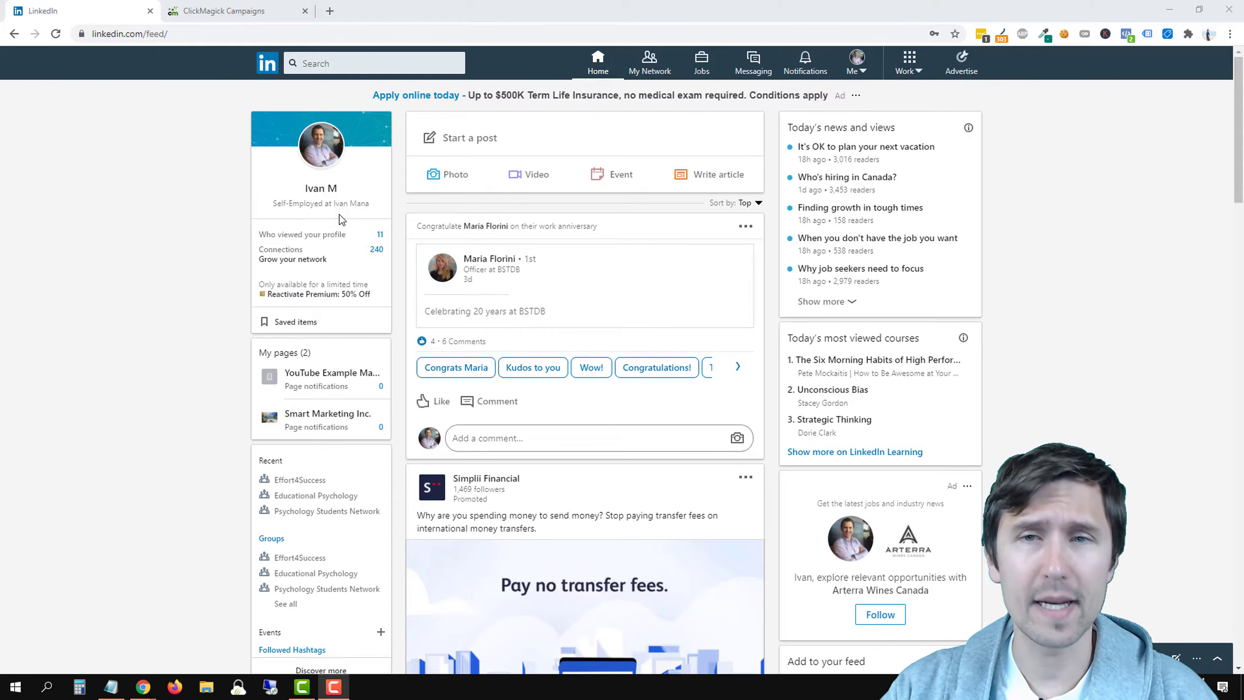
Start a new ad account in Campaign Manager, appending "- YouTube" to its default name and choosing Canada, Dollar (CAD) as currency
{"action": "left_click", "coordinate": [961, 78]}
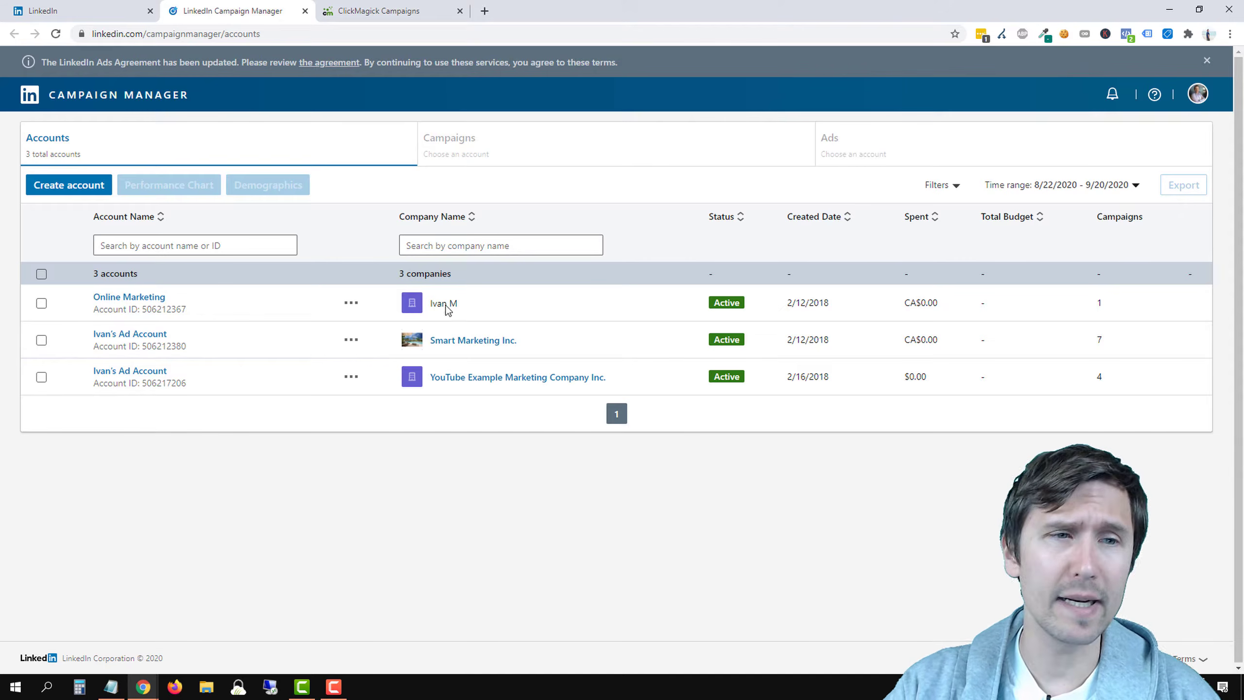
{"action": "left_click", "coordinate": [74, 191]}
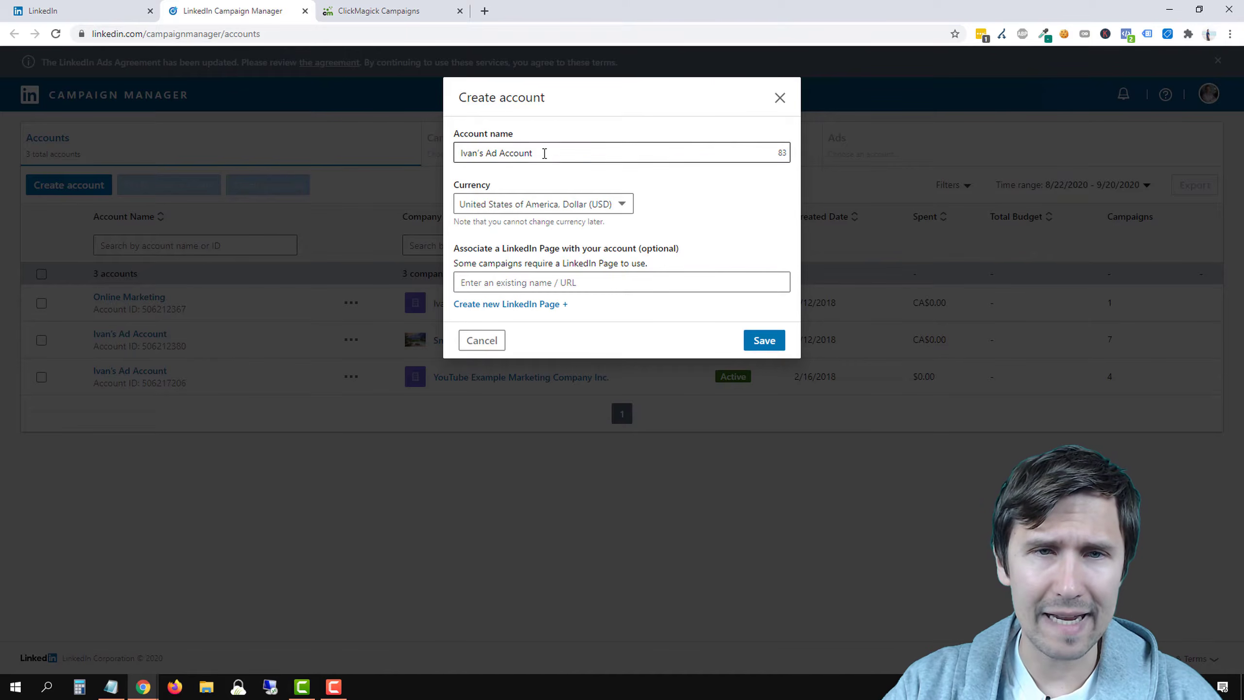
{"action": "triple_click", "coordinate": [545, 153]}
{"action": "left_click", "coordinate": [556, 149]}
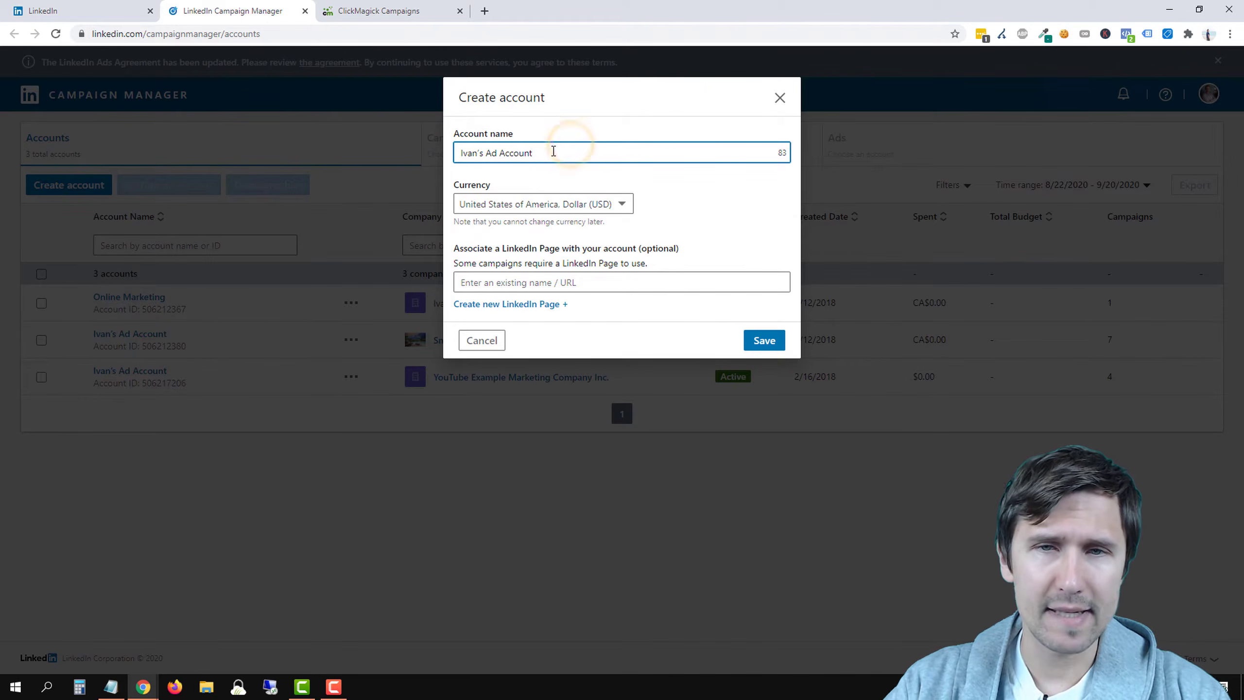
{"action": "type", "text": "-"}
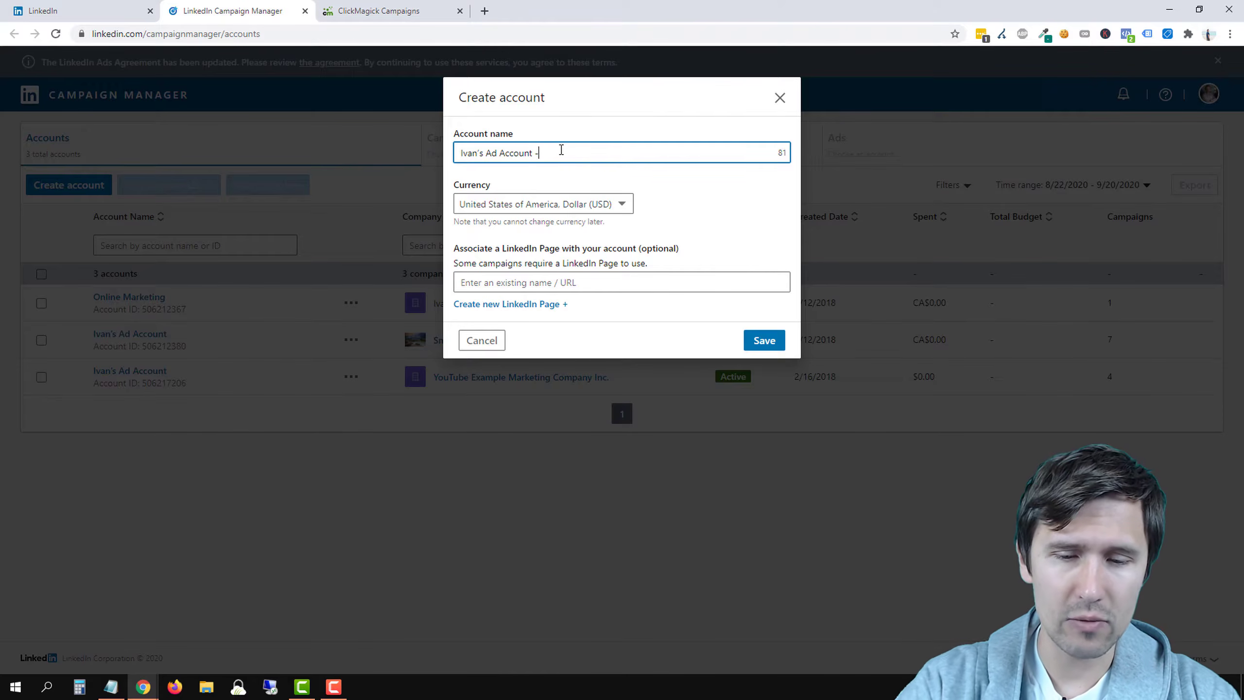
{"action": "type", "text": " YouTube"}
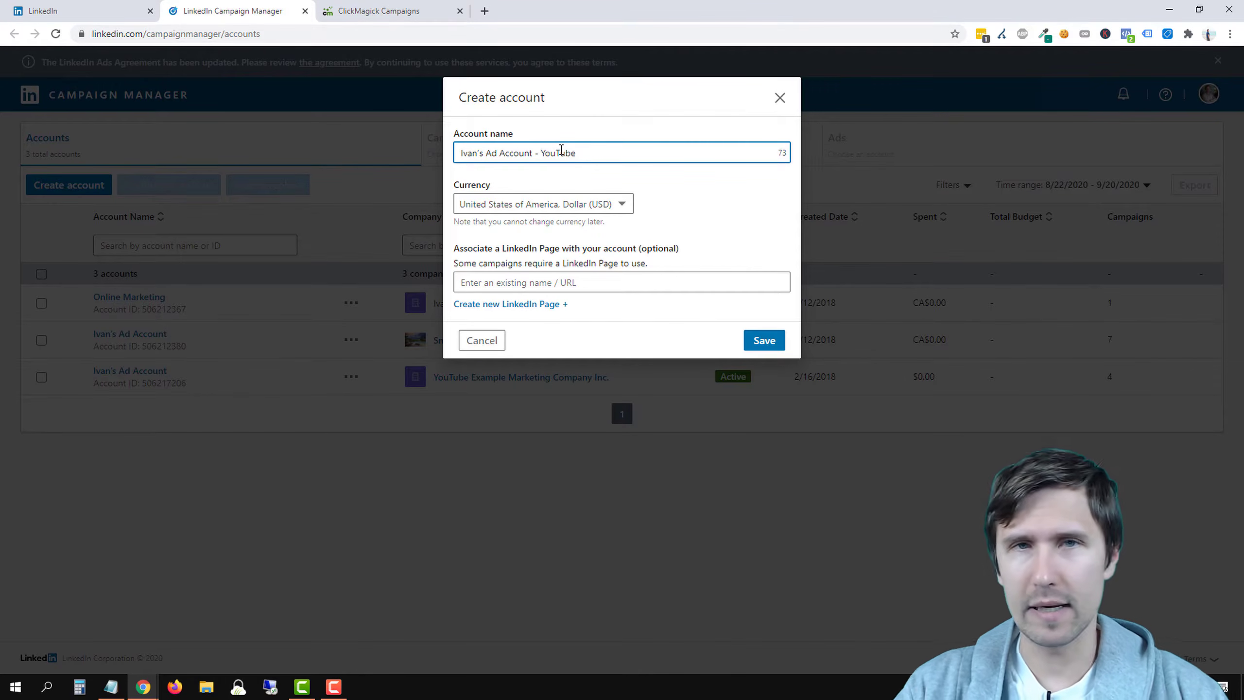
{"action": "left_click", "coordinate": [559, 214]}
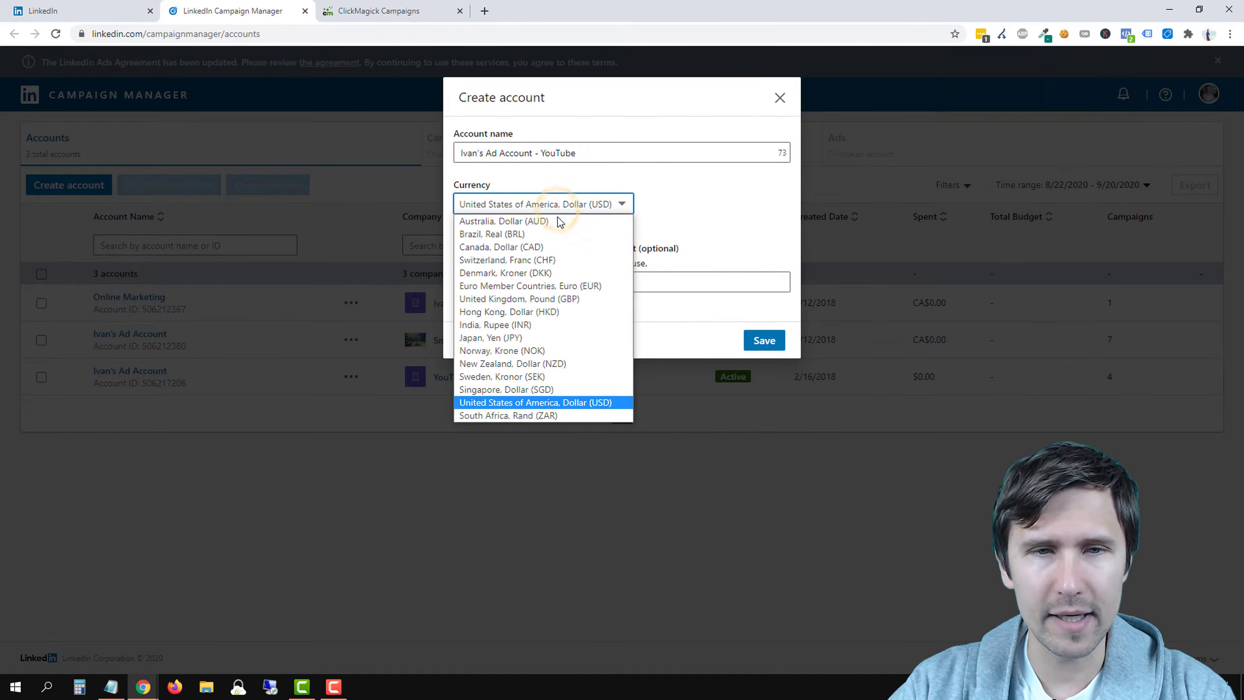
{"action": "left_click", "coordinate": [535, 247]}
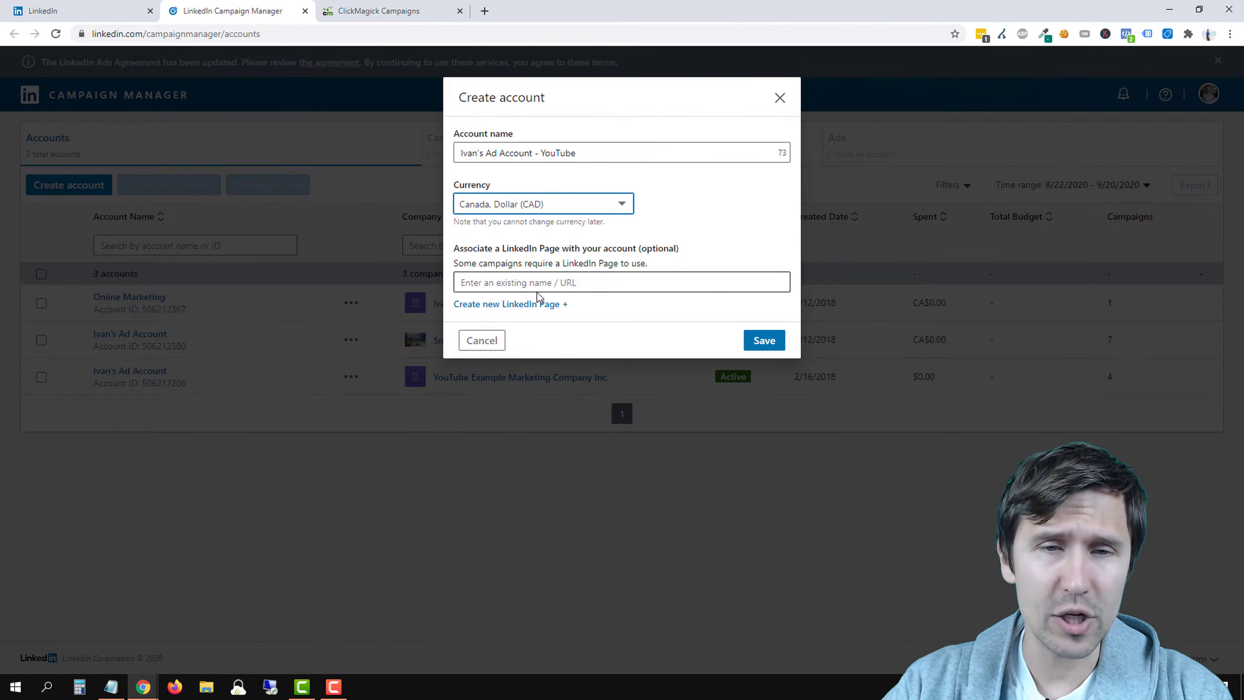
{"action": "left_click", "coordinate": [505, 283]}
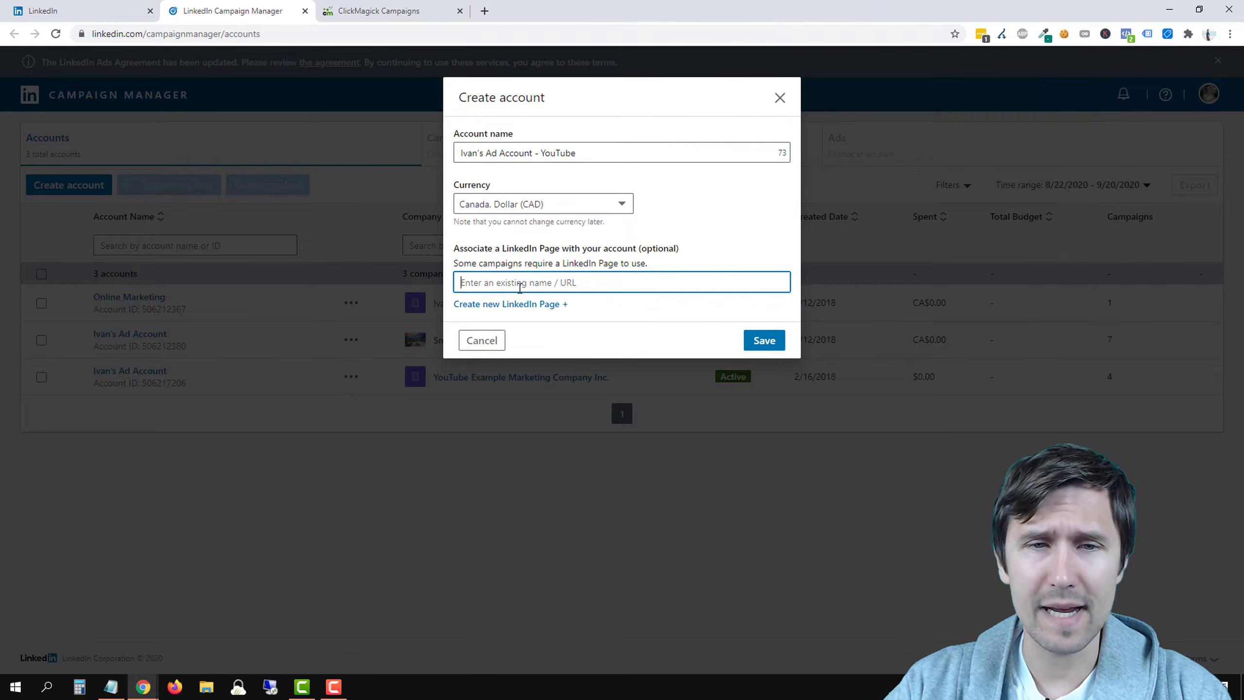
{"action": "type", "text": "page"}
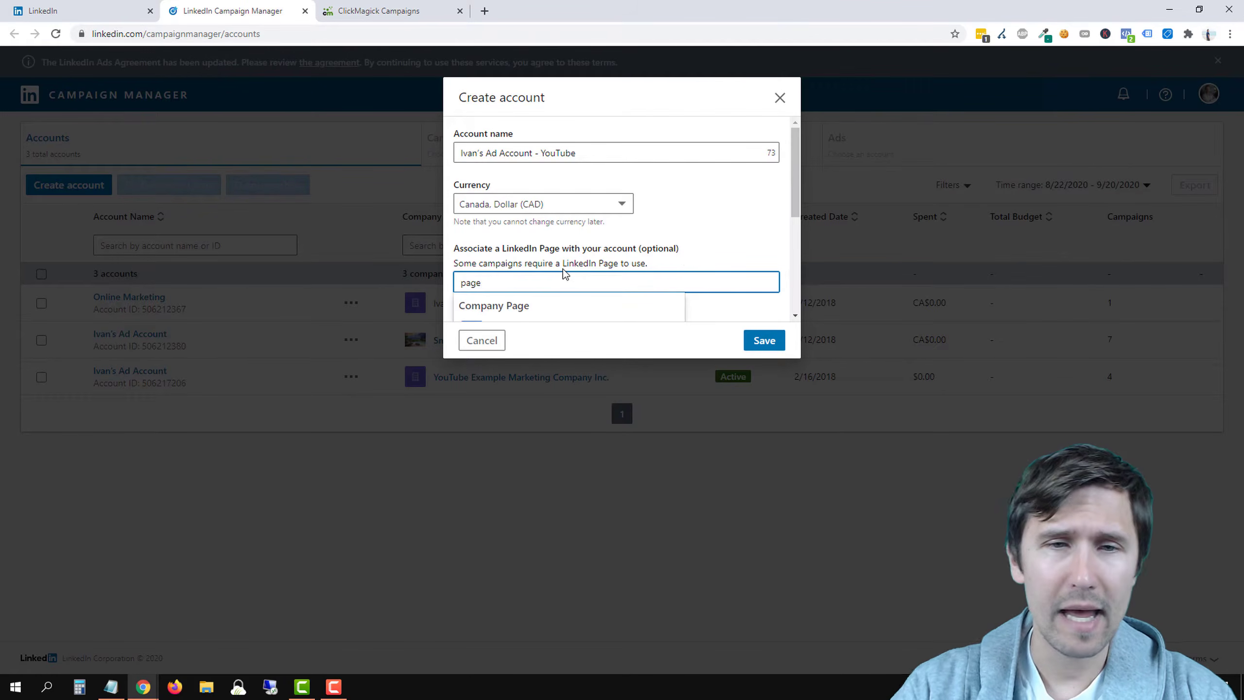
{"action": "scroll", "coordinate": [686, 245], "scroll_direction": "down", "scroll_amount": 1}
{"action": "scroll", "coordinate": [693, 239], "scroll_direction": "down", "scroll_amount": 1}
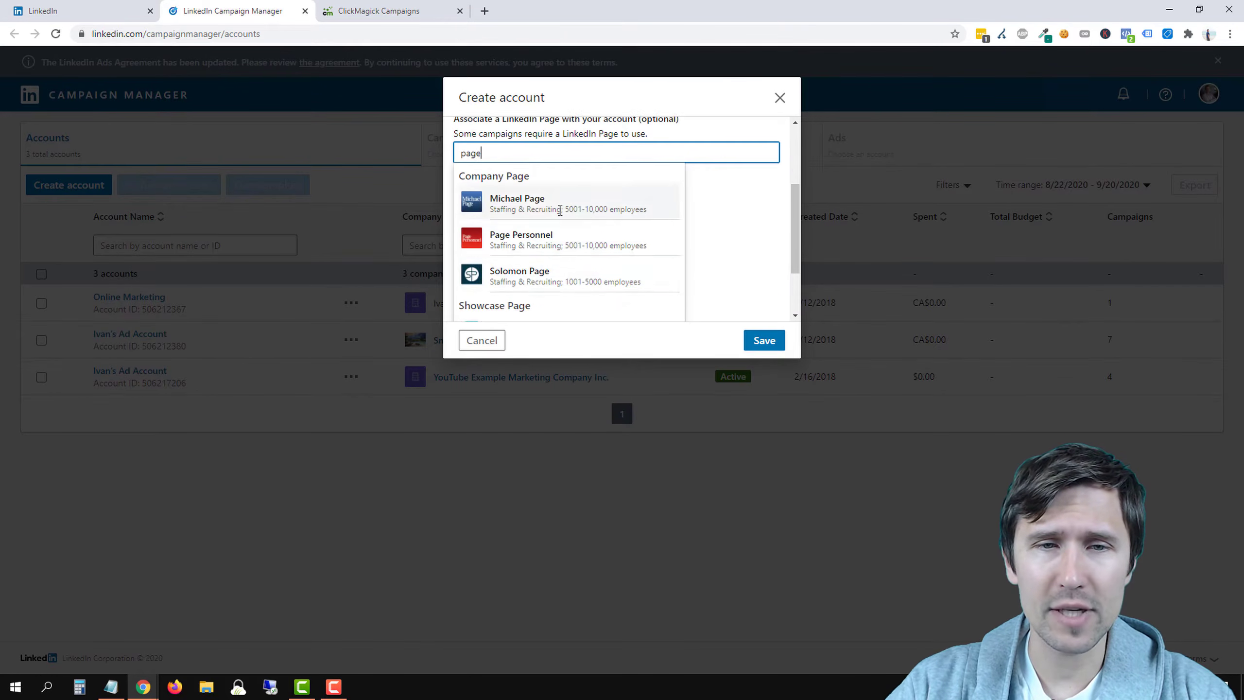
{"action": "double_click", "coordinate": [510, 147]}
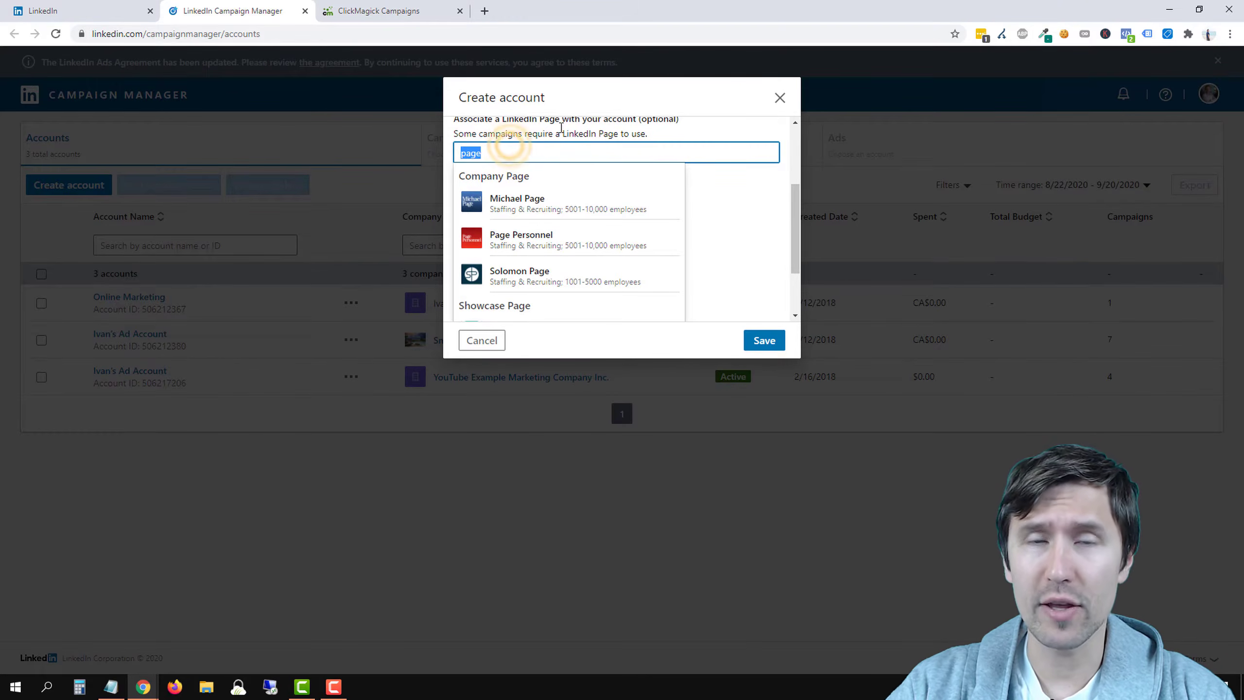
{"action": "key", "text": "BackSpace"}
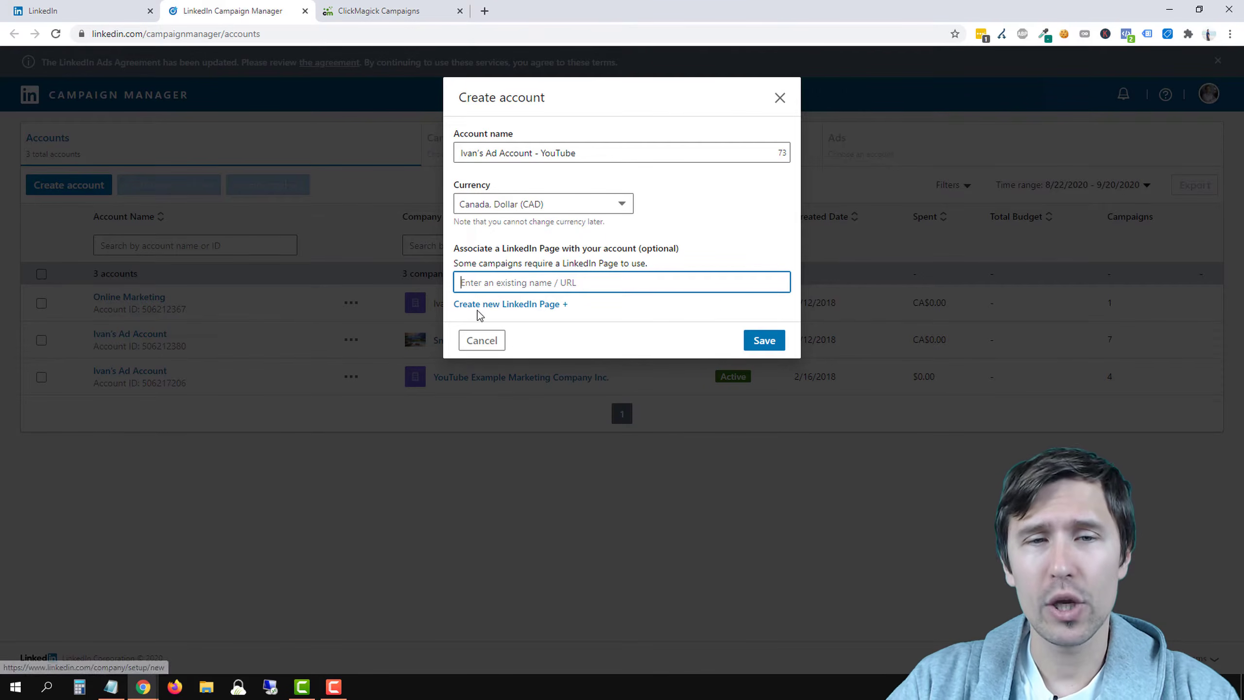
Start creating a new LinkedIn Page of the small business type and enter the owner's full name as the page name
{"action": "left_click", "coordinate": [509, 304]}
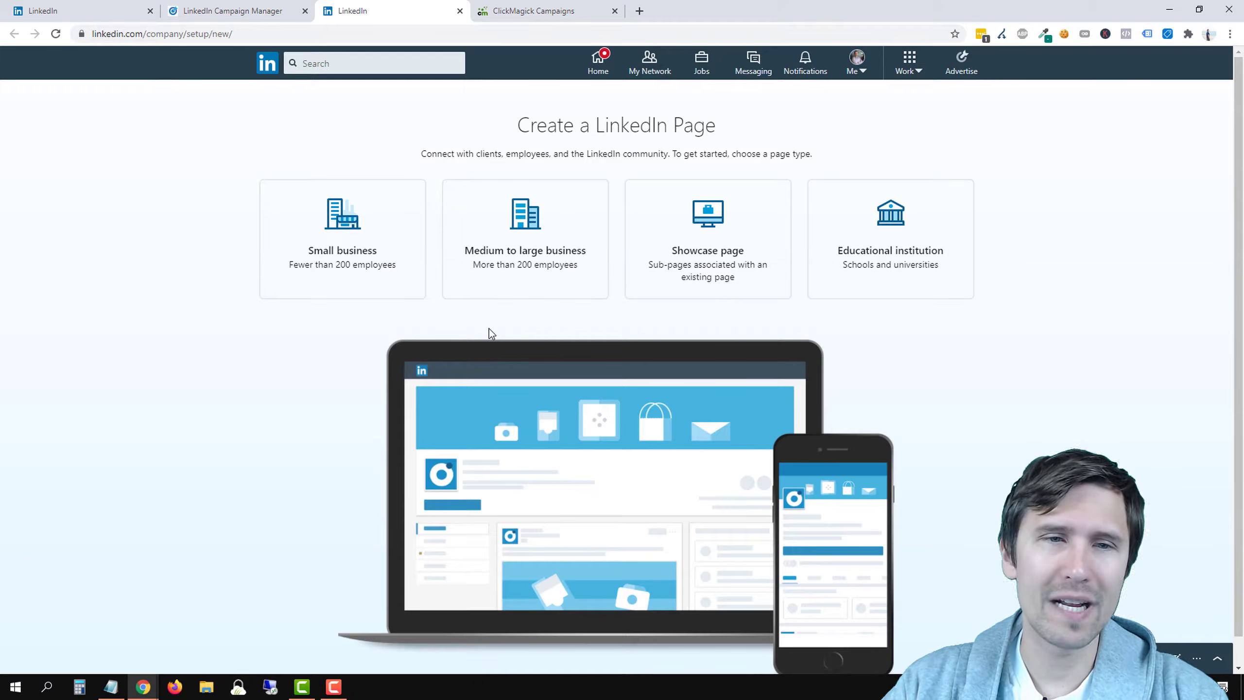
{"action": "left_click", "coordinate": [339, 265]}
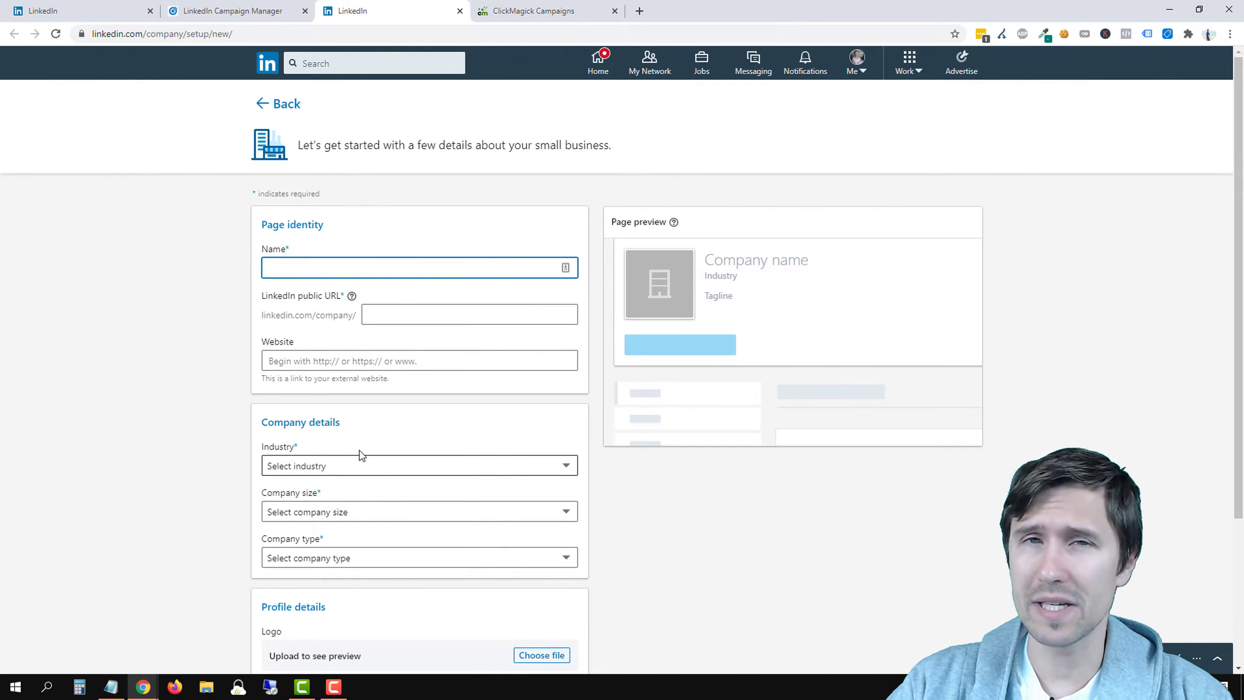
{"action": "left_click", "coordinate": [297, 269]}
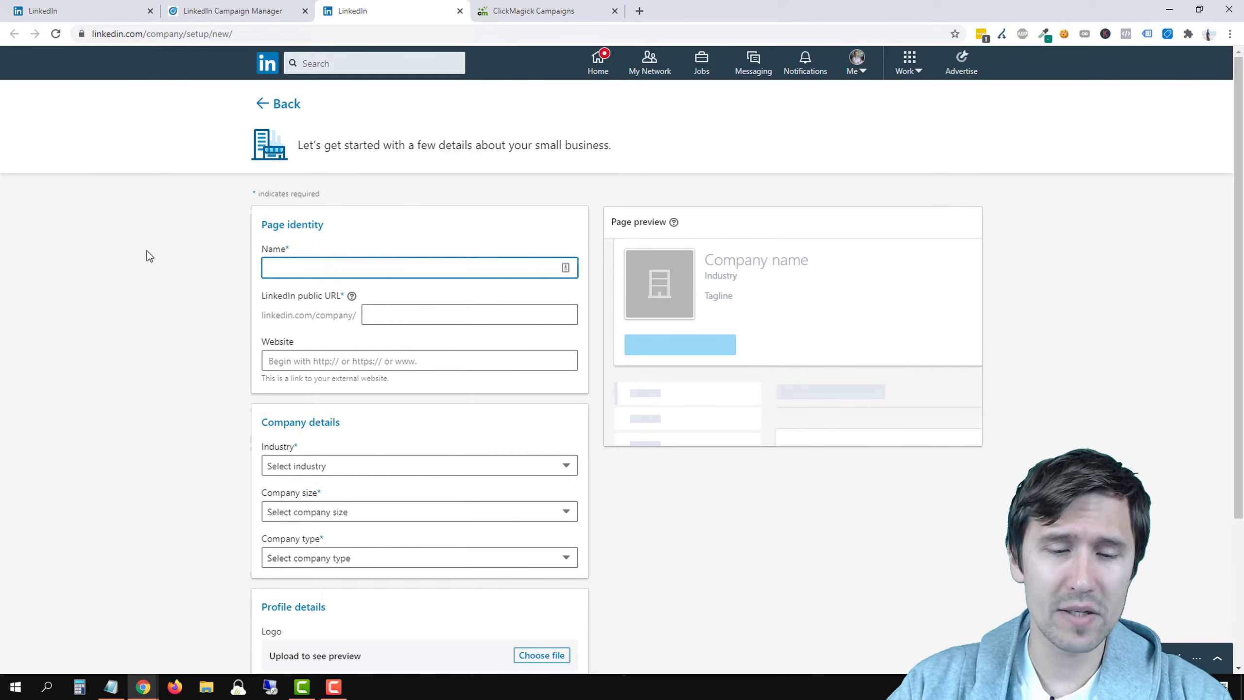
{"action": "type", "text": "Ivan Mana"}
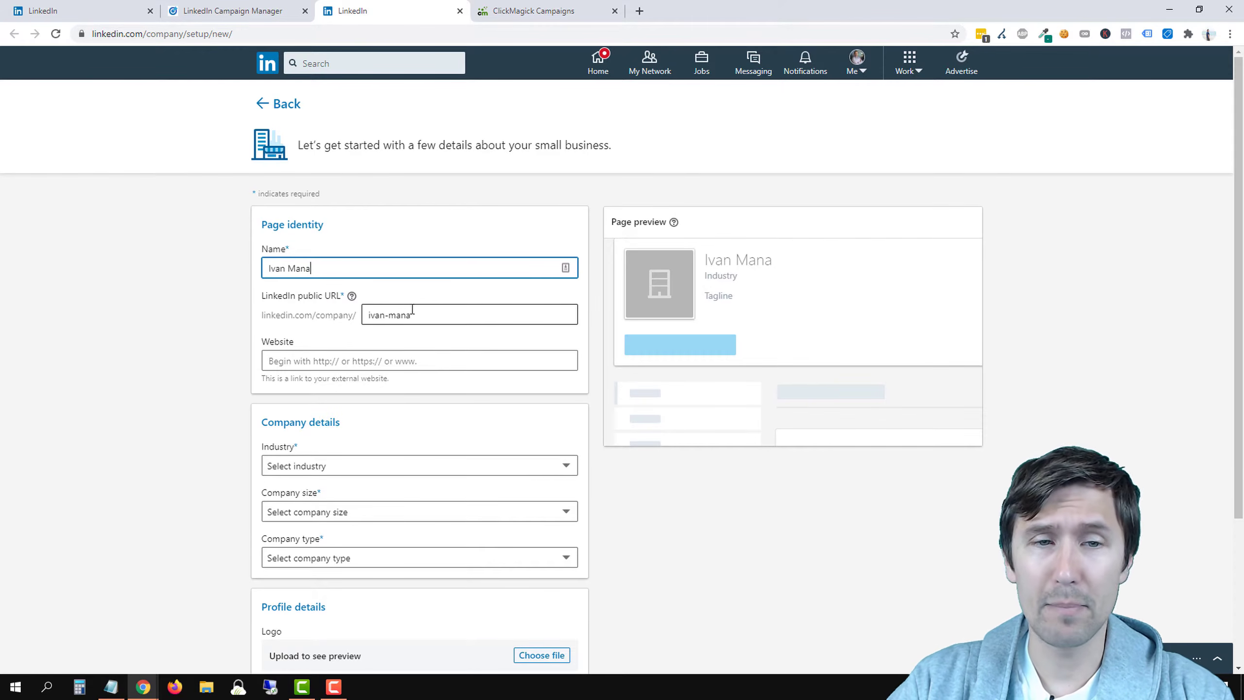
{"action": "left_click", "coordinate": [325, 356]}
{"action": "type", "text": "https"}
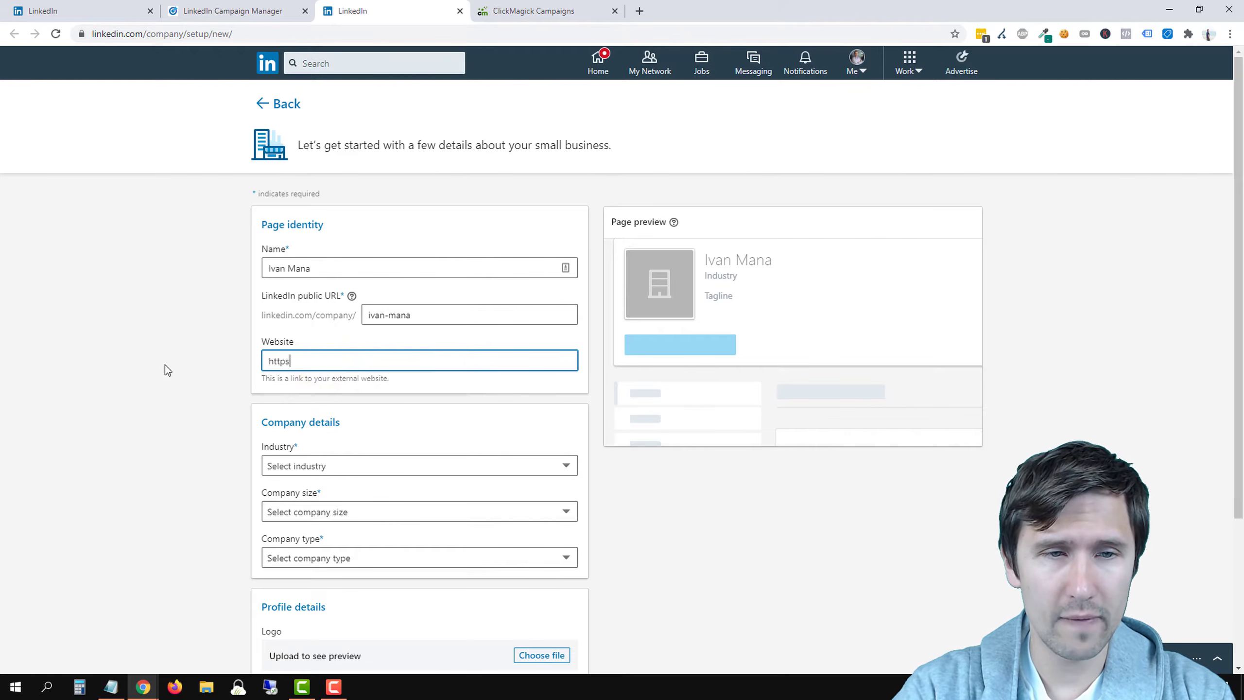
{"action": "type", "text": "://"}
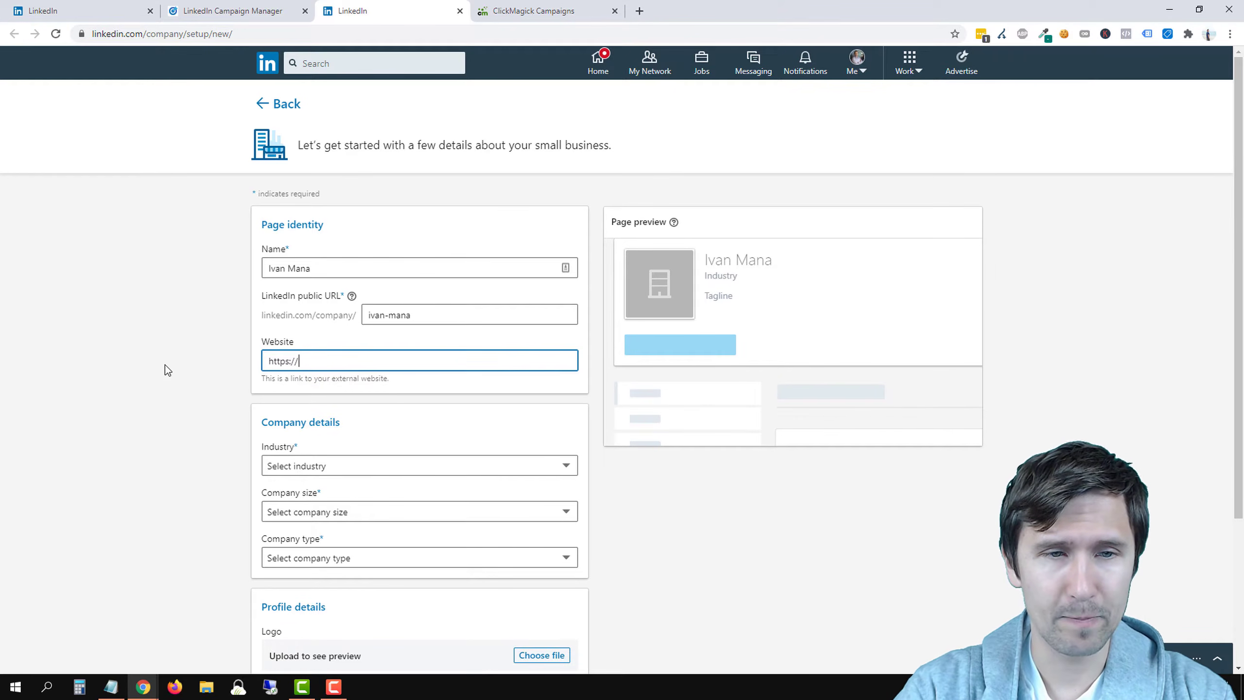
{"action": "type", "text": "www.ivanmana.com"}
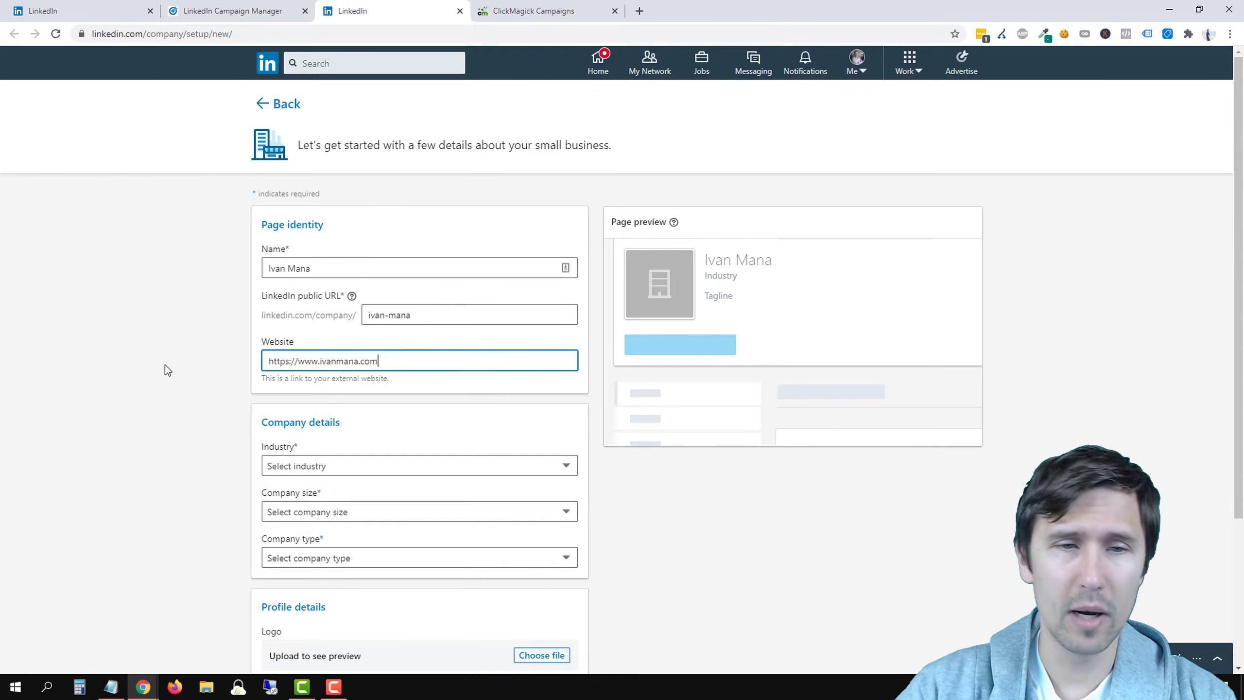
{"action": "left_click", "coordinate": [165, 366]}
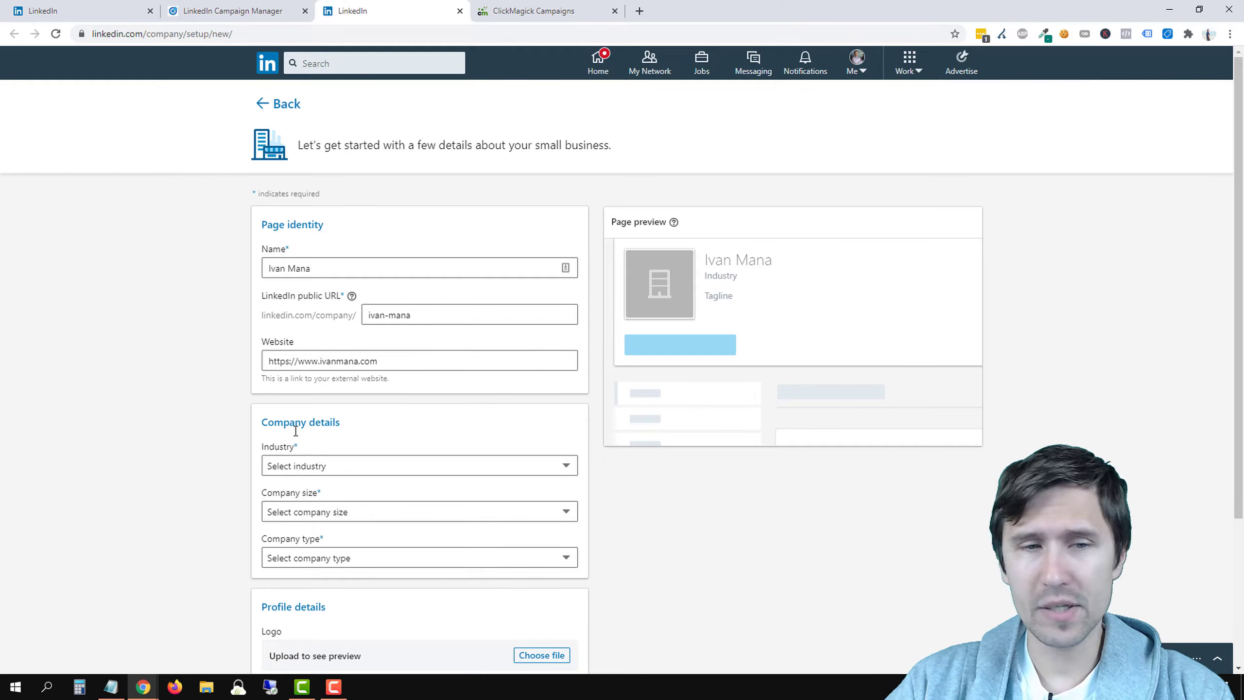
Set the company's industry to Marketing & Advertising
{"action": "left_click", "coordinate": [343, 465]}
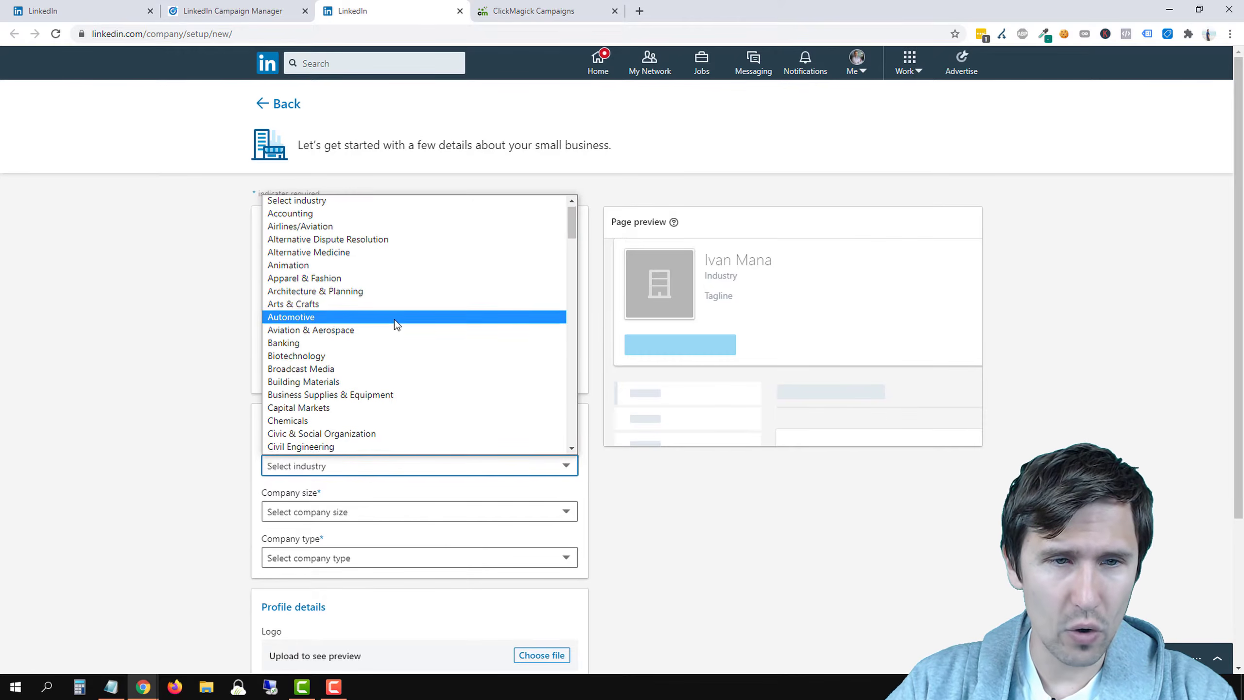
{"action": "scroll", "coordinate": [396, 321], "scroll_direction": "down", "scroll_amount": 6}
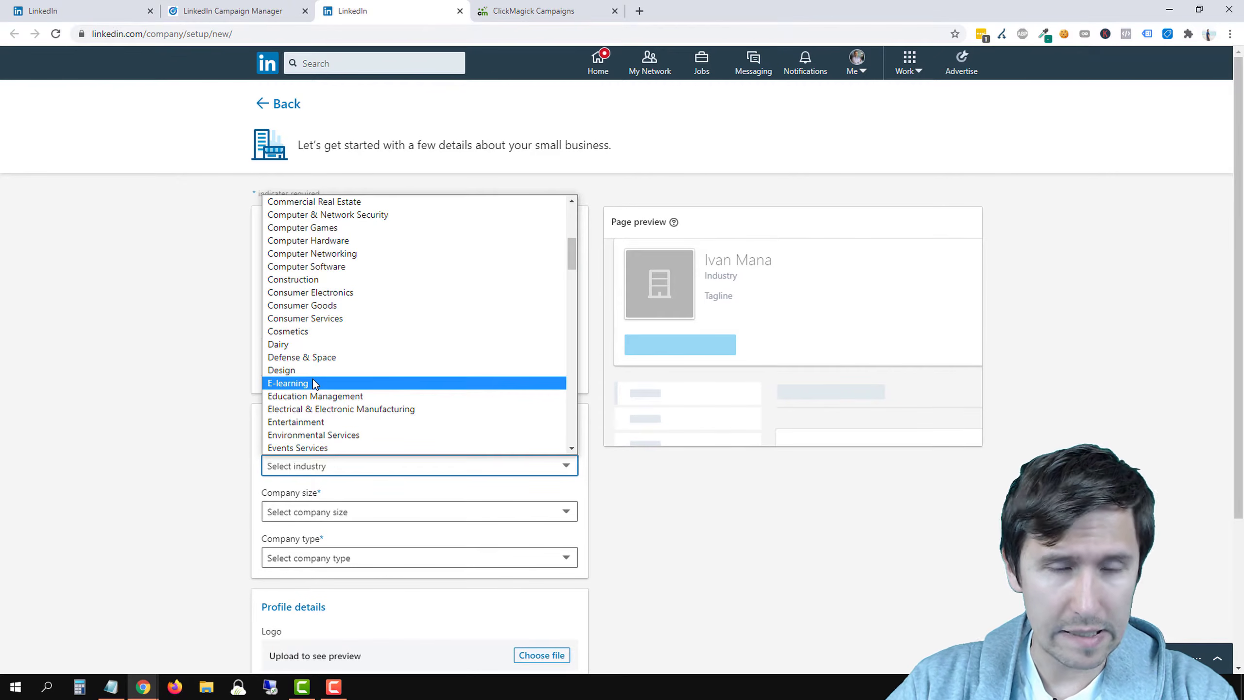
{"action": "scroll", "coordinate": [372, 391], "scroll_direction": "down", "scroll_amount": 6}
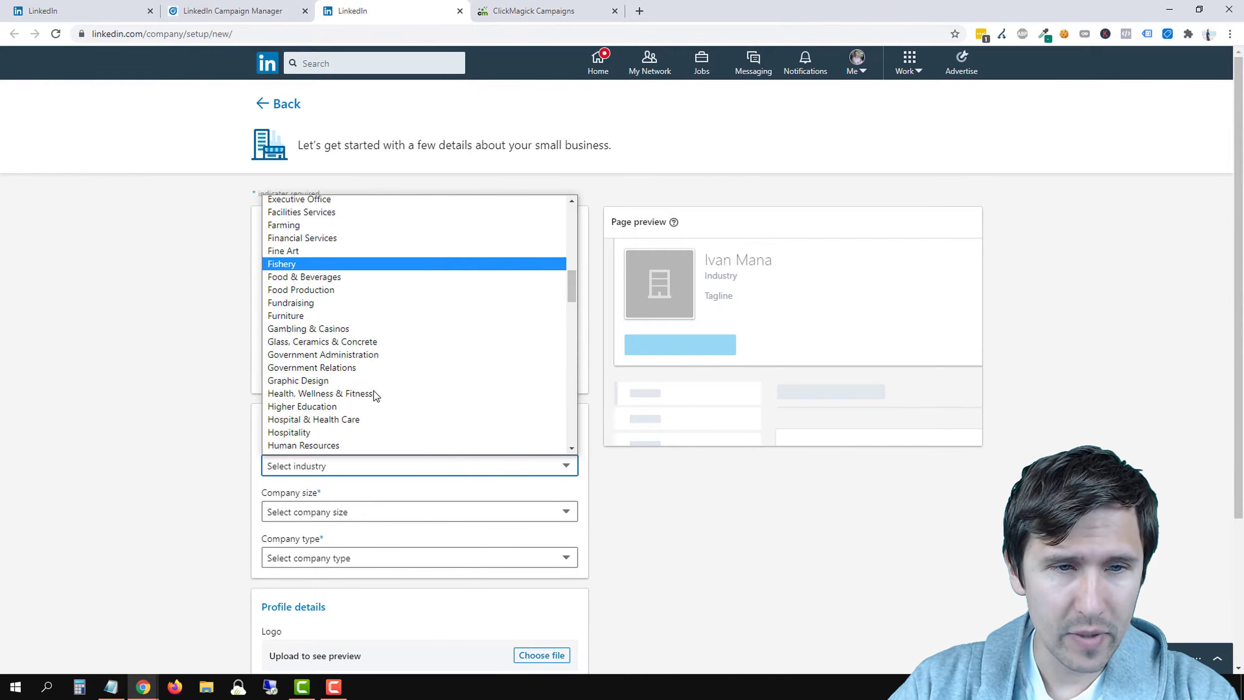
{"action": "scroll", "coordinate": [375, 395], "scroll_direction": "down", "scroll_amount": 6}
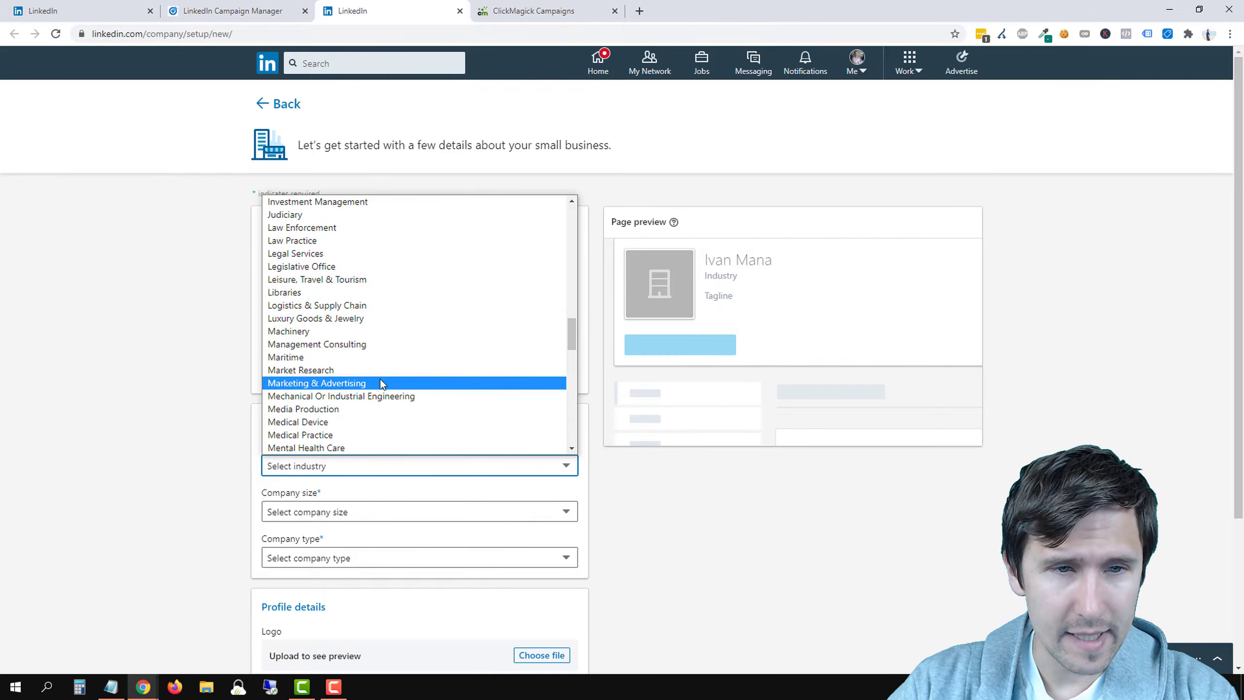
{"action": "left_click", "coordinate": [348, 385]}
Set the company size to 0–1 employees and the company type to Self-employed
{"action": "scroll", "coordinate": [196, 483], "scroll_direction": "down", "scroll_amount": 2}
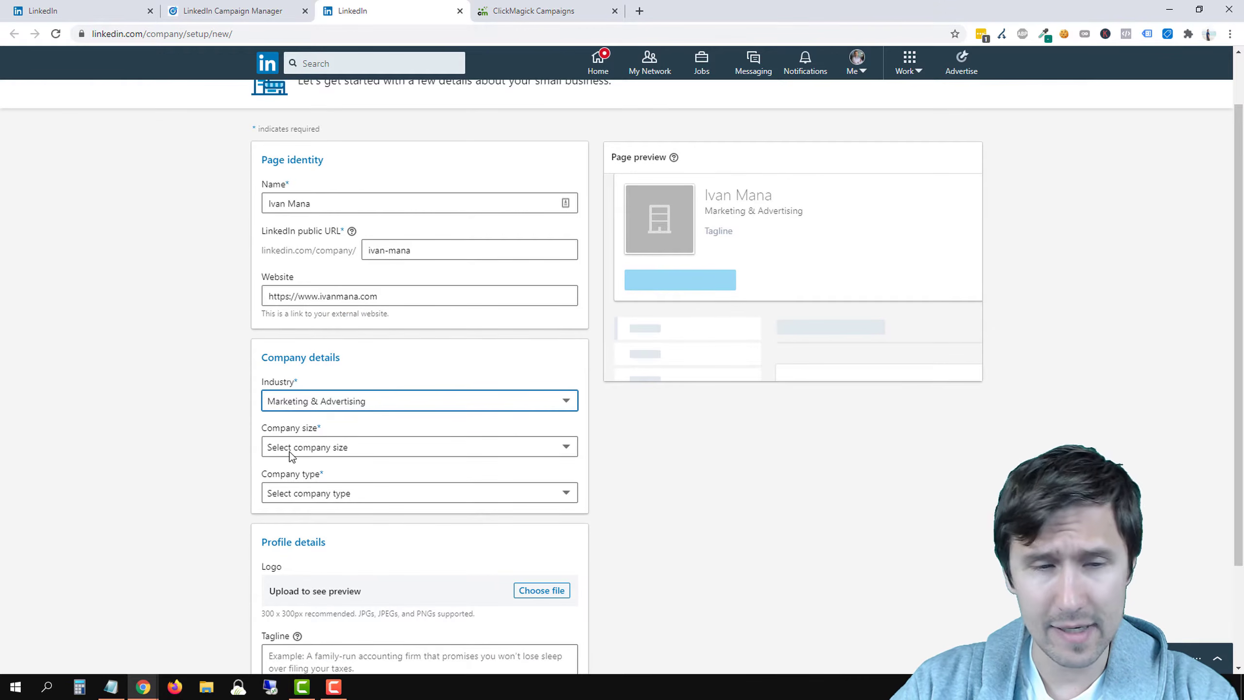
{"action": "left_click", "coordinate": [341, 451]}
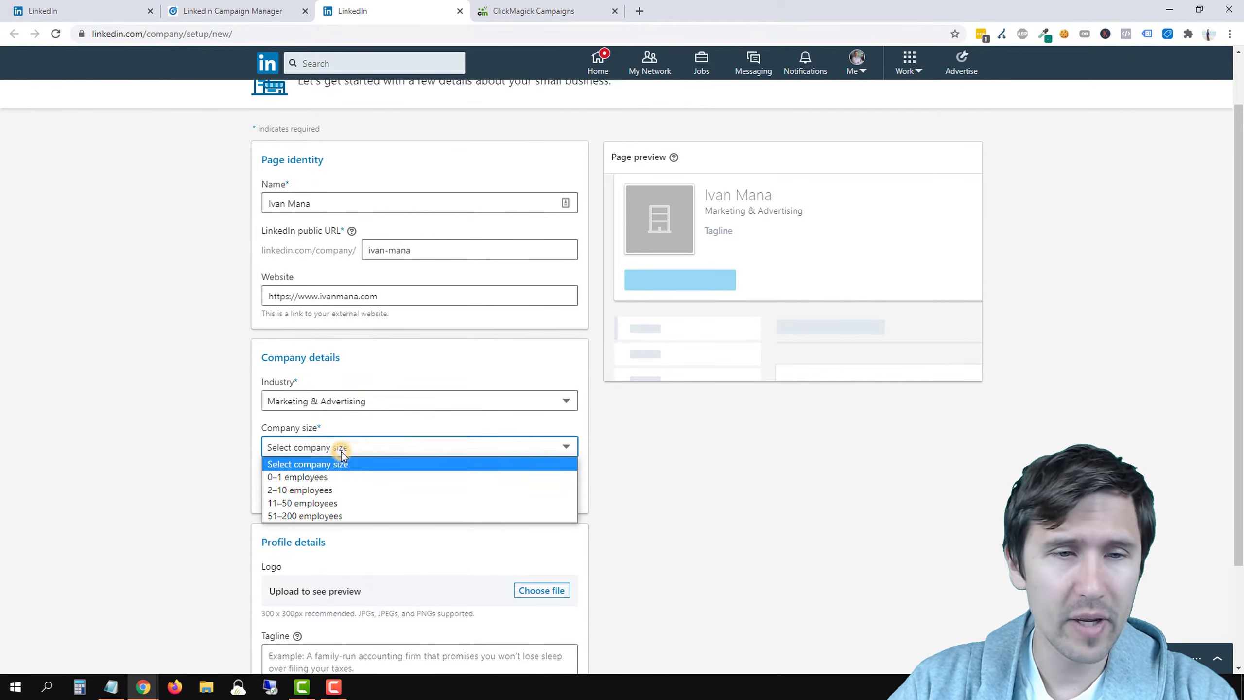
{"action": "left_click", "coordinate": [283, 471]}
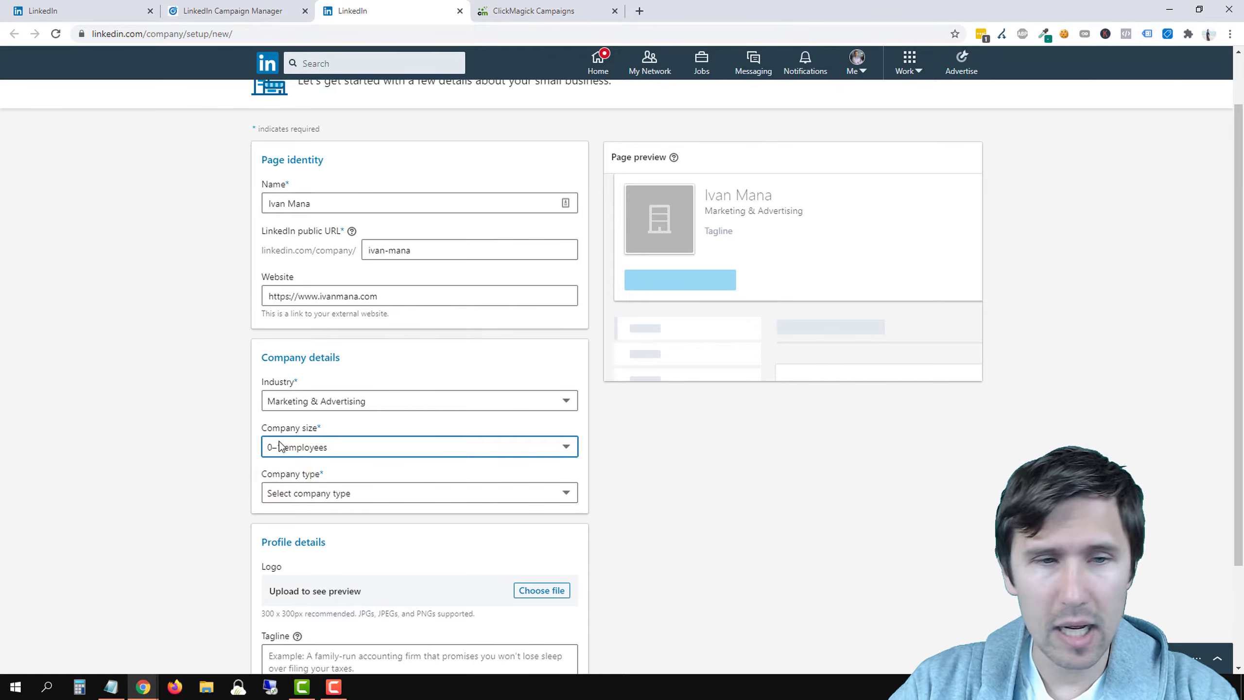
{"action": "left_click", "coordinate": [306, 494]}
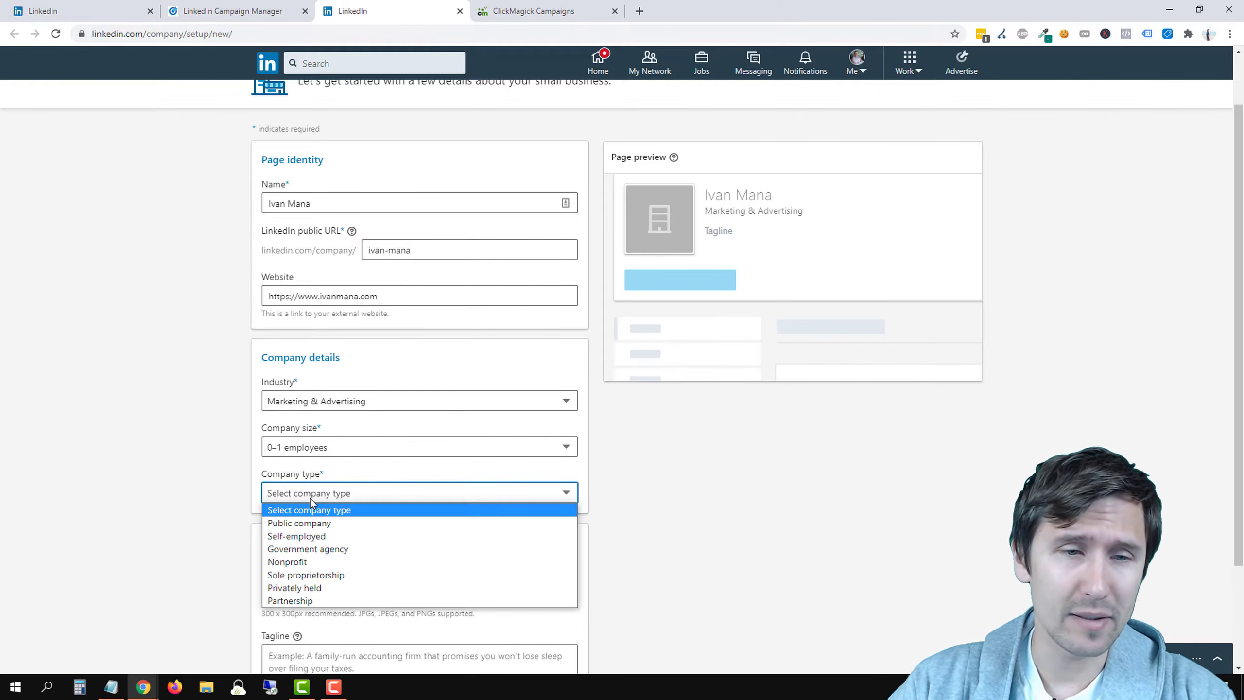
{"action": "left_click", "coordinate": [342, 534]}
{"action": "left_click", "coordinate": [184, 514]}
Upload the image face favicon.jpg as the page's logo
{"action": "scroll", "coordinate": [221, 508], "scroll_direction": "down", "scroll_amount": 2}
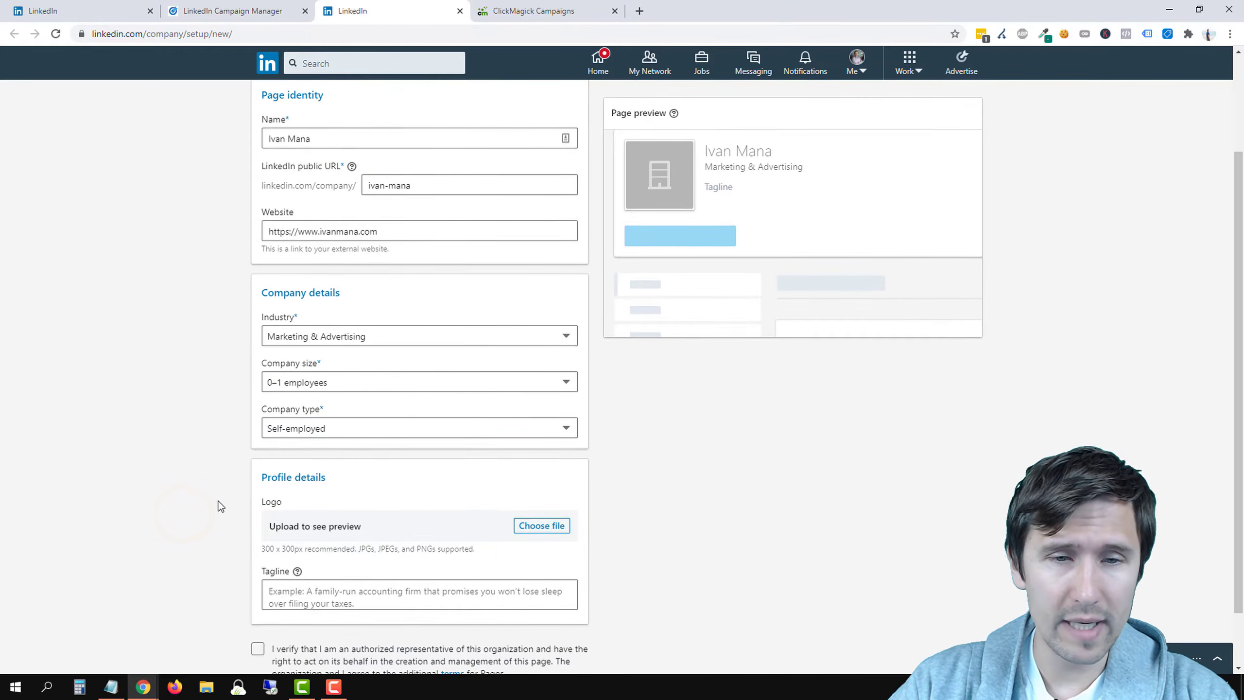
{"action": "scroll", "coordinate": [254, 515], "scroll_direction": "up", "scroll_amount": 2}
{"action": "scroll", "coordinate": [405, 594], "scroll_direction": "down", "scroll_amount": 1}
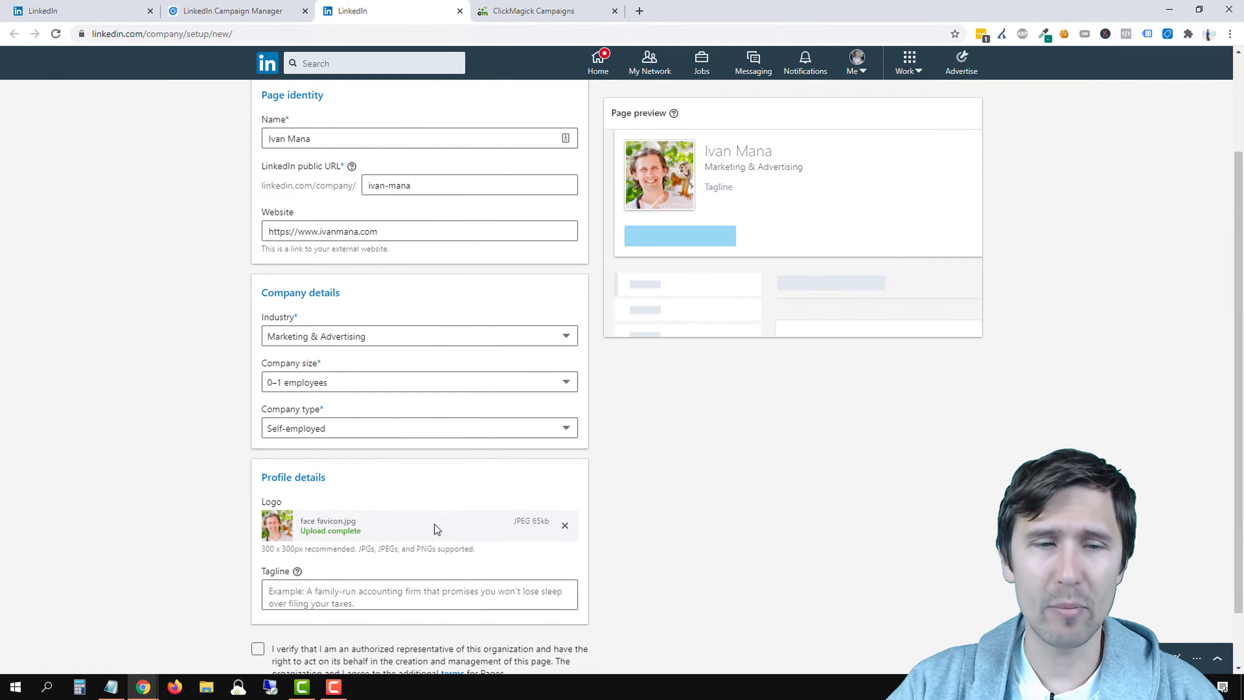
Enter the page's tagline as "I help you learn the tools to your affiliate marketing success."
{"action": "left_click", "coordinate": [327, 588]}
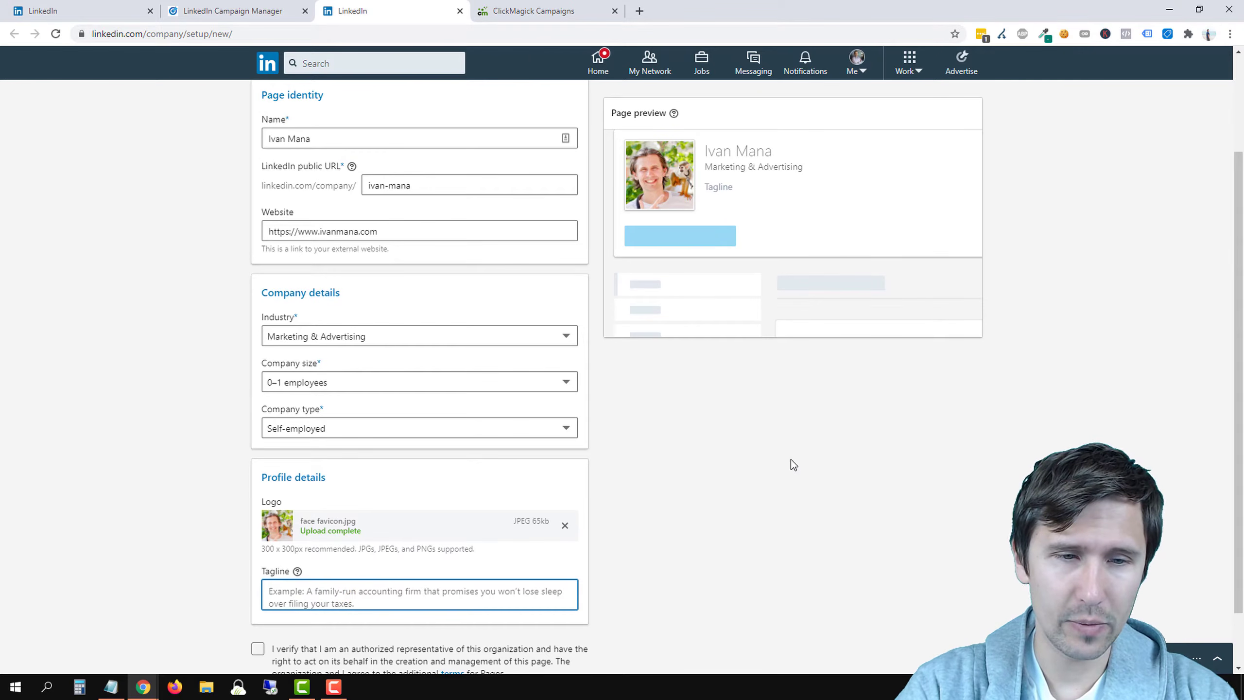
{"action": "type", "text": "I help y"}
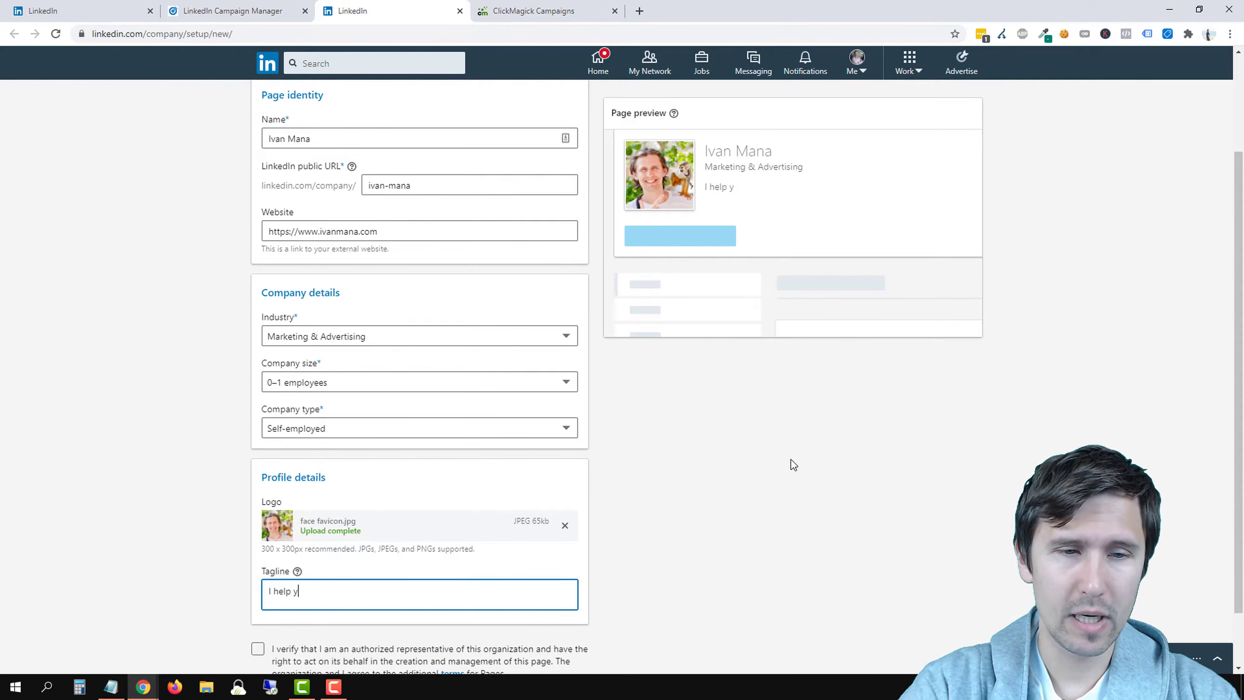
{"action": "type", "text": "ou learn ever"}
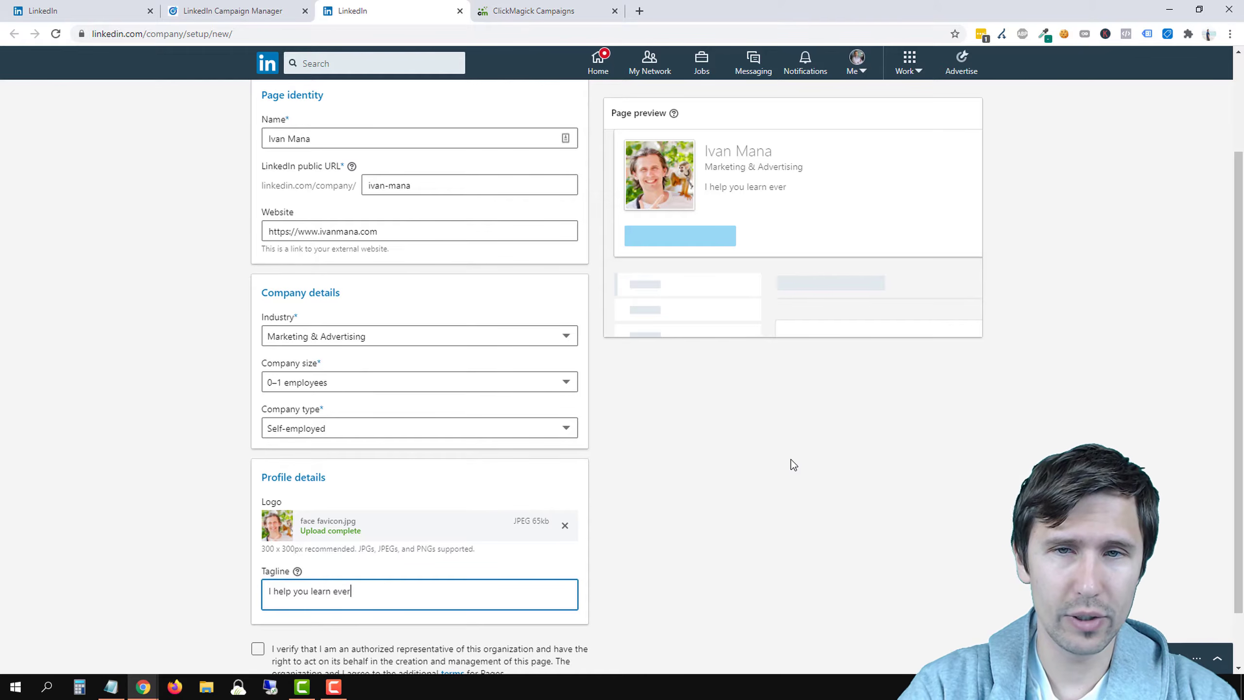
{"action": "type", "text": "ything you"}
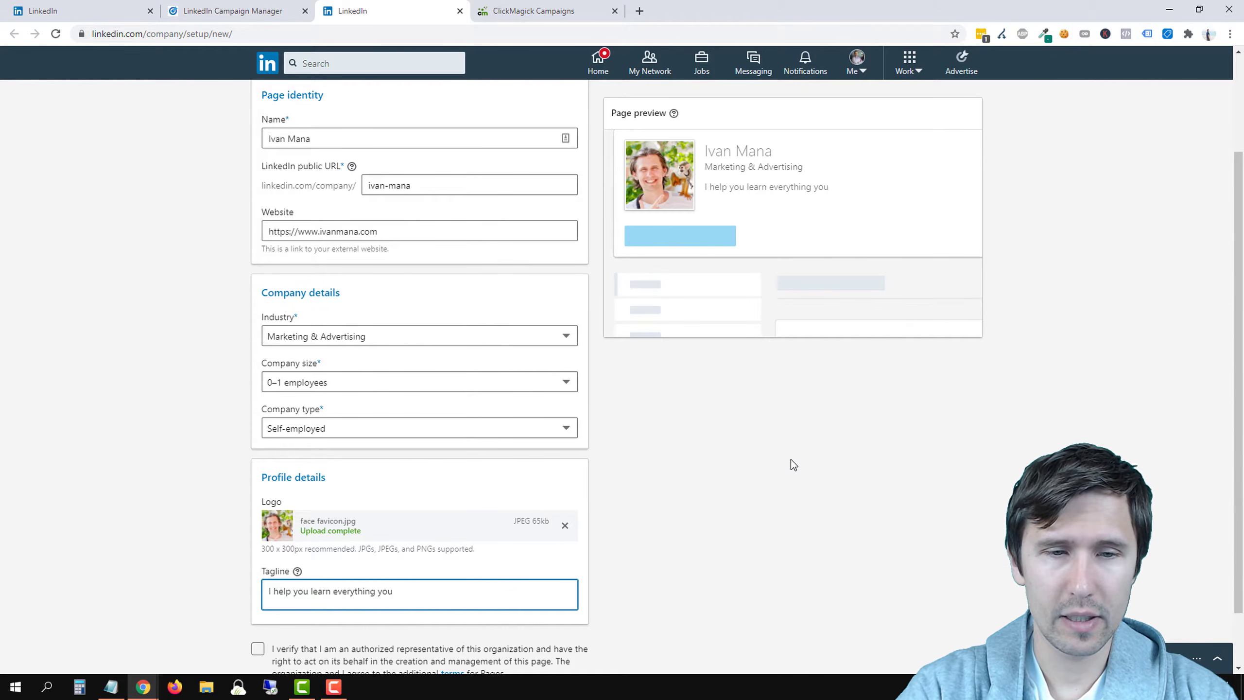
{"action": "key", "text": "BackSpace"}
{"action": "key", "text": "BackSpace"}
{"action": "key", "text": "BackSpace"}
{"action": "key", "text": "BackSpace"}
{"action": "key", "text": "BackSpace"}
{"action": "key", "text": "BackSpace"}
{"action": "key", "text": "BackSpace"}
{"action": "key", "text": "BackSpace"}
{"action": "key", "text": "BackSpace"}
{"action": "key", "text": "BackSpace"}
{"action": "key", "text": "BackSpace"}
{"action": "key", "text": "BackSpace"}
{"action": "key", "text": "BackSpace"}
{"action": "key", "text": "BackSpace"}
{"action": "key", "text": "BackSpace"}
{"action": "type", "text": "the too"}
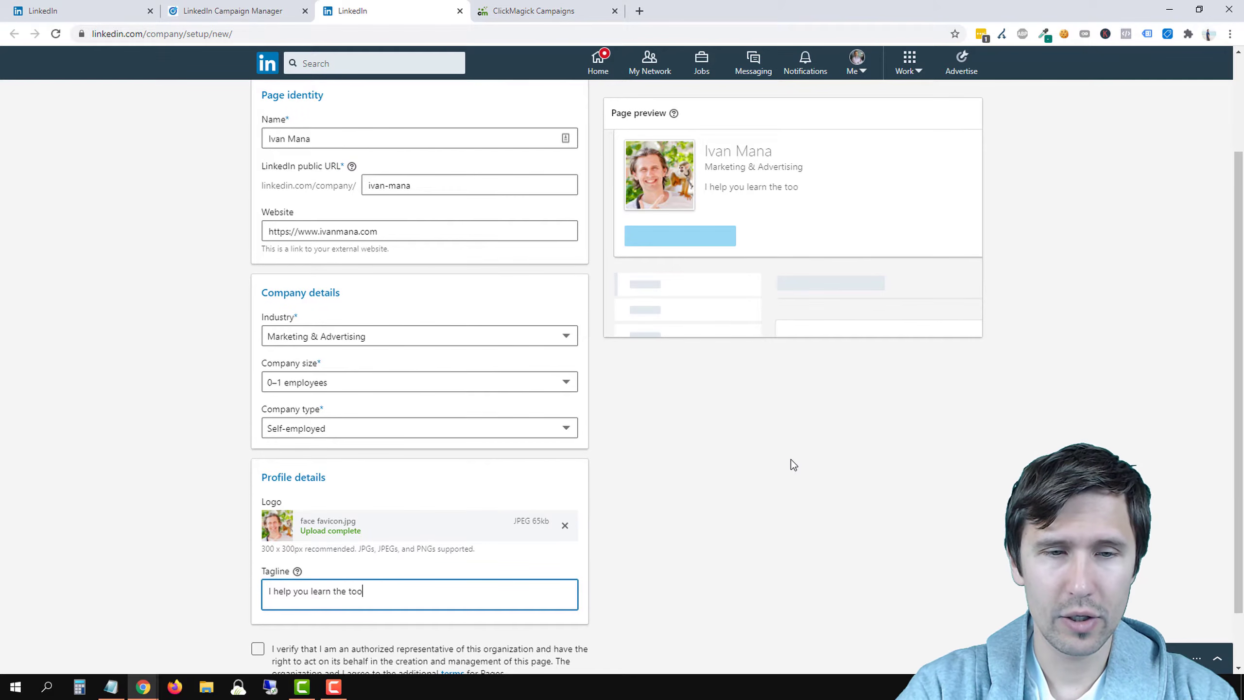
{"action": "type", "text": "ls to your "}
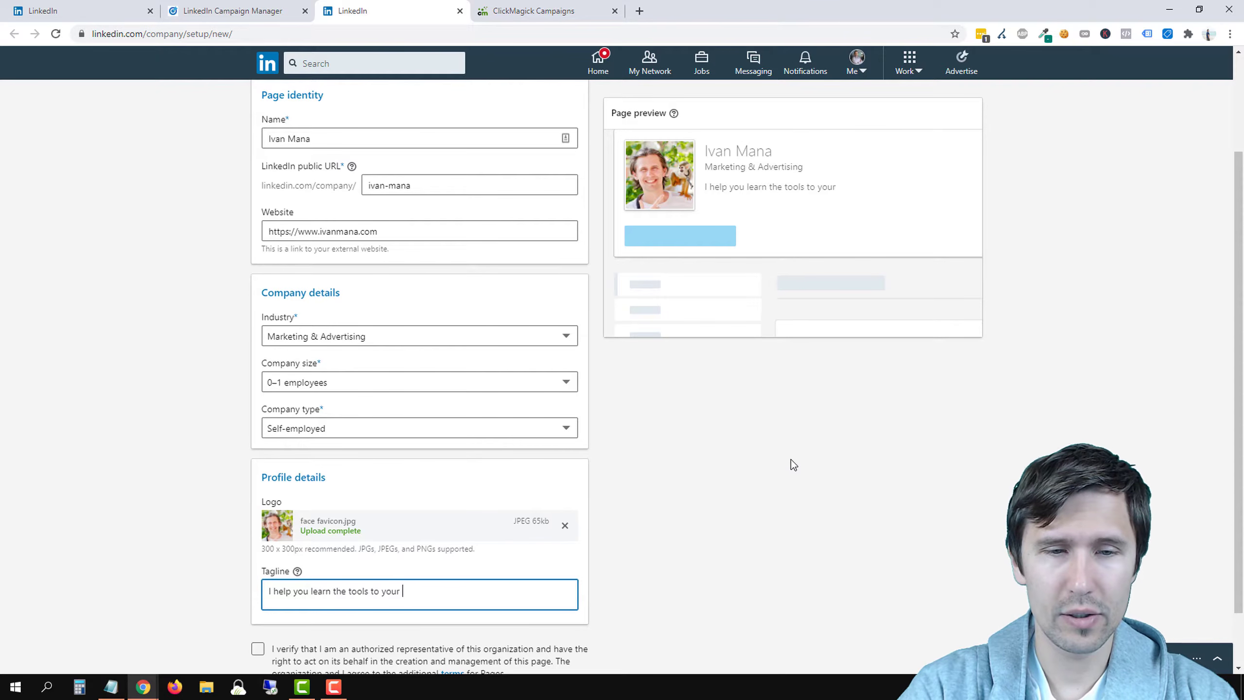
{"action": "type", "text": "affiliate marketing su"}
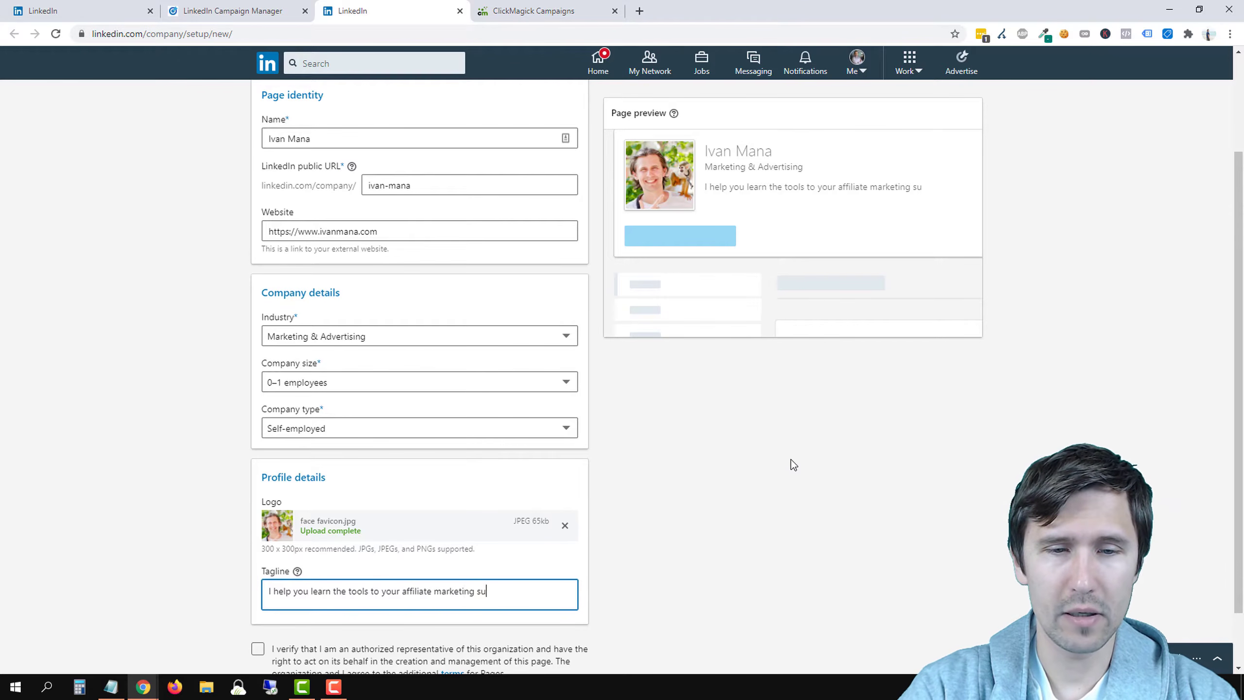
{"action": "type", "text": "ccess."}
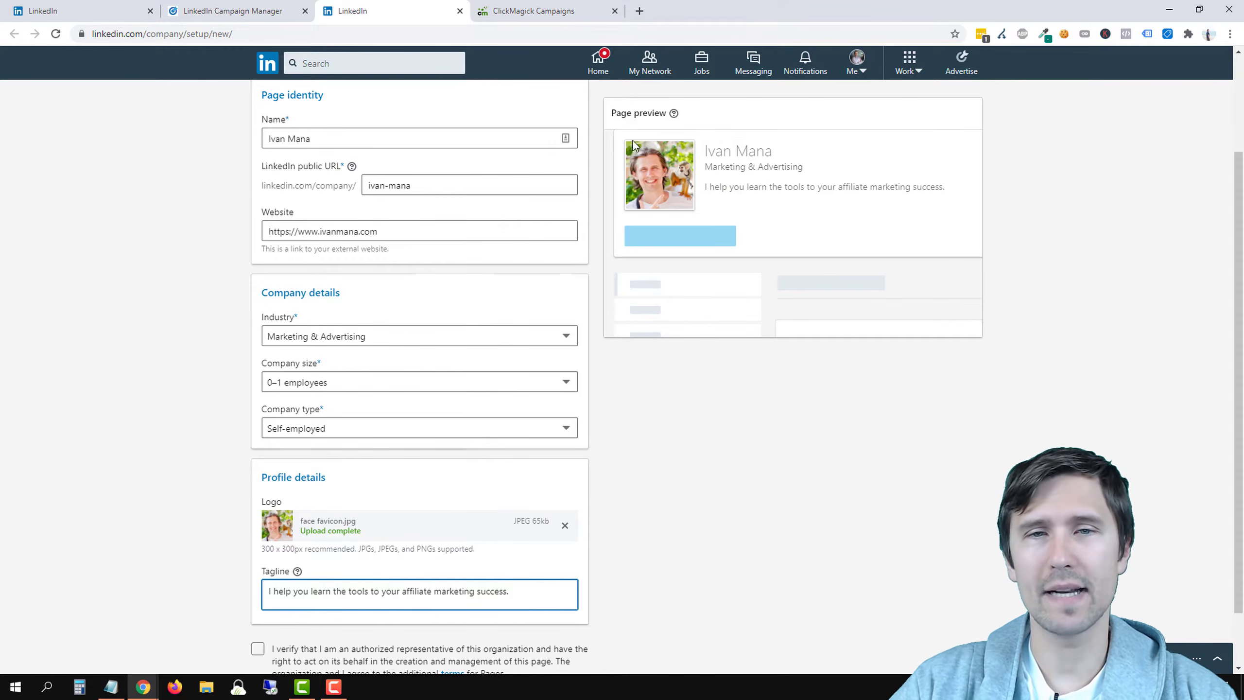
Read the help note explaining the page preview and close it
{"action": "scroll", "coordinate": [637, 141], "scroll_direction": "up", "scroll_amount": 1}
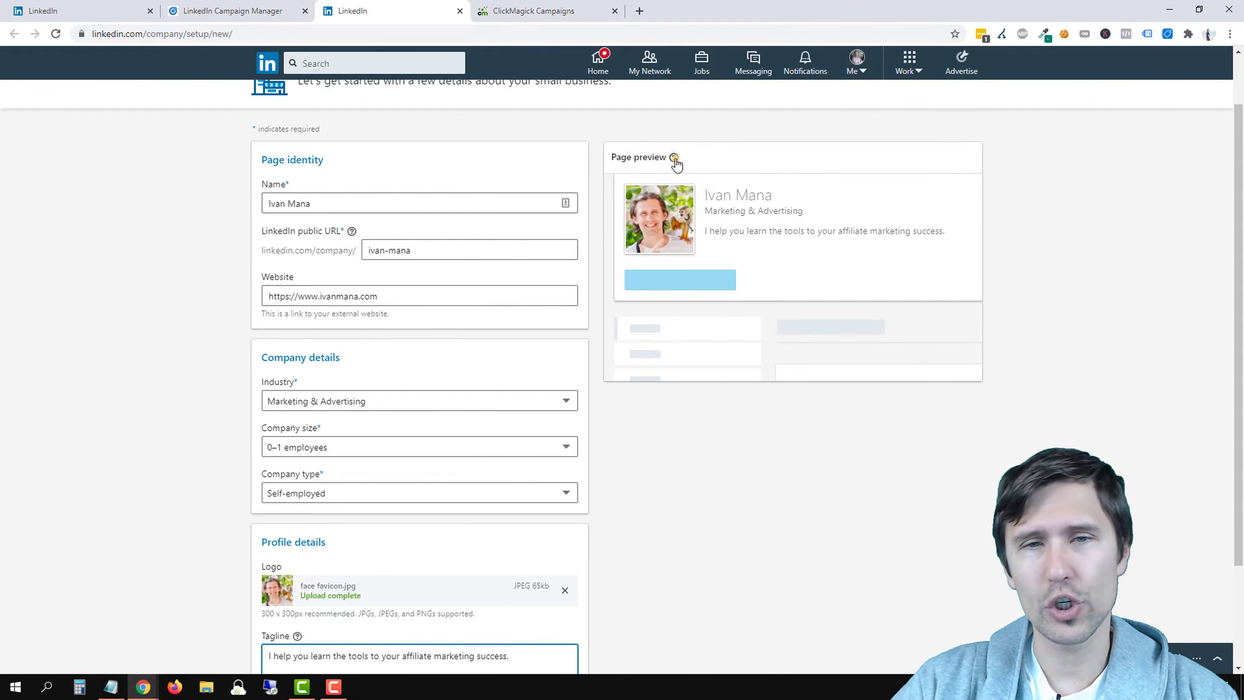
{"action": "left_click", "coordinate": [674, 158]}
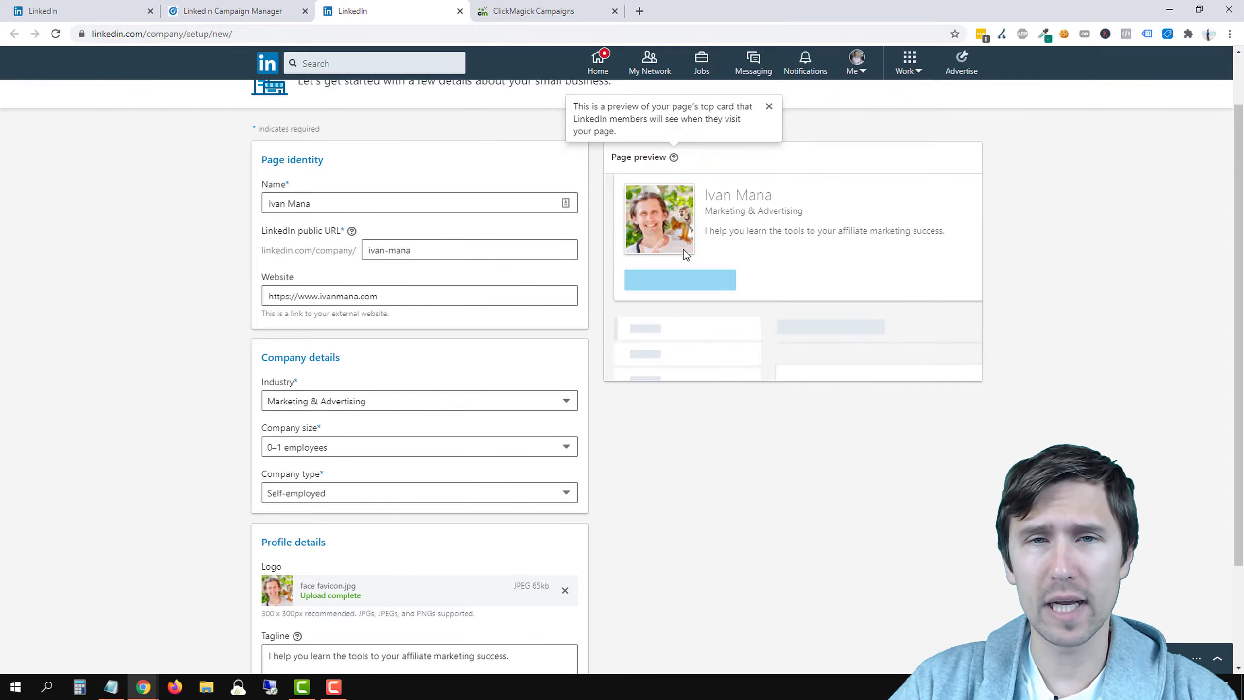
{"action": "left_click", "coordinate": [733, 528]}
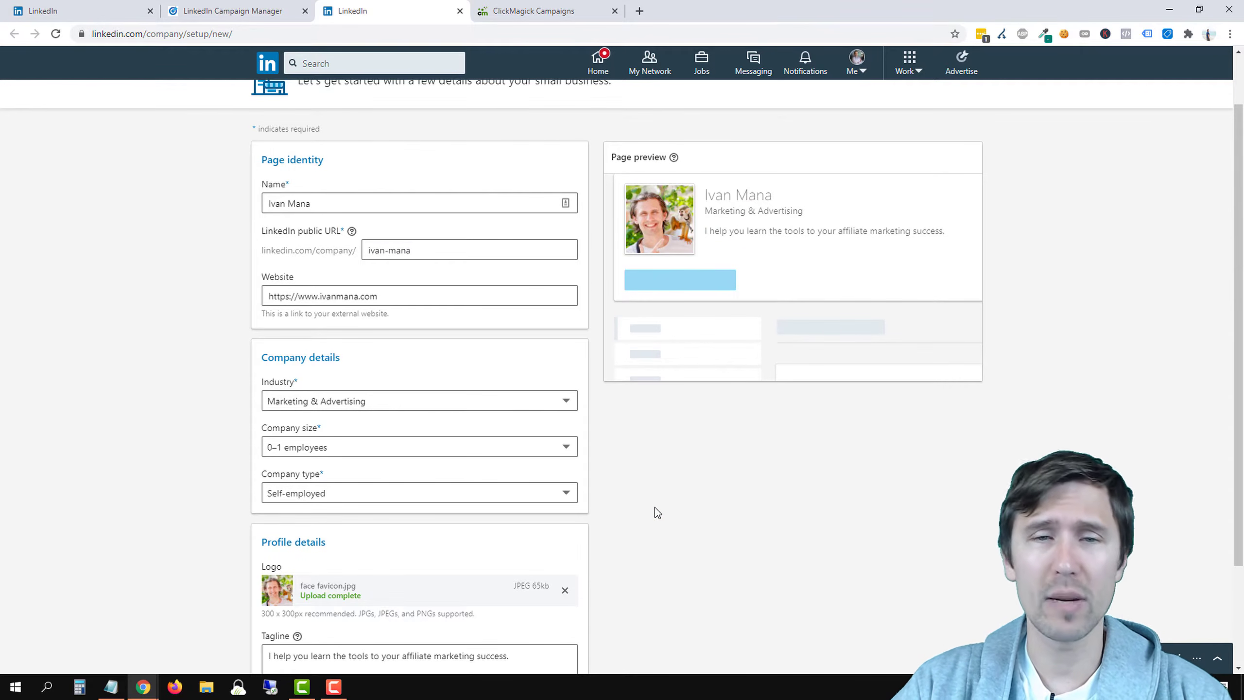
Confirm being an authorized representative who agrees to the Pages terms, and create the page
{"action": "scroll", "coordinate": [644, 523], "scroll_direction": "down", "scroll_amount": 3}
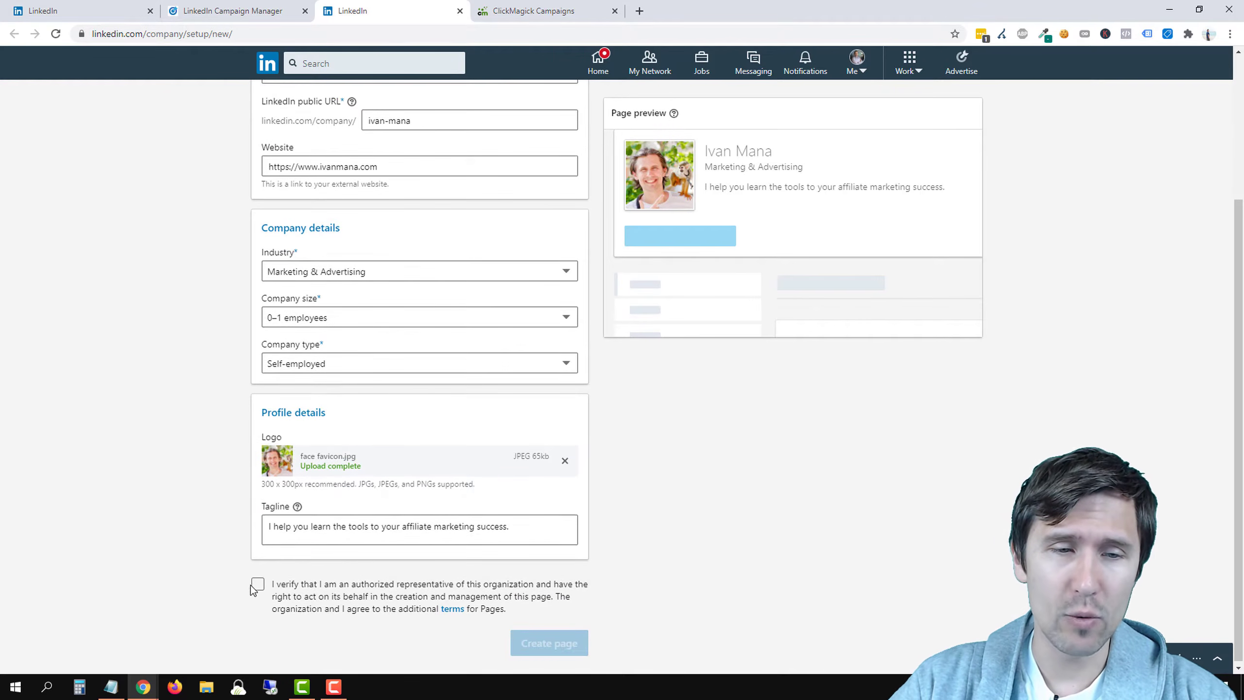
{"action": "left_click", "coordinate": [255, 585]}
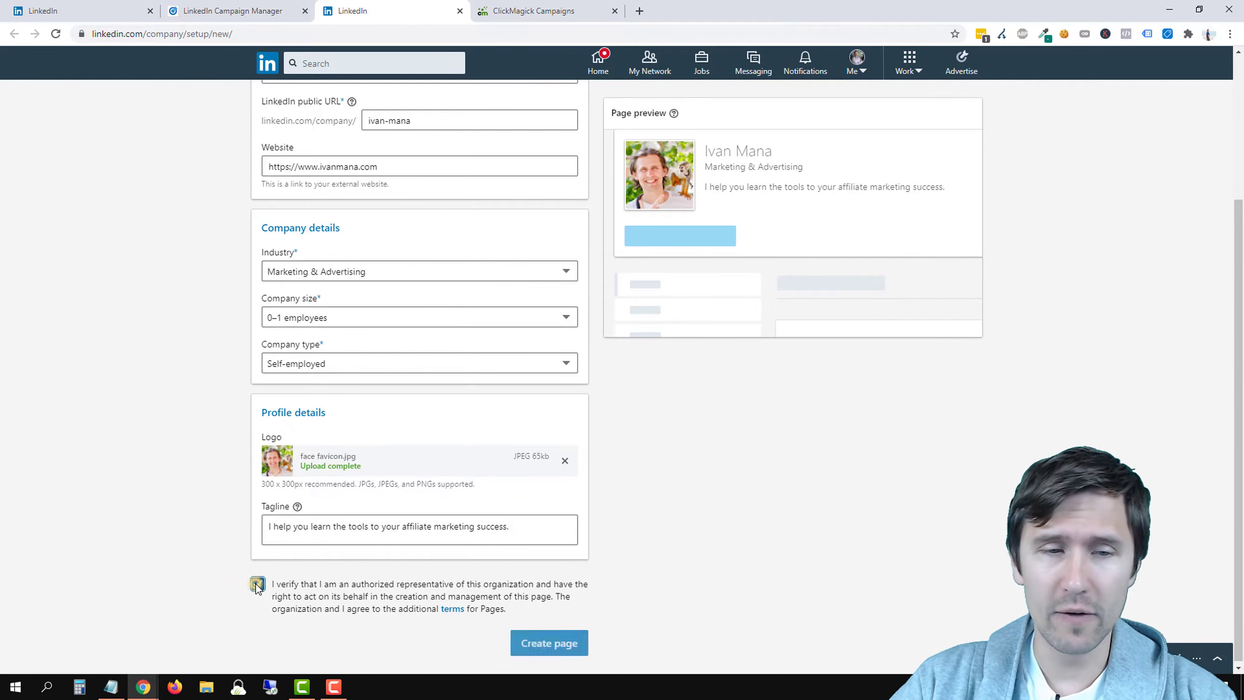
{"action": "left_click", "coordinate": [549, 644]}
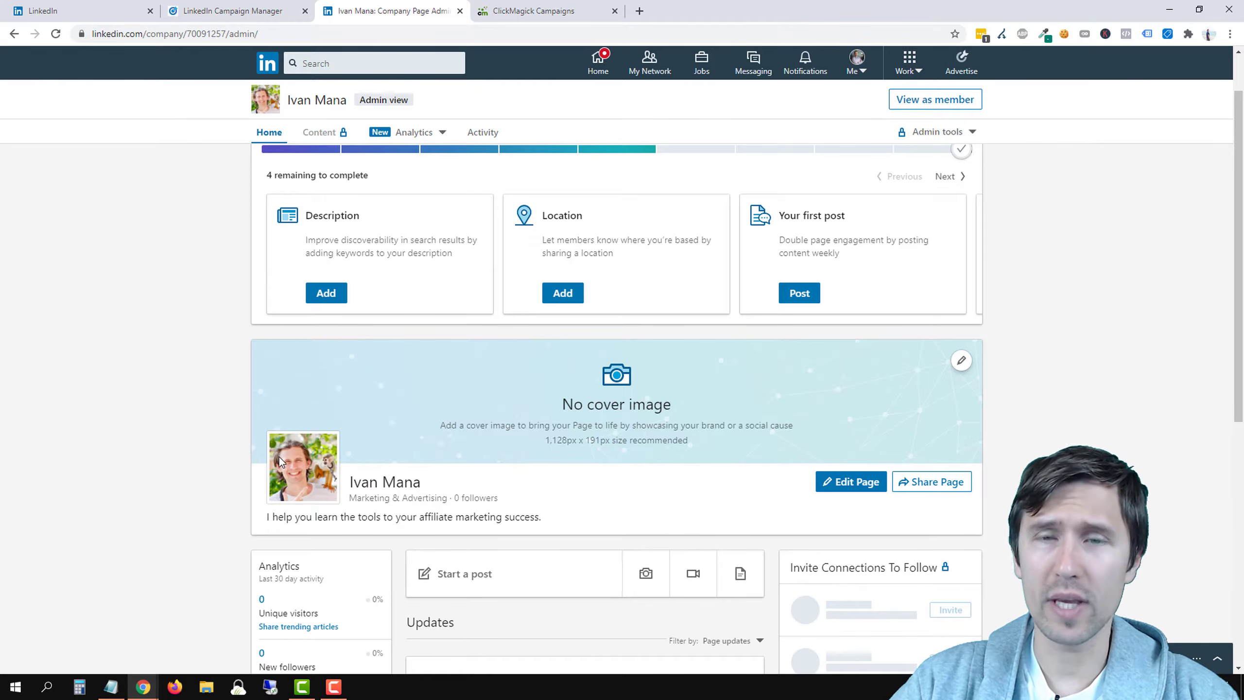
Add a banner as the page's cover image, based on the recommended 1,128px x 191px size, and save it
{"action": "scroll", "coordinate": [665, 505], "scroll_direction": "up", "scroll_amount": 2}
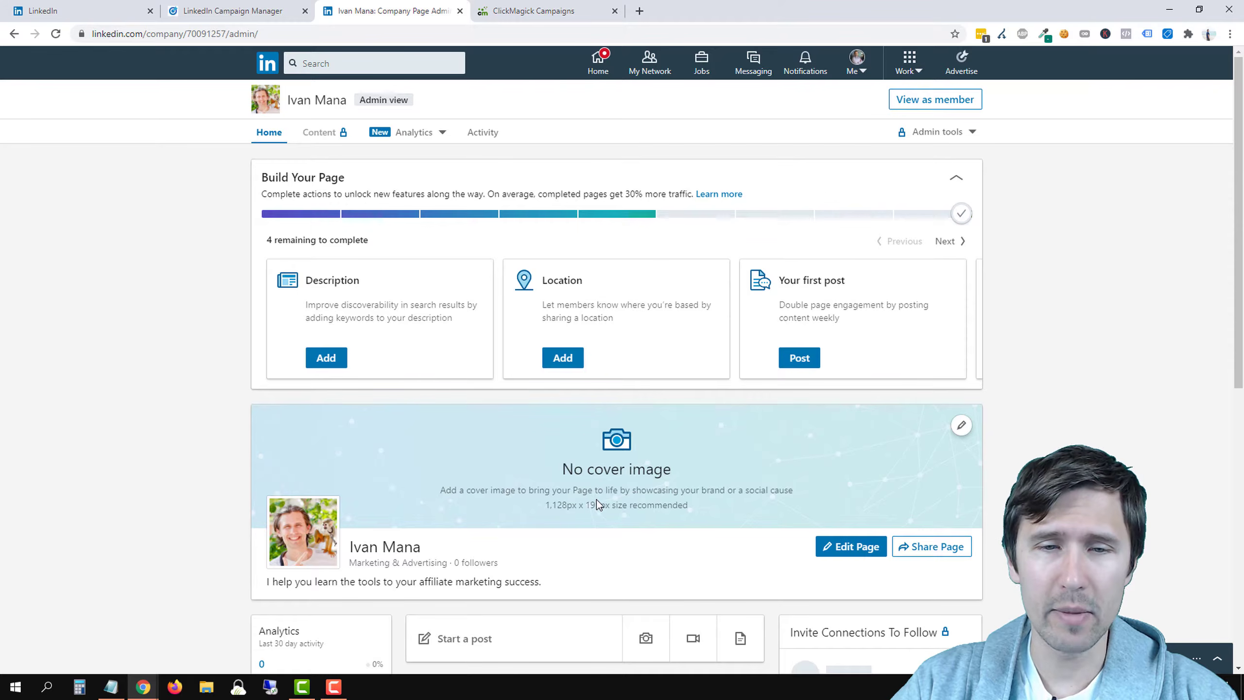
{"action": "left_click_drag", "start_coordinate": [539, 506], "coordinate": [619, 507]}
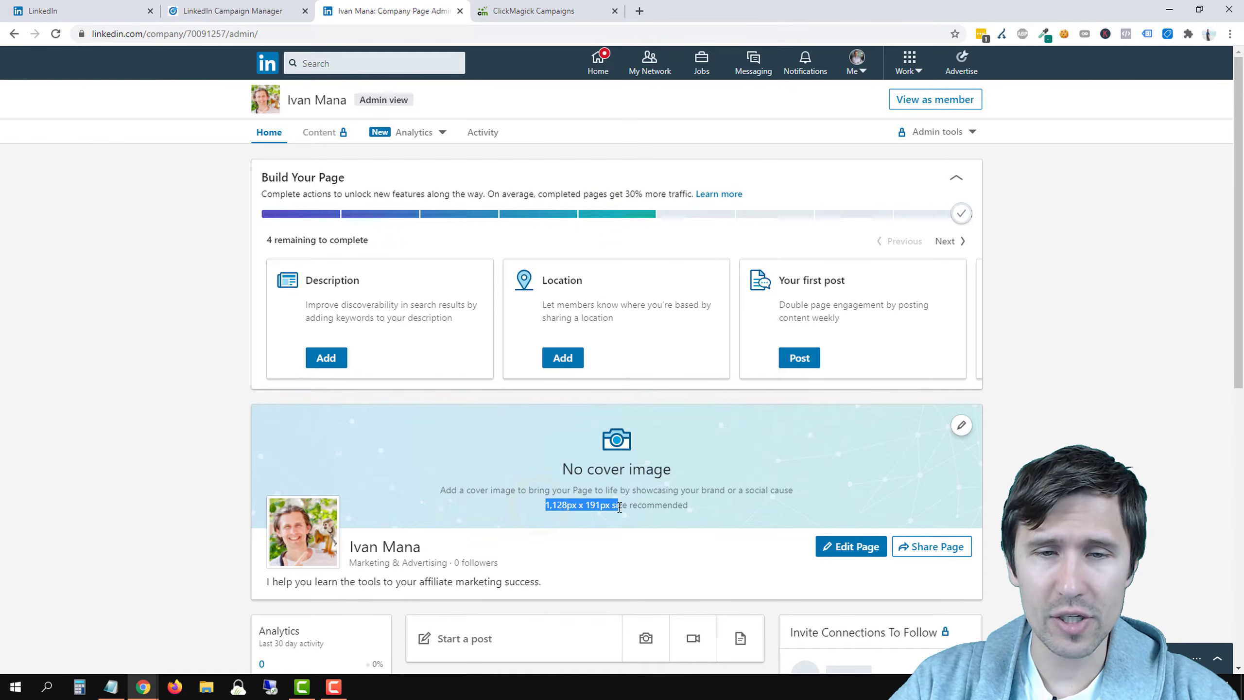
{"action": "left_click", "coordinate": [647, 510]}
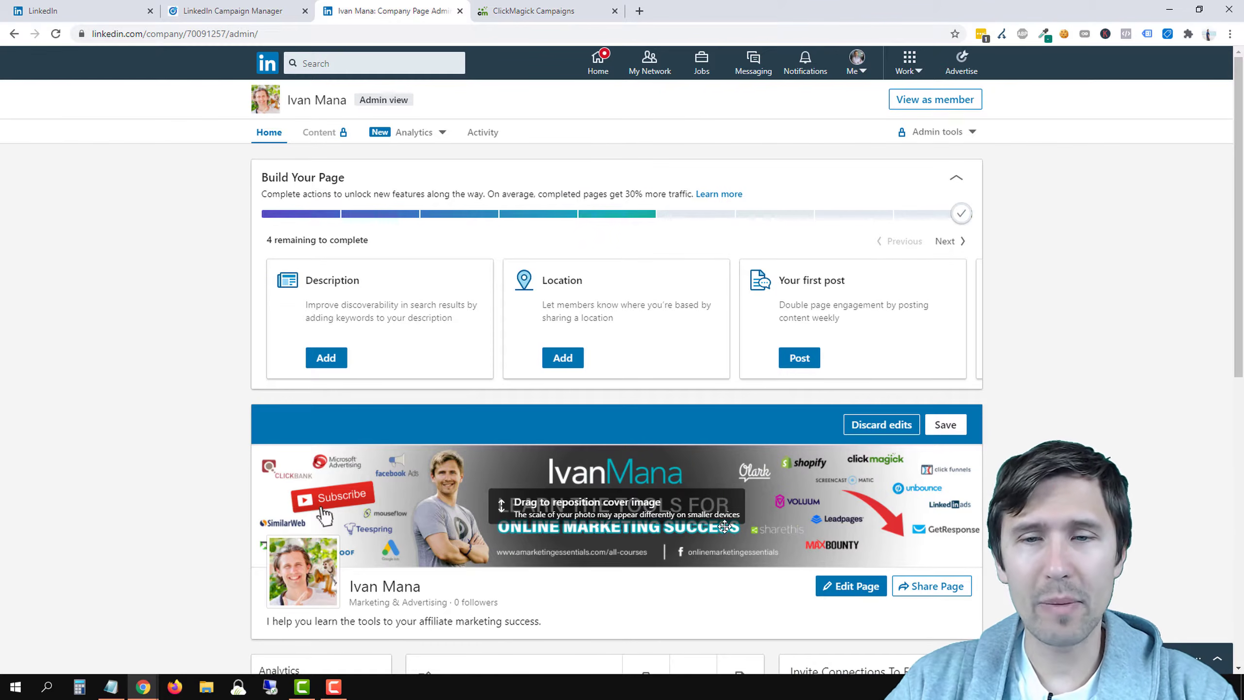
{"action": "left_click_drag", "start_coordinate": [750, 520], "coordinate": [794, 557]}
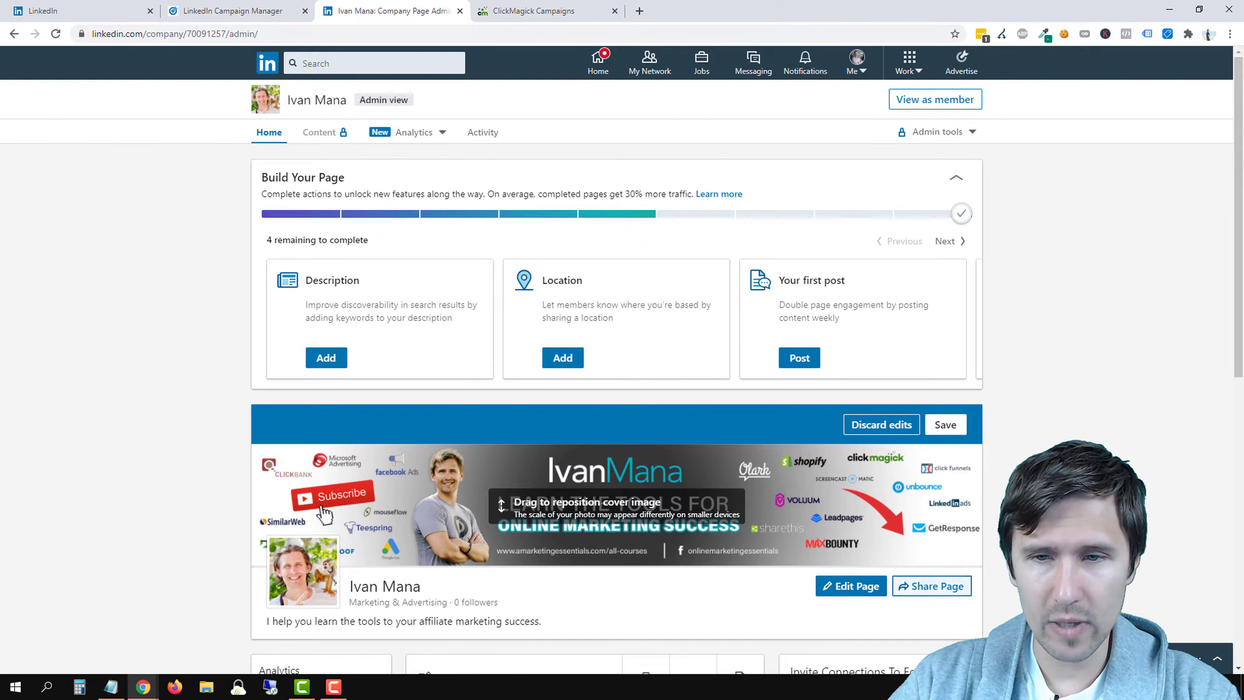
{"action": "left_click", "coordinate": [947, 424]}
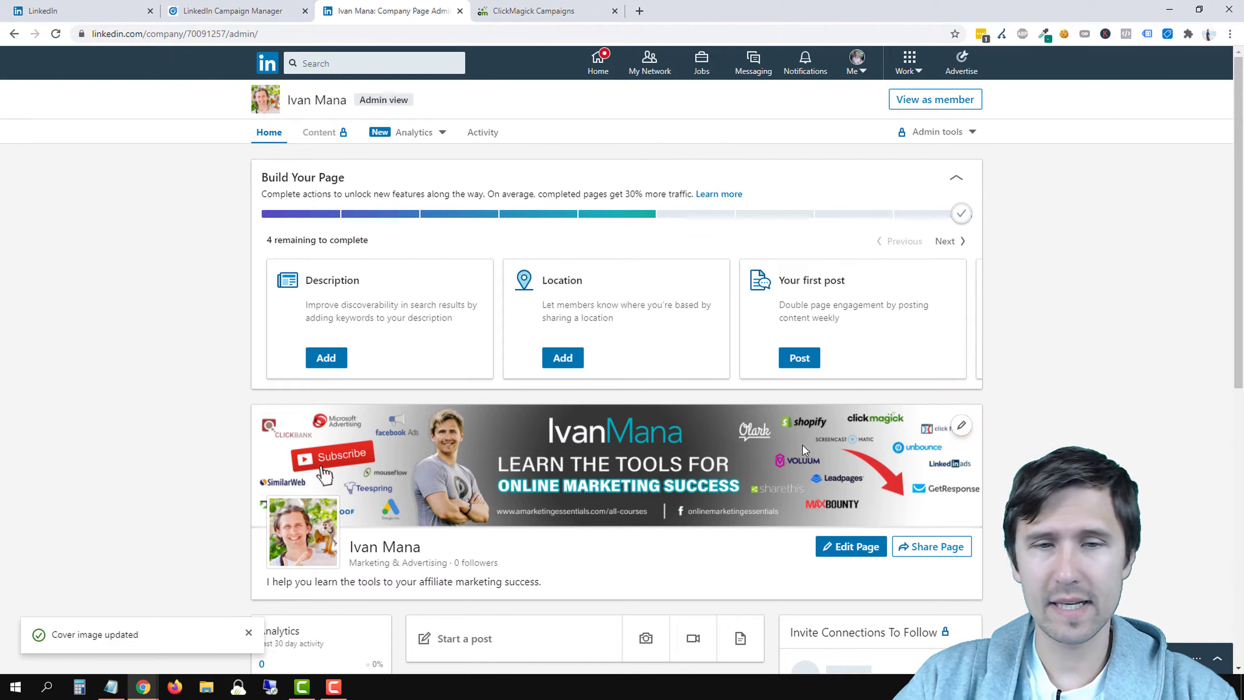
Add a page description beginning "I have been doing affiliate marketing for the past 4 years and have"
{"action": "scroll", "coordinate": [361, 447], "scroll_direction": "down", "scroll_amount": 1}
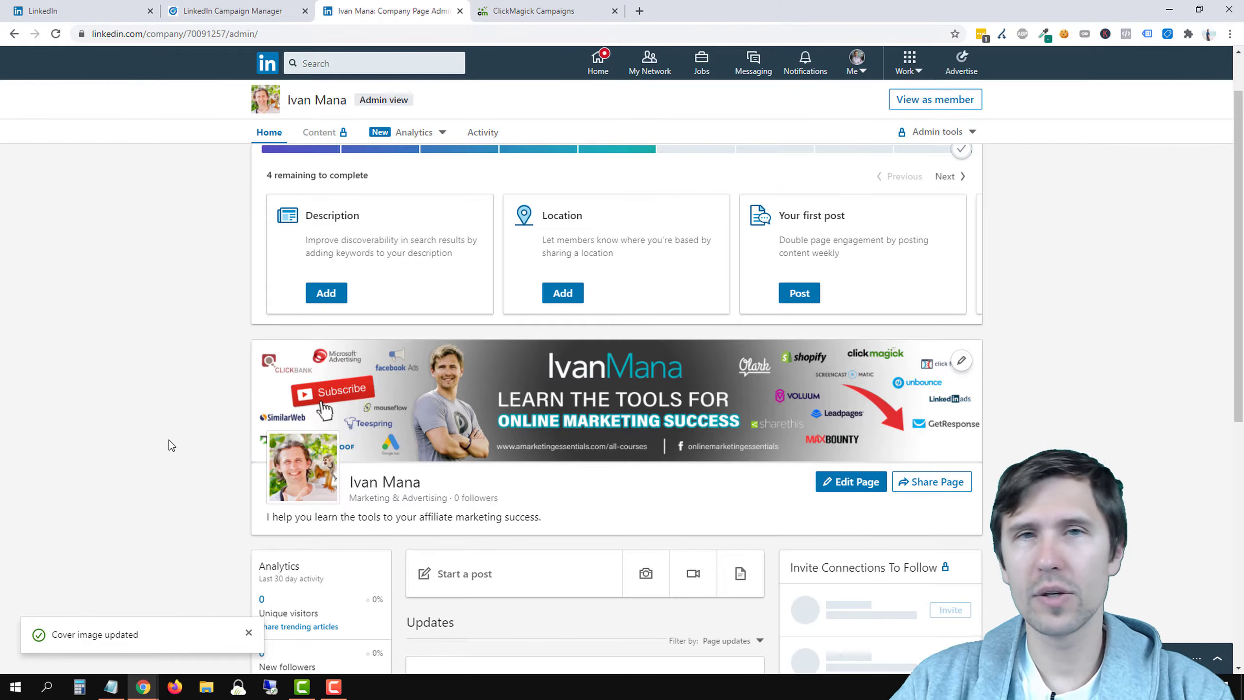
{"action": "scroll", "coordinate": [338, 363], "scroll_direction": "up", "scroll_amount": 1}
{"action": "left_click", "coordinate": [327, 358]}
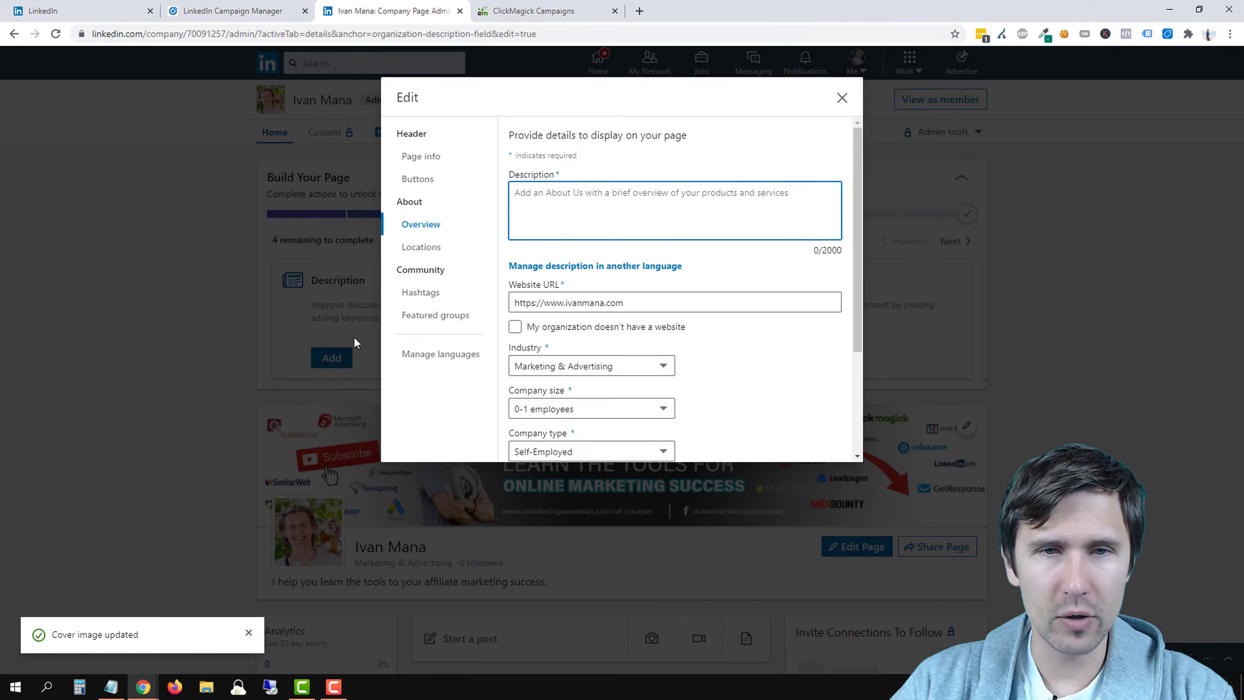
{"action": "left_click", "coordinate": [574, 203]}
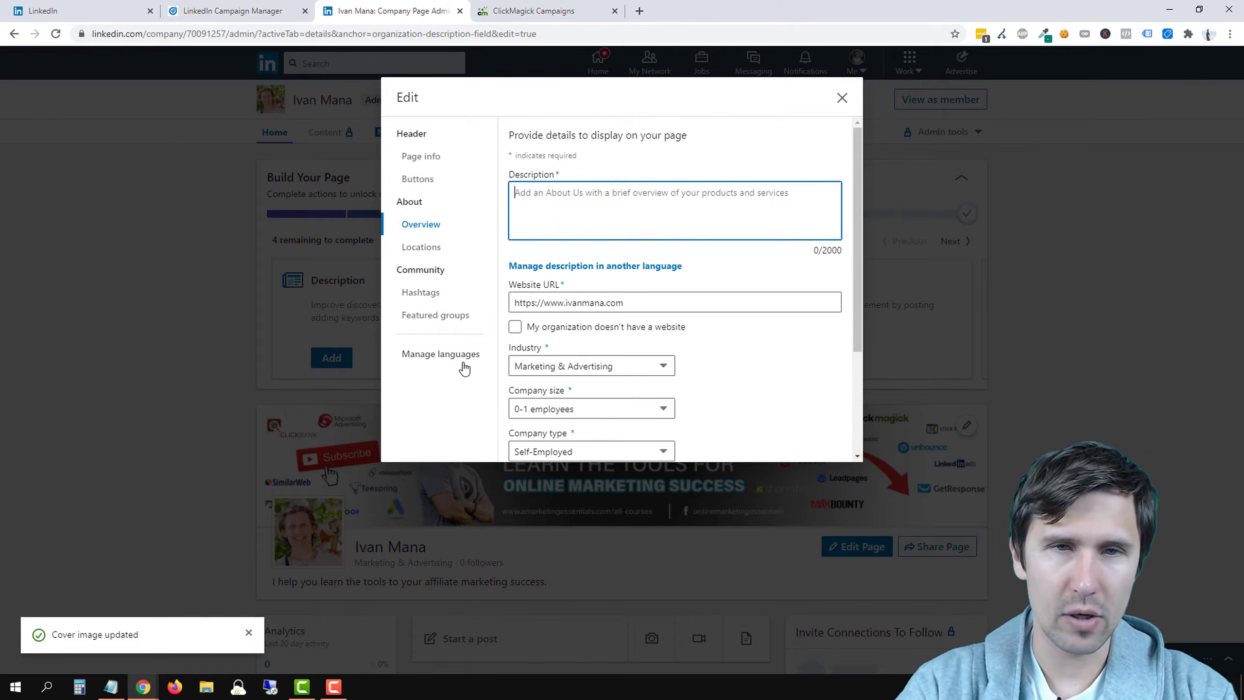
{"action": "type", "text": "I have been doing affi"}
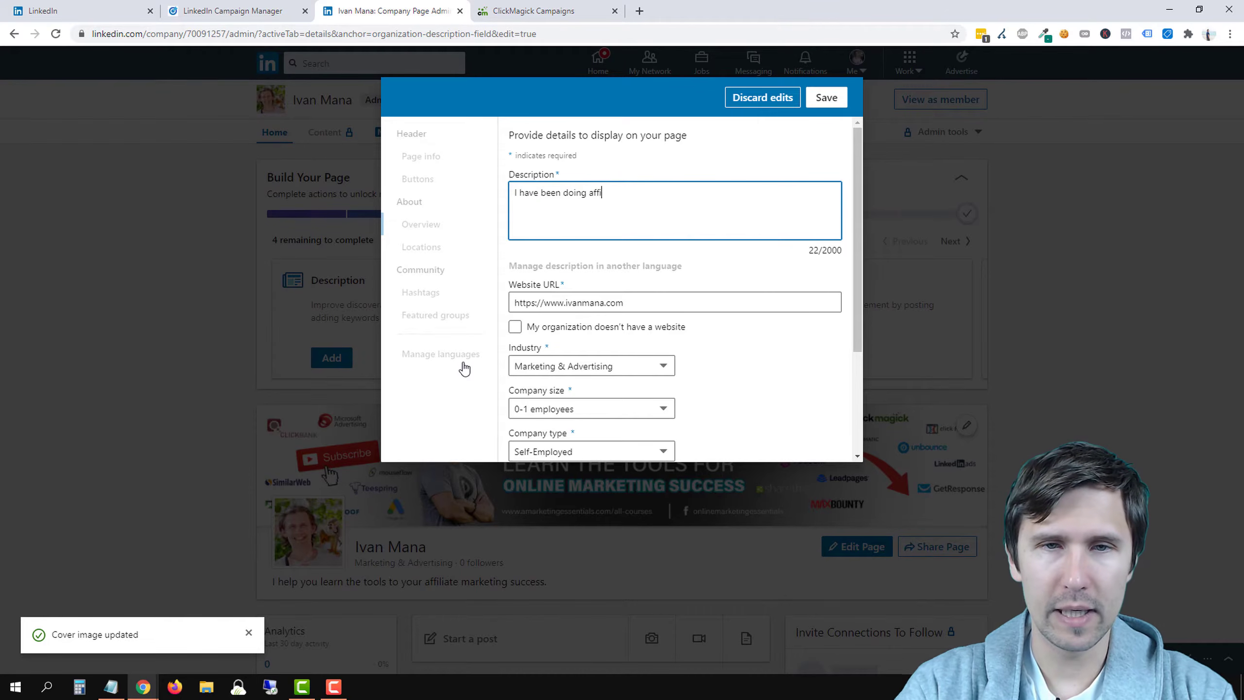
{"action": "type", "text": "laite ma"}
{"action": "key", "text": "BackSpace"}
{"action": "key", "text": "BackSpace"}
{"action": "key", "text": "BackSpace"}
{"action": "key", "text": "BackSpace"}
{"action": "key", "text": "BackSpace"}
{"action": "key", "text": "BackSpace"}
{"action": "key", "text": "BackSpace"}
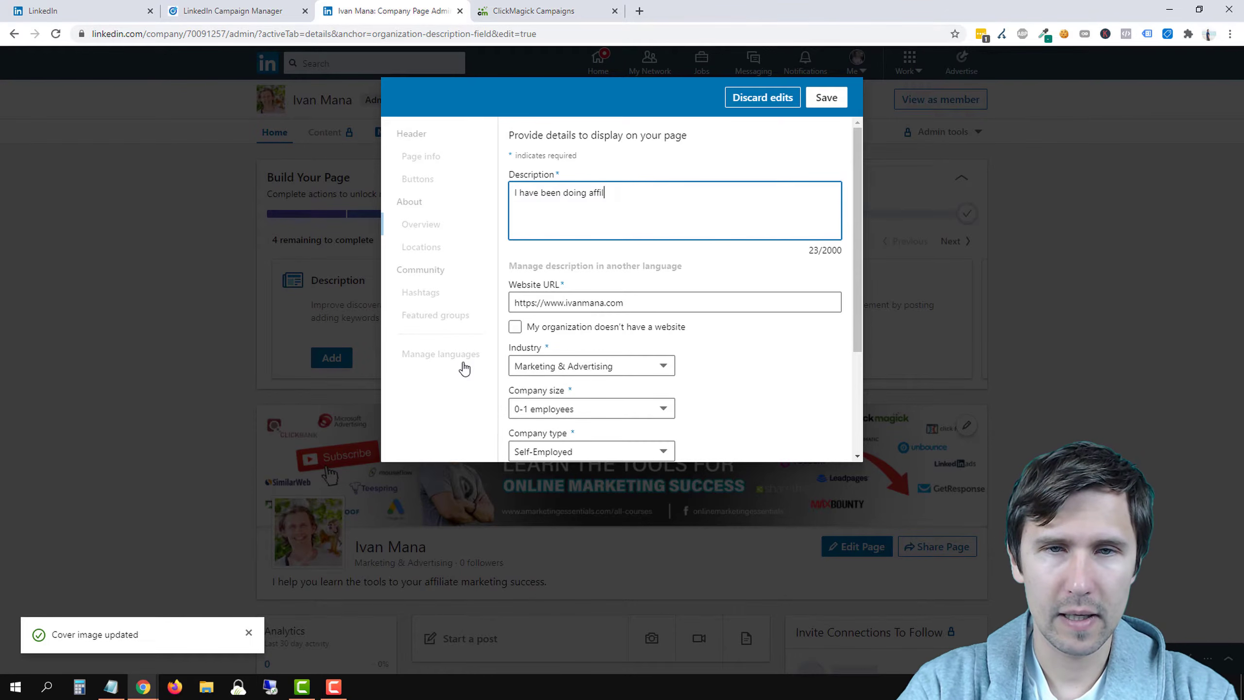
{"action": "type", "text": "iate marketing for the"}
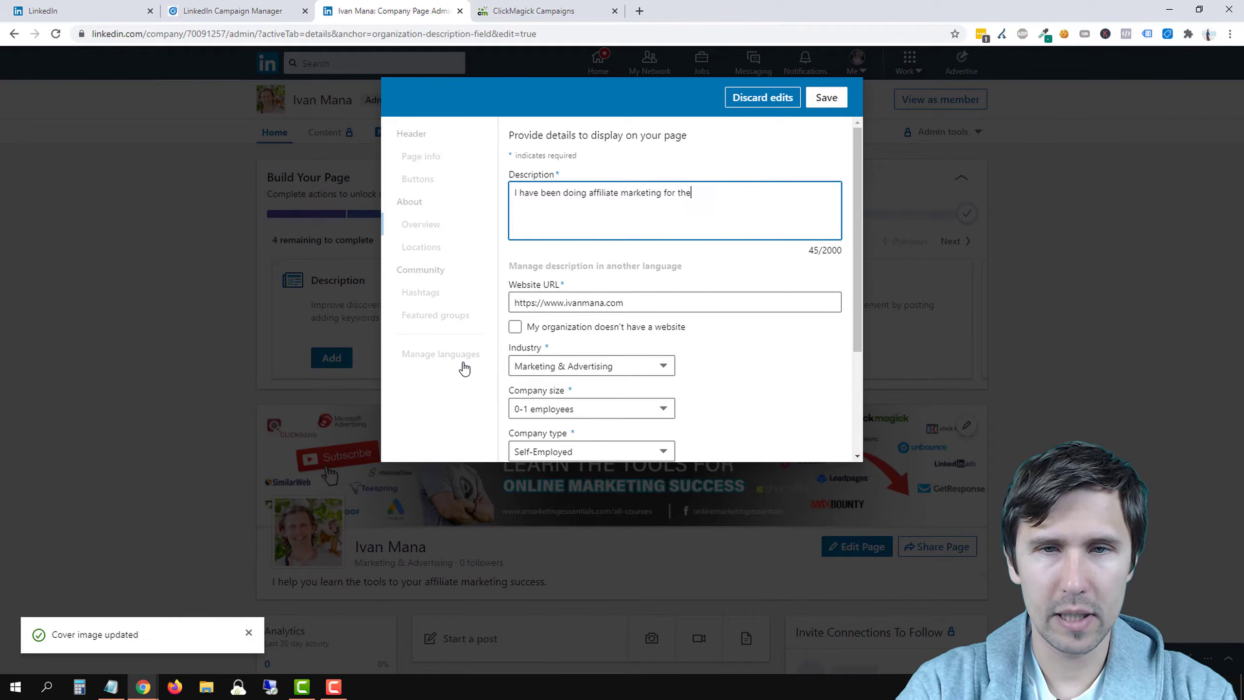
{"action": "type", "text": " past 4 years and hav"}
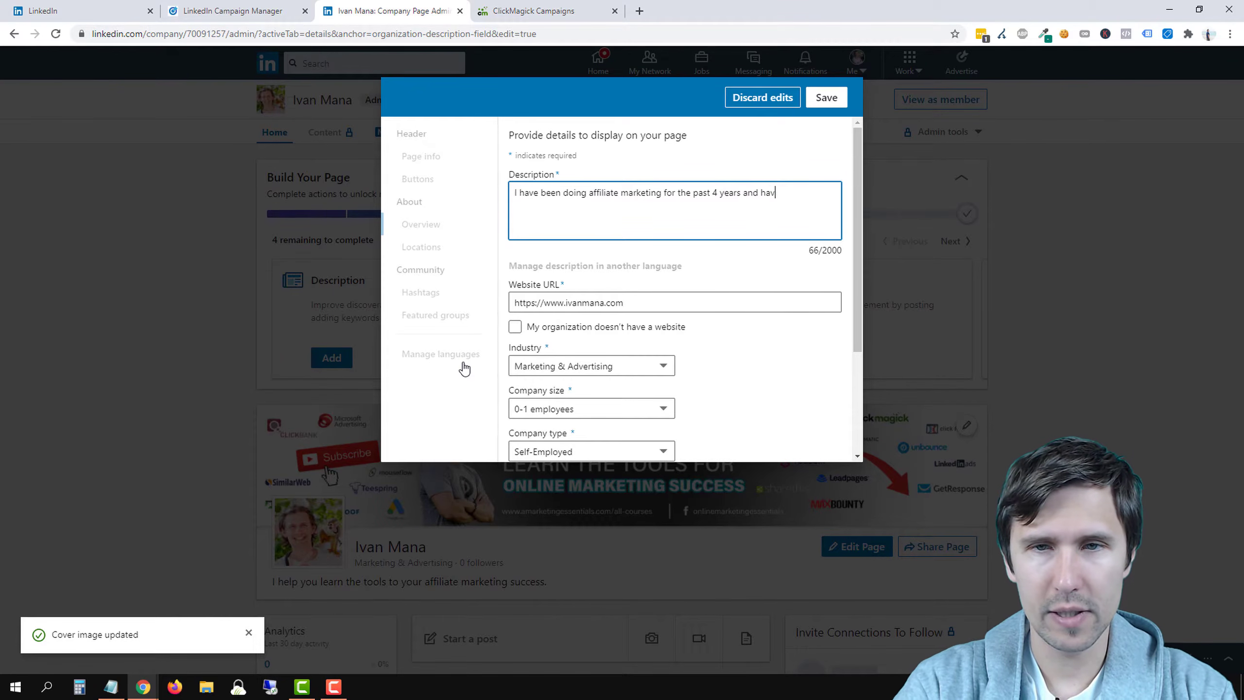
Complete the description's first sentence with "generated a full-time income working from home running ads on a variety of ad networks."
{"action": "type", "text": "e generated a full-t"}
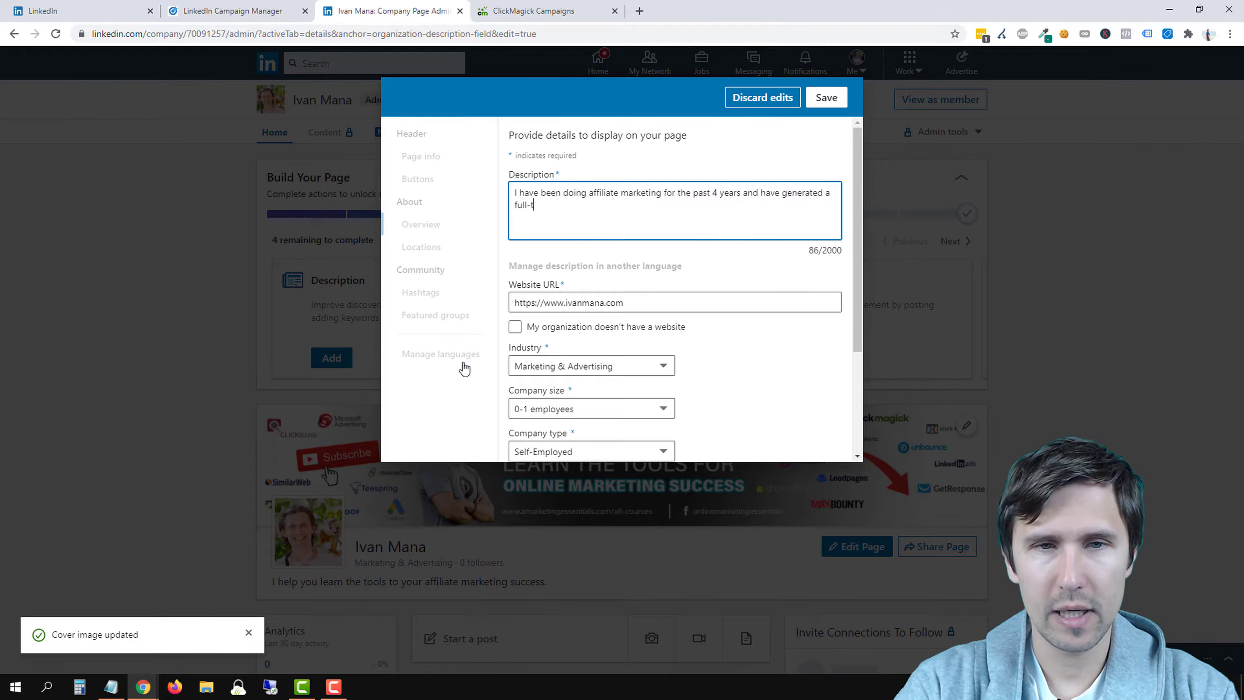
{"action": "type", "text": "ime income working from"}
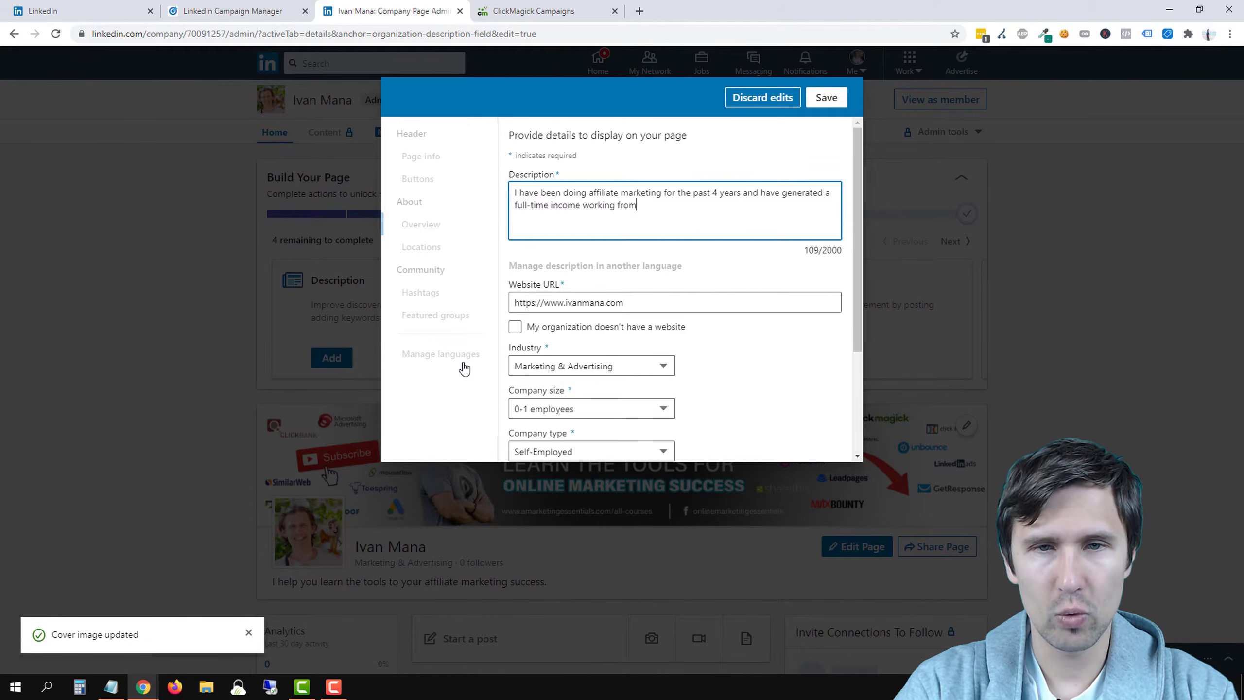
{"action": "type", "text": " home"}
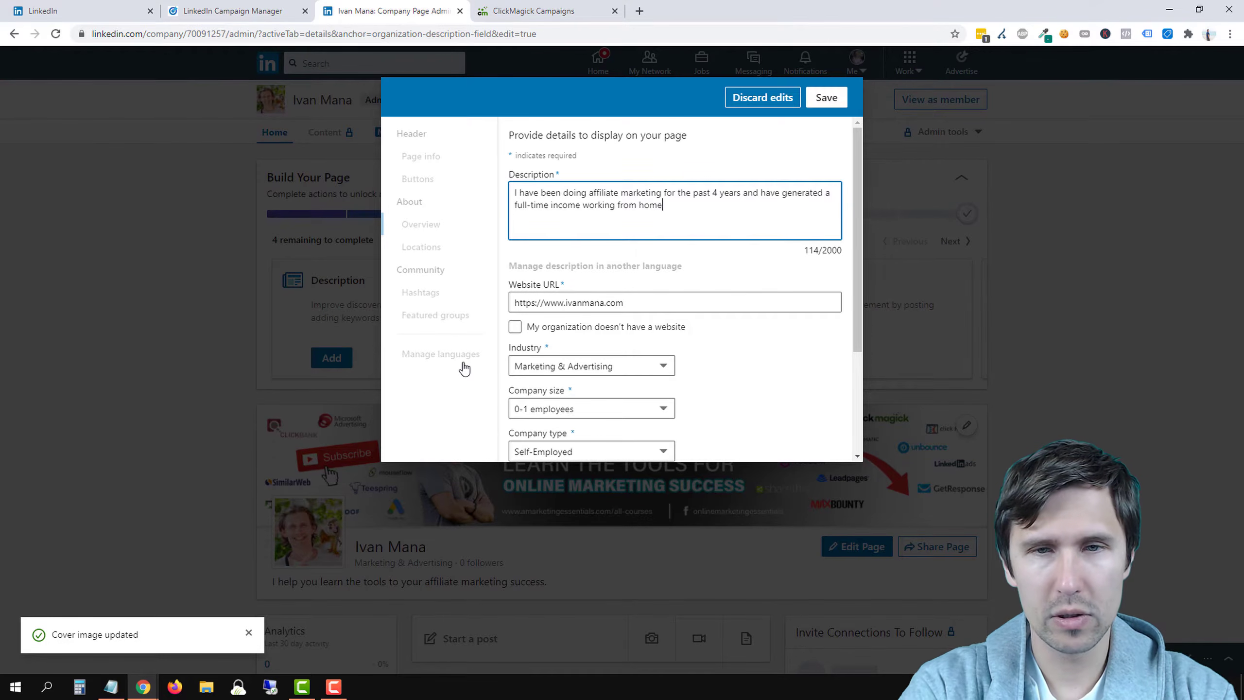
{"action": "type", "text": " running "}
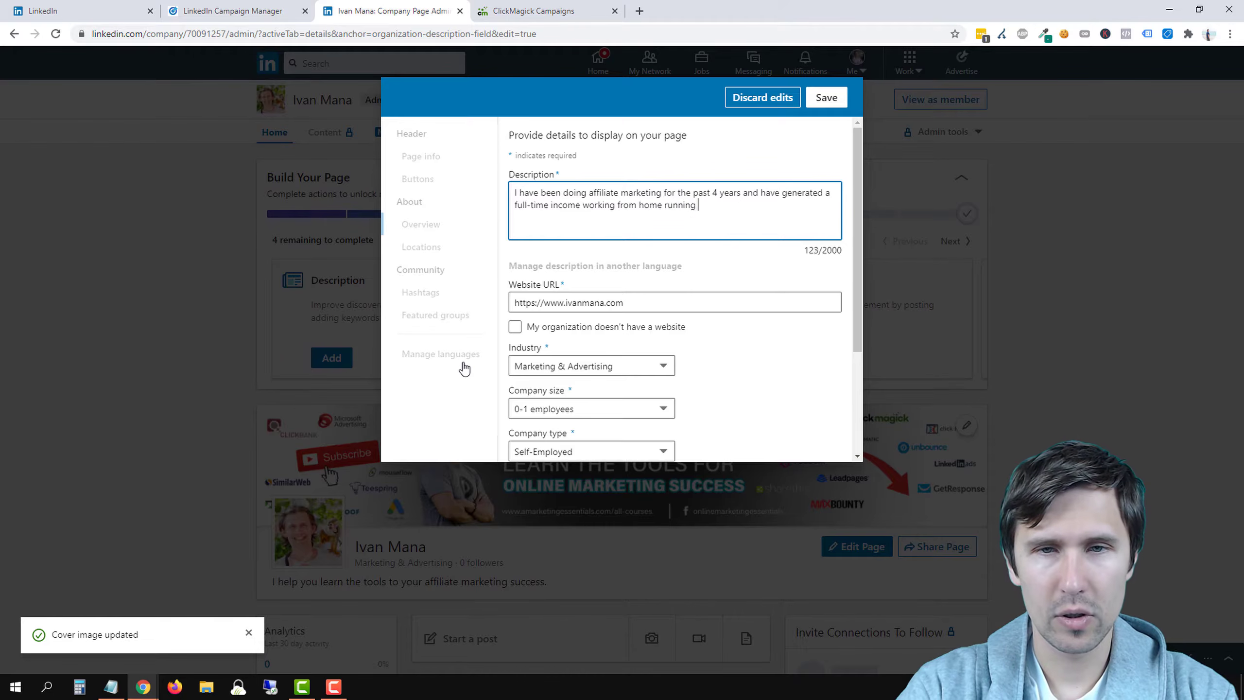
{"action": "type", "text": "ads on a variety "}
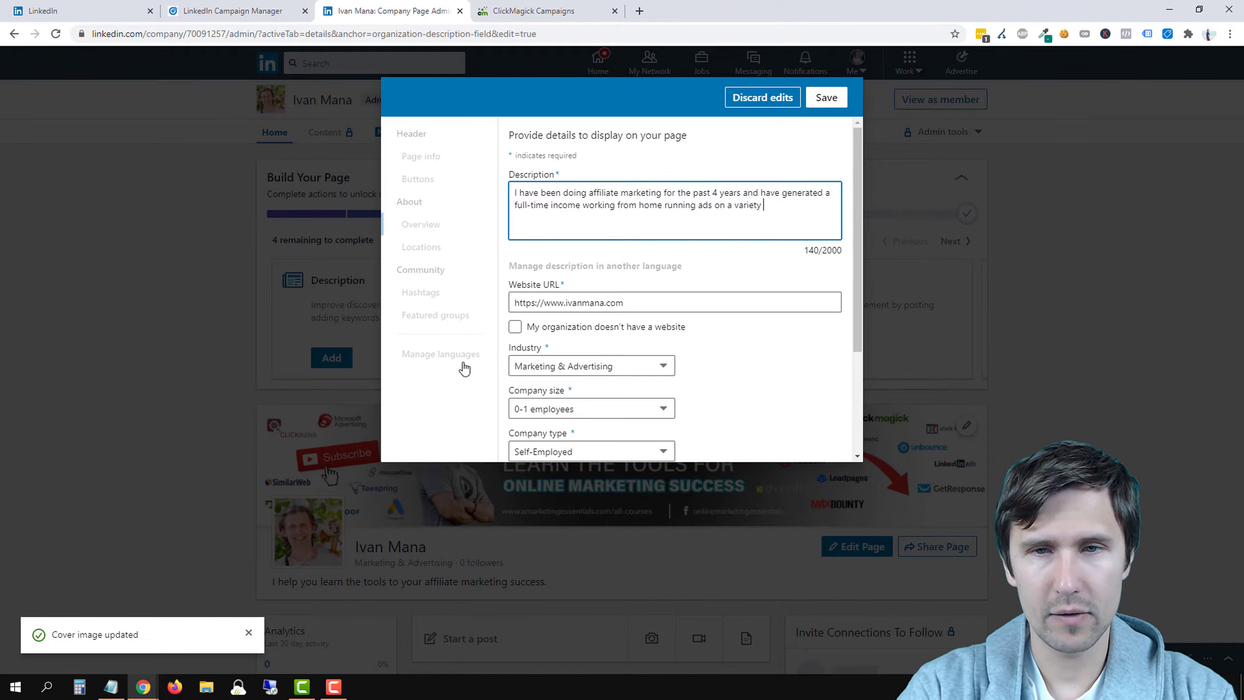
{"action": "type", "text": "of ad networks.  "}
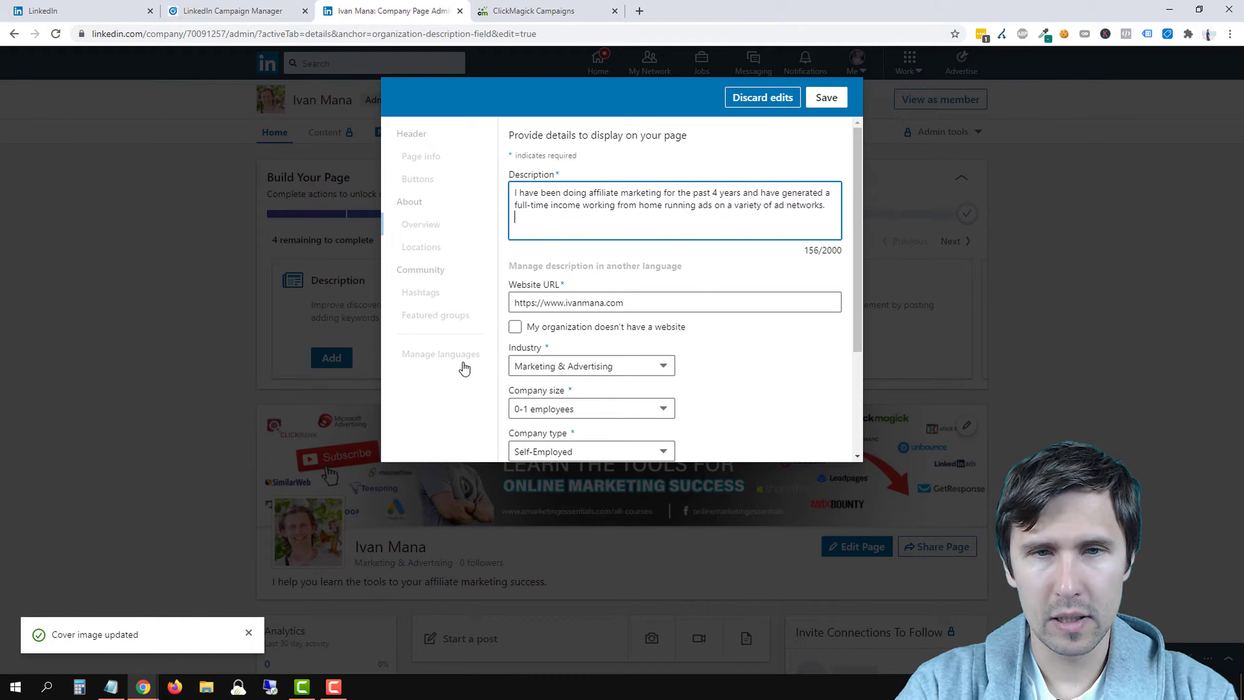
Add a second paragraph to the page description reading "I want to teach you be able to do the same on this page."
{"action": "type", "text": "I want "}
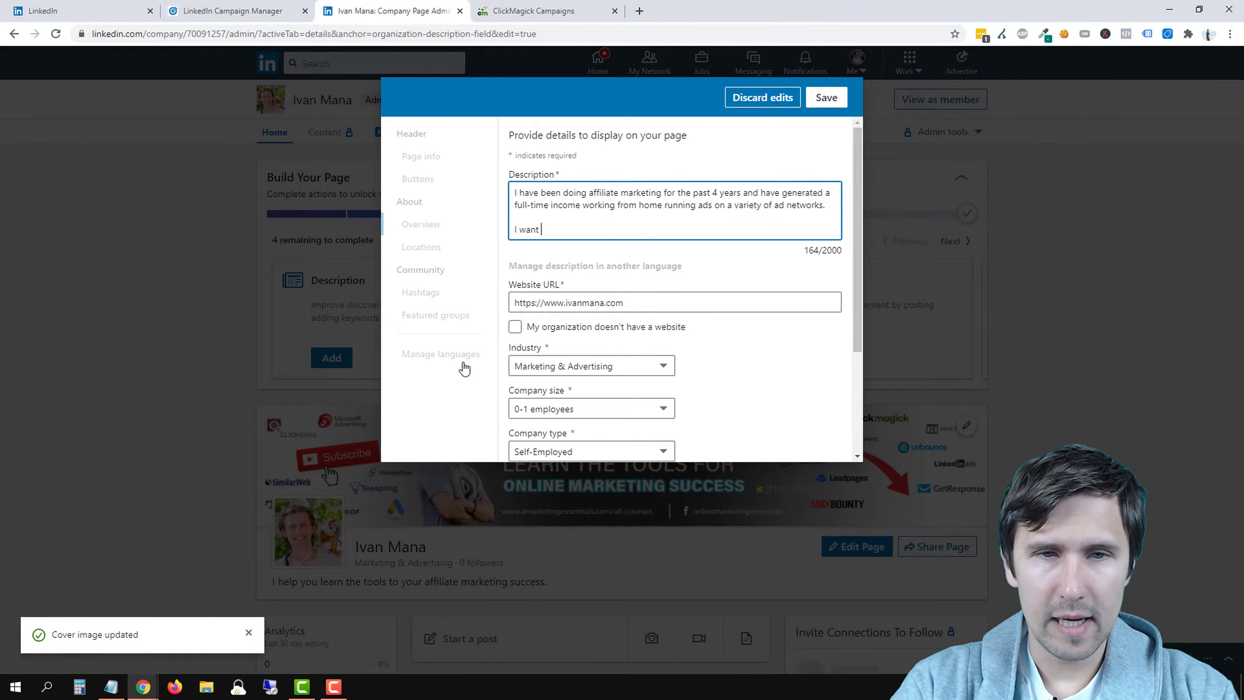
{"action": "type", "text": "to teach you b"}
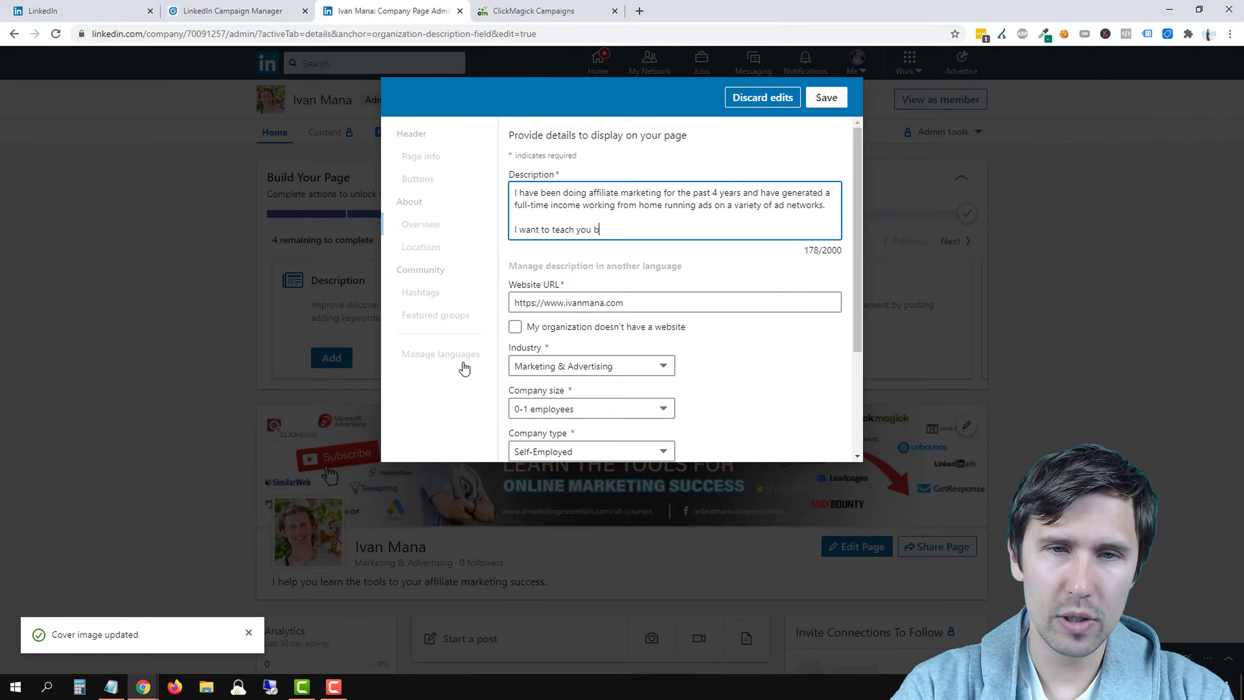
{"action": "type", "text": "e able to do the same "}
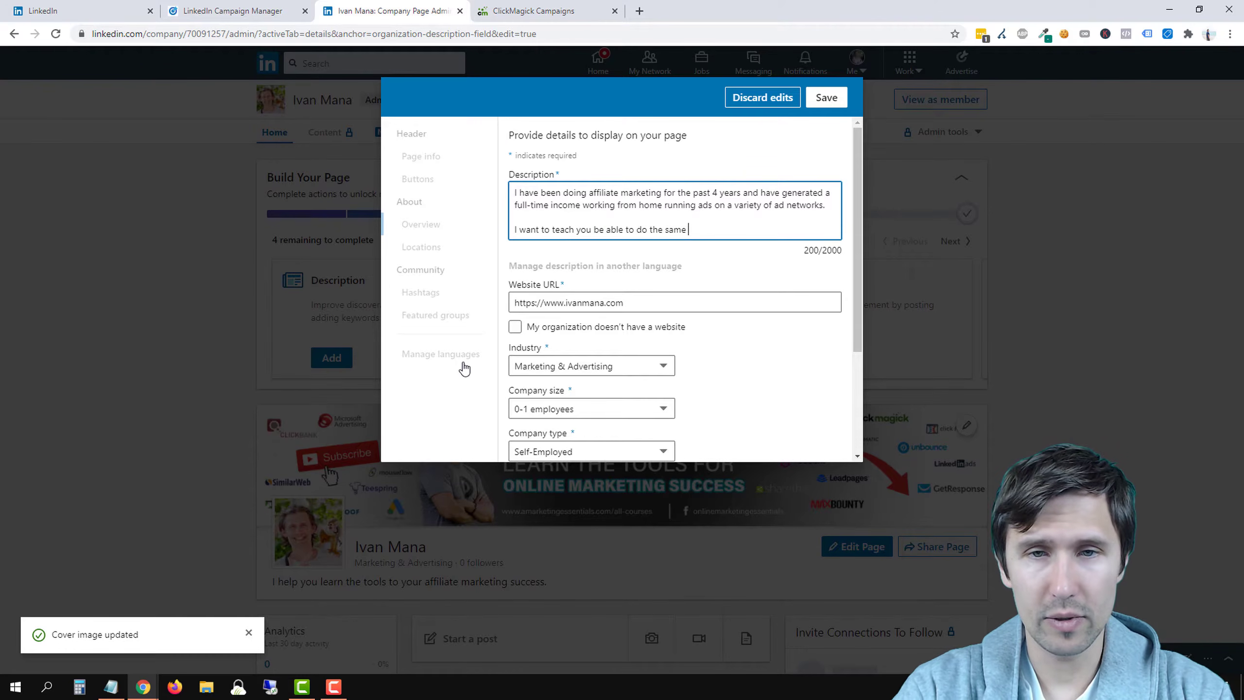
{"action": "type", "text": "on this page."}
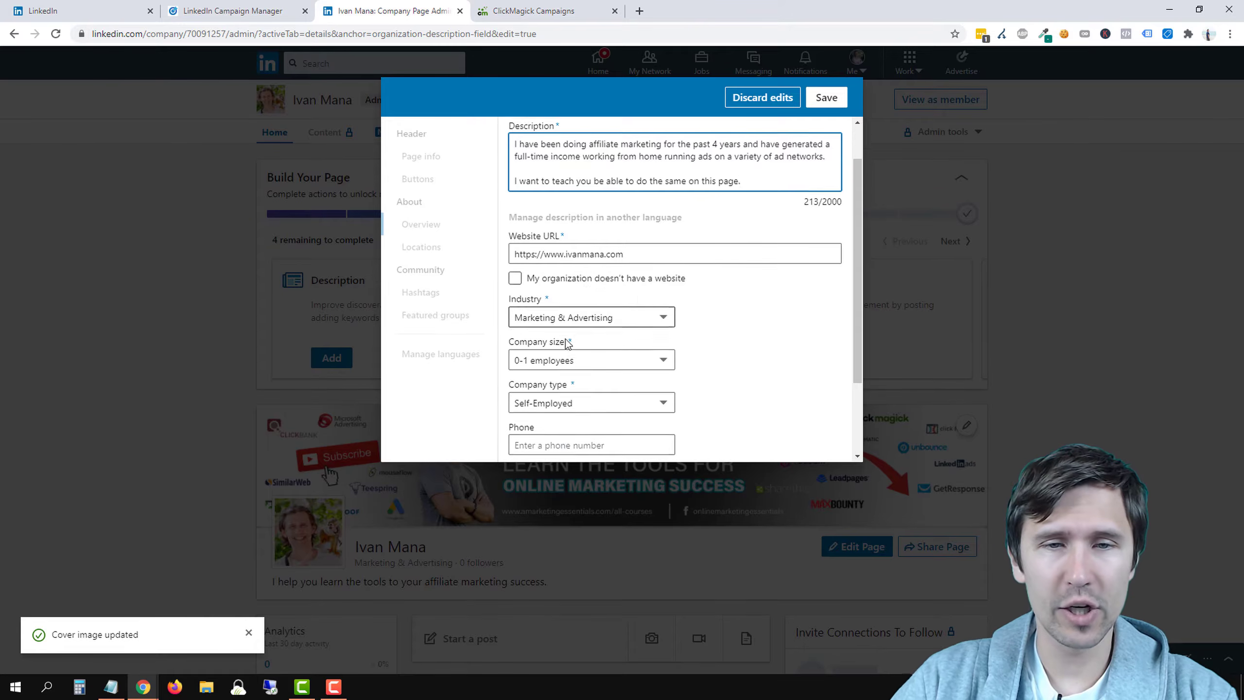
Set the page's year founded to 2017
{"action": "scroll", "coordinate": [635, 348], "scroll_direction": "down", "scroll_amount": 2}
{"action": "scroll", "coordinate": [635, 348], "scroll_direction": "down", "scroll_amount": 2}
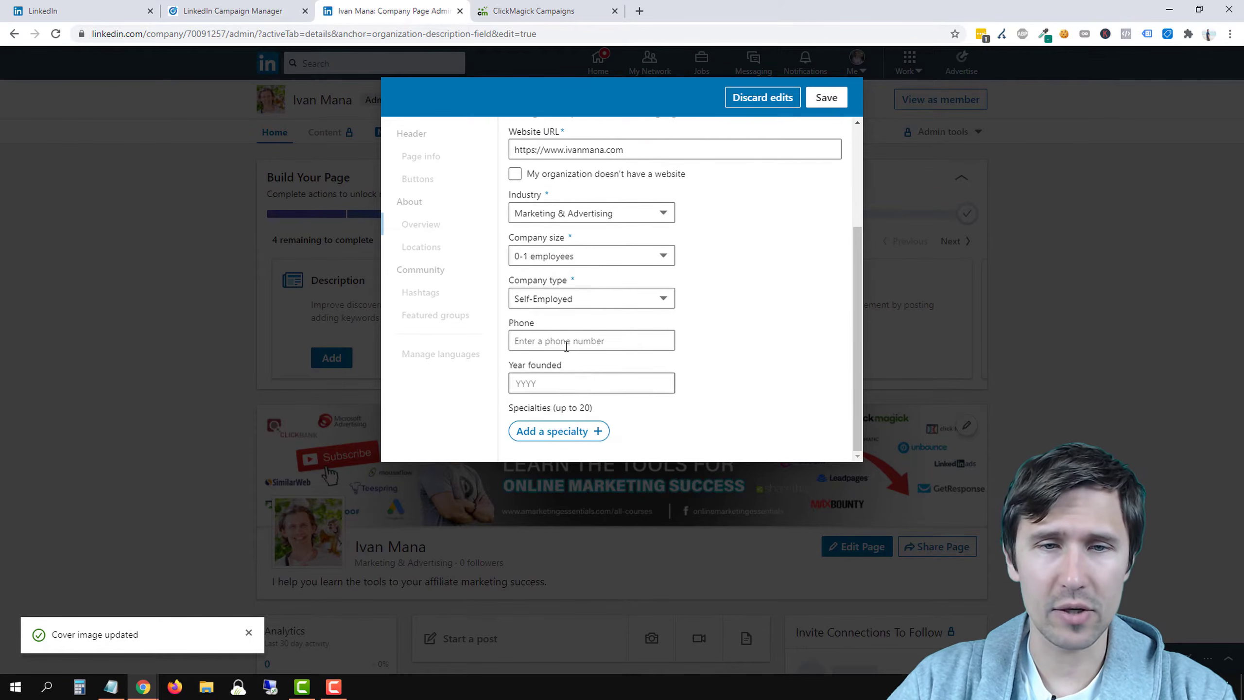
{"action": "left_click", "coordinate": [555, 387]}
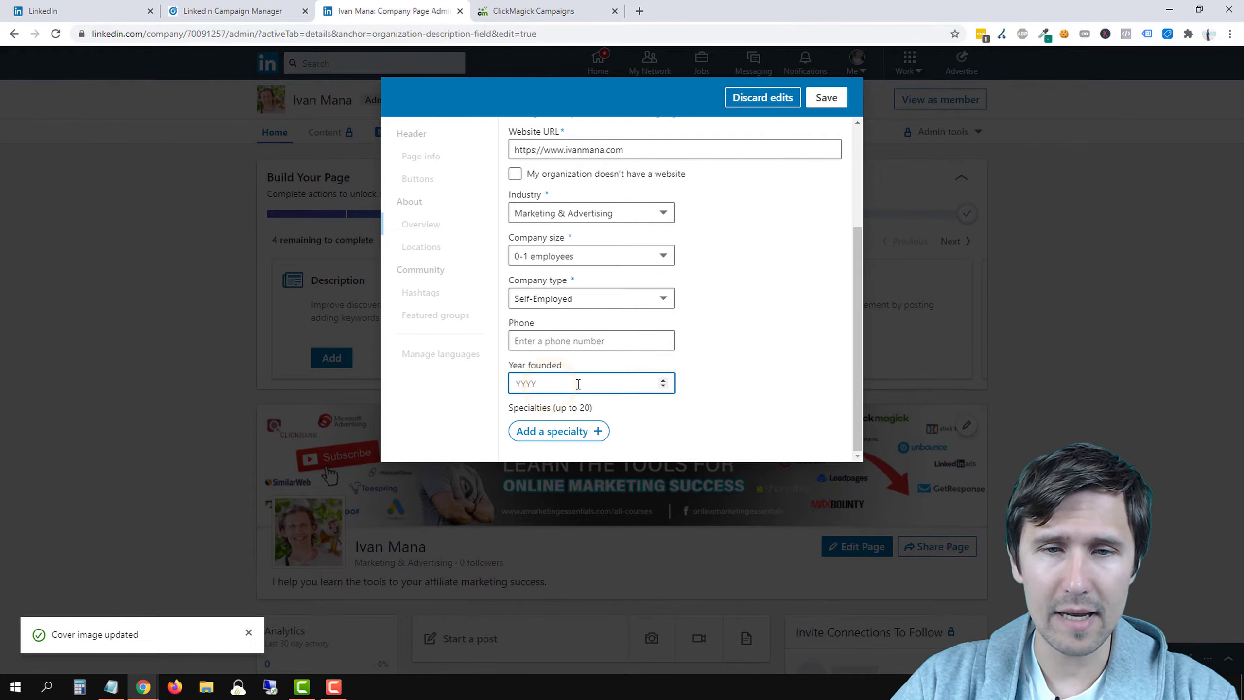
{"action": "scroll", "coordinate": [578, 385], "scroll_direction": "down", "scroll_amount": 1}
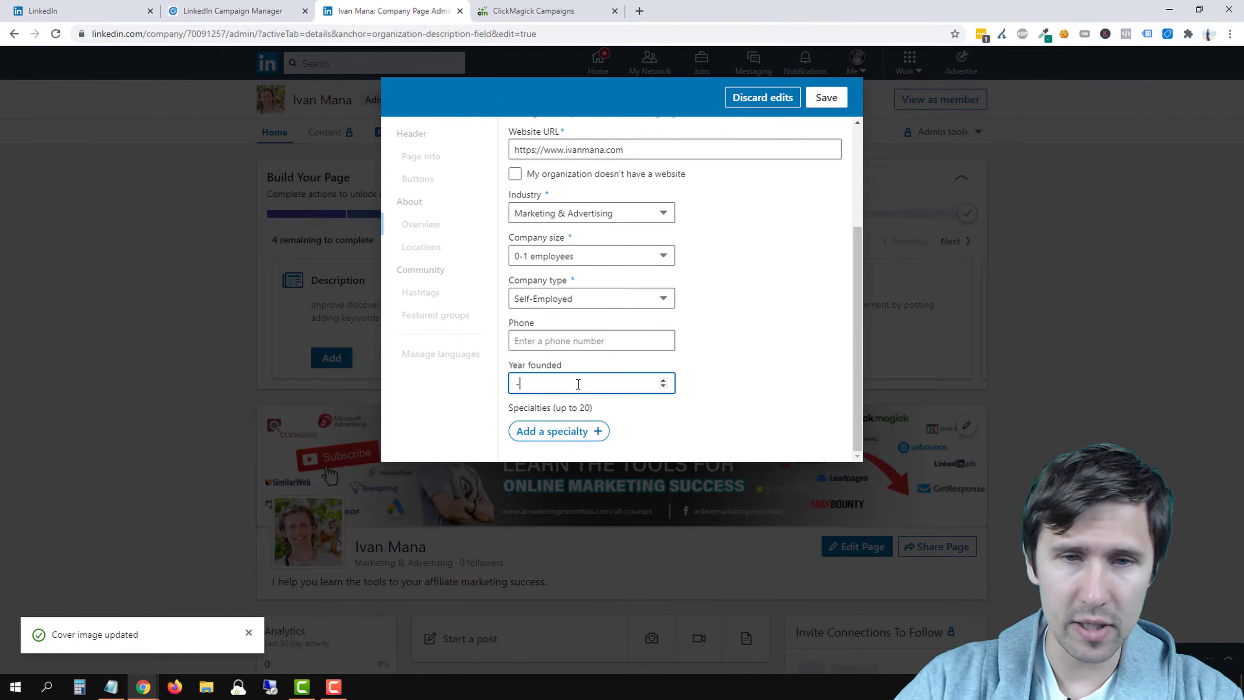
{"action": "key", "text": "BackSpace"}
{"action": "scroll", "coordinate": [578, 385], "scroll_direction": "down", "scroll_amount": 1}
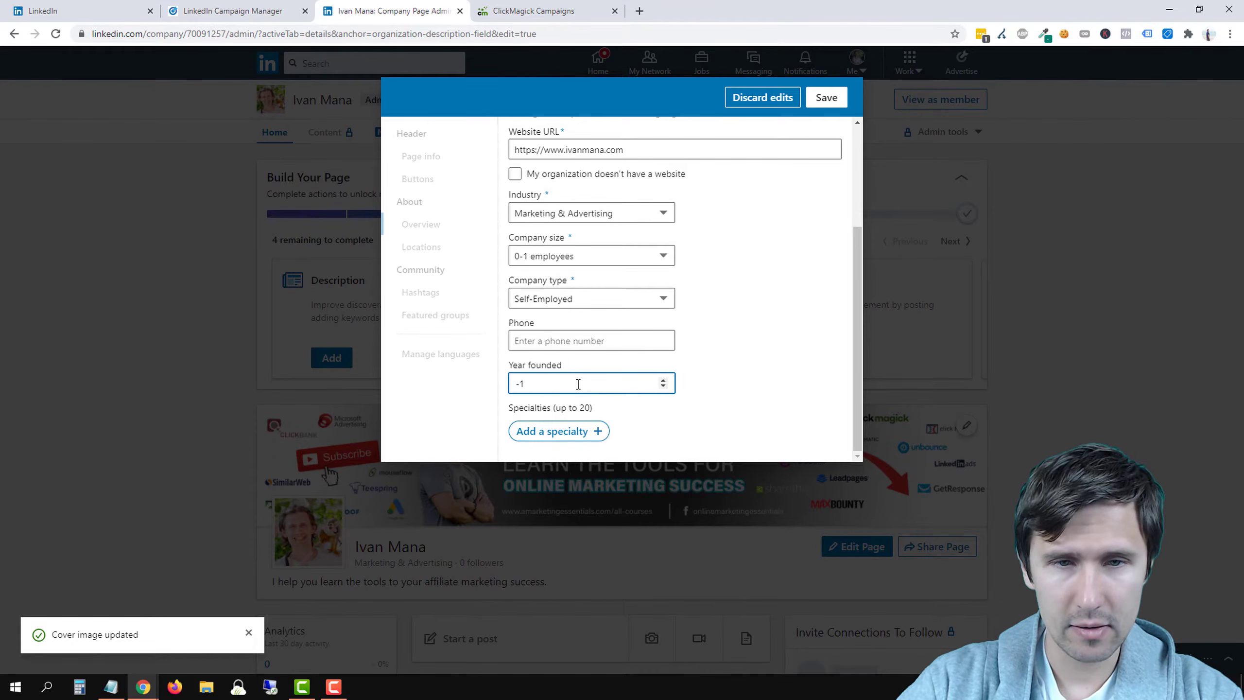
{"action": "key", "text": "BackSpace"}
{"action": "key", "text": "BackSpace"}
{"action": "type", "text": "2017"}
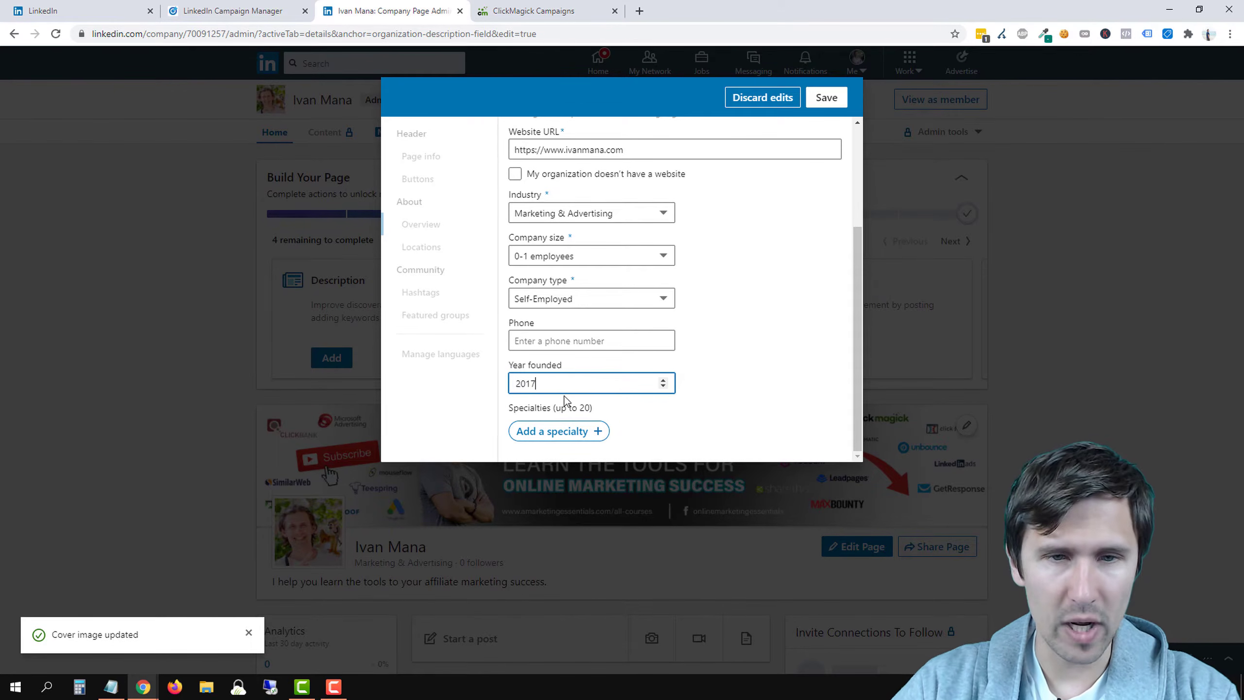
Add "google ads" as the page's first specialty
{"action": "left_click", "coordinate": [637, 420]}
{"action": "left_click", "coordinate": [605, 431]}
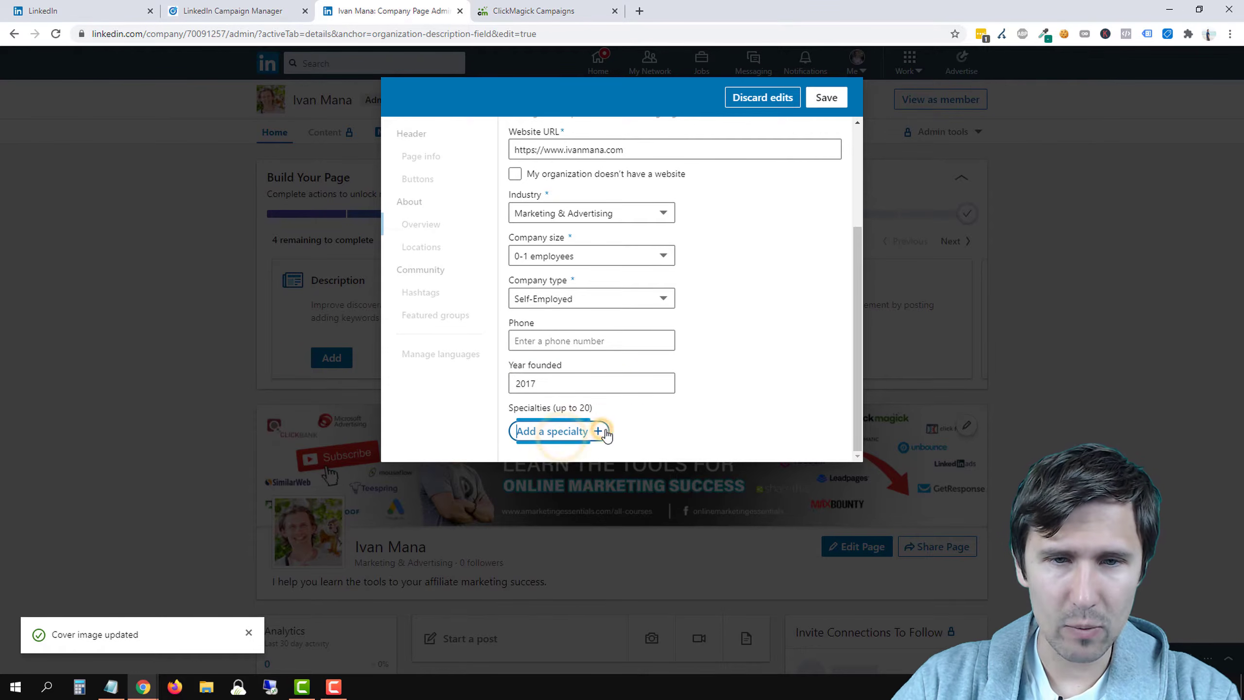
{"action": "left_click", "coordinate": [599, 431]}
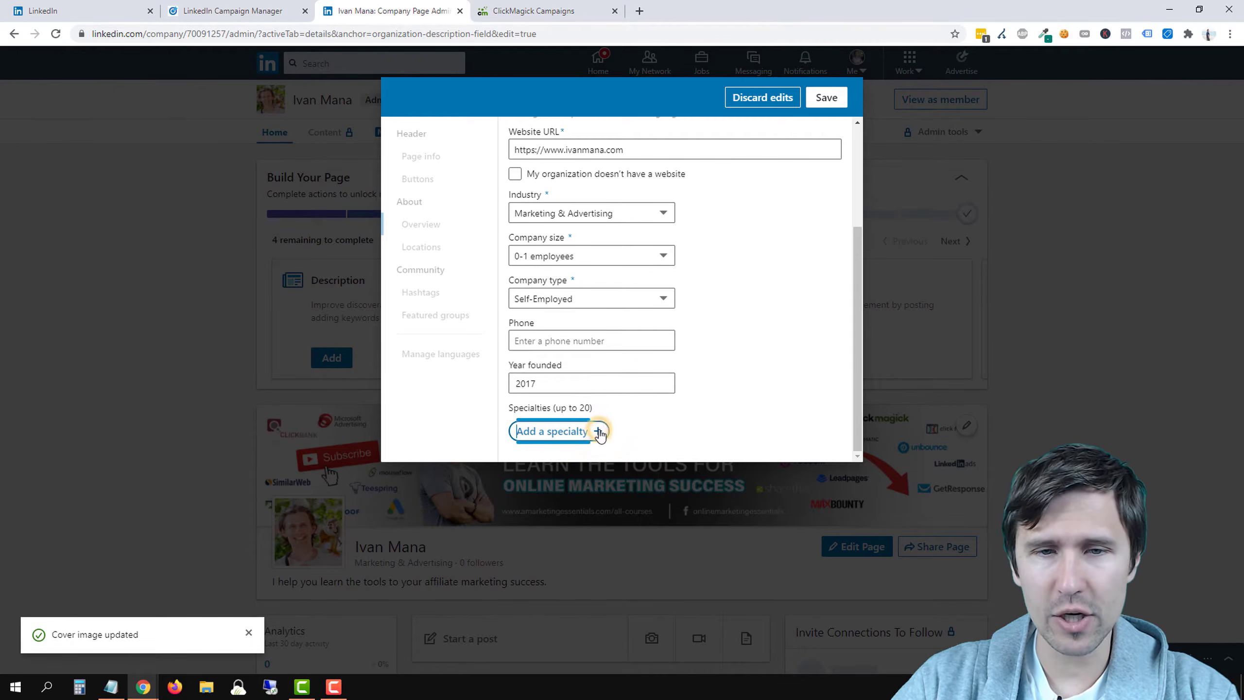
{"action": "left_click", "coordinate": [600, 432]}
{"action": "left_click", "coordinate": [557, 434]}
{"action": "left_click", "coordinate": [533, 435]}
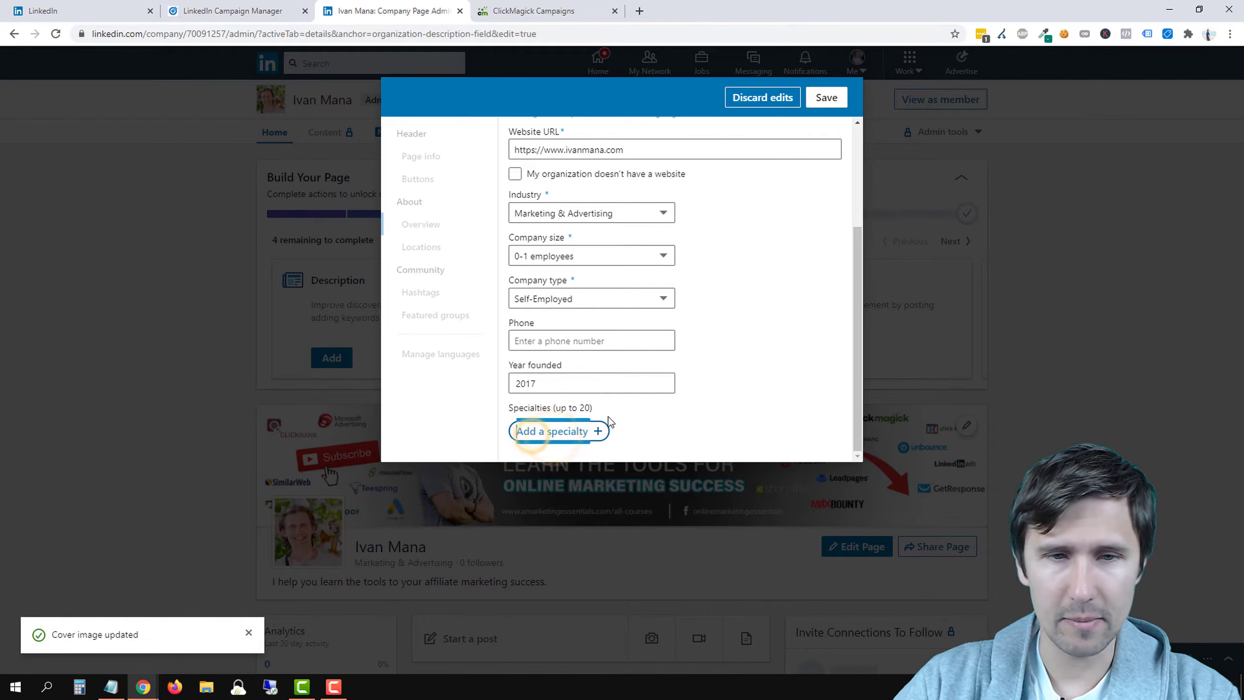
{"action": "left_click", "coordinate": [543, 432]}
{"action": "type", "text": "goog"}
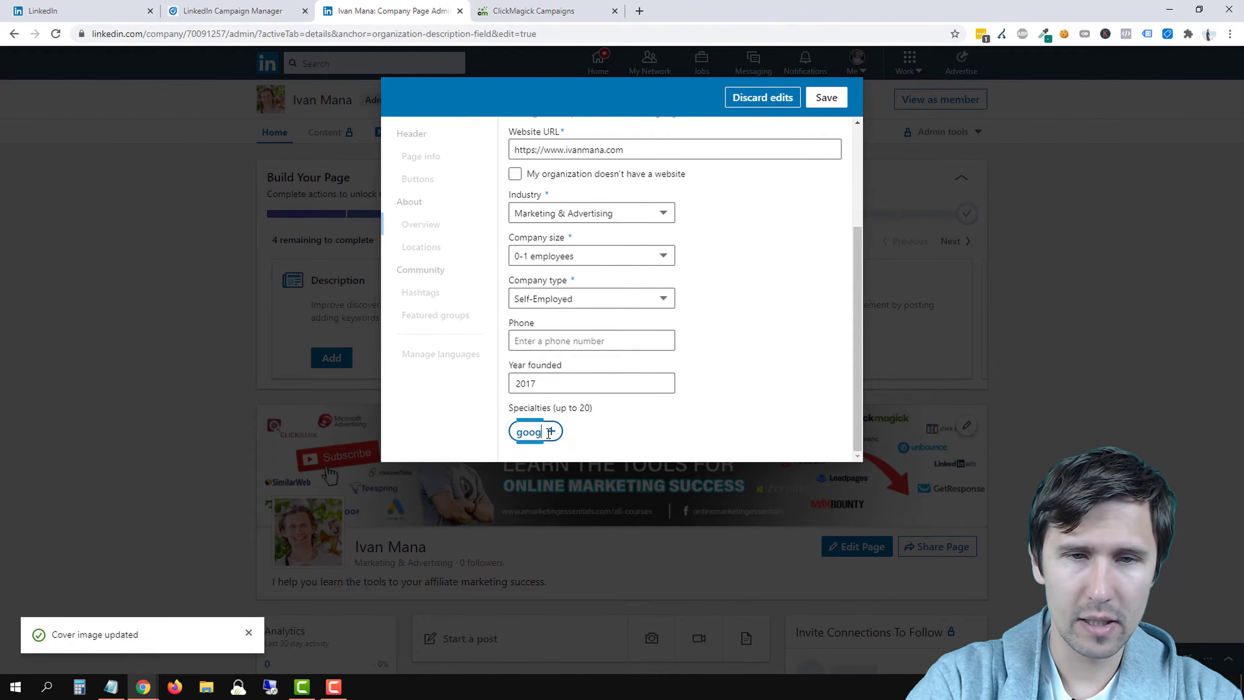
{"action": "type", "text": "le ads"}
{"action": "key", "text": "Return"}
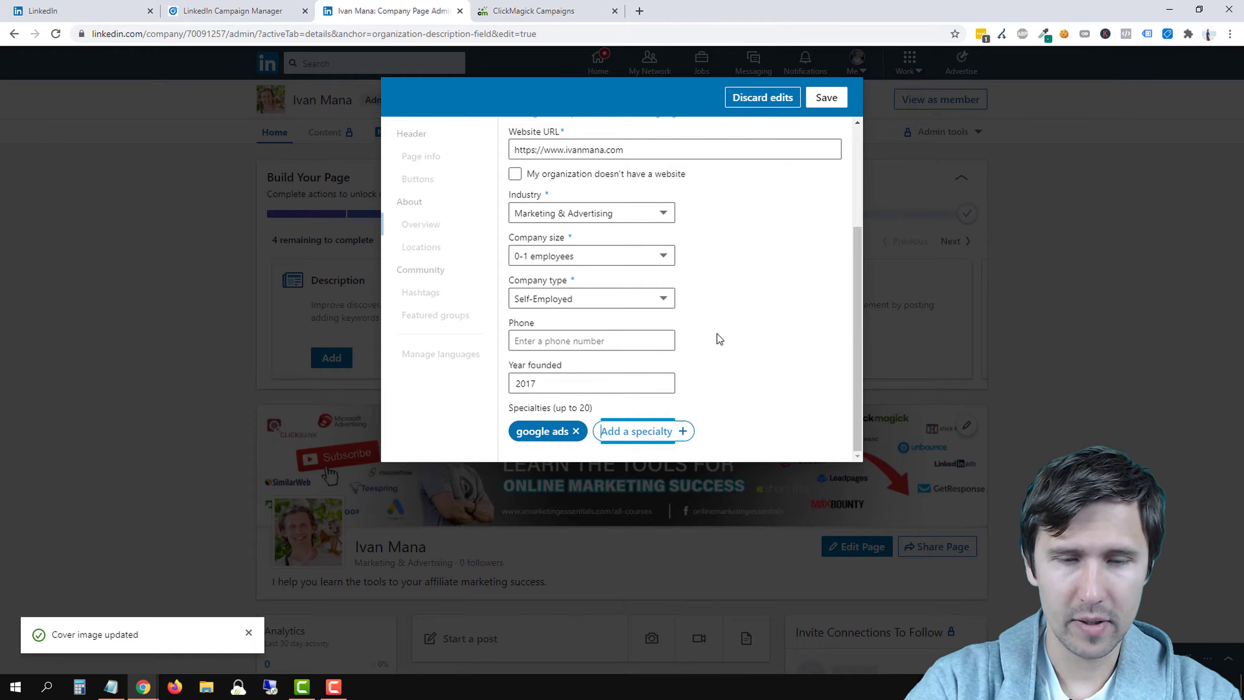
Add "facebook ads", "microsoft ads" and "linkedin ads" as further specialties of the page
{"action": "type", "text": "facebook ads"}
{"action": "key", "text": "Return"}
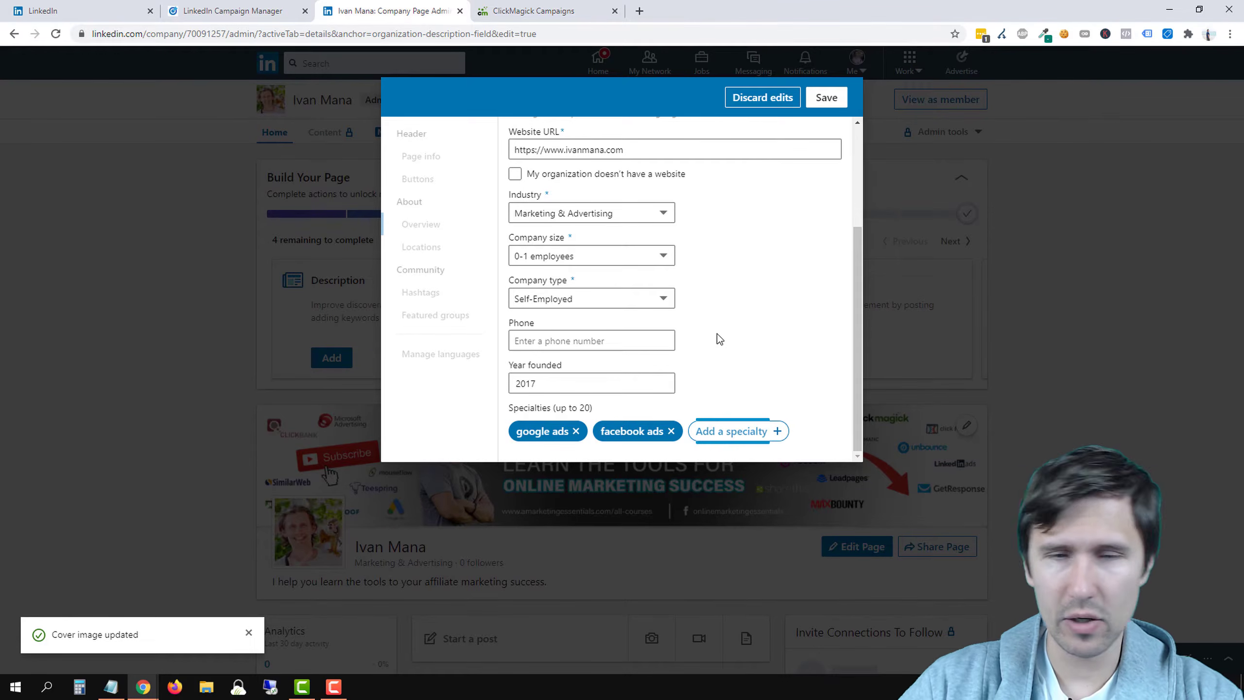
{"action": "type", "text": "microsoft ads"}
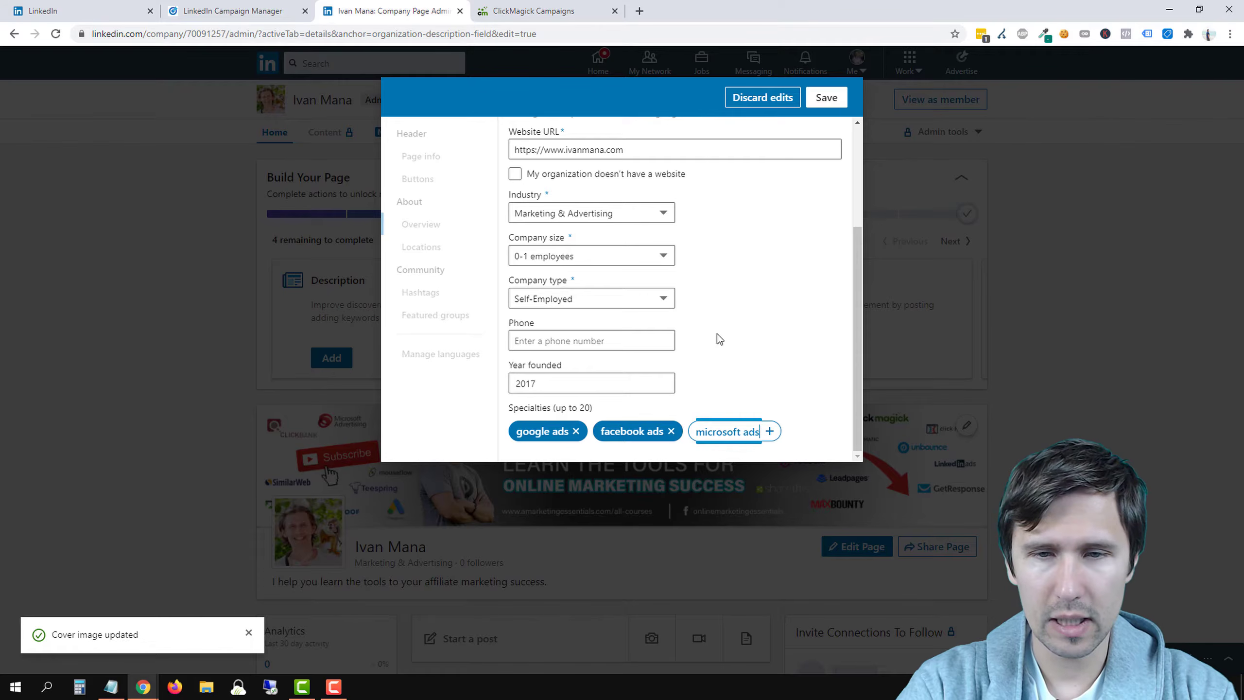
{"action": "key", "text": "Return"}
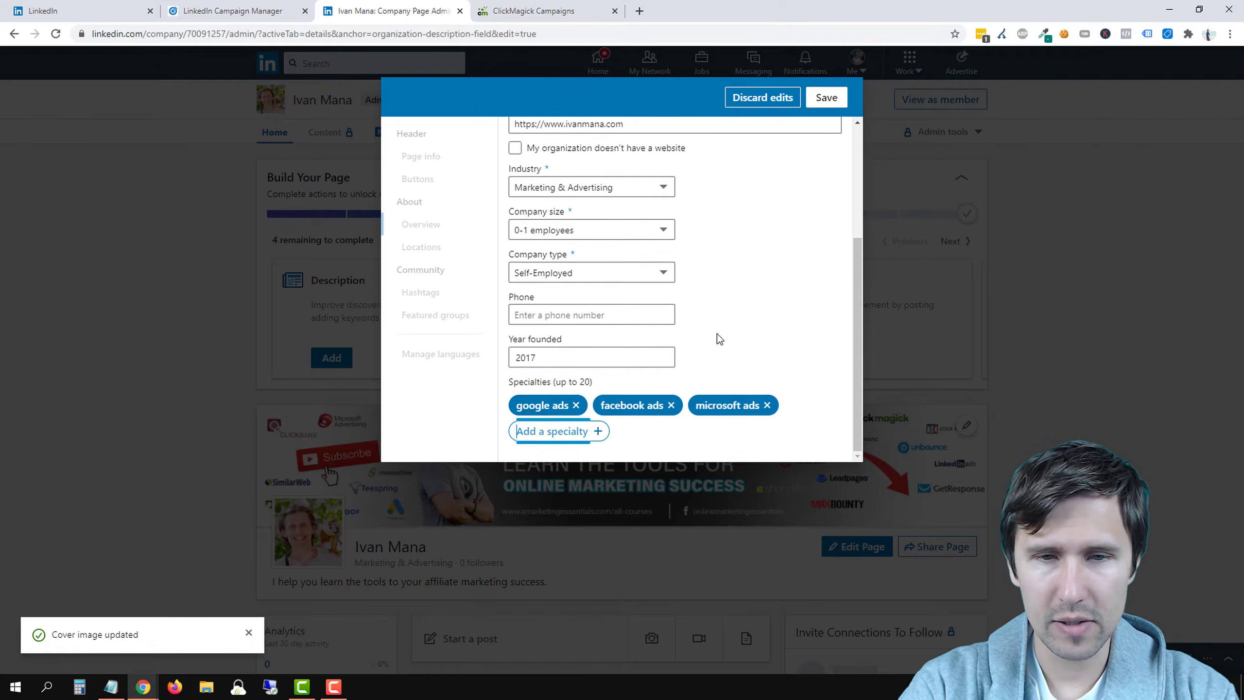
{"action": "type", "text": "linkedin ads"}
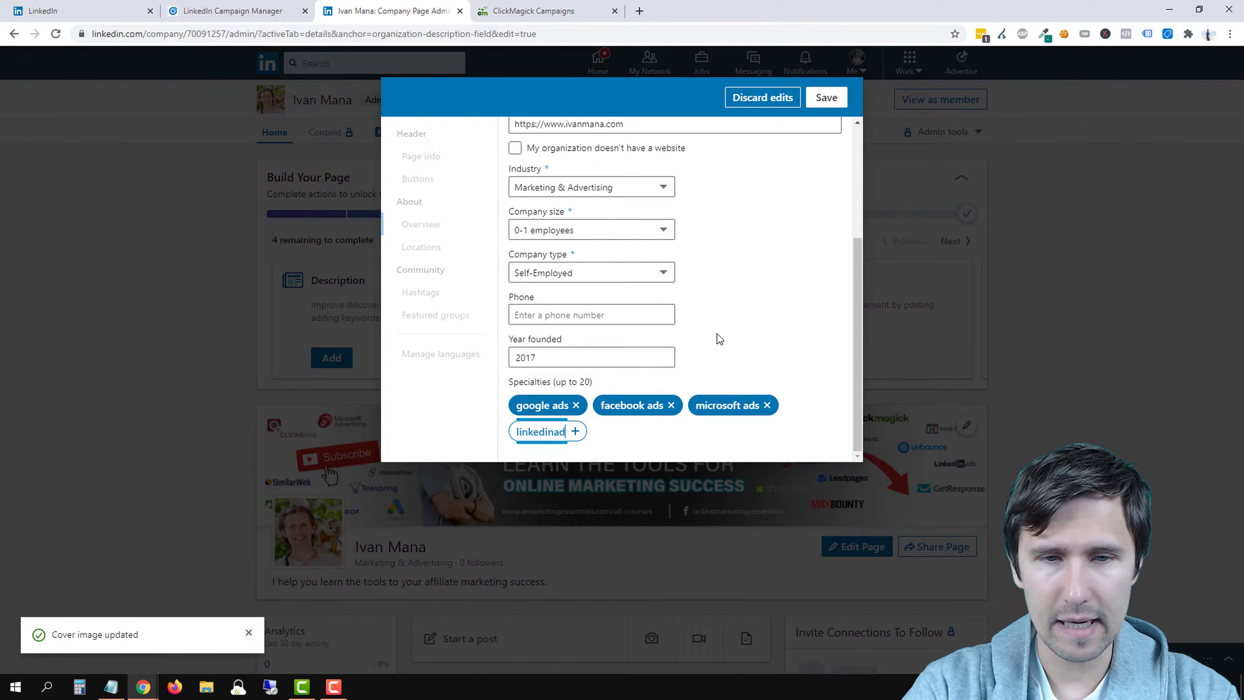
{"action": "key", "text": "Return"}
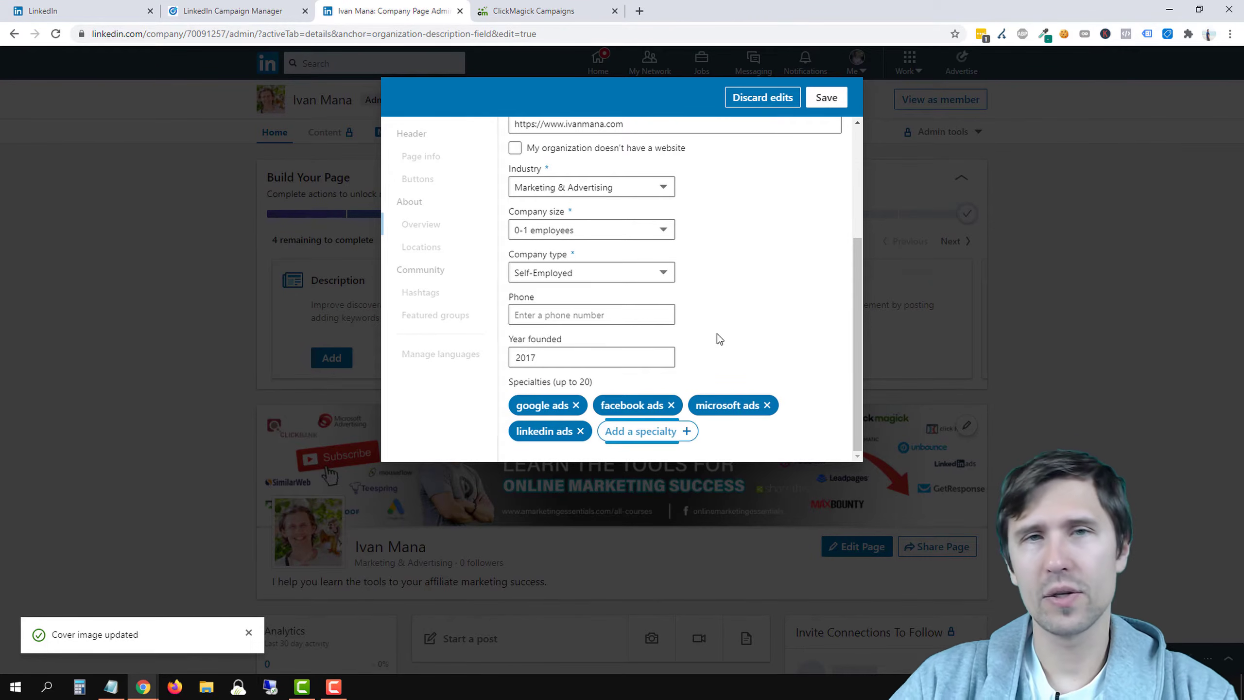
Save the page's overview details and close the page editor
{"action": "scroll", "coordinate": [718, 334], "scroll_direction": "up", "scroll_amount": 3}
{"action": "left_click", "coordinate": [826, 98]}
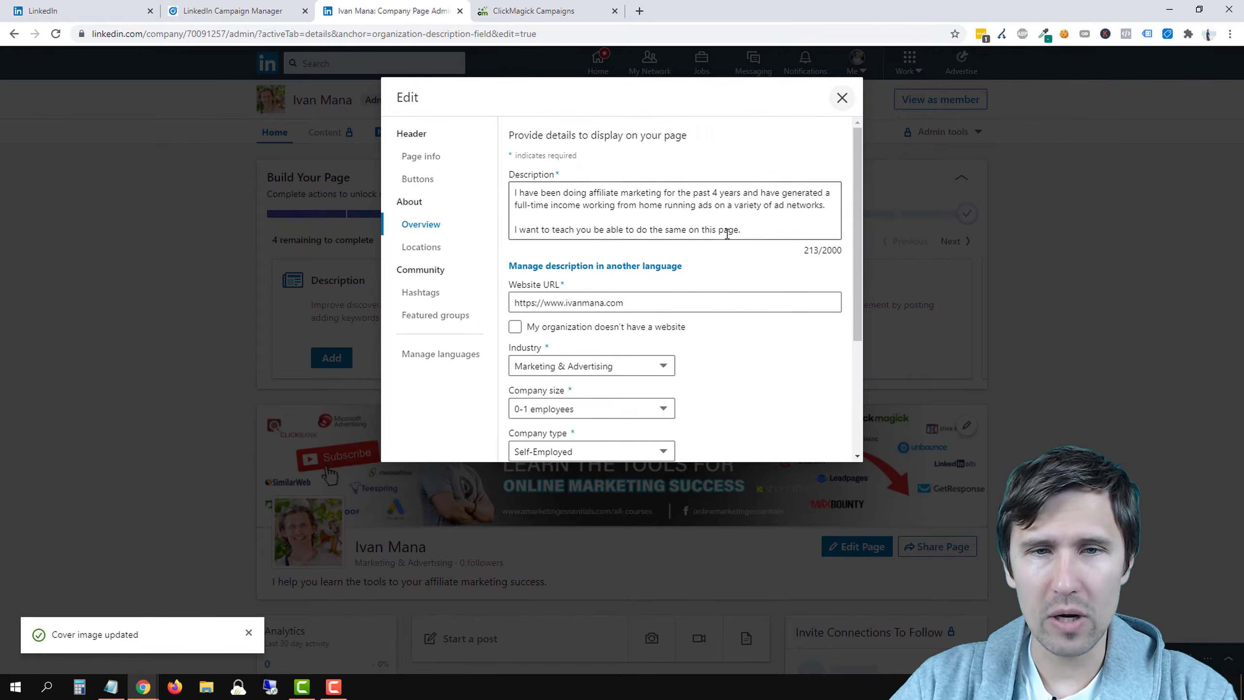
{"action": "left_click", "coordinate": [841, 98]}
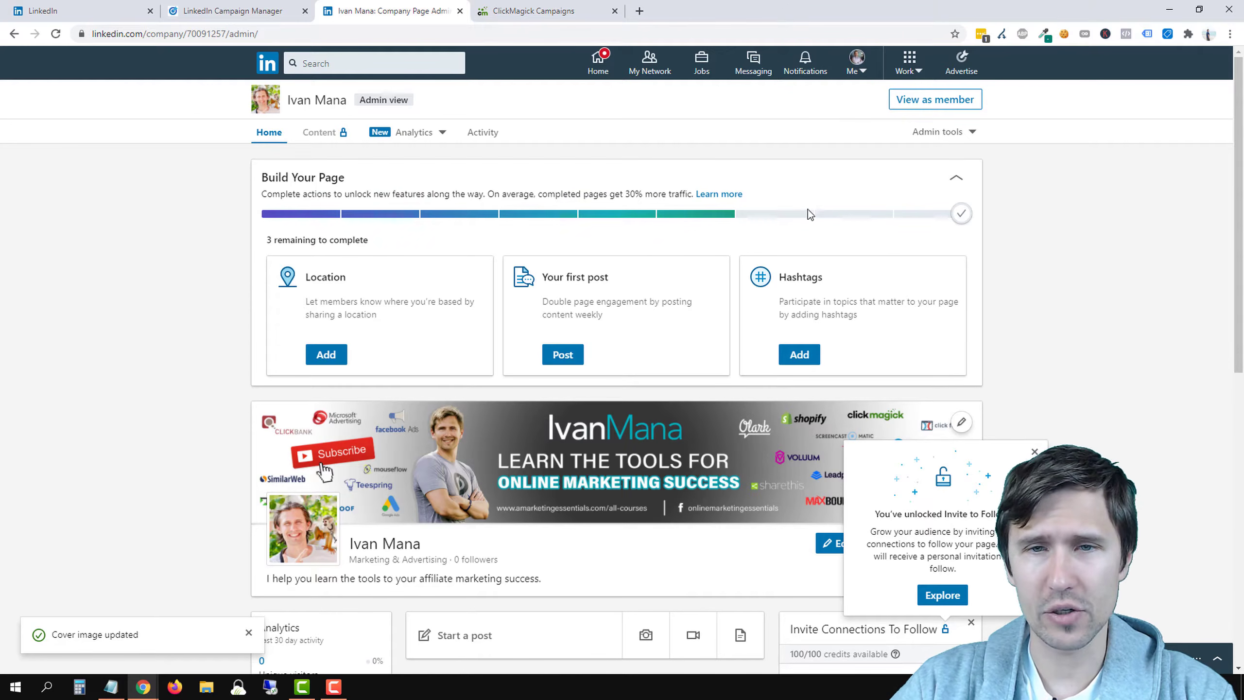
{"action": "mouse_move", "coordinate": [949, 227]}
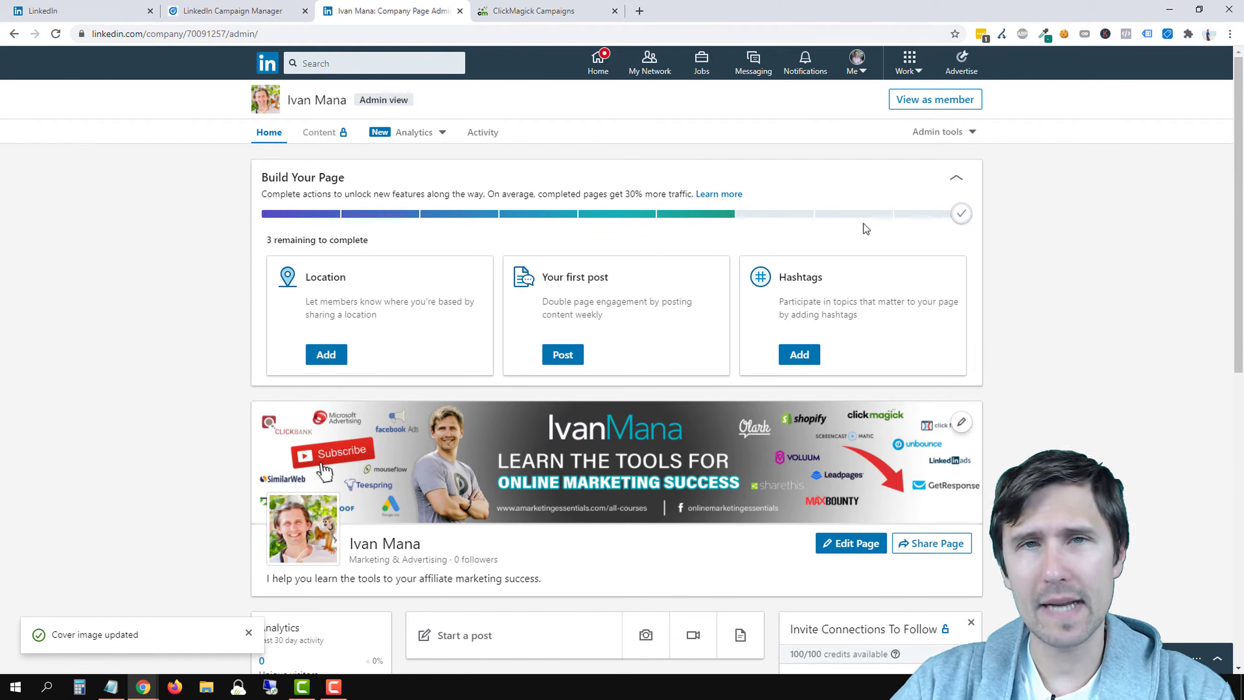
{"action": "scroll", "coordinate": [613, 490], "scroll_direction": "down", "scroll_amount": 4}
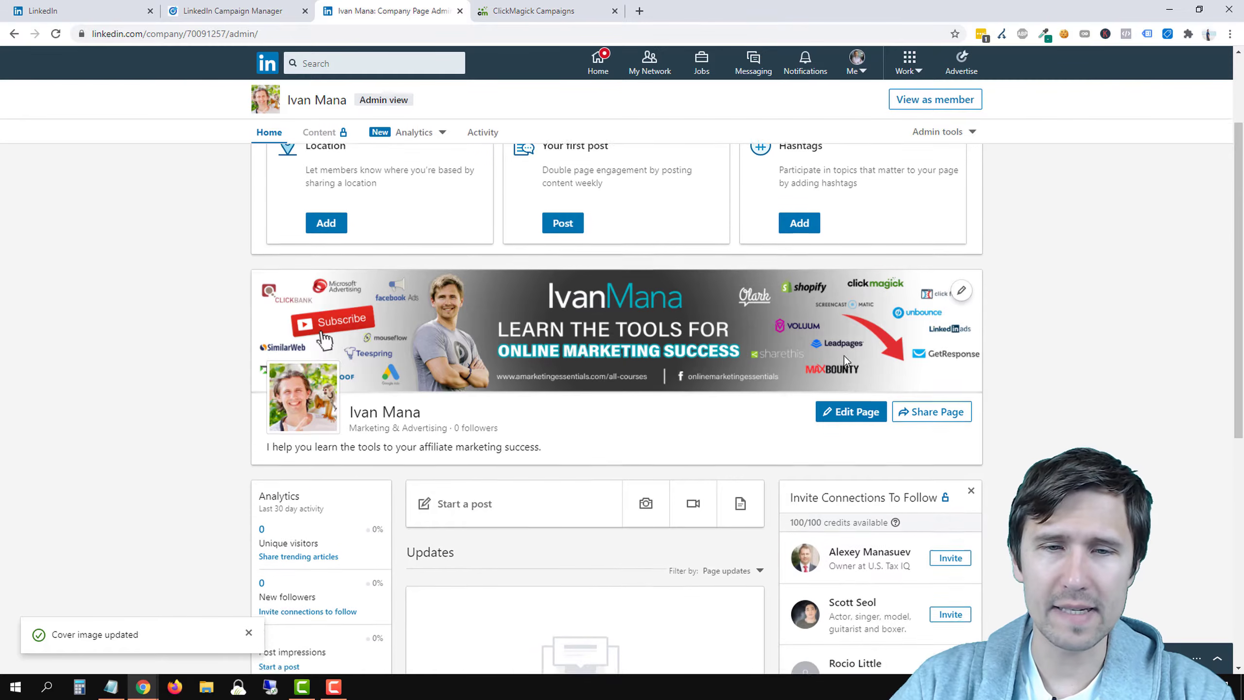
{"action": "scroll", "coordinate": [614, 490], "scroll_direction": "up", "scroll_amount": 4}
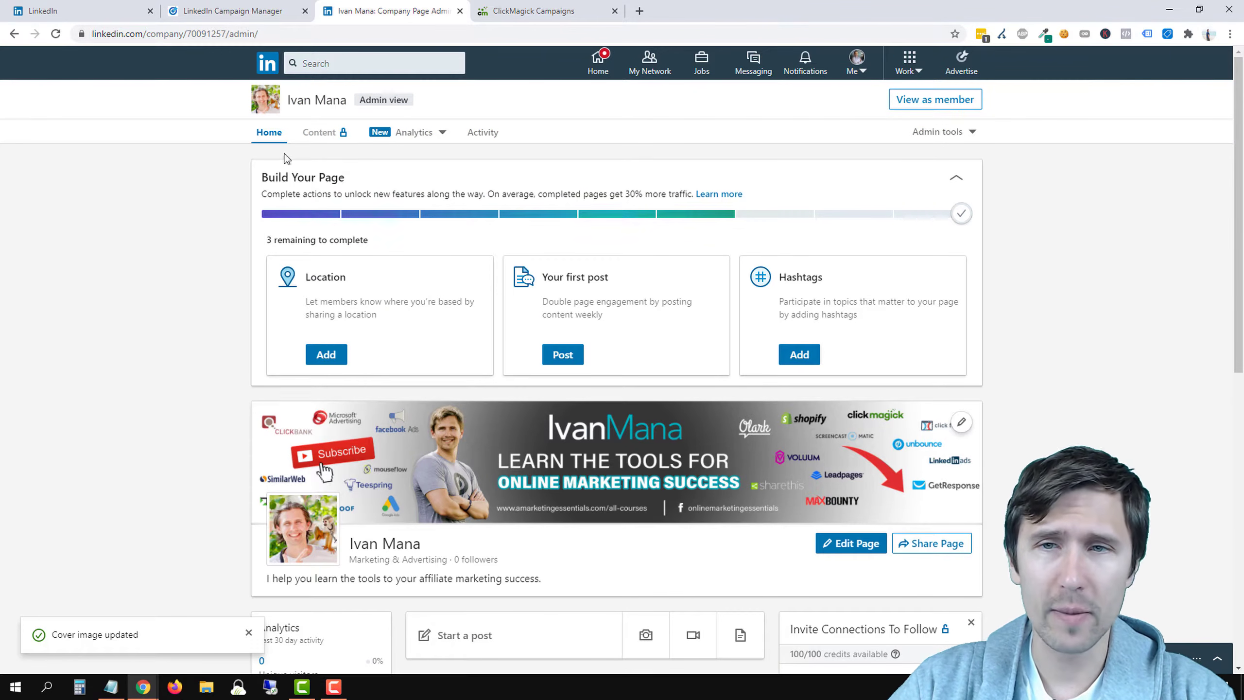
Return to Campaign Manager, reload it, and start a new ad account, appending "- YouTube" to the suggested account name
{"action": "left_click", "coordinate": [246, 10]}
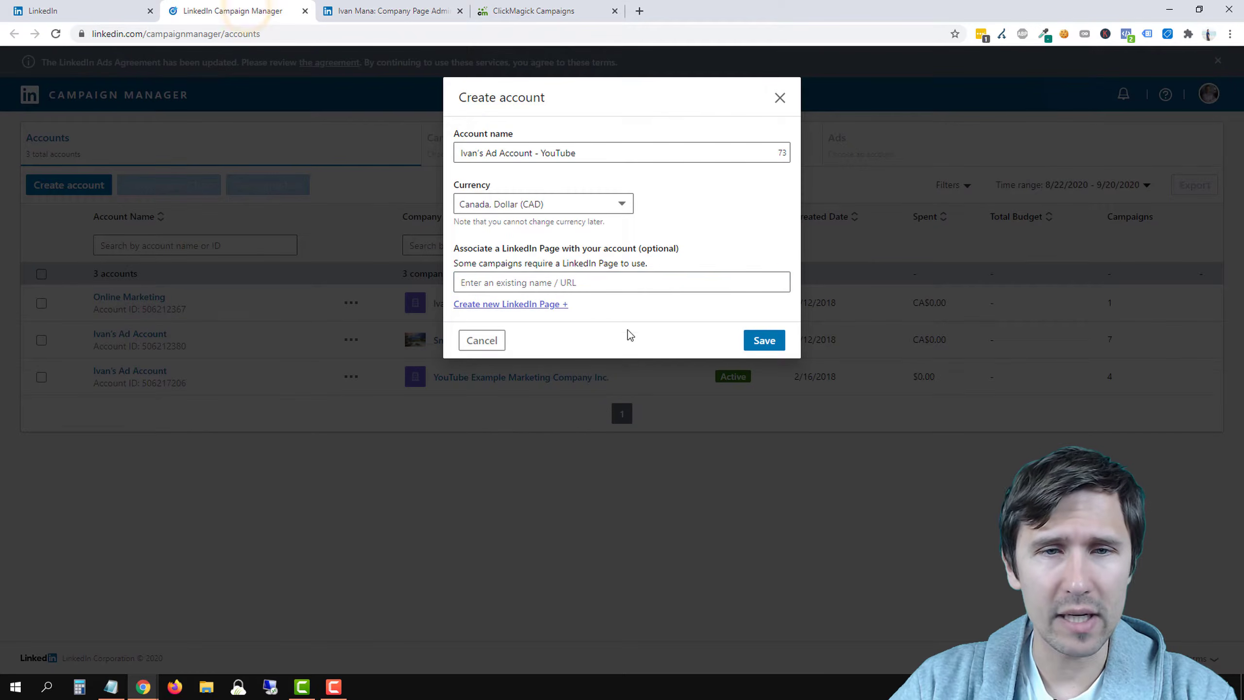
{"action": "left_click", "coordinate": [55, 34]}
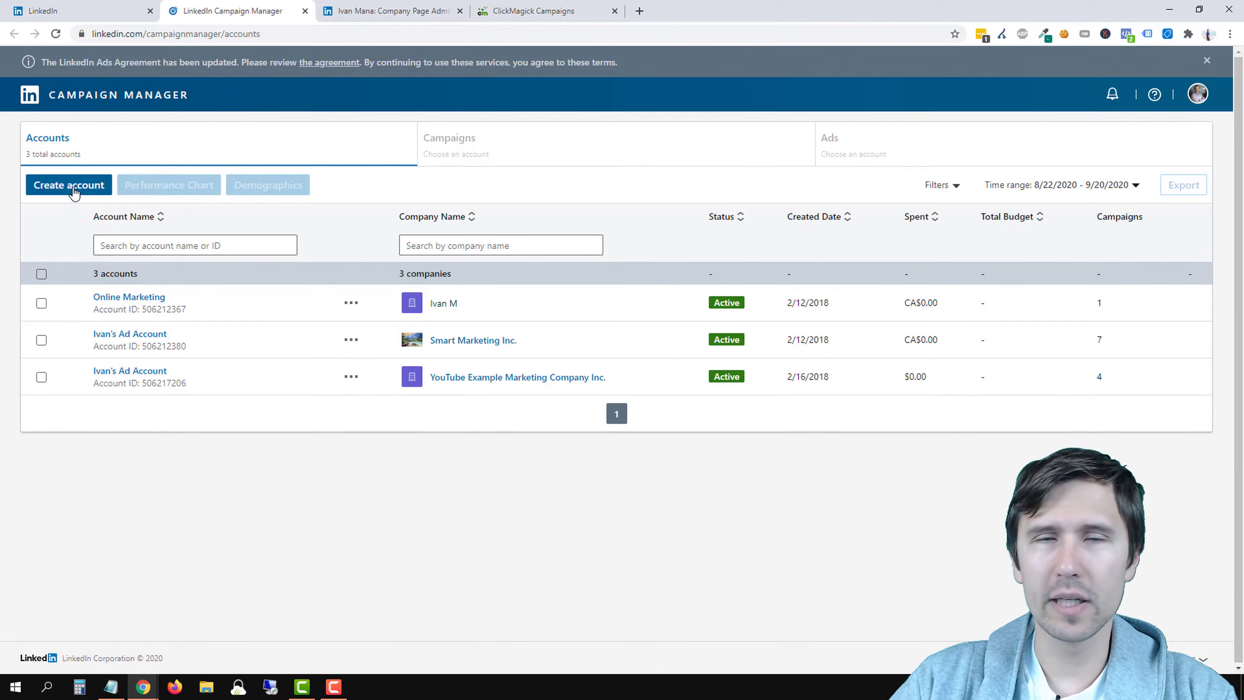
{"action": "left_click", "coordinate": [74, 192]}
{"action": "left_click", "coordinate": [554, 153]}
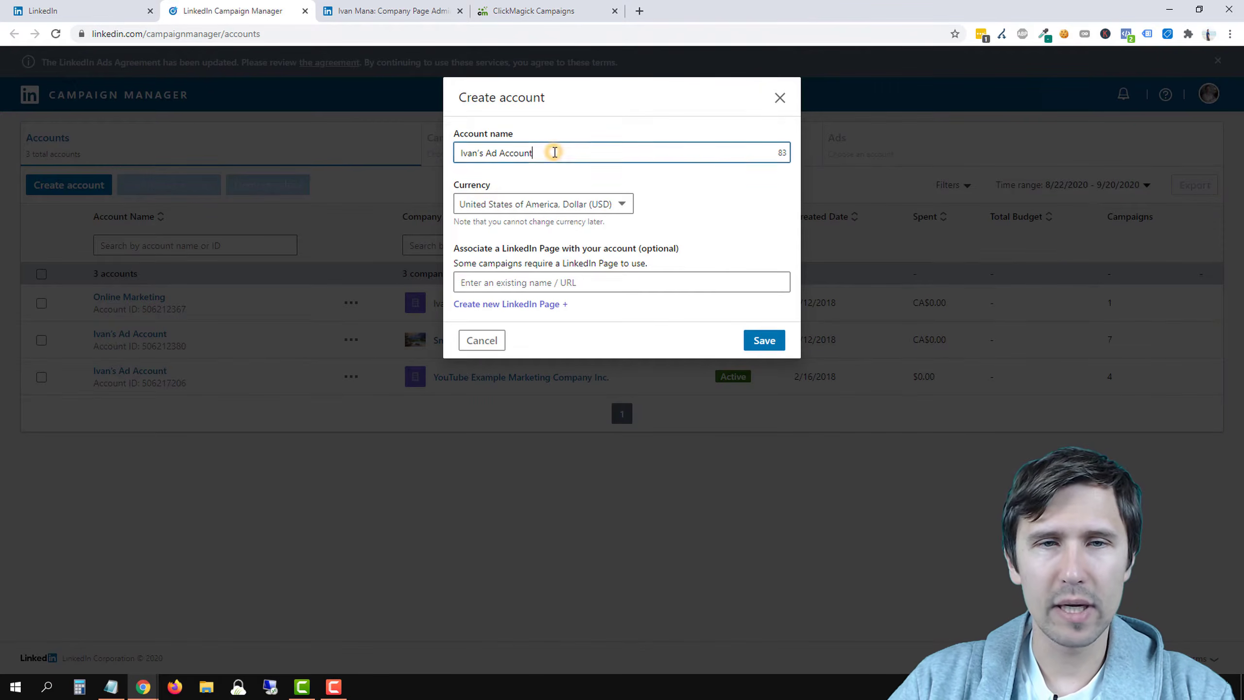
{"action": "type", "text": "- YouTube"}
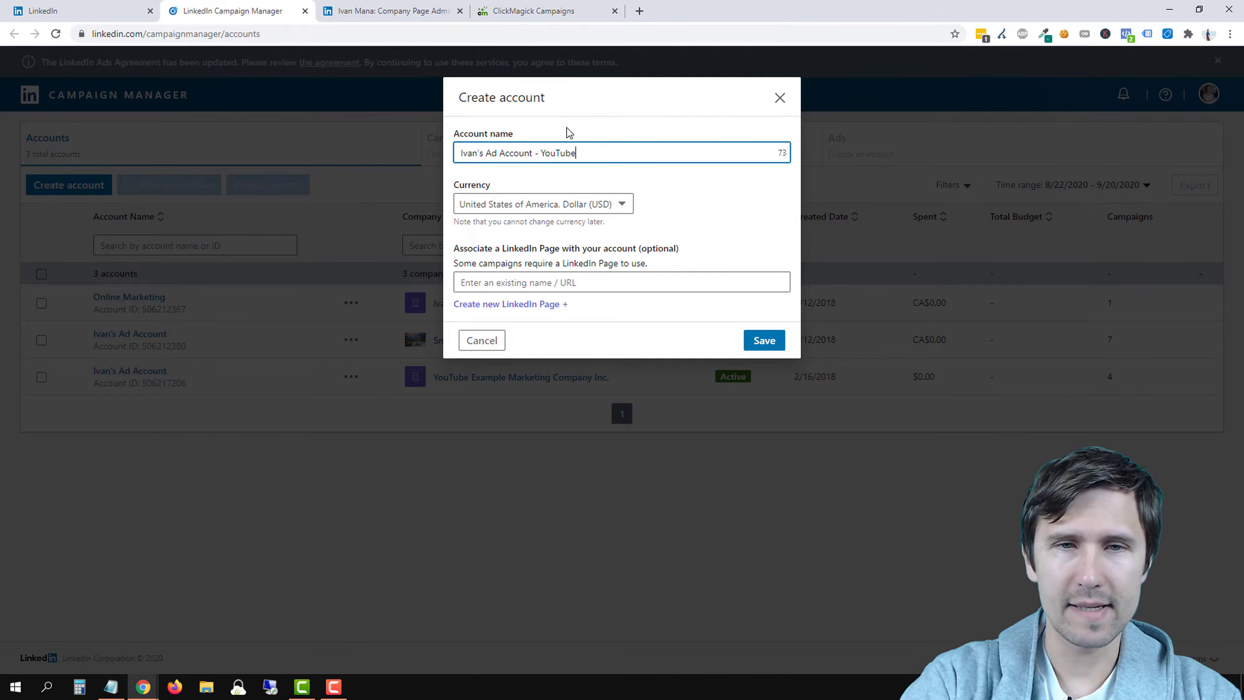
Search for the newly created company page by its name and associate it with the new ad account
{"action": "left_click", "coordinate": [480, 282]}
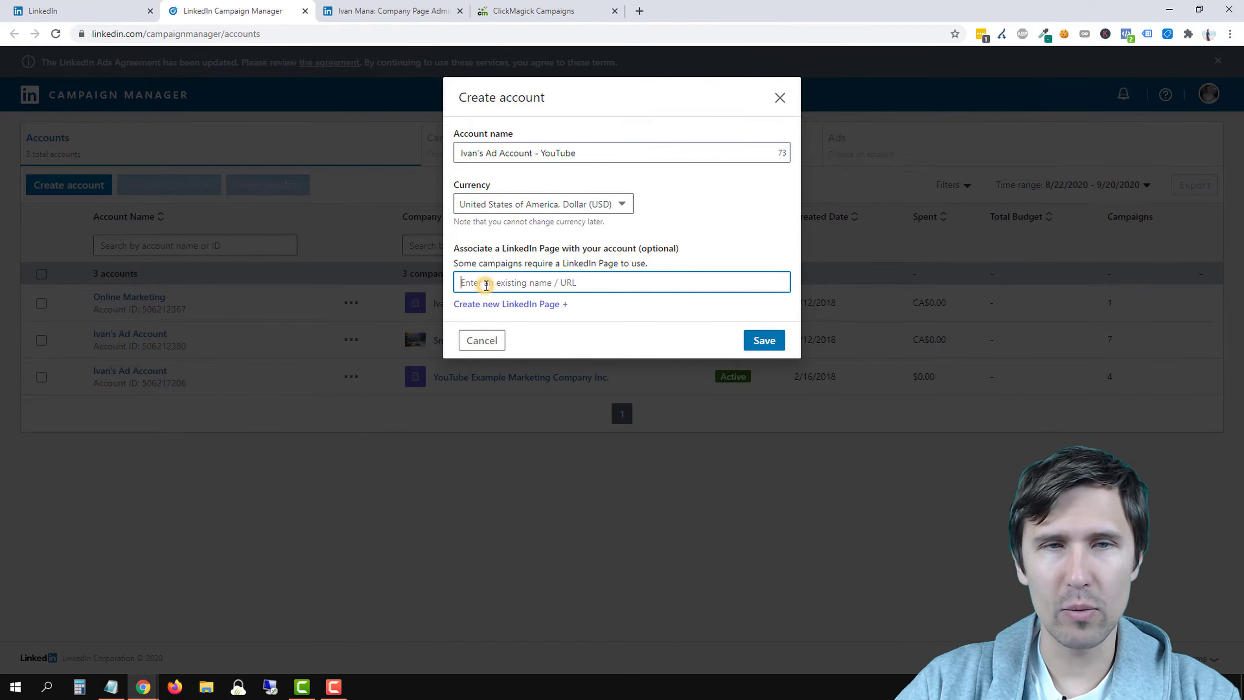
{"action": "left_click", "coordinate": [373, 6]}
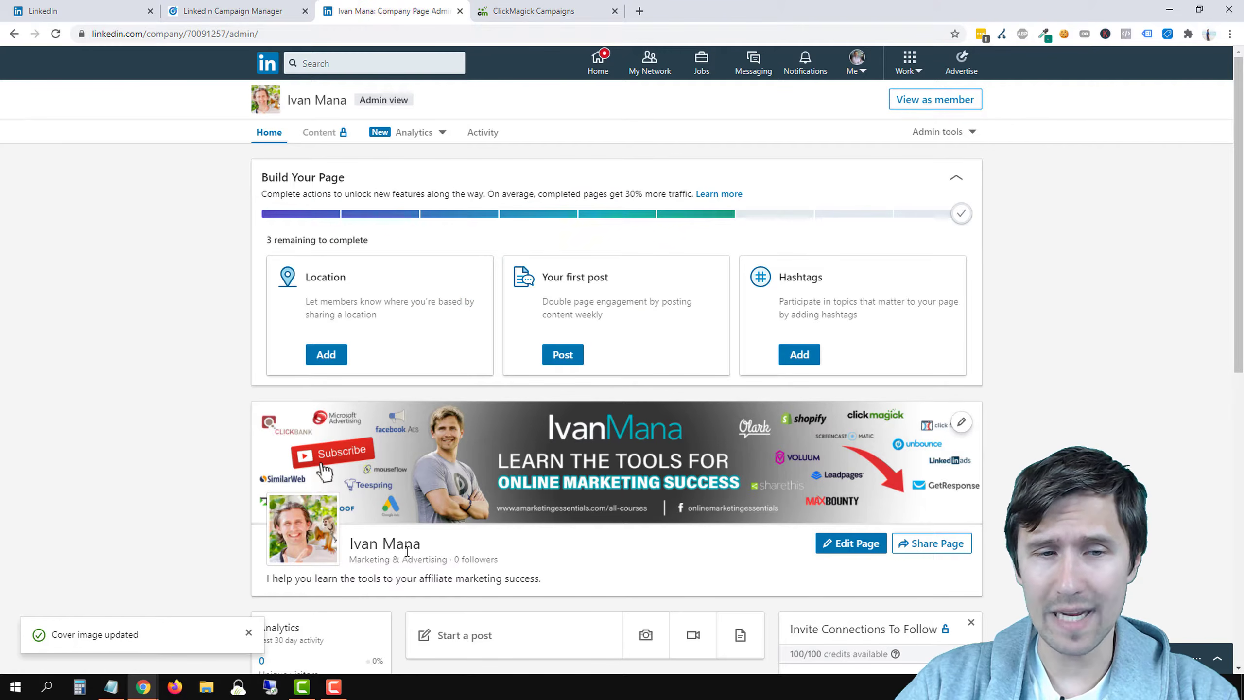
{"action": "left_click", "coordinate": [231, 15]}
{"action": "type", "text": "I"}
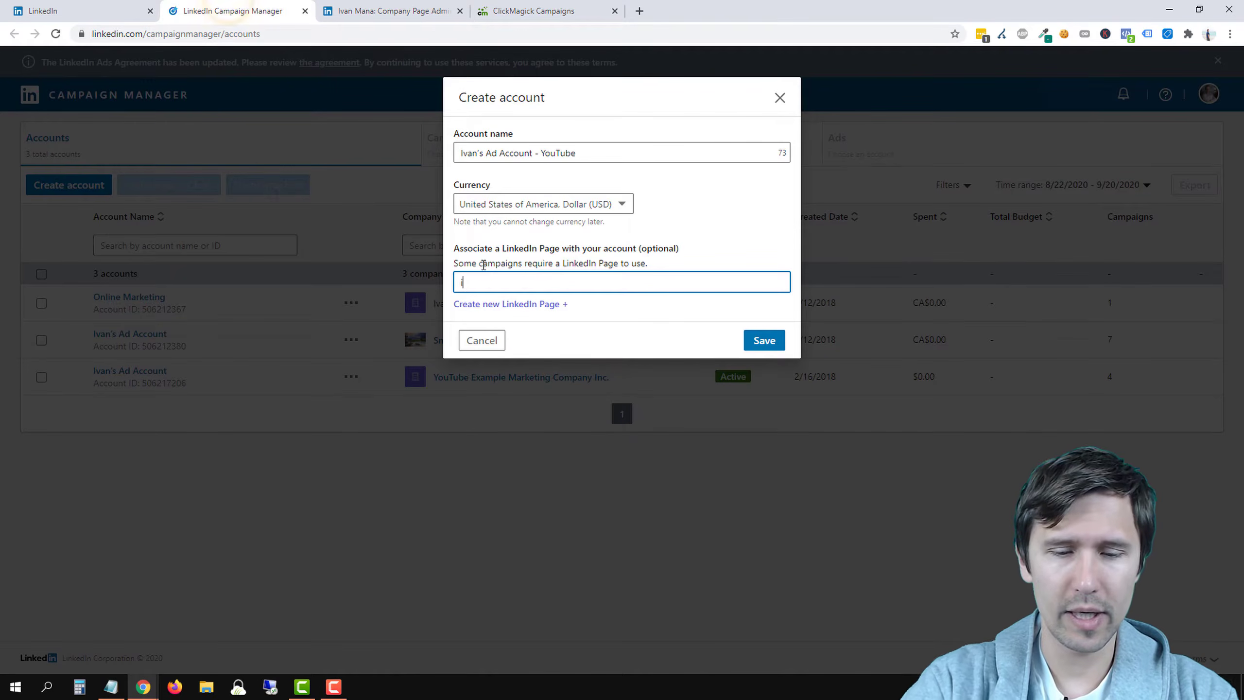
{"action": "type", "text": "van mana"}
{"action": "scroll", "coordinate": [603, 233], "scroll_direction": "down", "scroll_amount": 2}
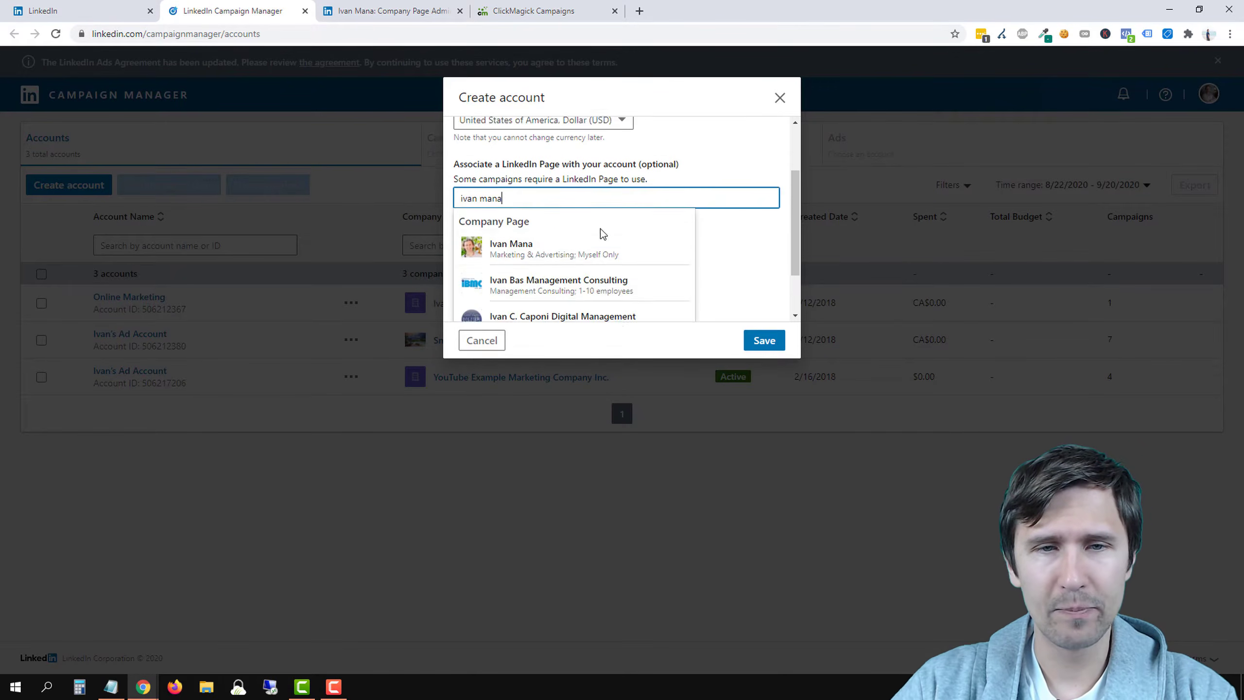
{"action": "left_click", "coordinate": [528, 199]}
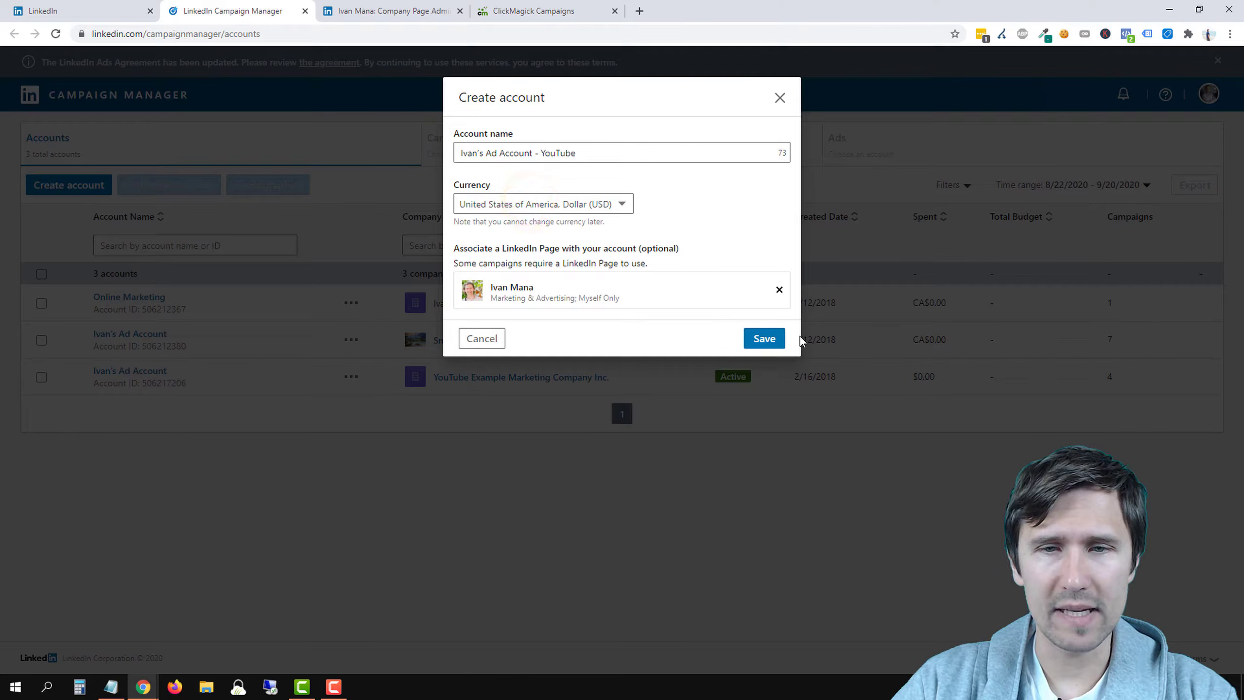
Save the new ad account and return to the overview of all ad accounts
{"action": "left_click", "coordinate": [762, 338]}
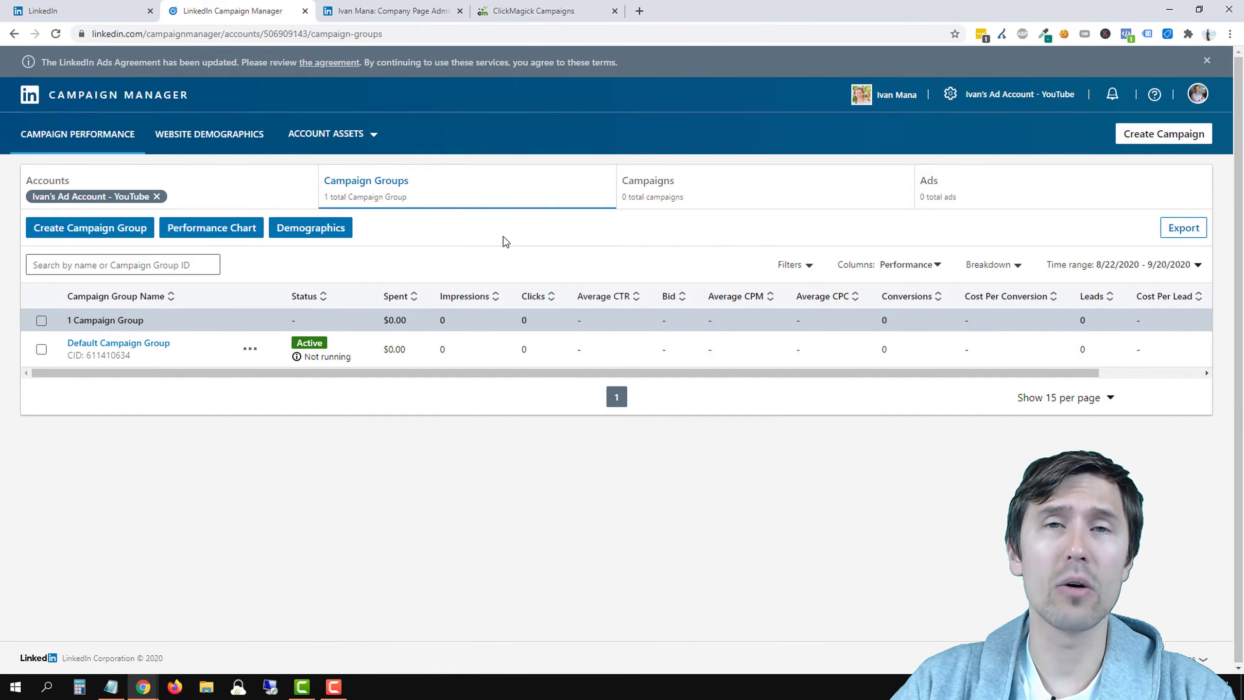
{"action": "left_click", "coordinate": [84, 97]}
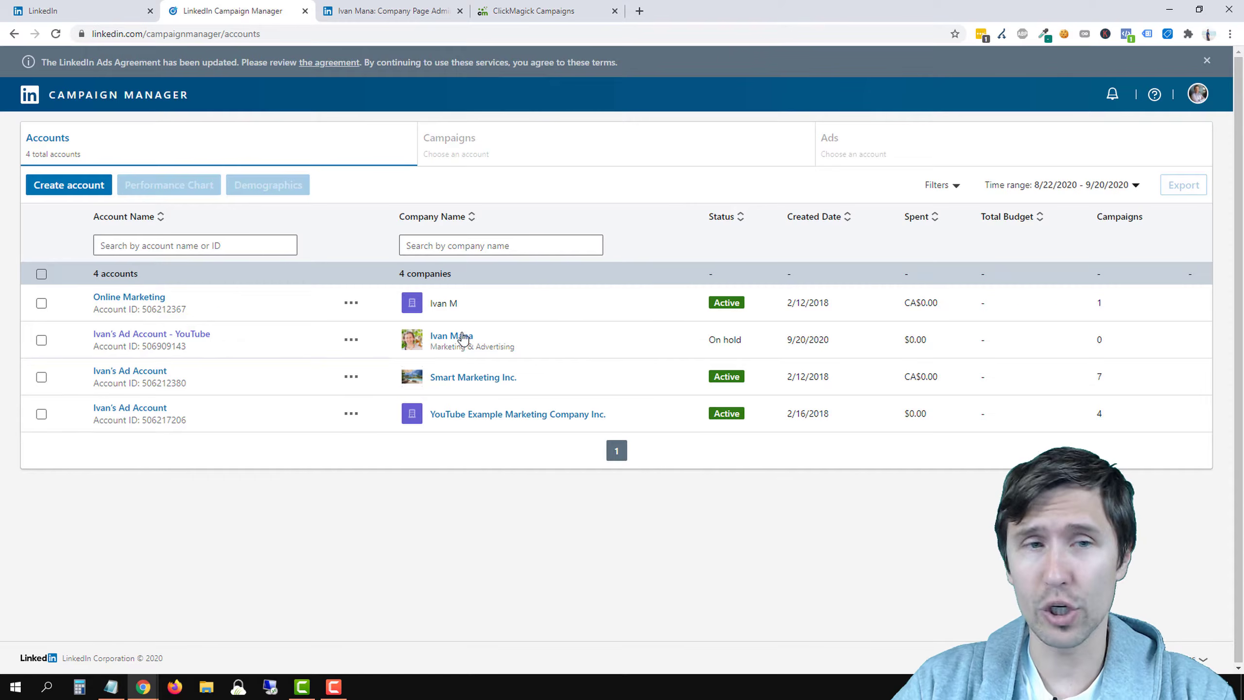
Open the new "- YouTube" ad account and start a campaign in its Default Campaign Group, continuing to objective selection
{"action": "left_click", "coordinate": [164, 336]}
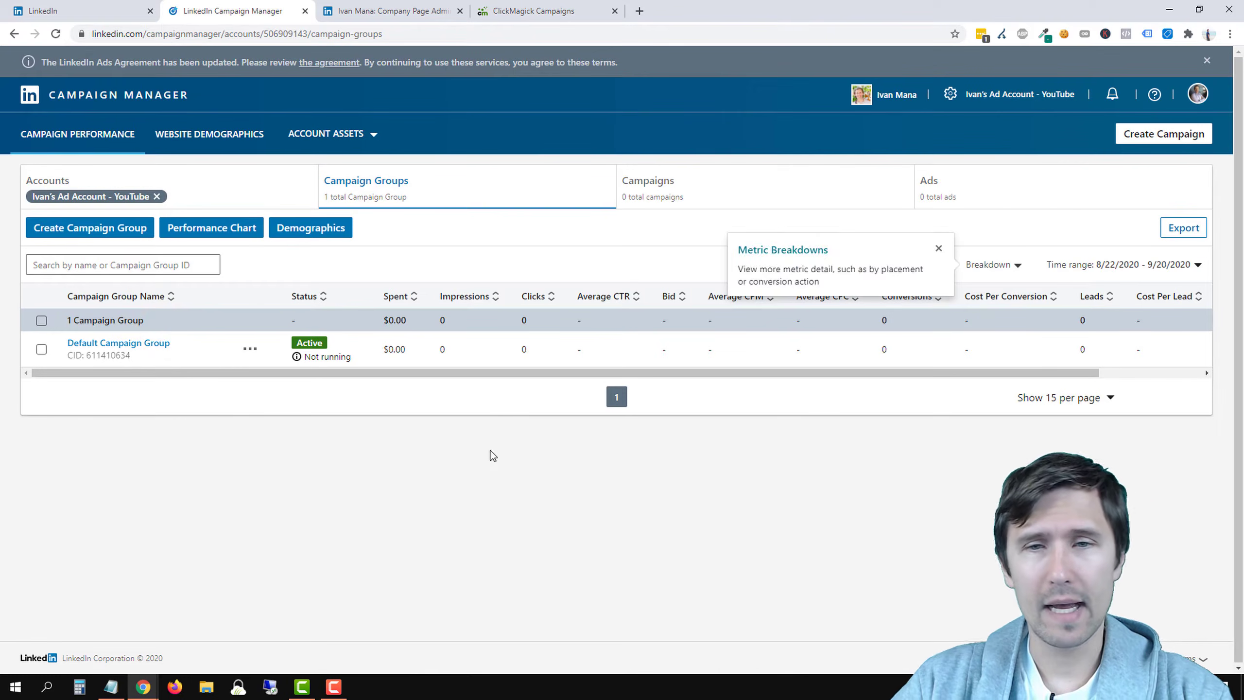
{"action": "left_click", "coordinate": [489, 455]}
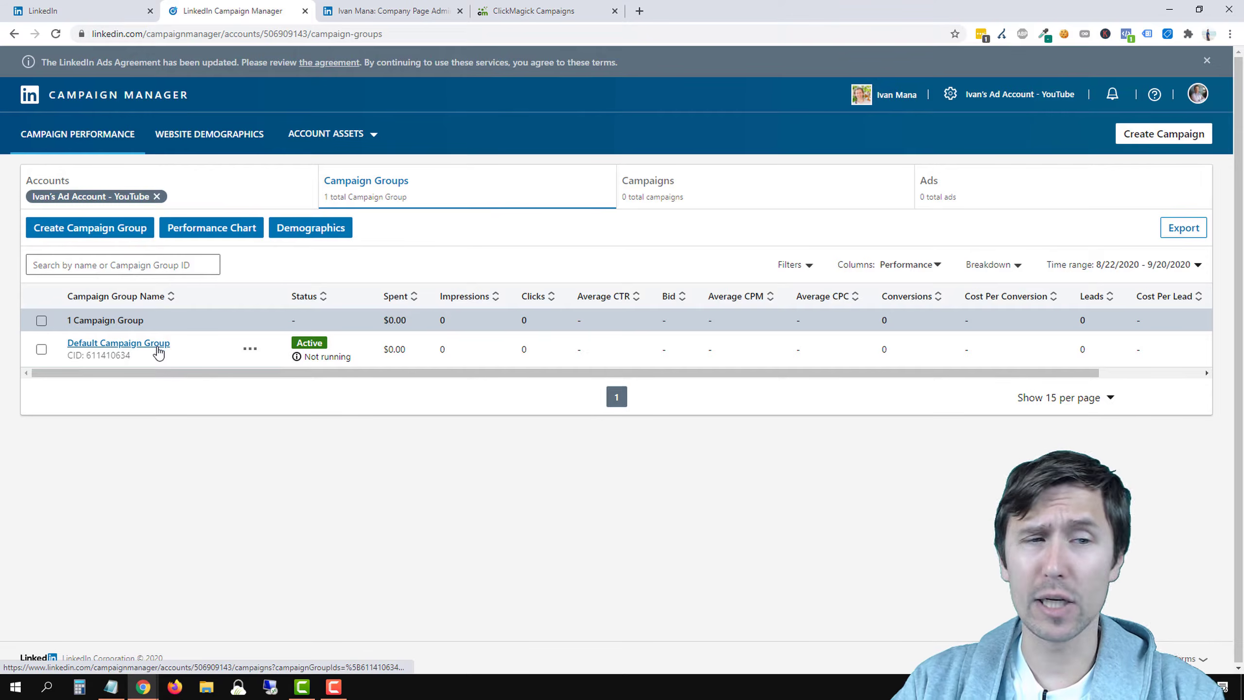
{"action": "left_click", "coordinate": [127, 348]}
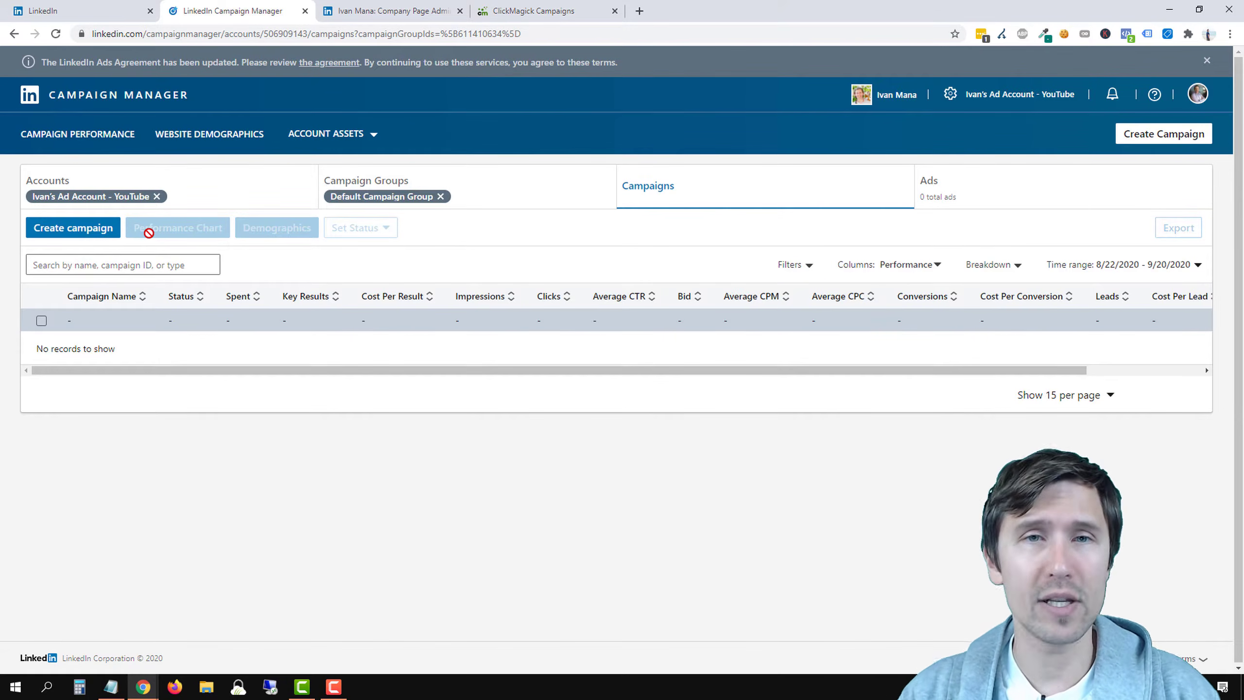
{"action": "left_click", "coordinate": [72, 228]}
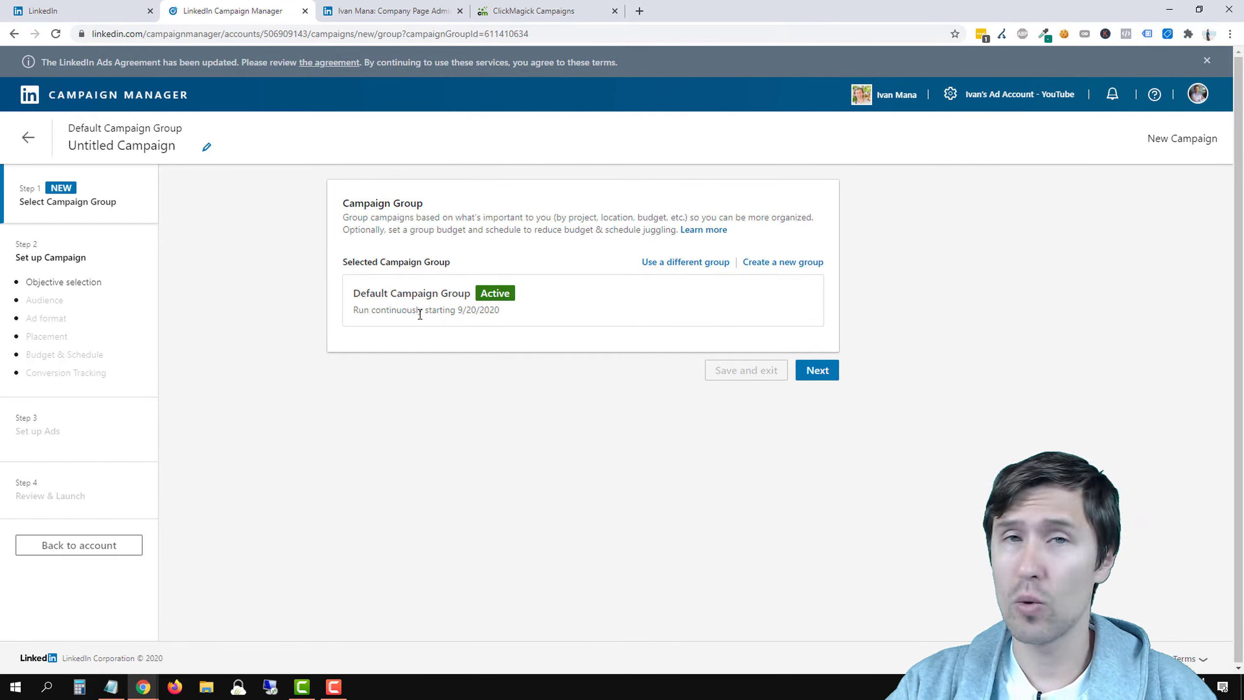
{"action": "left_click", "coordinate": [813, 373]}
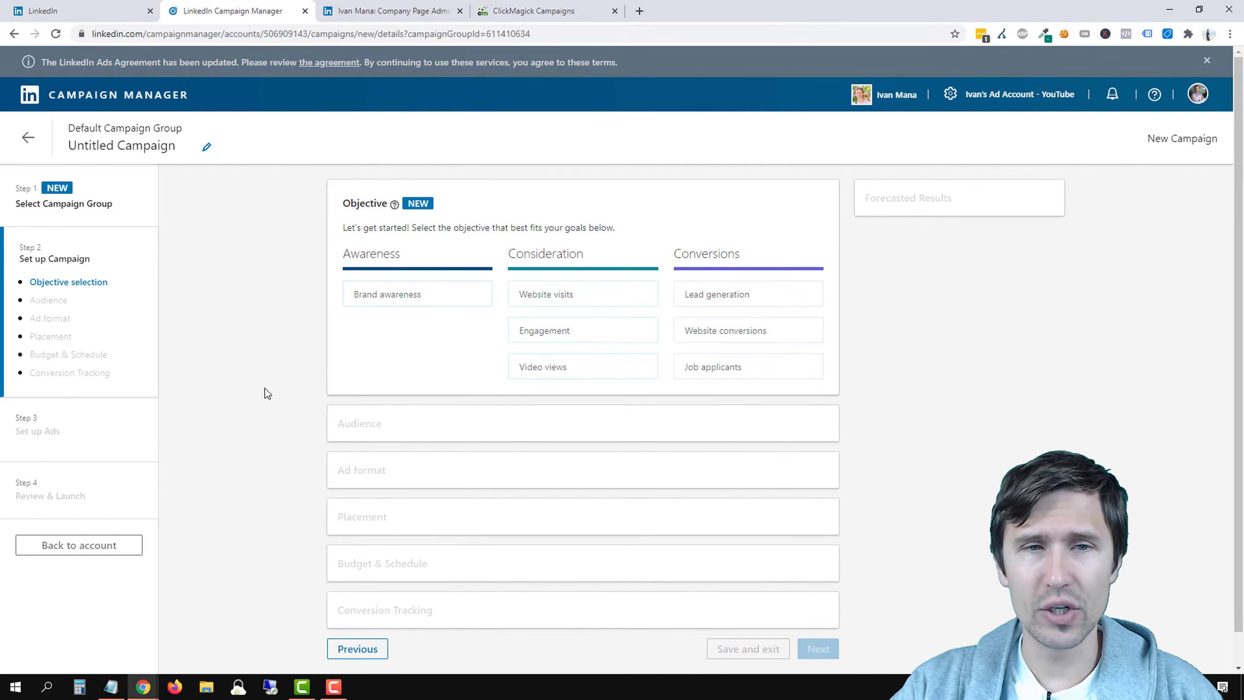
Compare the descriptions of the available campaign objectives and choose Website visits as the campaign's objective
{"action": "mouse_move", "coordinate": [408, 300]}
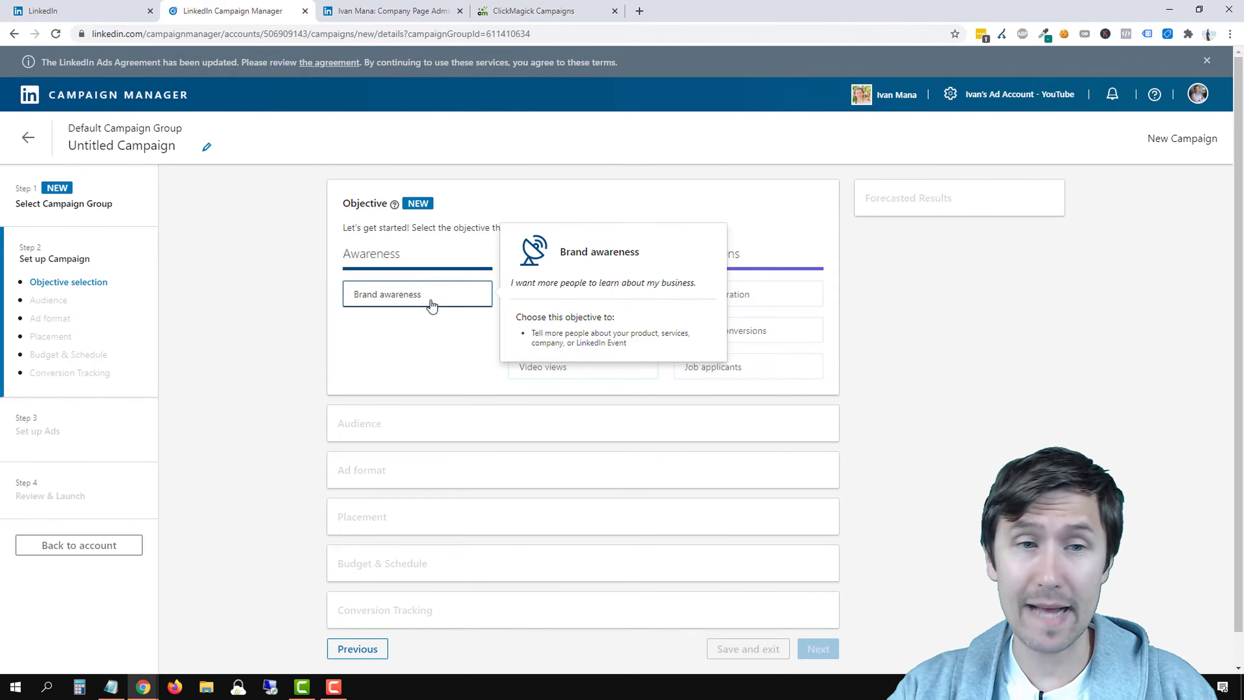
{"action": "left_click", "coordinate": [384, 326]}
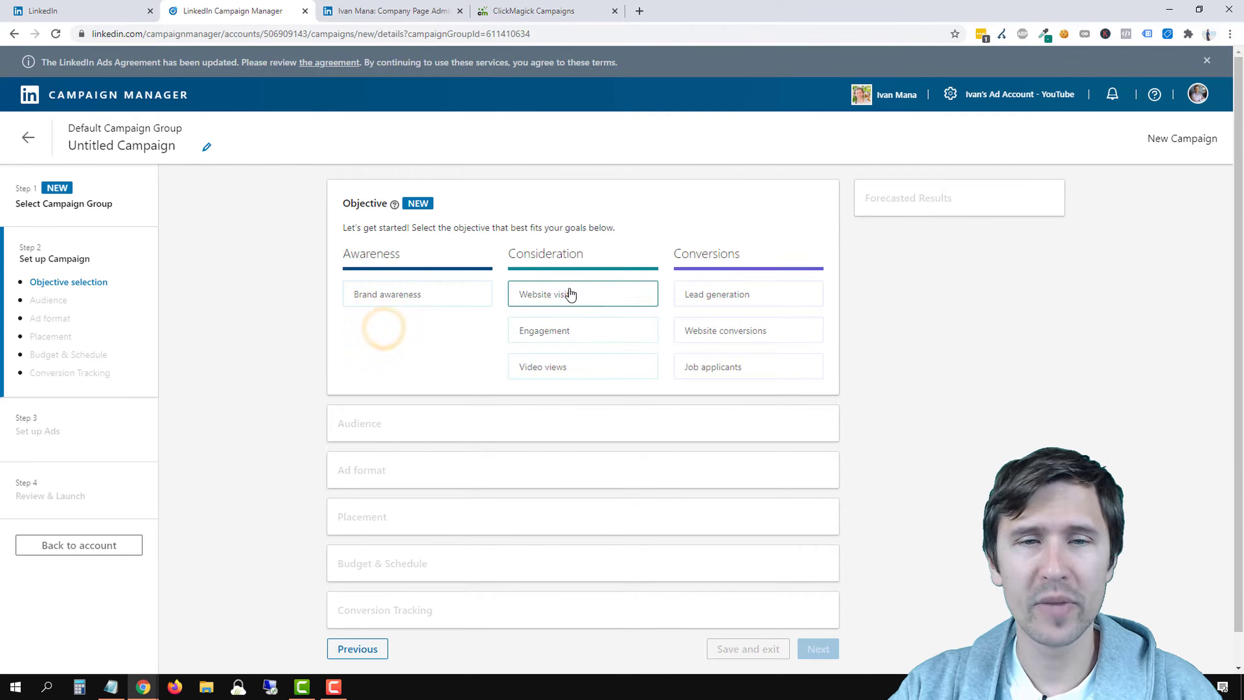
{"action": "mouse_move", "coordinate": [602, 295]}
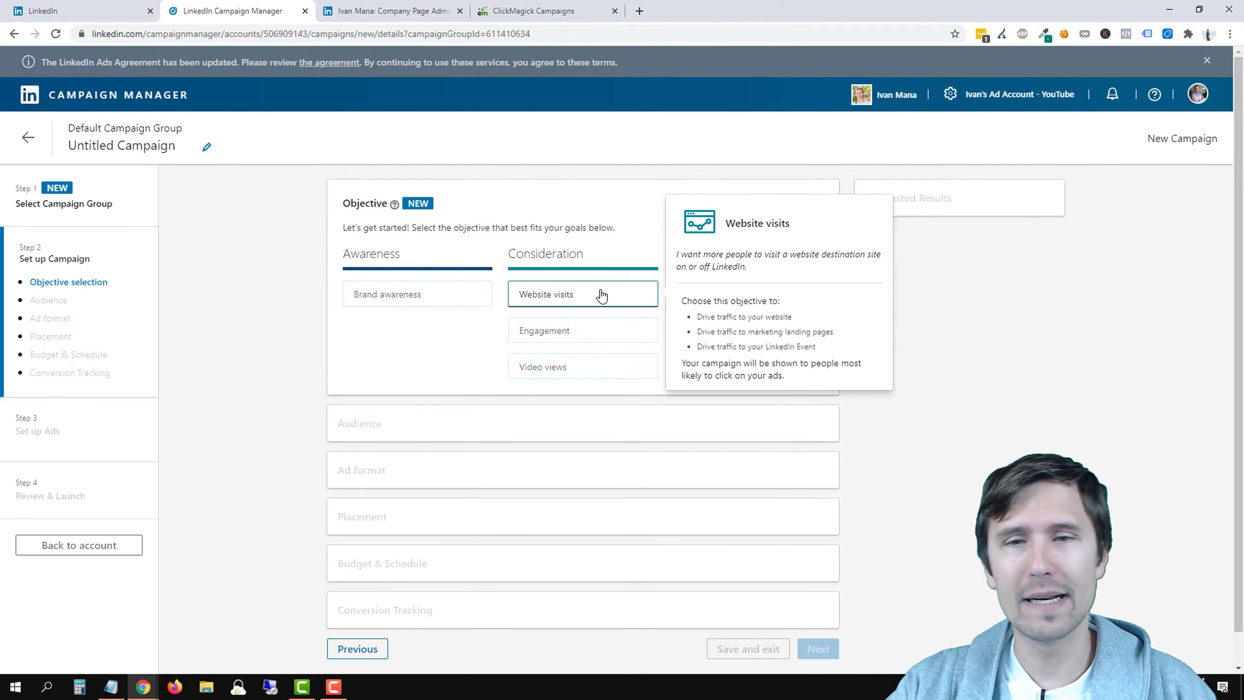
{"action": "left_click_drag", "start_coordinate": [682, 363], "coordinate": [792, 375]}
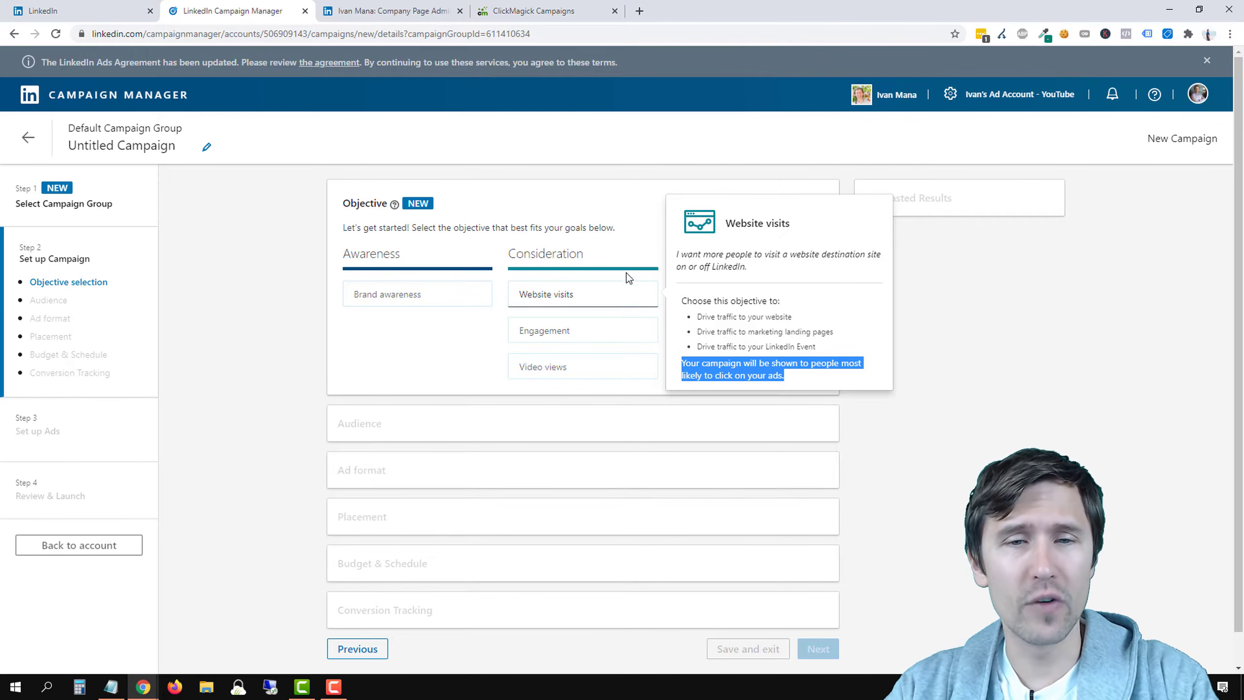
{"action": "mouse_move", "coordinate": [780, 339]}
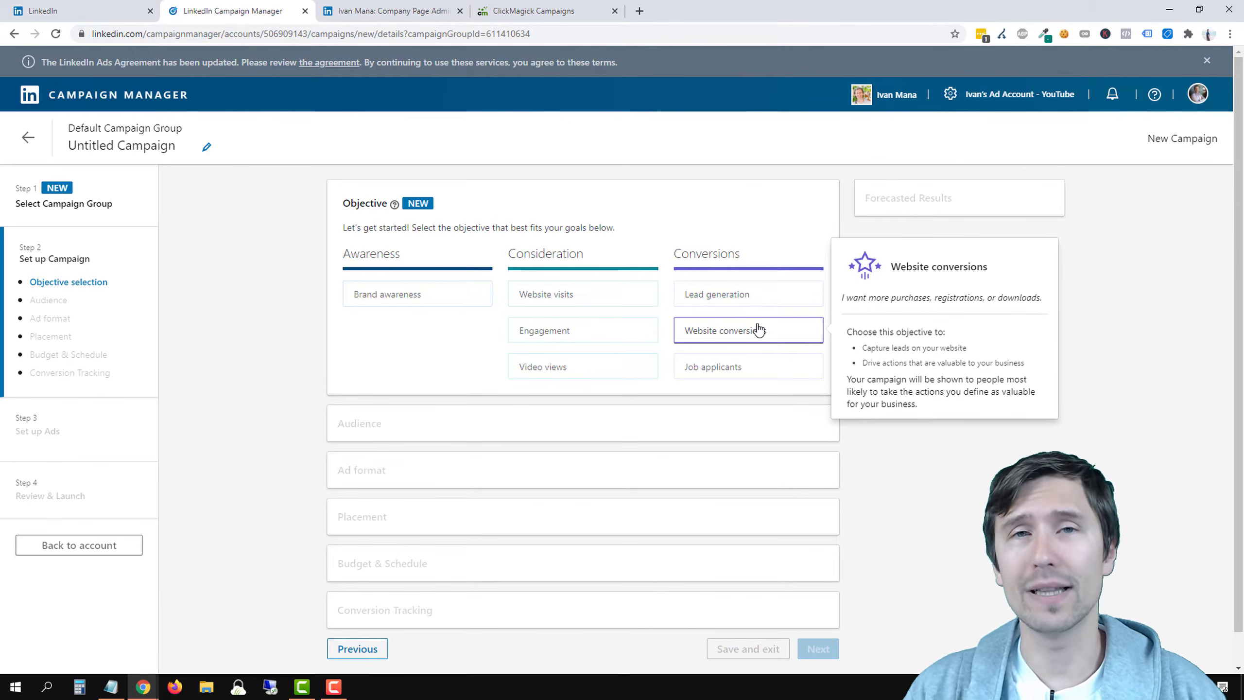
{"action": "mouse_move", "coordinate": [583, 336]}
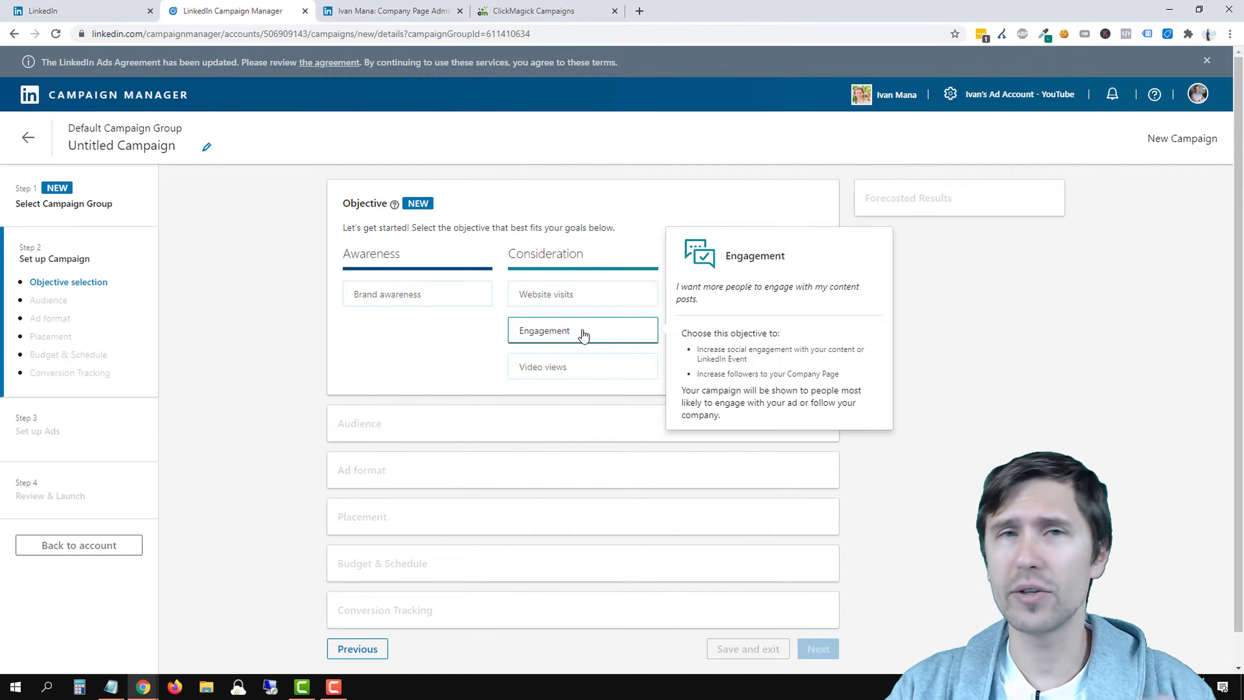
{"action": "mouse_move", "coordinate": [593, 373]}
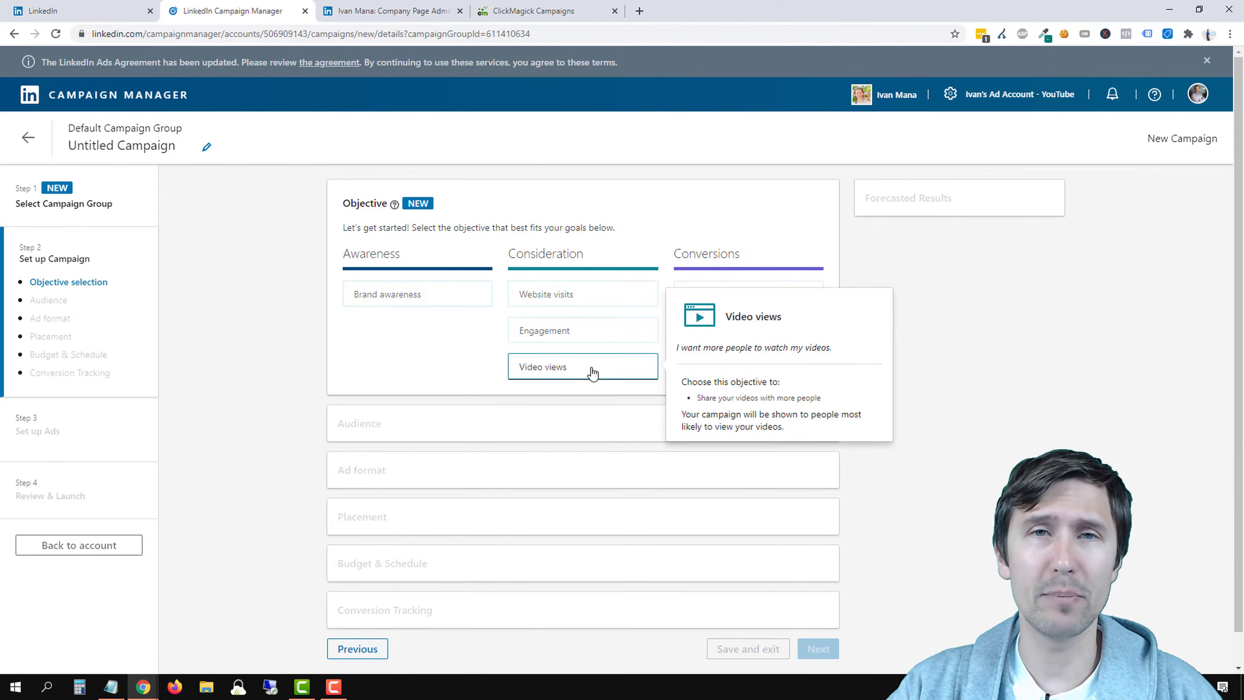
{"action": "mouse_move", "coordinate": [784, 297]}
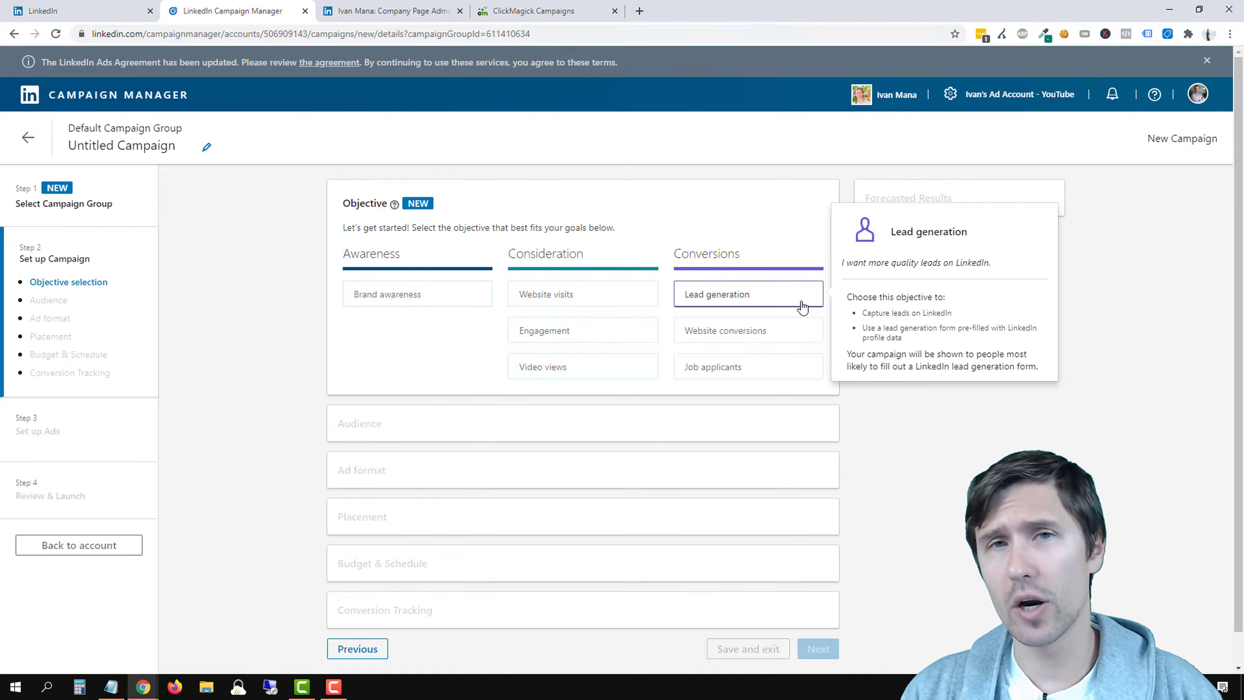
{"action": "mouse_move", "coordinate": [748, 337]}
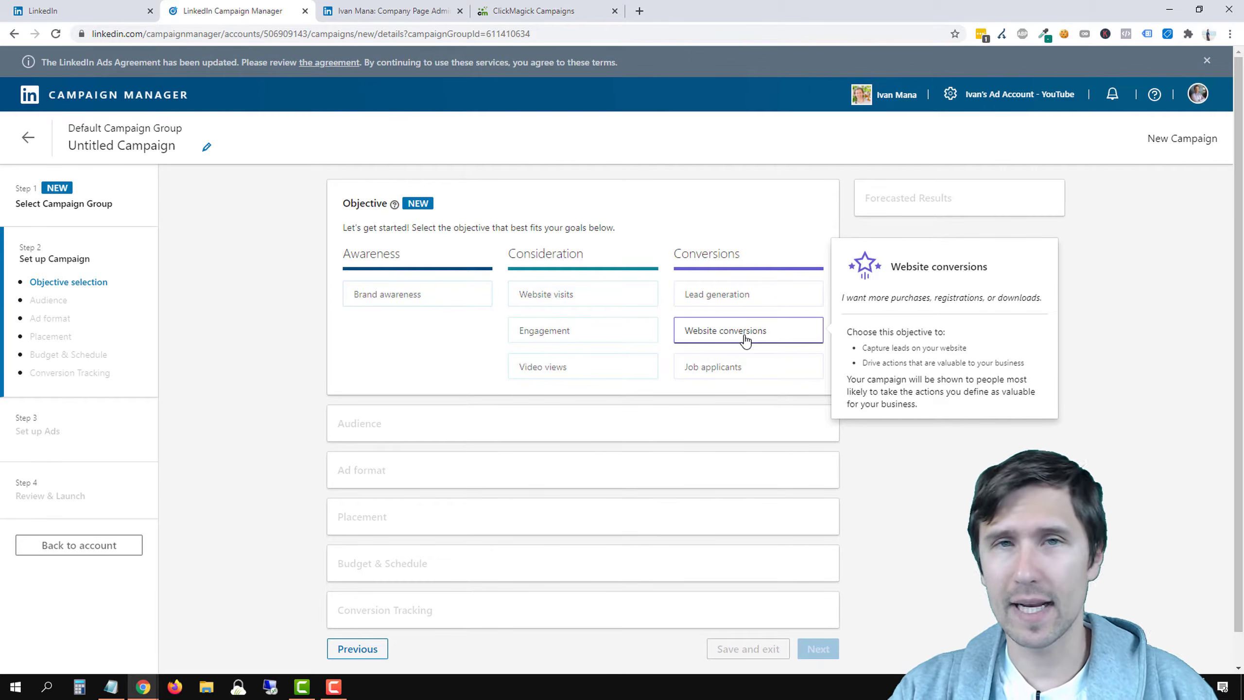
{"action": "mouse_move", "coordinate": [754, 367]}
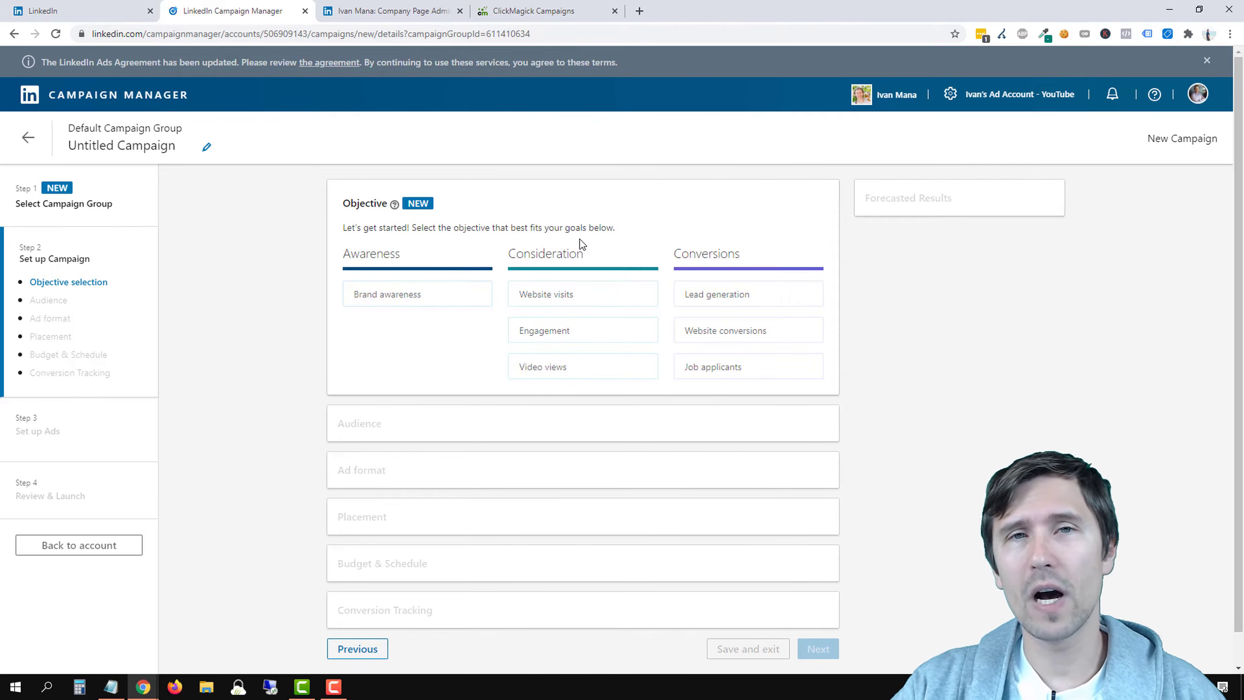
{"action": "left_click", "coordinate": [588, 294]}
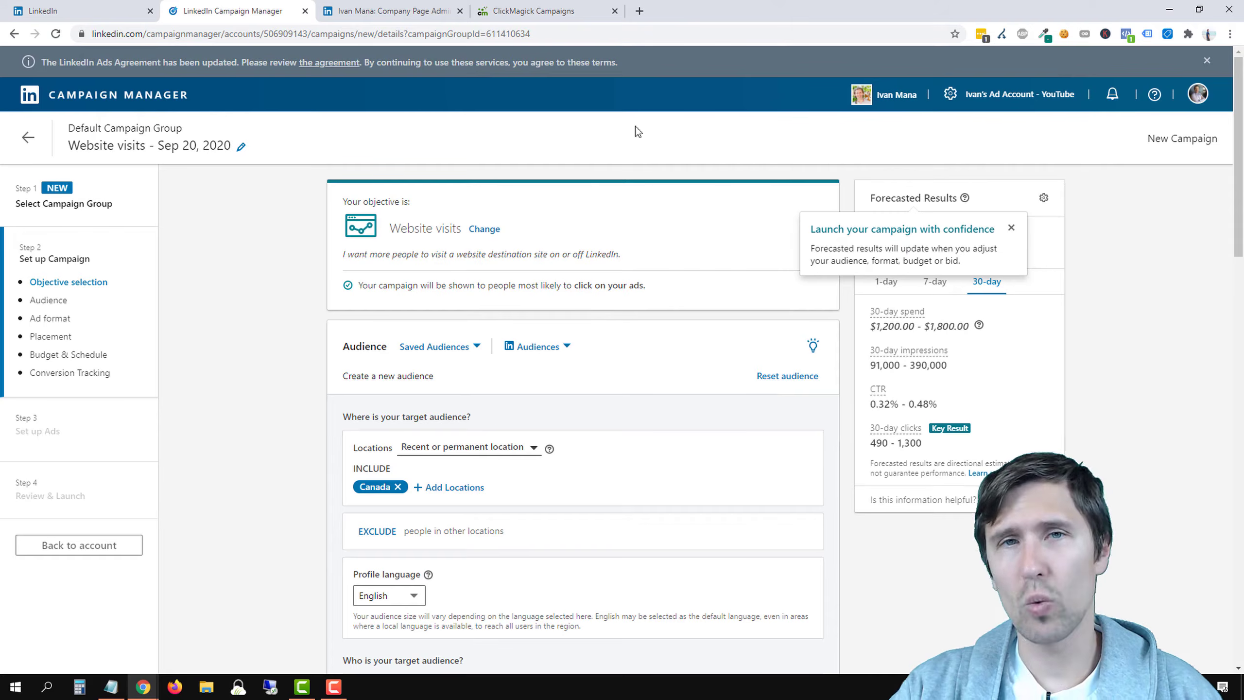
Open the business website's home page in a new browser tab and place that tab before the ClickMagick one
{"action": "left_click", "coordinate": [639, 11]}
{"action": "type", "text": "ivanma"}
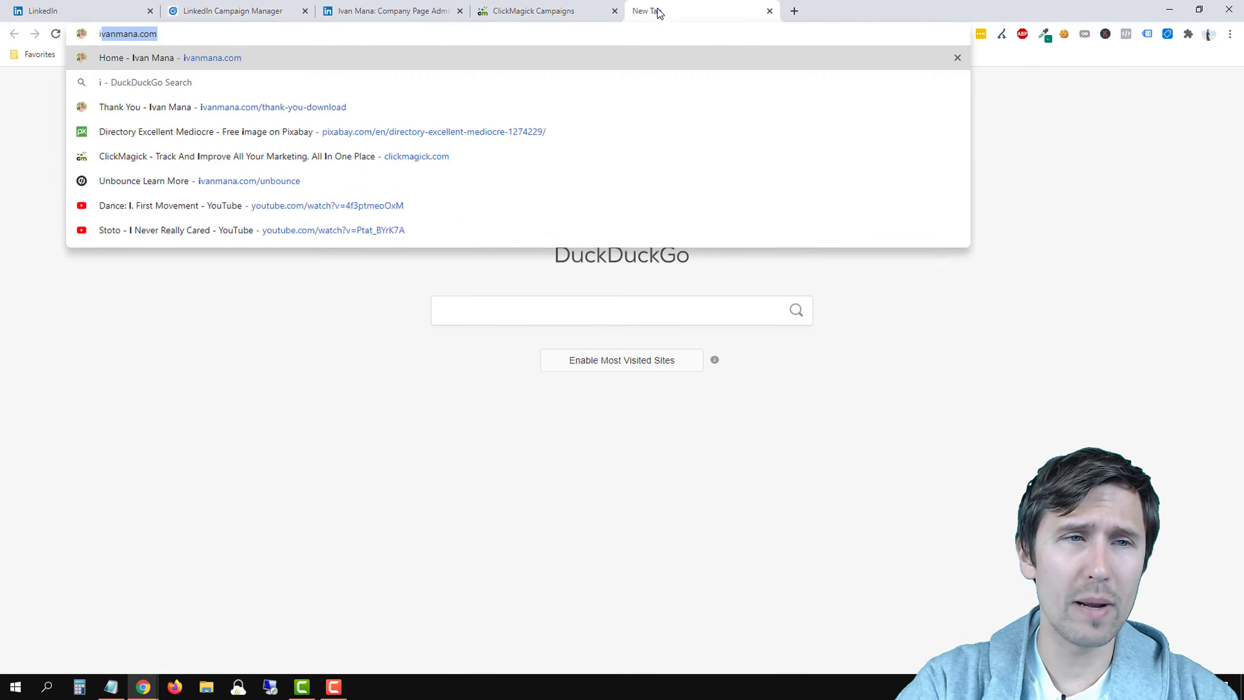
{"action": "type", "text": "na.c"}
{"action": "key", "text": "Return"}
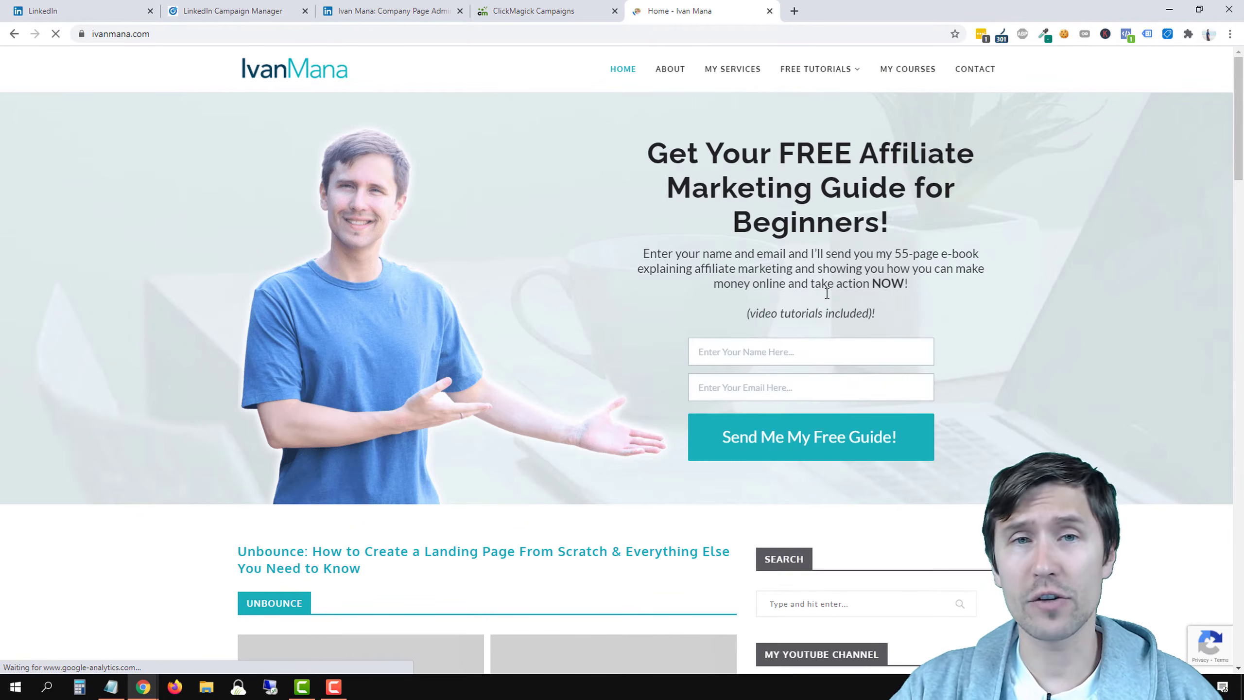
{"action": "left_click_drag", "start_coordinate": [712, 11], "coordinate": [560, 11]}
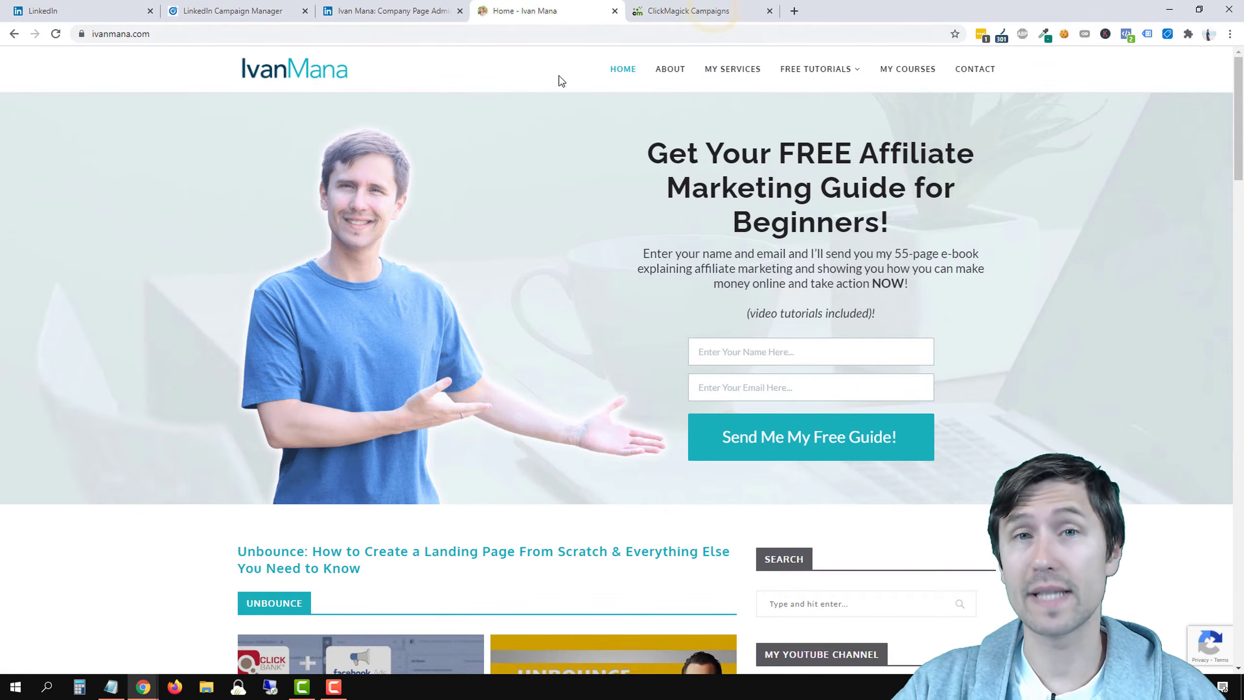
Close the company page admin tab and return to the campaign setup in Campaign Manager
{"action": "left_click", "coordinate": [451, 14]}
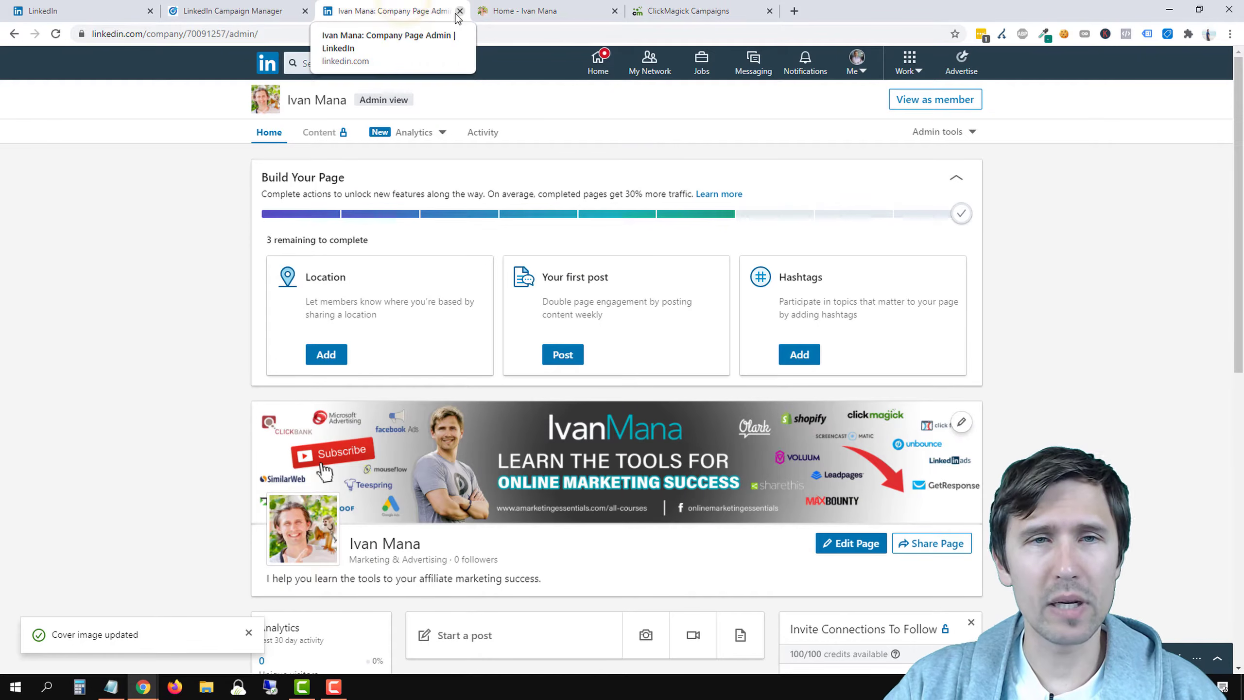
{"action": "left_click", "coordinate": [459, 12]}
{"action": "left_click", "coordinate": [230, 11]}
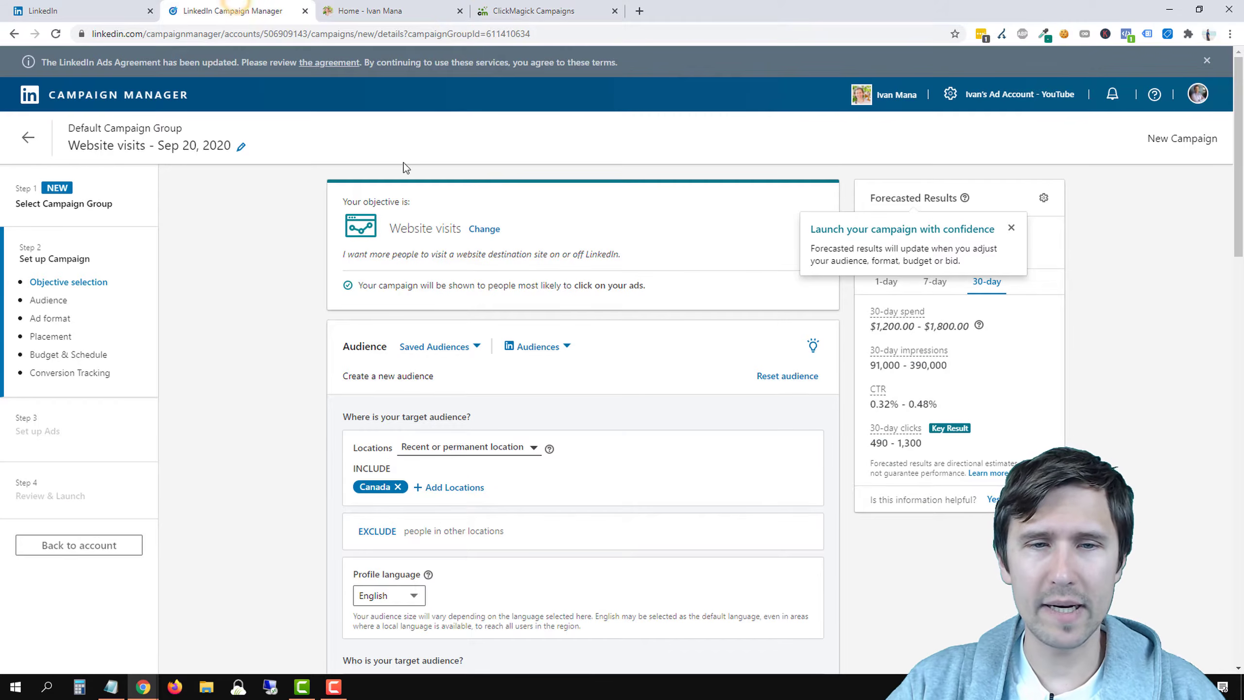
{"action": "left_click", "coordinate": [274, 333]}
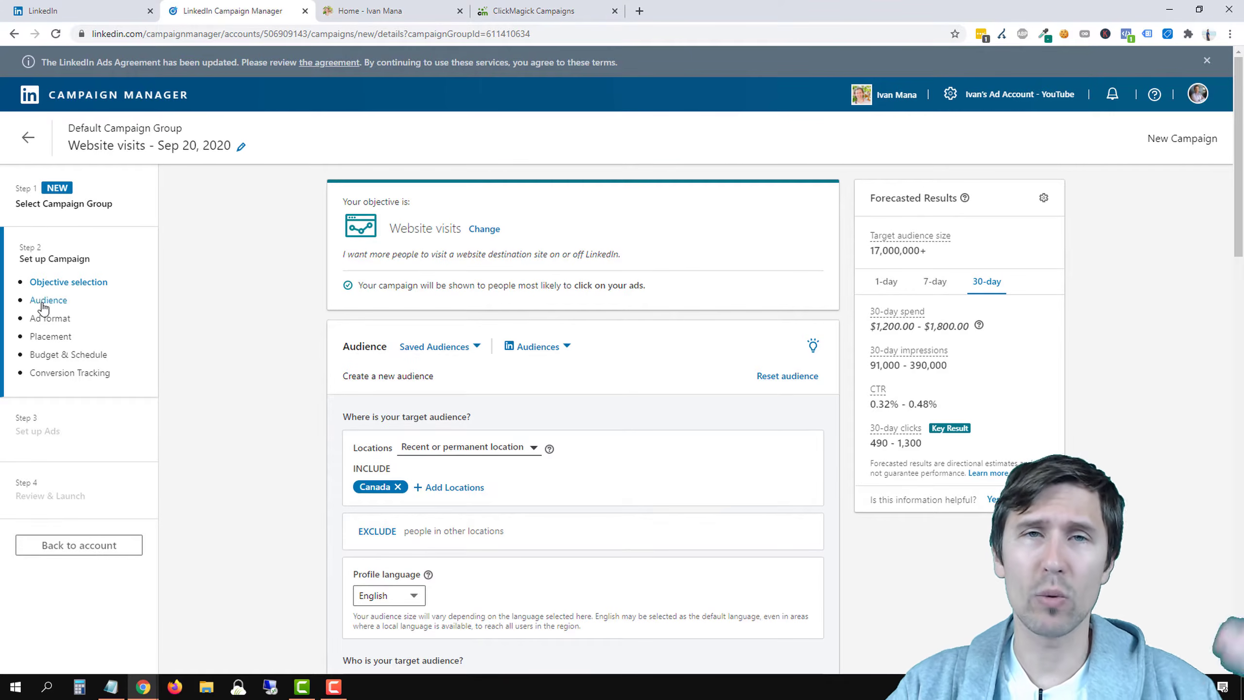
Look over the campaign's audience section and check its list of saved audiences
{"action": "scroll", "coordinate": [409, 339], "scroll_direction": "down", "scroll_amount": 1}
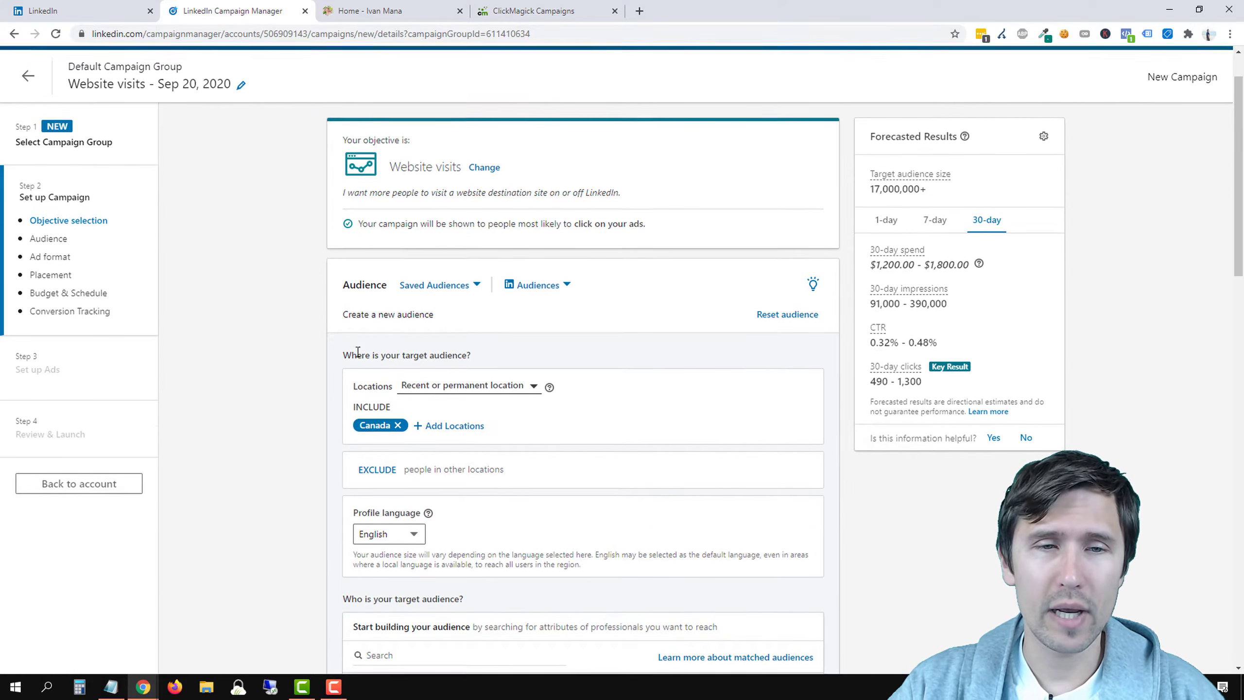
{"action": "scroll", "coordinate": [436, 328], "scroll_direction": "up", "scroll_amount": 1}
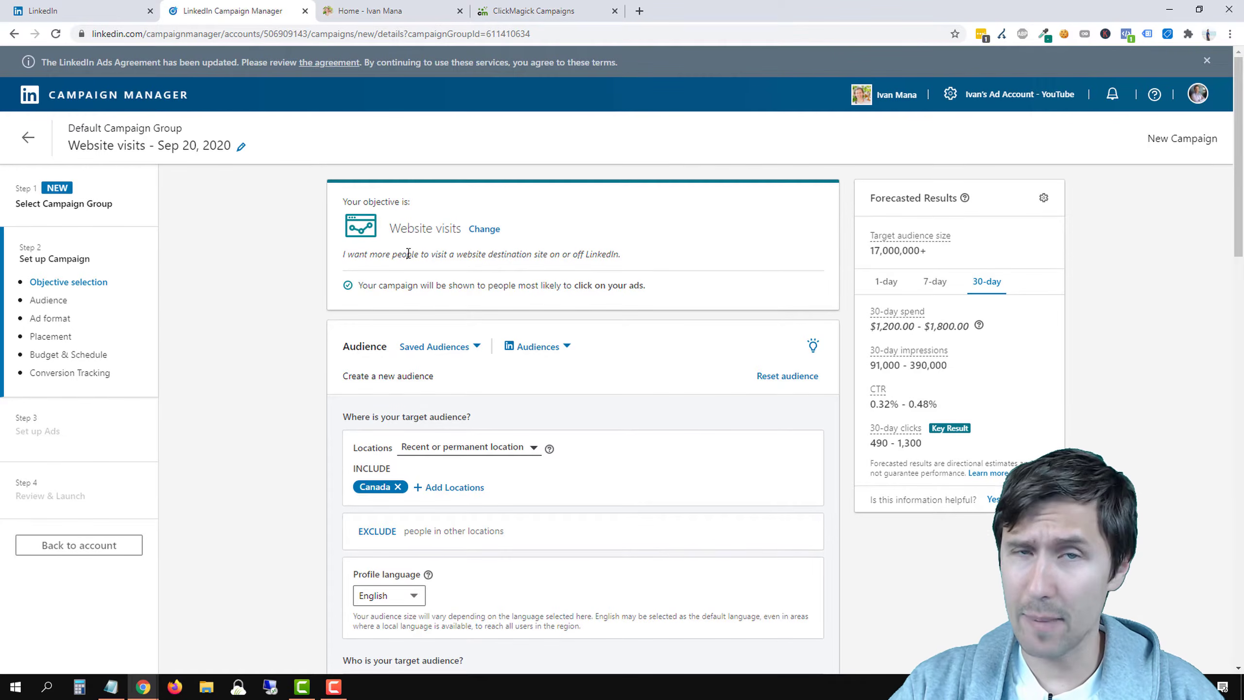
{"action": "left_click", "coordinate": [459, 348]}
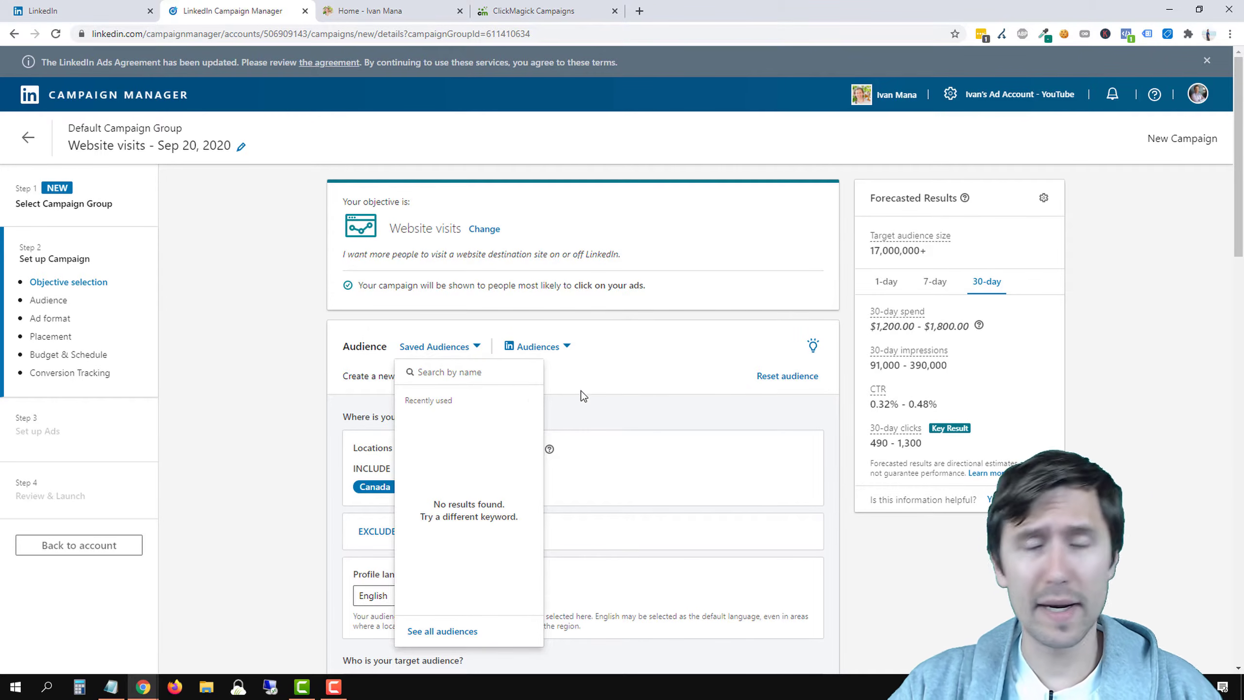
{"action": "left_click", "coordinate": [605, 376]}
Apply LinkedIn's Corporate HR Professionals audience template in place of the current targeting and check the forecasted target audience size
{"action": "left_click", "coordinate": [551, 351]}
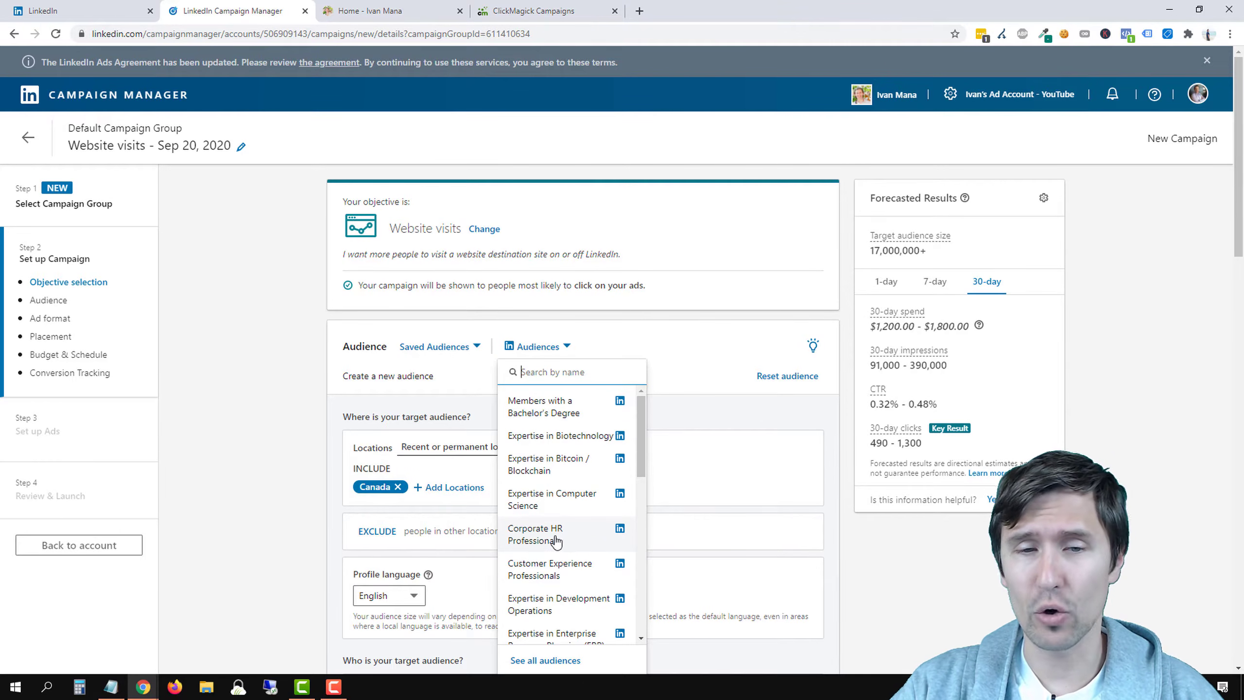
{"action": "scroll", "coordinate": [551, 543], "scroll_direction": "down", "scroll_amount": 4}
{"action": "scroll", "coordinate": [549, 541], "scroll_direction": "down", "scroll_amount": 4}
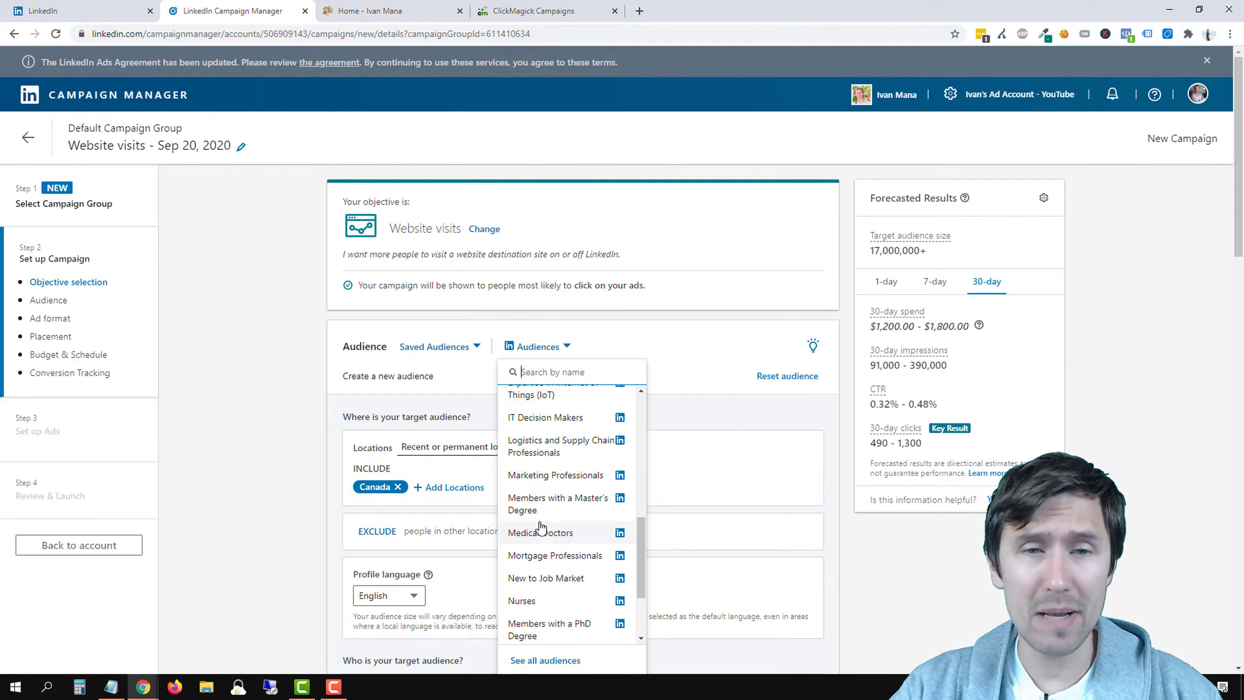
{"action": "scroll", "coordinate": [550, 468], "scroll_direction": "up", "scroll_amount": 5}
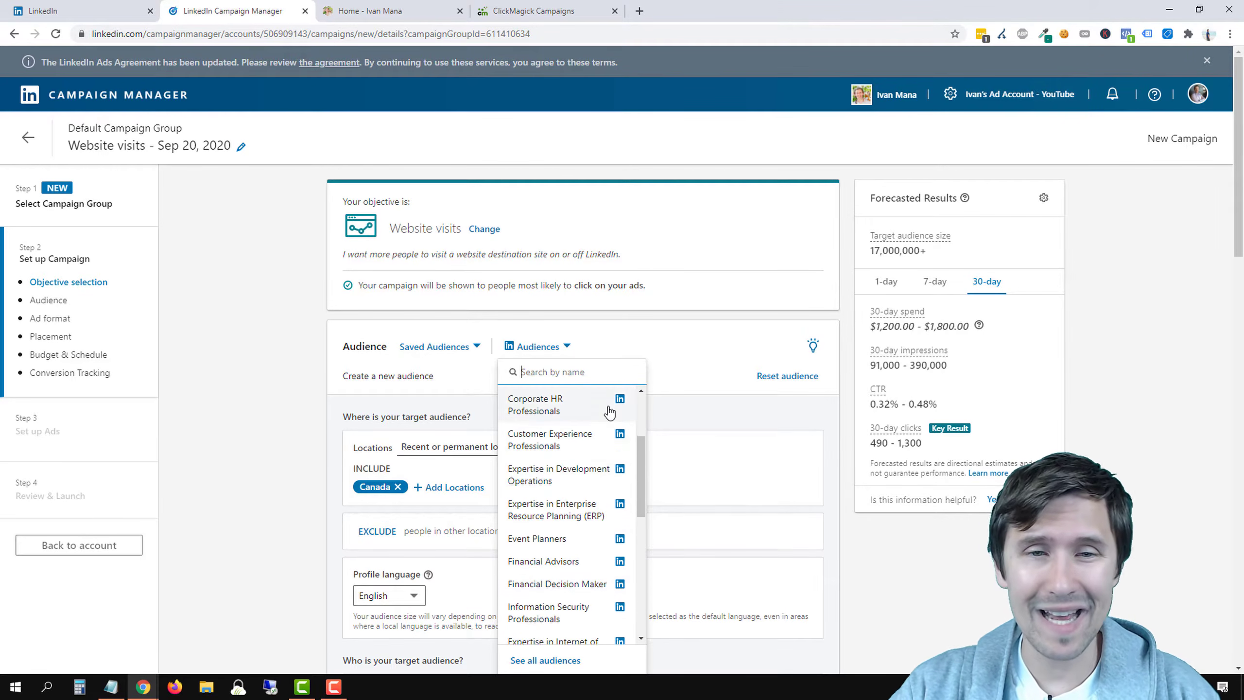
{"action": "left_click", "coordinate": [558, 416]}
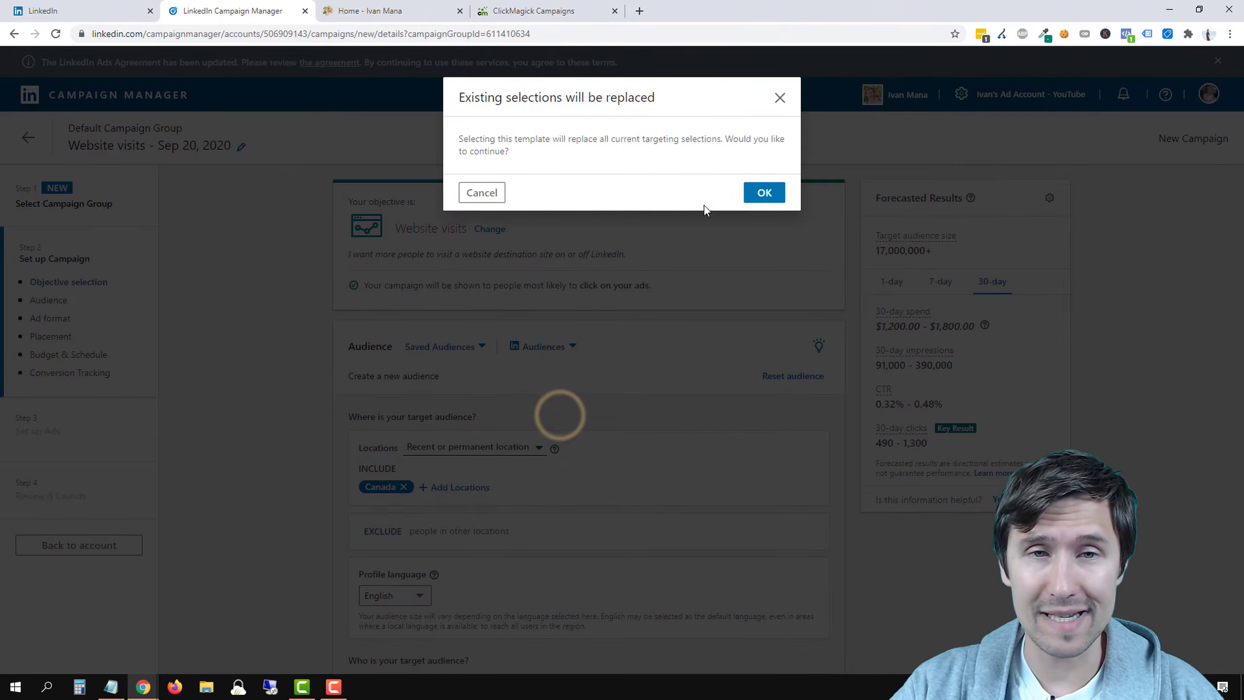
{"action": "left_click", "coordinate": [766, 192]}
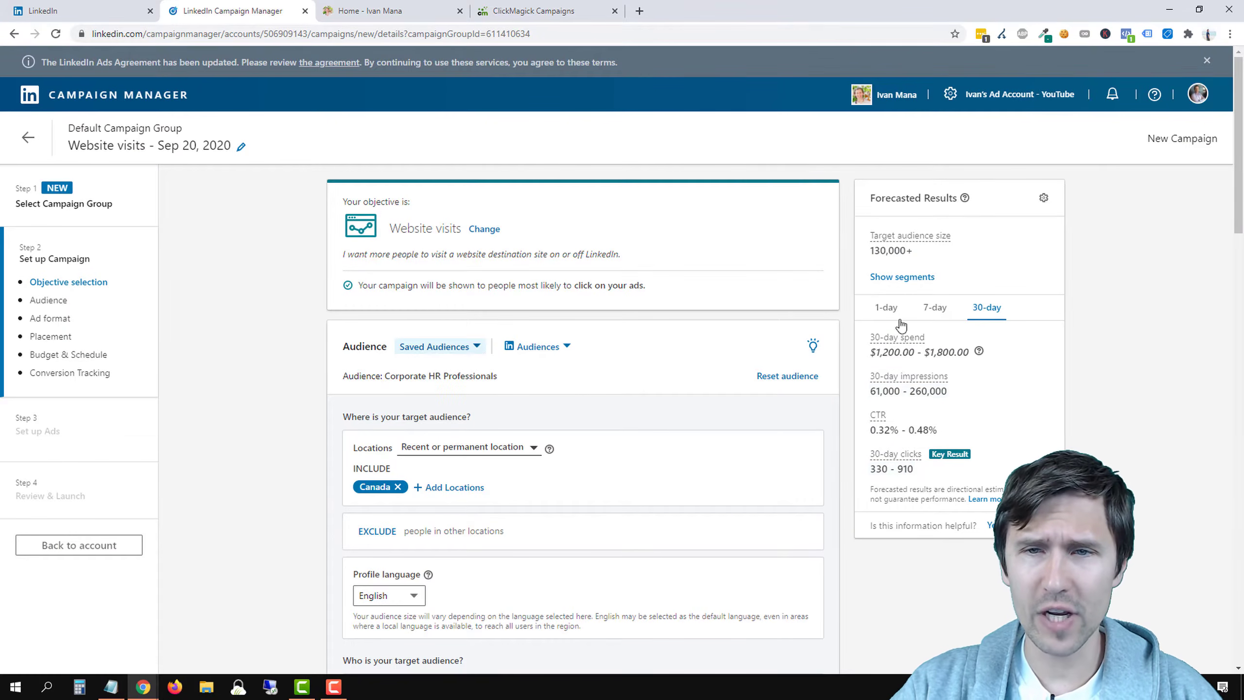
{"action": "left_click_drag", "start_coordinate": [866, 255], "coordinate": [917, 264]}
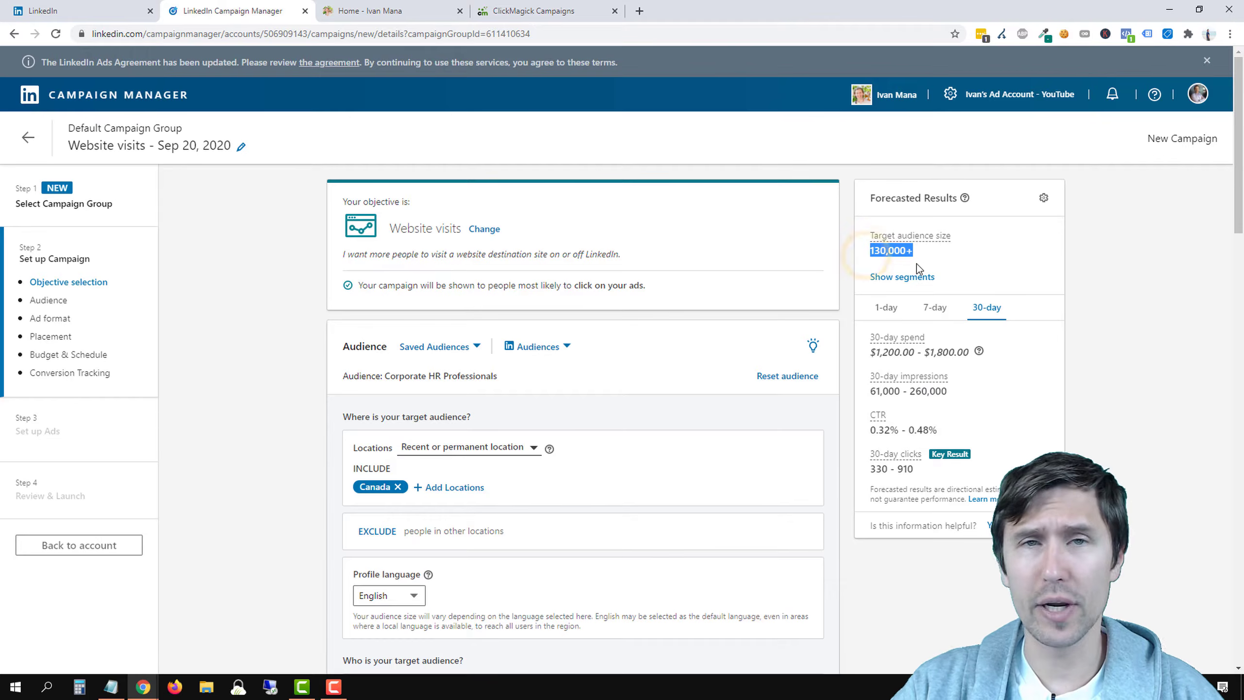
{"action": "scroll", "coordinate": [555, 398], "scroll_direction": "down", "scroll_amount": 1}
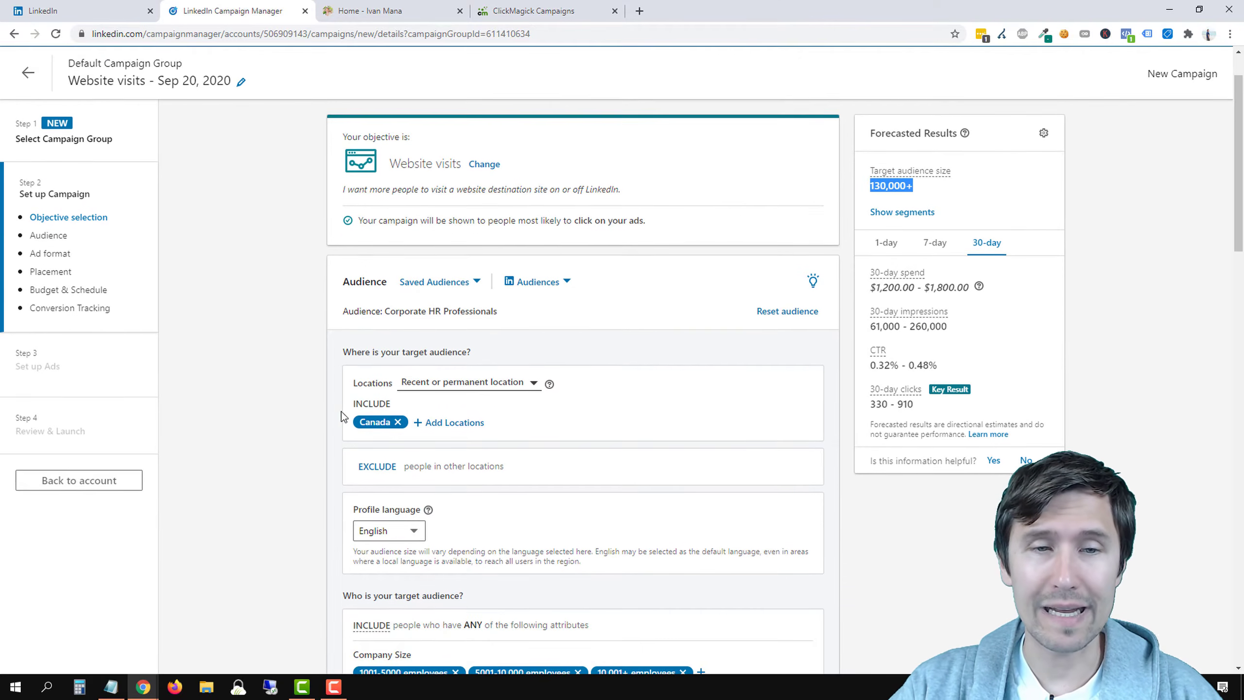
Clear all of the audience's targeting criteria and set the location type to Permanent location
{"action": "left_click", "coordinate": [787, 311]}
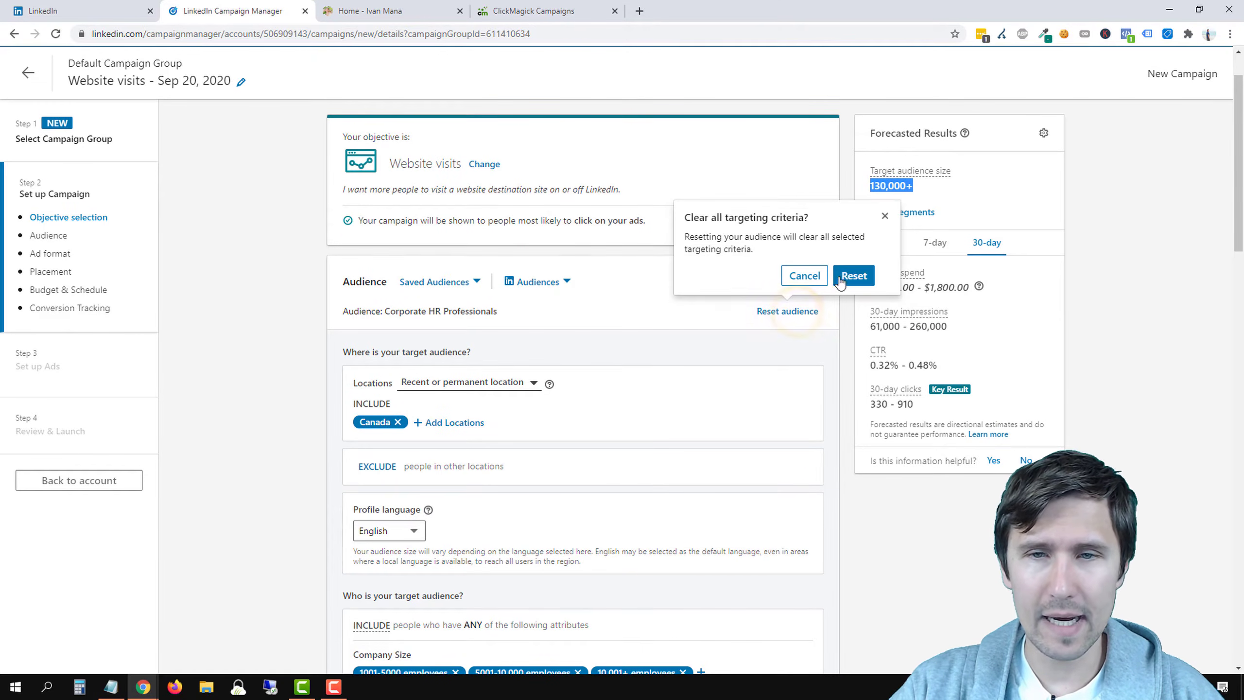
{"action": "left_click", "coordinate": [852, 276]}
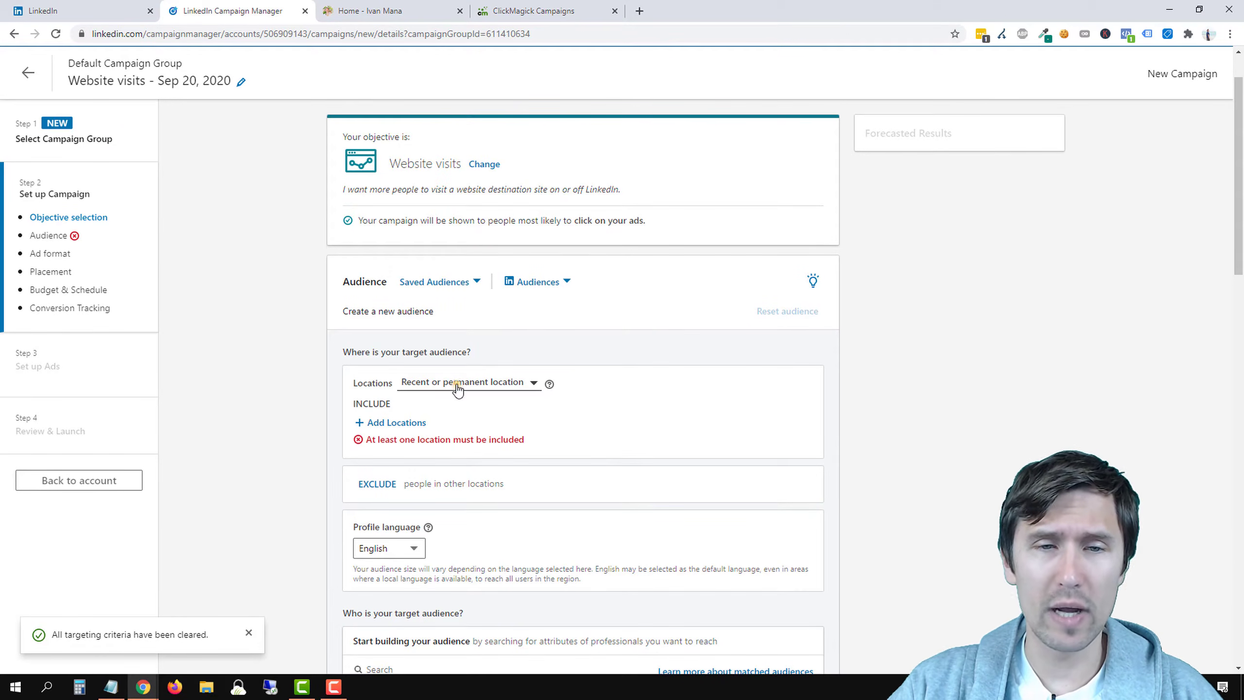
{"action": "left_click", "coordinate": [457, 390]}
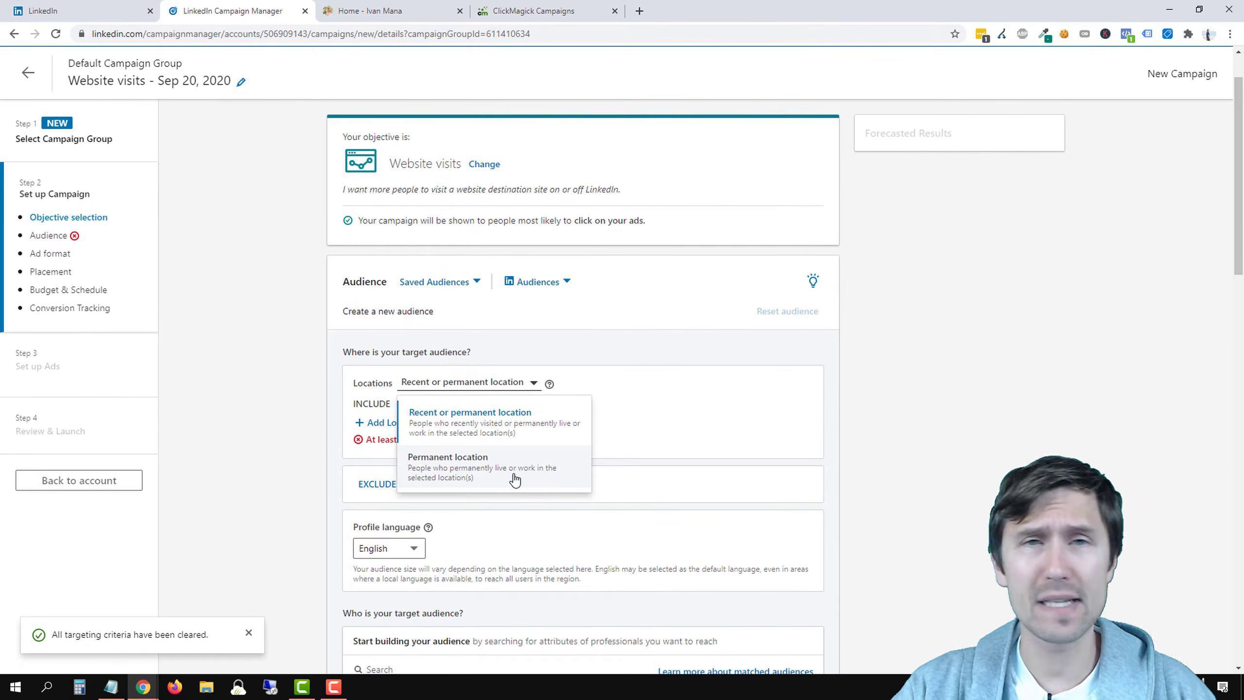
{"action": "left_click", "coordinate": [469, 478]}
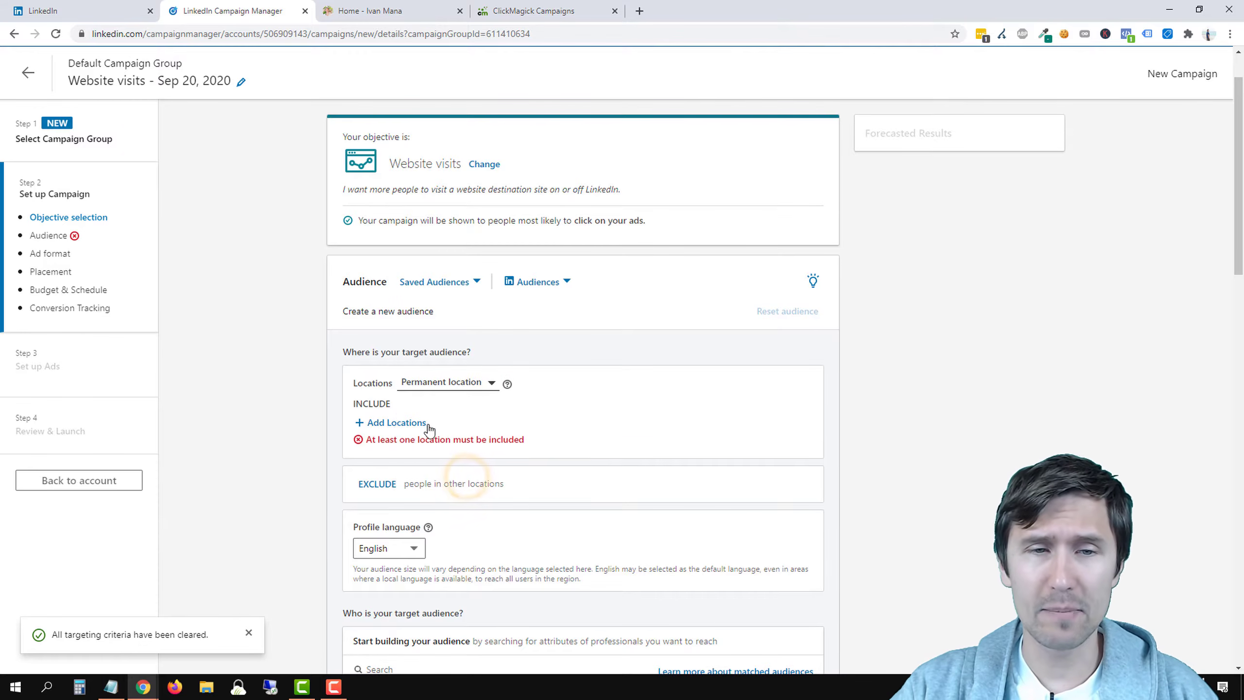
Include Canada as a target location for the new audience
{"action": "left_click", "coordinate": [399, 423]}
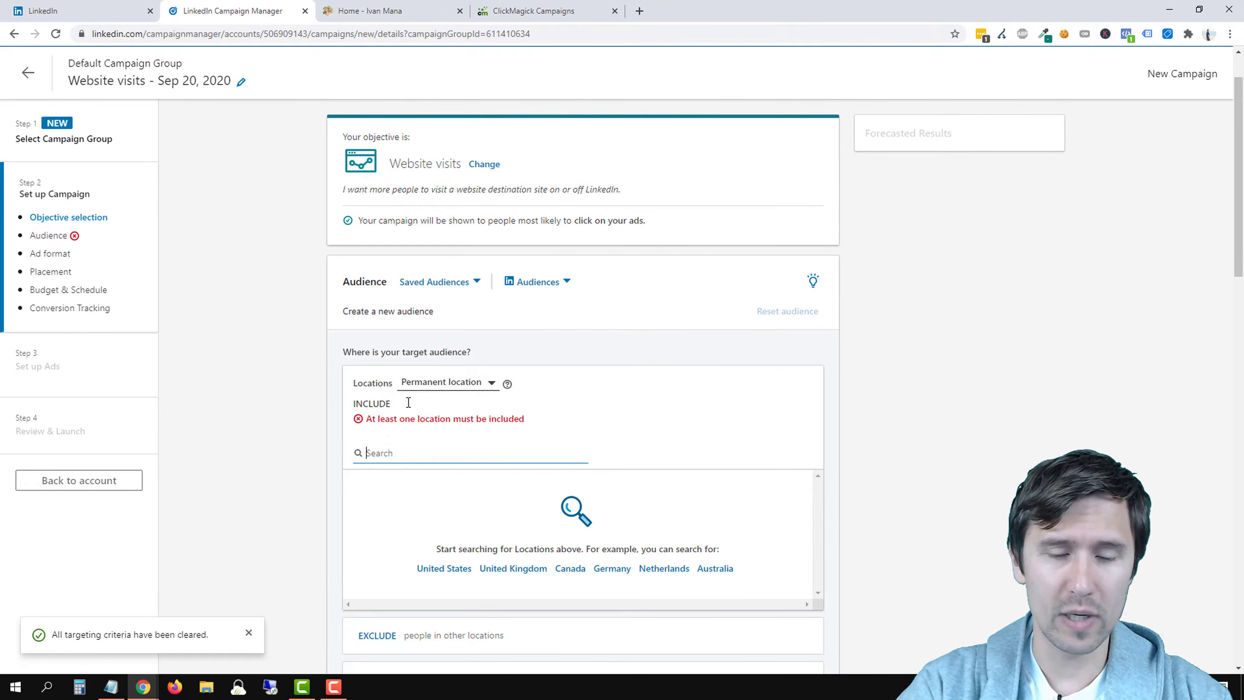
{"action": "type", "text": "canada"}
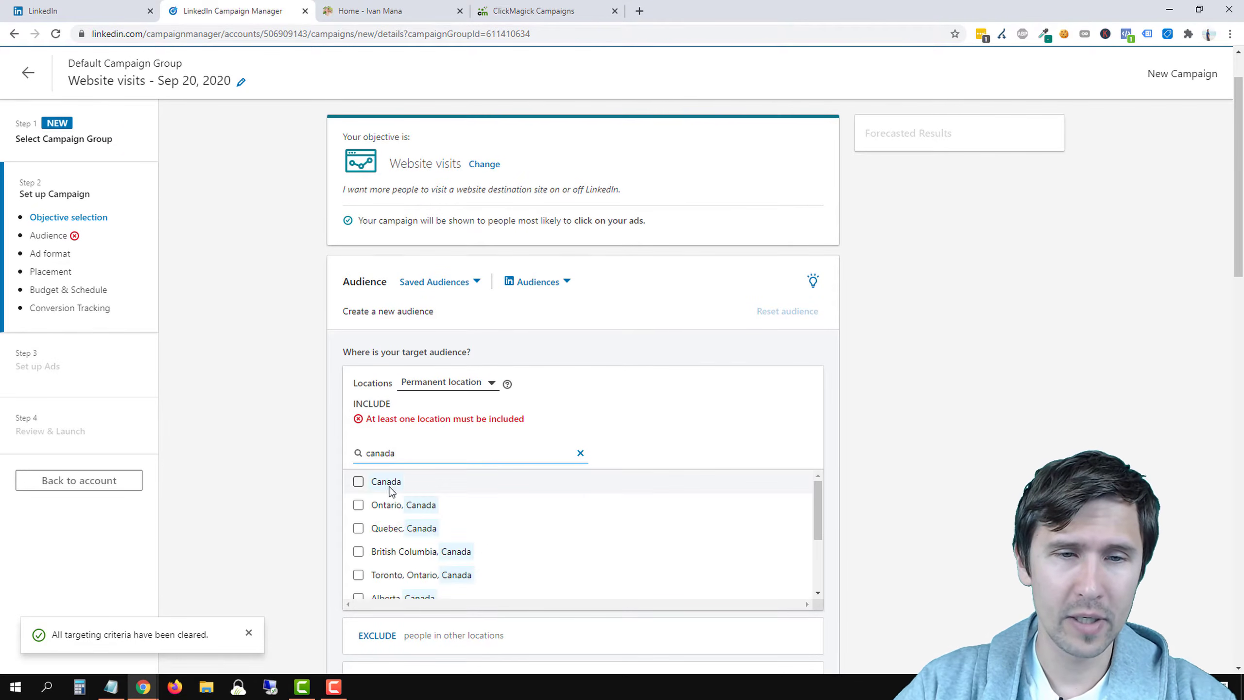
{"action": "left_click", "coordinate": [386, 481]}
{"action": "left_click", "coordinate": [580, 453]}
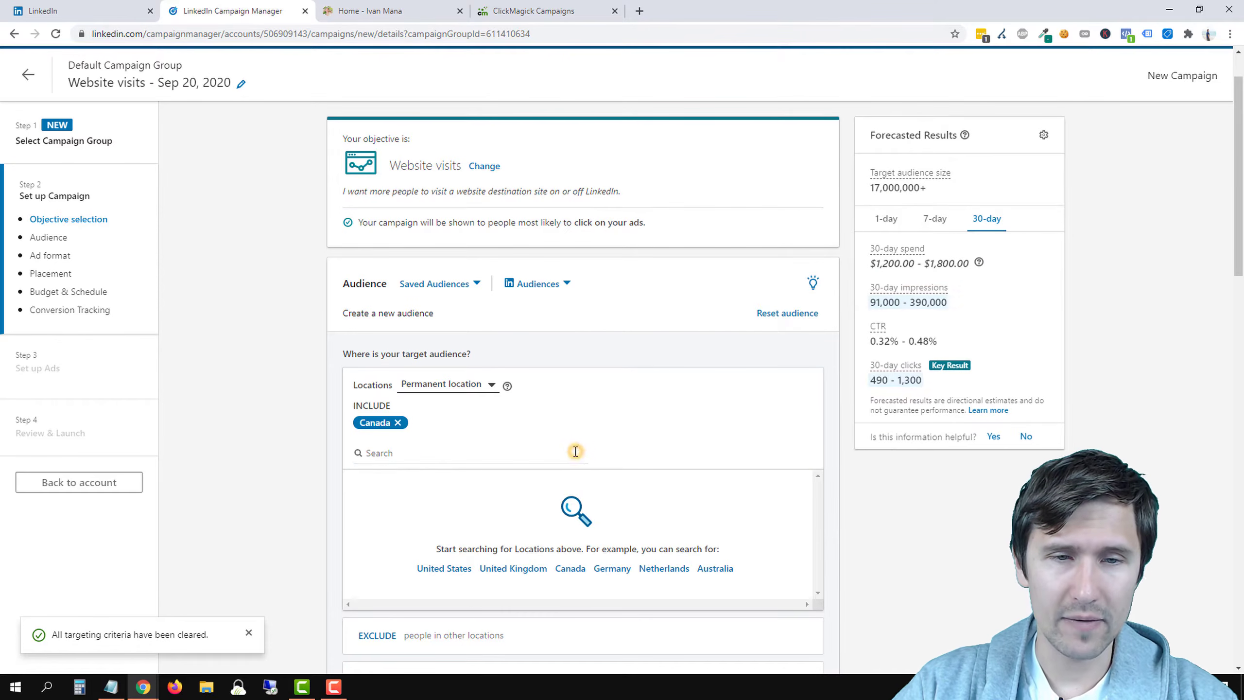
Add the United States to the audience's included locations
{"action": "left_click", "coordinate": [416, 452]}
{"action": "type", "text": "united s"}
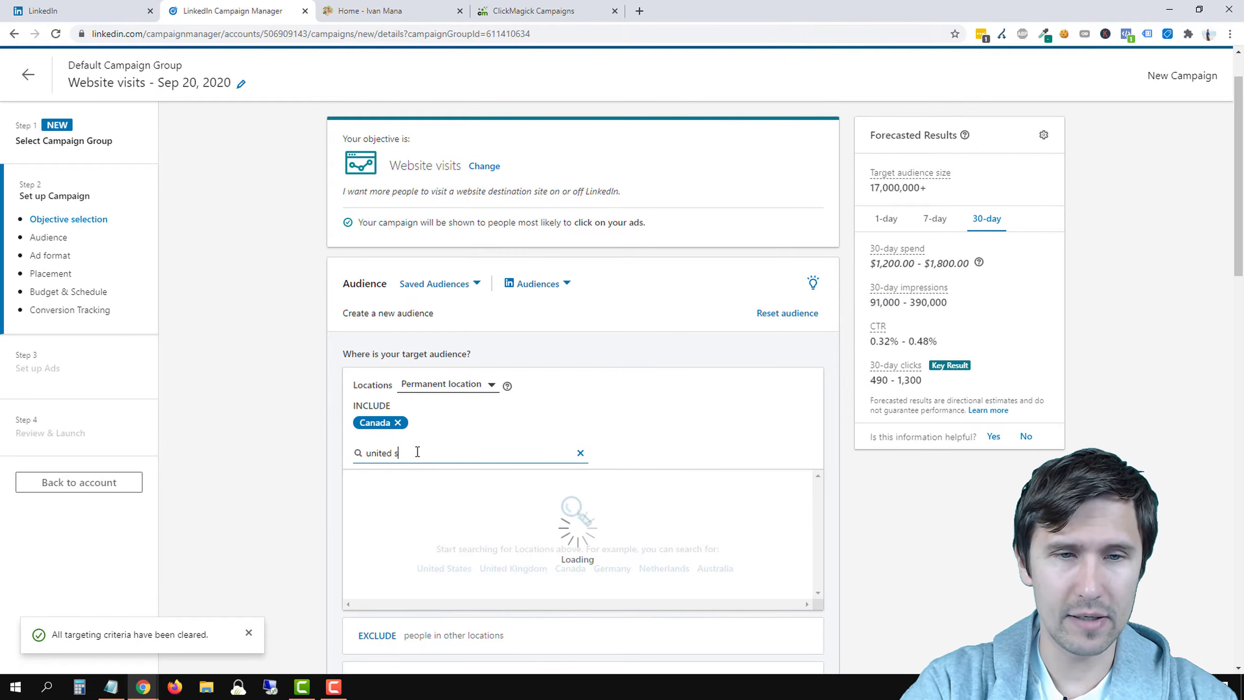
{"action": "type", "text": "tates"}
{"action": "left_click", "coordinate": [358, 481]}
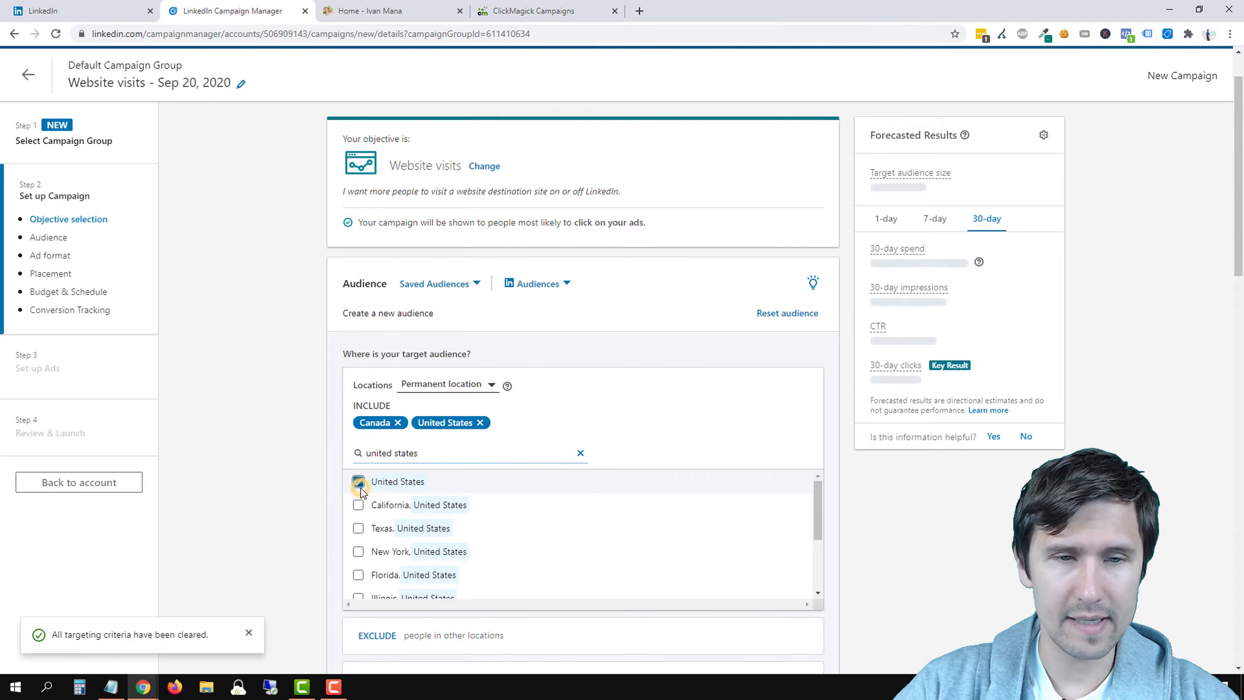
{"action": "left_click", "coordinate": [580, 453]}
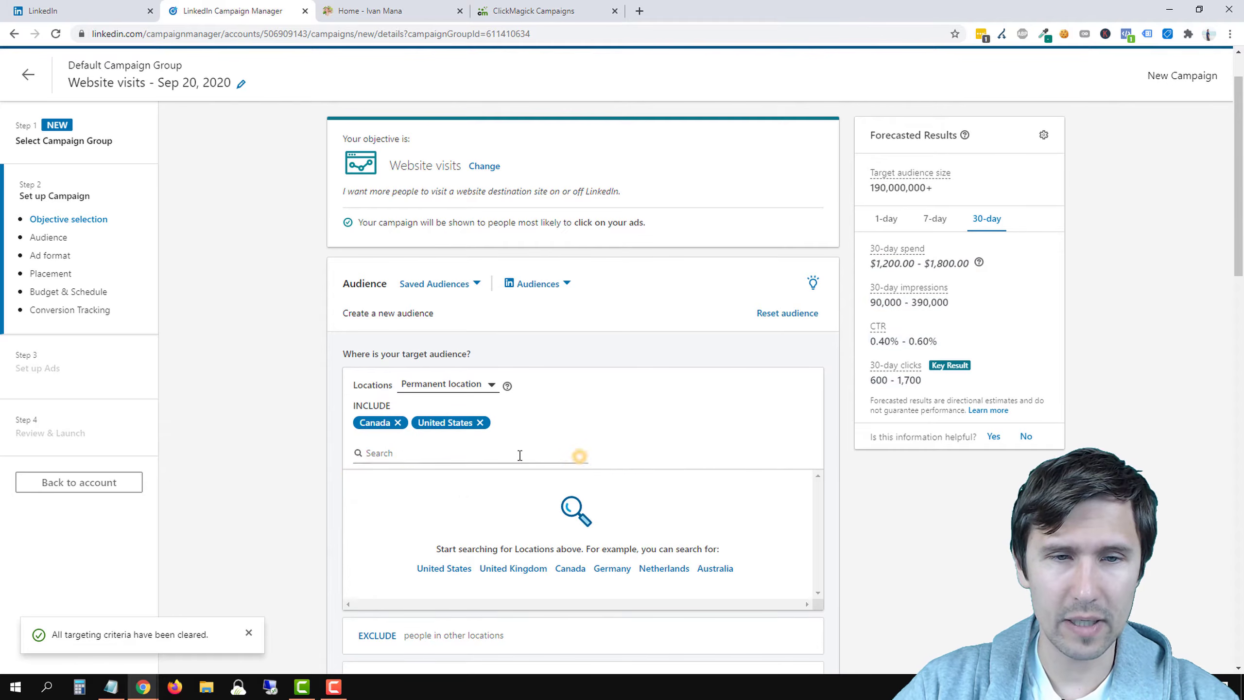
Add Australia to the audience's included locations
{"action": "left_click", "coordinate": [405, 454]}
{"action": "type", "text": "australi"}
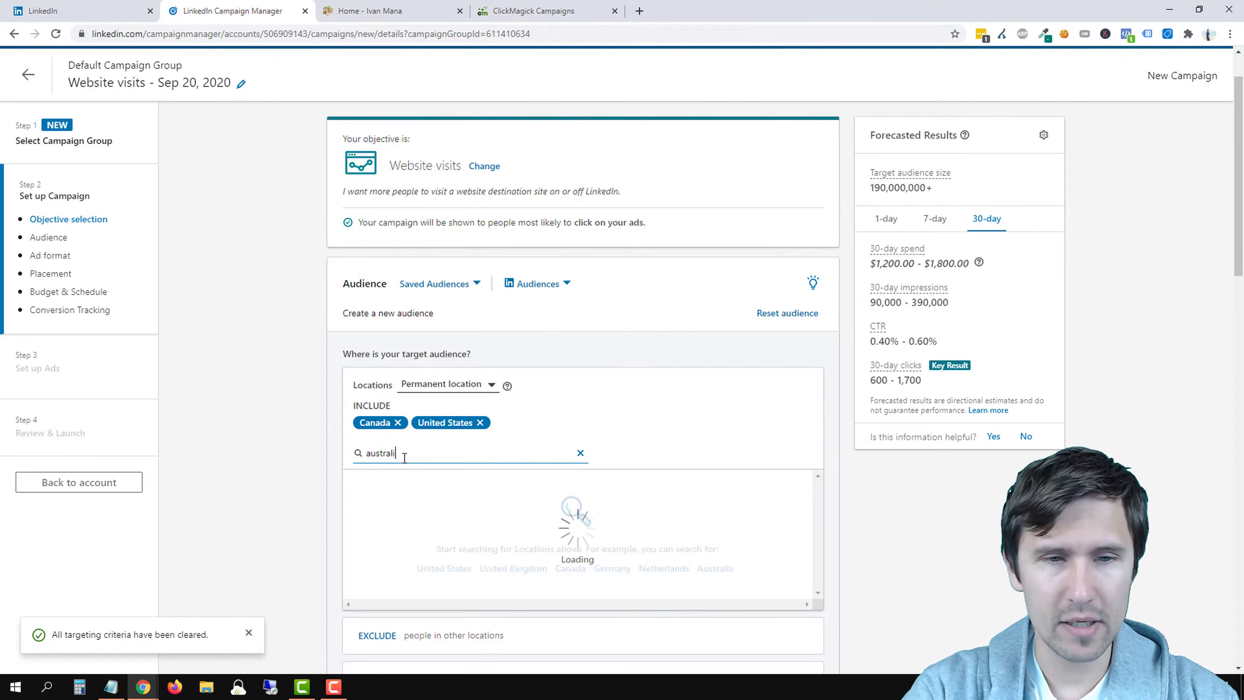
{"action": "type", "text": "a"}
{"action": "left_click", "coordinate": [358, 481]}
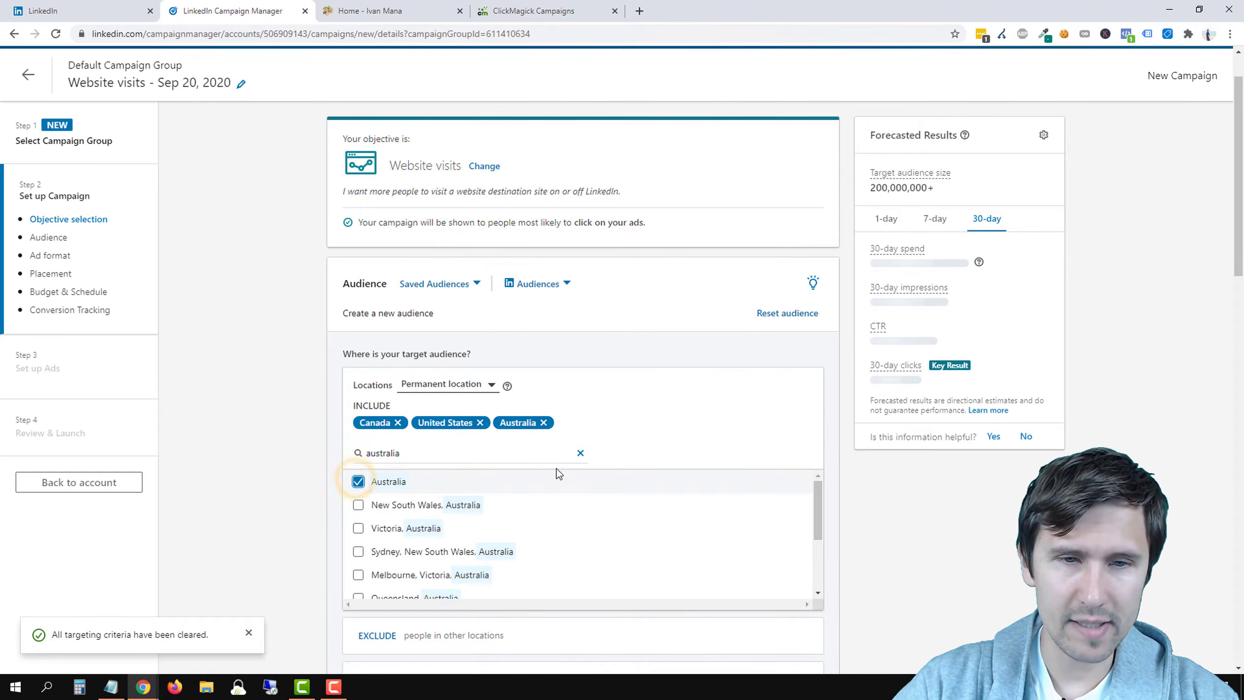
{"action": "left_click", "coordinate": [580, 453]}
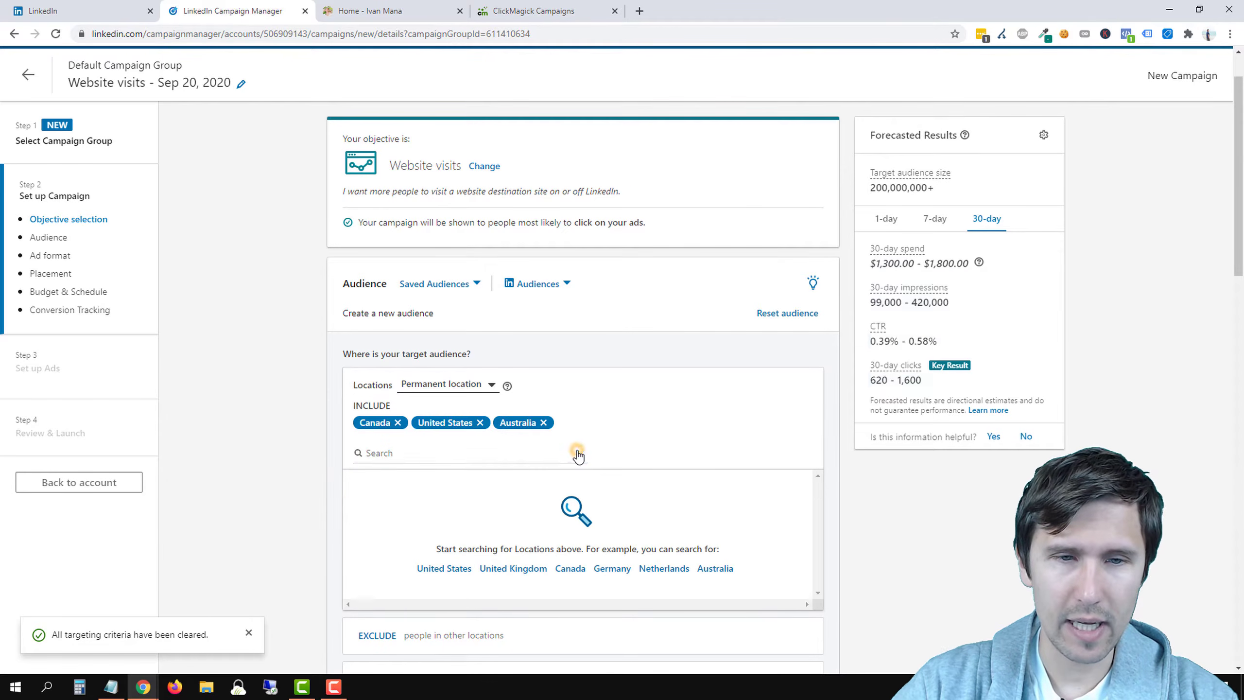
{"action": "left_click", "coordinate": [252, 434]}
Exclude the state of New York, United States from the audience's locations
{"action": "scroll", "coordinate": [253, 472], "scroll_direction": "down", "scroll_amount": 2}
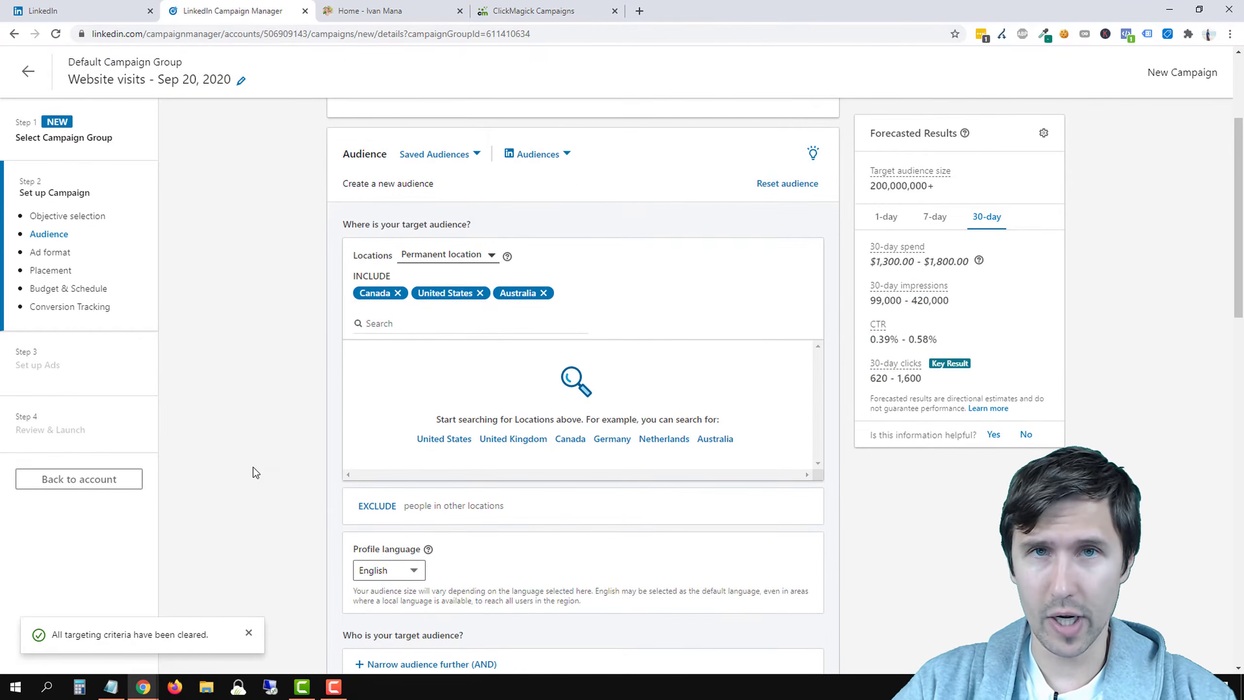
{"action": "left_click", "coordinate": [376, 507]}
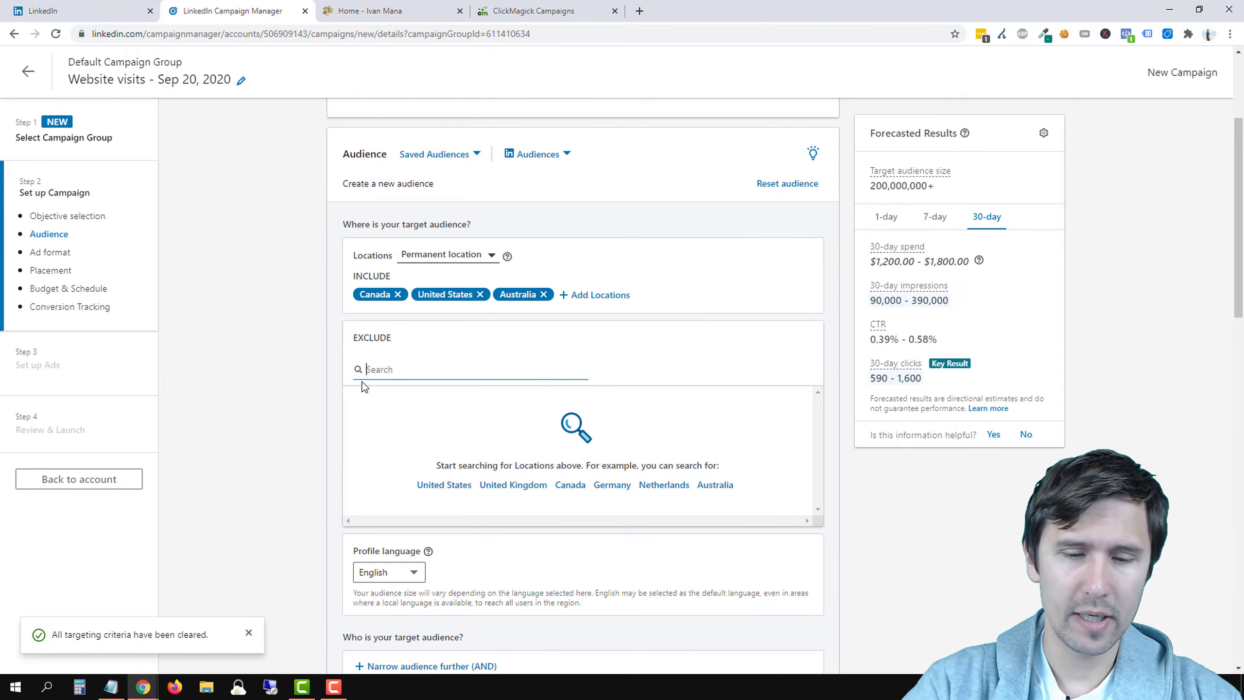
{"action": "type", "text": "new york"}
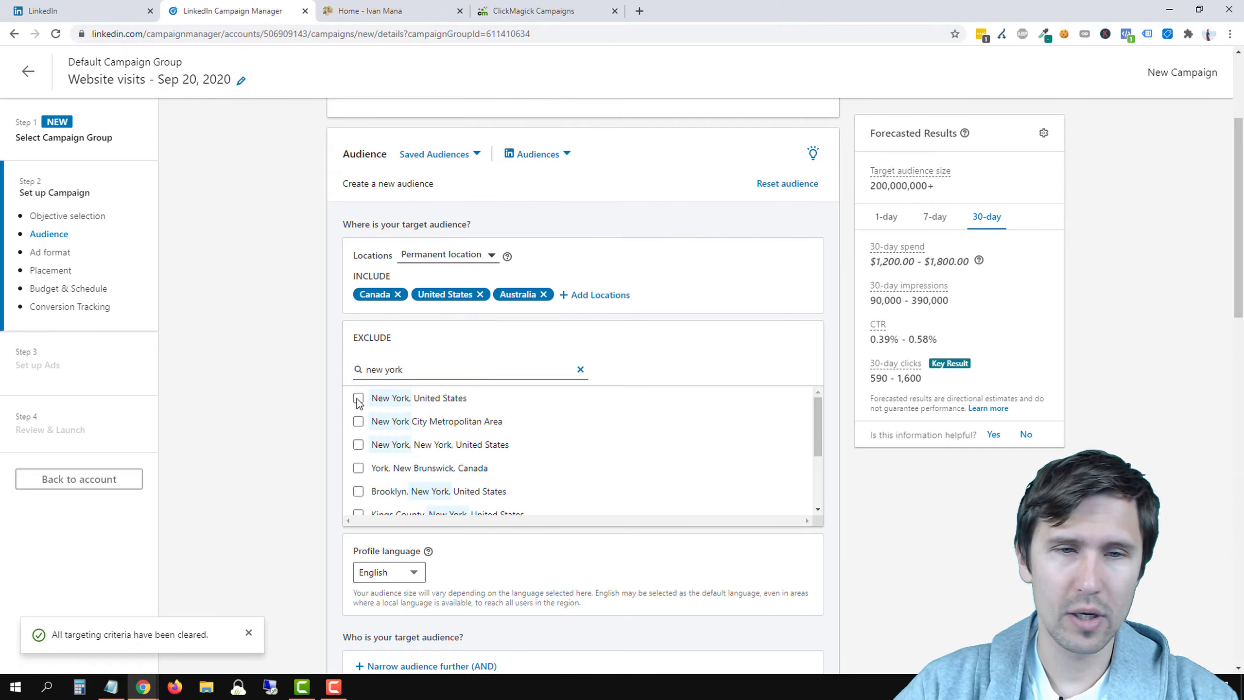
{"action": "left_click", "coordinate": [358, 398]}
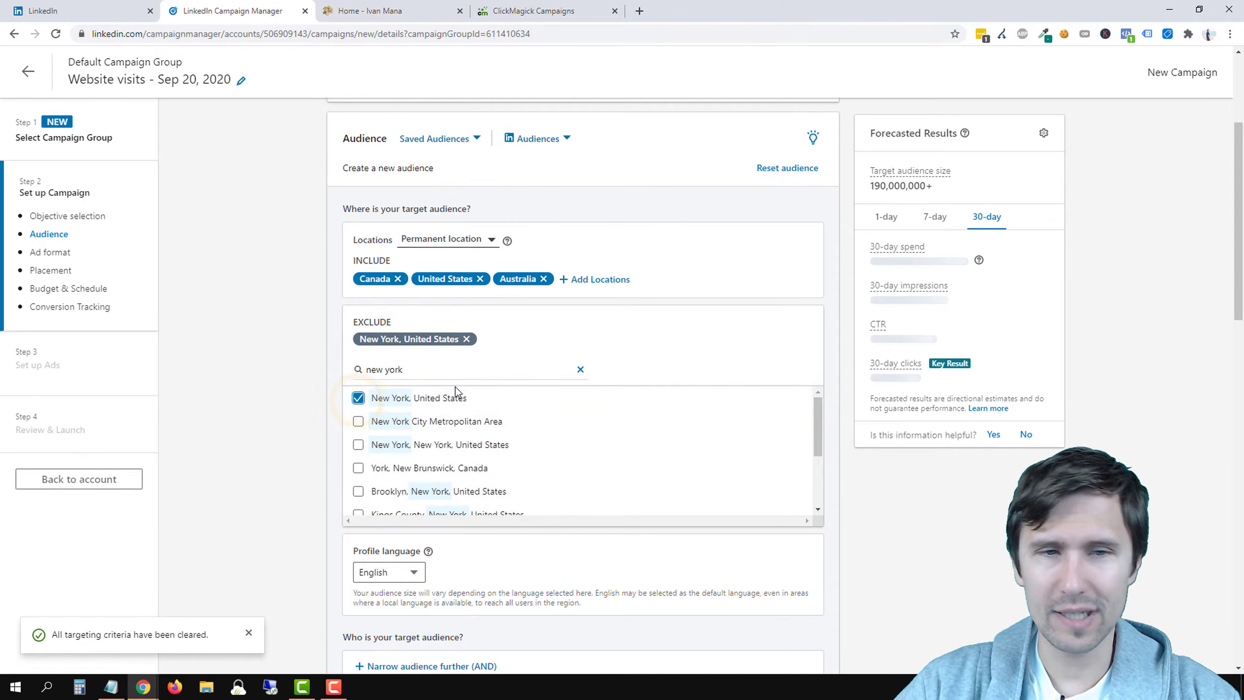
{"action": "left_click", "coordinate": [580, 369]}
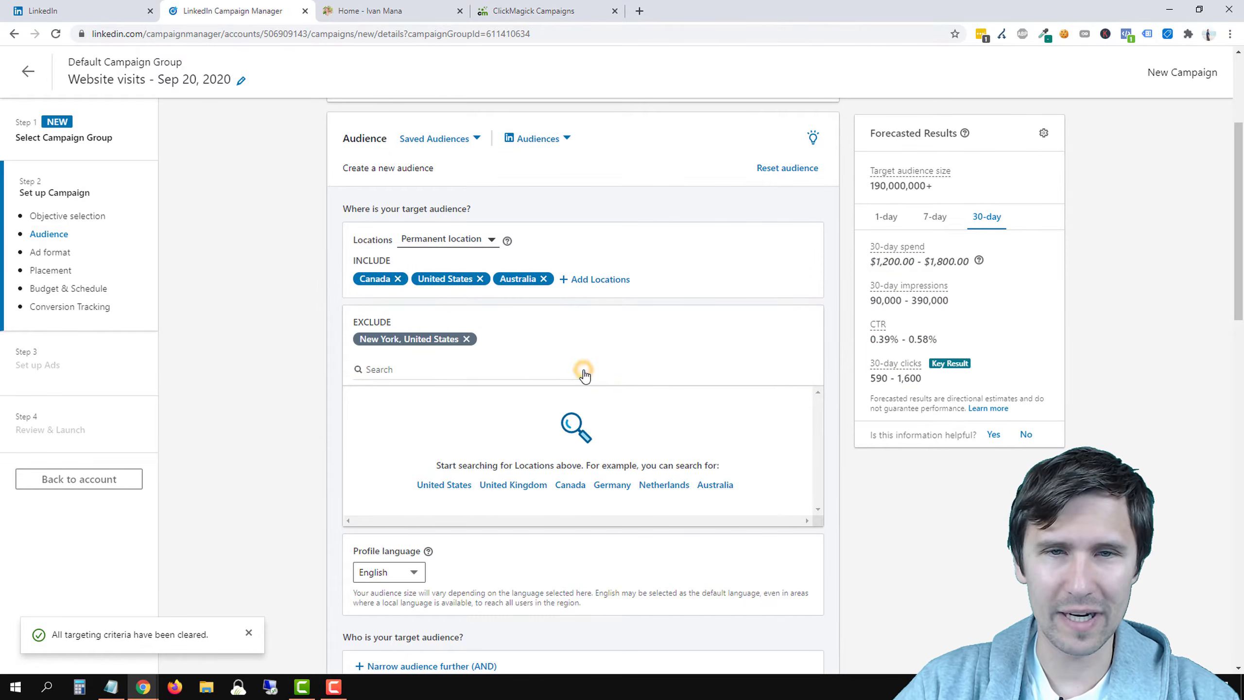
Check the forecasted target audience size and look over the audience's location, profile language and narrowing settings
{"action": "scroll", "coordinate": [310, 411], "scroll_direction": "up", "scroll_amount": 2}
{"action": "scroll", "coordinate": [310, 411], "scroll_direction": "up", "scroll_amount": 1}
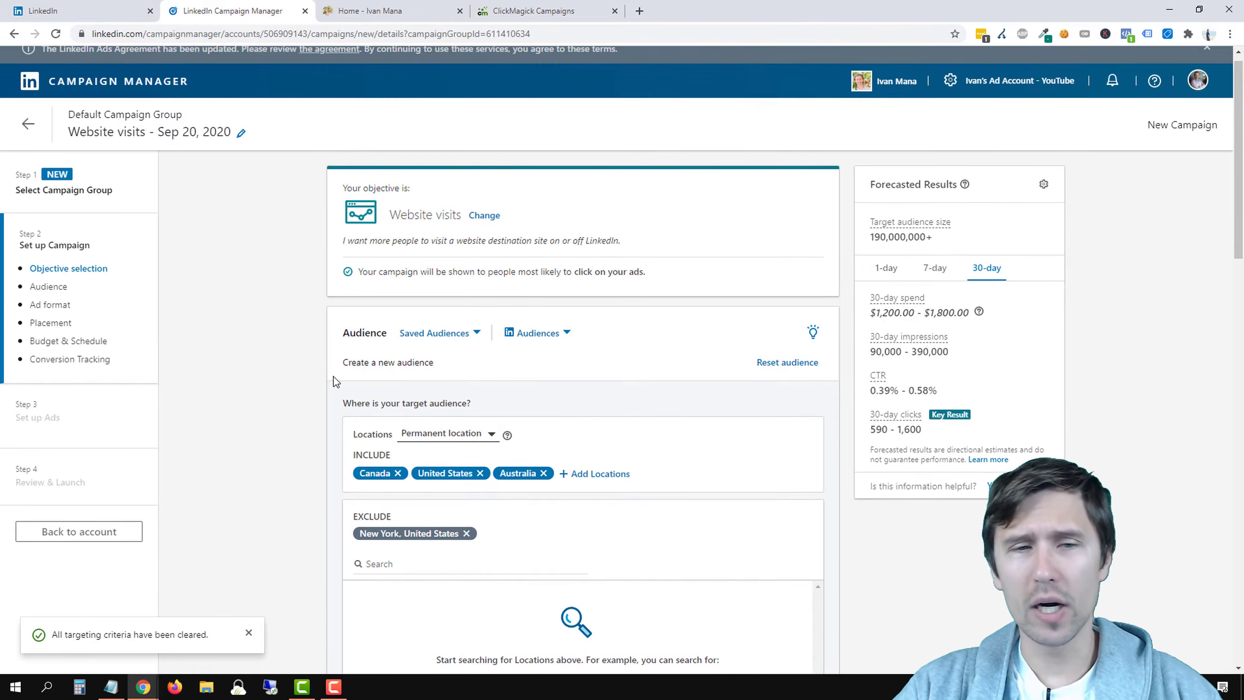
{"action": "scroll", "coordinate": [332, 382], "scroll_direction": "down", "scroll_amount": 3}
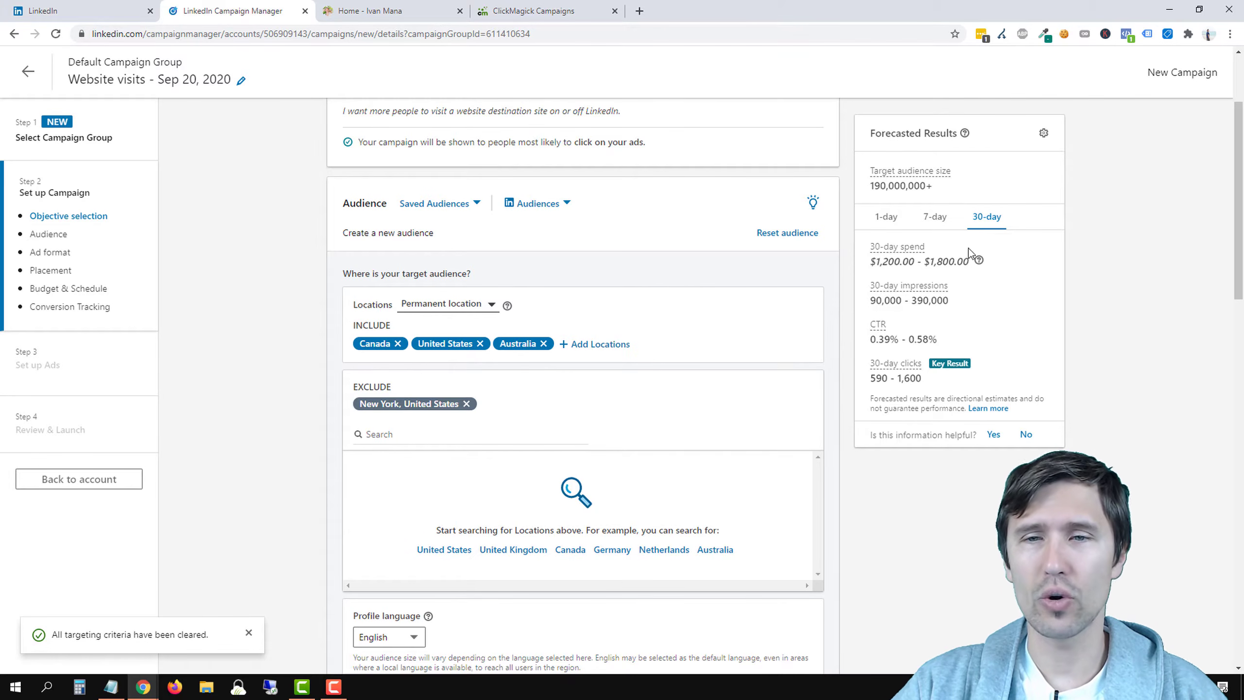
{"action": "left_click_drag", "start_coordinate": [874, 192], "coordinate": [933, 188]}
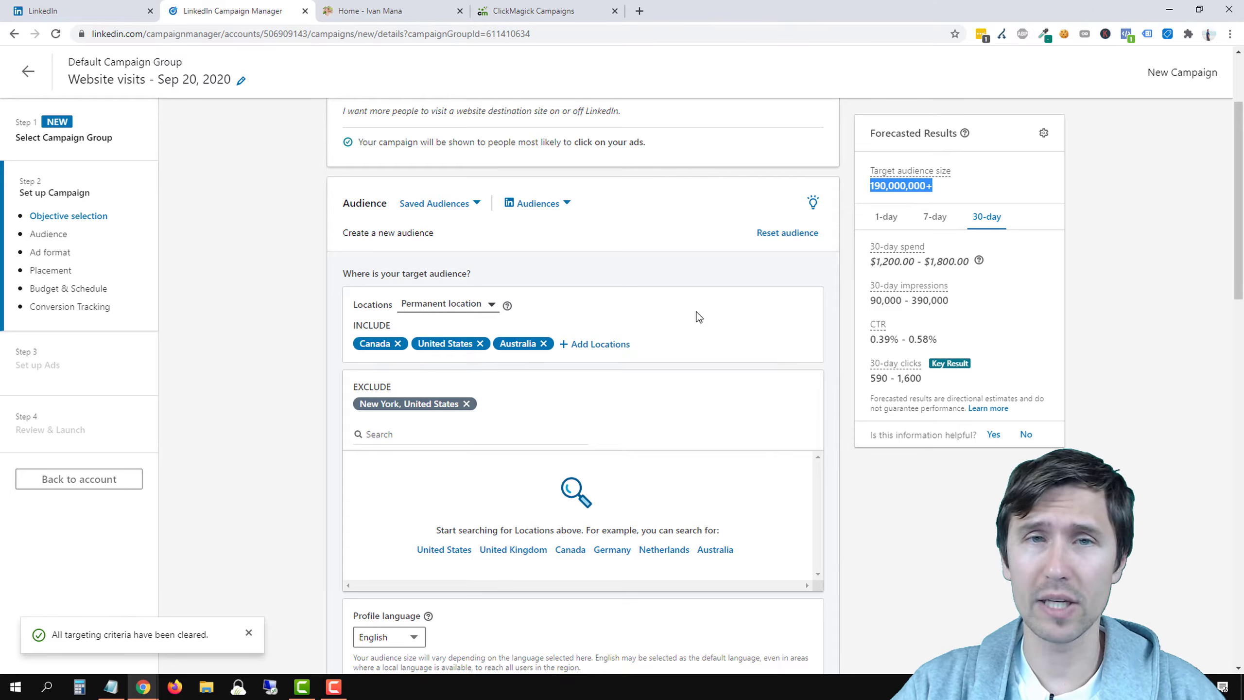
{"action": "scroll", "coordinate": [699, 316], "scroll_direction": "down", "scroll_amount": 6}
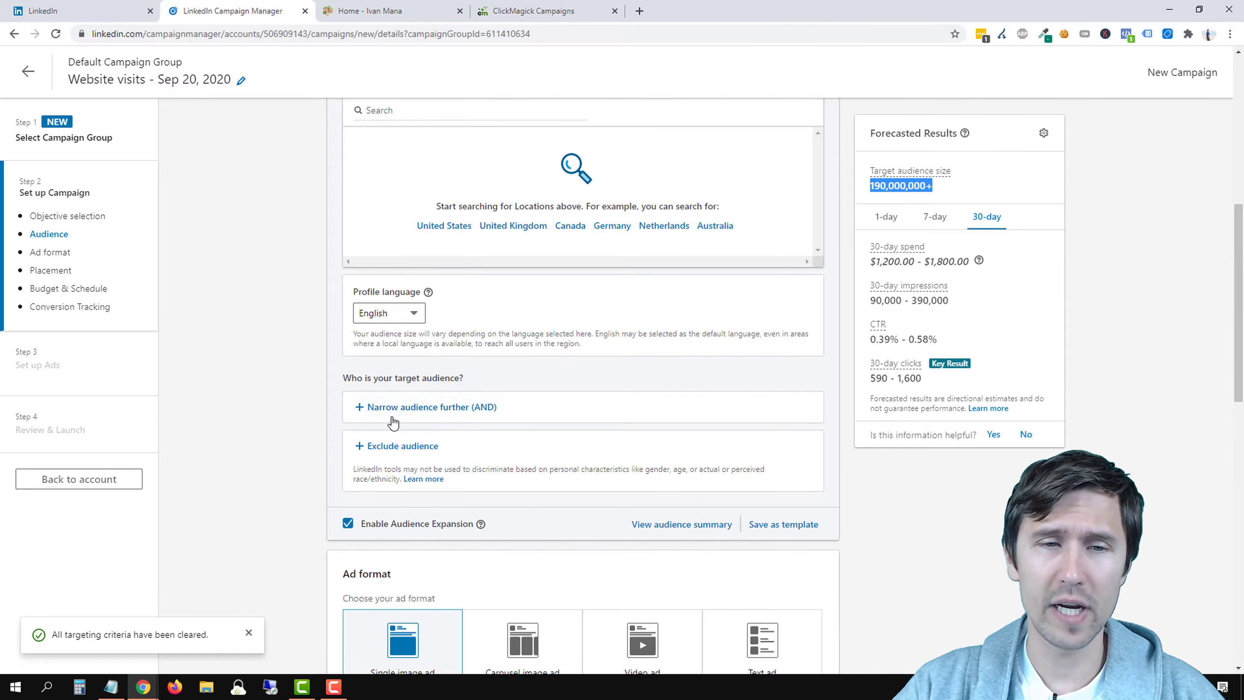
{"action": "scroll", "coordinate": [425, 415], "scroll_direction": "up", "scroll_amount": 6}
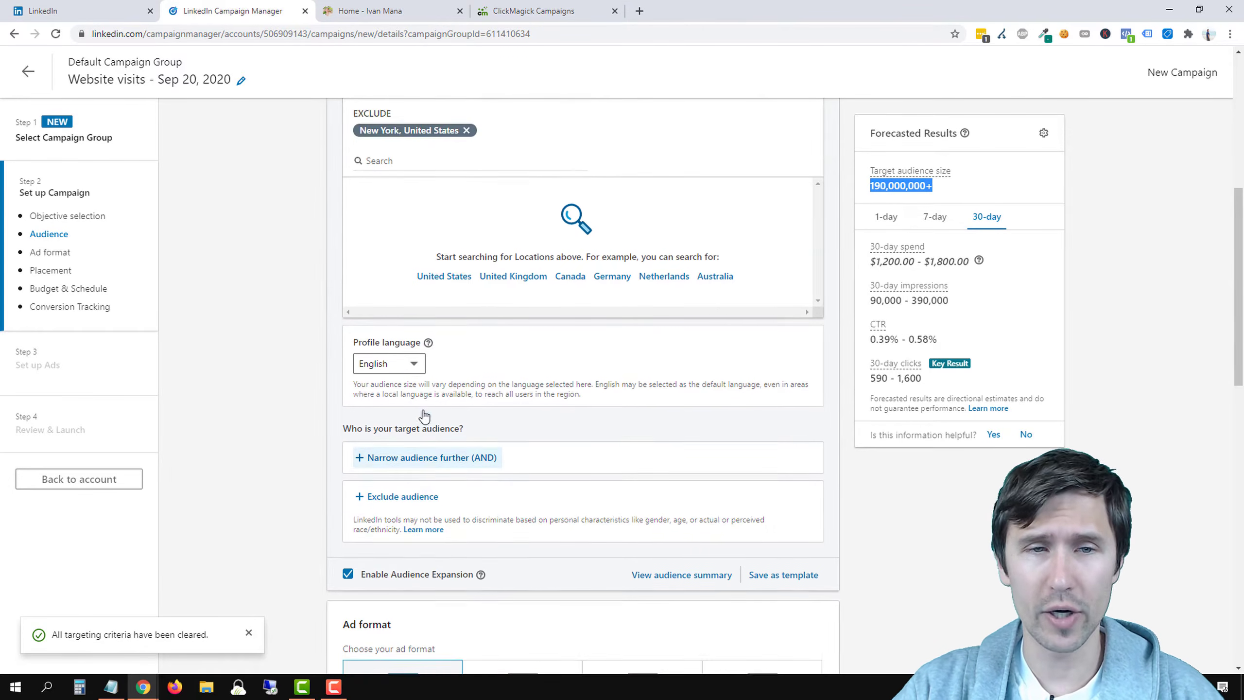
{"action": "scroll", "coordinate": [532, 484], "scroll_direction": "down", "scroll_amount": 4}
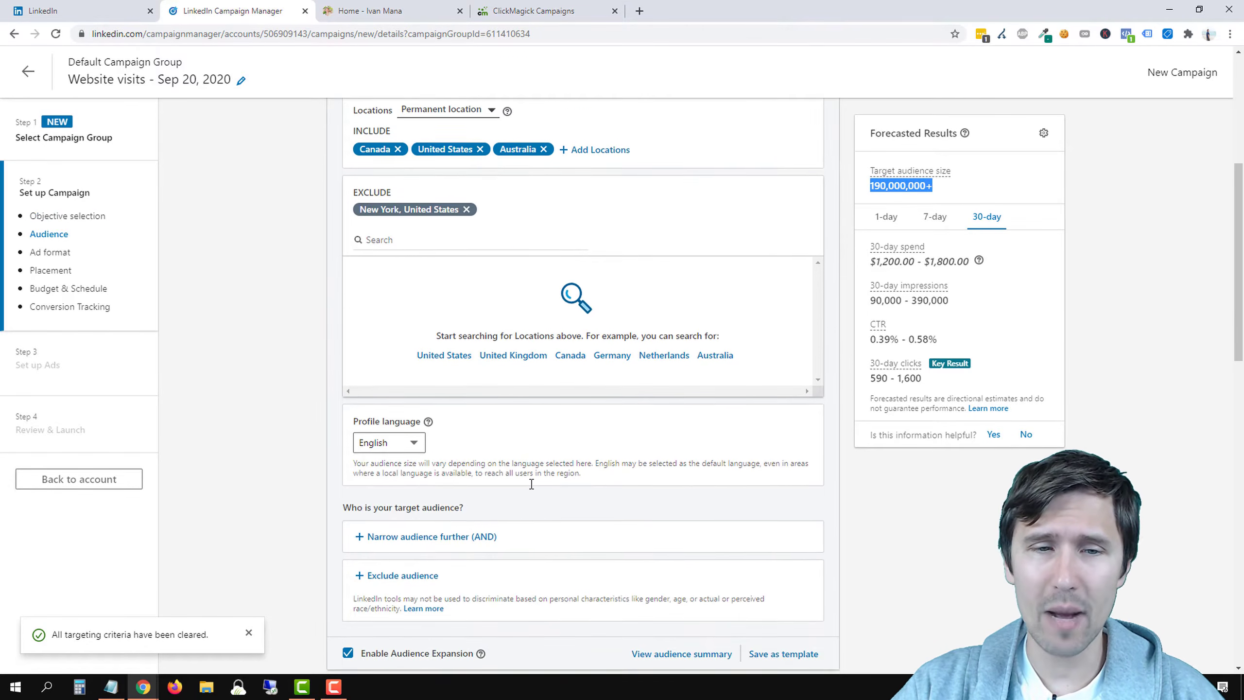
Start narrowing the target audience and check the website and video retargeting audiences available
{"action": "left_click", "coordinate": [398, 537]}
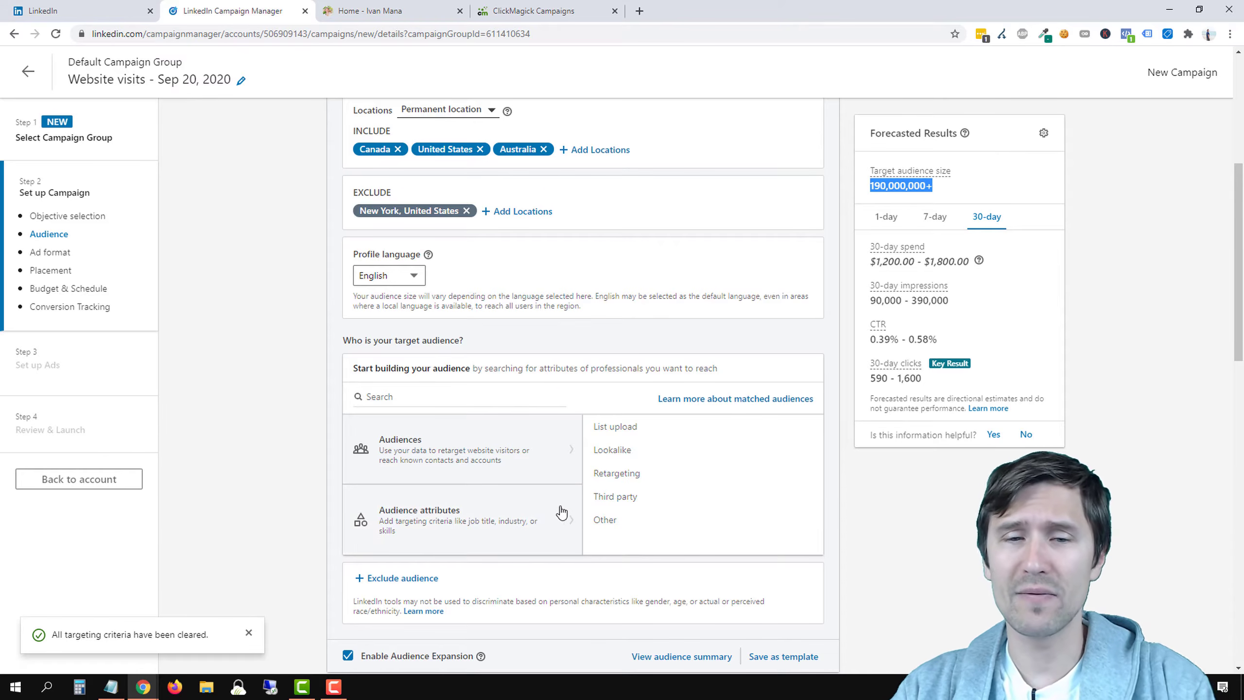
{"action": "left_click", "coordinate": [653, 474]}
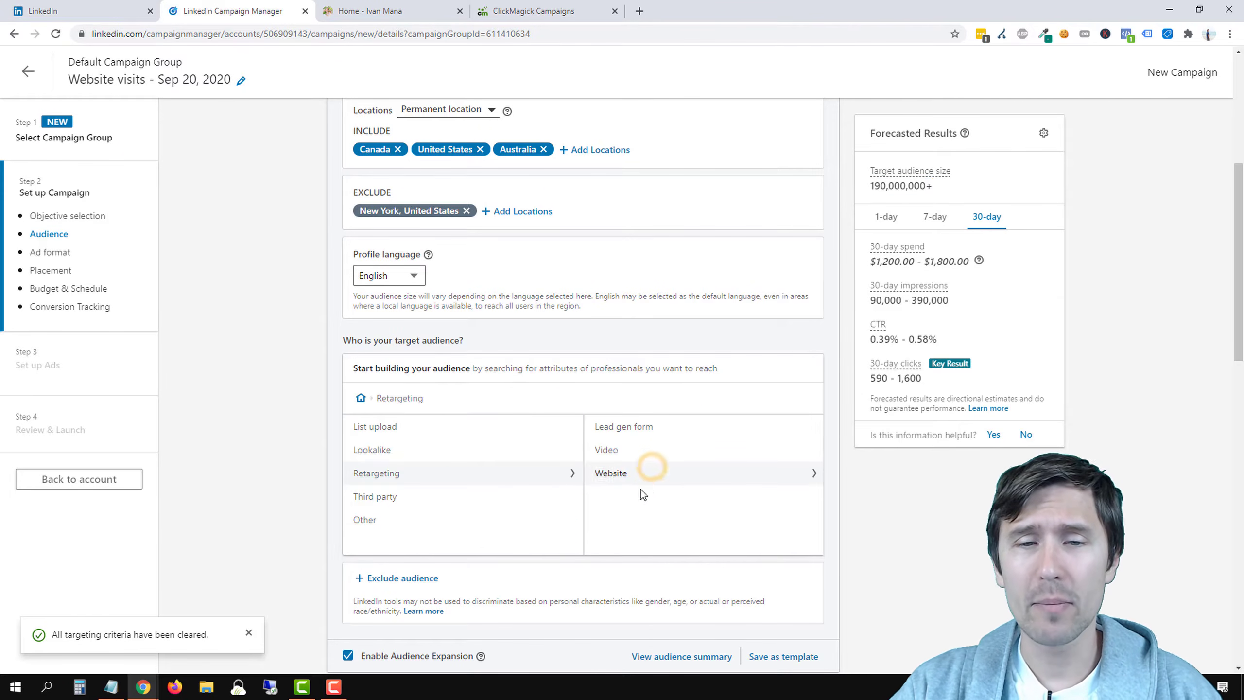
{"action": "left_click", "coordinate": [607, 473]}
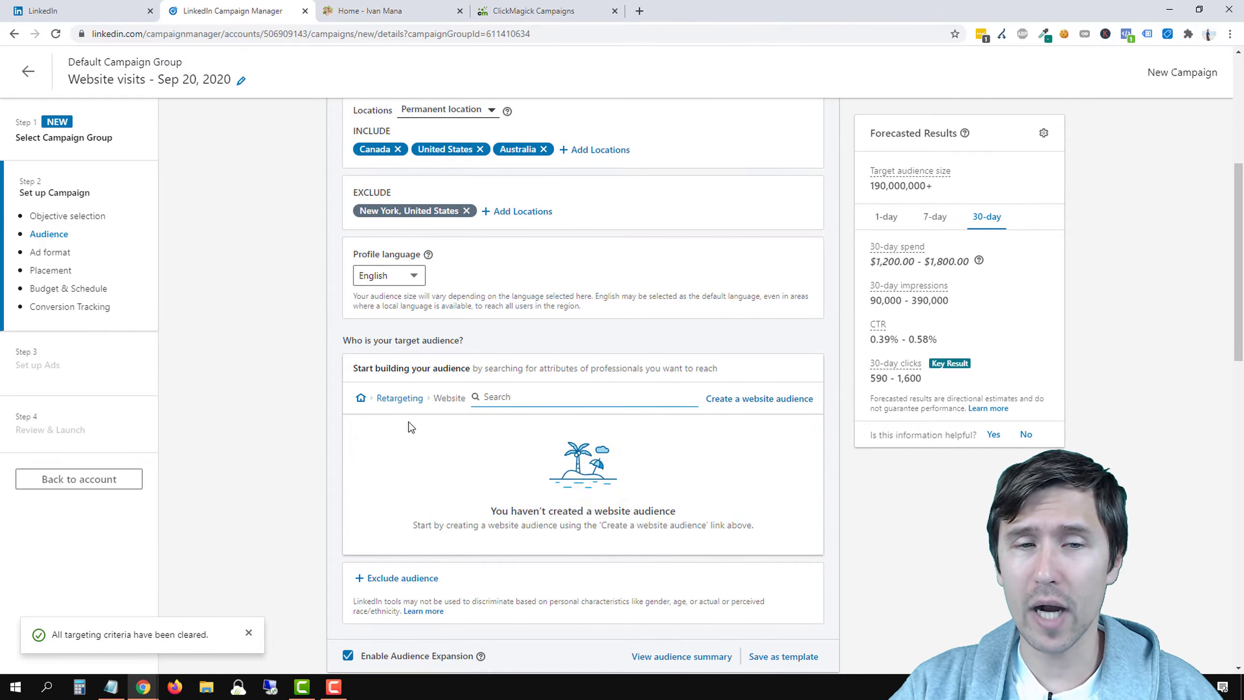
{"action": "left_click", "coordinate": [385, 398]}
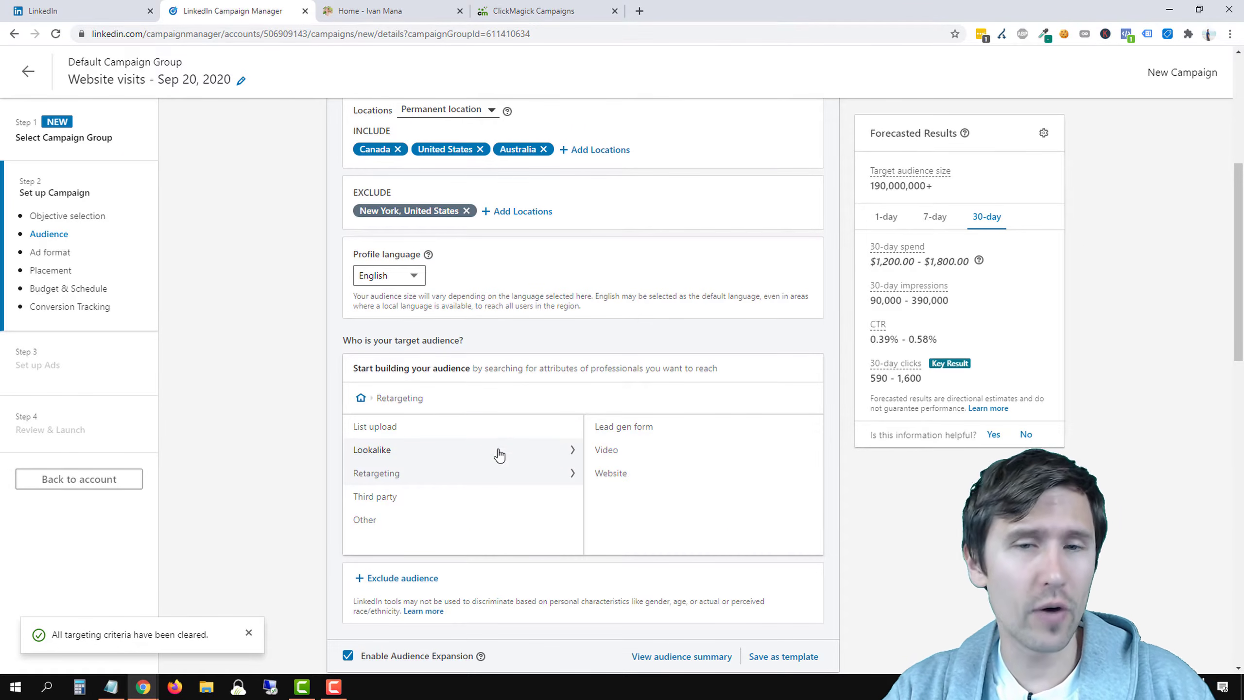
{"action": "left_click", "coordinate": [638, 454]}
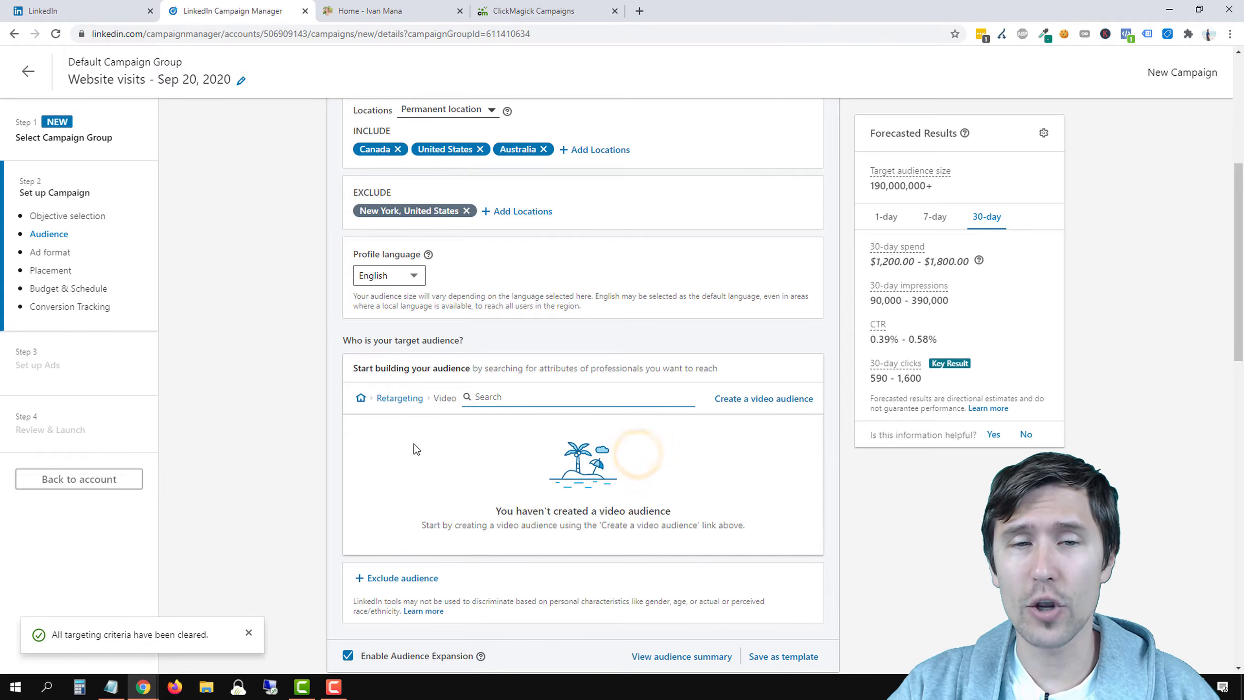
{"action": "left_click", "coordinate": [400, 398]}
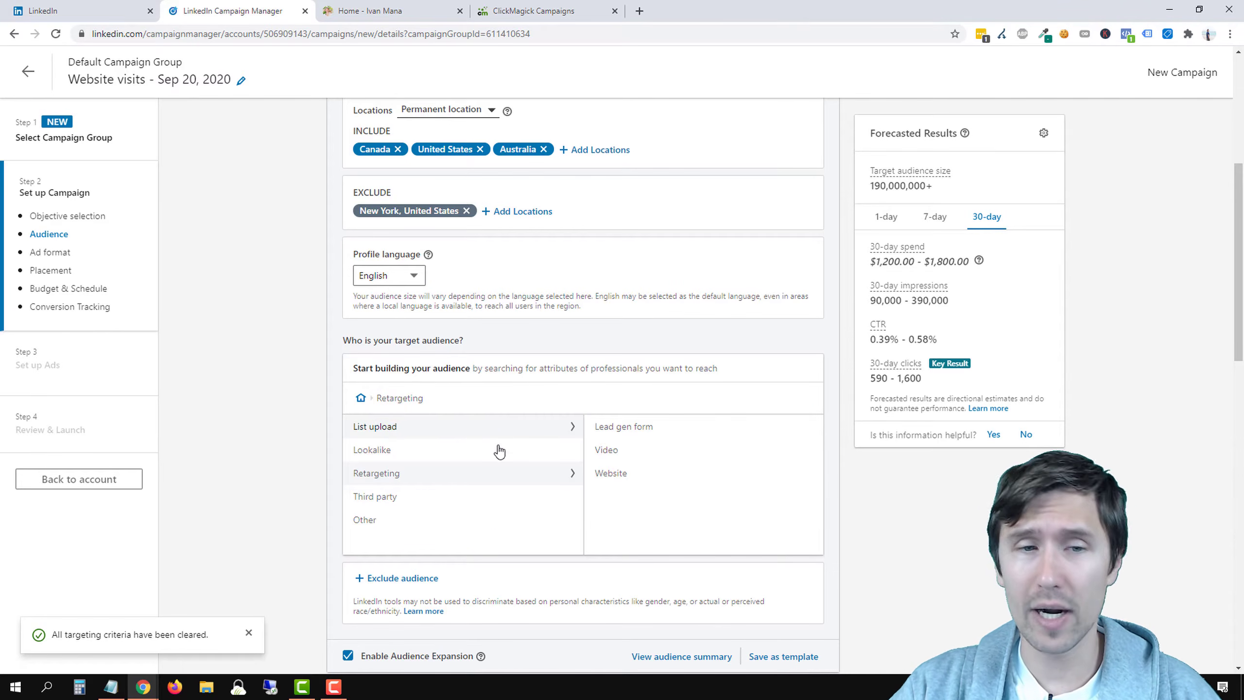
Look over the audience attribute categories and search the Company Names attribute for google
{"action": "left_click", "coordinate": [361, 399]}
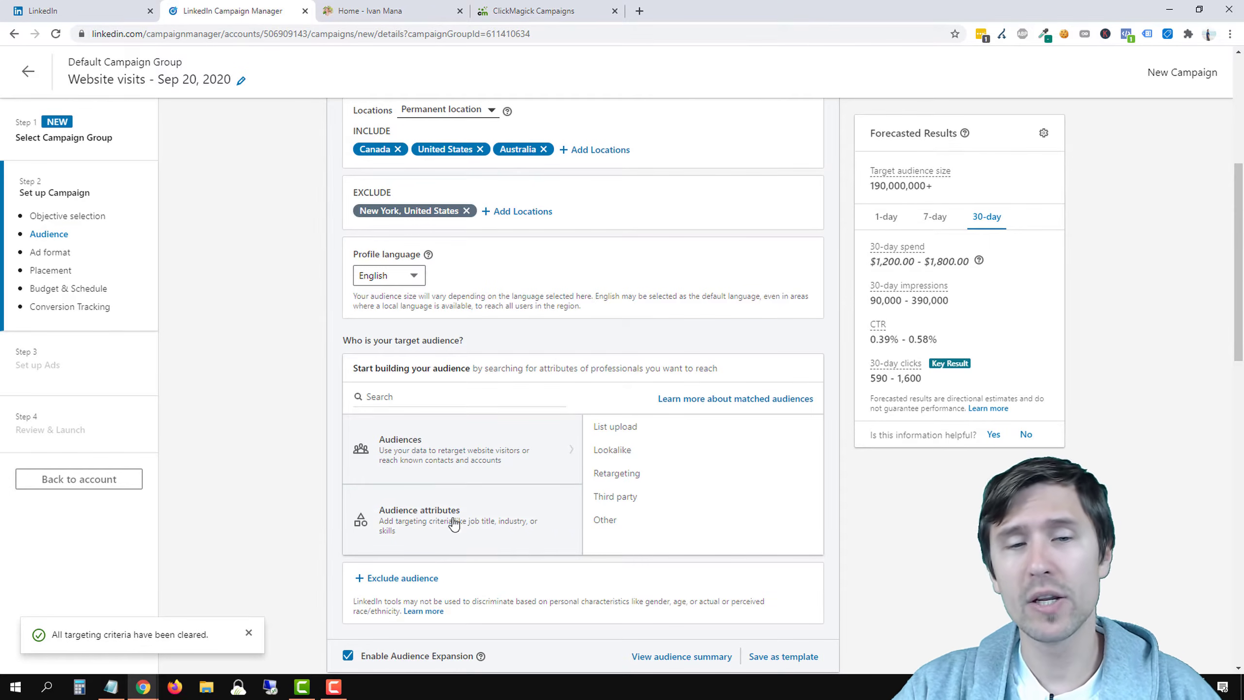
{"action": "left_click", "coordinate": [513, 521]}
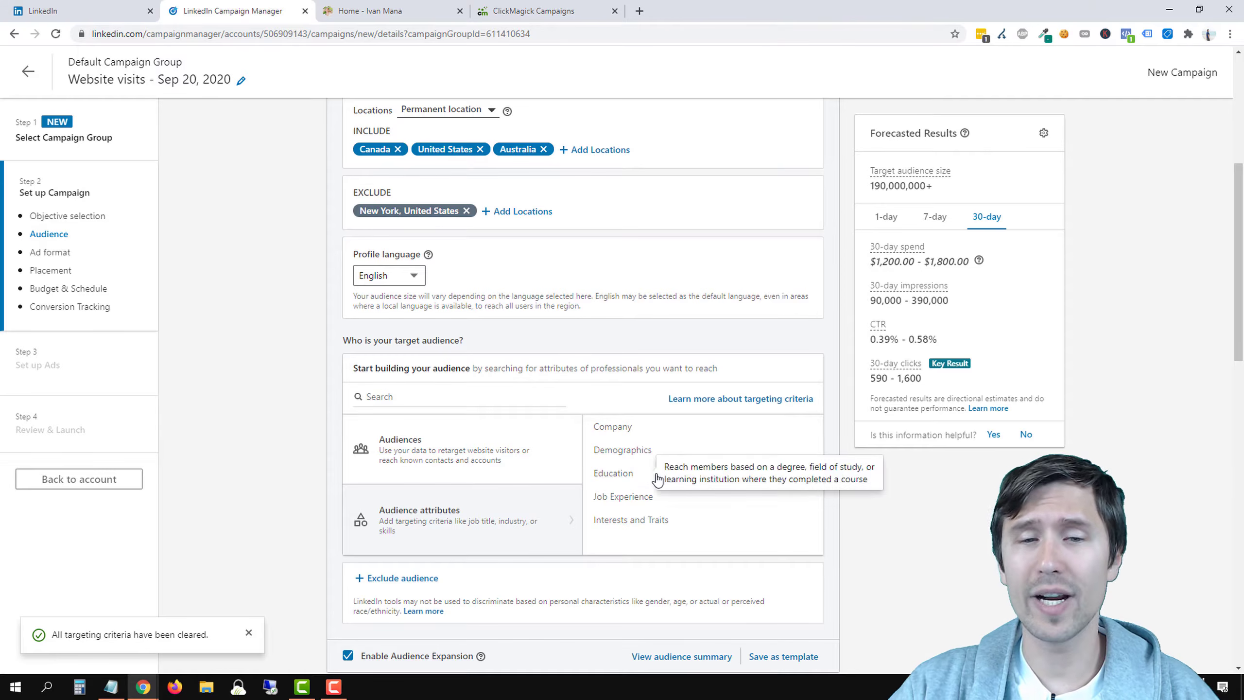
{"action": "mouse_move", "coordinate": [681, 522]}
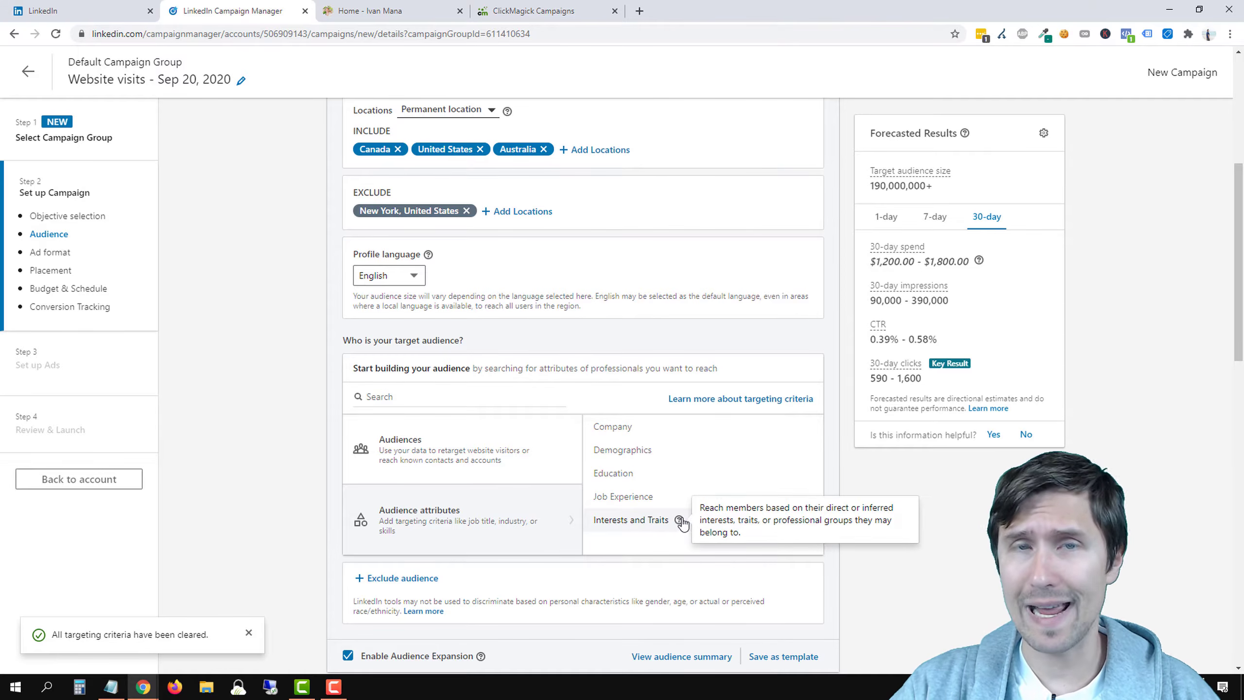
{"action": "left_click", "coordinate": [657, 431]}
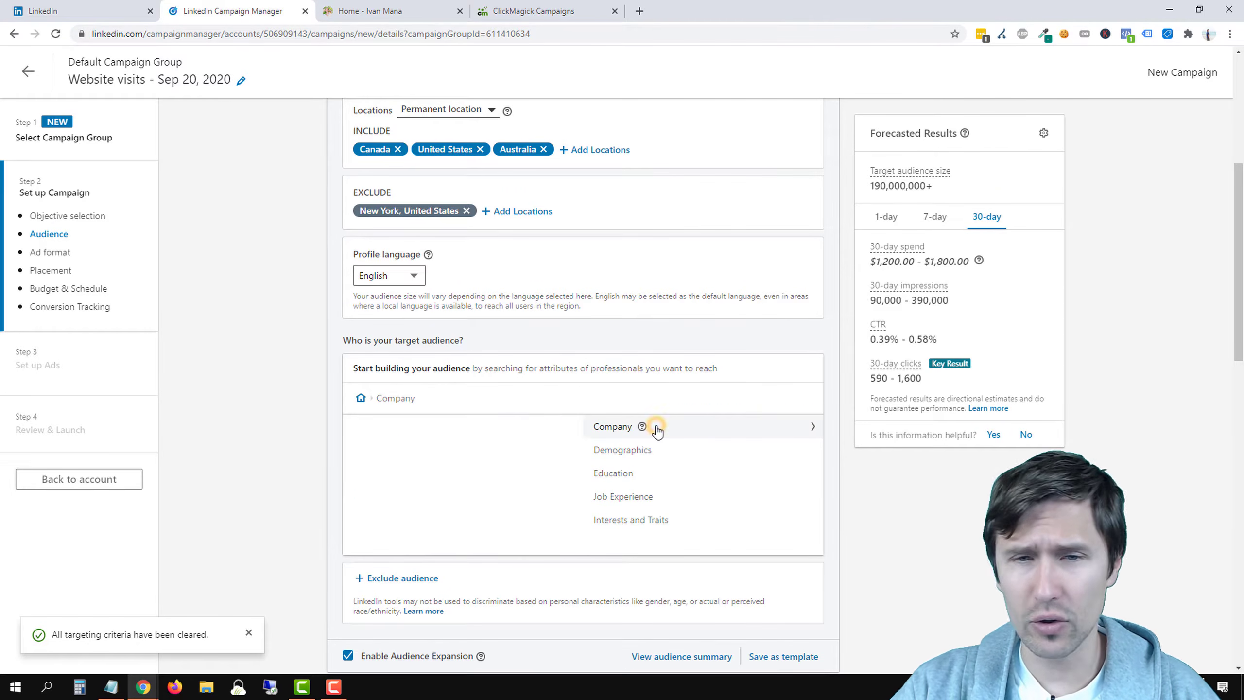
{"action": "scroll", "coordinate": [666, 465], "scroll_direction": "down", "scroll_amount": 1}
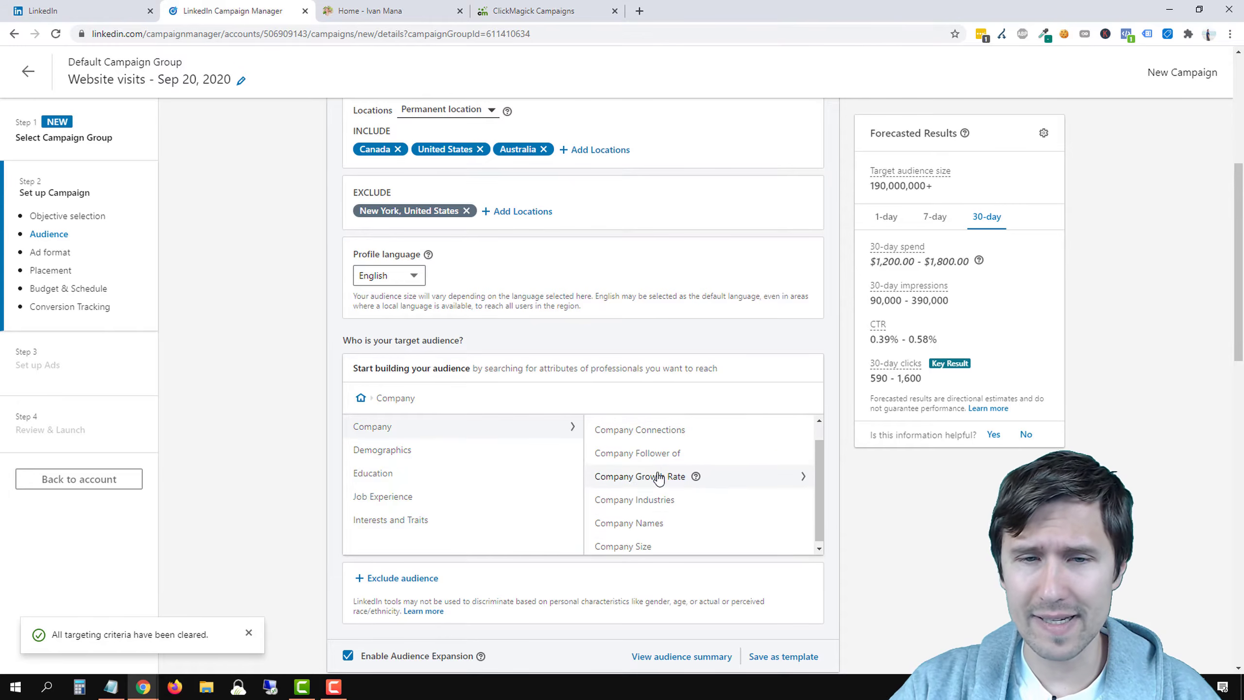
{"action": "scroll", "coordinate": [652, 510], "scroll_direction": "up", "scroll_amount": 1}
{"action": "left_click", "coordinate": [631, 548]}
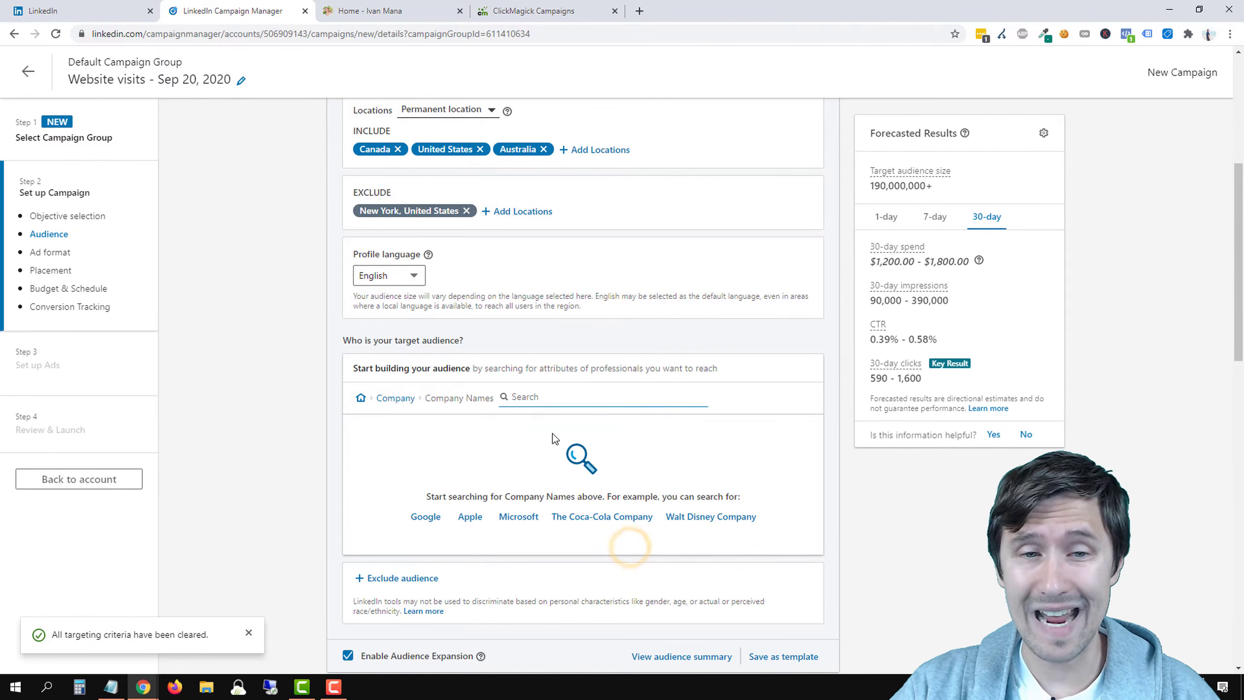
{"action": "type", "text": "google"}
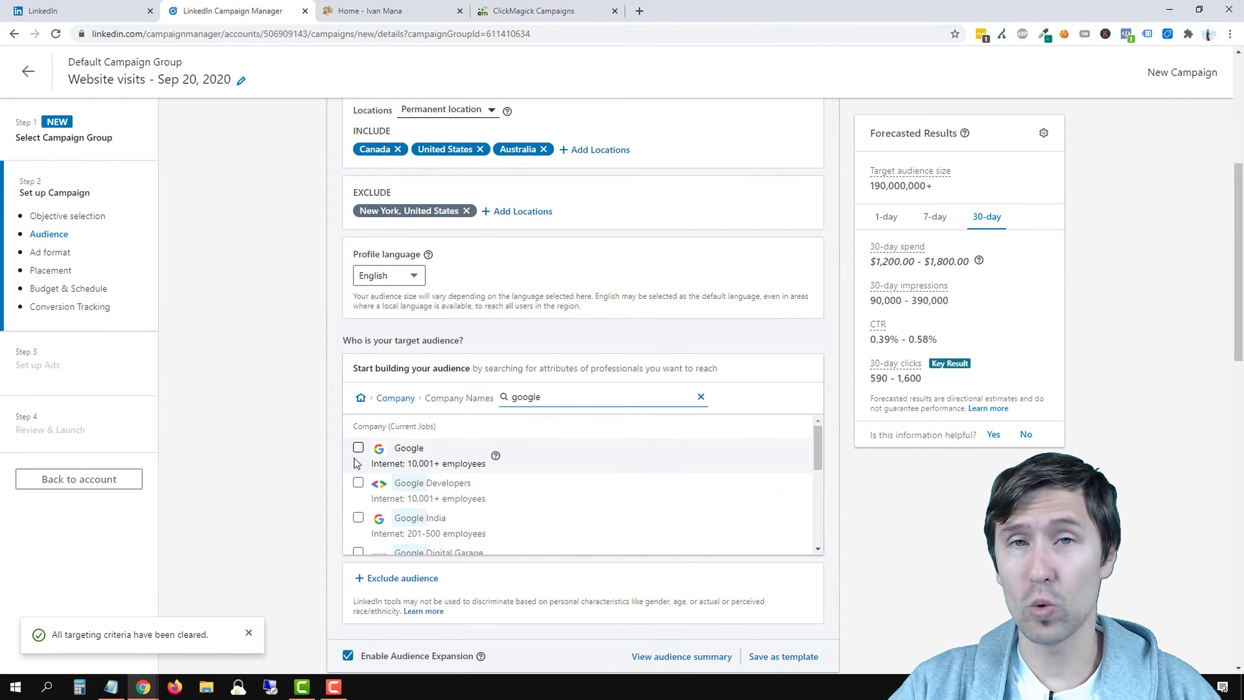
{"action": "left_click", "coordinate": [392, 399]}
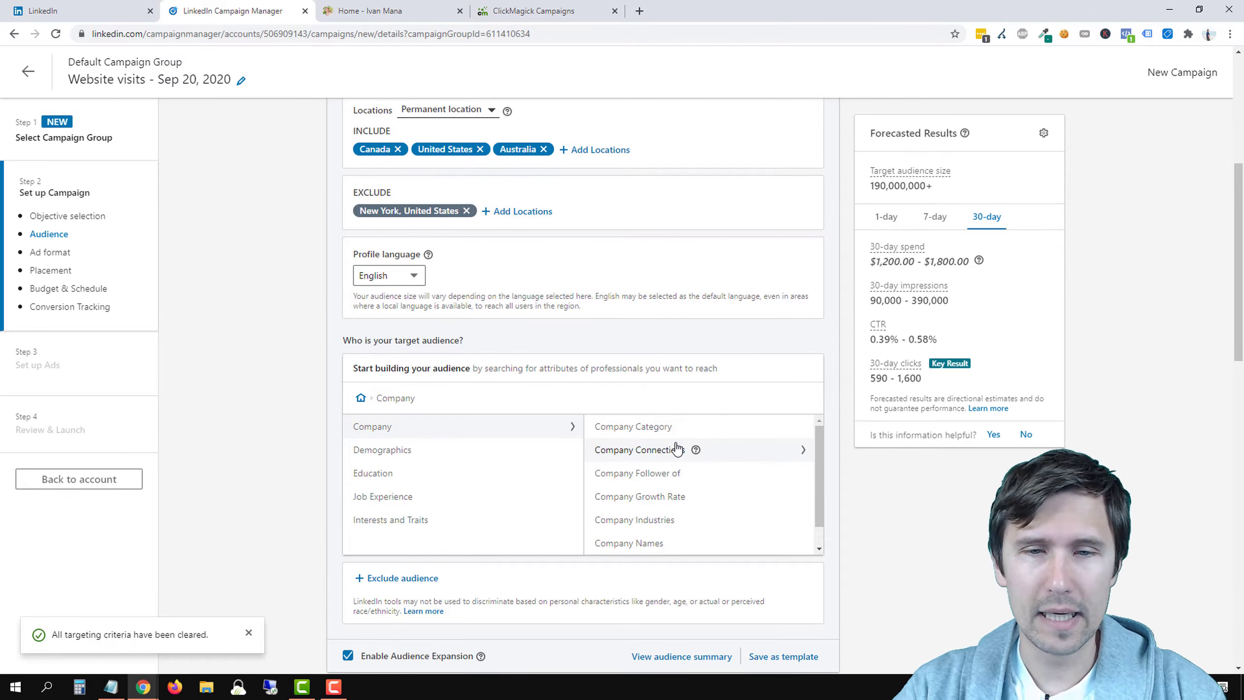
Examine the Company Category options and the other company attributes available for targeting
{"action": "scroll", "coordinate": [676, 495], "scroll_direction": "down", "scroll_amount": 1}
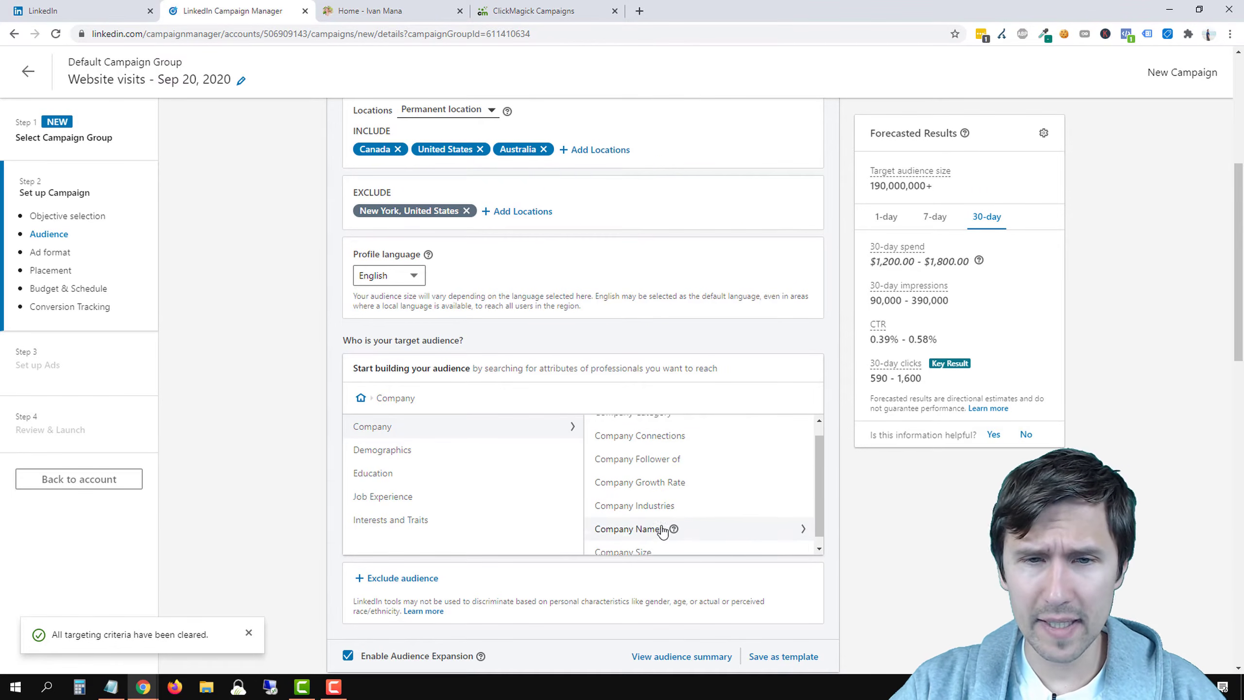
{"action": "scroll", "coordinate": [633, 442], "scroll_direction": "up", "scroll_amount": 1}
{"action": "left_click", "coordinate": [632, 435]}
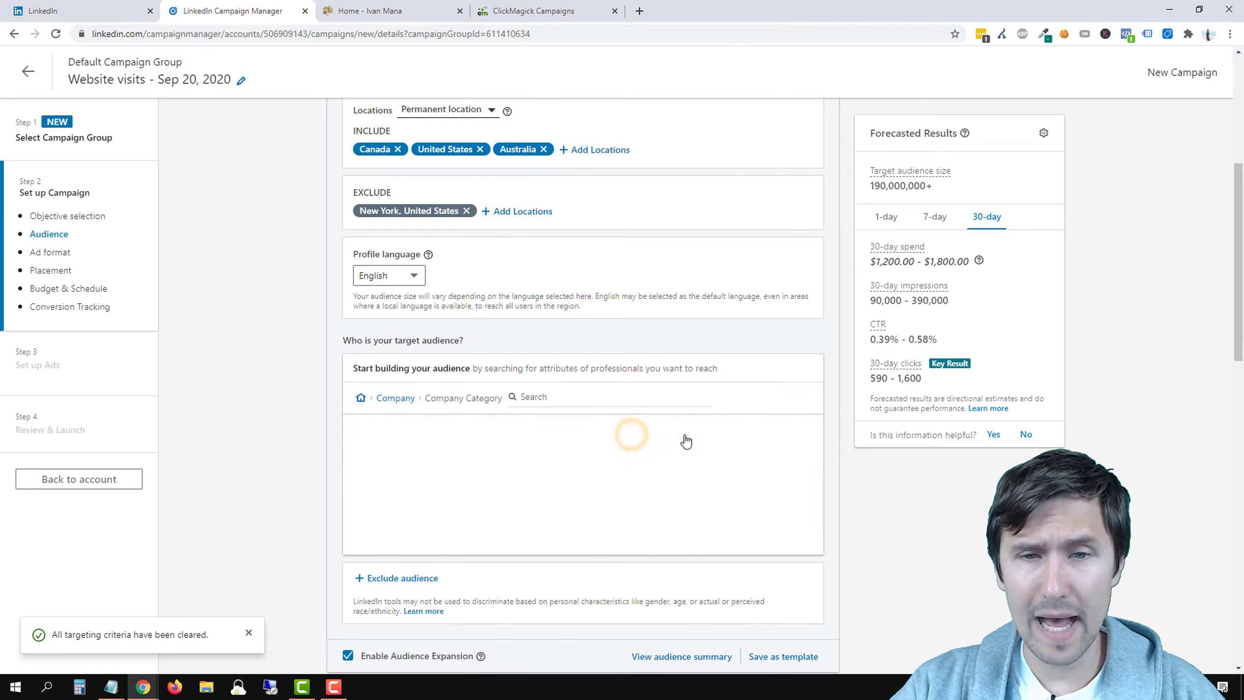
{"action": "scroll", "coordinate": [405, 512], "scroll_direction": "down", "scroll_amount": 10}
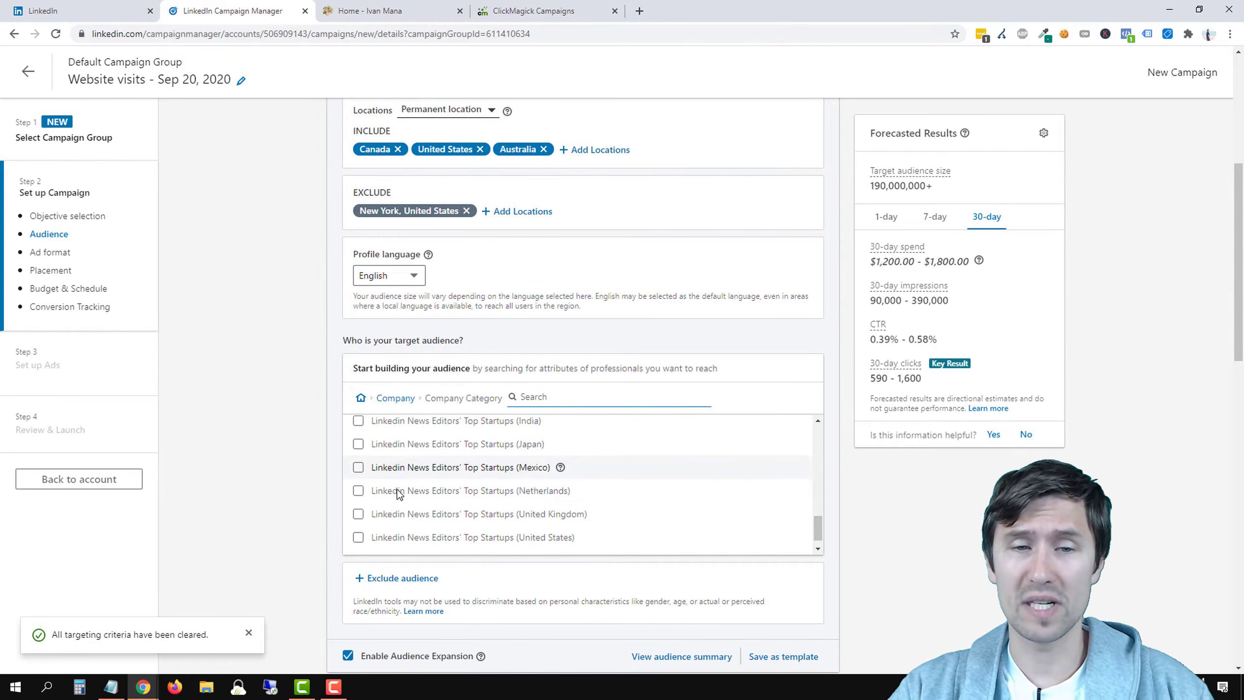
{"action": "scroll", "coordinate": [407, 495], "scroll_direction": "down", "scroll_amount": 1}
{"action": "left_click", "coordinate": [398, 398]}
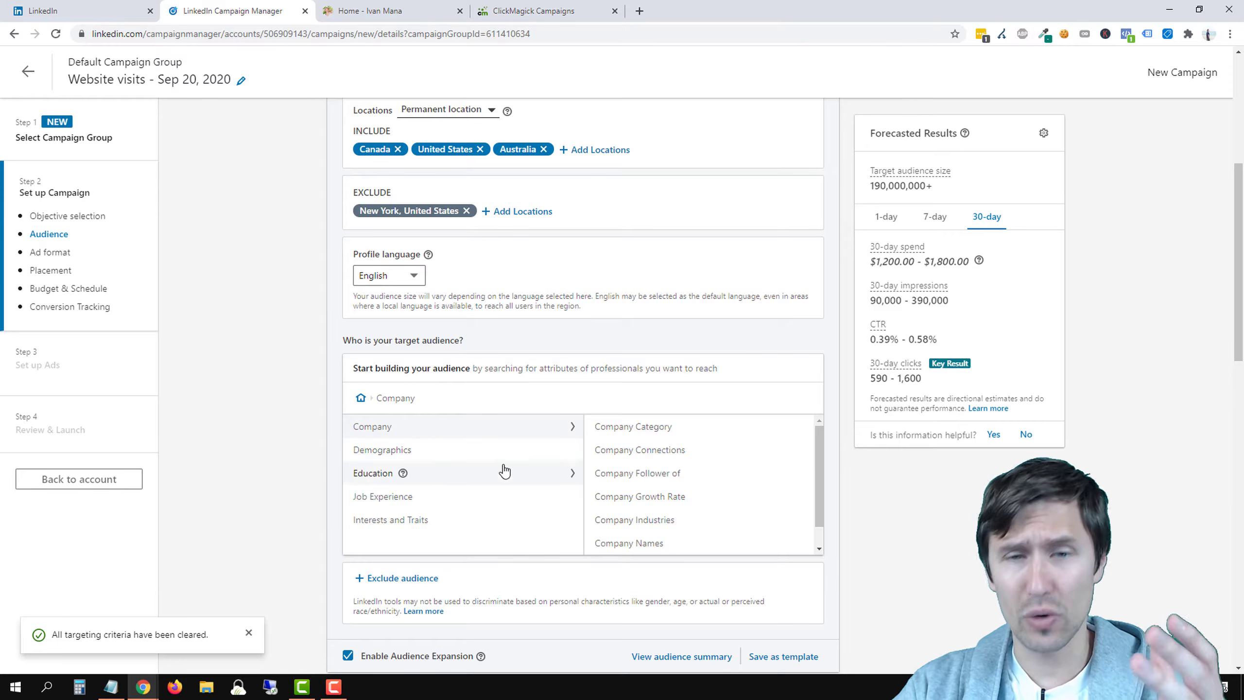
{"action": "scroll", "coordinate": [636, 494], "scroll_direction": "down", "scroll_amount": 1}
{"action": "scroll", "coordinate": [647, 519], "scroll_direction": "up", "scroll_amount": 1}
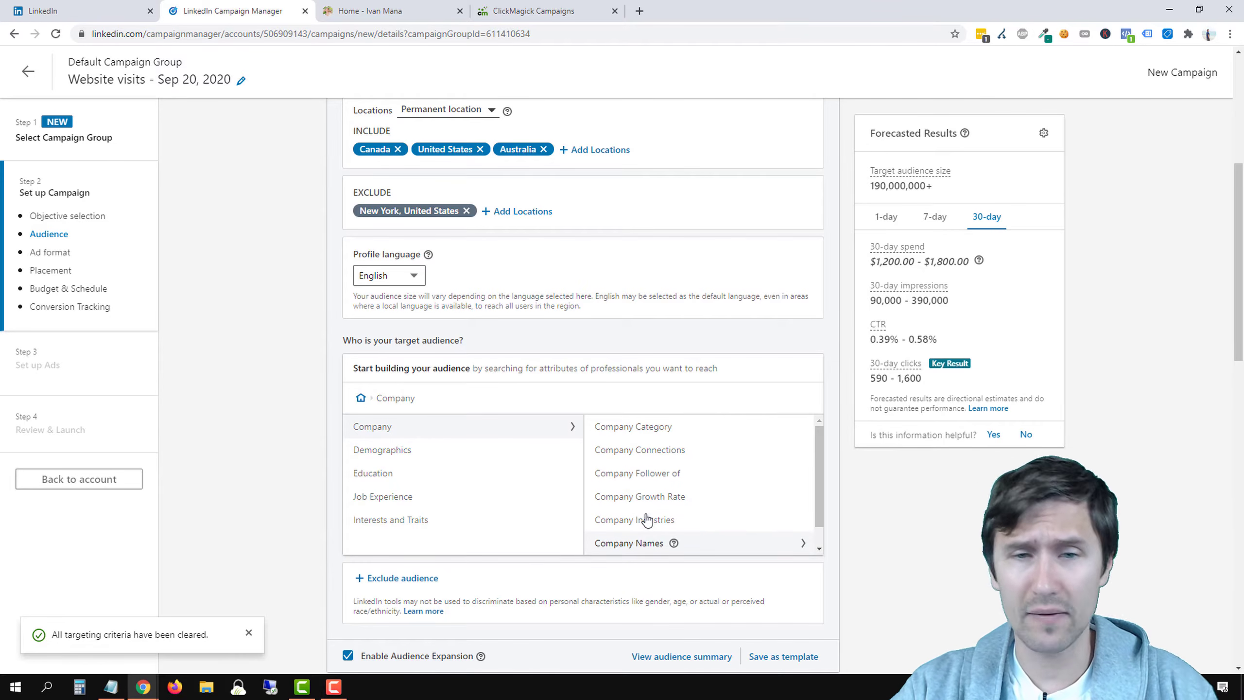
Enable the Member Age demographic by certifying that it will not be used for discrimination in employment, housing, education or credit ads
{"action": "left_click", "coordinate": [441, 456]}
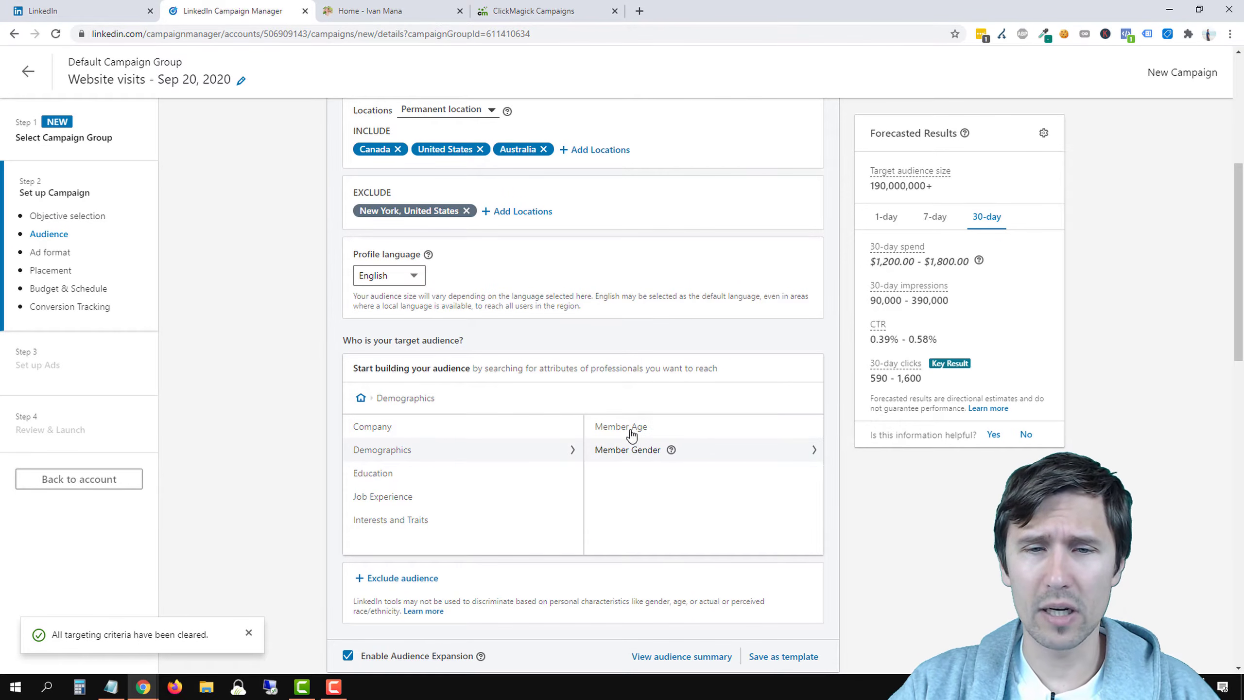
{"action": "left_click", "coordinate": [616, 428]}
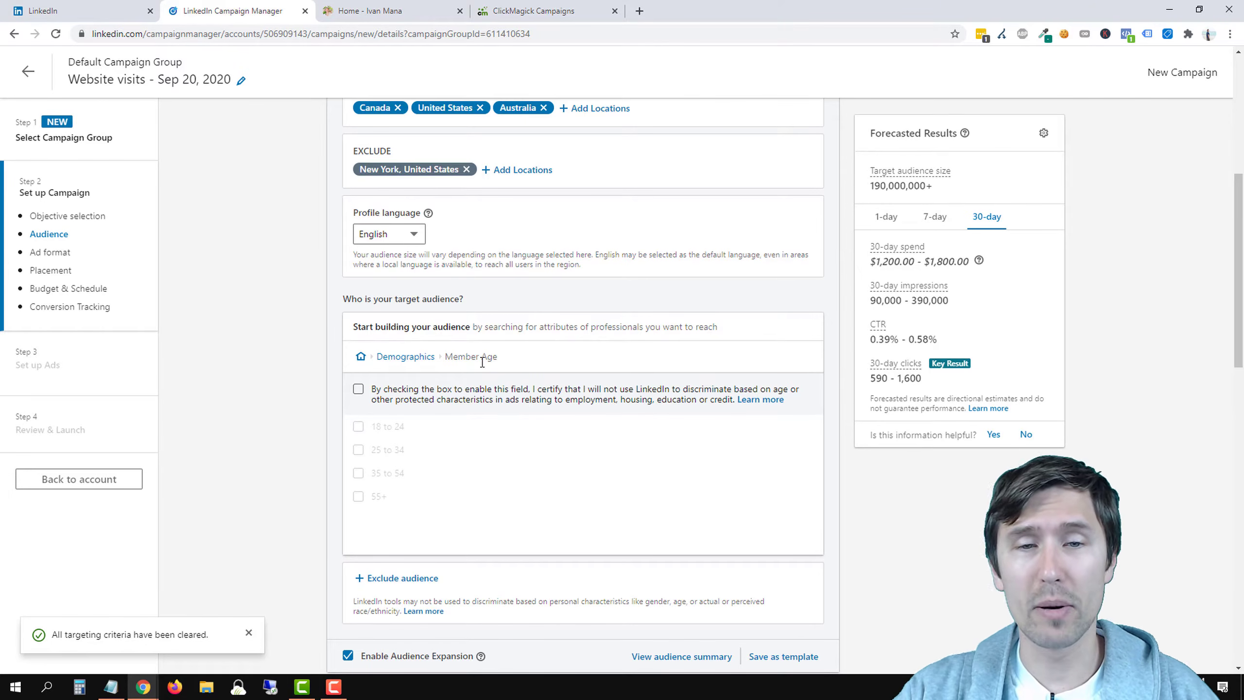
{"action": "left_click_drag", "start_coordinate": [567, 401], "coordinate": [729, 407]}
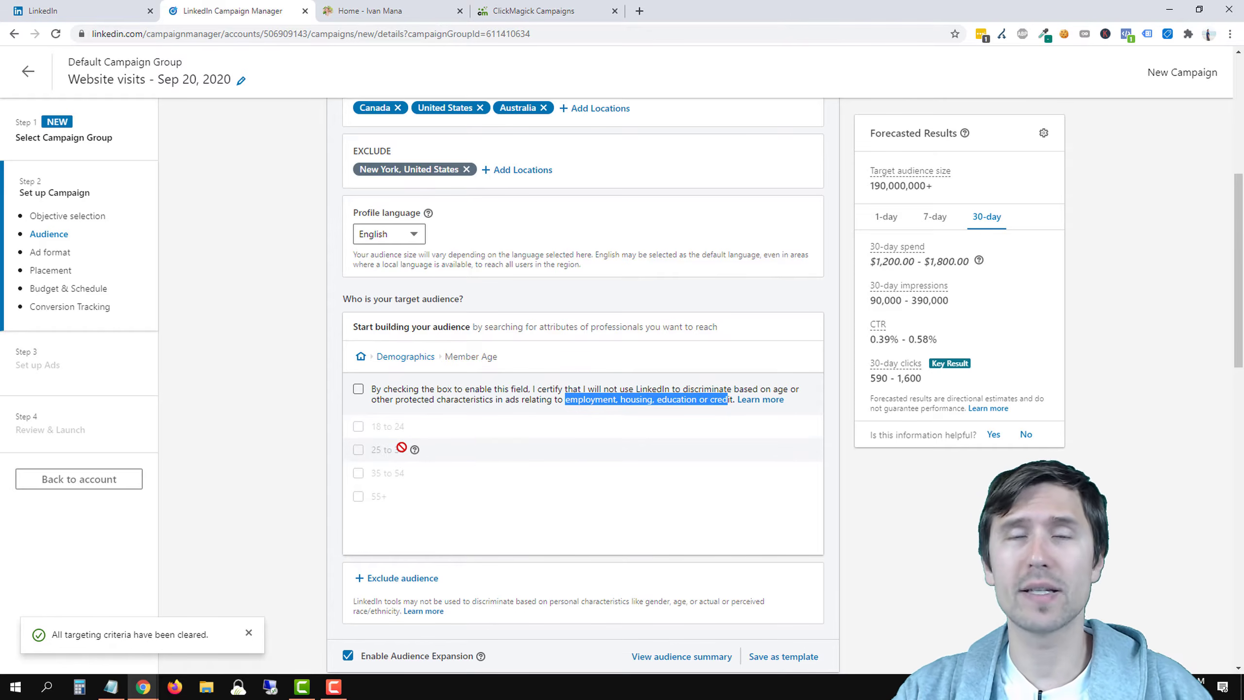
{"action": "left_click", "coordinate": [358, 389]}
{"action": "left_click_drag", "start_coordinate": [563, 407], "coordinate": [739, 414]}
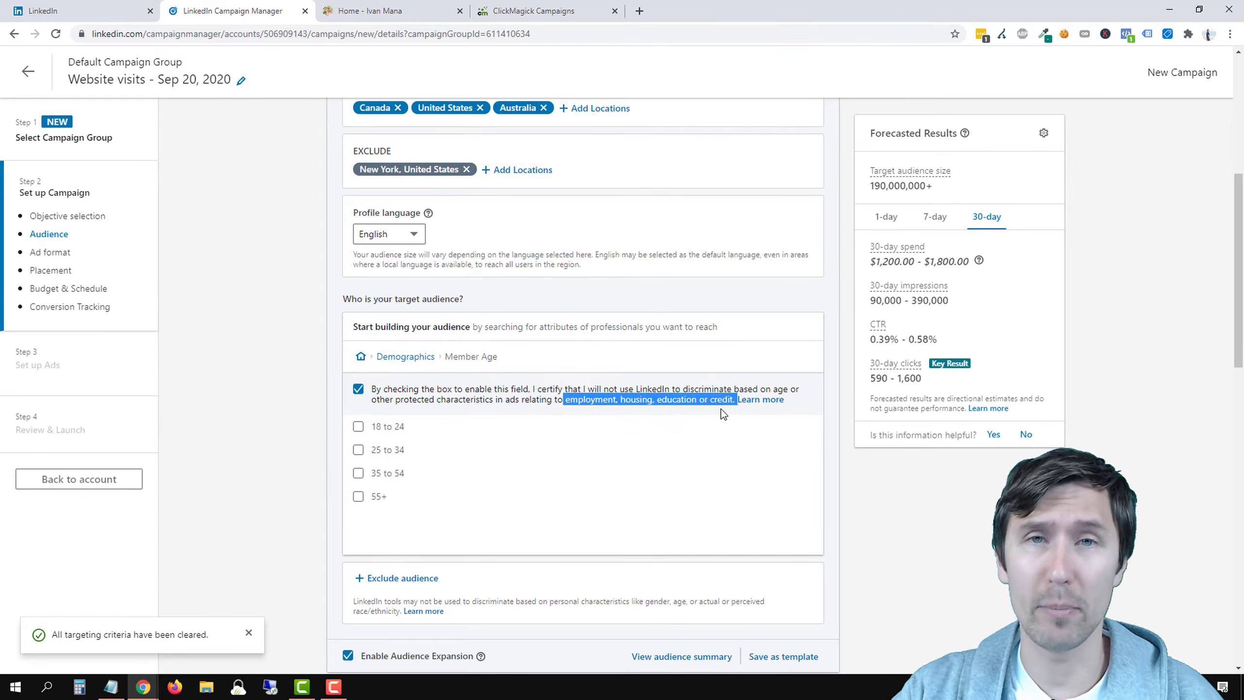
Check the Member Gender options among the demographic attributes
{"action": "left_click", "coordinate": [407, 357]}
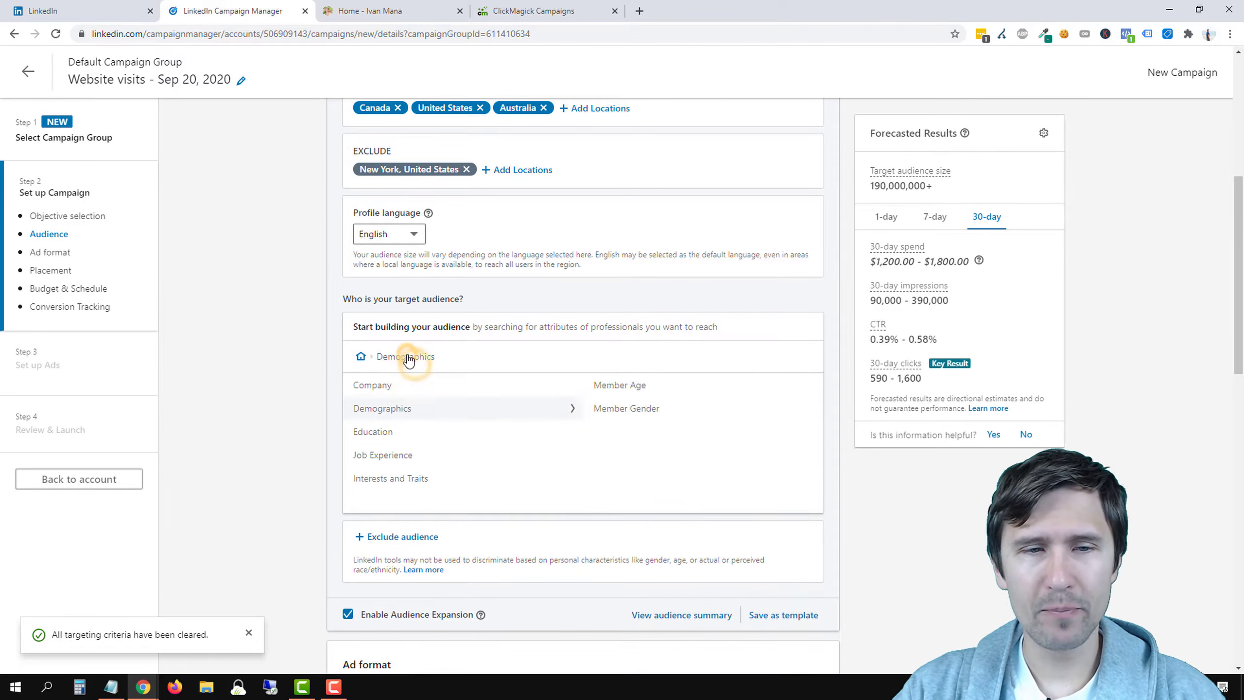
{"action": "left_click", "coordinate": [622, 417]}
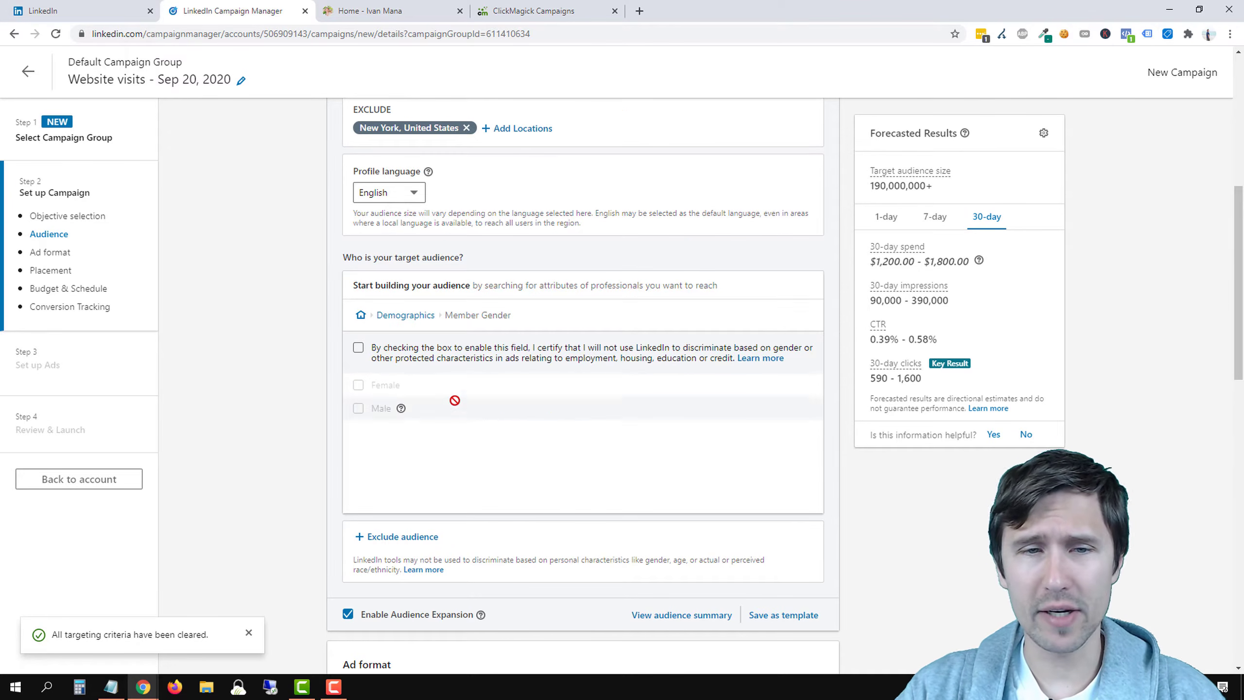
{"action": "left_click", "coordinate": [398, 318]}
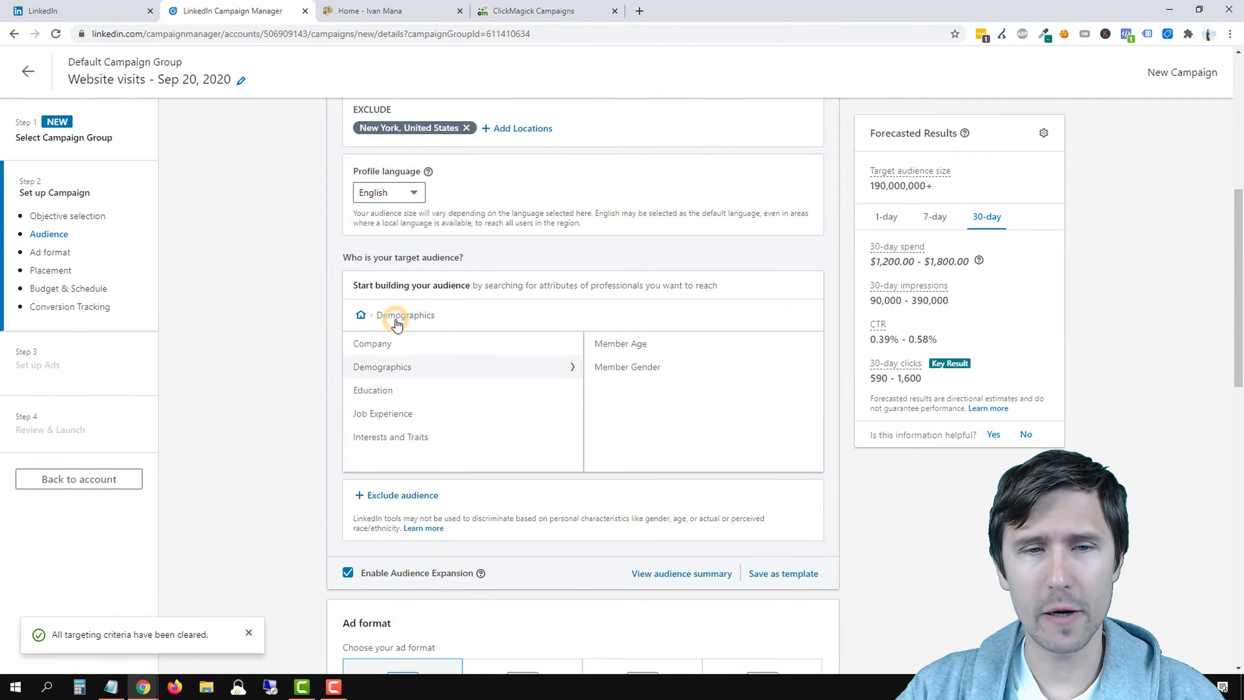
Include members with a Bachelor's degree in the target audience and check the forecasted audience size
{"action": "left_click", "coordinate": [429, 392]}
{"action": "left_click", "coordinate": [708, 345]}
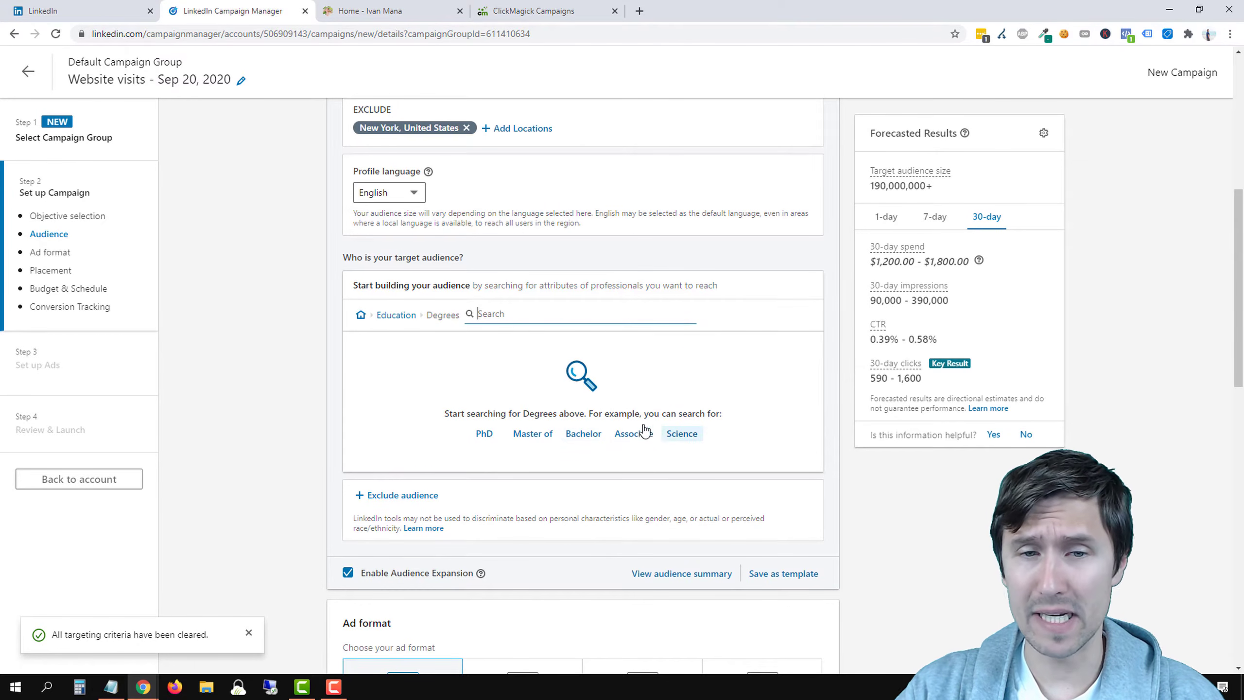
{"action": "left_click", "coordinate": [576, 436]}
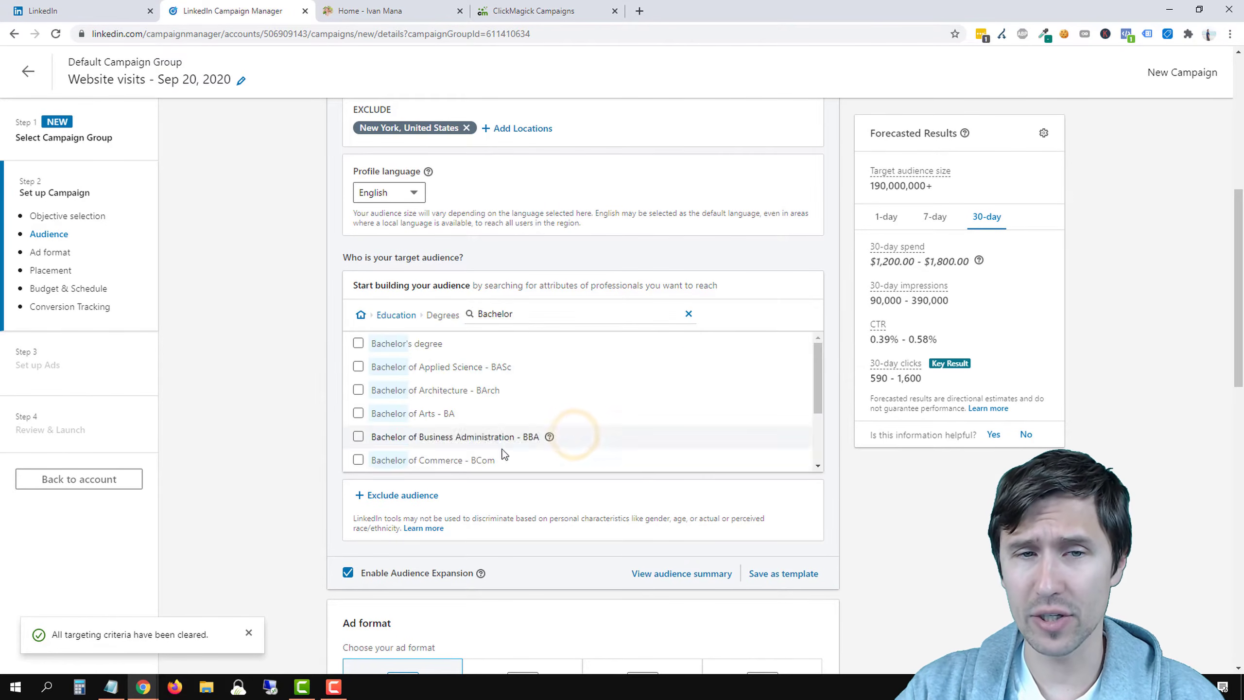
{"action": "left_click", "coordinate": [358, 344]}
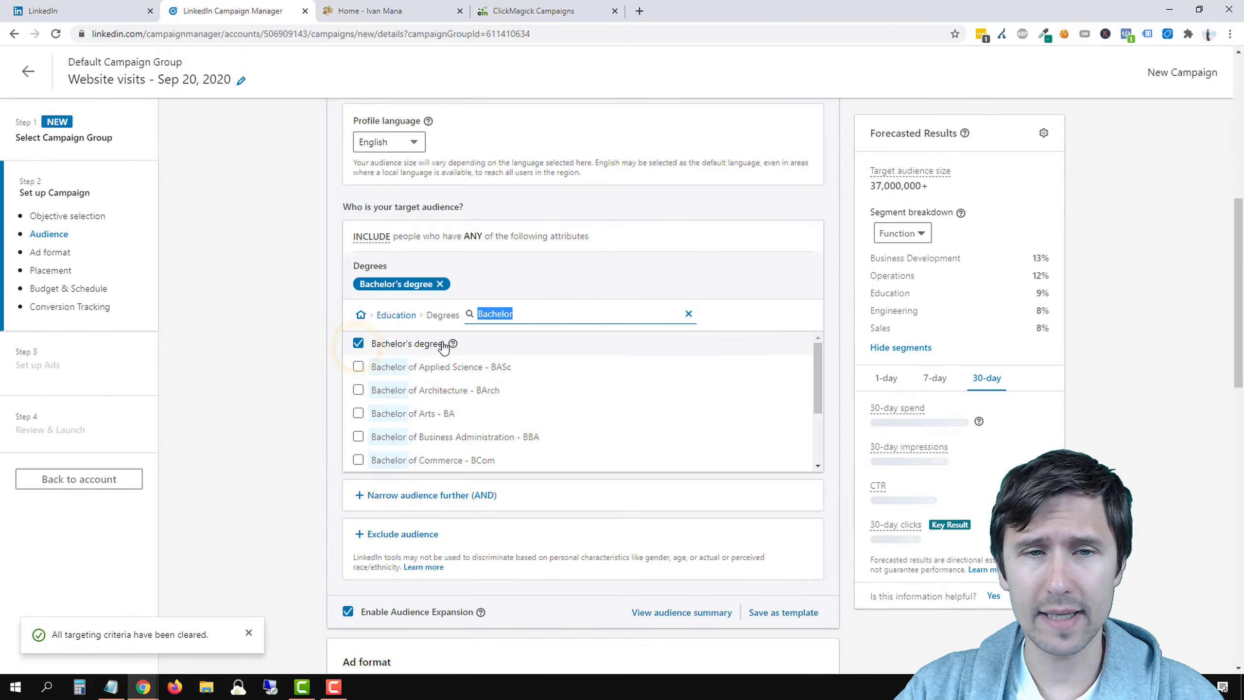
{"action": "scroll", "coordinate": [403, 304], "scroll_direction": "up", "scroll_amount": 5}
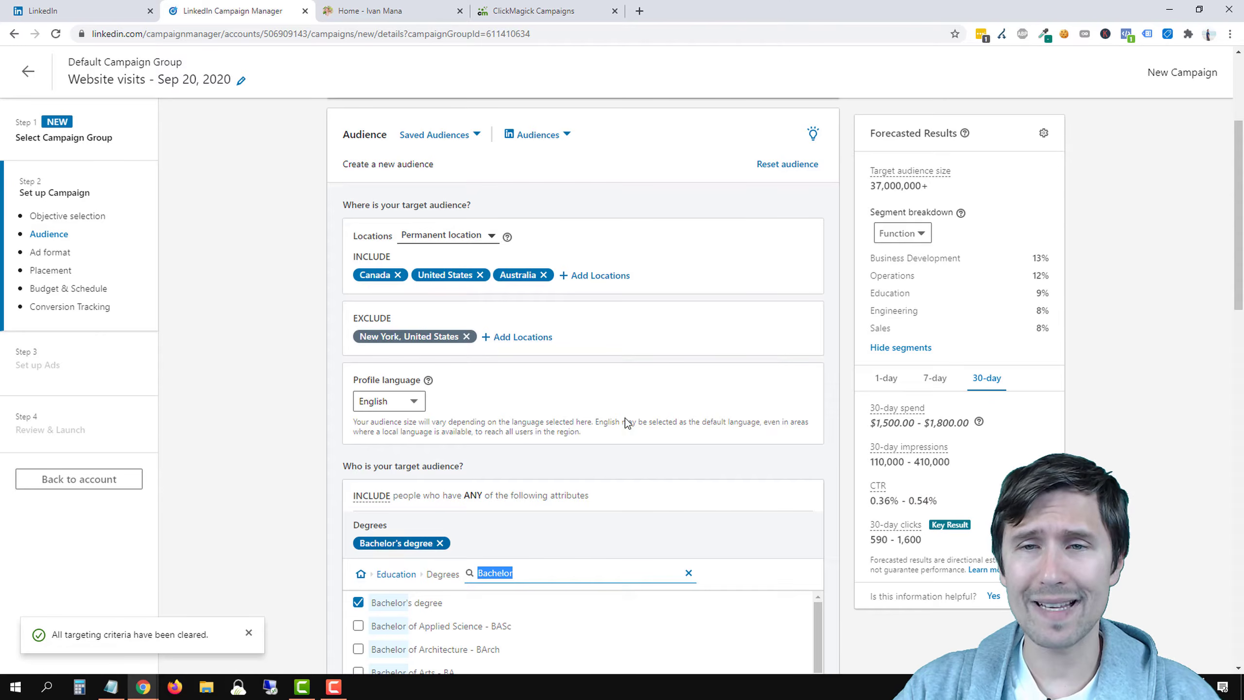
{"action": "left_click_drag", "start_coordinate": [872, 186], "coordinate": [928, 186]}
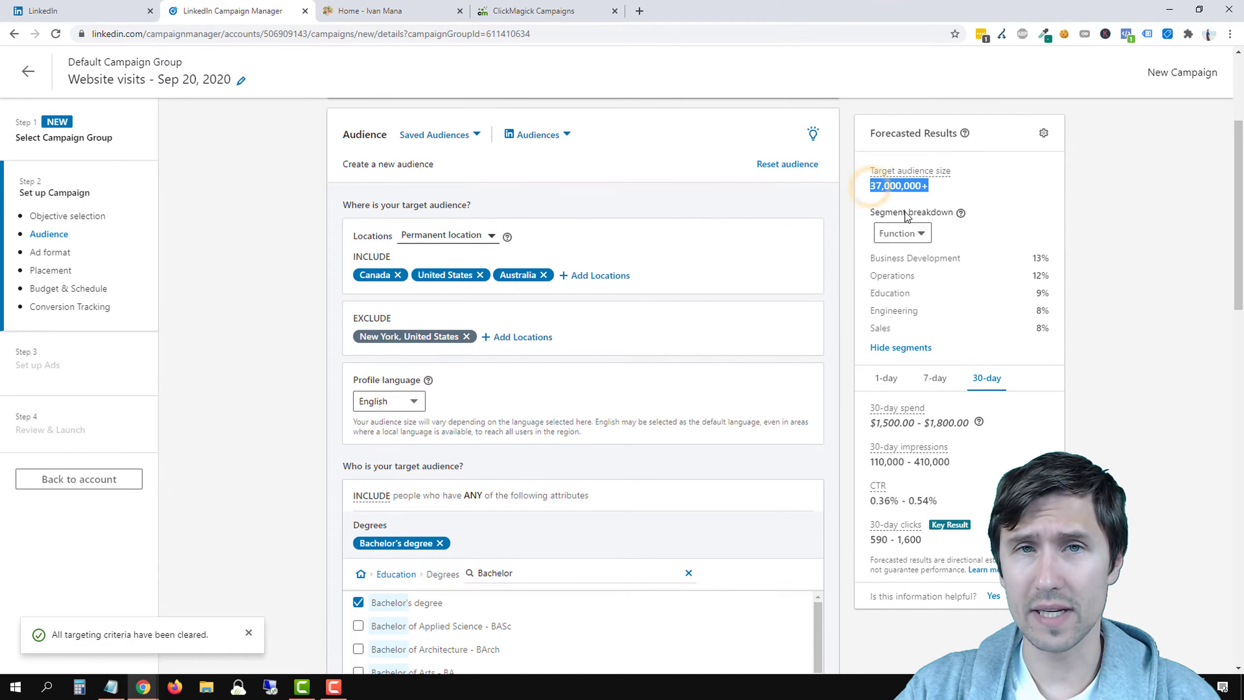
Add Harvard University as a member school to the included education attributes
{"action": "scroll", "coordinate": [554, 447], "scroll_direction": "down", "scroll_amount": 4}
{"action": "left_click", "coordinate": [396, 379]}
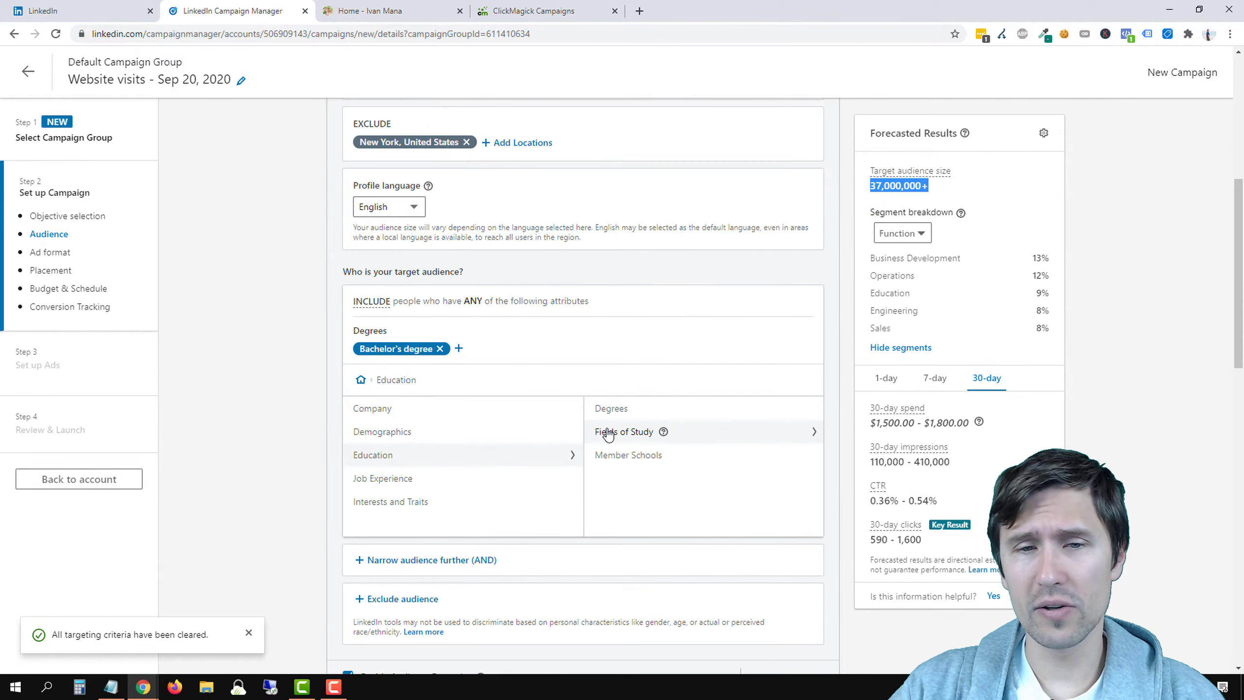
{"action": "left_click", "coordinate": [632, 453]}
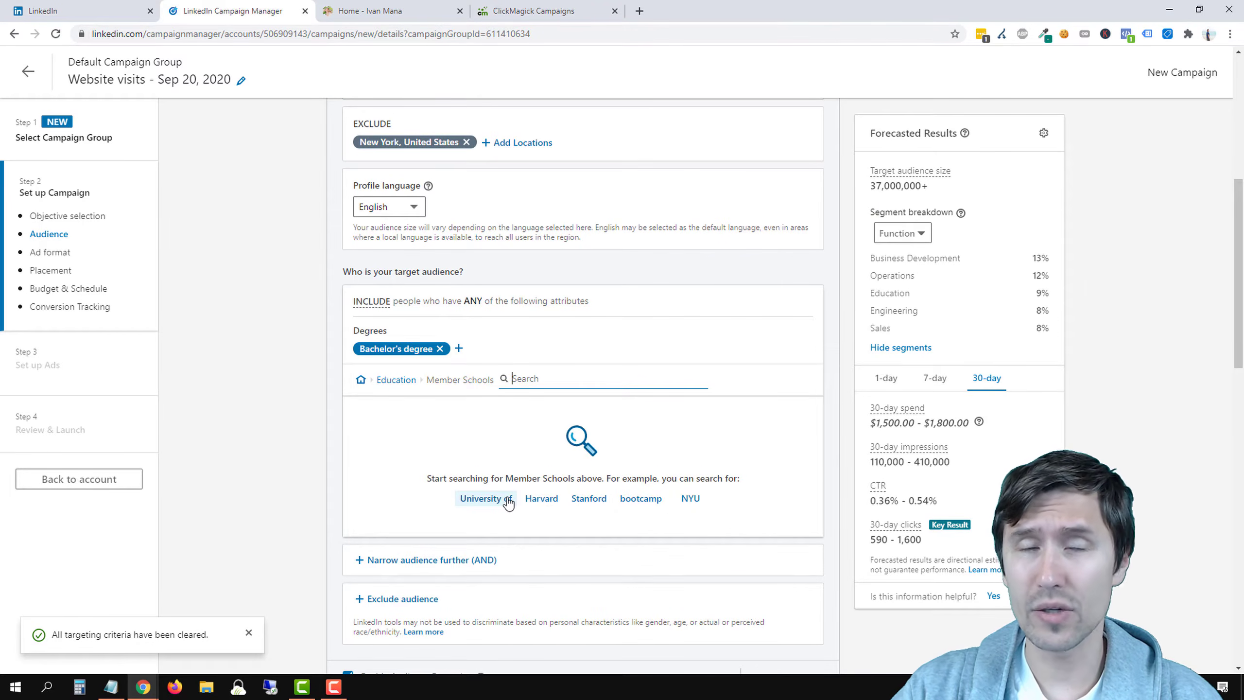
{"action": "left_click", "coordinate": [540, 499]}
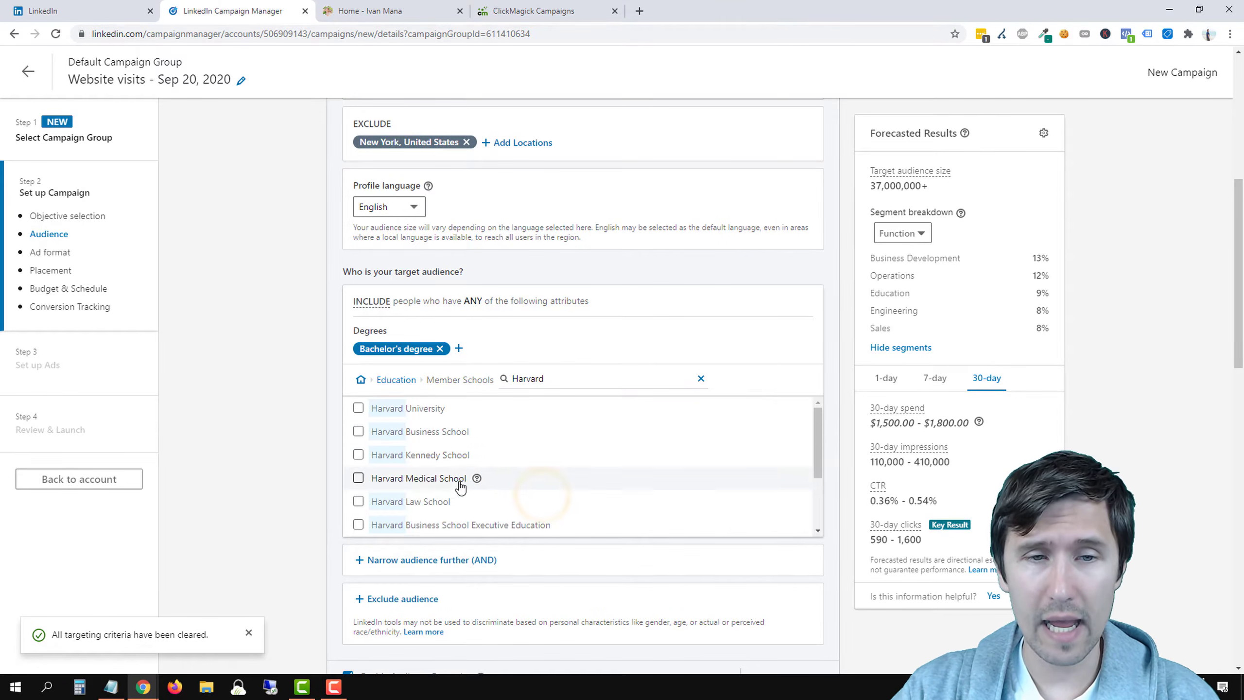
{"action": "left_click", "coordinate": [358, 408]}
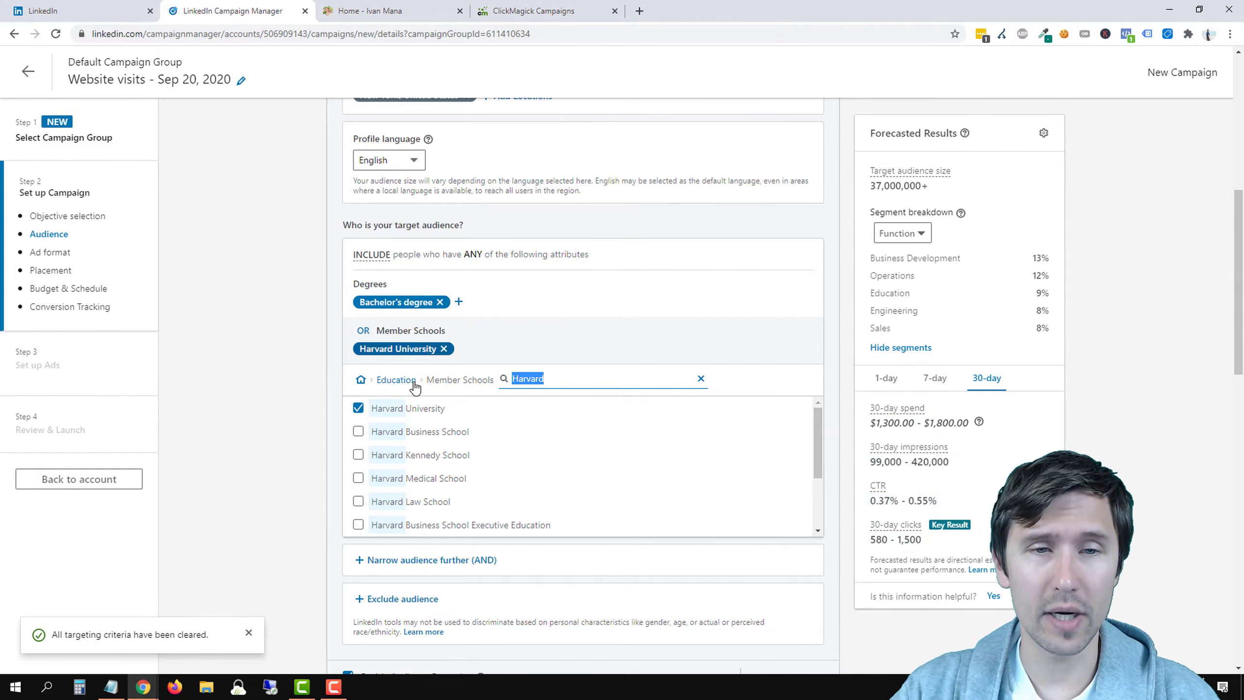
Check the Job Titles attribute under Job Experience and include the Administrative job function in the target audience
{"action": "left_click", "coordinate": [391, 381]}
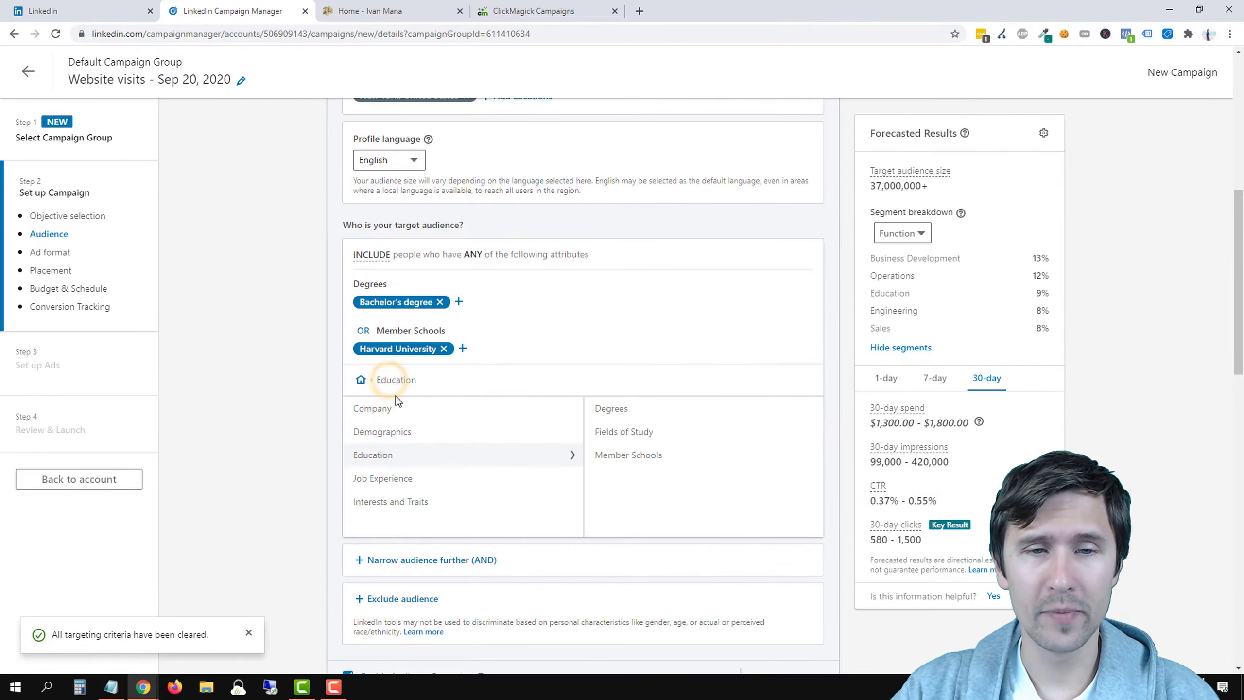
{"action": "left_click", "coordinate": [485, 477]}
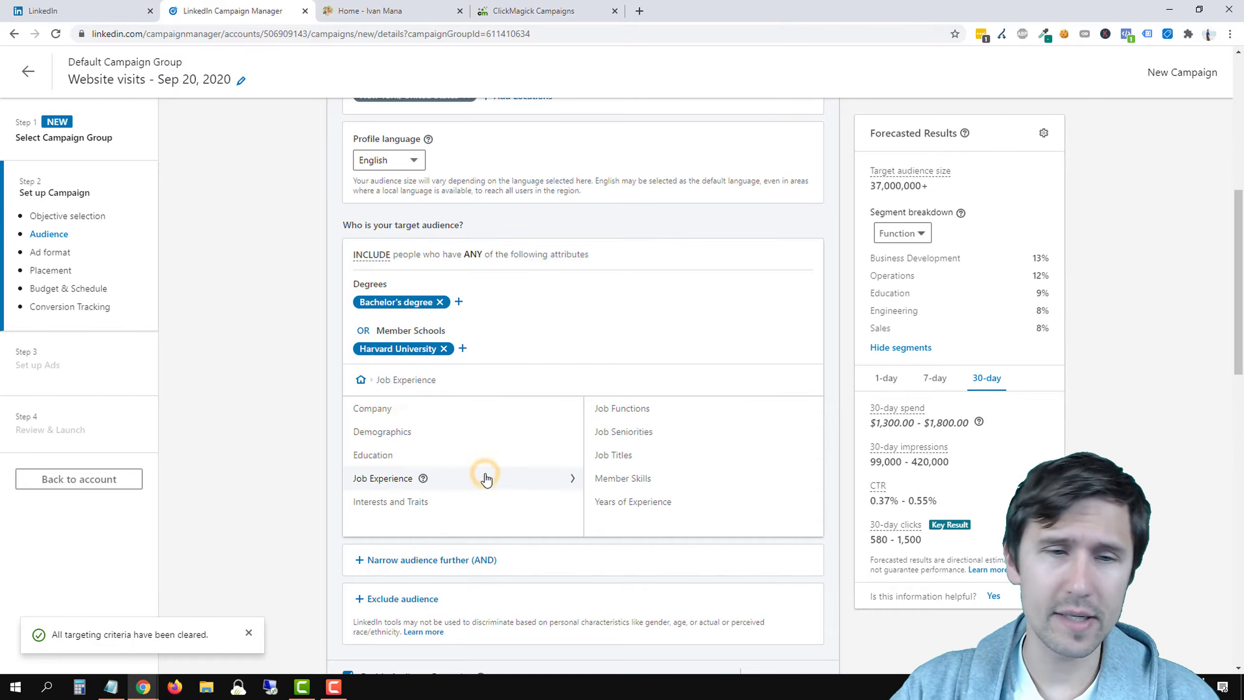
{"action": "left_click", "coordinate": [701, 450]}
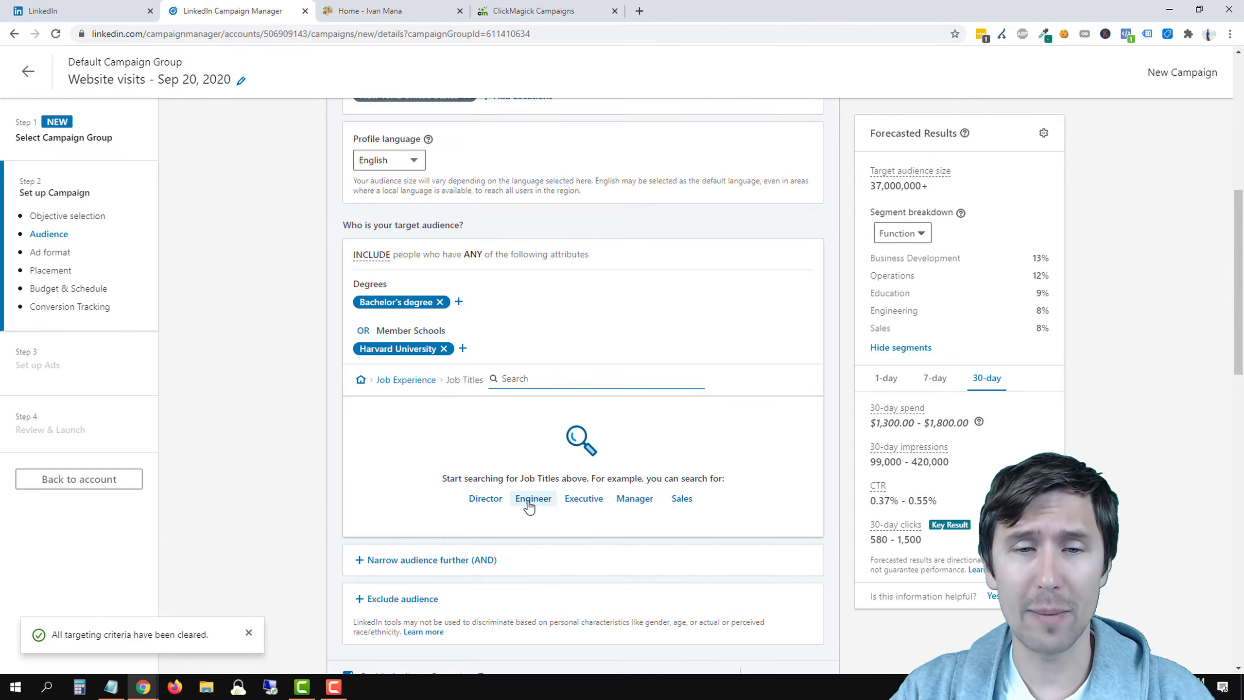
{"action": "left_click", "coordinate": [414, 380]}
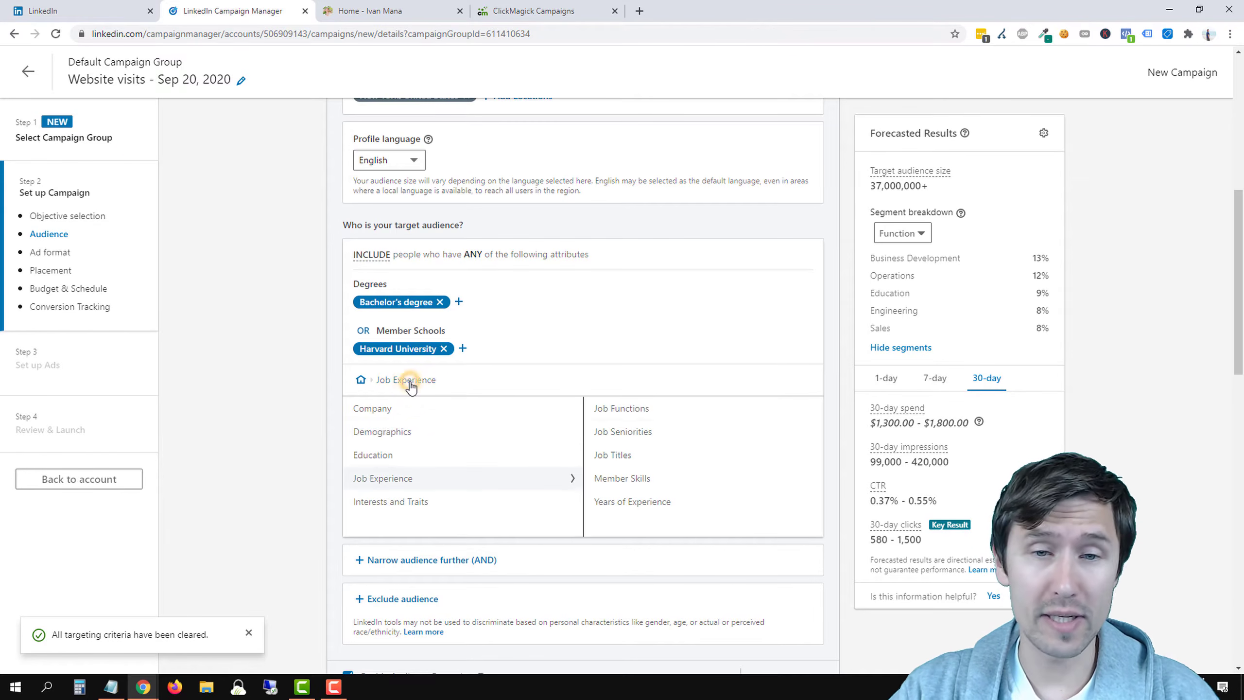
{"action": "left_click", "coordinate": [692, 414]}
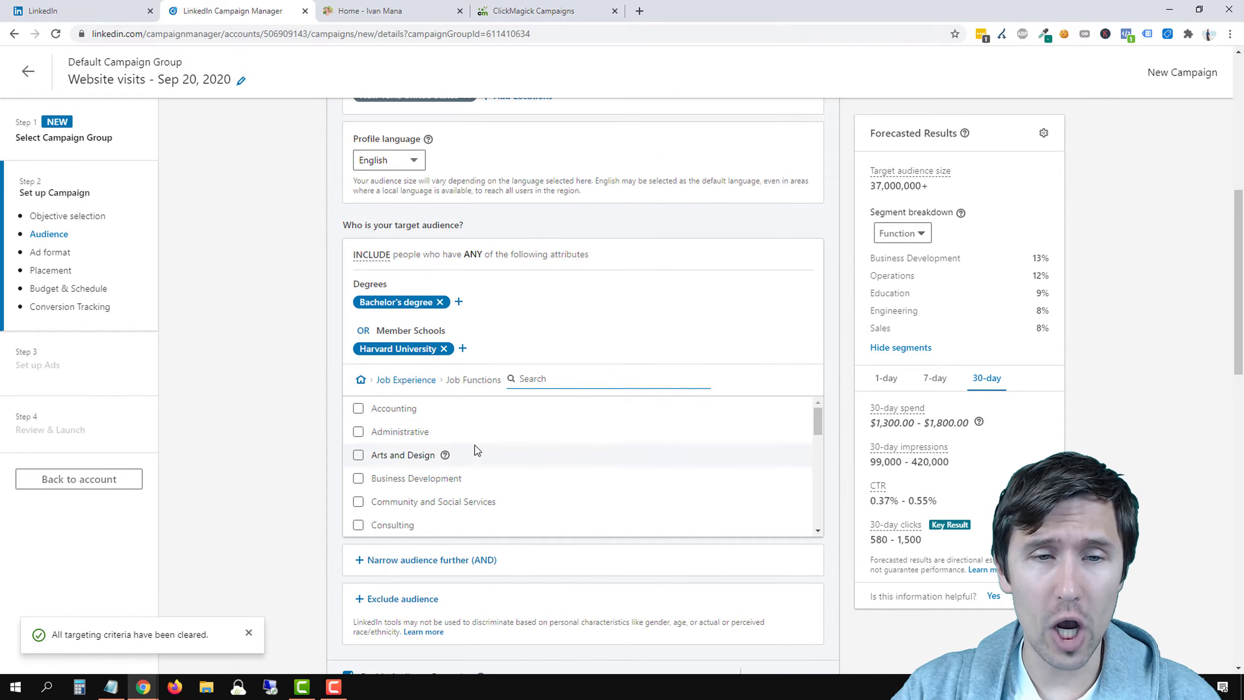
{"action": "left_click", "coordinate": [434, 432]}
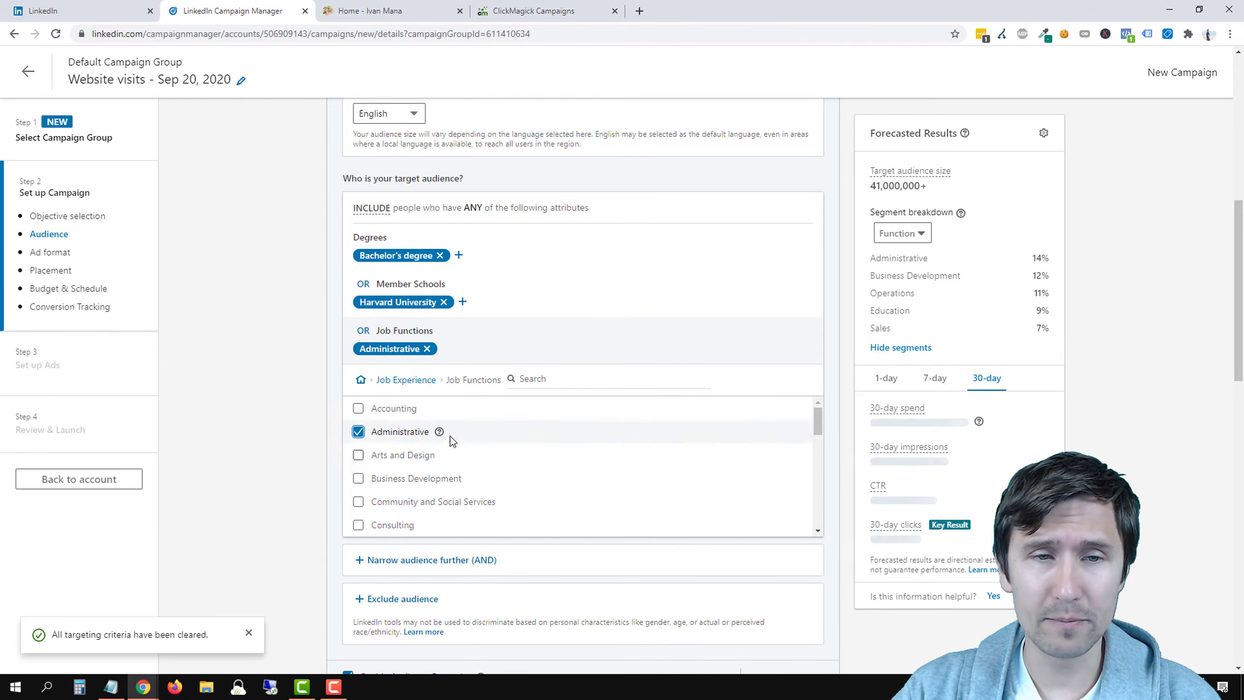
Search the member groups under Interests and Traits for "facebook" and include the Facebook group in the target audience
{"action": "left_click", "coordinate": [410, 378]}
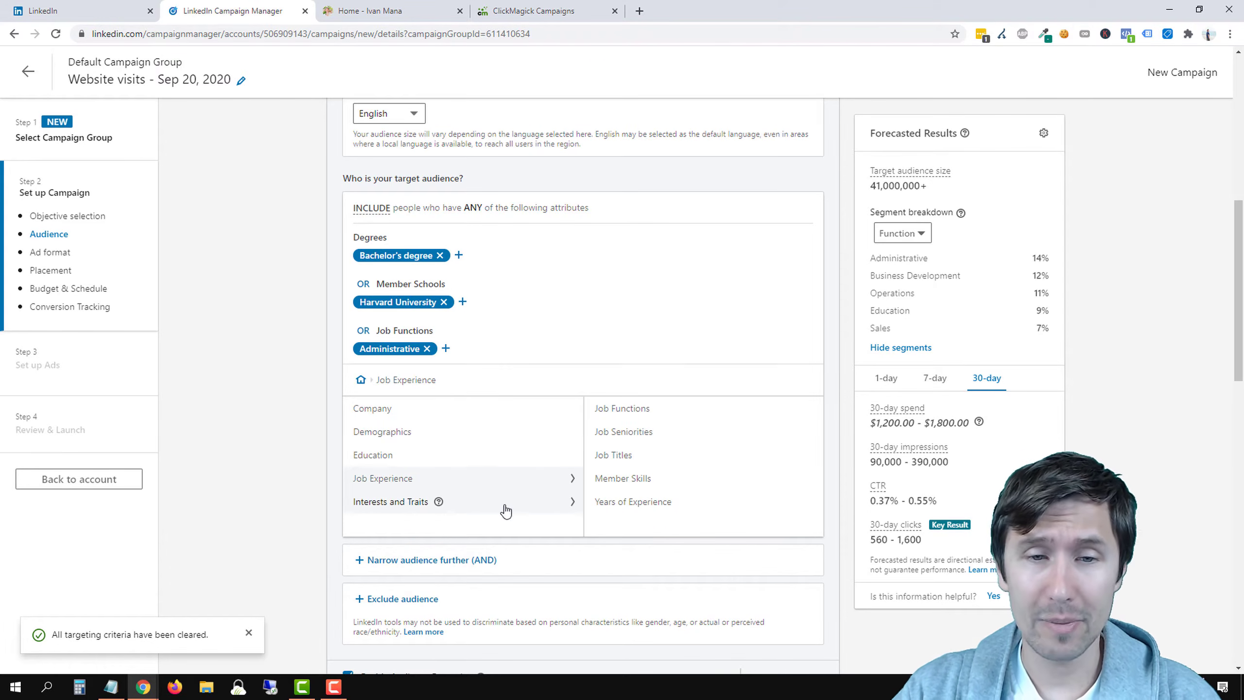
{"action": "left_click", "coordinate": [474, 503]}
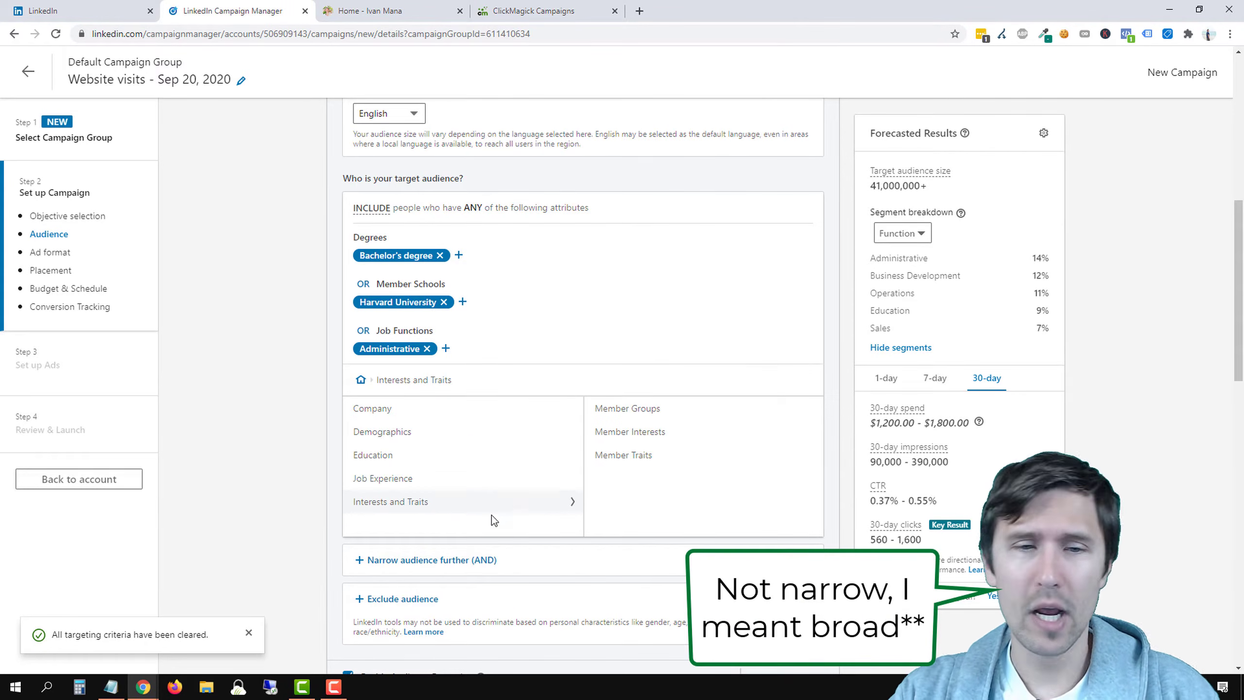
{"action": "left_click", "coordinate": [722, 409]}
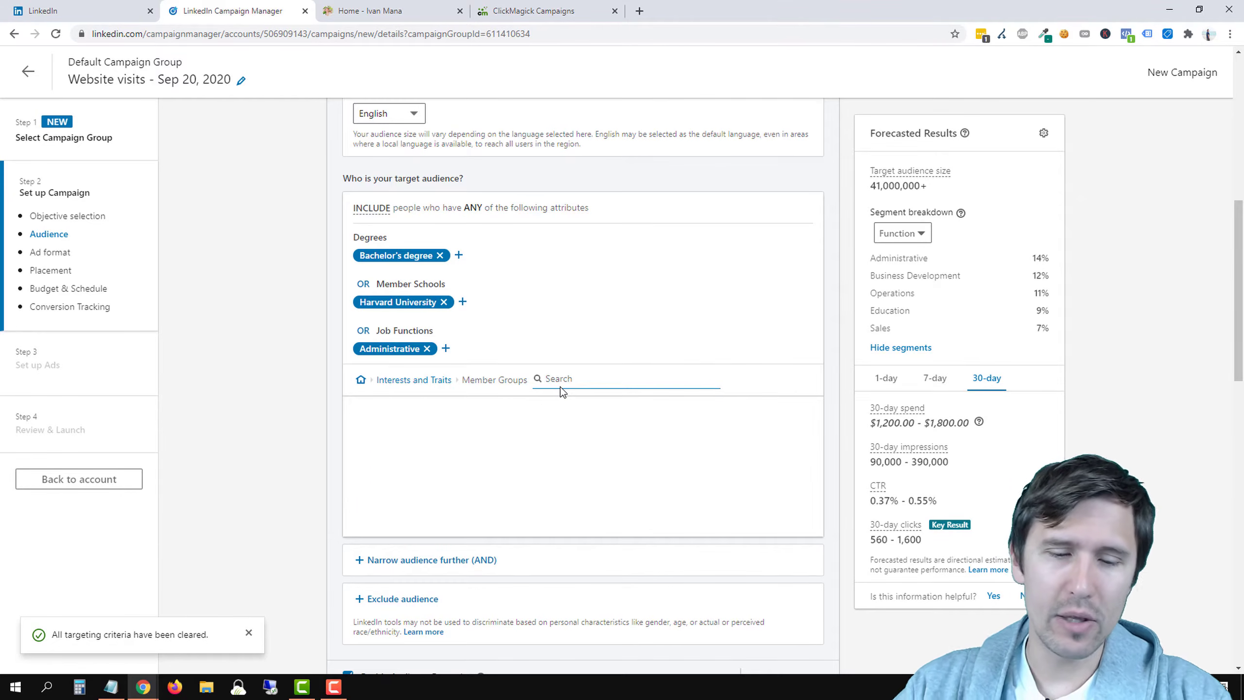
{"action": "type", "text": "facebook"}
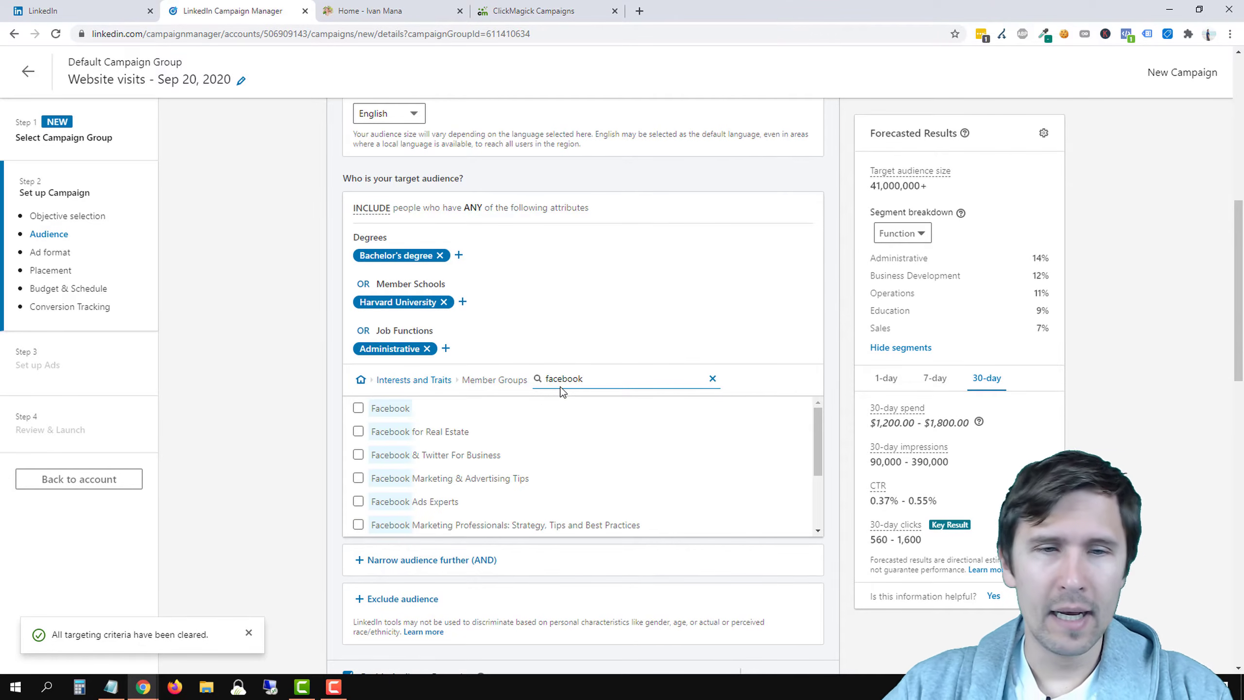
{"action": "left_click", "coordinate": [384, 408]}
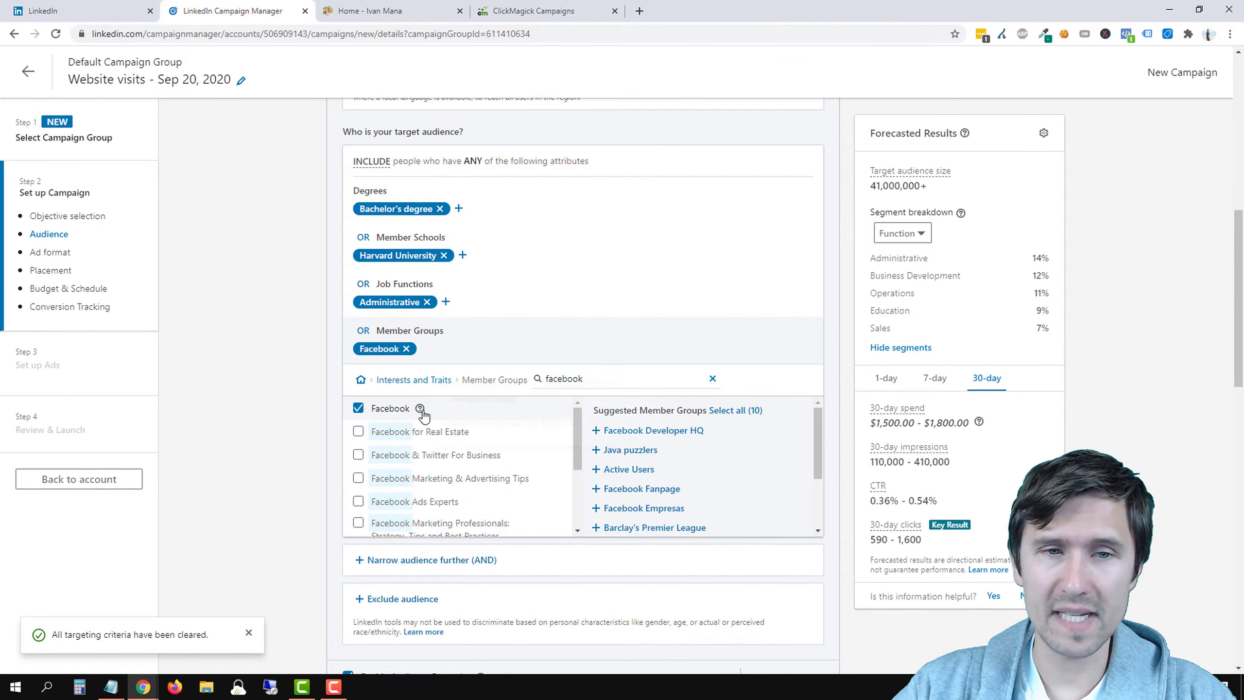
{"action": "mouse_move", "coordinate": [420, 410]}
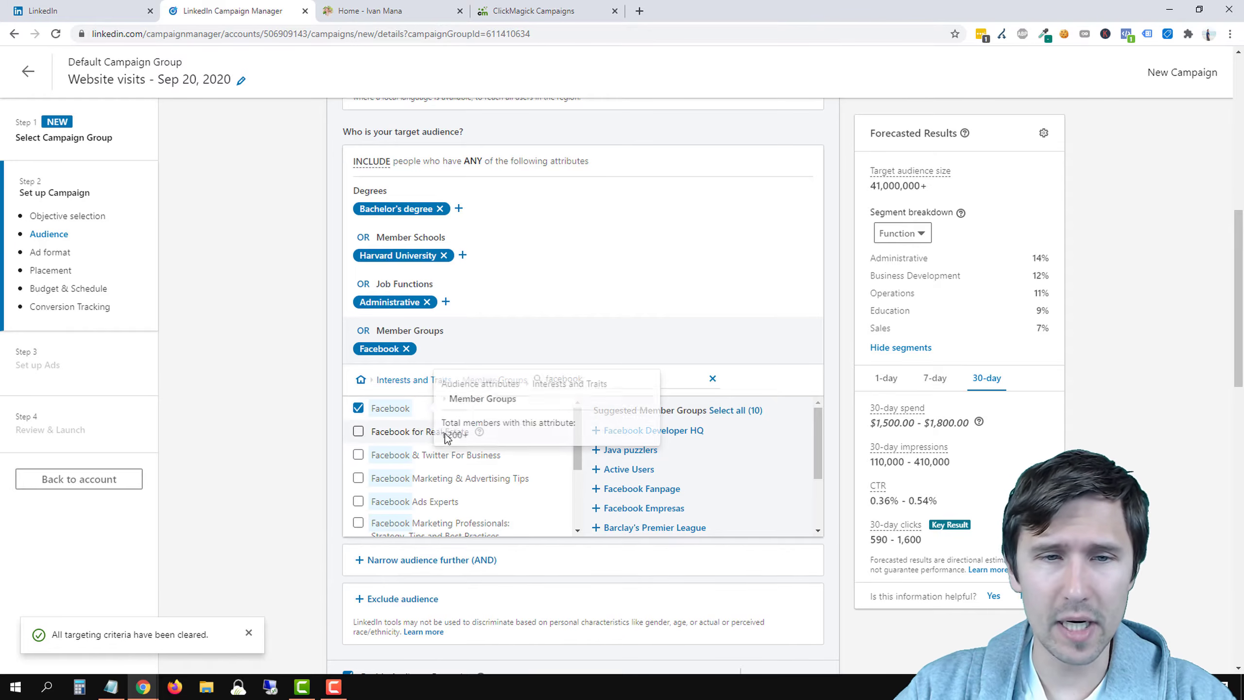
Add the Facebook for Real Estate, Facebook & Twitter For Business and Facebook Ads Experts member groups to the included attributes
{"action": "left_click", "coordinate": [417, 431]}
{"action": "left_click", "coordinate": [447, 455]}
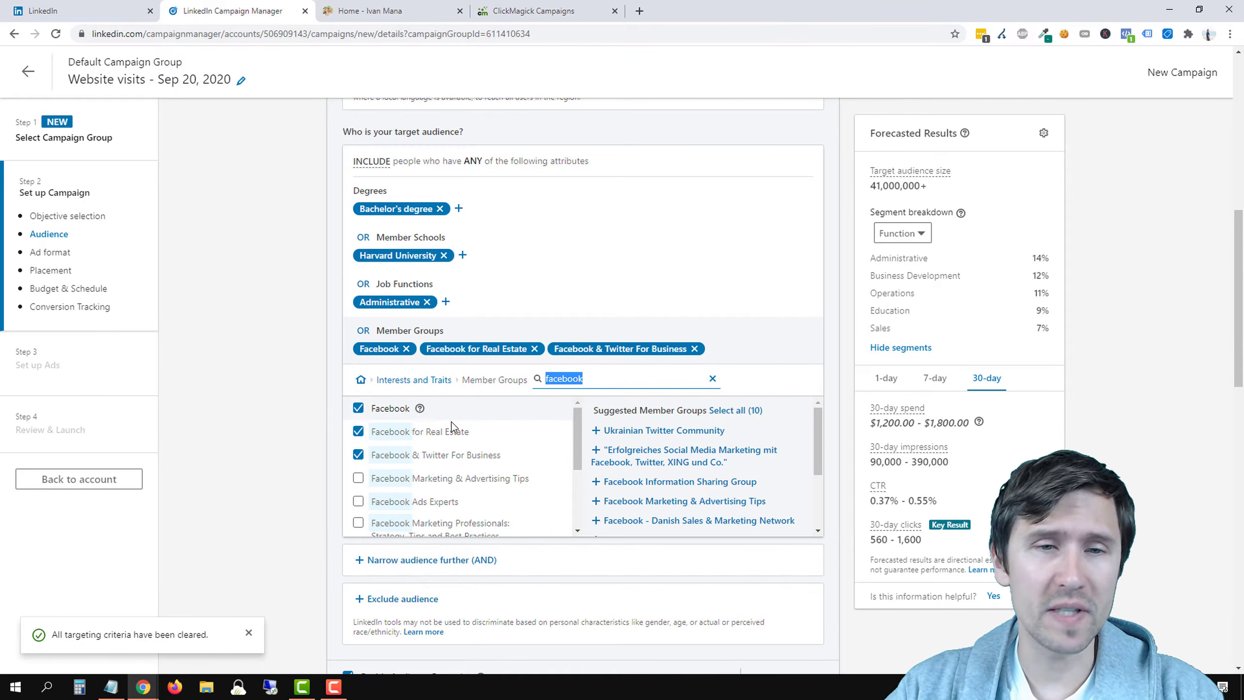
{"action": "scroll", "coordinate": [458, 456], "scroll_direction": "down", "scroll_amount": 1}
{"action": "left_click", "coordinate": [434, 437]}
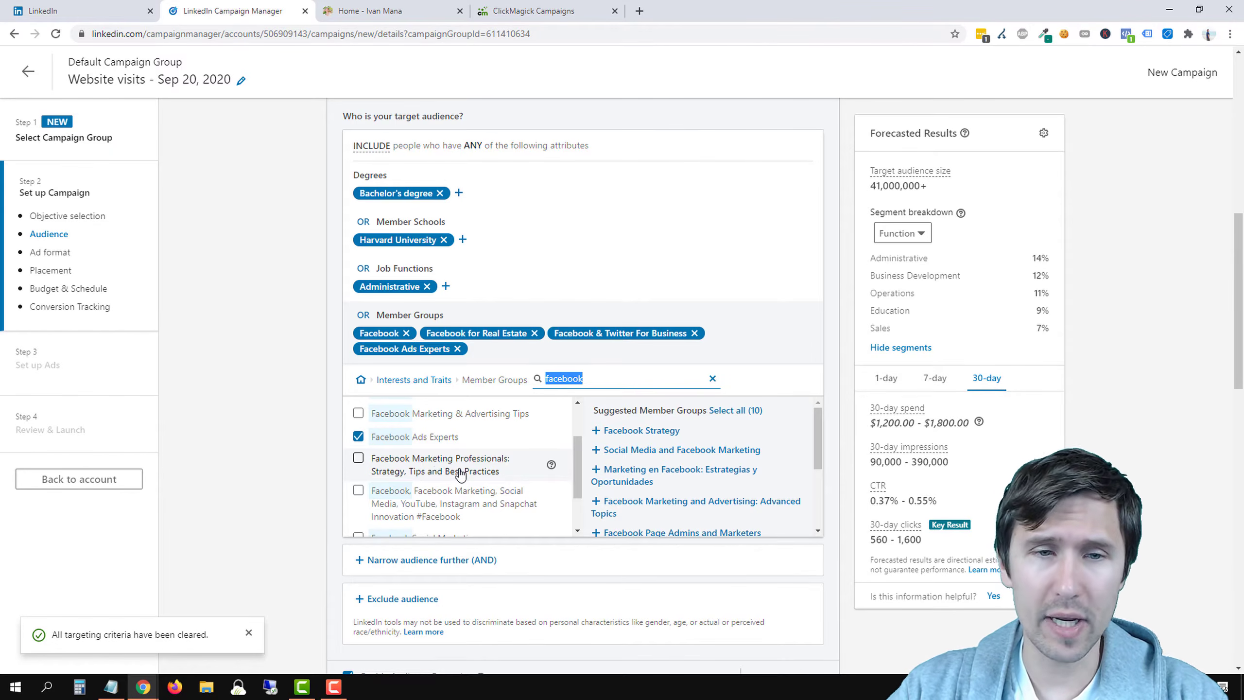
{"action": "scroll", "coordinate": [460, 473], "scroll_direction": "up", "scroll_amount": 2}
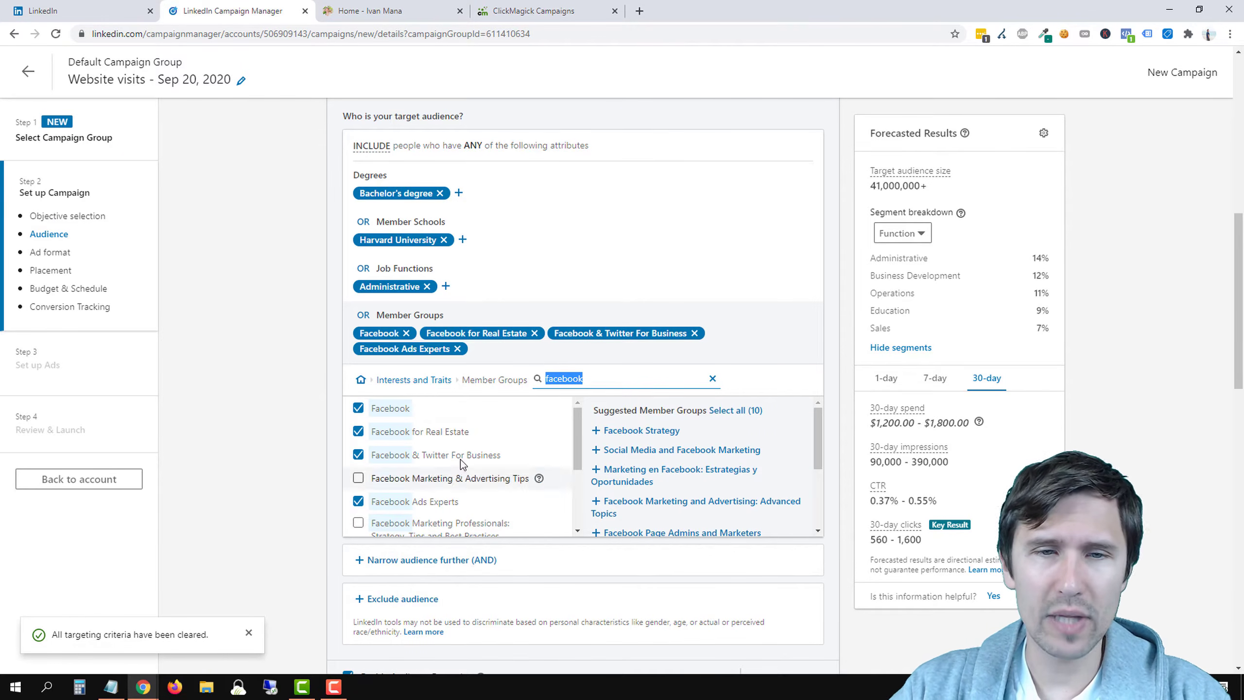
Review the Member Traits options and the Member Interests available under Marketing and Advertising, including Marketing Strategies
{"action": "left_click", "coordinate": [417, 380]}
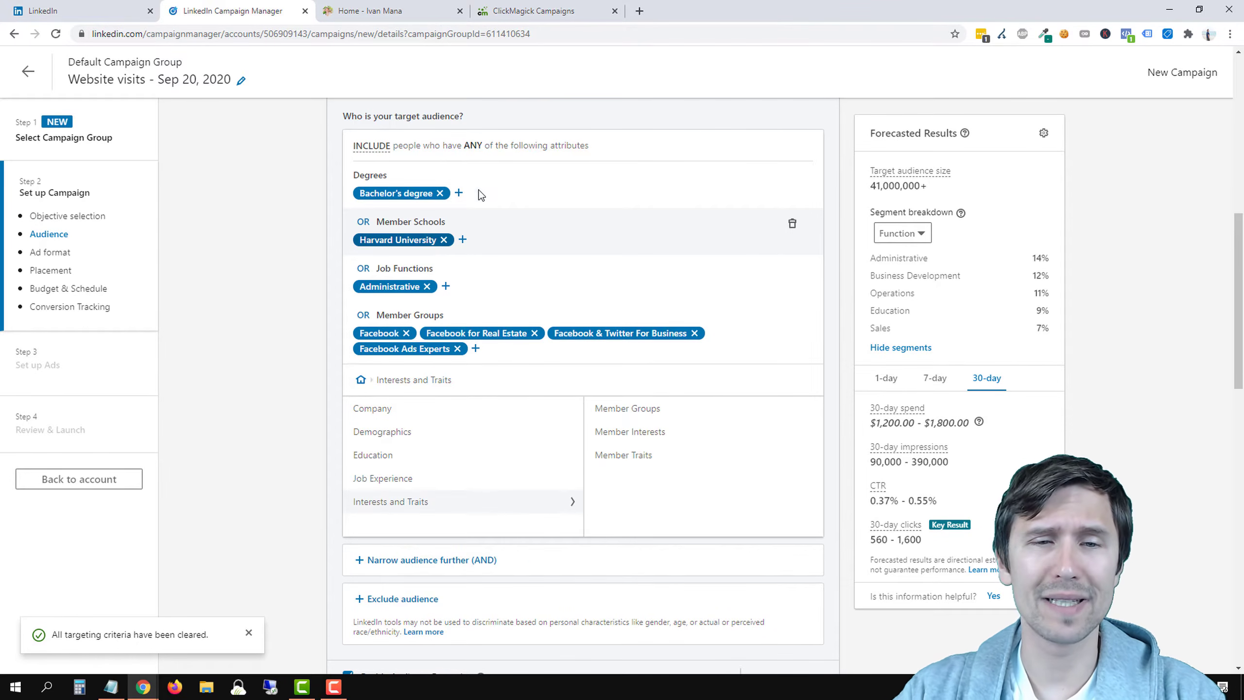
{"action": "left_click", "coordinate": [617, 463]}
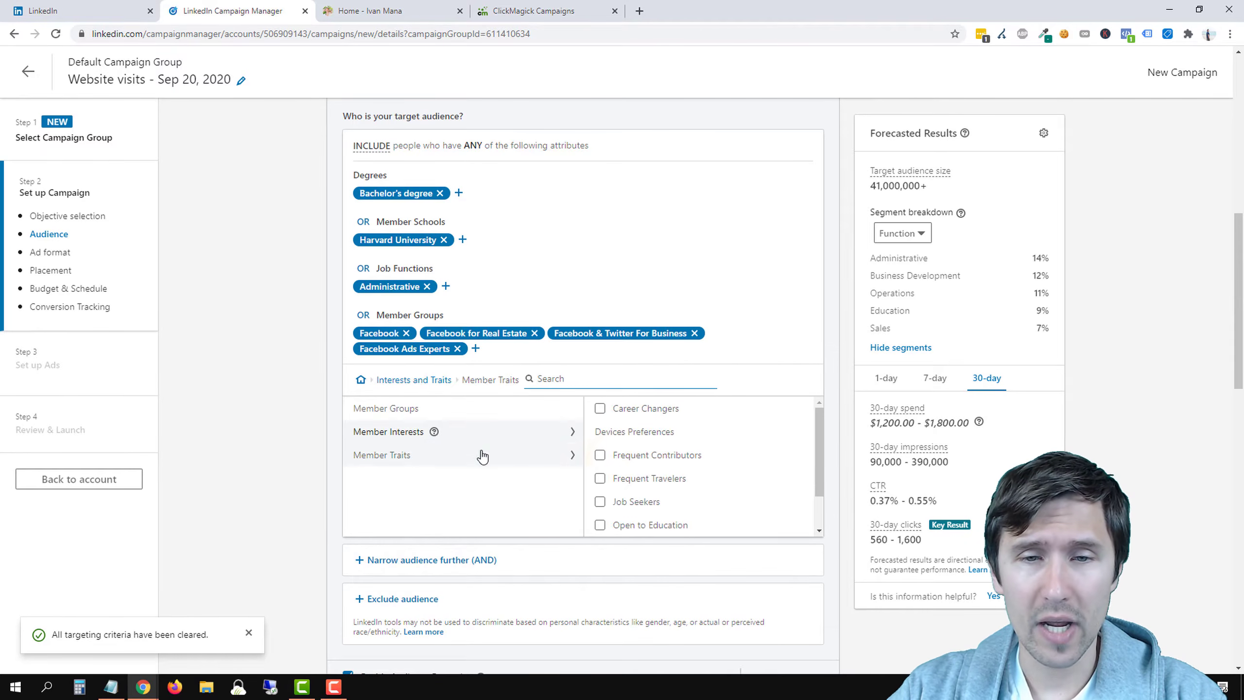
{"action": "left_click", "coordinate": [439, 432]}
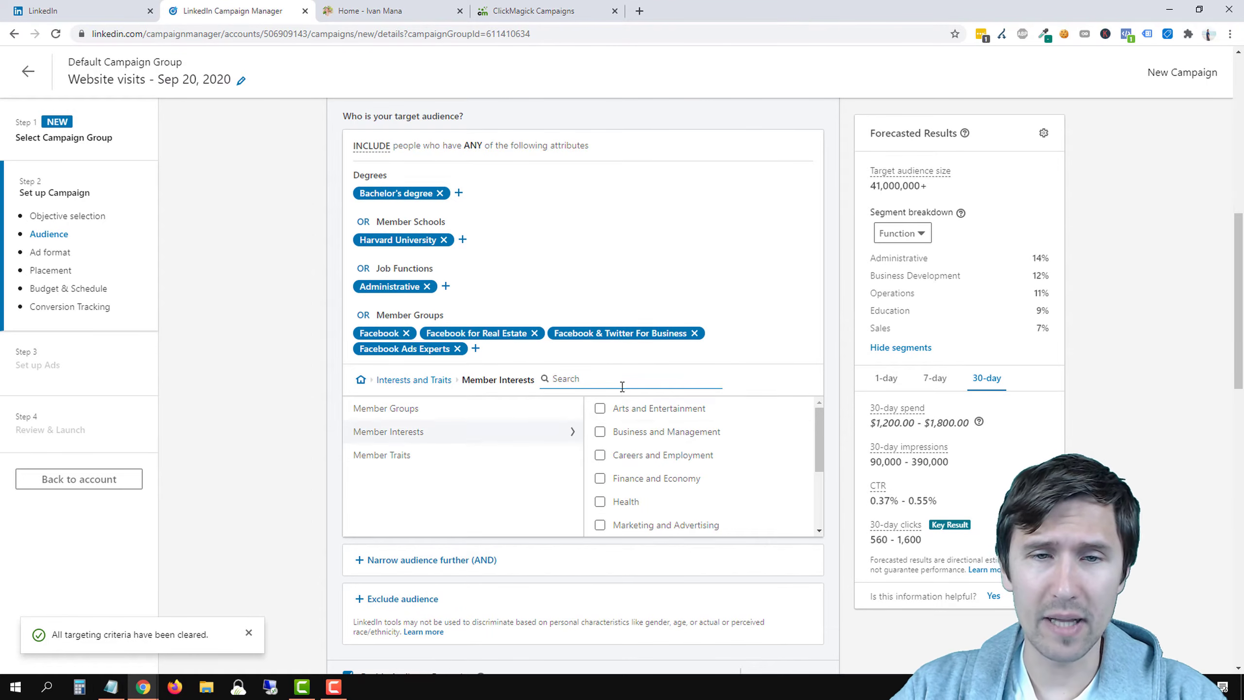
{"action": "left_click", "coordinate": [659, 527]}
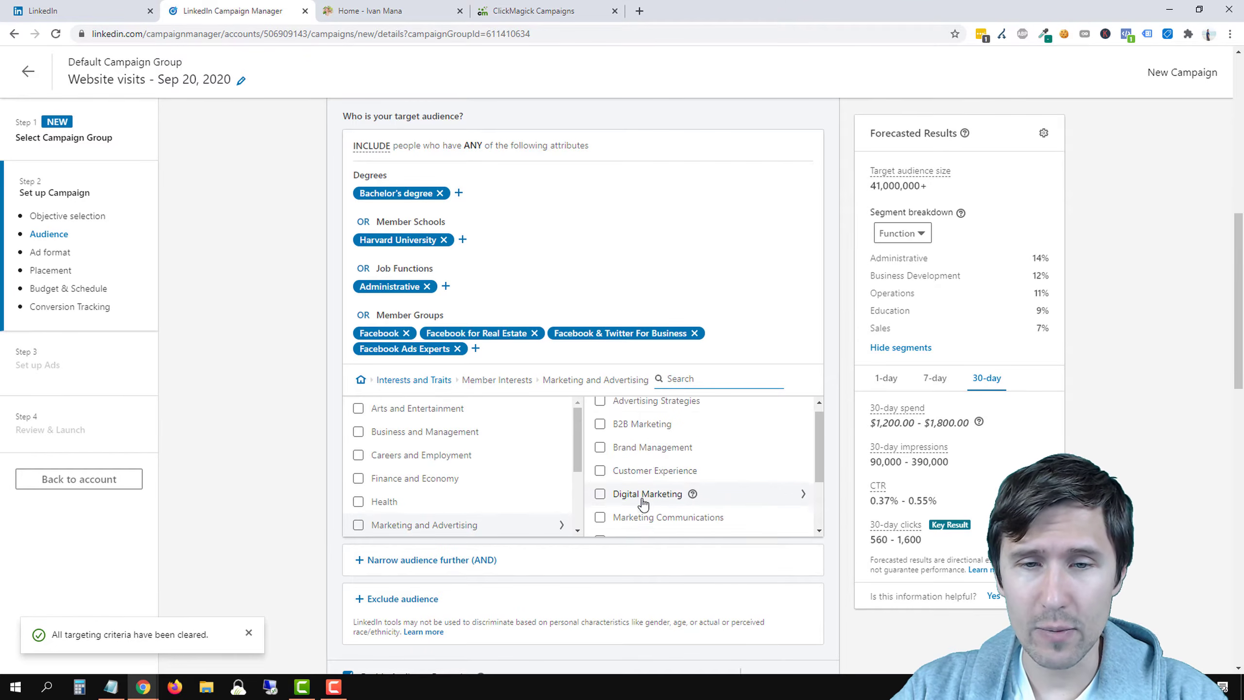
{"action": "scroll", "coordinate": [643, 503], "scroll_direction": "down", "scroll_amount": 2}
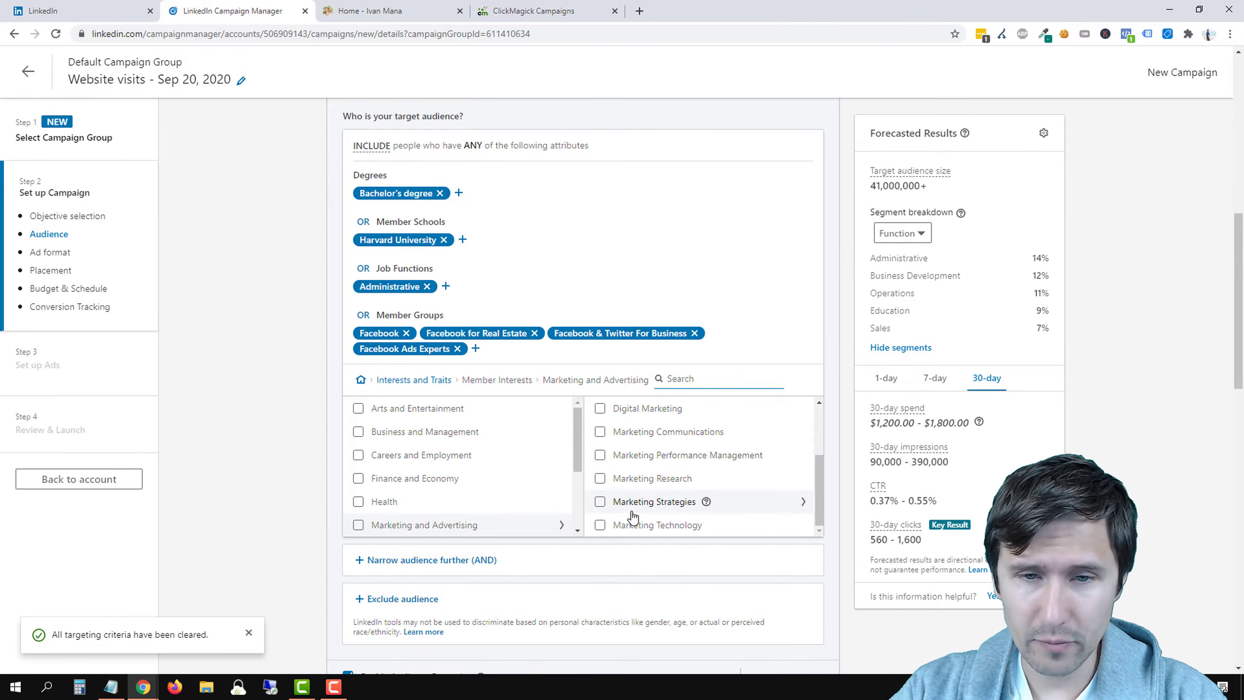
{"action": "left_click", "coordinate": [632, 511]}
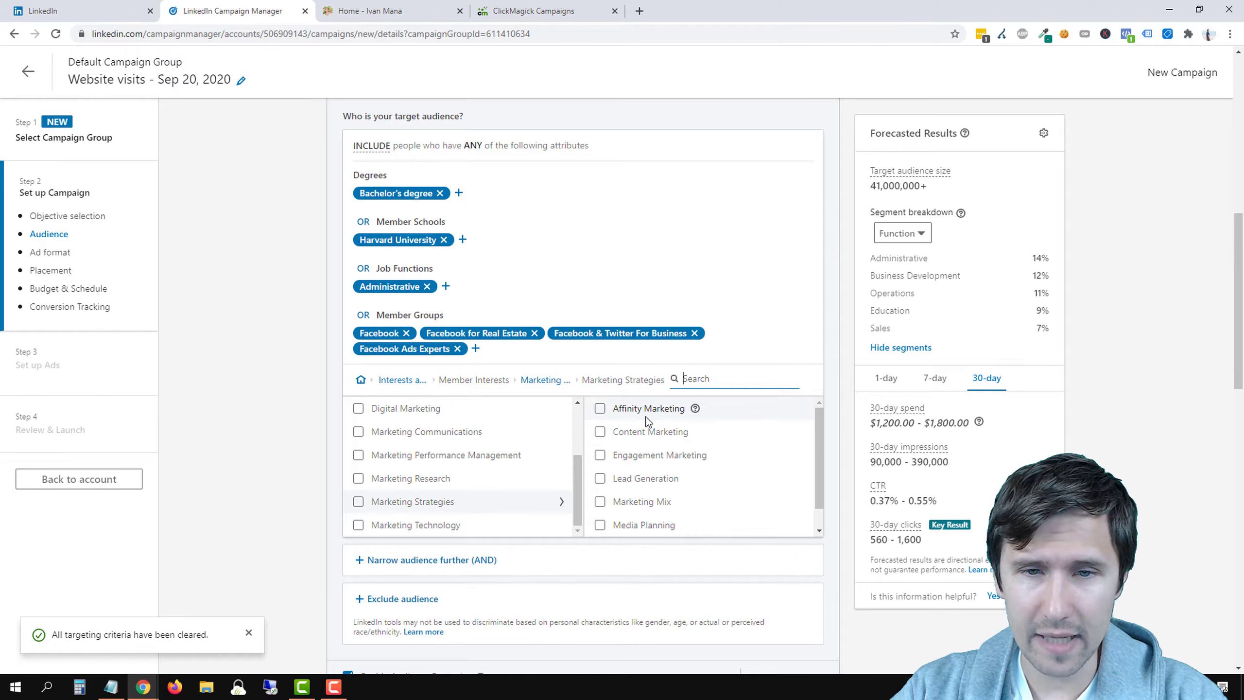
{"action": "scroll", "coordinate": [656, 434], "scroll_direction": "up", "scroll_amount": 1}
{"action": "scroll", "coordinate": [664, 461], "scroll_direction": "down", "scroll_amount": 1}
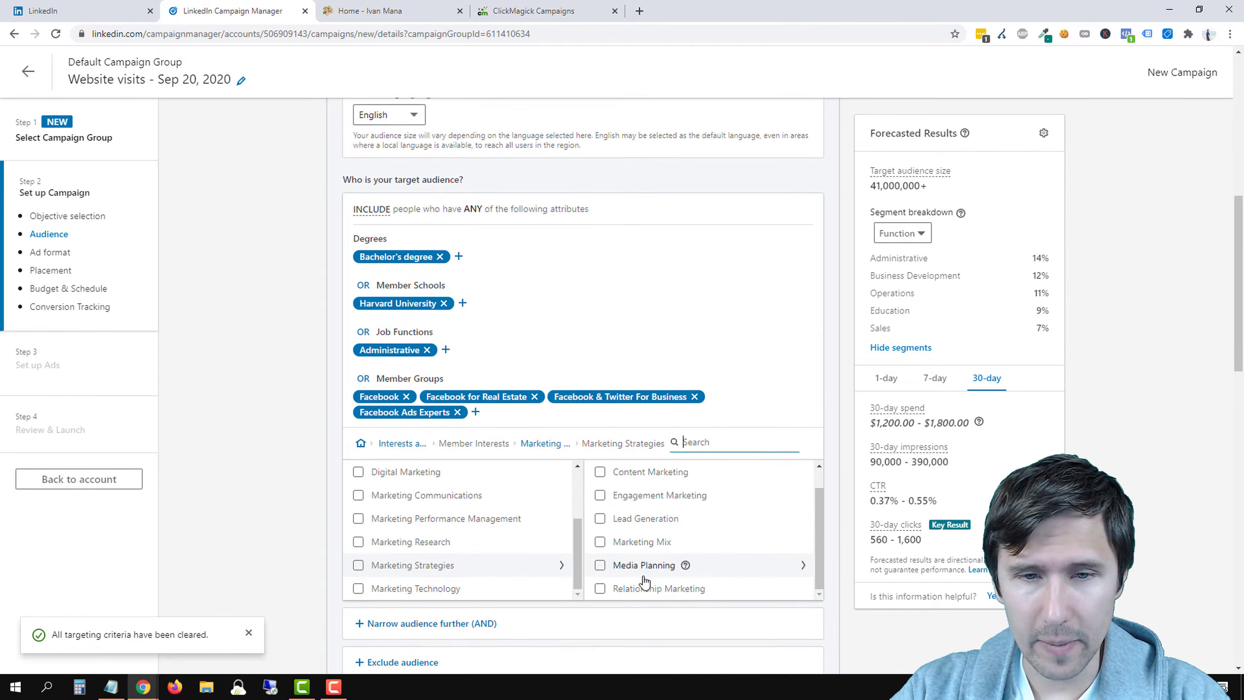
{"action": "scroll", "coordinate": [643, 581], "scroll_direction": "down", "scroll_amount": 1}
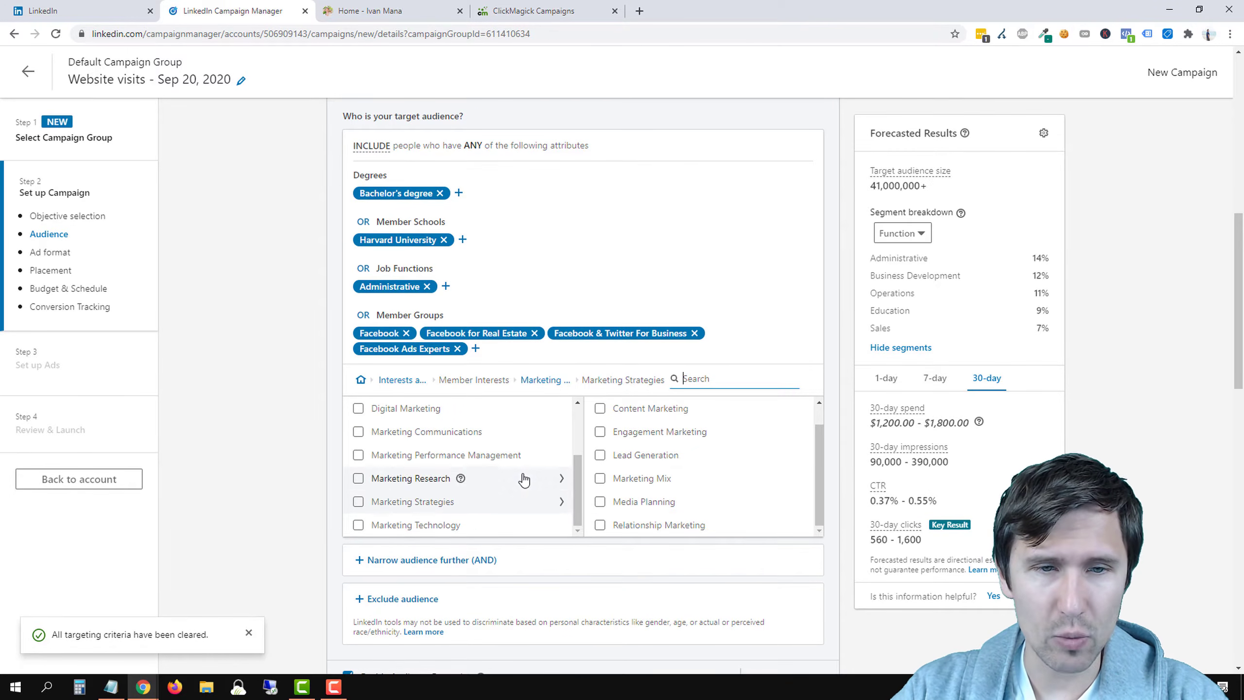
{"action": "scroll", "coordinate": [522, 478], "scroll_direction": "up", "scroll_amount": 2}
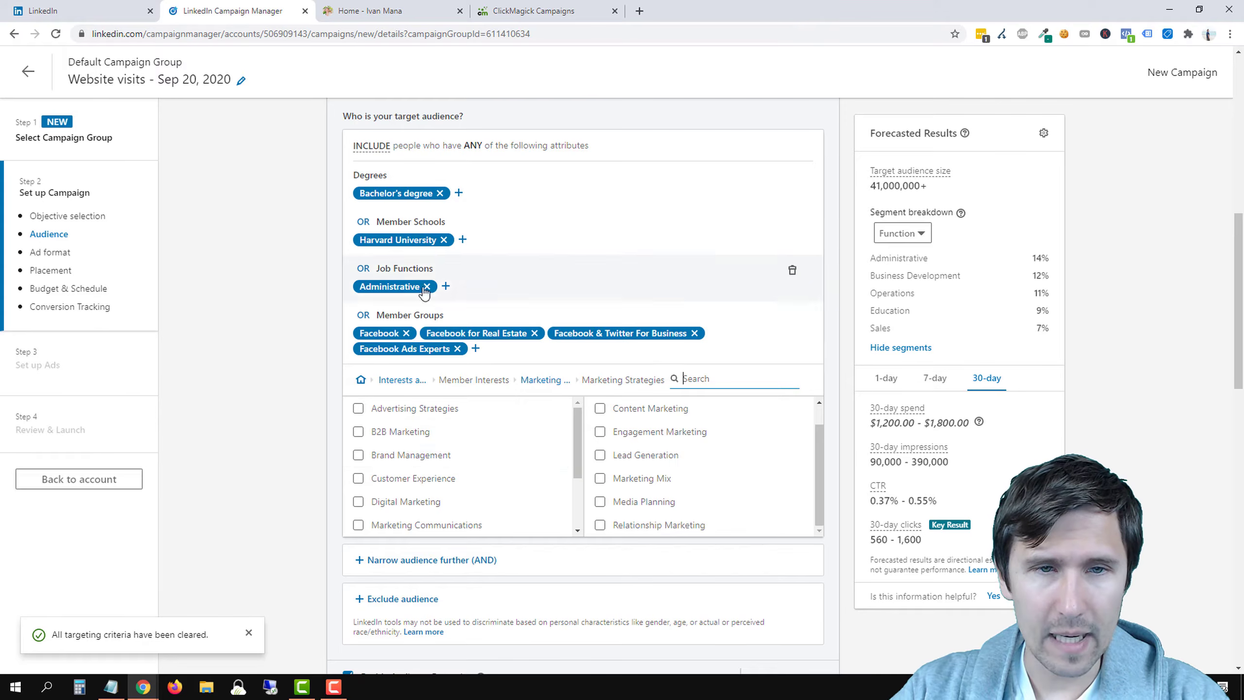
Remove all included degree, school, job function and Facebook-related member group attributes from the target audience
{"action": "left_click", "coordinate": [440, 193]}
{"action": "left_click", "coordinate": [442, 193]}
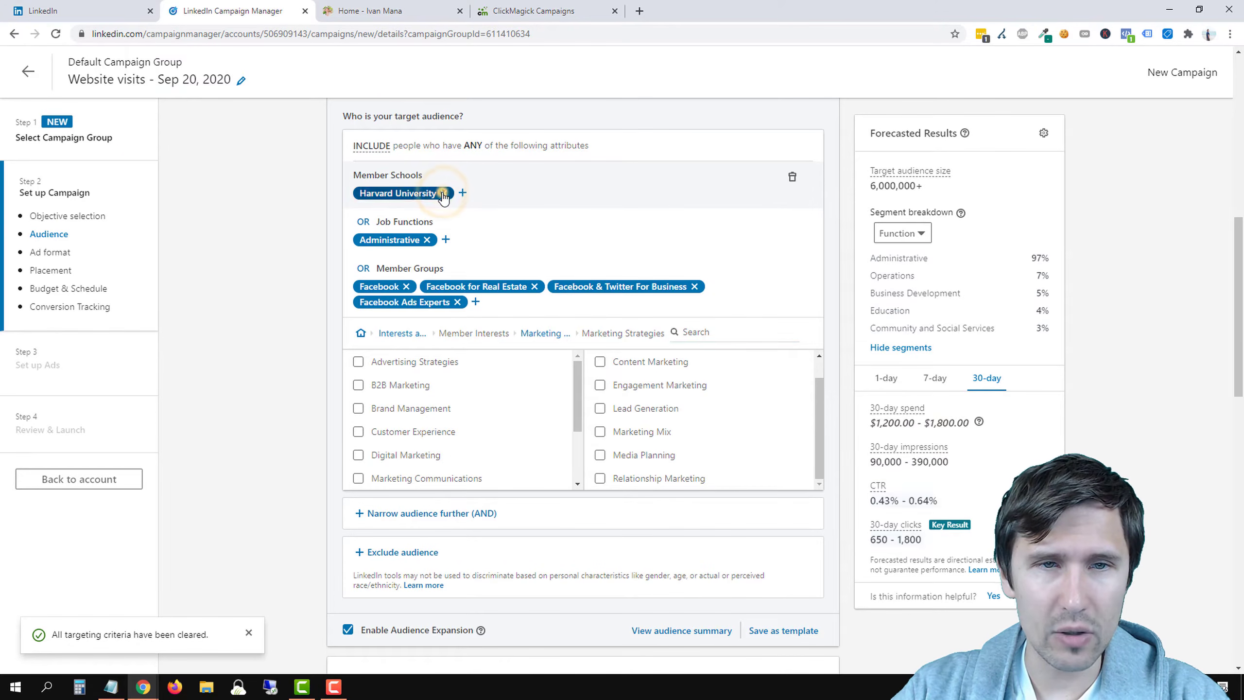
{"action": "left_click", "coordinate": [427, 194]}
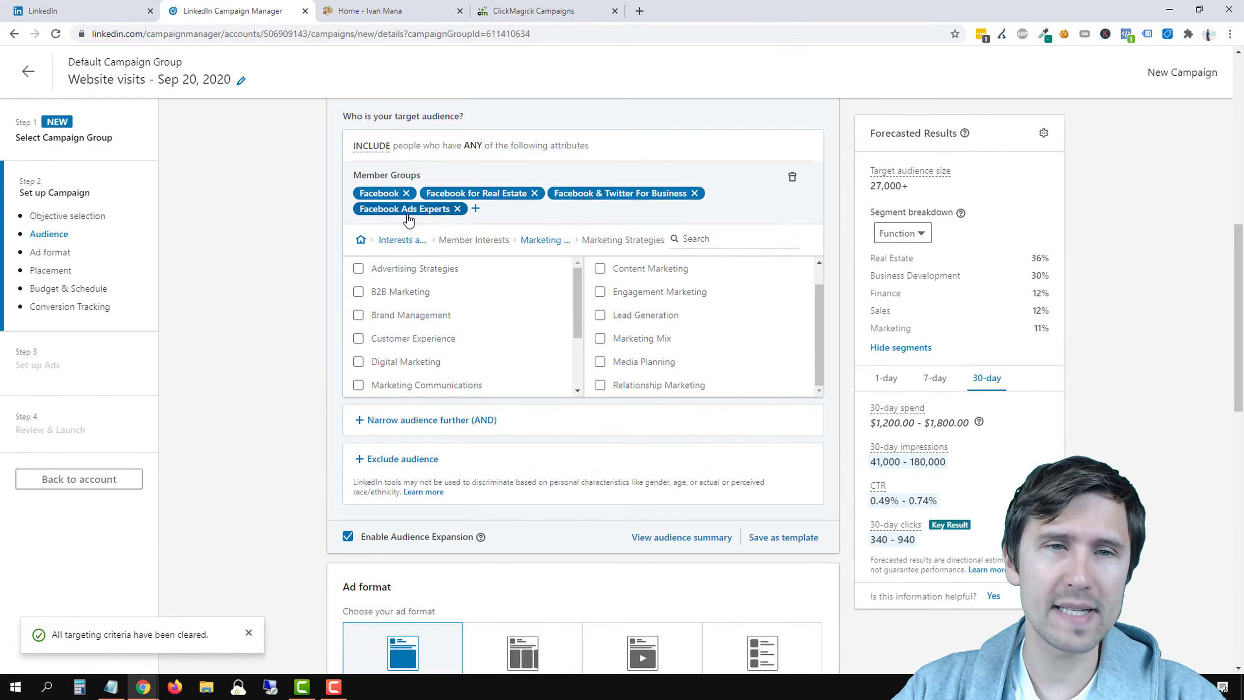
{"action": "left_click", "coordinate": [411, 193]}
{"action": "left_click", "coordinate": [411, 194]}
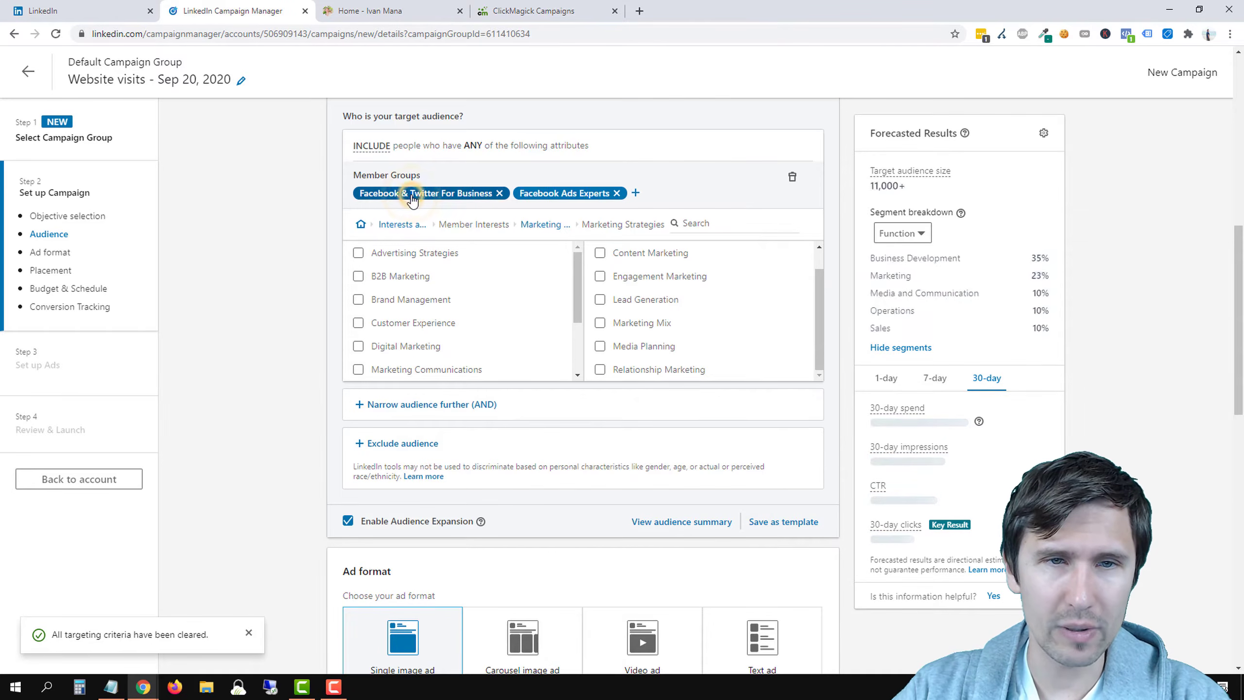
{"action": "left_click", "coordinate": [411, 194]}
{"action": "left_click", "coordinate": [412, 194]}
Search member groups for "affiliate marketing" and include the Affiliates, Merchants, Publishers and Program Managers, Most Members in the Affiliate Industry! and Make Money Online groups
{"action": "scroll", "coordinate": [472, 423], "scroll_direction": "up", "scroll_amount": 4}
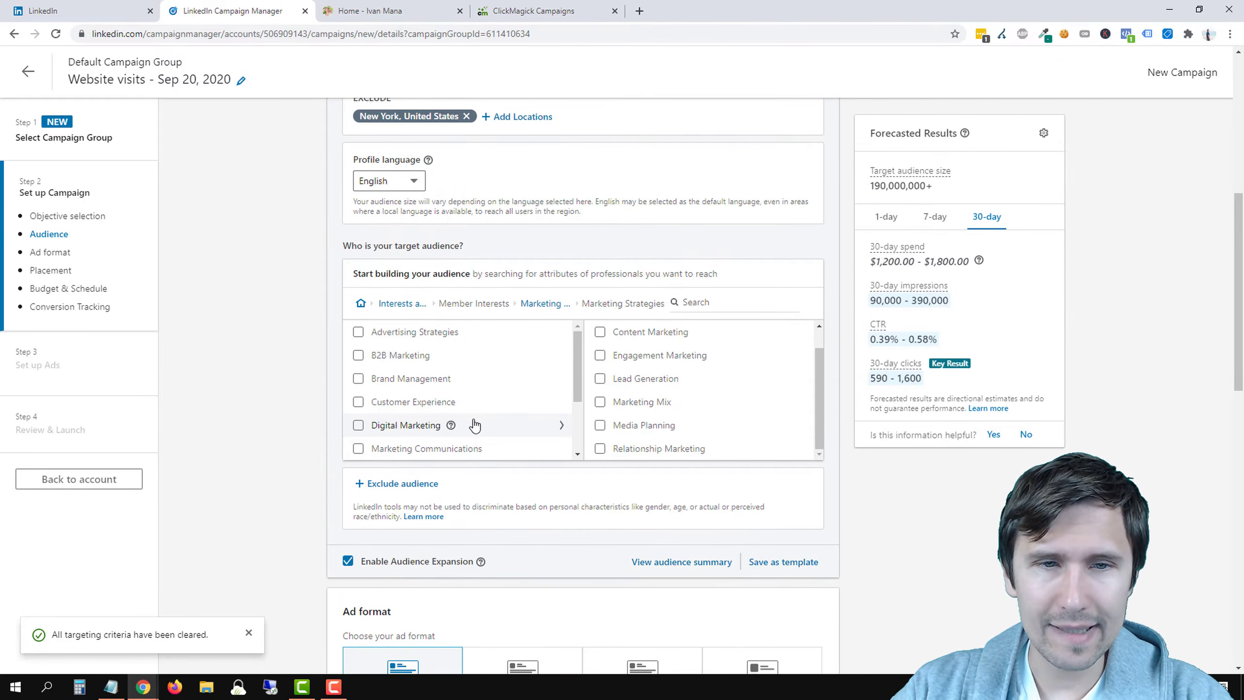
{"action": "left_click", "coordinate": [539, 370]}
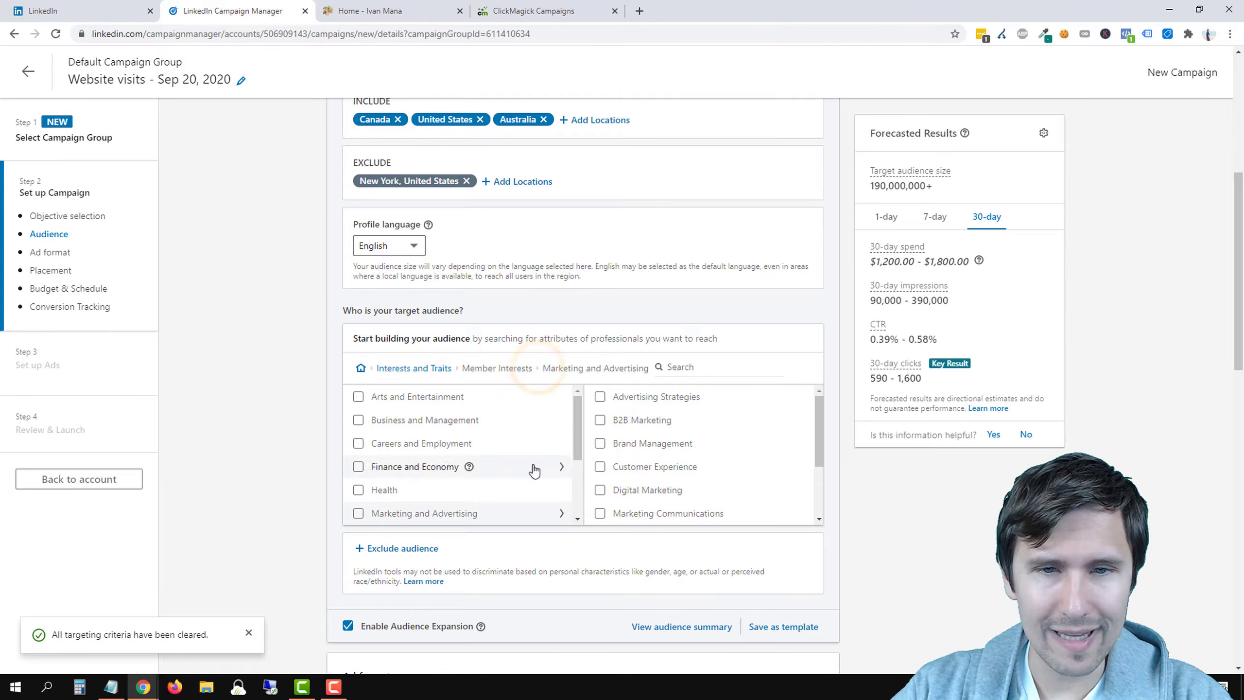
{"action": "left_click", "coordinate": [434, 368]}
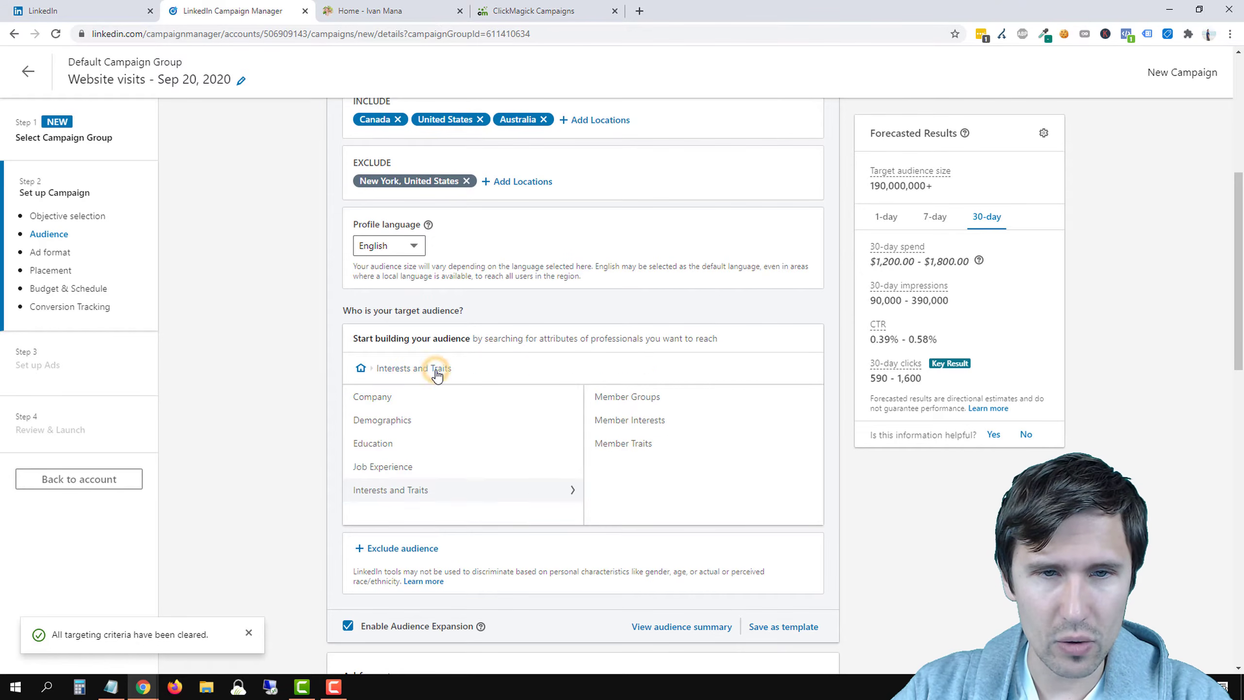
{"action": "mouse_move", "coordinate": [674, 420]}
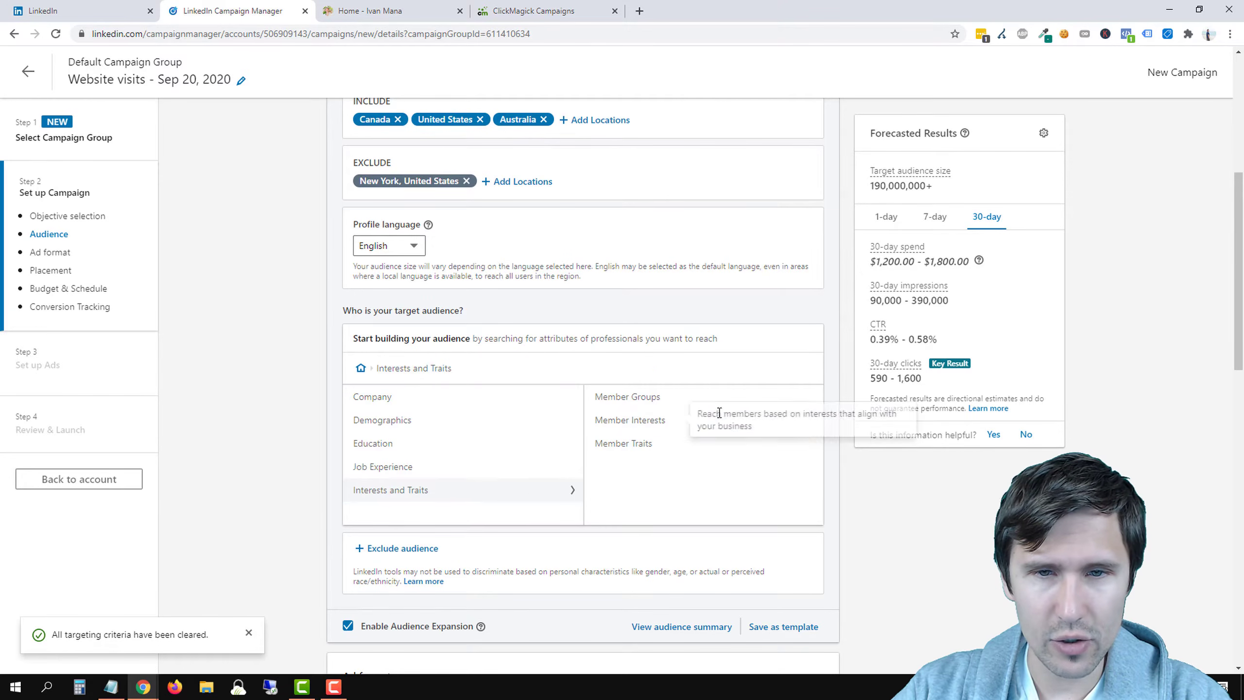
{"action": "left_click", "coordinate": [621, 396]}
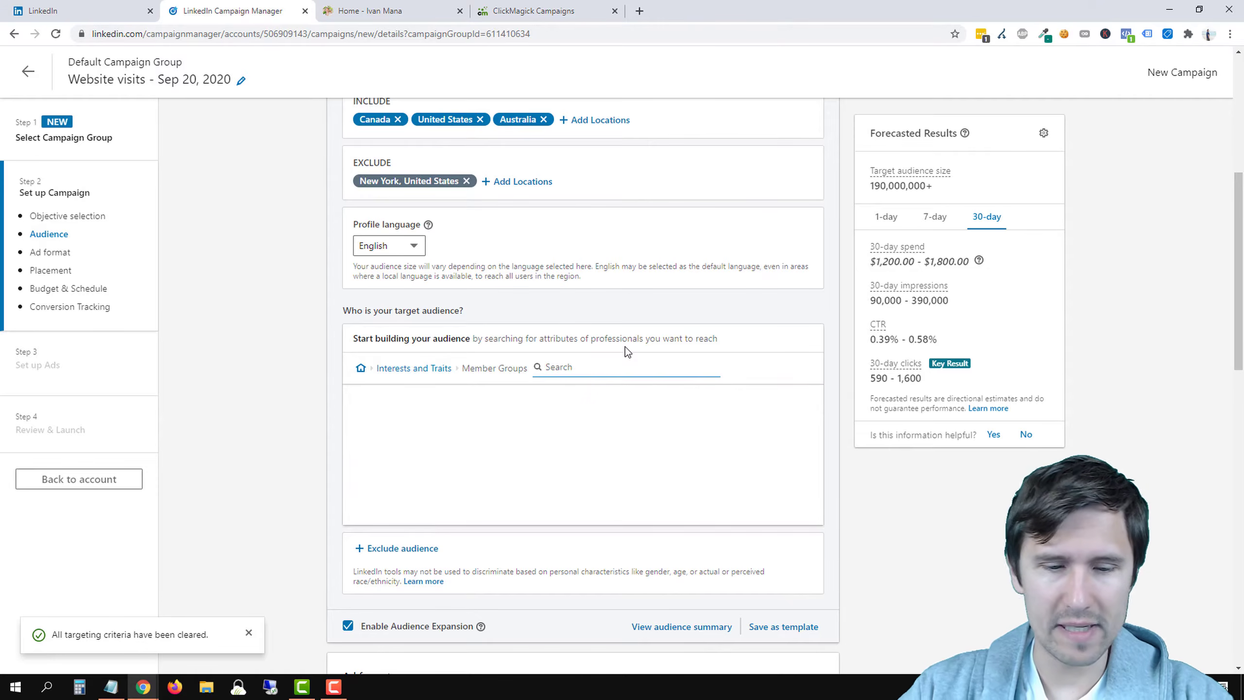
{"action": "type", "text": "affiliate marketing"}
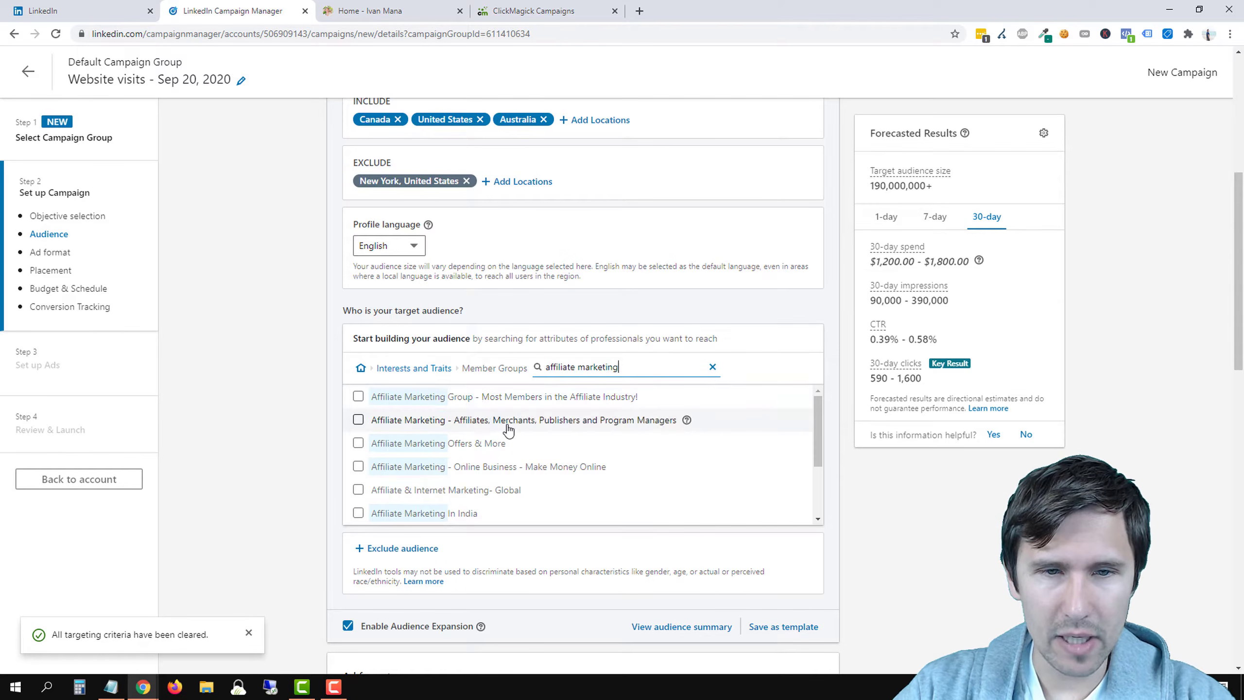
{"action": "left_click", "coordinate": [485, 429]}
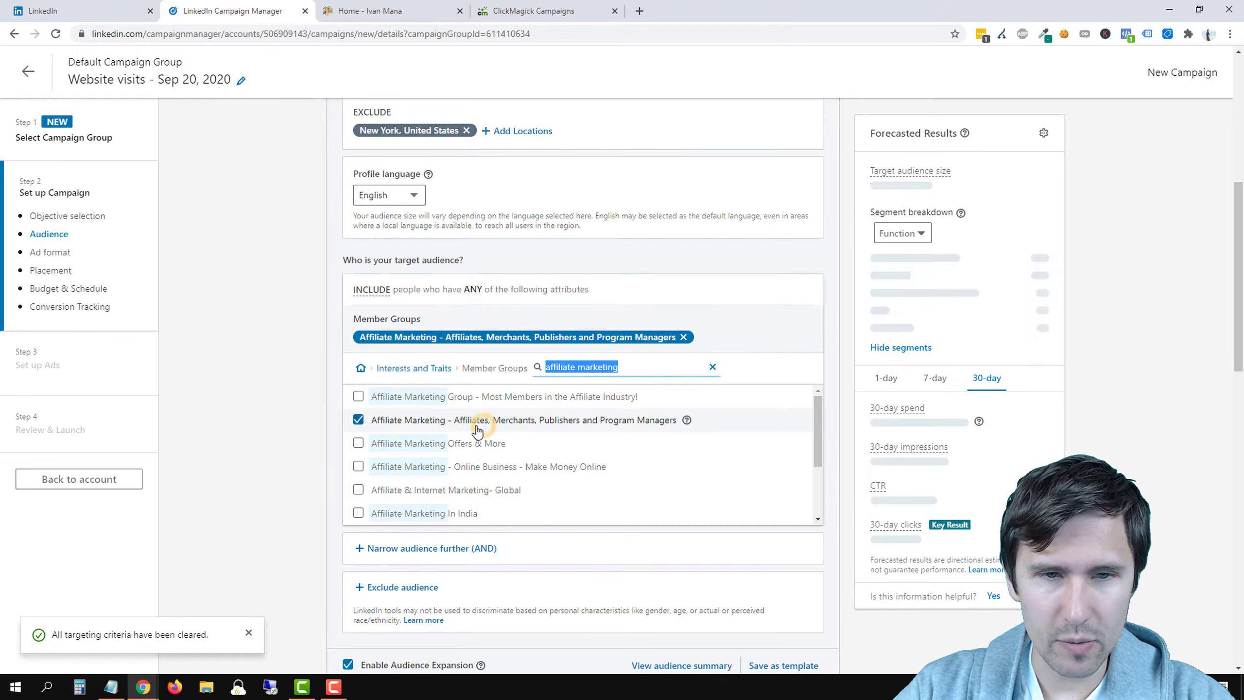
{"action": "left_click", "coordinate": [464, 404]}
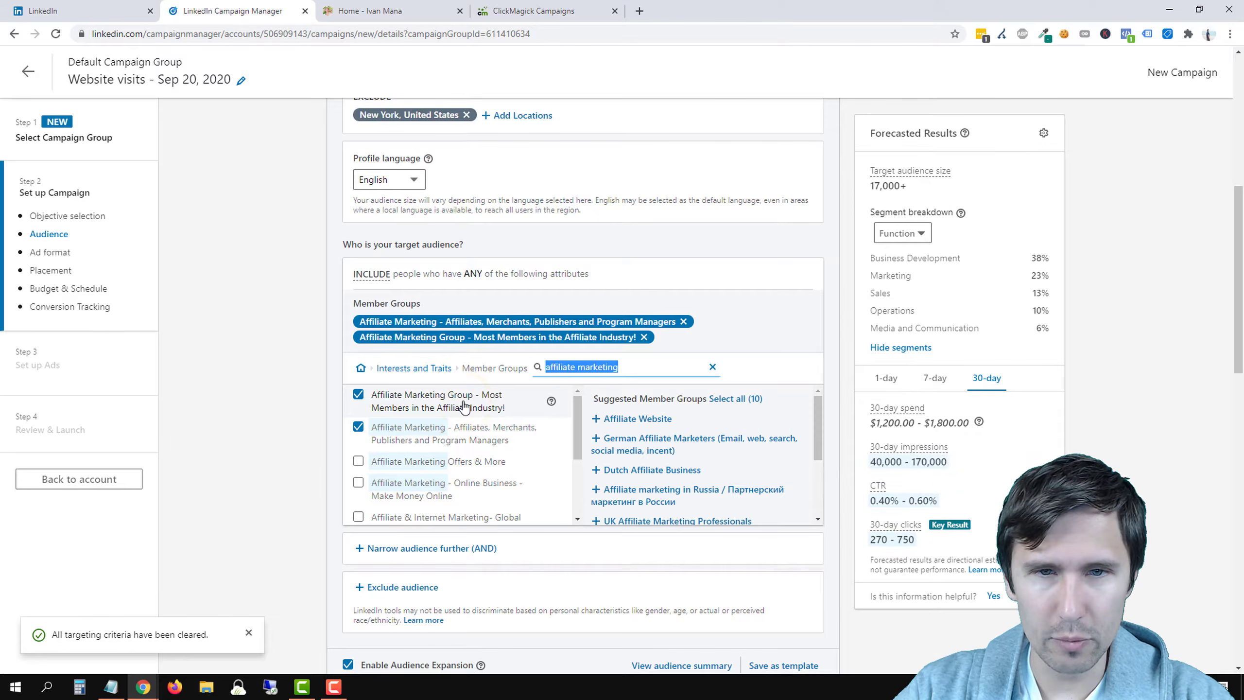
{"action": "left_click", "coordinate": [458, 485]}
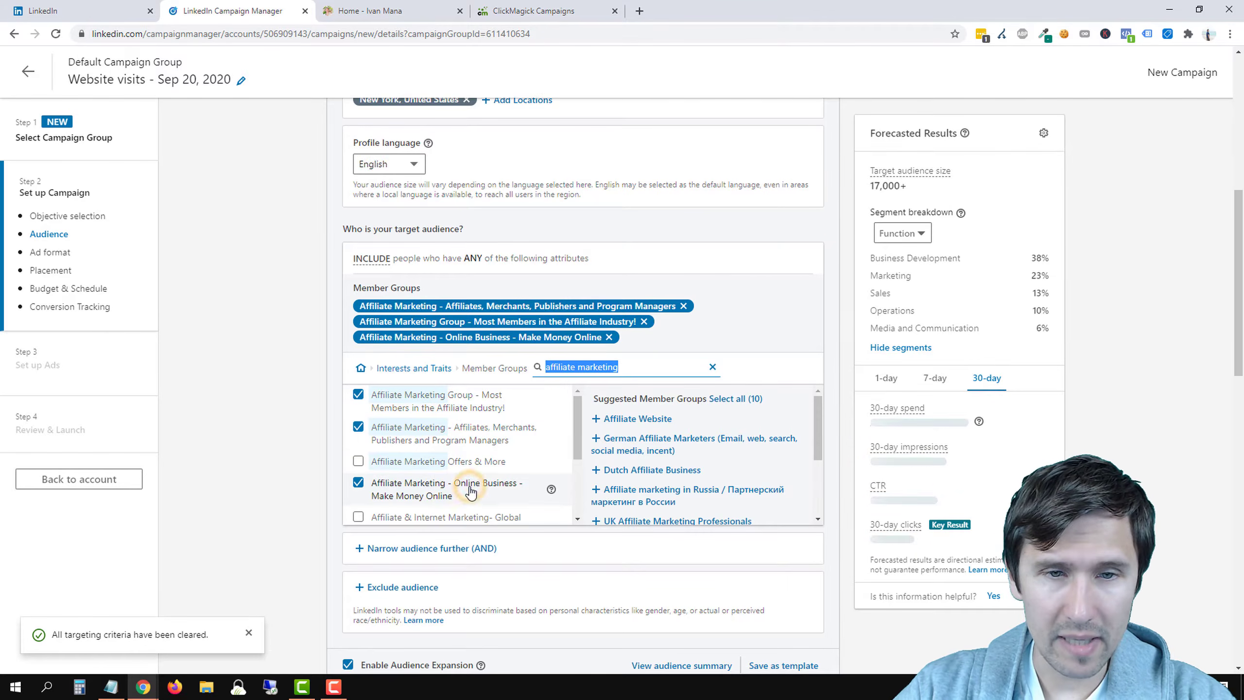
Include the Affiliate Marketing member interest in the target audience and open the Marketing and Advertising interest category
{"action": "left_click", "coordinate": [416, 368]}
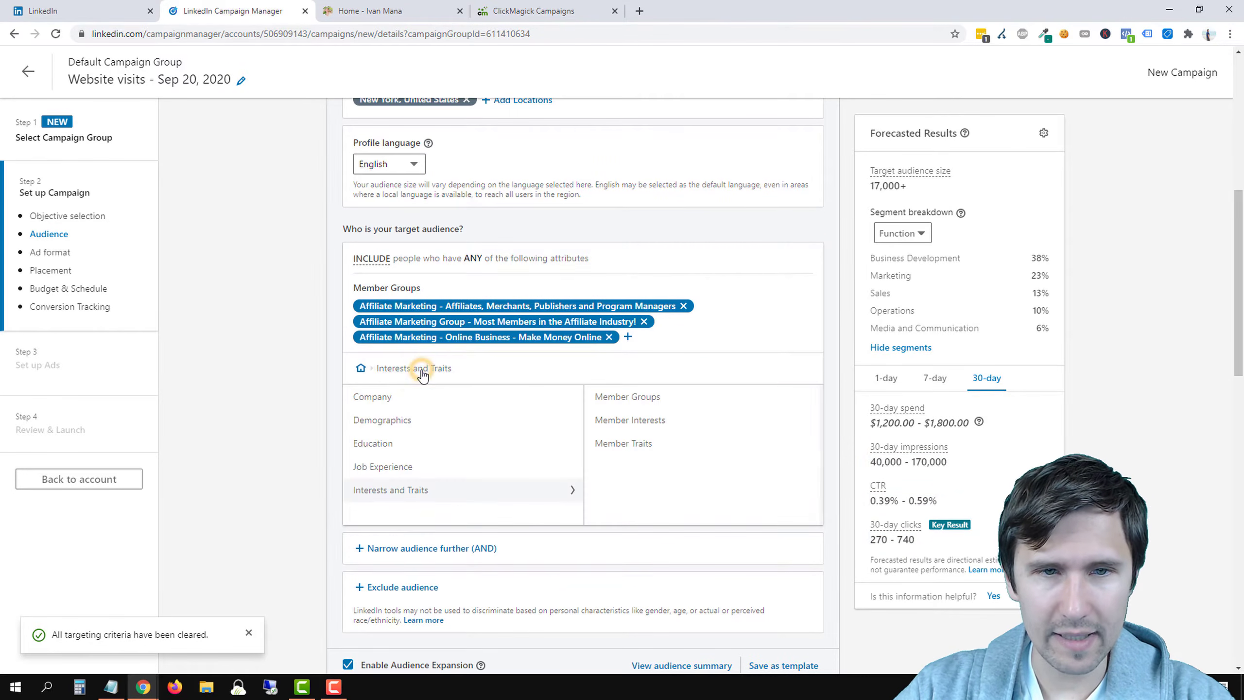
{"action": "left_click", "coordinate": [637, 422]}
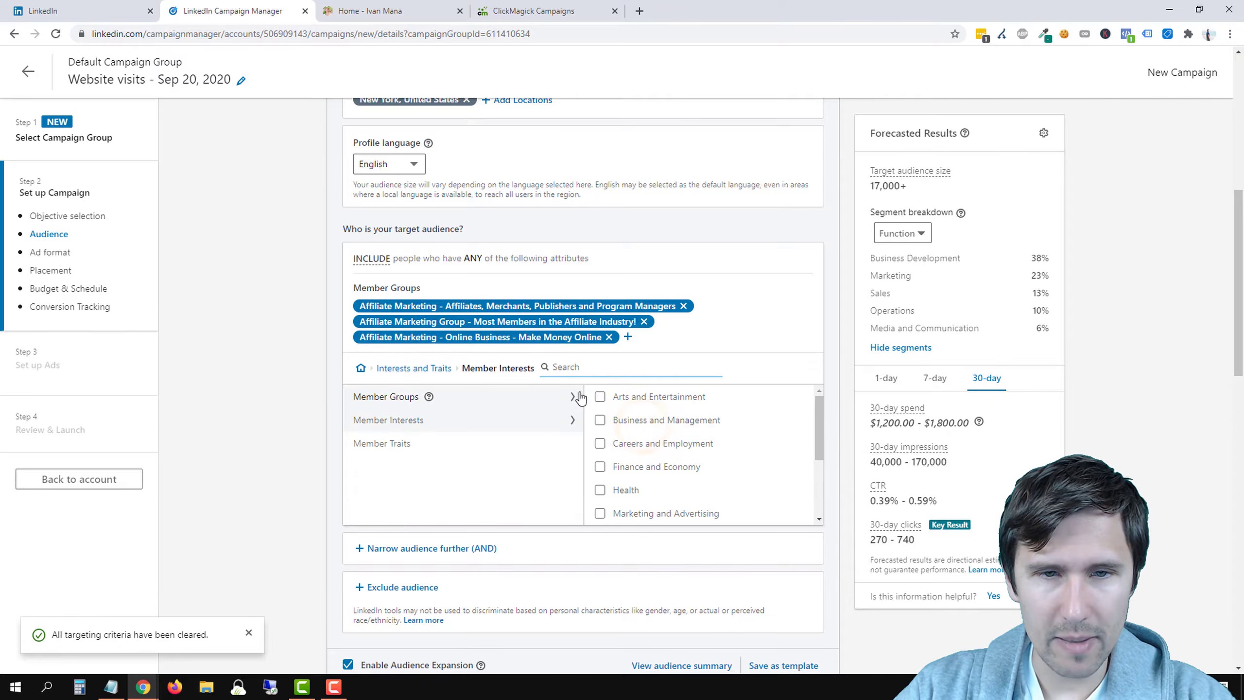
{"action": "type", "text": "affiliate"}
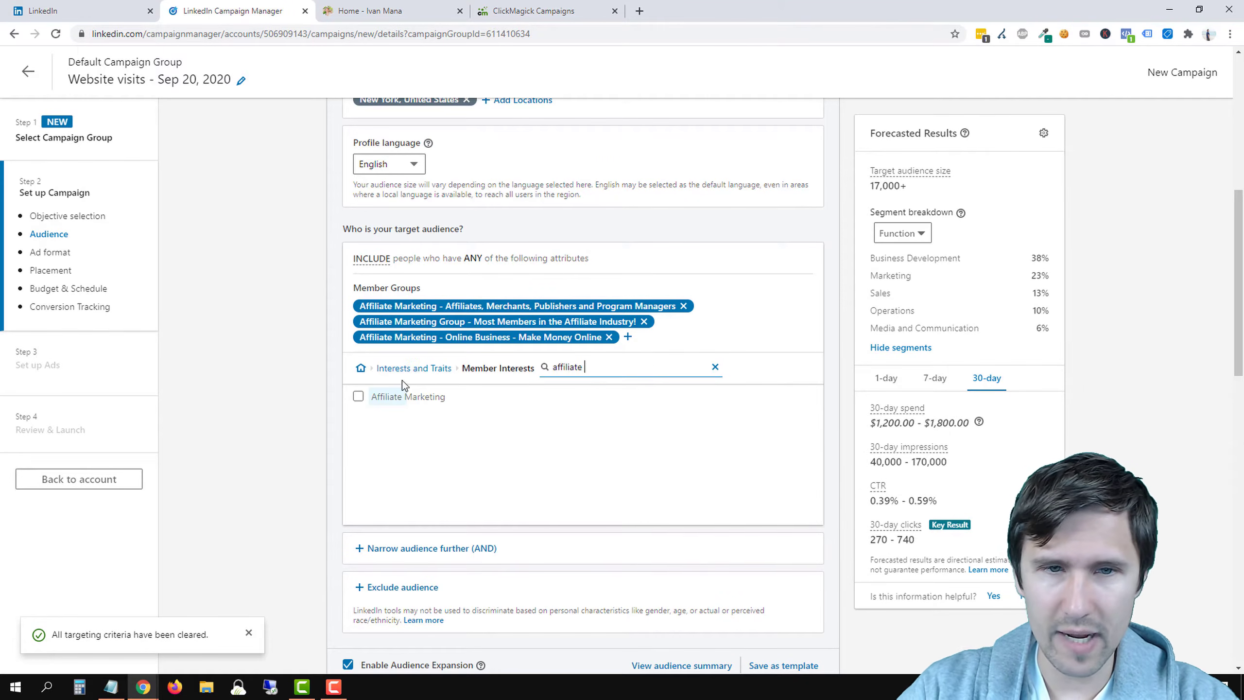
{"action": "left_click", "coordinate": [412, 397]}
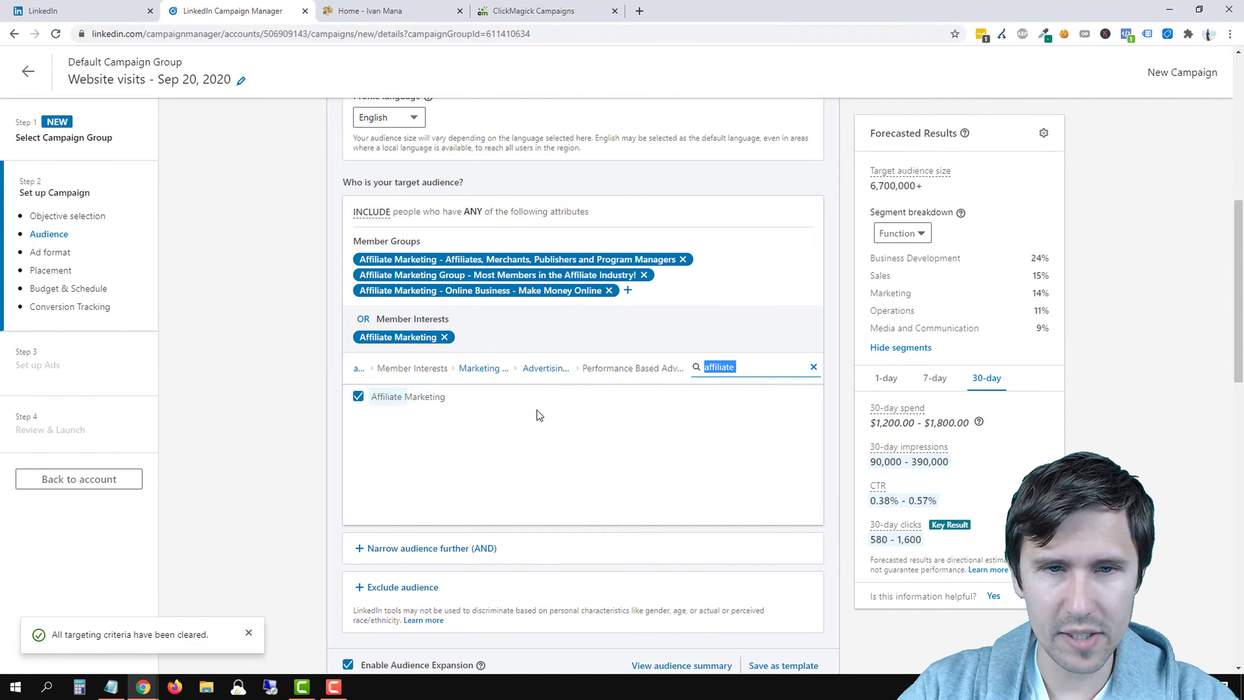
{"action": "left_click", "coordinate": [480, 368]}
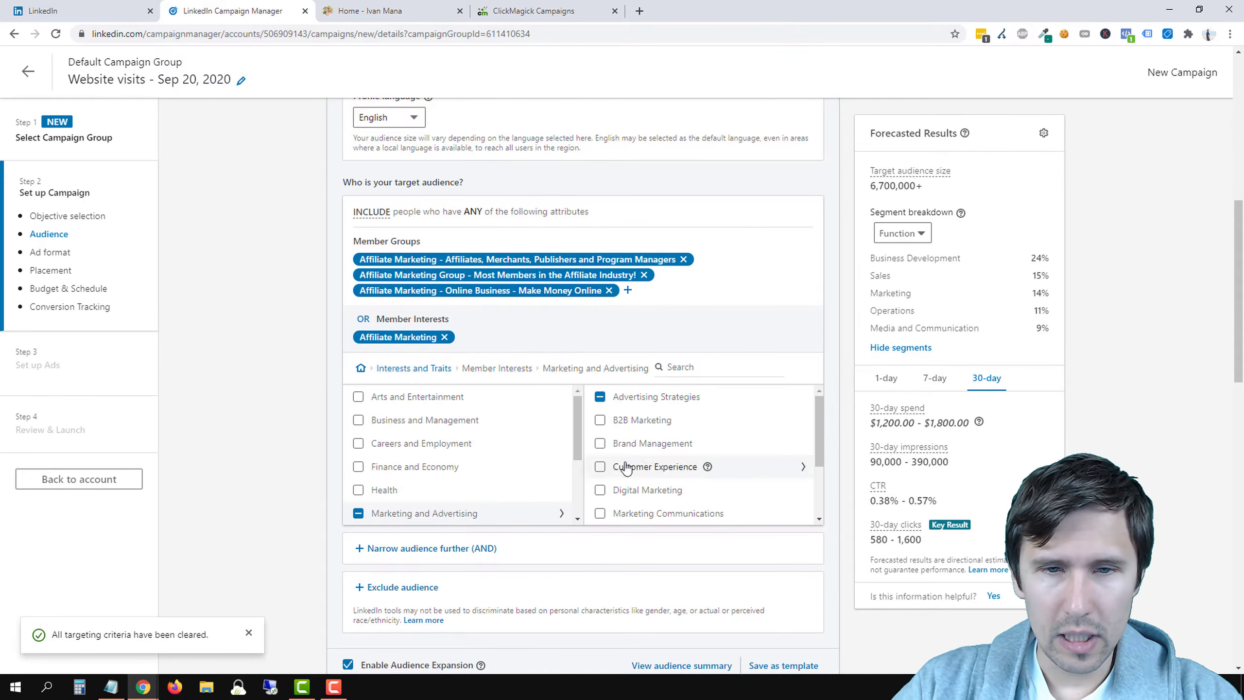
Try adding the Job Seekers member trait as an OR attribute of the included audience, and remove it again
{"action": "left_click", "coordinate": [417, 368]}
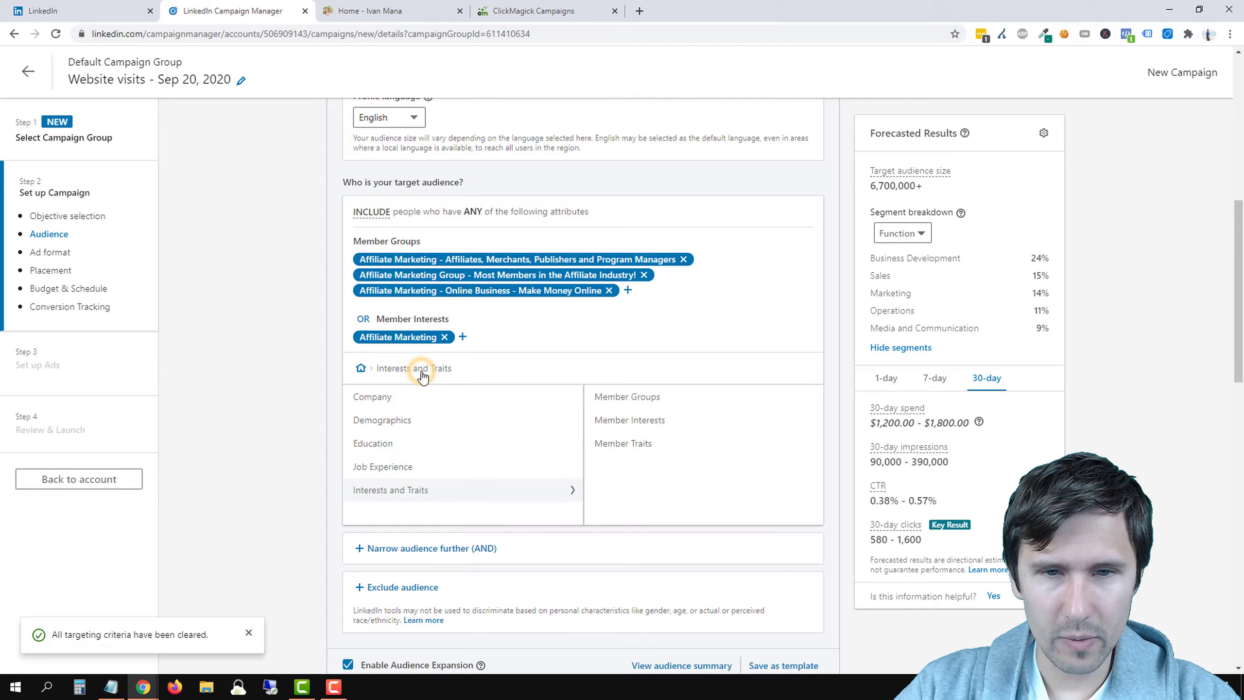
{"action": "left_click", "coordinate": [635, 450]}
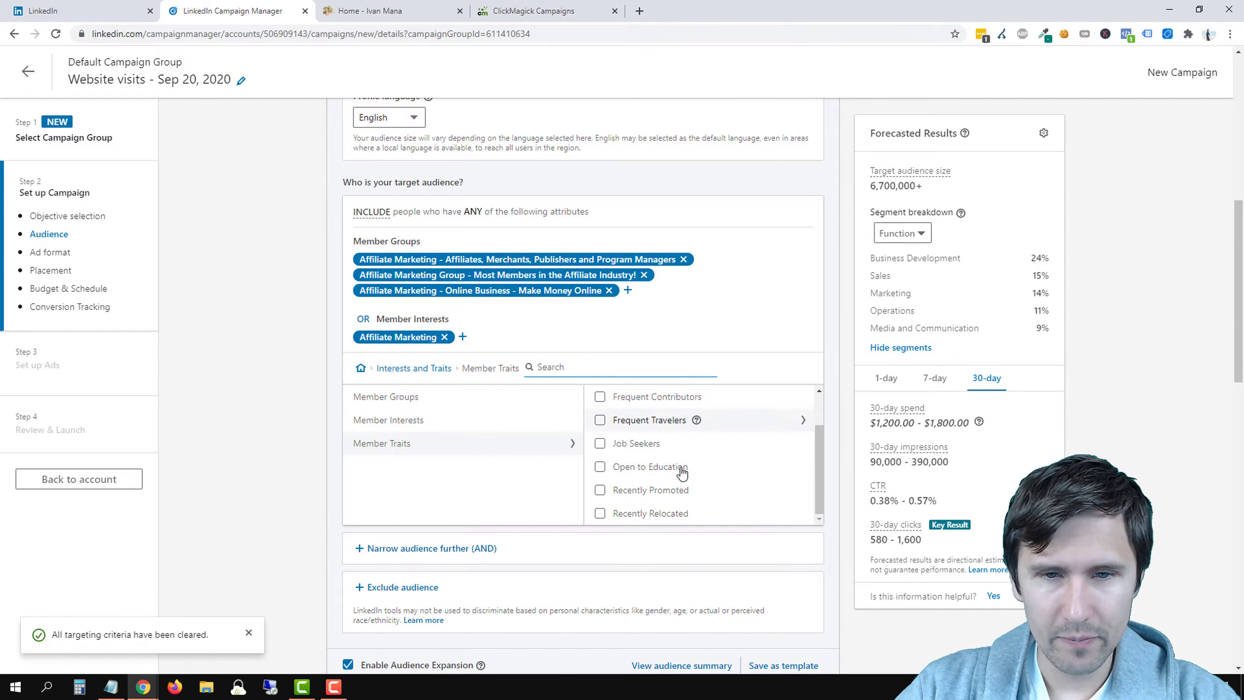
{"action": "scroll", "coordinate": [682, 472], "scroll_direction": "down", "scroll_amount": 1}
{"action": "scroll", "coordinate": [672, 494], "scroll_direction": "up", "scroll_amount": 3}
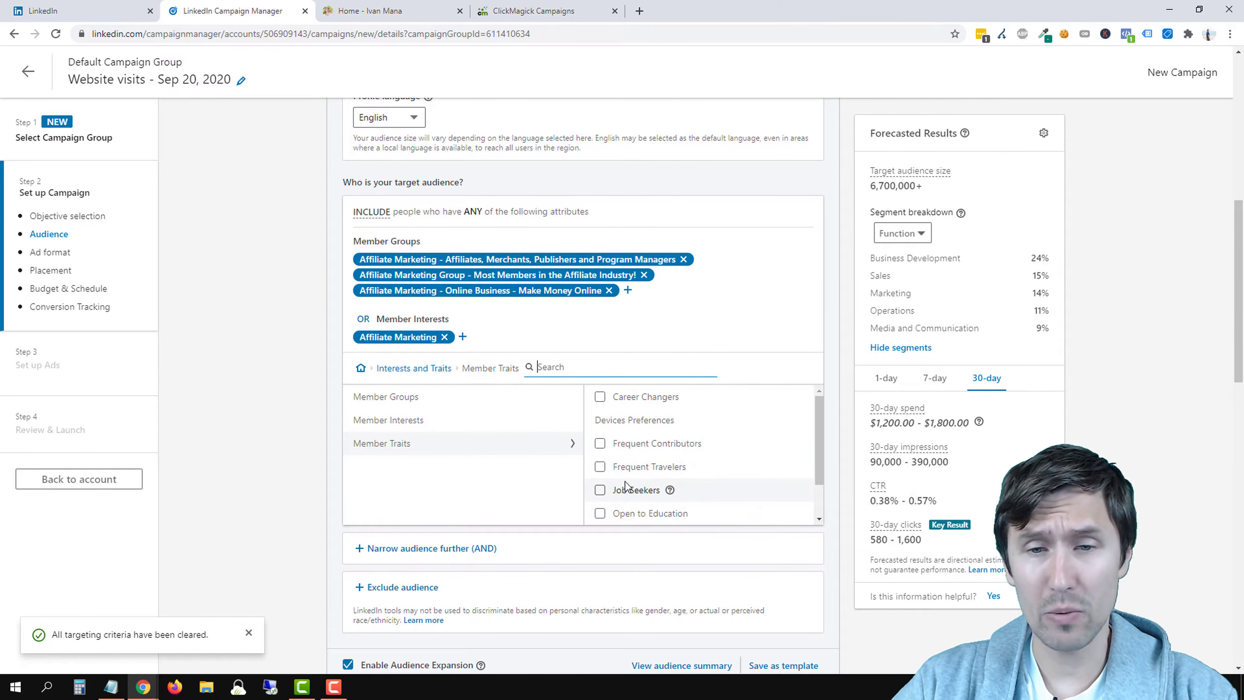
{"action": "mouse_move", "coordinate": [670, 491]}
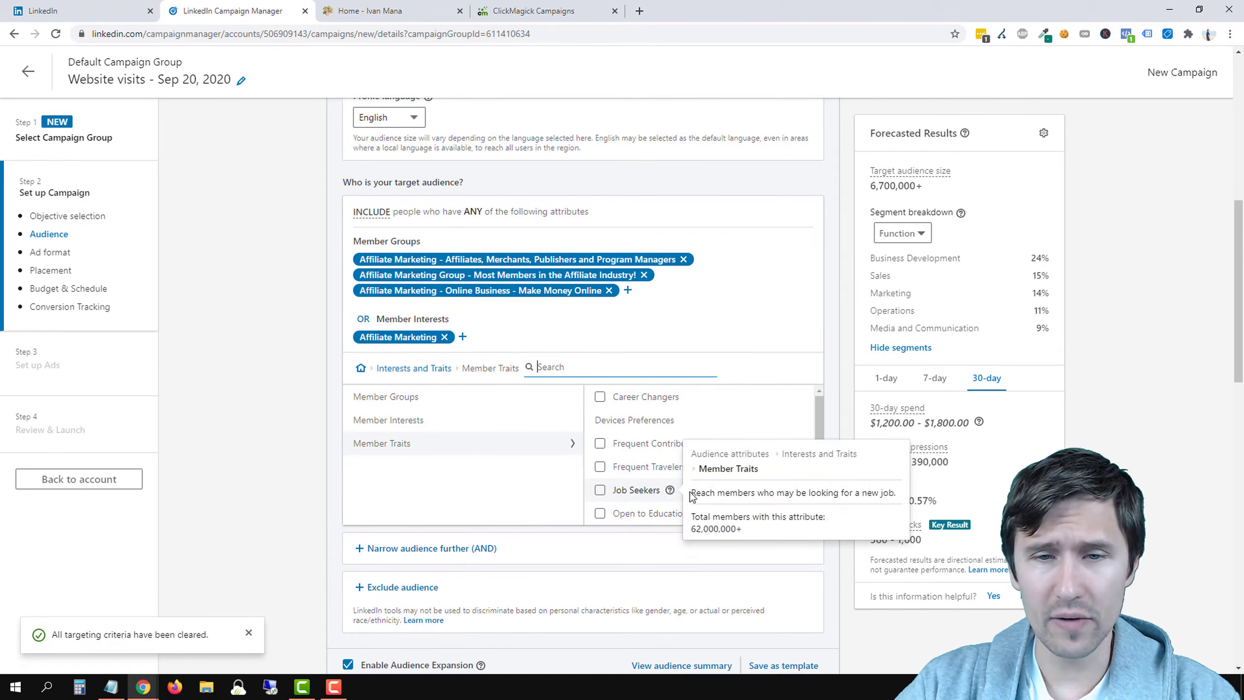
{"action": "left_click_drag", "start_coordinate": [717, 492], "coordinate": [868, 489]}
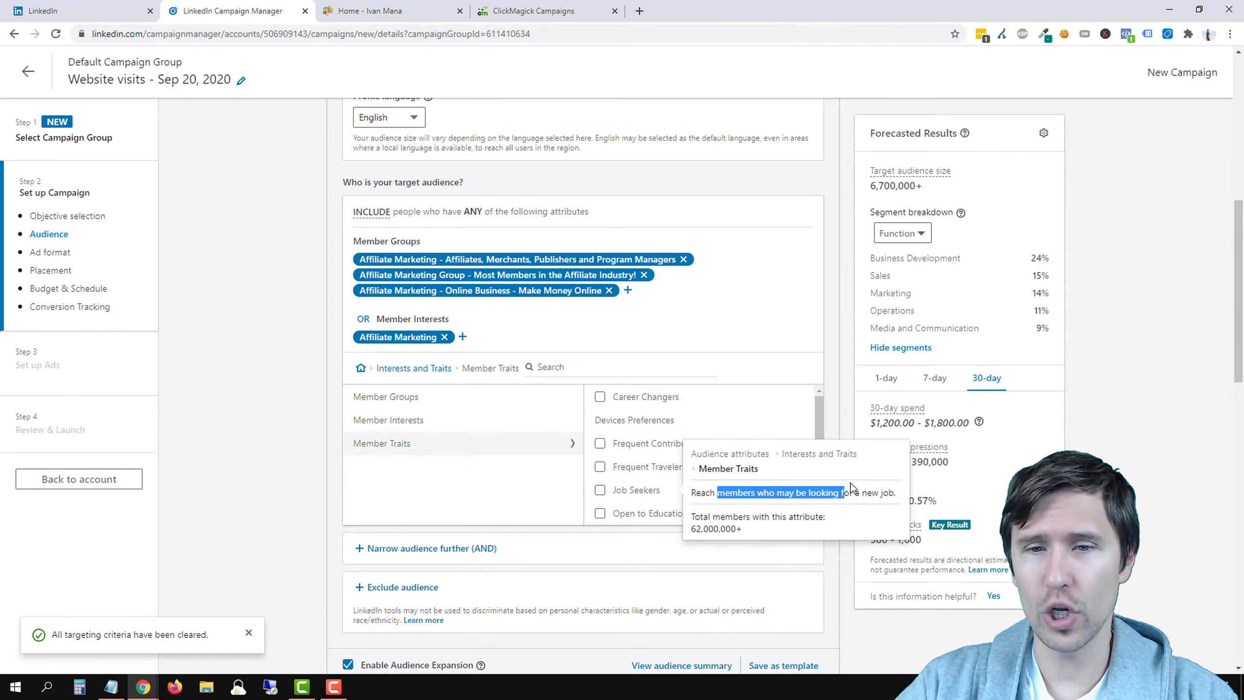
{"action": "left_click", "coordinate": [599, 489]}
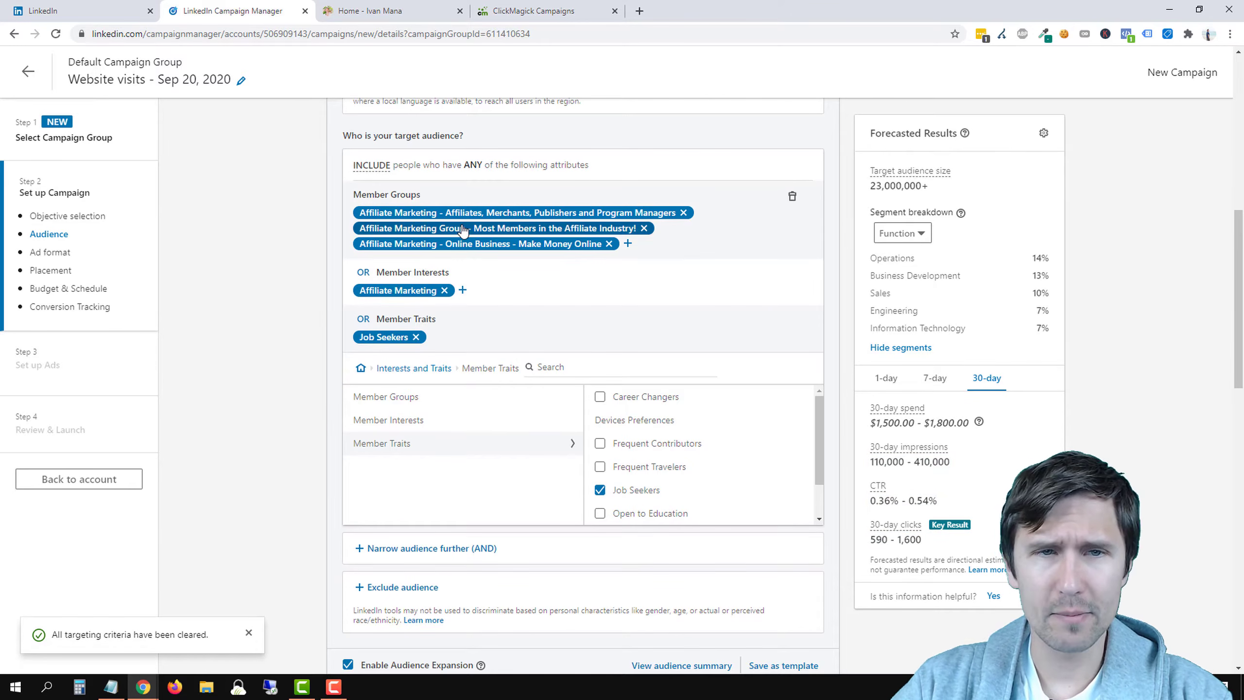
{"action": "scroll", "coordinate": [473, 196], "scroll_direction": "up", "scroll_amount": 1}
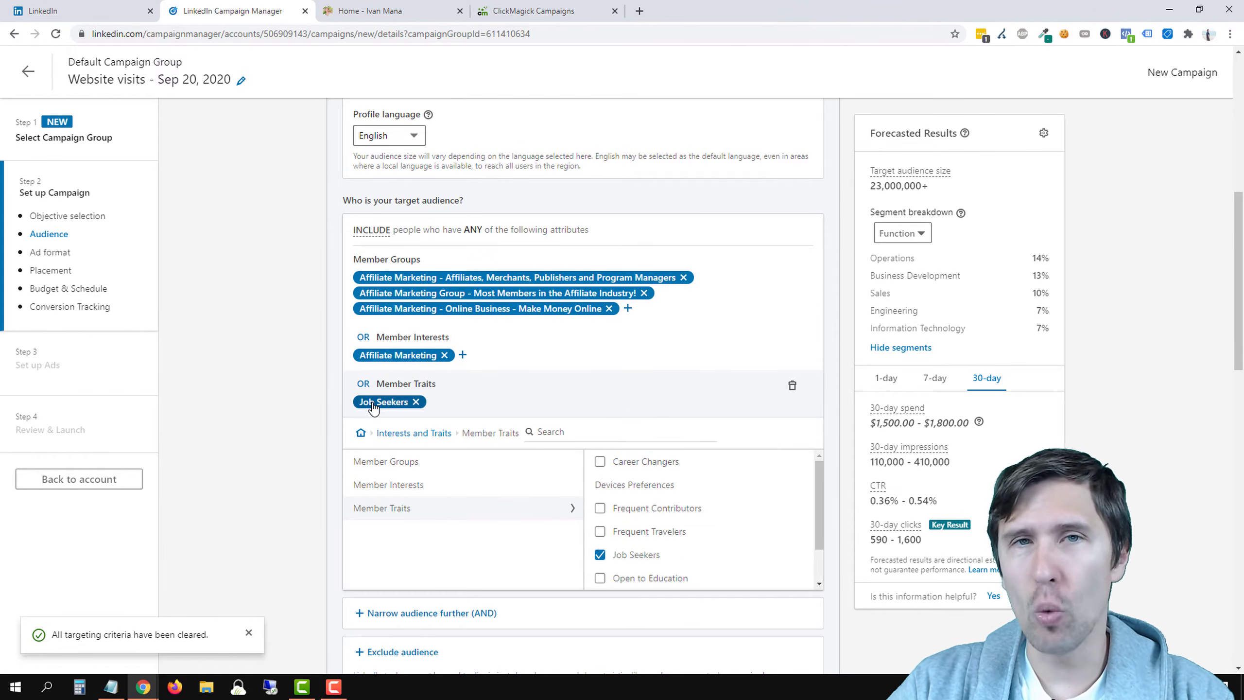
{"action": "left_click", "coordinate": [416, 402]}
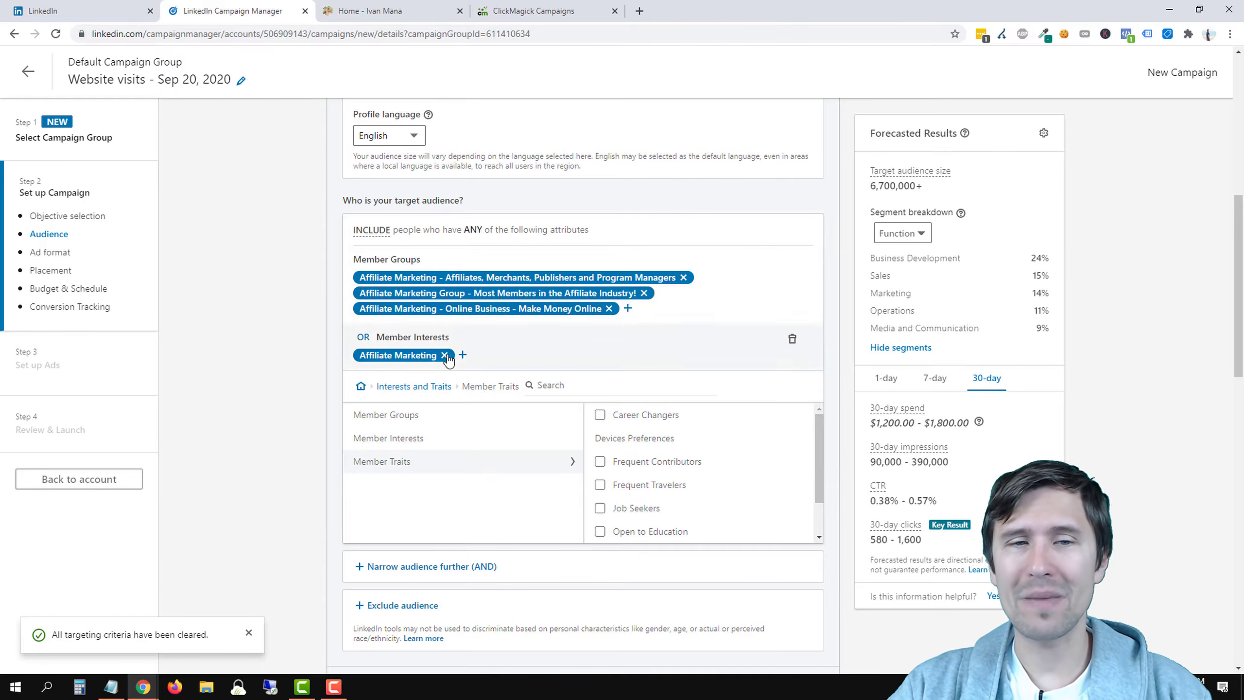
Narrow the target audience with an AND condition that requires the Job Seekers member trait
{"action": "left_click", "coordinate": [394, 567]}
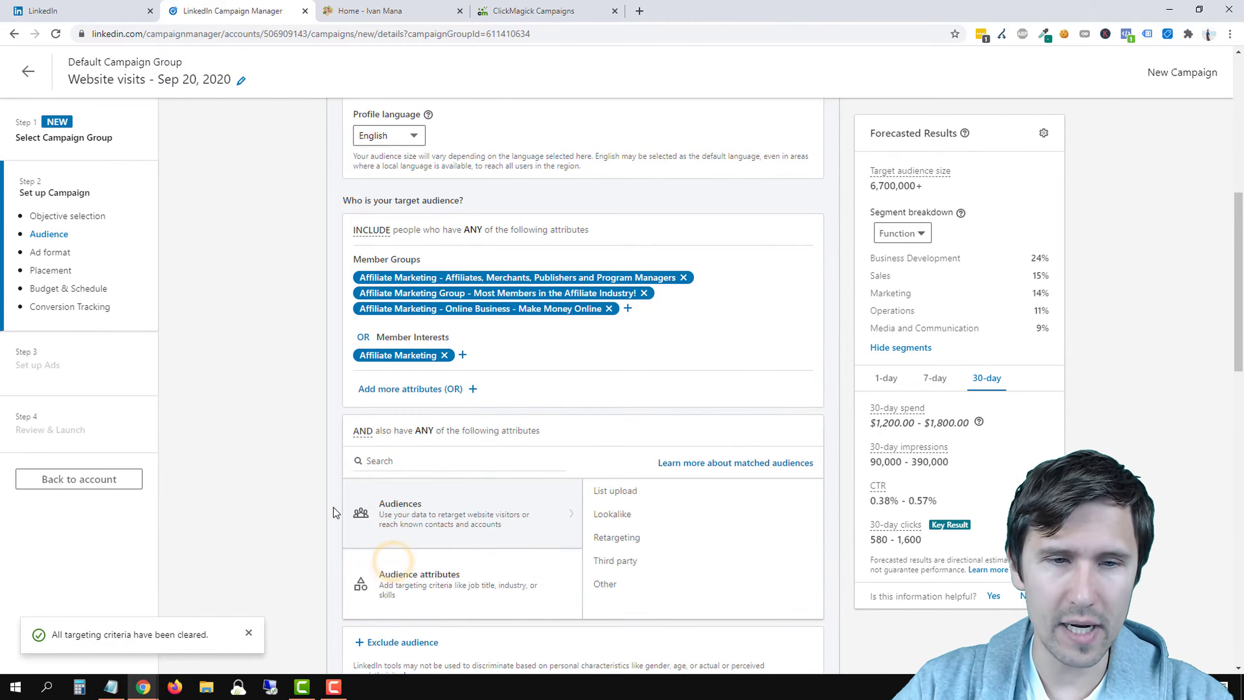
{"action": "left_click", "coordinate": [448, 571]}
{"action": "scroll", "coordinate": [375, 505], "scroll_direction": "down", "scroll_amount": 1}
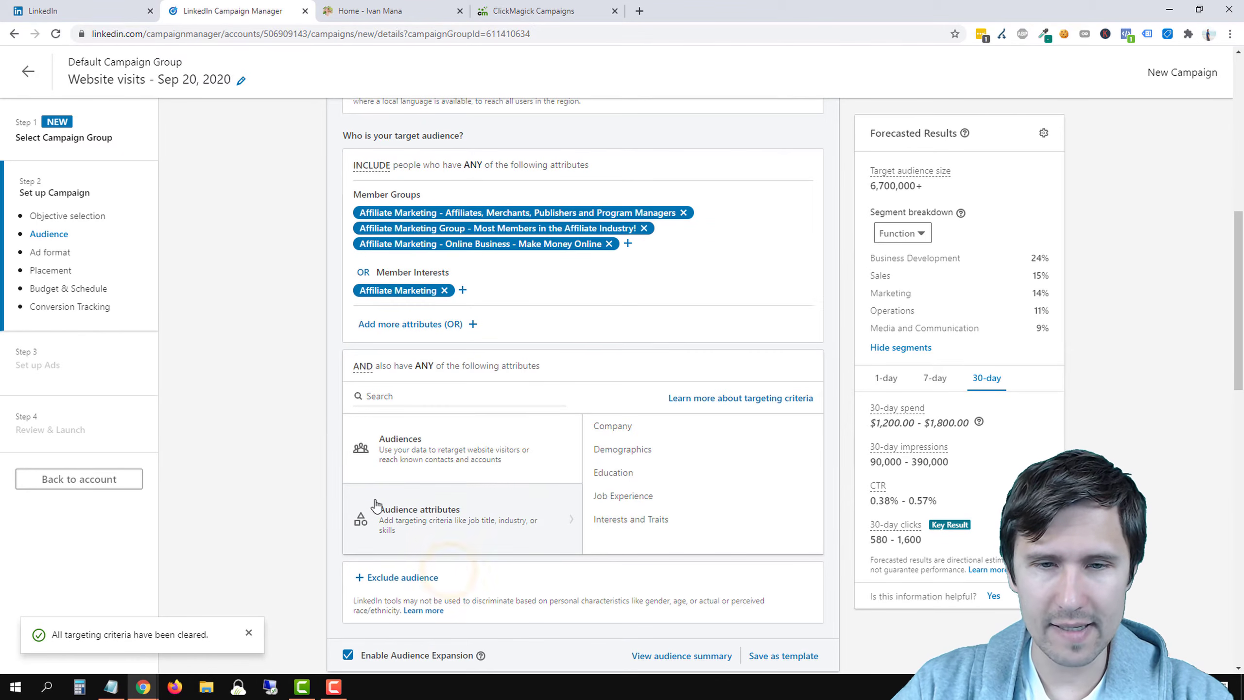
{"action": "left_click", "coordinate": [612, 520]}
{"action": "left_click", "coordinate": [617, 478]}
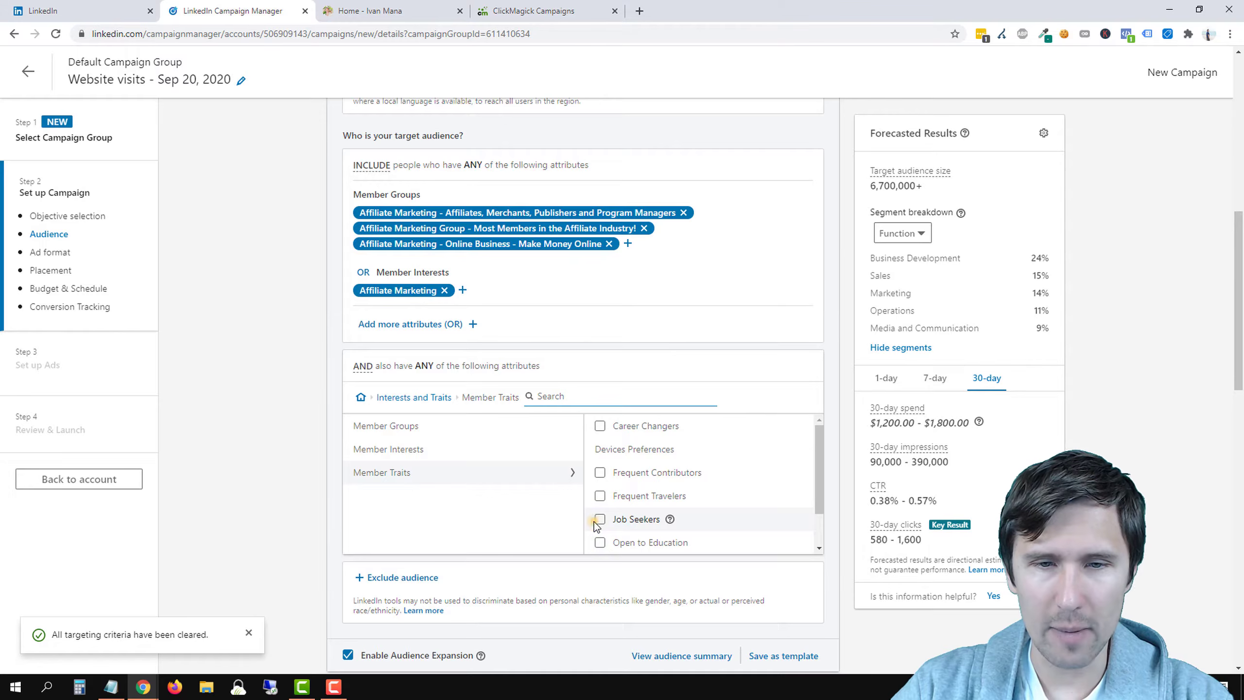
{"action": "left_click", "coordinate": [600, 519]}
{"action": "left_click", "coordinate": [298, 391]}
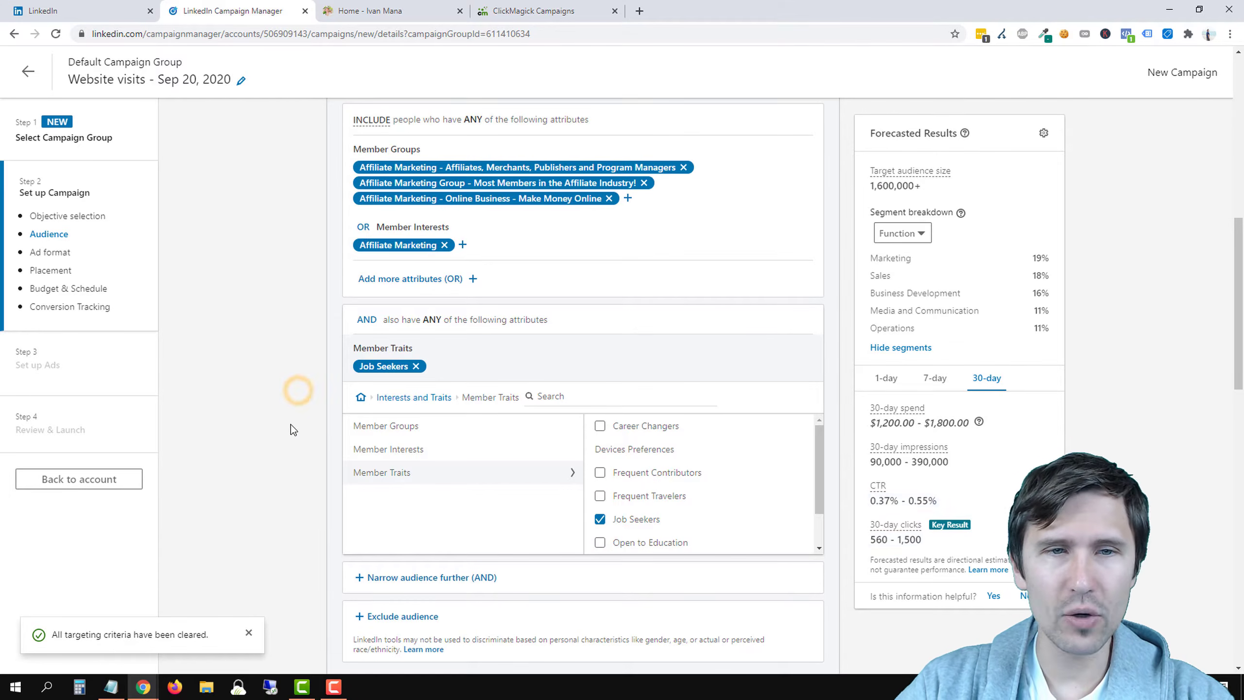
Remove the Affiliate Marketing member interest from the OR attributes and require it in a second AND condition instead
{"action": "scroll", "coordinate": [291, 429], "scroll_direction": "up", "scroll_amount": 2}
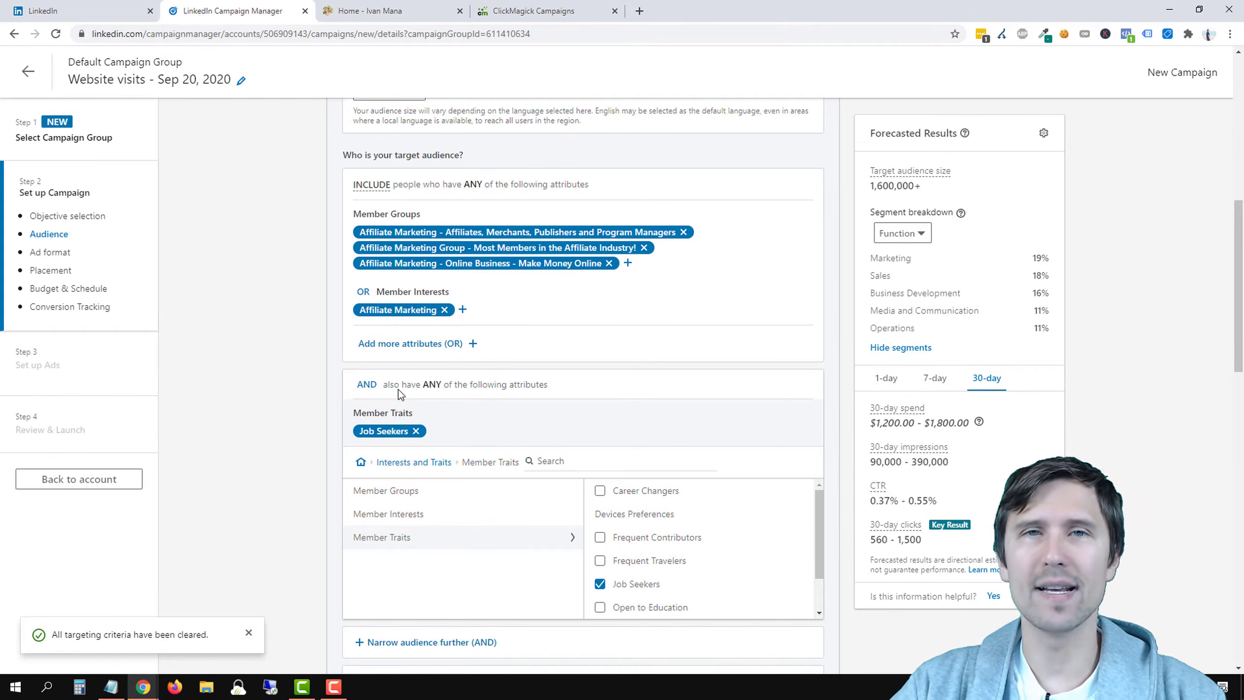
{"action": "left_click", "coordinate": [444, 310]}
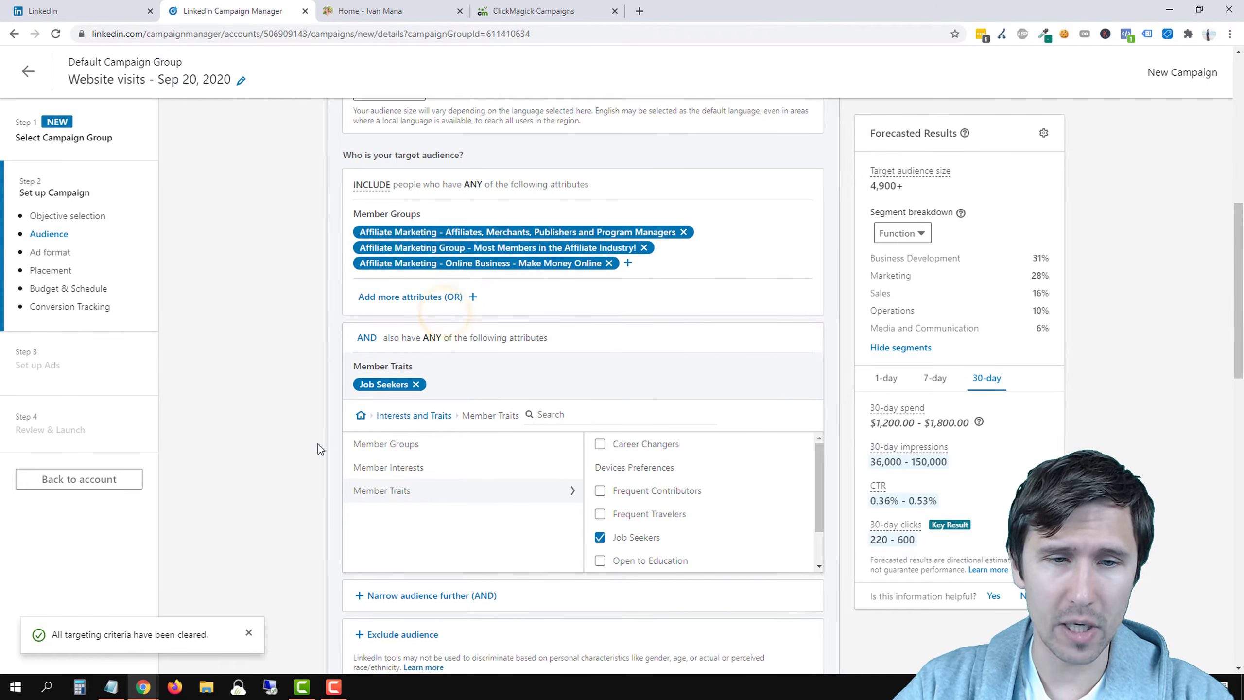
{"action": "scroll", "coordinate": [318, 444], "scroll_direction": "down", "scroll_amount": 2}
{"action": "left_click", "coordinate": [461, 467]}
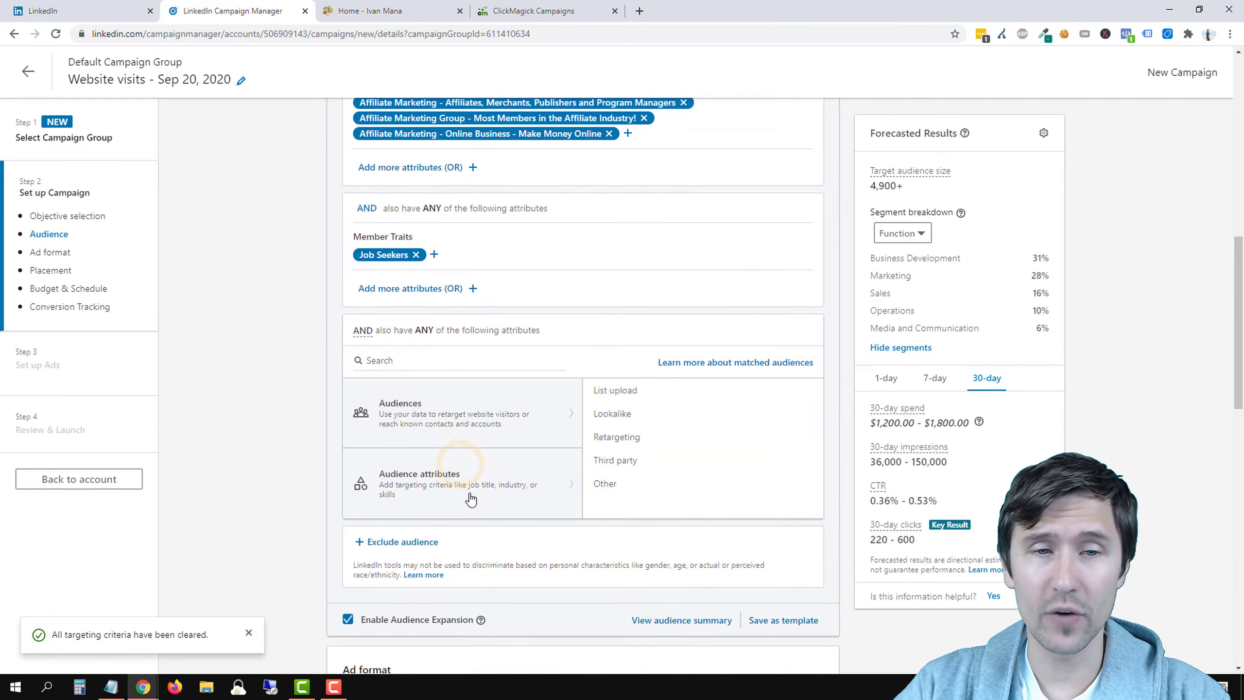
{"action": "left_click", "coordinate": [471, 495]}
{"action": "left_click", "coordinate": [629, 482]}
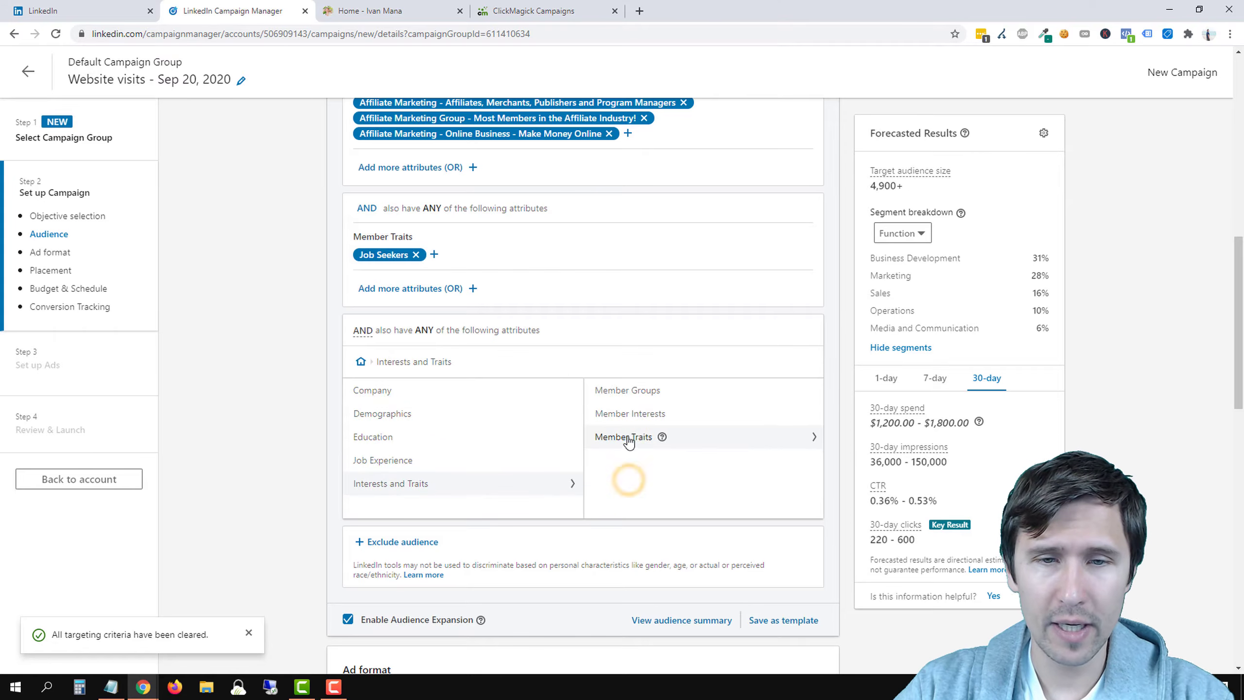
{"action": "left_click", "coordinate": [633, 414]}
{"action": "type", "text": "af"}
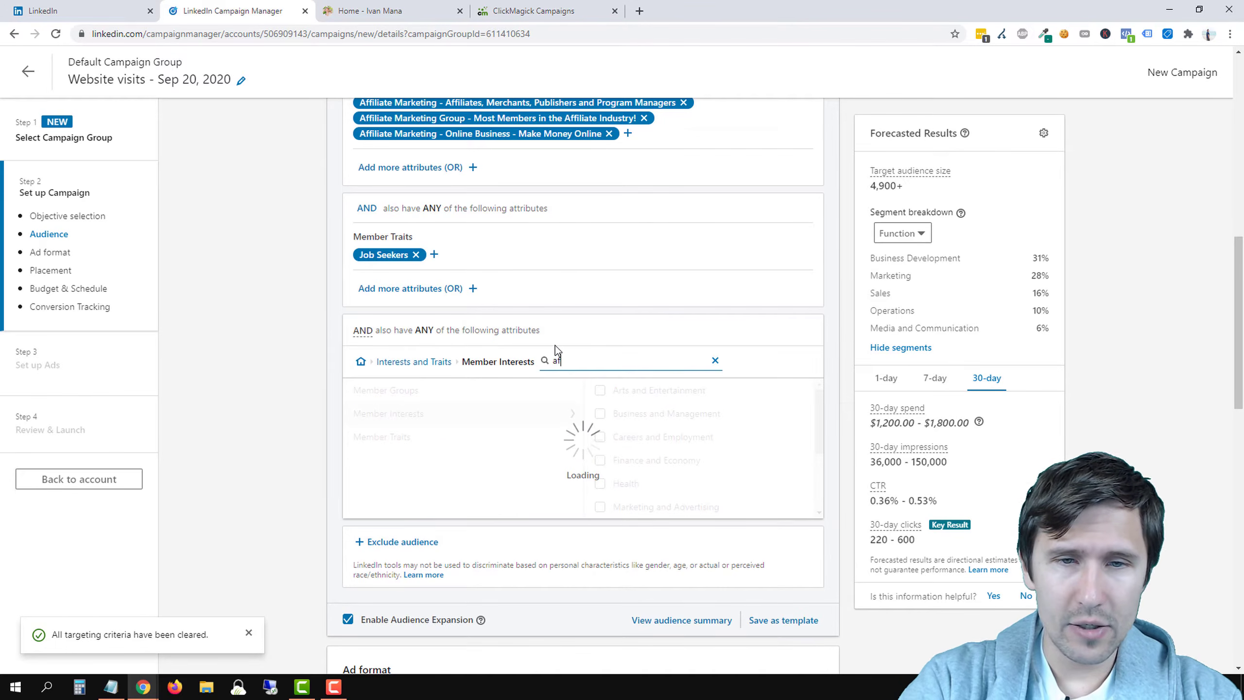
{"action": "type", "text": "filiate marketing"}
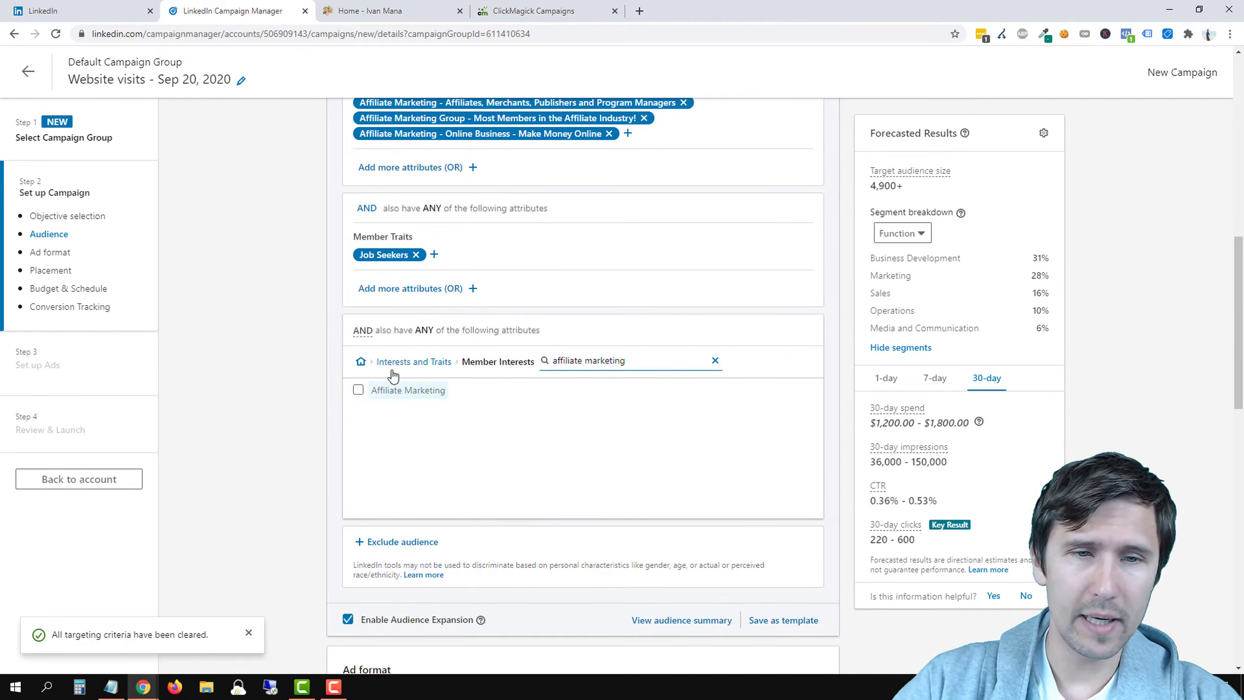
{"action": "left_click", "coordinate": [358, 390]}
{"action": "left_click", "coordinate": [272, 345]}
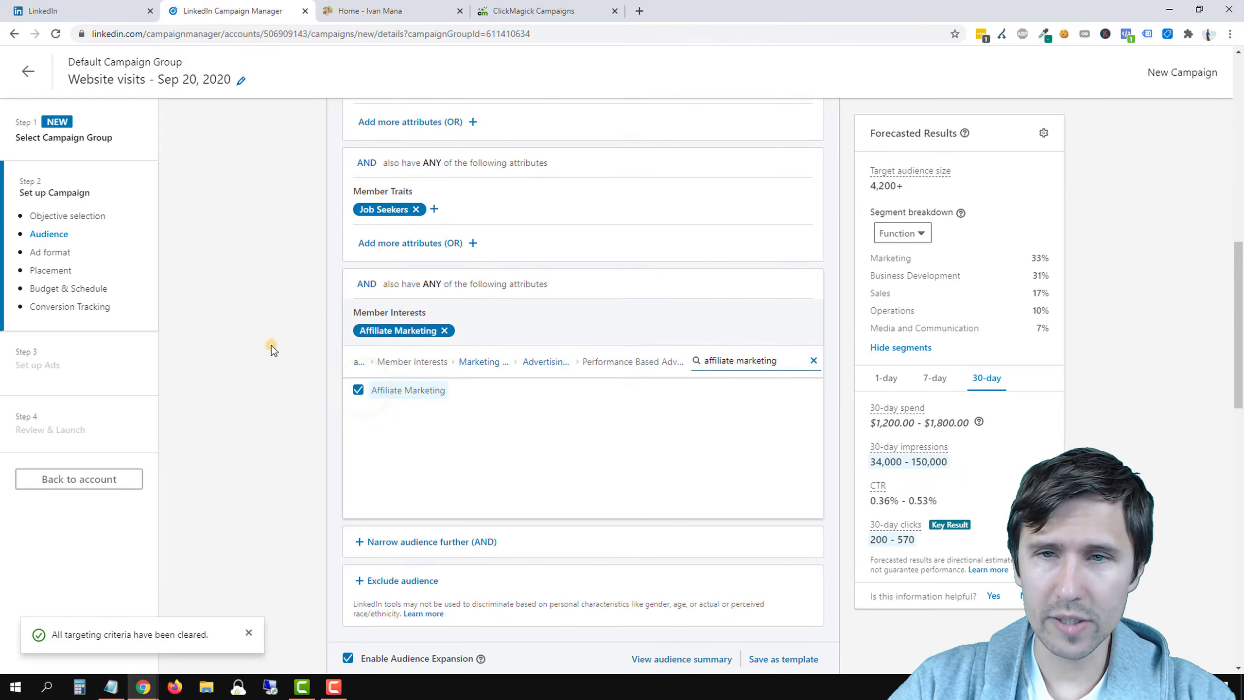
Check the forecasted target audience size against the chosen locations, member groups, traits and interests
{"action": "left_click_drag", "start_coordinate": [914, 190], "coordinate": [869, 187]}
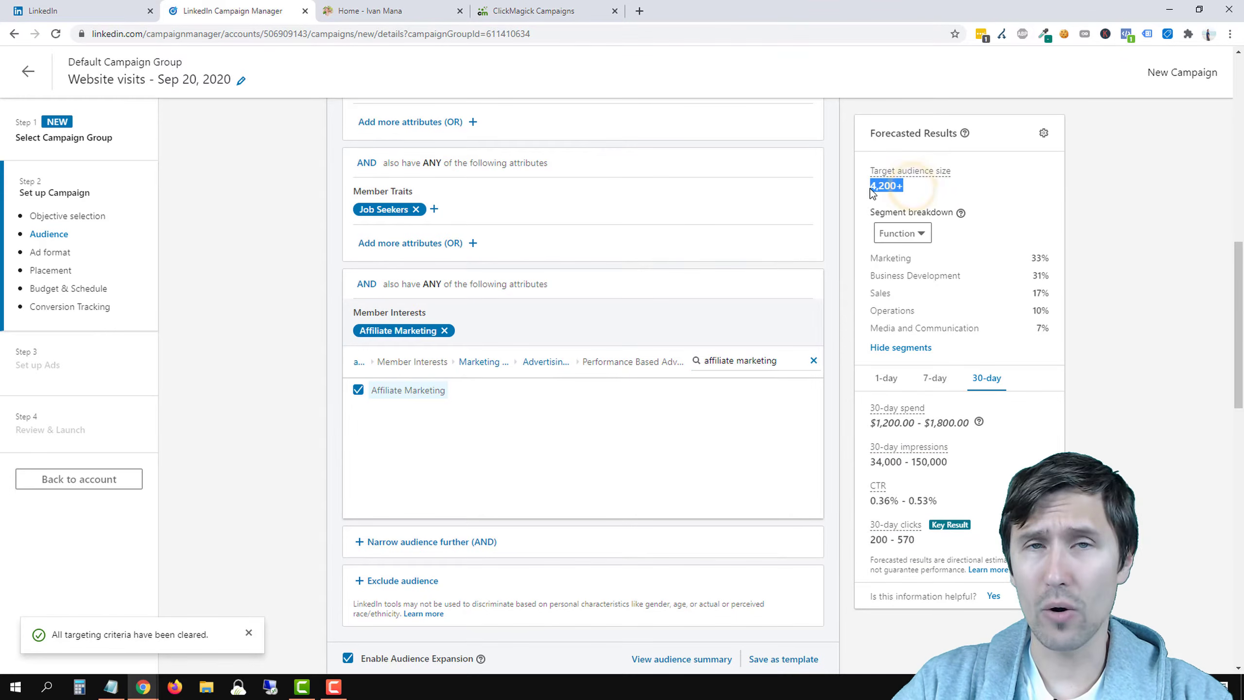
{"action": "left_click", "coordinate": [871, 188]}
{"action": "scroll", "coordinate": [613, 353], "scroll_direction": "up", "scroll_amount": 3}
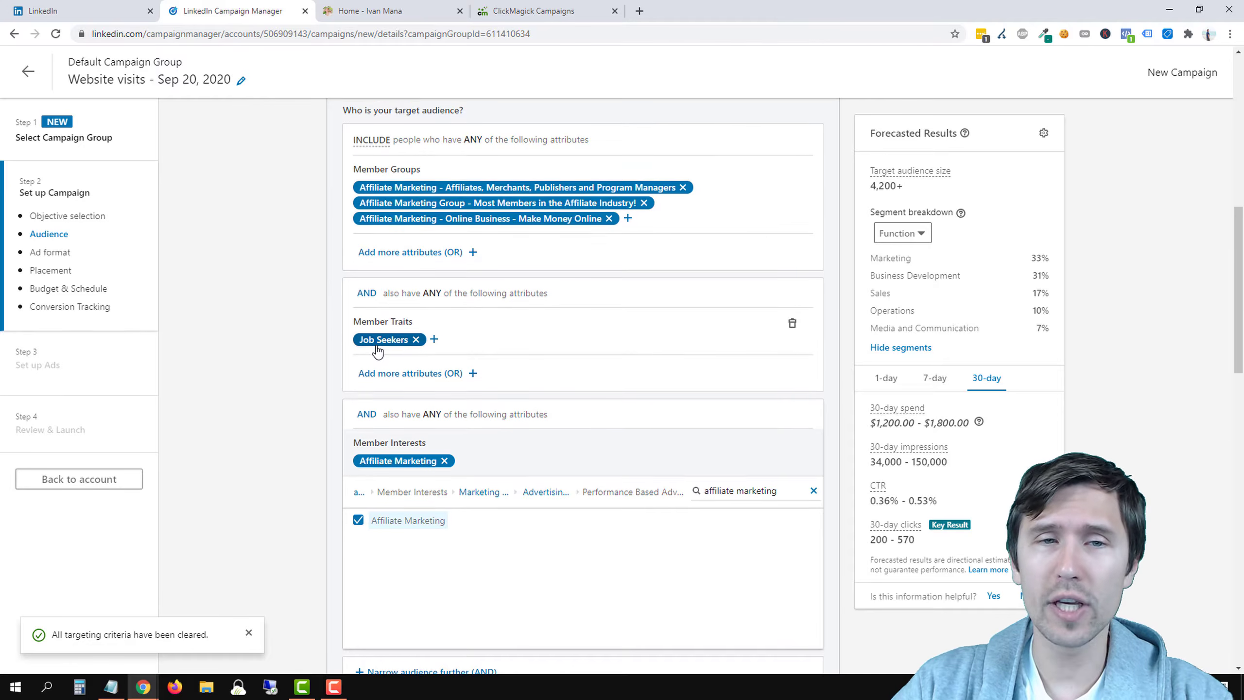
{"action": "scroll", "coordinate": [384, 318], "scroll_direction": "up", "scroll_amount": 1}
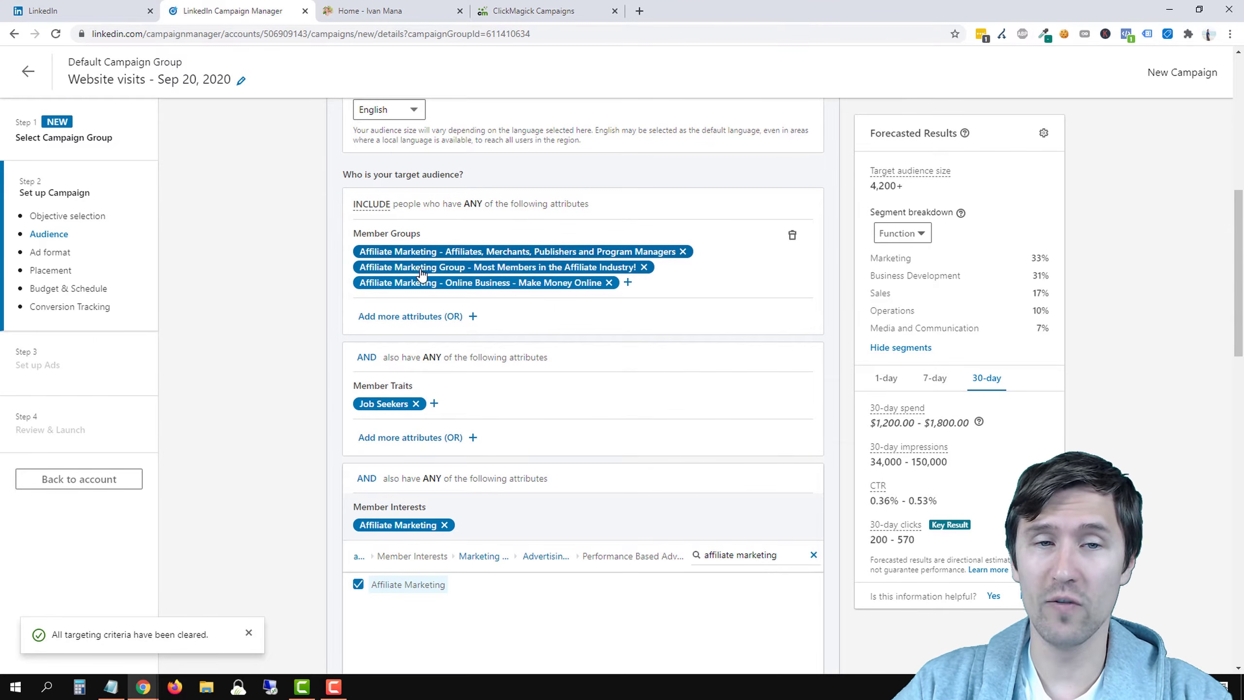
{"action": "scroll", "coordinate": [306, 407], "scroll_direction": "up", "scroll_amount": 4}
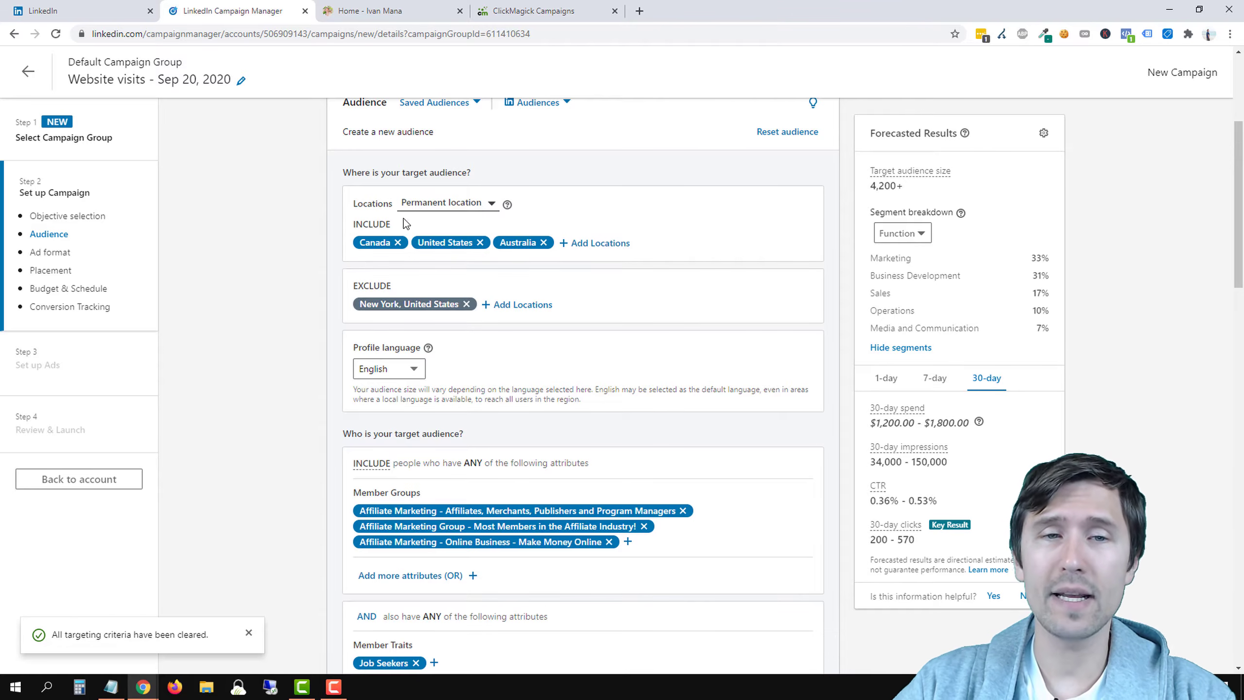
{"action": "scroll", "coordinate": [299, 374], "scroll_direction": "down", "scroll_amount": 5}
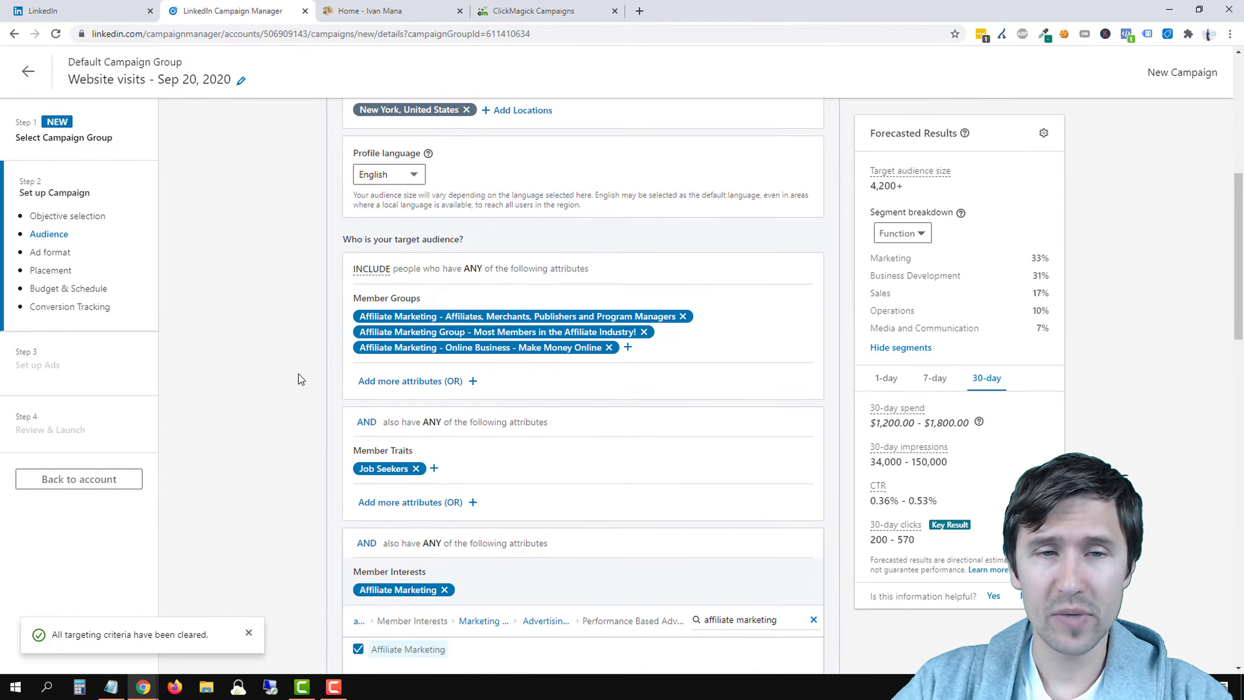
{"action": "scroll", "coordinate": [294, 398], "scroll_direction": "down", "scroll_amount": 3}
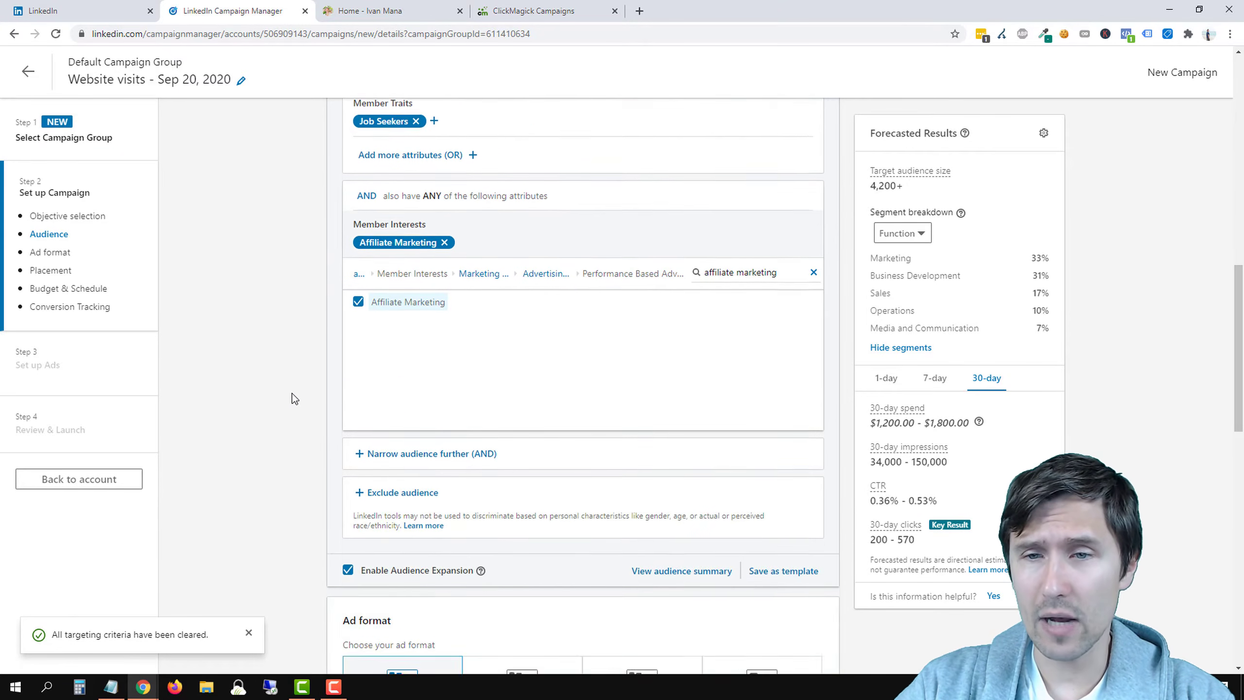
Switch the forecasted results to the 1-day view and examine the expected clicks and spend
{"action": "left_click", "coordinate": [898, 384]}
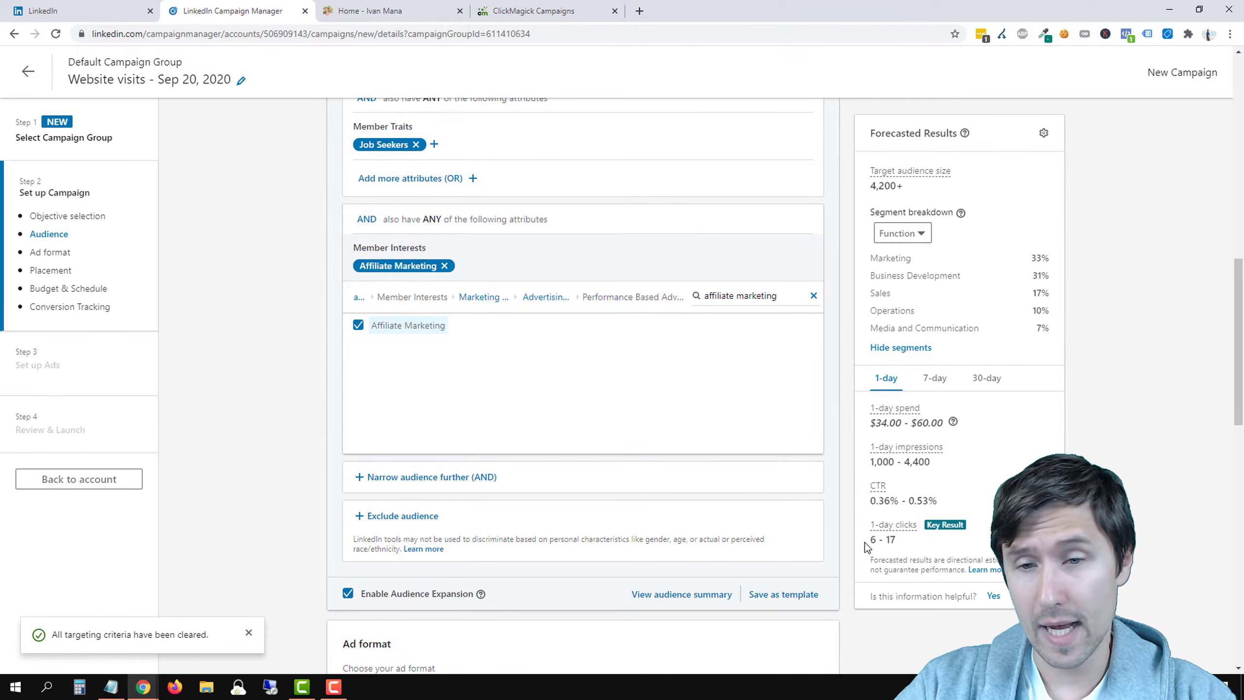
{"action": "left_click_drag", "start_coordinate": [869, 539], "coordinate": [896, 540]}
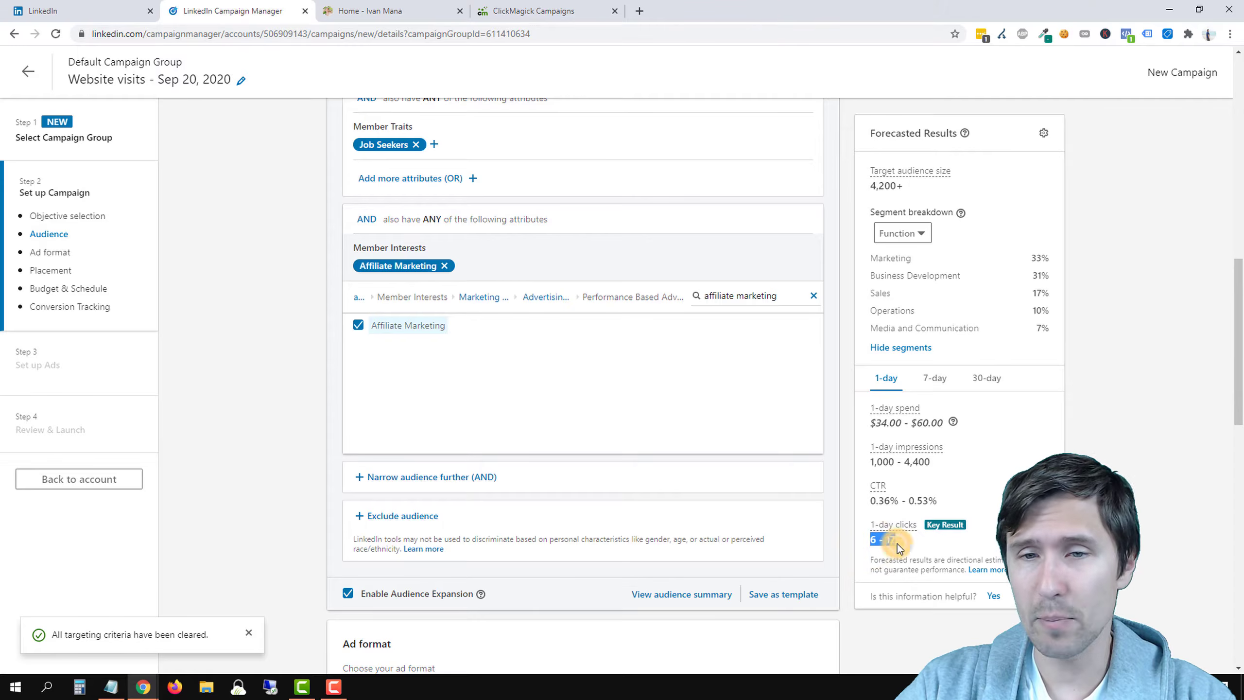
{"action": "left_click_drag", "start_coordinate": [868, 423], "coordinate": [940, 423]}
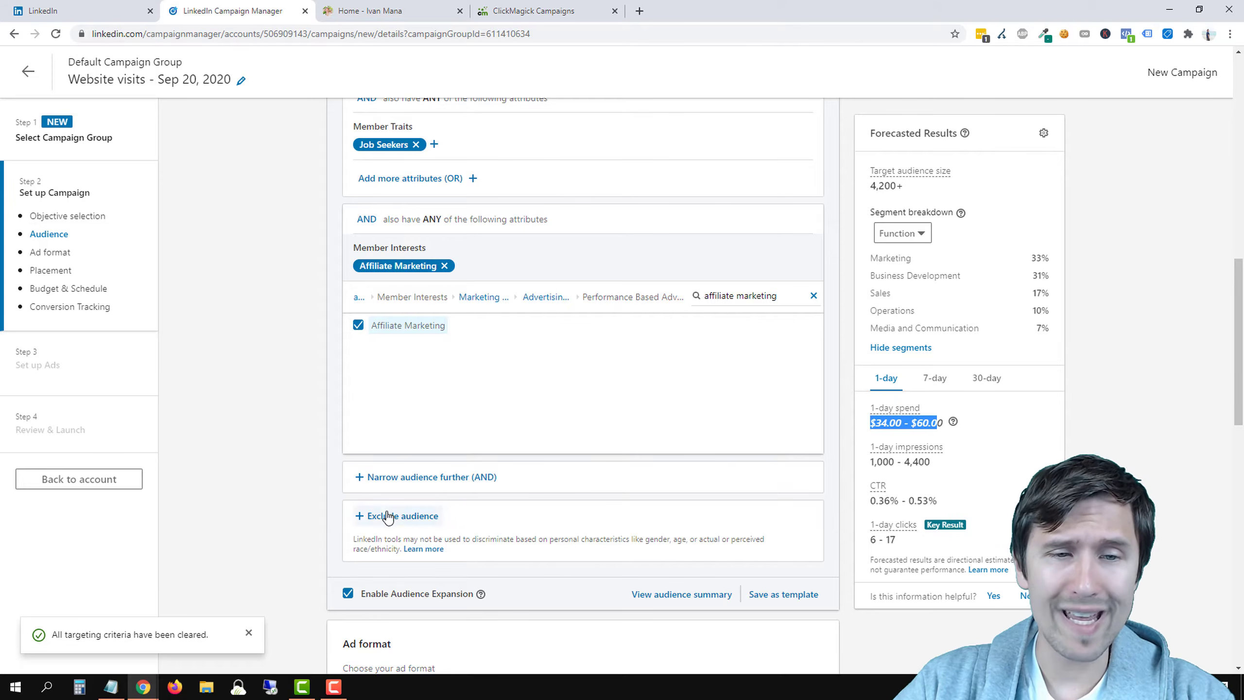
Try excluding people with the Health member interest from the target audience, and remove that exclusion again
{"action": "left_click", "coordinate": [361, 516]}
{"action": "scroll", "coordinate": [508, 517], "scroll_direction": "down", "scroll_amount": 1}
{"action": "left_click", "coordinate": [508, 515]}
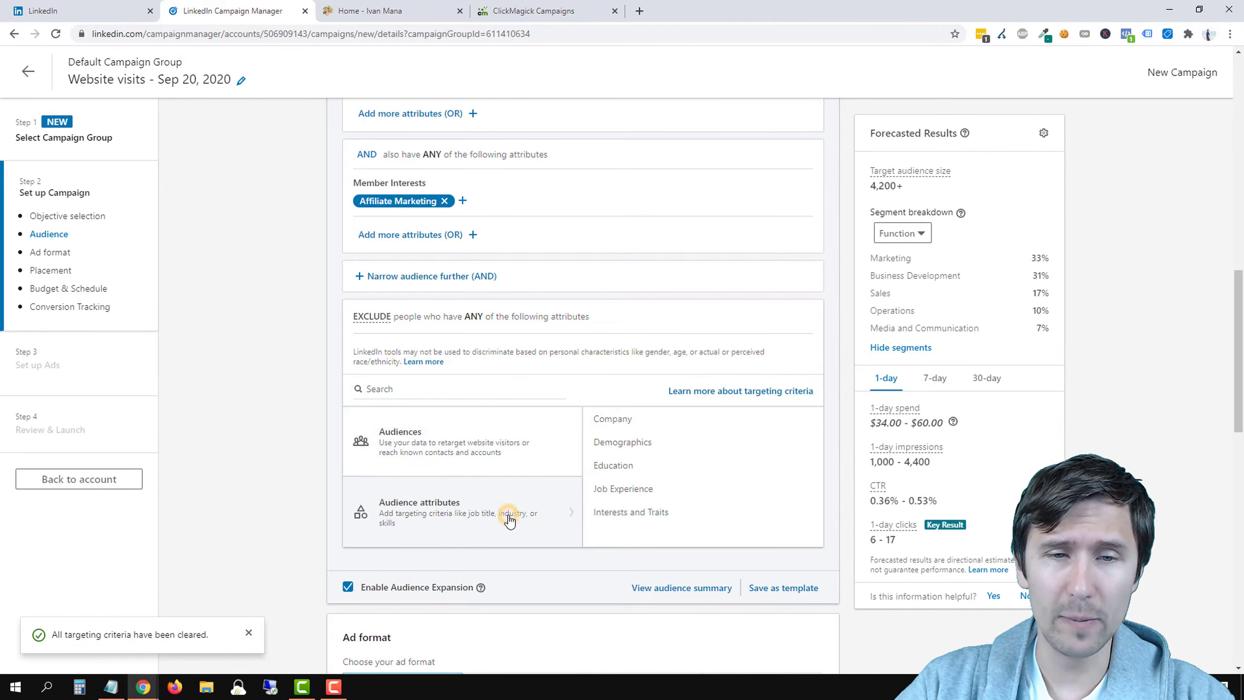
{"action": "left_click", "coordinate": [622, 512]}
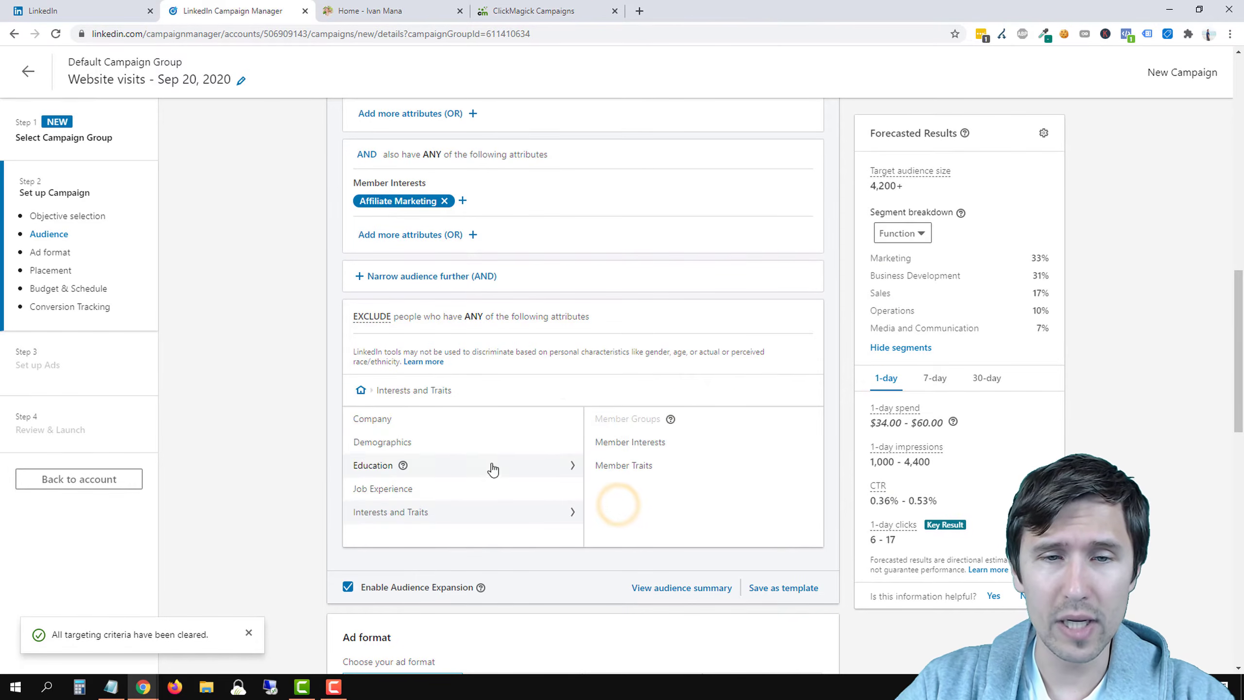
{"action": "left_click", "coordinate": [632, 443]}
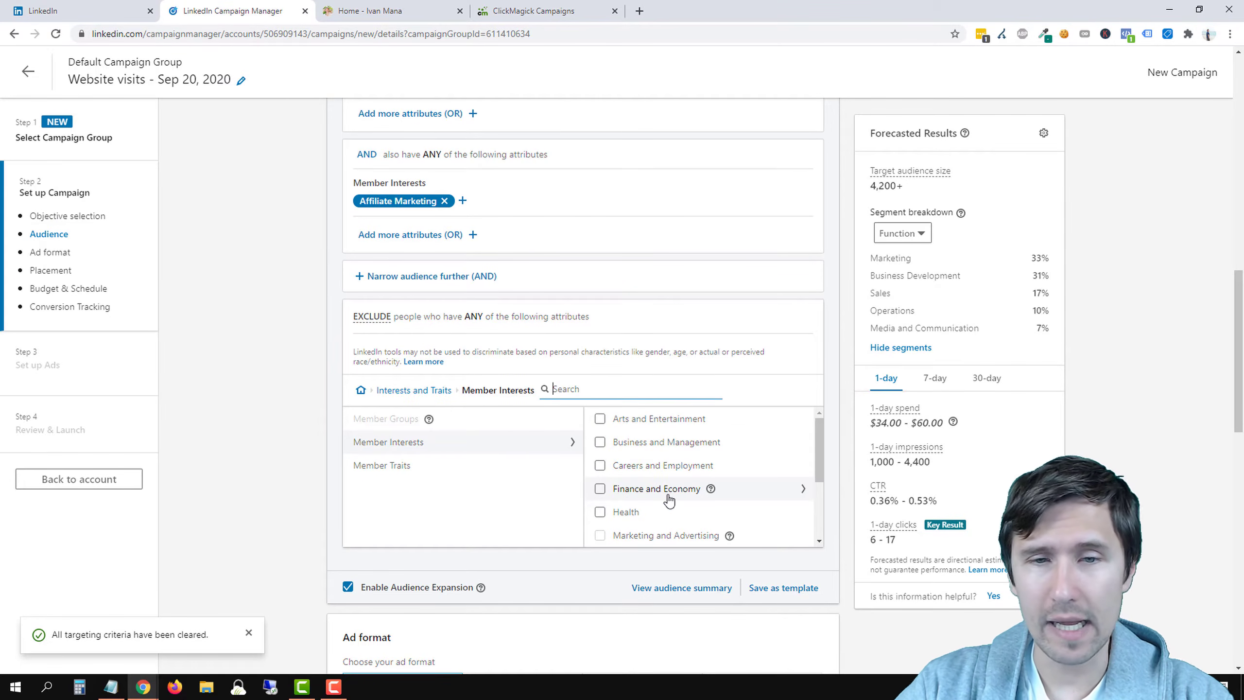
{"action": "left_click", "coordinate": [616, 514]}
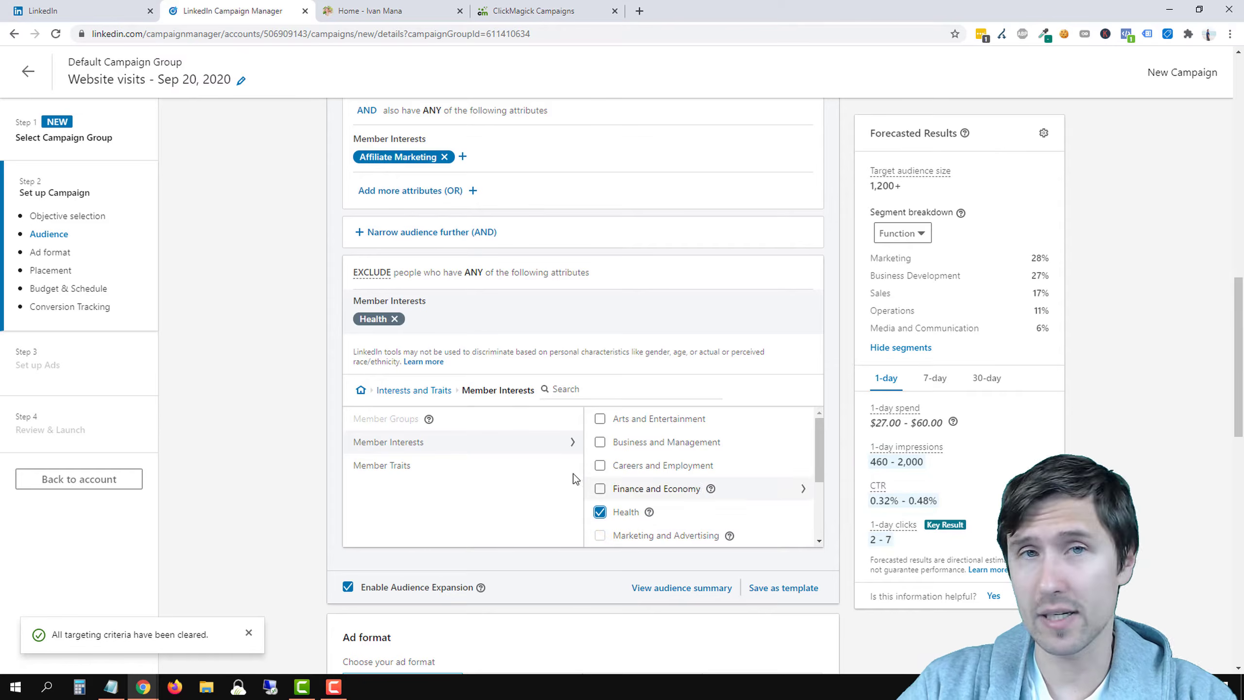
{"action": "left_click", "coordinate": [394, 318]}
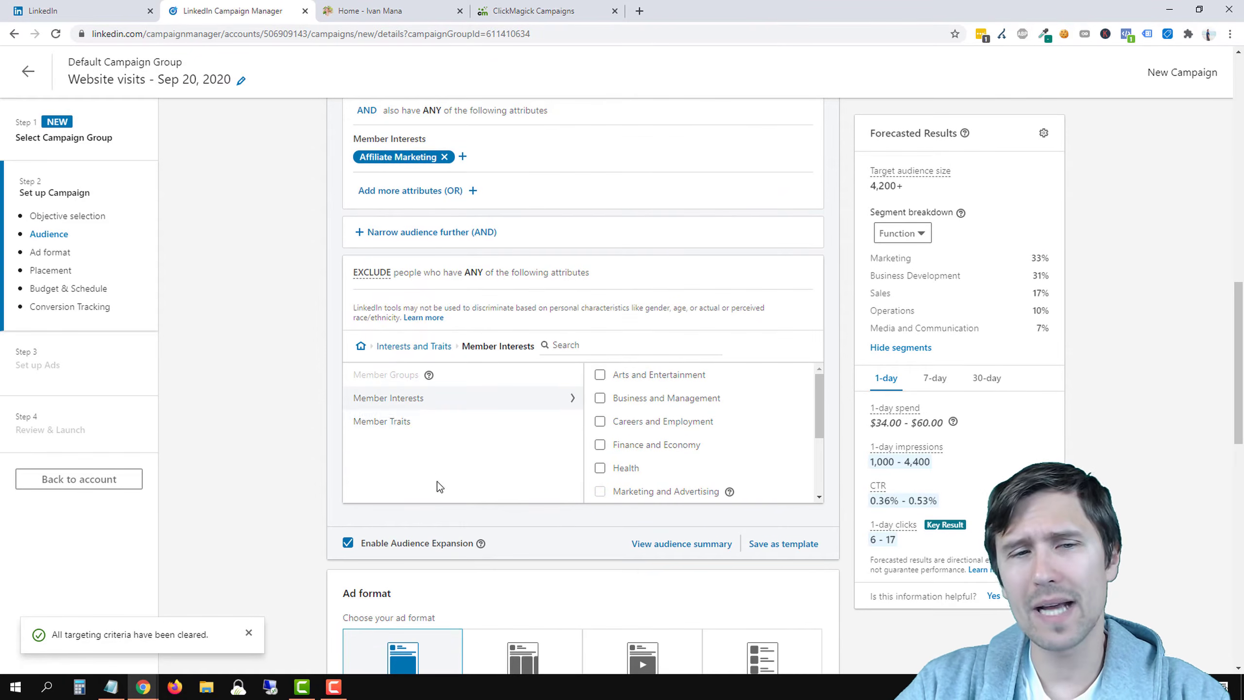
Return to the top level of the exclusion options and view the available Audiences types
{"action": "left_click", "coordinate": [422, 346]}
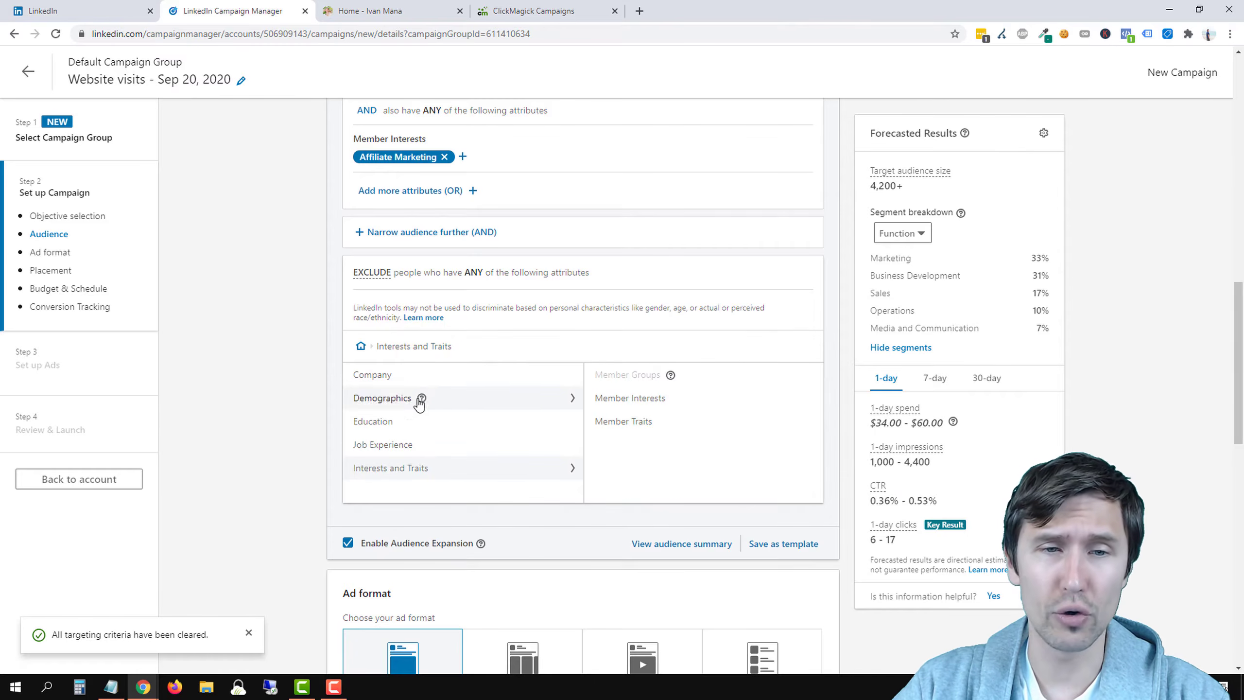
{"action": "left_click", "coordinate": [360, 347]}
{"action": "mouse_move", "coordinate": [472, 405]}
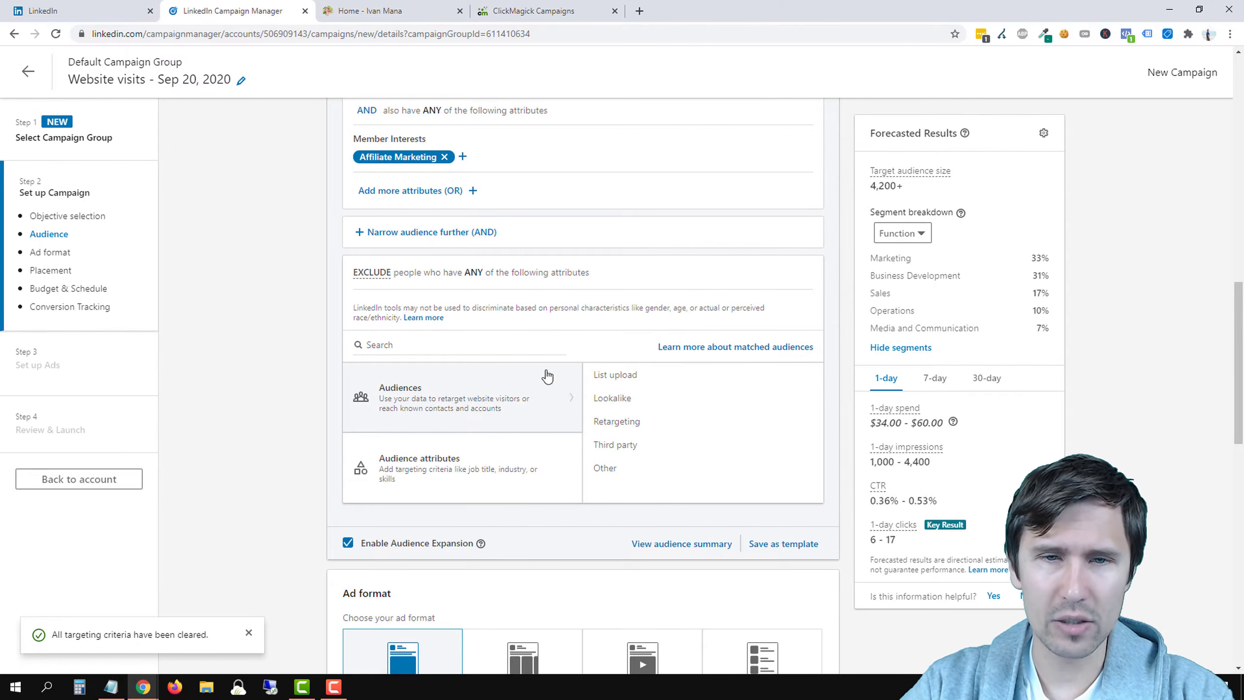
Look through the Retargeting exclusion options, view the Website audiences, and return to the list of retargeting types
{"action": "left_click", "coordinate": [658, 422]}
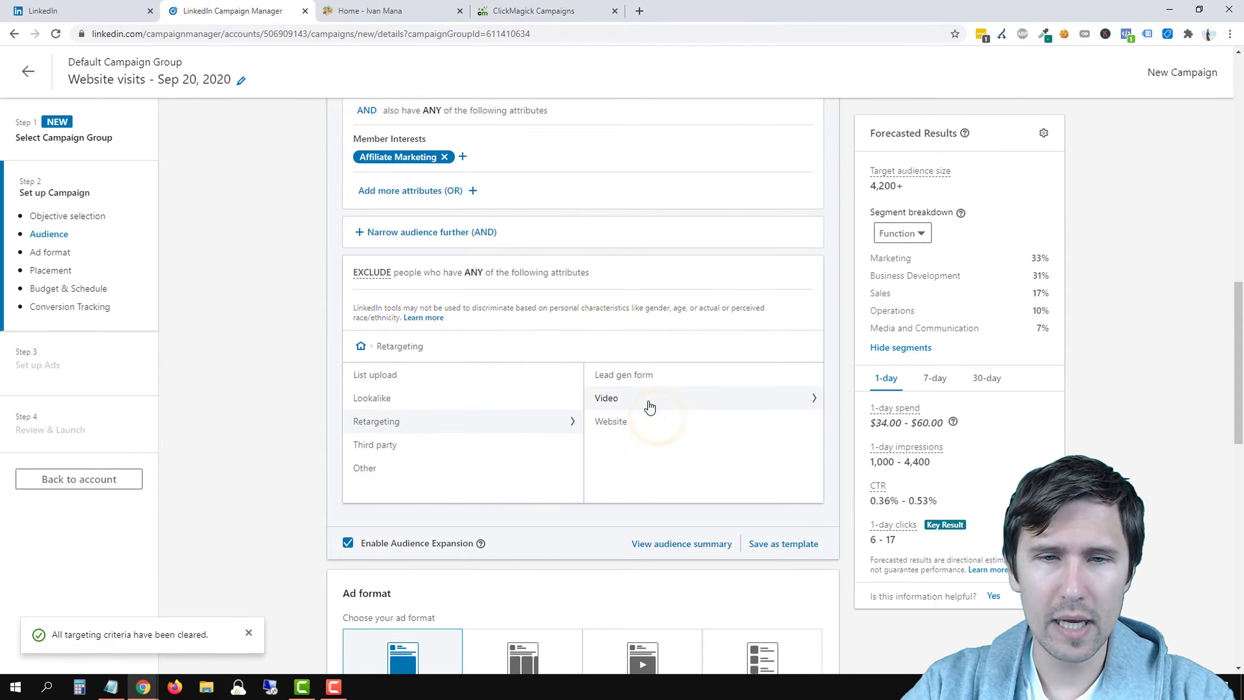
{"action": "left_click", "coordinate": [650, 419]}
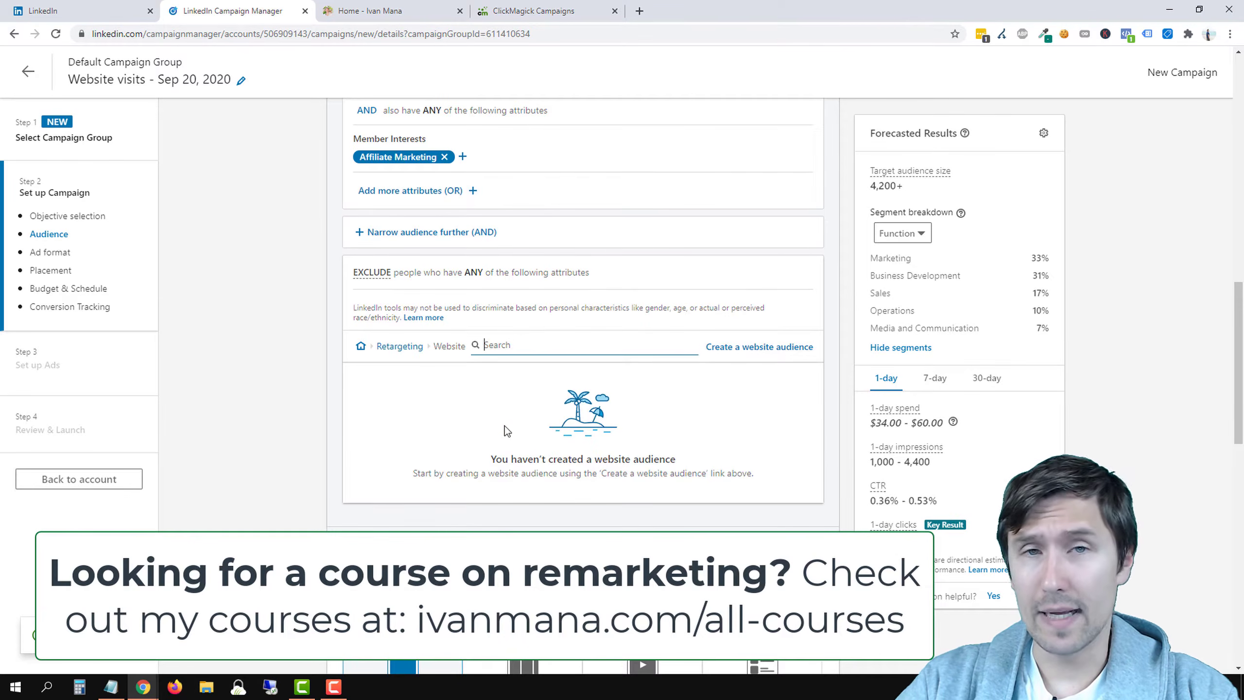
{"action": "left_click", "coordinate": [392, 352]}
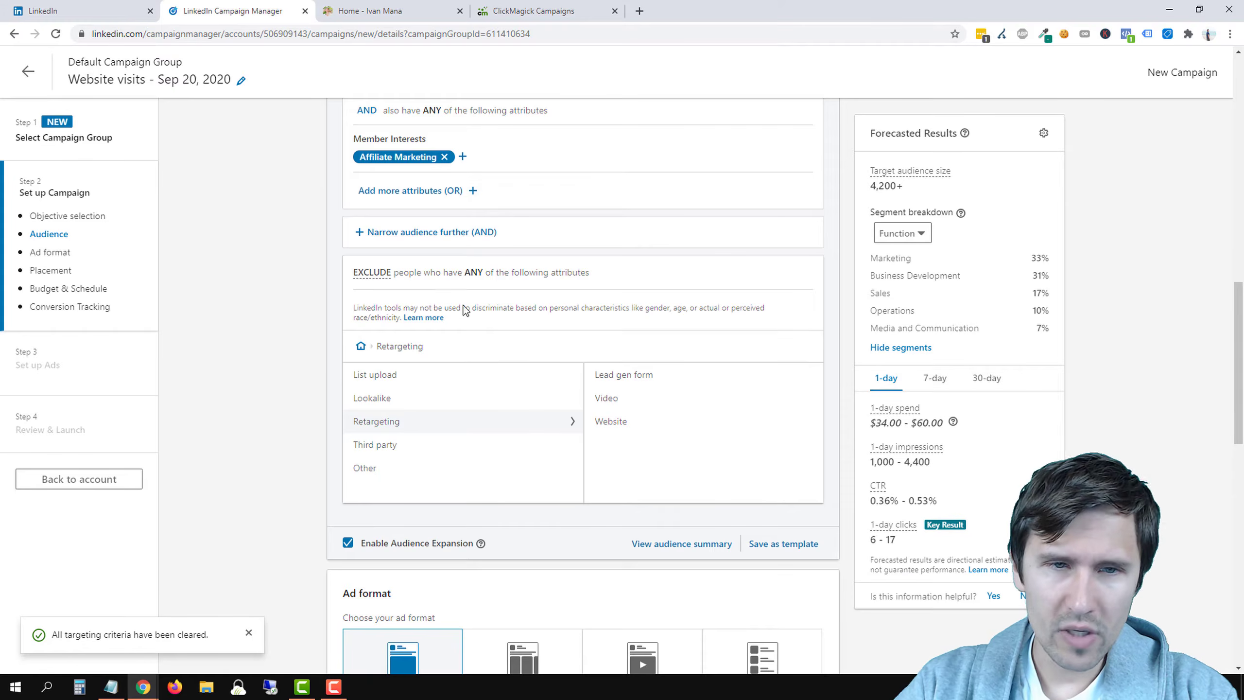
Read the explanation of the Enable Audience Expansion option and close it, leaving the option enabled
{"action": "scroll", "coordinate": [243, 453], "scroll_direction": "down", "scroll_amount": 1}
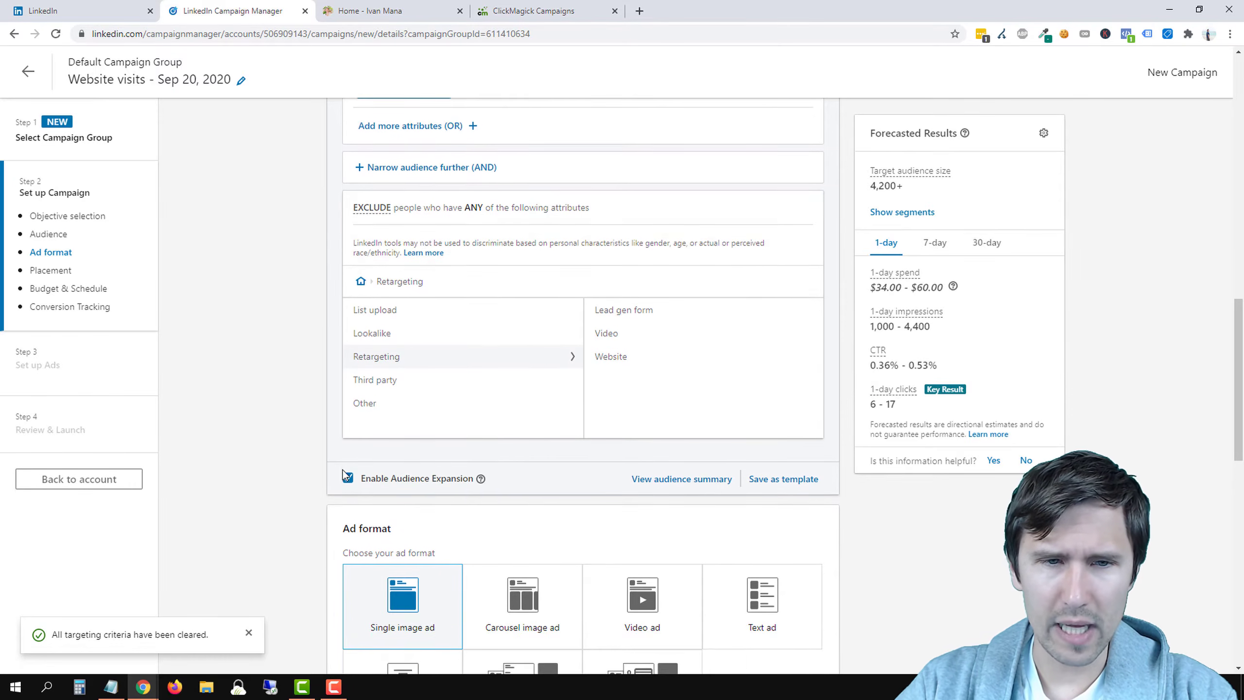
{"action": "left_click", "coordinate": [482, 479]}
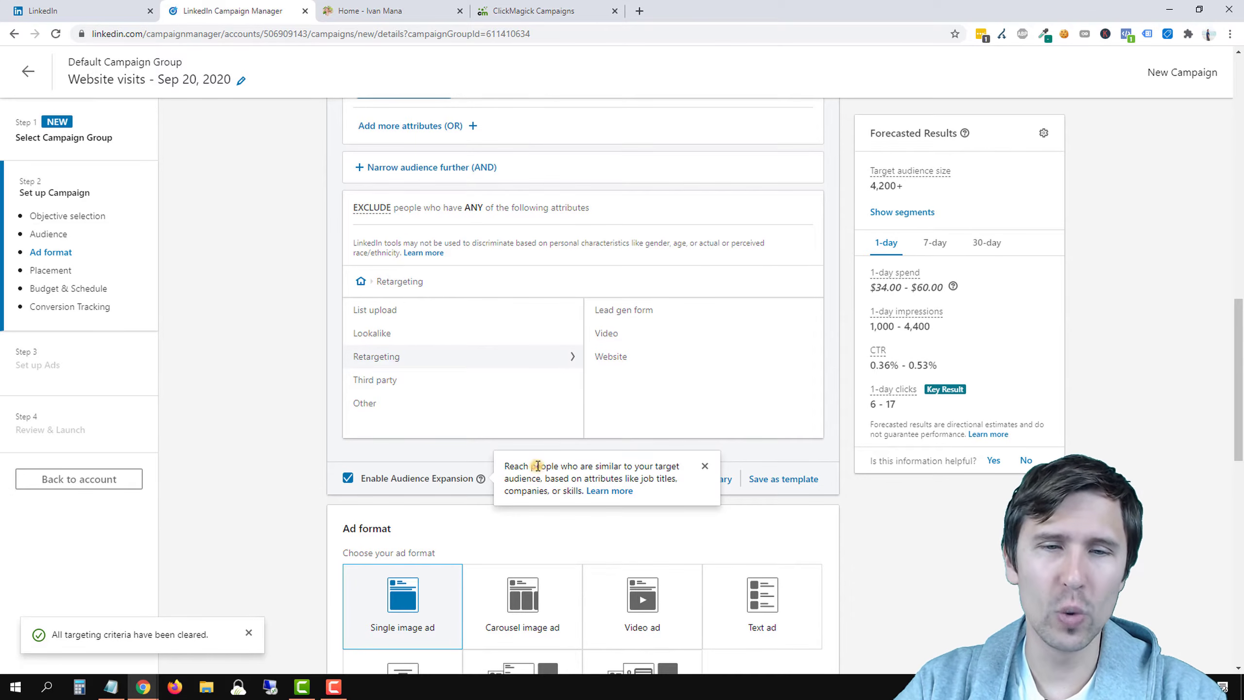
{"action": "left_click", "coordinate": [421, 444]}
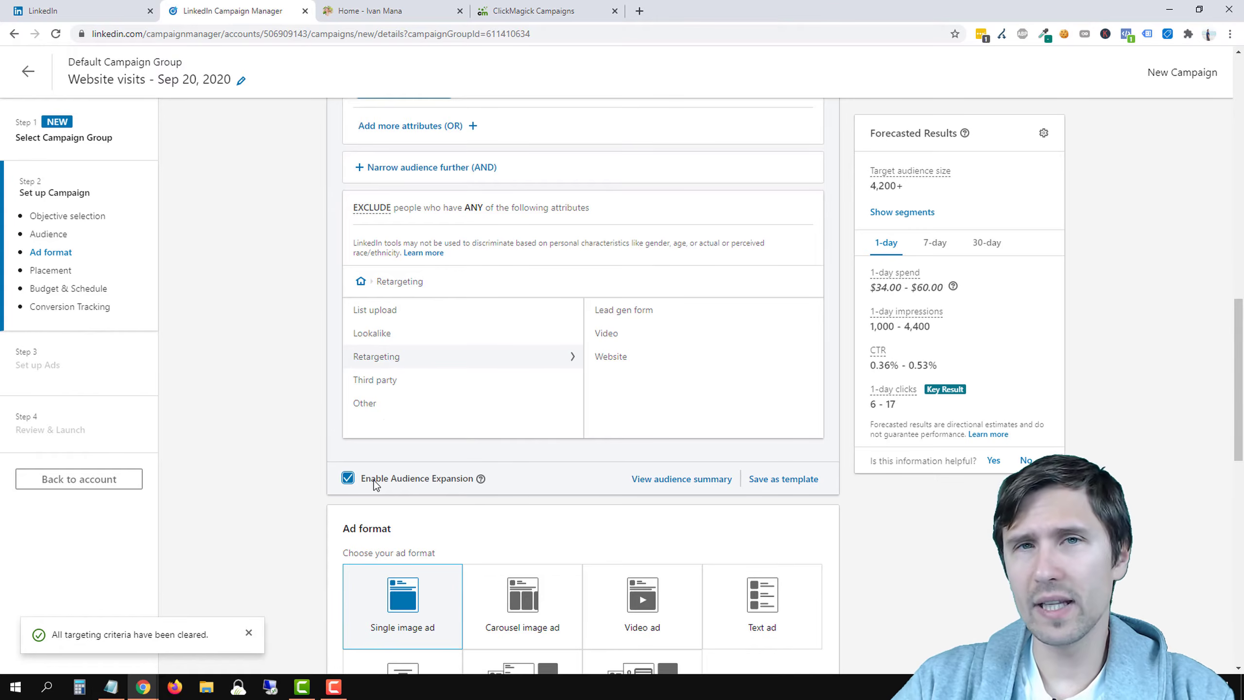
Try the Carousel image ad, Video ad, Text ad and Spotlight ad formats in turn for the campaign
{"action": "scroll", "coordinate": [294, 431], "scroll_direction": "down", "scroll_amount": 5}
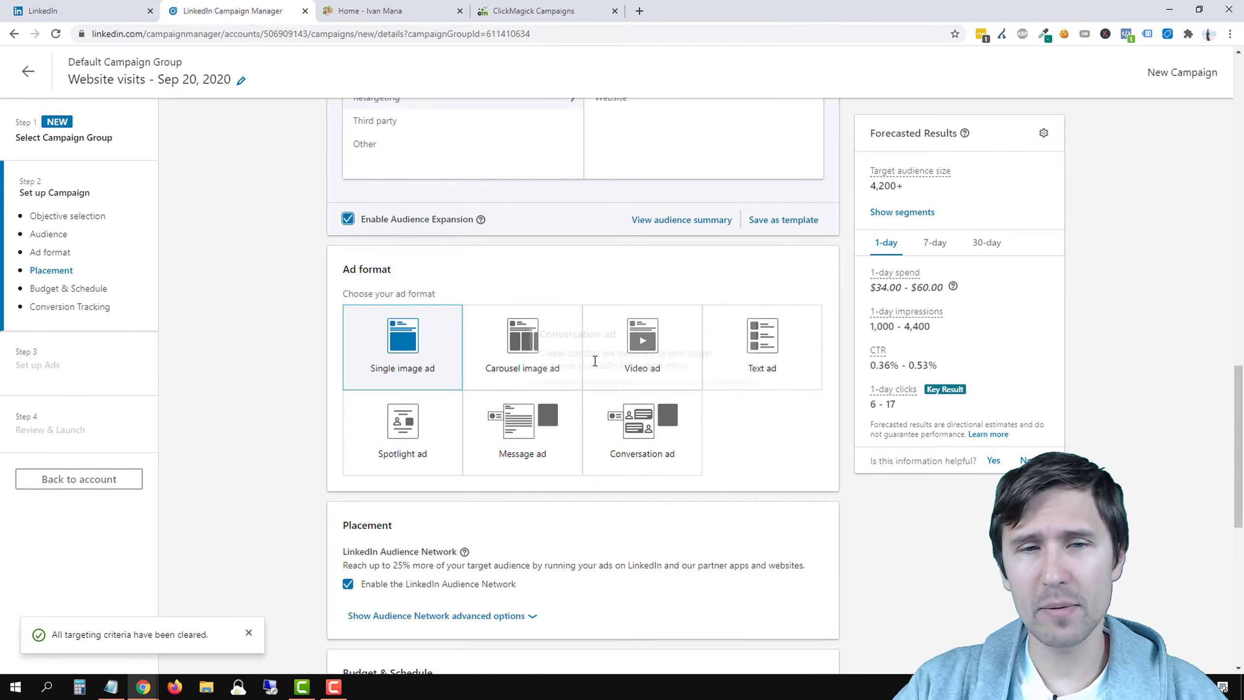
{"action": "left_click", "coordinate": [478, 371]}
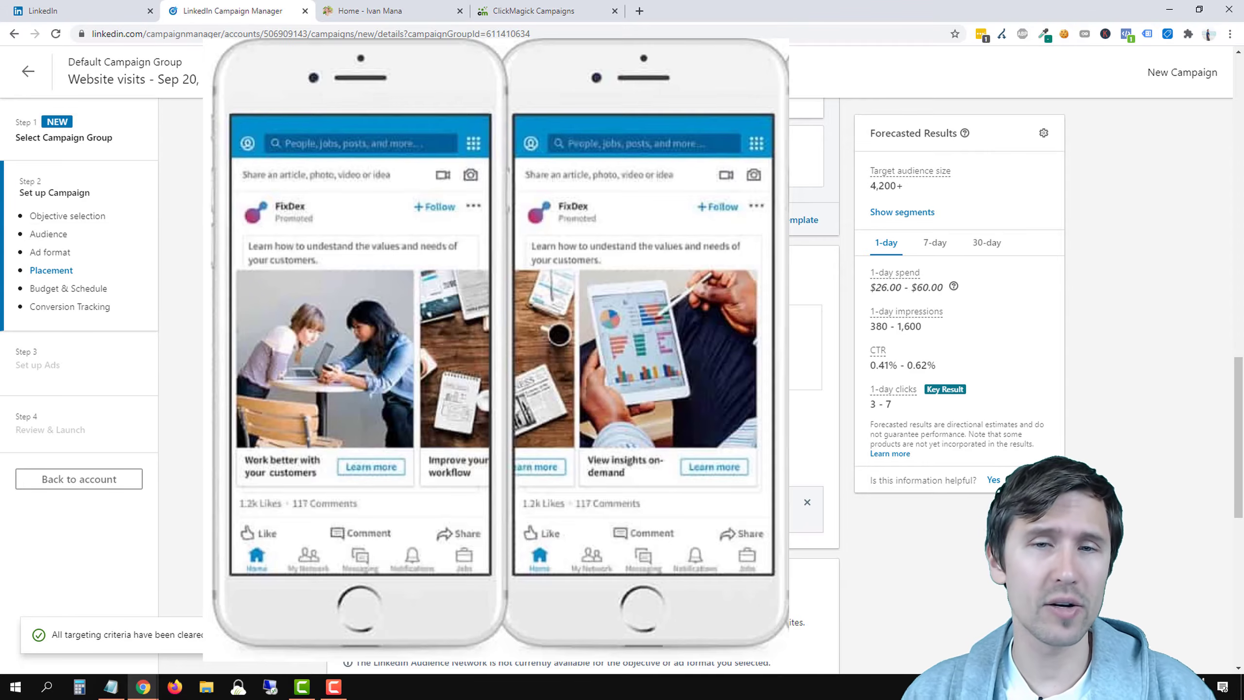
{"action": "left_click", "coordinate": [689, 352]}
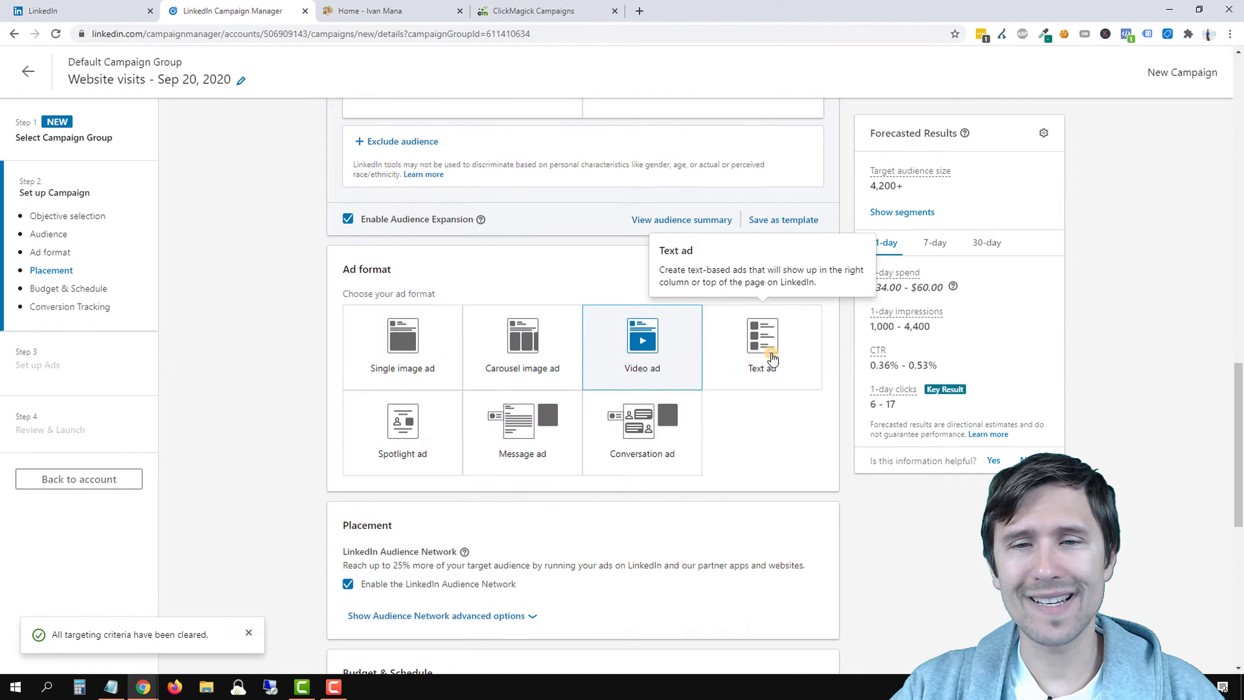
{"action": "left_click", "coordinate": [767, 360]}
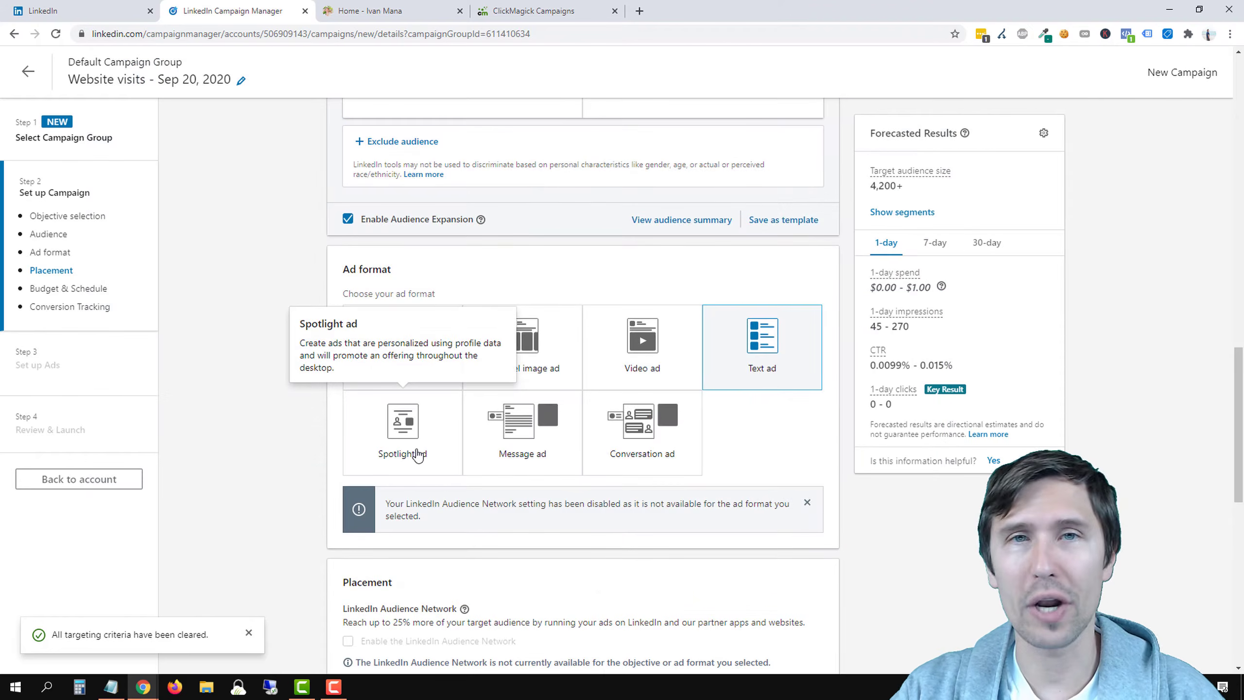
{"action": "left_click", "coordinate": [415, 453]}
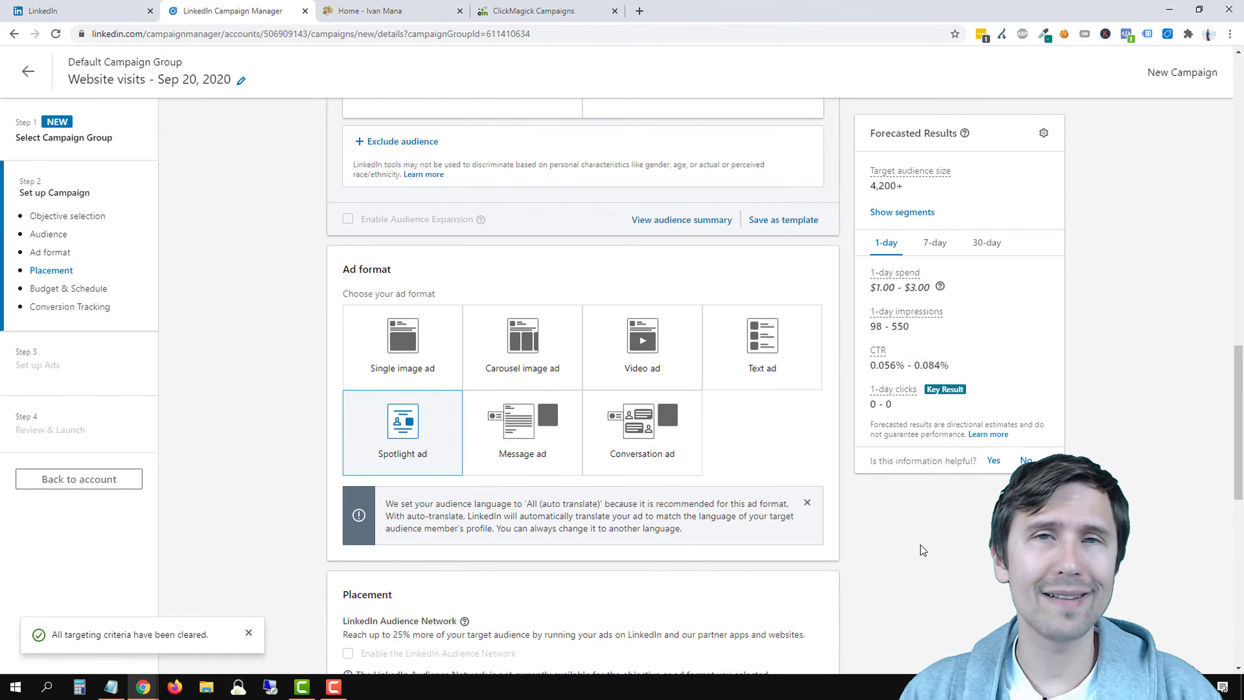
Look over the placement and budget settings, and try the Message ad and Conversation ad formats
{"action": "scroll", "coordinate": [588, 383], "scroll_direction": "down", "scroll_amount": 3}
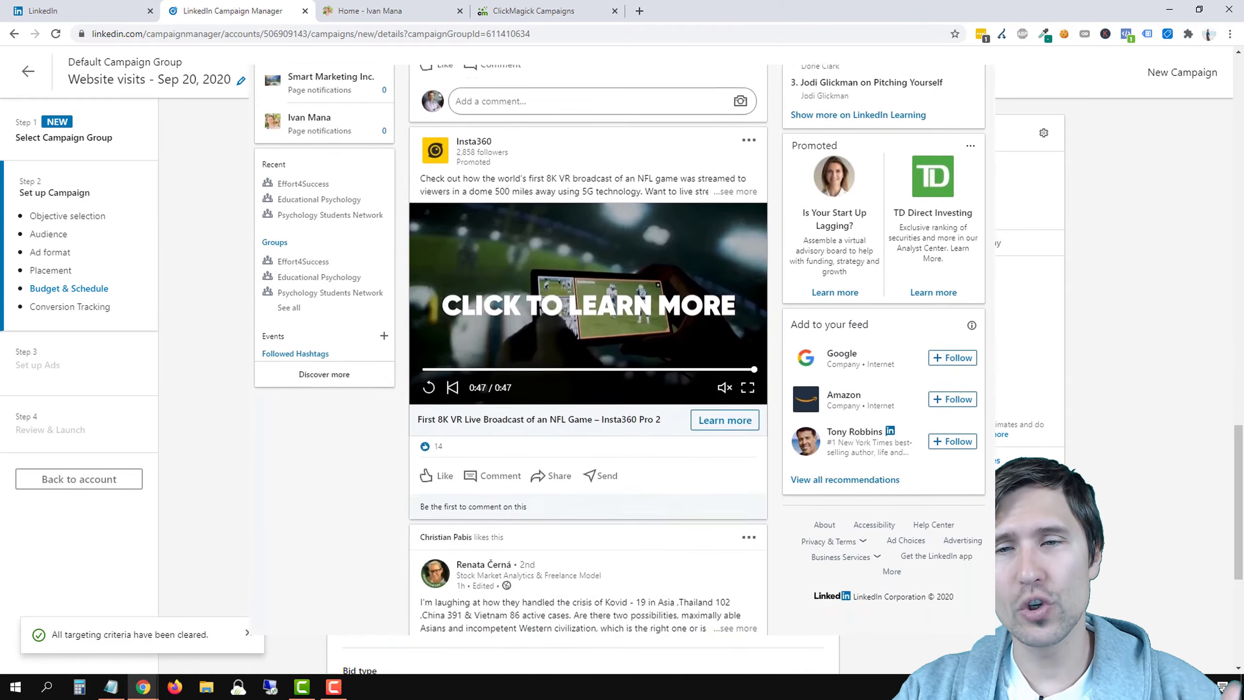
{"action": "scroll", "coordinate": [587, 383], "scroll_direction": "up", "scroll_amount": 6}
{"action": "scroll", "coordinate": [587, 382], "scroll_direction": "down", "scroll_amount": 8}
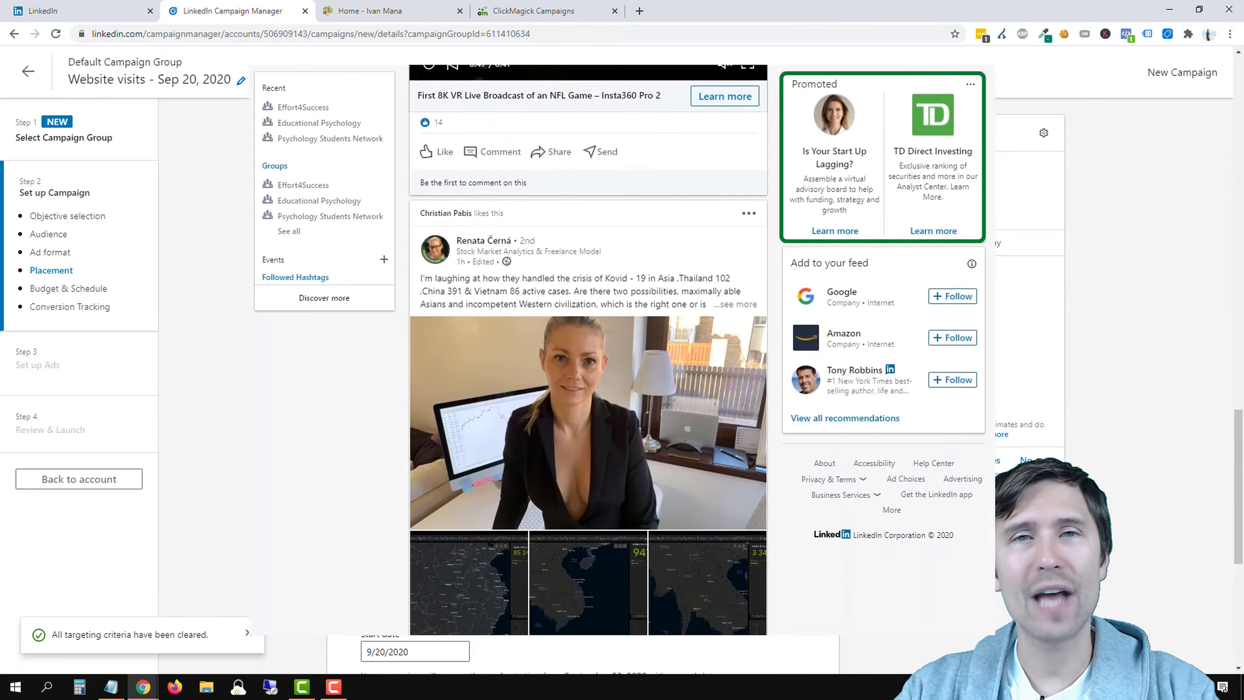
{"action": "scroll", "coordinate": [588, 383], "scroll_direction": "up", "scroll_amount": 3}
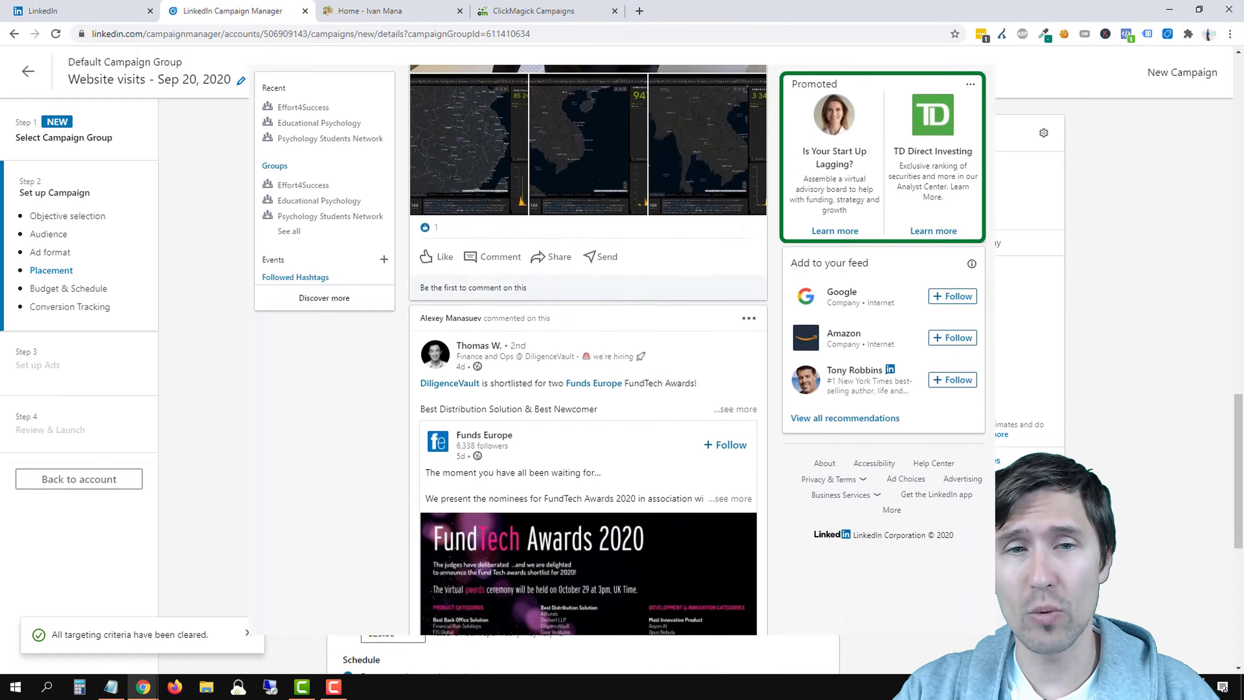
{"action": "scroll", "coordinate": [519, 392], "scroll_direction": "up", "scroll_amount": 3}
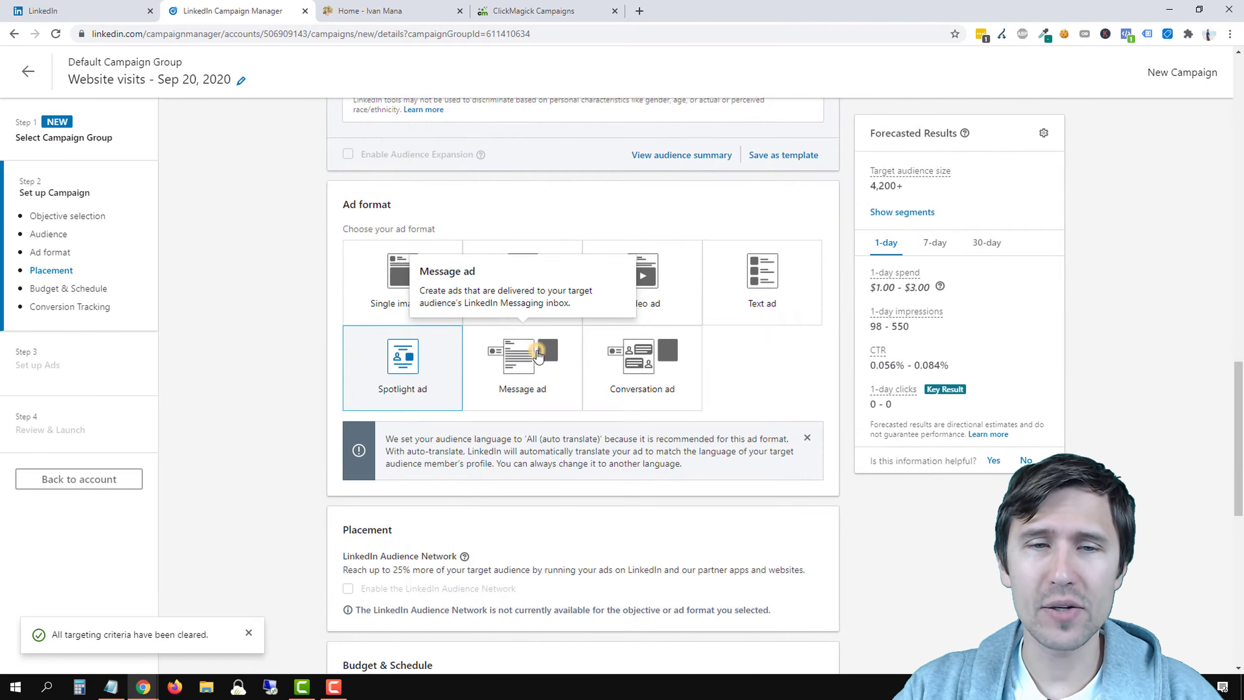
{"action": "left_click", "coordinate": [522, 362]}
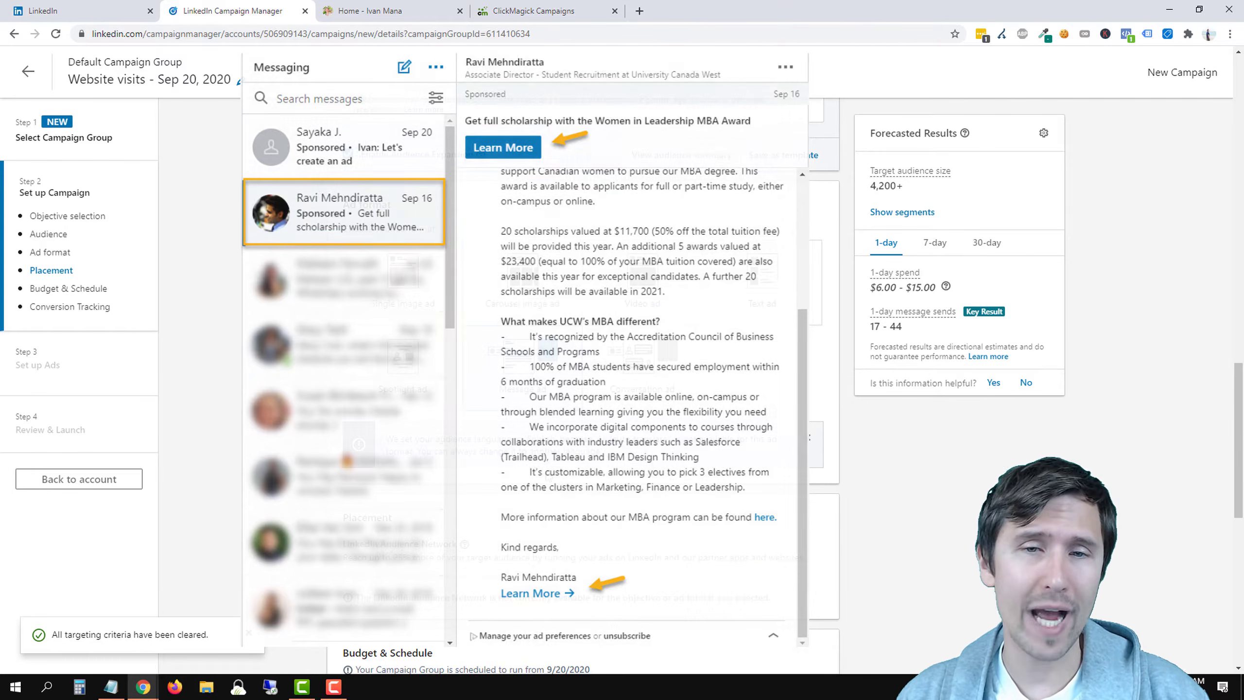
{"action": "left_click", "coordinate": [674, 381]}
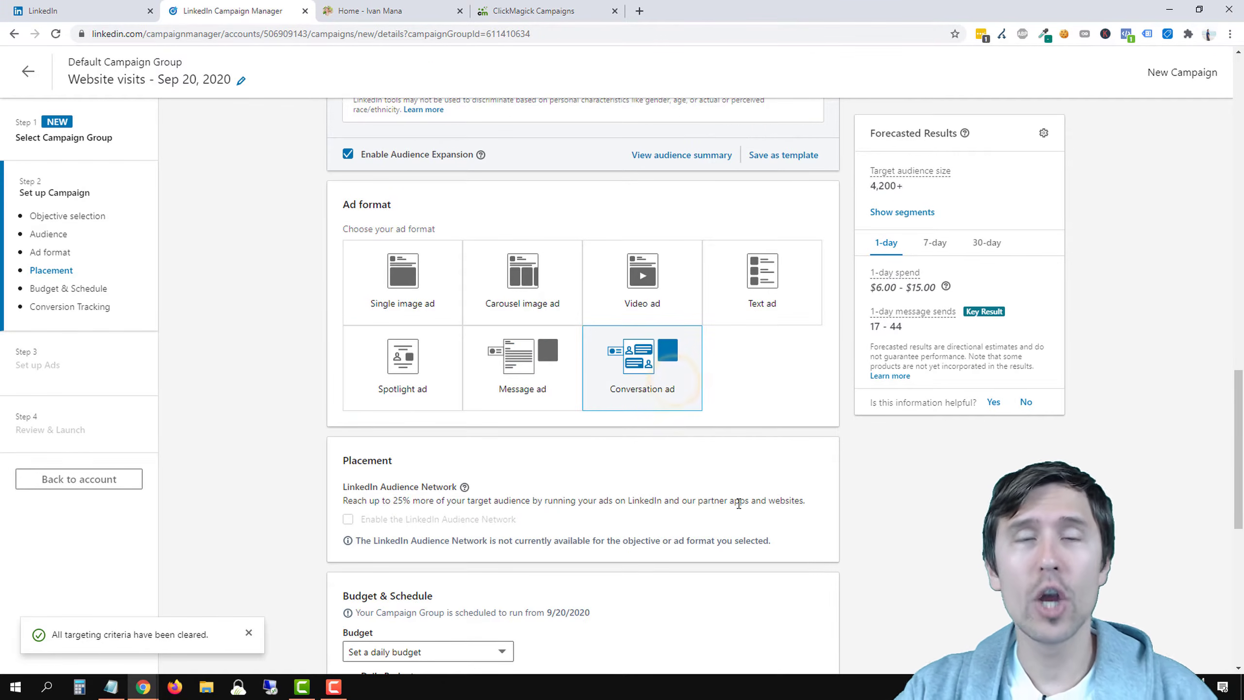
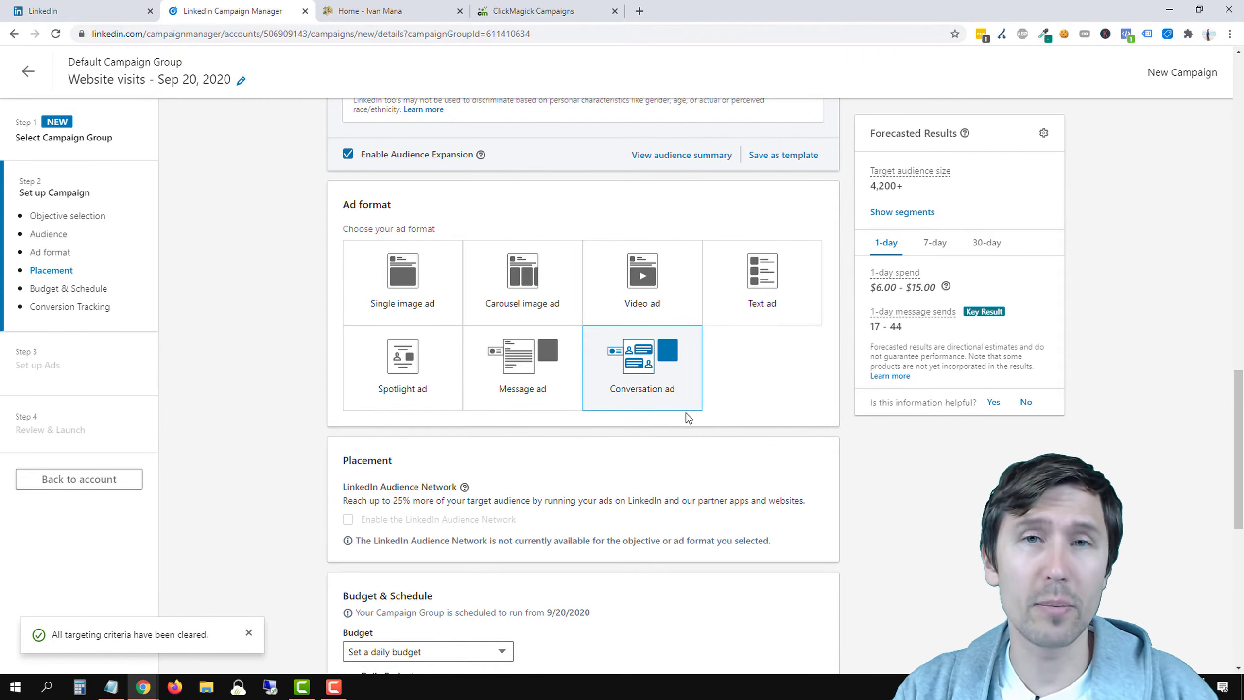
Set the campaign's ad format to Single image ad
{"action": "scroll", "coordinate": [721, 404], "scroll_direction": "down", "scroll_amount": 1}
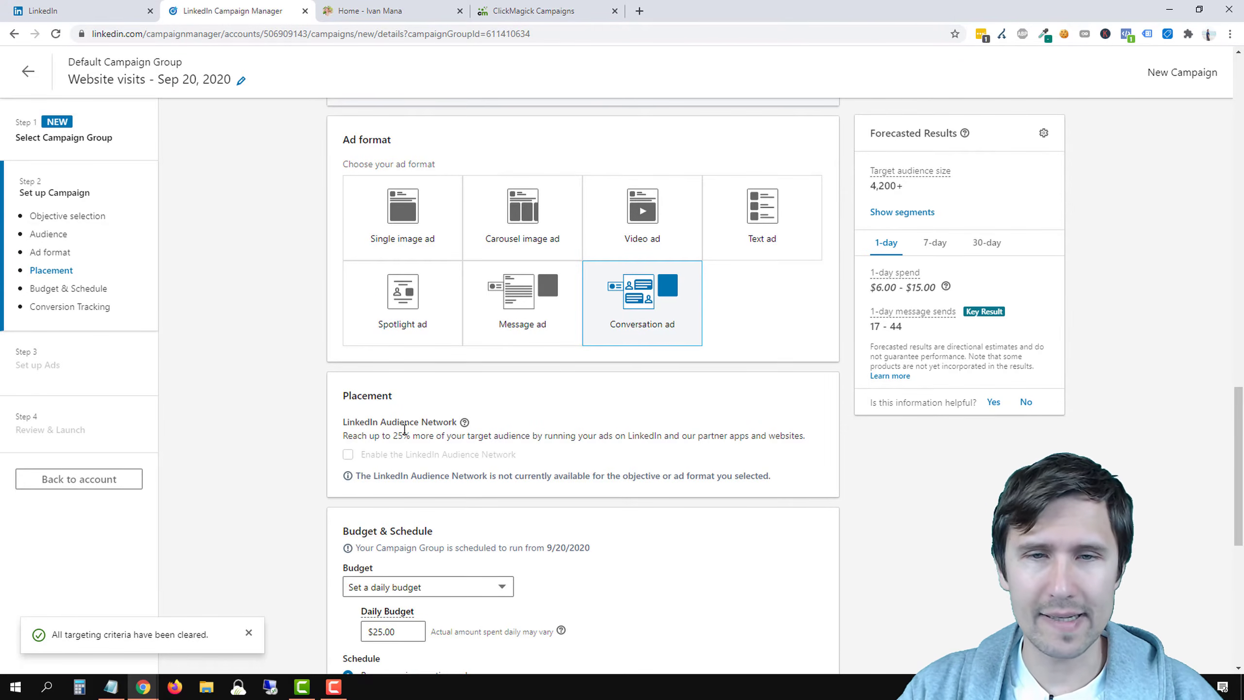
{"action": "left_click", "coordinate": [413, 214]}
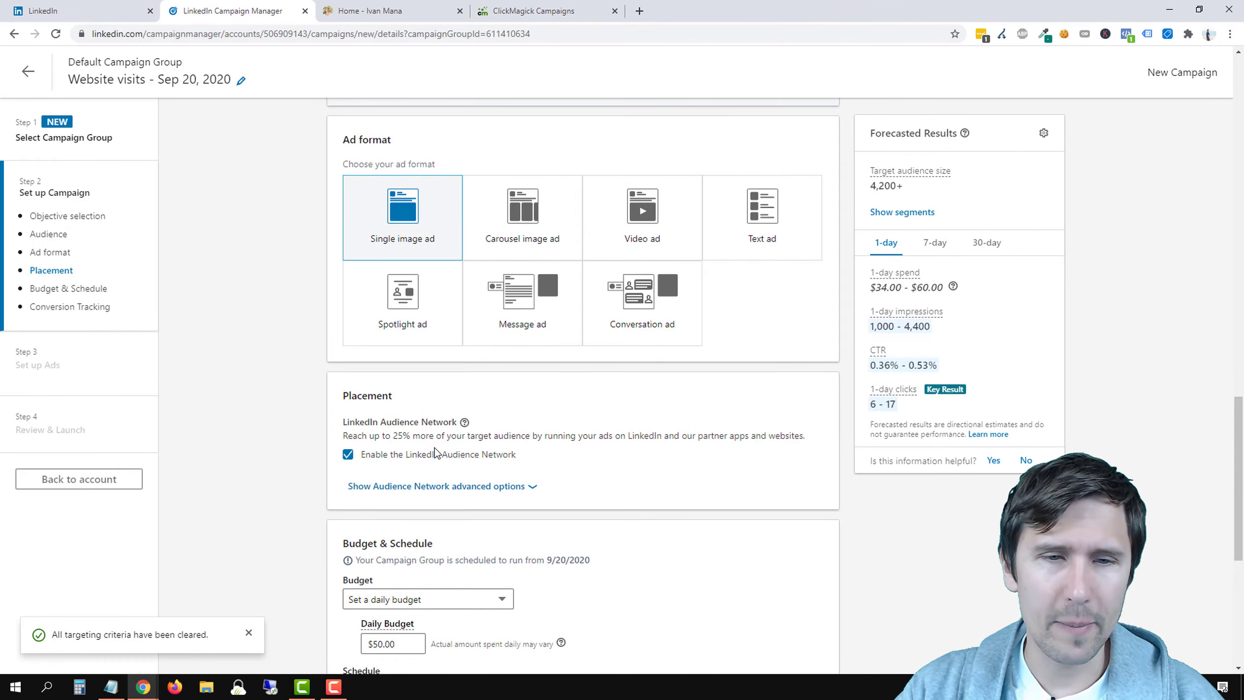
Examine the LinkedIn Audience Network explanation, its reach description and the forecasted target audience size
{"action": "mouse_move", "coordinate": [467, 423]}
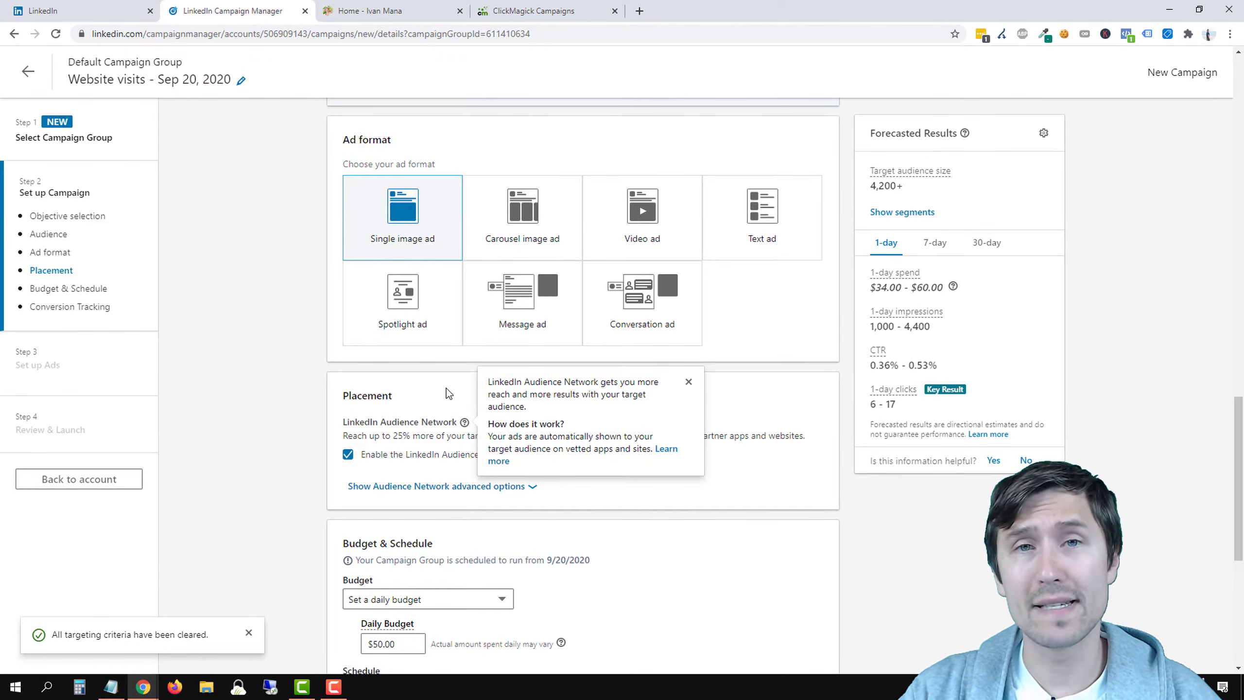
{"action": "left_click", "coordinate": [432, 401]}
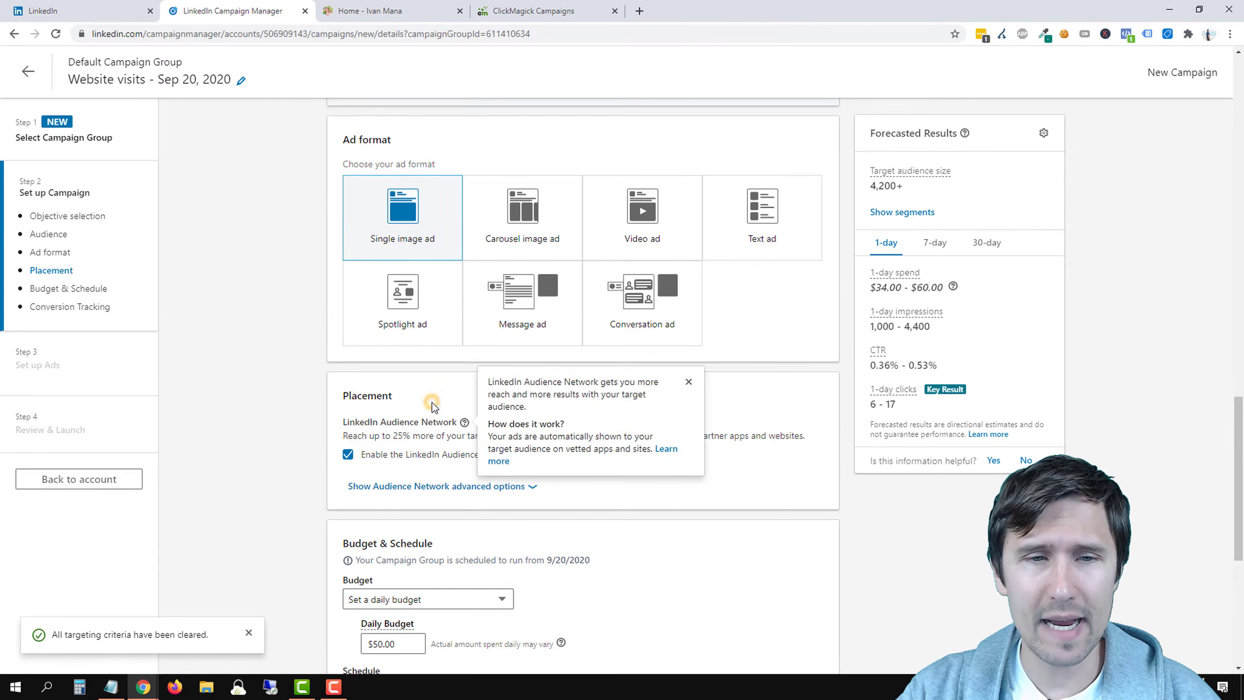
{"action": "left_click_drag", "start_coordinate": [374, 440], "coordinate": [555, 440]}
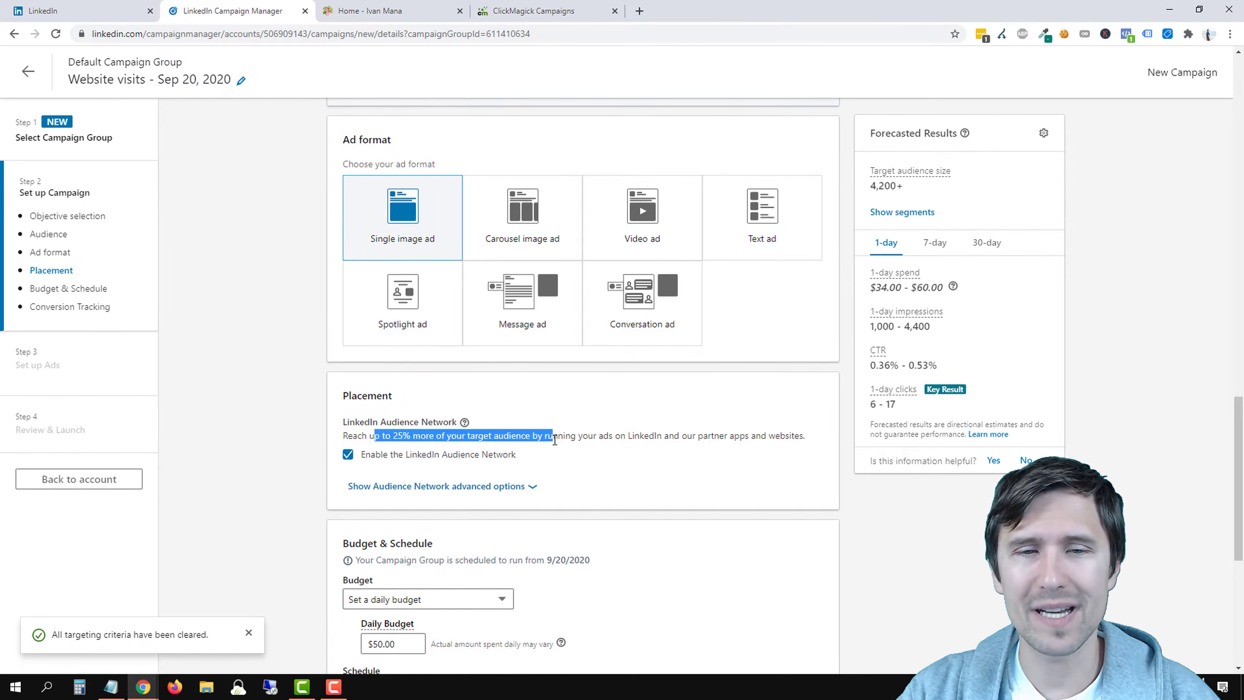
{"action": "left_click_drag", "start_coordinate": [870, 185], "coordinate": [912, 190]}
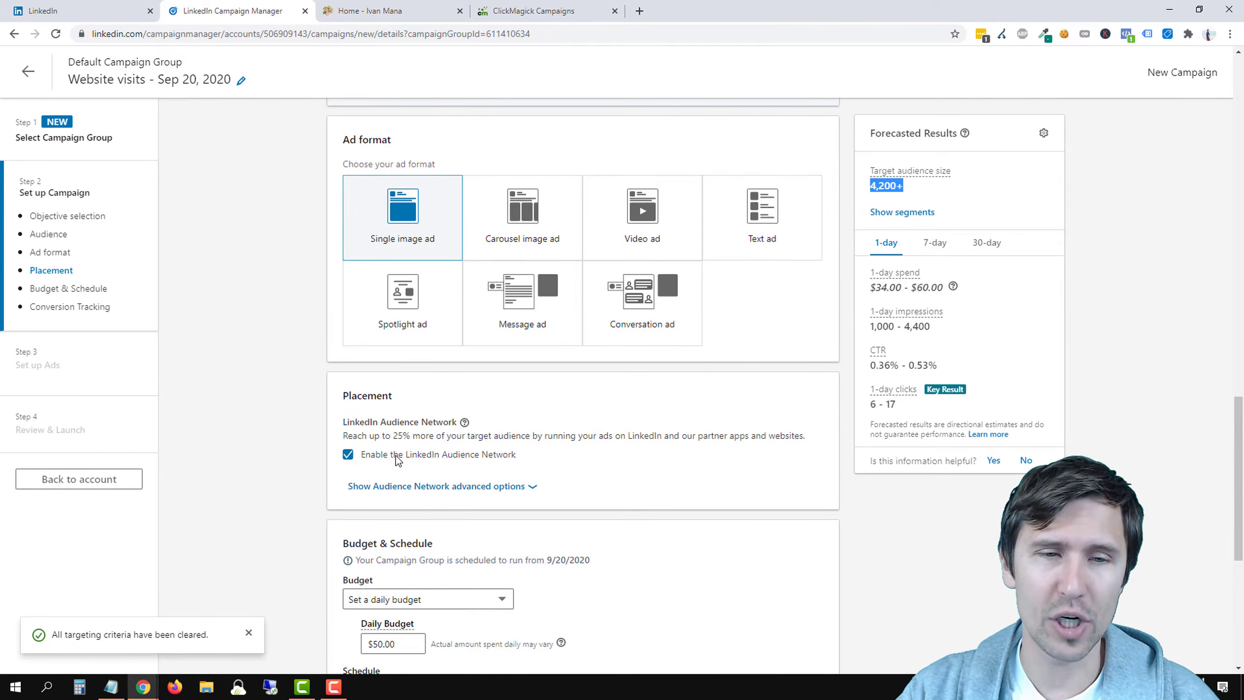
Exclude the Auto Parts category under Automotive from the LinkedIn Audience Network placement
{"action": "left_click", "coordinate": [441, 487]}
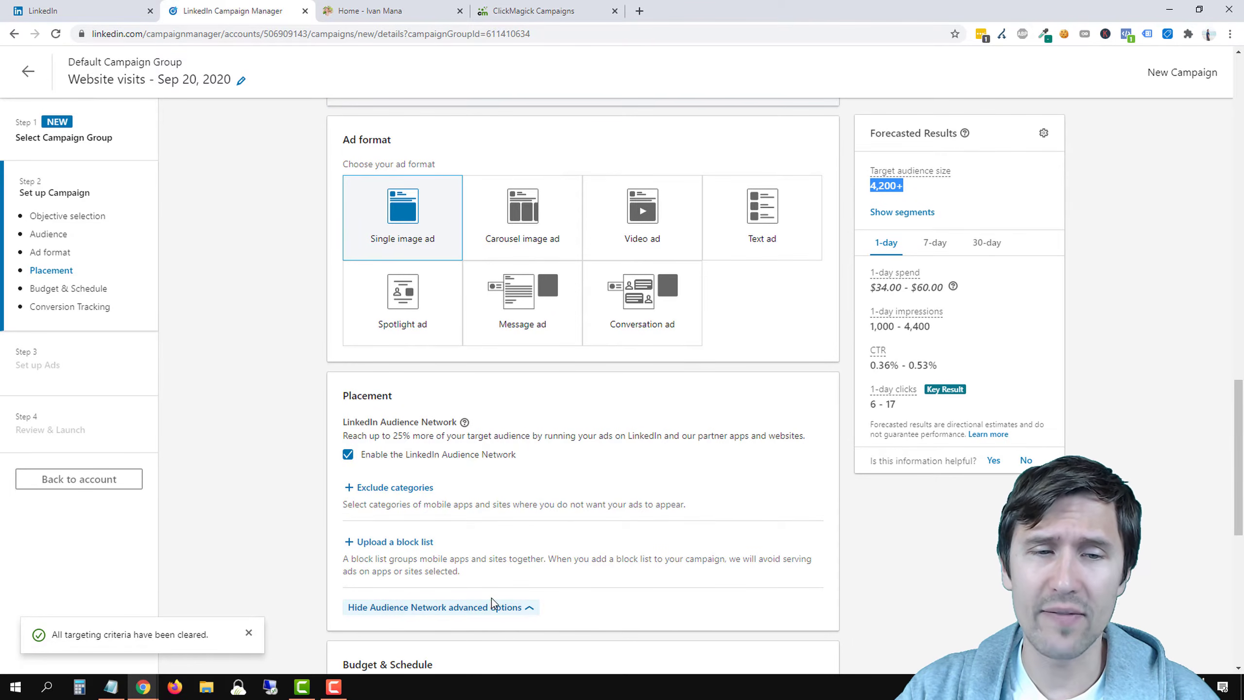
{"action": "left_click", "coordinate": [384, 495]}
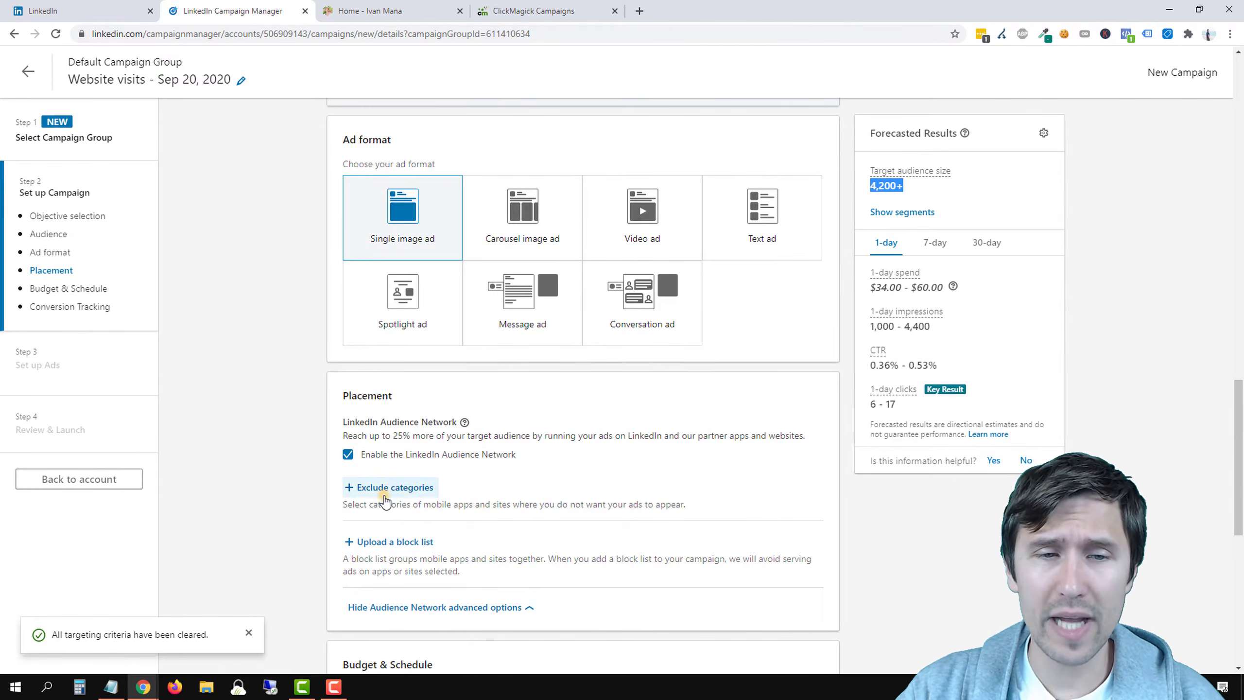
{"action": "scroll", "coordinate": [397, 460], "scroll_direction": "down", "scroll_amount": 3}
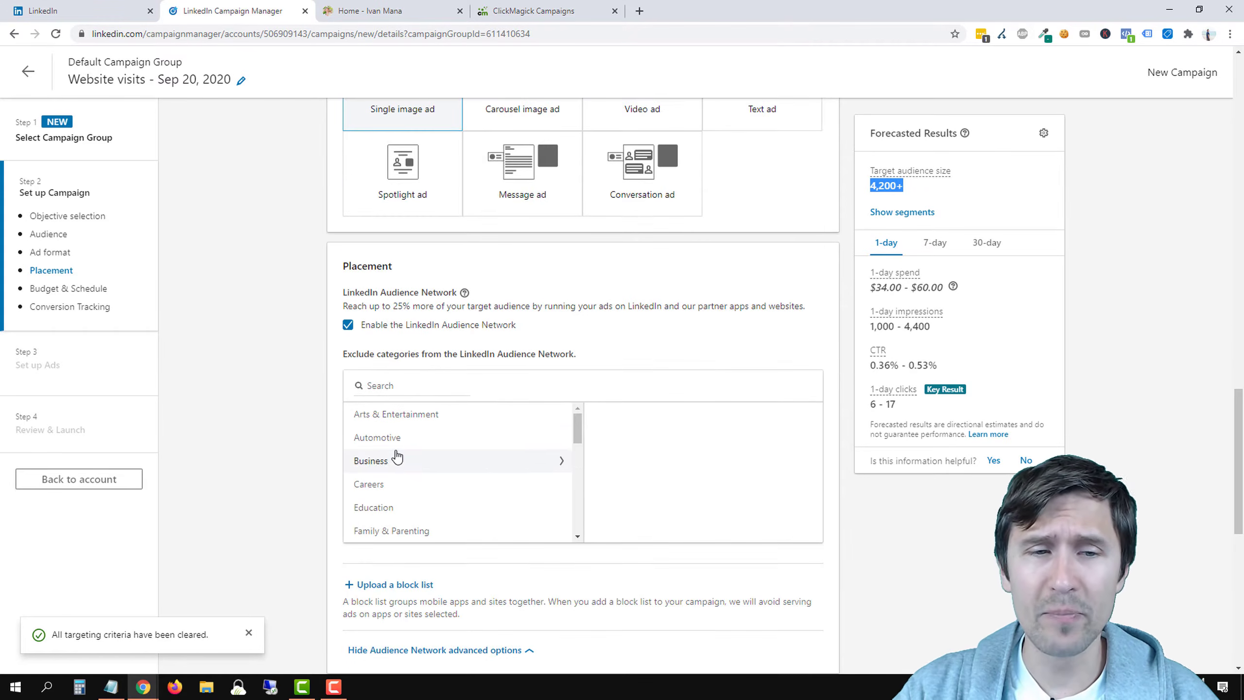
{"action": "left_click", "coordinate": [418, 437]}
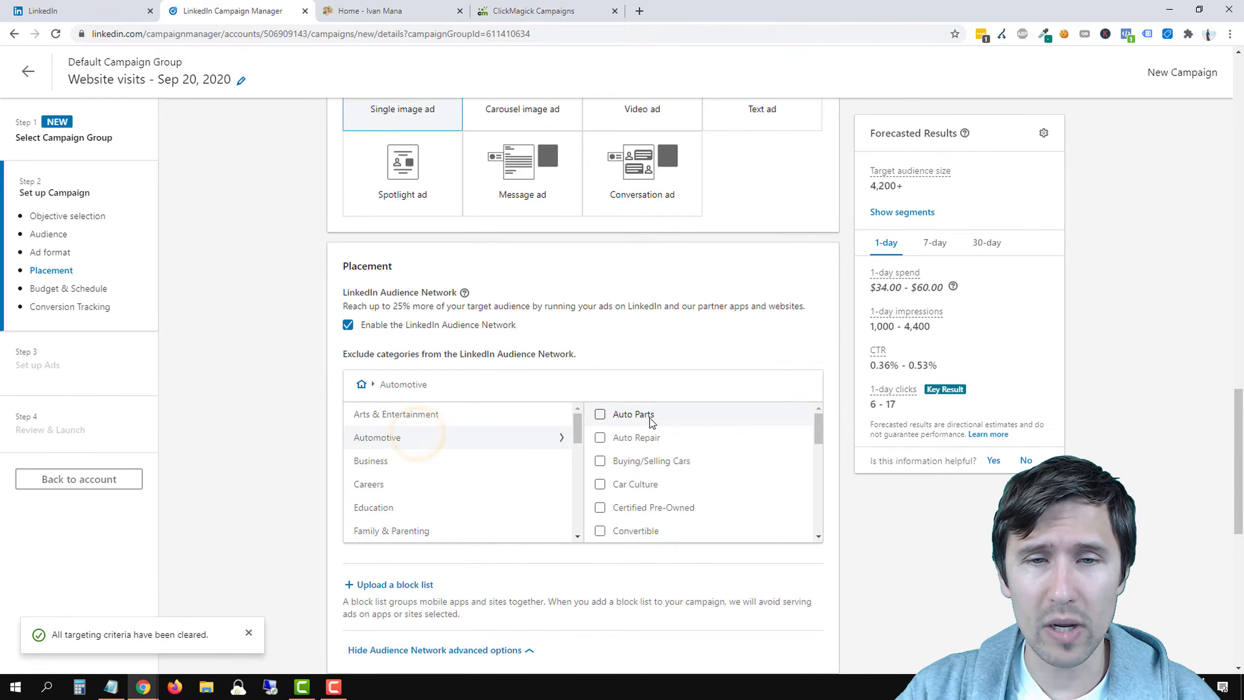
{"action": "left_click", "coordinate": [633, 414]}
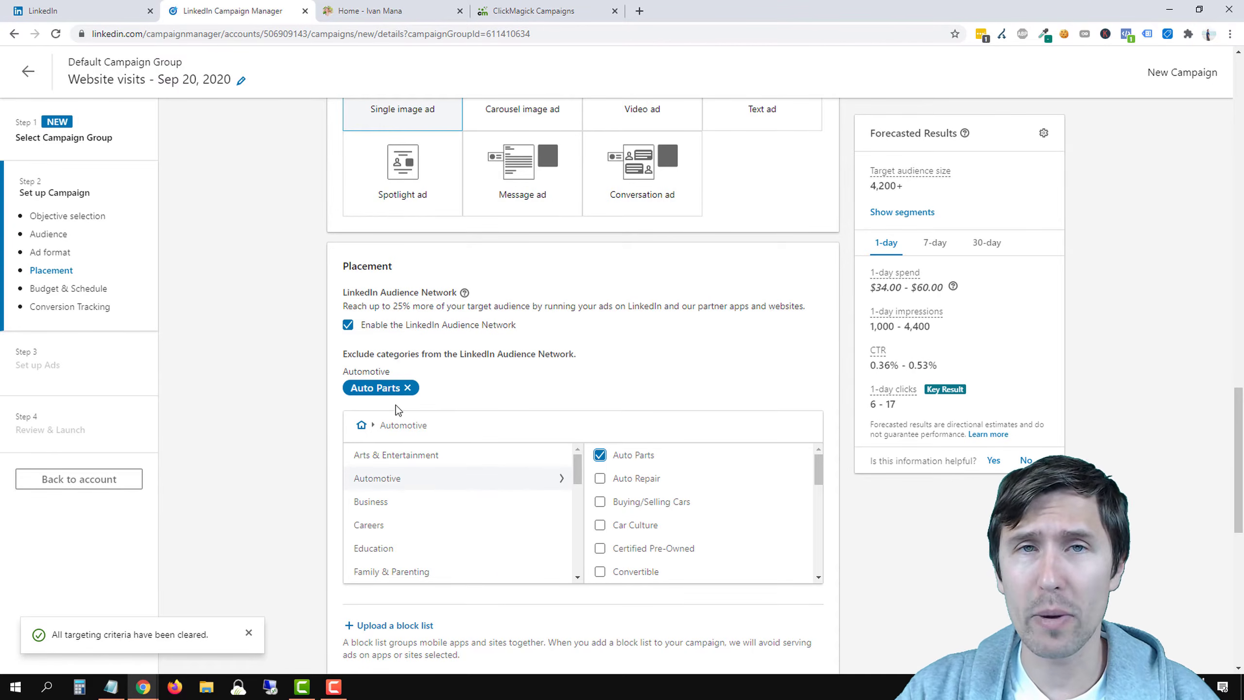
Review the block list upload form for the audience network and close it without uploading a file
{"action": "scroll", "coordinate": [321, 485], "scroll_direction": "down", "scroll_amount": 2}
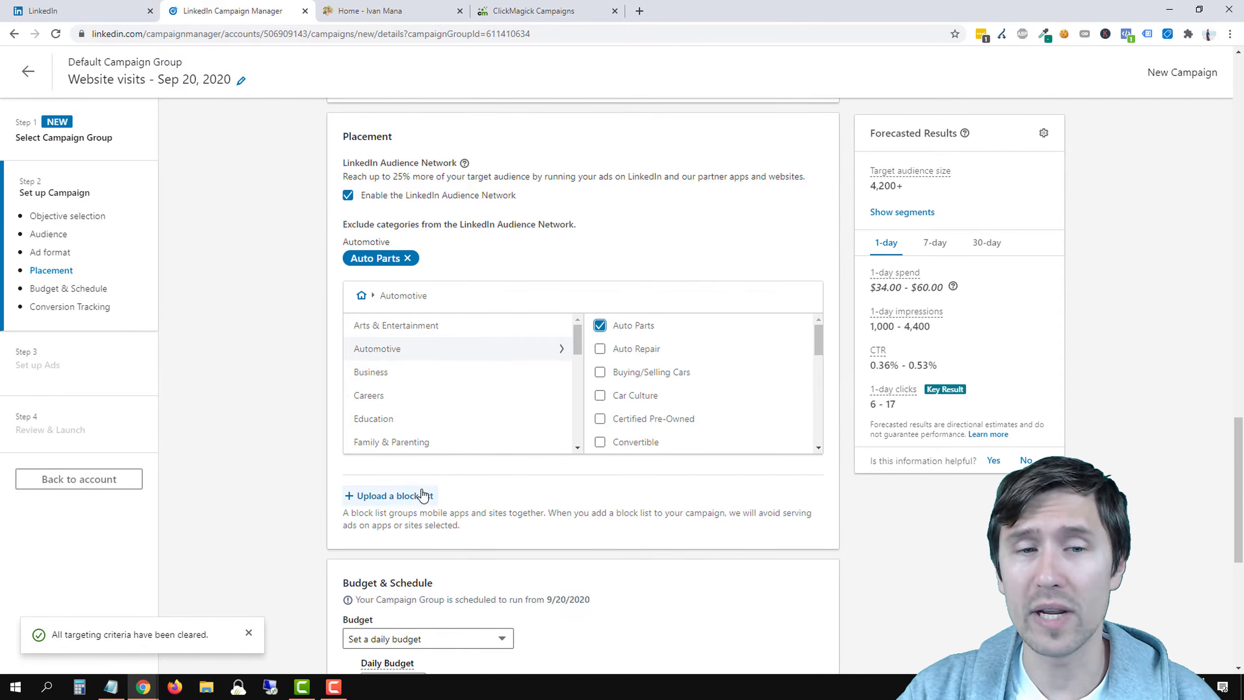
{"action": "left_click", "coordinate": [391, 496]}
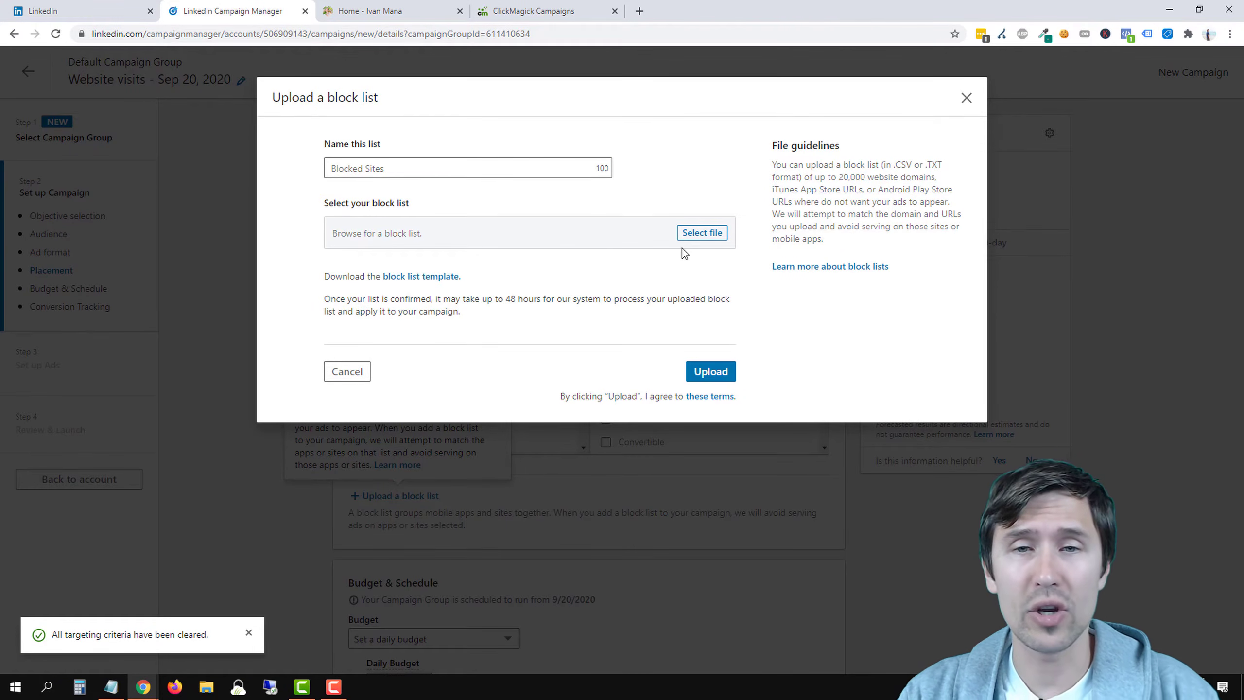
{"action": "left_click", "coordinate": [340, 374]}
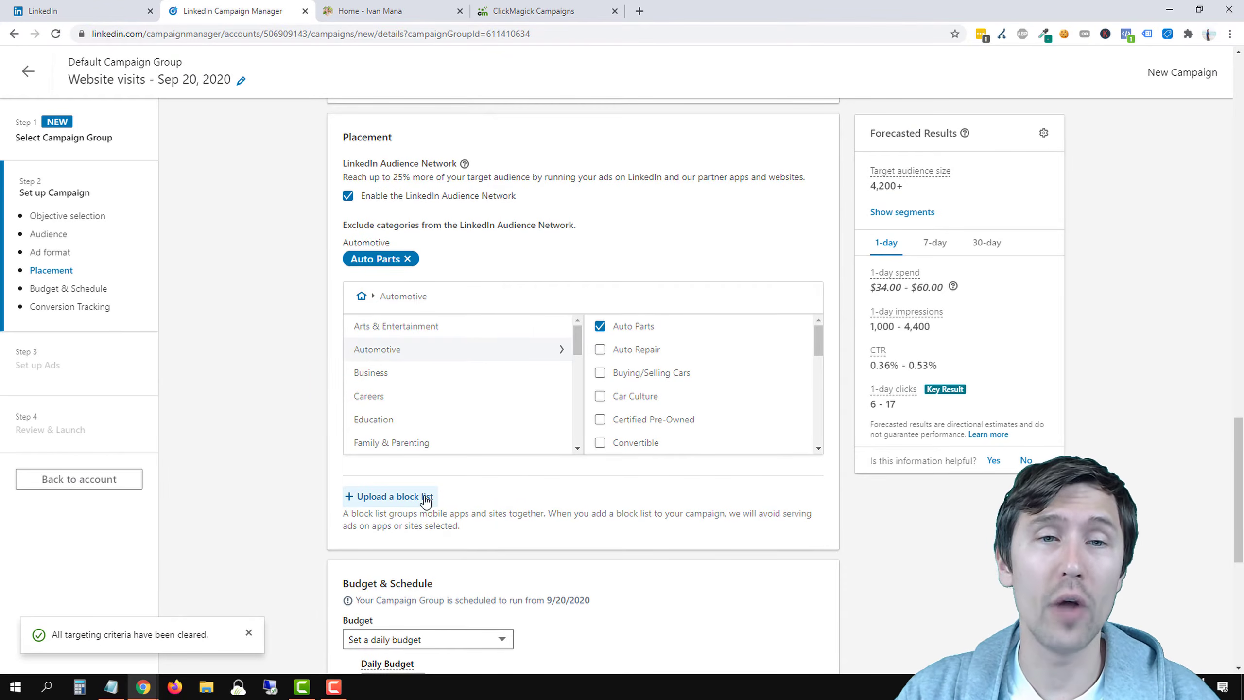
Review the campaign's budget type choices, keeping the daily budget option and its amount
{"action": "scroll", "coordinate": [426, 499], "scroll_direction": "up", "scroll_amount": 1}
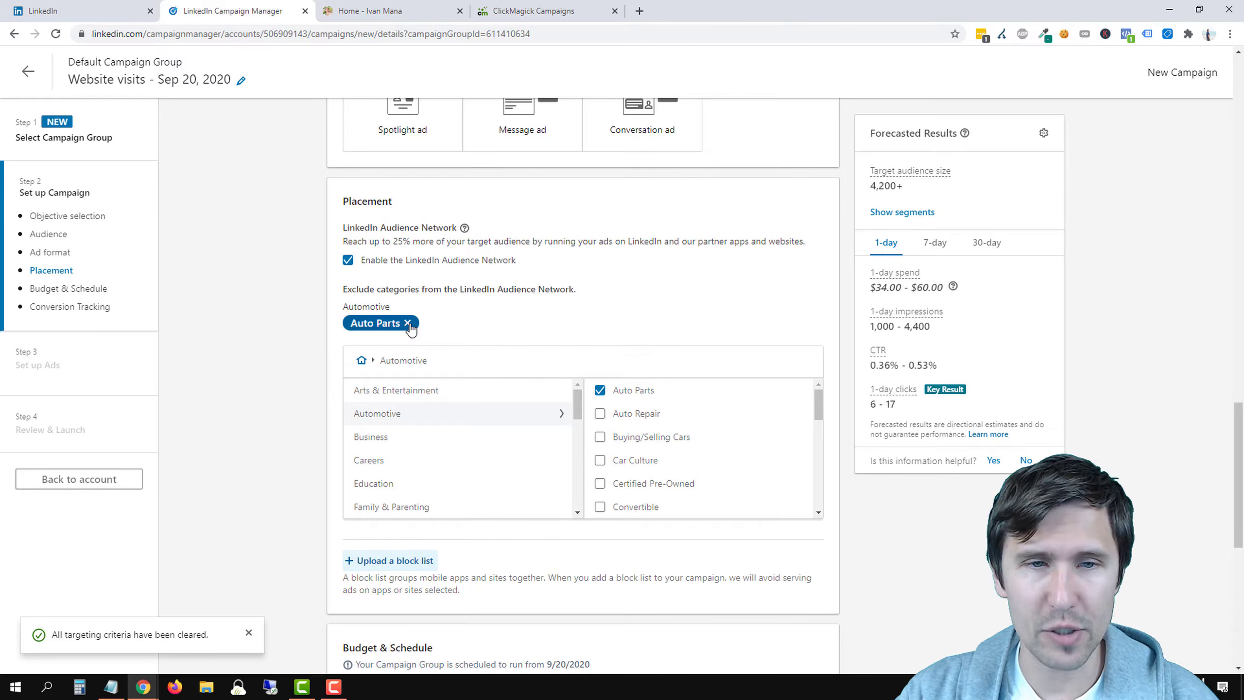
{"action": "scroll", "coordinate": [425, 412], "scroll_direction": "down", "scroll_amount": 1}
{"action": "scroll", "coordinate": [319, 405], "scroll_direction": "down", "scroll_amount": 3}
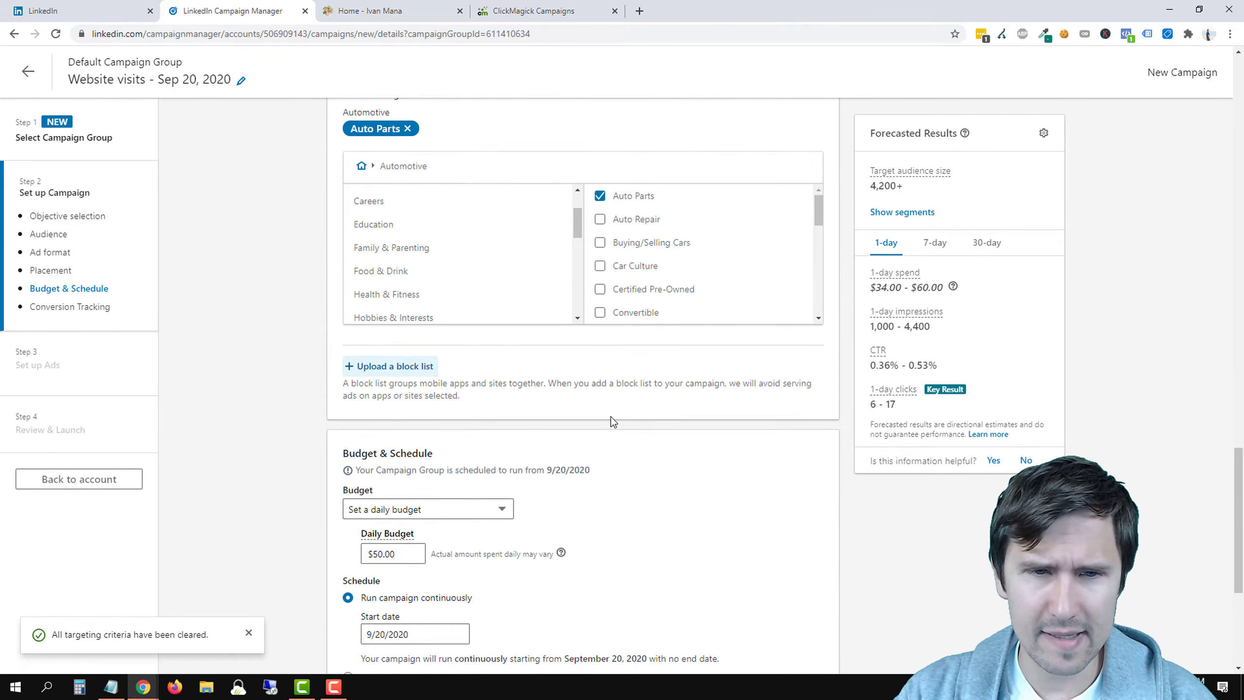
{"action": "scroll", "coordinate": [613, 421], "scroll_direction": "down", "scroll_amount": 2}
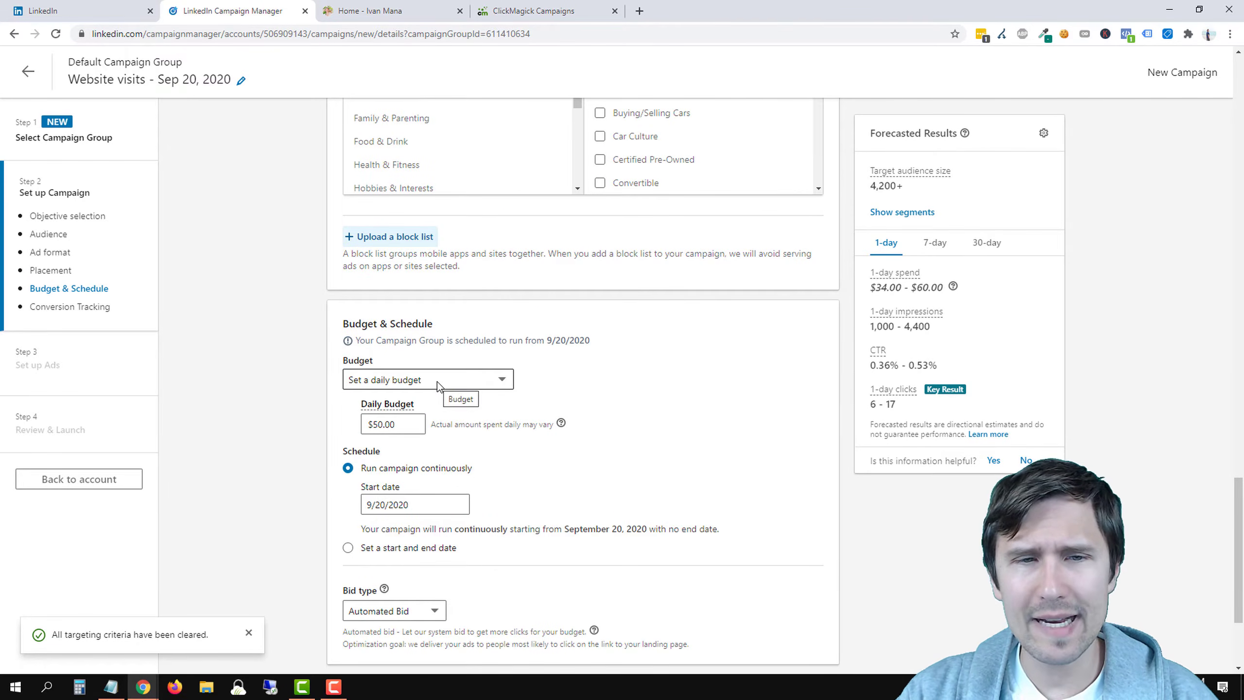
{"action": "left_click", "coordinate": [438, 381]}
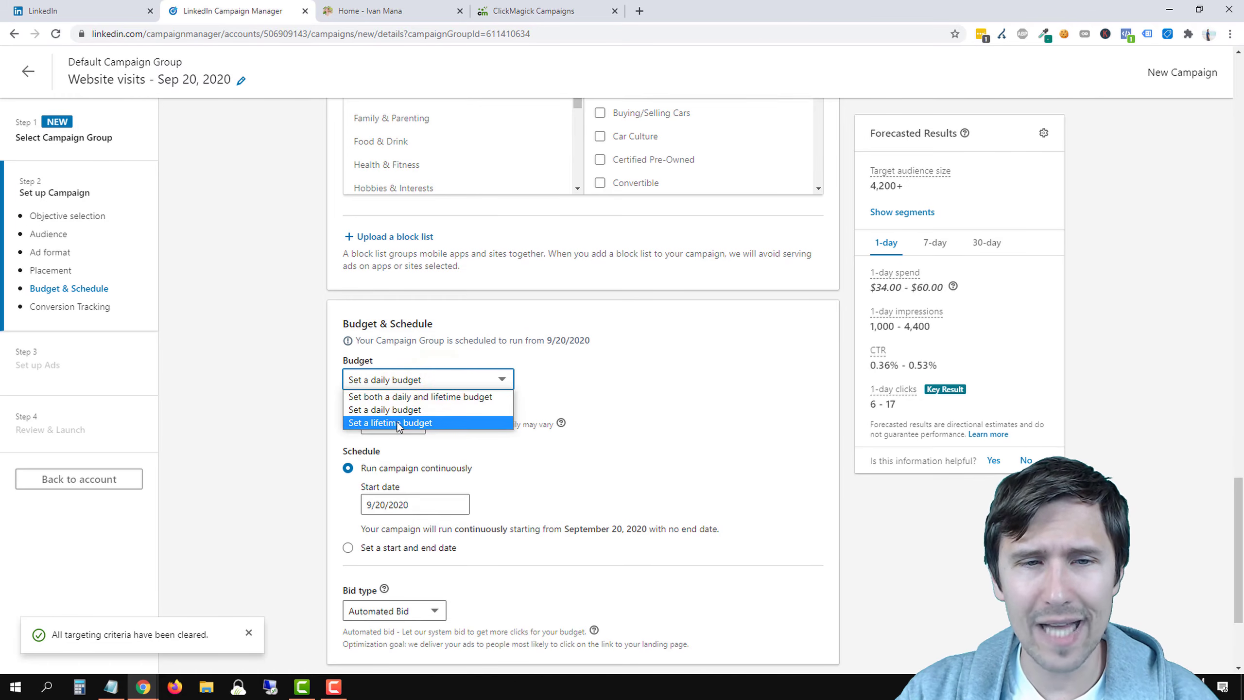
{"action": "left_click", "coordinate": [391, 410]}
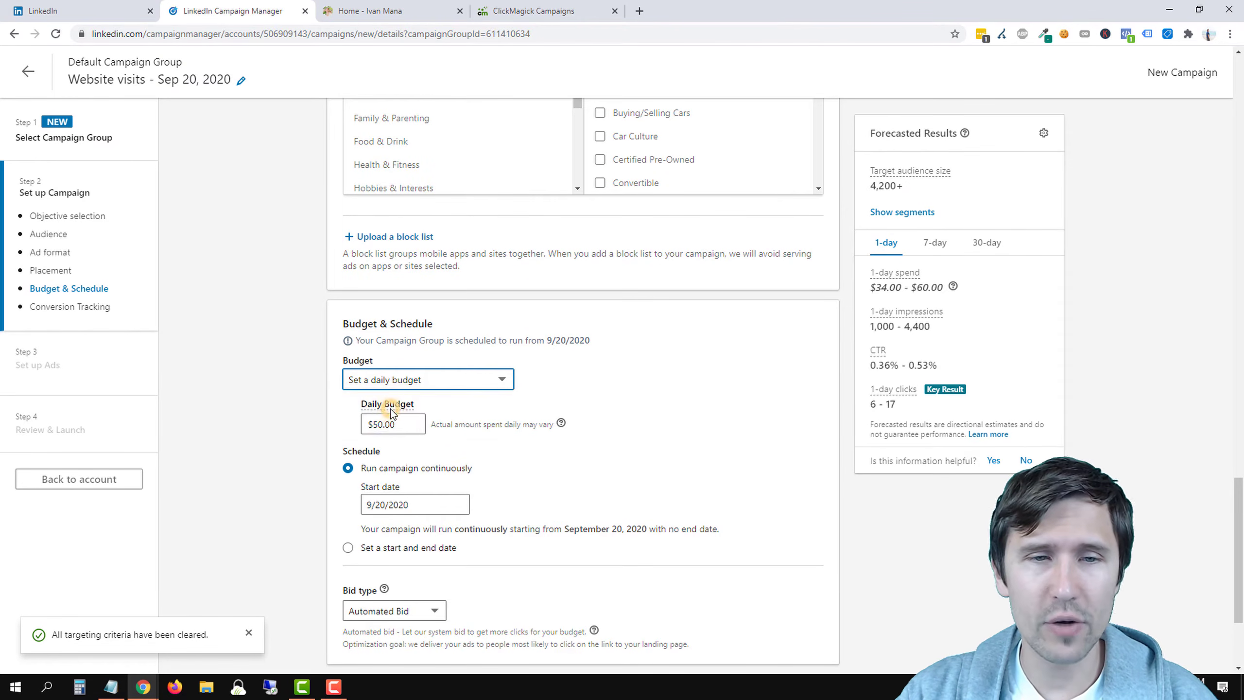
{"action": "left_click_drag", "start_coordinate": [404, 422], "coordinate": [362, 423]}
{"action": "left_click", "coordinate": [267, 400]}
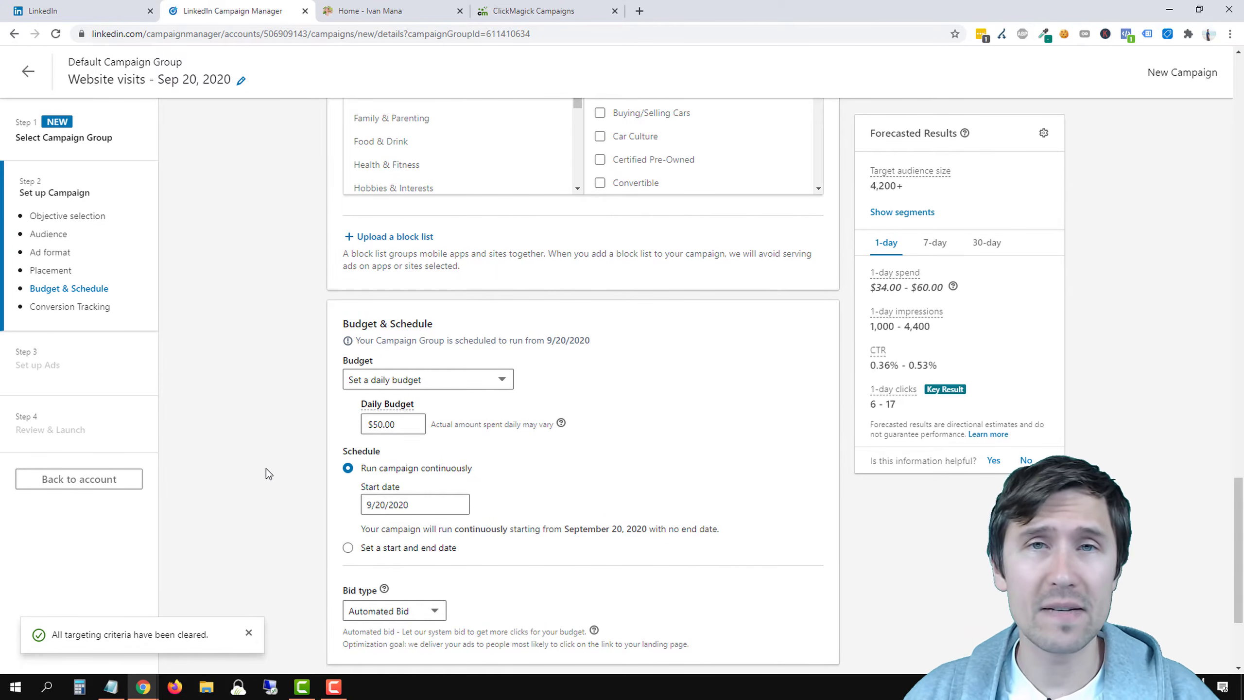
Switch the campaign budget type to a lifetime budget and review its amount
{"action": "left_click", "coordinate": [387, 381]}
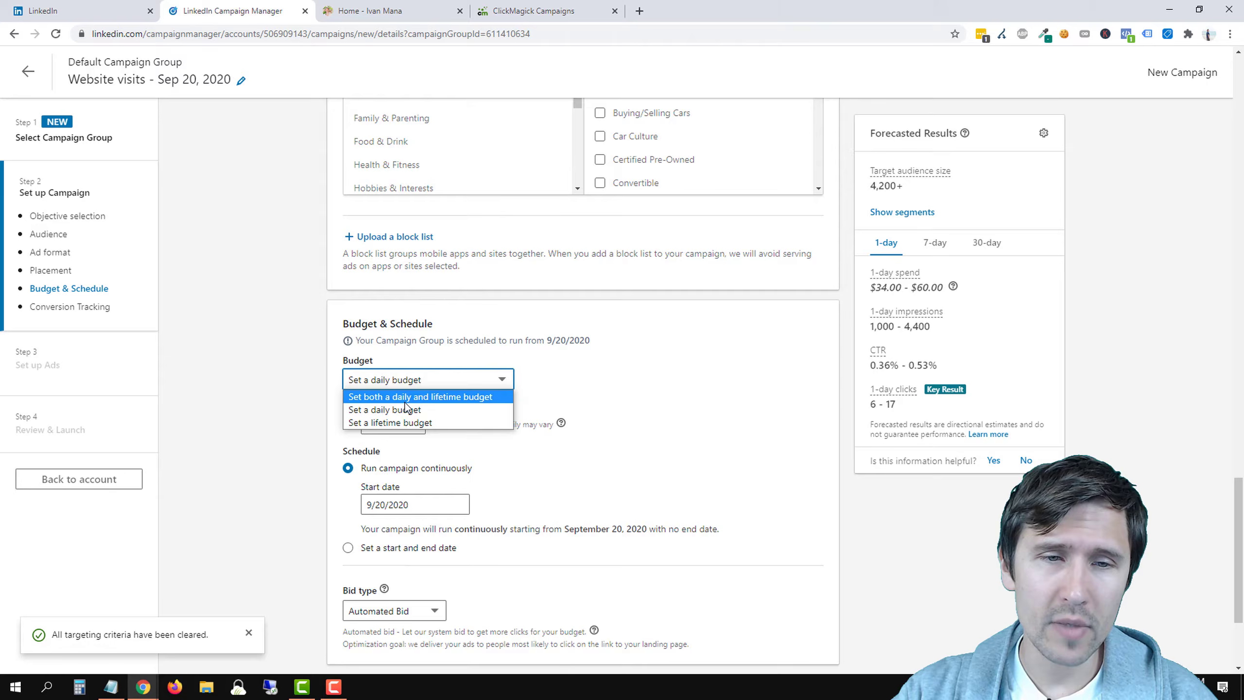
{"action": "left_click", "coordinate": [387, 422]}
{"action": "left_click_drag", "start_coordinate": [409, 423], "coordinate": [333, 450]}
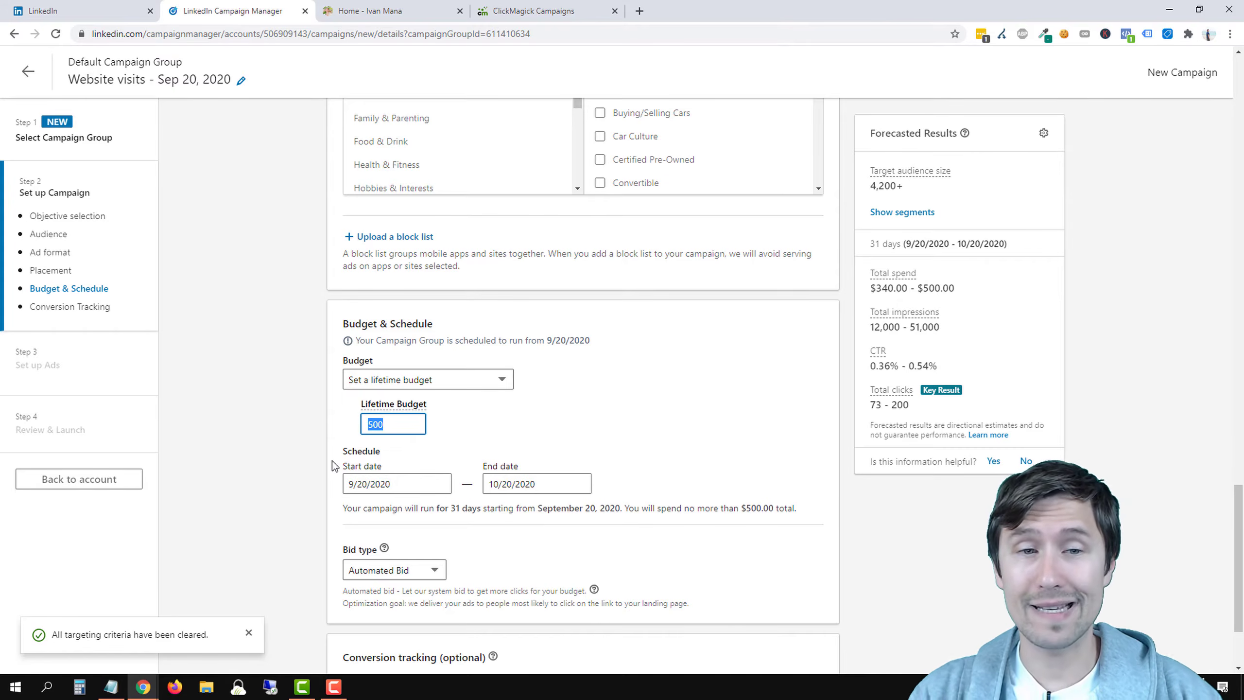
{"action": "left_click", "coordinate": [332, 461]}
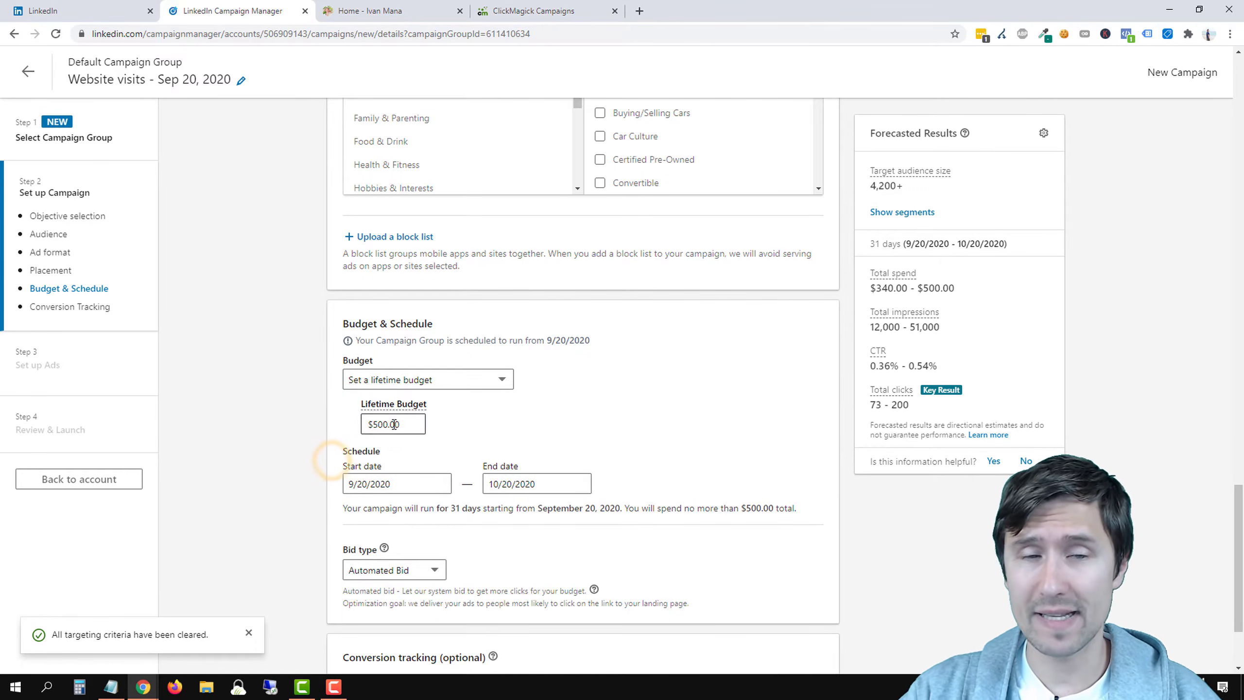
Change the budget type to set both a daily and lifetime budget for the campaign
{"action": "left_click", "coordinate": [408, 381]}
{"action": "left_click", "coordinate": [393, 398]}
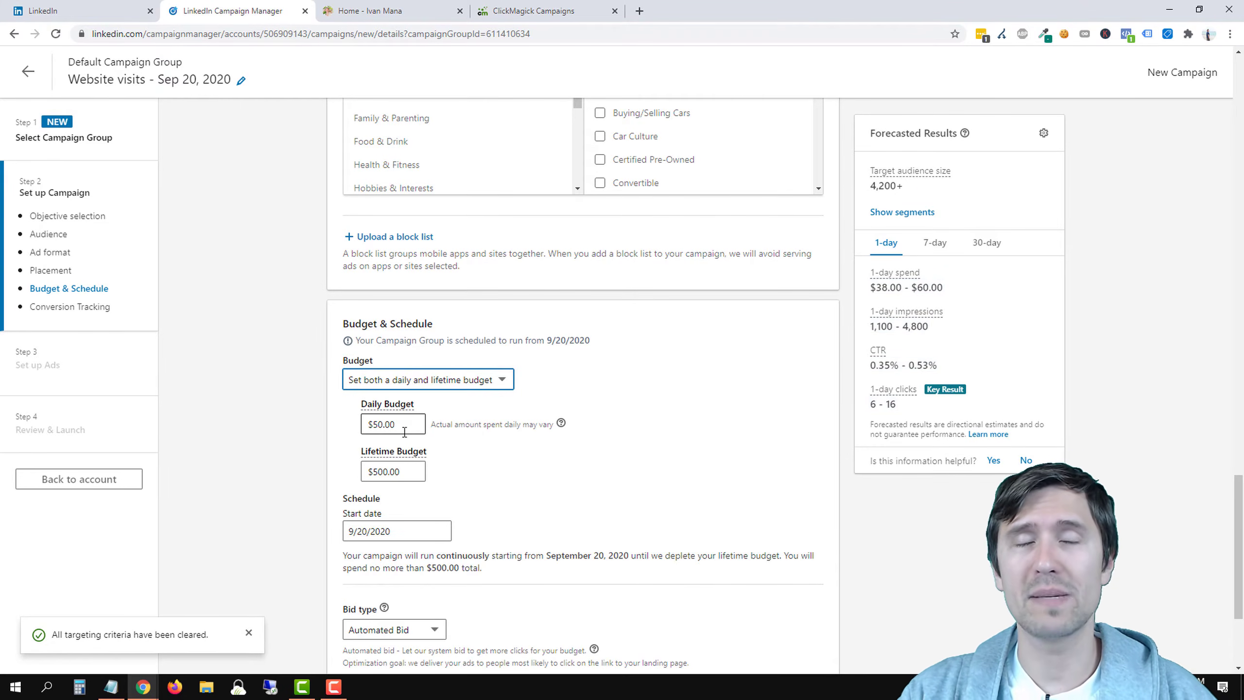
{"action": "left_click", "coordinate": [403, 475]}
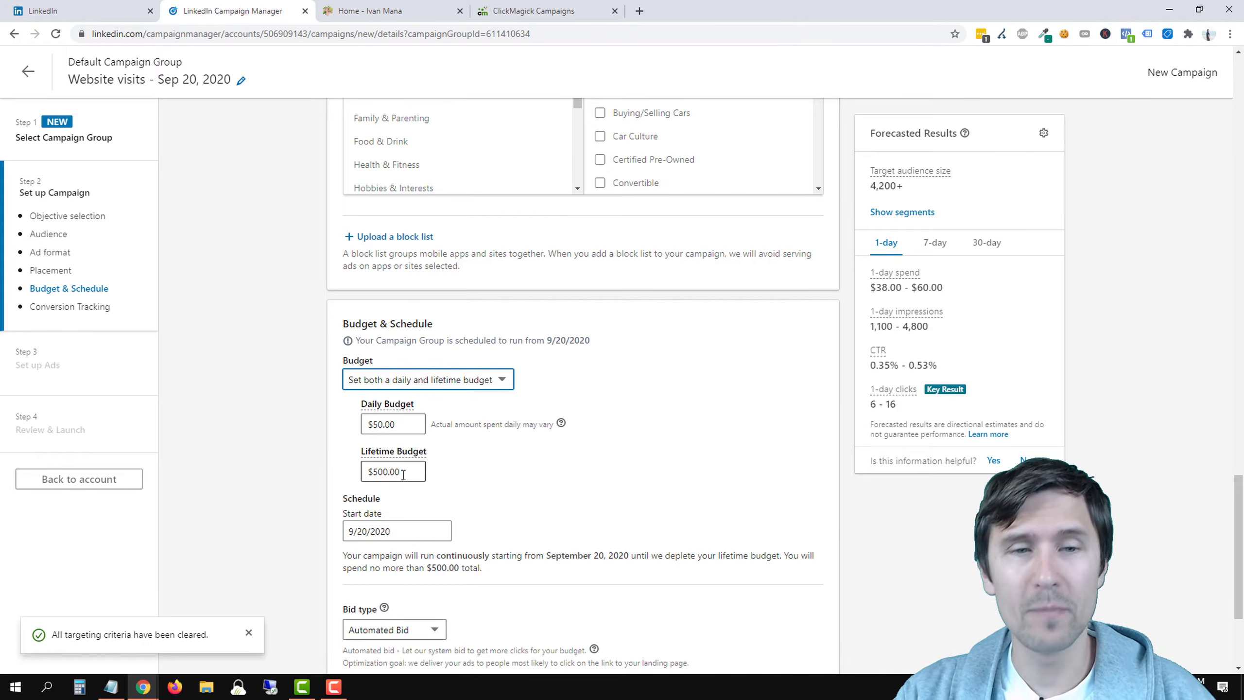
{"action": "left_click", "coordinate": [328, 458]}
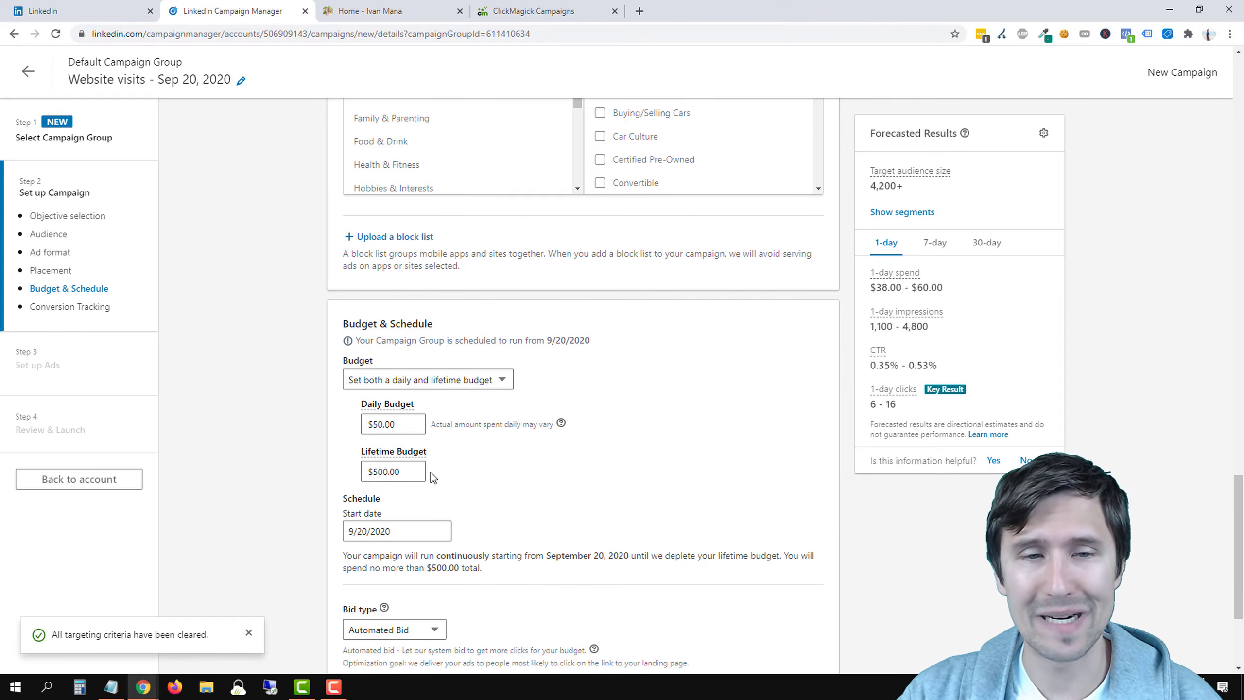
{"action": "left_click", "coordinate": [414, 377]}
{"action": "left_click", "coordinate": [242, 443]}
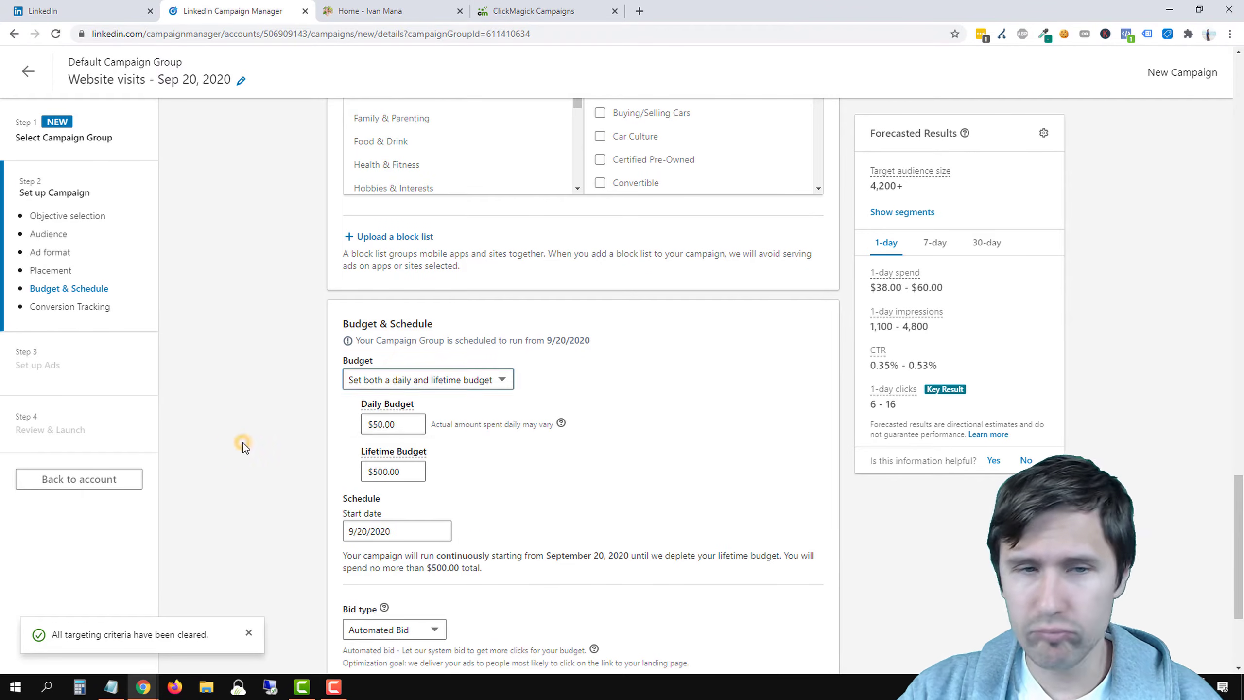
Set the daily budget to $20.00 and the lifetime budget to $100.00
{"action": "left_click", "coordinate": [406, 423]}
{"action": "left_click", "coordinate": [349, 432]}
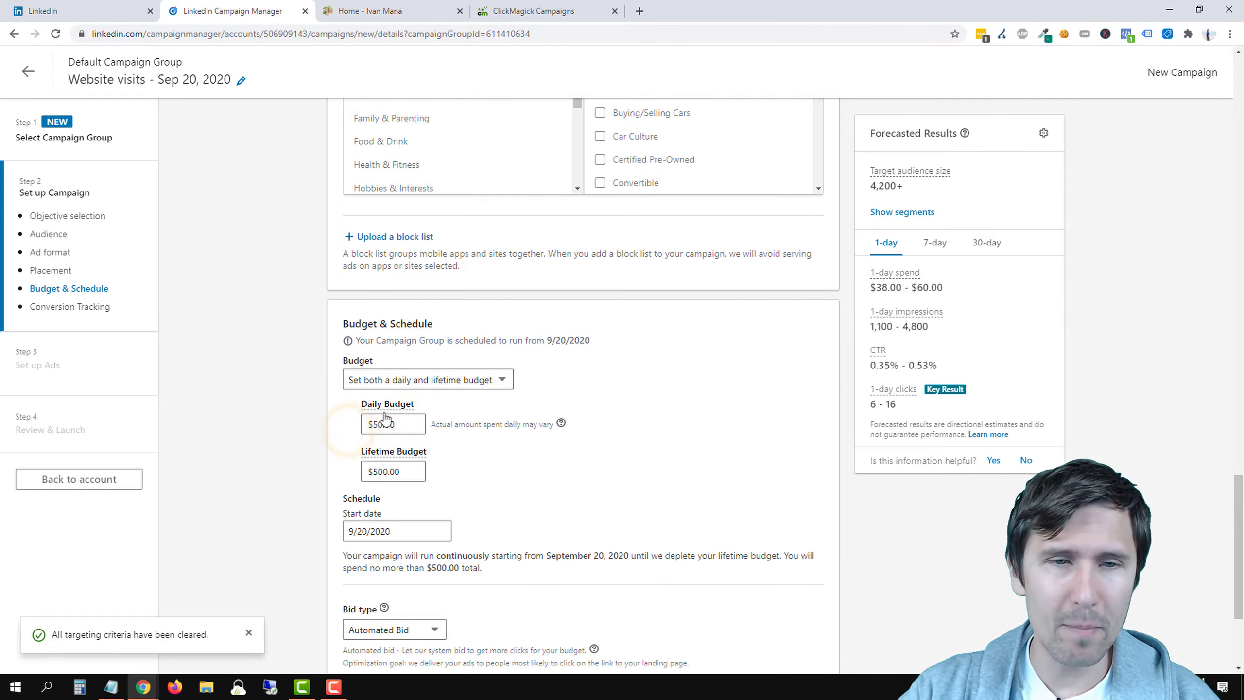
{"action": "left_click", "coordinate": [373, 425]}
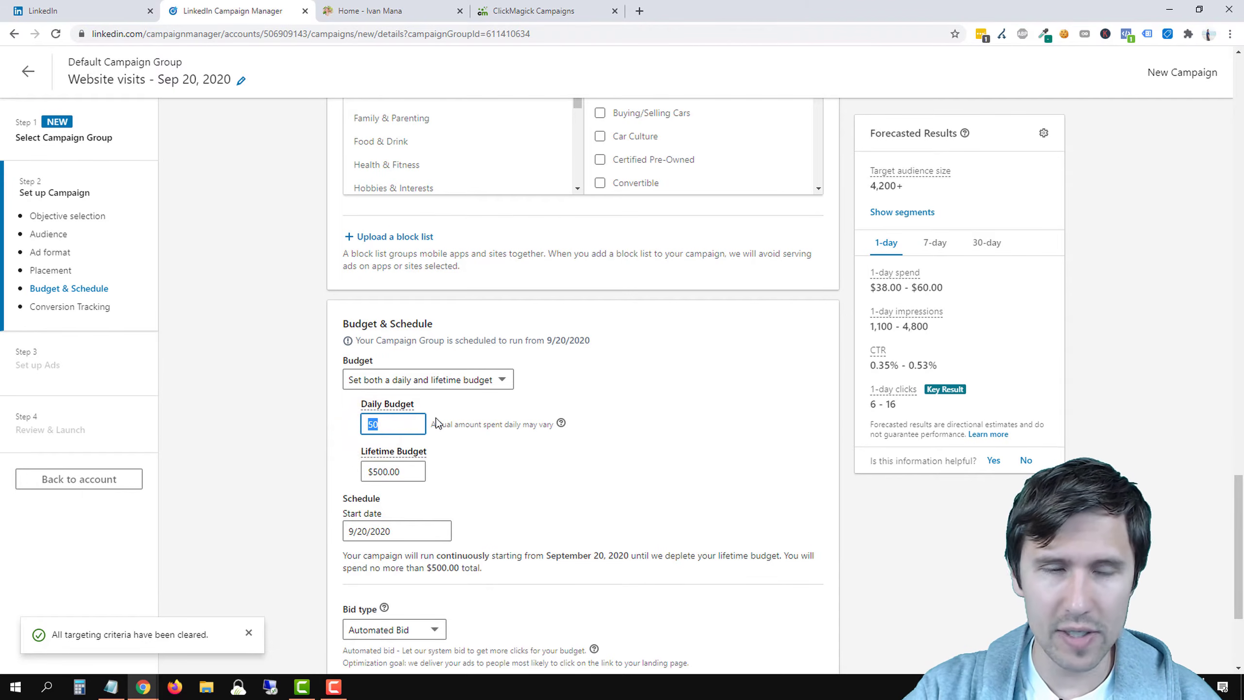
{"action": "type", "text": "50"}
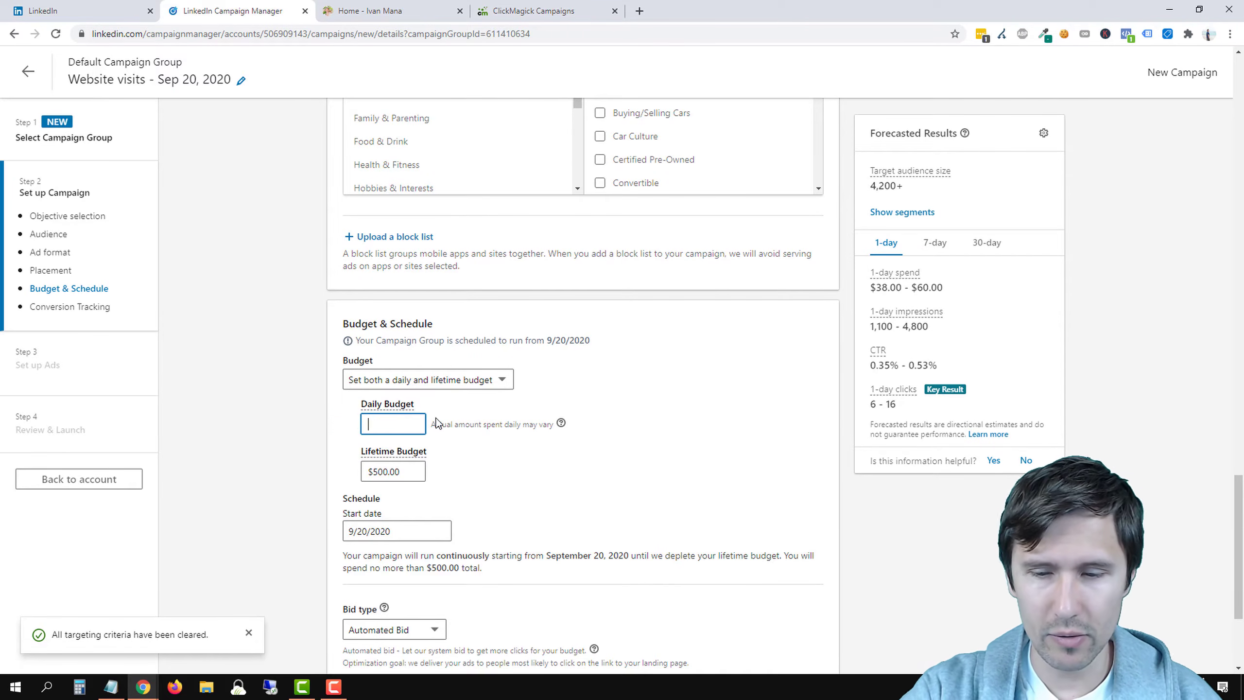
{"action": "left_click", "coordinate": [379, 471]}
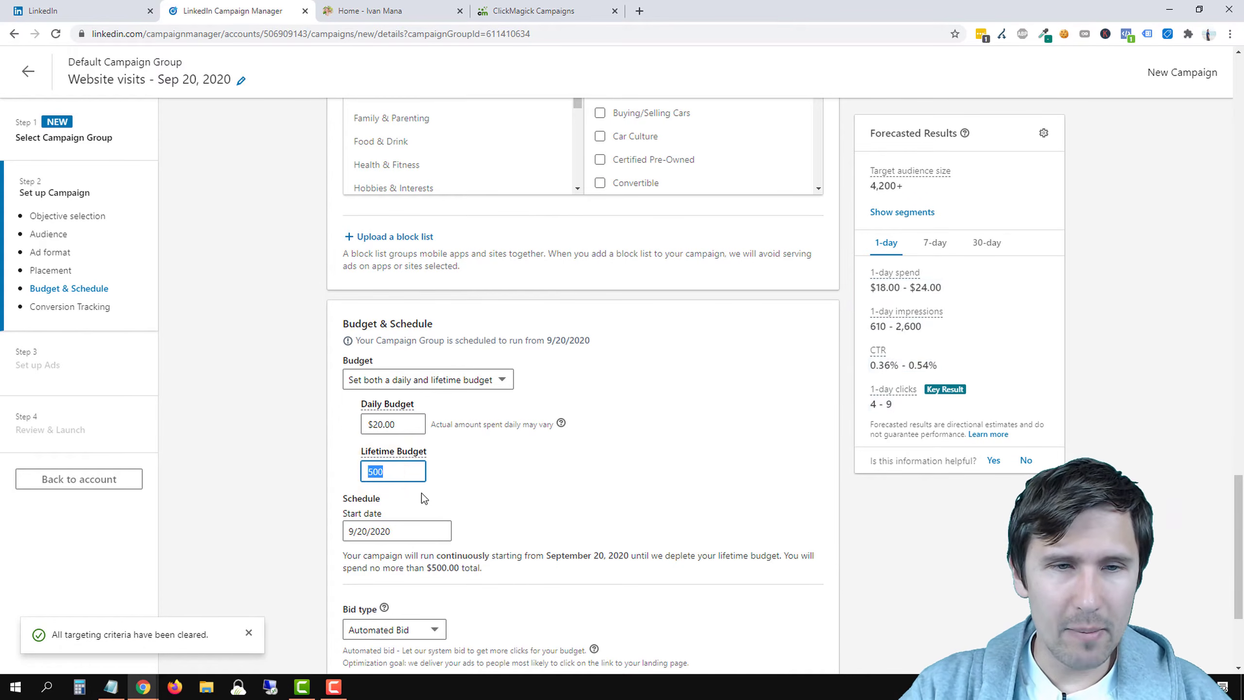
{"action": "type", "text": "100"}
{"action": "left_click", "coordinate": [299, 436]}
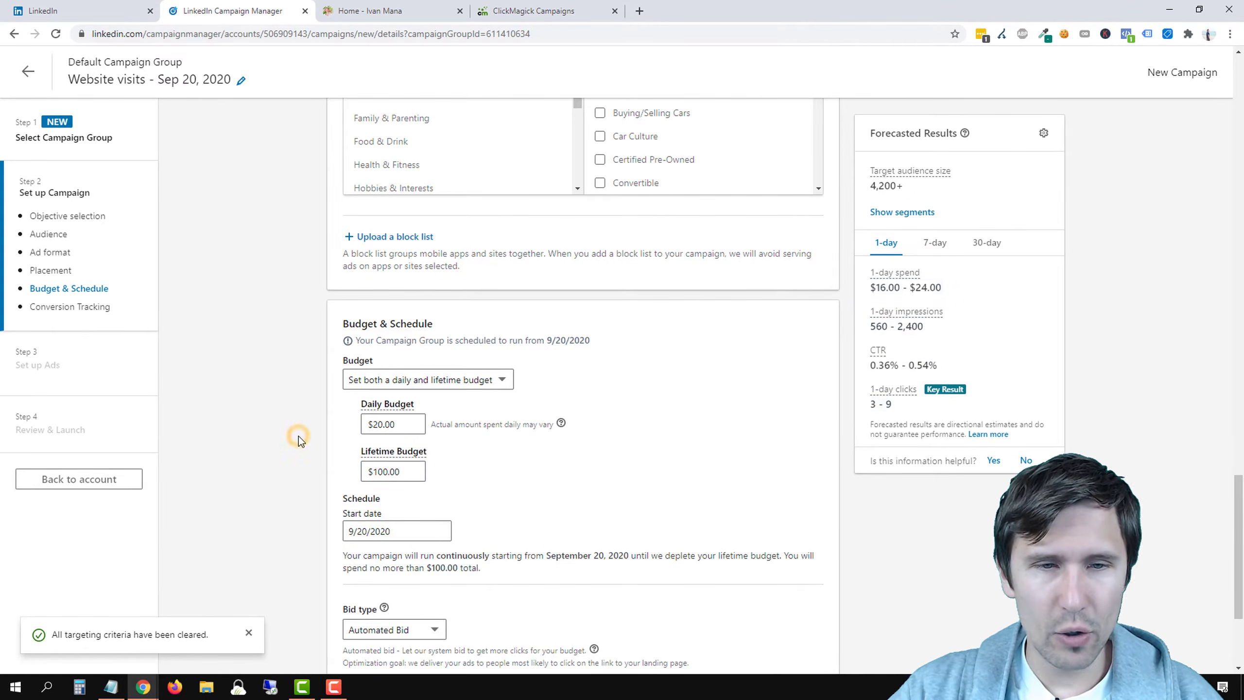
{"action": "left_click", "coordinate": [389, 424]}
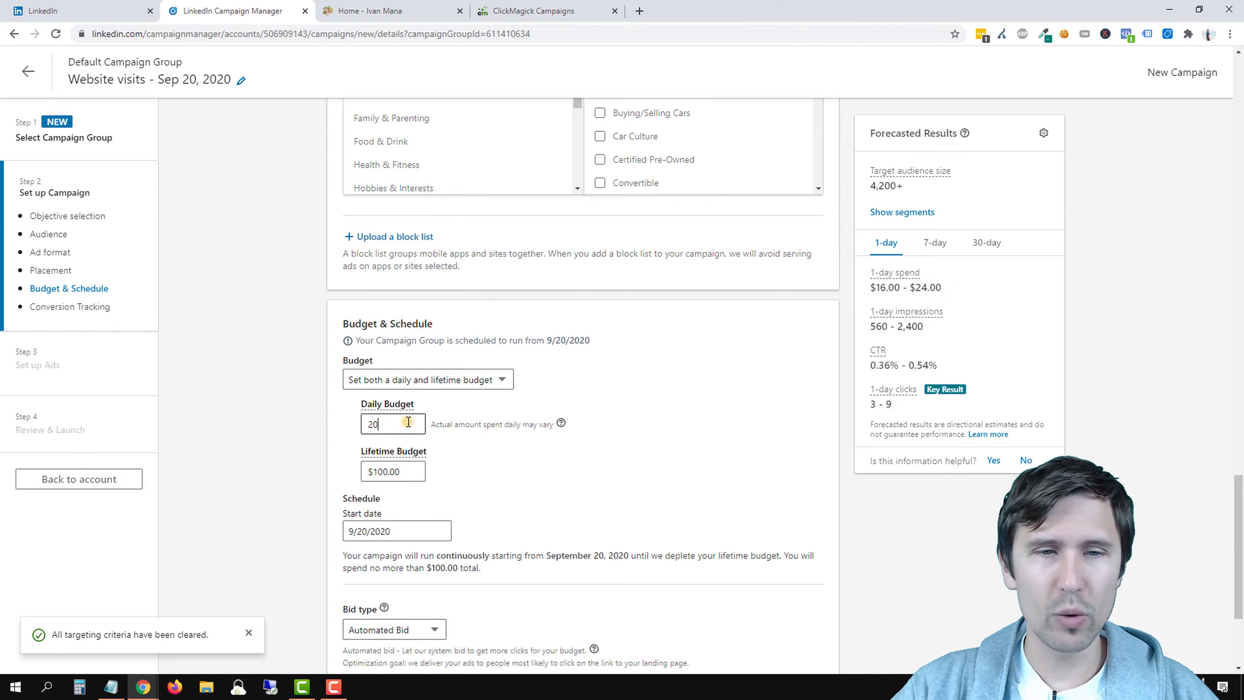
{"action": "left_click", "coordinate": [284, 430]}
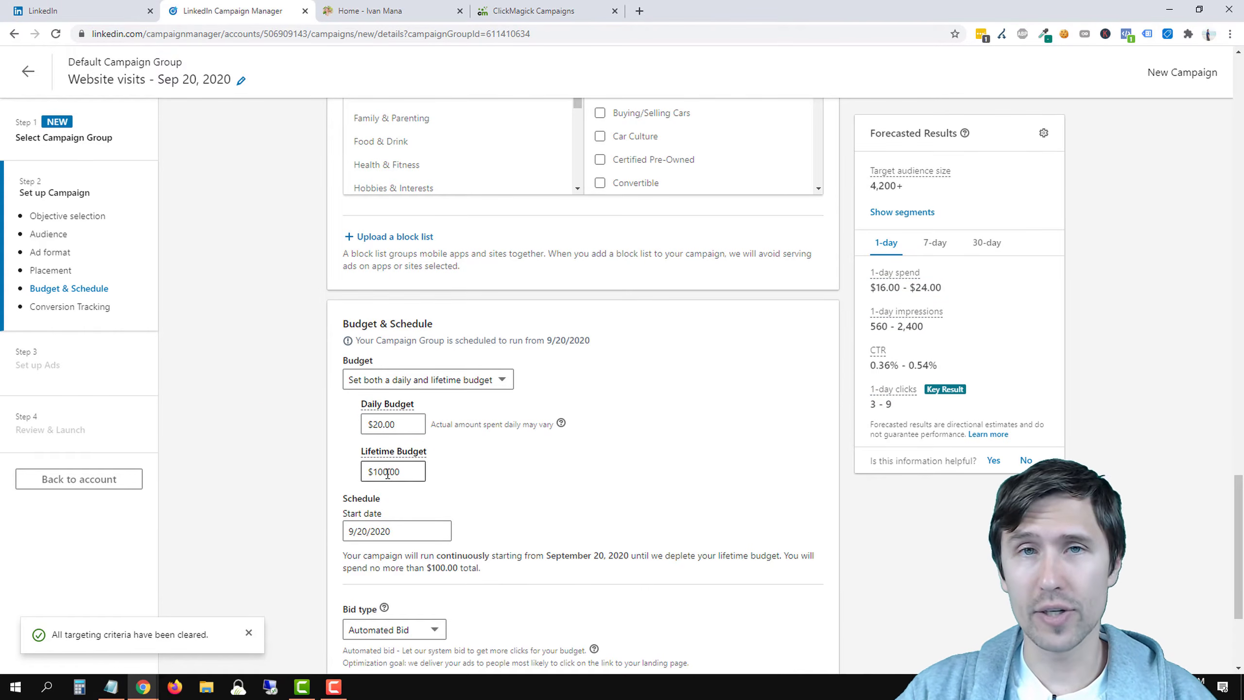
Review the bid type options and choose Automated Bid for the campaign
{"action": "scroll", "coordinate": [266, 489], "scroll_direction": "down", "scroll_amount": 3}
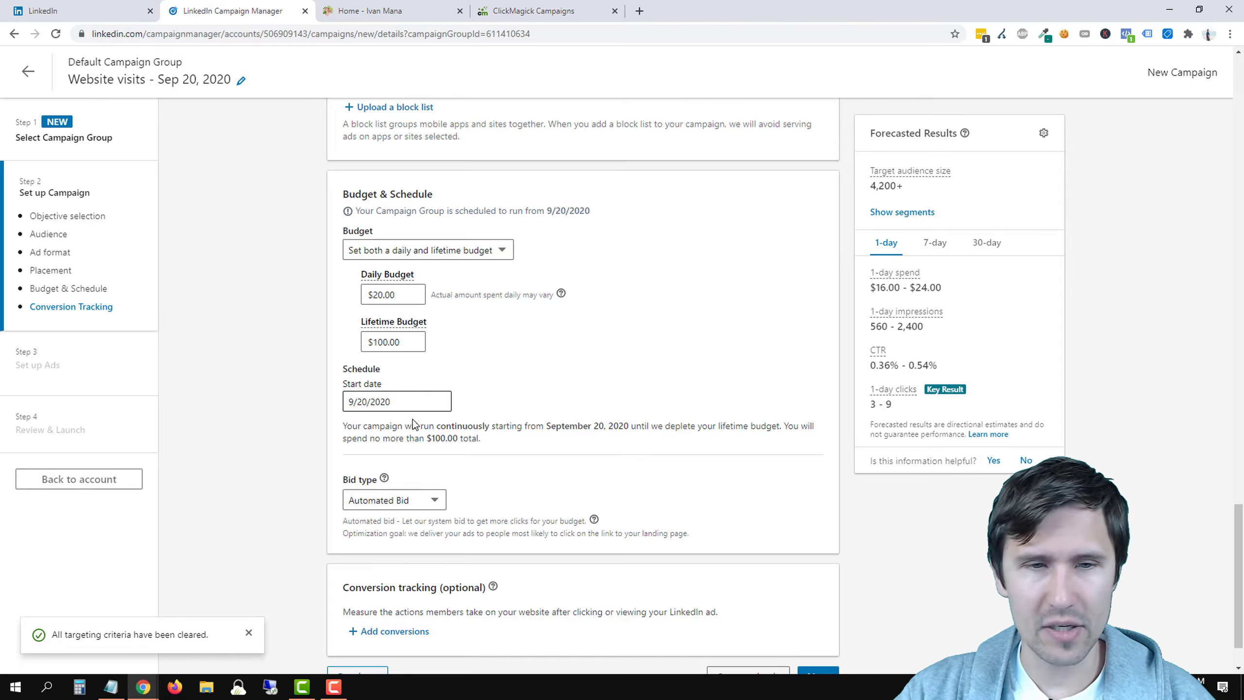
{"action": "scroll", "coordinate": [407, 422], "scroll_direction": "down", "scroll_amount": 2}
{"action": "left_click", "coordinate": [412, 439]}
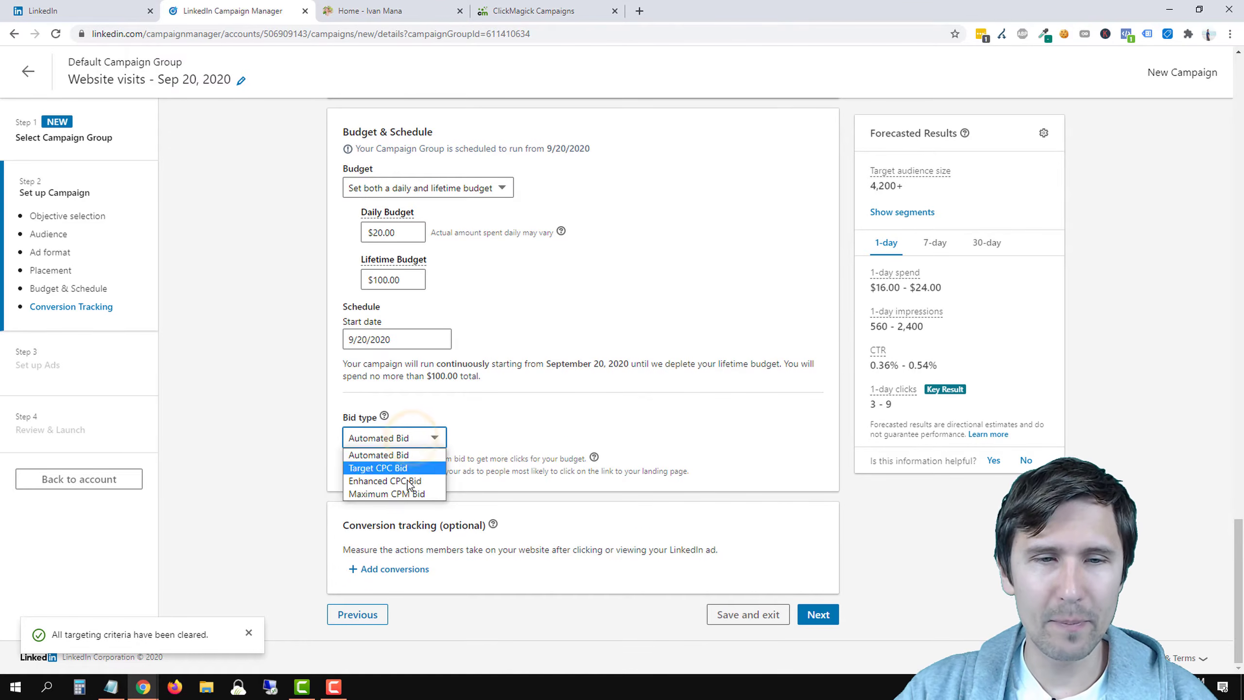
{"action": "left_click", "coordinate": [387, 454]}
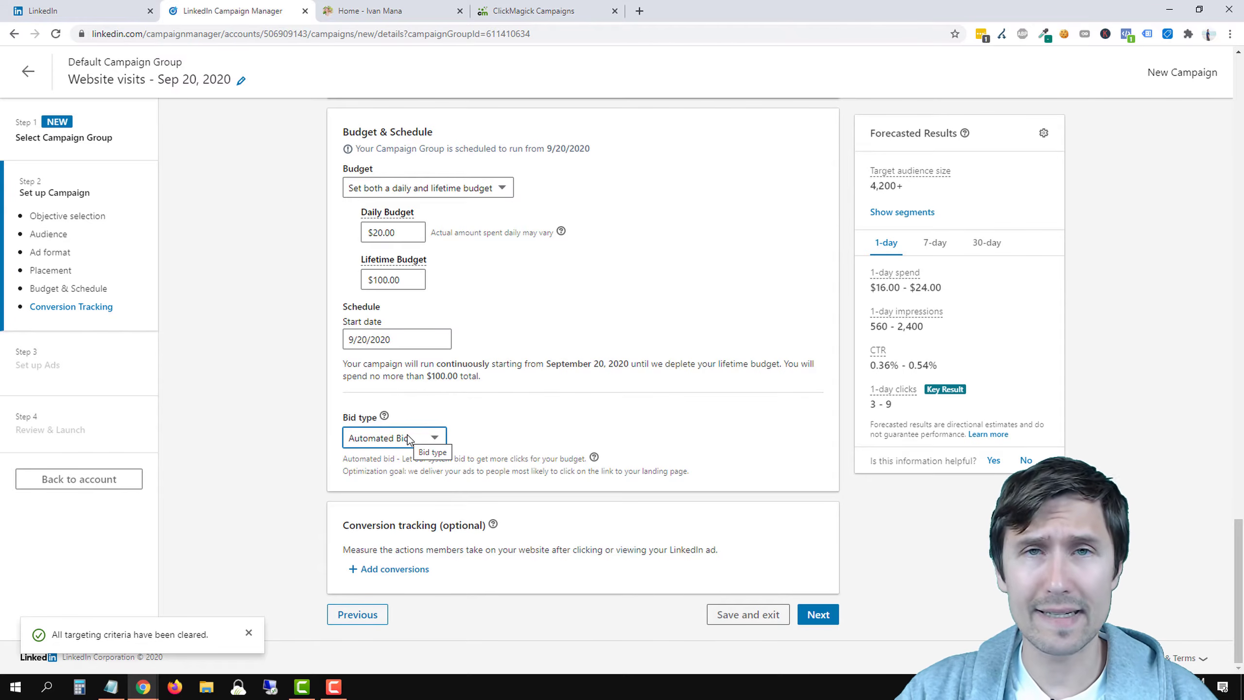
Switch the bid type to Target CPC Bid and select the target cost amount
{"action": "left_click", "coordinate": [407, 440]}
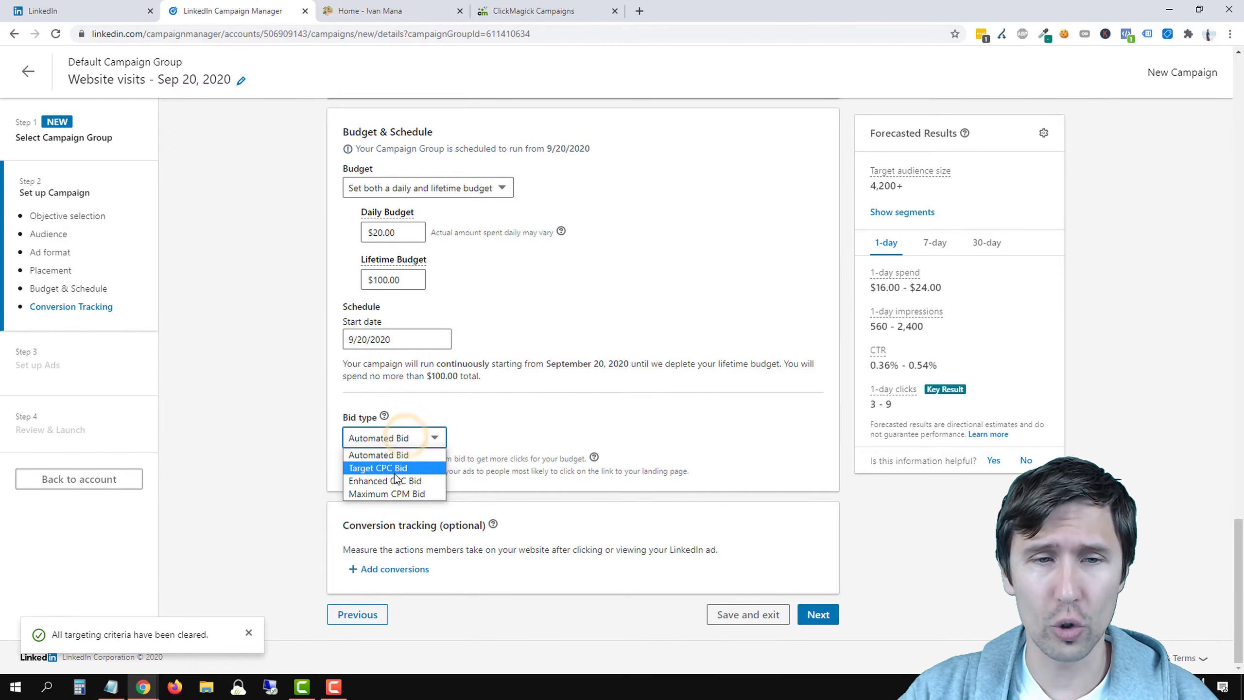
{"action": "left_click", "coordinate": [391, 472]}
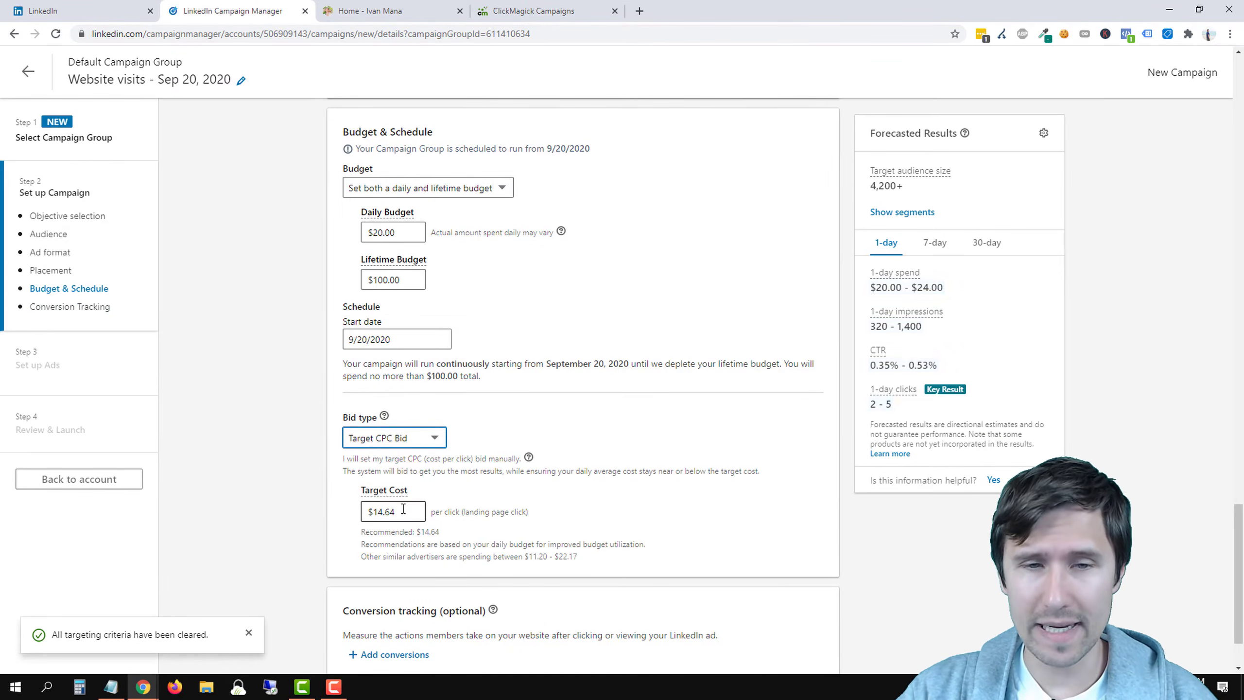
{"action": "left_click_drag", "start_coordinate": [416, 512], "coordinate": [362, 515]}
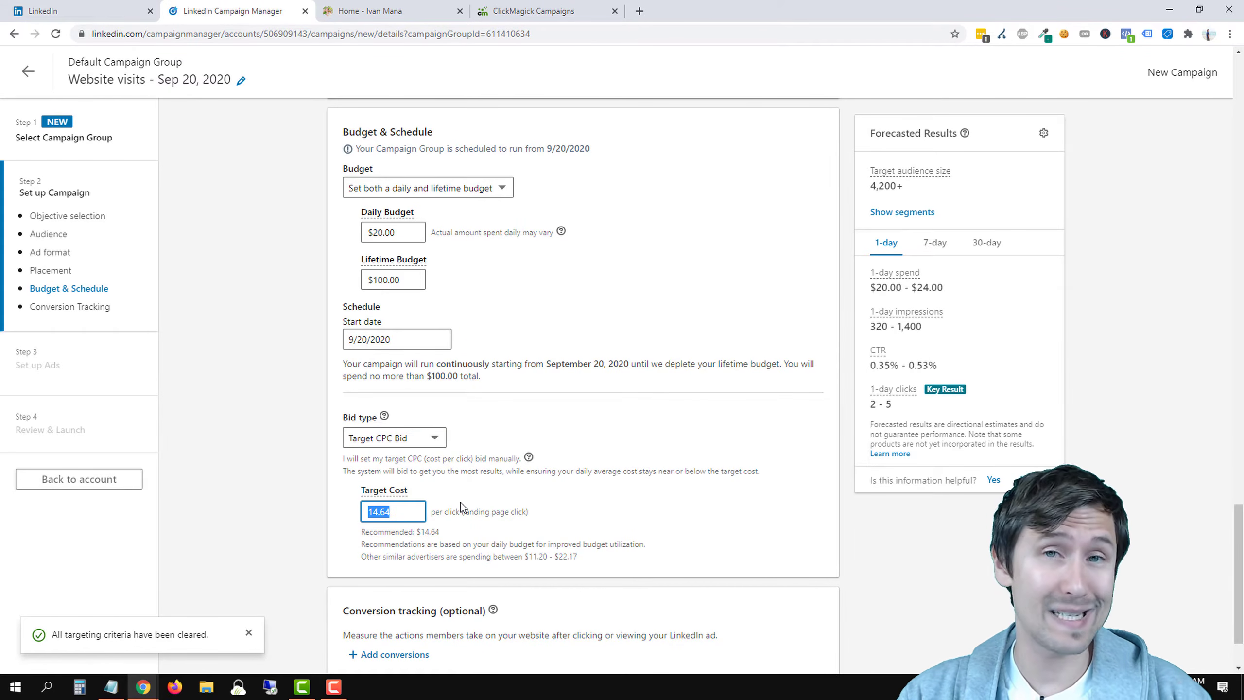
Review the campaign's audience targeting, ad format, placement and budget settings
{"action": "scroll", "coordinate": [446, 496], "scroll_direction": "up", "scroll_amount": 20}
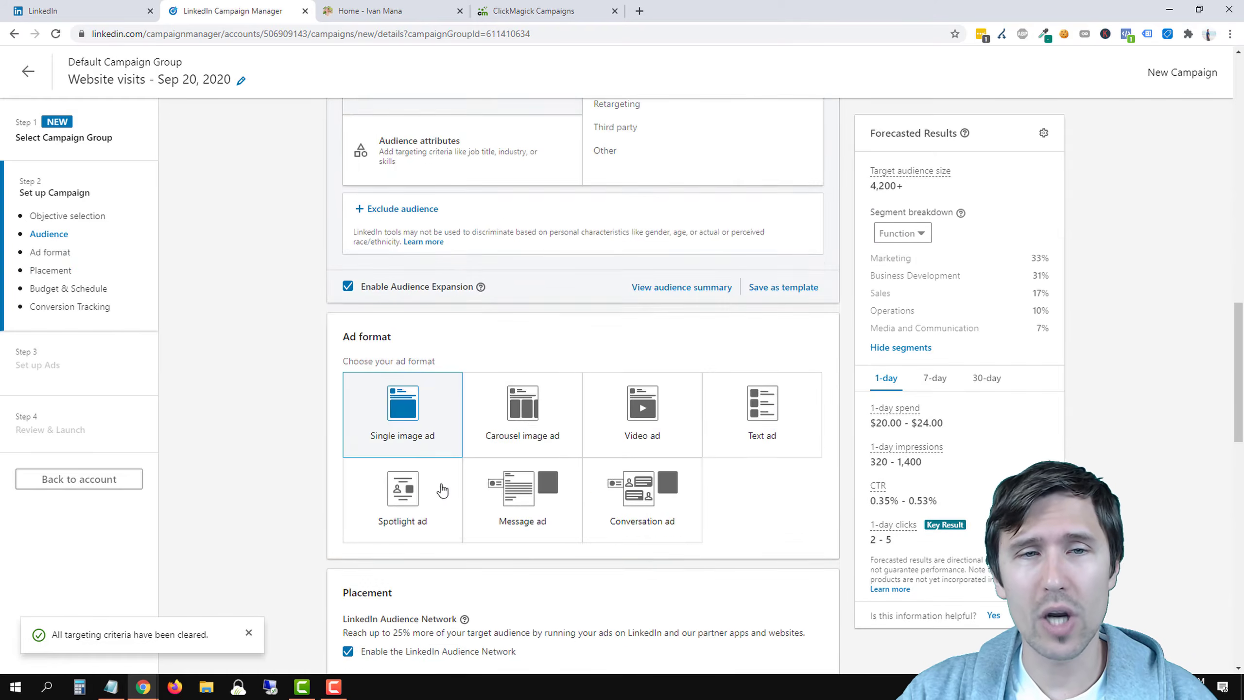
{"action": "scroll", "coordinate": [441, 484], "scroll_direction": "up", "scroll_amount": 5}
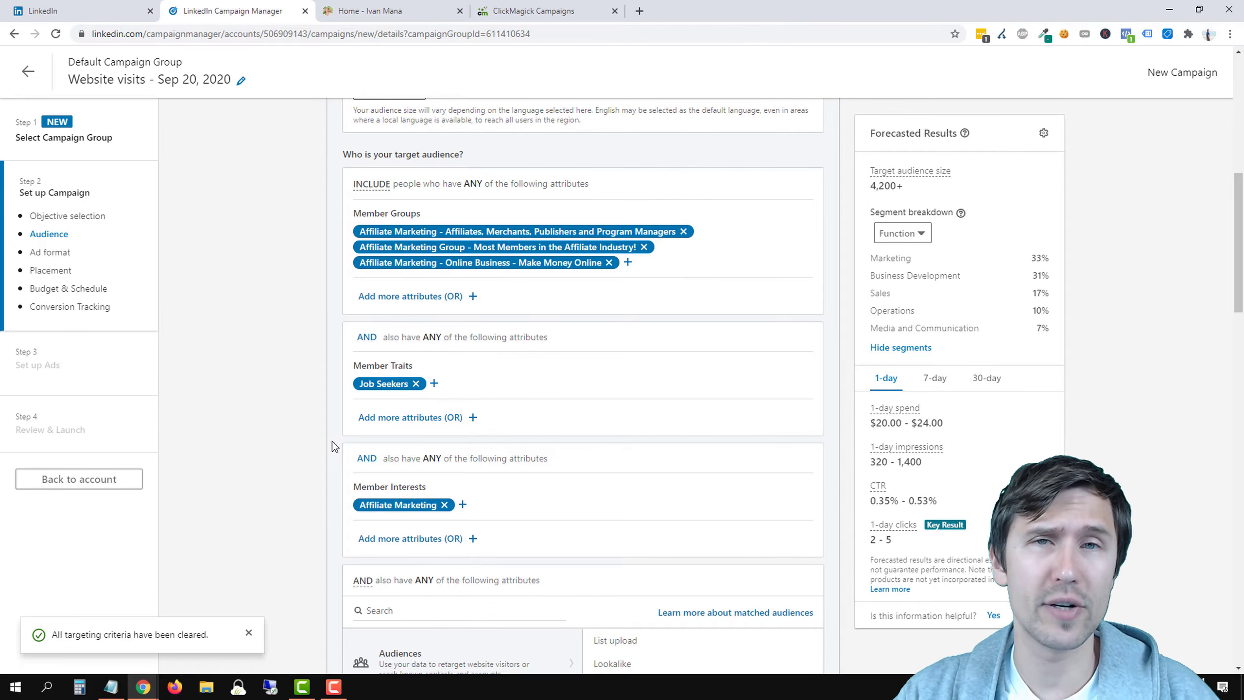
{"action": "scroll", "coordinate": [283, 387], "scroll_direction": "down", "scroll_amount": 15}
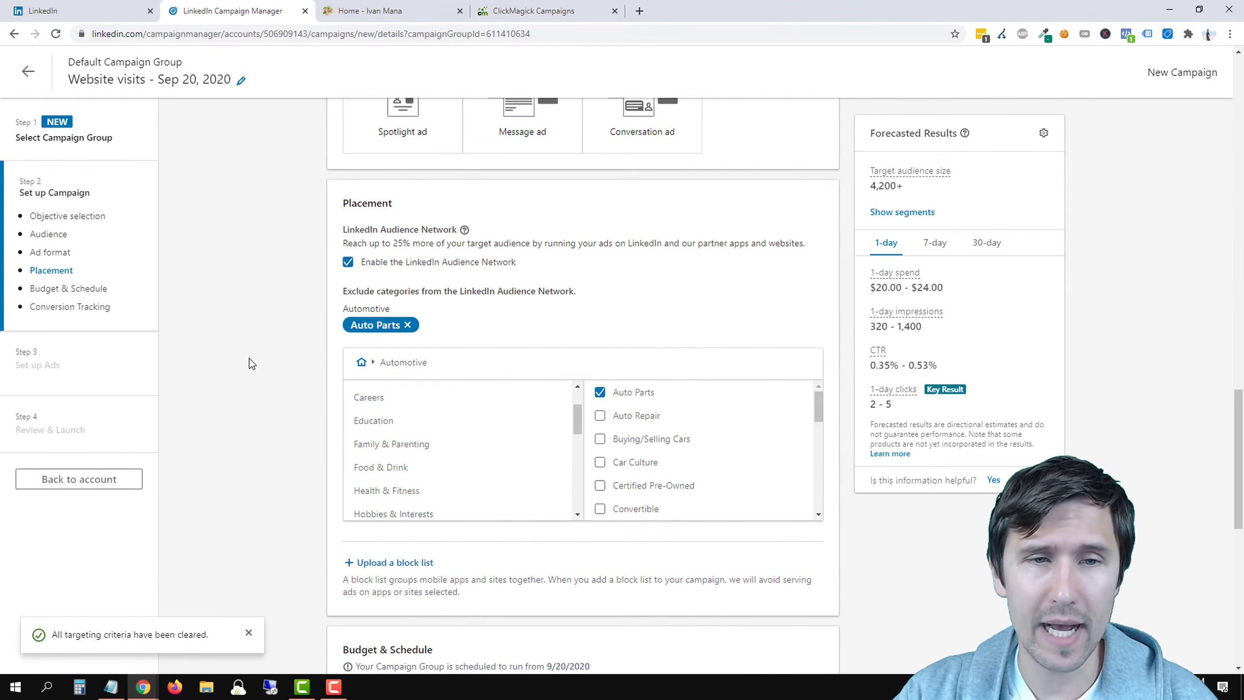
{"action": "scroll", "coordinate": [251, 365], "scroll_direction": "down", "scroll_amount": 4}
{"action": "scroll", "coordinate": [251, 365], "scroll_direction": "up", "scroll_amount": 3}
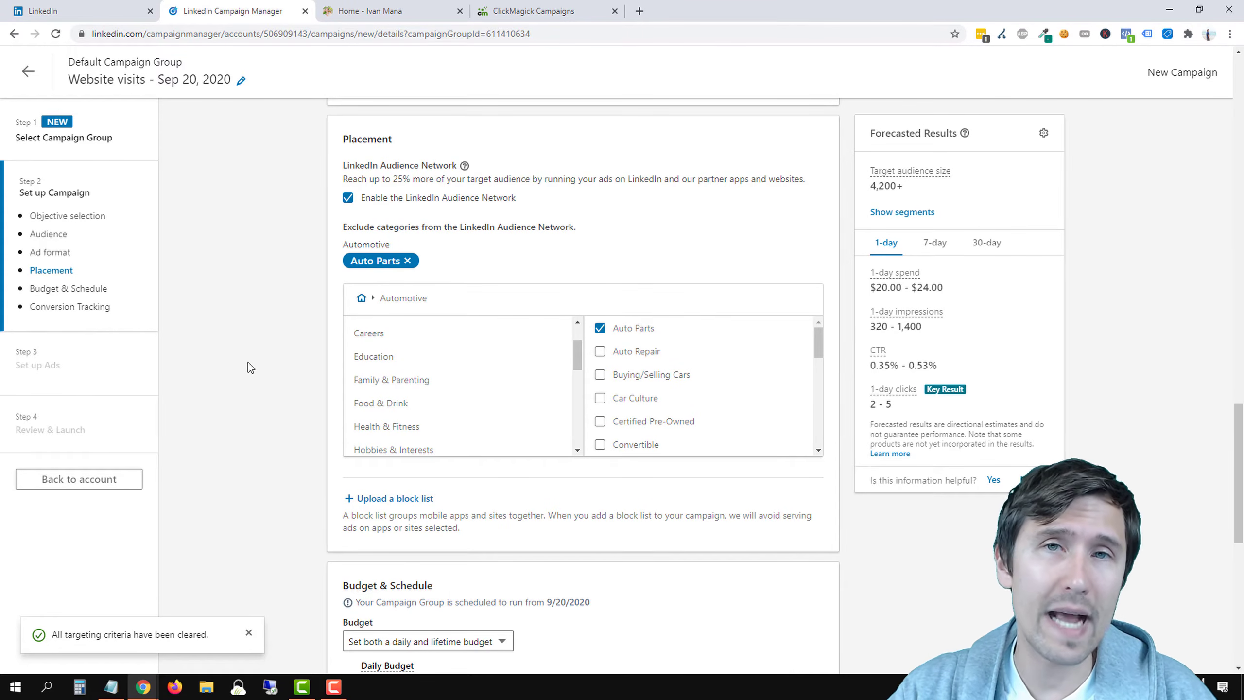
{"action": "scroll", "coordinate": [243, 364], "scroll_direction": "down", "scroll_amount": 6}
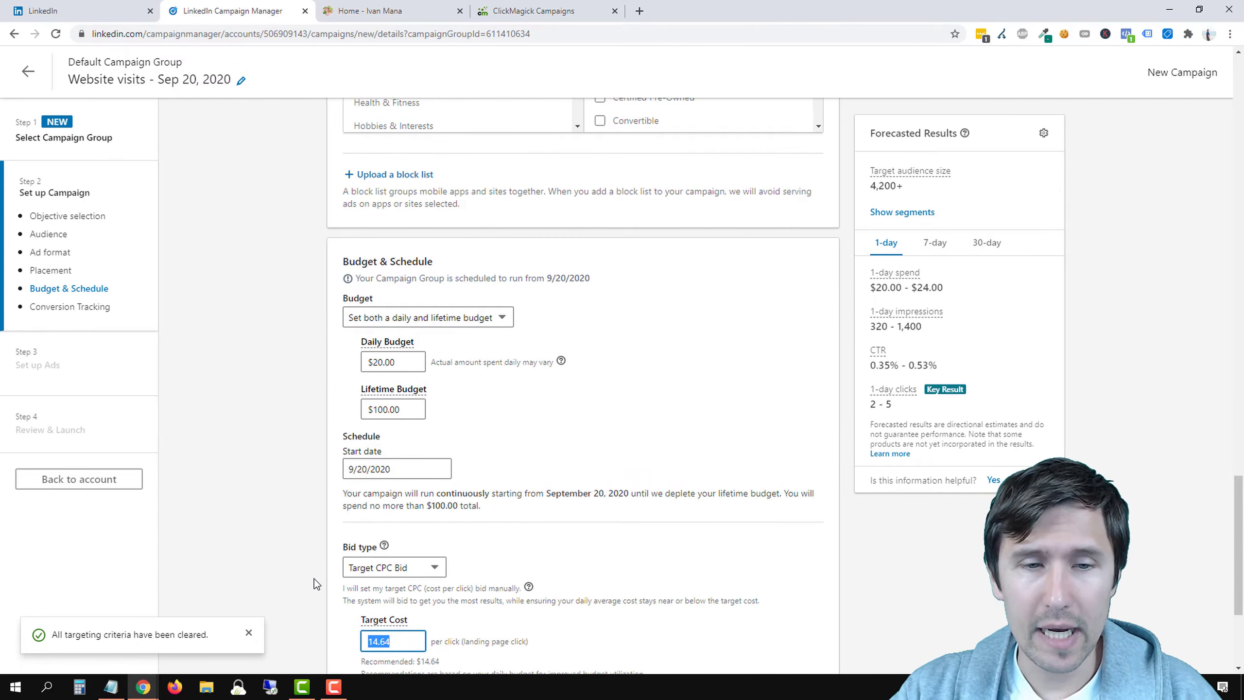
{"action": "scroll", "coordinate": [314, 579], "scroll_direction": "down", "scroll_amount": 2}
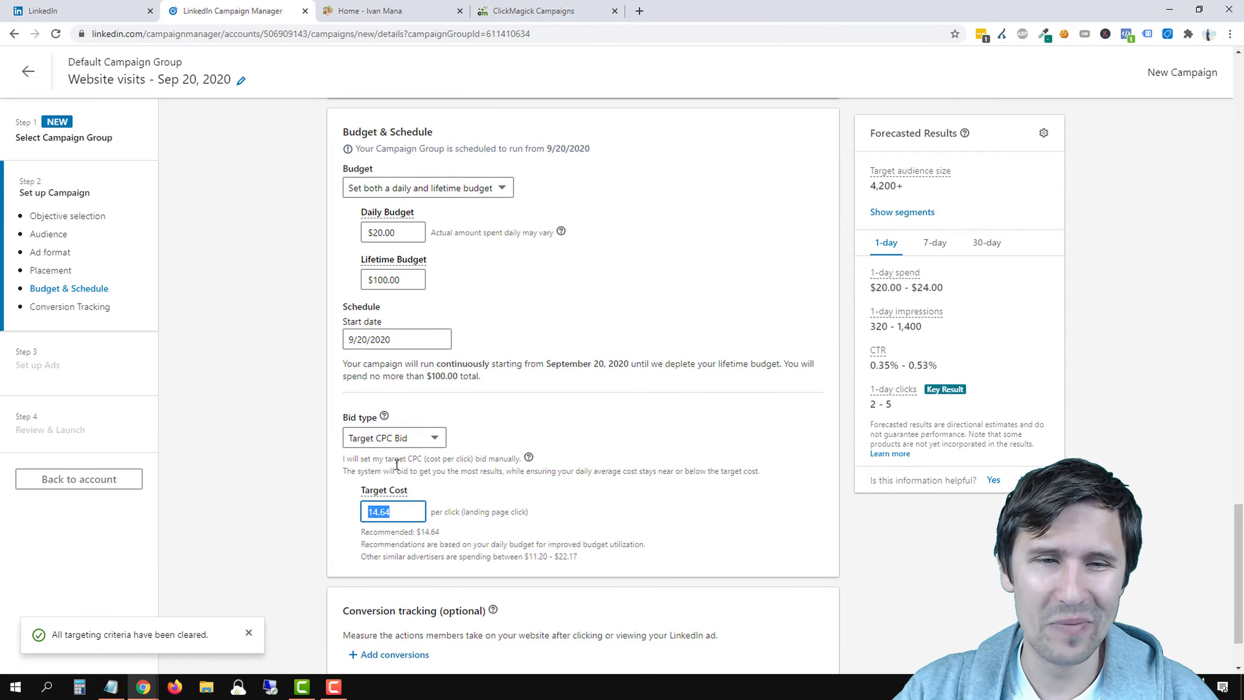
Change the bid type to Enhanced CPC Bid and examine its bid amount and recommendations
{"action": "left_click", "coordinate": [407, 438]}
{"action": "left_click", "coordinate": [377, 479]}
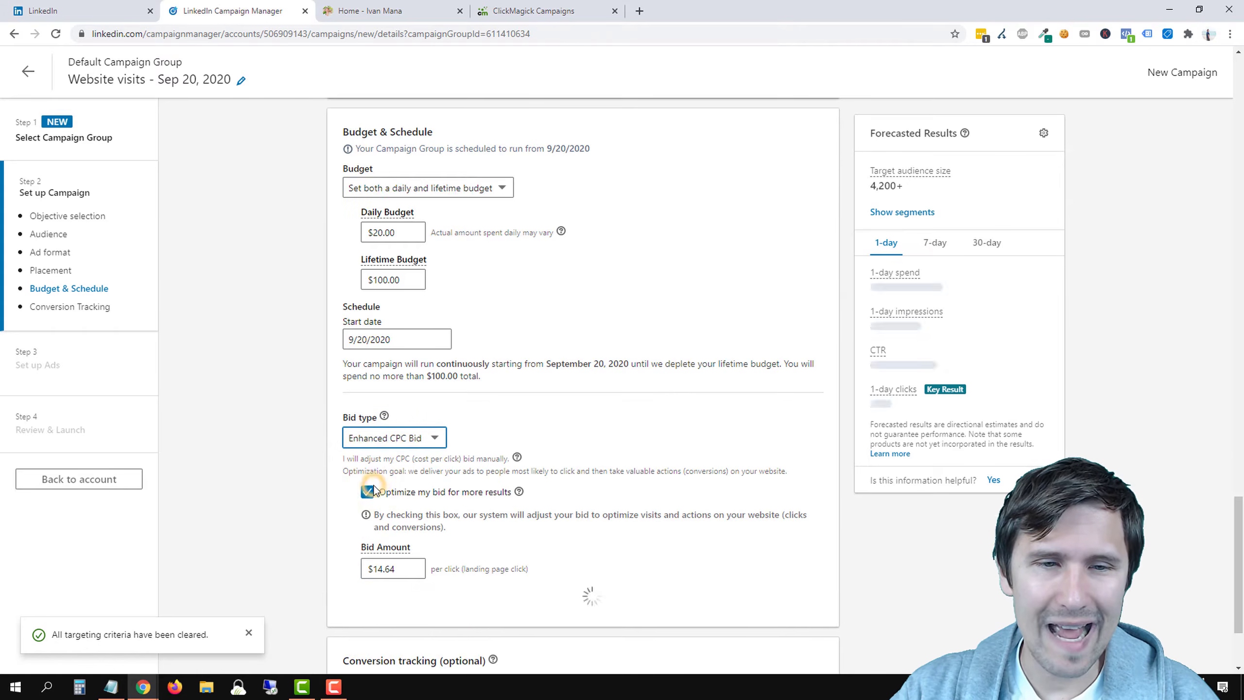
{"action": "left_click", "coordinate": [394, 568]}
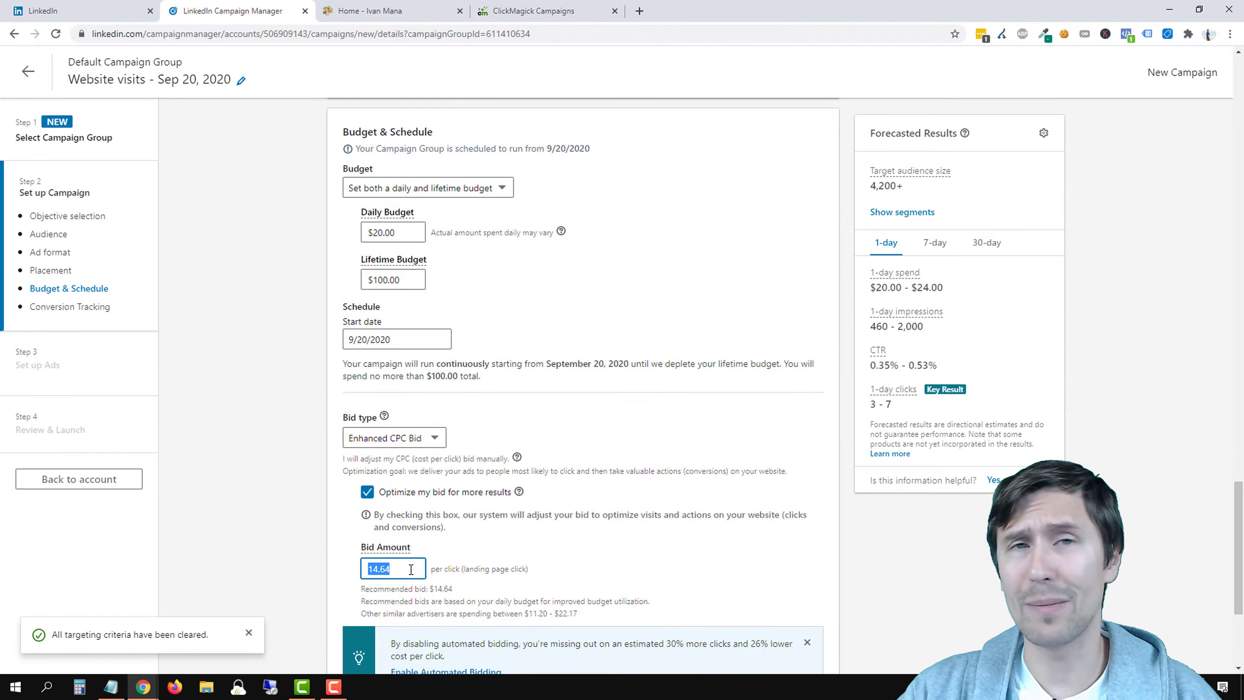
{"action": "scroll", "coordinate": [410, 570], "scroll_direction": "down", "scroll_amount": 1}
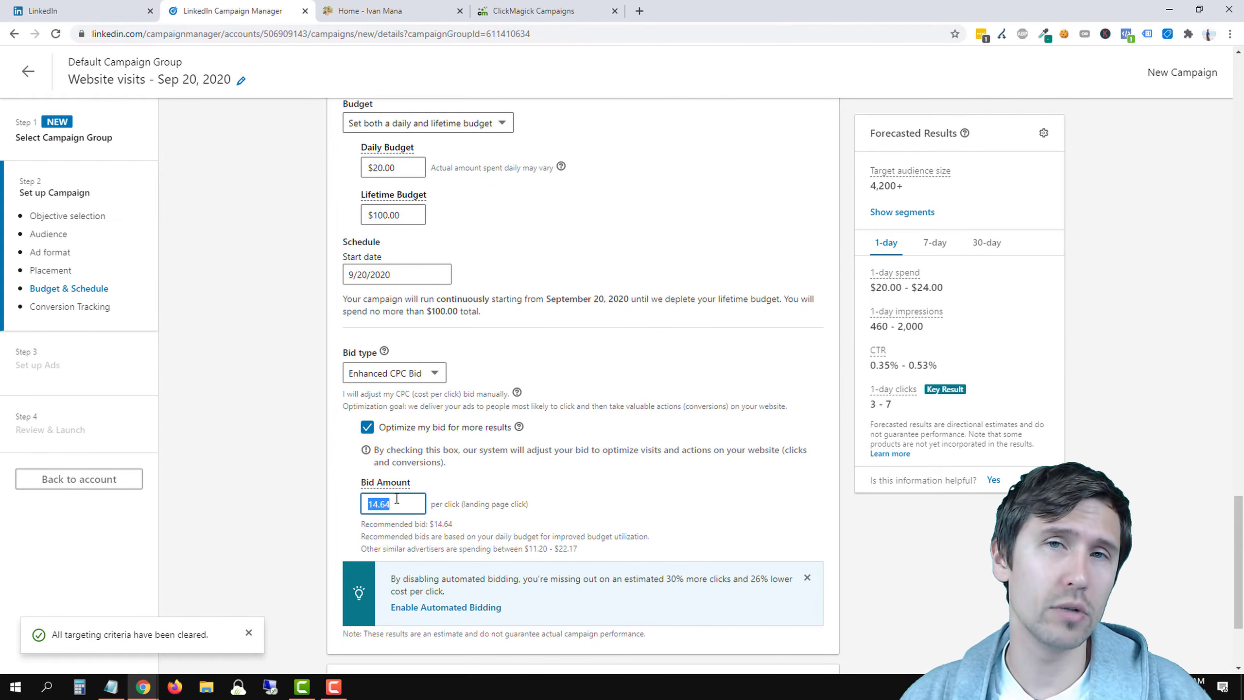
Try the Maximum CPM Bid type and select its bid amount per 1,000 impressions
{"action": "left_click", "coordinate": [423, 373]}
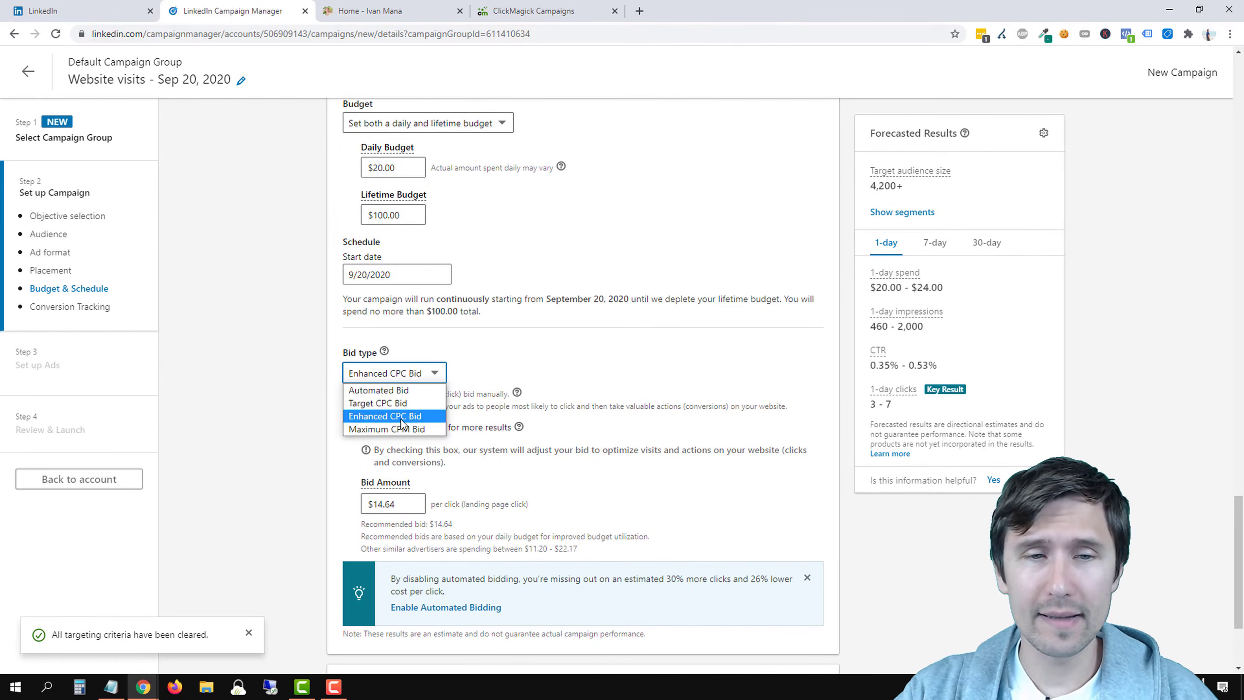
{"action": "left_click", "coordinate": [391, 430]}
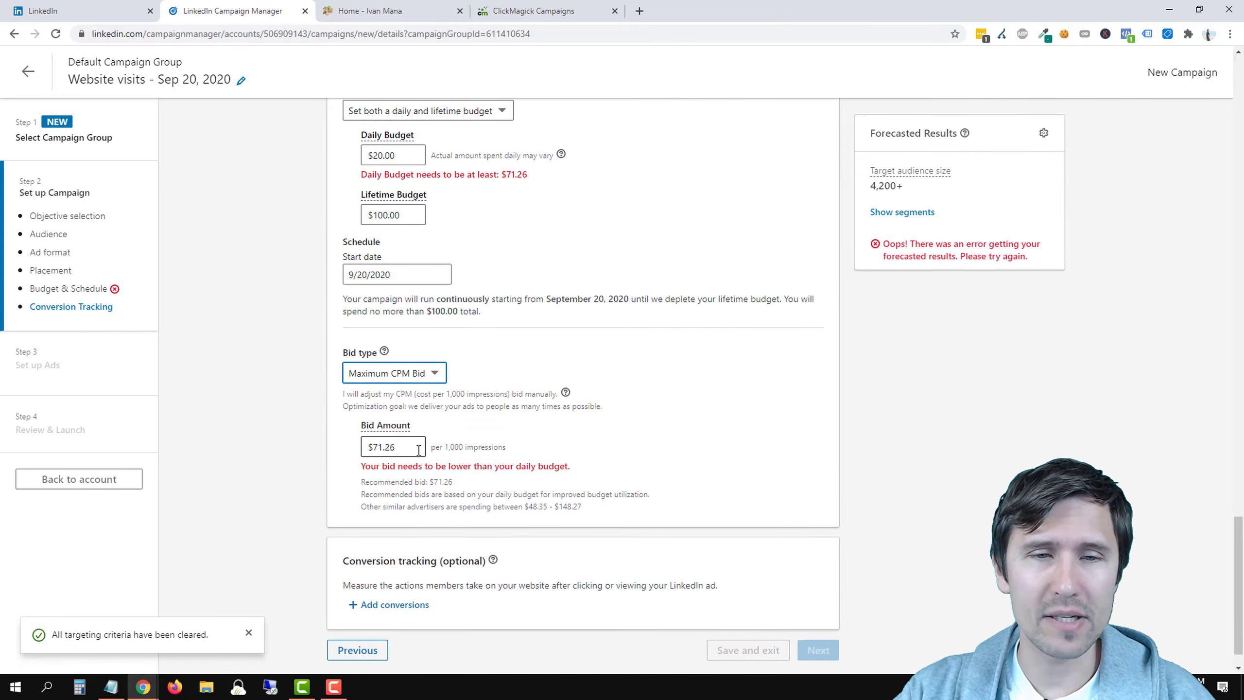
{"action": "left_click", "coordinate": [407, 451]}
{"action": "double_click", "coordinate": [390, 447]}
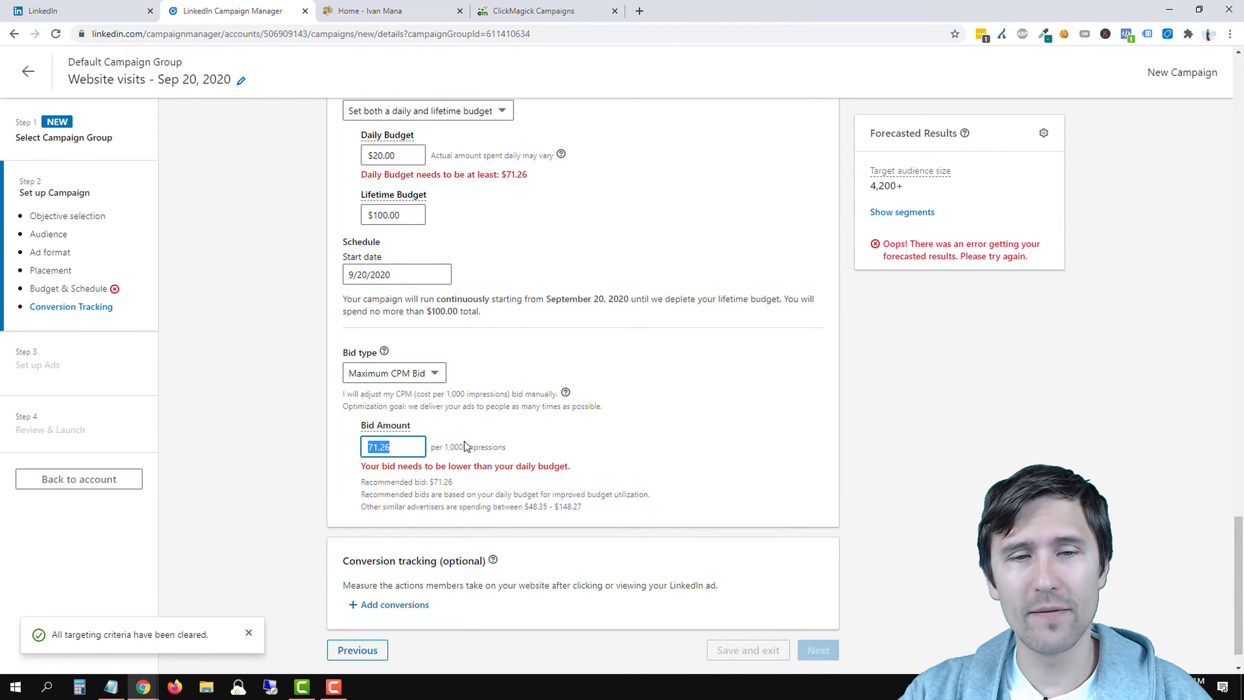
Switch the bid type to Target CPC Bid briefly, and set it back to Automated Bid
{"action": "left_click", "coordinate": [382, 374]}
{"action": "left_click", "coordinate": [371, 404]}
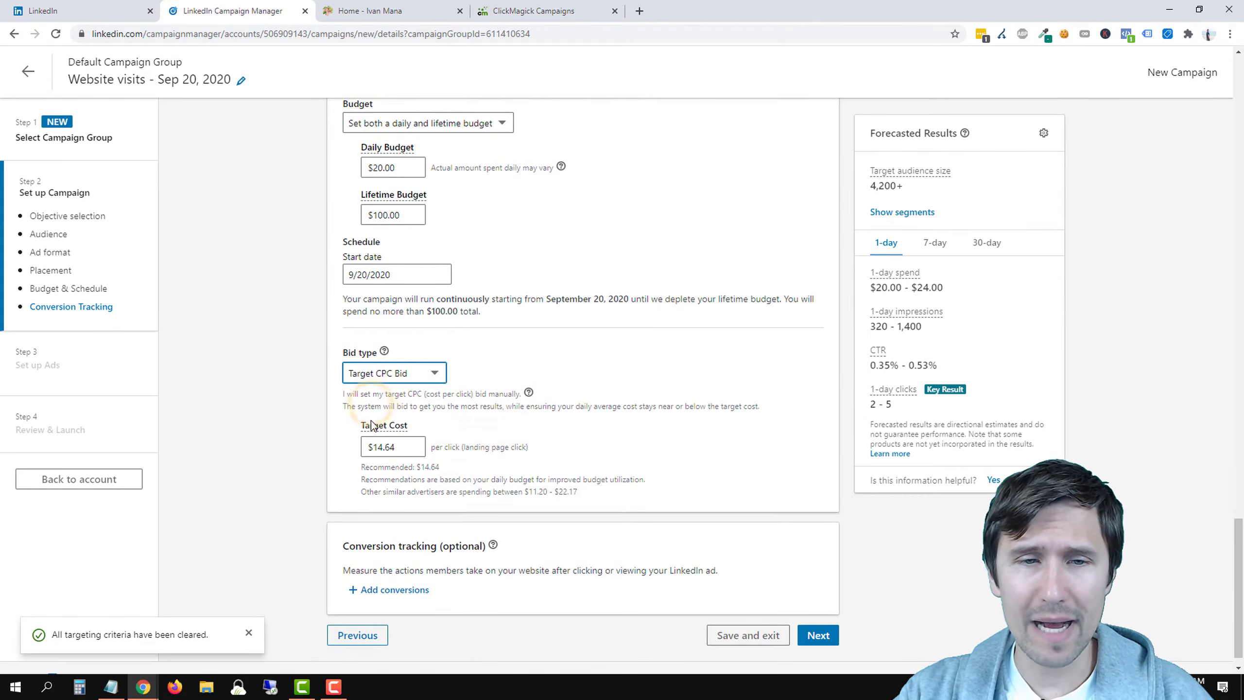
{"action": "left_click", "coordinate": [399, 374]}
{"action": "left_click", "coordinate": [380, 394]}
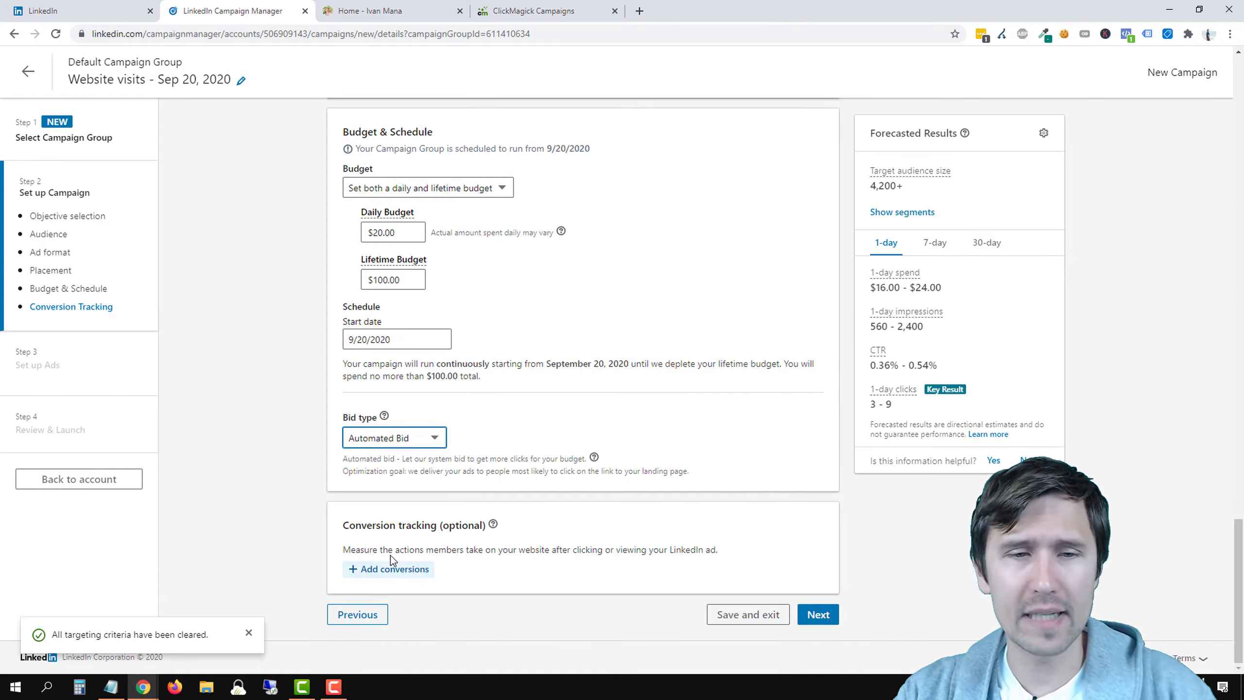
Open the form for creating a conversion, cancel it and check the conversion tracking section
{"action": "left_click", "coordinate": [391, 571]}
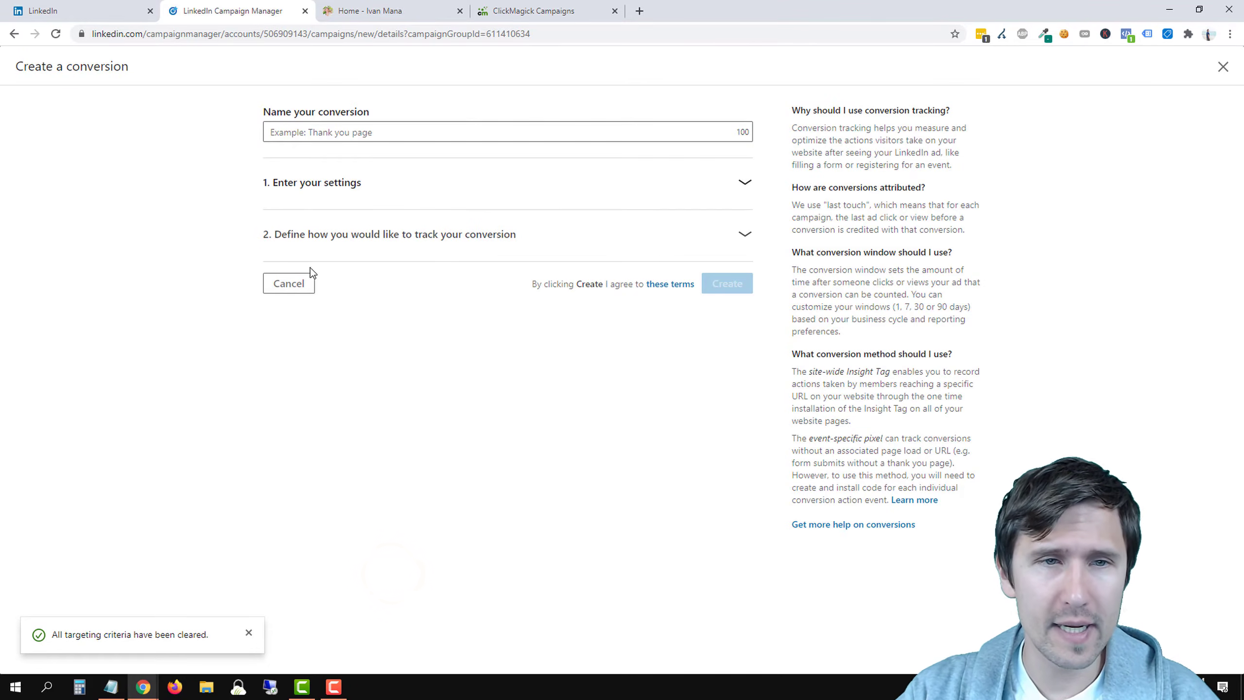
{"action": "left_click", "coordinate": [291, 285]}
{"action": "scroll", "coordinate": [438, 601], "scroll_direction": "down", "scroll_amount": 1}
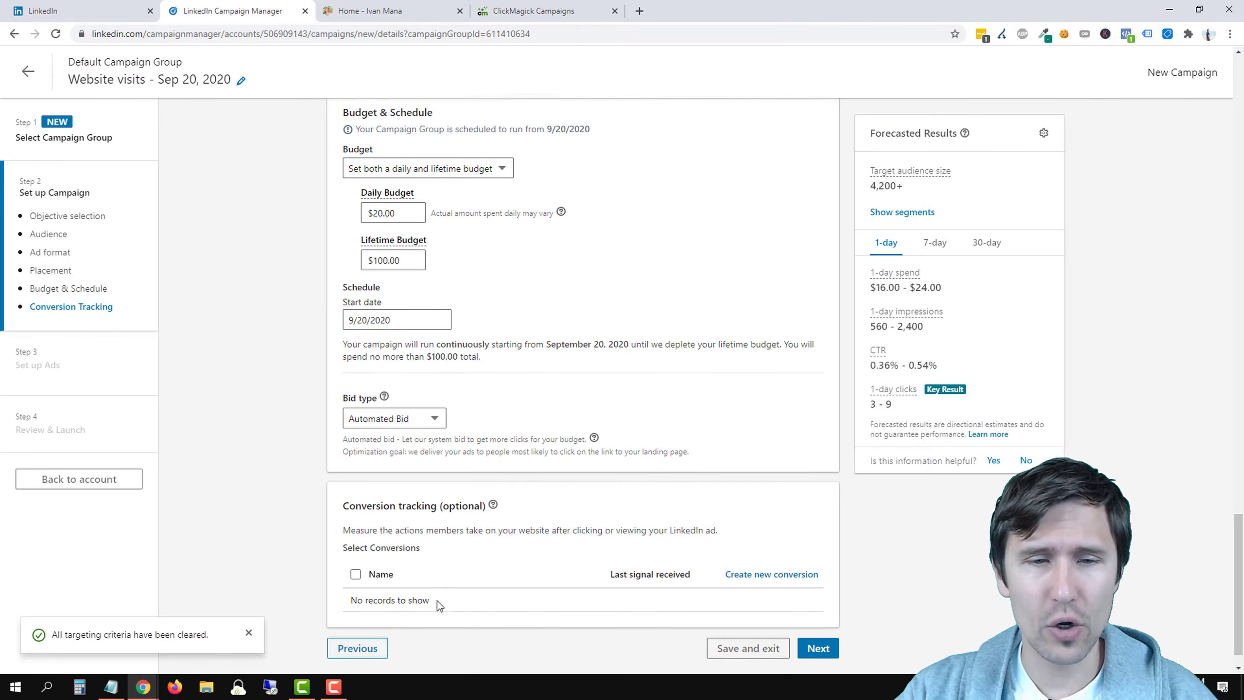
{"action": "scroll", "coordinate": [437, 600], "scroll_direction": "down", "scroll_amount": 1}
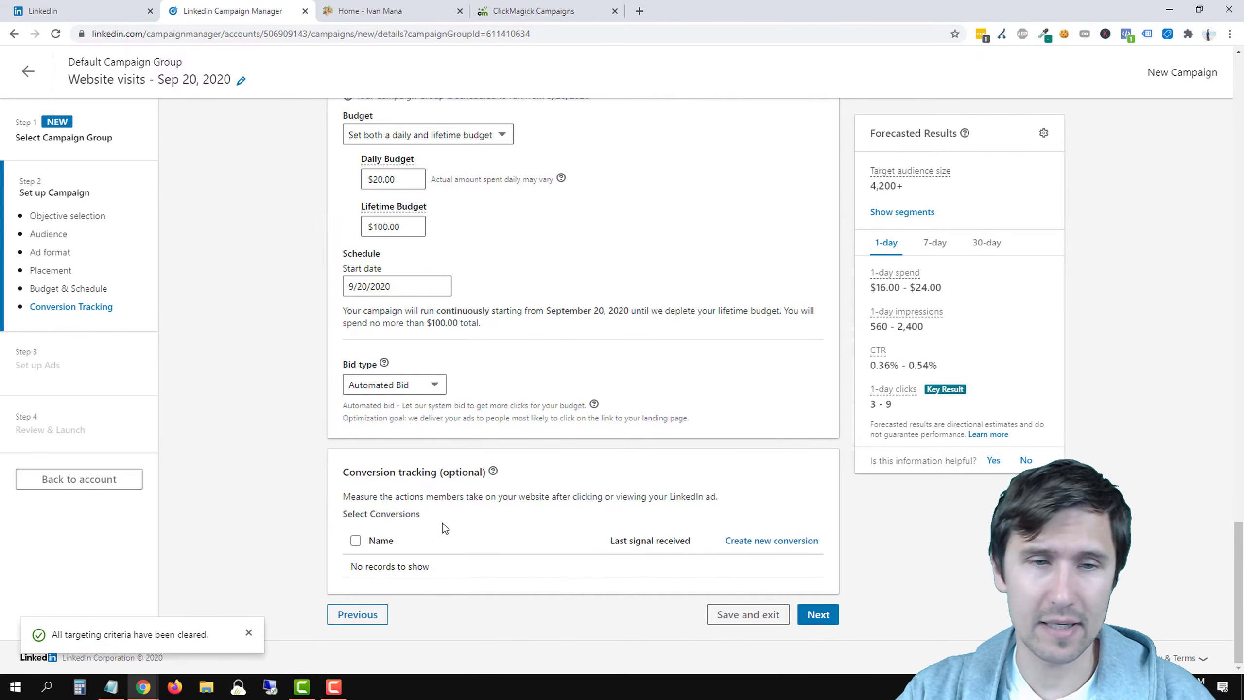
Review the campaign objective, the included and excluded locations, profile language, member groups, traits and interests
{"action": "scroll", "coordinate": [563, 583], "scroll_direction": "up", "scroll_amount": 15}
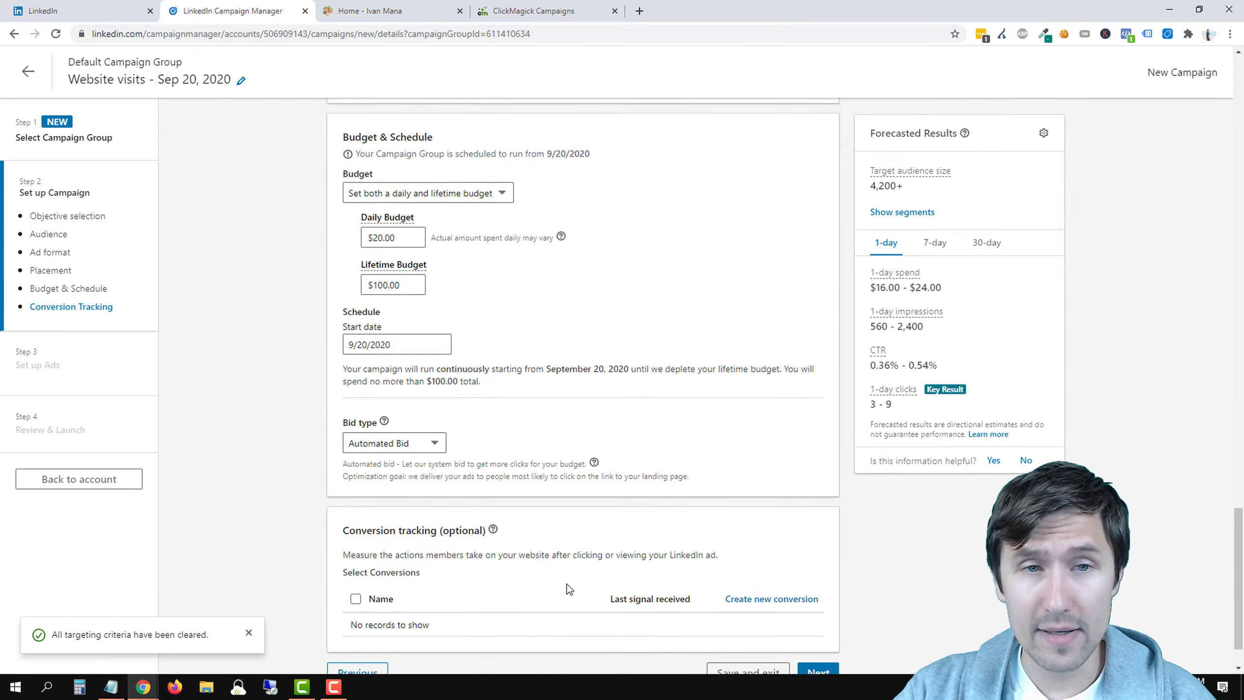
{"action": "scroll", "coordinate": [563, 580], "scroll_direction": "up", "scroll_amount": 12}
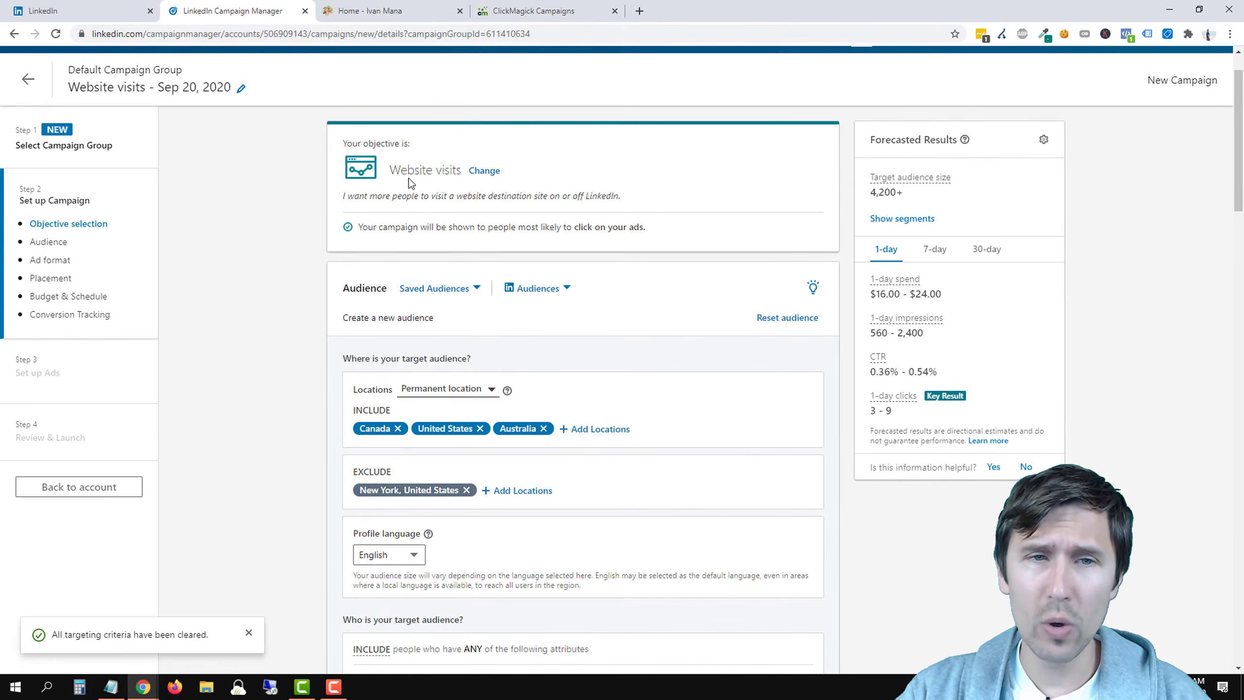
{"action": "left_click_drag", "start_coordinate": [391, 170], "coordinate": [460, 170]}
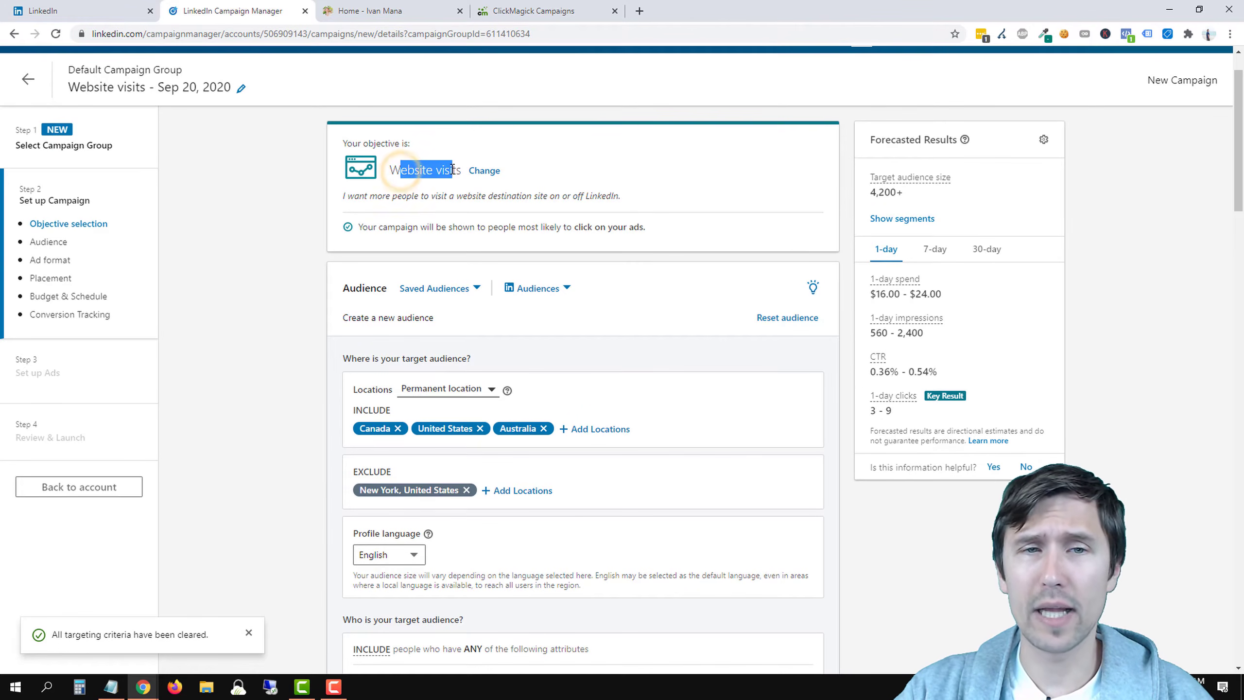
{"action": "left_click", "coordinate": [451, 170]}
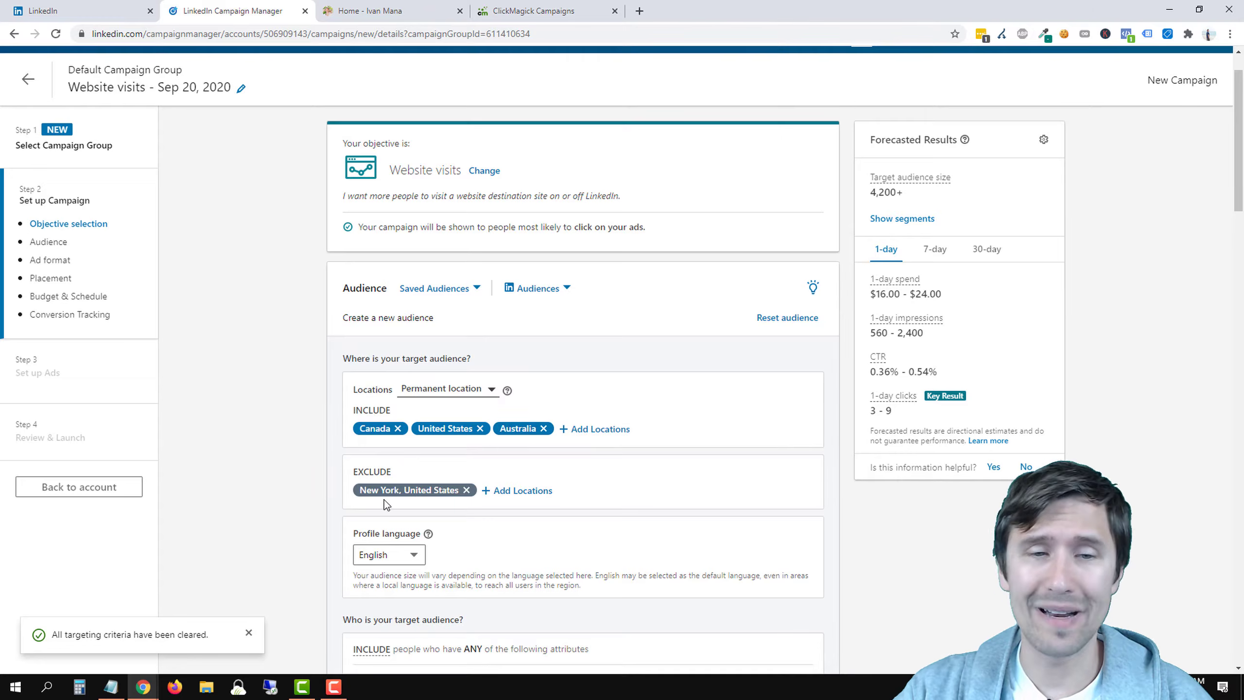
{"action": "scroll", "coordinate": [338, 441], "scroll_direction": "down", "scroll_amount": 4}
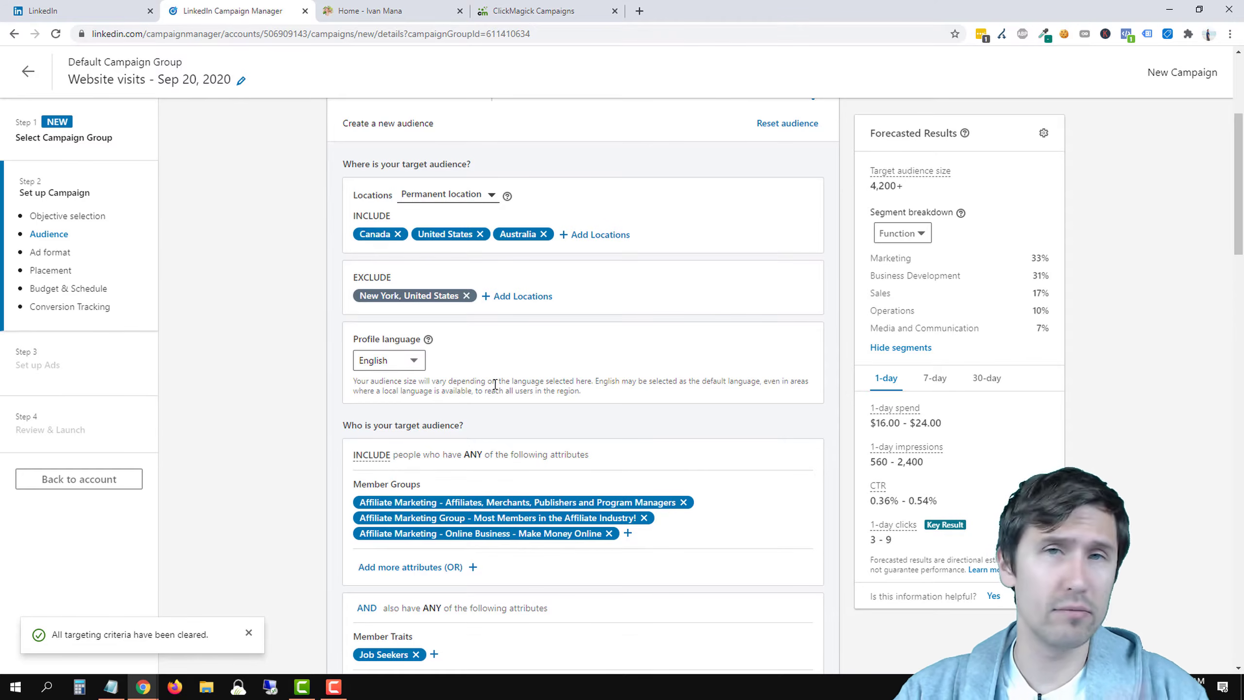
{"action": "scroll", "coordinate": [348, 409], "scroll_direction": "down", "scroll_amount": 3}
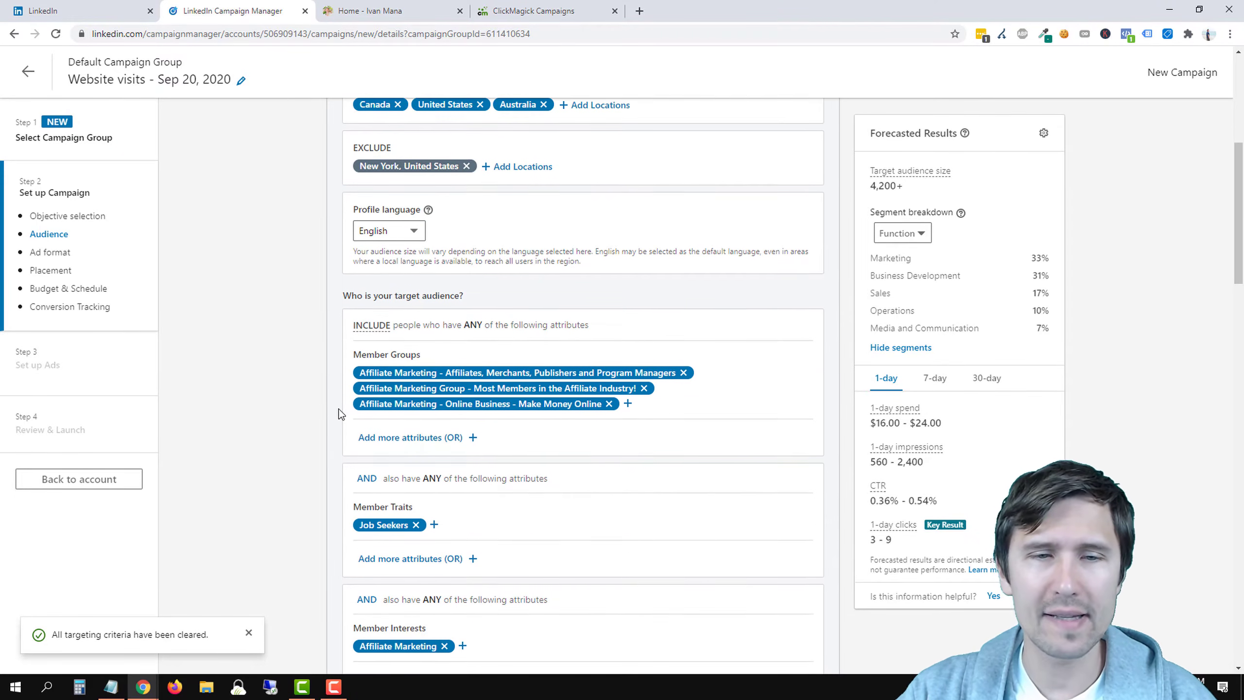
{"action": "scroll", "coordinate": [319, 396], "scroll_direction": "down", "scroll_amount": 1}
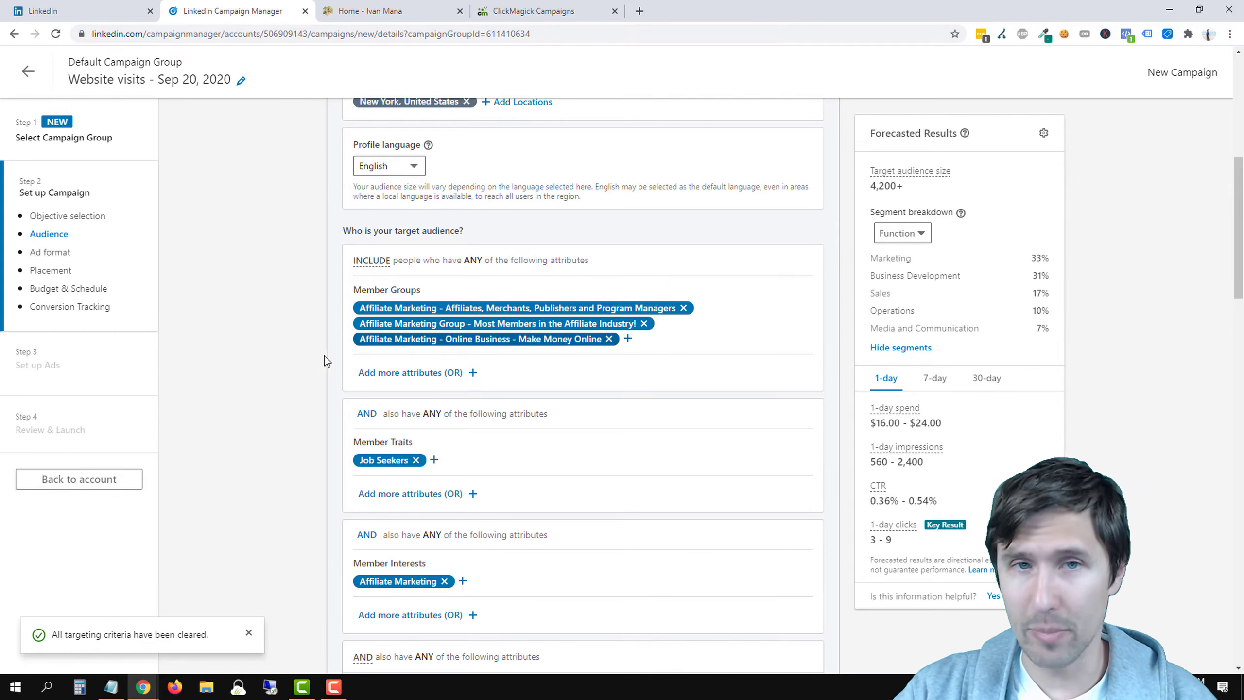
{"action": "scroll", "coordinate": [266, 384], "scroll_direction": "down", "scroll_amount": 1}
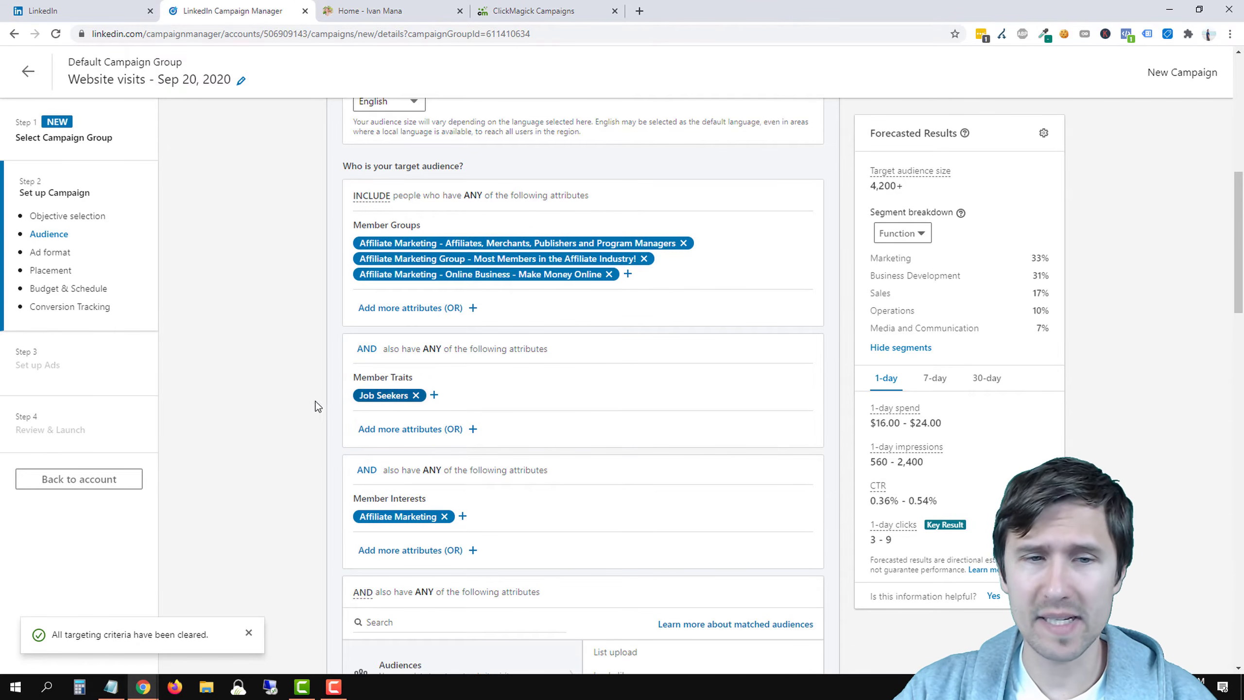
{"action": "scroll", "coordinate": [305, 407], "scroll_direction": "down", "scroll_amount": 2}
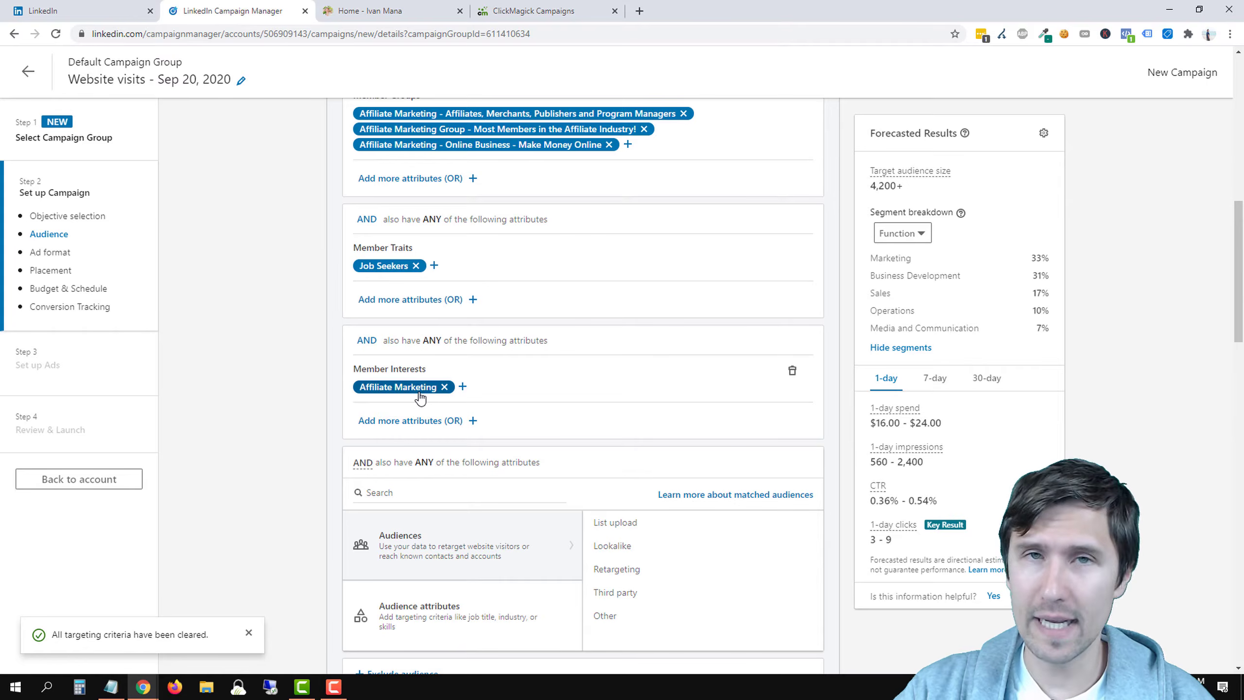
Review the audience expansion setting, chosen ad format, LinkedIn Audience Network placement and excluded categories
{"action": "scroll", "coordinate": [305, 416], "scroll_direction": "down", "scroll_amount": 4}
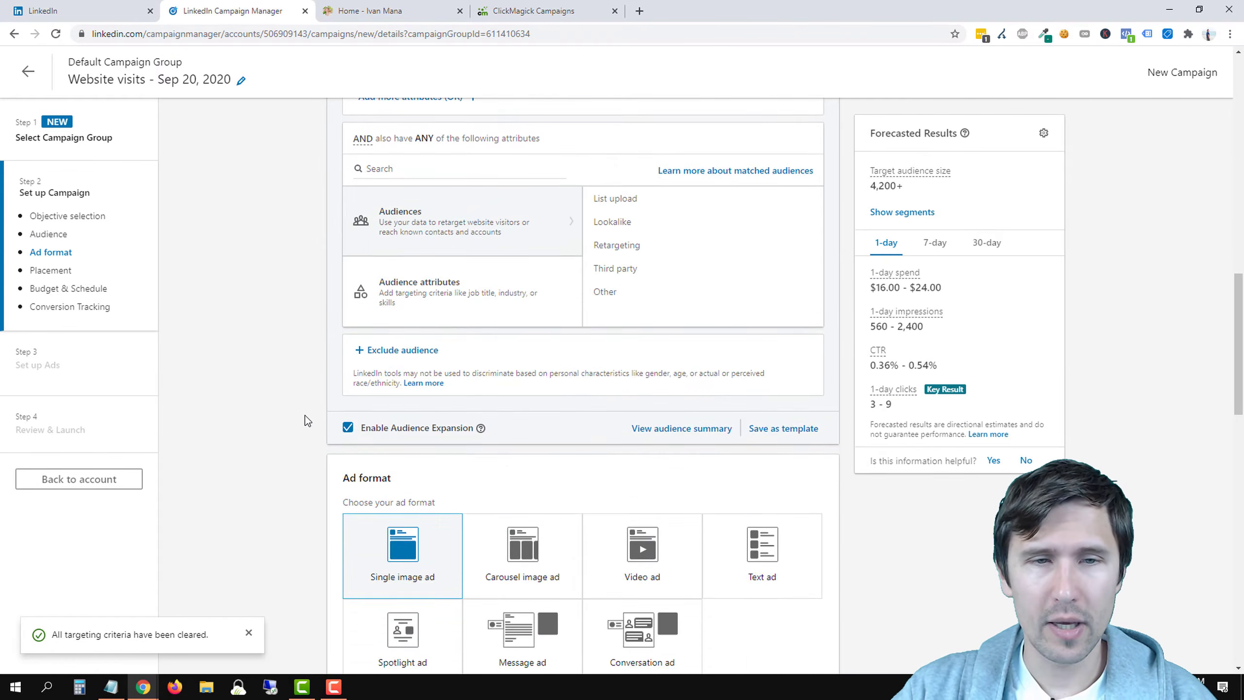
{"action": "scroll", "coordinate": [306, 415], "scroll_direction": "down", "scroll_amount": 4}
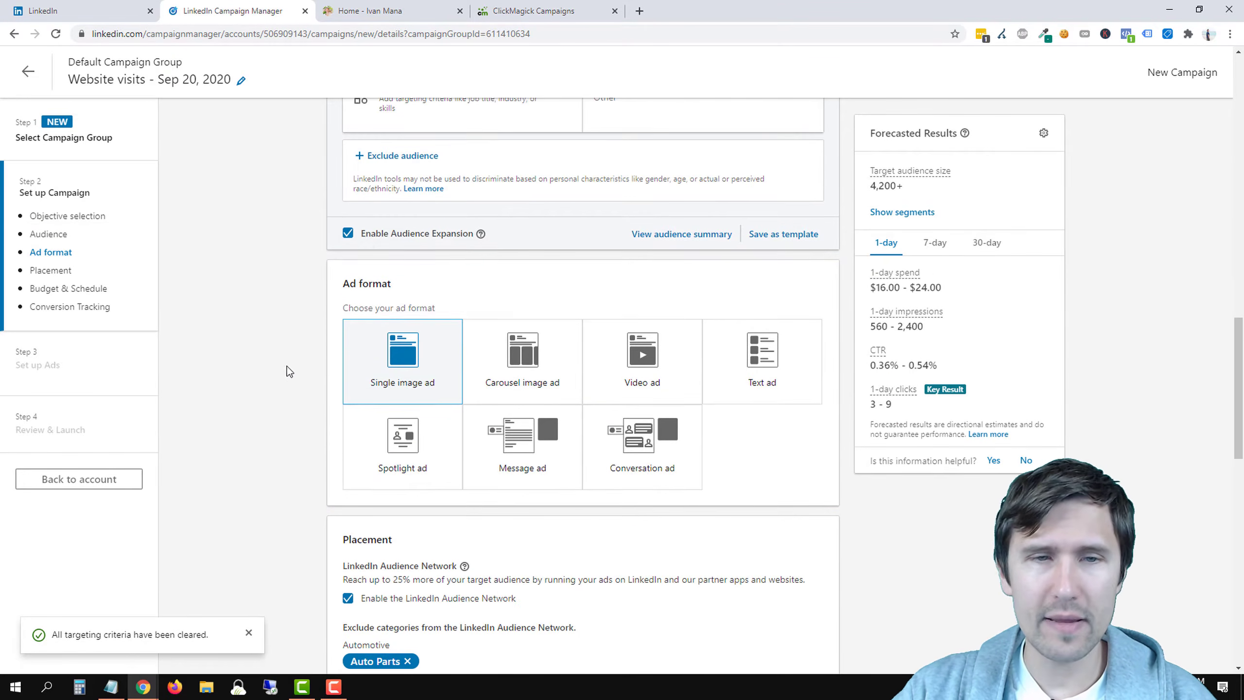
{"action": "scroll", "coordinate": [287, 384], "scroll_direction": "down", "scroll_amount": 3}
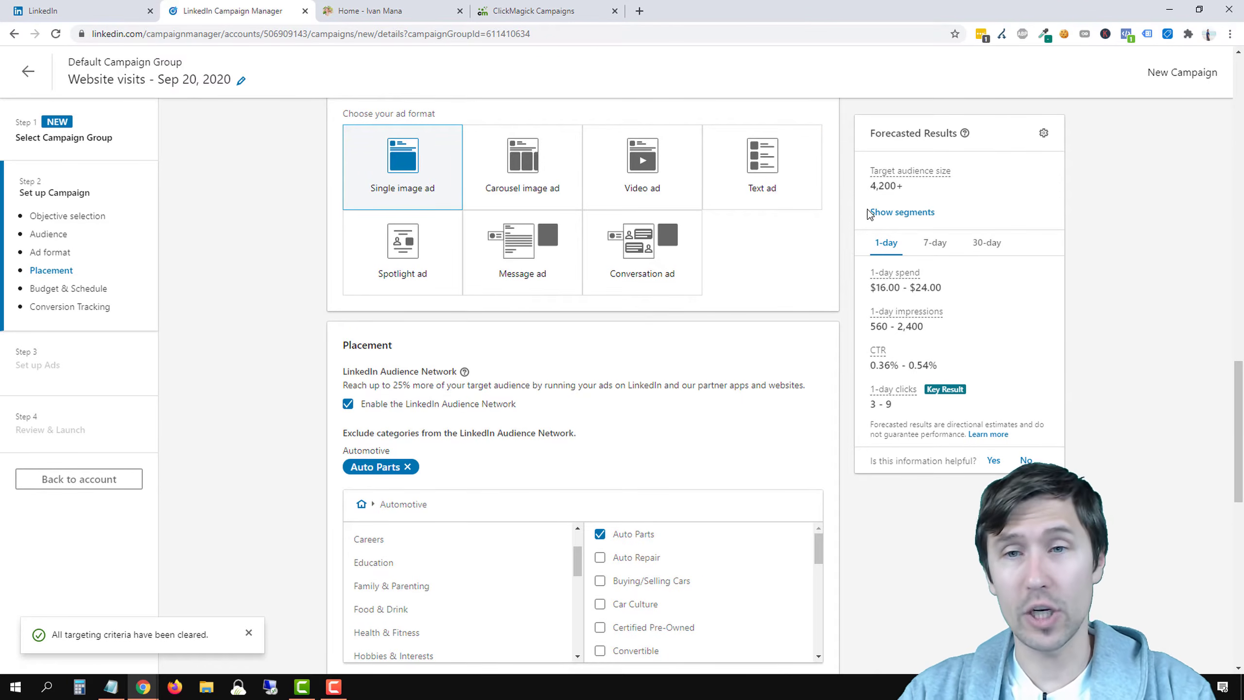
{"action": "scroll", "coordinate": [611, 300], "scroll_direction": "down", "scroll_amount": 8}
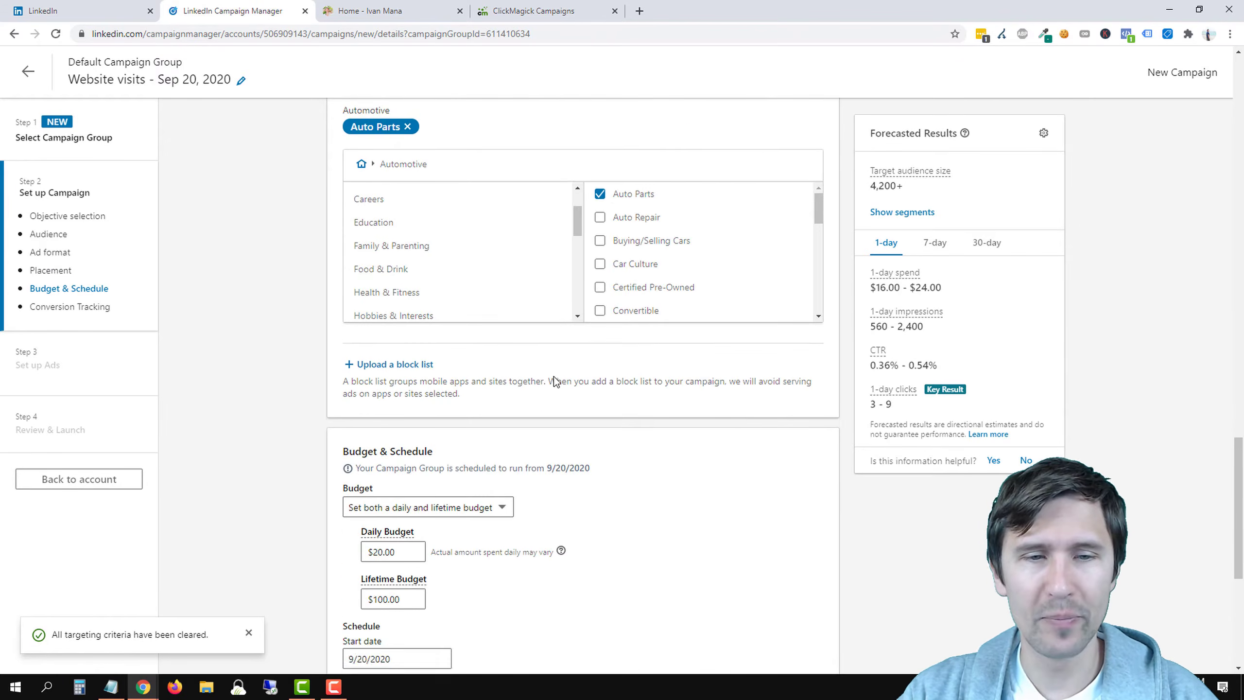
{"action": "scroll", "coordinate": [551, 385], "scroll_direction": "up", "scroll_amount": 5}
{"action": "scroll", "coordinate": [551, 390], "scroll_direction": "up", "scroll_amount": 2}
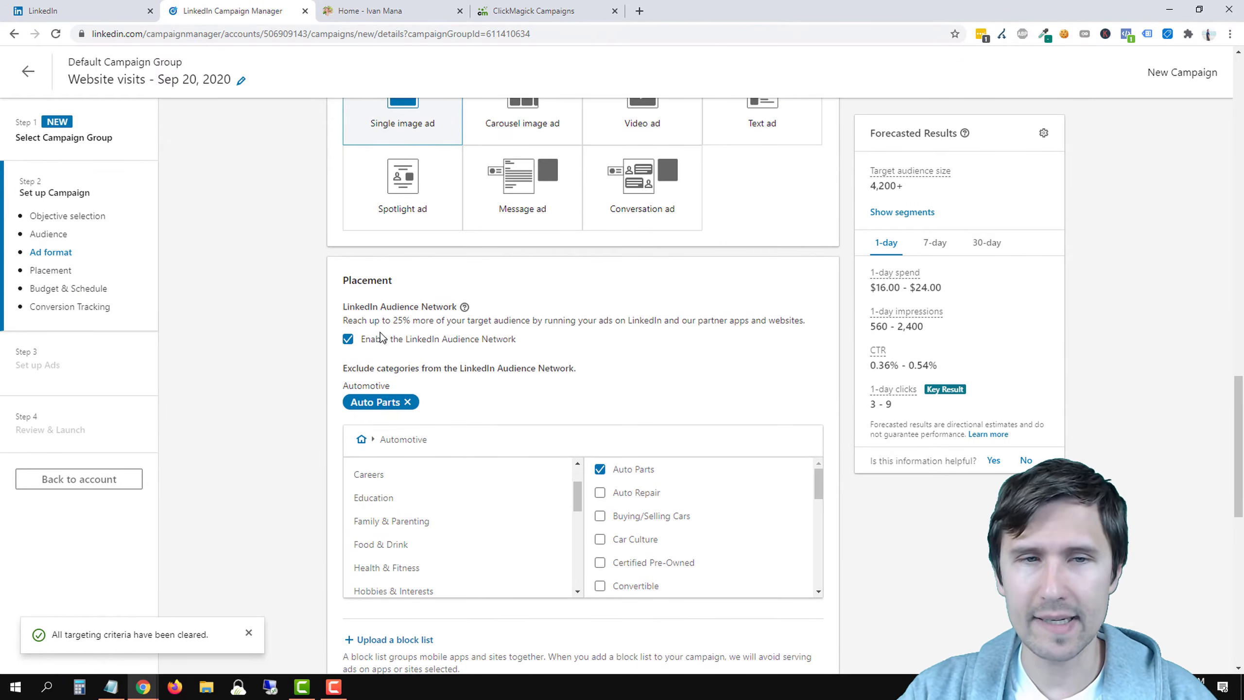
{"action": "scroll", "coordinate": [278, 387], "scroll_direction": "down", "scroll_amount": 6}
{"action": "scroll", "coordinate": [558, 327], "scroll_direction": "up", "scroll_amount": 2}
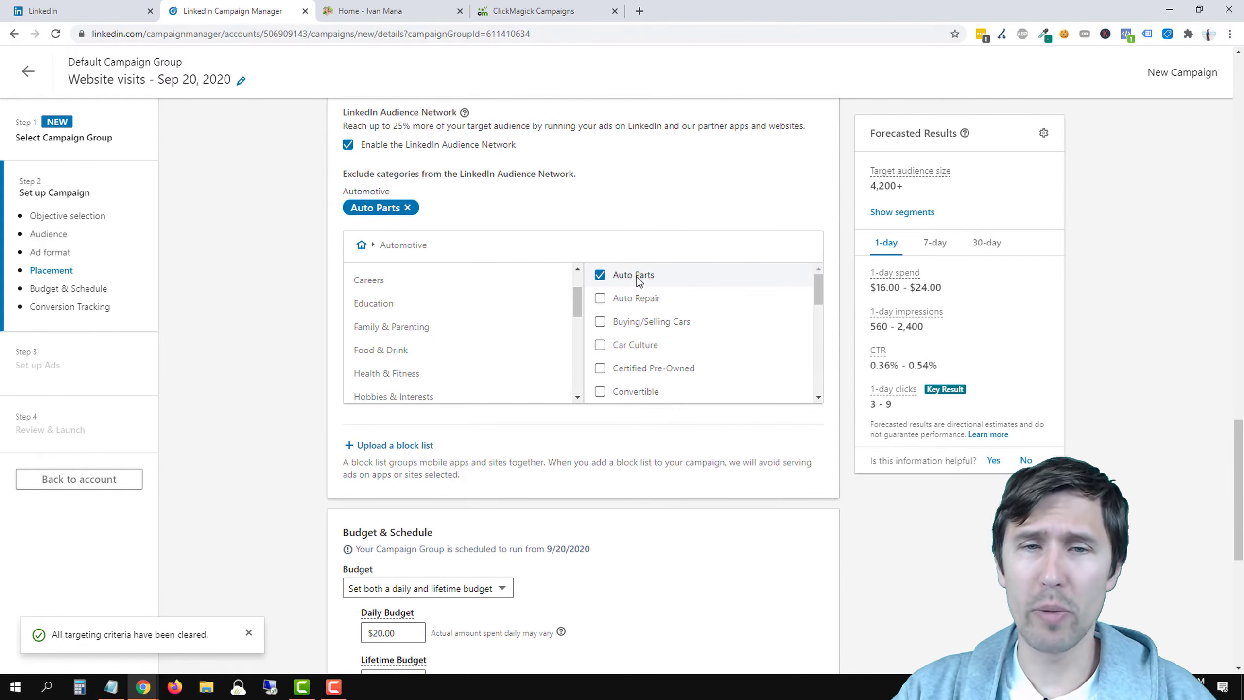
Check the remaining placement, budget, schedule and conversion tracking settings, and save the campaign to proceed to ad setup
{"action": "scroll", "coordinate": [422, 372], "scroll_direction": "down", "scroll_amount": 4}
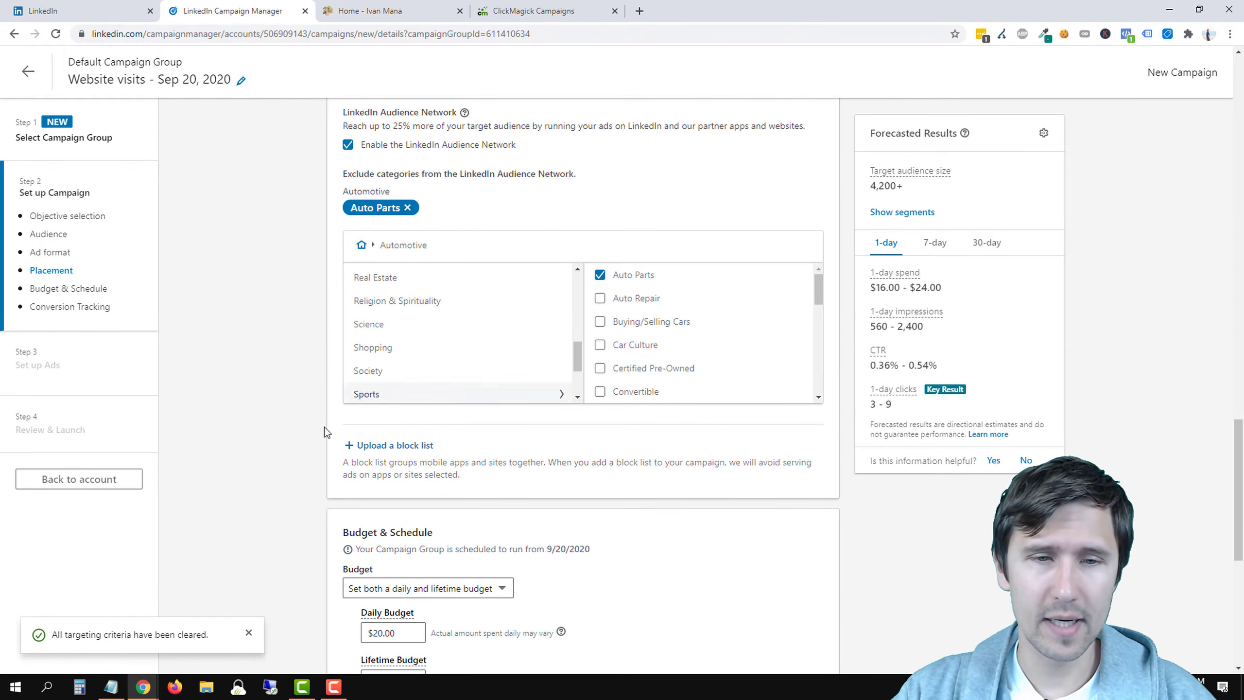
{"action": "scroll", "coordinate": [323, 441], "scroll_direction": "down", "scroll_amount": 3}
{"action": "scroll", "coordinate": [324, 506], "scroll_direction": "down", "scroll_amount": 3}
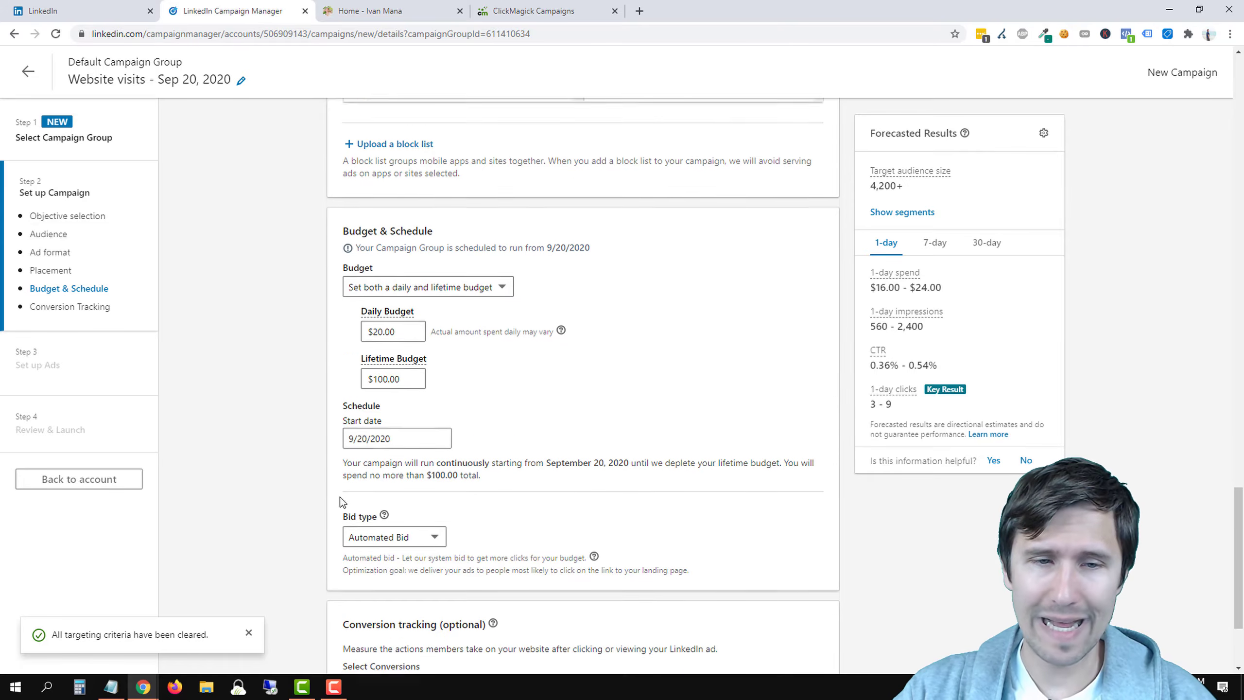
{"action": "scroll", "coordinate": [394, 359], "scroll_direction": "down", "scroll_amount": 3}
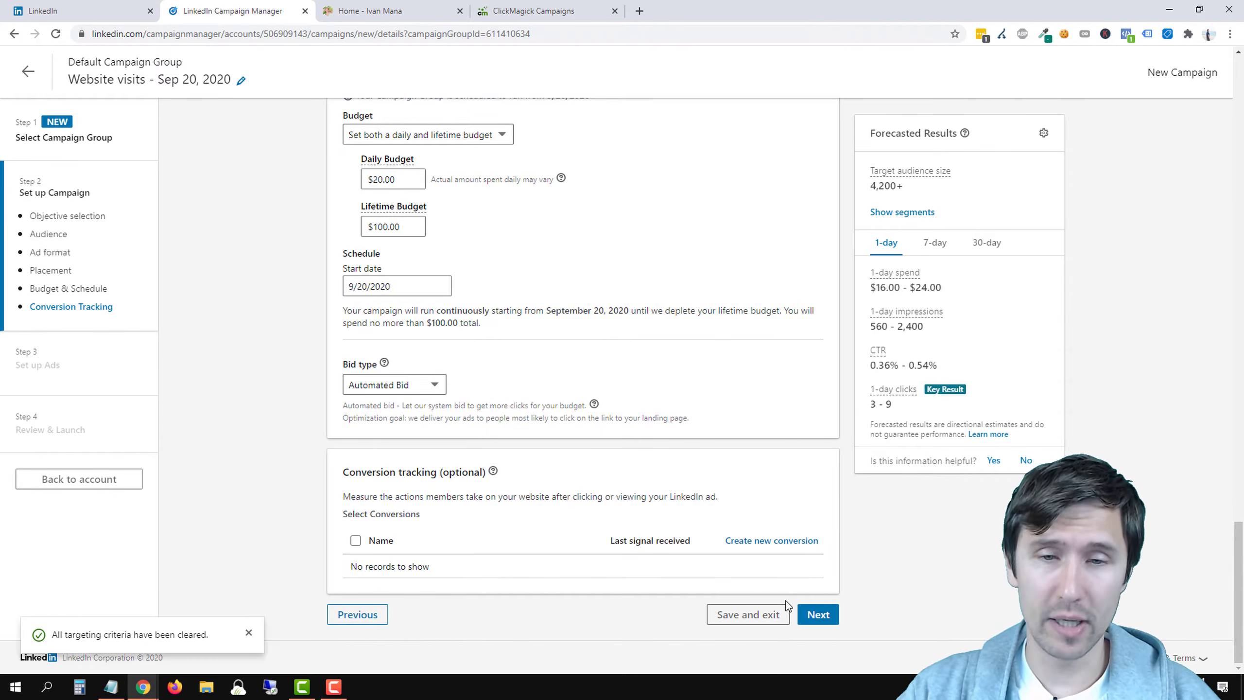
{"action": "left_click", "coordinate": [819, 619]}
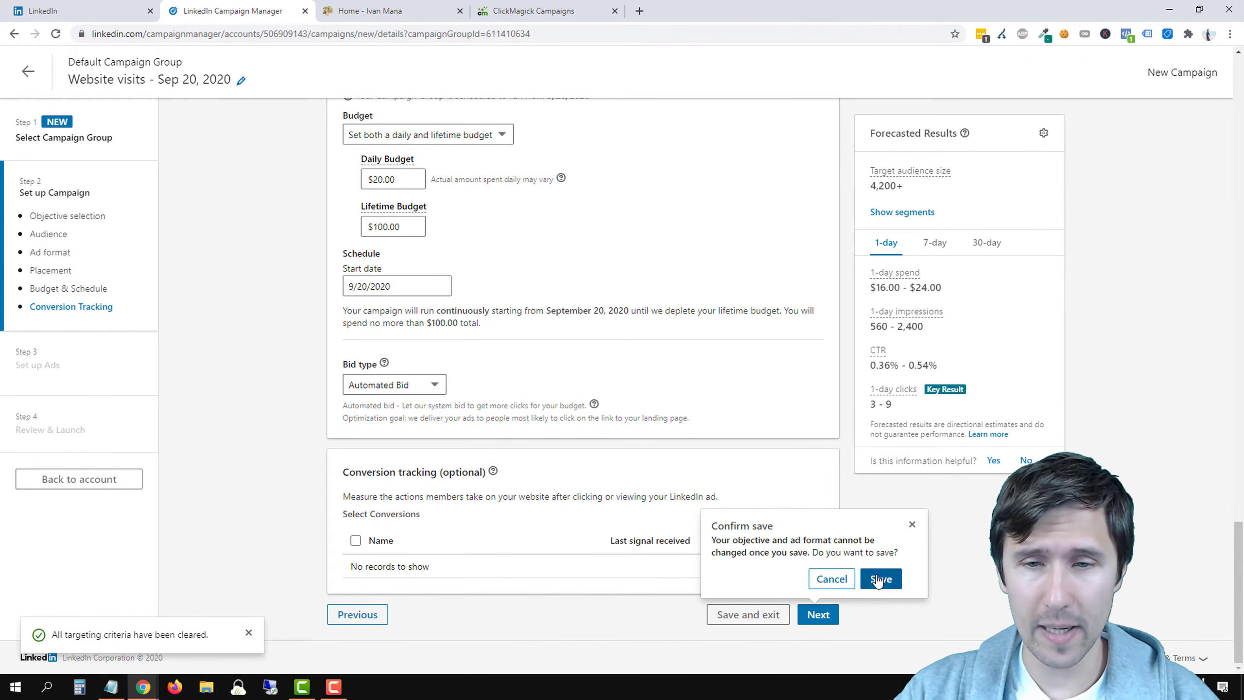
{"action": "left_click", "coordinate": [880, 577]}
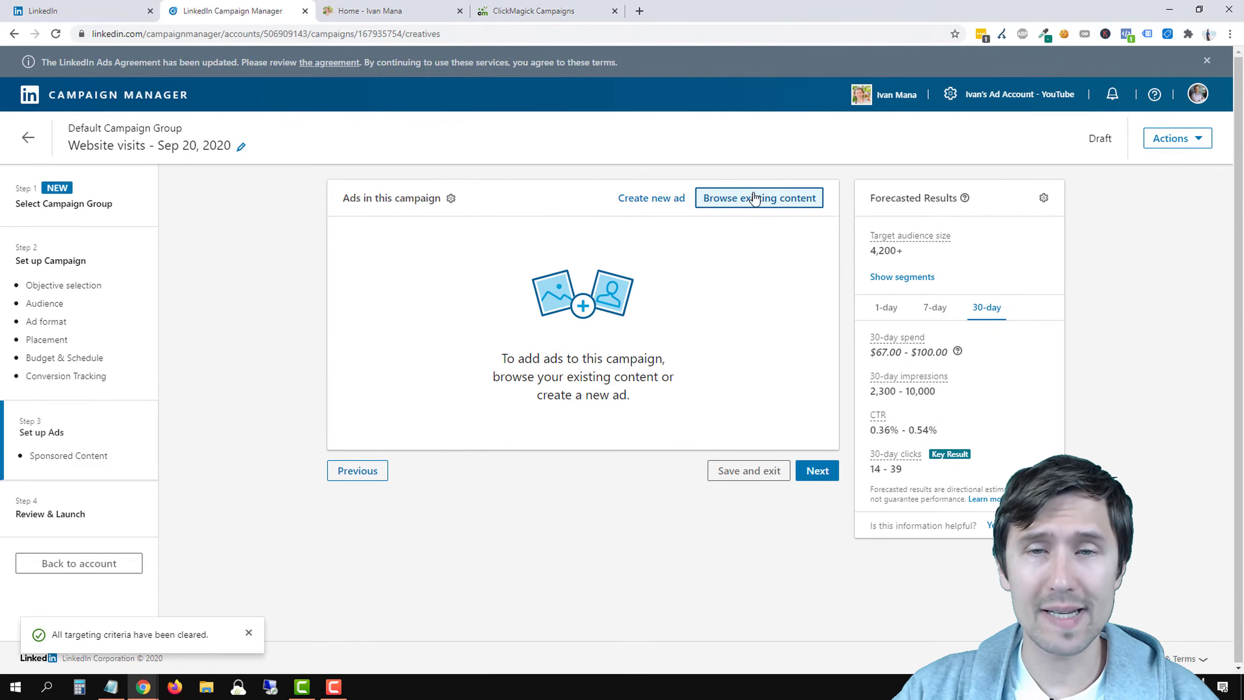
Check the existing content available for the campaign, and start a new single image ad named "Affiliate Marketing Guide"
{"action": "left_click", "coordinate": [722, 206]}
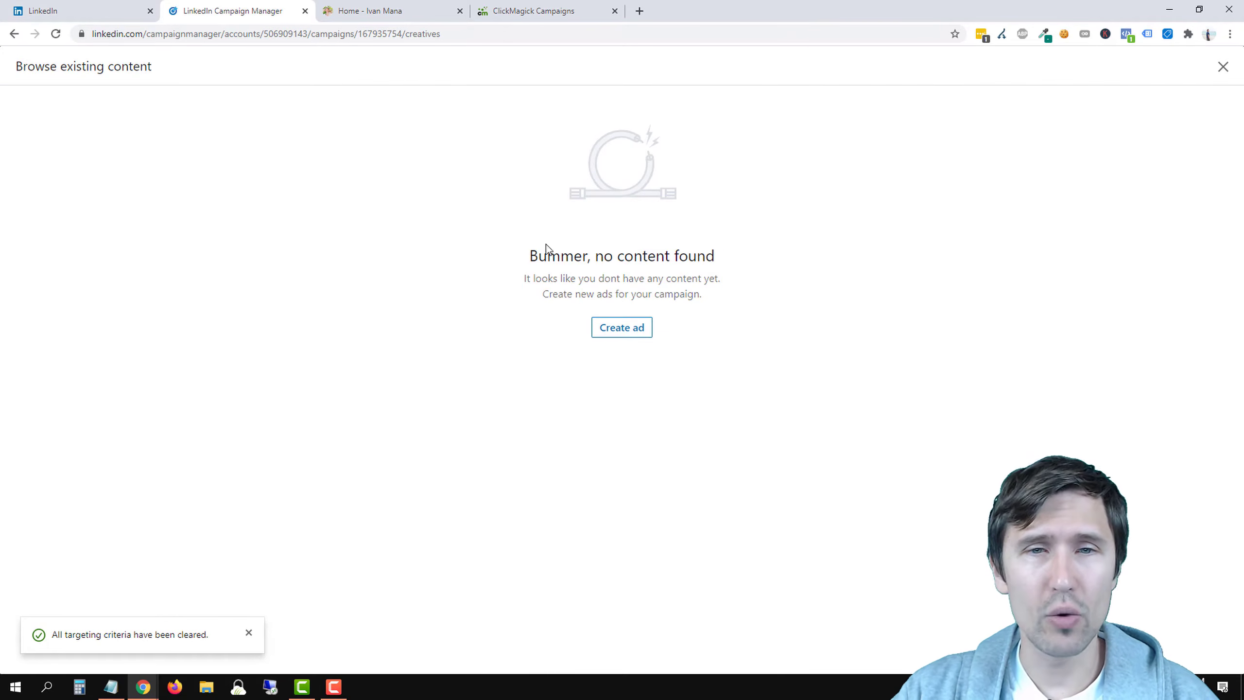
{"action": "left_click", "coordinate": [1223, 66]}
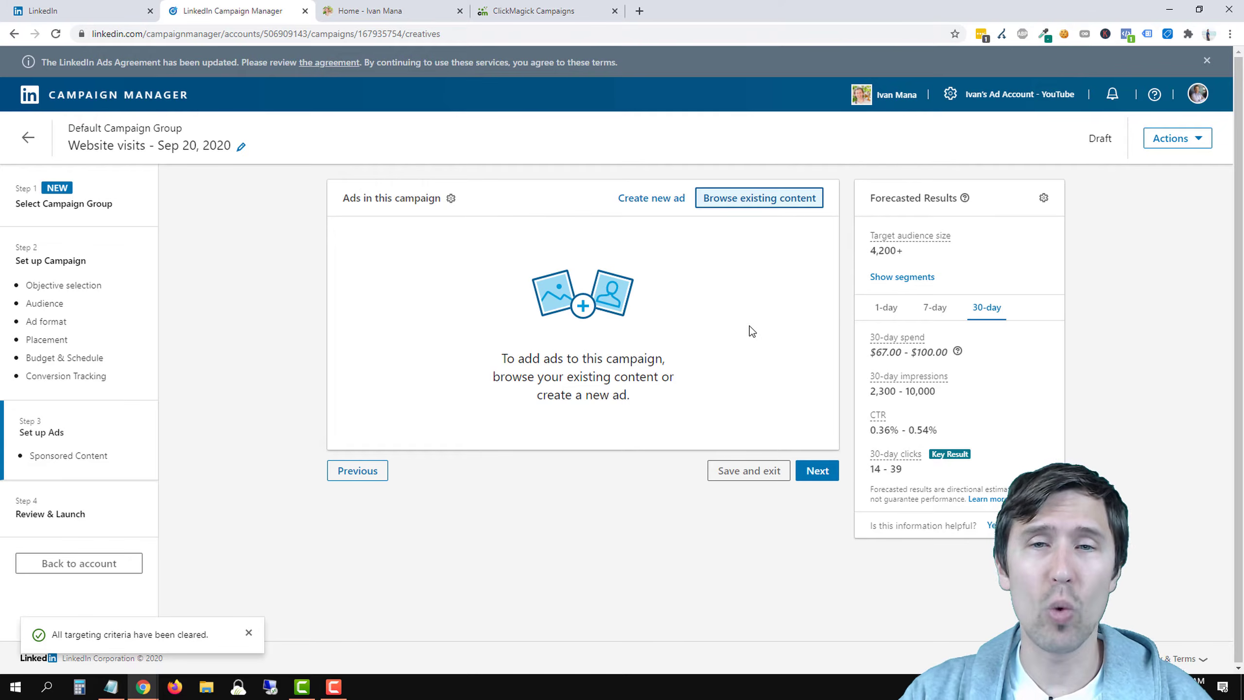
{"action": "left_click", "coordinate": [650, 199]}
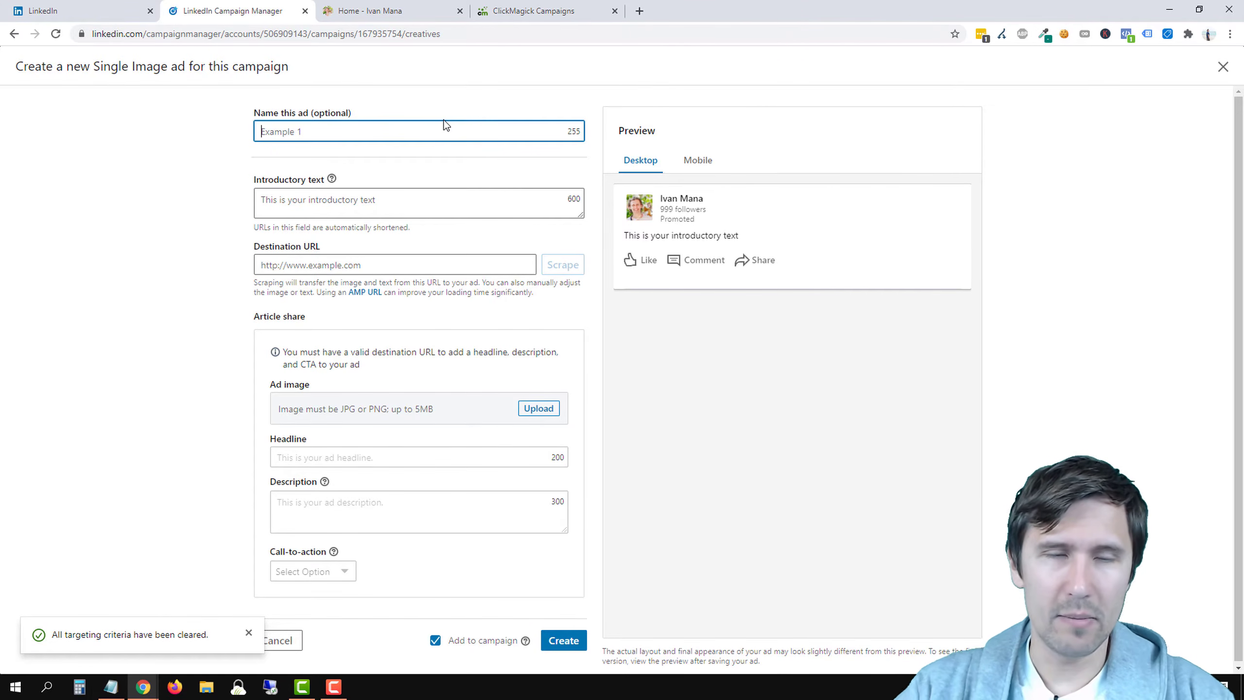
{"action": "type", "text": "Affiliate M"}
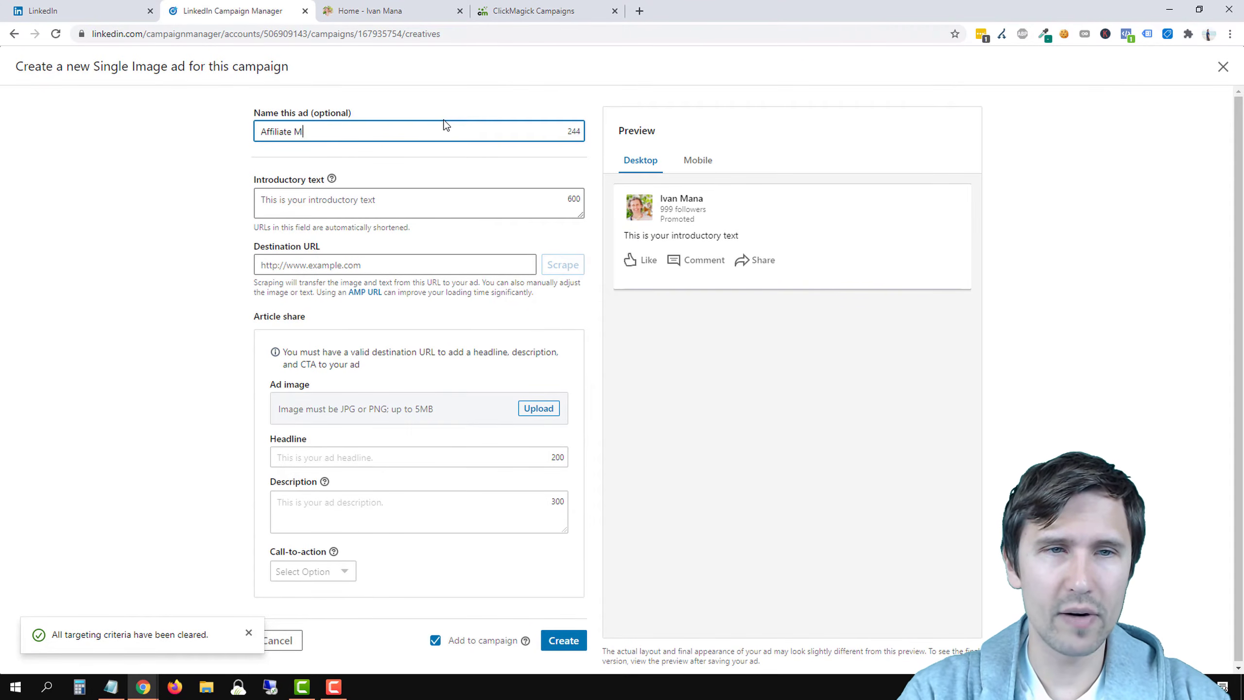
{"action": "type", "text": "arketing Guide"}
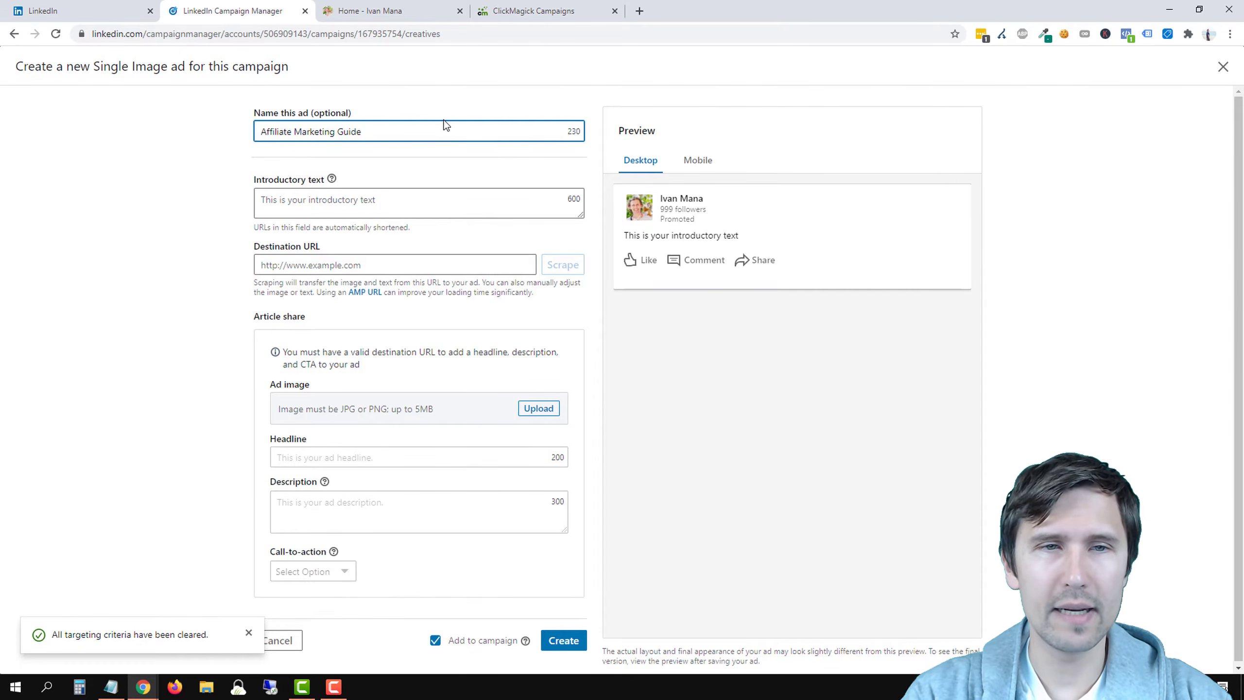
Begin the ad's introductory text with the line "What is affiliate marketing?" followed by a blank line
{"action": "left_click", "coordinate": [325, 200]}
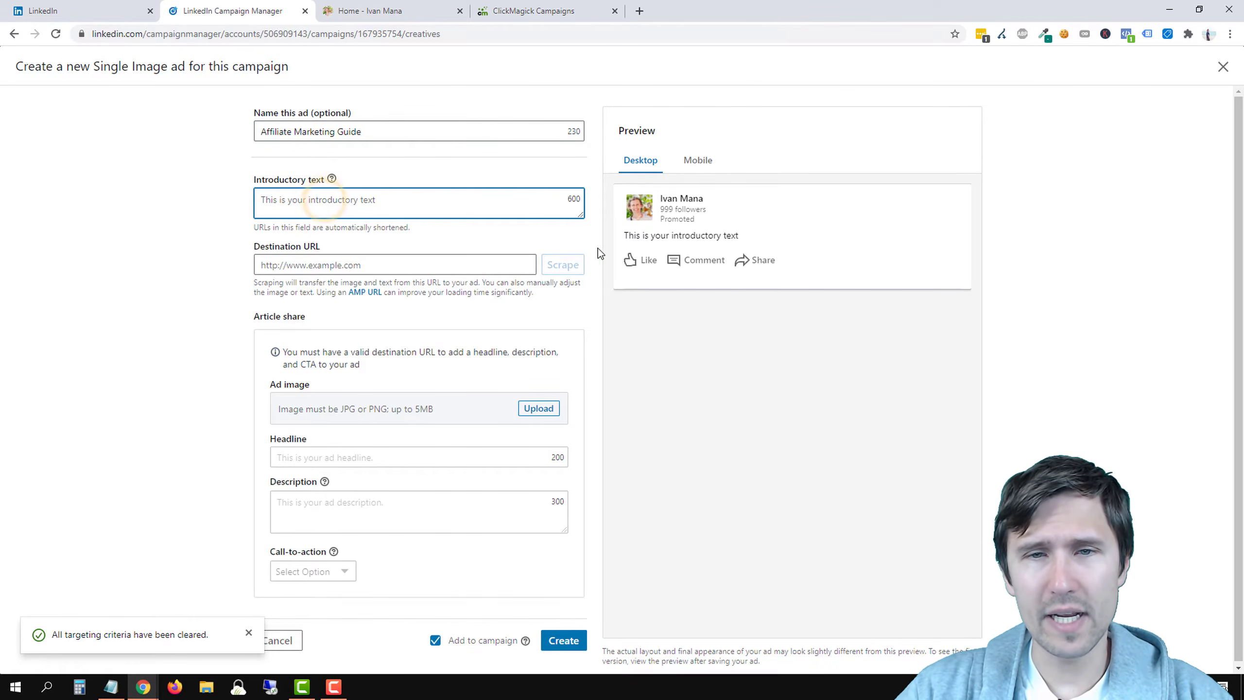
{"action": "left_click", "coordinate": [317, 452]}
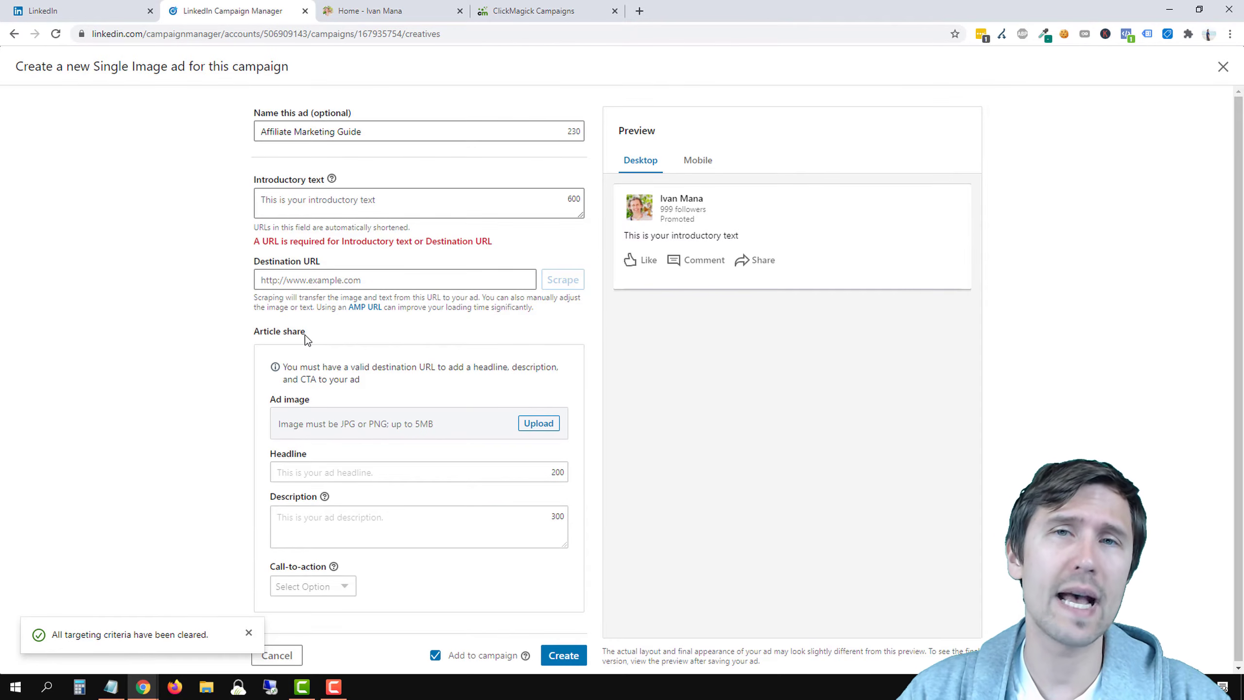
{"action": "left_click", "coordinate": [300, 279]}
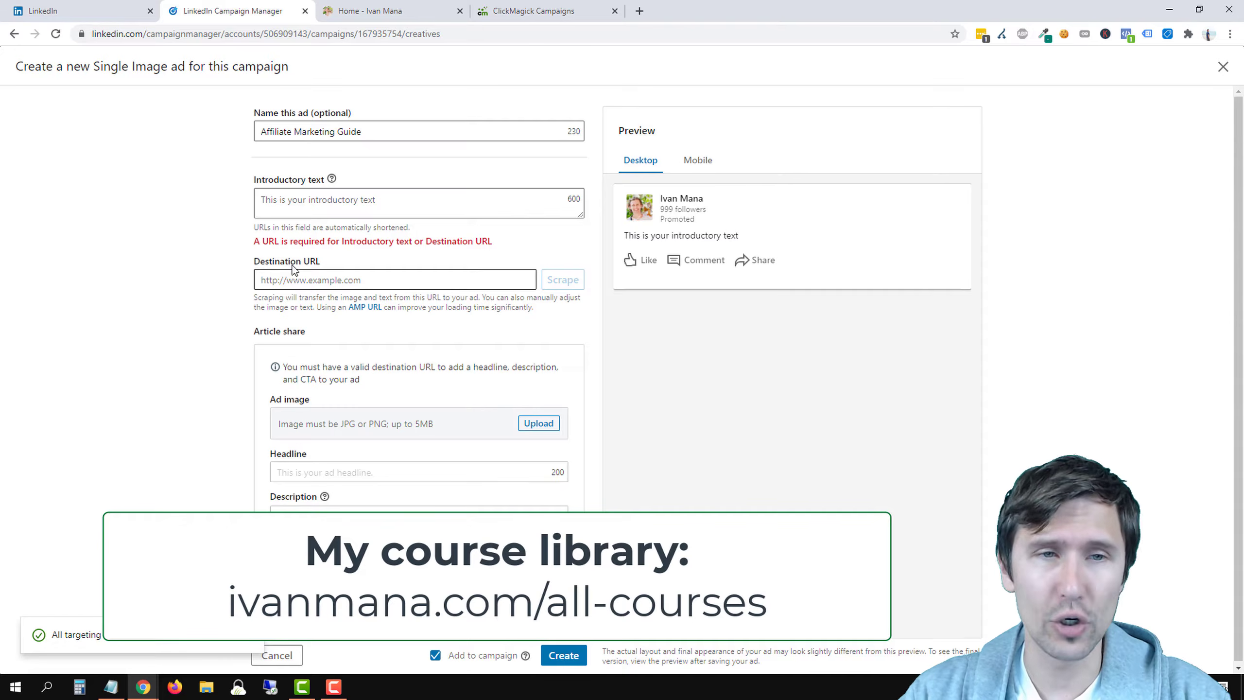
{"action": "left_click", "coordinate": [290, 198]}
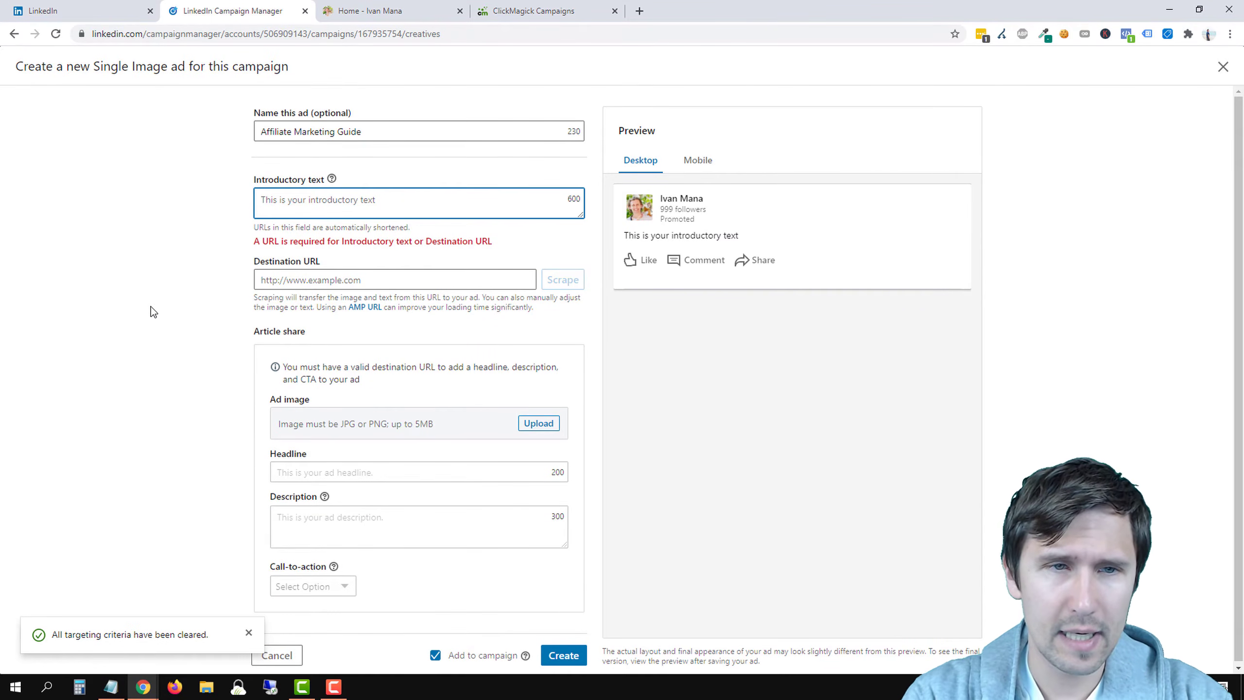
{"action": "type", "text": "What is affiliate mark"}
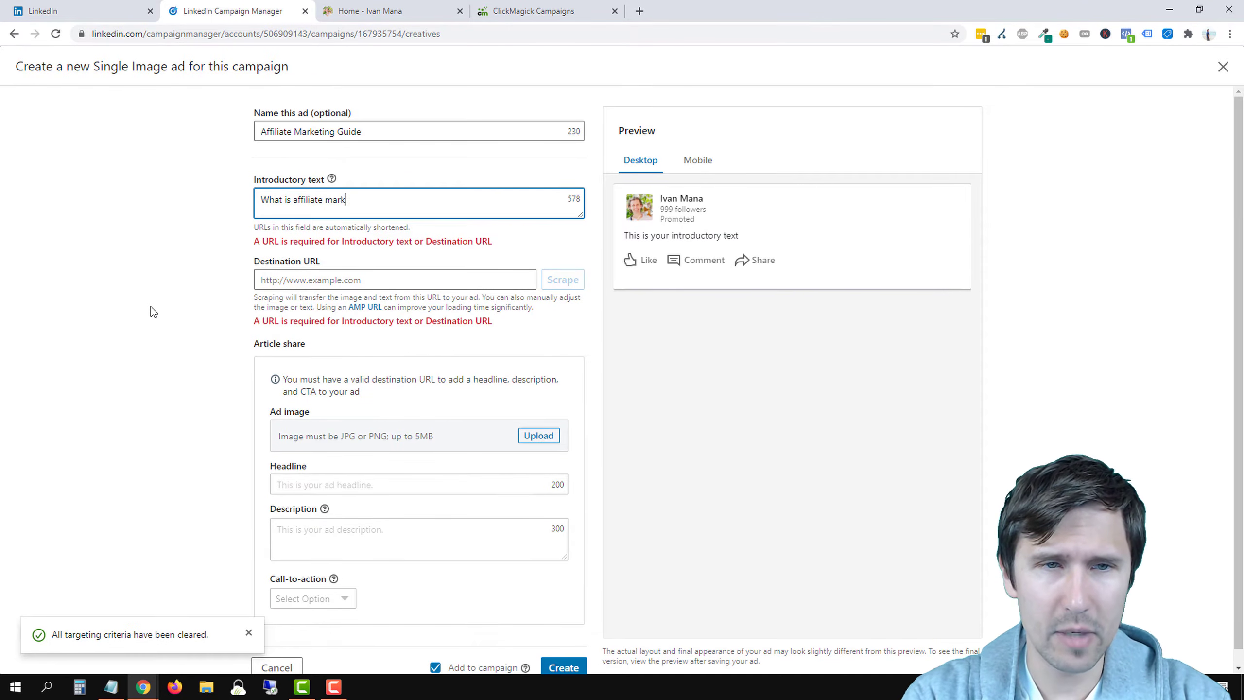
{"action": "type", "text": "eting?"}
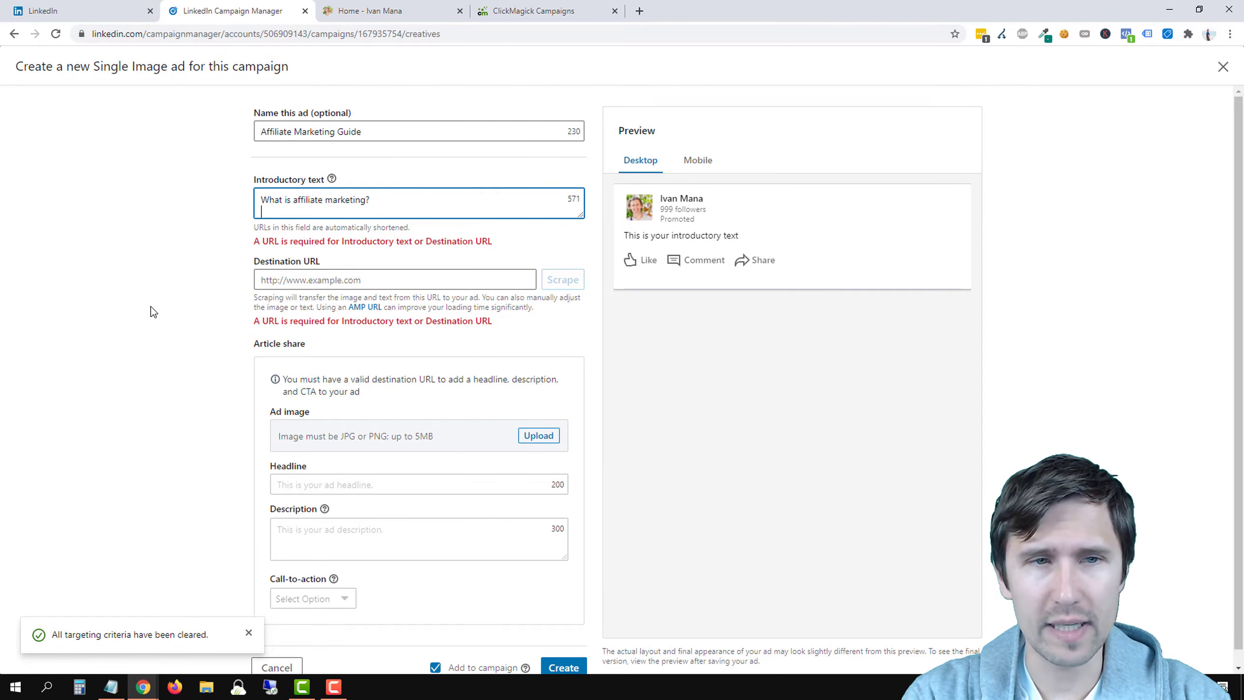
{"action": "key", "text": "Return"}
{"action": "key", "text": "Return"}
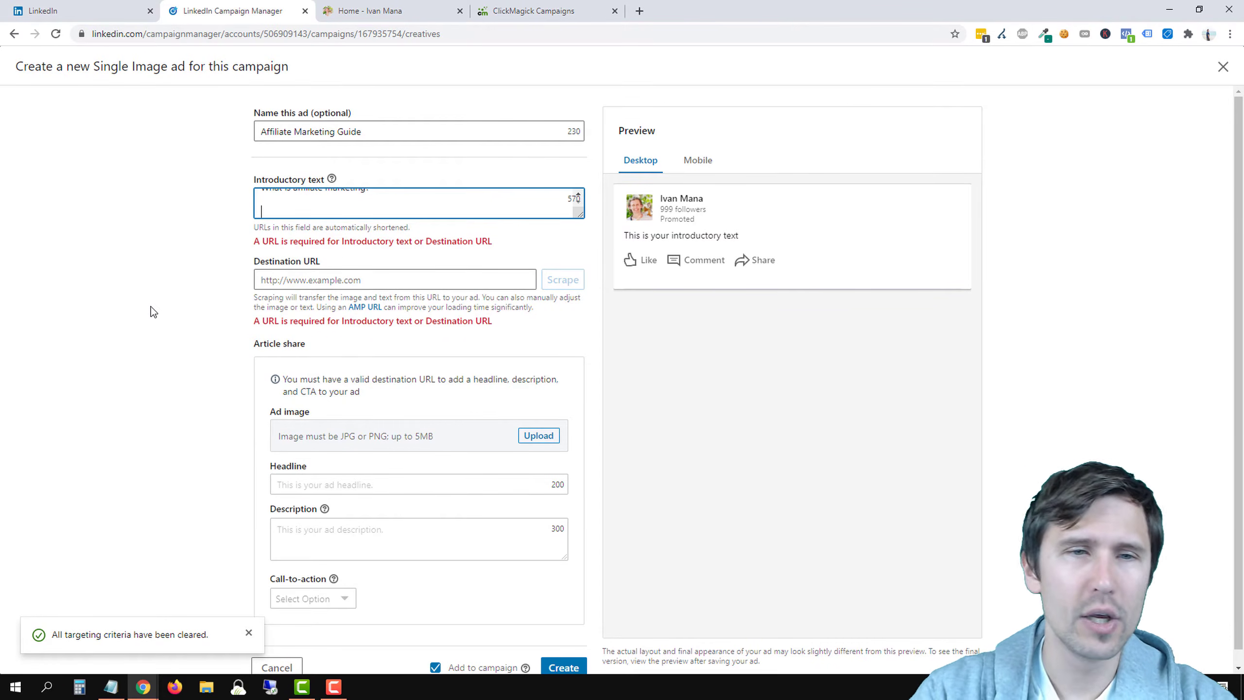
Add "Find out everything you need to know from start to finish in my 55-page free affiliate marketing guide." and "You will learn:" to the introductory text
{"action": "left_click_drag", "start_coordinate": [580, 215], "coordinate": [582, 387]}
{"action": "type", "text": "nd out"}
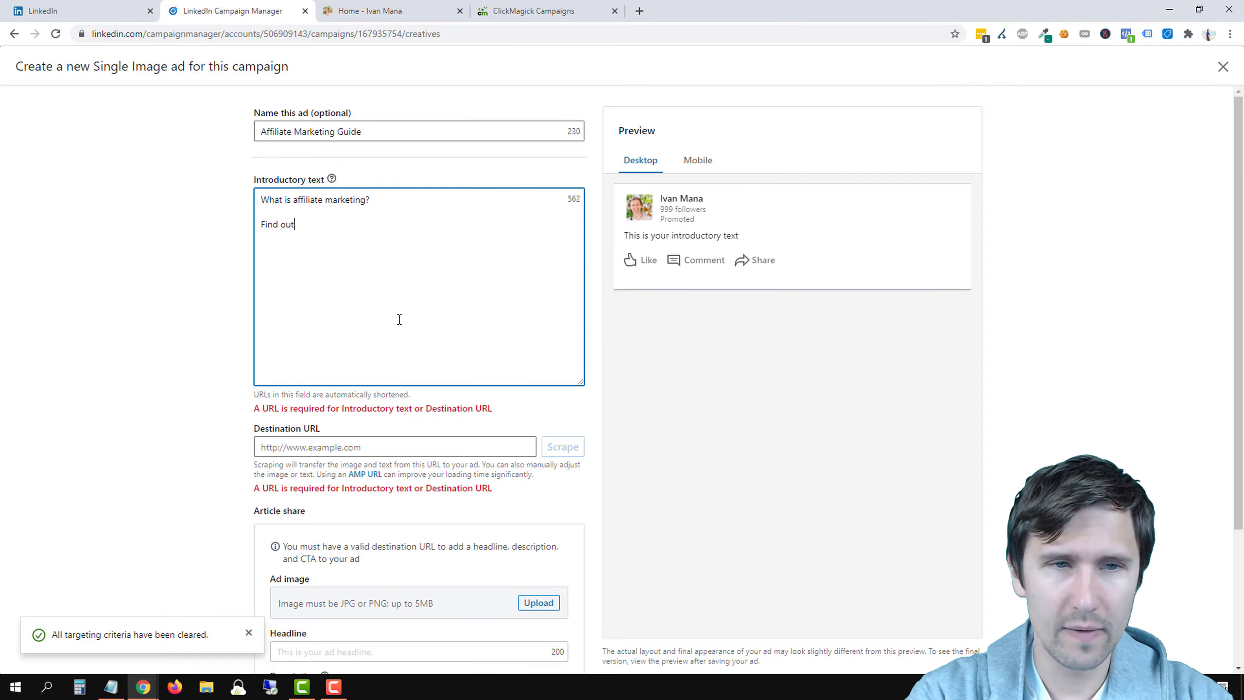
{"action": "type", "text": " everything you need t"}
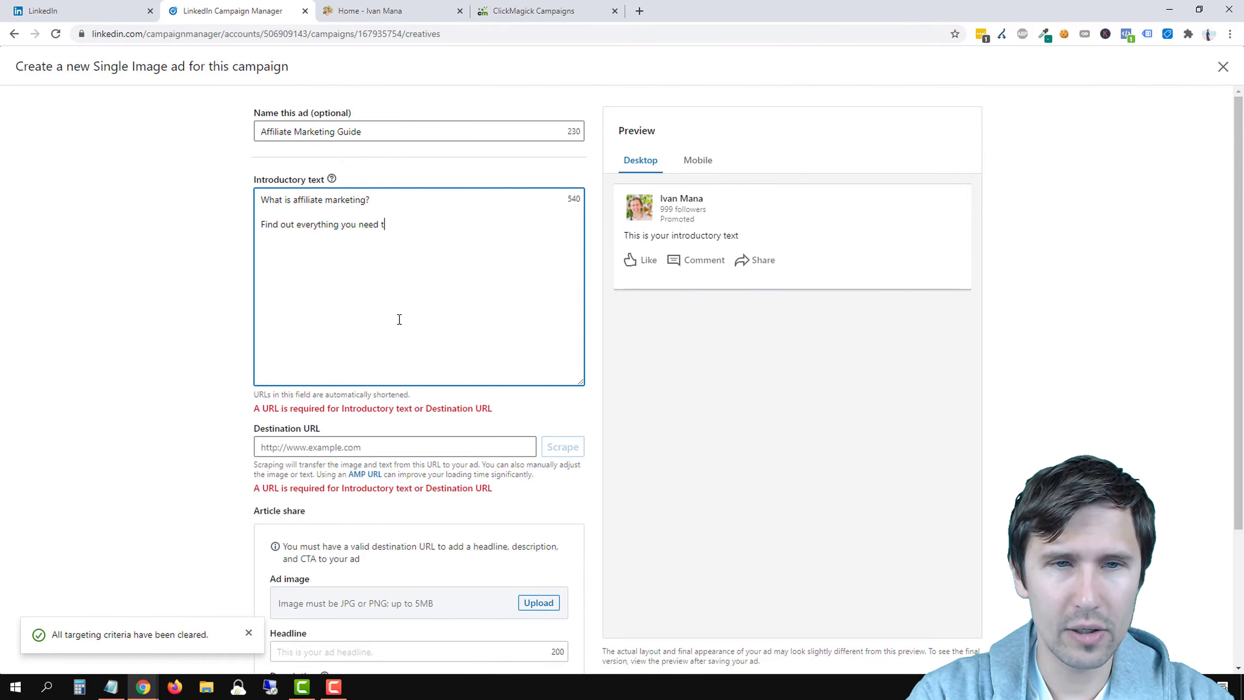
{"action": "type", "text": "o know from start to fi"}
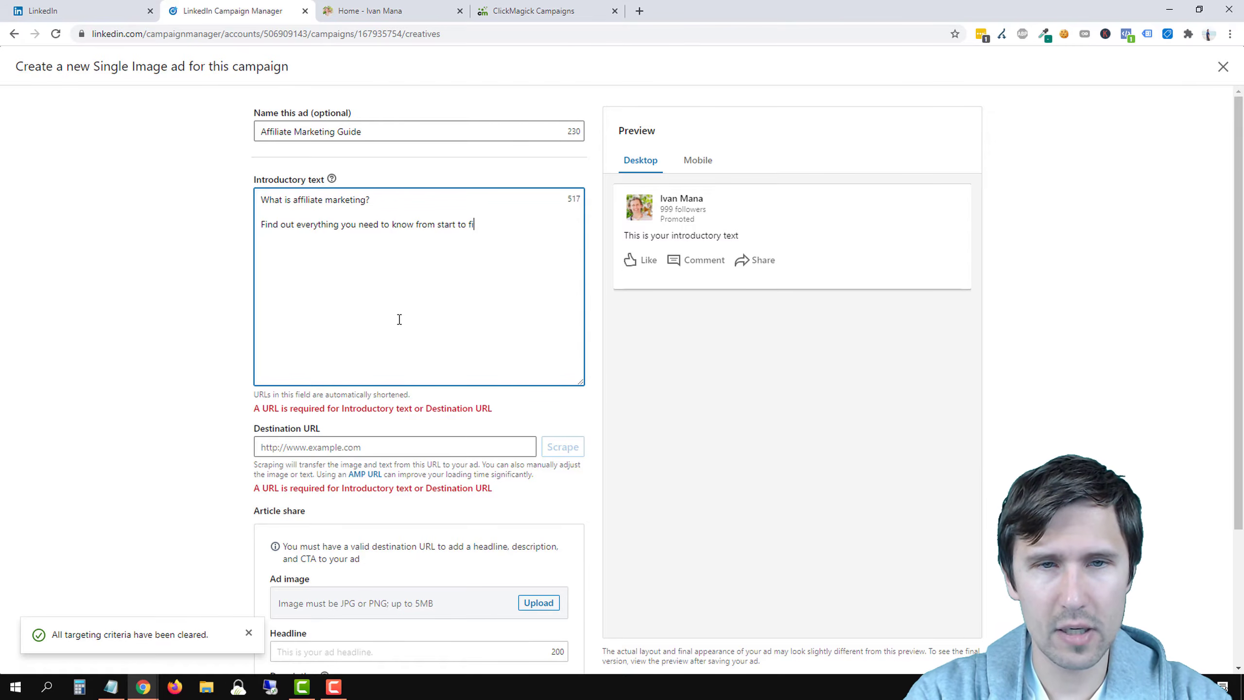
{"action": "type", "text": "nish in my 55"}
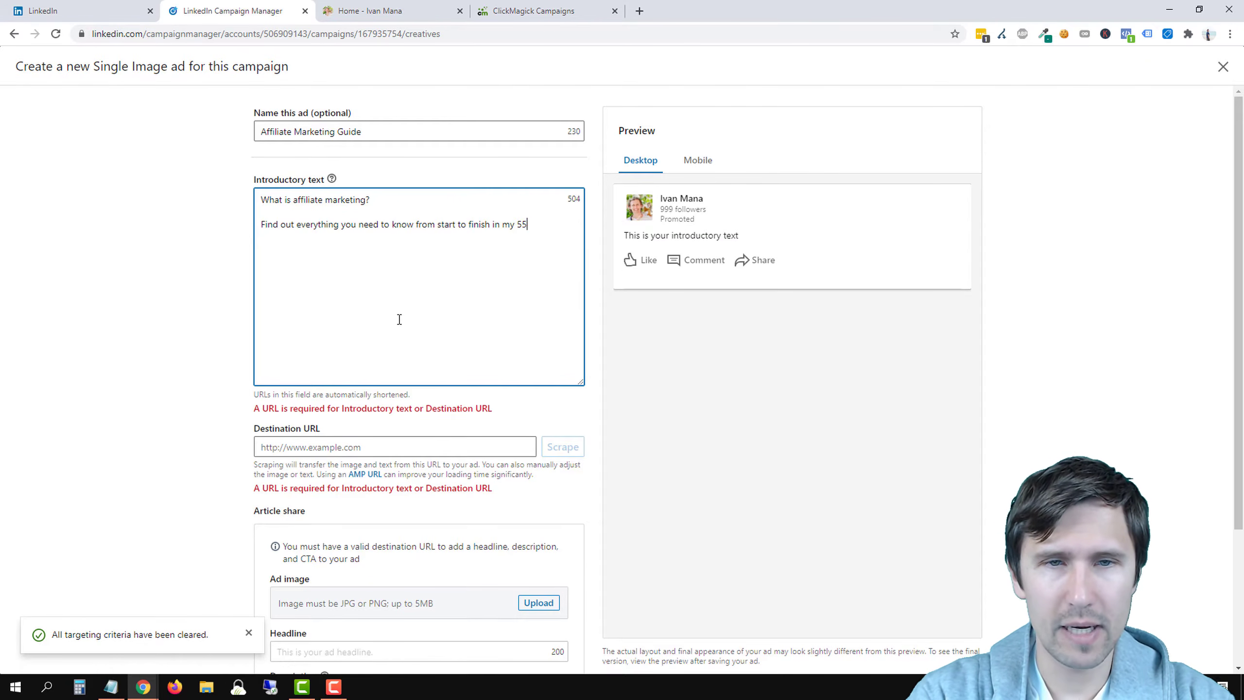
{"action": "type", "text": "-page affiliate"}
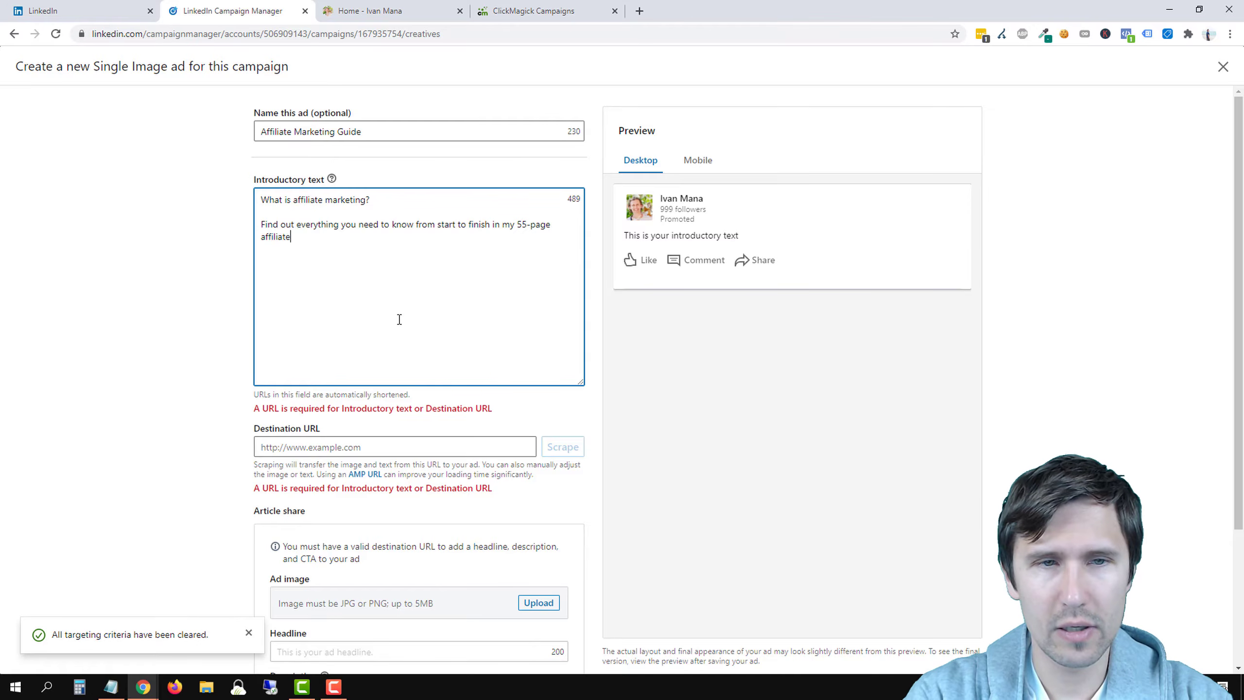
{"action": "key", "text": "BackSpace"}
{"action": "key", "text": "BackSpace"}
{"action": "key", "text": "BackSpace"}
{"action": "type", "text": "free a"}
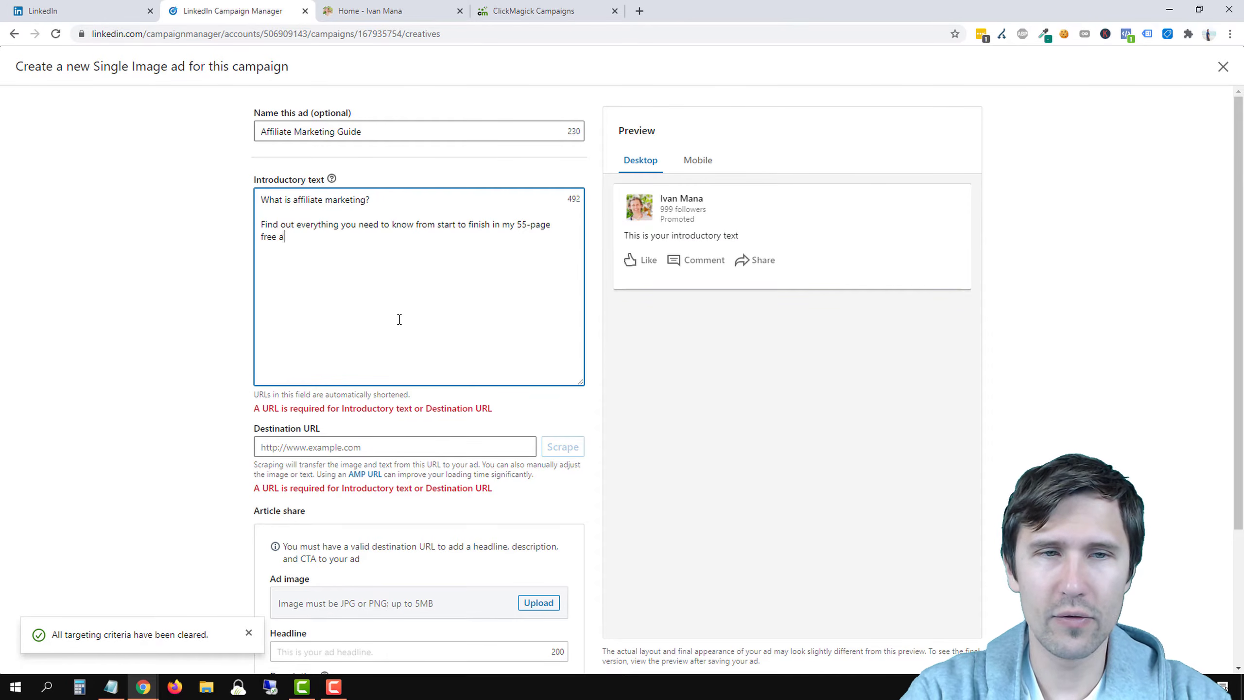
{"action": "type", "text": "ffiliate marketing gu"}
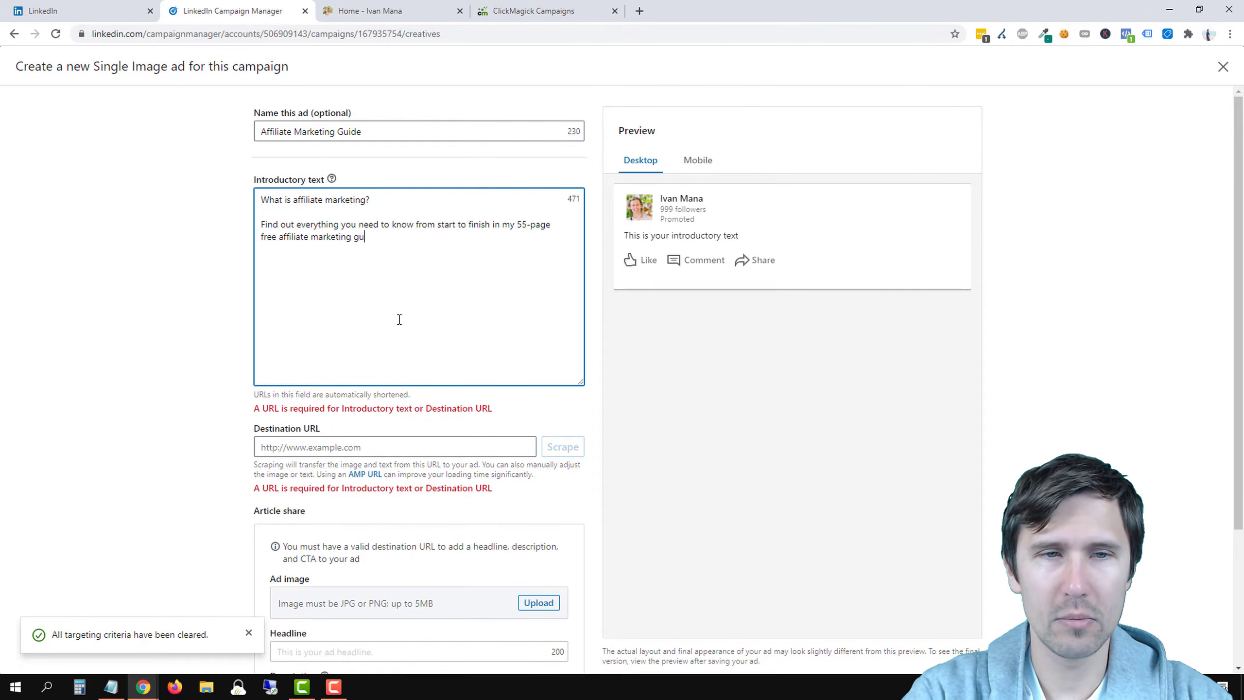
{"action": "type", "text": "ide.  You will learn:"}
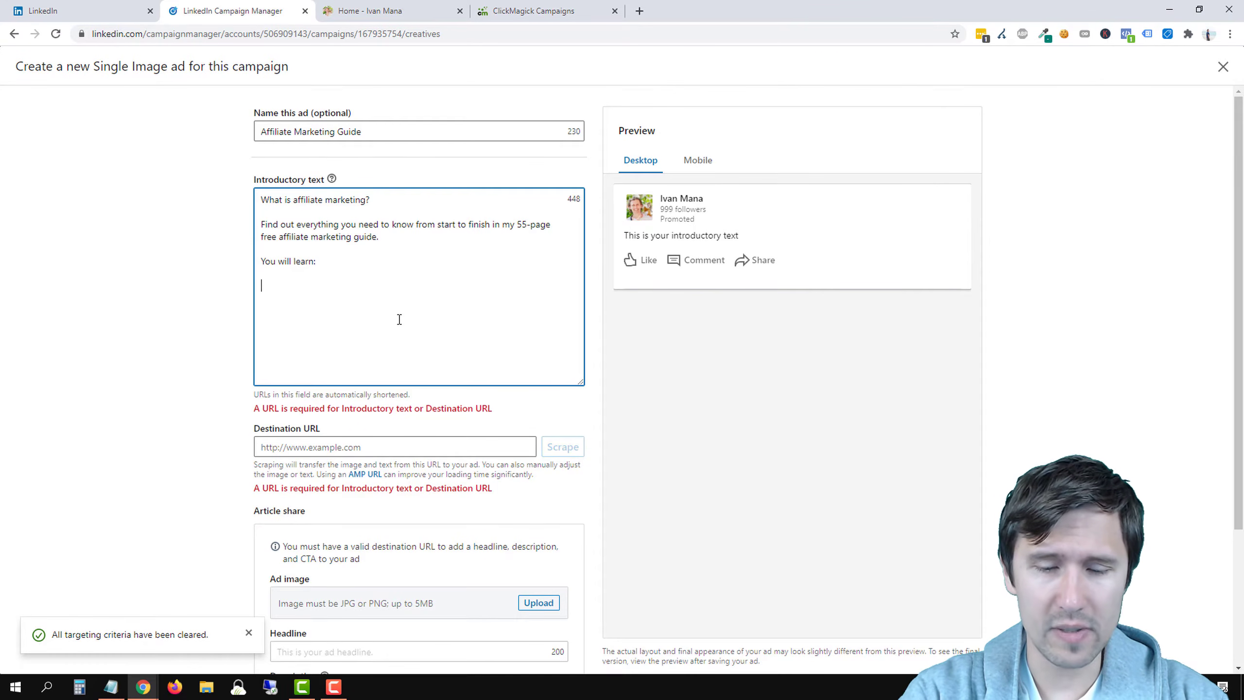
Open emojipedia.org in a new browser tab, search for "checkmark" and copy the Check Mark emoji
{"action": "left_click", "coordinate": [640, 11]}
{"action": "type", "text": "emoji"}
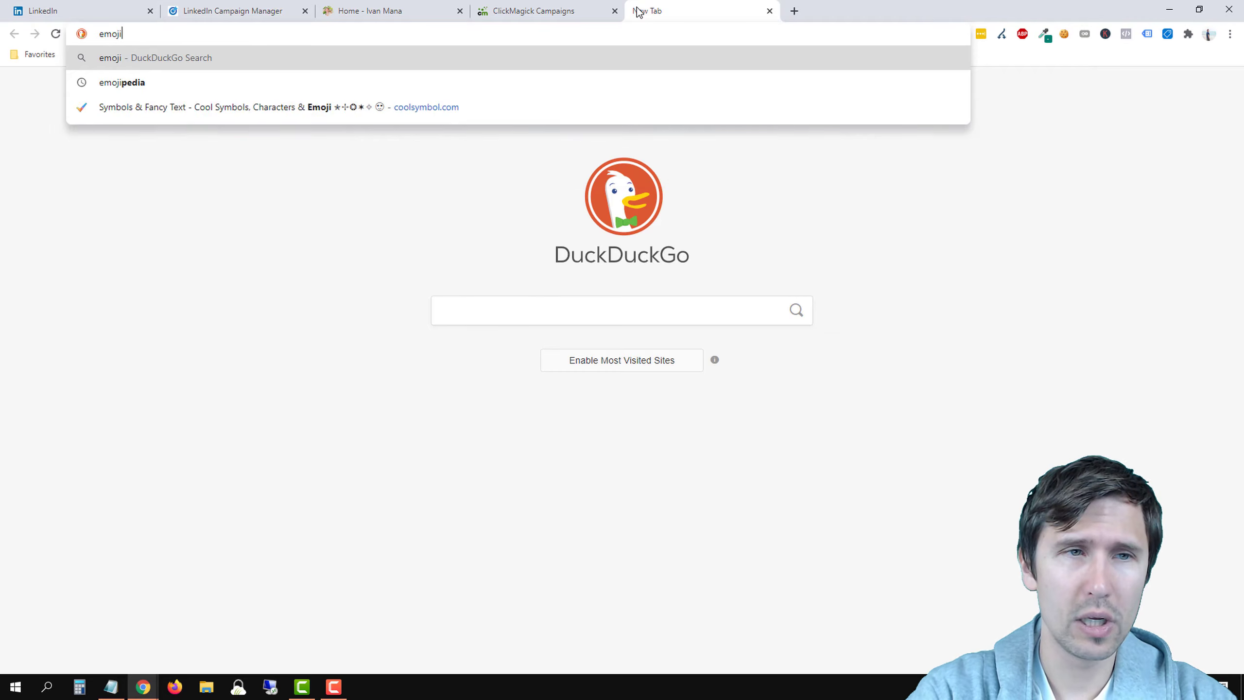
{"action": "type", "text": "pedia.org"}
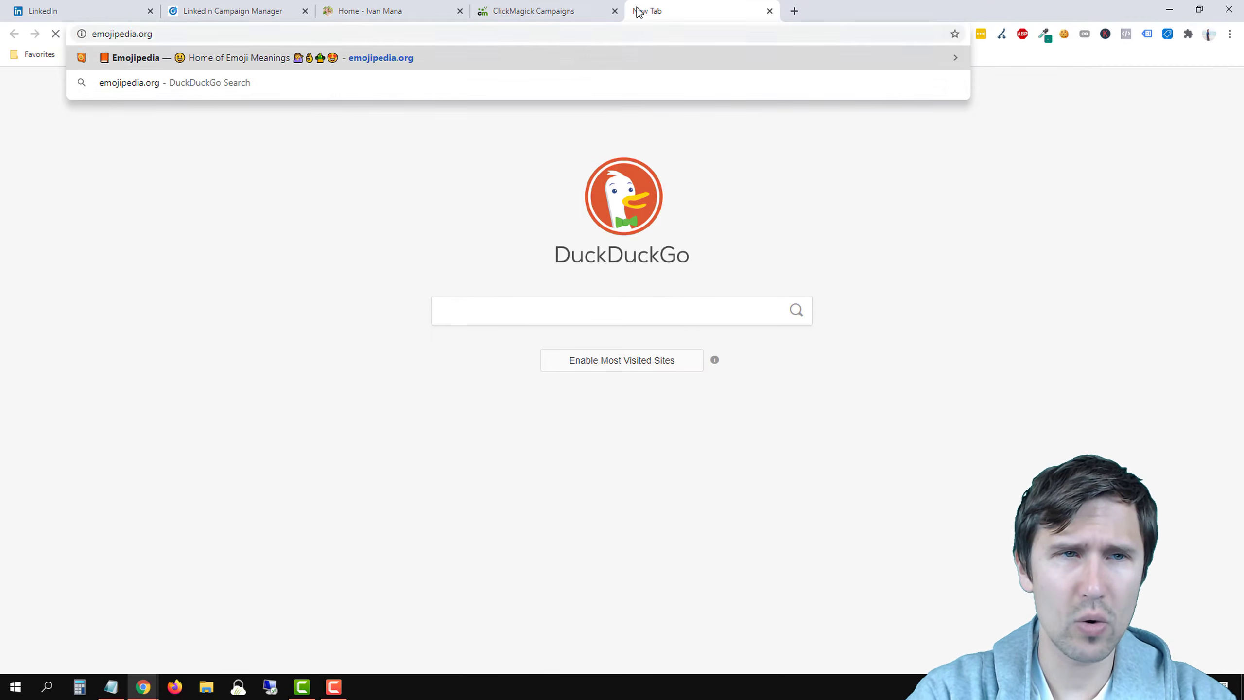
{"action": "key", "text": "Return"}
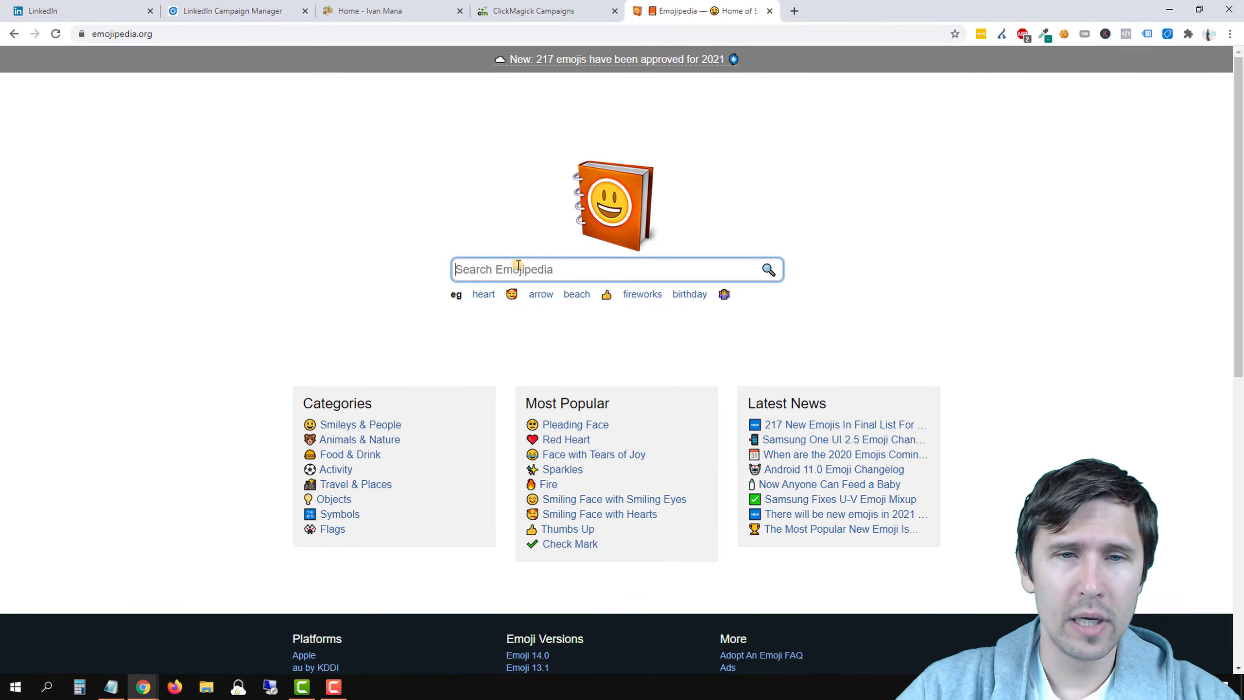
{"action": "type", "text": "checkmark"}
{"action": "key", "text": "Return"}
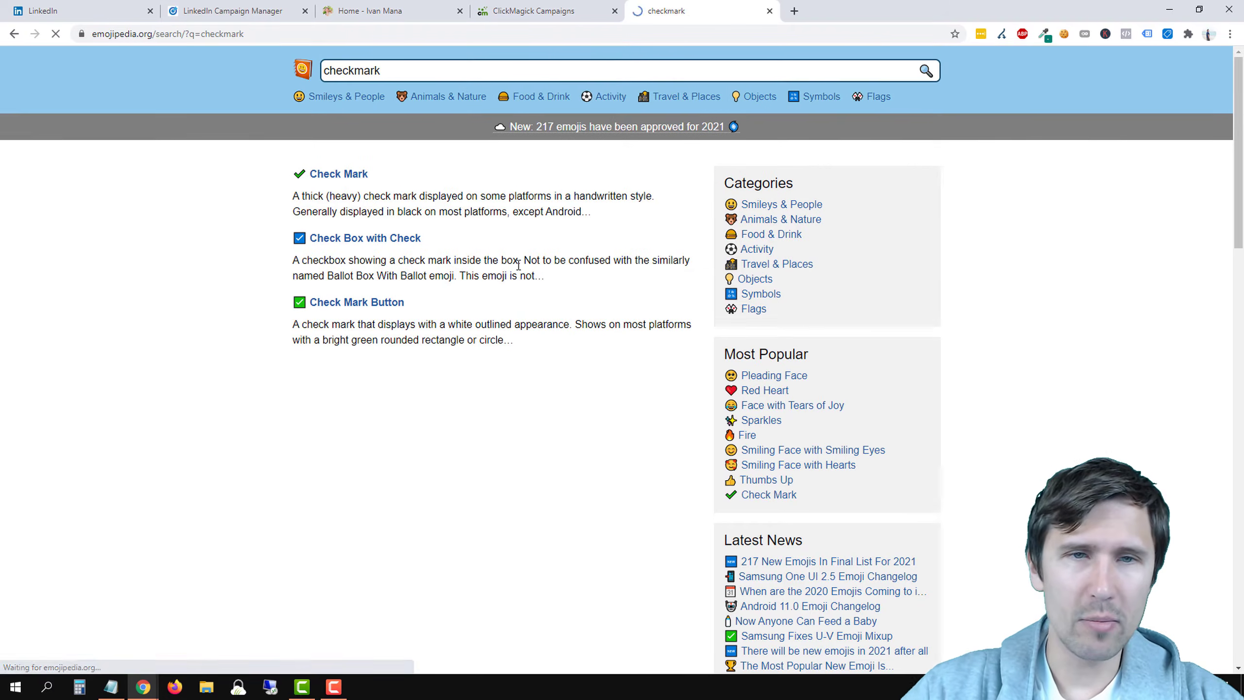
{"action": "left_click", "coordinate": [339, 175]}
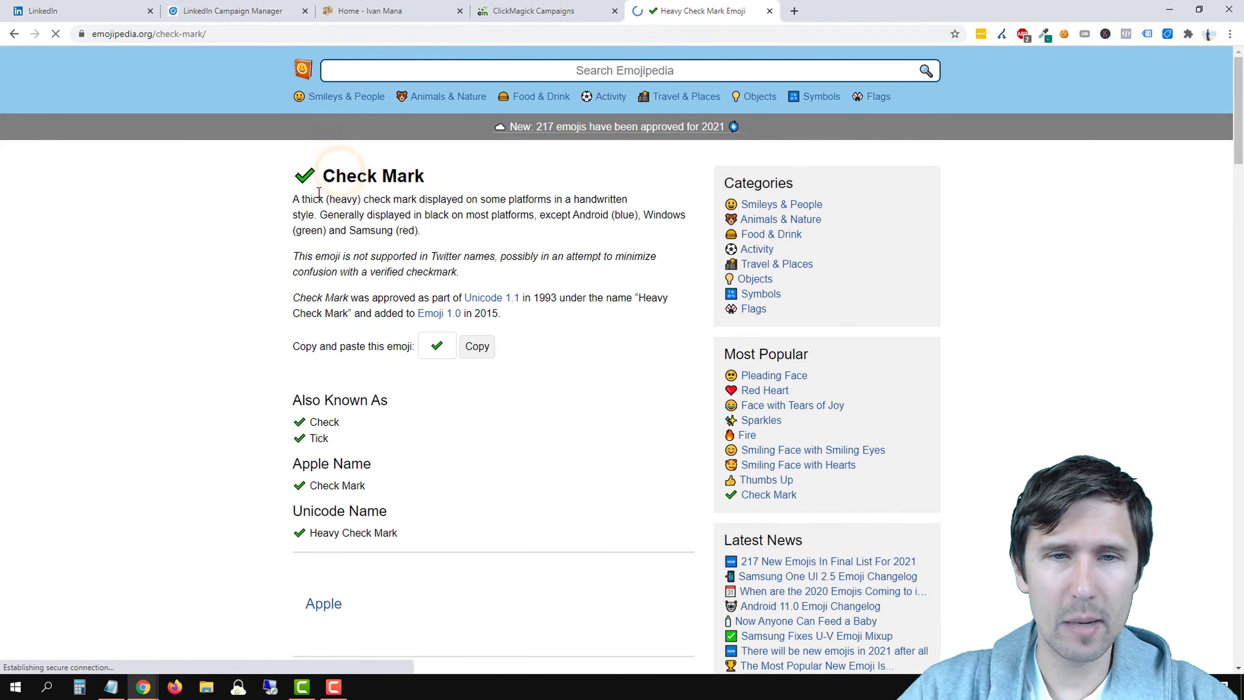
{"action": "left_click", "coordinate": [477, 346]}
Return to LinkedIn Campaign Manager and add a check mark bullet reading "What affiliate marketing is" to the introductory text
{"action": "left_click", "coordinate": [290, 11]}
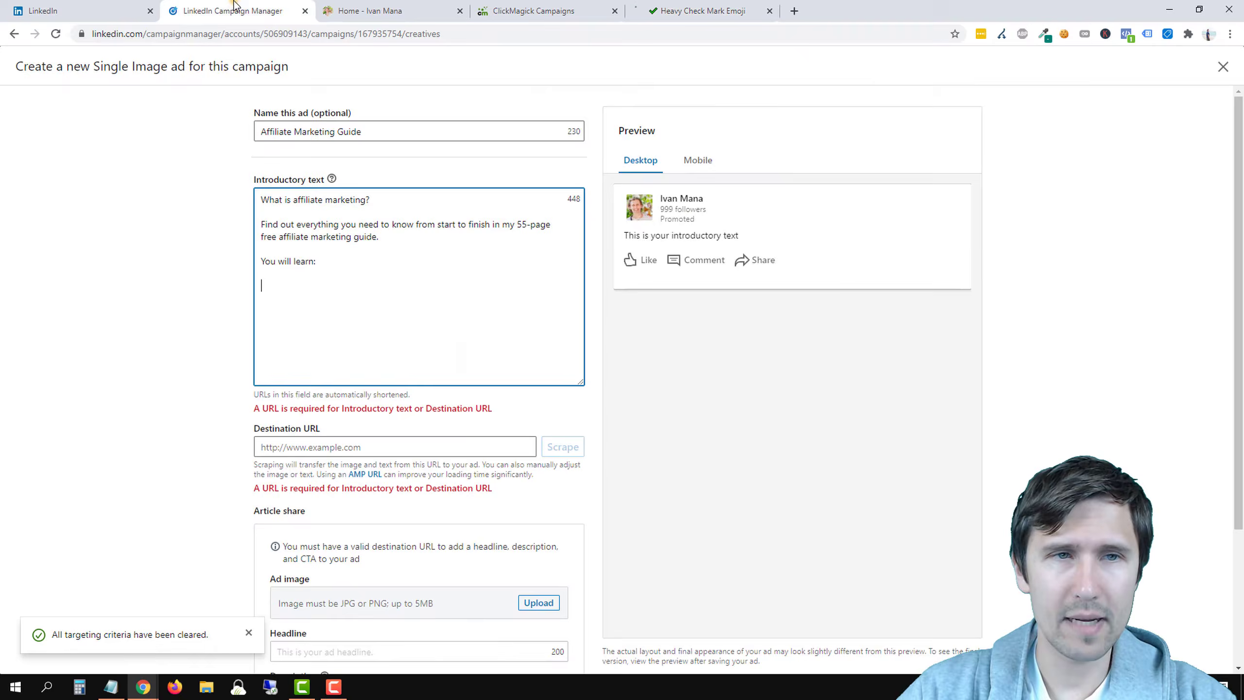
{"action": "key", "text": "ctrl+v"}
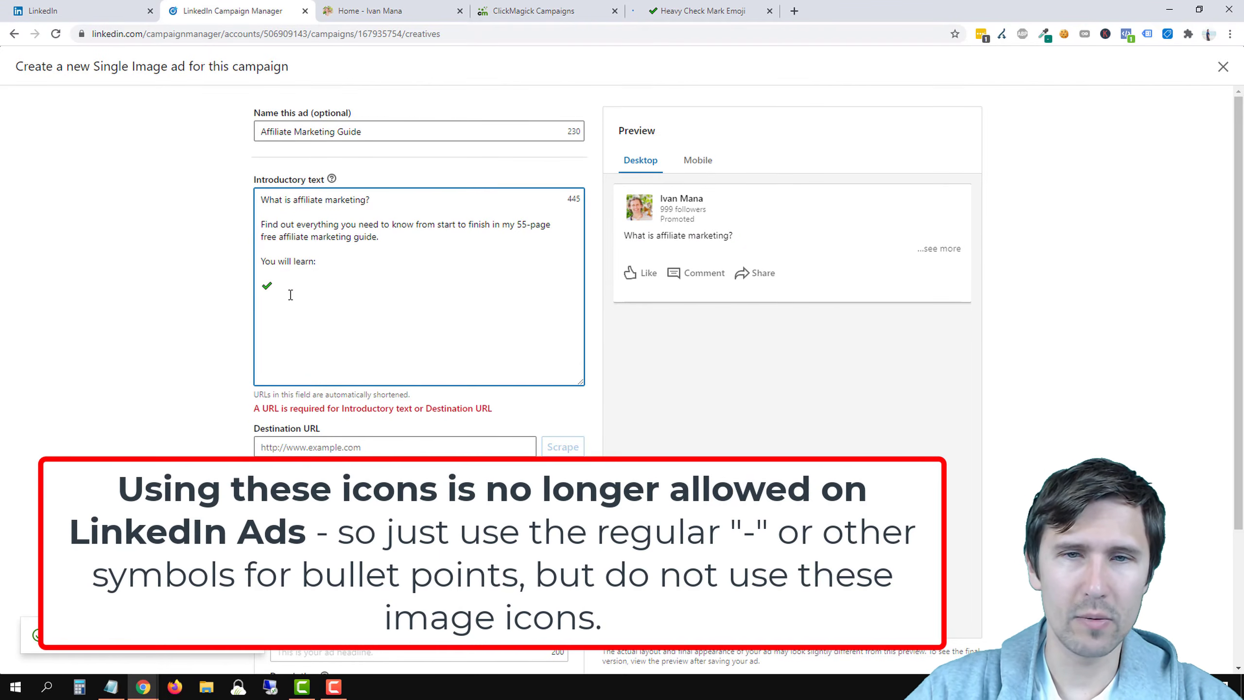
{"action": "type", "text": "What af"}
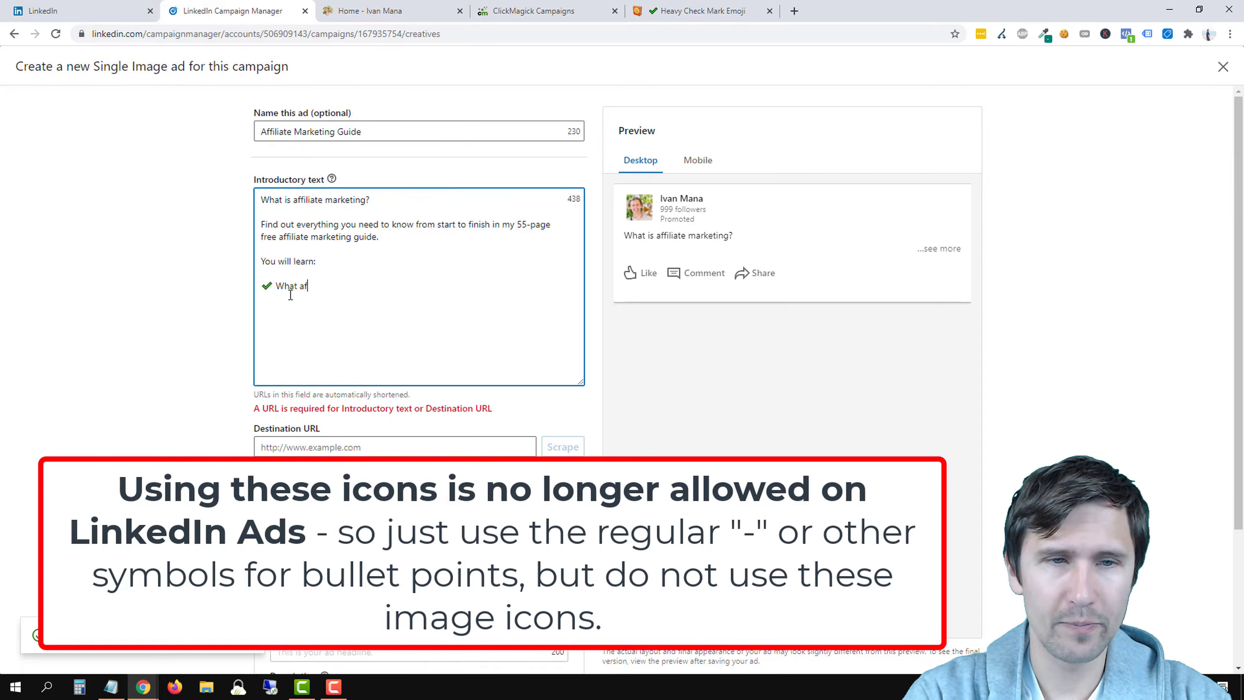
{"action": "type", "text": "fil"}
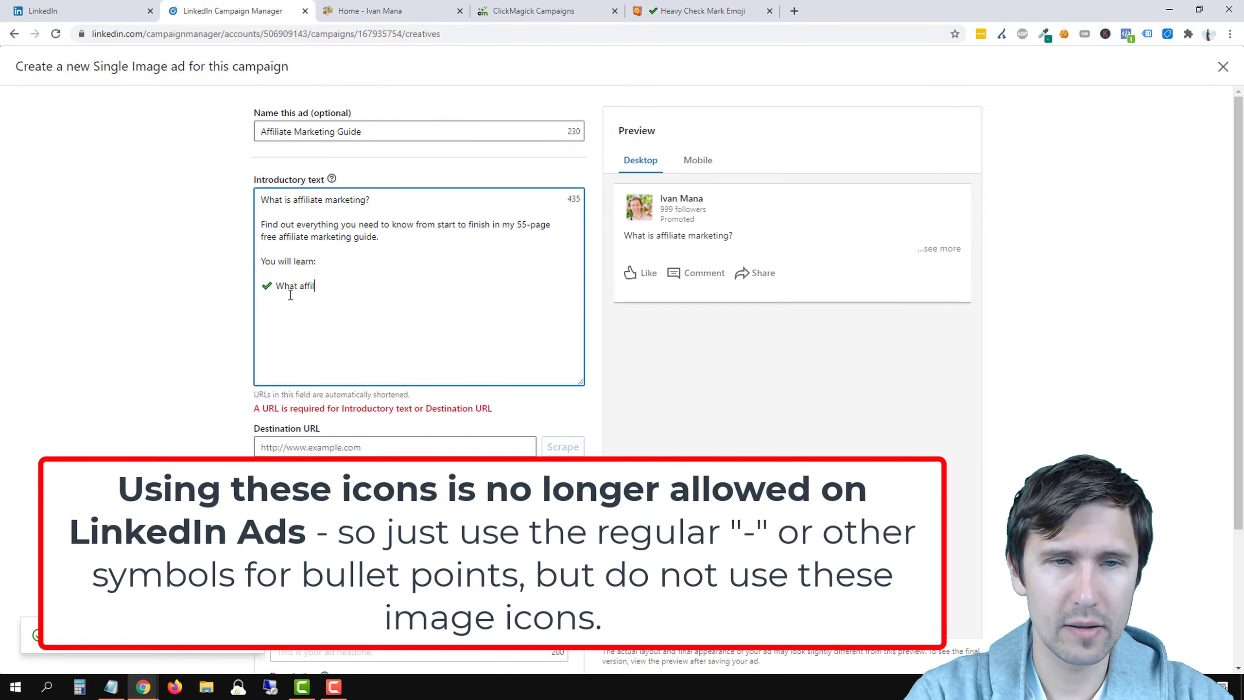
{"action": "type", "text": "aite iate marketing is"}
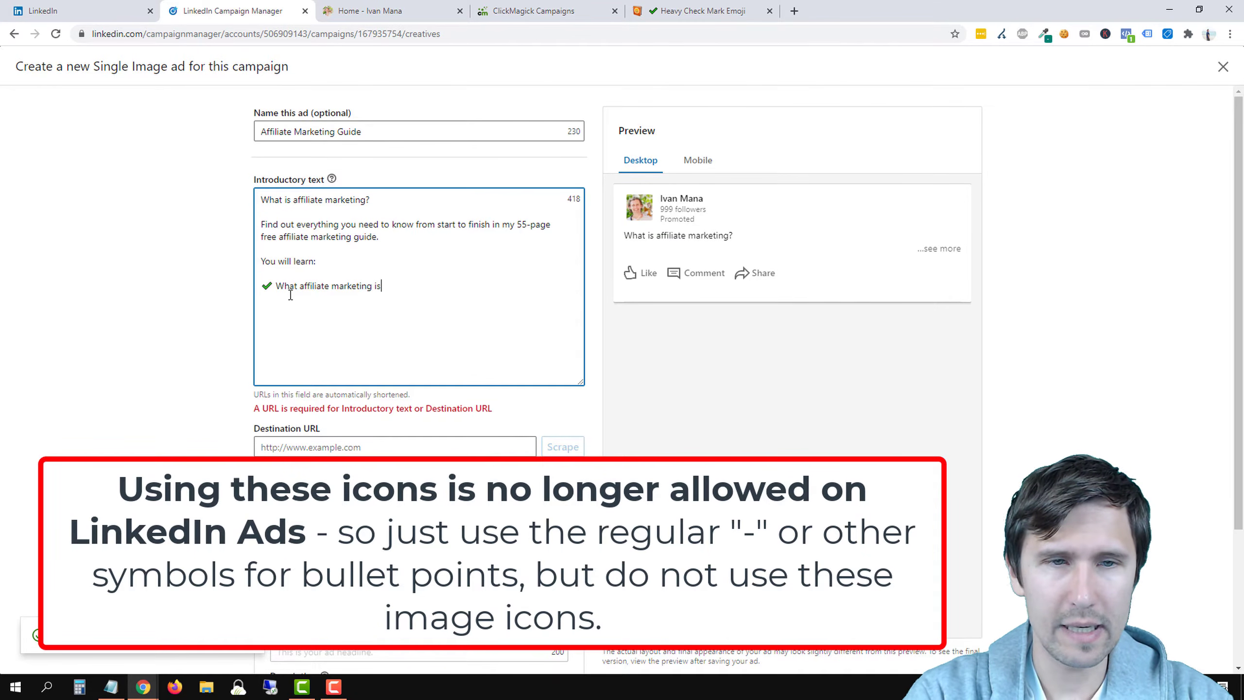
Add check mark bullets reading "How to select a product" and "How to create a landing page" to the introductory text
{"action": "key", "text": "Return"}
{"action": "key", "text": "ctrl+v"}
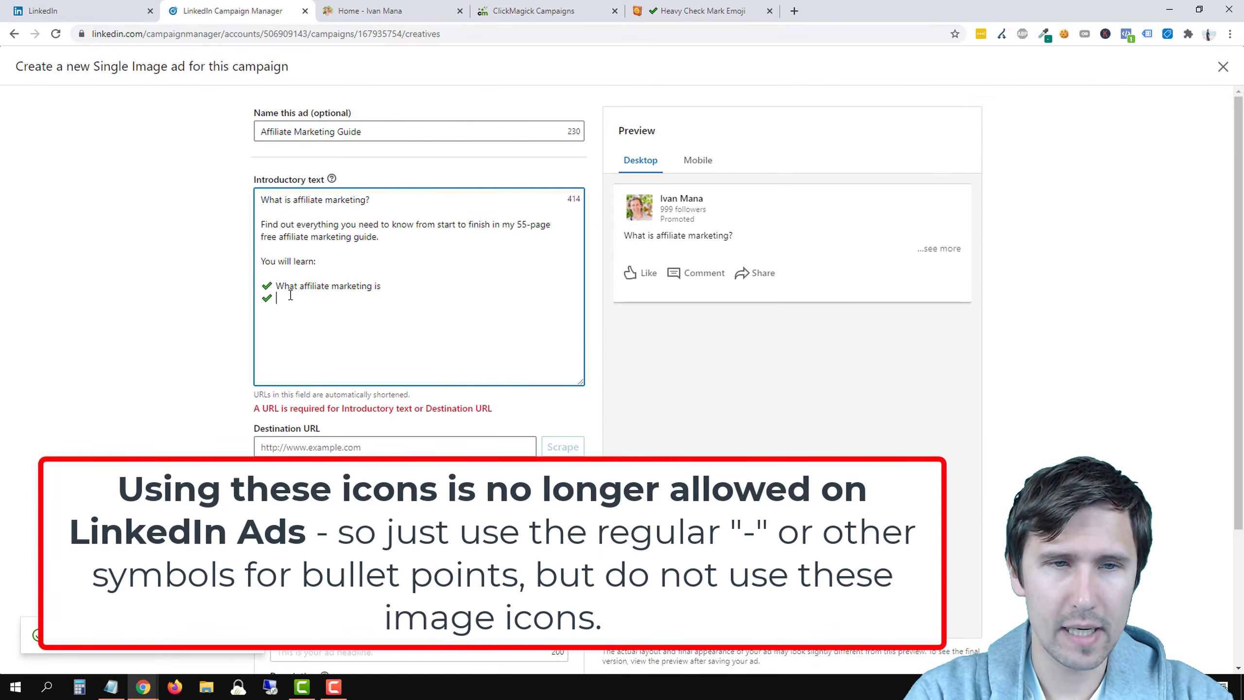
{"action": "type", "text": "How to select a"}
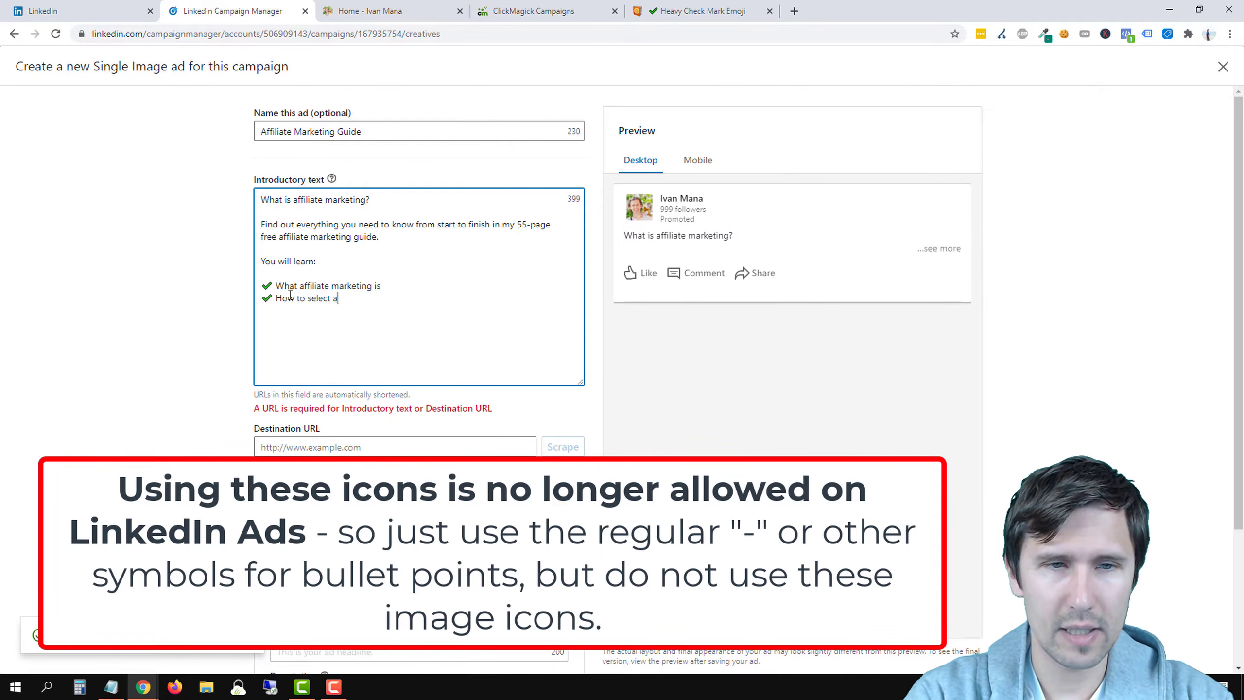
{"action": "type", "text": " product"}
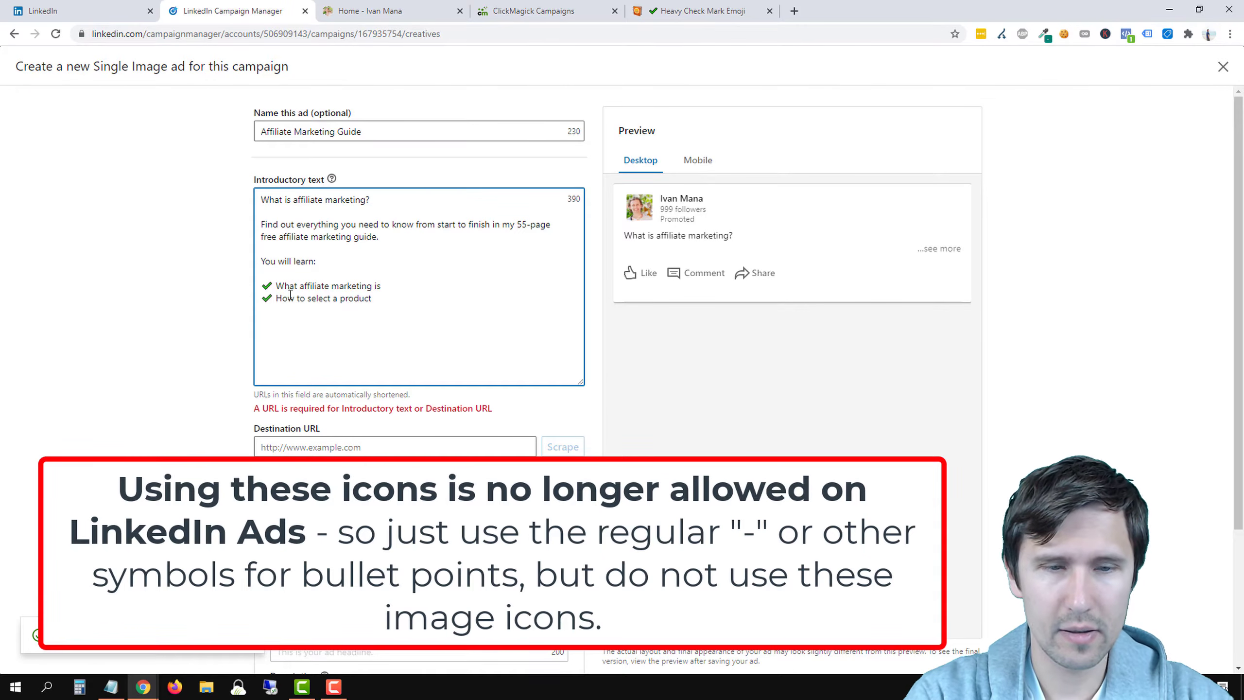
{"action": "type", "text": "✔️"}
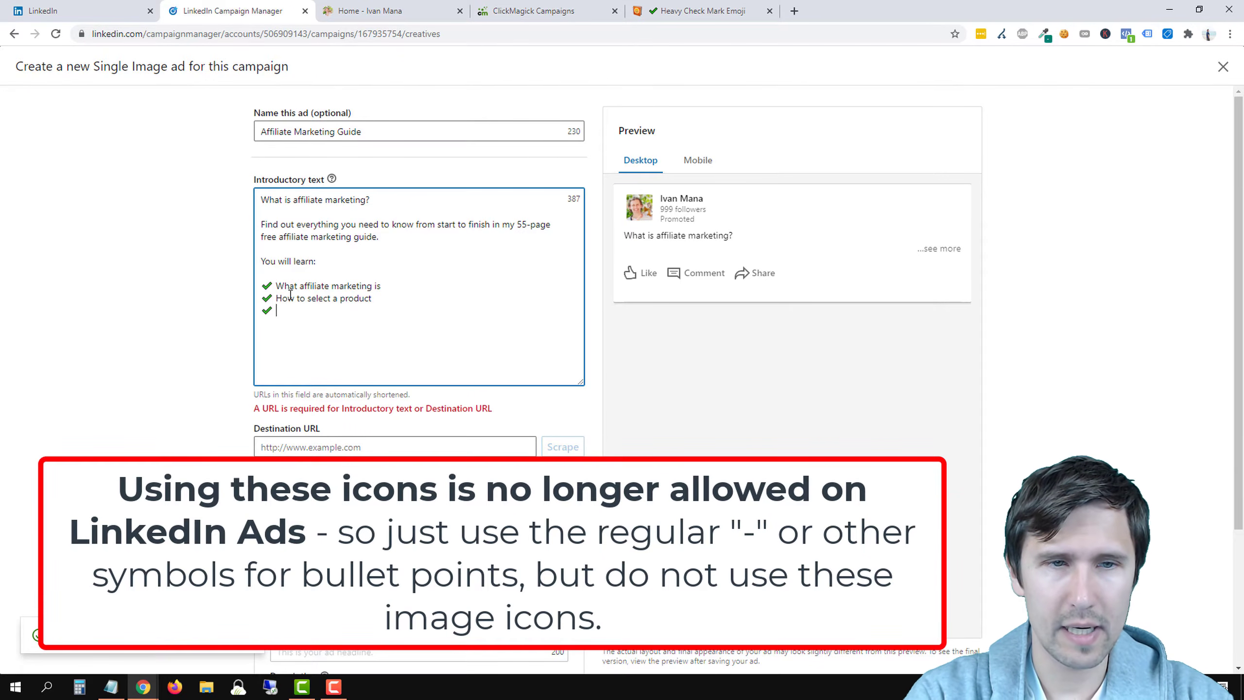
{"action": "type", "text": "How to create a lan"}
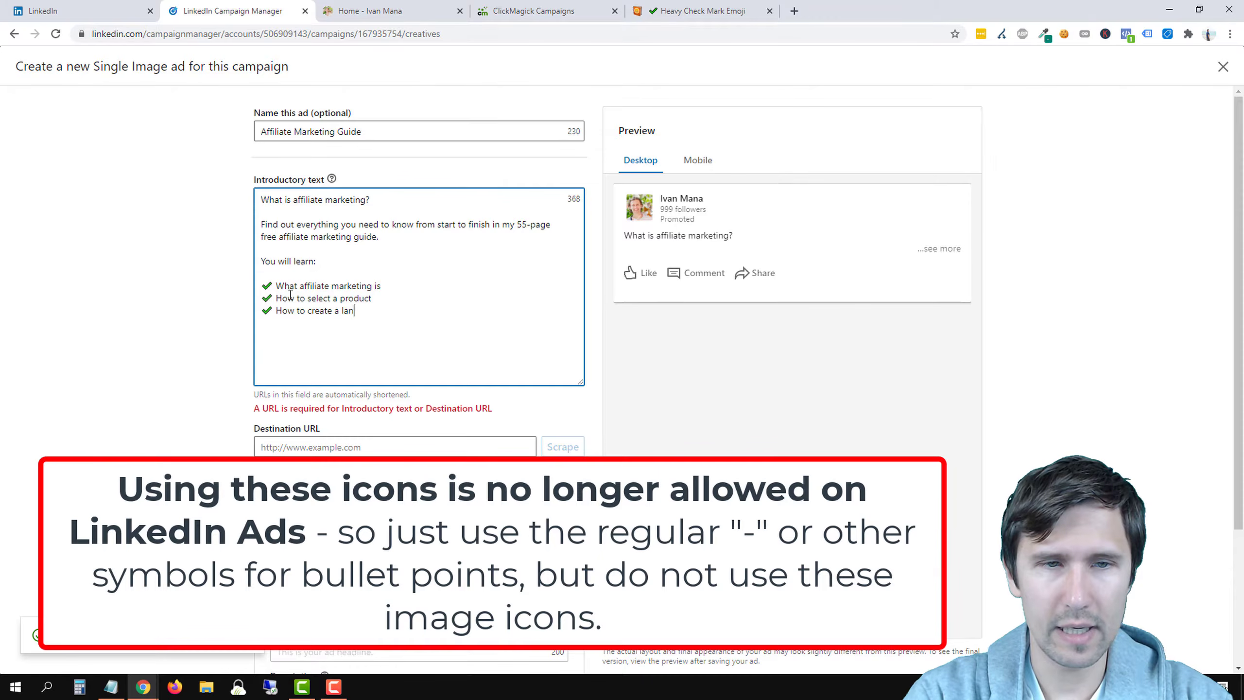
{"action": "type", "text": "ding page"}
{"action": "key", "text": "Return"}
Add check mark bullets reading "How to set up your autoresponder" and "How to set up tracking", and begin a closing paragraph with "All"
{"action": "type", "text": "✔️"}
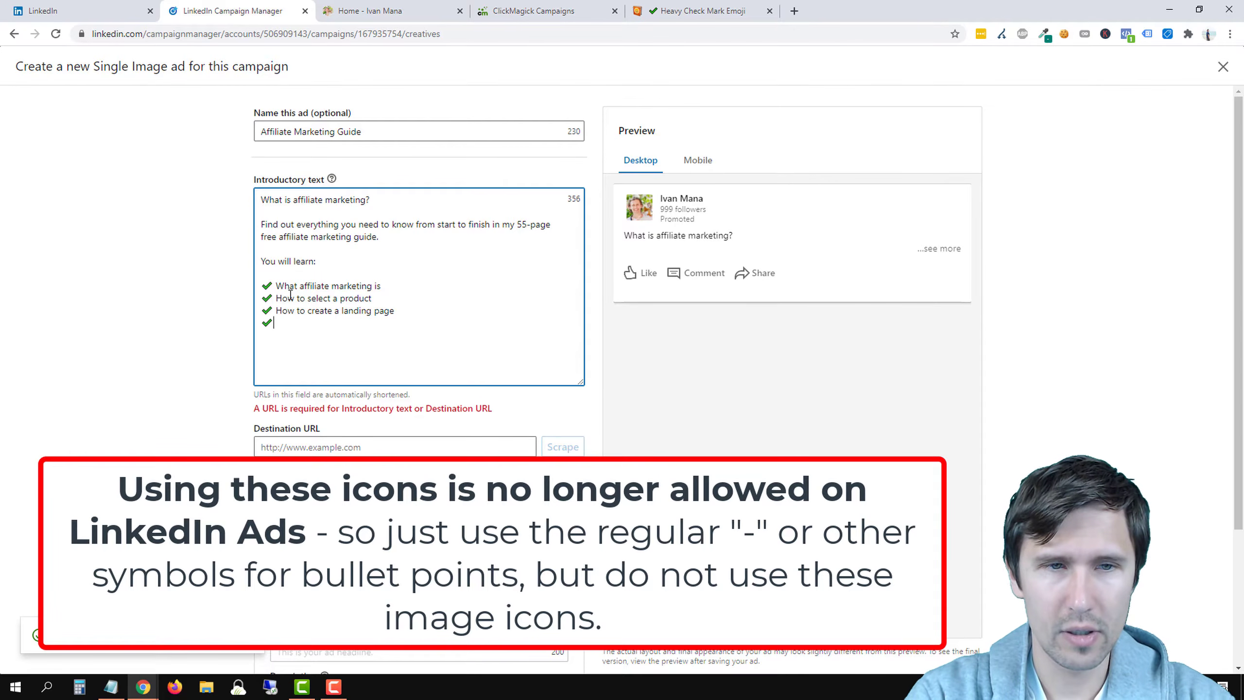
{"action": "type", "text": "How to set up your aud"}
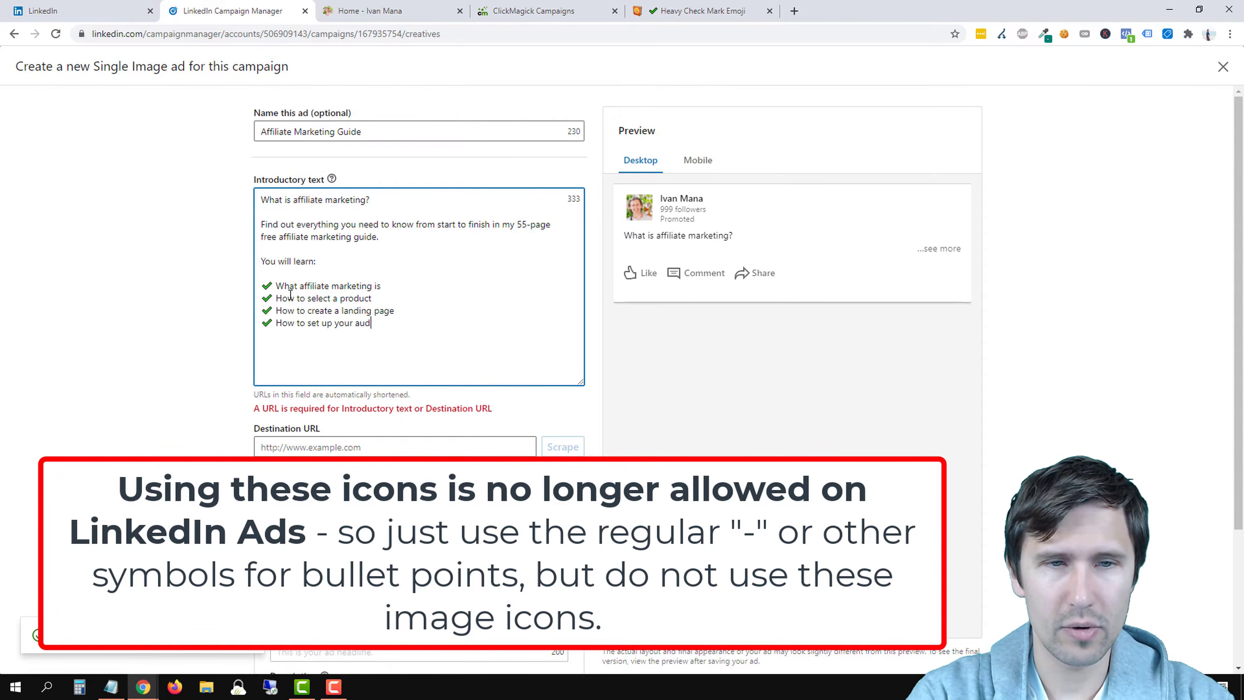
{"action": "key", "text": "BackSpace"}
{"action": "type", "text": "toresponder"}
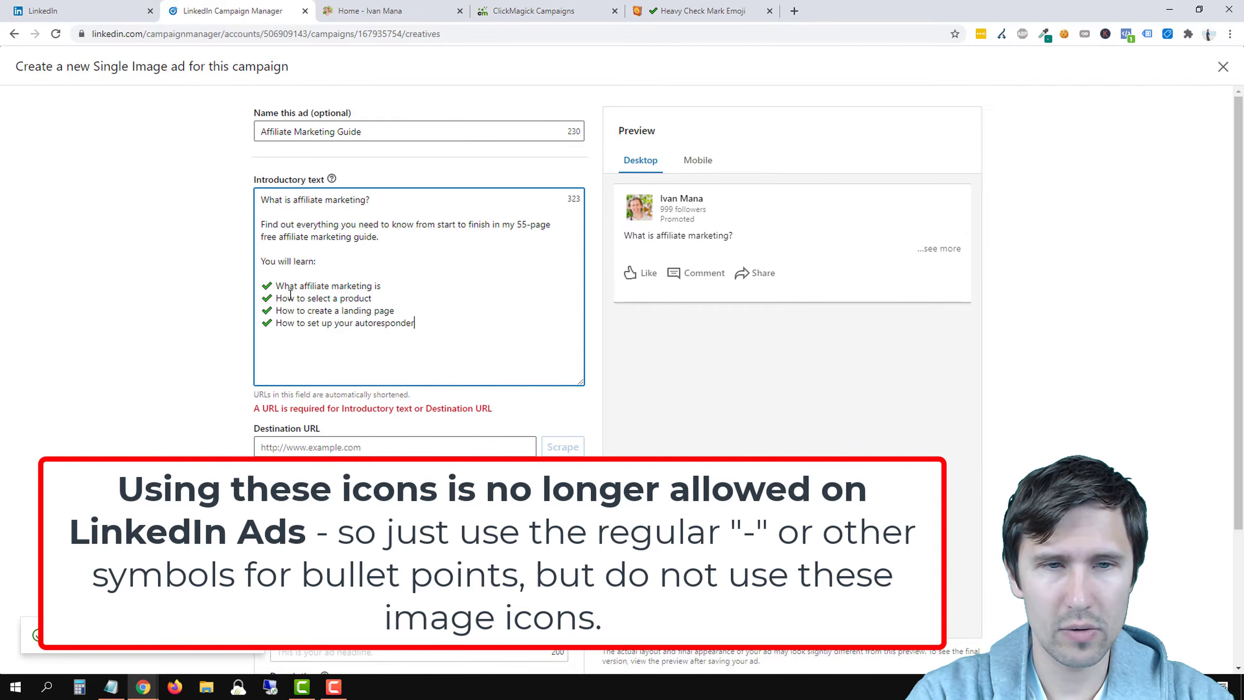
{"action": "type", "text": "✔️"}
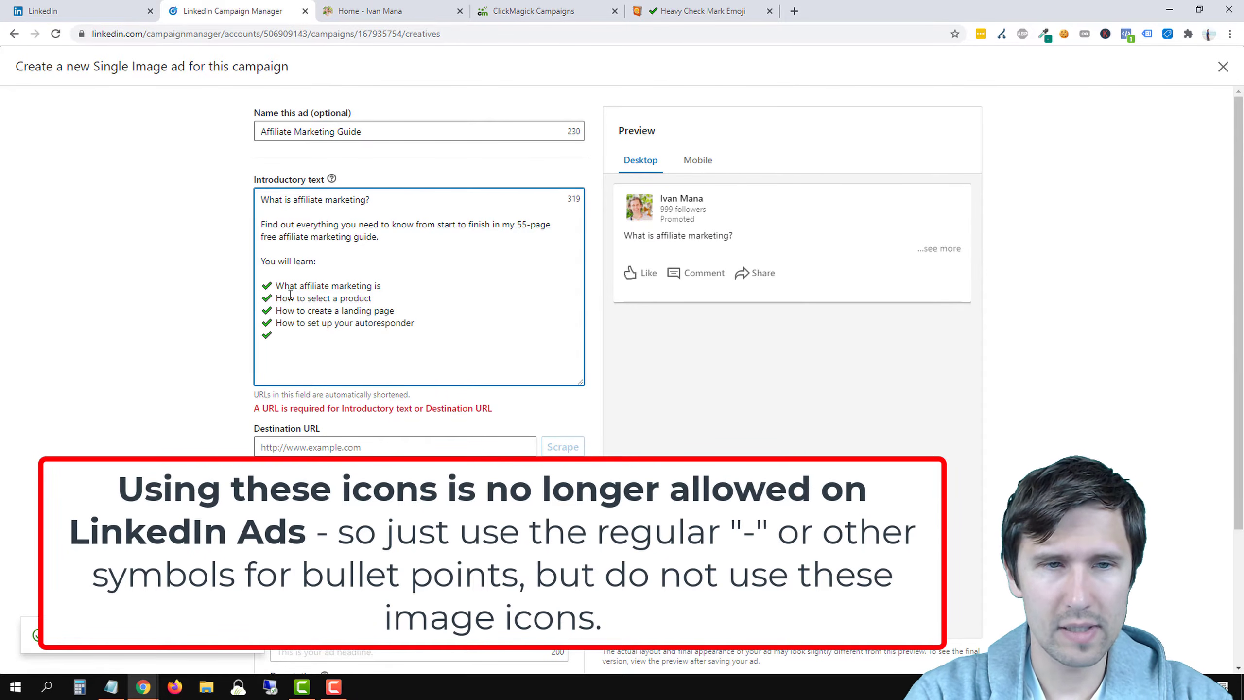
{"action": "type", "text": "How to set up tr"}
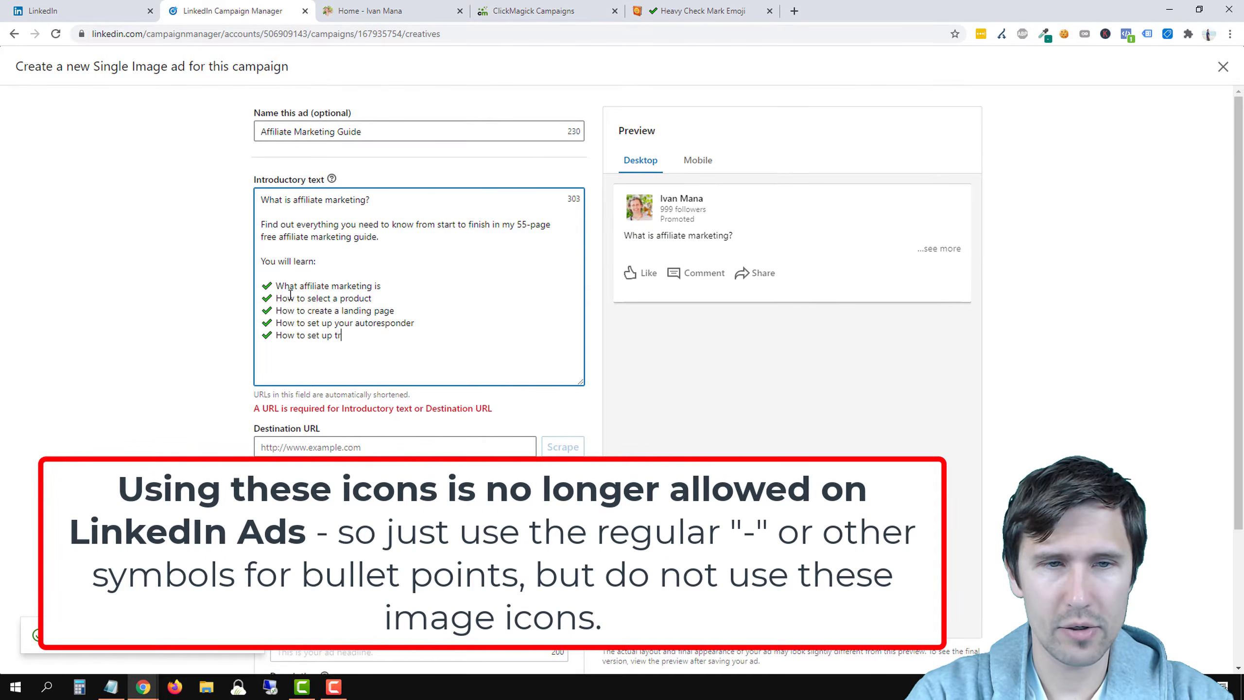
{"action": "type", "text": "acking  All "}
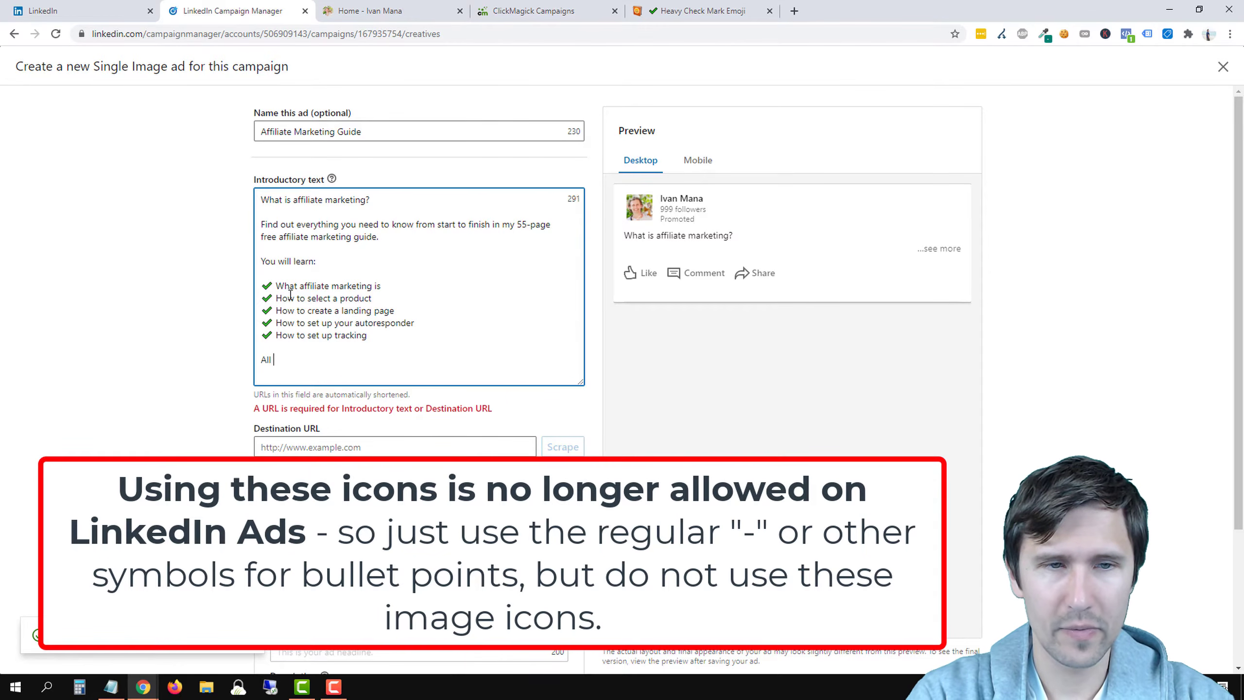
Complete the closing line as "All that you will learn for 100% free in my guide." and add "So sign up now and get started."
{"action": "type", "text": "that you will l"}
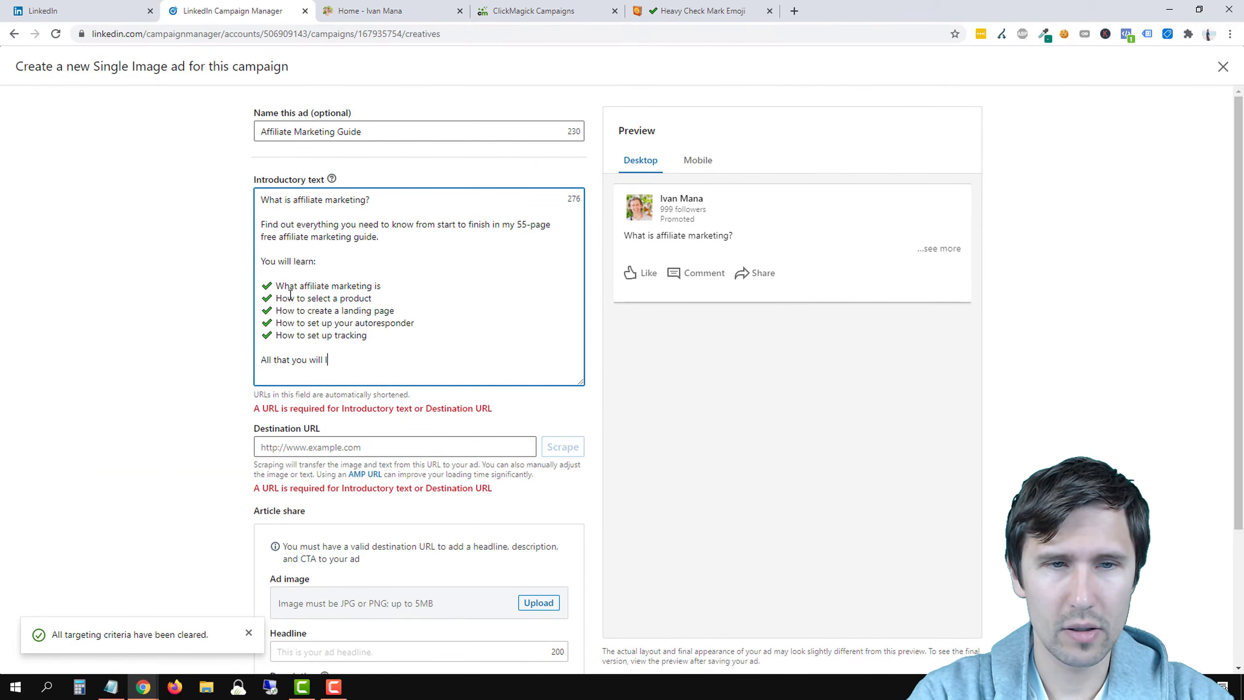
{"action": "type", "text": "earn for 100% f"}
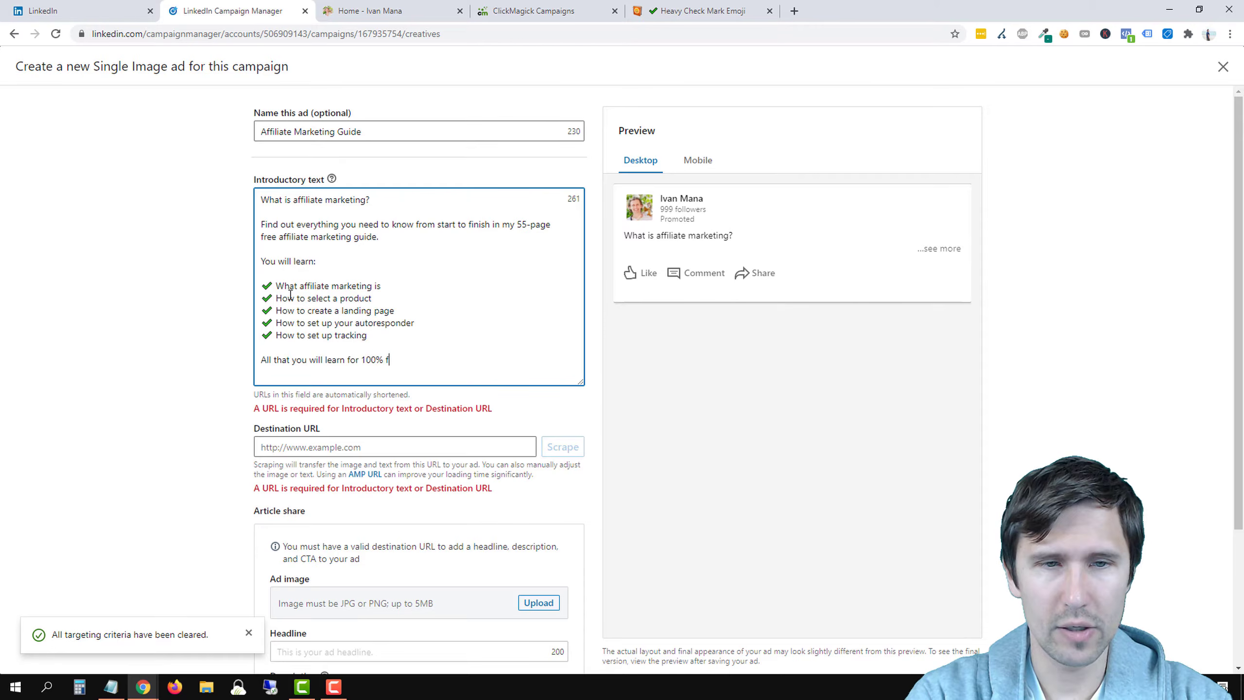
{"action": "type", "text": "ree in my guide."}
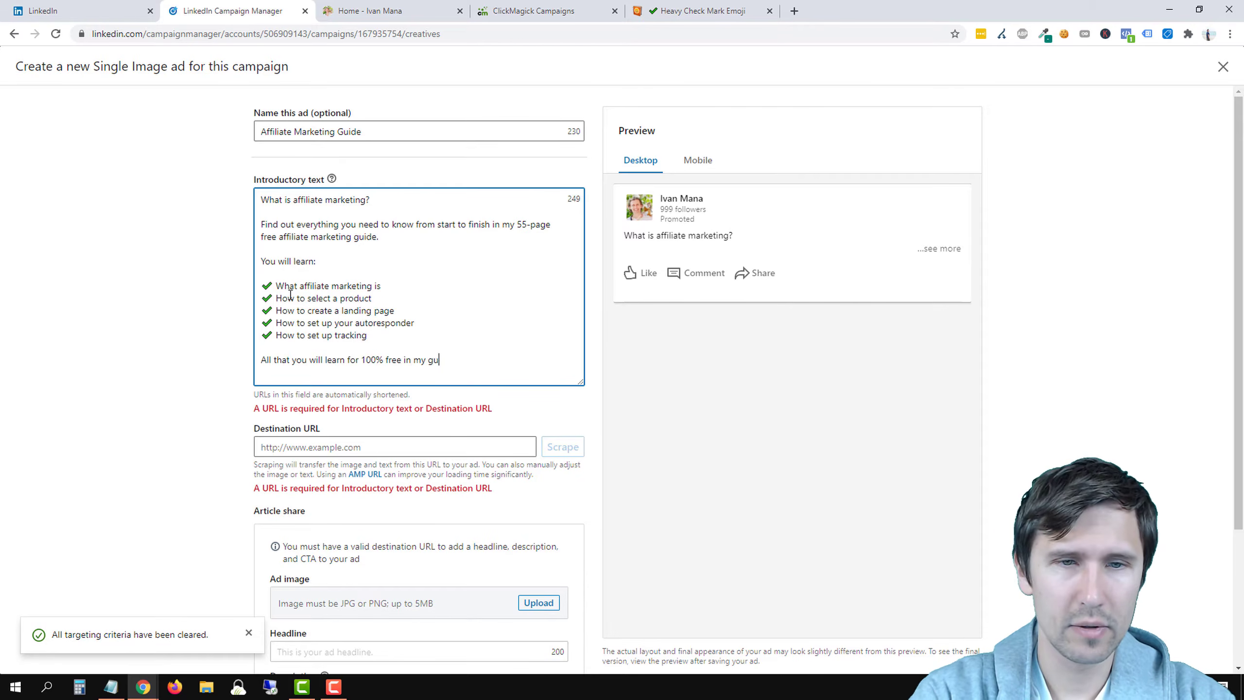
{"action": "key", "text": "Return"}
{"action": "key", "text": "Return"}
{"action": "type", "text": "So si"}
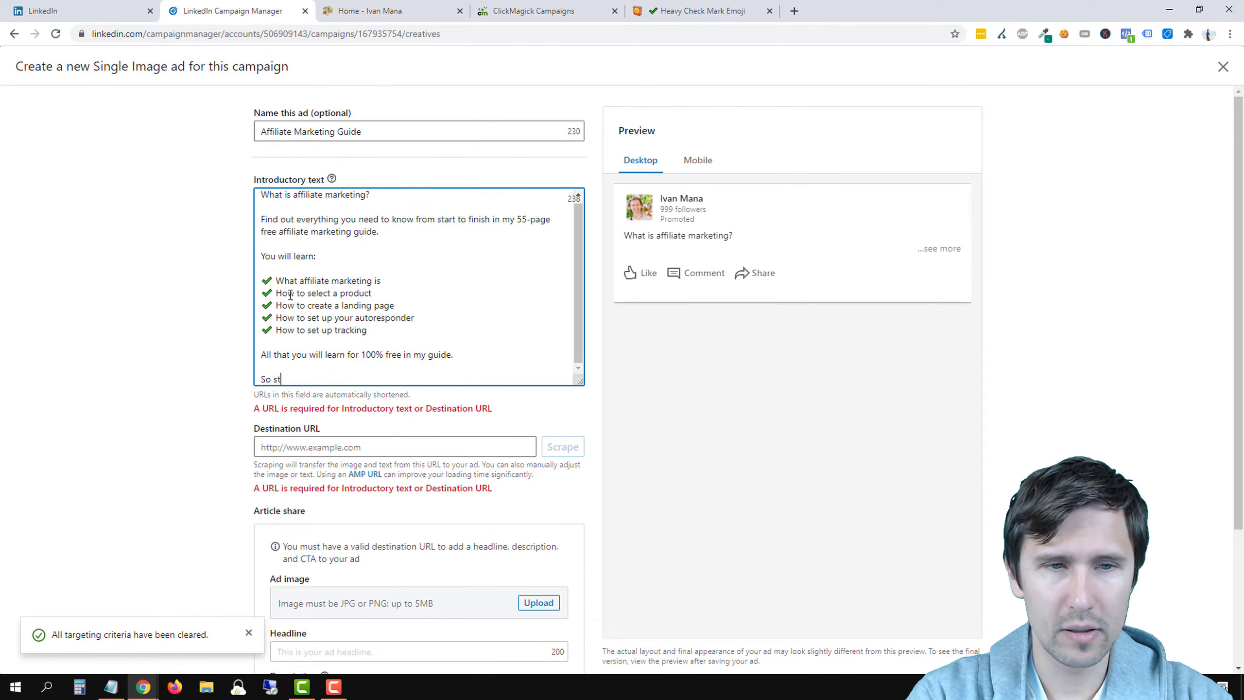
{"action": "type", "text": "gn up "}
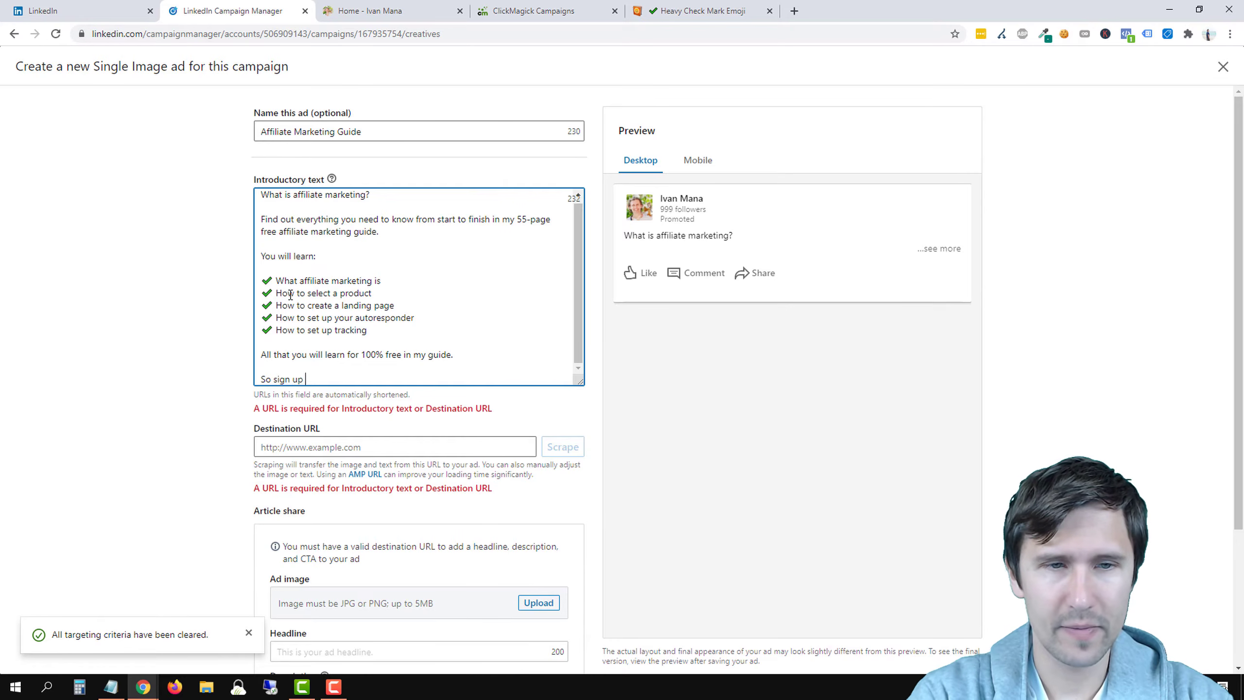
{"action": "type", "text": "now and get started."}
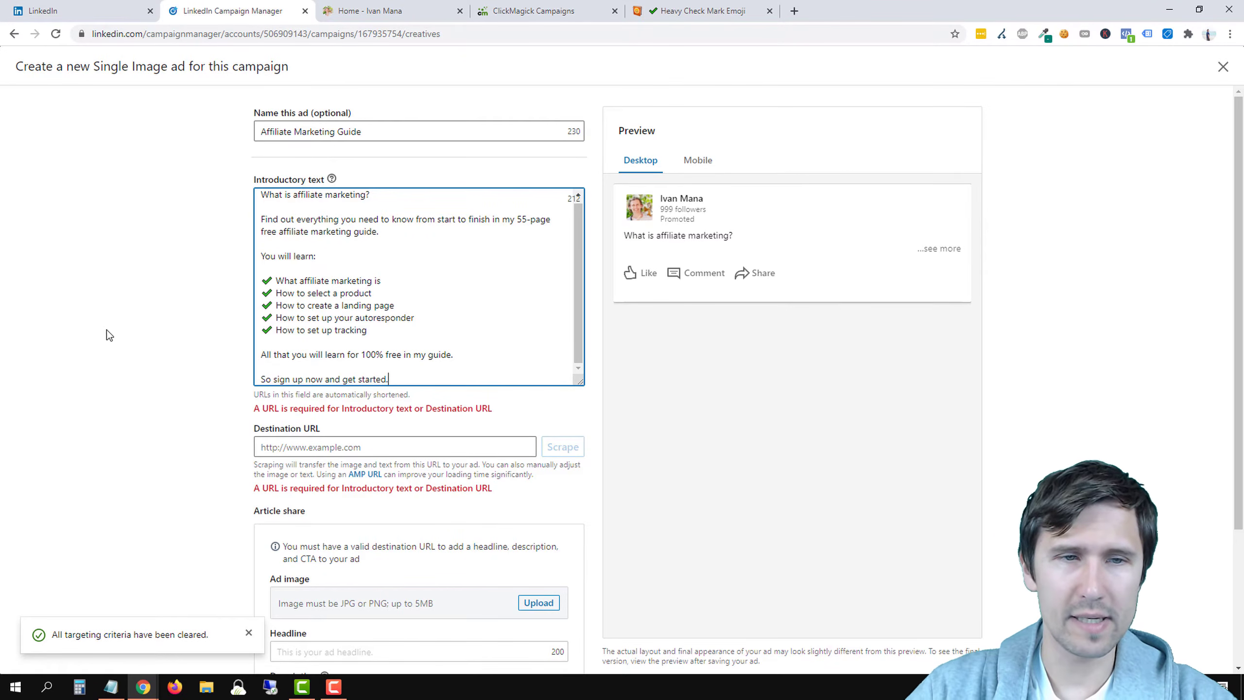
{"action": "left_click", "coordinate": [125, 370]}
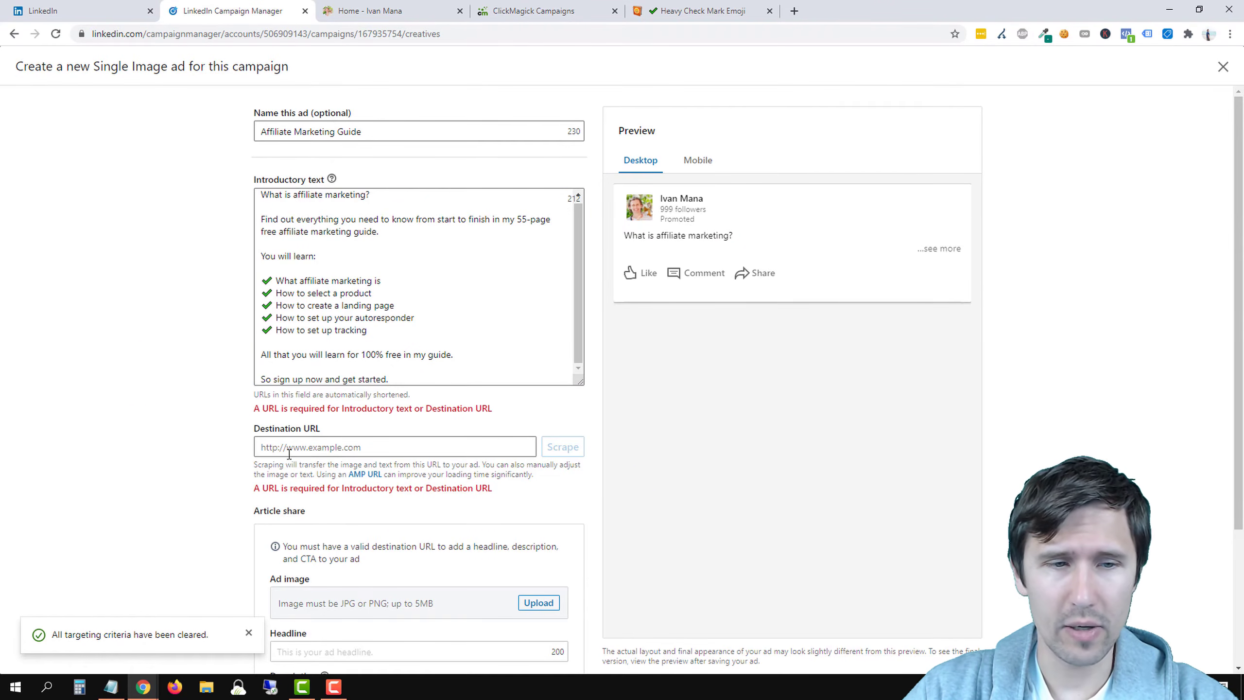
Try to expand the truncated introductory text in the desktop ad preview
{"action": "scroll", "coordinate": [300, 443], "scroll_direction": "down", "scroll_amount": 1}
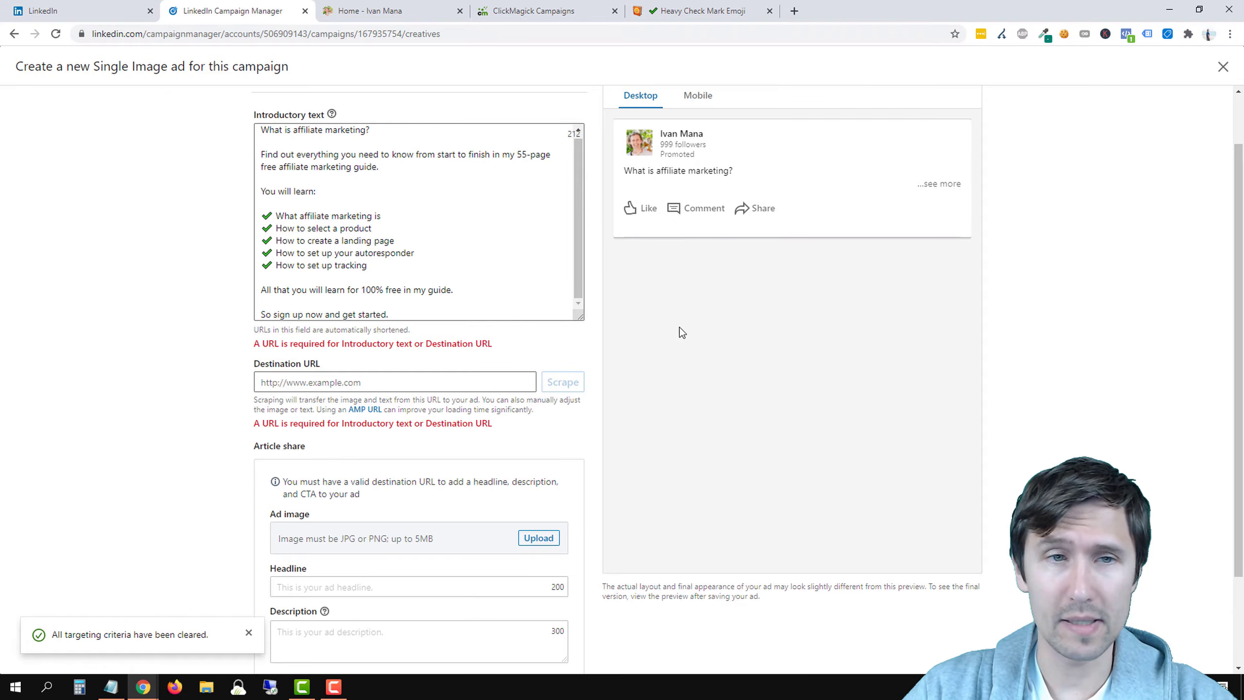
{"action": "left_click", "coordinate": [937, 185]}
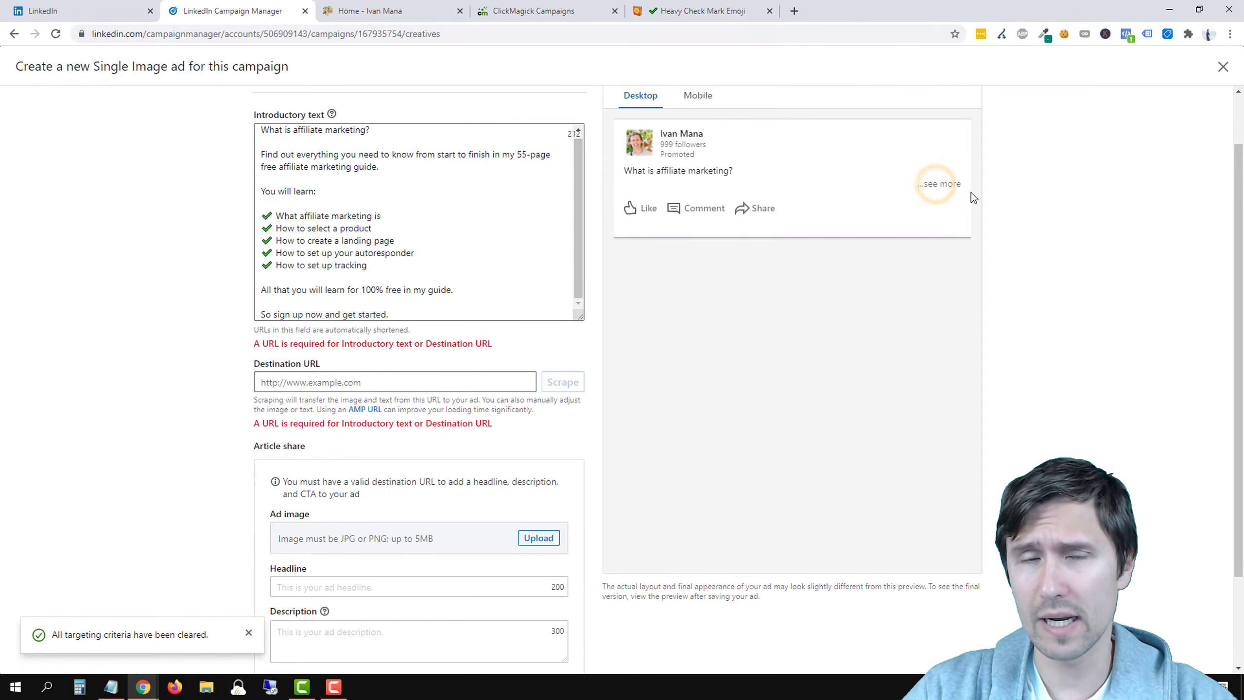
{"action": "scroll", "coordinate": [721, 260], "scroll_direction": "up", "scroll_amount": 1}
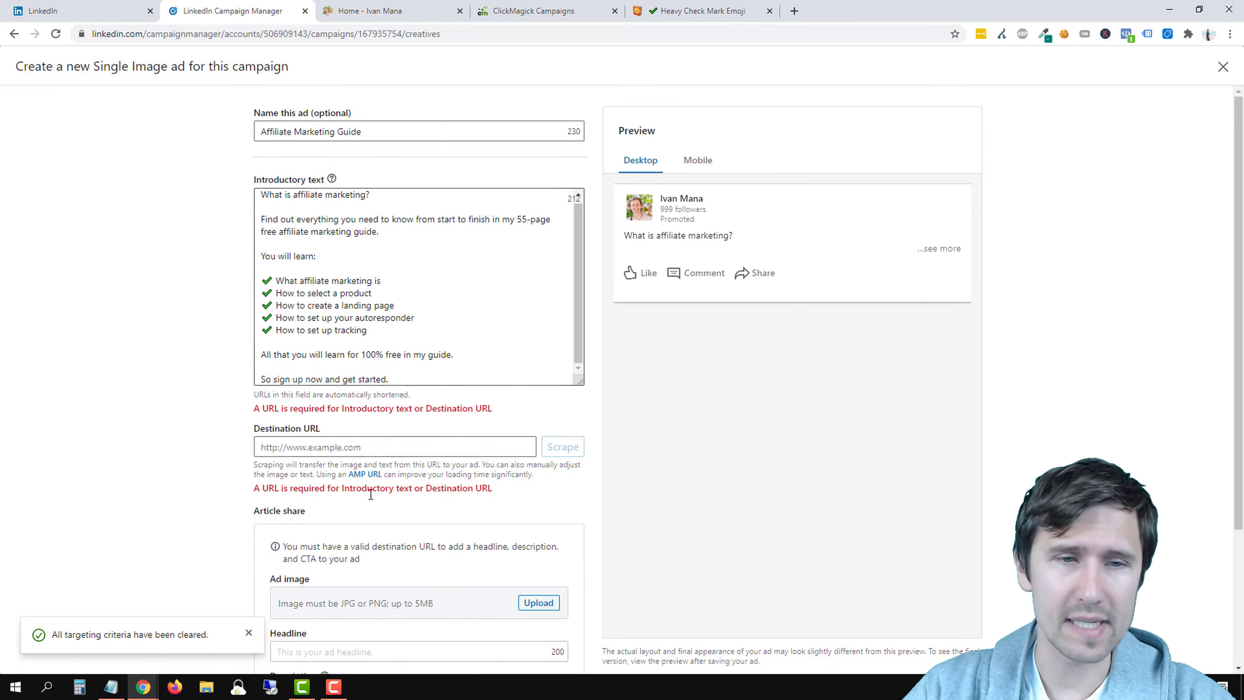
Close the Heavy Check Mark Emoji page, switch to ClickMagick and open its Campaign URL Builder for the ad's destination URL
{"action": "left_click", "coordinate": [310, 448]}
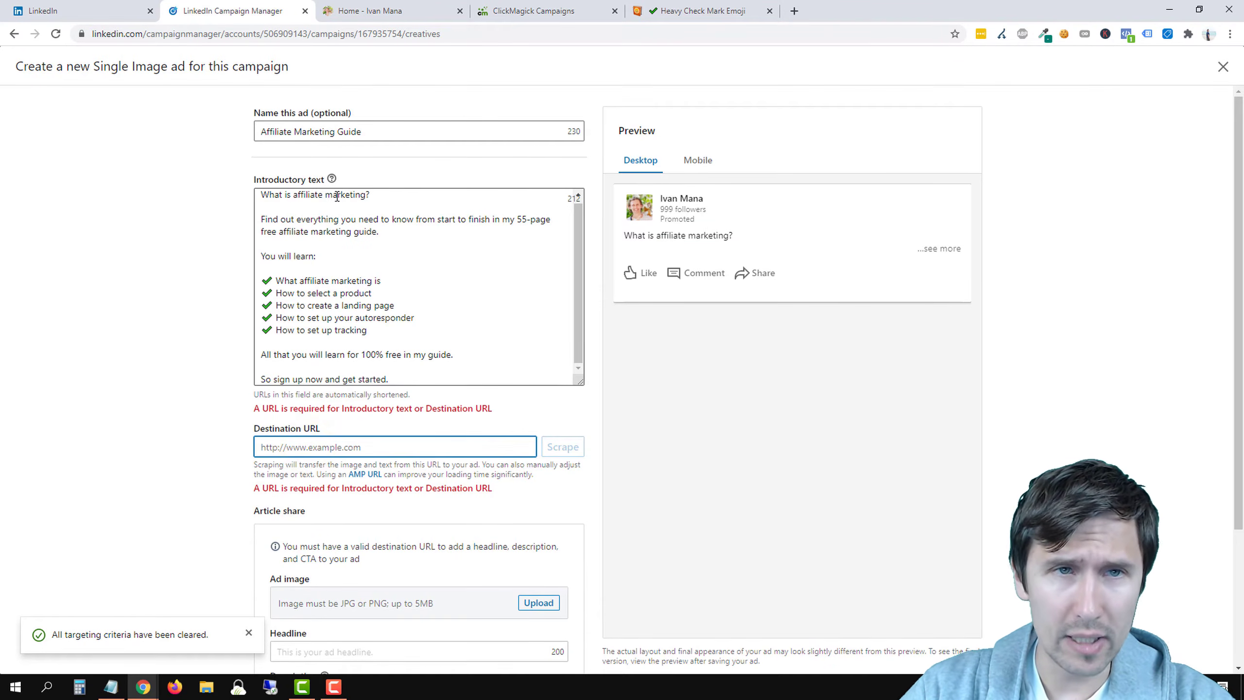
{"action": "left_click", "coordinate": [386, 10]}
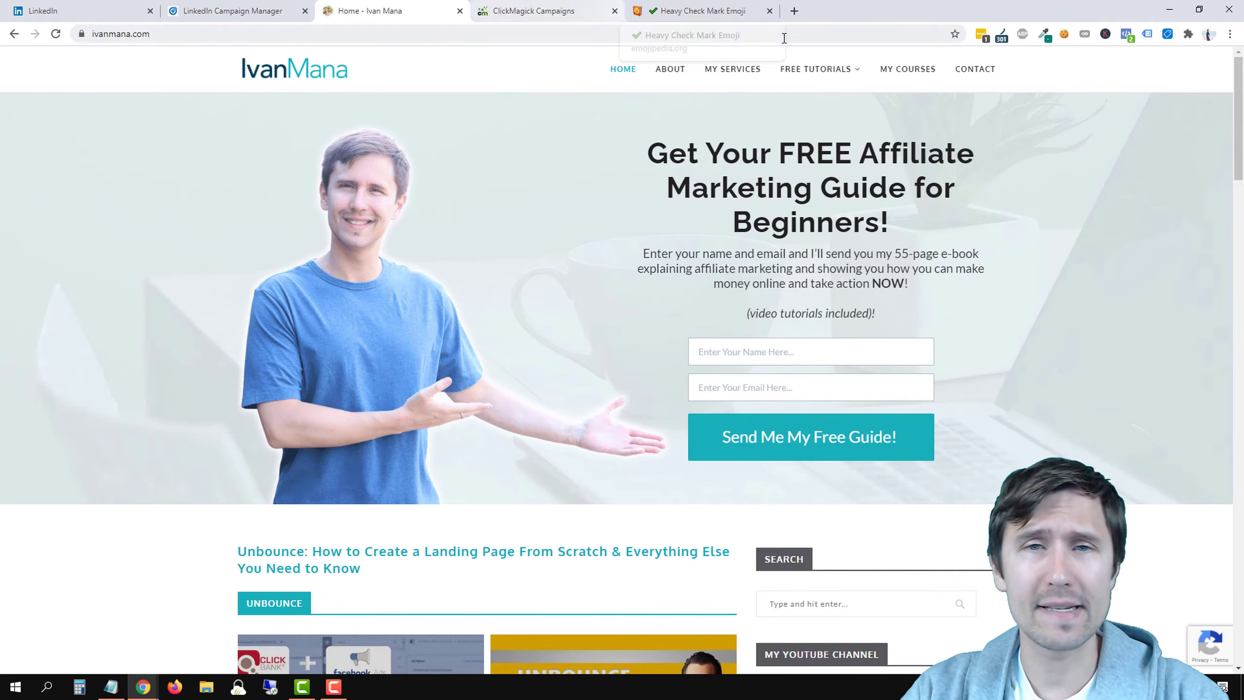
{"action": "left_click", "coordinate": [770, 11]}
{"action": "left_click", "coordinate": [567, 4]}
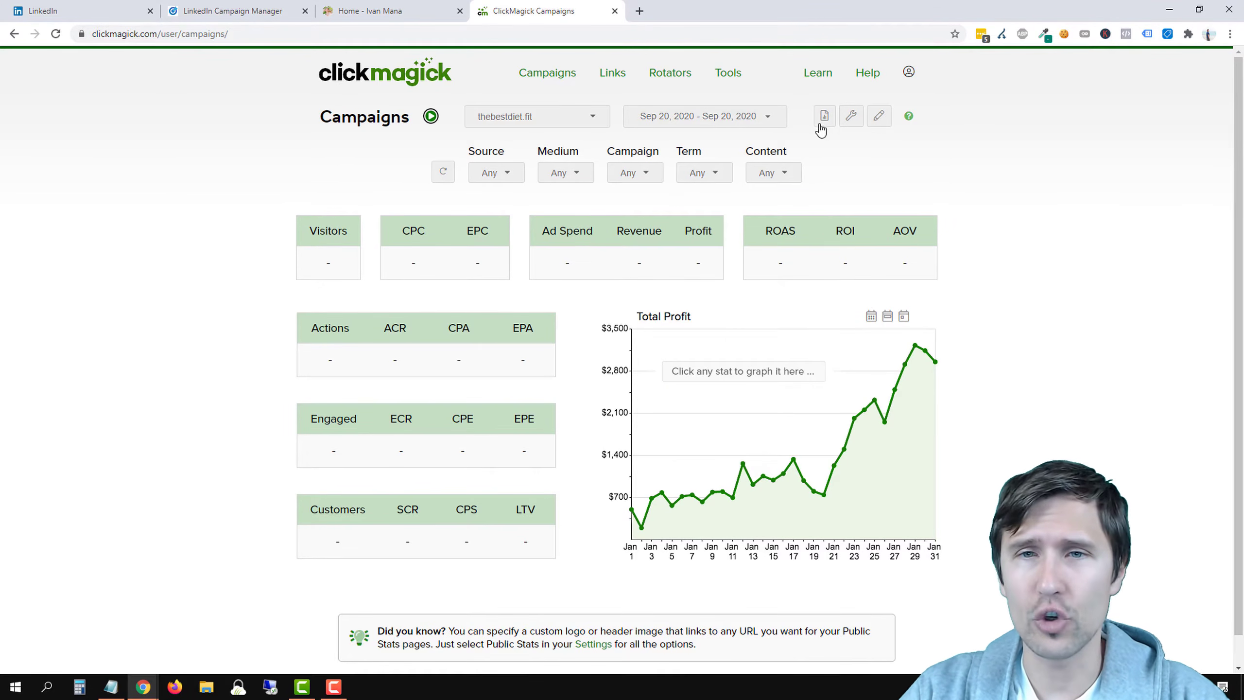
{"action": "left_click", "coordinate": [851, 116]}
{"action": "left_click", "coordinate": [797, 166]}
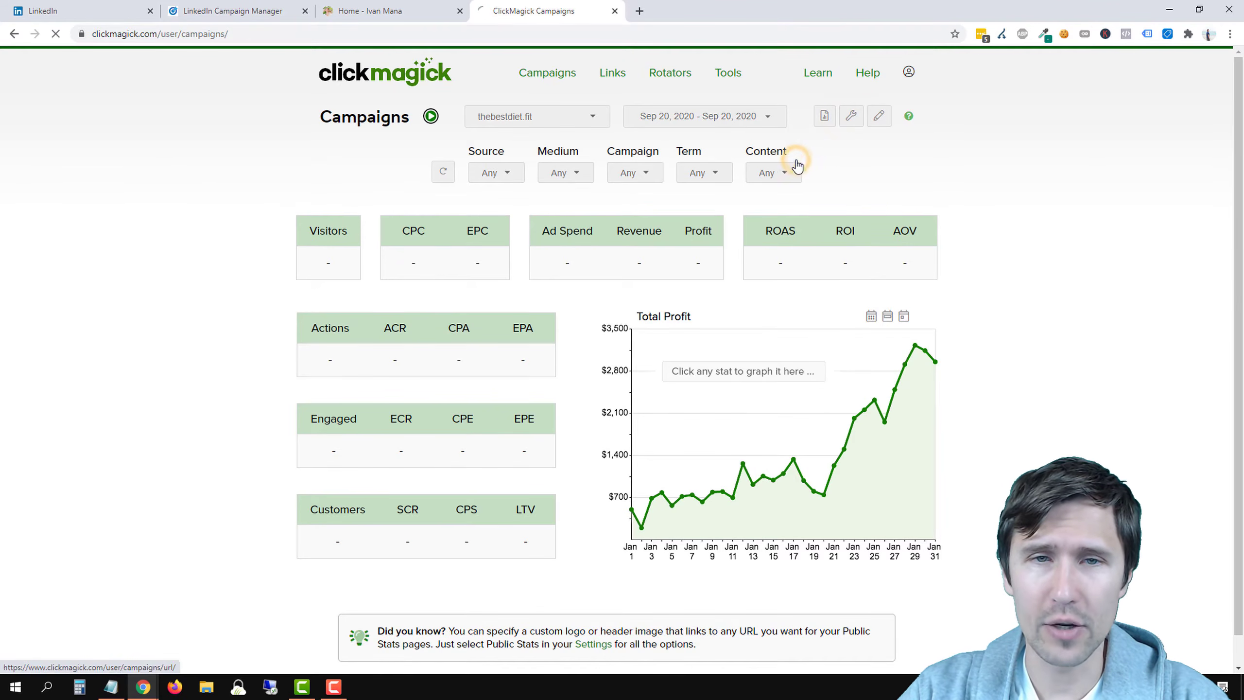
{"action": "left_click", "coordinate": [508, 188]}
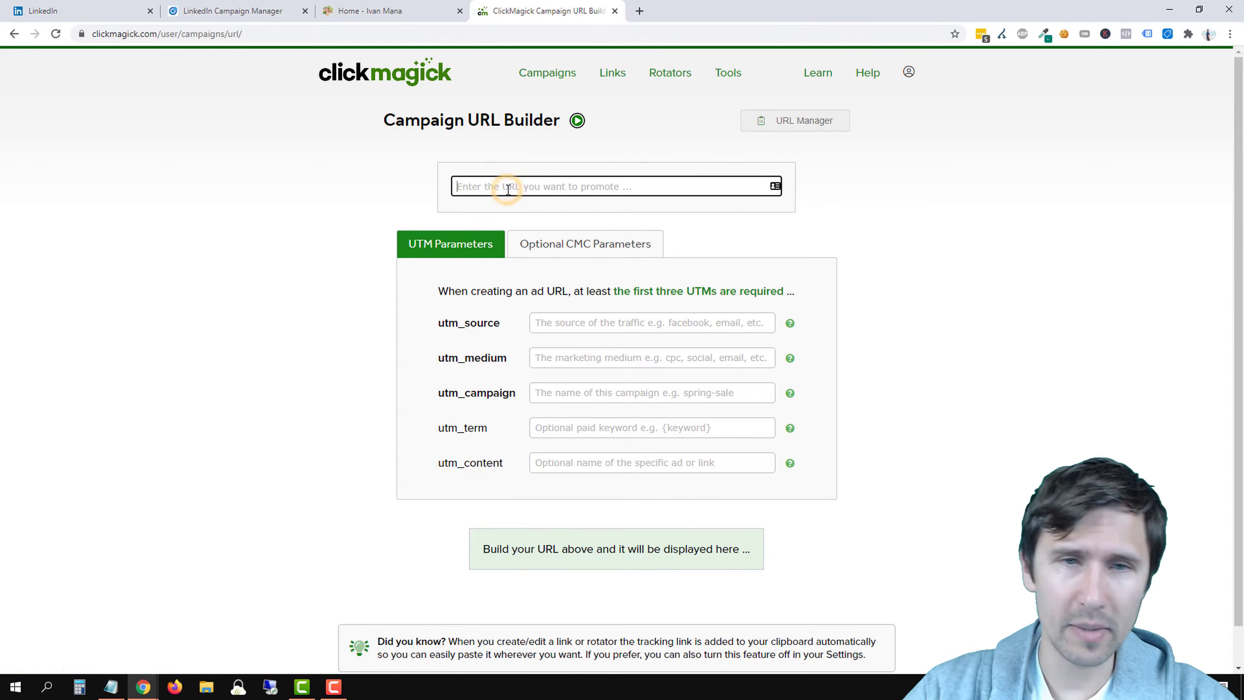
{"action": "type", "text": "https://ww"}
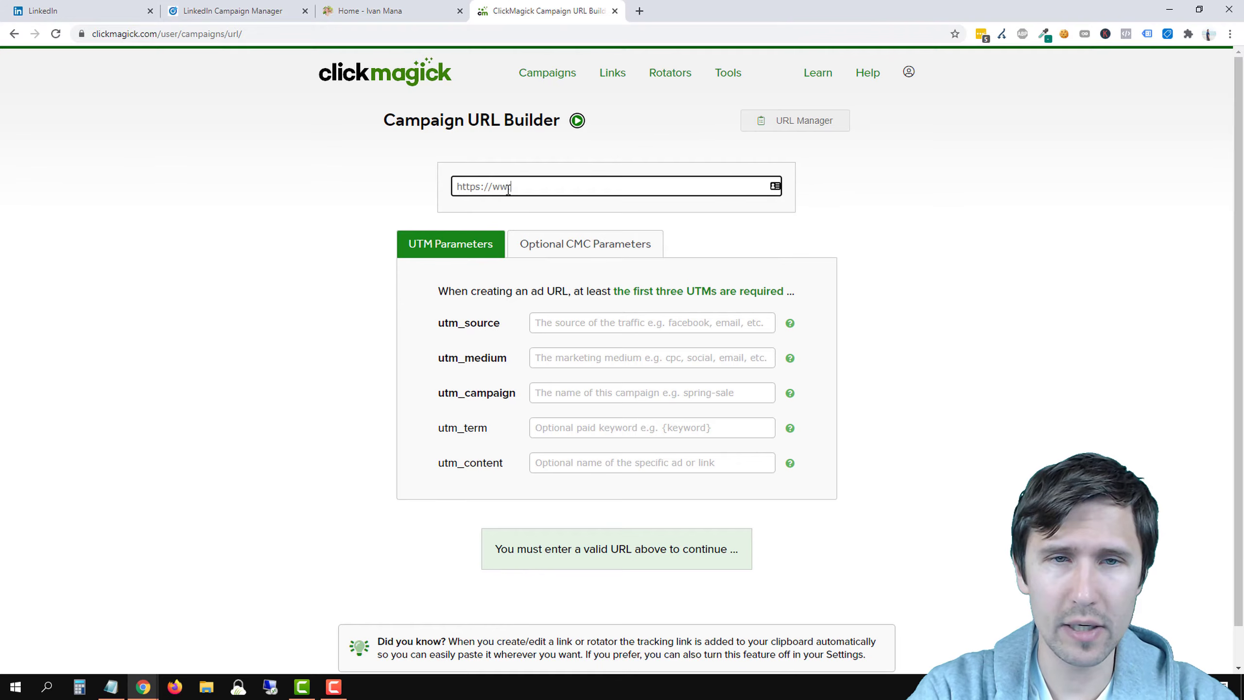
{"action": "type", "text": "w.ivanmana.com"}
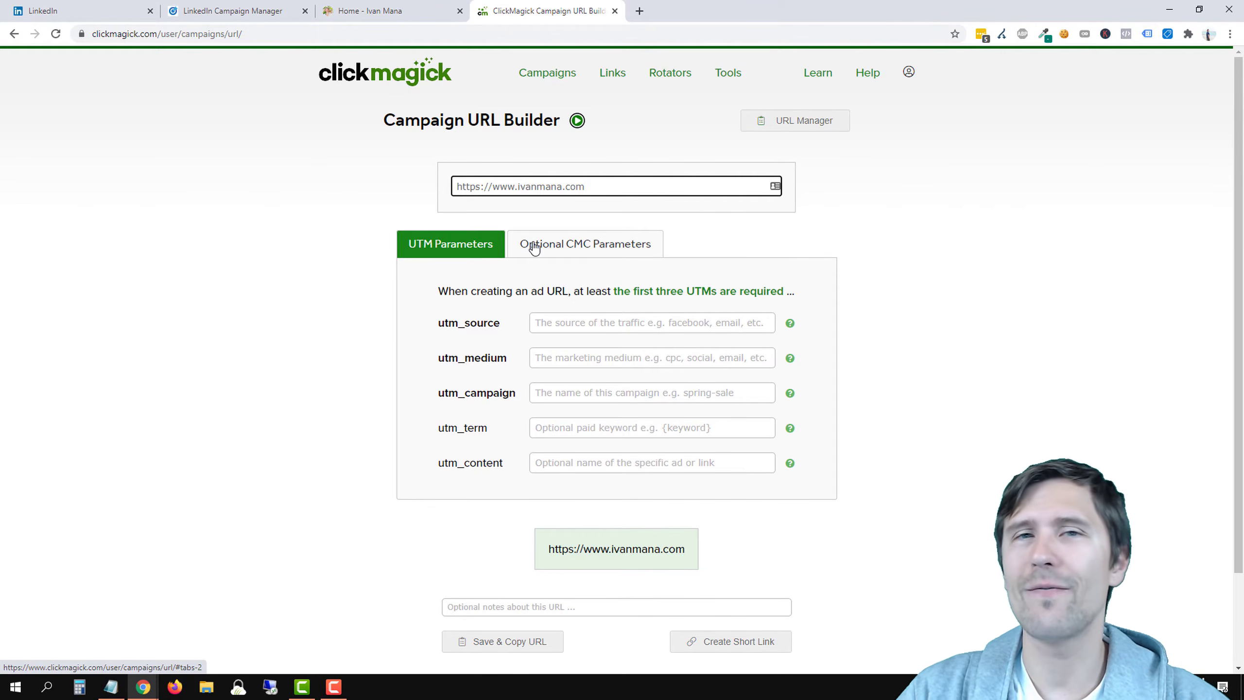
Set the utm_source parameter to "linkedin" and utm_medium to "singleimage"
{"action": "left_click", "coordinate": [566, 327]}
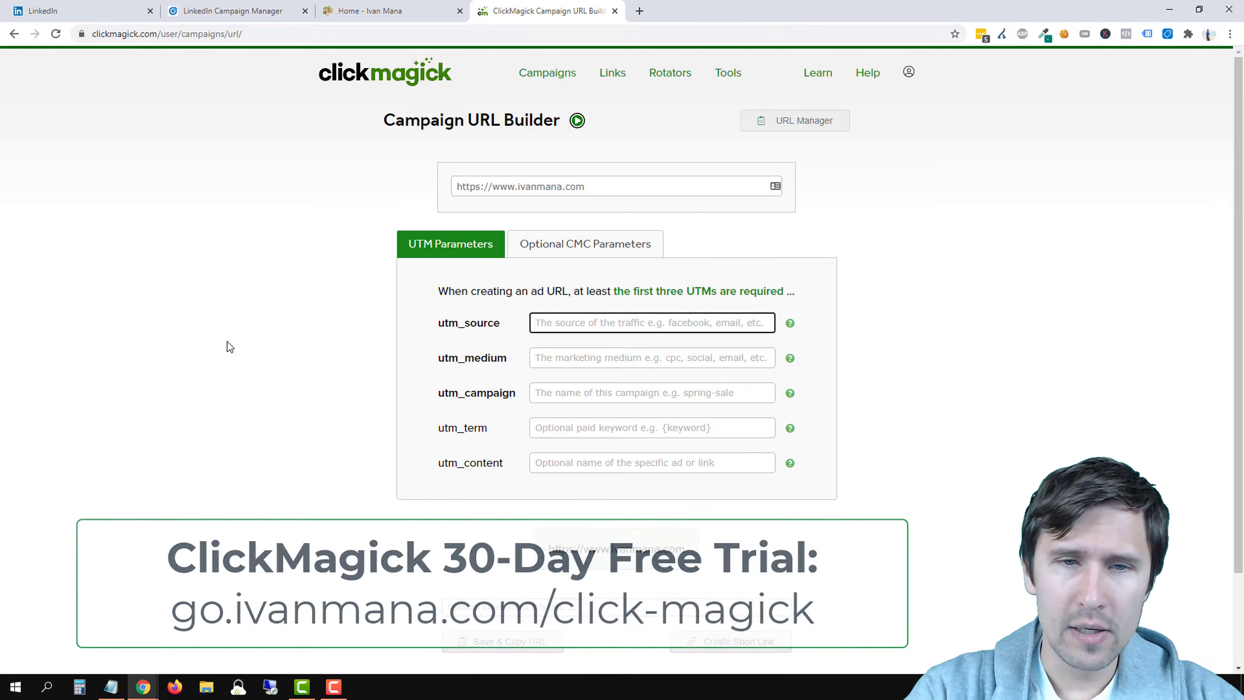
{"action": "type", "text": "linkedin"}
{"action": "key", "text": "Tab"}
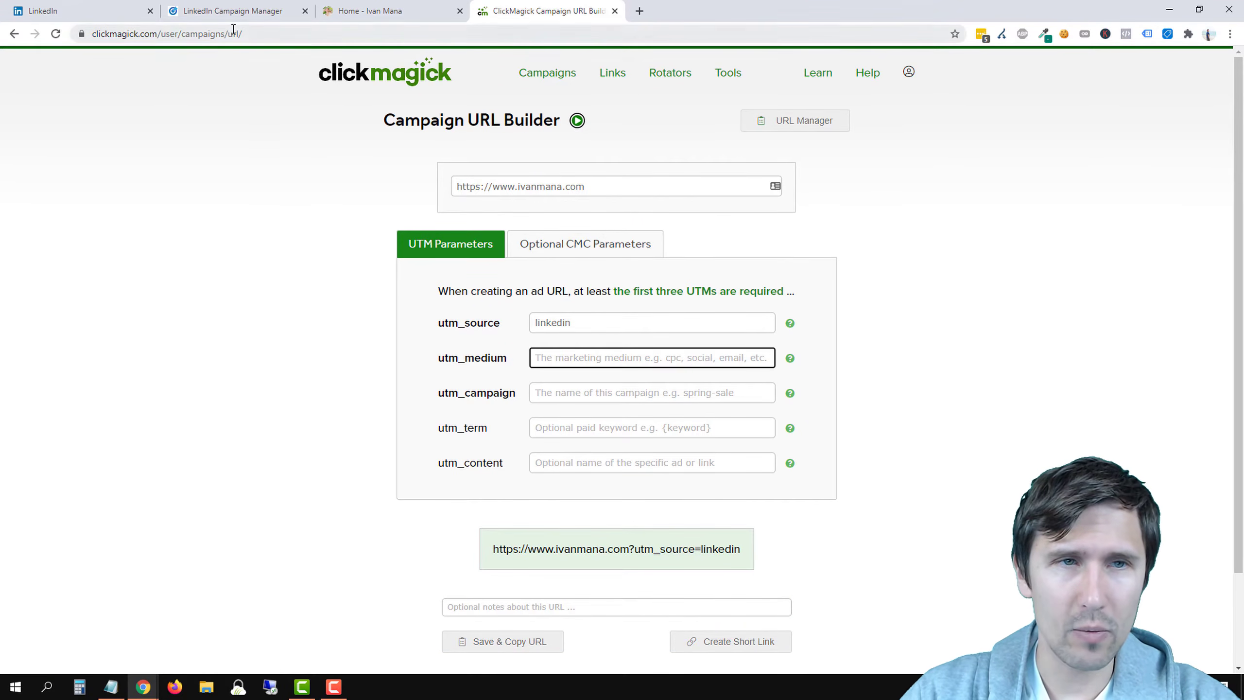
{"action": "left_click", "coordinate": [238, 9]}
{"action": "left_click", "coordinate": [545, 9]}
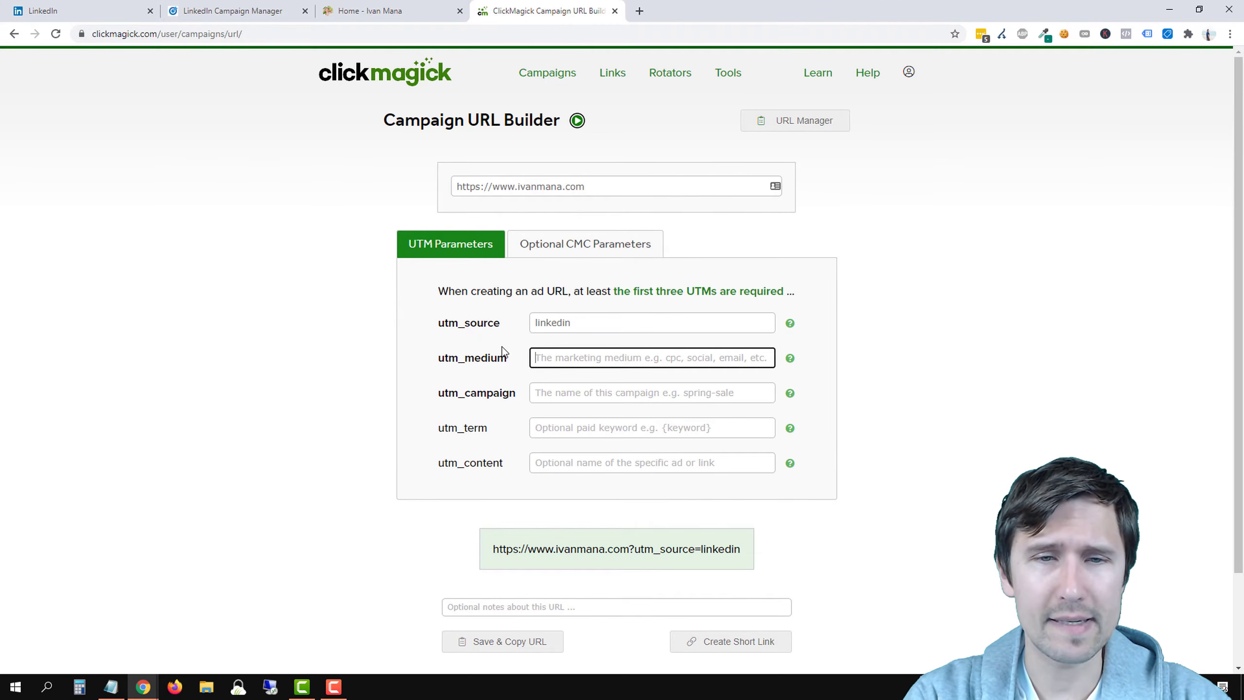
{"action": "type", "text": "singleimage"}
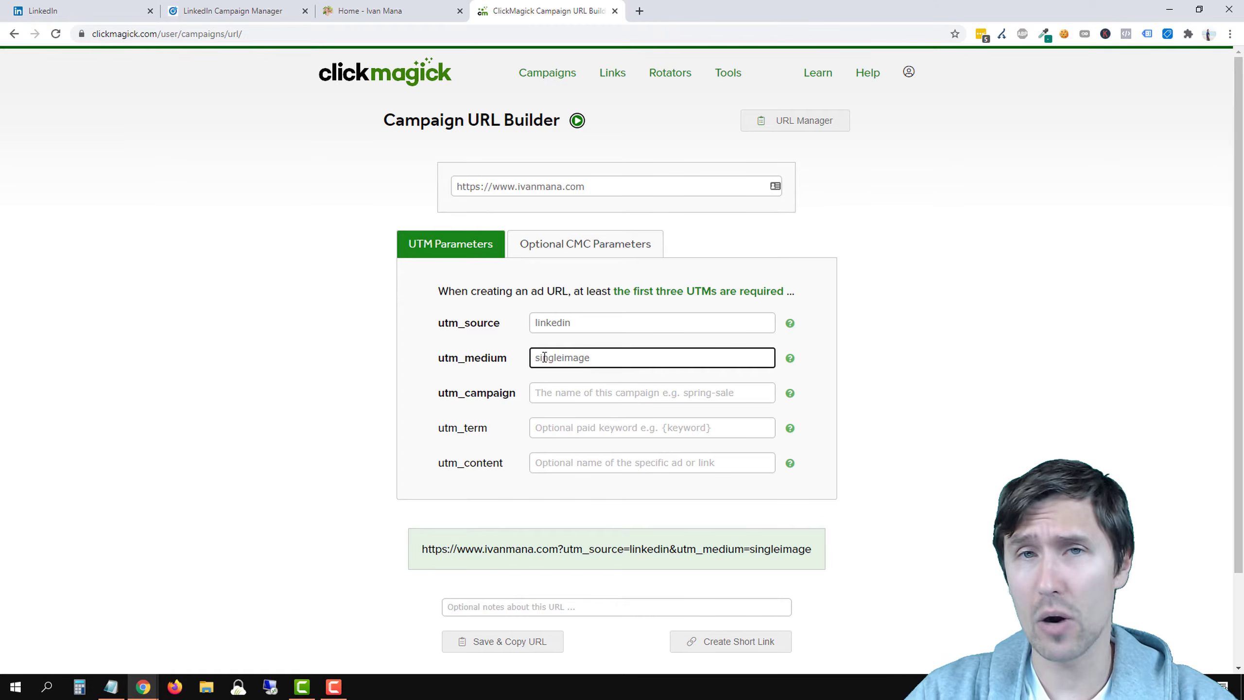
Set the utm_campaign parameter to the existing suggestion "freeaffiliateguide"
{"action": "left_click", "coordinate": [548, 394]}
{"action": "type", "text": "free"}
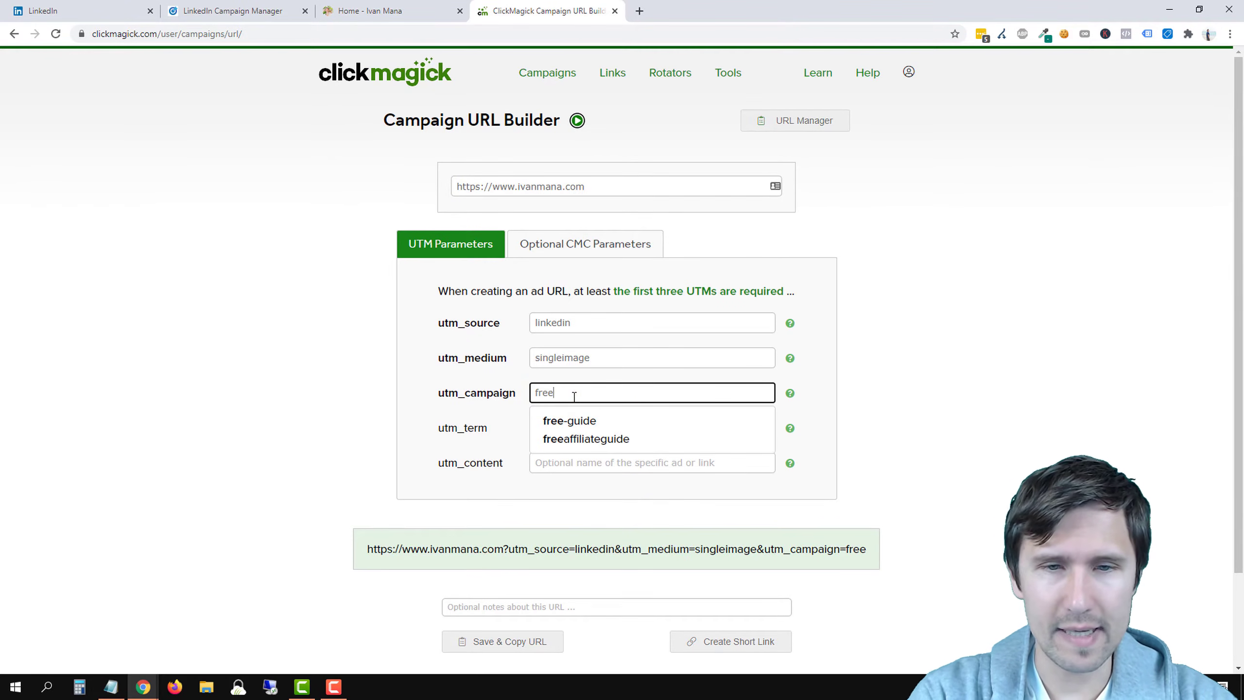
{"action": "left_click", "coordinate": [563, 440]}
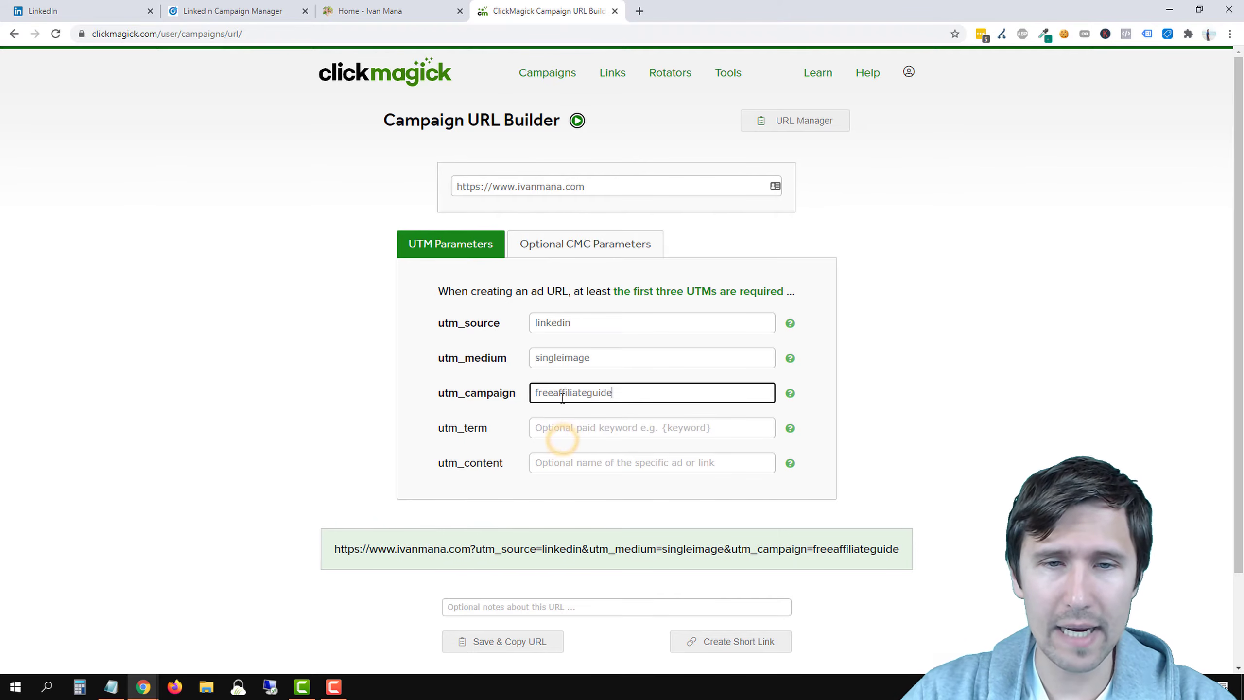
{"action": "left_click", "coordinate": [549, 428]}
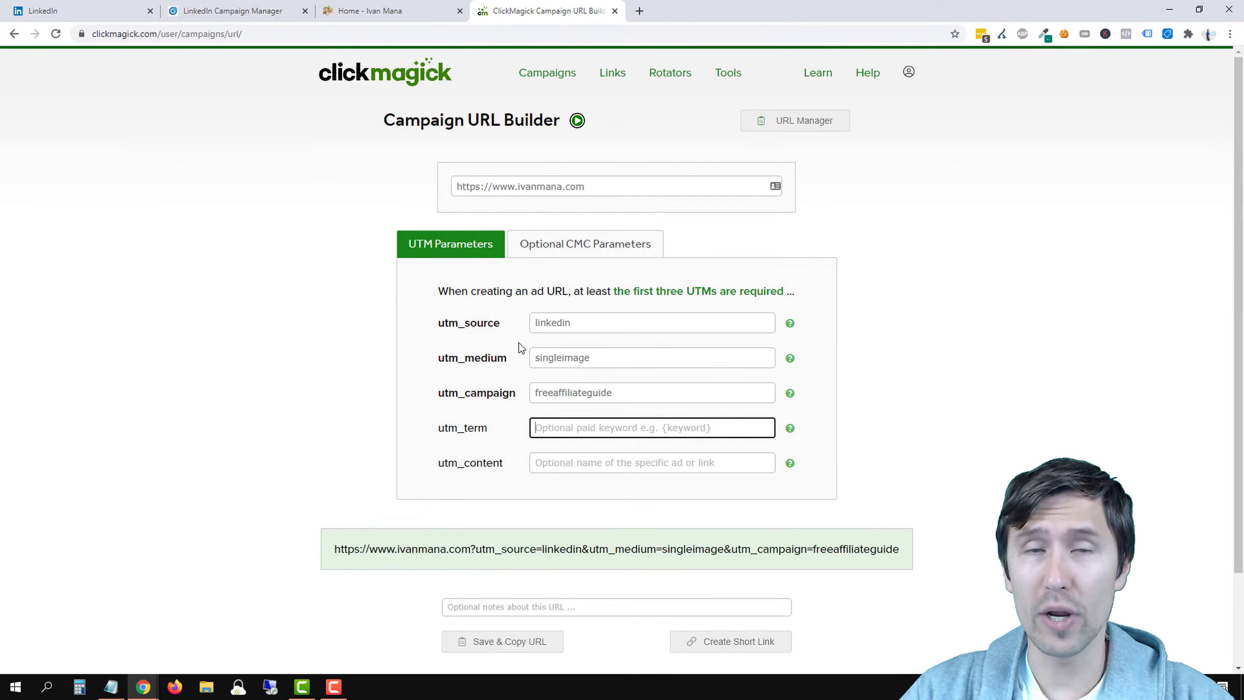
Set the utm_term parameter to "affiliatemember-jobseekers" after checking the ad form in LinkedIn Campaign Manager
{"action": "left_click", "coordinate": [186, 4]}
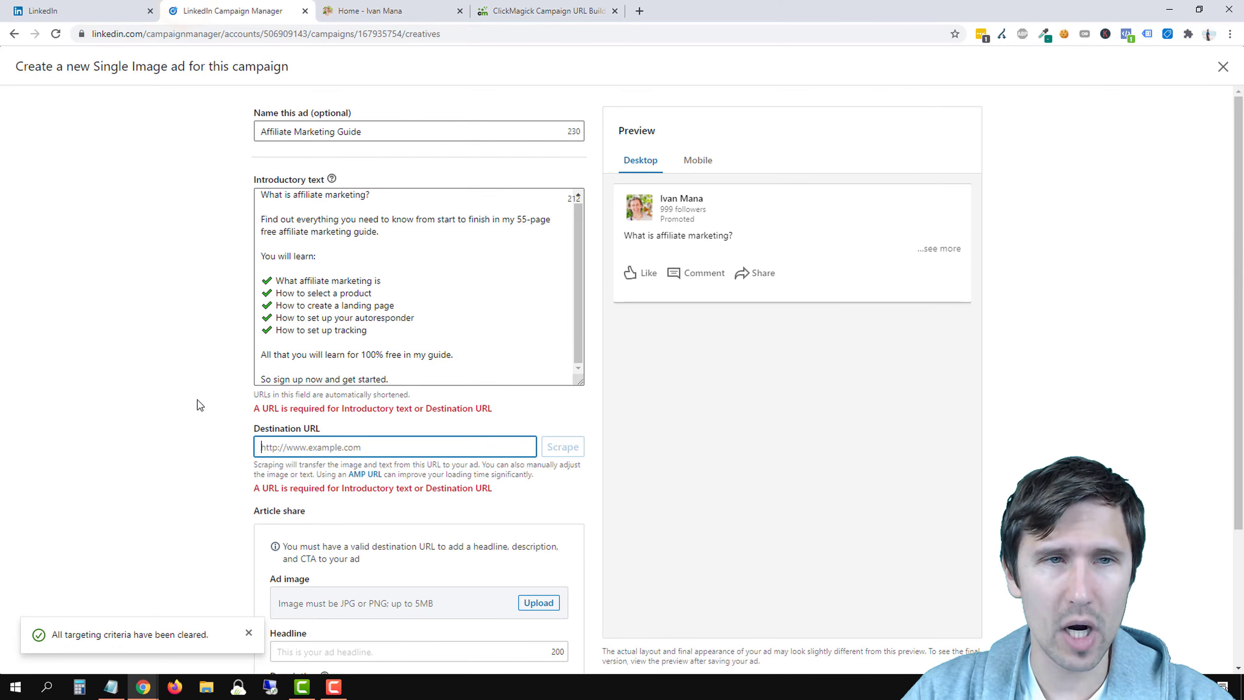
{"action": "left_click", "coordinate": [544, 10]}
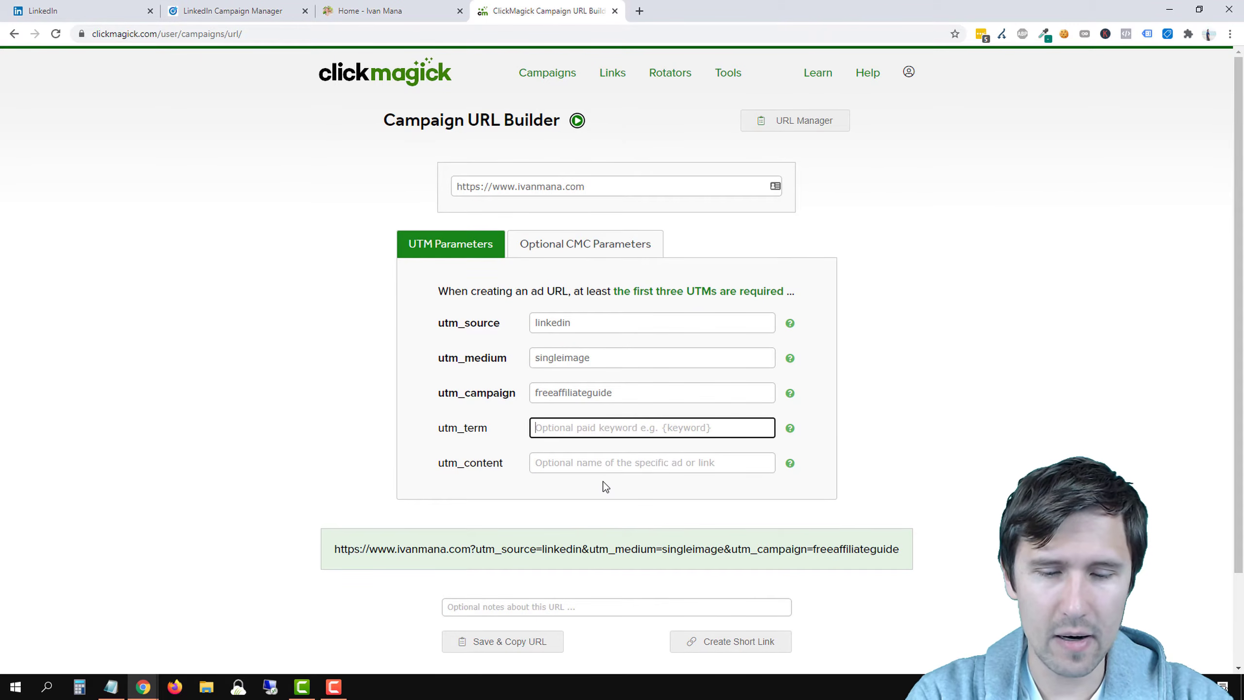
{"action": "type", "text": "affiliatemember"}
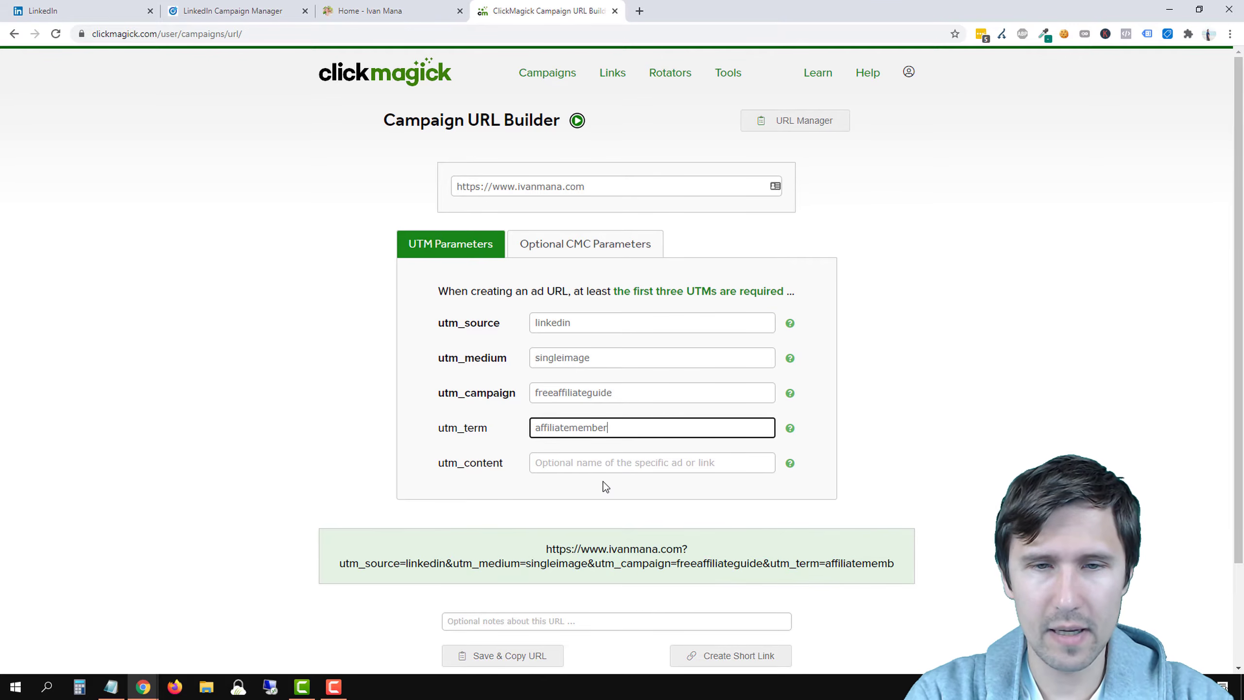
{"action": "type", "text": "-"}
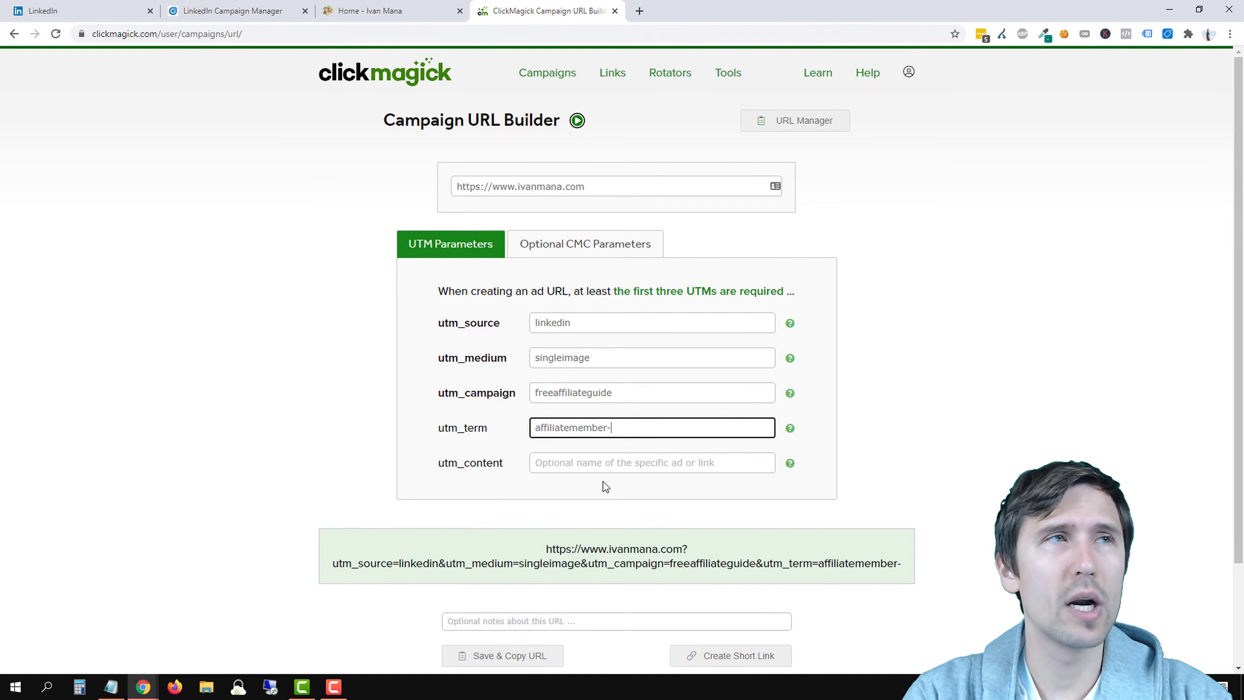
{"action": "type", "text": "jobseekers"}
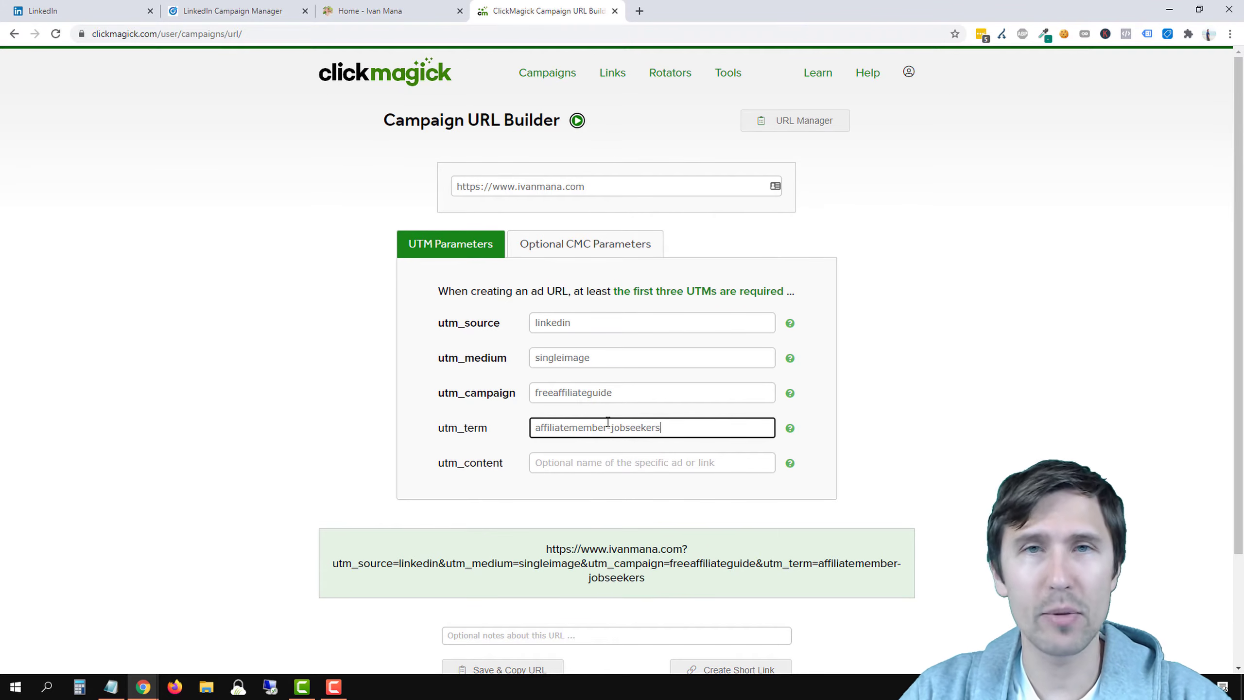
Check the ad's introductory text in LinkedIn, then set the utm_content parameter in ClickMagick to "question-getguide"
{"action": "left_click", "coordinate": [578, 463]}
{"action": "left_click", "coordinate": [233, 11]}
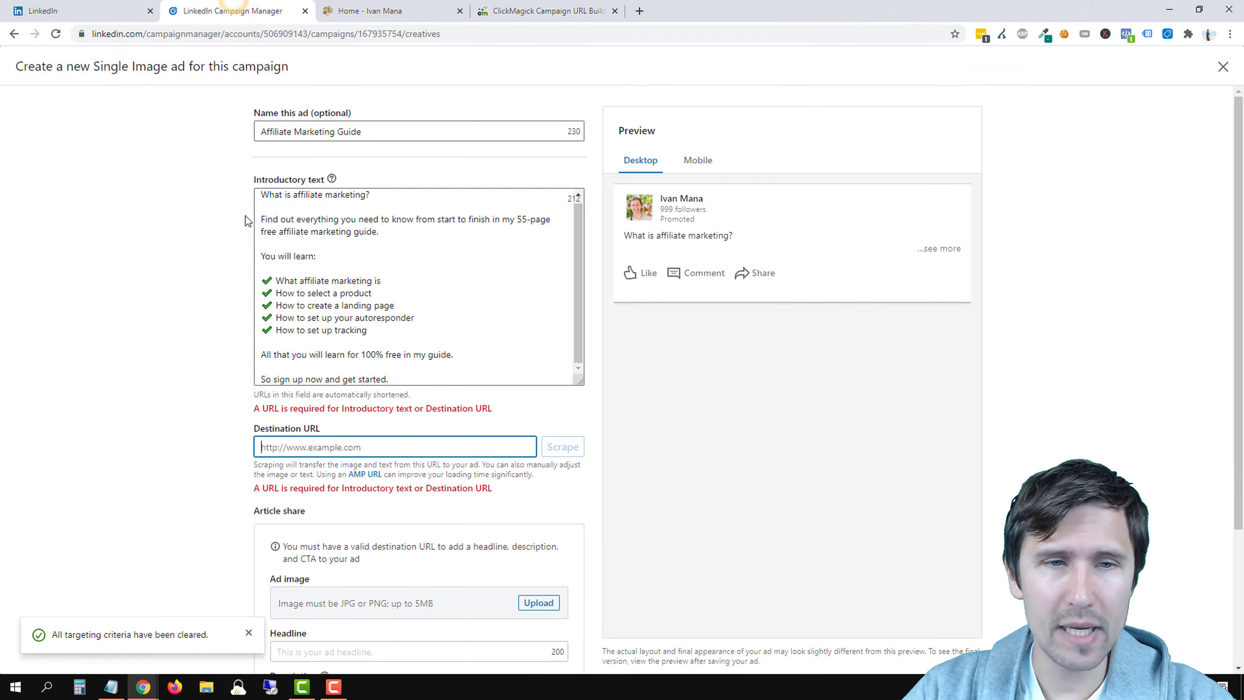
{"action": "left_click", "coordinate": [546, 11]}
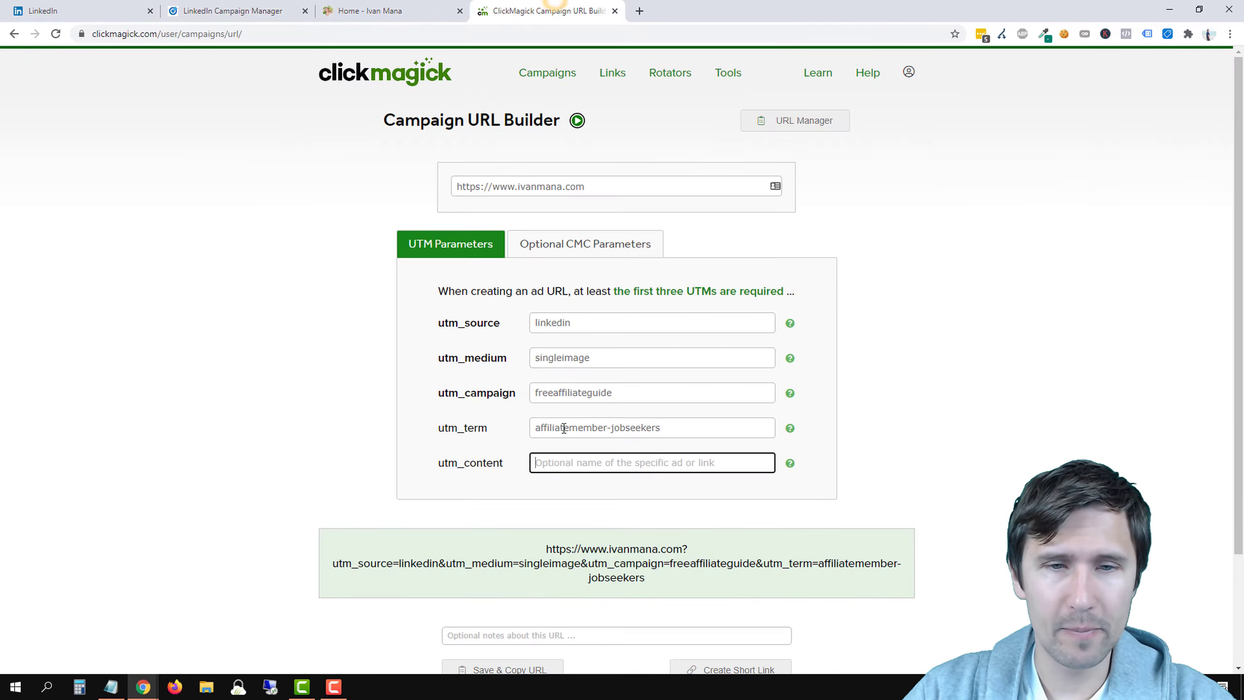
{"action": "type", "text": "whatis"}
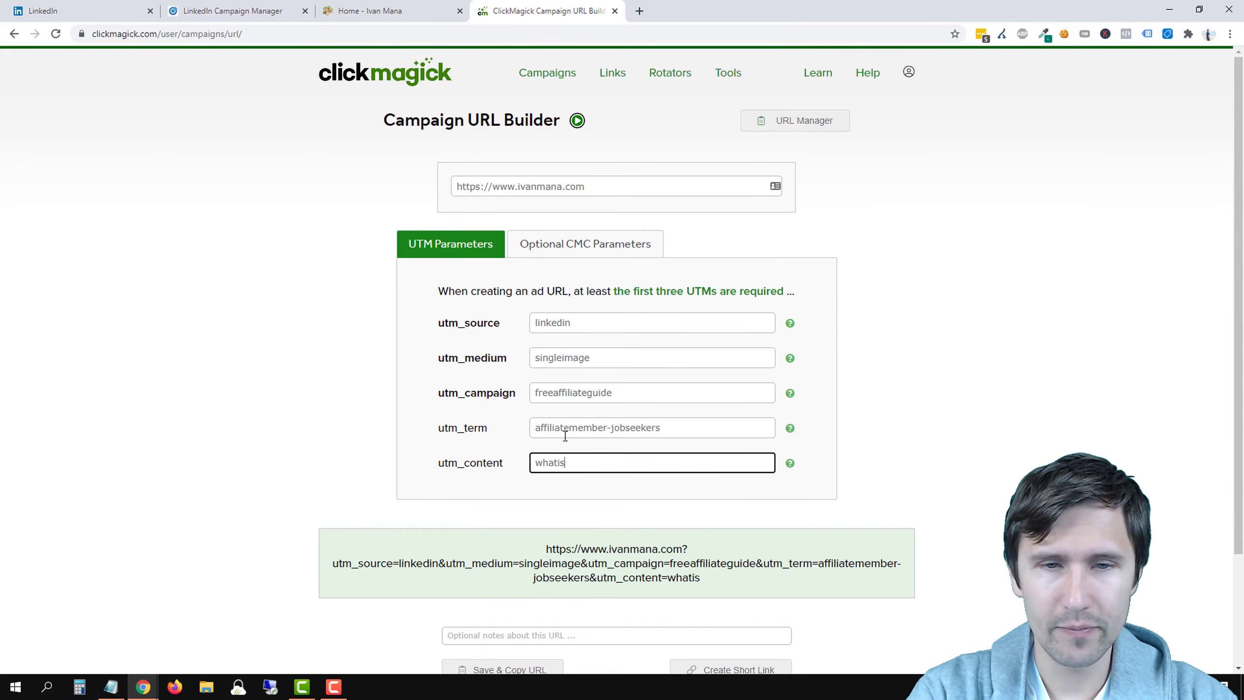
{"action": "key", "text": "BackSpace"}
{"action": "key", "text": "BackSpace"}
{"action": "key", "text": "BackSpace"}
{"action": "key", "text": "BackSpace"}
{"action": "key", "text": "BackSpace"}
{"action": "key", "text": "BackSpace"}
{"action": "type", "text": "question"}
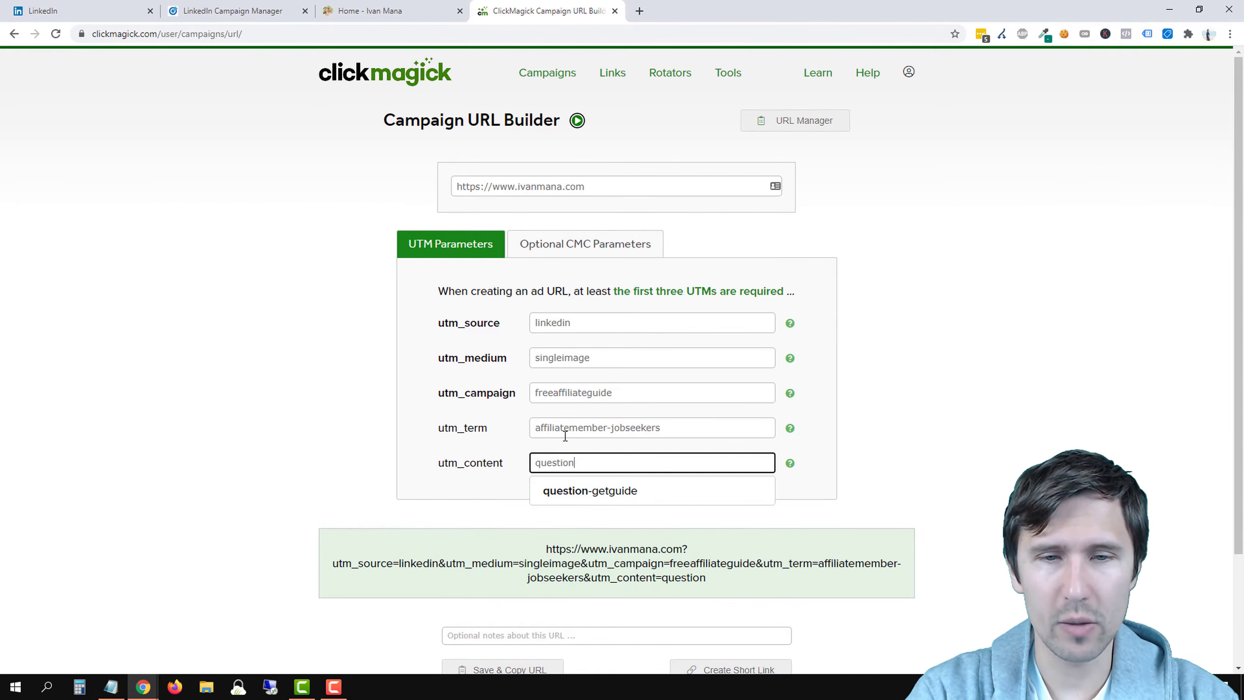
{"action": "type", "text": "-getguide"}
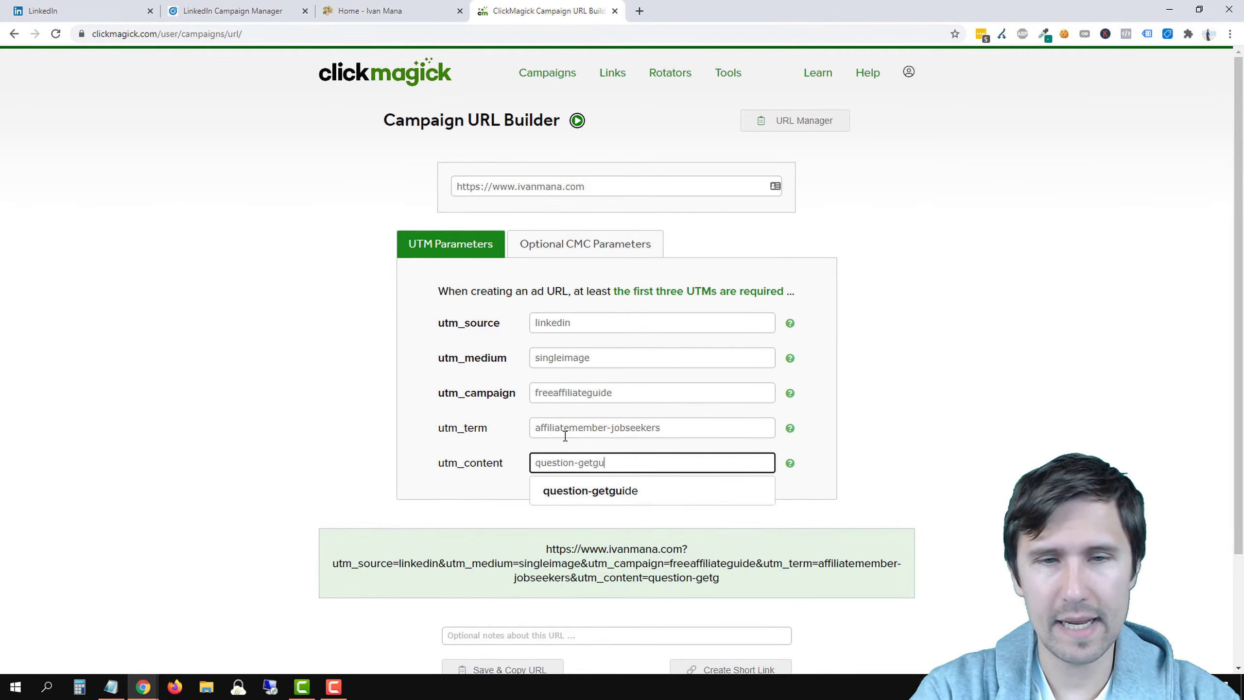
{"action": "left_click", "coordinate": [255, 390]}
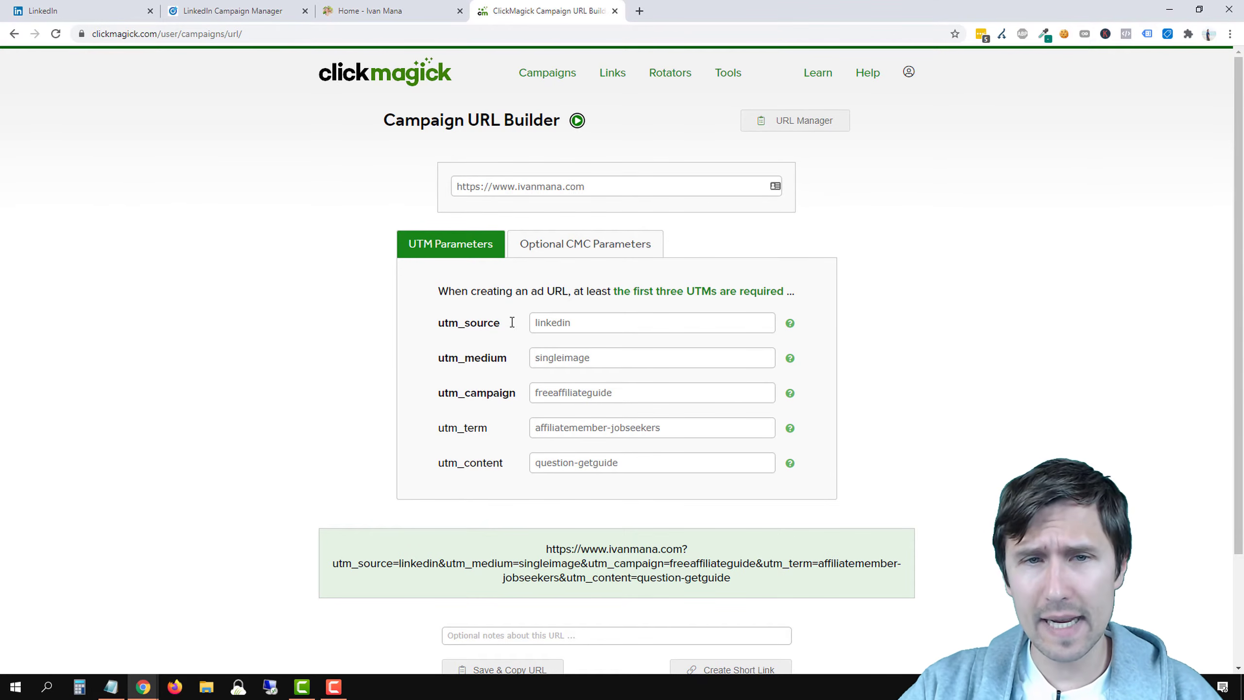
Review the values of the utm_source, utm_medium, utm_campaign, utm_term and utm_content parameters
{"action": "double_click", "coordinate": [585, 323]}
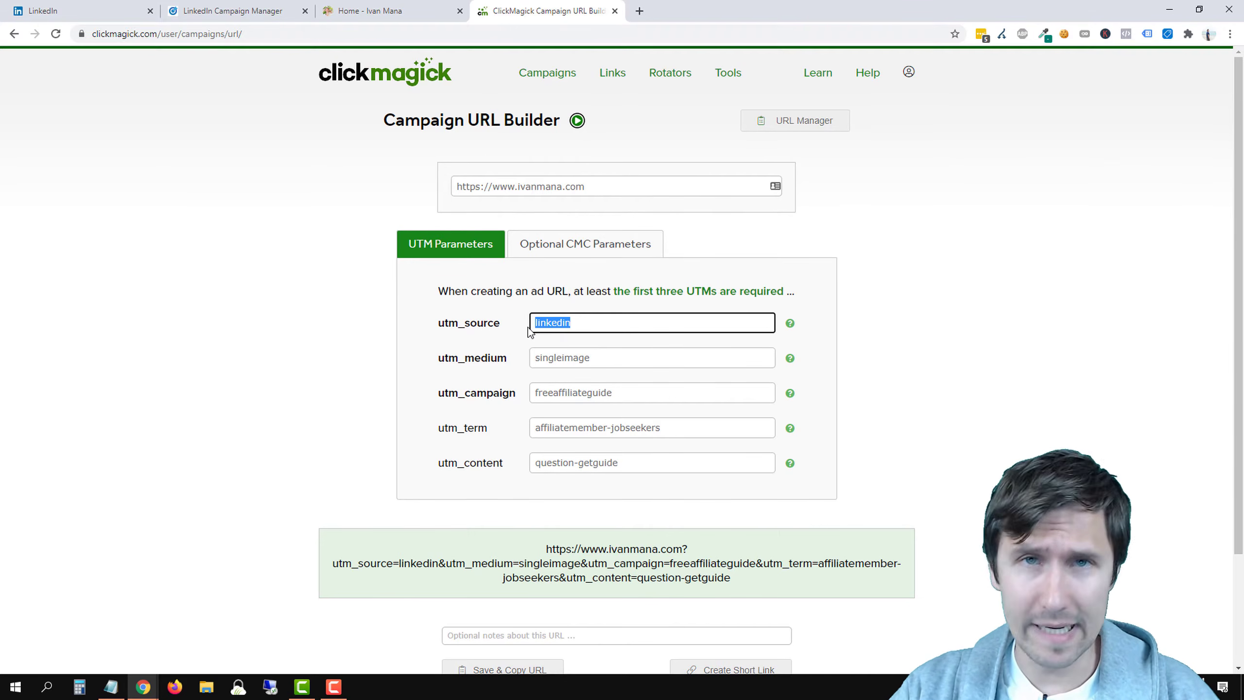
{"action": "double_click", "coordinate": [599, 361]}
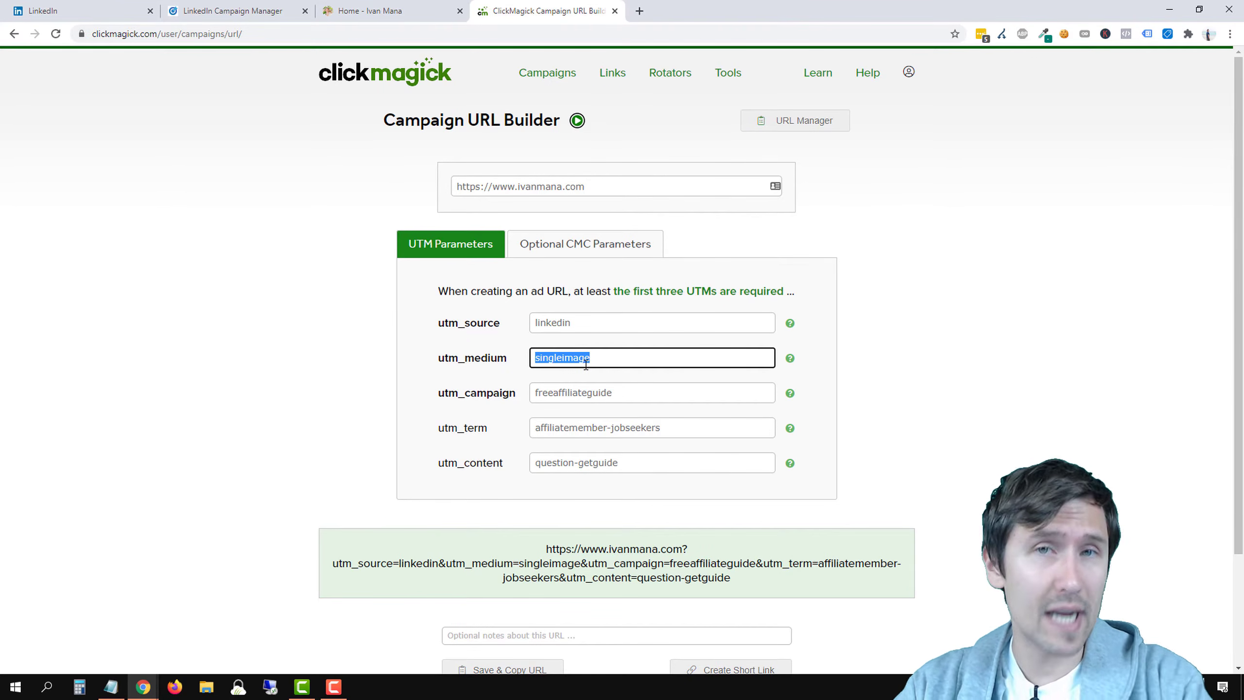
{"action": "double_click", "coordinate": [599, 392]}
{"action": "left_click", "coordinate": [464, 388]}
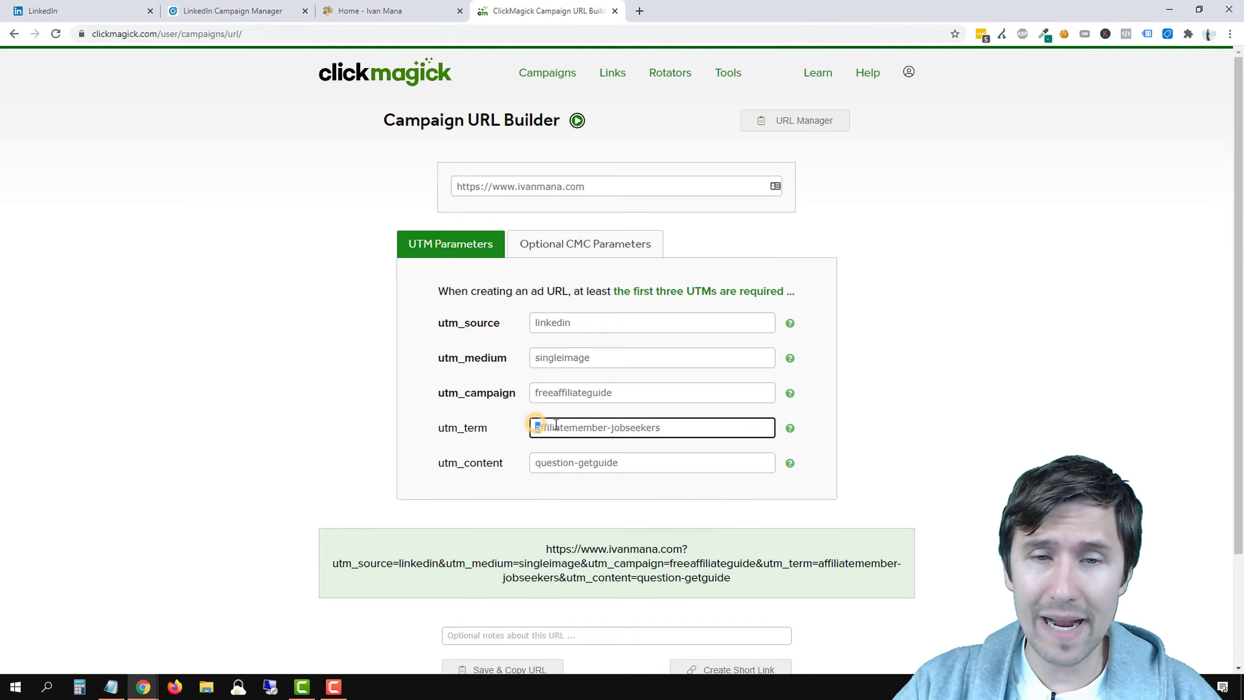
{"action": "triple_click", "coordinate": [539, 427]}
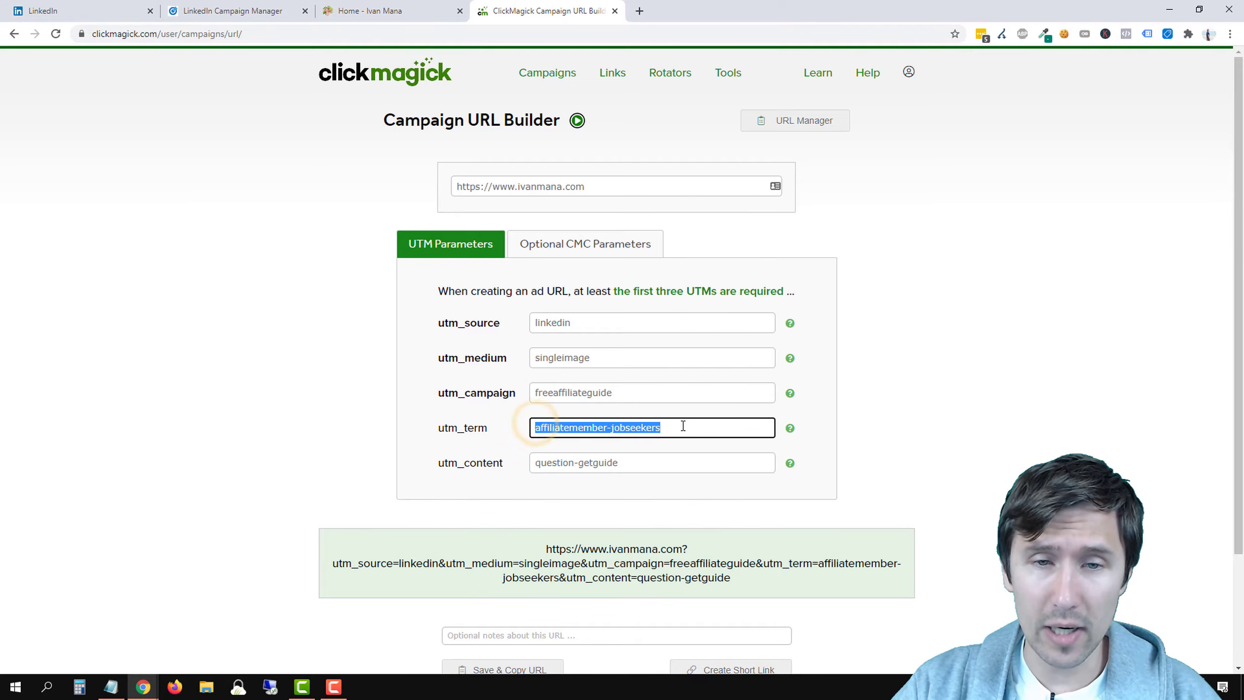
{"action": "triple_click", "coordinate": [549, 463]}
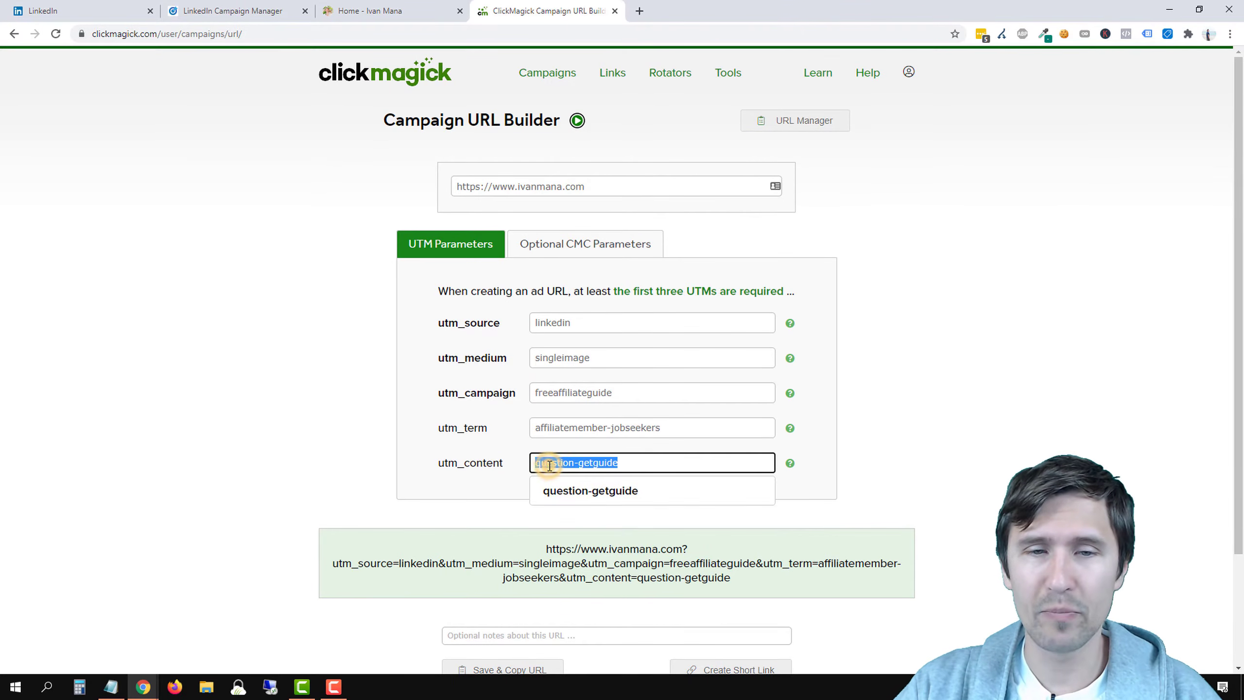
{"action": "left_click", "coordinate": [343, 441]}
Save and copy the tagged URL, and paste it as the destination URL of the ad in LinkedIn Campaign Manager
{"action": "scroll", "coordinate": [519, 591], "scroll_direction": "down", "scroll_amount": 1}
{"action": "left_click", "coordinate": [493, 603]}
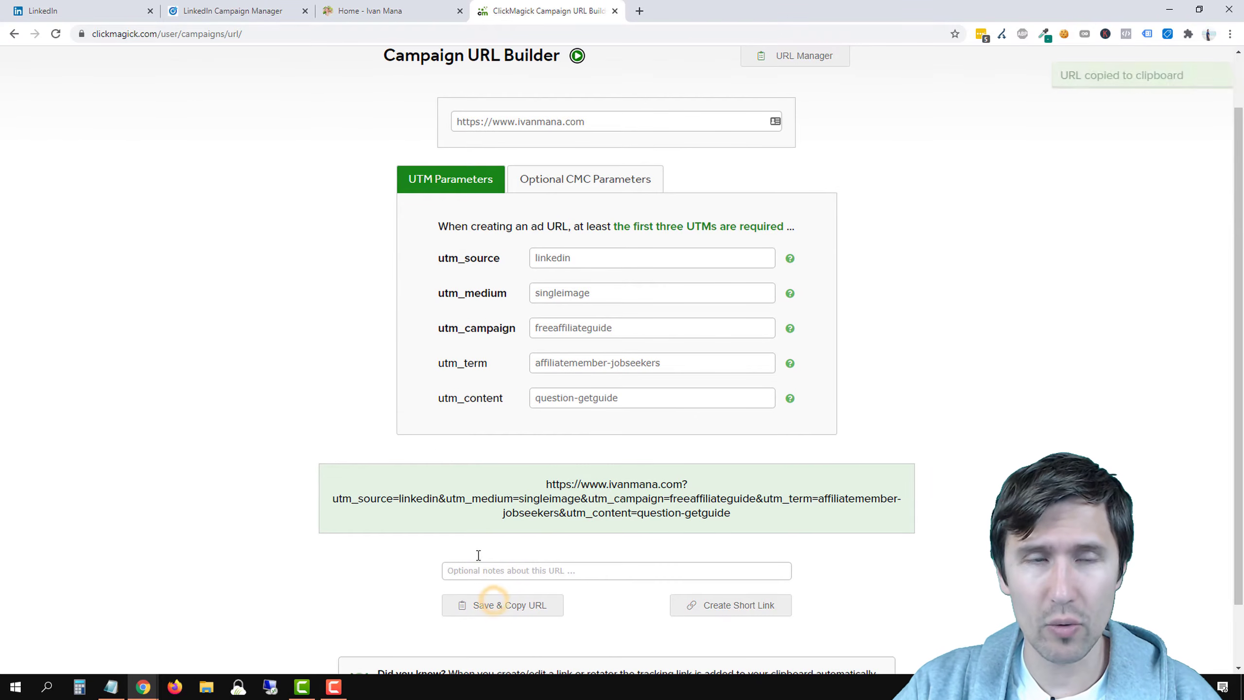
{"action": "left_click", "coordinate": [236, 11]}
{"action": "right_click", "coordinate": [289, 446]}
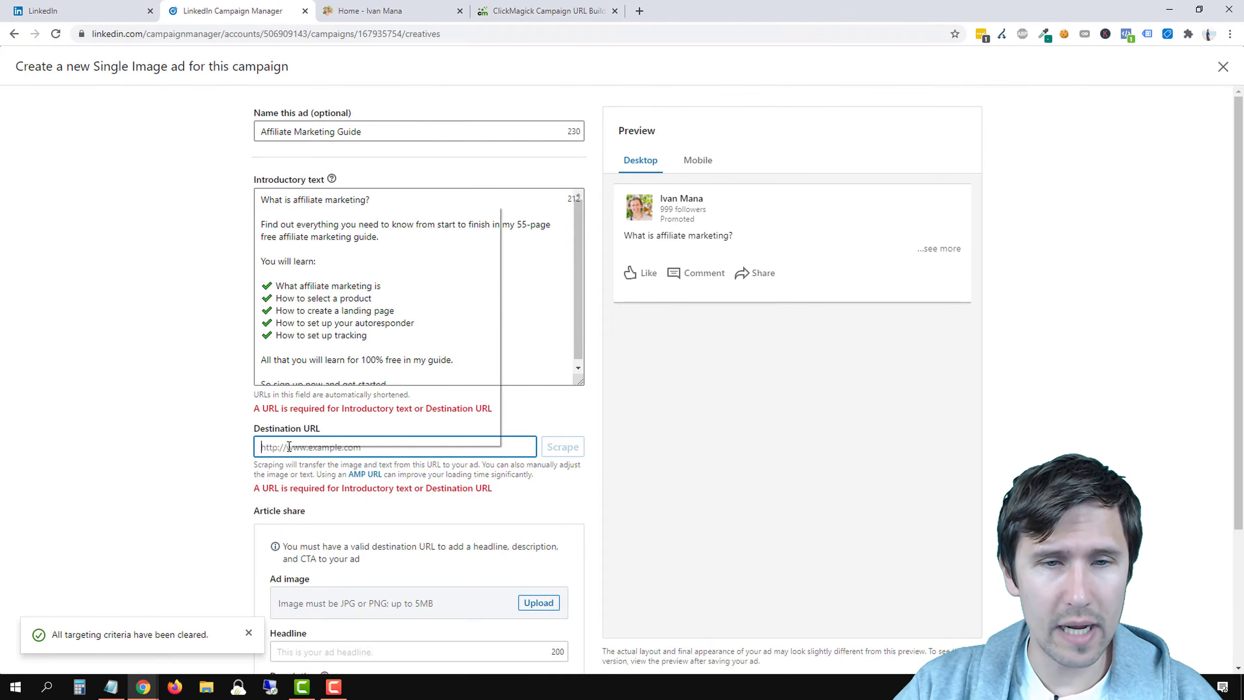
{"action": "left_click", "coordinate": [339, 300]}
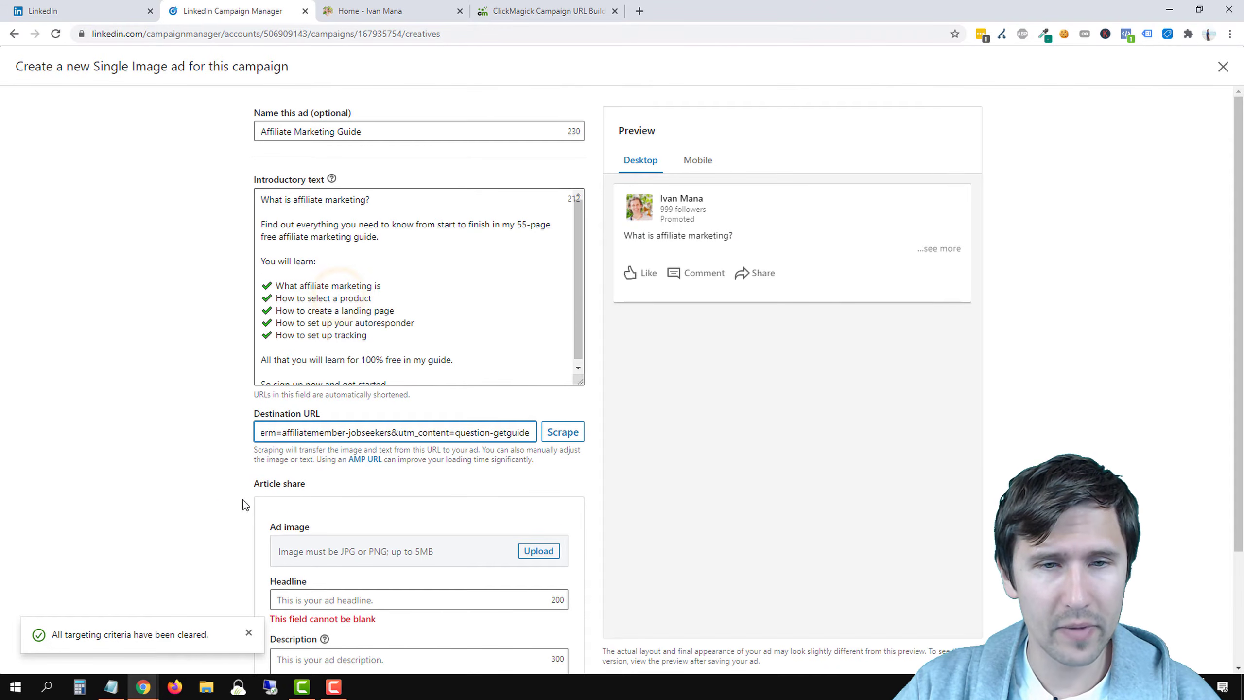
{"action": "left_click", "coordinate": [178, 445]}
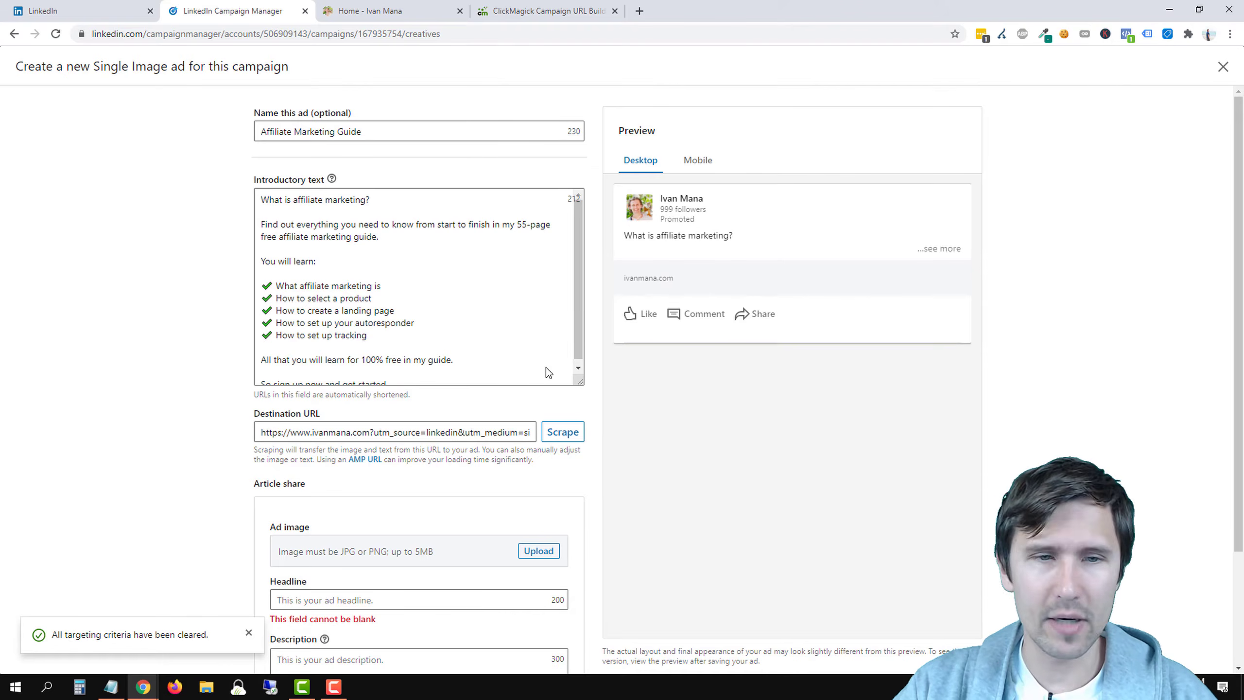
Open the stock photo sites Pexels and Pixabay in two new browser tabs to find an ad image
{"action": "scroll", "coordinate": [172, 470], "scroll_direction": "down", "scroll_amount": 3}
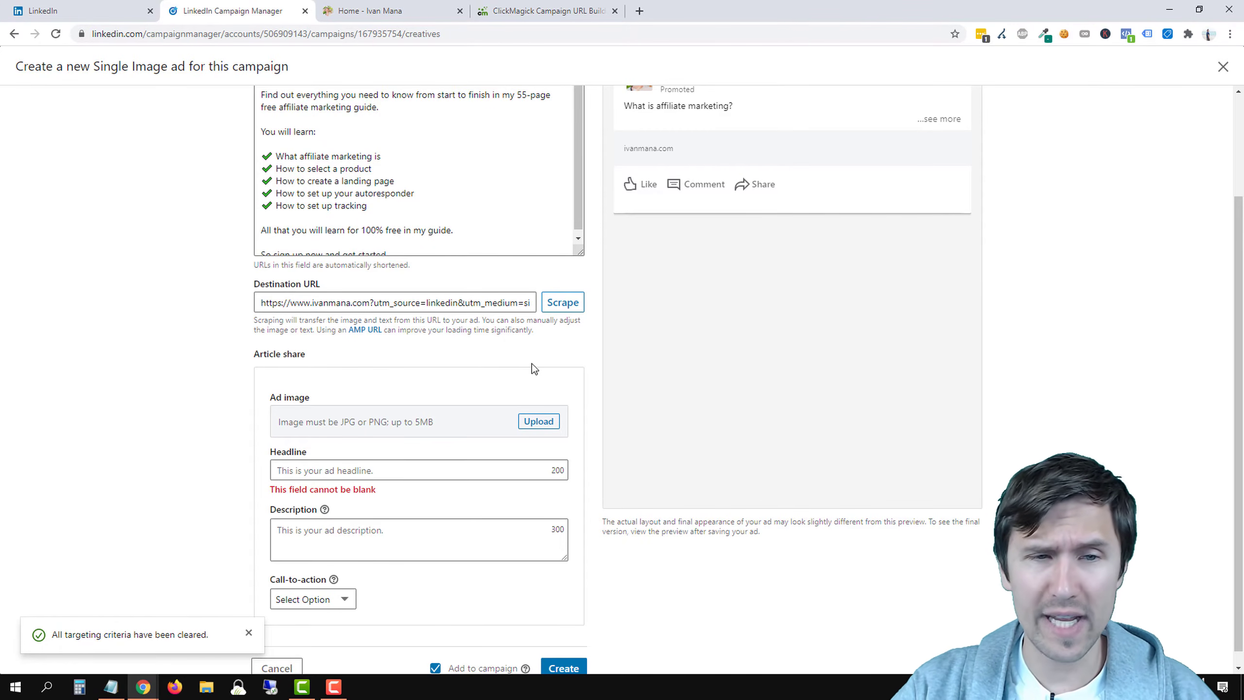
{"action": "left_click", "coordinate": [639, 11]}
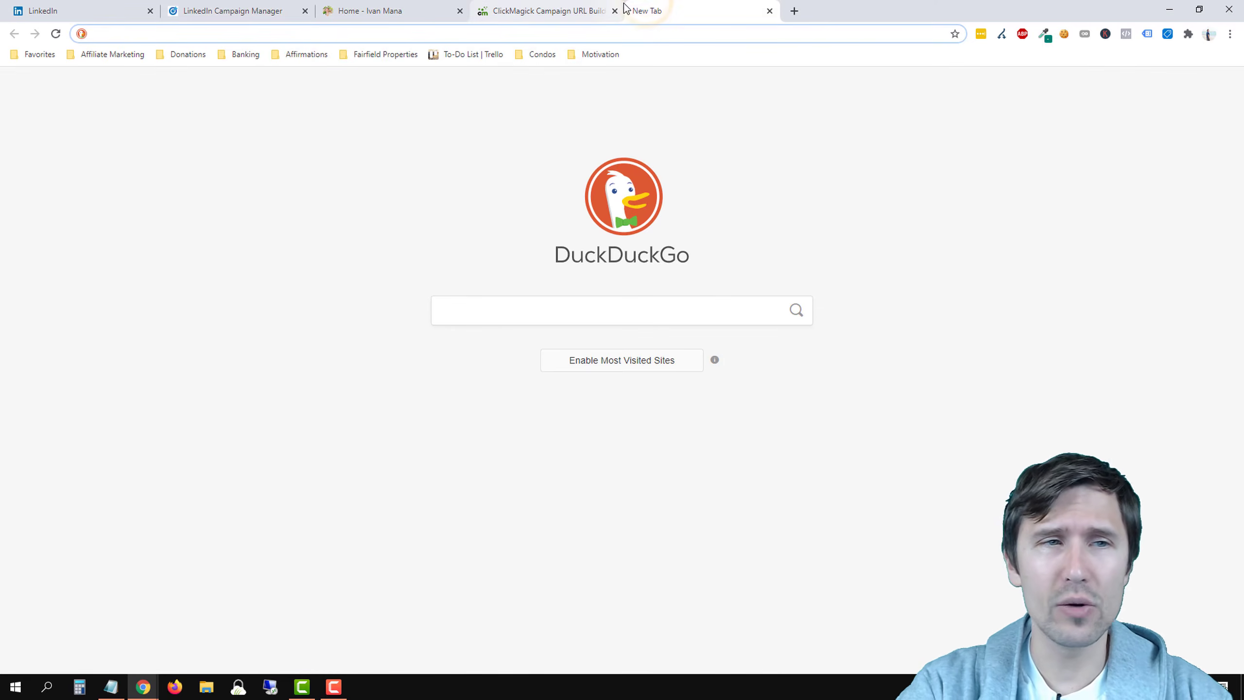
{"action": "type", "text": "pexe"}
{"action": "key", "text": "Return"}
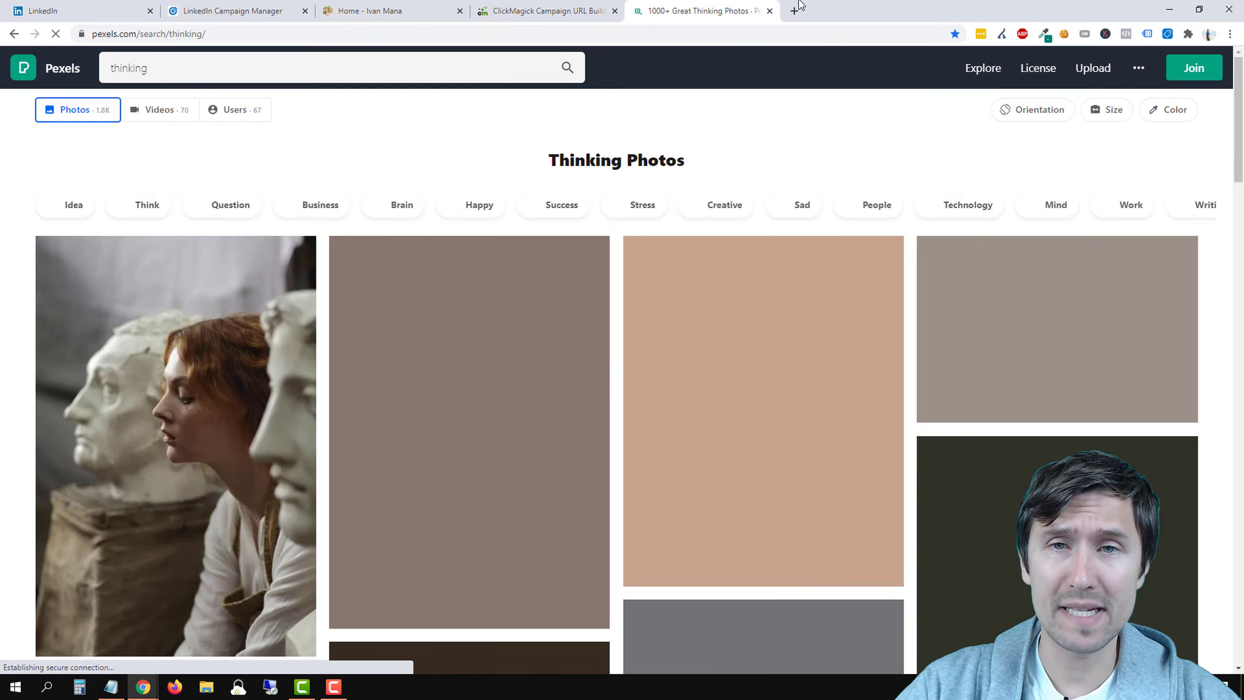
{"action": "left_click", "coordinate": [794, 11]}
{"action": "type", "text": "pix"}
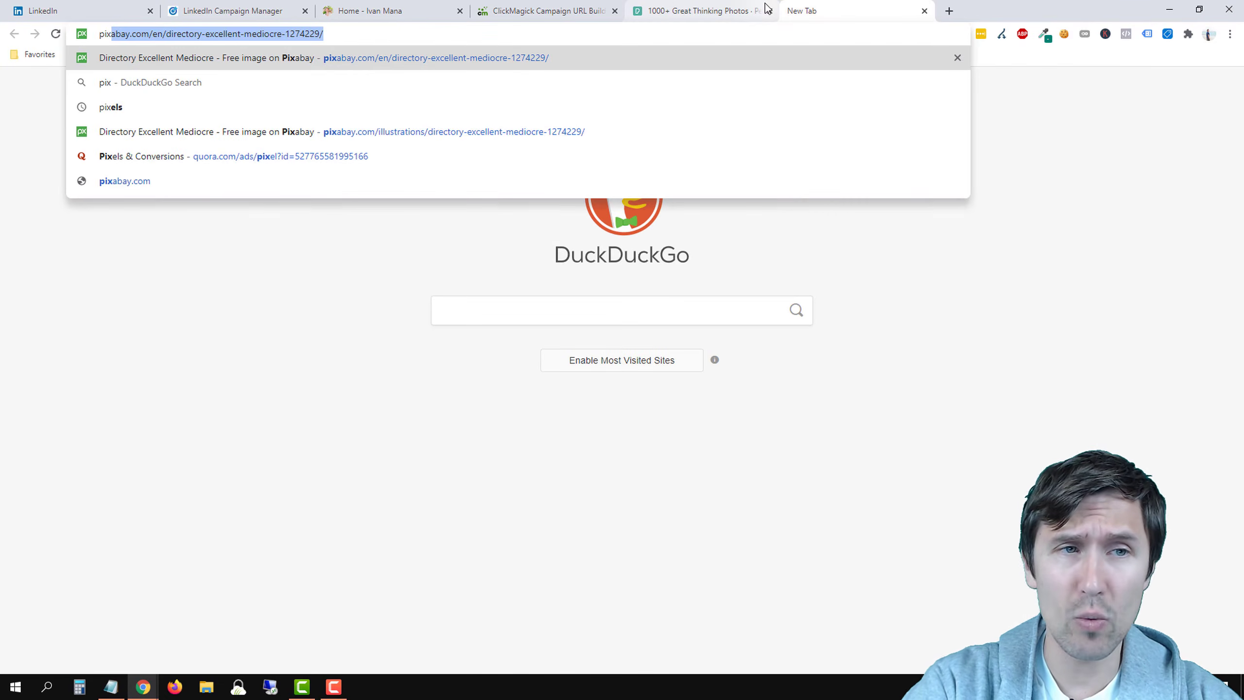
{"action": "key", "text": "Return"}
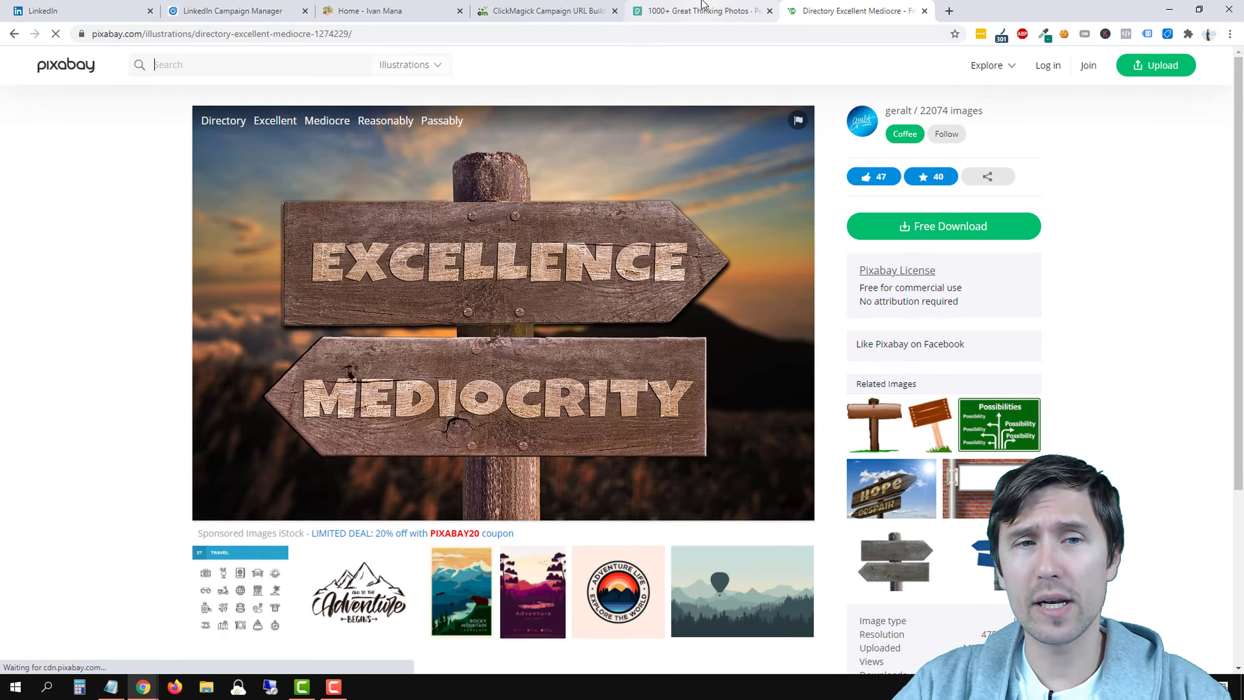
Switch to Pexels and search its photos for "affiliate marketing"
{"action": "left_click", "coordinate": [703, 6]}
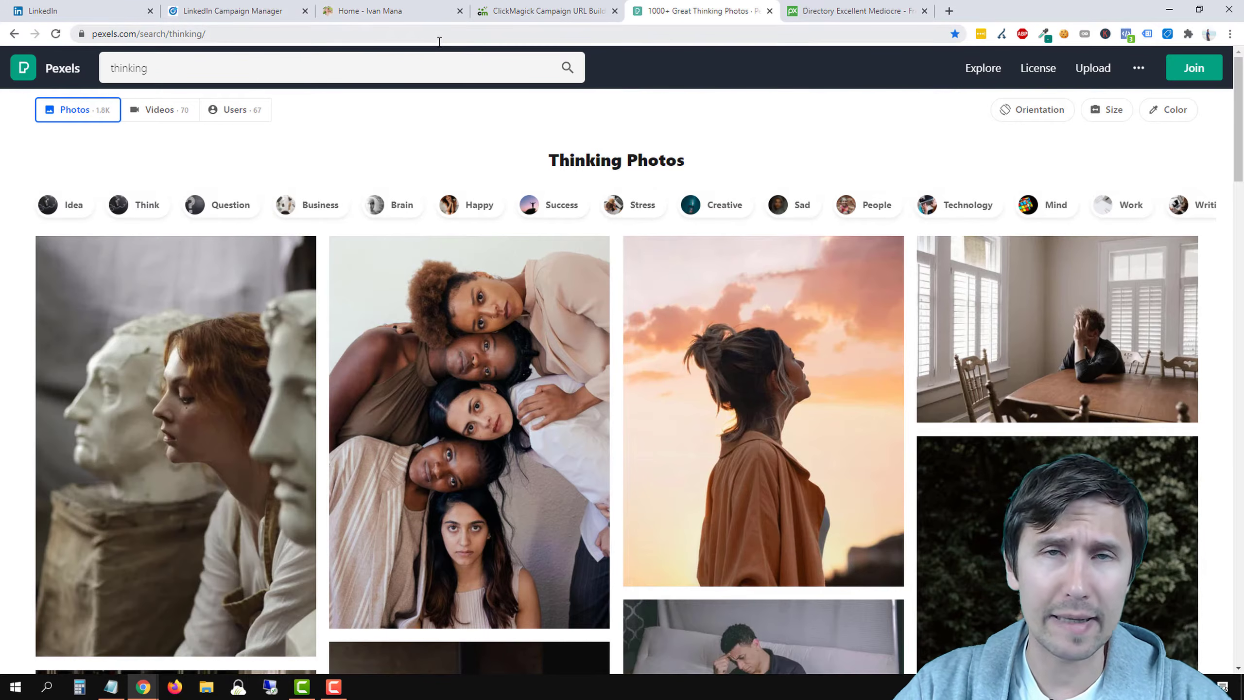
{"action": "left_click", "coordinate": [234, 74]}
{"action": "type", "text": "affiliate marketing"}
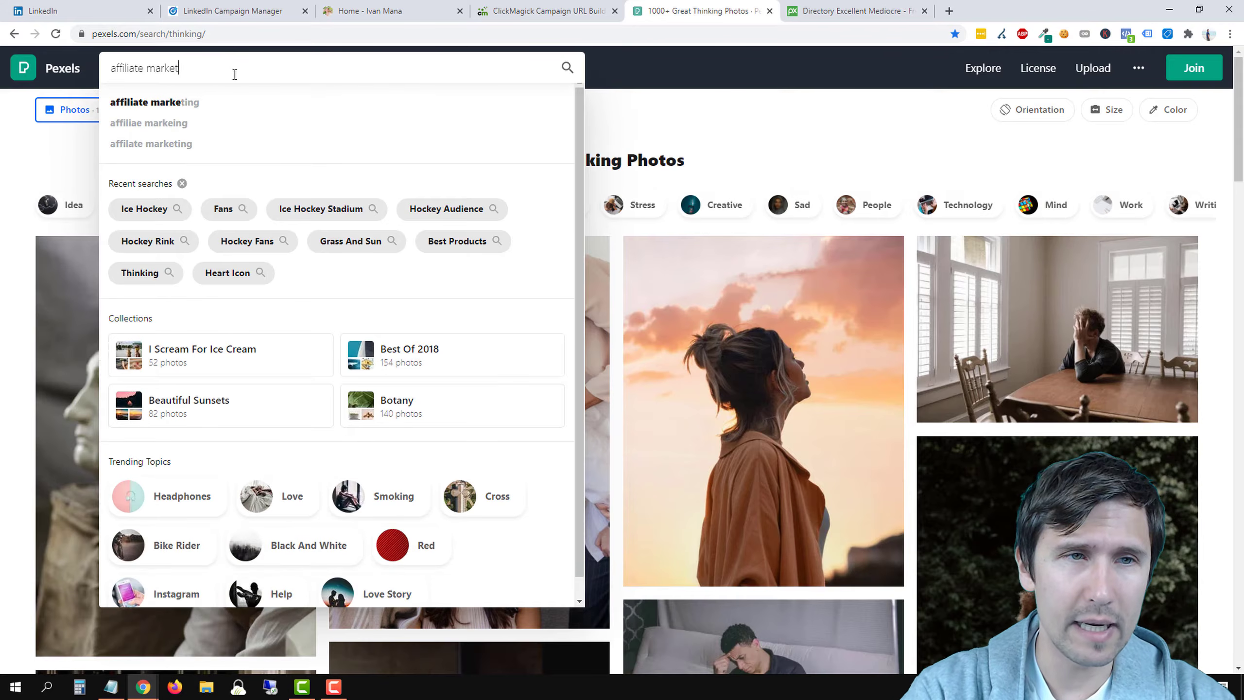
{"action": "key", "text": "Return"}
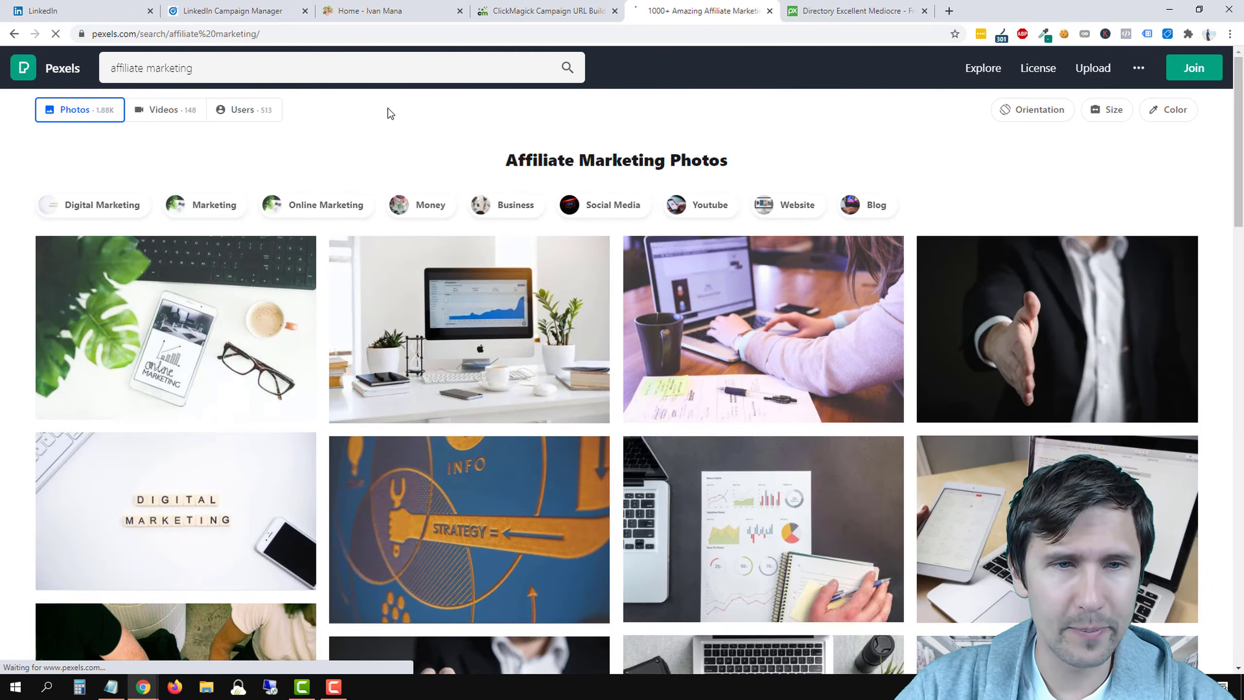
Download the photo of the silver iMac displaying a line graph in the Large size (1920 x 1280)
{"action": "left_click", "coordinate": [483, 325]}
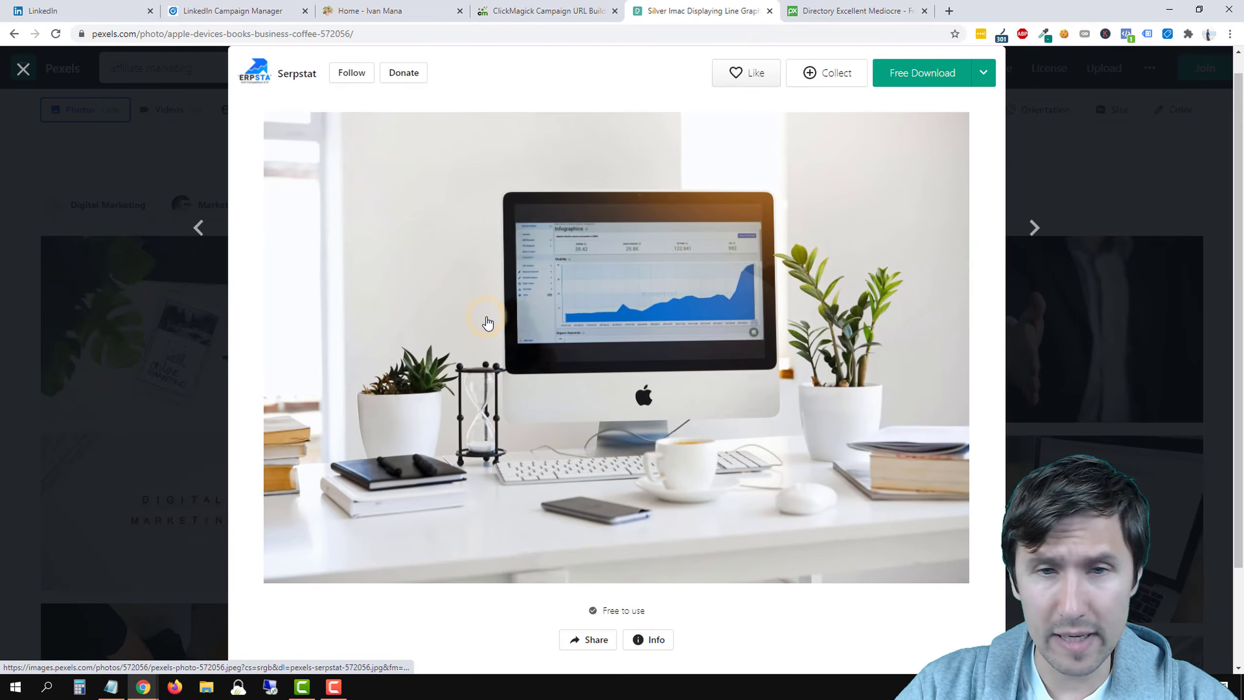
{"action": "left_click", "coordinate": [982, 74]}
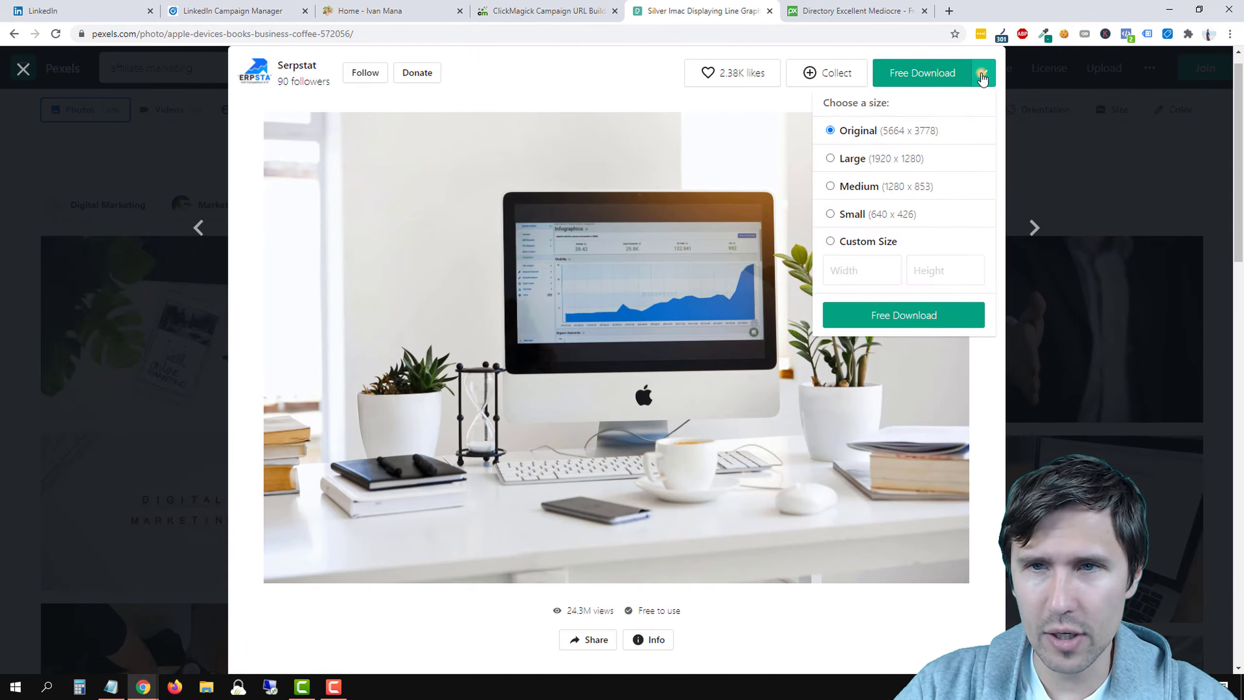
{"action": "left_click", "coordinate": [849, 159]}
{"action": "left_click", "coordinate": [877, 315]}
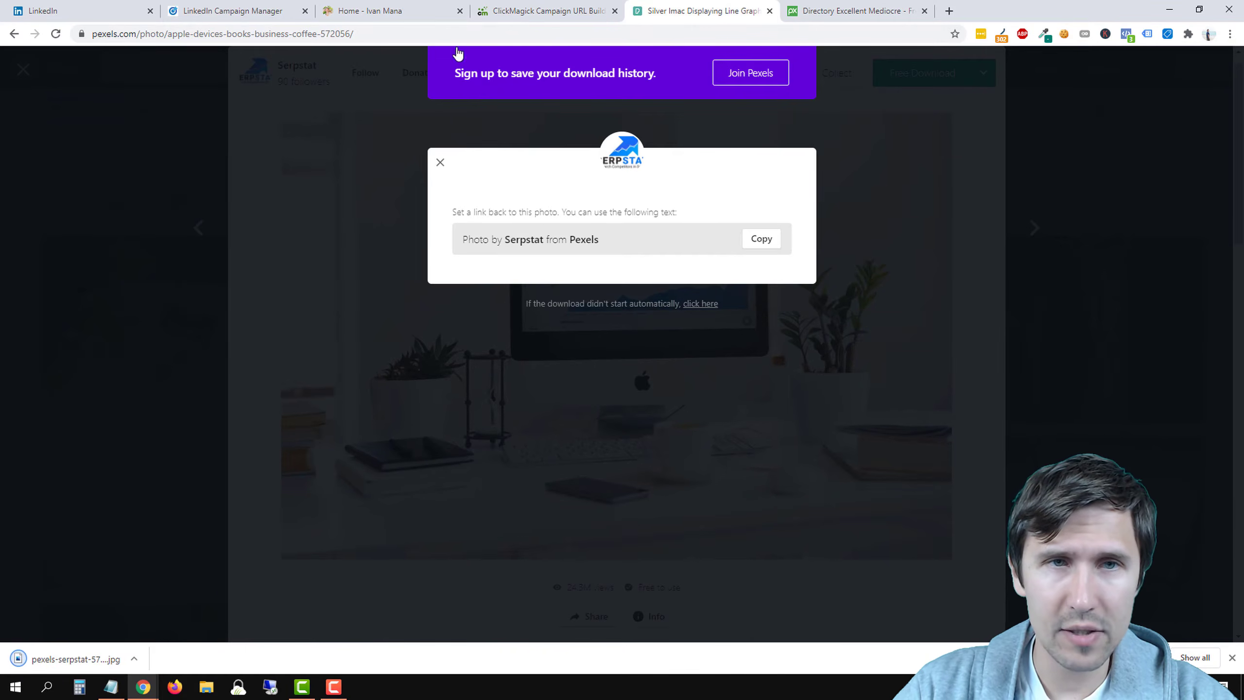
Return to LinkedIn Campaign Manager and upload the downloaded Pexels photo as the ad image
{"action": "left_click", "coordinate": [223, 9]}
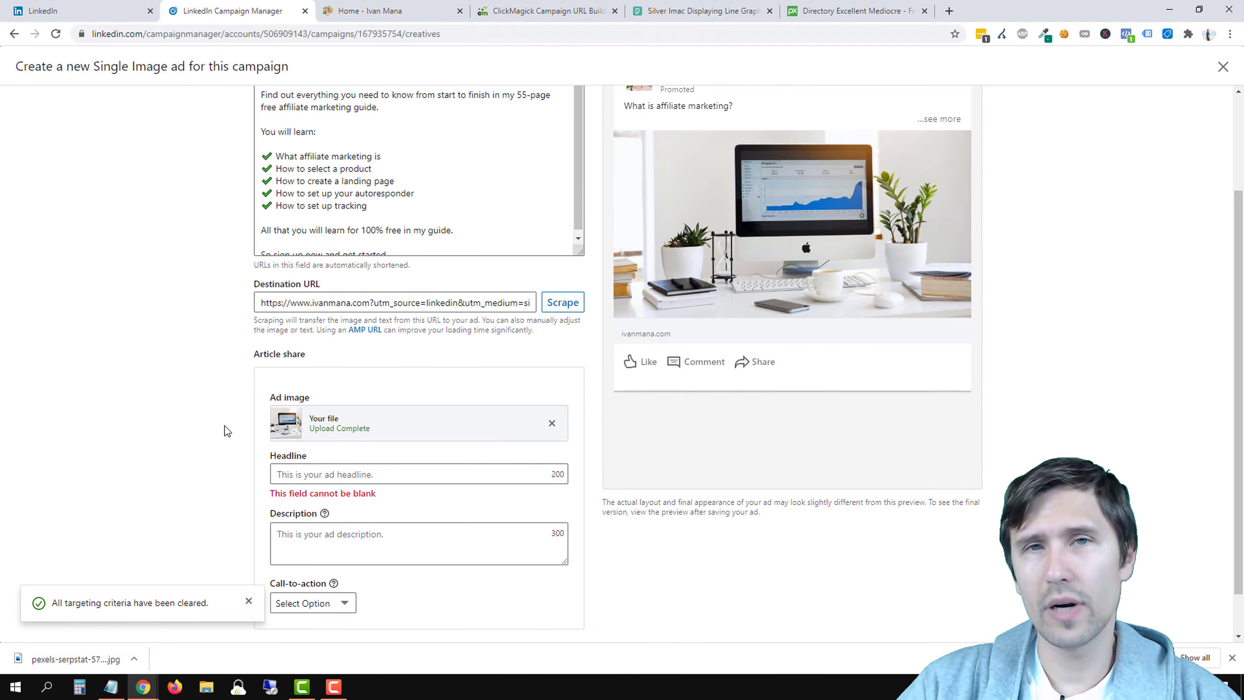
{"action": "scroll", "coordinate": [224, 425], "scroll_direction": "up", "scroll_amount": 1}
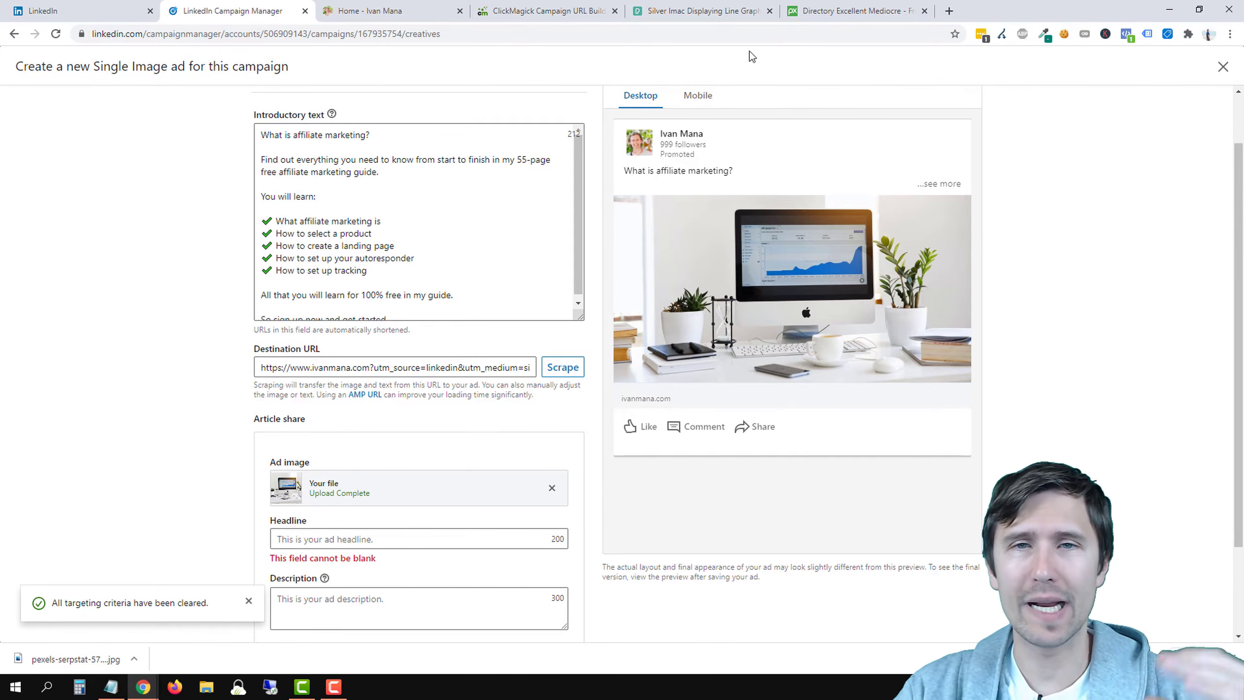
Dismiss the download dialog on Pexels and return to the headline section of the LinkedIn ad form
{"action": "left_click", "coordinate": [705, 7]}
{"action": "left_click", "coordinate": [259, 279]}
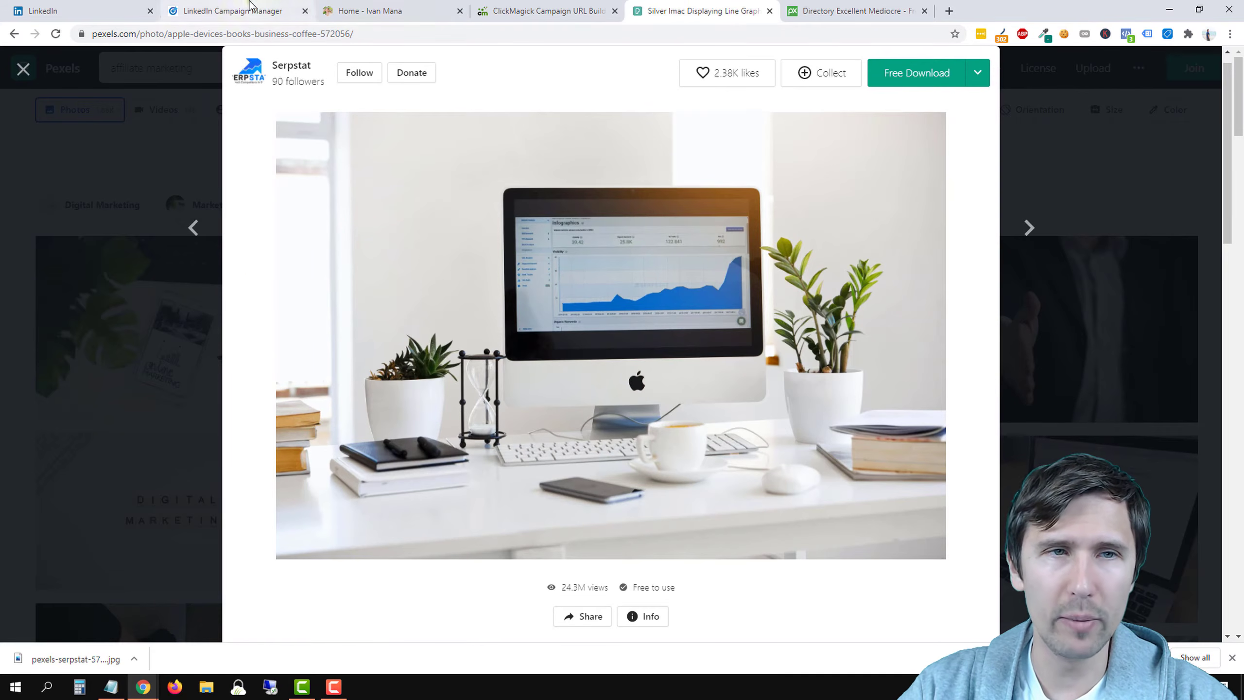
{"action": "left_click", "coordinate": [231, 11]}
{"action": "scroll", "coordinate": [254, 409], "scroll_direction": "down", "scroll_amount": 1}
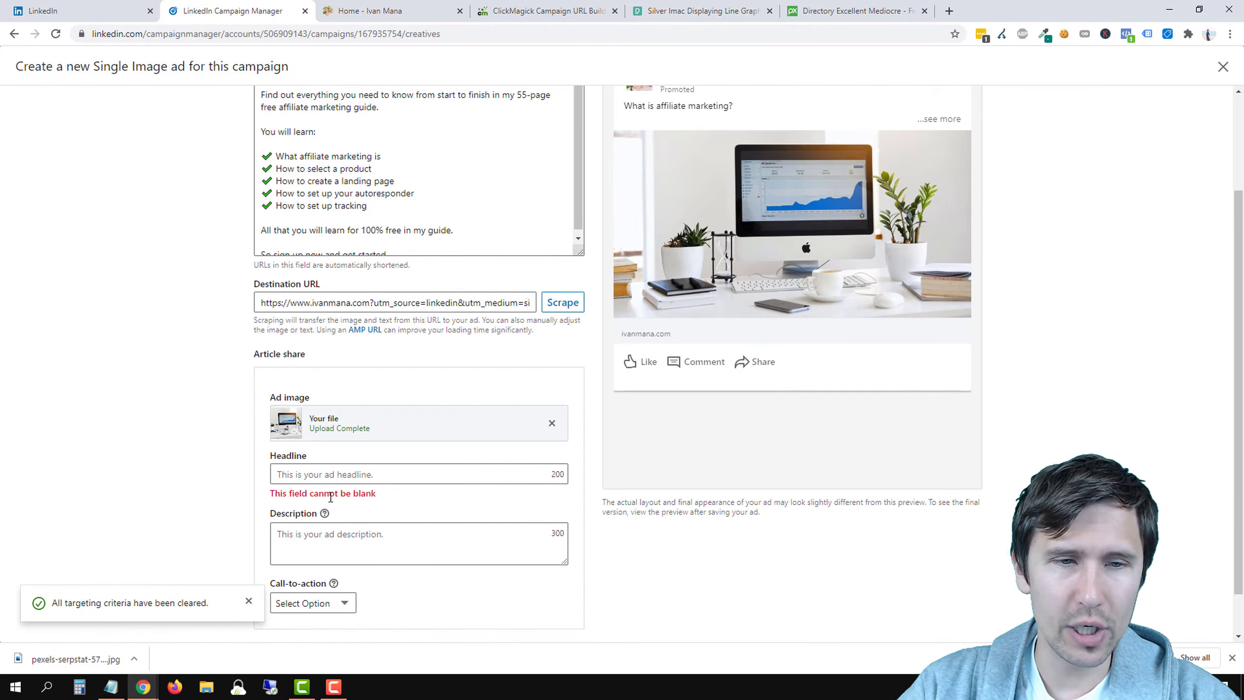
Set the ad headline to "Free Affiliate Marketing Guide for Beginners"
{"action": "left_click", "coordinate": [294, 474]}
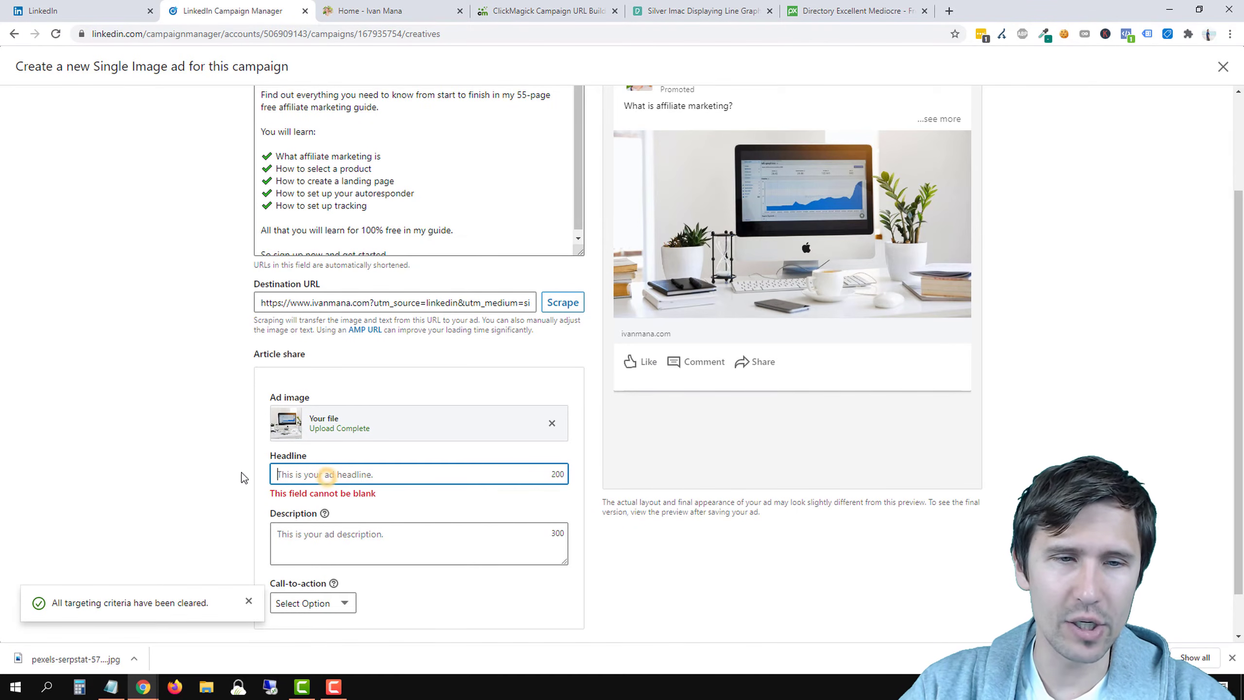
{"action": "type", "text": "Free Aff"}
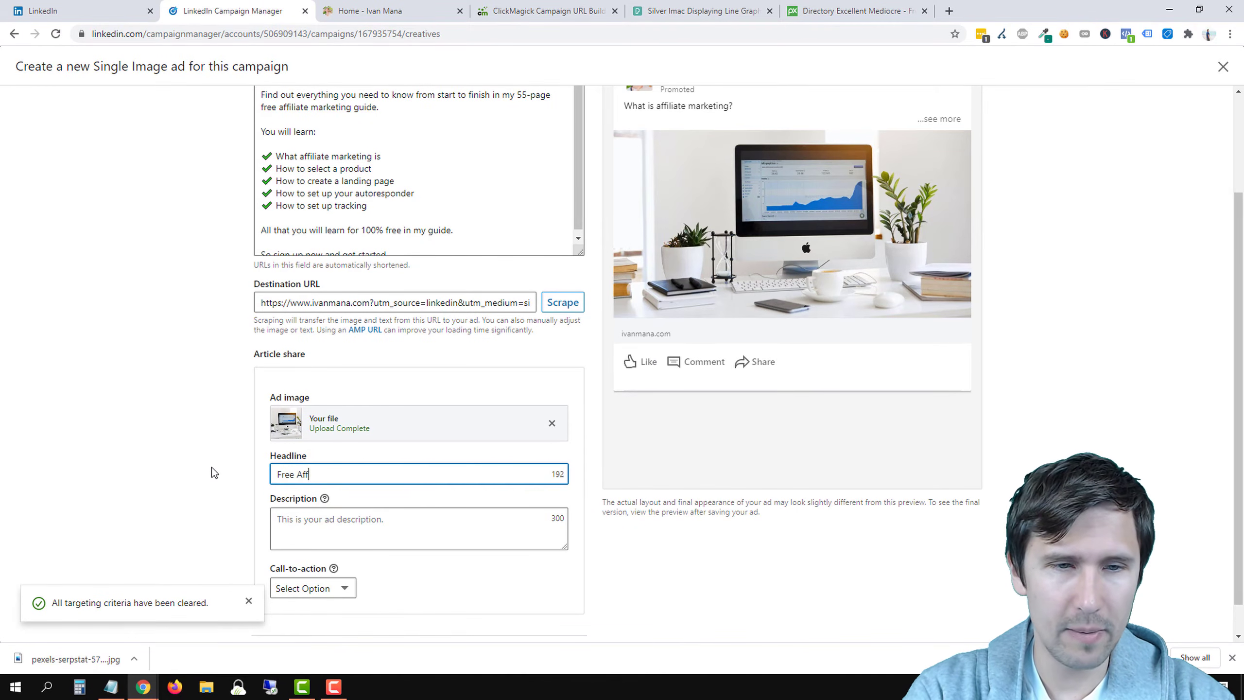
{"action": "type", "text": "iliate Marketing Guid"}
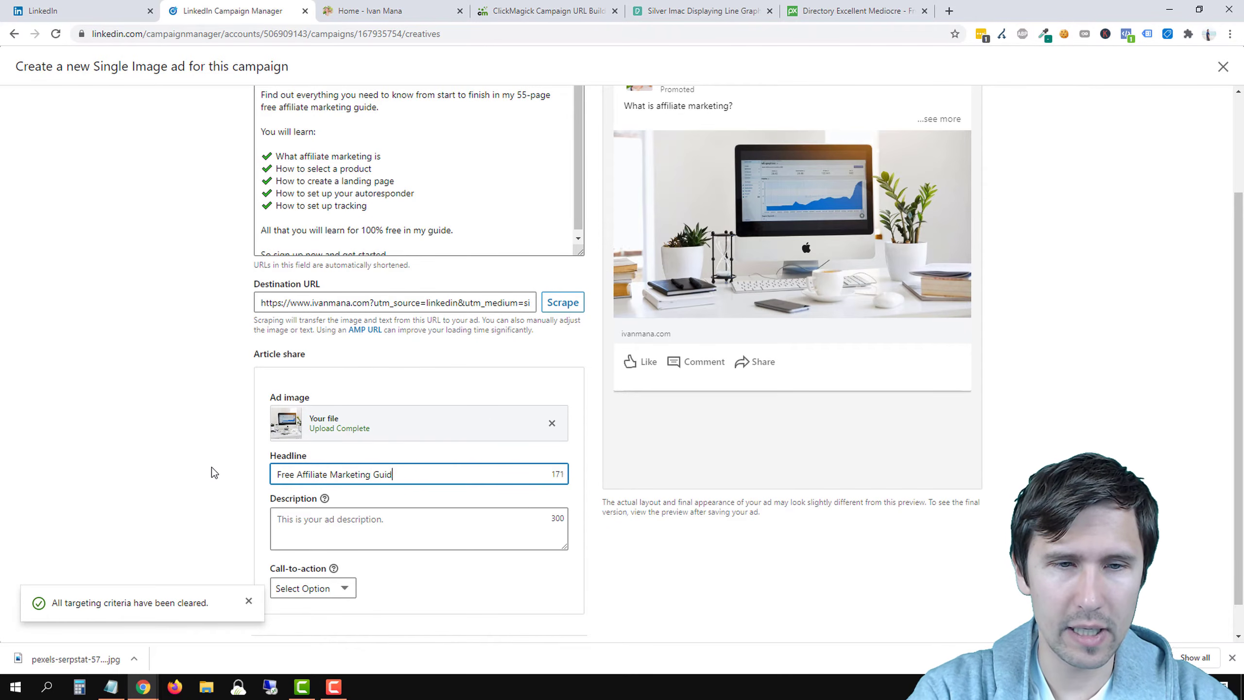
{"action": "type", "text": "e for Beginners"}
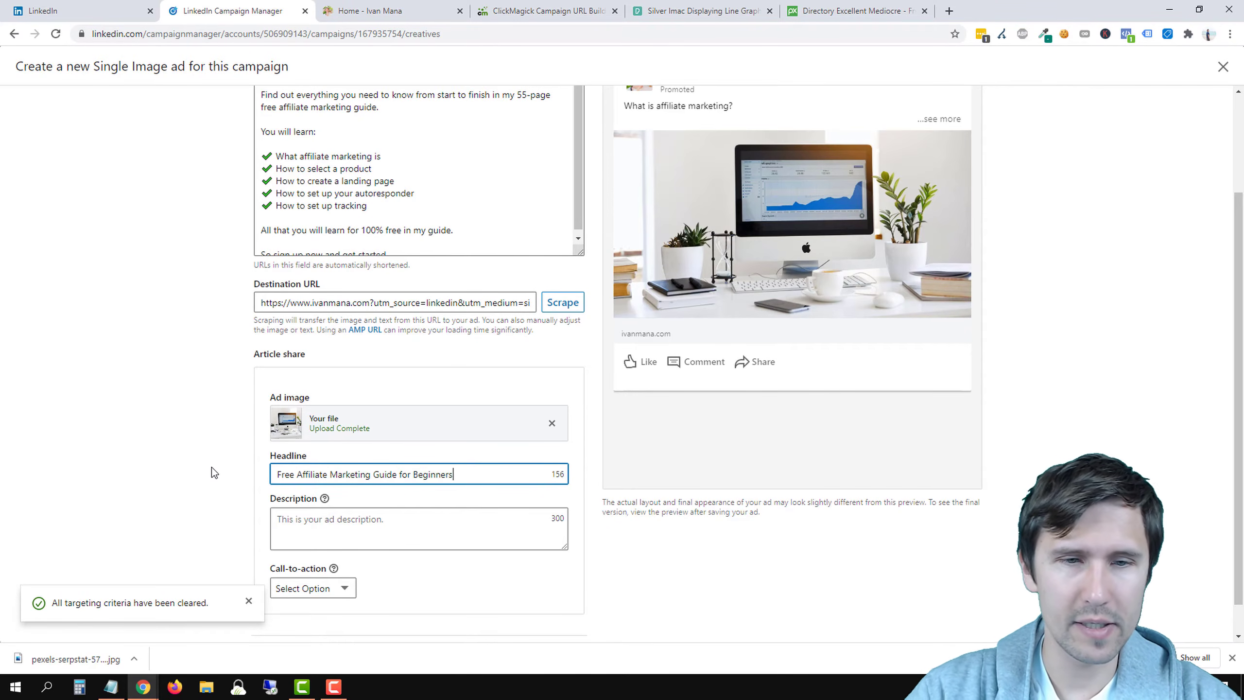
{"action": "left_click", "coordinate": [210, 471]}
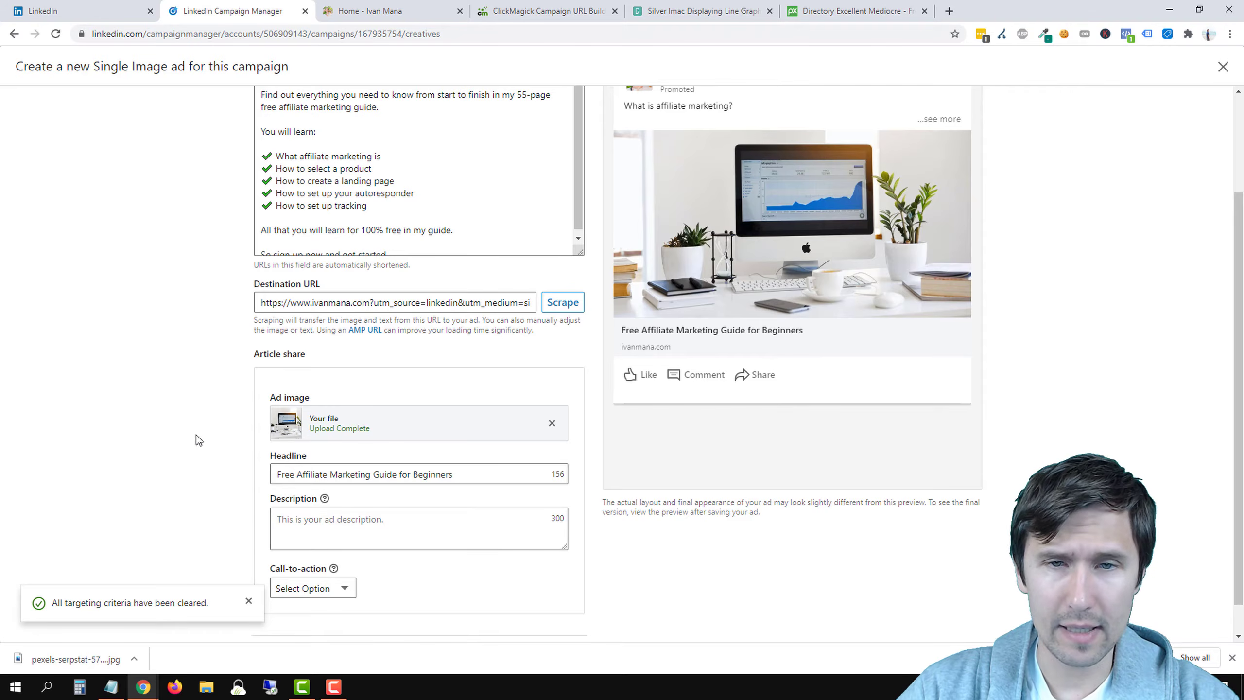
Set the ad description to "Learn everything you need to know about affiliate marketing in my free 55-page PDF e-book."
{"action": "left_click", "coordinate": [283, 542]}
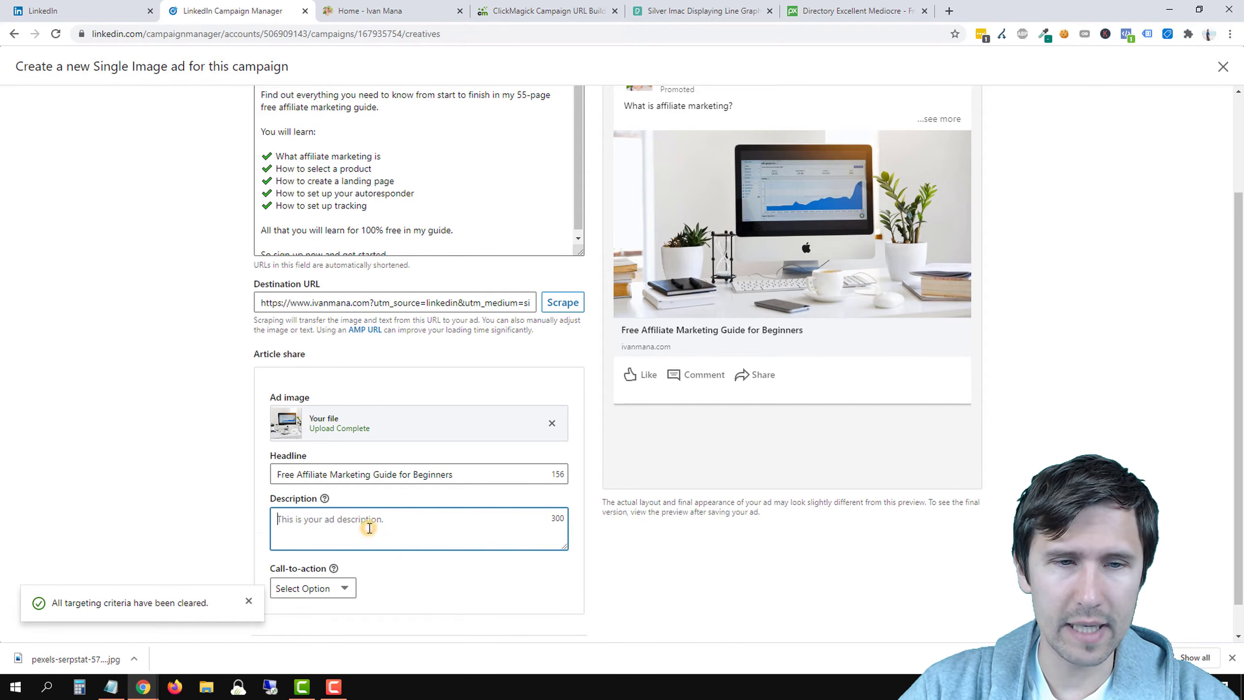
{"action": "type", "text": "W"}
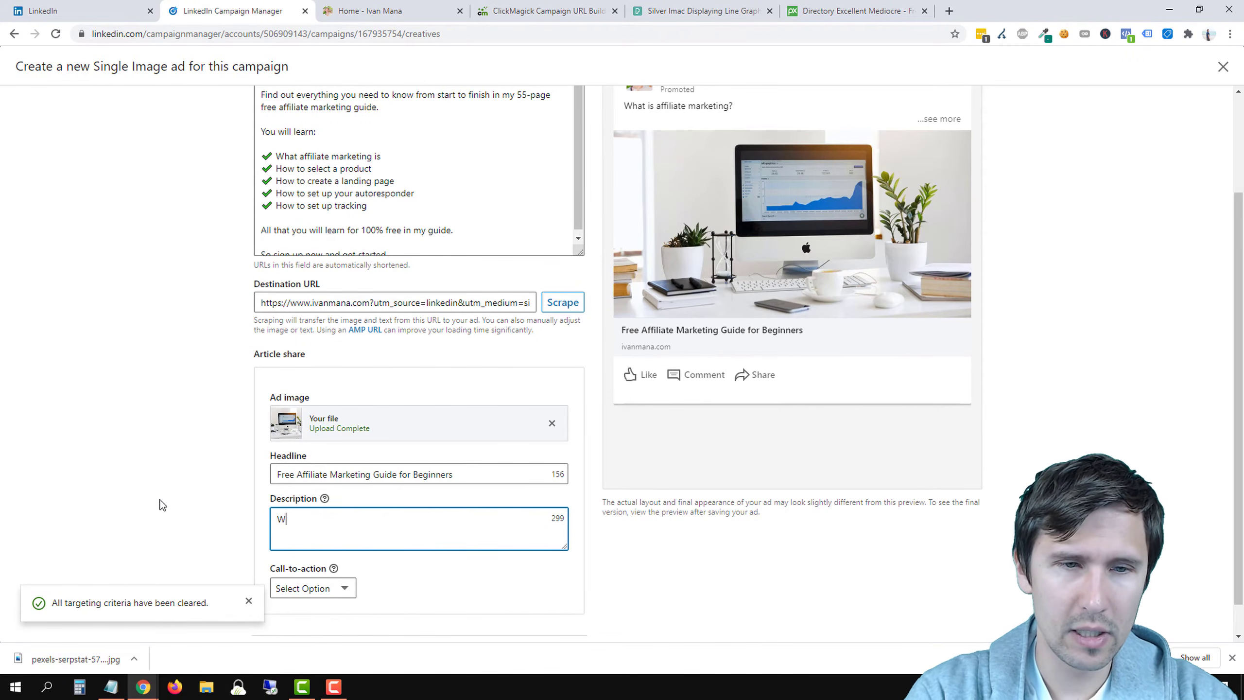
{"action": "key", "text": "BackSpace"}
{"action": "type", "text": "Learn everyth"}
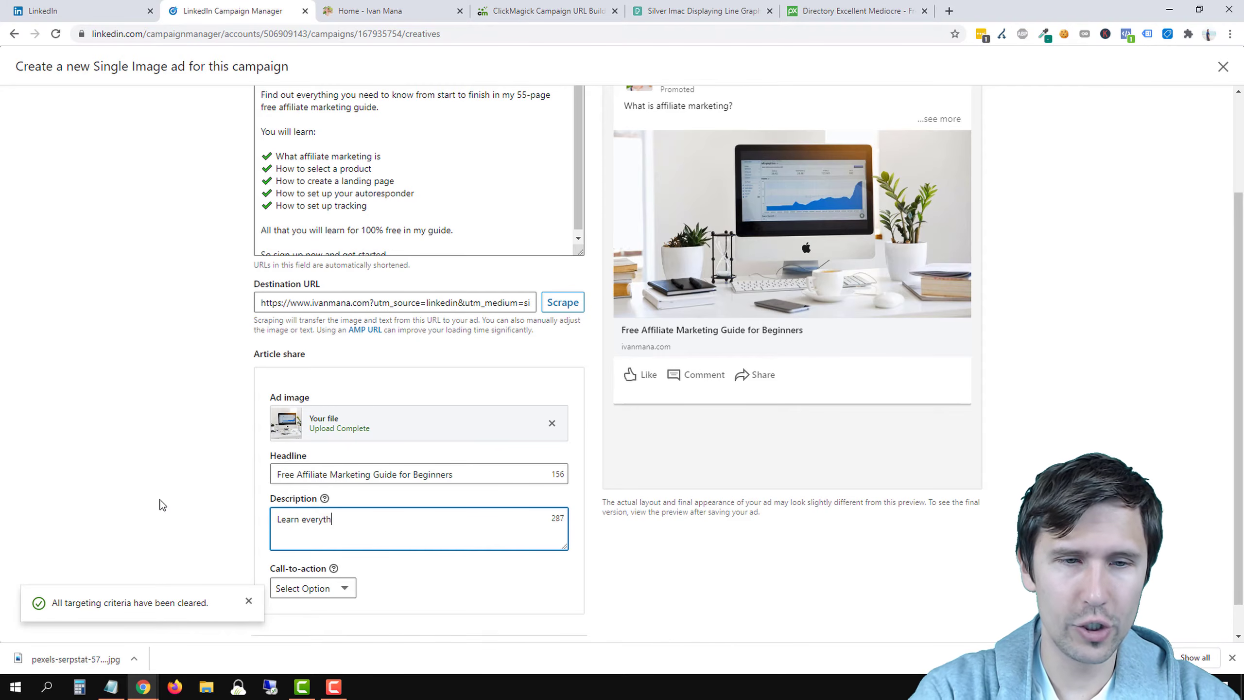
{"action": "type", "text": "ing you need to k"}
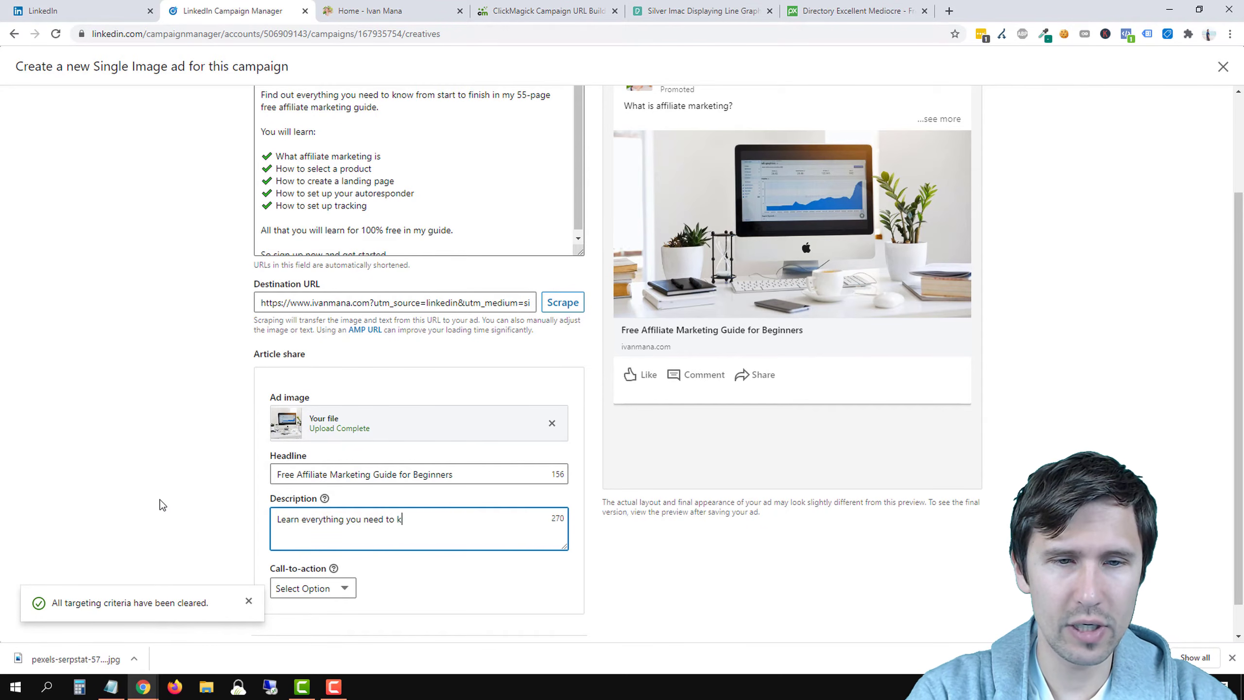
{"action": "type", "text": "now about affil"}
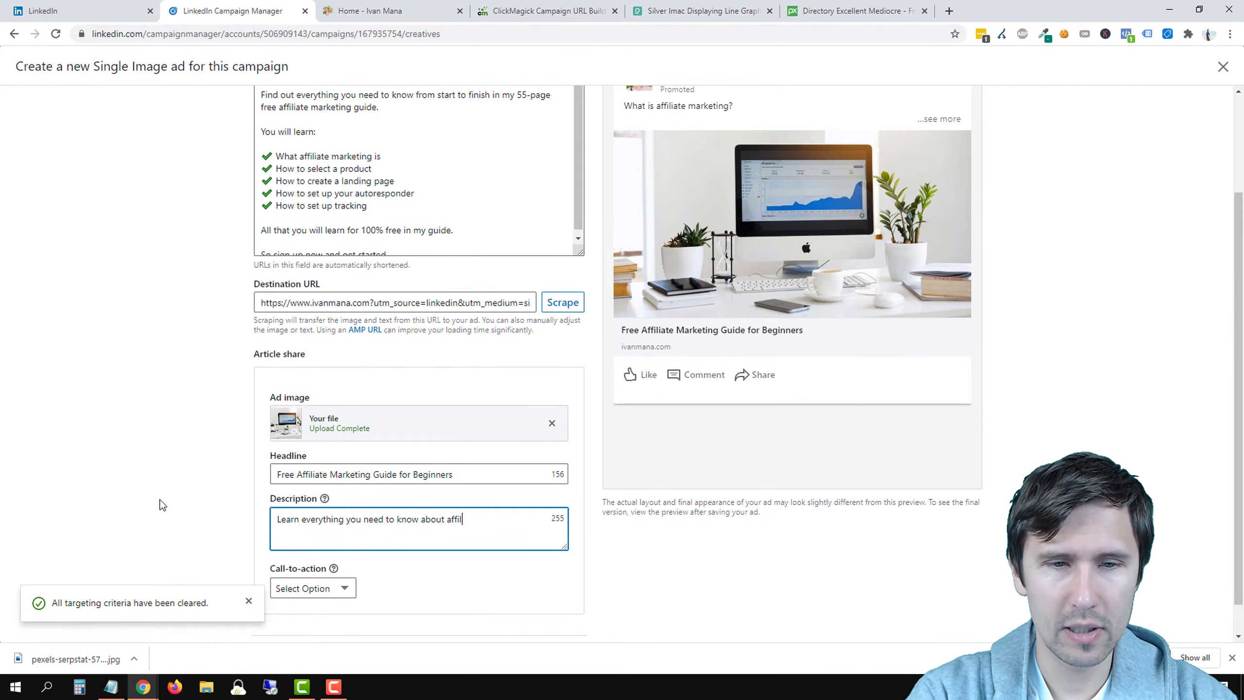
{"action": "type", "text": "iate marketing in my free 55-page PDF e-"}
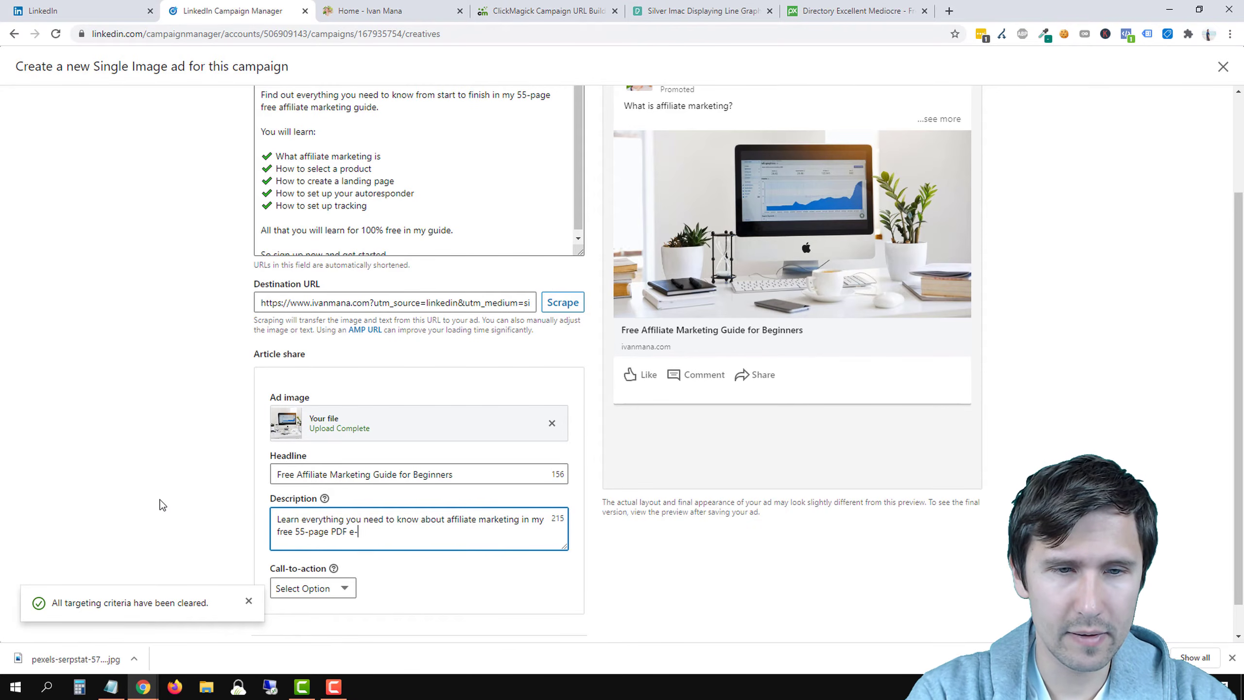
{"action": "type", "text": "Book"}
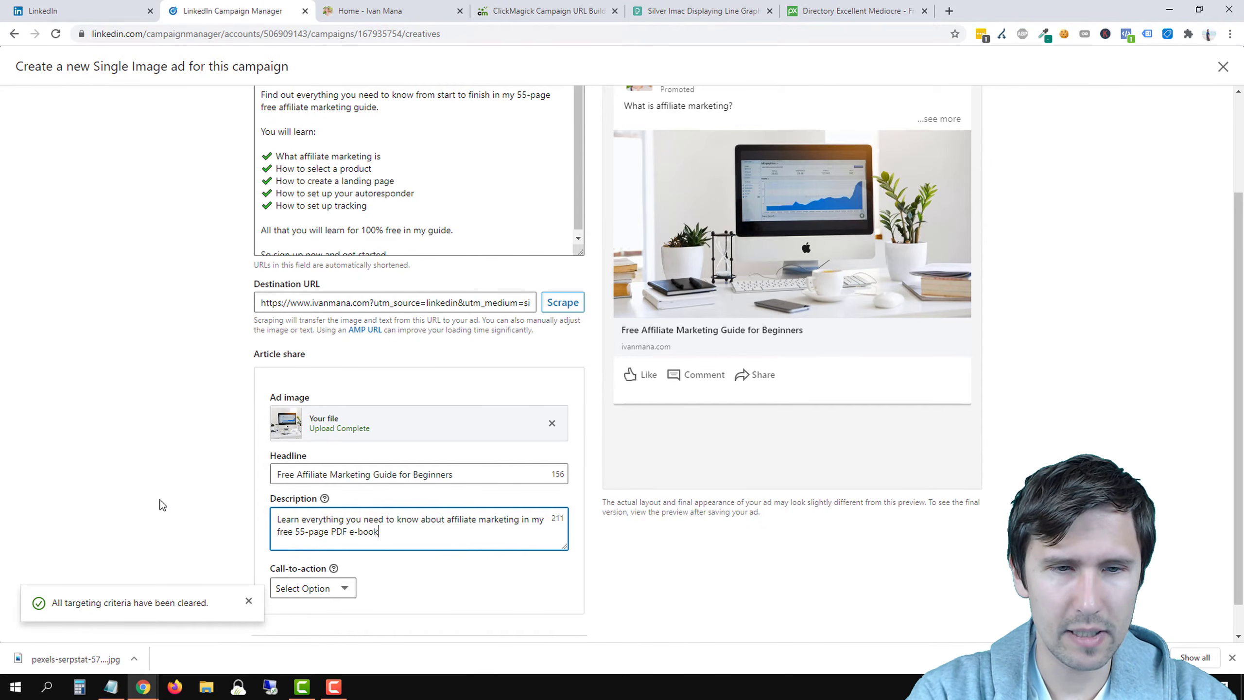
{"action": "left_click", "coordinate": [162, 505]}
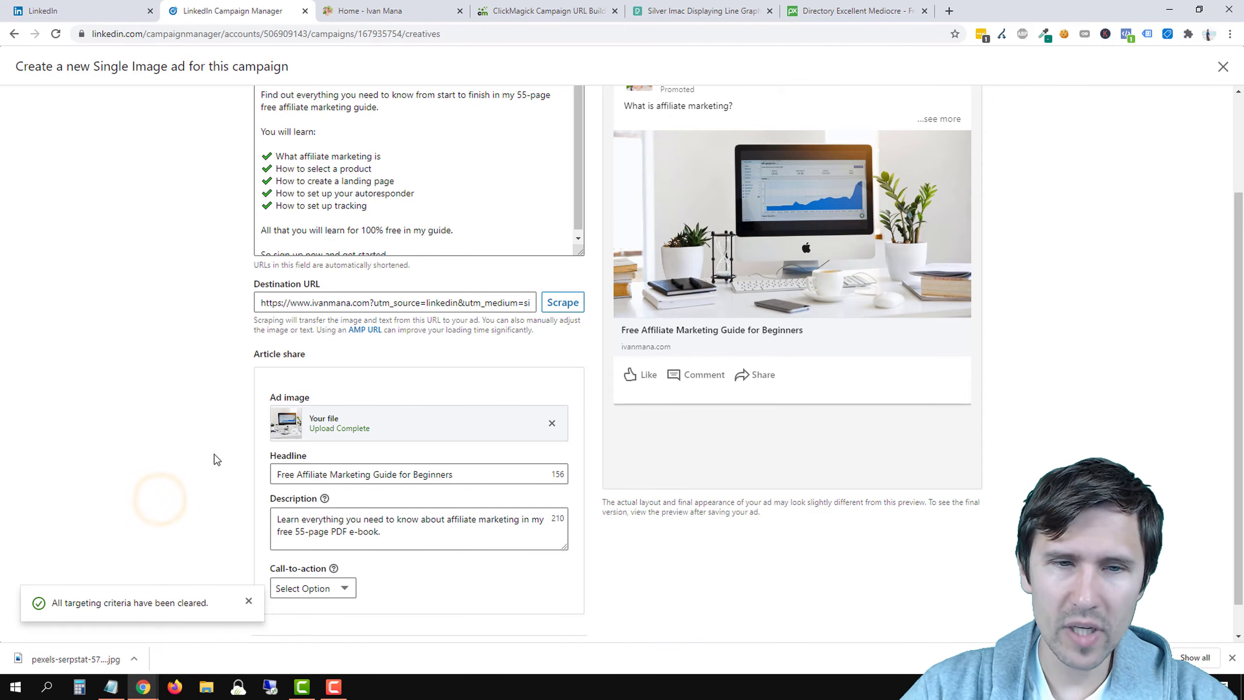
{"action": "left_click", "coordinate": [181, 444]}
{"action": "scroll", "coordinate": [679, 381], "scroll_direction": "up", "scroll_amount": 3}
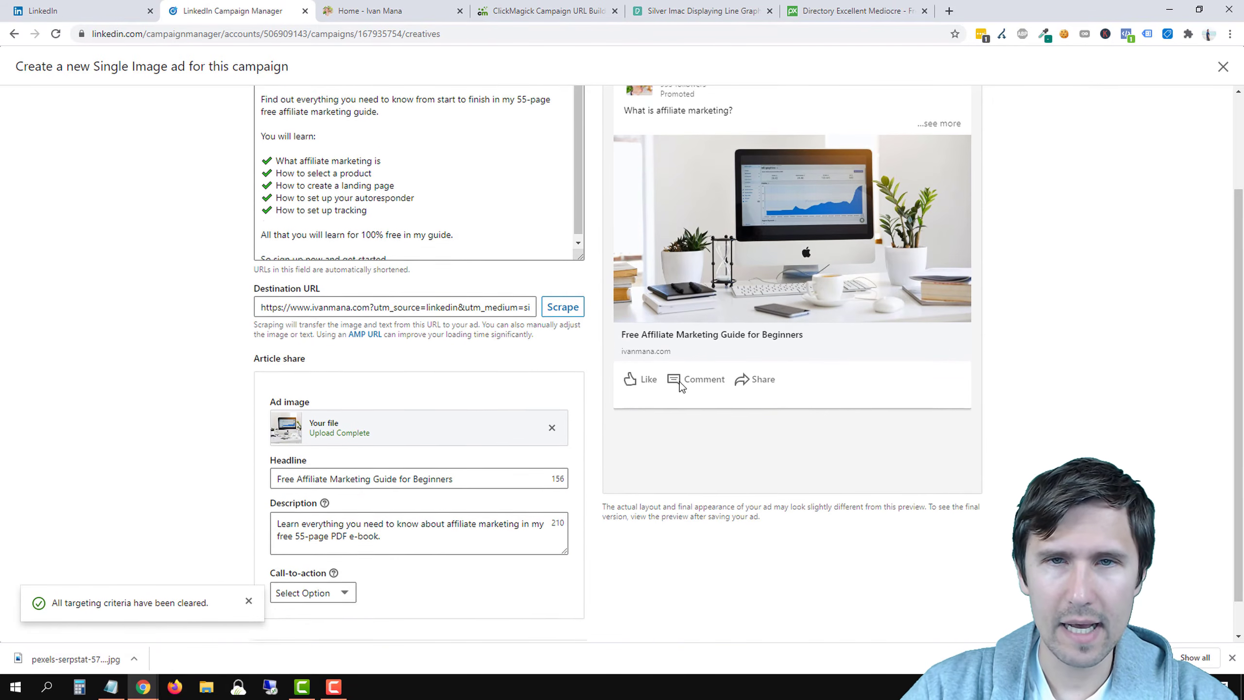
Set the ad's call-to-action to Learn More
{"action": "scroll", "coordinate": [154, 458], "scroll_direction": "down", "scroll_amount": 3}
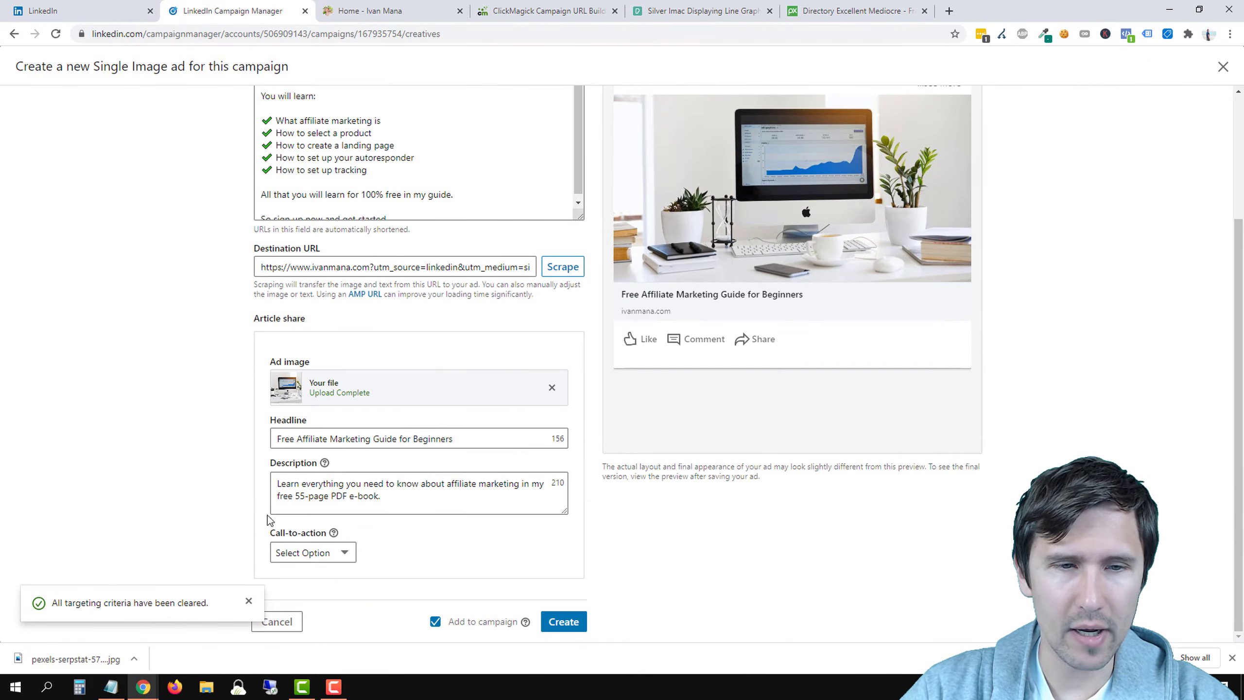
{"action": "left_click", "coordinate": [322, 554]}
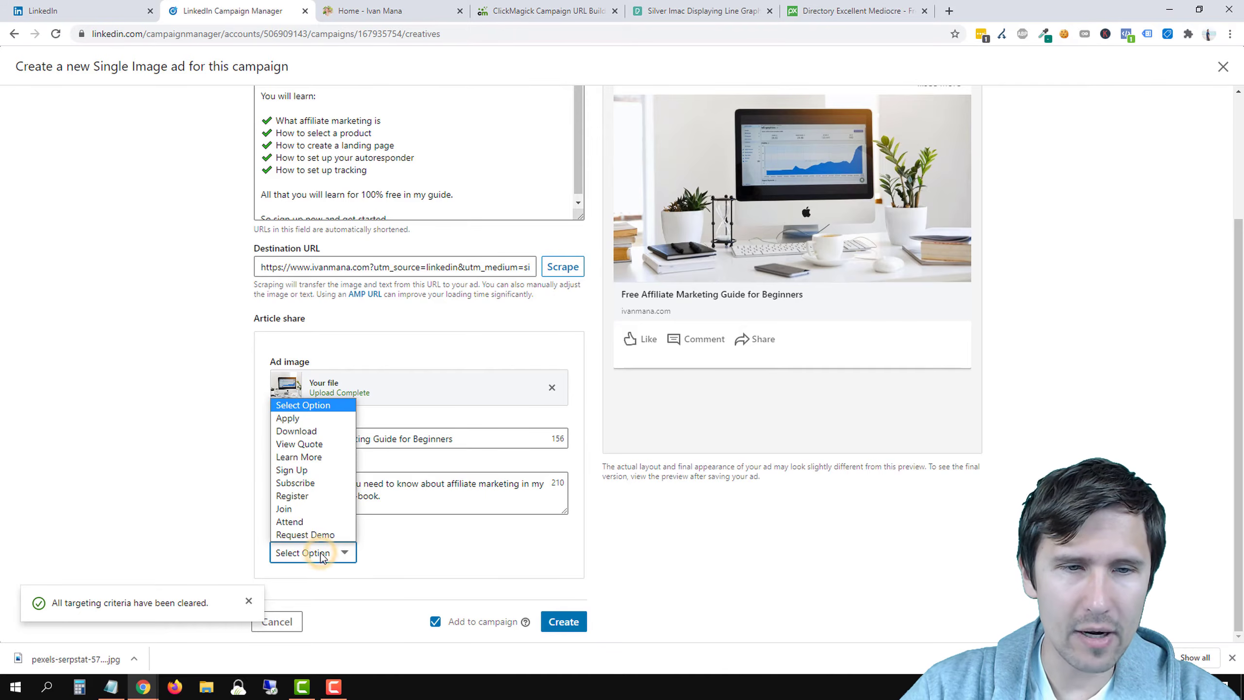
{"action": "left_click", "coordinate": [312, 457]}
{"action": "left_click", "coordinate": [114, 428]}
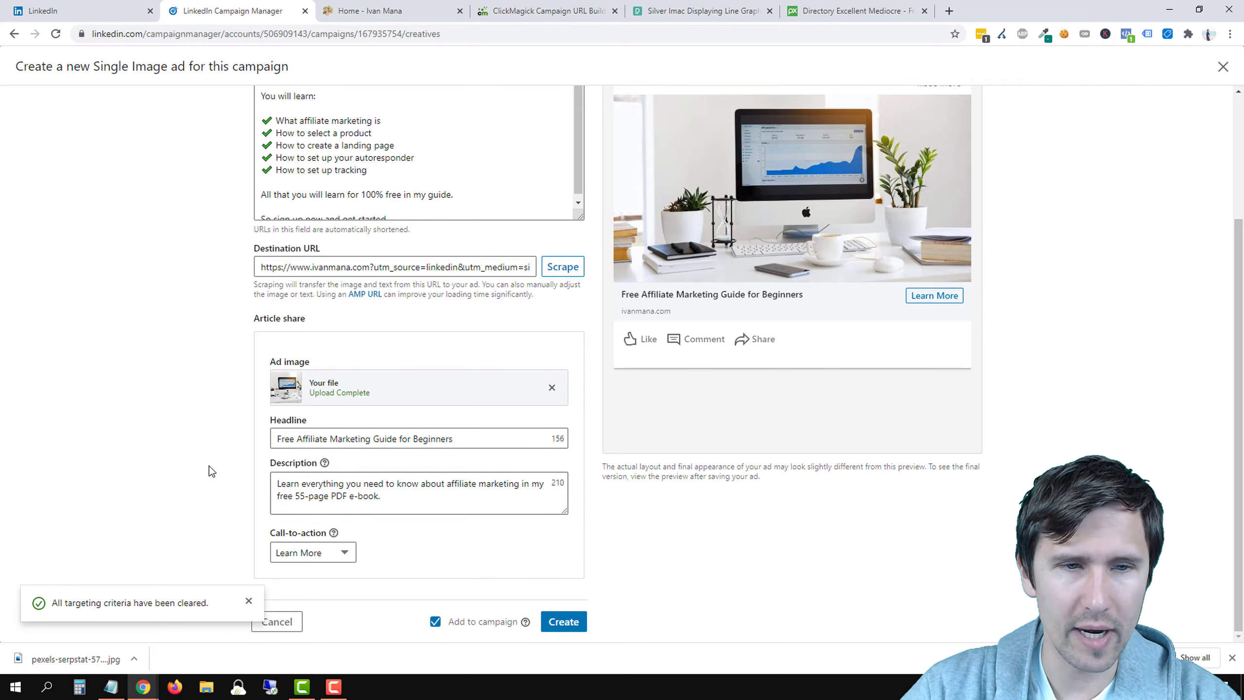
{"action": "left_click", "coordinate": [321, 551]}
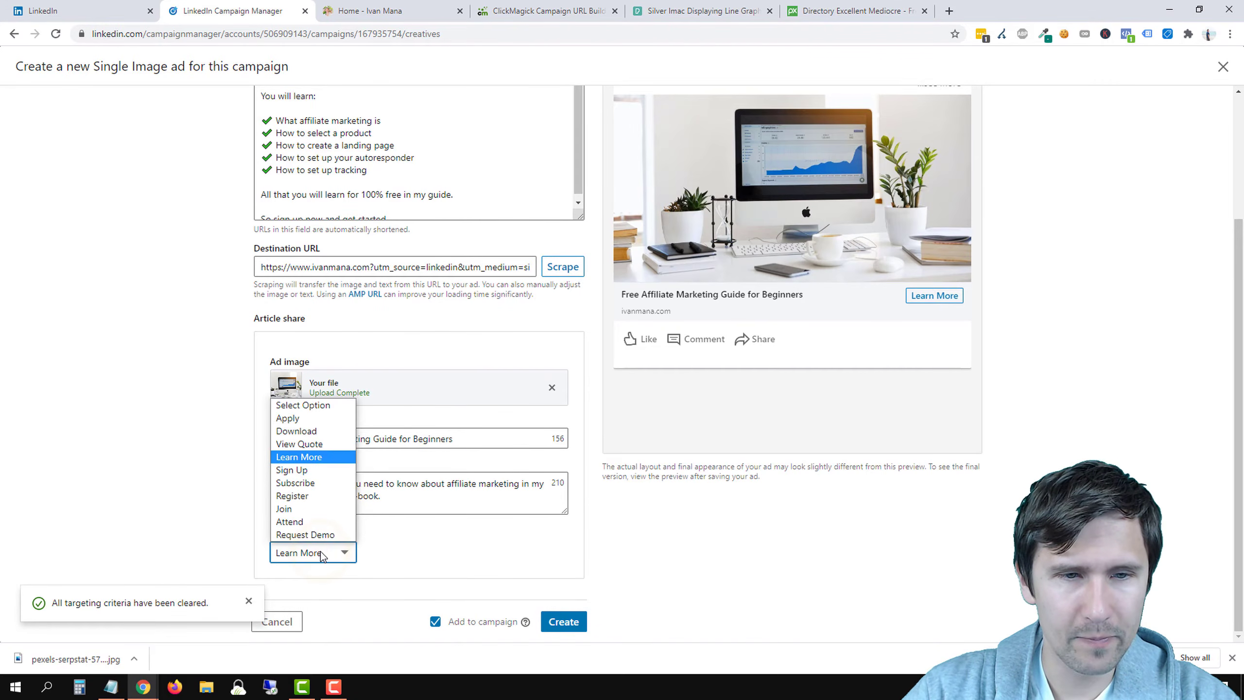
{"action": "left_click", "coordinate": [169, 448]}
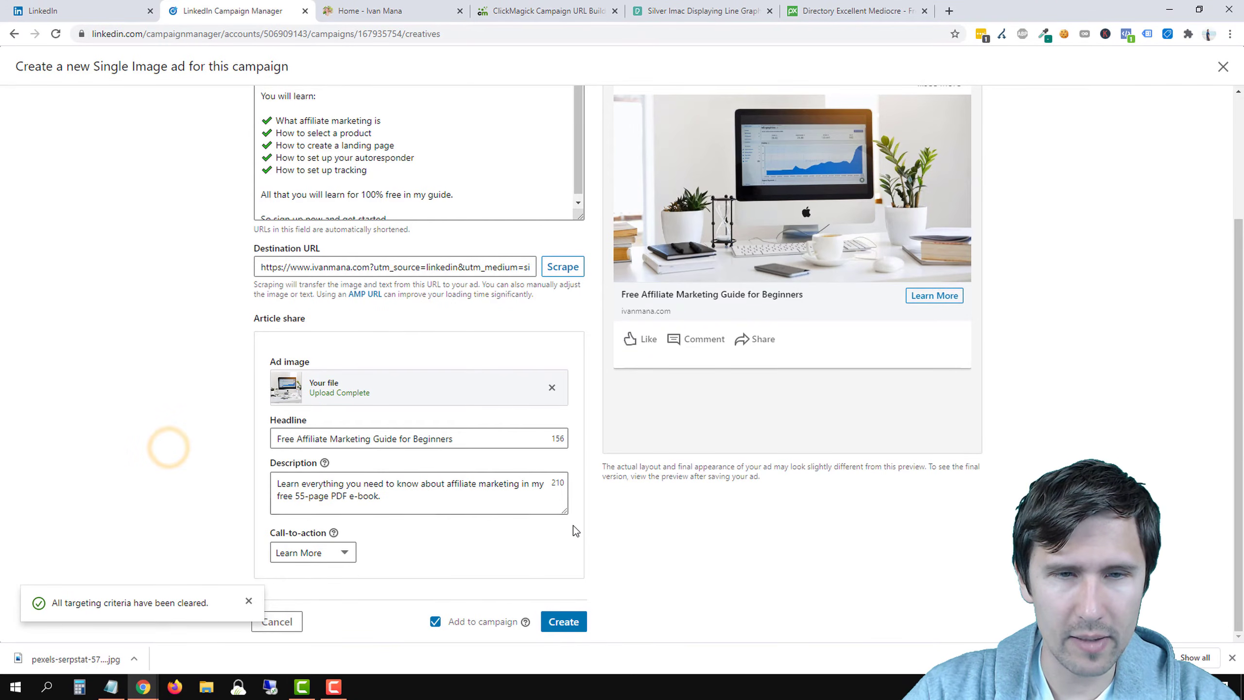
Dismiss the targeting notification and the browser's downloads bar, and create the ad with Add to campaign enabled
{"action": "scroll", "coordinate": [574, 526], "scroll_direction": "up", "scroll_amount": 3}
{"action": "scroll", "coordinate": [574, 526], "scroll_direction": "down", "scroll_amount": 3}
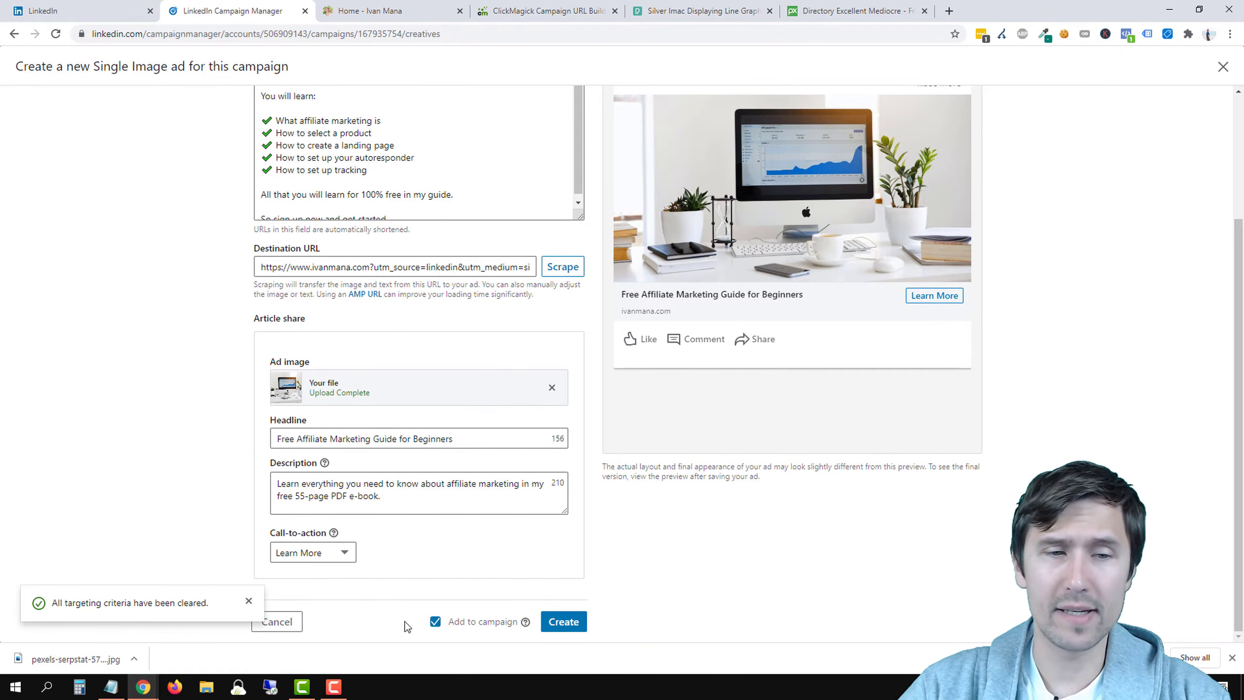
{"action": "left_click", "coordinate": [249, 601]}
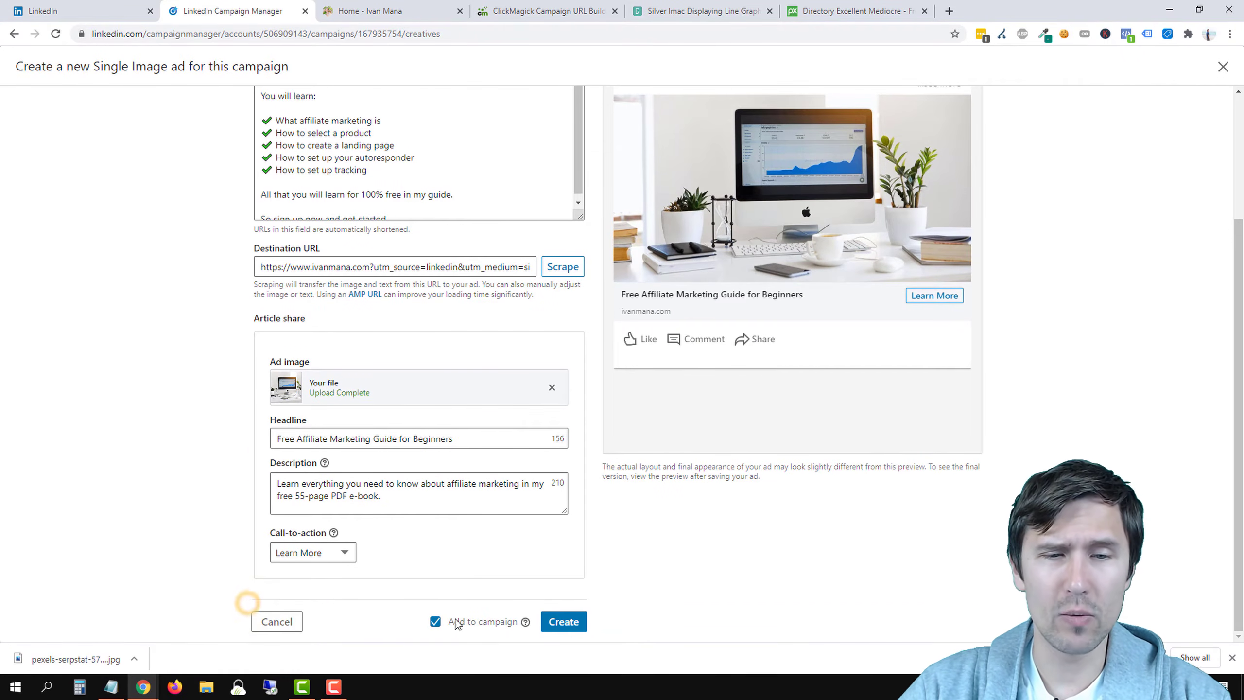
{"action": "left_click", "coordinate": [1232, 658]}
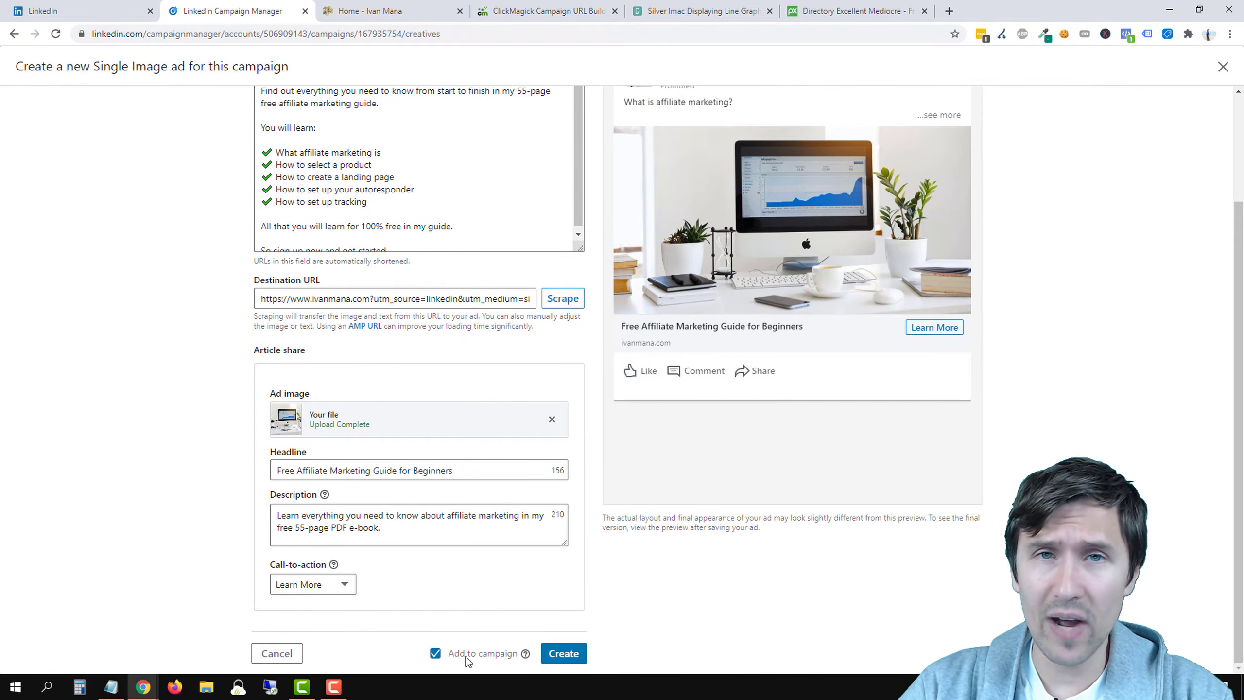
{"action": "left_click", "coordinate": [570, 654]}
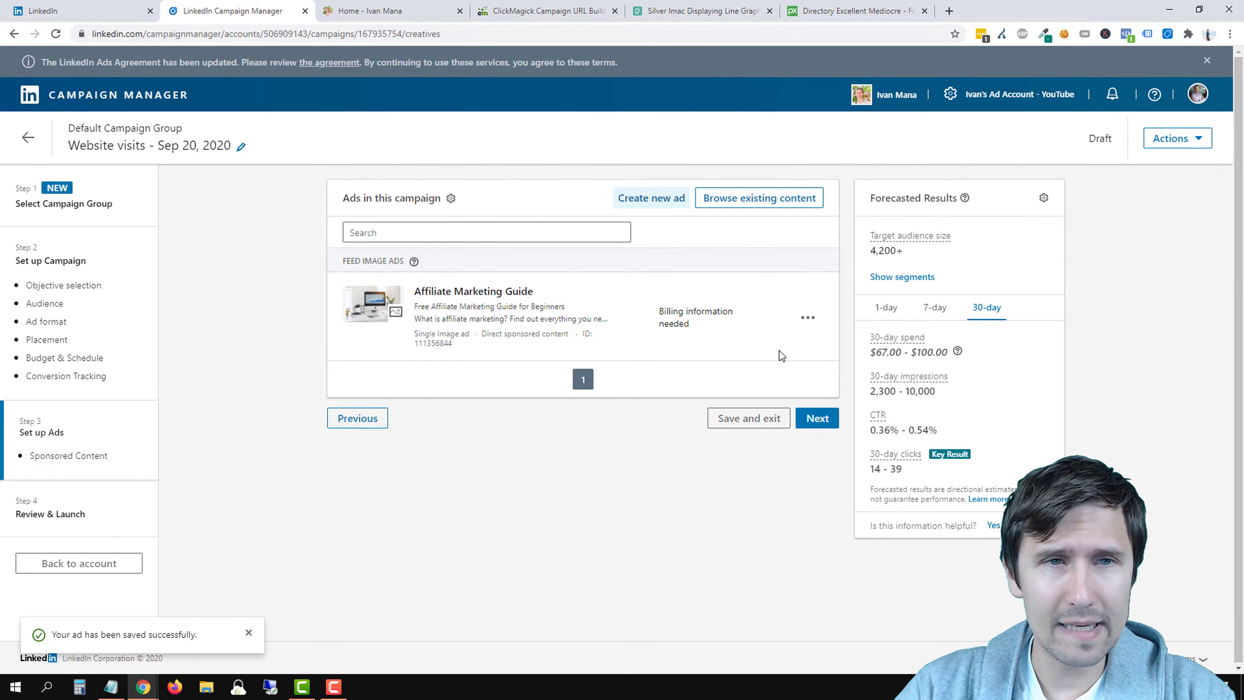
Proceed to Review & Launch, review the campaign settings and launch the campaign
{"action": "left_click", "coordinate": [822, 422]}
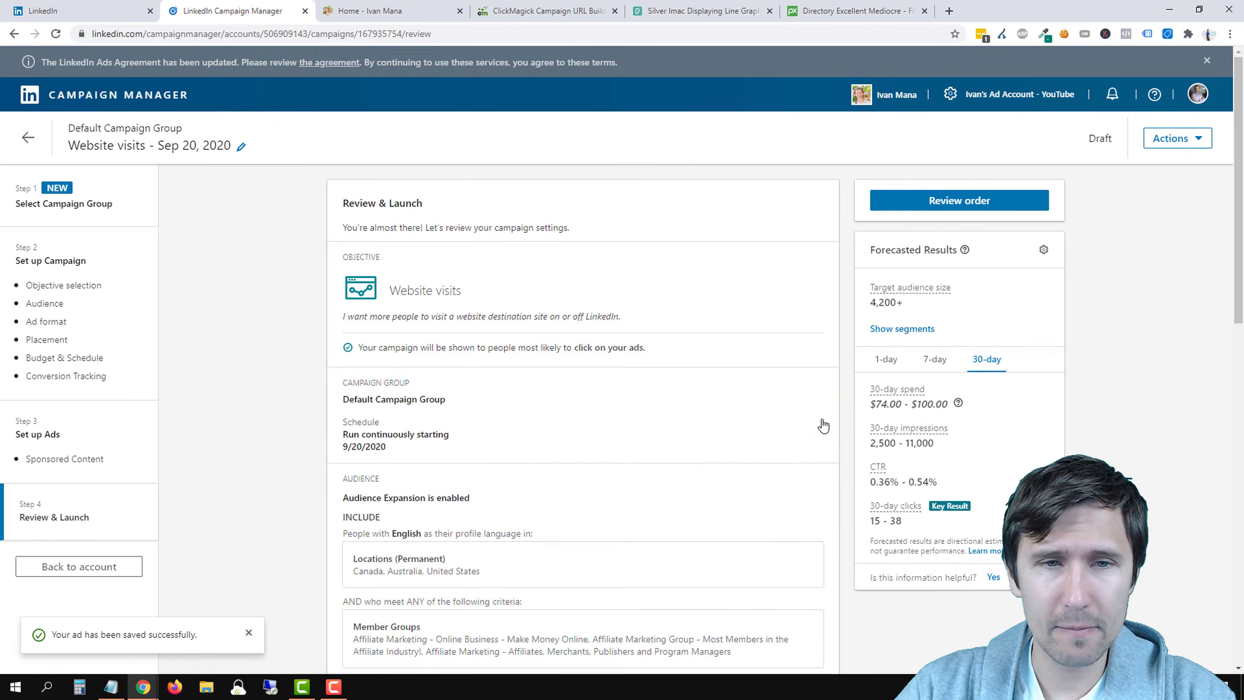
{"action": "scroll", "coordinate": [679, 348], "scroll_direction": "down", "scroll_amount": 15}
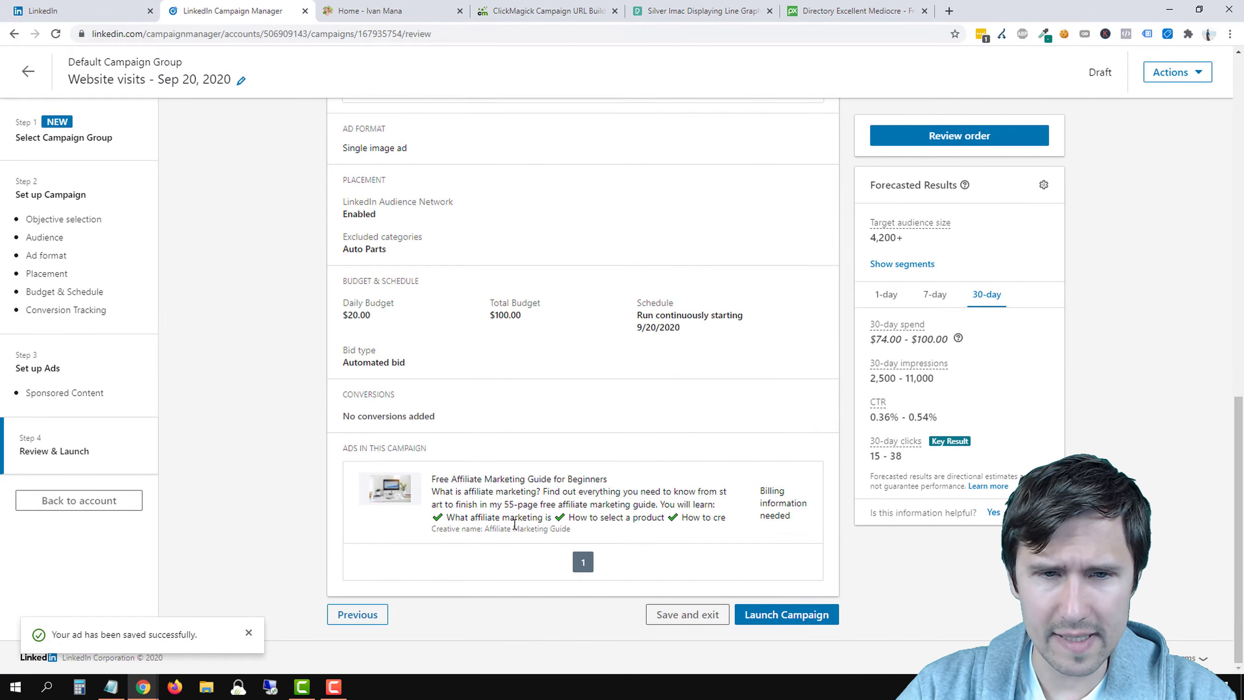
{"action": "left_click", "coordinate": [776, 616]}
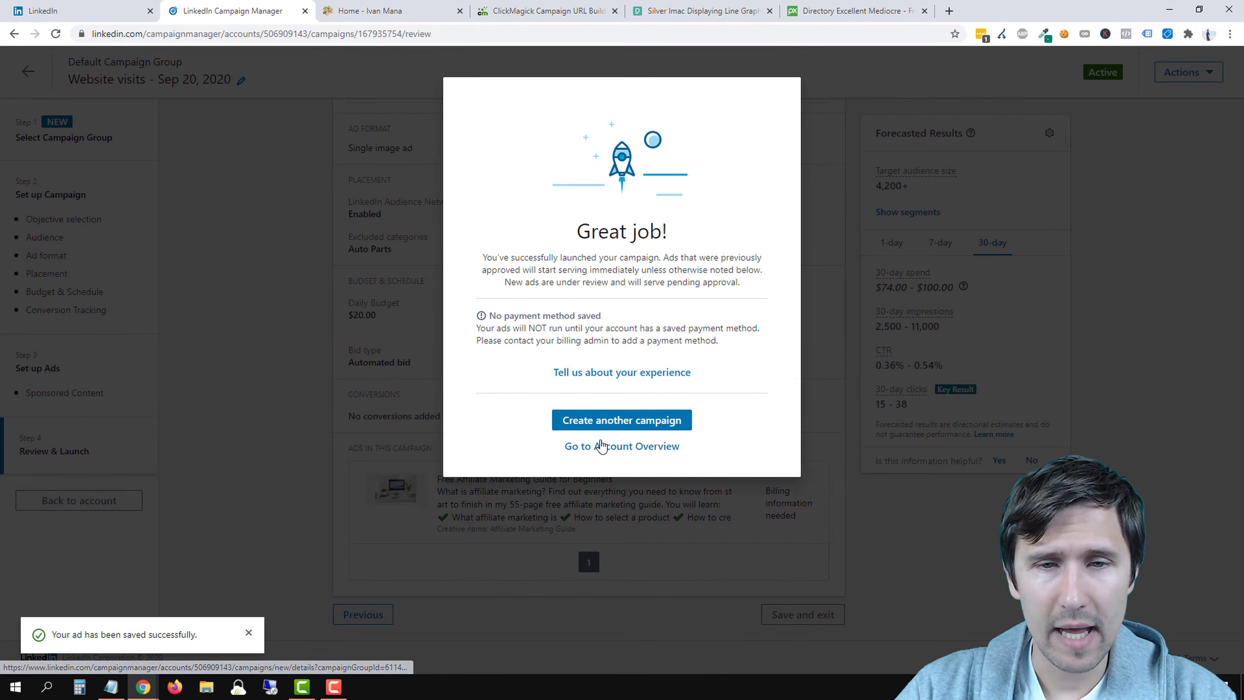
Go to the account overview and open the Website visits campaign of the Default Campaign Group for management
{"action": "left_click", "coordinate": [592, 447]}
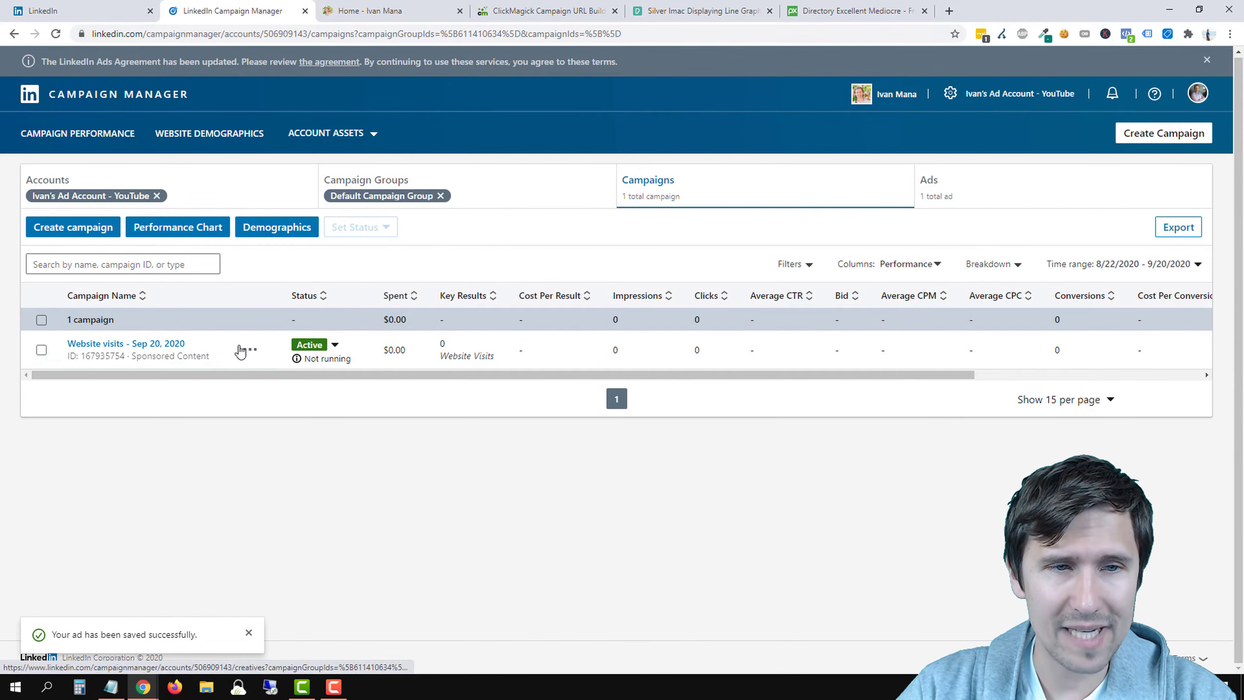
{"action": "left_click", "coordinate": [503, 200]}
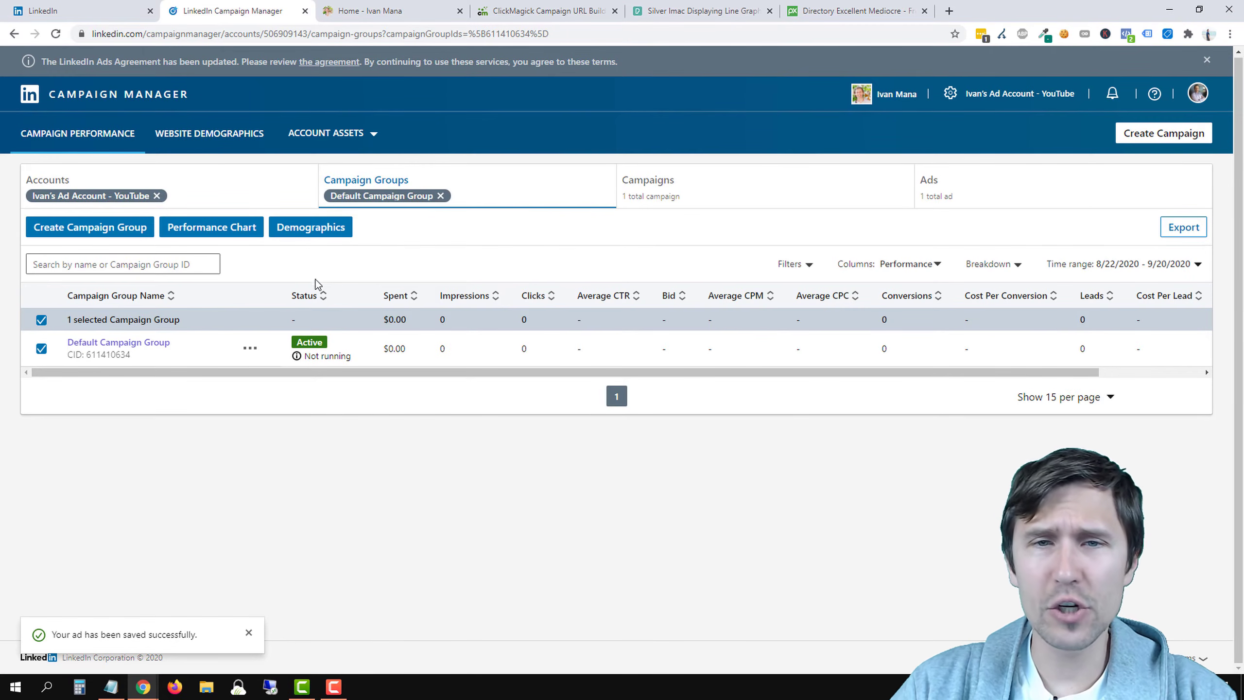
{"action": "left_click", "coordinate": [138, 349]}
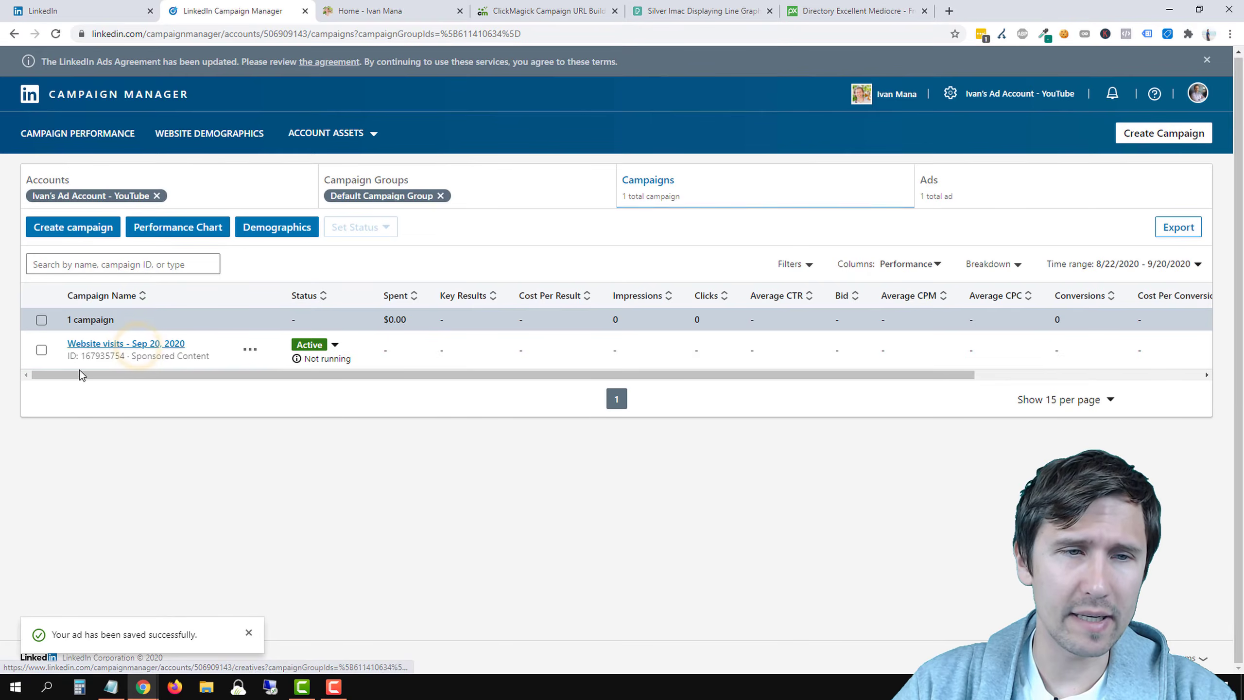
{"action": "left_click", "coordinate": [241, 359]}
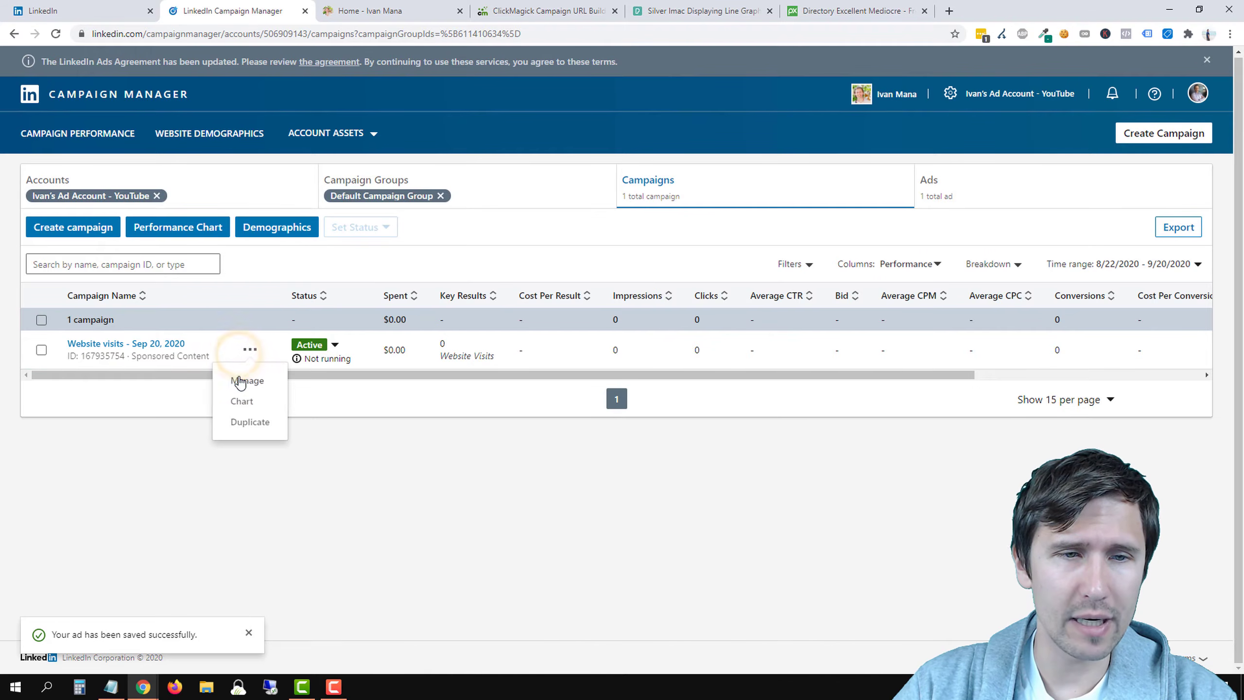
{"action": "left_click", "coordinate": [240, 382]}
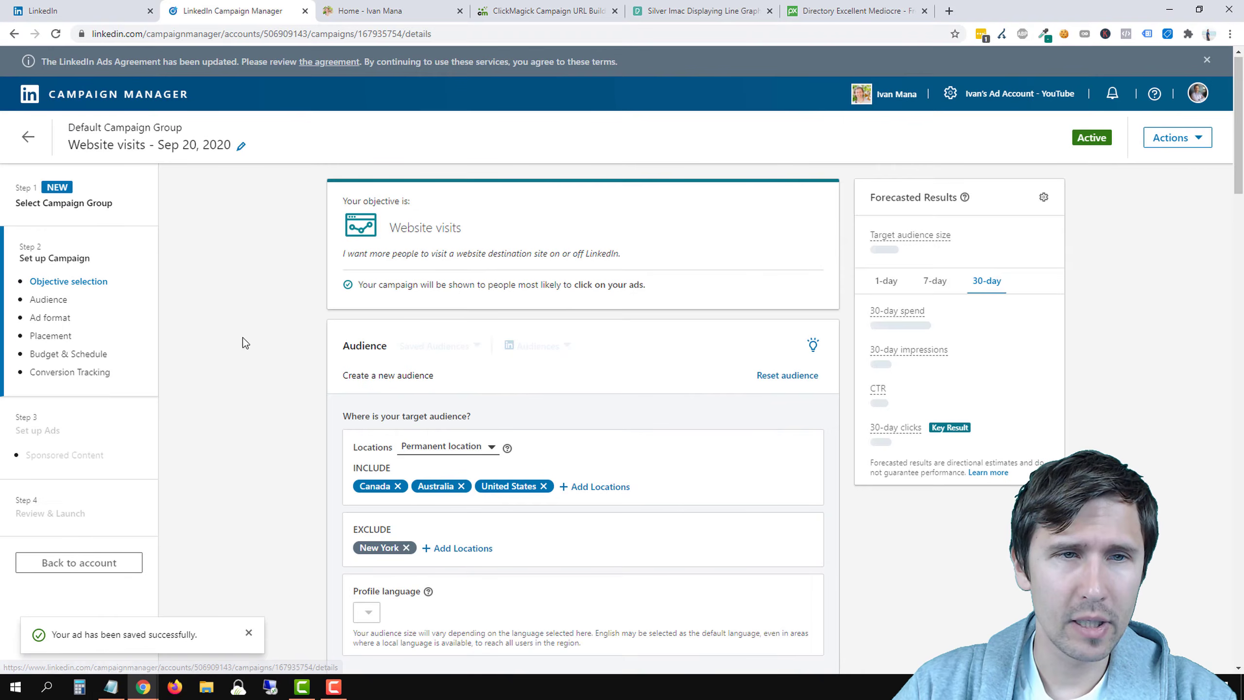
Replace the campaign name with the targeted locations, written as "Ca/US/Aus //"
{"action": "left_click", "coordinate": [245, 152]}
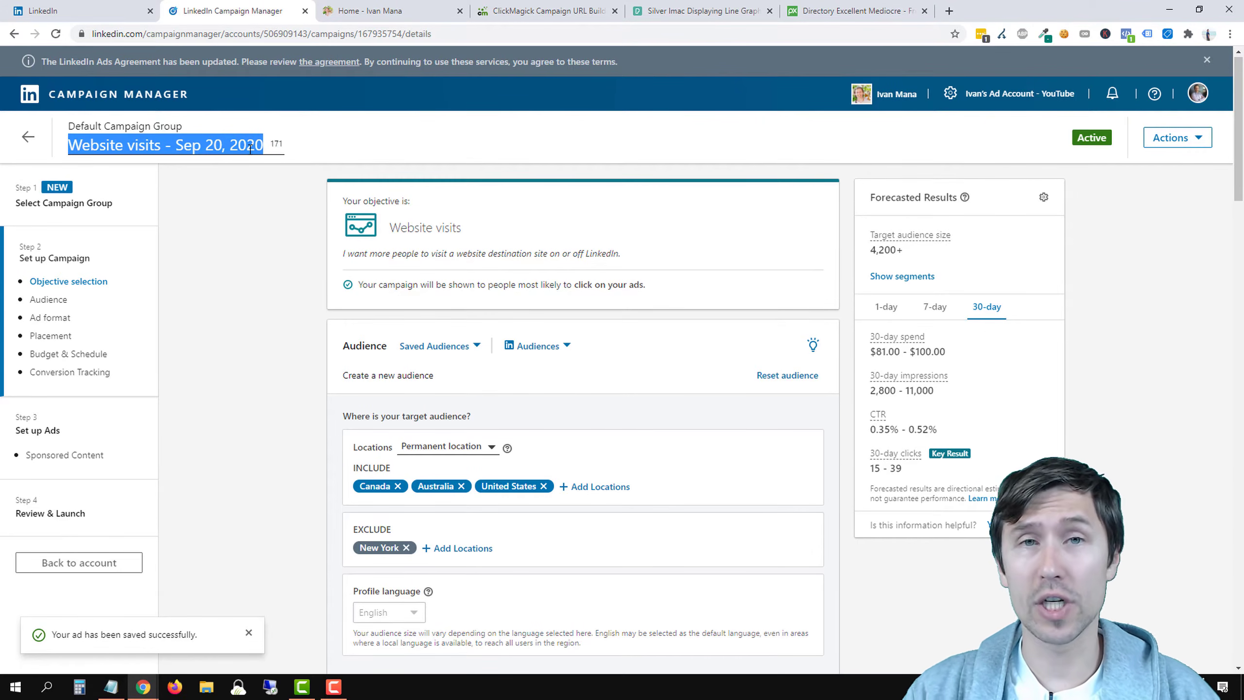
{"action": "type", "text": "Ca"}
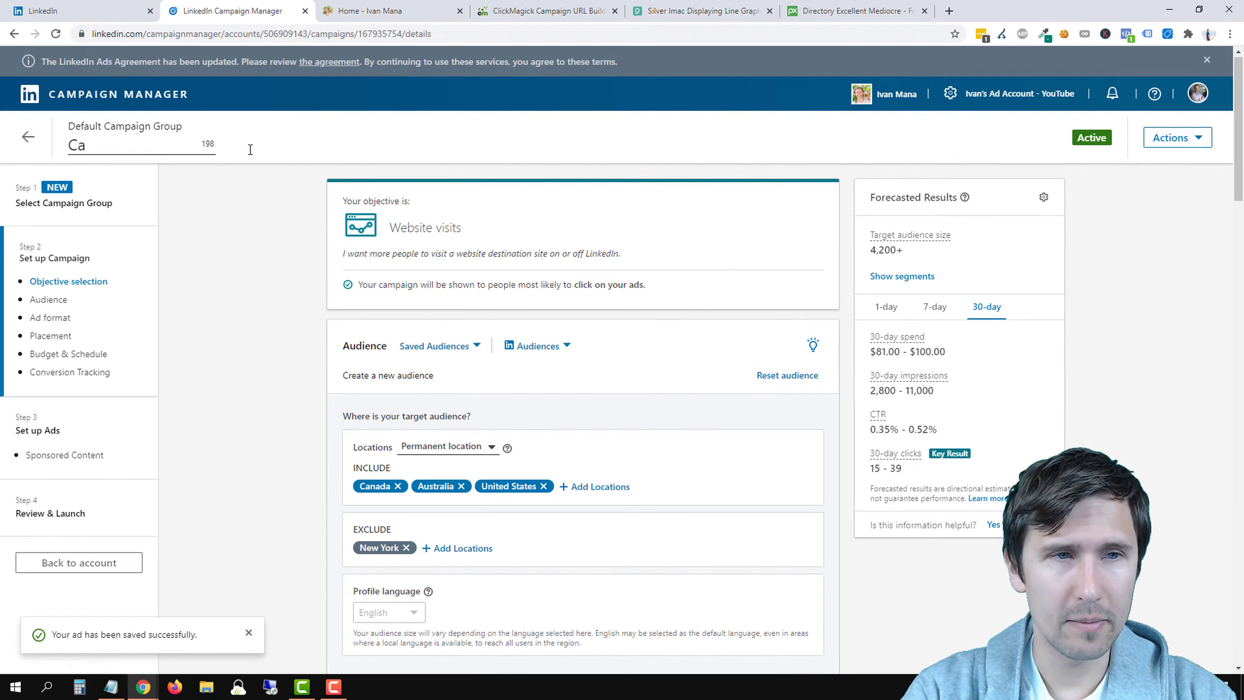
{"action": "type", "text": "/US/"}
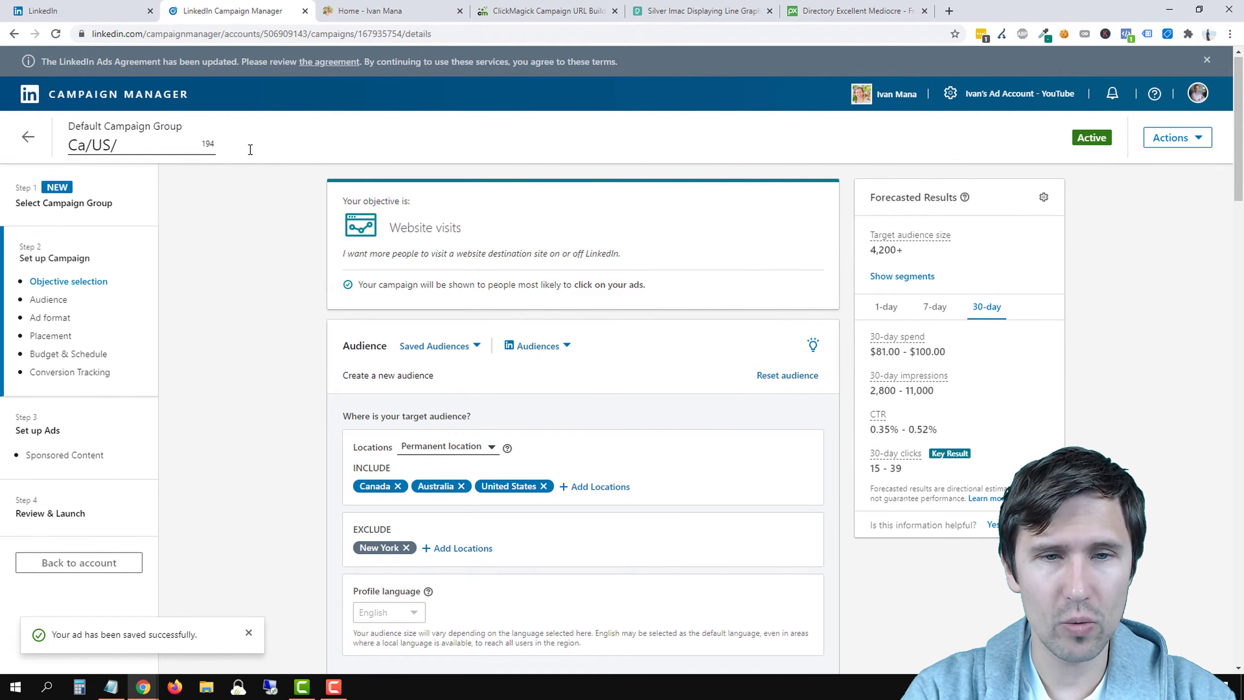
{"action": "type", "text": "Aus //"}
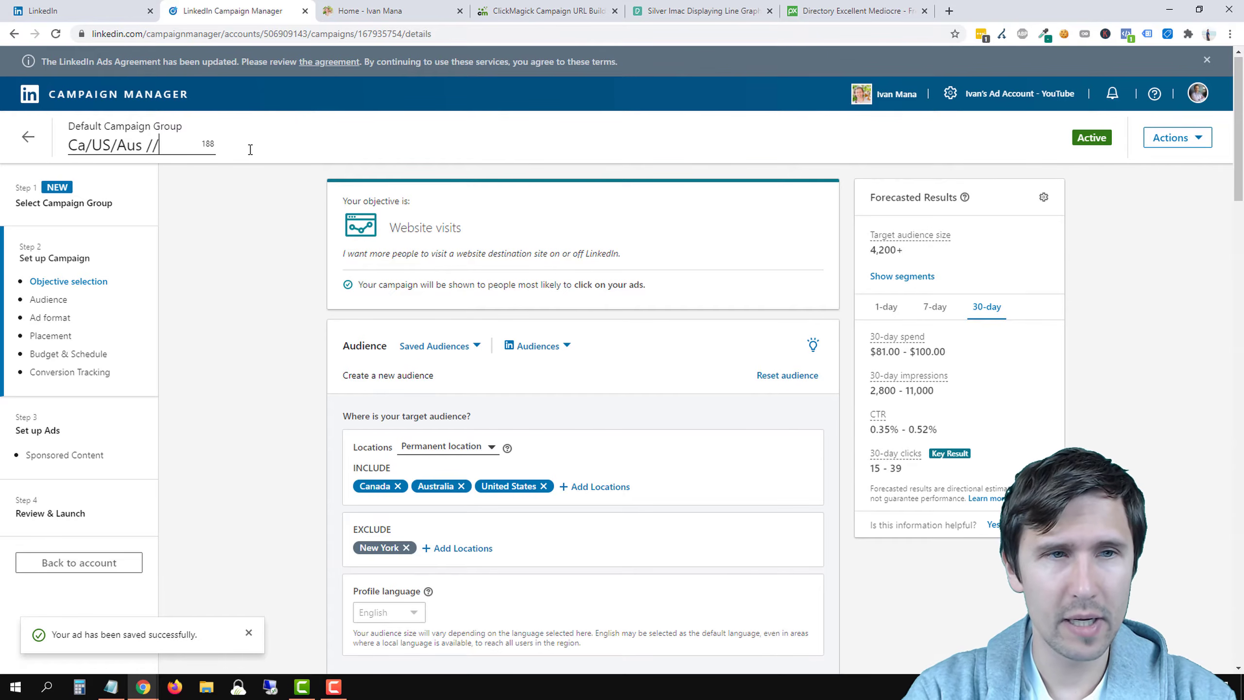
Append the member groups targeting to the campaign name as "aff. marketing groups //"
{"action": "scroll", "coordinate": [278, 277], "scroll_direction": "down", "scroll_amount": 5}
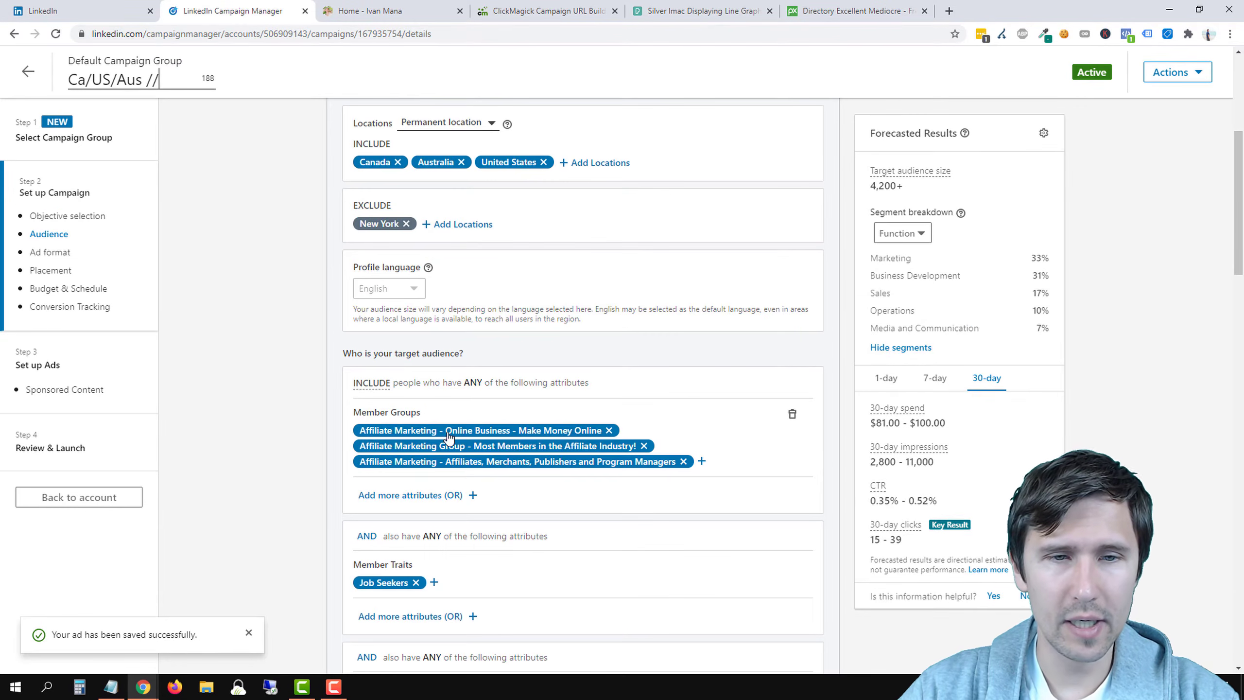
{"action": "scroll", "coordinate": [263, 380], "scroll_direction": "up", "scroll_amount": 5}
{"action": "type", "text": "a"}
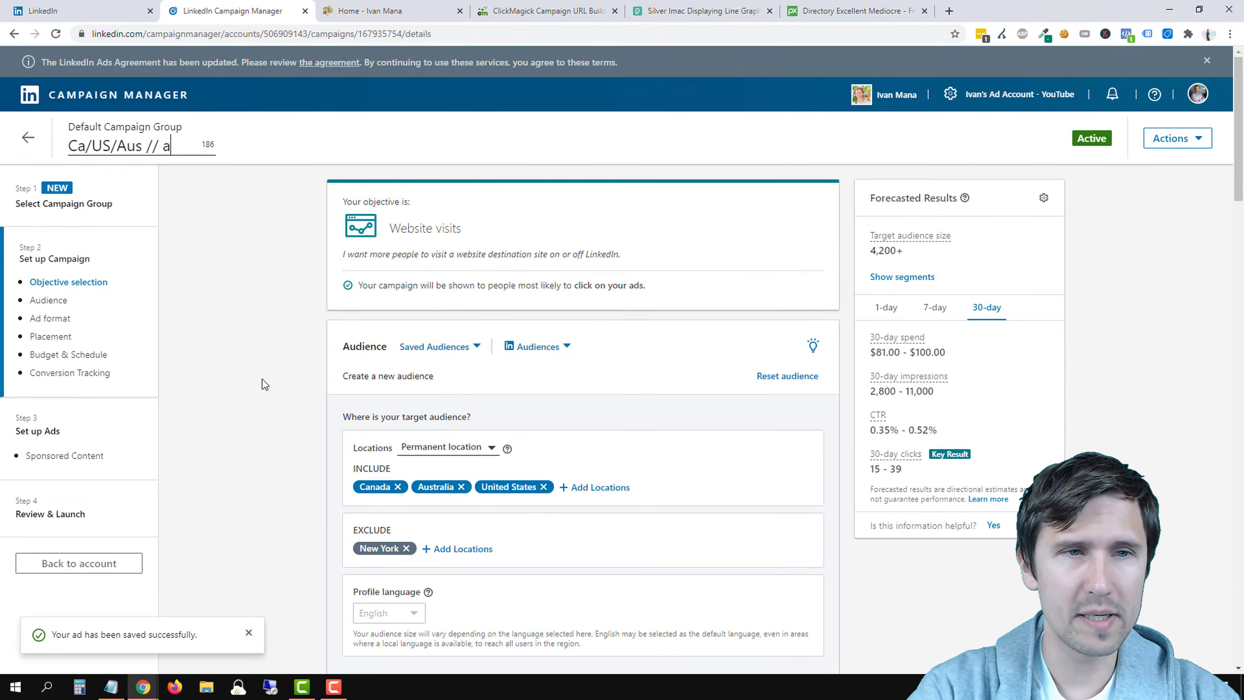
{"action": "type", "text": "ff. marketing group"}
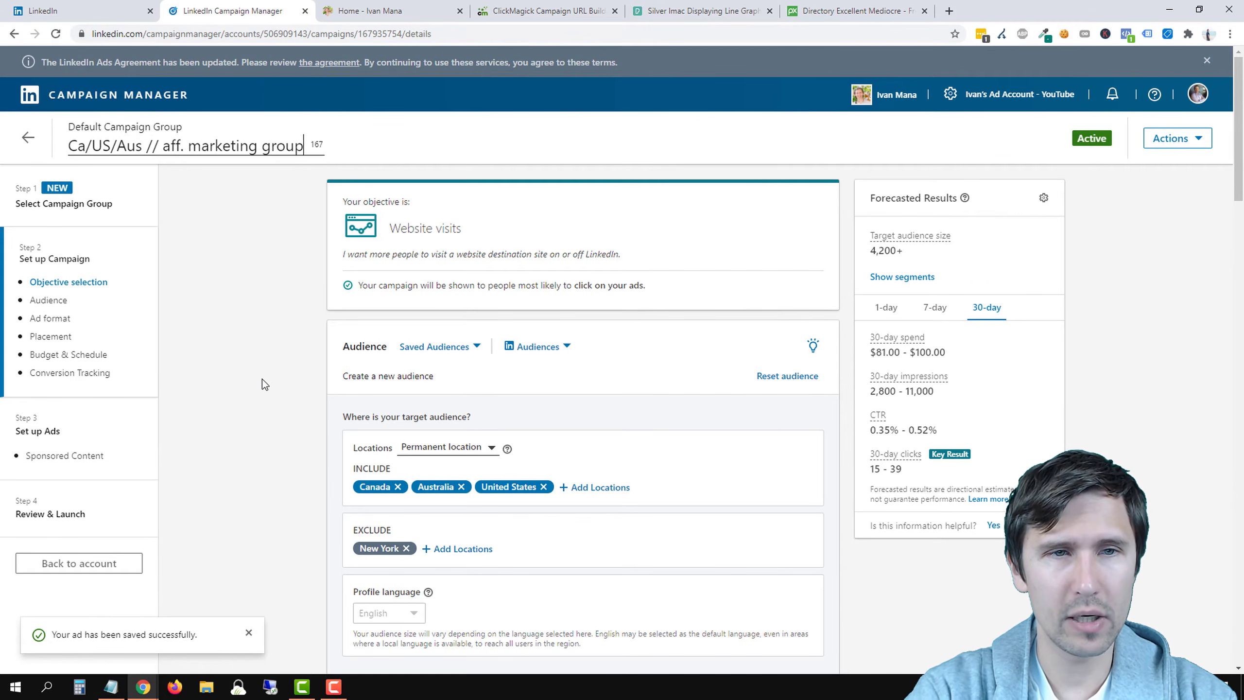
{"action": "type", "text": "s //"}
Replace the trailing slashes in the campaign name with "+ job seekers +" to reflect the member trait
{"action": "scroll", "coordinate": [263, 380], "scroll_direction": "down", "scroll_amount": 6}
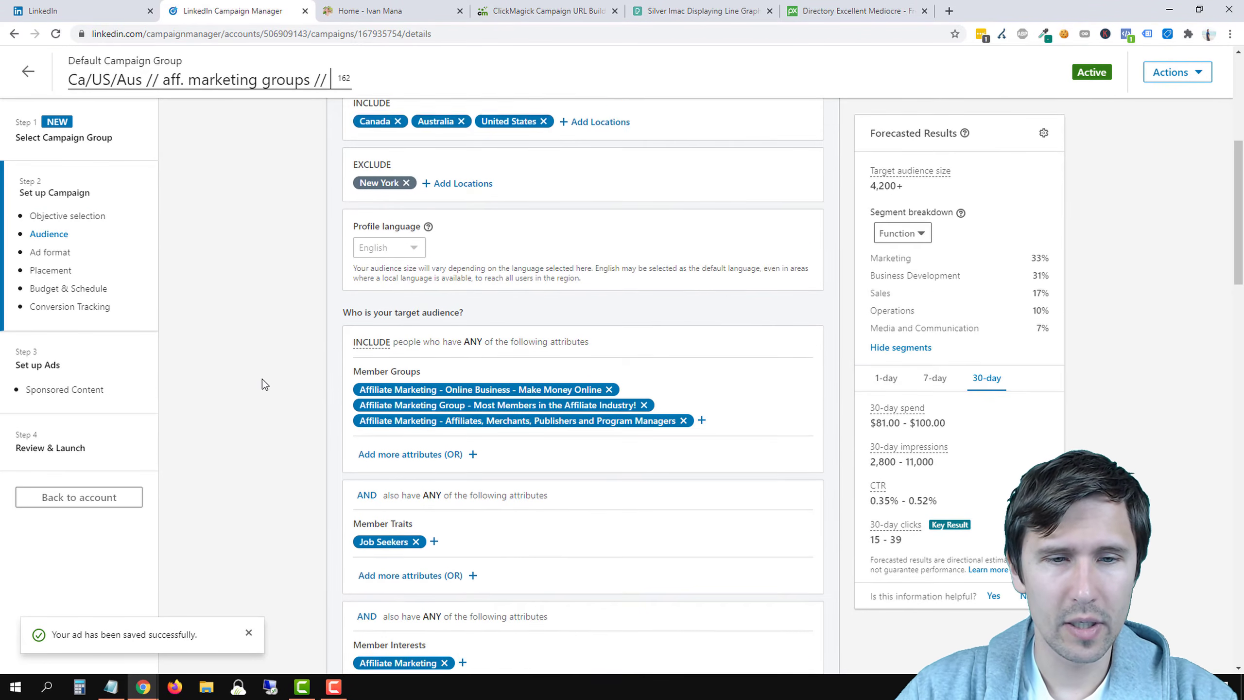
{"action": "scroll", "coordinate": [263, 380], "scroll_direction": "up", "scroll_amount": 5}
{"action": "scroll", "coordinate": [263, 380], "scroll_direction": "up", "scroll_amount": 1}
{"action": "key", "text": "BackSpace"}
{"action": "key", "text": "BackSpace"}
{"action": "key", "text": "BackSpace"}
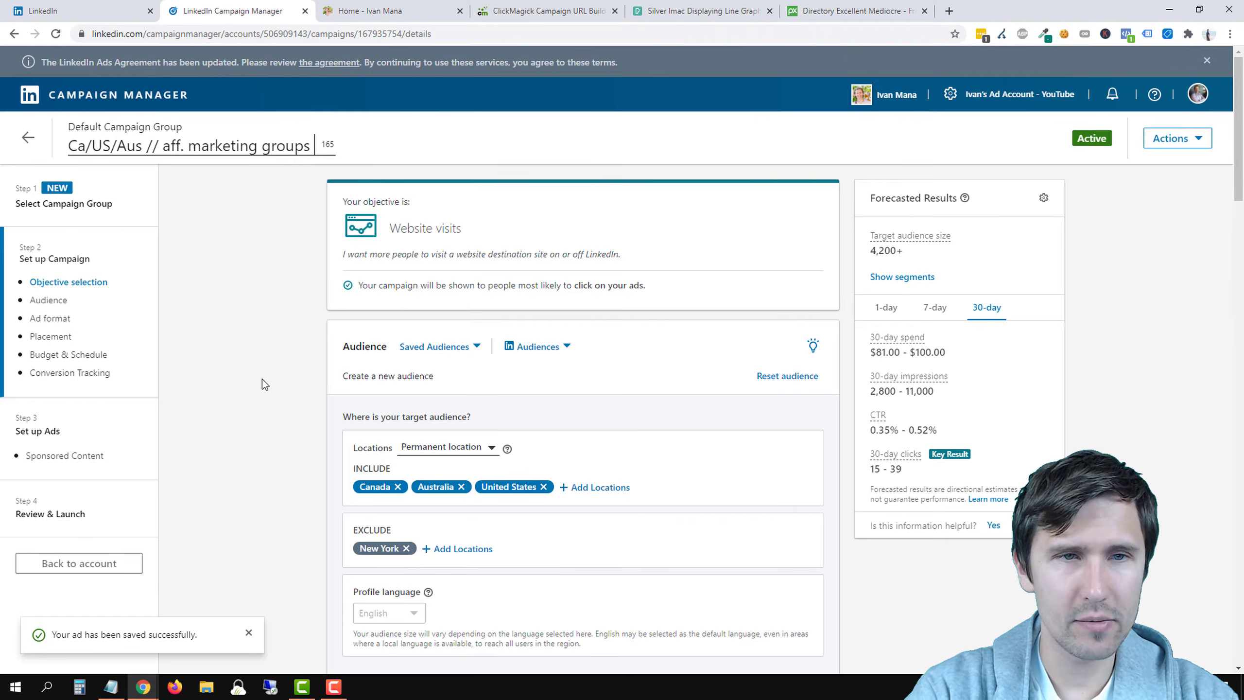
{"action": "type", "text": "+ job seeker"}
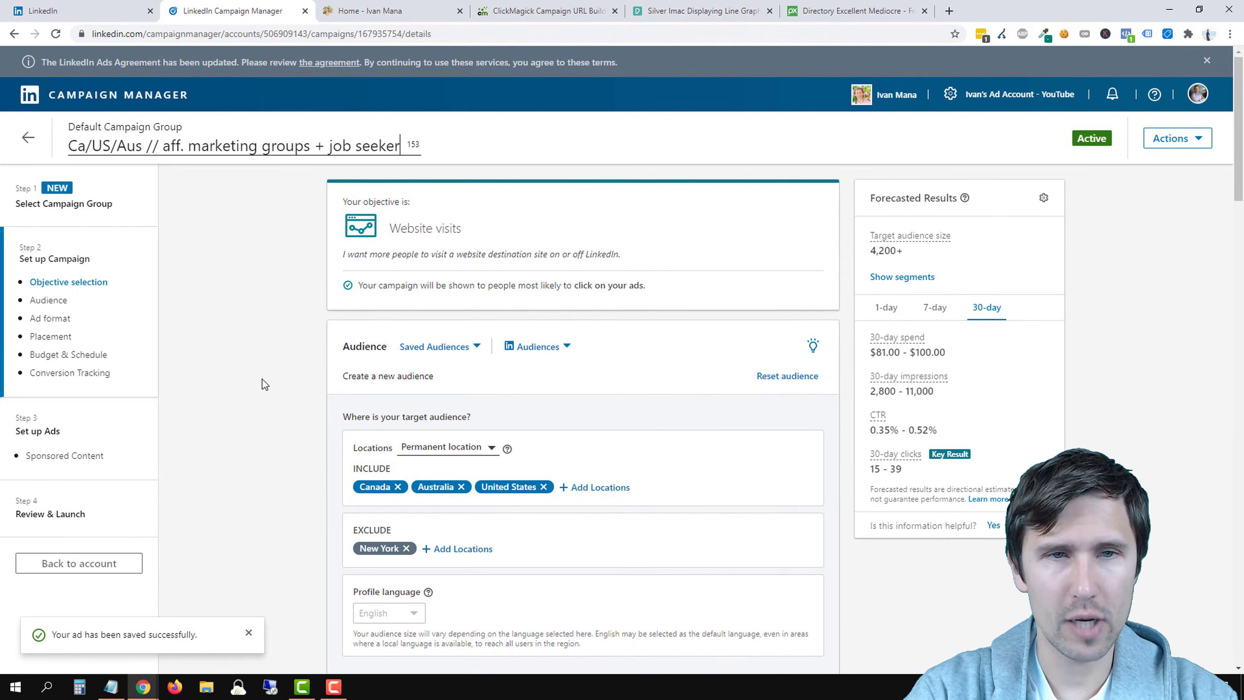
{"action": "type", "text": "s +"}
Add the member interest "affiliate marketing" to the end of the campaign name
{"action": "scroll", "coordinate": [263, 380], "scroll_direction": "down", "scroll_amount": 8}
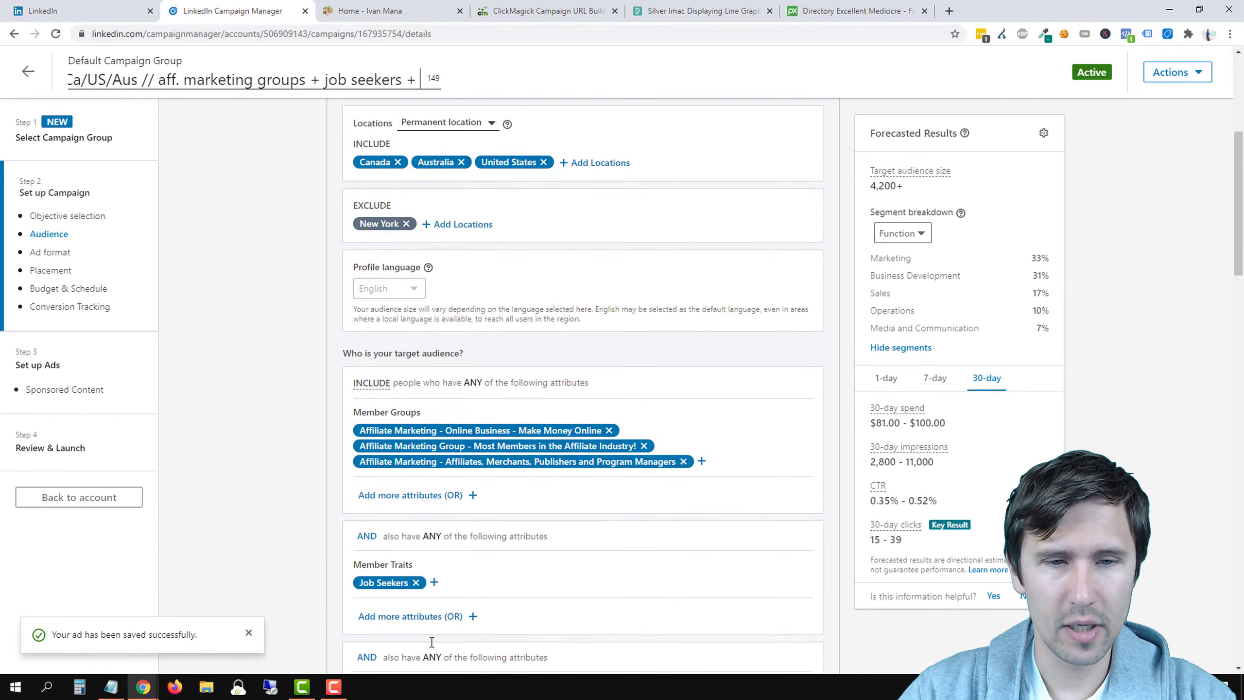
{"action": "scroll", "coordinate": [309, 433], "scroll_direction": "up", "scroll_amount": 9}
{"action": "type", "text": "aff"}
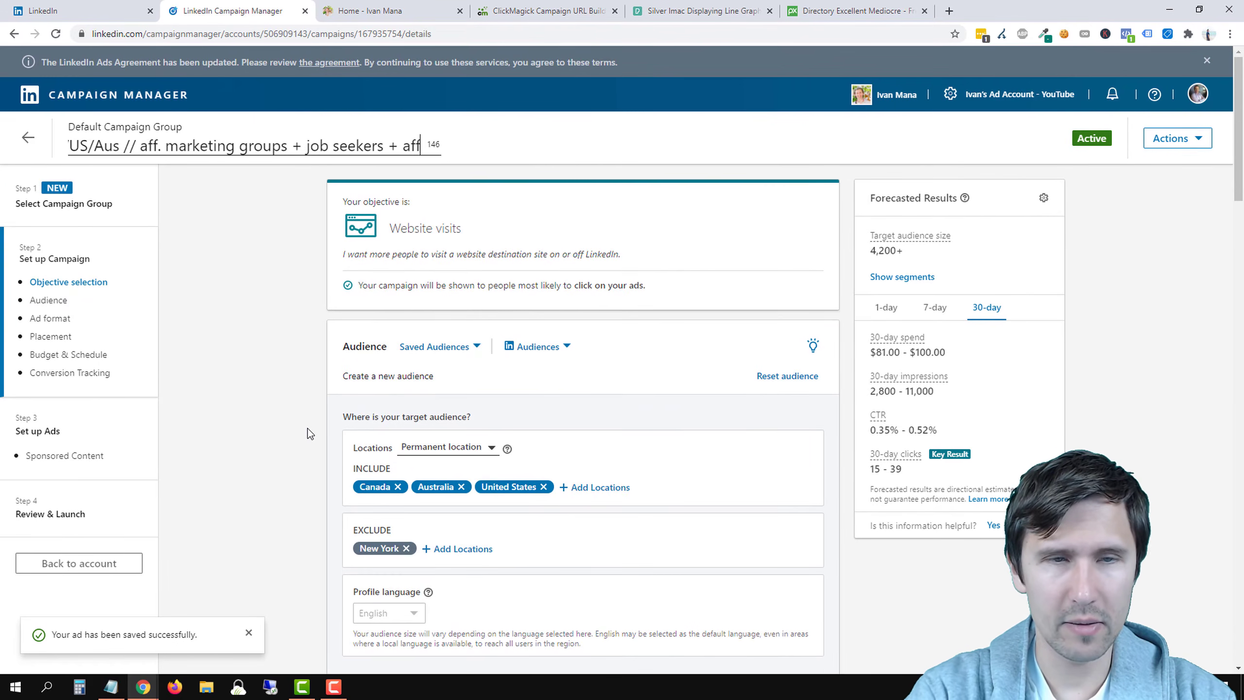
{"action": "type", "text": "iliate marketing"}
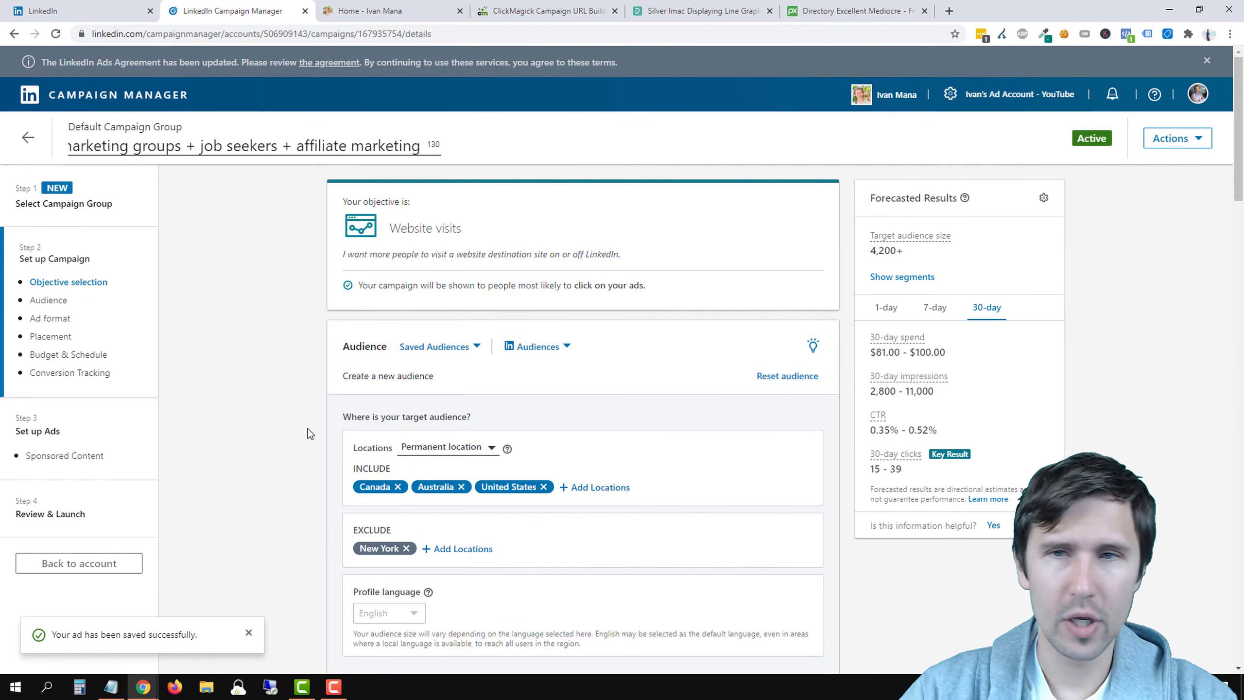
Check the remaining audience, ad format and placement settings, append "// single ad image" to the campaign name, and commit the name
{"action": "scroll", "coordinate": [309, 436], "scroll_direction": "down", "scroll_amount": 8}
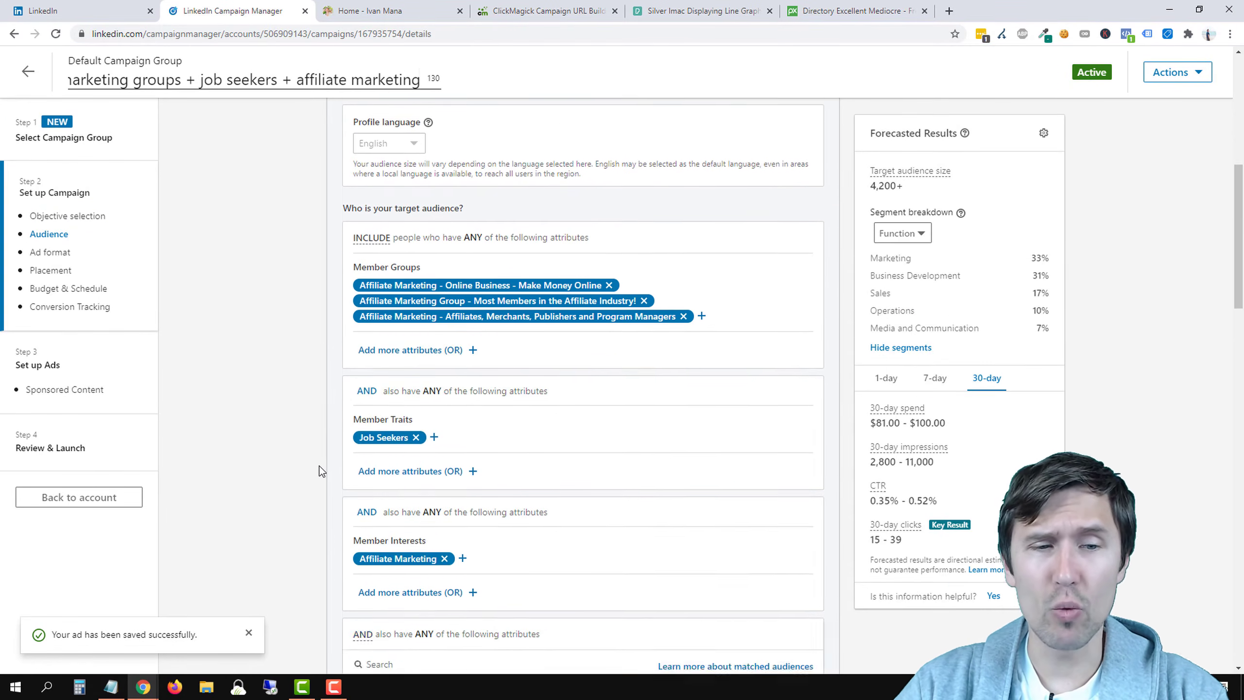
{"action": "scroll", "coordinate": [321, 470], "scroll_direction": "down", "scroll_amount": 1}
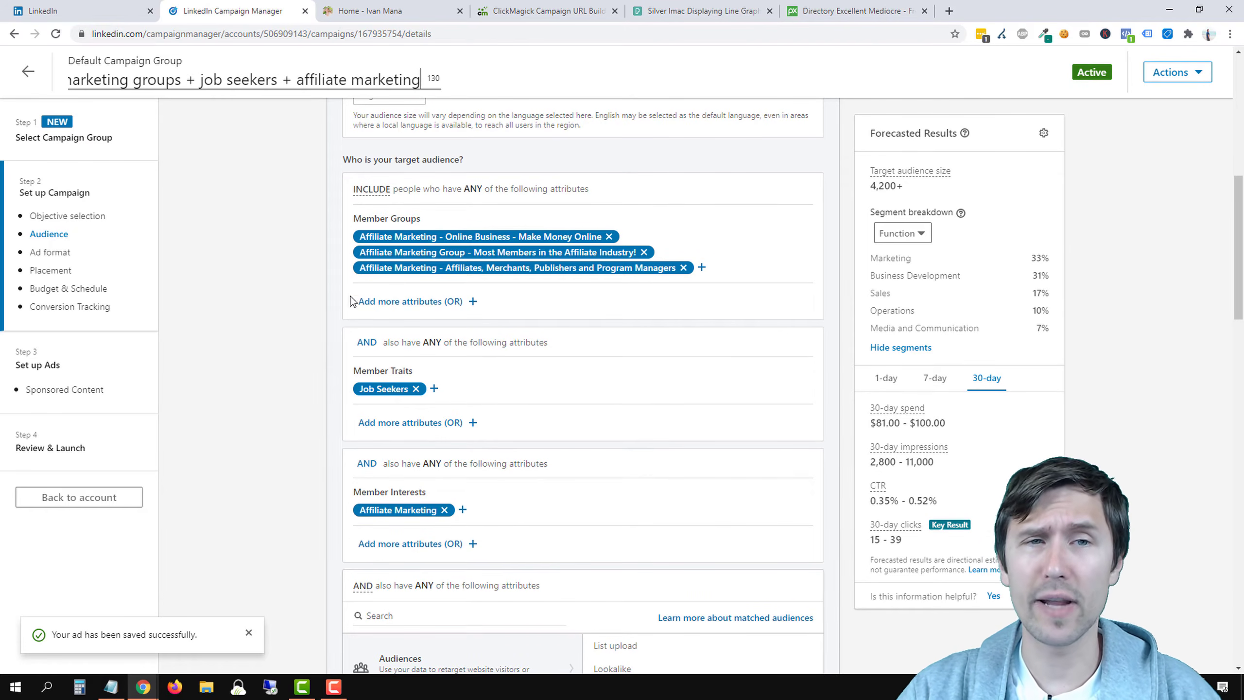
{"action": "scroll", "coordinate": [306, 286], "scroll_direction": "down", "scroll_amount": 6}
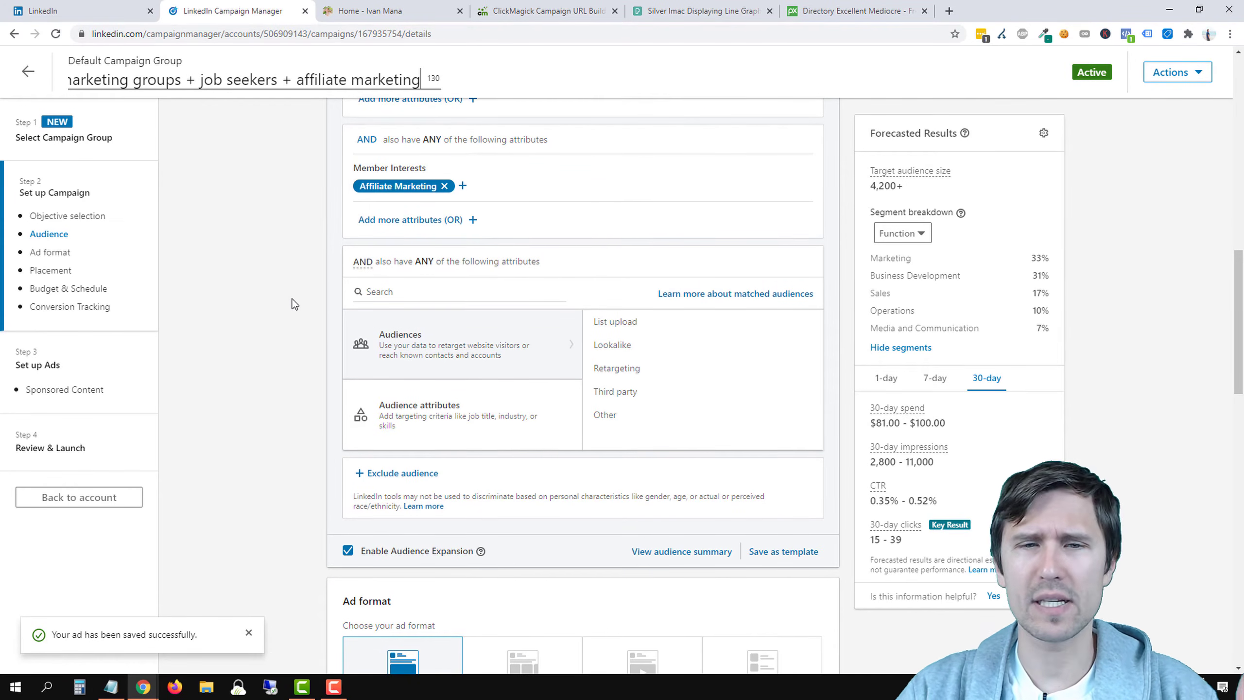
{"action": "scroll", "coordinate": [296, 314], "scroll_direction": "down", "scroll_amount": 5}
{"action": "scroll", "coordinate": [266, 436], "scroll_direction": "up", "scroll_amount": 7}
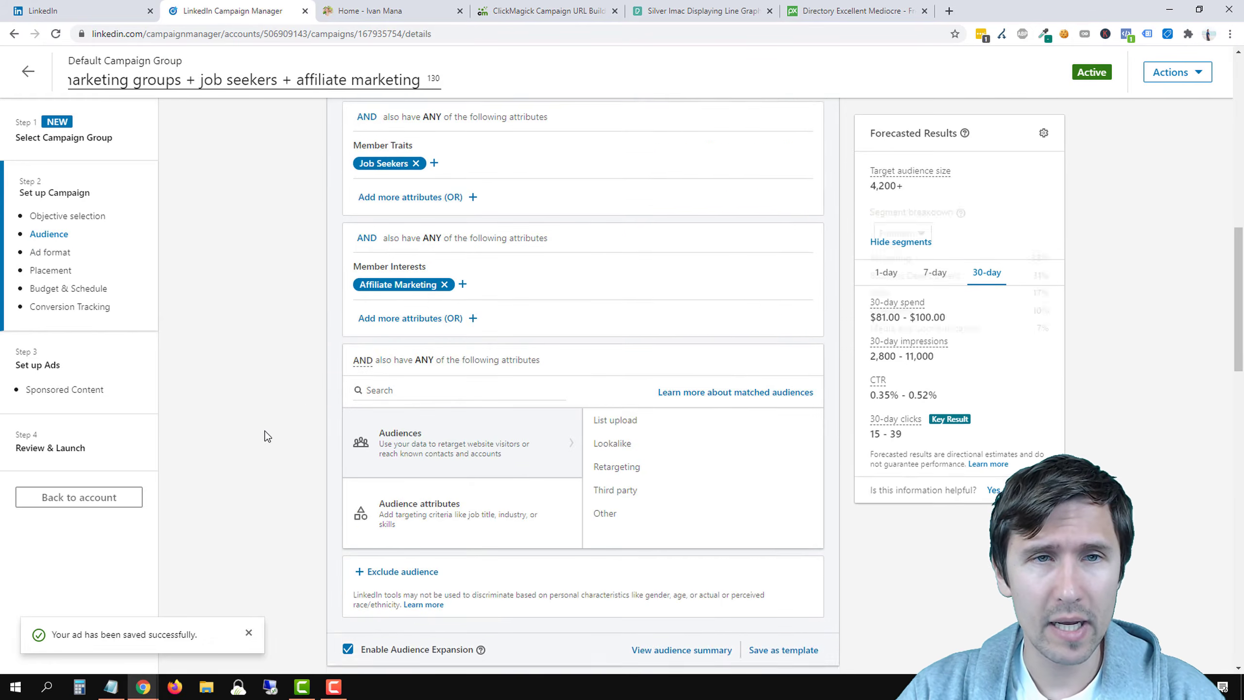
{"action": "scroll", "coordinate": [266, 436], "scroll_direction": "up", "scroll_amount": 5}
{"action": "type", "text": "// sing"}
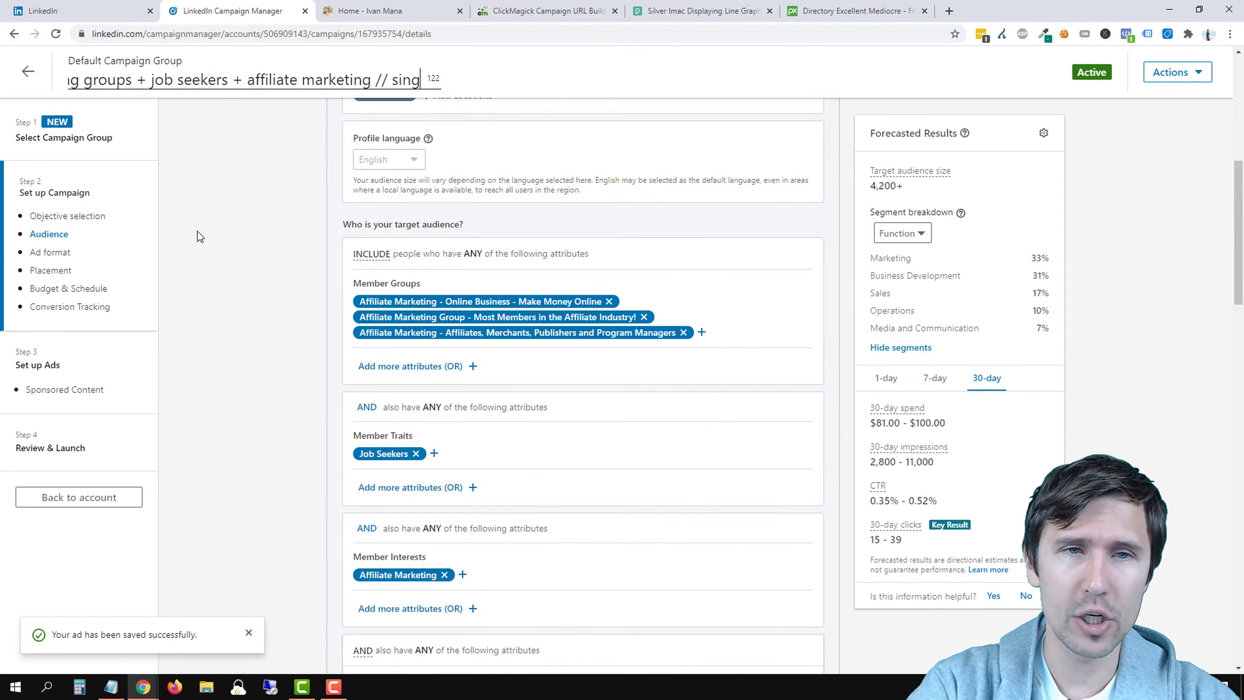
{"action": "type", "text": "le ad image"}
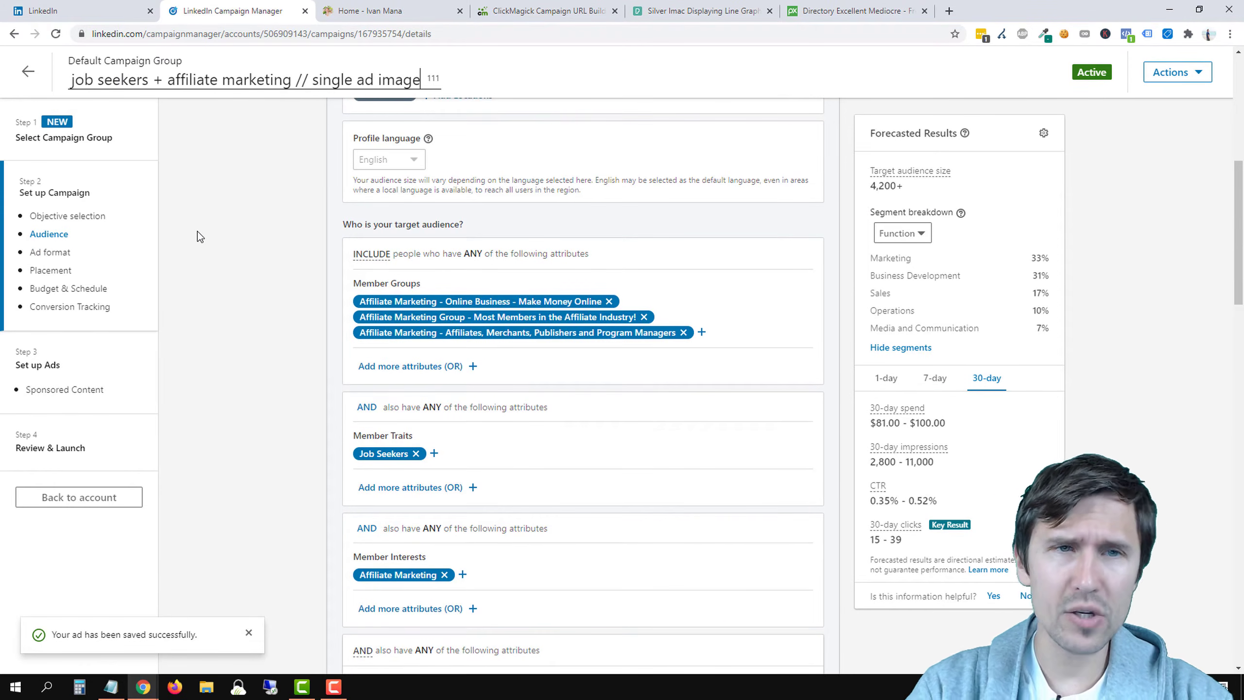
{"action": "scroll", "coordinate": [228, 258], "scroll_direction": "down", "scroll_amount": 10}
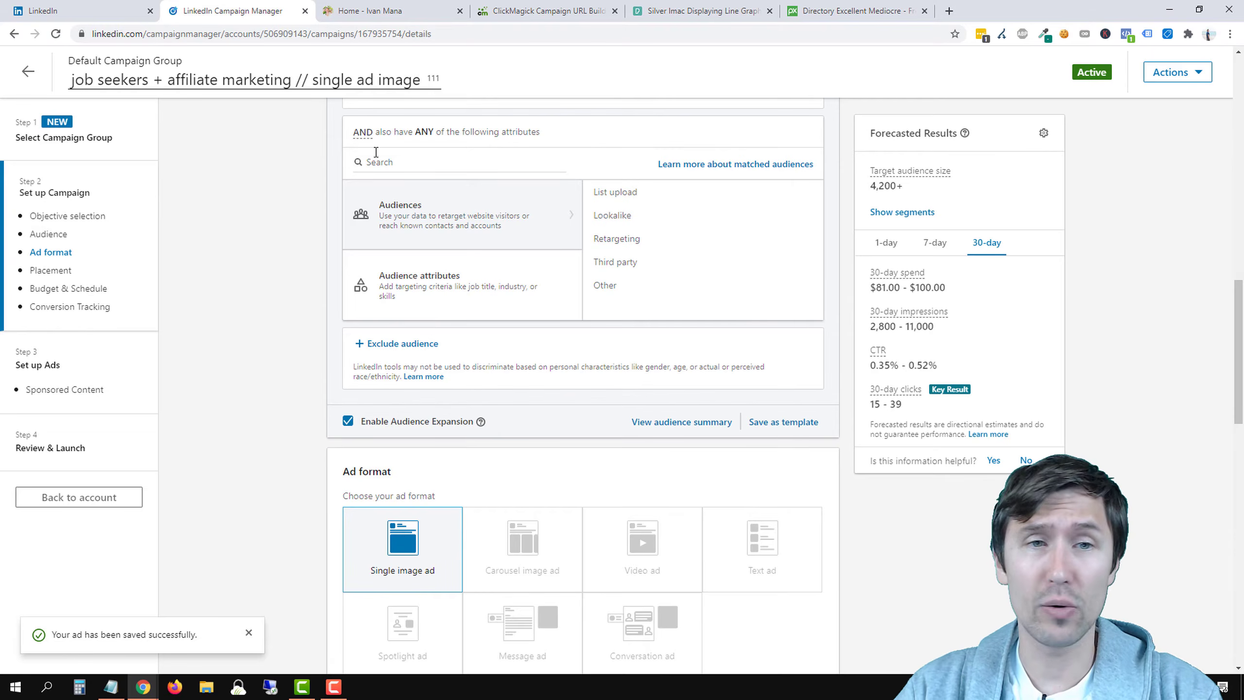
{"action": "scroll", "coordinate": [305, 250], "scroll_direction": "down", "scroll_amount": 12}
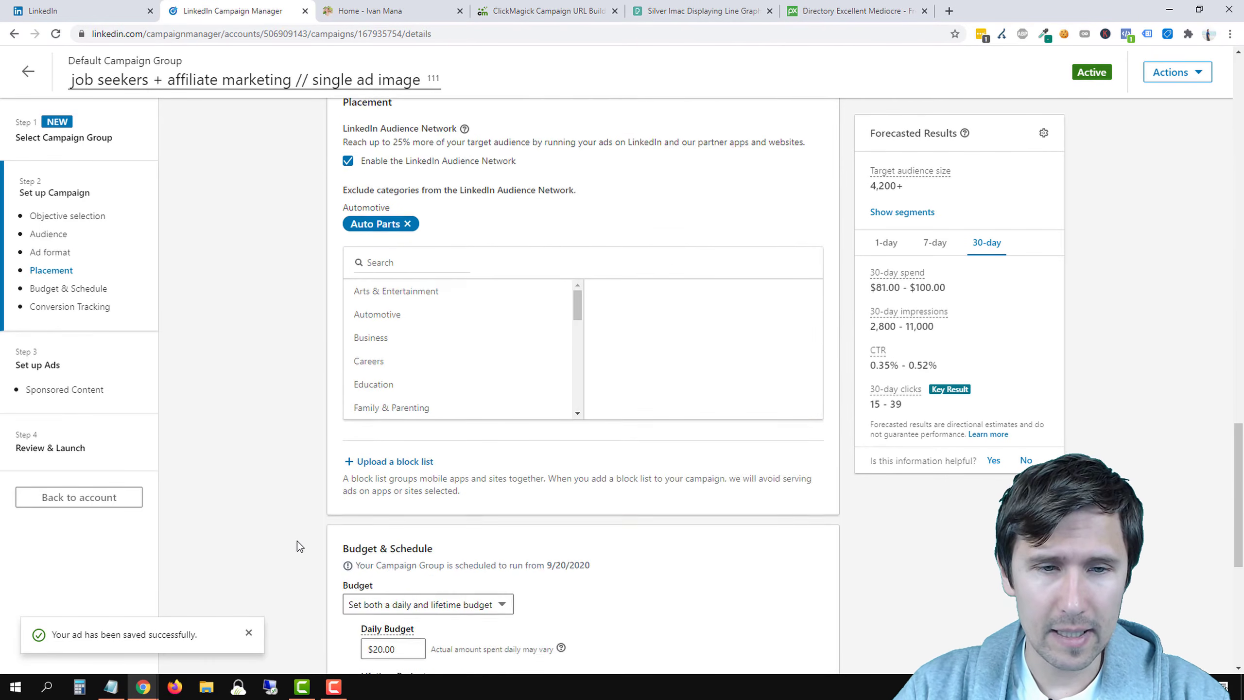
{"action": "scroll", "coordinate": [298, 541], "scroll_direction": "up", "scroll_amount": 5}
{"action": "scroll", "coordinate": [298, 540], "scroll_direction": "up", "scroll_amount": 15}
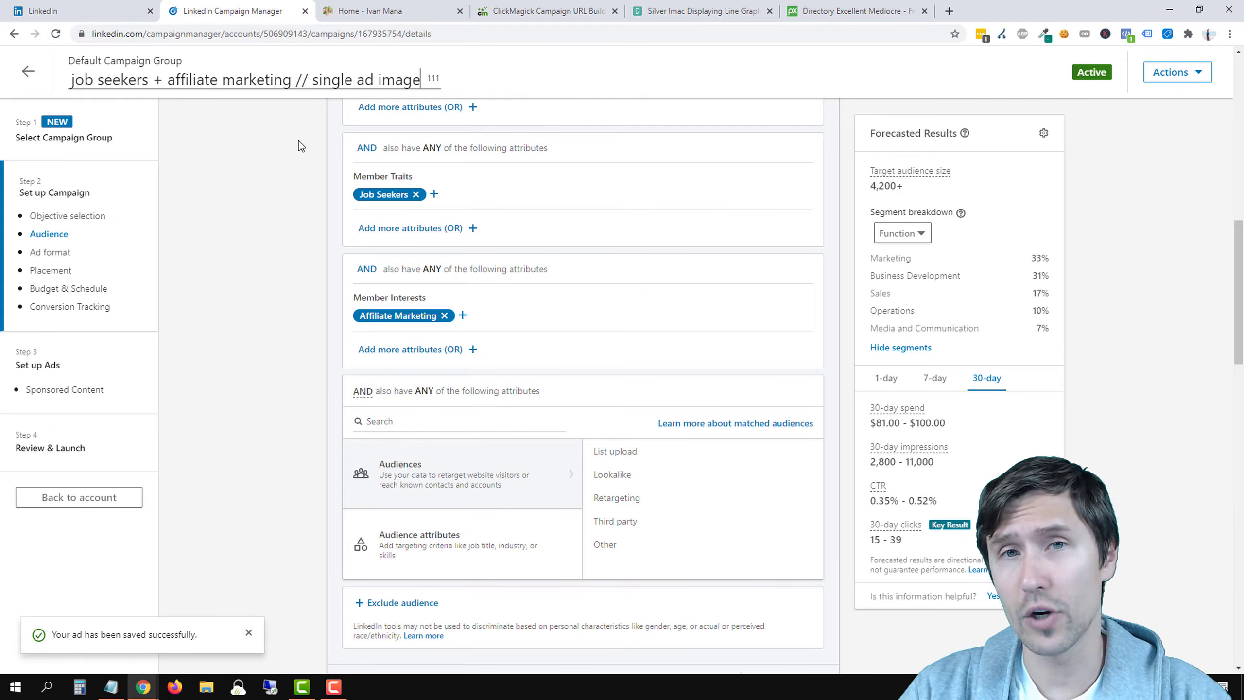
{"action": "left_click", "coordinate": [282, 150]}
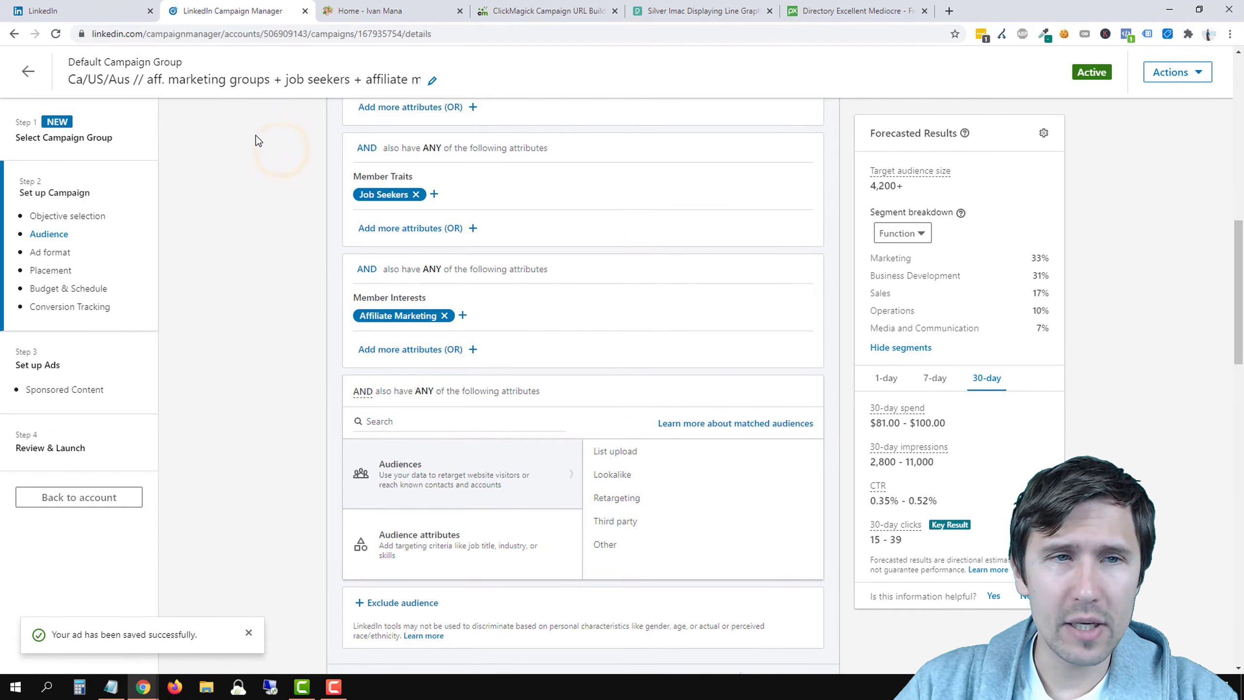
Proceed through the campaign and ad setup to Review & Launch and submit the renamed campaign
{"action": "scroll", "coordinate": [216, 213], "scroll_direction": "up", "scroll_amount": 10}
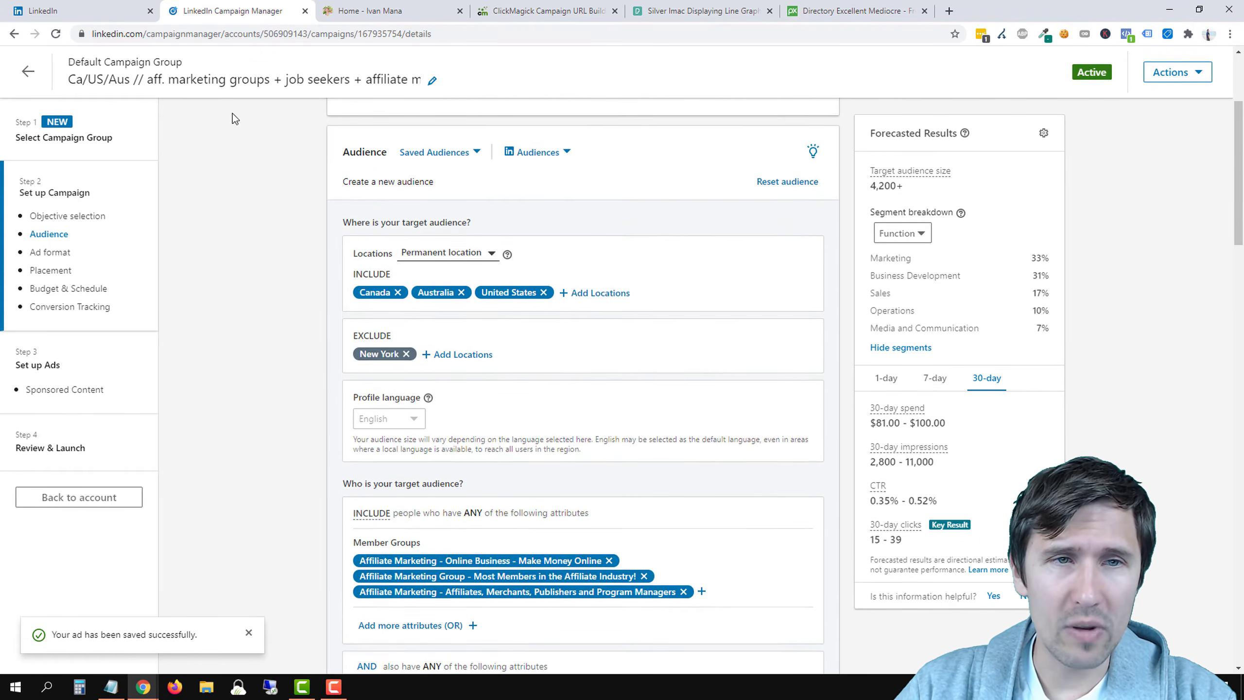
{"action": "scroll", "coordinate": [266, 318], "scroll_direction": "down", "scroll_amount": 20}
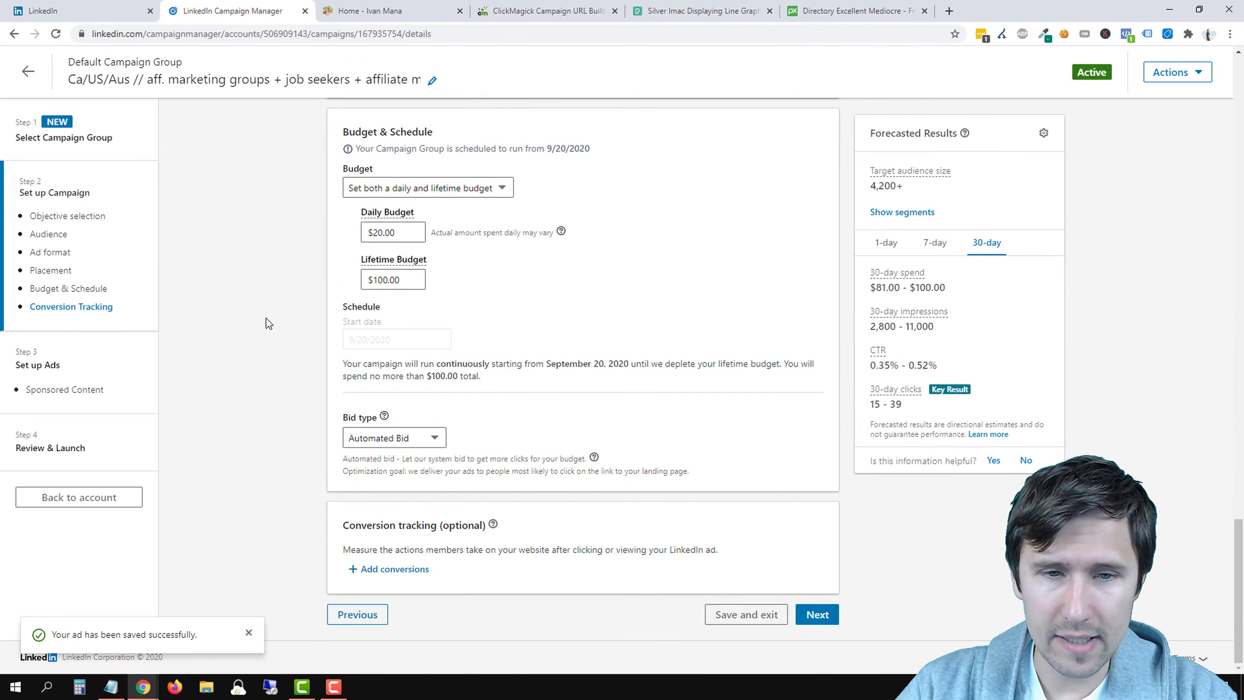
{"action": "left_click", "coordinate": [813, 613]}
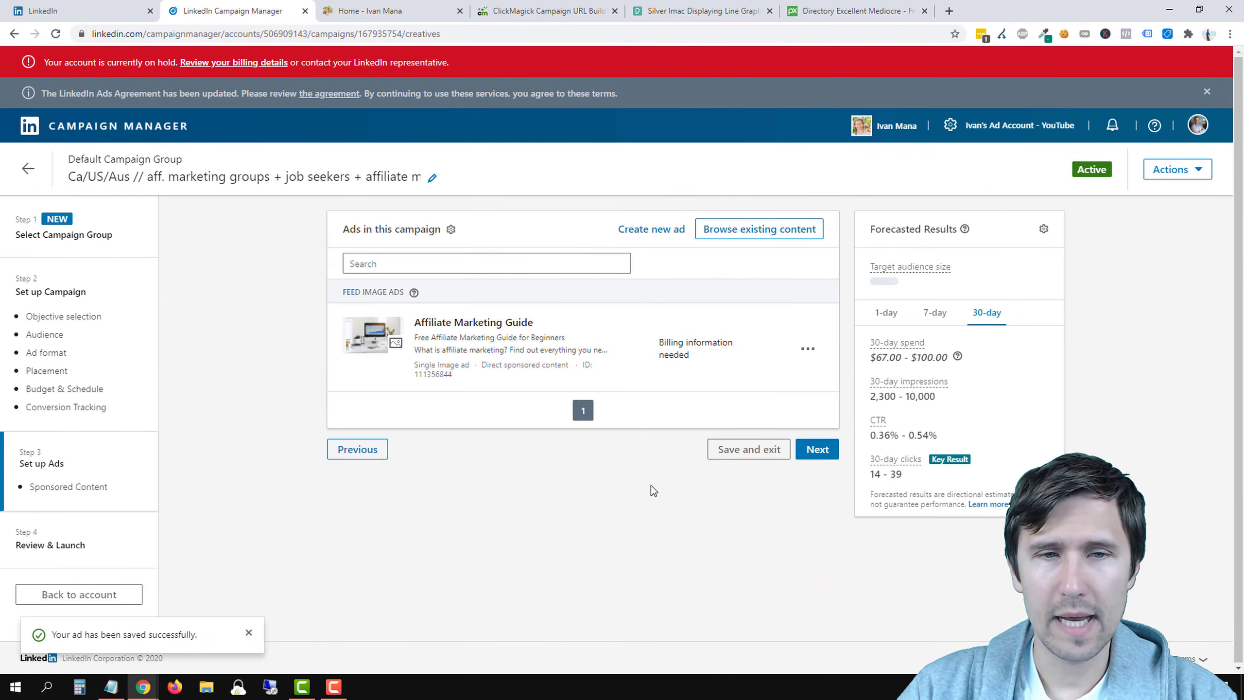
{"action": "left_click", "coordinate": [818, 449]}
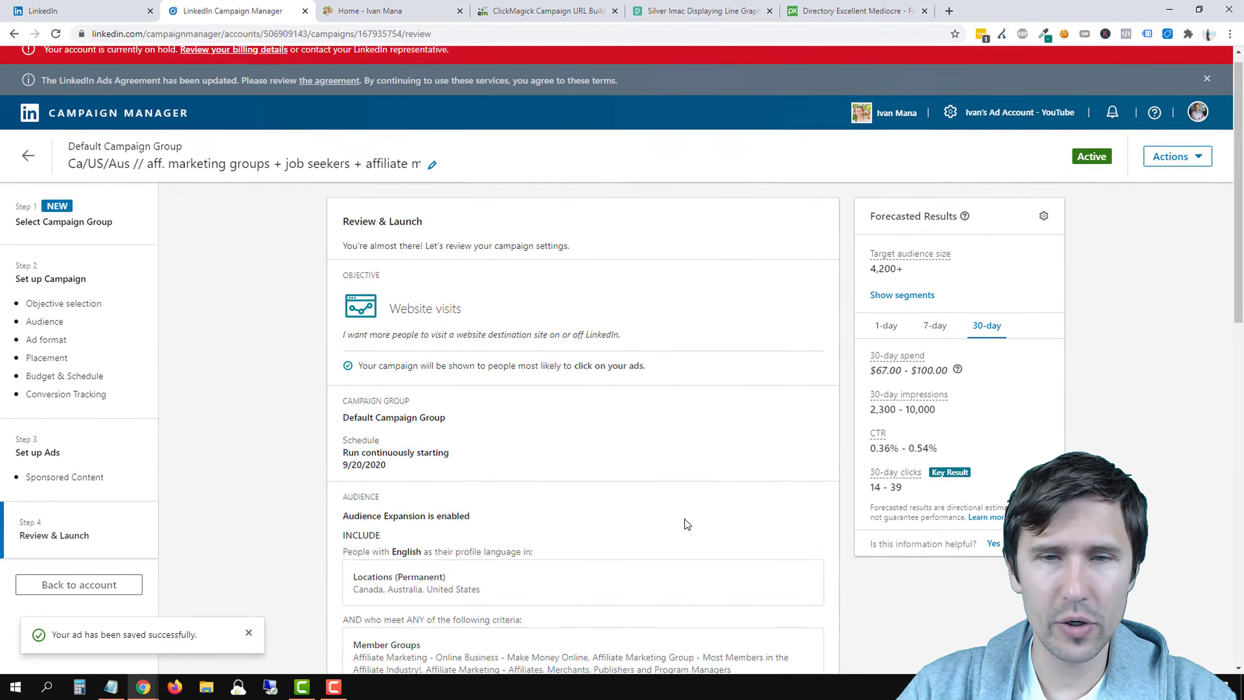
{"action": "scroll", "coordinate": [684, 514], "scroll_direction": "down", "scroll_amount": 10}
{"action": "left_click", "coordinate": [789, 618]}
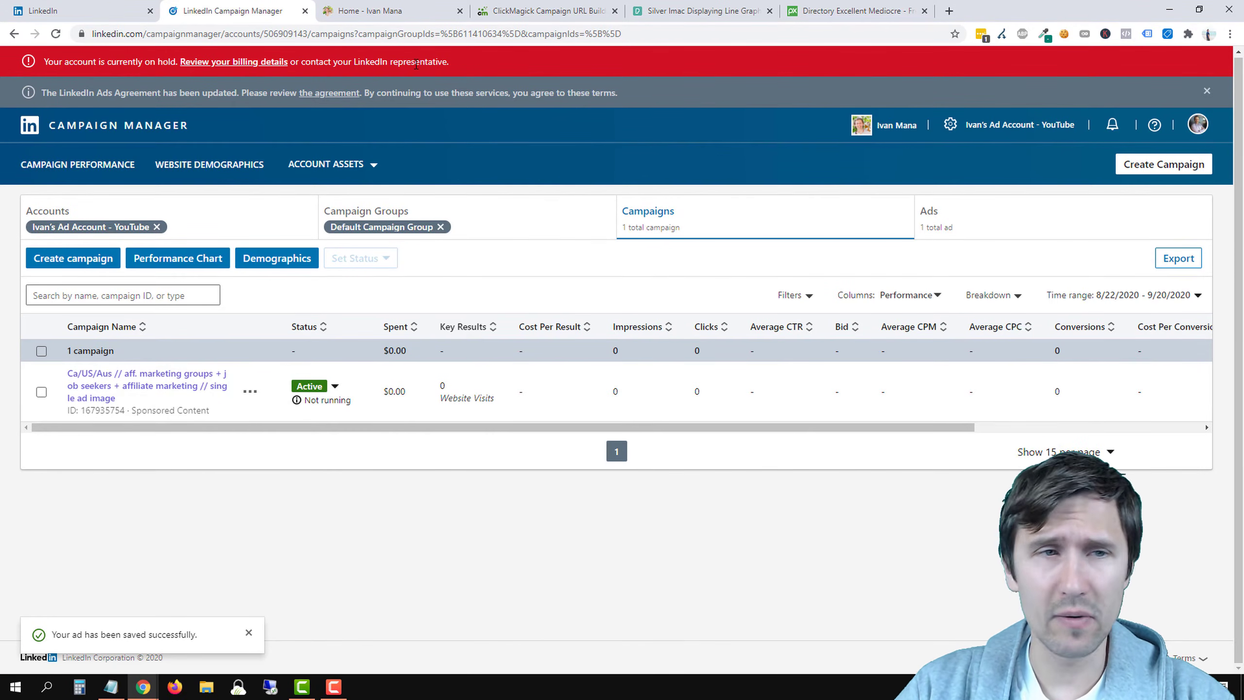
Open the LinkedIn Ads Agreement and look through its terms from start to end
{"action": "left_click", "coordinate": [333, 96]}
{"action": "scroll", "coordinate": [528, 375], "scroll_direction": "down", "scroll_amount": 3}
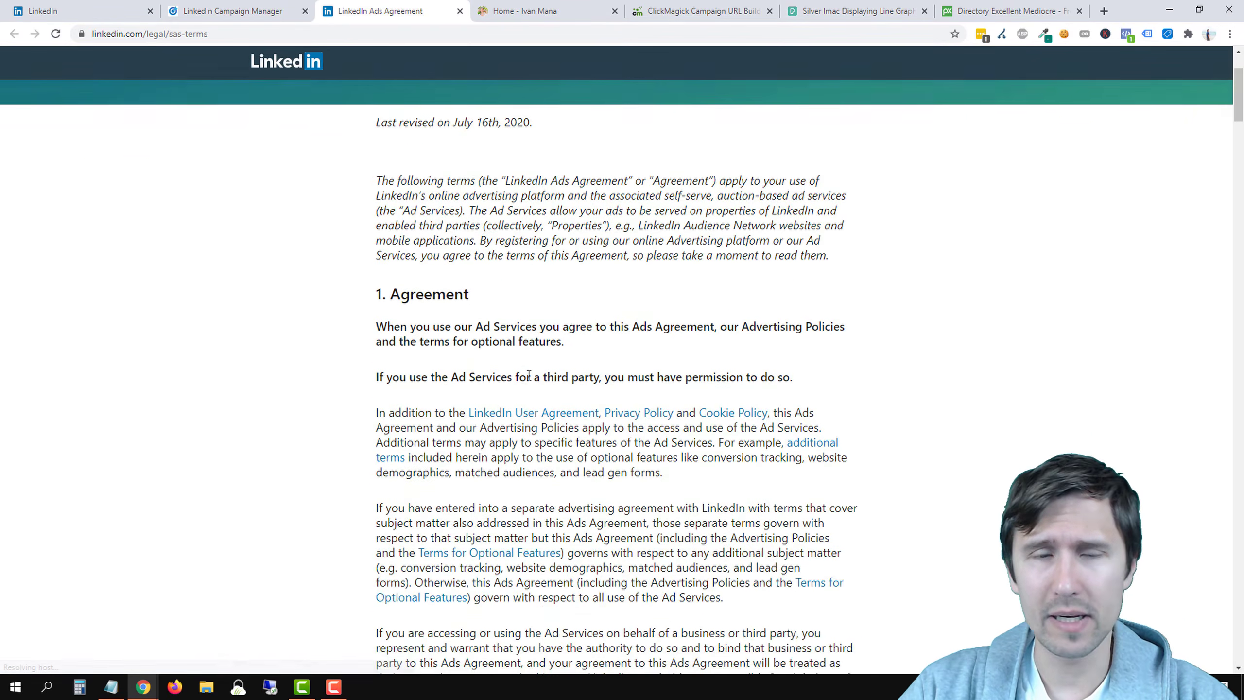
{"action": "scroll", "coordinate": [529, 374], "scroll_direction": "down", "scroll_amount": 20}
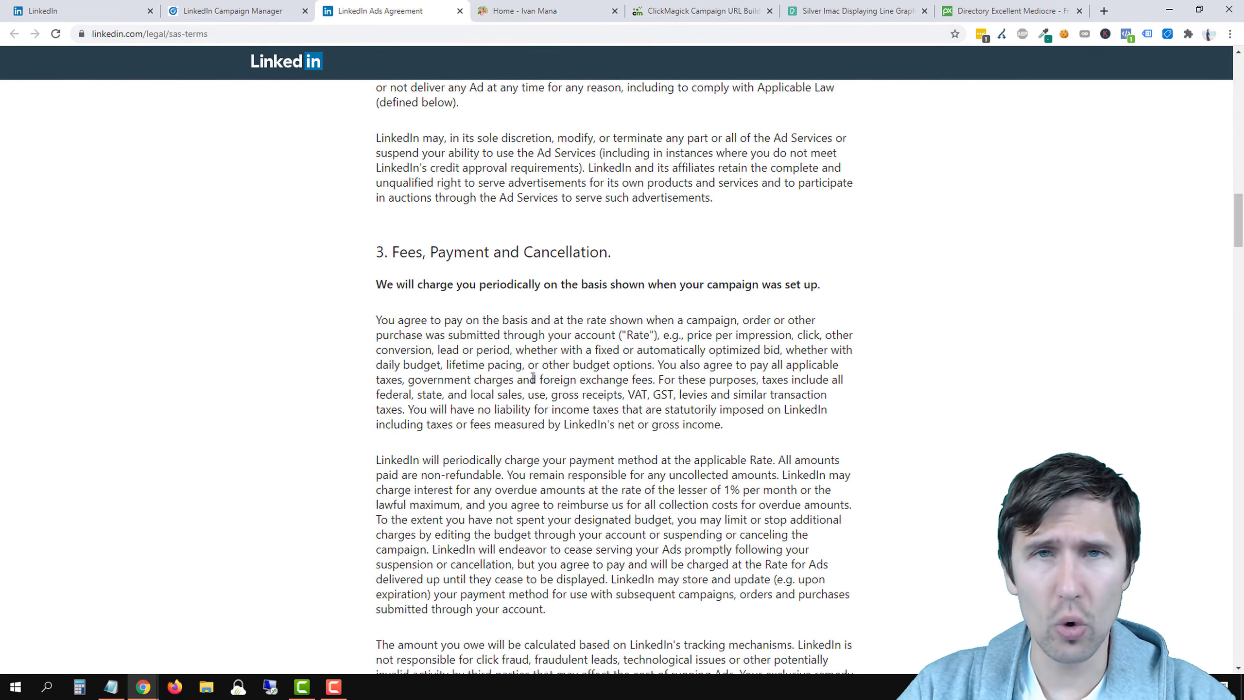
{"action": "scroll", "coordinate": [533, 378], "scroll_direction": "down", "scroll_amount": 20}
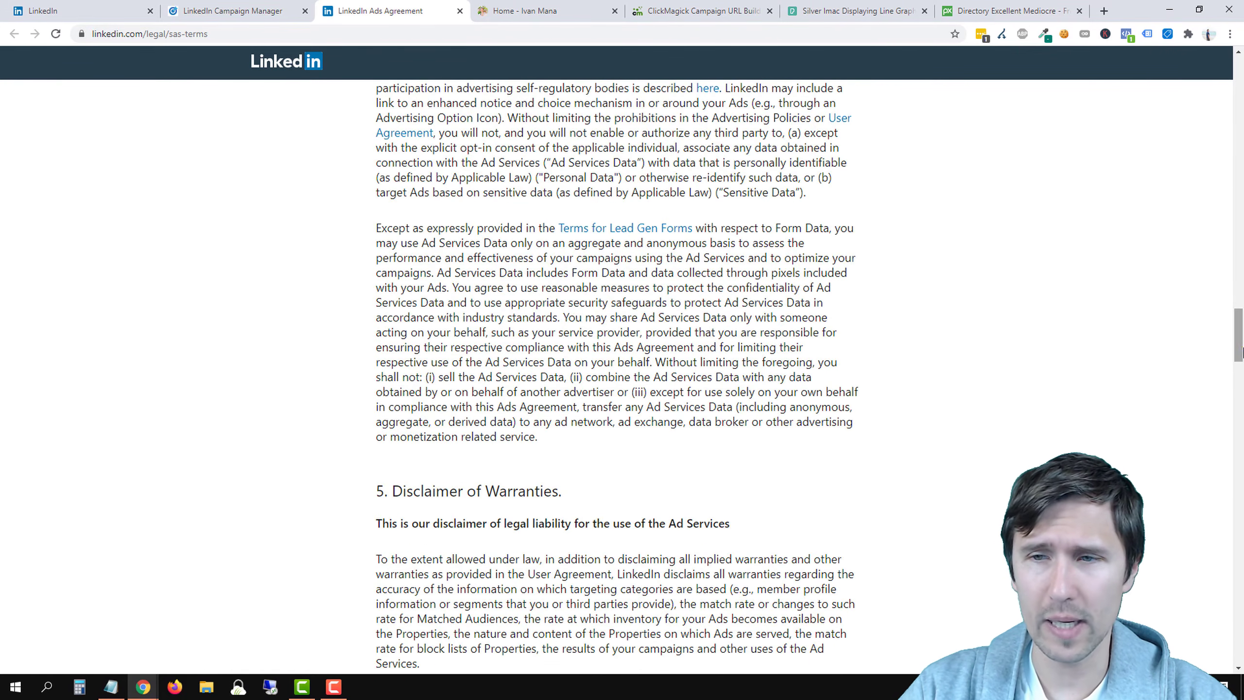
{"action": "left_click_drag", "start_coordinate": [1242, 351], "coordinate": [1241, 651]}
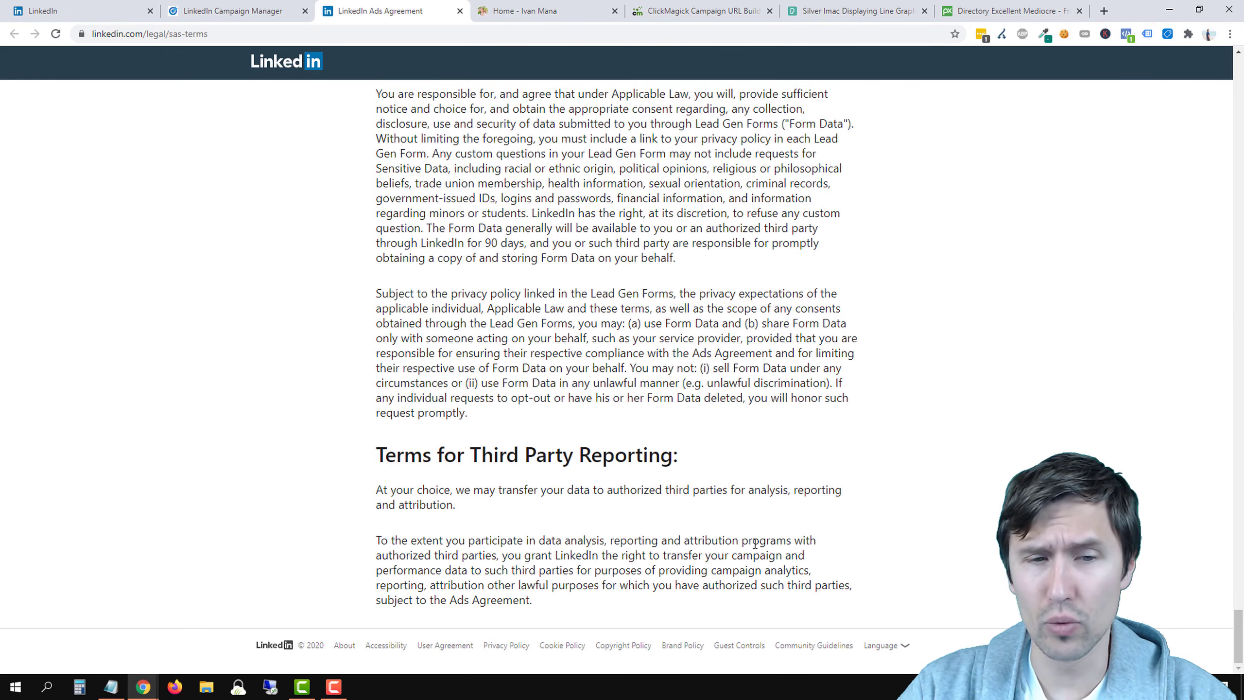
{"action": "scroll", "coordinate": [755, 543], "scroll_direction": "up", "scroll_amount": 15}
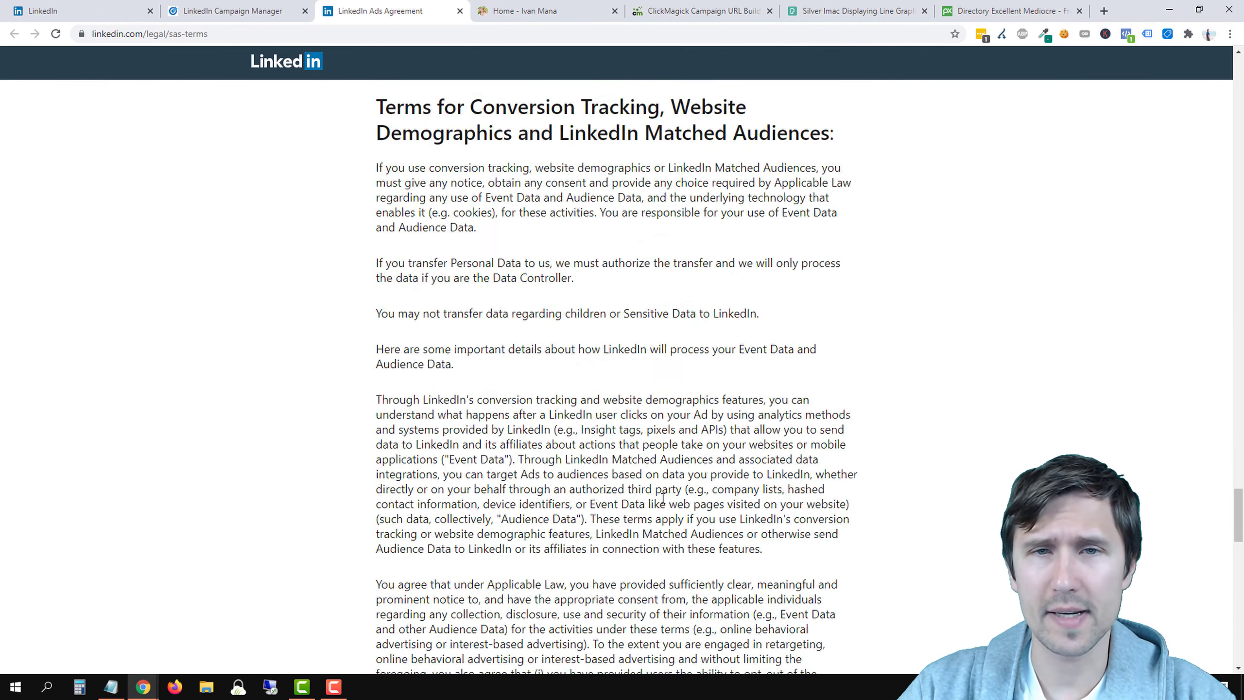
{"action": "scroll", "coordinate": [663, 498], "scroll_direction": "up", "scroll_amount": 20}
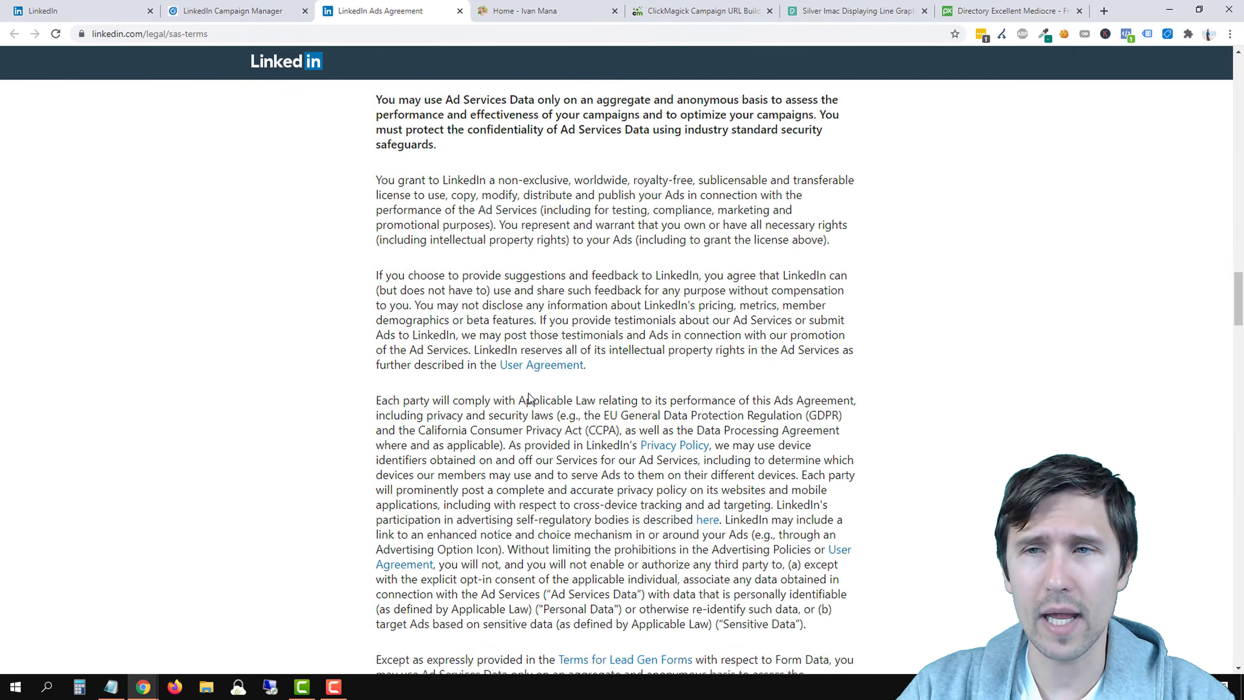
{"action": "scroll", "coordinate": [528, 398], "scroll_direction": "up", "scroll_amount": 20}
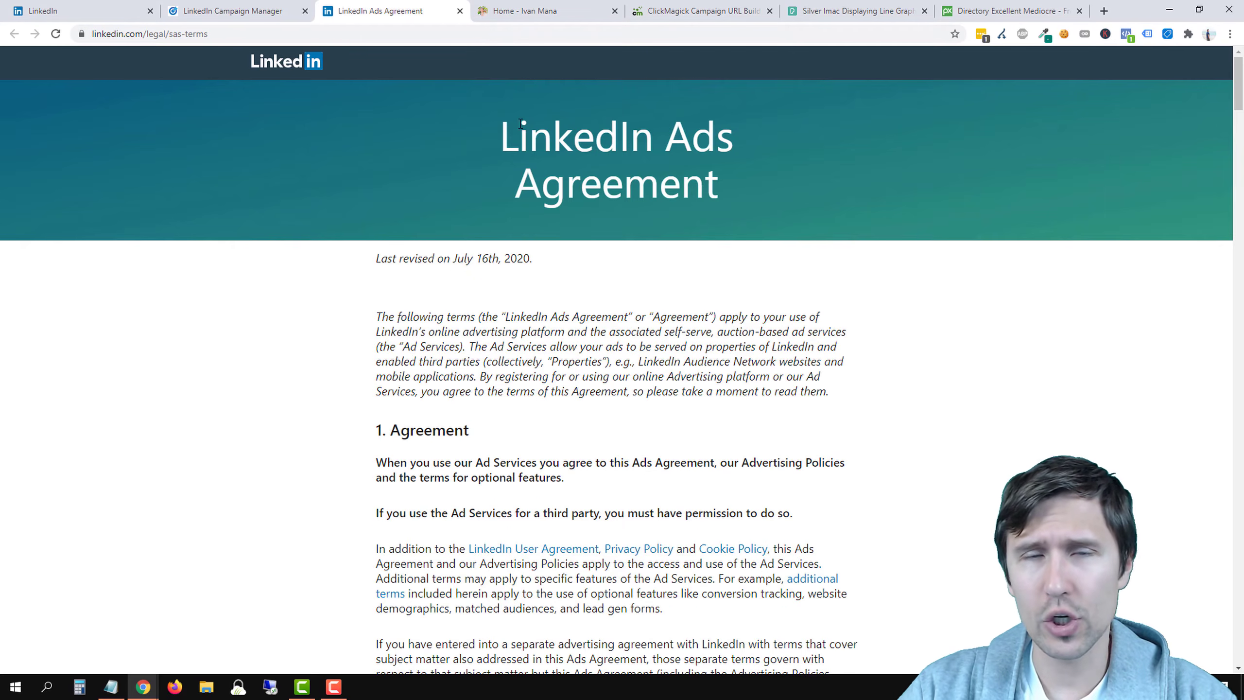
Skim the LinkedIn Ads Agreement down to its fees and payment section, close it, and dismiss the agreement update notice
{"action": "scroll", "coordinate": [519, 338], "scroll_direction": "down", "scroll_amount": 20}
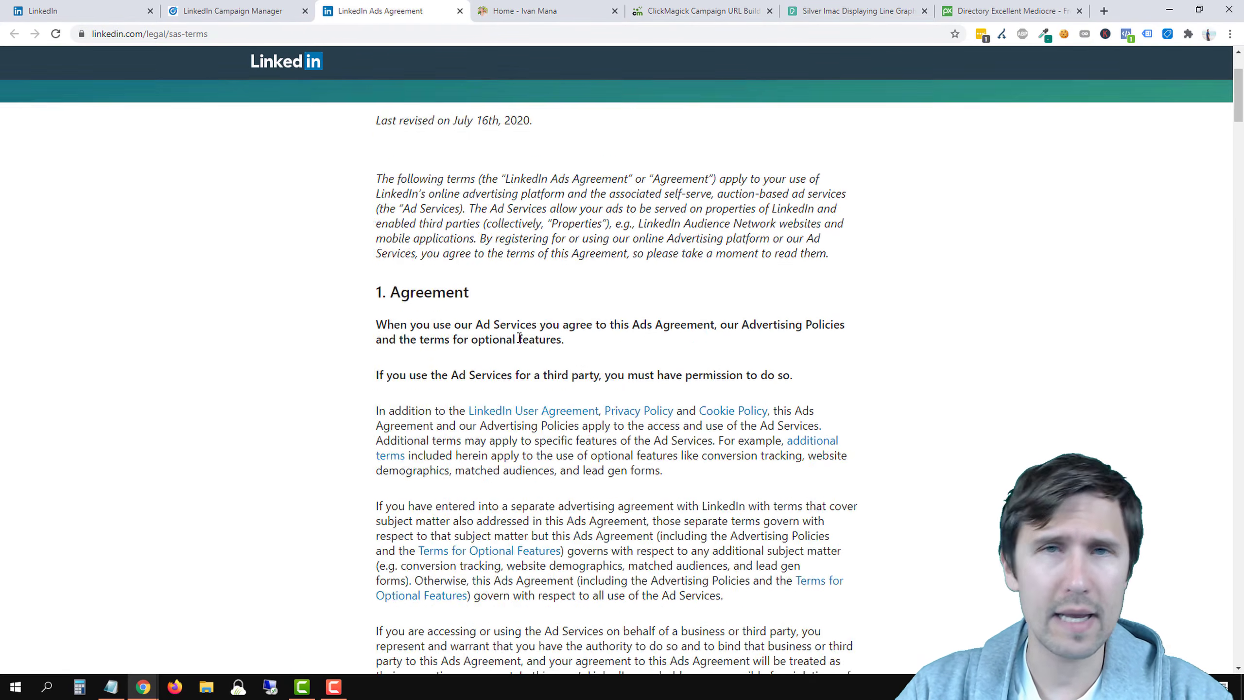
{"action": "scroll", "coordinate": [519, 337], "scroll_direction": "down", "scroll_amount": 8}
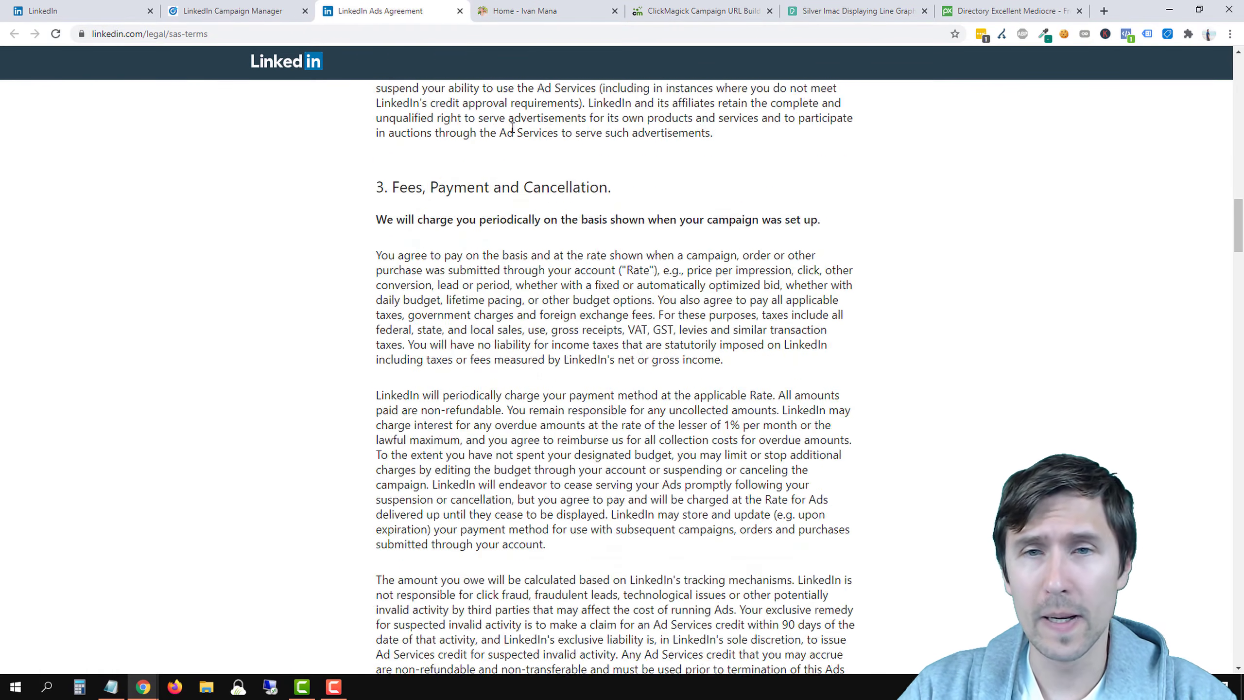
{"action": "left_click", "coordinate": [460, 11]}
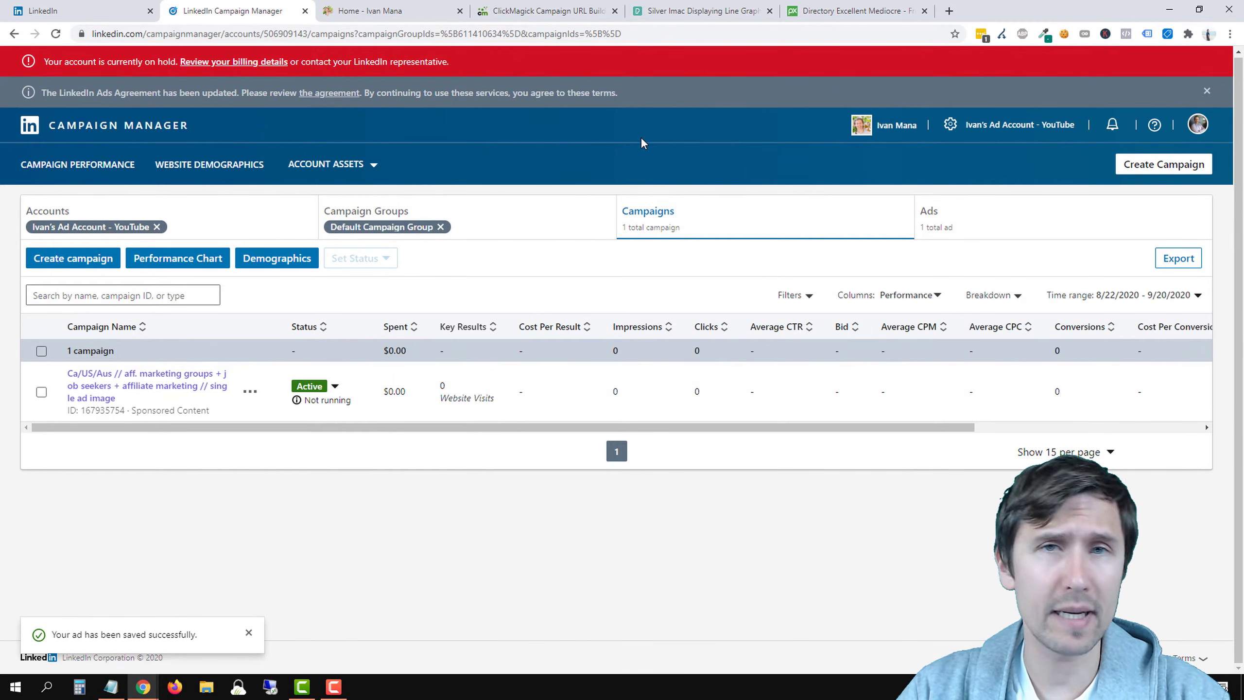
{"action": "left_click", "coordinate": [1207, 91]}
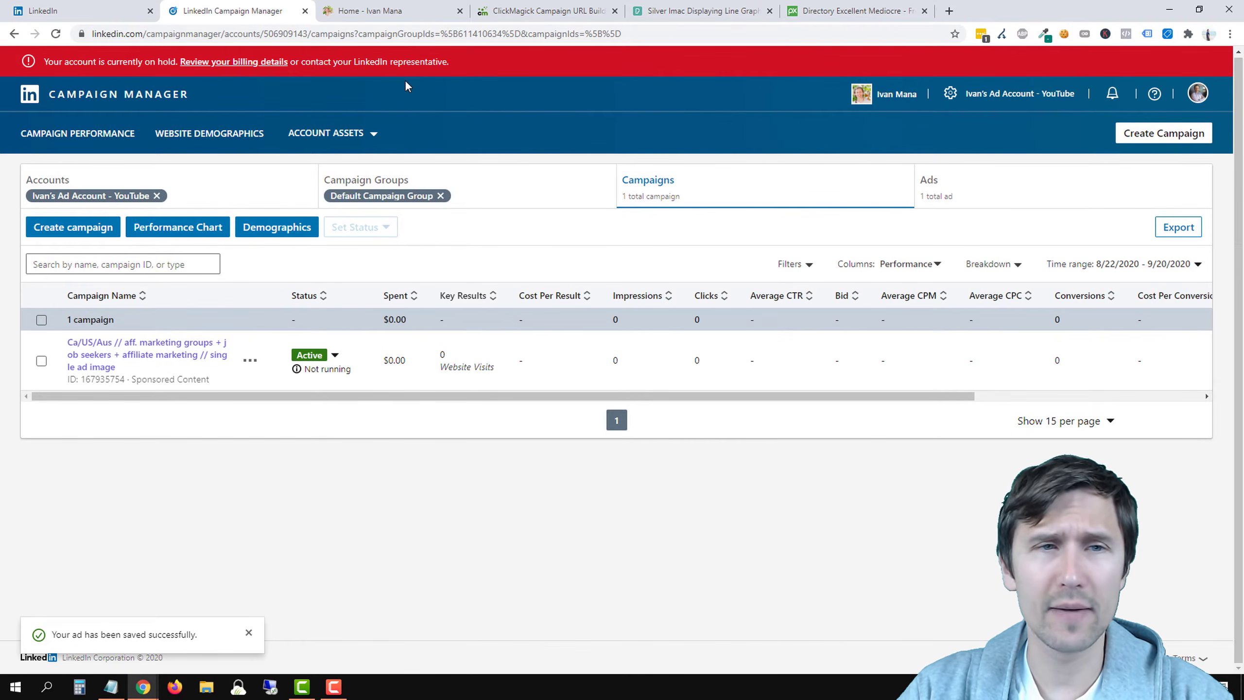
Open the billing details from the account hold notice, start adding a credit card, and reload the campaign list
{"action": "left_click", "coordinate": [235, 67]}
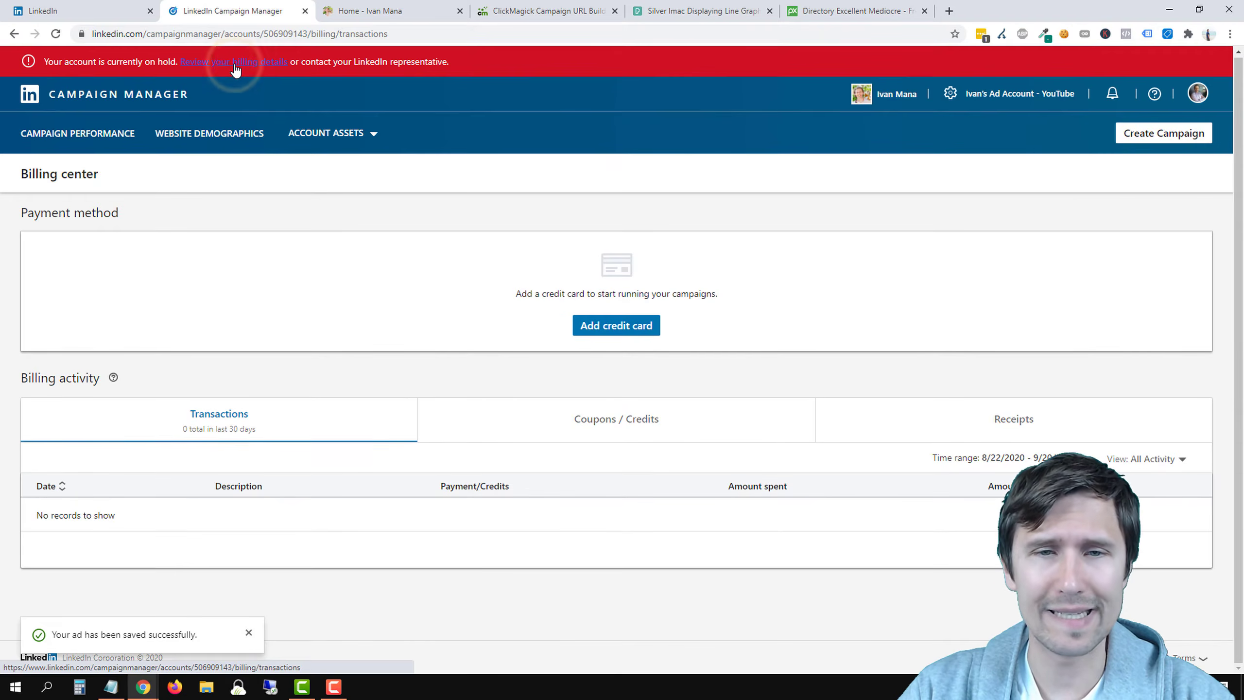
{"action": "left_click", "coordinate": [595, 334]}
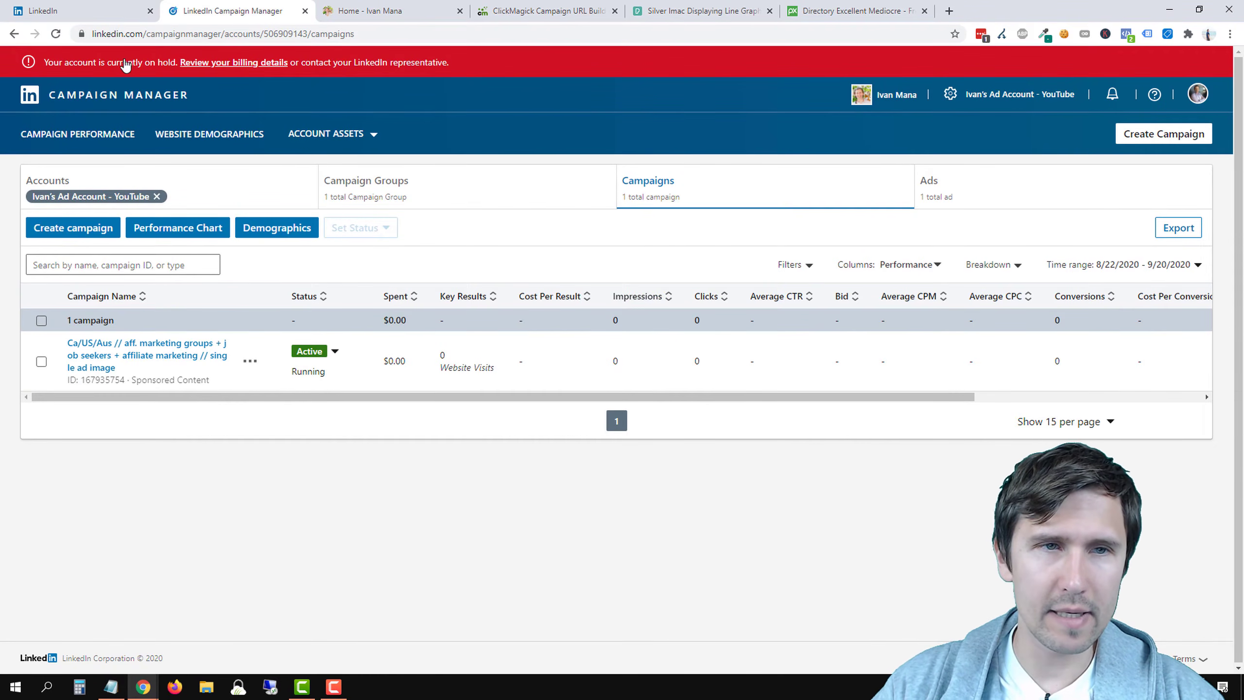
{"action": "left_click", "coordinate": [55, 36]}
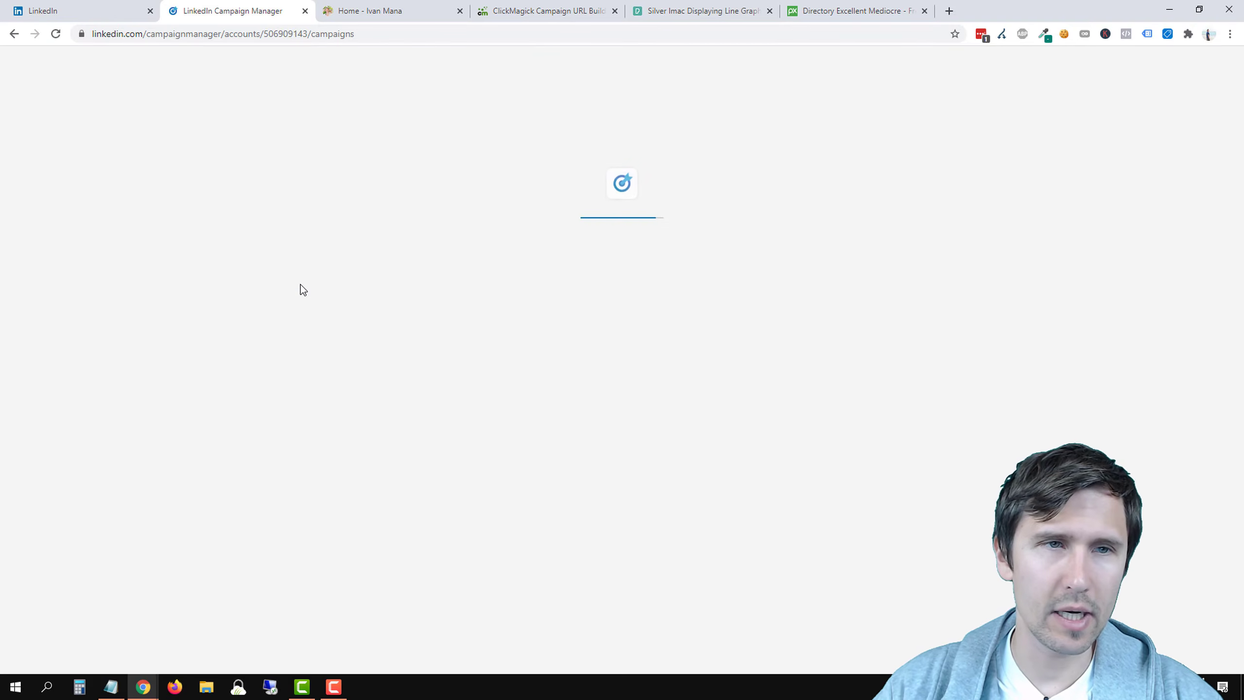
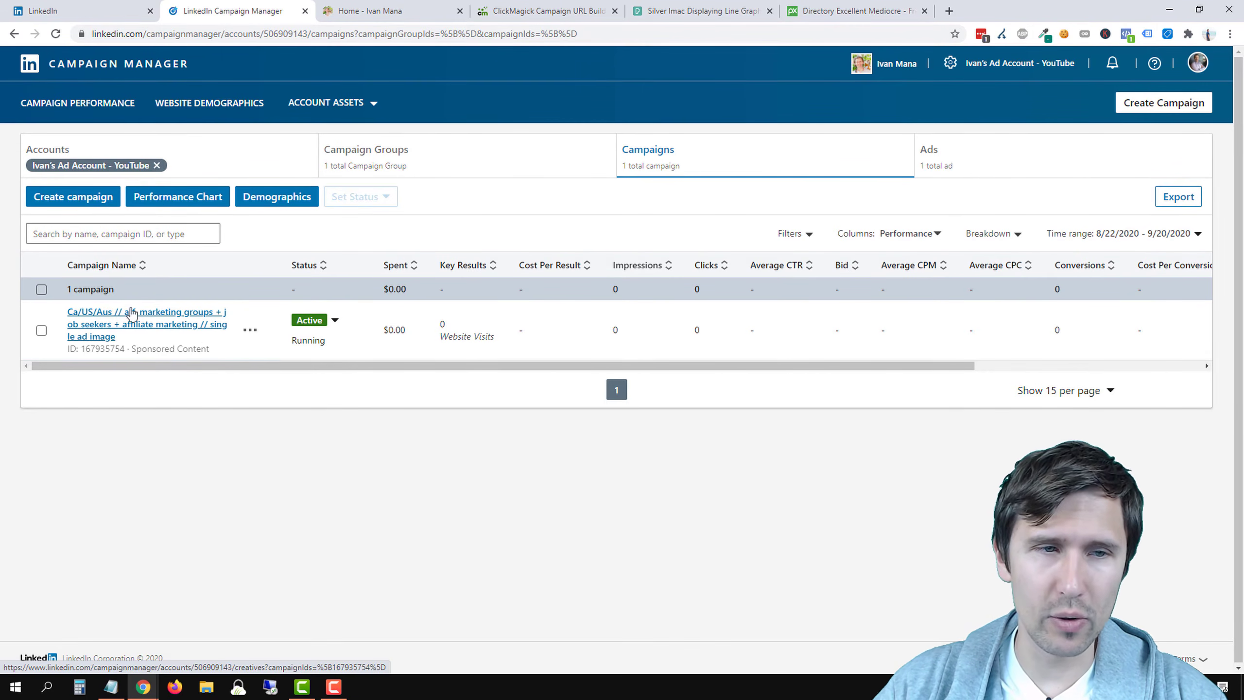
Start duplicating the campaign within the same ad account under the name "copy of that" and proceed to the creatives selection
{"action": "left_click", "coordinate": [250, 331]}
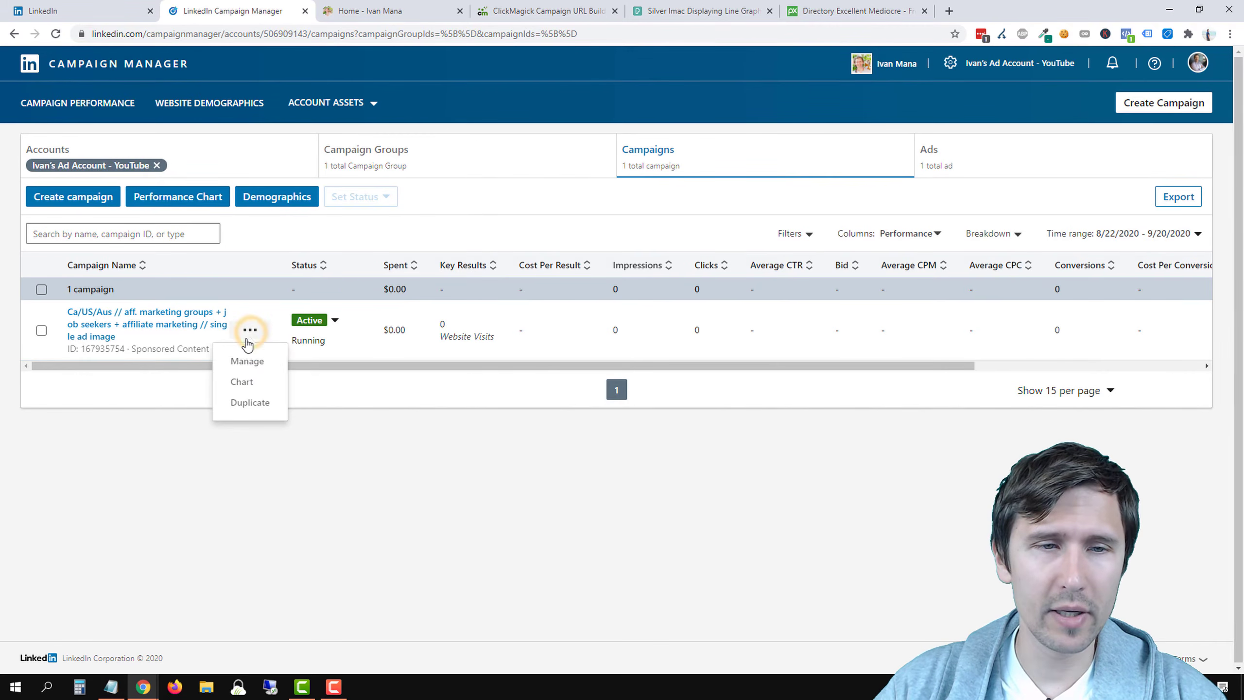
{"action": "left_click", "coordinate": [247, 403]}
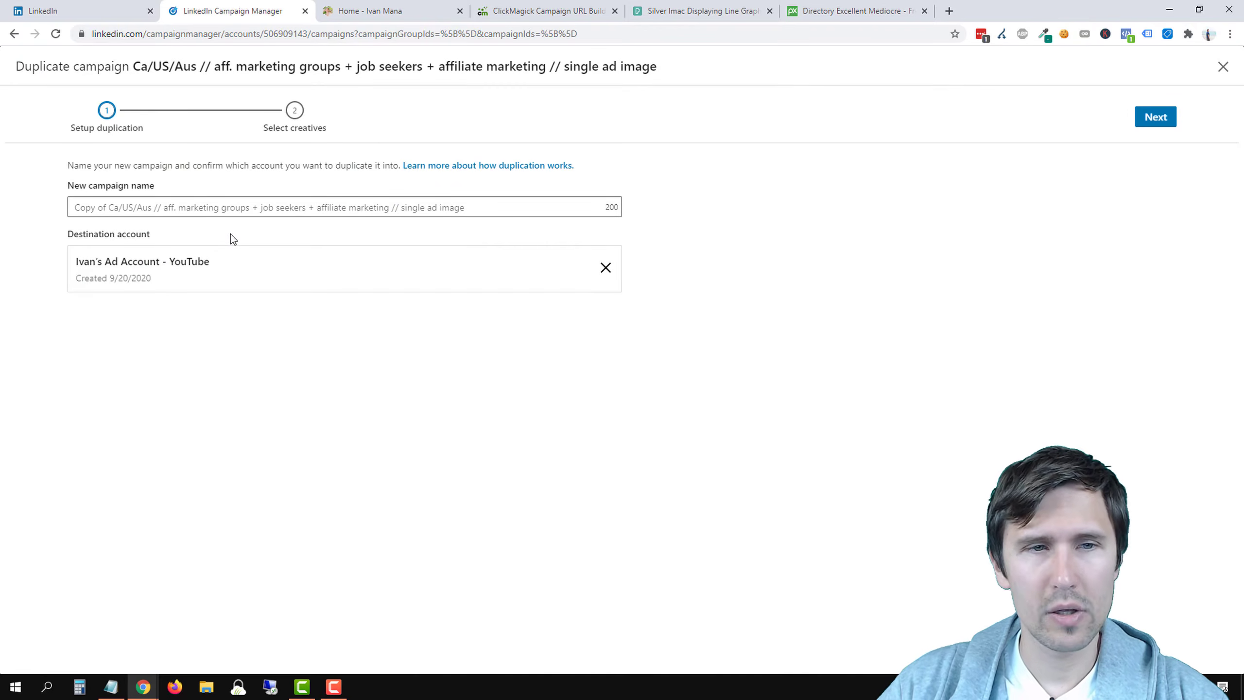
{"action": "left_click", "coordinate": [184, 210]}
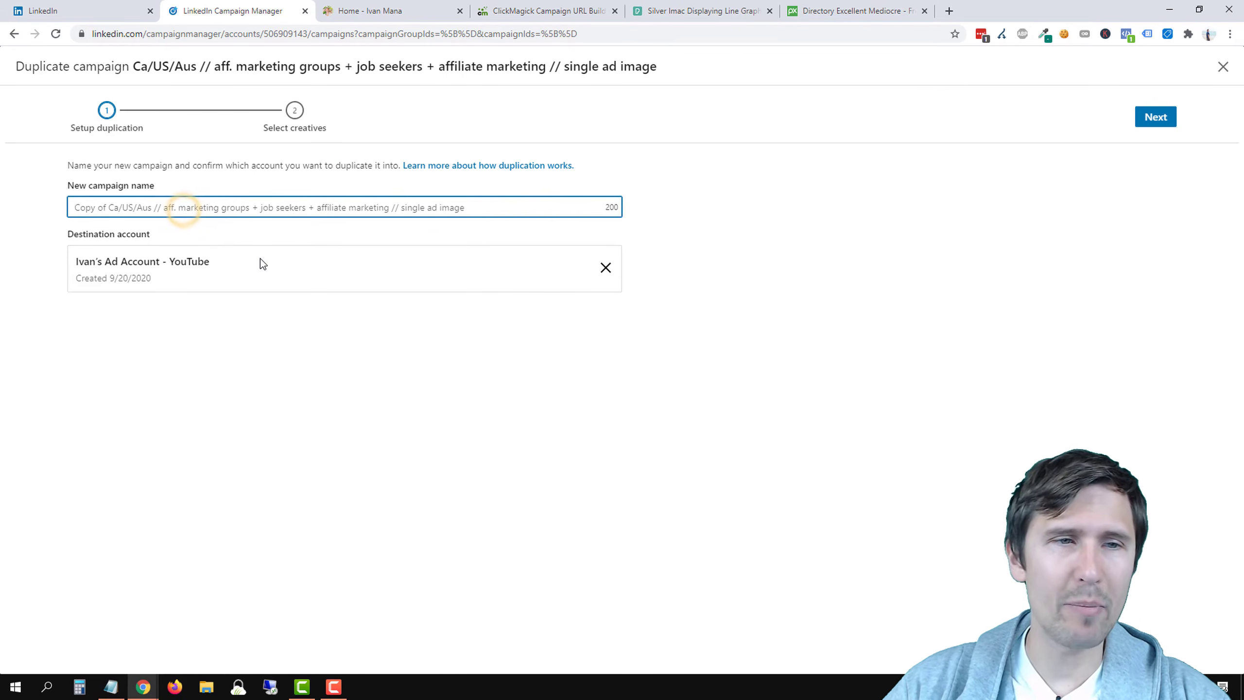
{"action": "type", "text": "copy of th"}
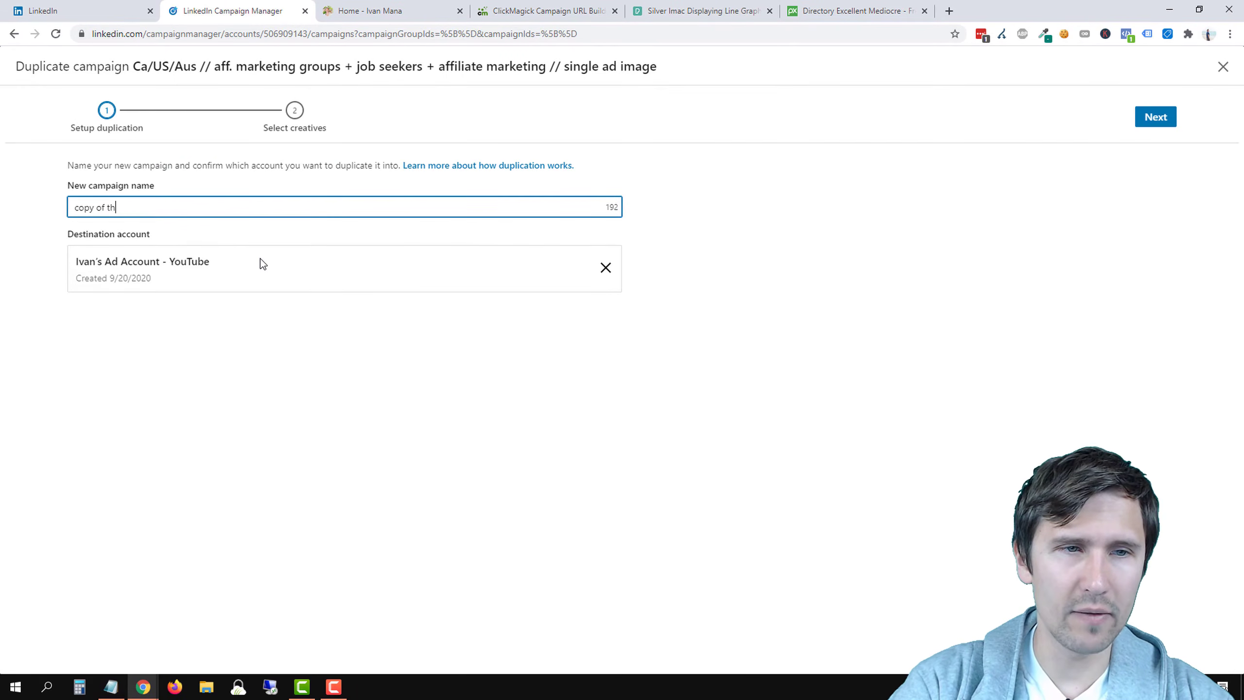
{"action": "type", "text": "at"}
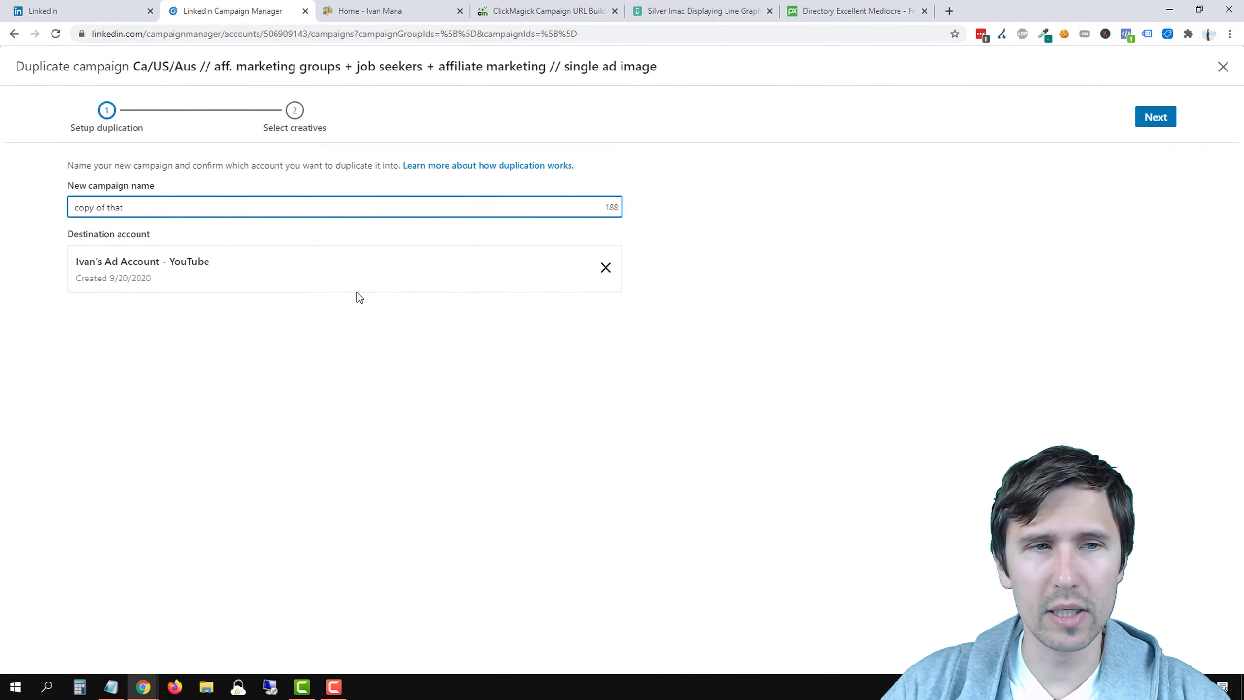
{"action": "left_click", "coordinate": [1160, 120]}
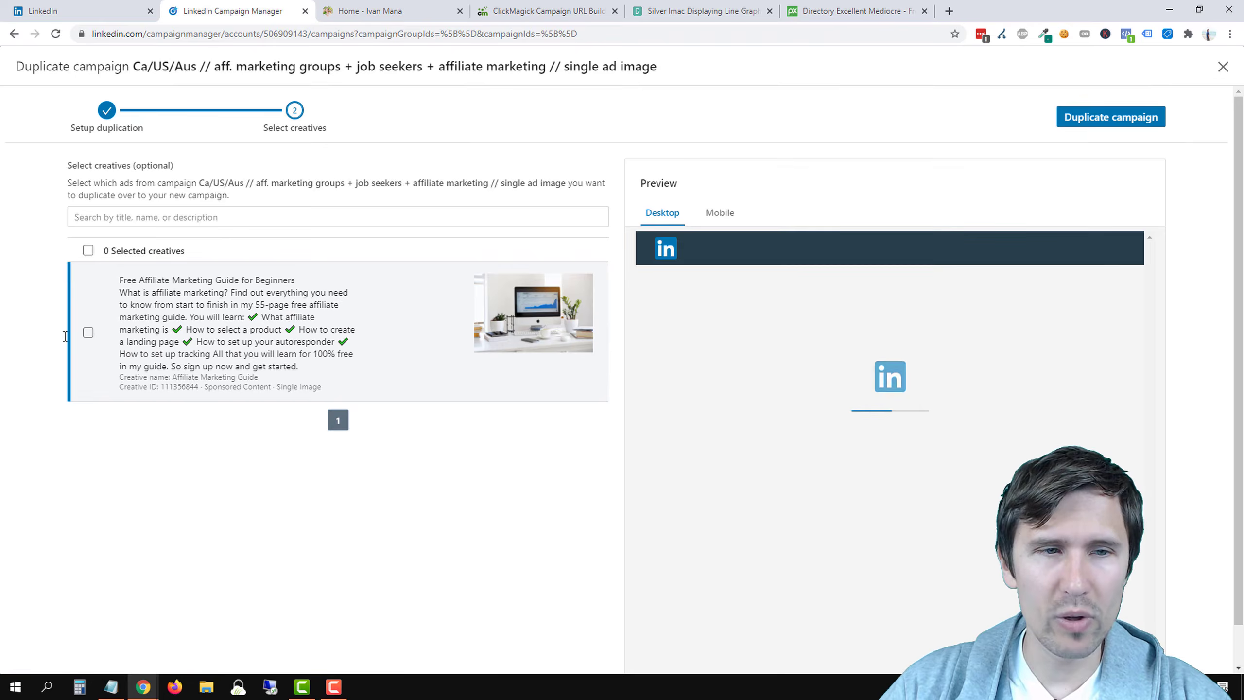
Include the "Free Affiliate Marketing Guide for Beginners" creative, check its preview, and duplicate the campaign
{"action": "left_click", "coordinate": [87, 332]}
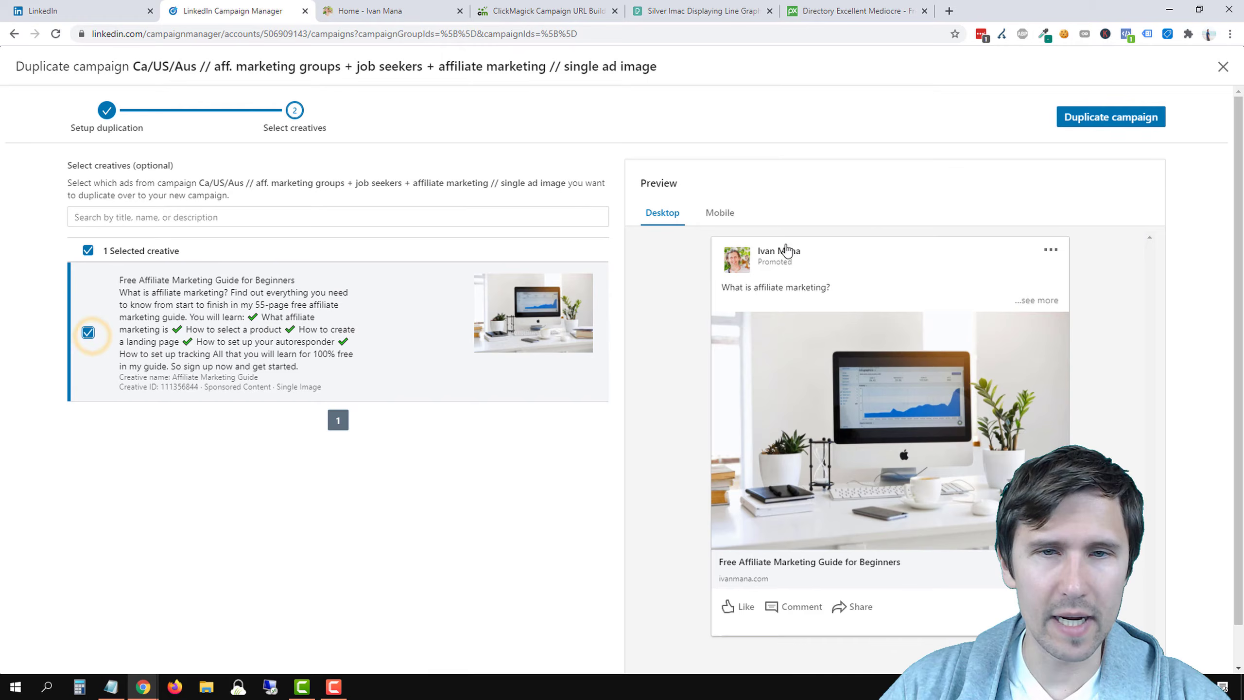
{"action": "scroll", "coordinate": [638, 413], "scroll_direction": "down", "scroll_amount": 2}
{"action": "scroll", "coordinate": [638, 413], "scroll_direction": "up", "scroll_amount": 2}
{"action": "left_click", "coordinate": [1112, 120]}
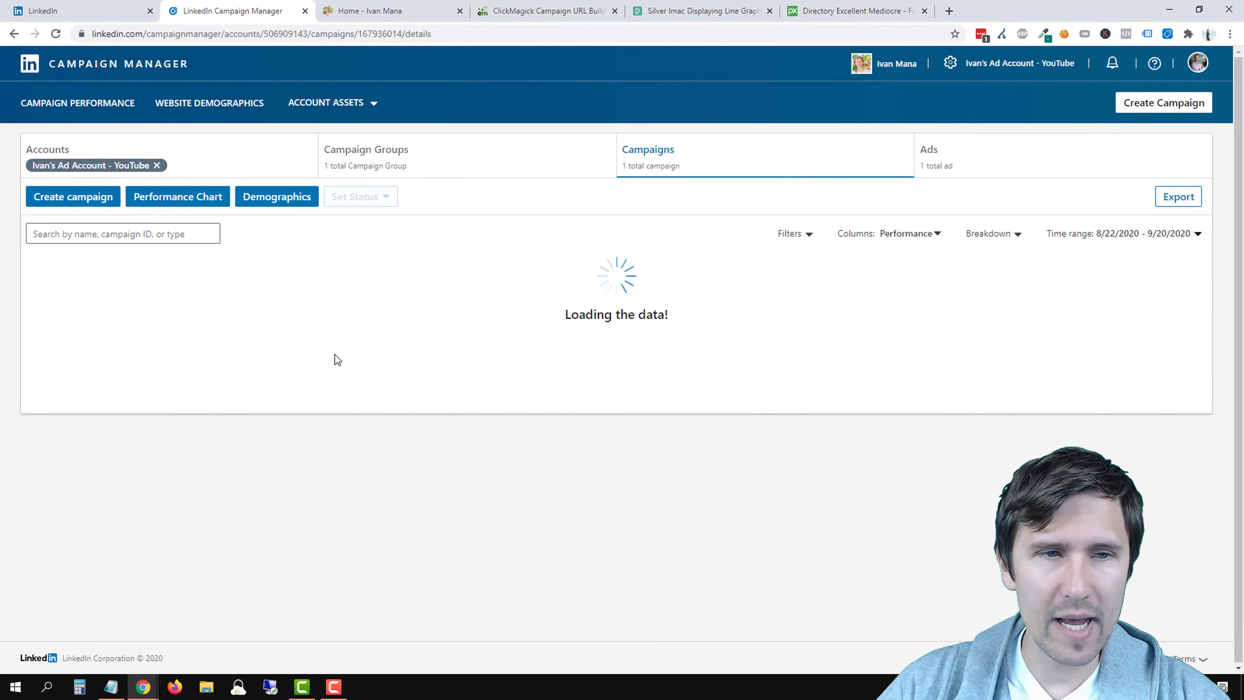
Check the duplicated campaign's targeting and remove all three affiliate marketing member groups from its audience
{"action": "scroll", "coordinate": [270, 364], "scroll_direction": "down", "scroll_amount": 8}
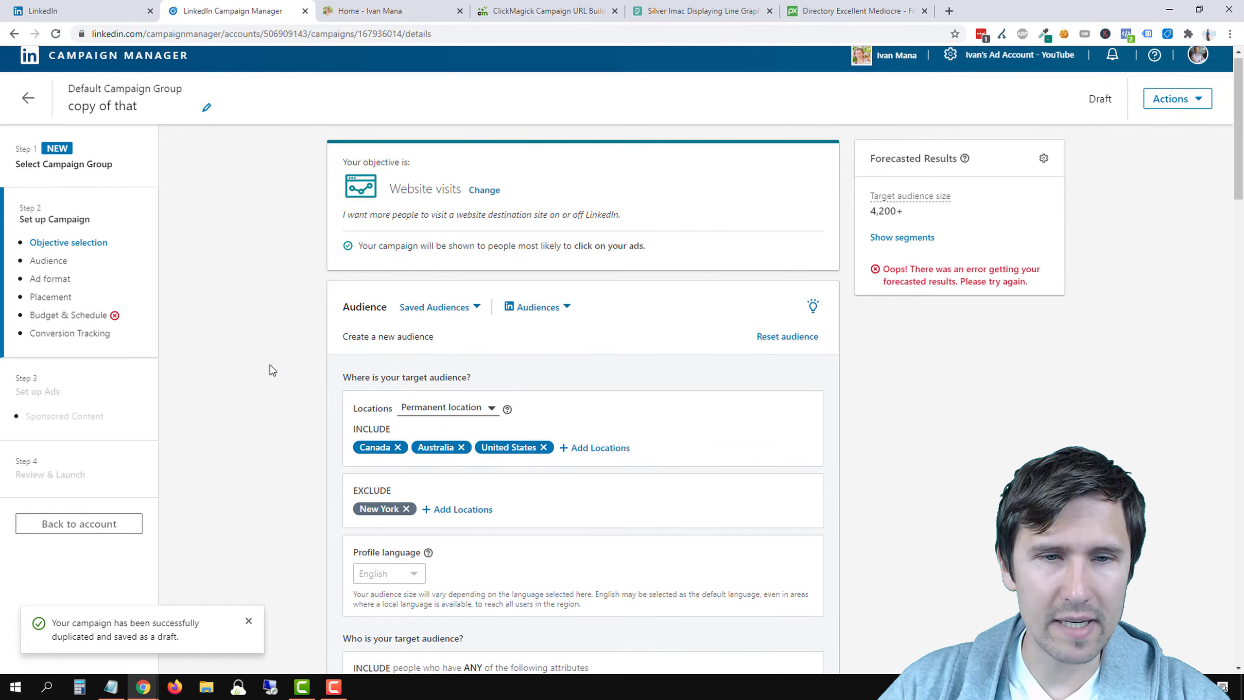
{"action": "scroll", "coordinate": [709, 431], "scroll_direction": "down", "scroll_amount": 5}
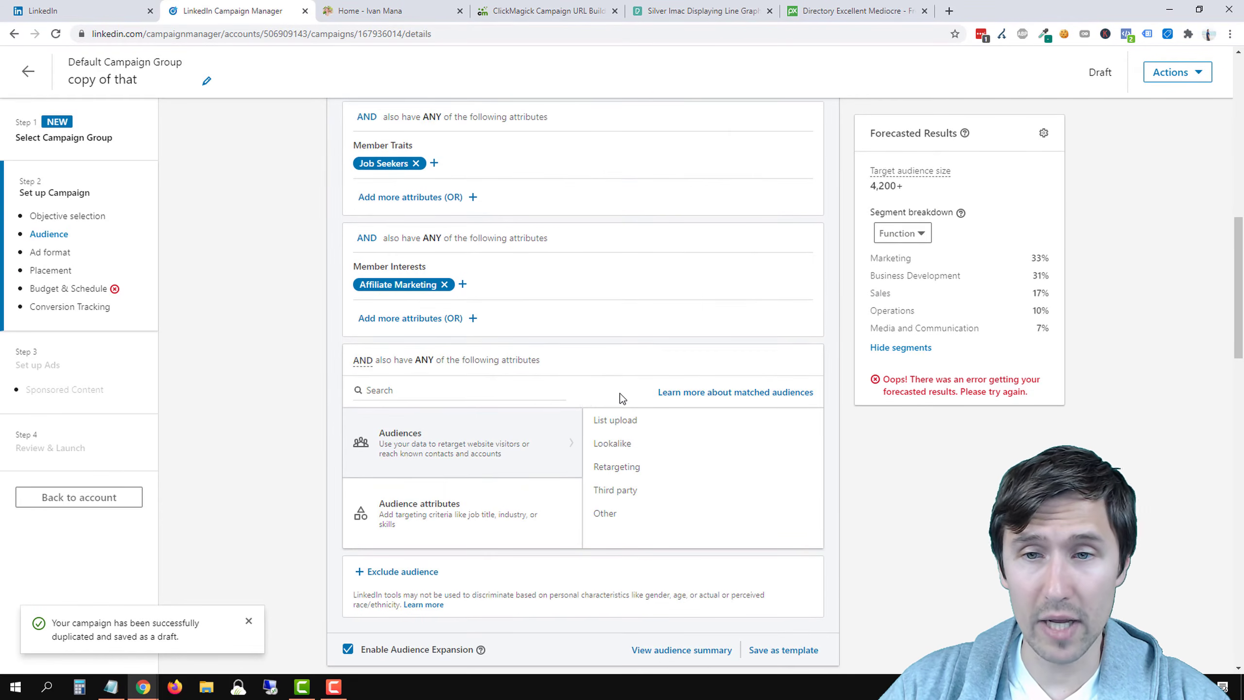
{"action": "scroll", "coordinate": [790, 331], "scroll_direction": "up", "scroll_amount": 2}
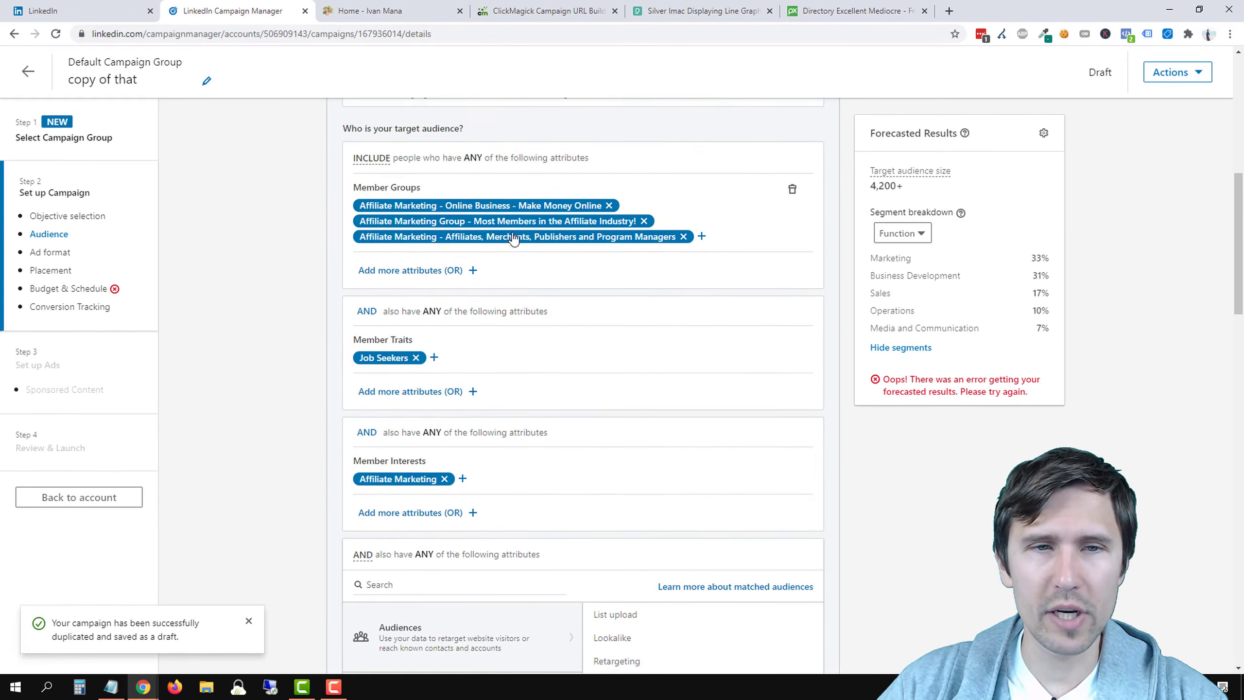
{"action": "scroll", "coordinate": [656, 401], "scroll_direction": "up", "scroll_amount": 7}
{"action": "scroll", "coordinate": [655, 397], "scroll_direction": "up", "scroll_amount": 4}
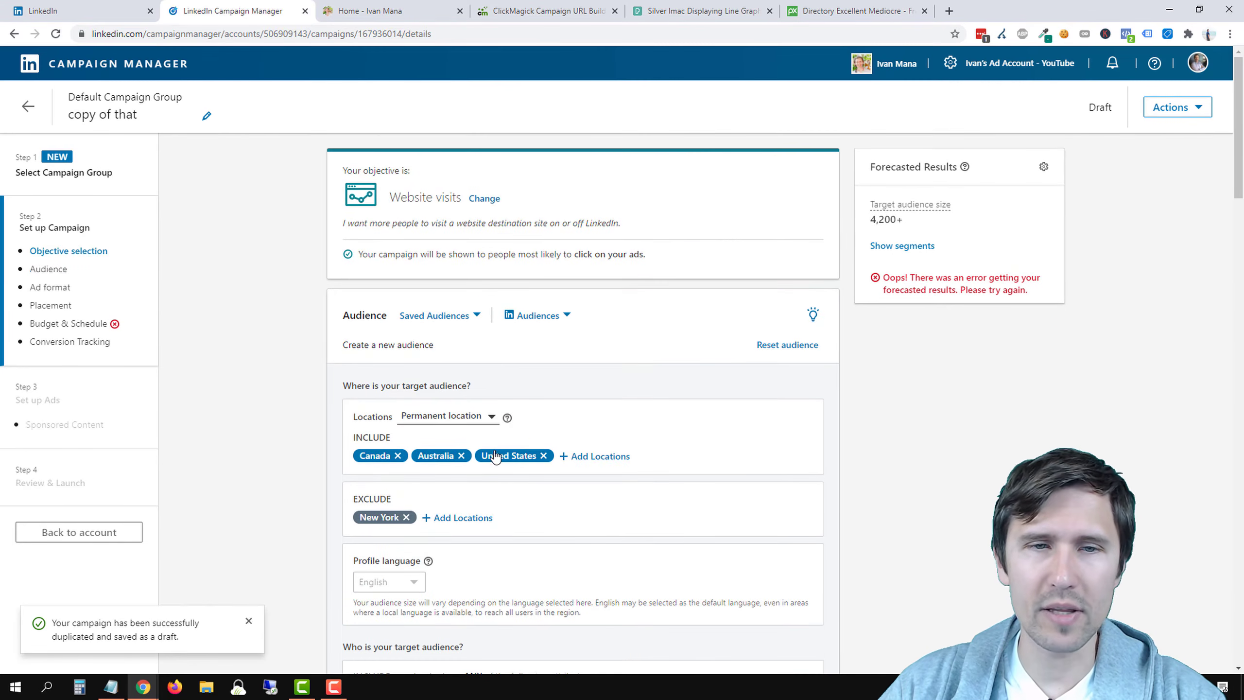
{"action": "scroll", "coordinate": [496, 502], "scroll_direction": "down", "scroll_amount": 15}
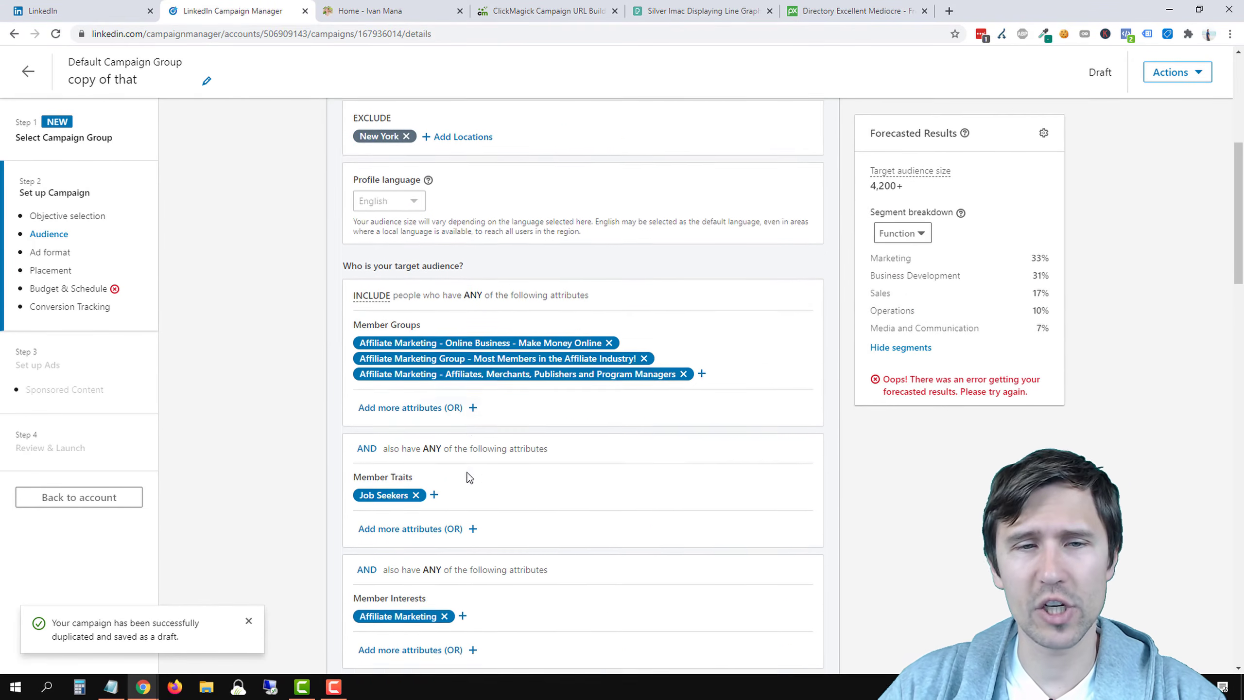
{"action": "scroll", "coordinate": [575, 433], "scroll_direction": "up", "scroll_amount": 5}
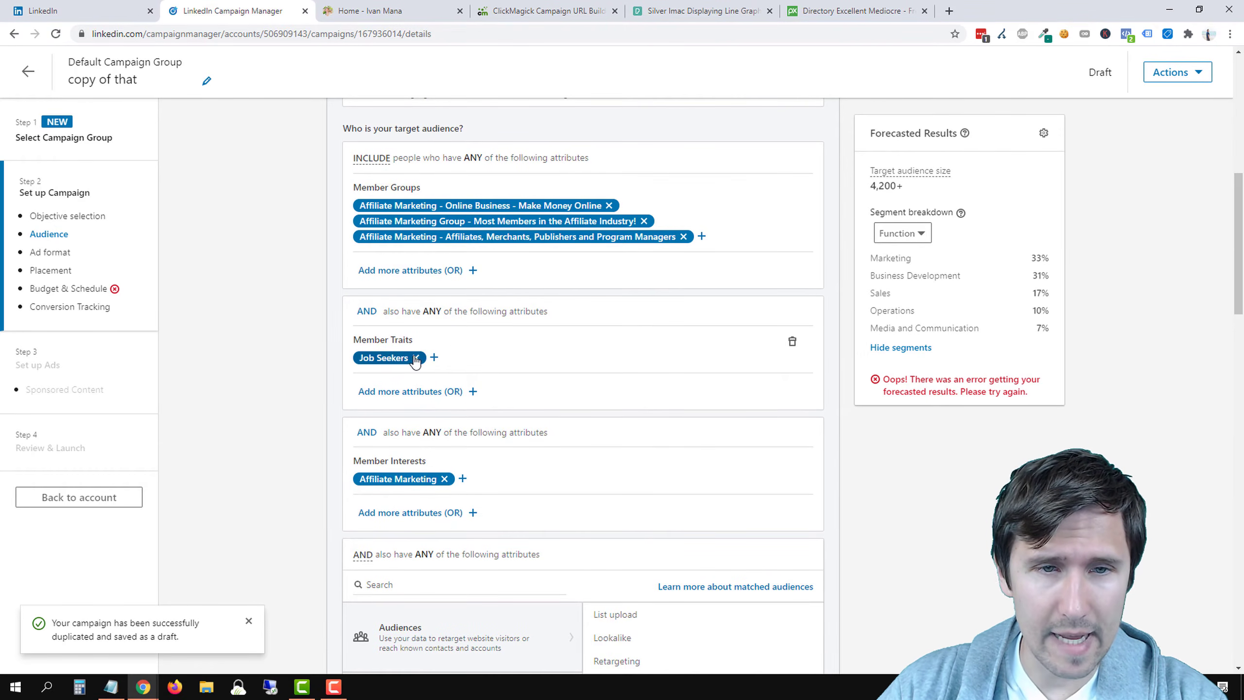
{"action": "left_click", "coordinate": [609, 206]}
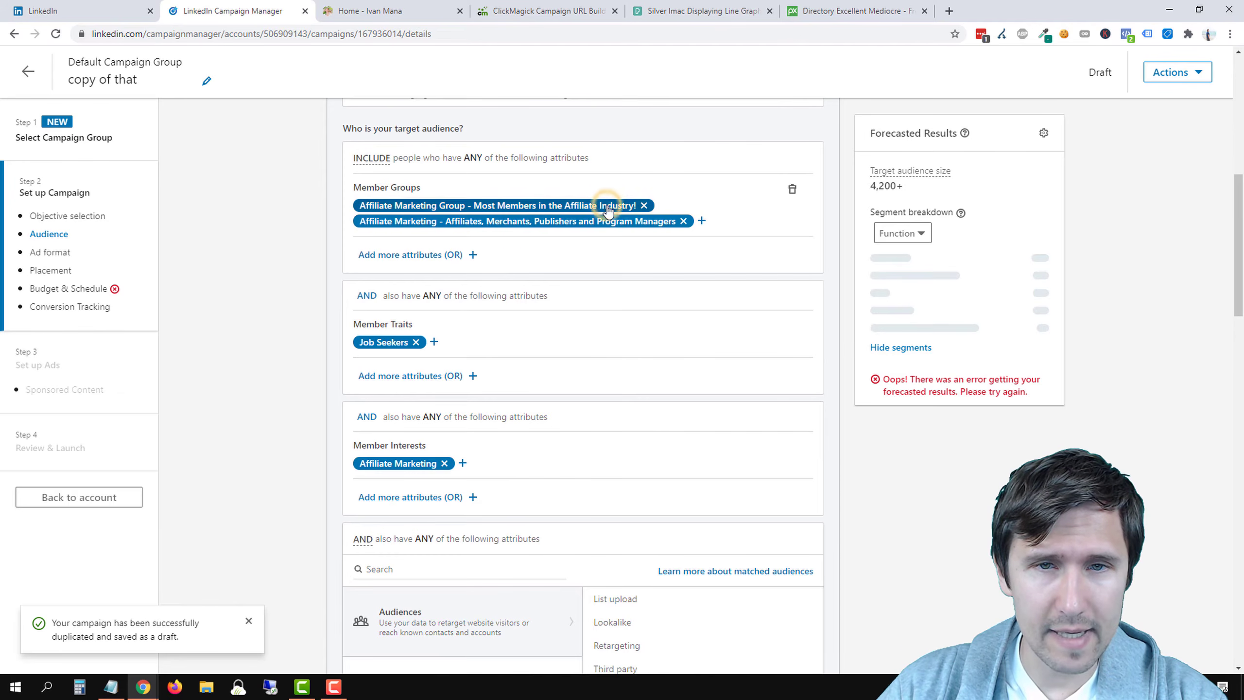
{"action": "left_click", "coordinate": [644, 206]}
{"action": "left_click", "coordinate": [683, 206]}
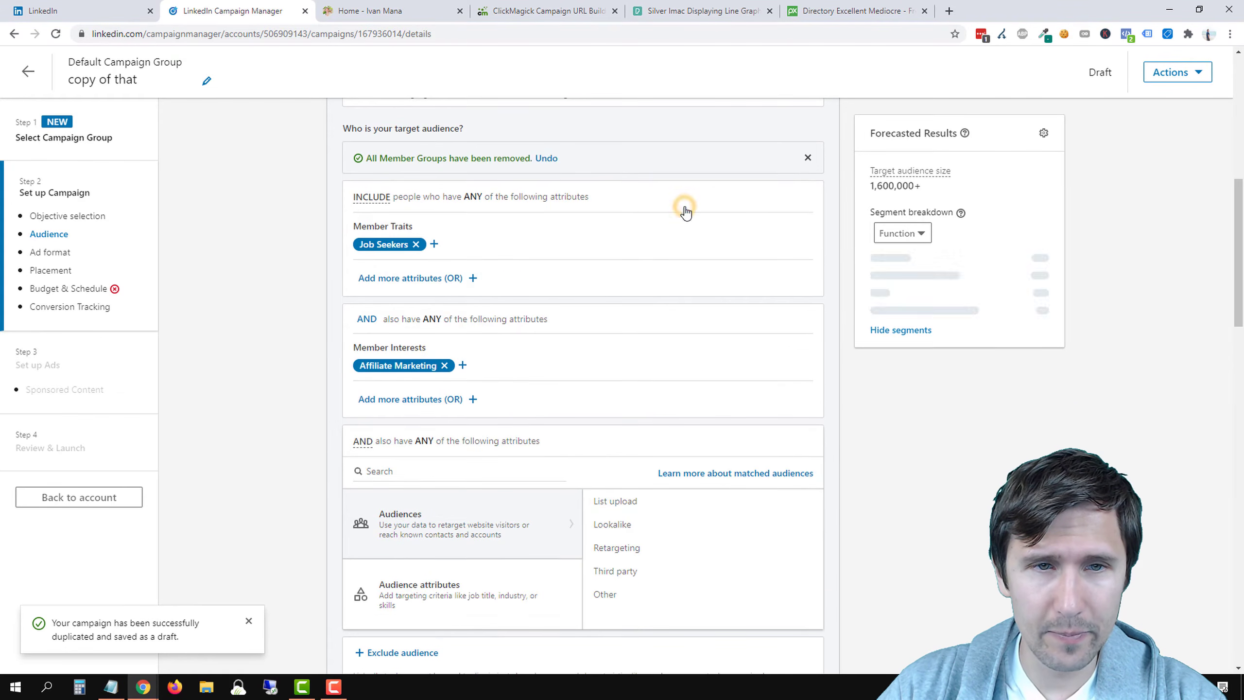
Remove the Affiliate Marketing member interest from the duplicated campaign's audience
{"action": "scroll", "coordinate": [431, 473], "scroll_direction": "down", "scroll_amount": 3}
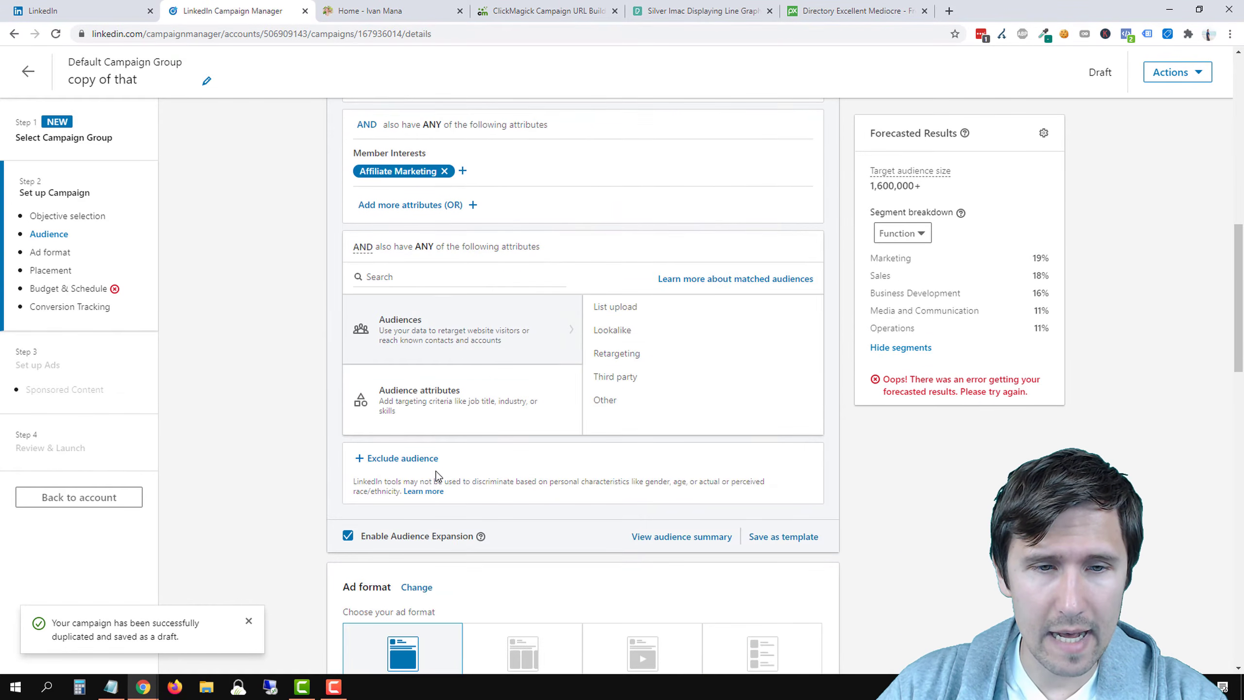
{"action": "scroll", "coordinate": [384, 477], "scroll_direction": "up", "scroll_amount": 2}
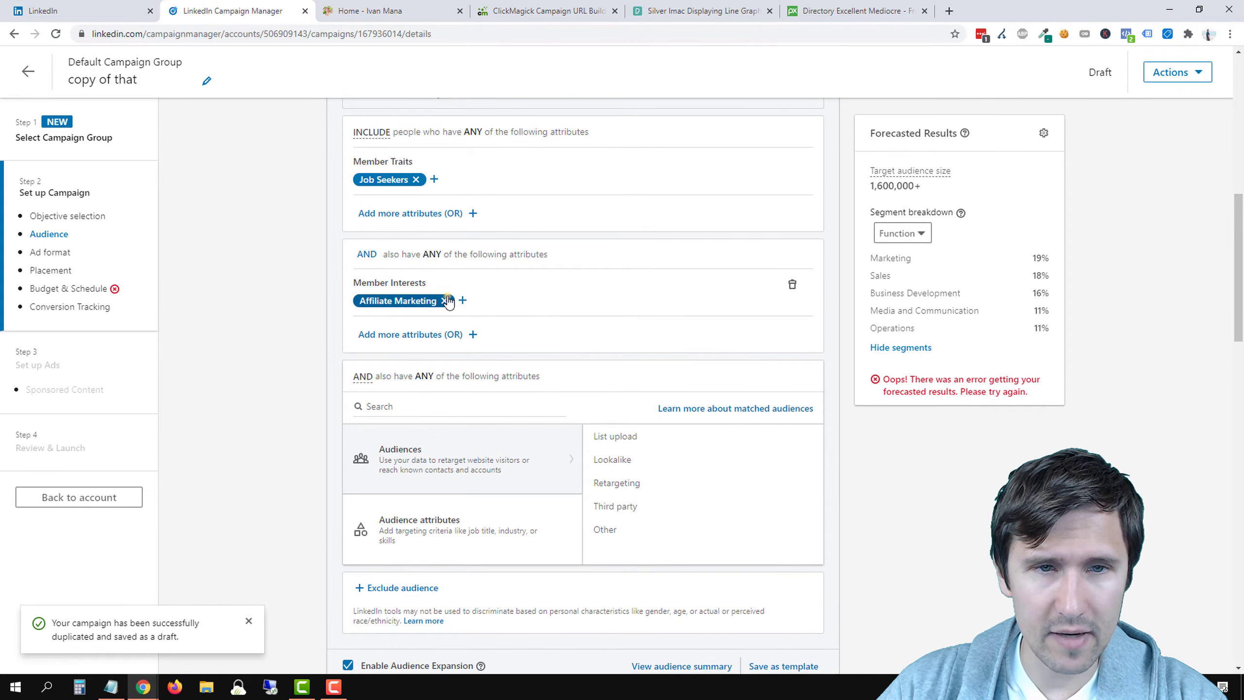
{"action": "left_click", "coordinate": [444, 298]}
{"action": "scroll", "coordinate": [337, 251], "scroll_direction": "up", "scroll_amount": 2}
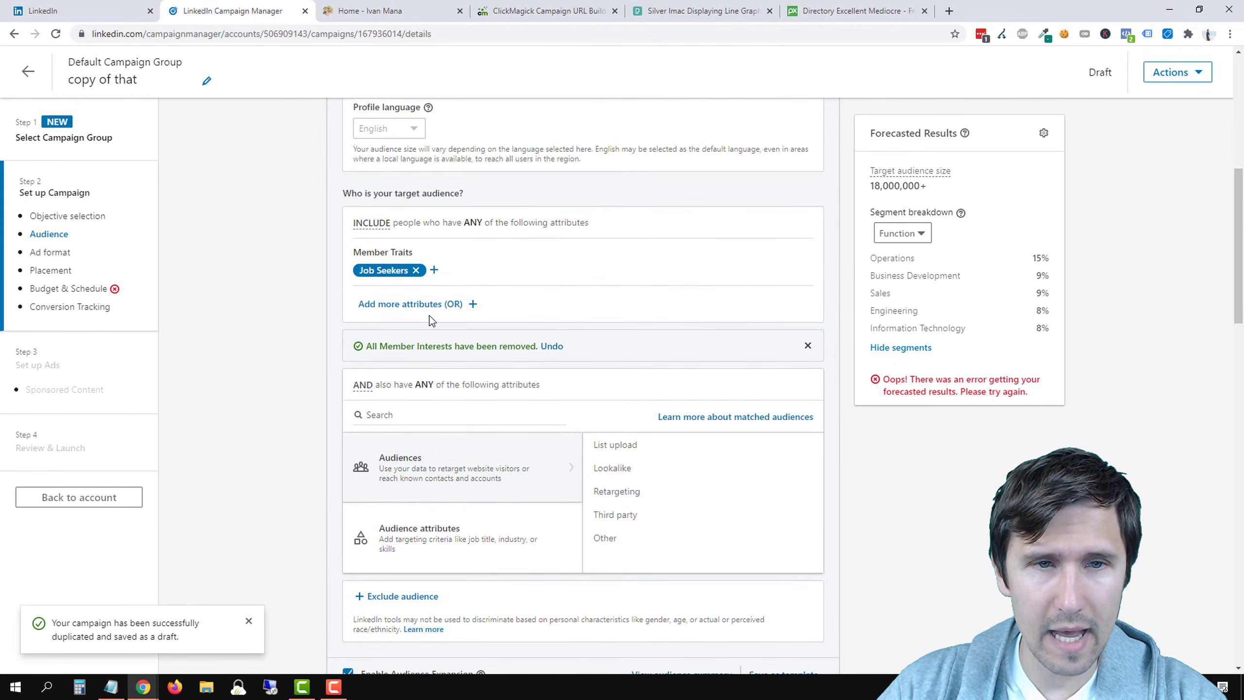
Look through the available Member Traits among the interest and trait attributes for narrowing the audience
{"action": "scroll", "coordinate": [243, 414], "scroll_direction": "down", "scroll_amount": 1}
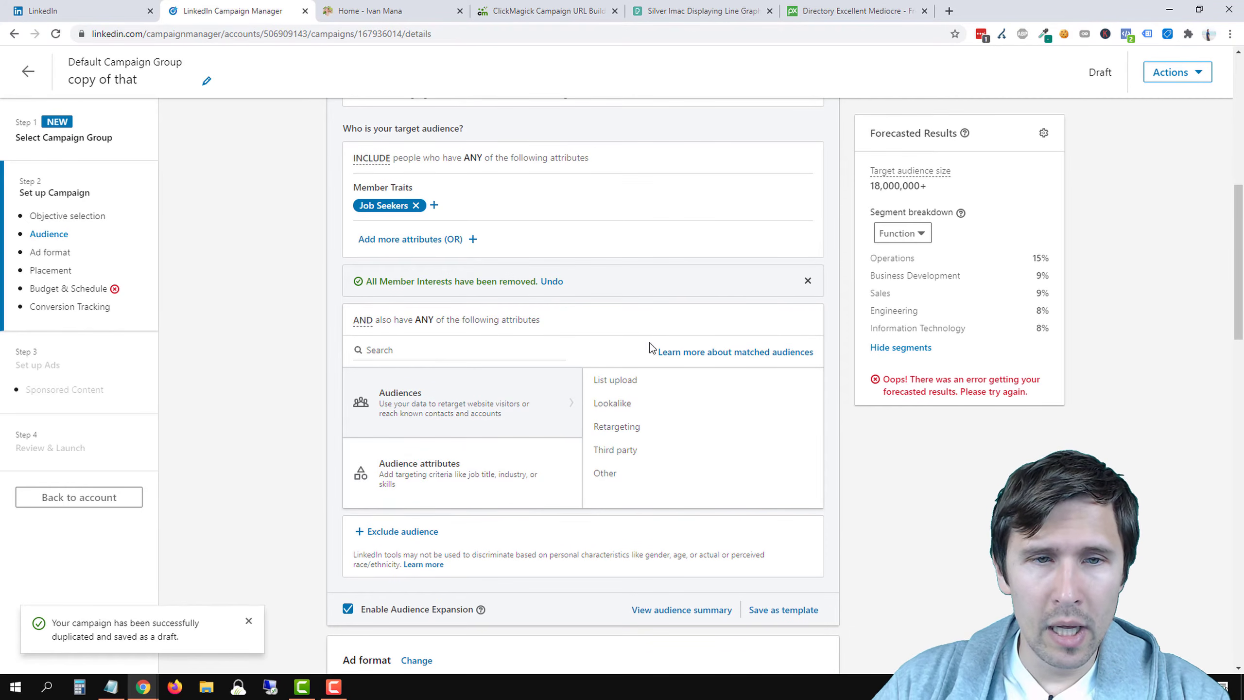
{"action": "mouse_move", "coordinate": [475, 489]}
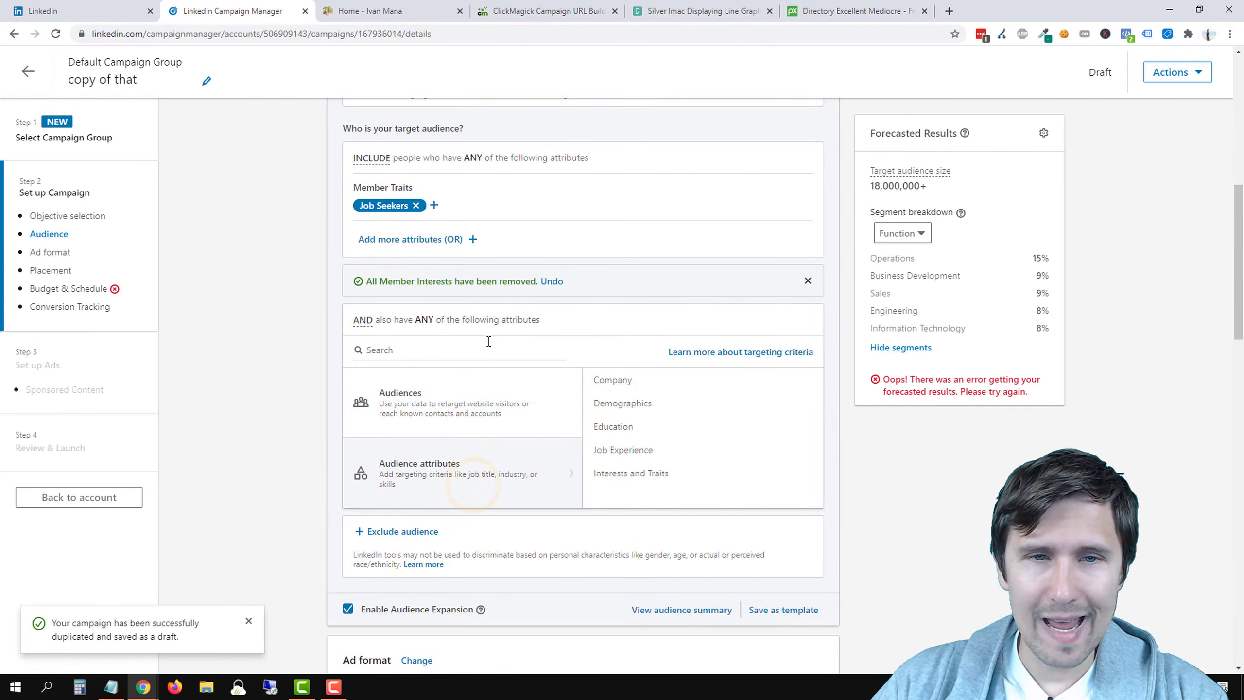
{"action": "left_click", "coordinate": [621, 473]}
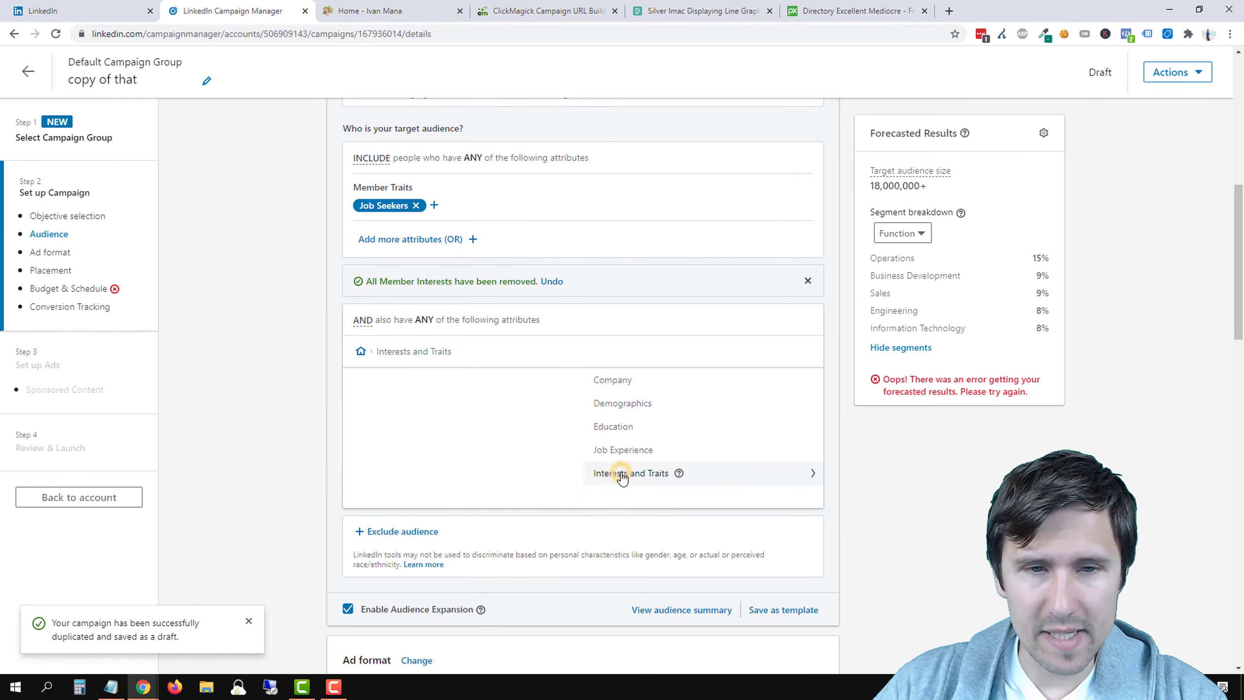
{"action": "left_click", "coordinate": [645, 426]}
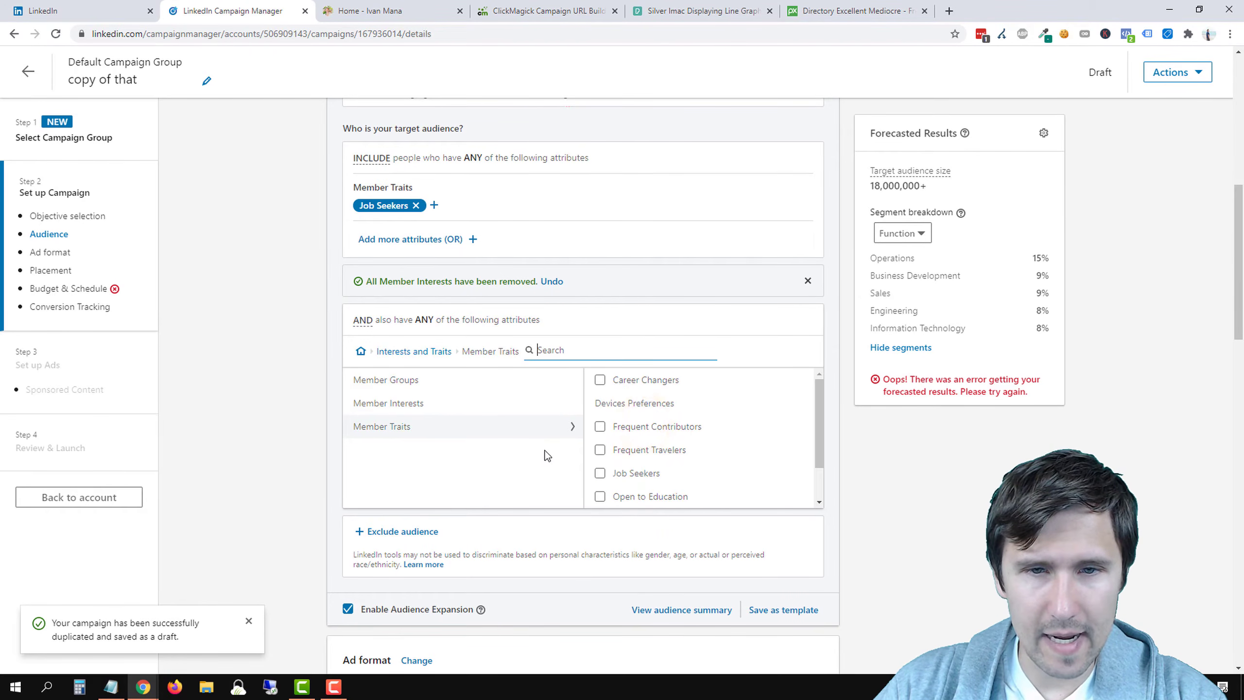
{"action": "scroll", "coordinate": [689, 448], "scroll_direction": "down", "scroll_amount": 2}
{"action": "scroll", "coordinate": [686, 441], "scroll_direction": "up", "scroll_amount": 2}
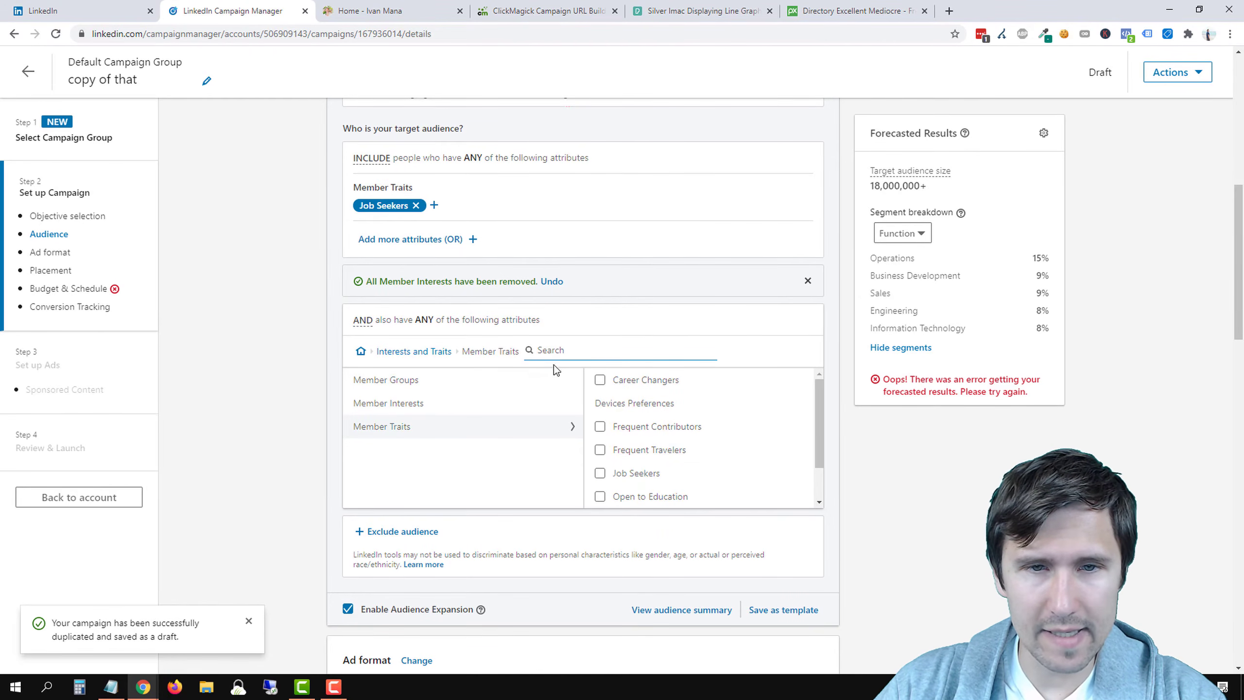
Switch the narrowing attributes to Member Interests and browse the interests within the Marketing and Advertising category
{"action": "left_click", "coordinate": [407, 351]}
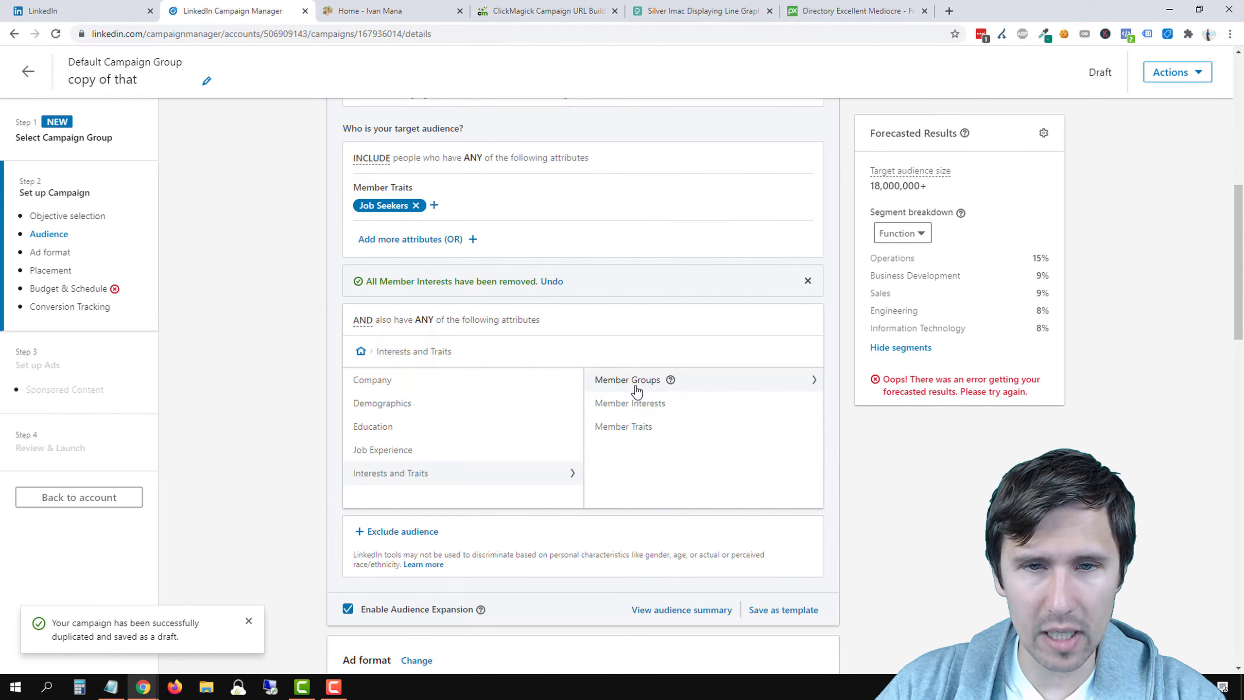
{"action": "left_click", "coordinate": [618, 404]}
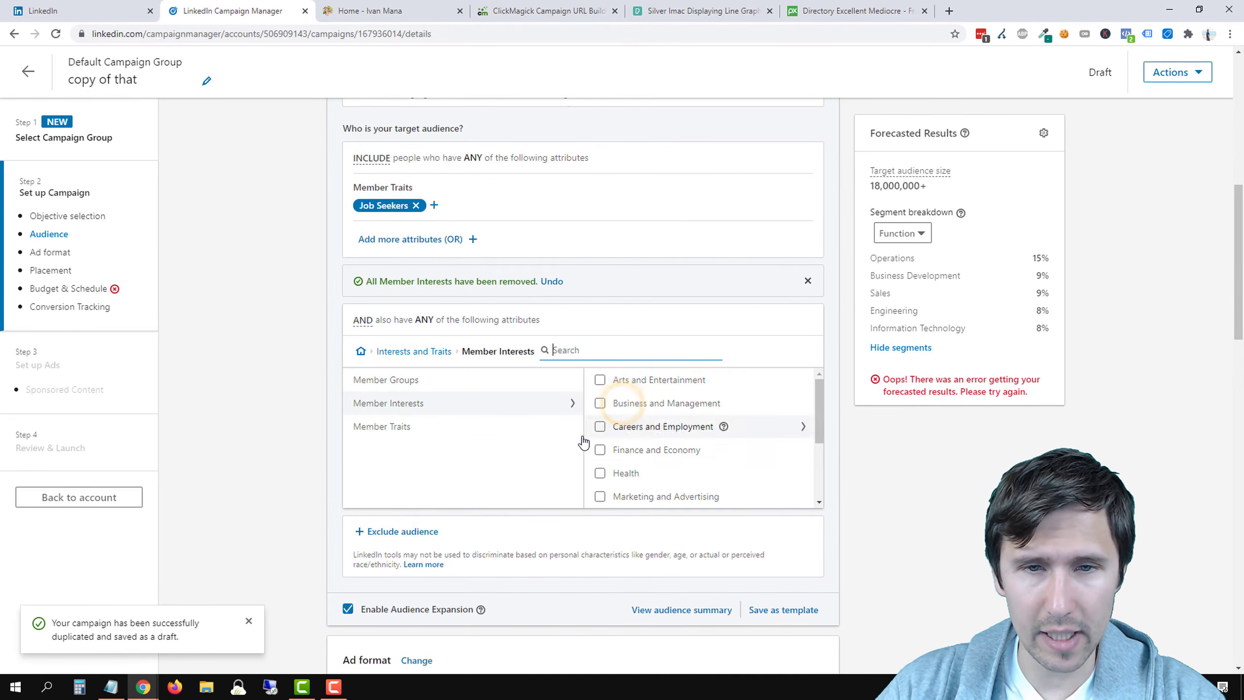
{"action": "left_click", "coordinate": [629, 434]}
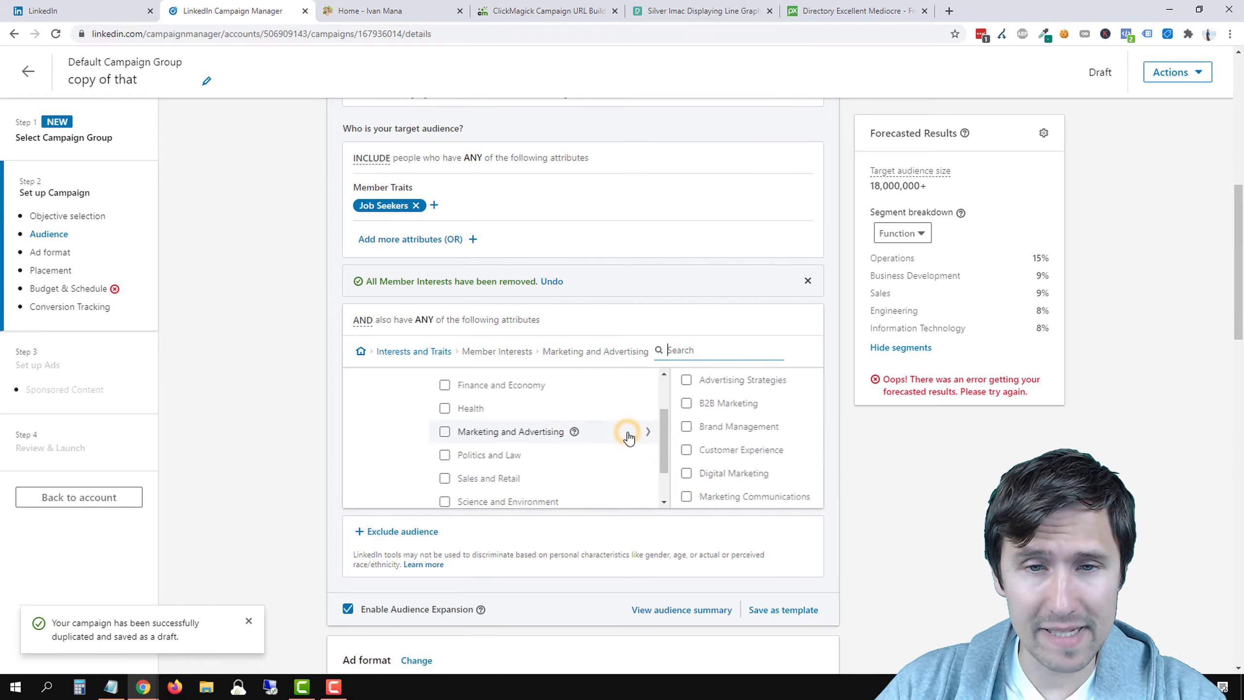
{"action": "scroll", "coordinate": [681, 436], "scroll_direction": "down", "scroll_amount": 3}
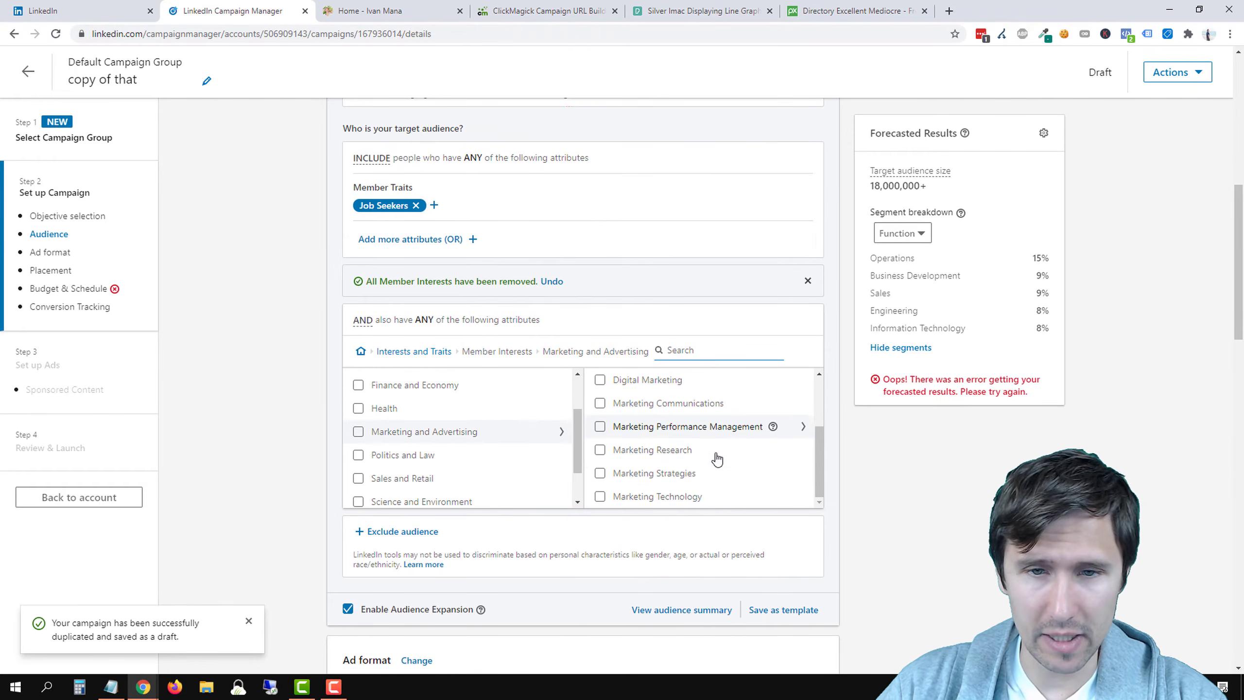
{"action": "scroll", "coordinate": [681, 478], "scroll_direction": "up", "scroll_amount": 3}
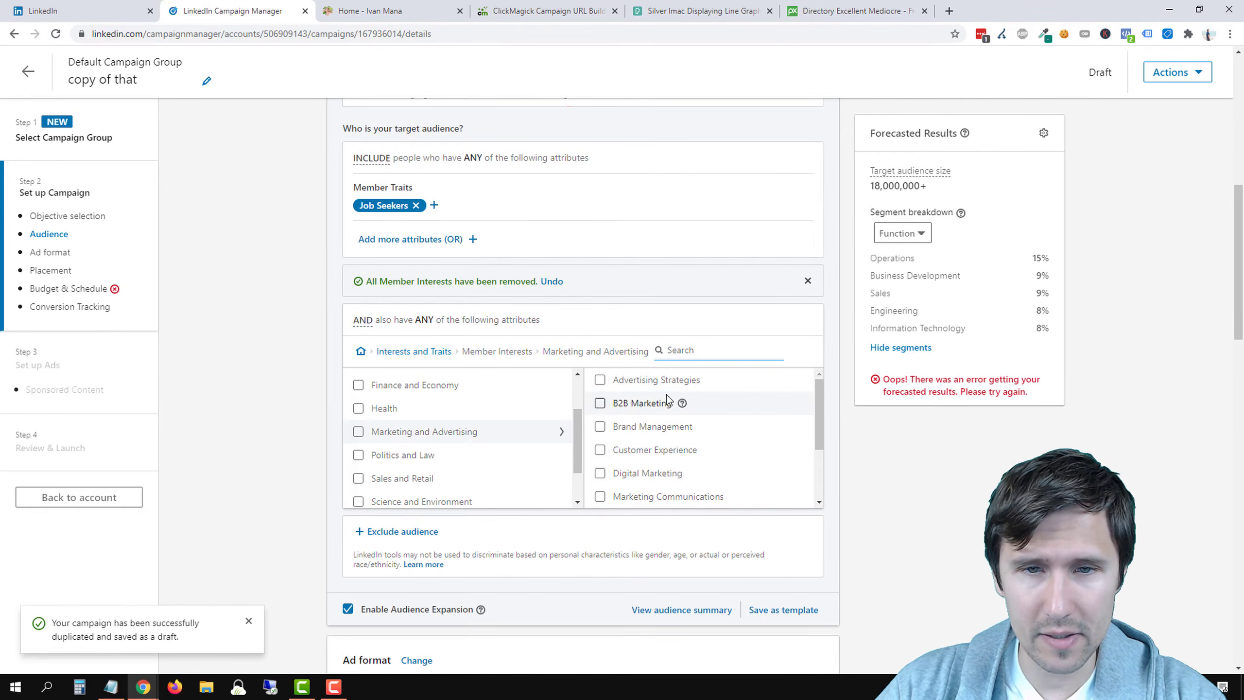
Narrow the audience with the Micro-Influencers interest, found through Advertising Strategies, Targeted Advertising and Influencer Marketing
{"action": "left_click", "coordinate": [646, 390]}
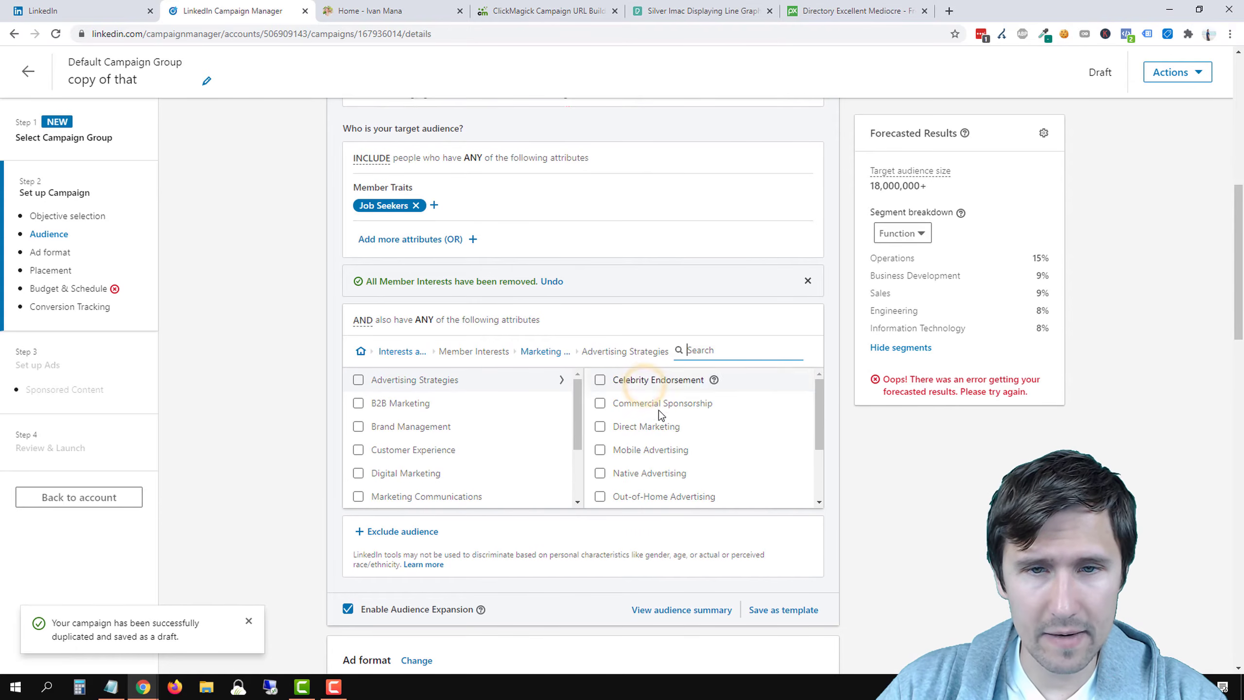
{"action": "scroll", "coordinate": [662, 422], "scroll_direction": "down", "scroll_amount": 3}
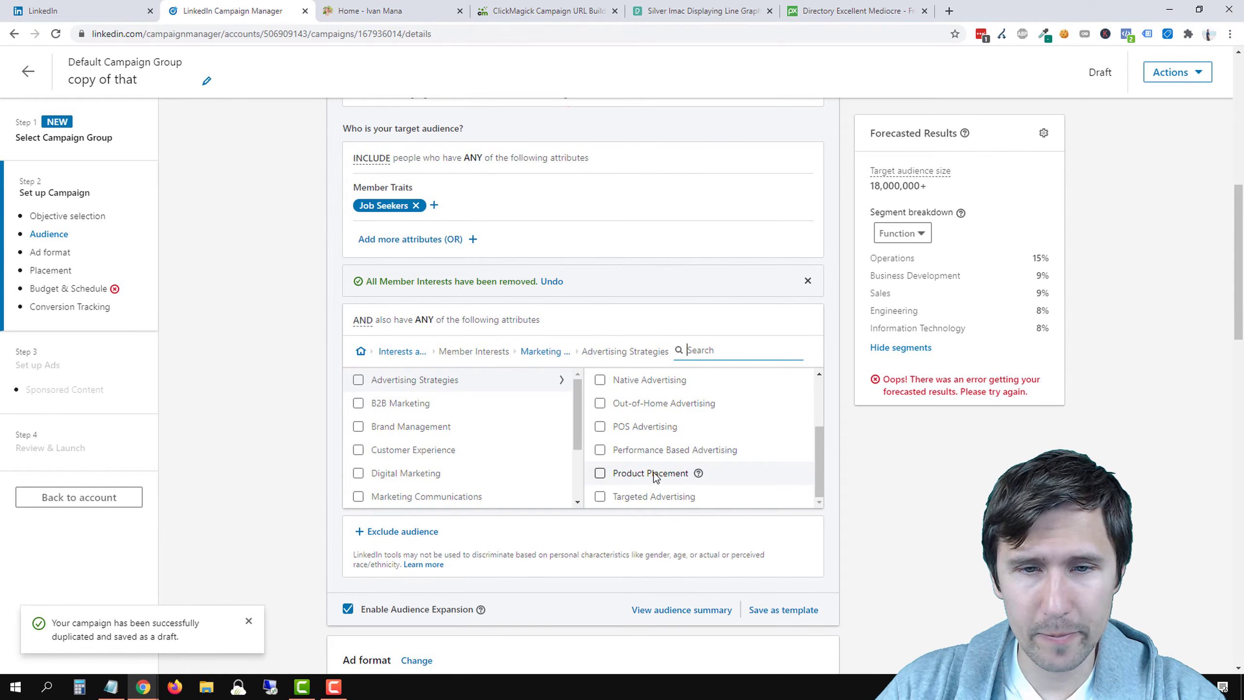
{"action": "scroll", "coordinate": [651, 460], "scroll_direction": "up", "scroll_amount": 1}
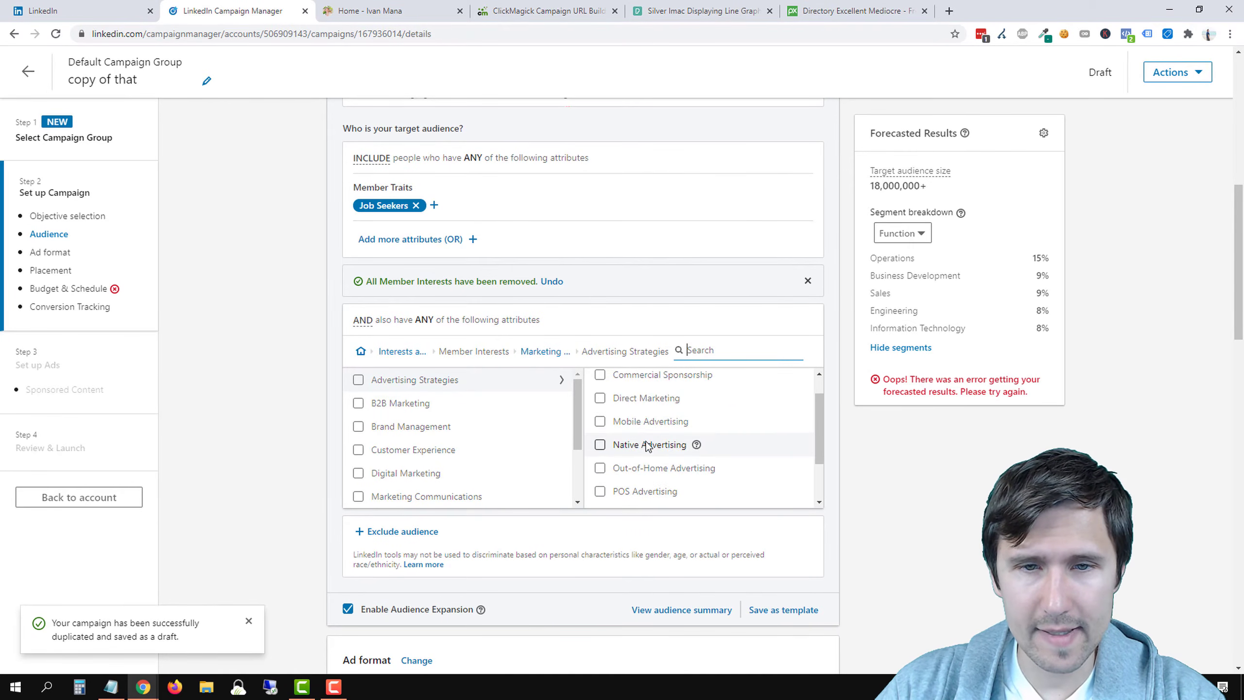
{"action": "scroll", "coordinate": [644, 442], "scroll_direction": "up", "scroll_amount": 1}
{"action": "scroll", "coordinate": [644, 444], "scroll_direction": "down", "scroll_amount": 3}
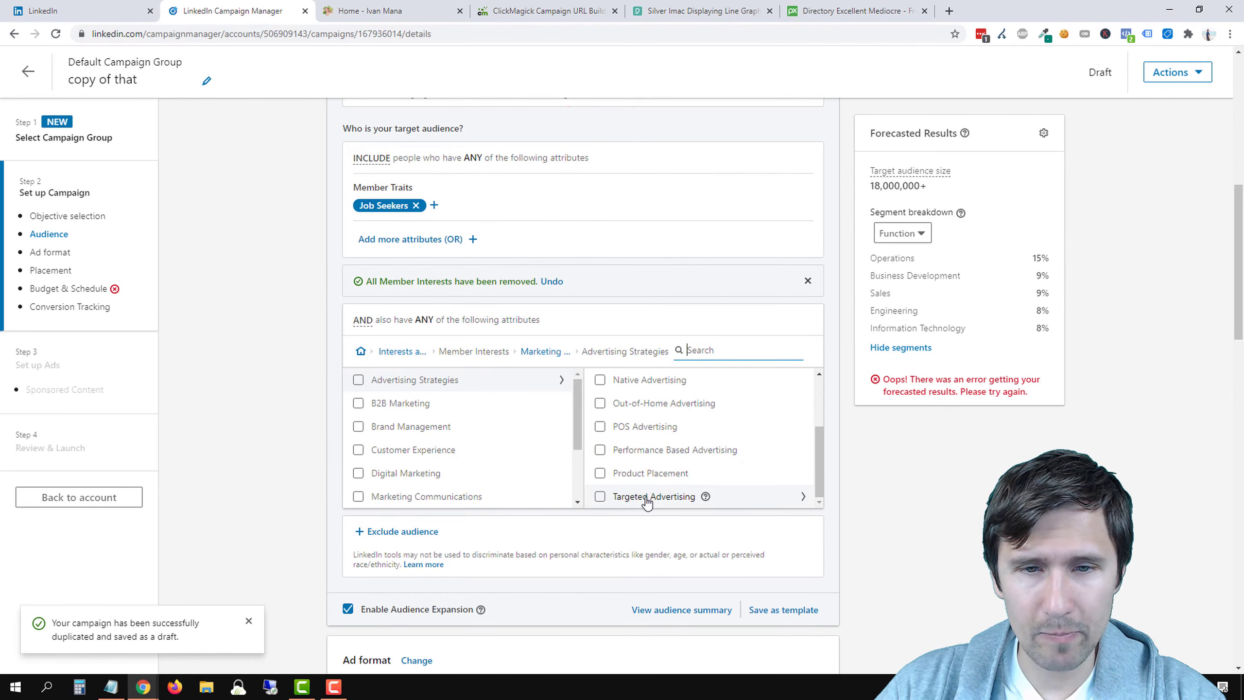
{"action": "left_click", "coordinate": [647, 498]}
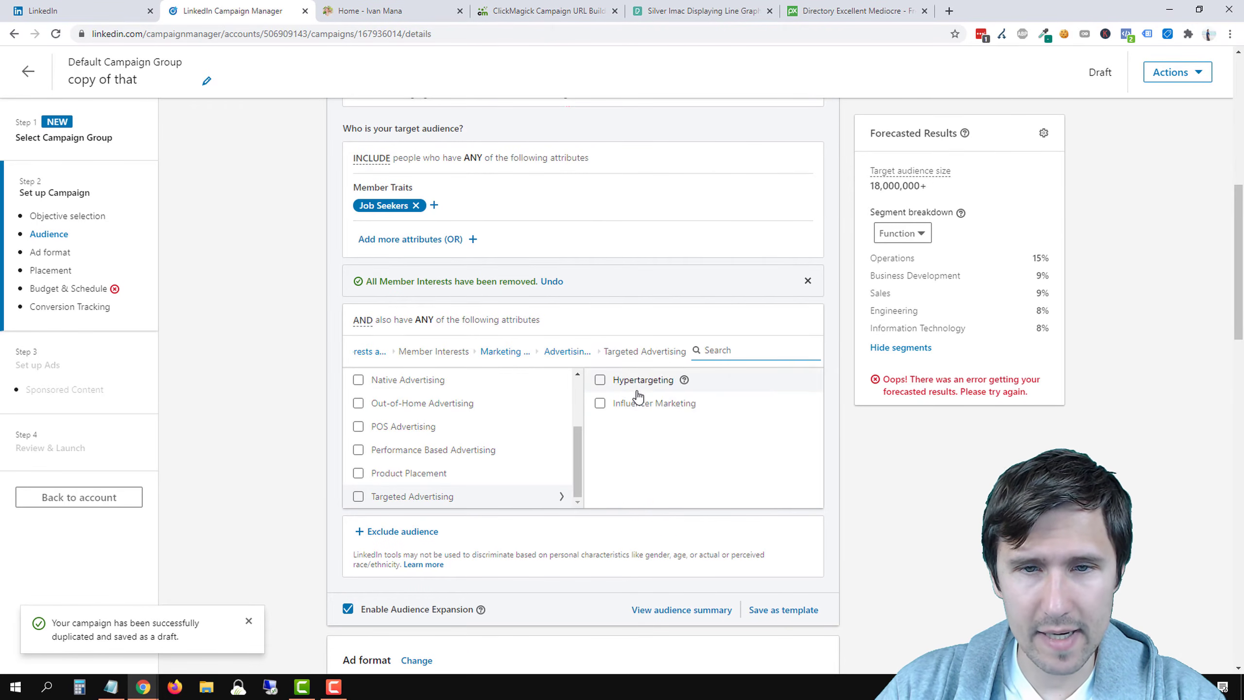
{"action": "left_click", "coordinate": [629, 403]}
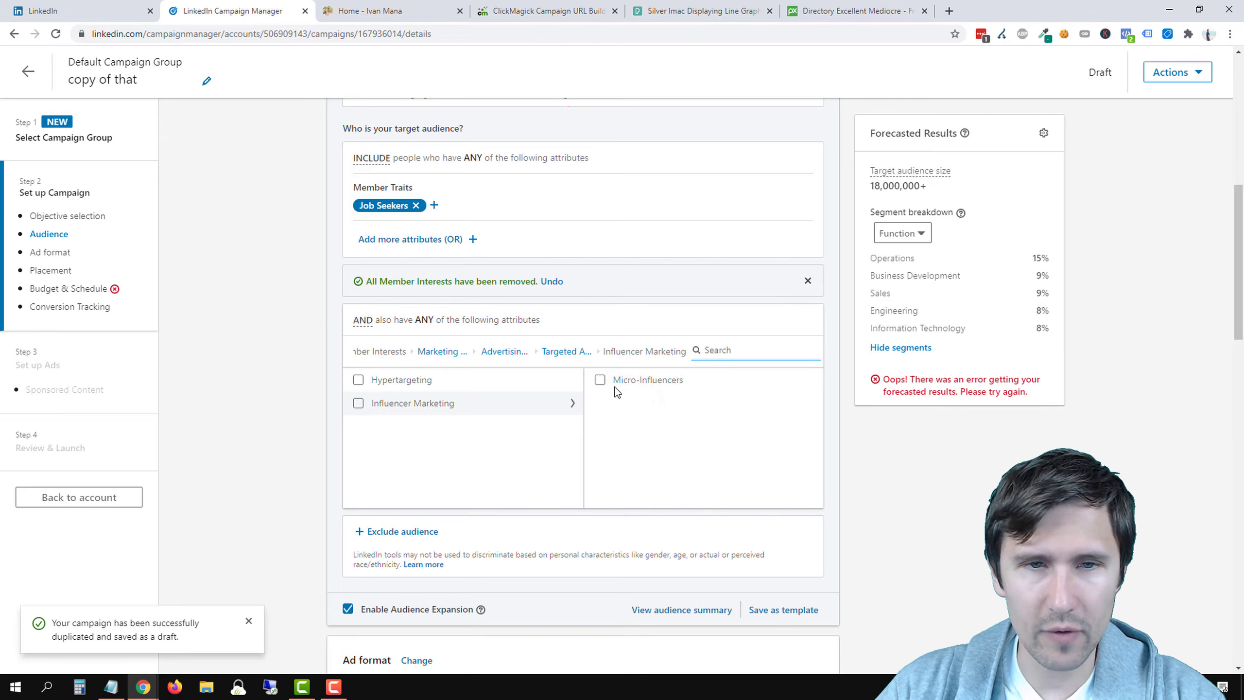
{"action": "left_click", "coordinate": [616, 388]}
{"action": "left_click", "coordinate": [246, 302]}
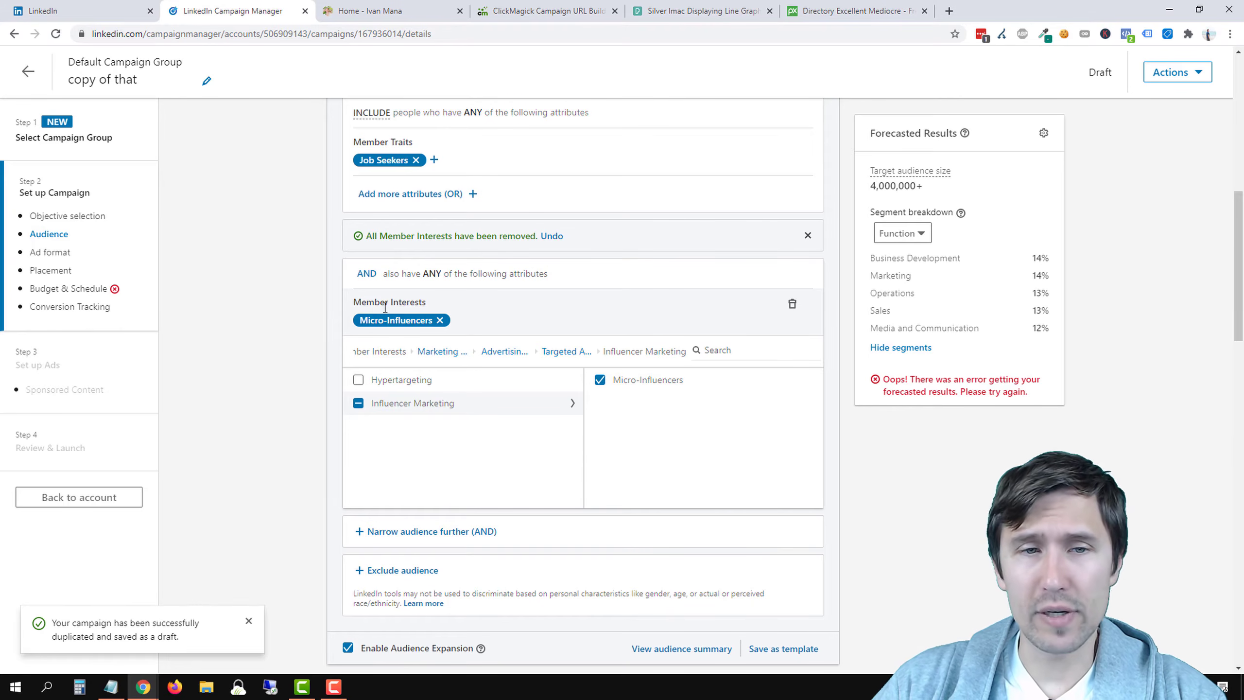
Set the bid type of the duplicated campaign "copy of that" to Automated Bid
{"action": "scroll", "coordinate": [356, 358], "scroll_direction": "up", "scroll_amount": 1}
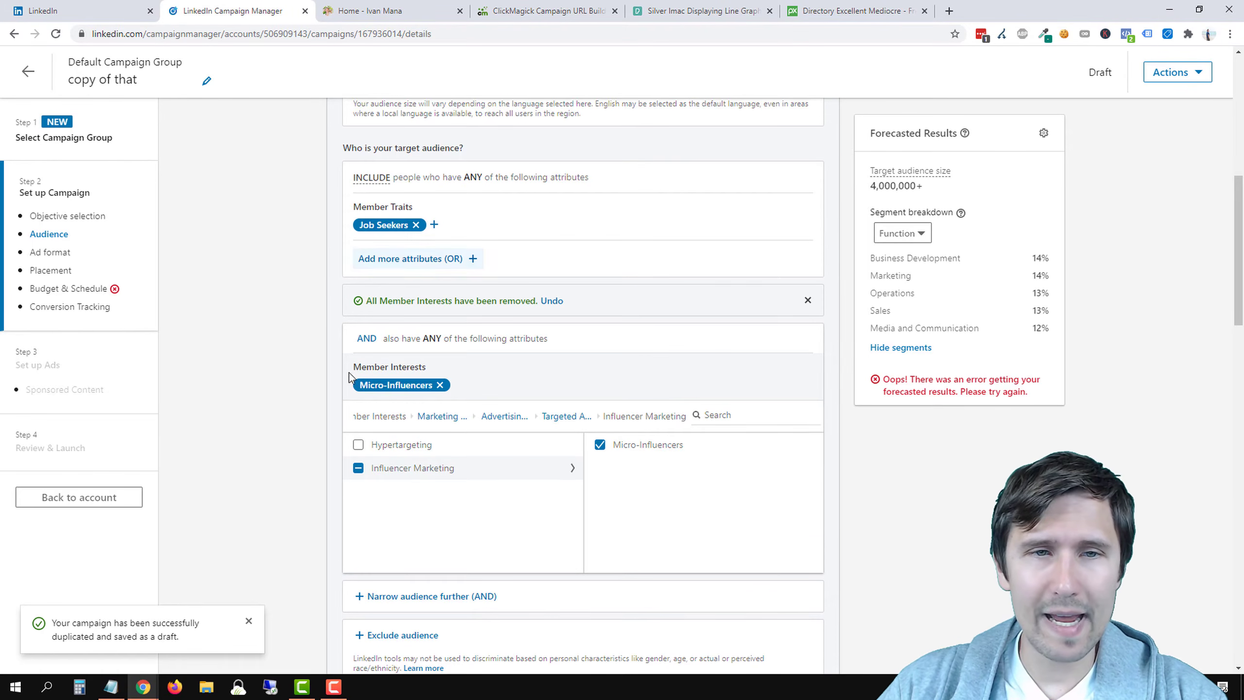
{"action": "scroll", "coordinate": [297, 434], "scroll_direction": "up", "scroll_amount": 4}
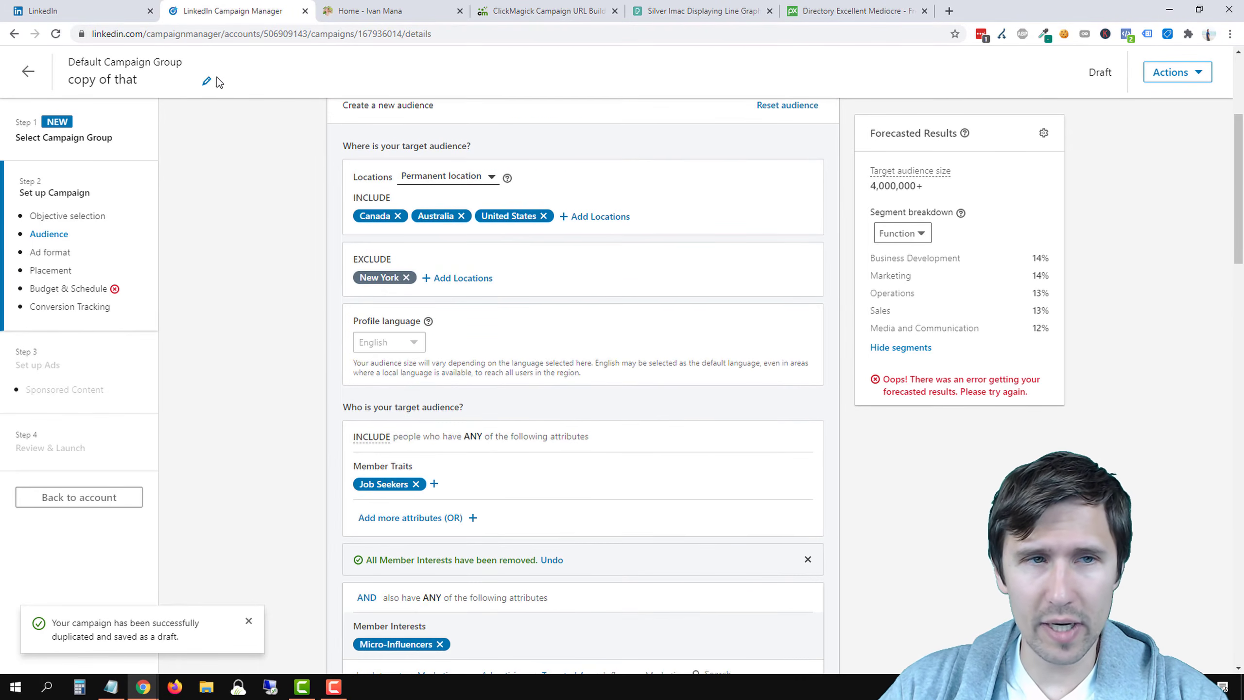
{"action": "scroll", "coordinate": [234, 386], "scroll_direction": "down", "scroll_amount": 15}
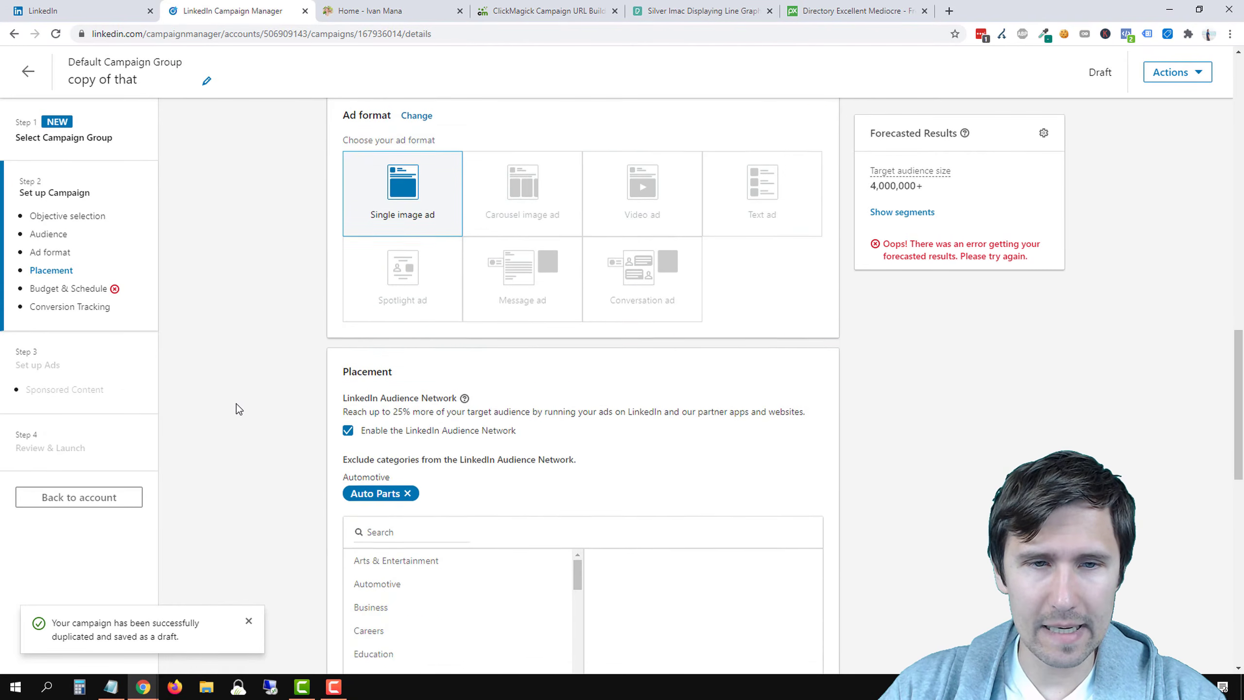
{"action": "scroll", "coordinate": [301, 438], "scroll_direction": "down", "scroll_amount": 8}
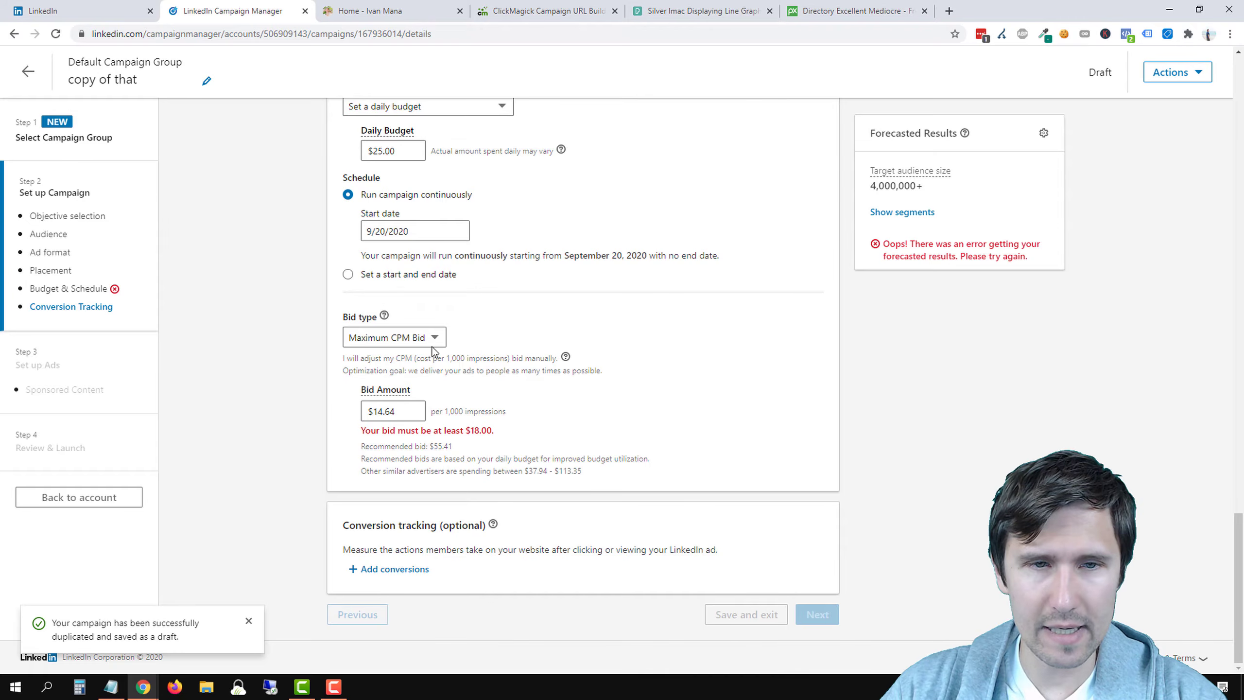
{"action": "left_click", "coordinate": [434, 338]}
{"action": "left_click", "coordinate": [376, 353]}
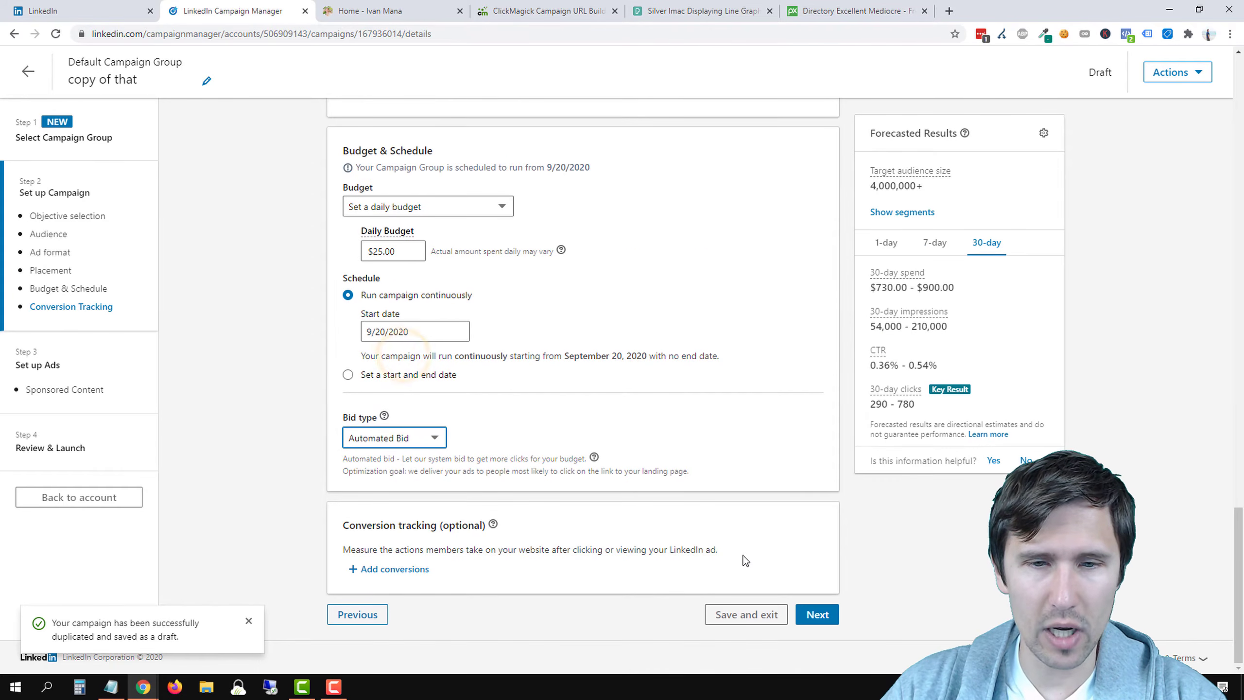
Proceed through the ad setup and review of the duplicated campaign, launch it, and return to the account overview
{"action": "left_click", "coordinate": [813, 614]}
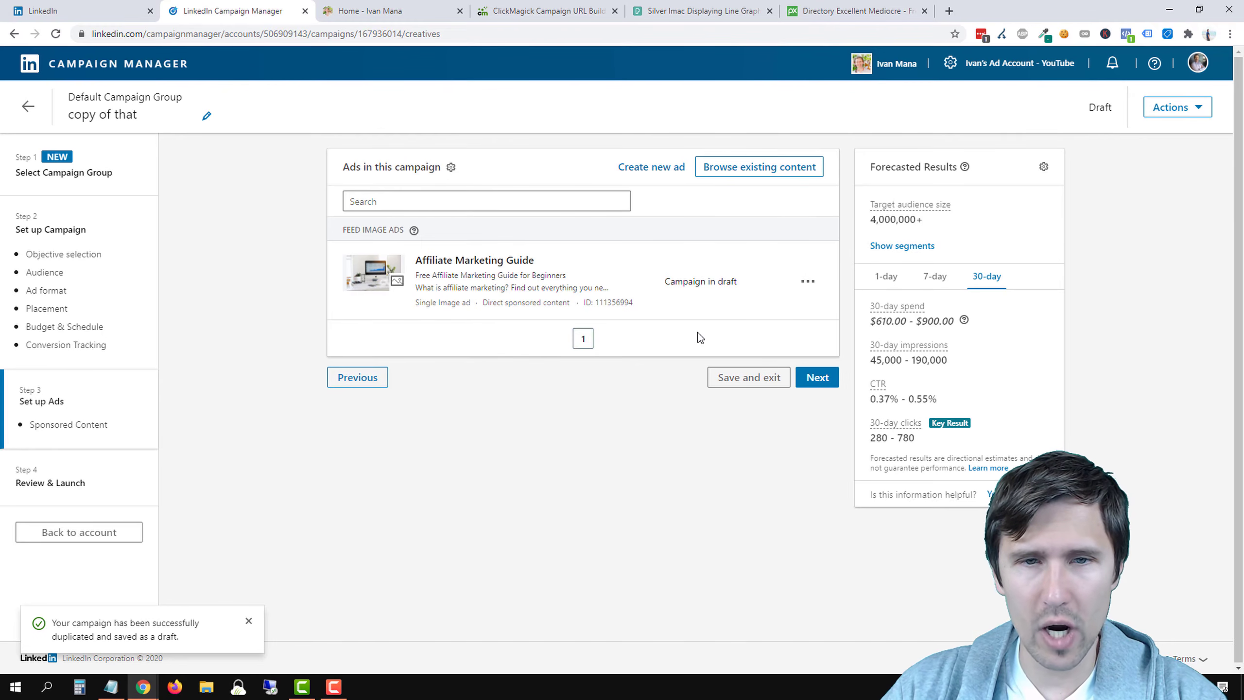
{"action": "left_click", "coordinate": [818, 377]}
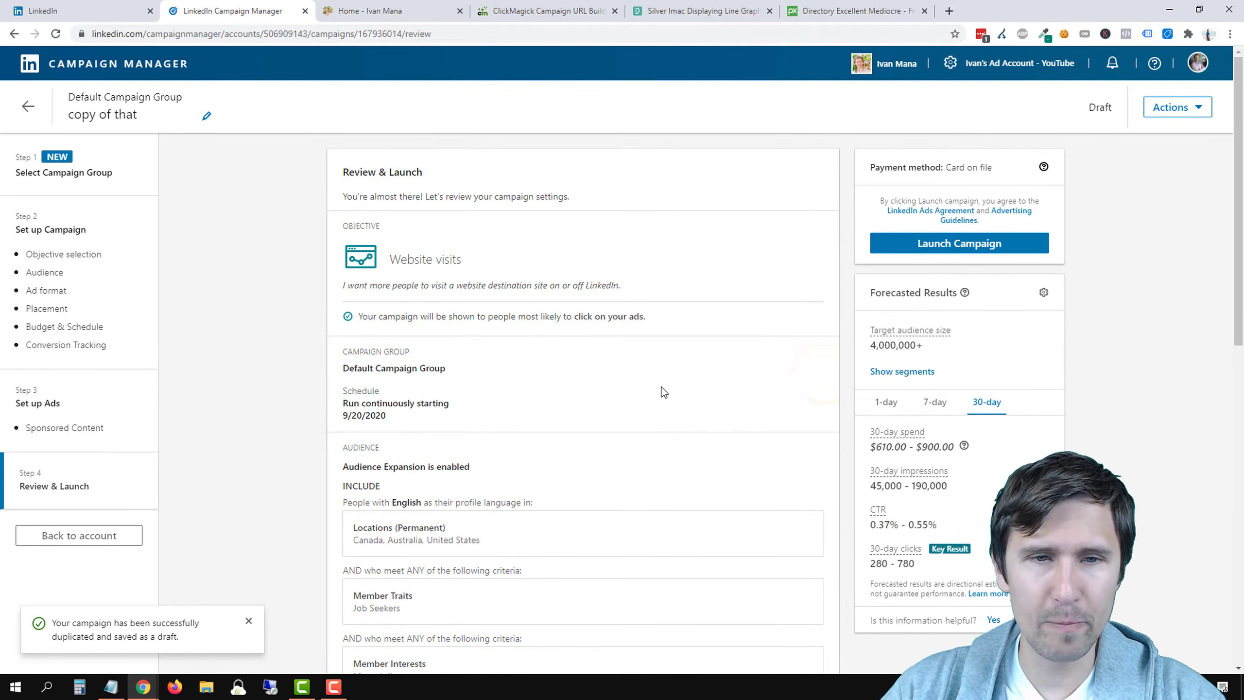
{"action": "scroll", "coordinate": [684, 402], "scroll_direction": "down", "scroll_amount": 7}
{"action": "left_click", "coordinate": [882, 215]}
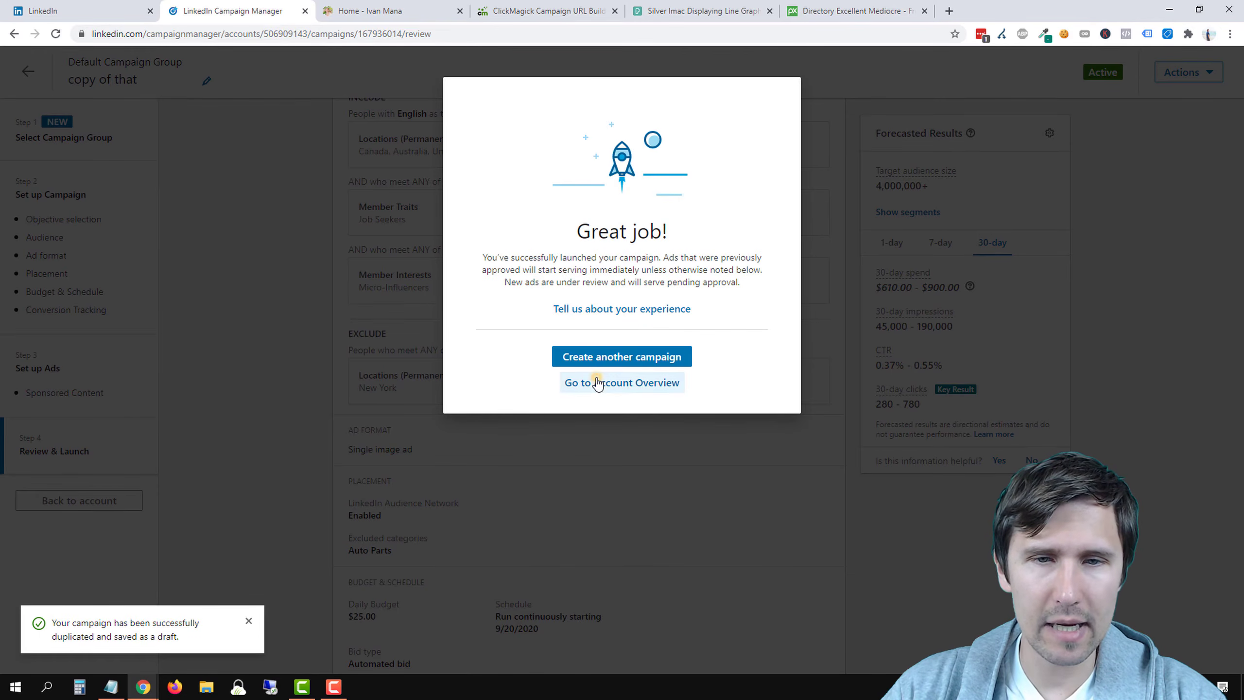
{"action": "left_click", "coordinate": [597, 383]}
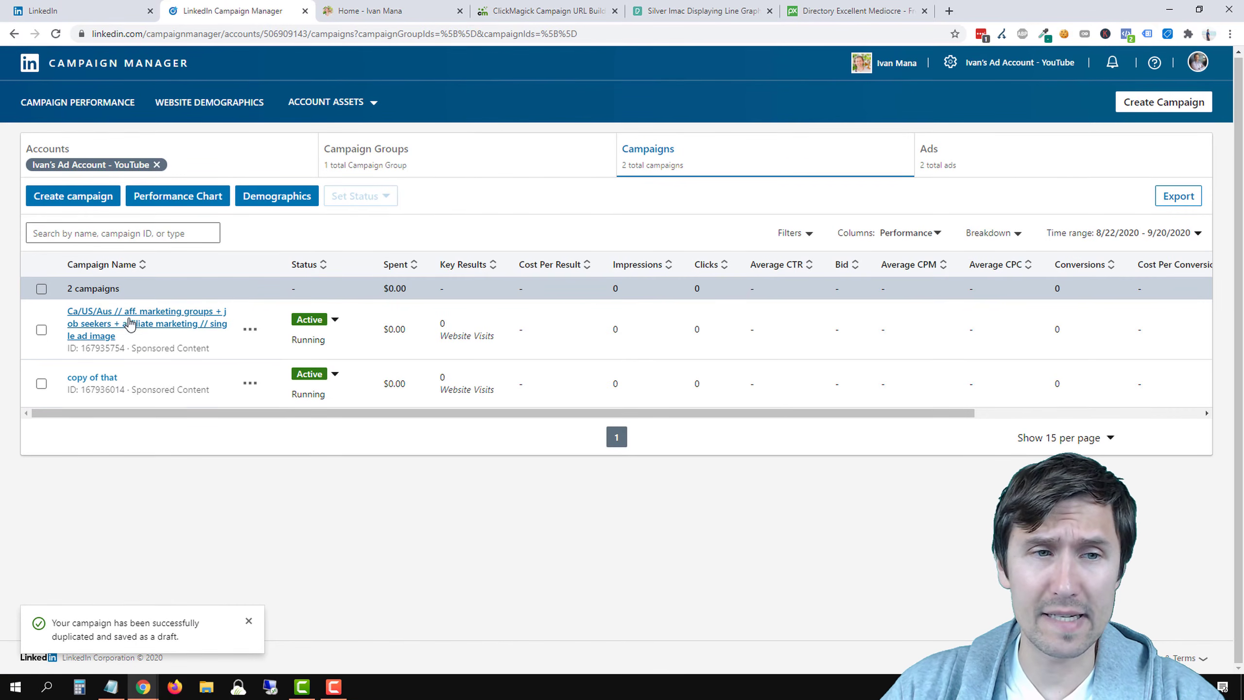
Open the original Ca/US/Aus affiliate marketing campaign for managing and copy its full name
{"action": "left_click", "coordinate": [250, 329]}
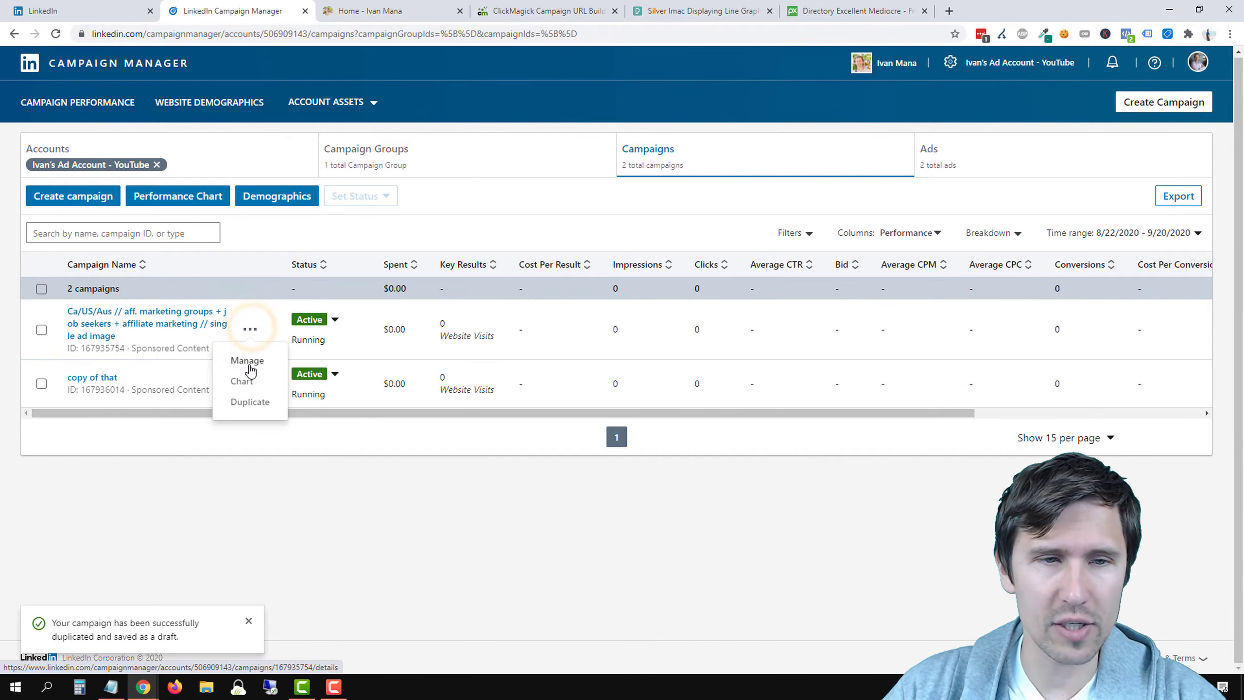
{"action": "left_click", "coordinate": [250, 368]}
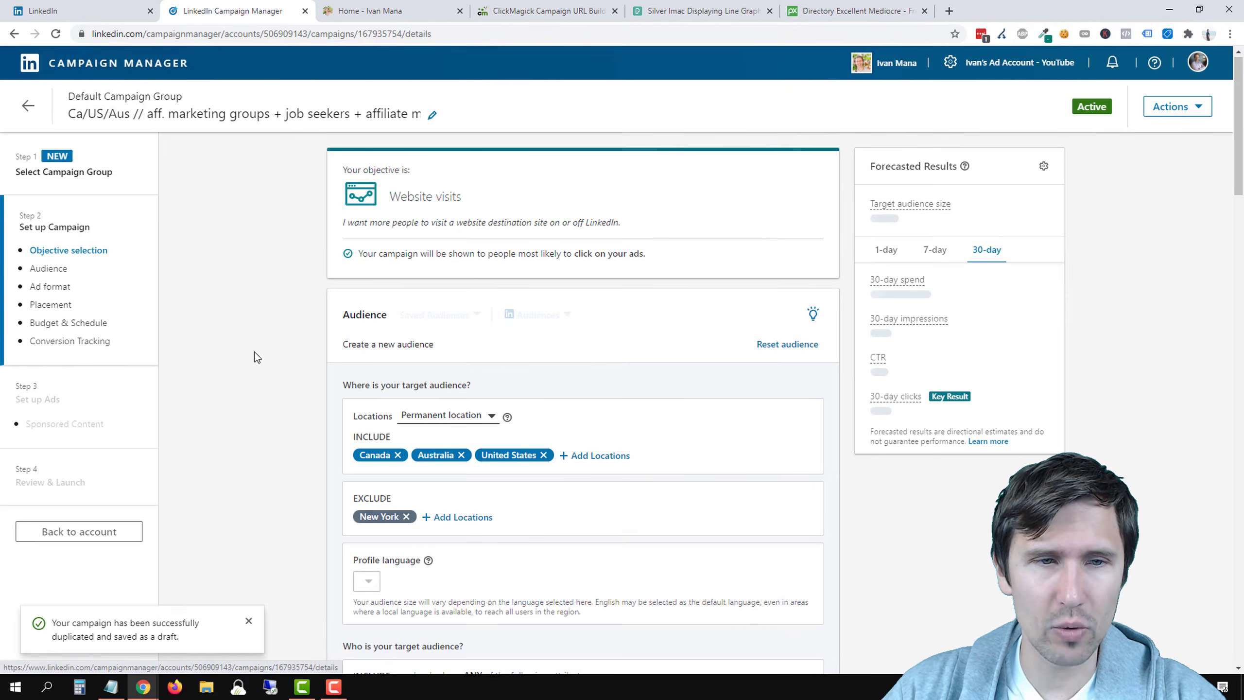
{"action": "left_click", "coordinate": [401, 105]}
{"action": "right_click", "coordinate": [384, 115]}
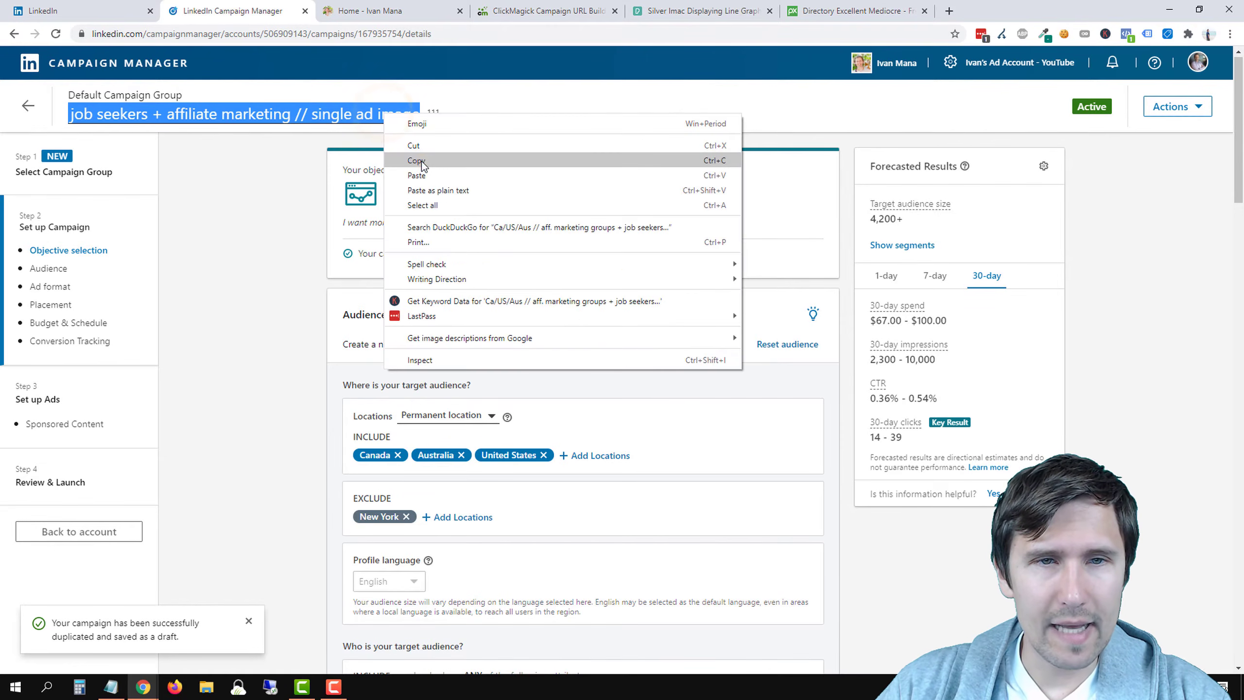
{"action": "left_click", "coordinate": [416, 161]}
Open the campaign "copy of that" for managing and replace its name with the copied campaign name
{"action": "left_click", "coordinate": [28, 107]}
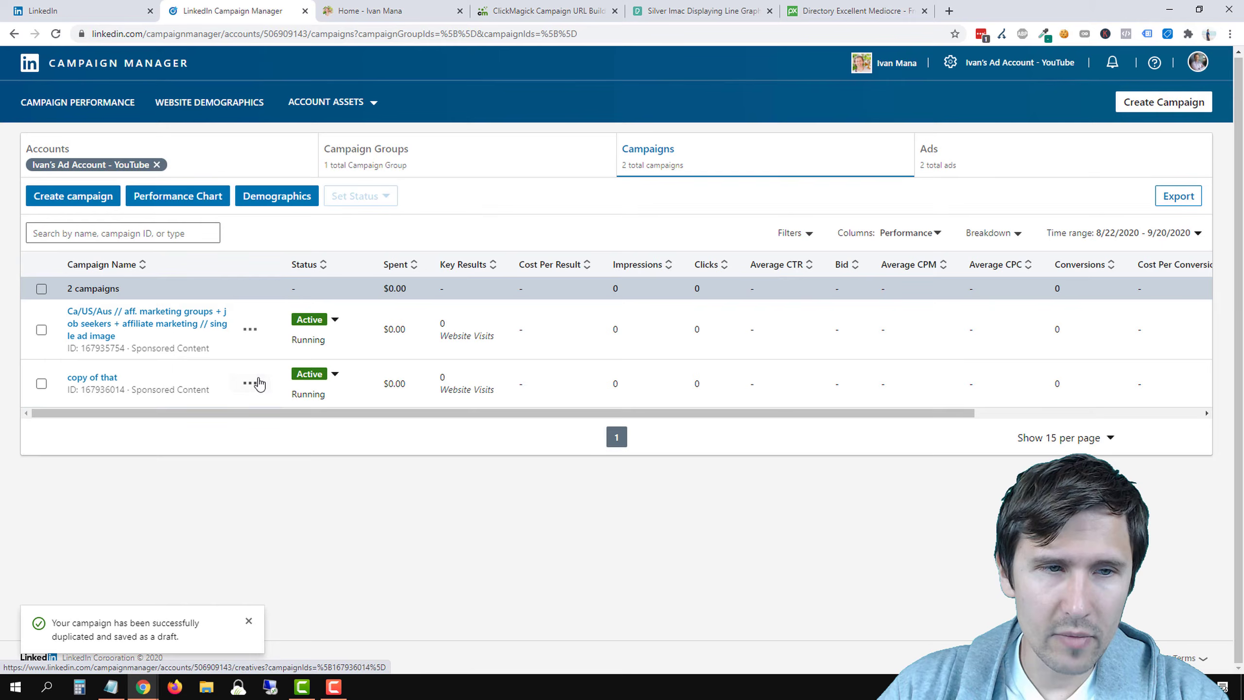
{"action": "left_click", "coordinate": [251, 383]}
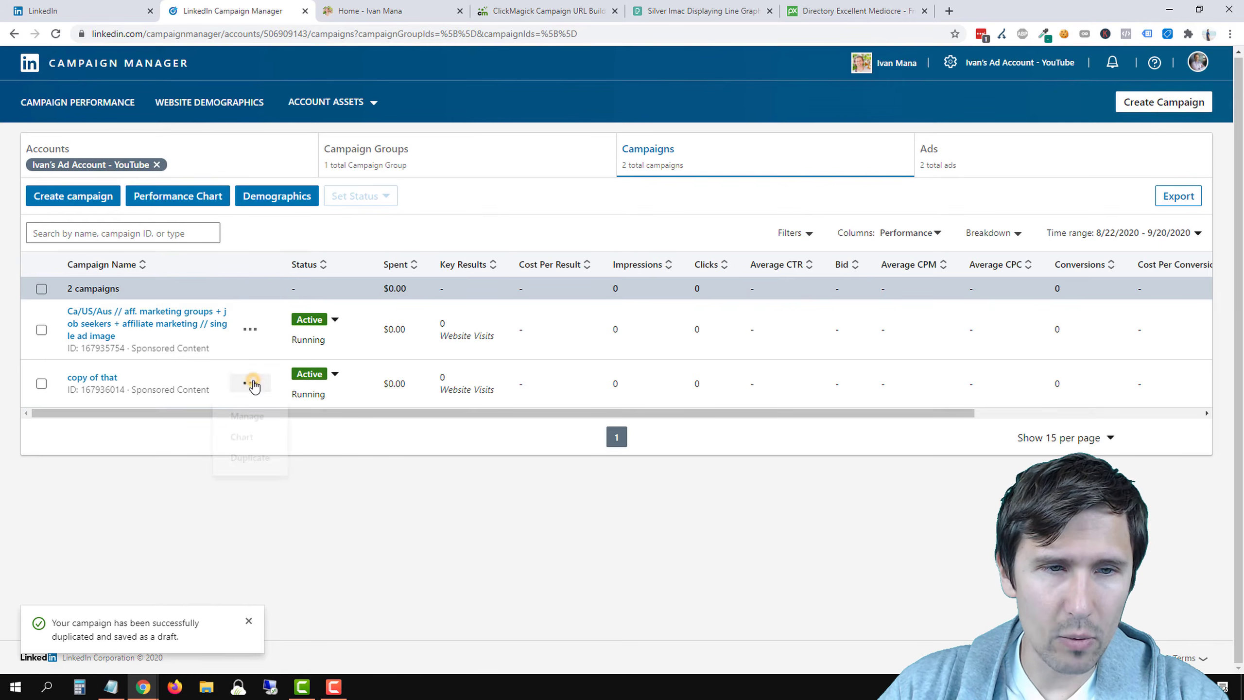
{"action": "left_click", "coordinate": [244, 413]}
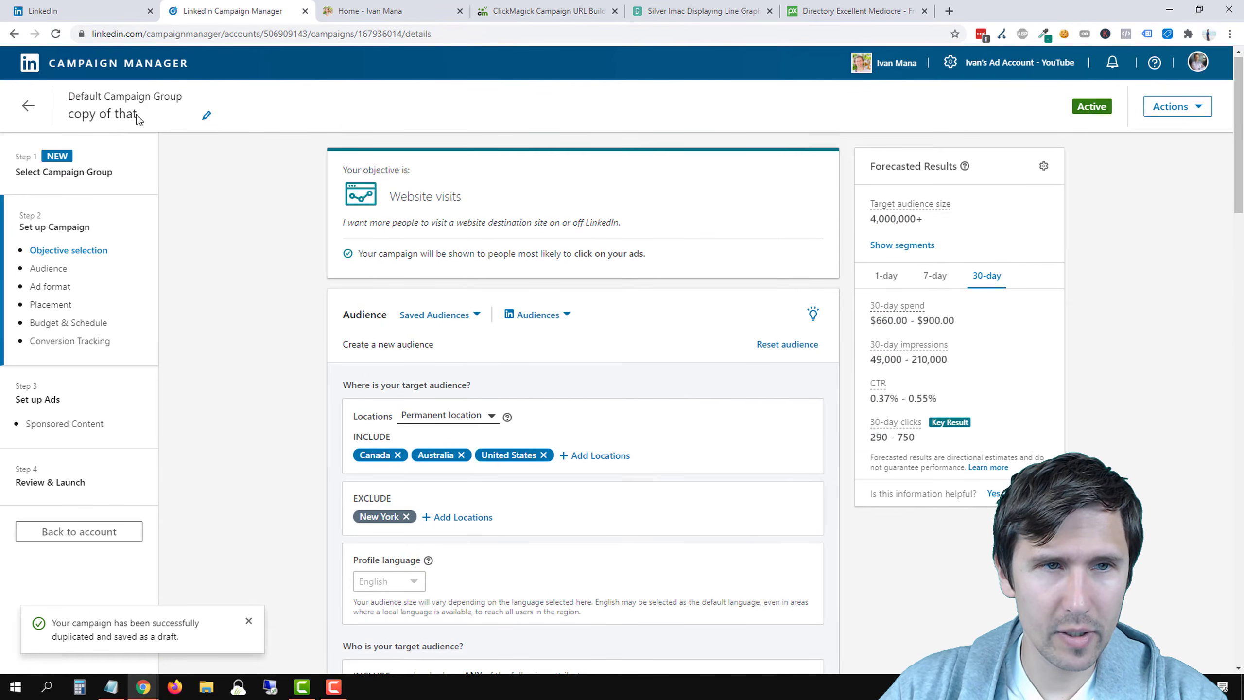
{"action": "left_click", "coordinate": [137, 114]}
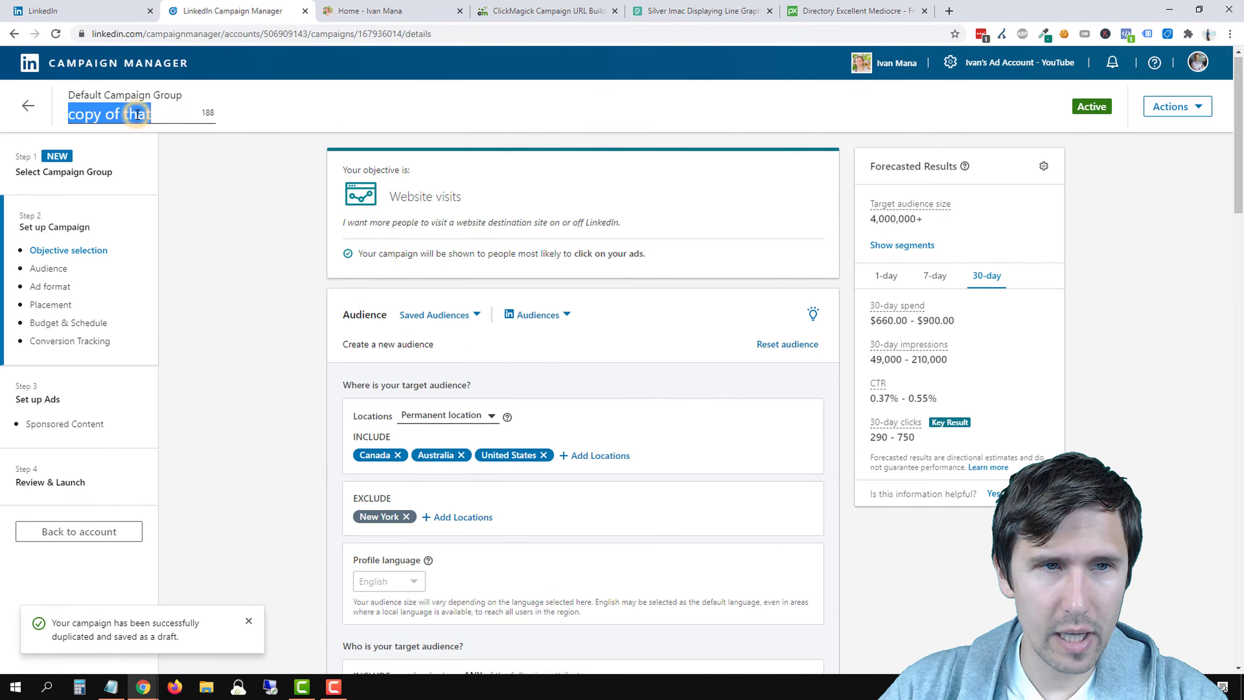
{"action": "key", "text": "ctrl+v"}
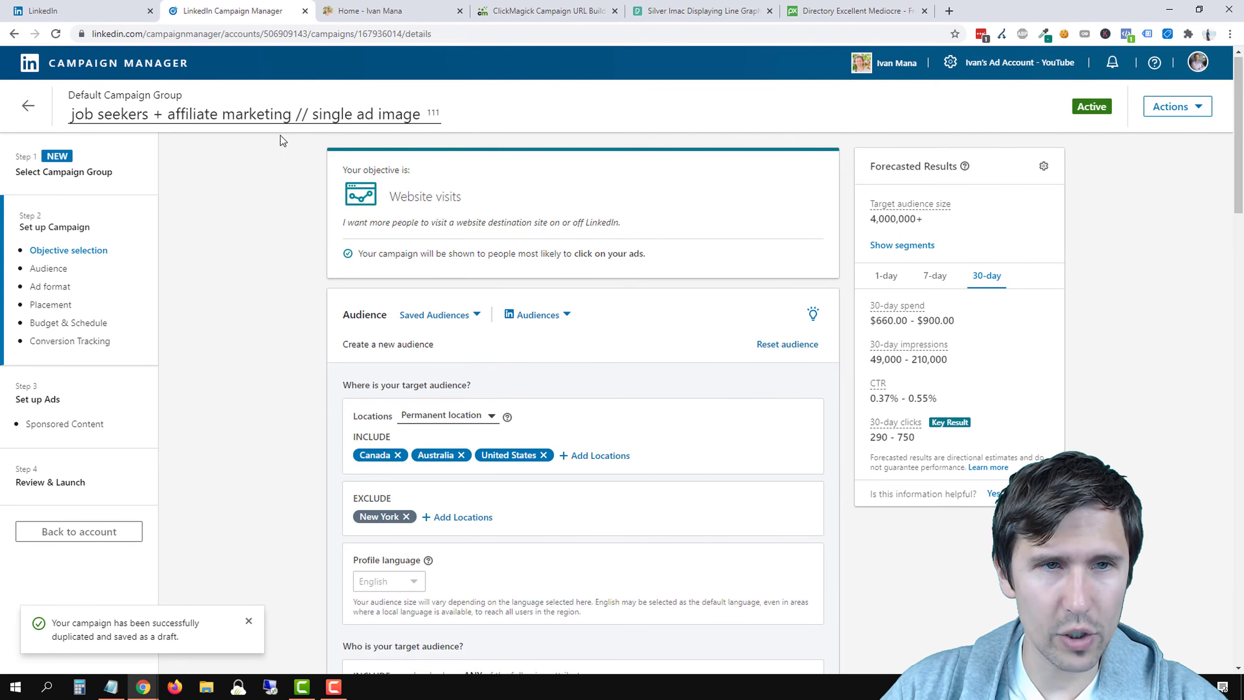
Check the duplicated campaign's audience attributes and remove "+ affiliate marketing" from its name
{"action": "left_click_drag", "start_coordinate": [296, 118], "coordinate": [105, 130]}
{"action": "scroll", "coordinate": [250, 357], "scroll_direction": "down", "scroll_amount": 10}
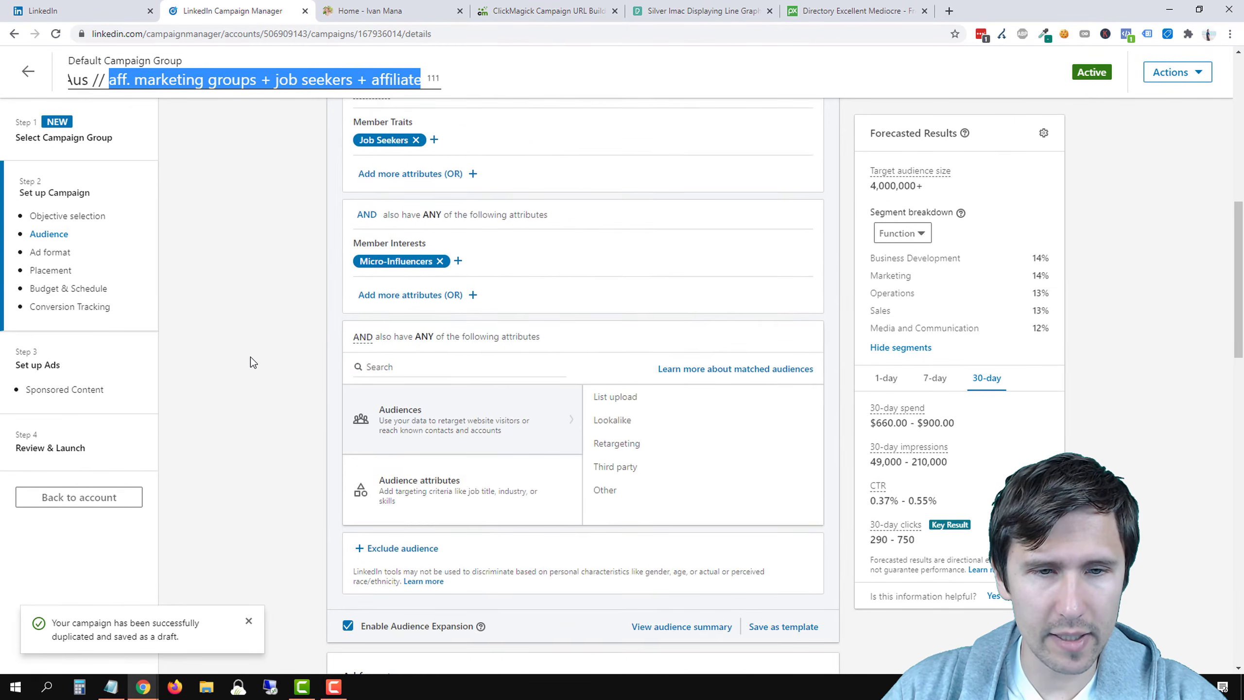
{"action": "scroll", "coordinate": [387, 377], "scroll_direction": "up", "scroll_amount": 3}
{"action": "scroll", "coordinate": [255, 407], "scroll_direction": "up", "scroll_amount": 8}
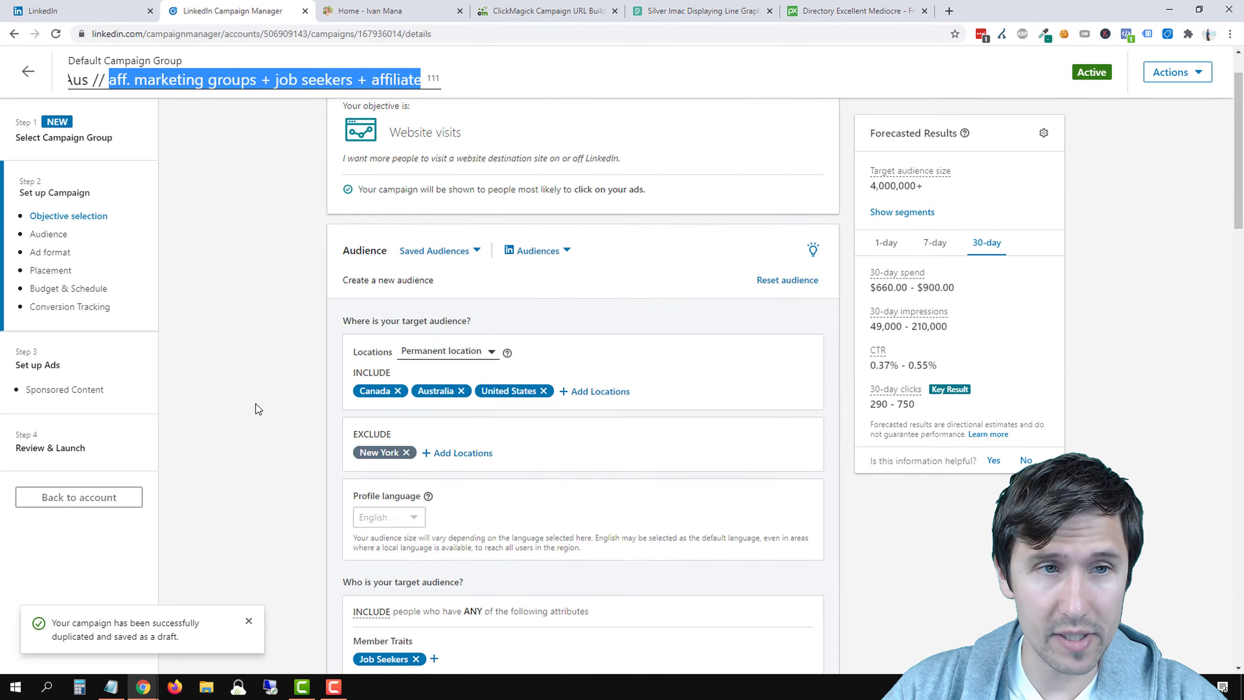
{"action": "left_click", "coordinate": [254, 104]}
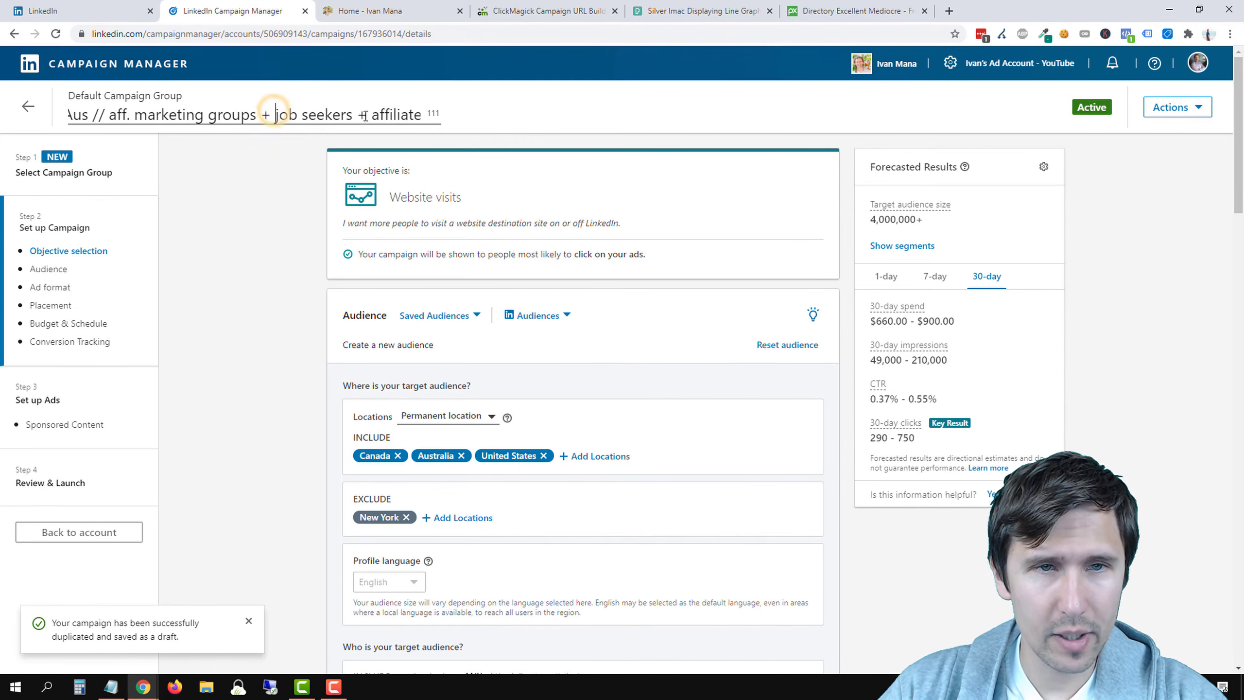
{"action": "double_click", "coordinate": [390, 112]}
{"action": "key", "text": "BackSpace"}
{"action": "key", "text": "BackSpace"}
{"action": "key", "text": "BackSpace"}
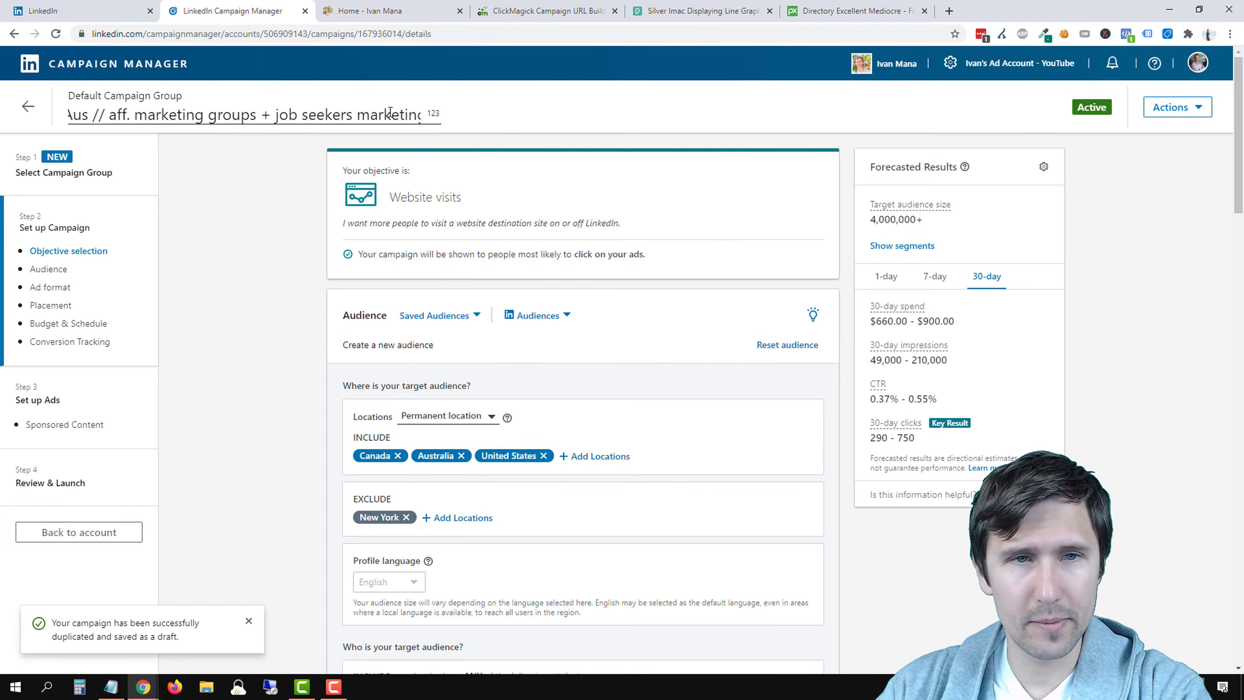
{"action": "double_click", "coordinate": [385, 115]}
{"action": "key", "text": "BackSpace"}
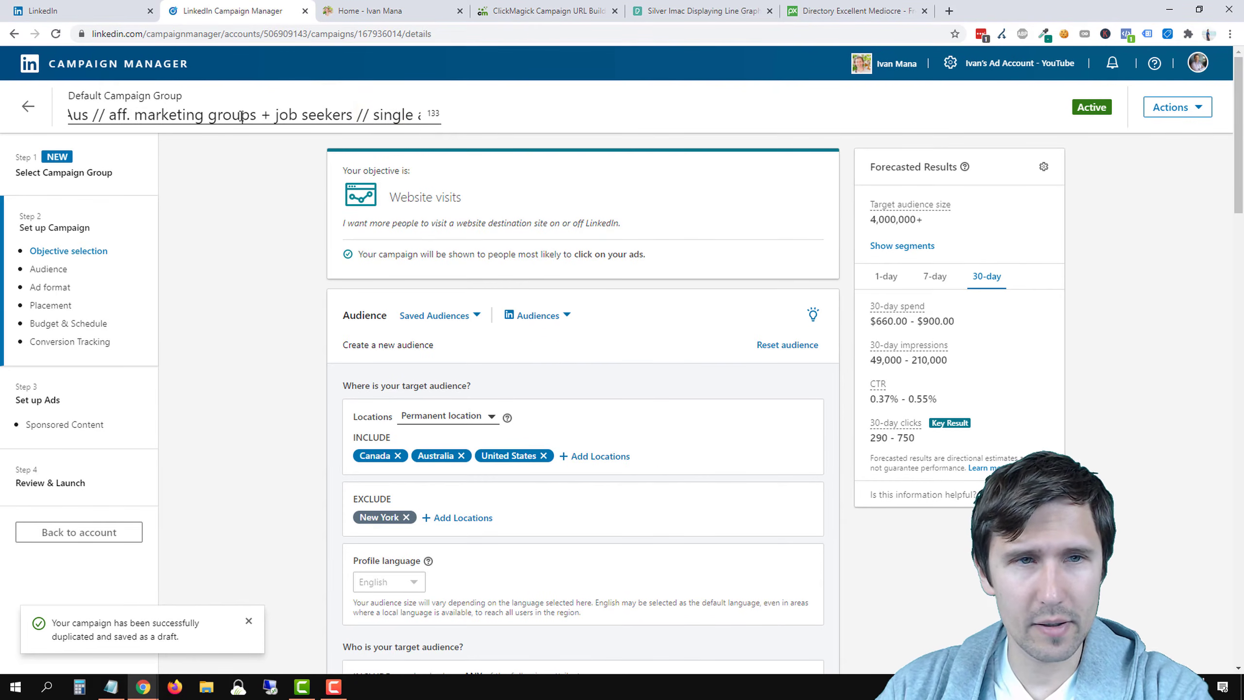
Replace "aff. marketing groups" in the campaign name with "micro influencers interest"
{"action": "left_click_drag", "start_coordinate": [246, 119], "coordinate": [116, 128]}
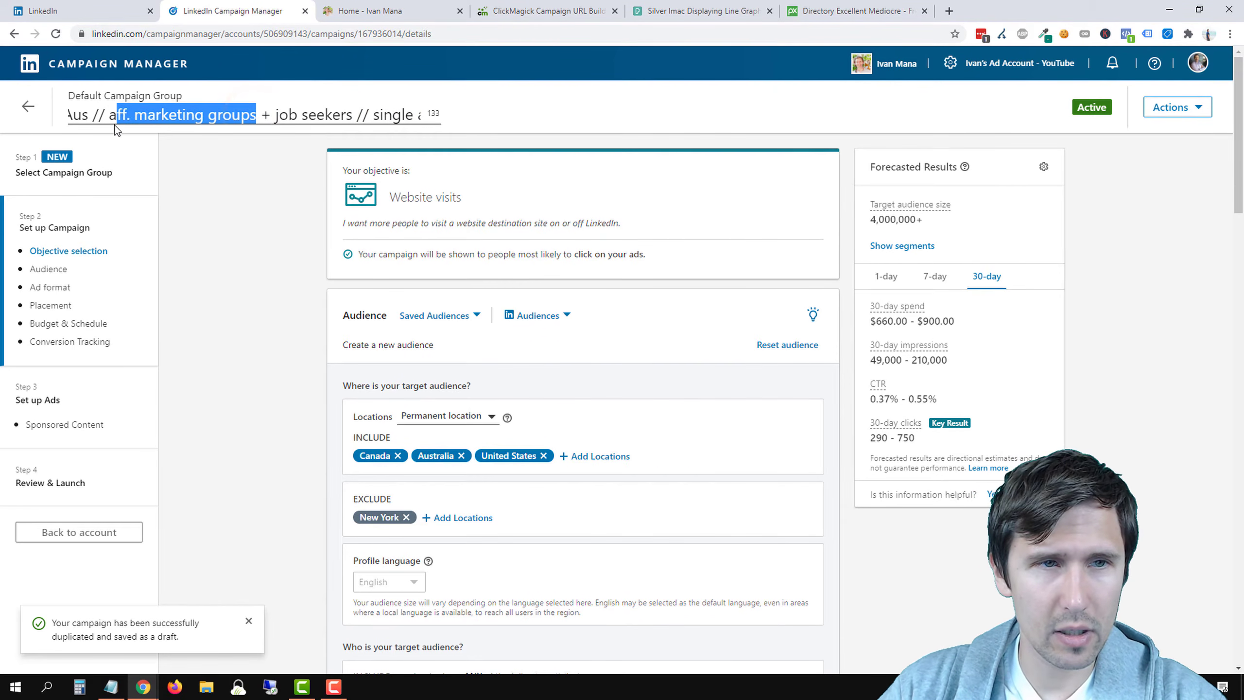
{"action": "type", "text": "micro"}
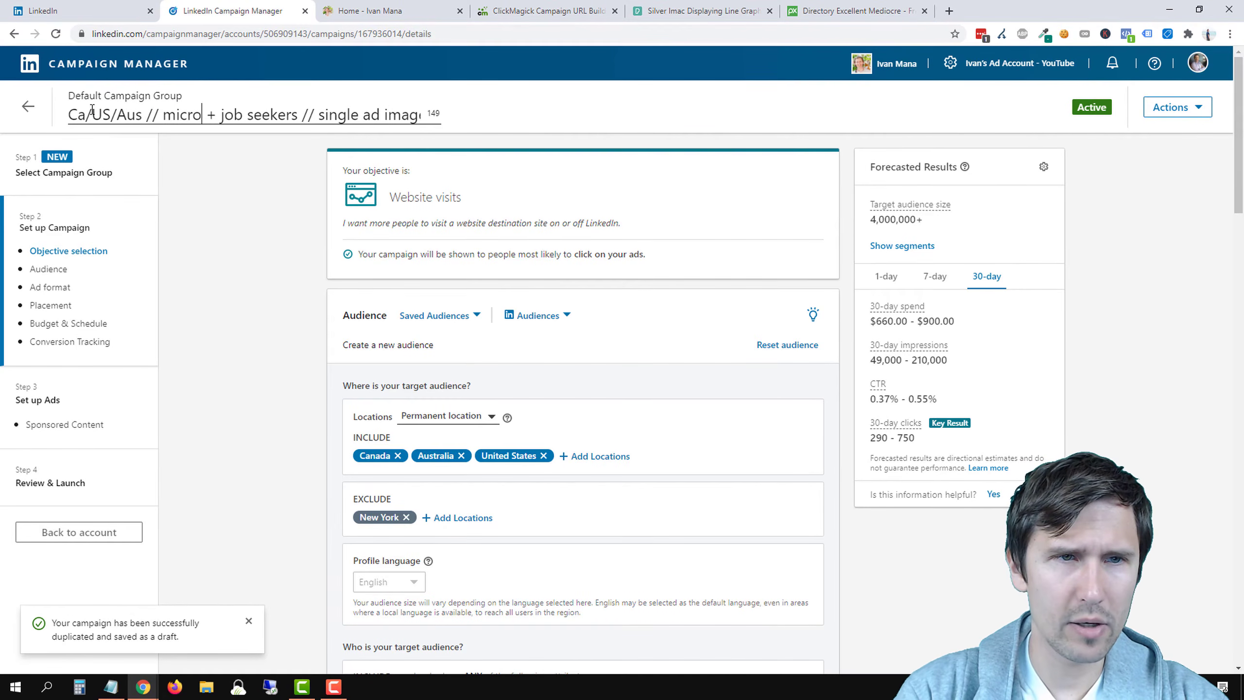
{"action": "scroll", "coordinate": [231, 317], "scroll_direction": "down", "scroll_amount": 6}
{"action": "scroll", "coordinate": [231, 317], "scroll_direction": "up", "scroll_amount": 6}
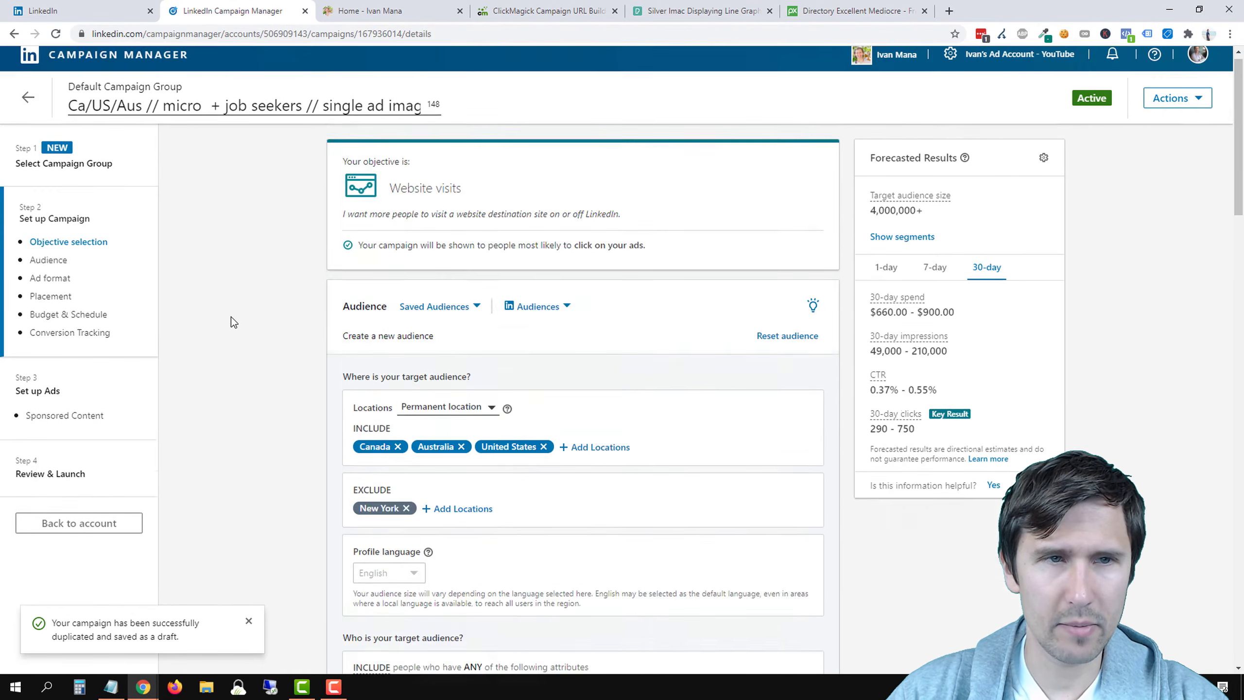
{"action": "type", "text": "influen"}
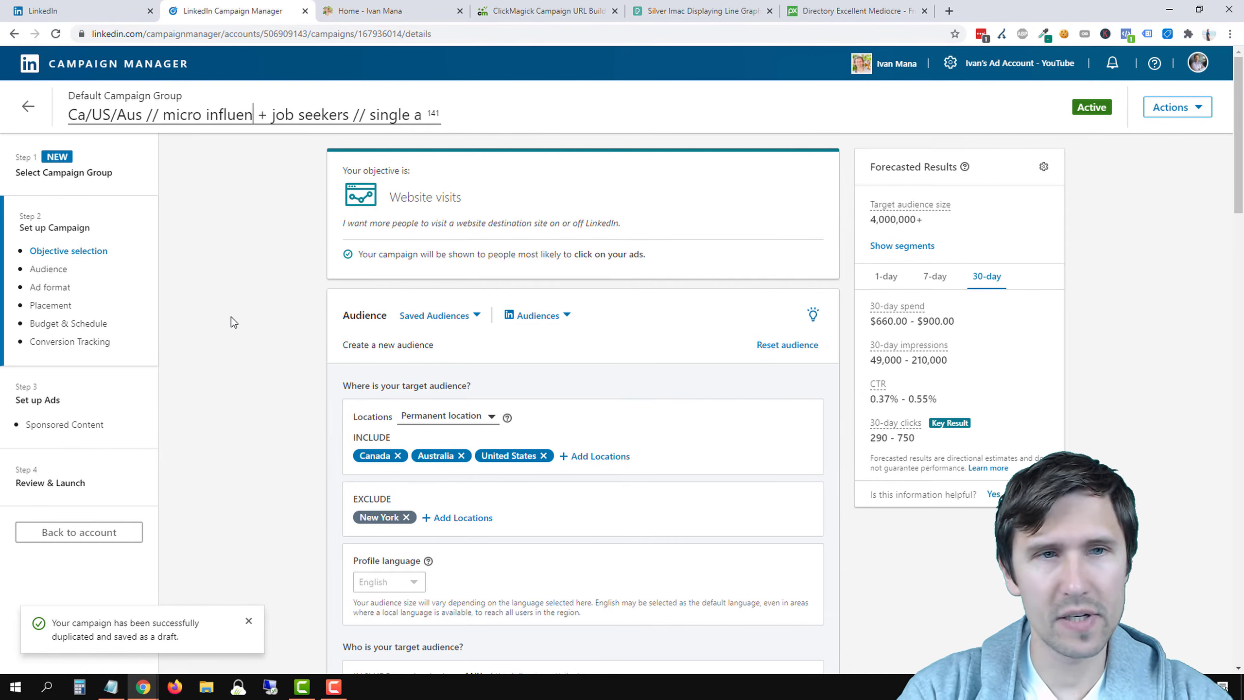
{"action": "type", "text": "cers"}
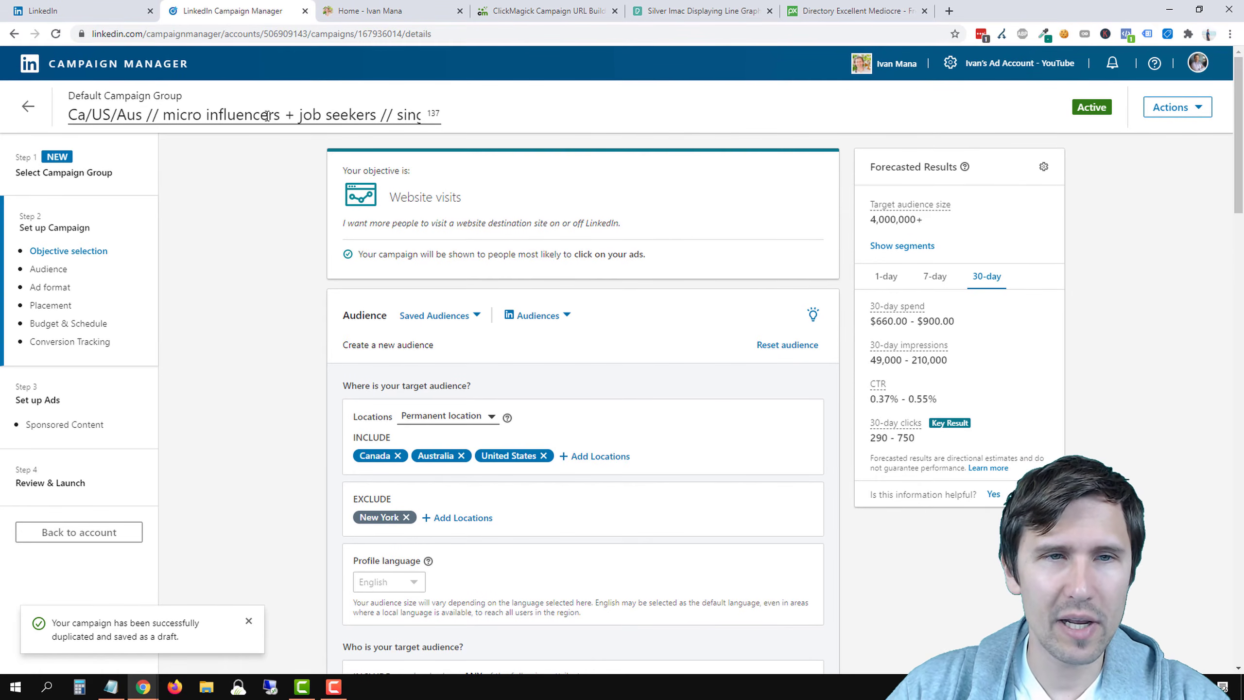
{"action": "type", "text": "interest"}
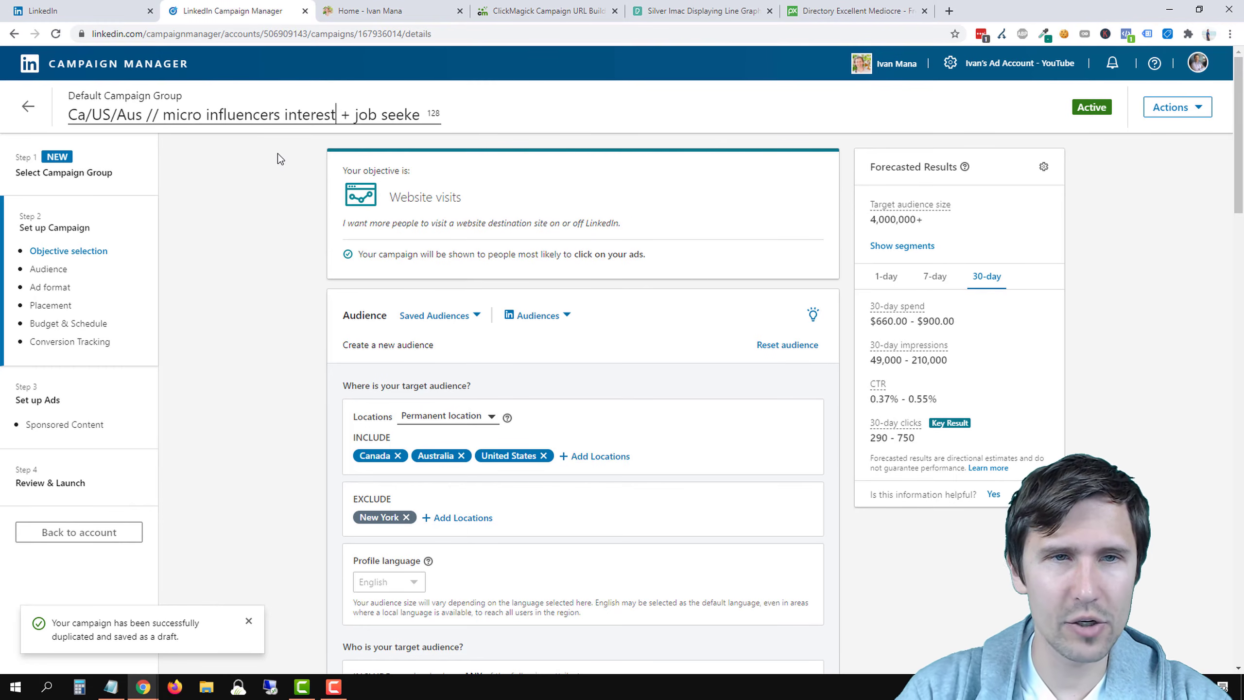
Apply the edited campaign name, then save the campaign and exit to the campaign list
{"action": "scroll", "coordinate": [578, 314], "scroll_direction": "down", "scroll_amount": 1}
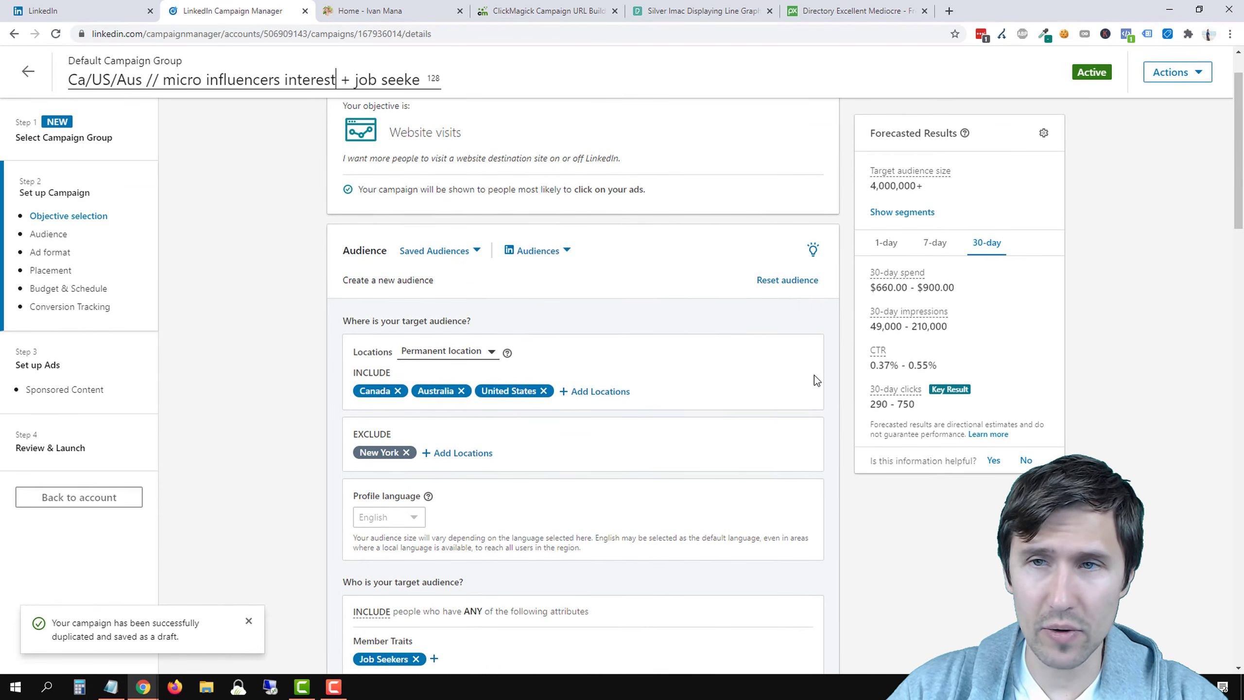
{"action": "scroll", "coordinate": [804, 431], "scroll_direction": "down", "scroll_amount": 6}
{"action": "scroll", "coordinate": [784, 486], "scroll_direction": "down", "scroll_amount": 10}
{"action": "left_click", "coordinate": [263, 334]}
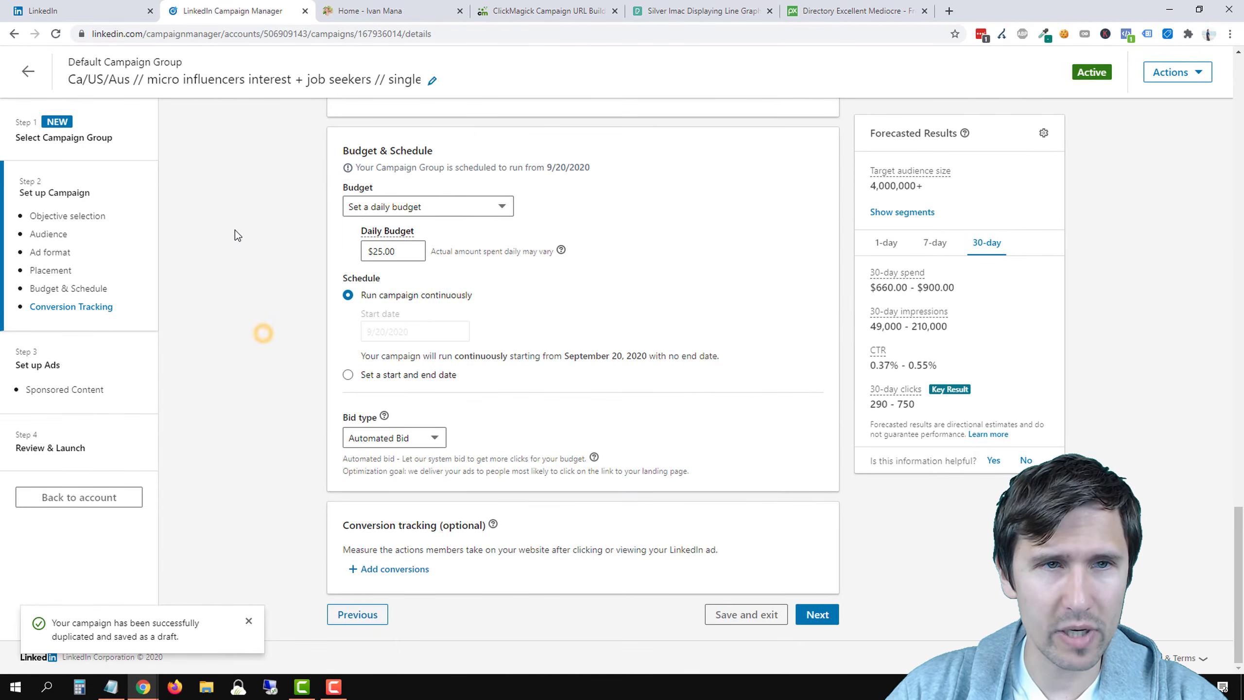
{"action": "left_click", "coordinate": [759, 618]}
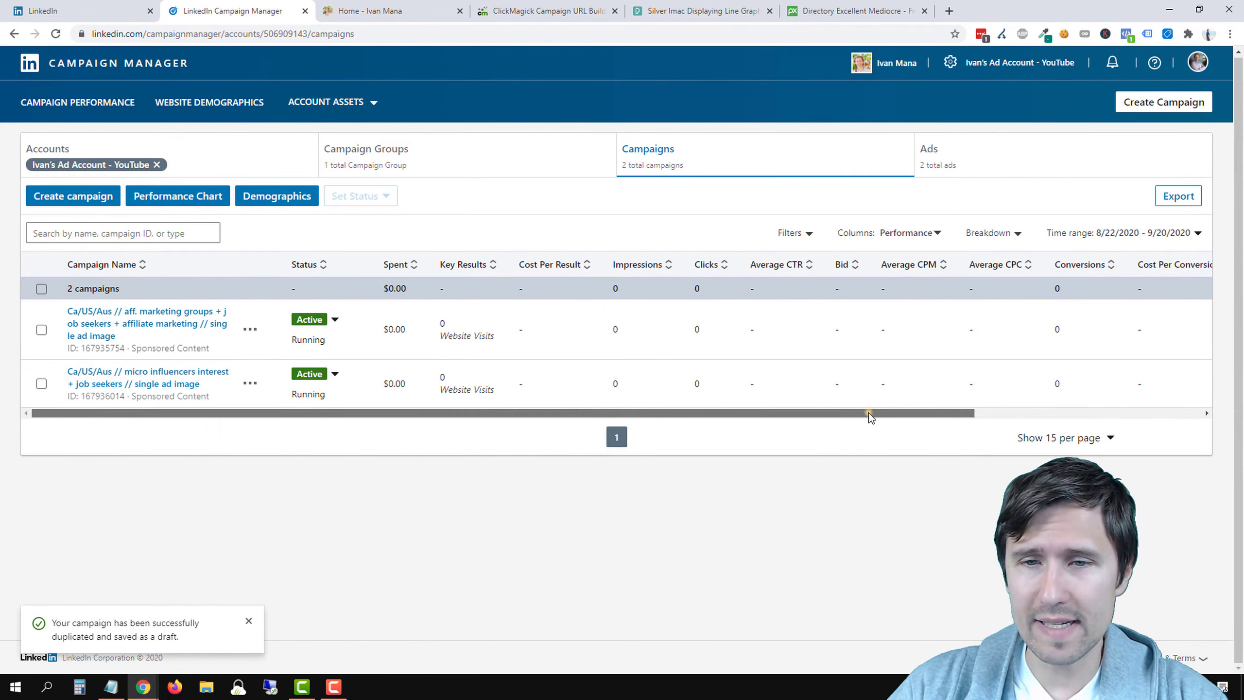
Look through the performance columns of both campaigns and view the ads in the account
{"action": "left_click_drag", "start_coordinate": [869, 413], "coordinate": [1073, 415]}
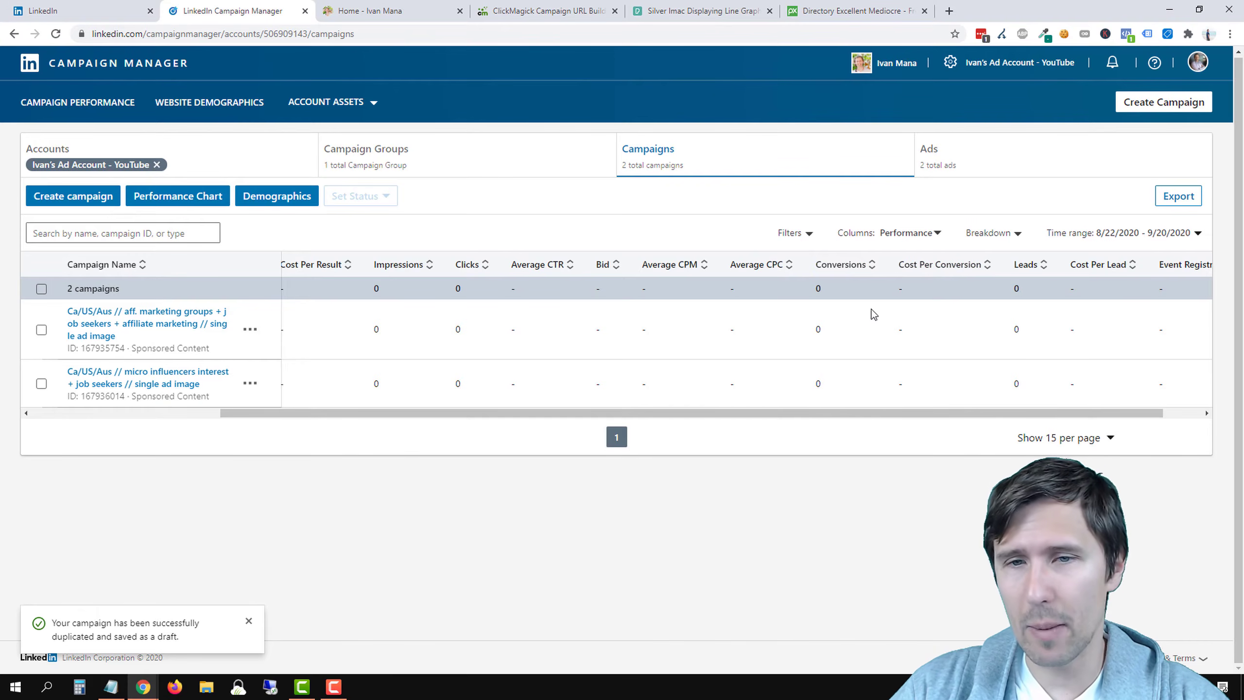
{"action": "left_click_drag", "start_coordinate": [964, 410], "coordinate": [755, 412]}
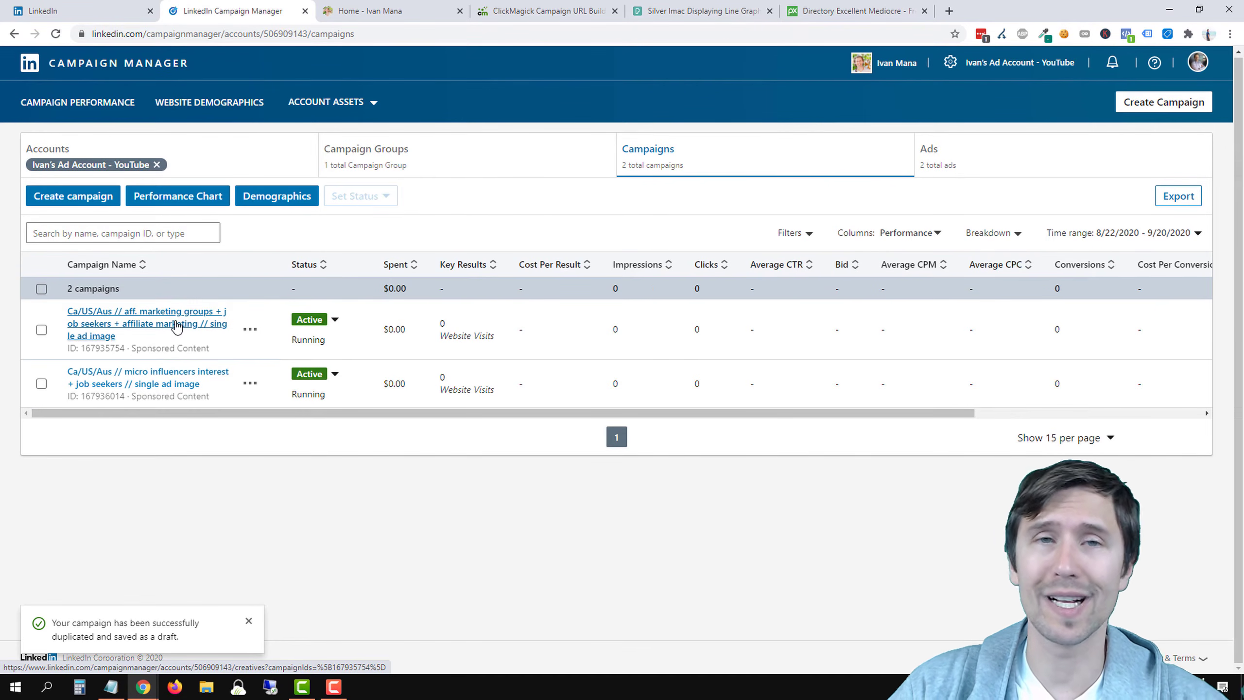
{"action": "left_click", "coordinate": [964, 161]}
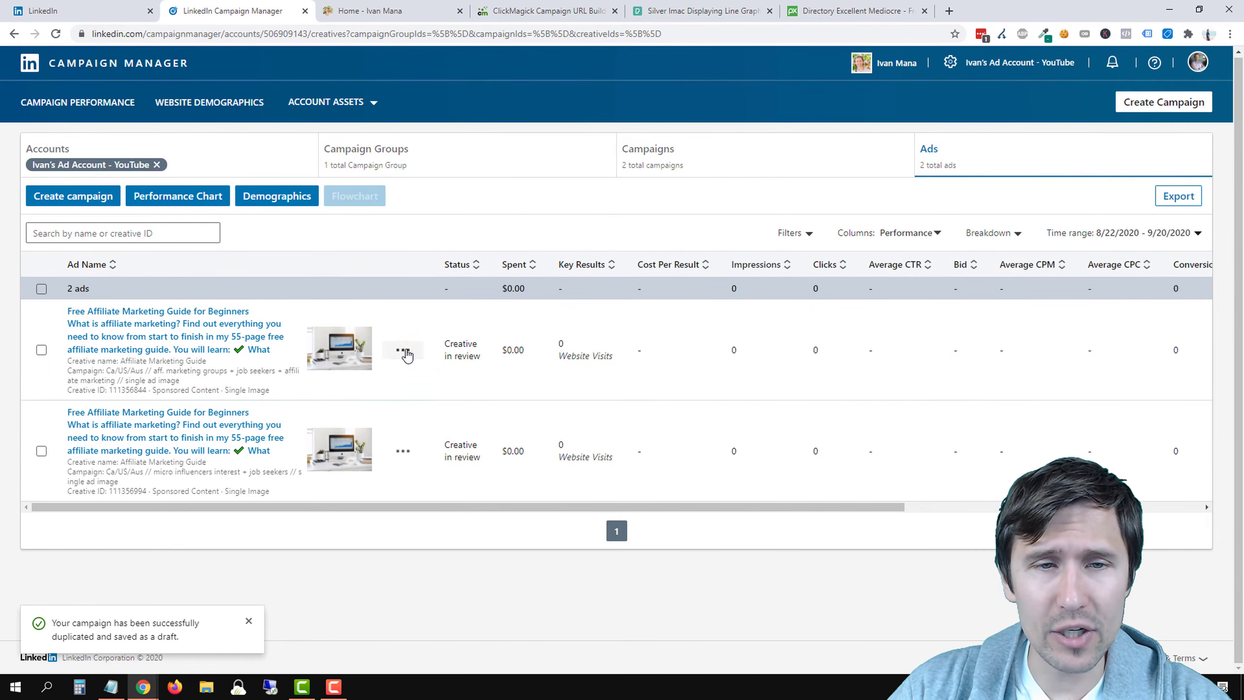
{"action": "left_click", "coordinate": [404, 351]}
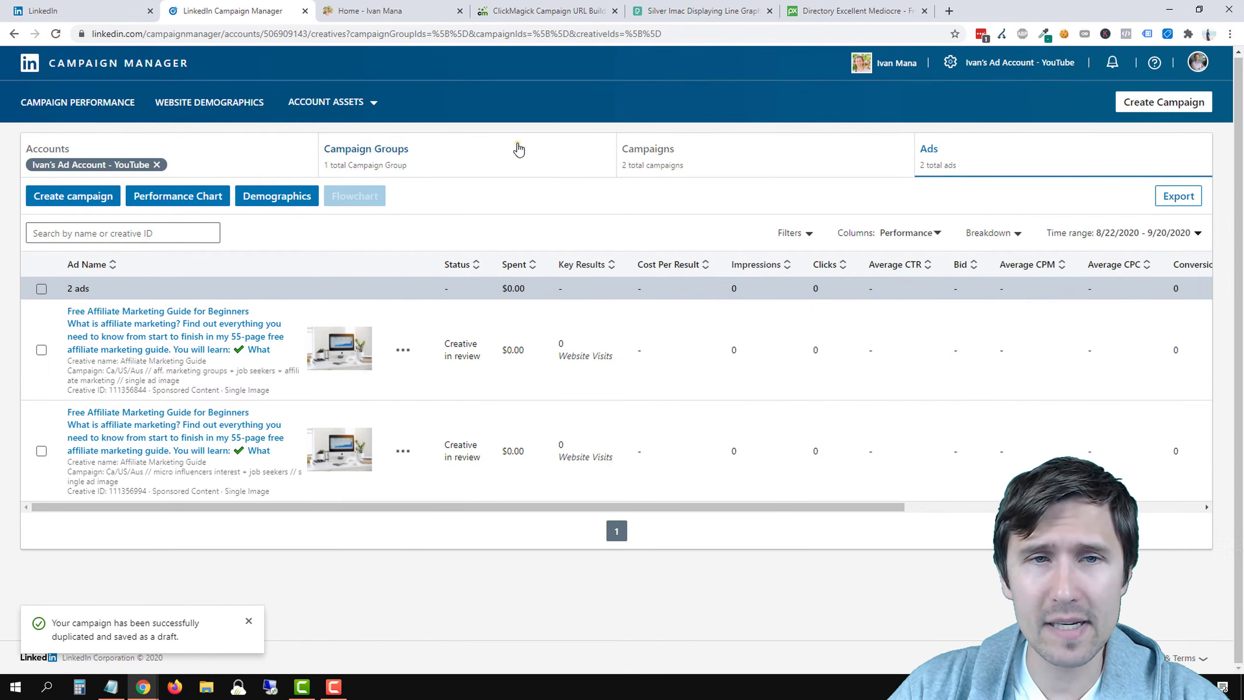
Check the available actions for the default campaign group and for the affiliate marketing groups campaign
{"action": "left_click", "coordinate": [516, 147]}
{"action": "left_click", "coordinate": [251, 321]}
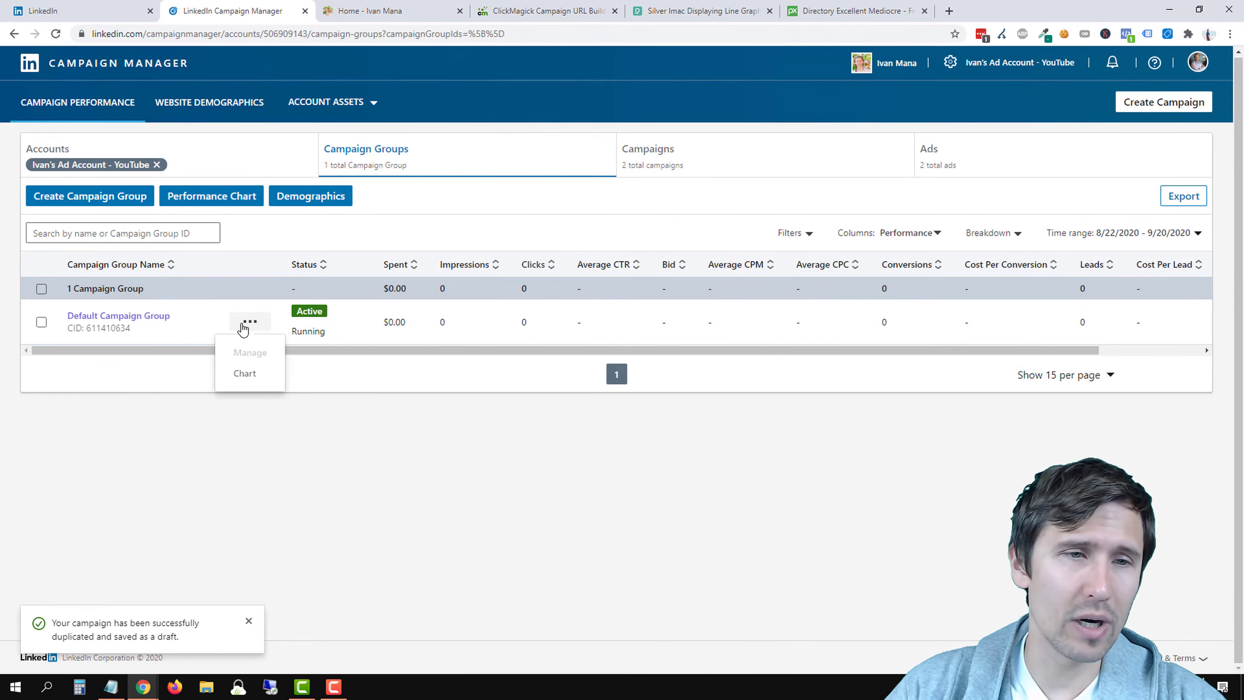
{"action": "left_click", "coordinate": [686, 161]}
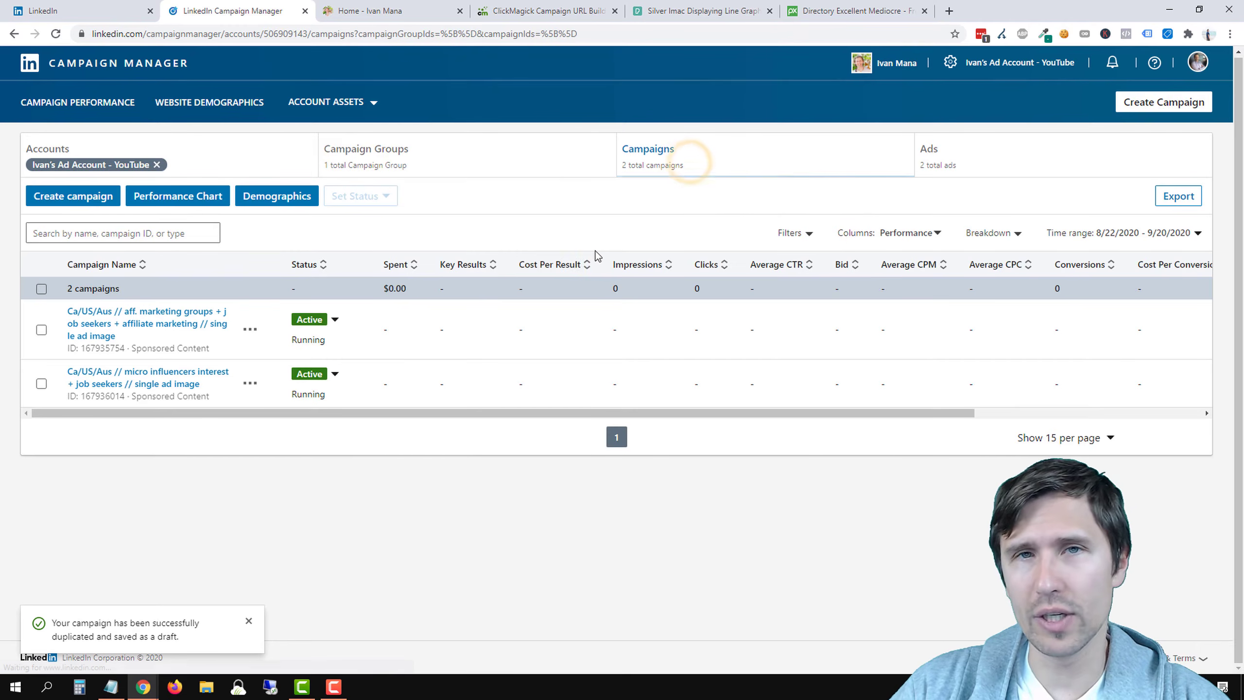
{"action": "left_click", "coordinate": [249, 329]}
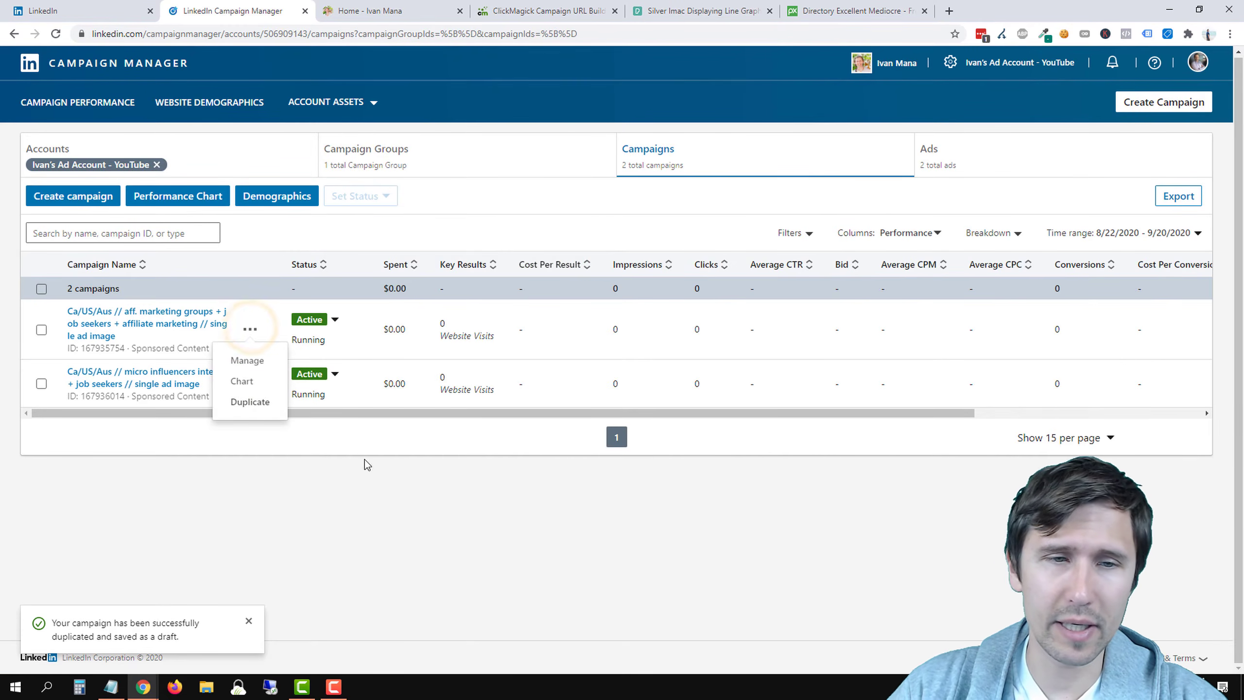
{"action": "left_click", "coordinate": [484, 496]}
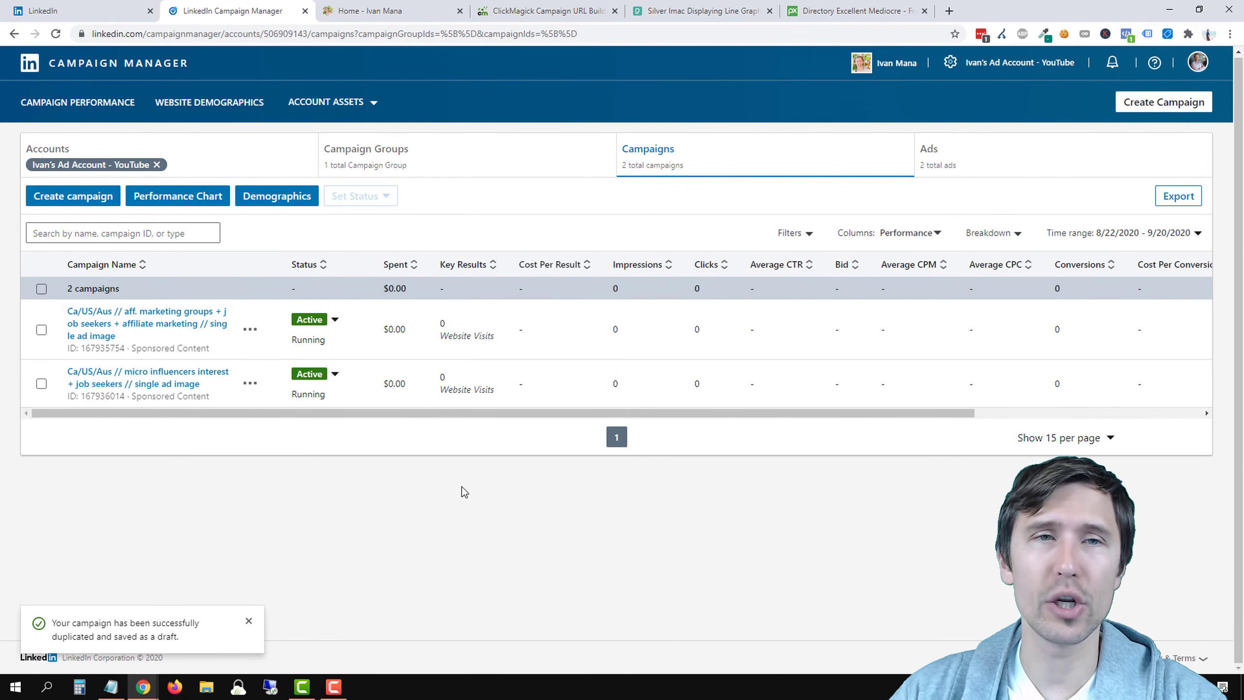
Close the two stock photo pages in the browser and place the LinkedIn Campaign Manager page last in the tab order
{"action": "left_click", "coordinate": [769, 11]}
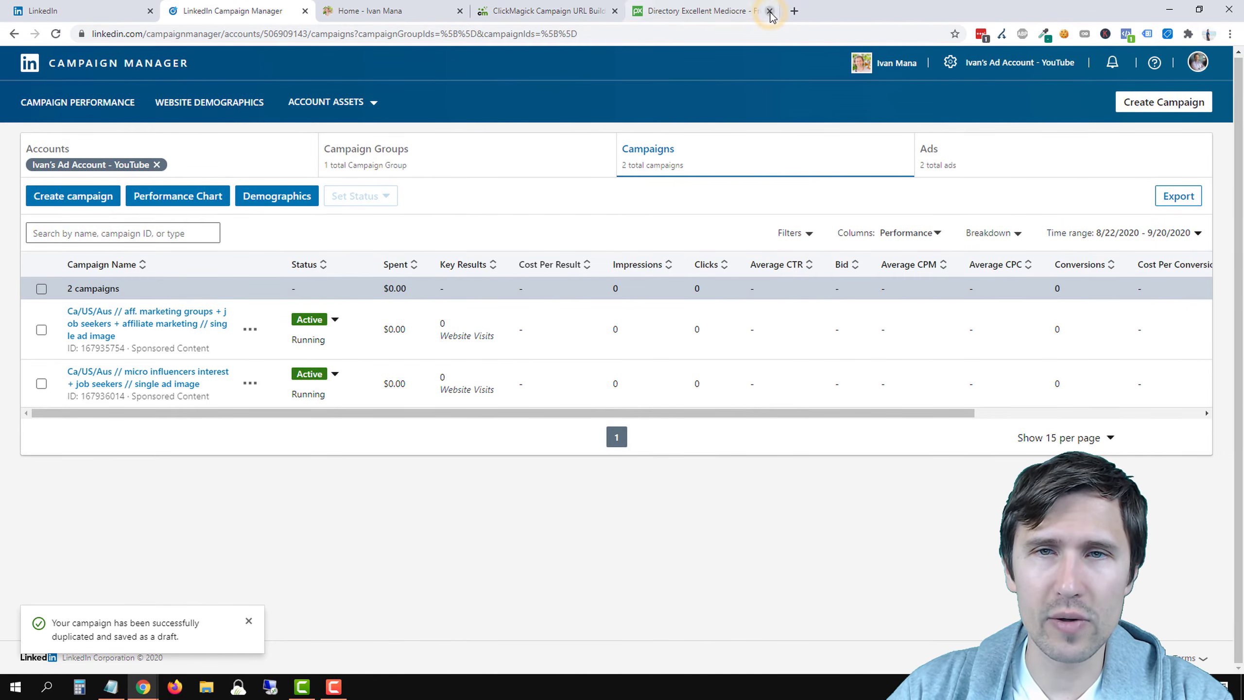
{"action": "left_click", "coordinate": [769, 10]}
{"action": "left_click_drag", "start_coordinate": [501, 3], "coordinate": [190, 3]}
{"action": "left_click_drag", "start_coordinate": [384, 2], "coordinate": [522, 10]}
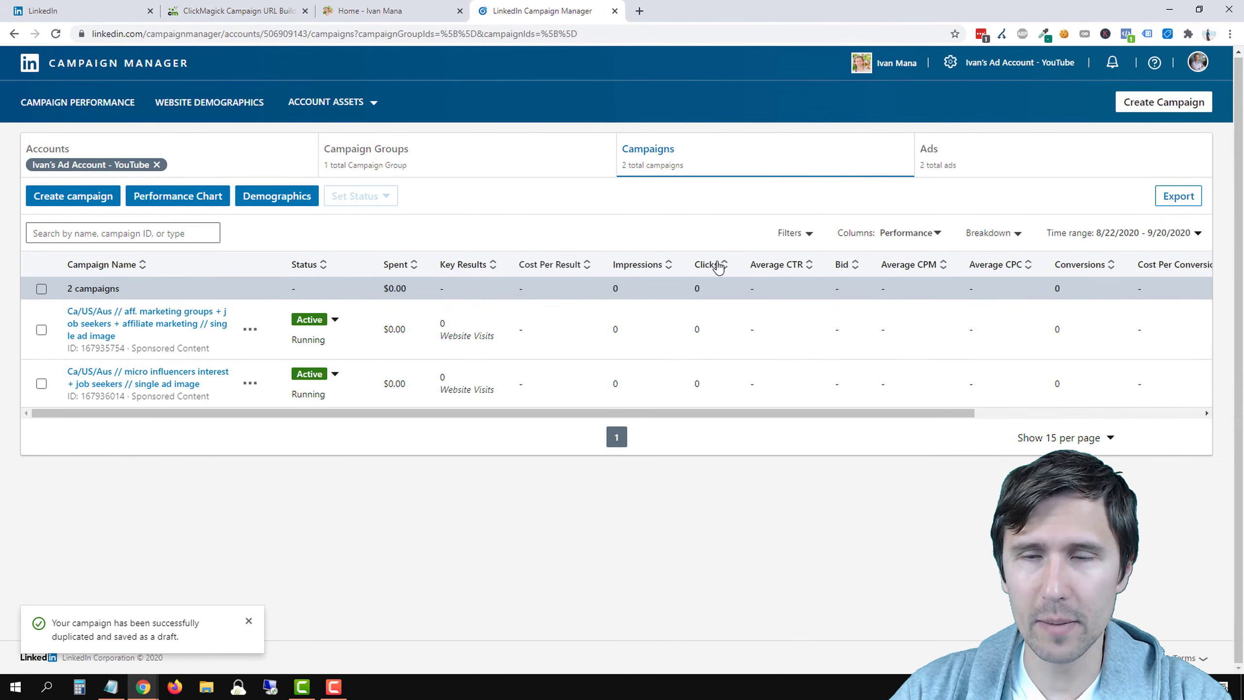
Open the account's Insight Tag setup and show the code for installing the tag yourself
{"action": "left_click", "coordinate": [356, 104]}
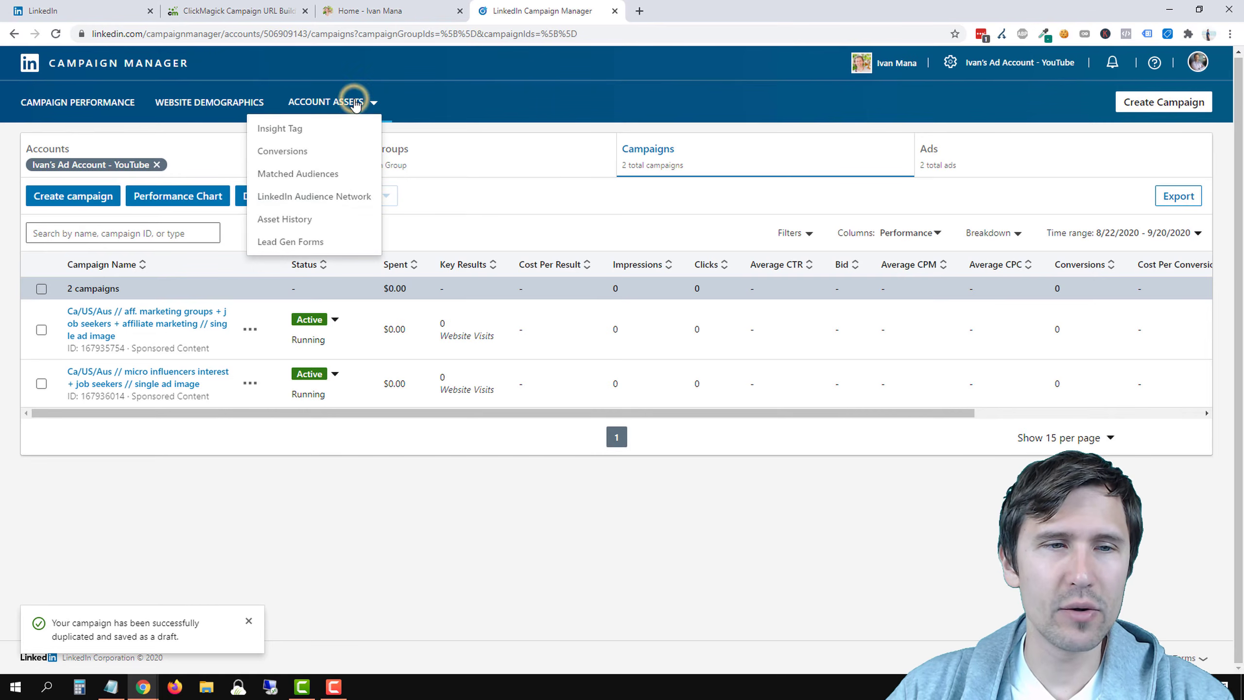
{"action": "left_click", "coordinate": [281, 130]}
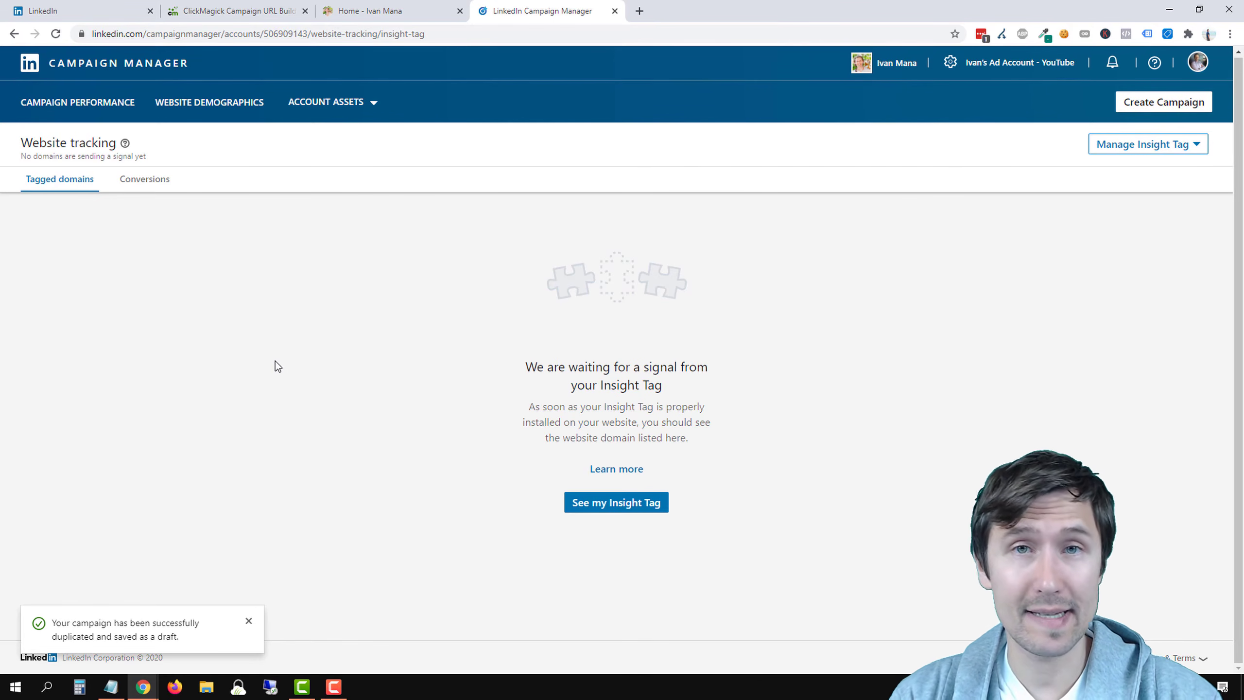
{"action": "left_click", "coordinate": [605, 505]}
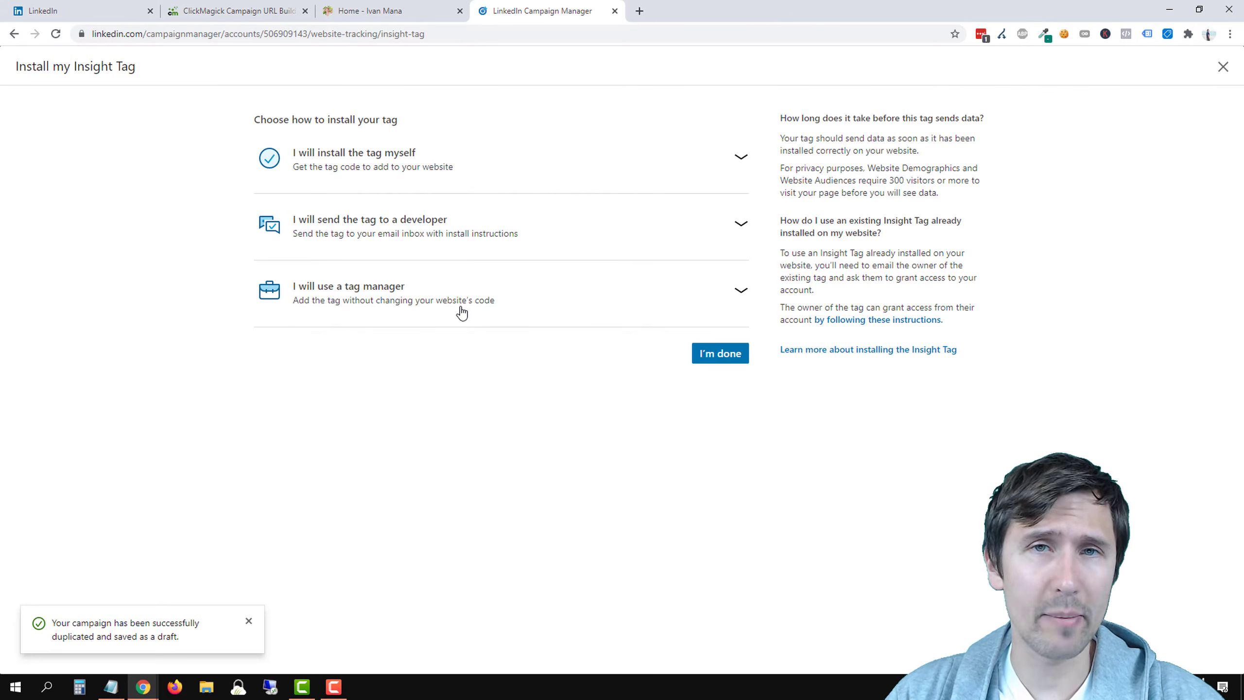
{"action": "left_click", "coordinate": [433, 177]}
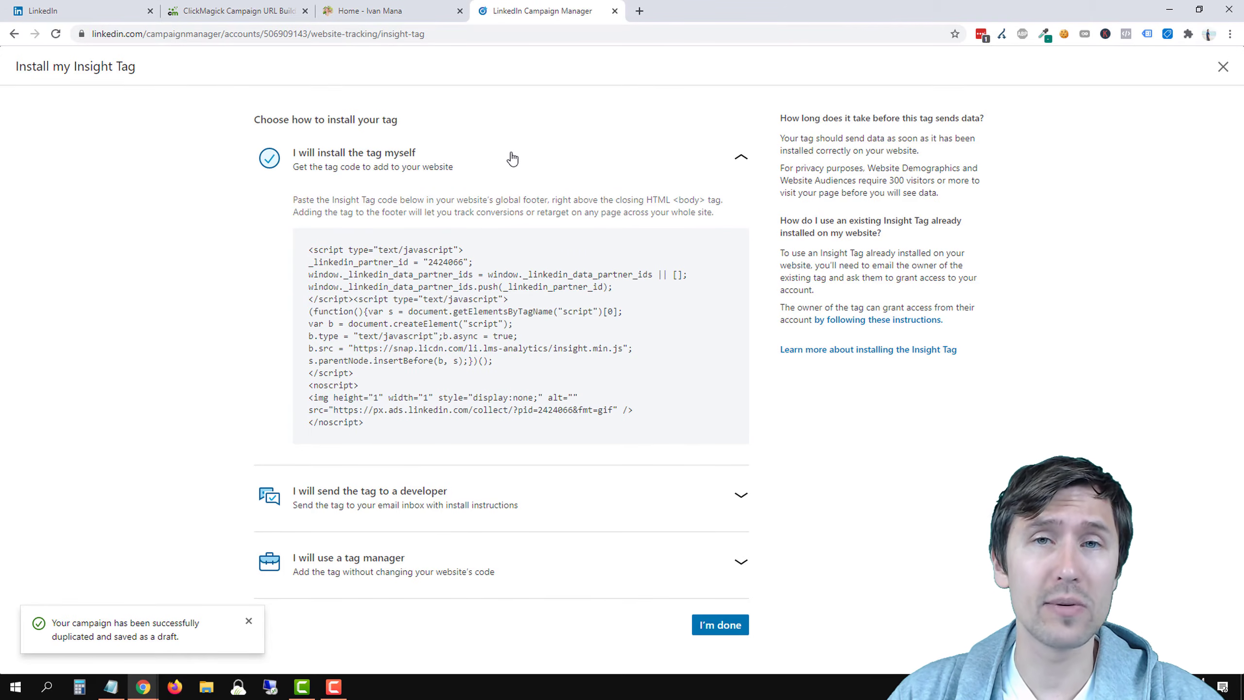
View the landing page in the Unbounce editor, return to LinkedIn Campaign Manager and copy the Insight Tag code
{"action": "mouse_move", "coordinate": [500, 313]}
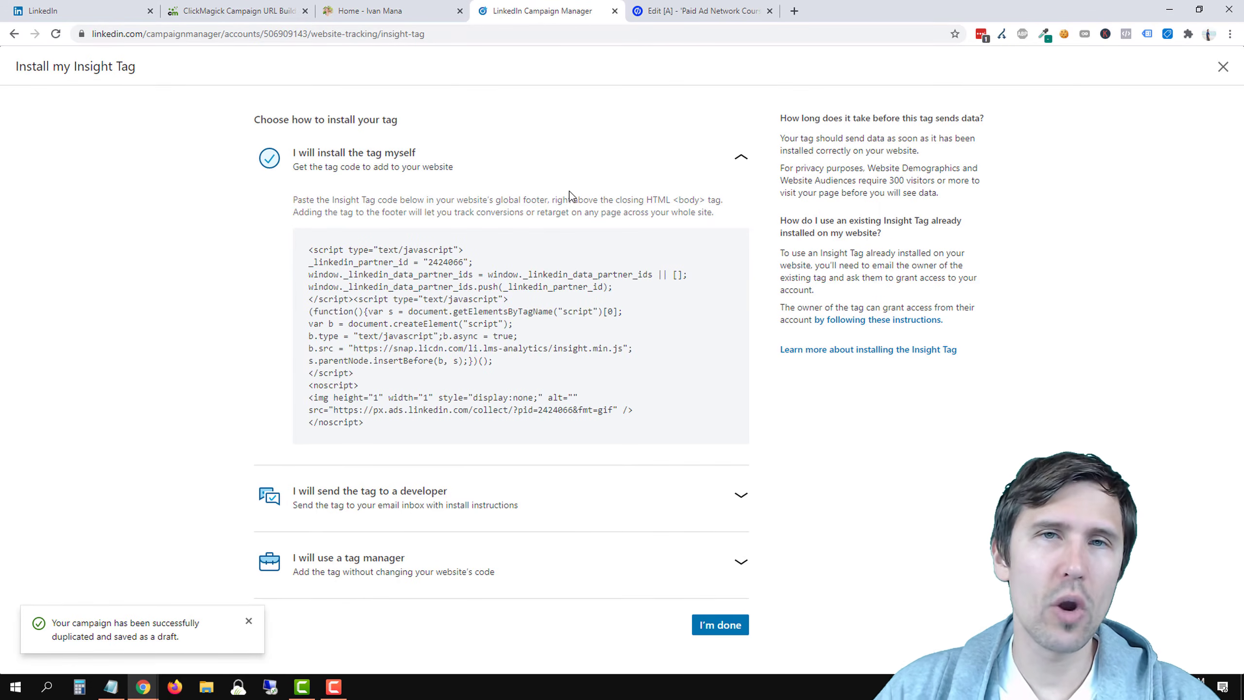
{"action": "left_click", "coordinate": [661, 7]}
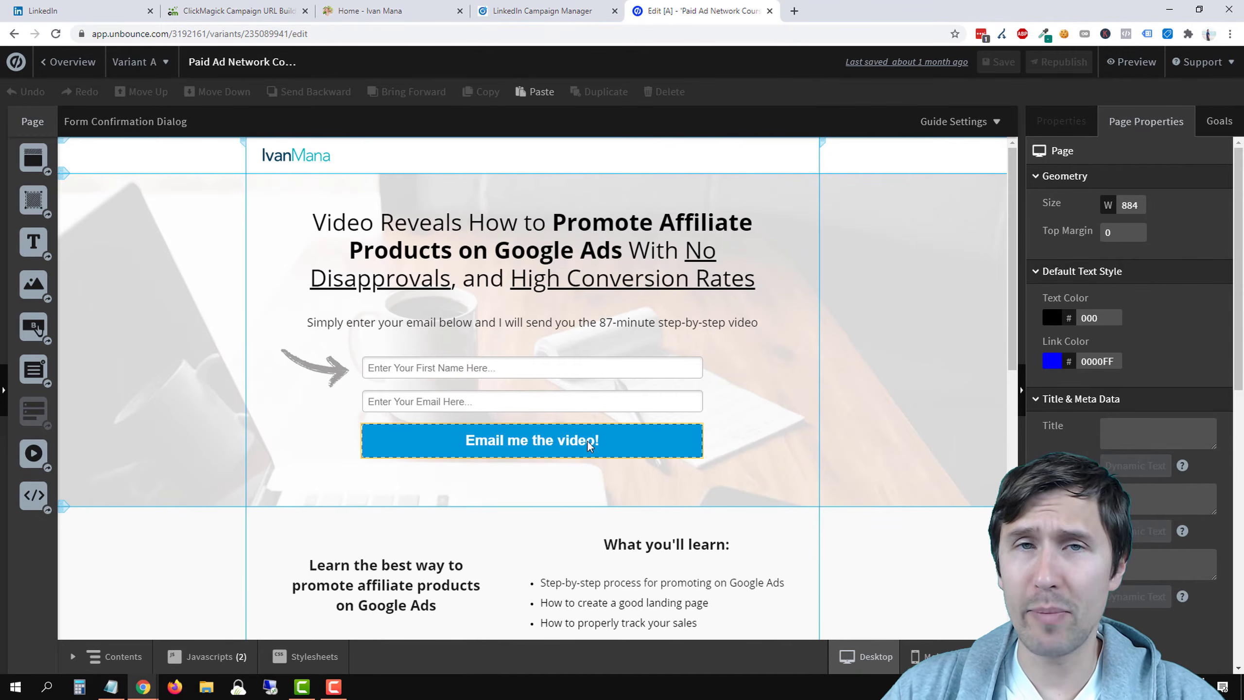
{"action": "left_click", "coordinate": [575, 392]}
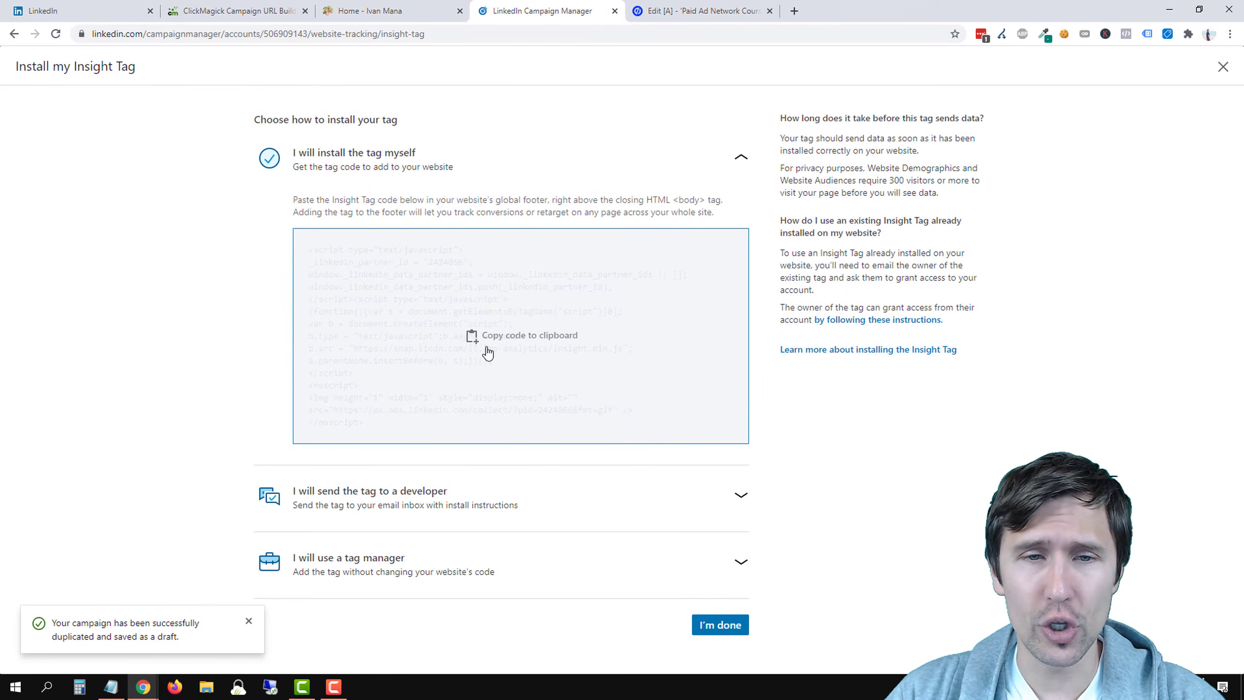
{"action": "left_click", "coordinate": [499, 337]}
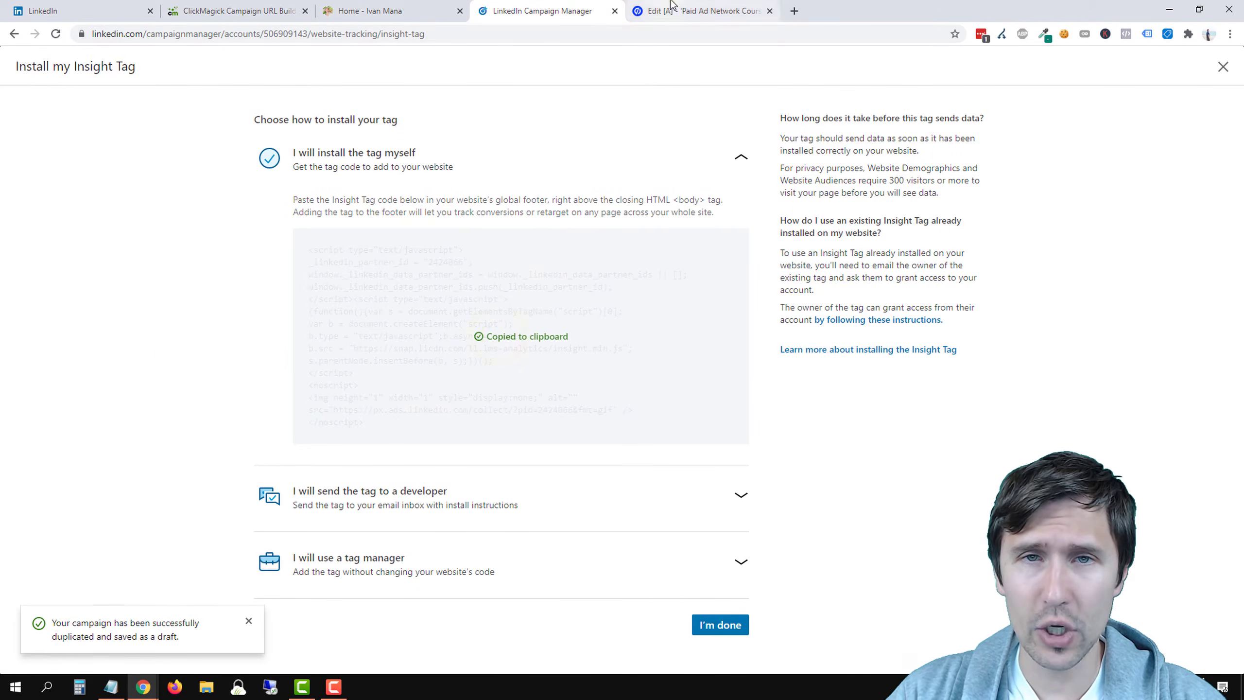
Add a new JavaScript to the Unbounce landing page, paste the LinkedIn Insight Tag code into it and check the placement options
{"action": "left_click", "coordinate": [696, 10]}
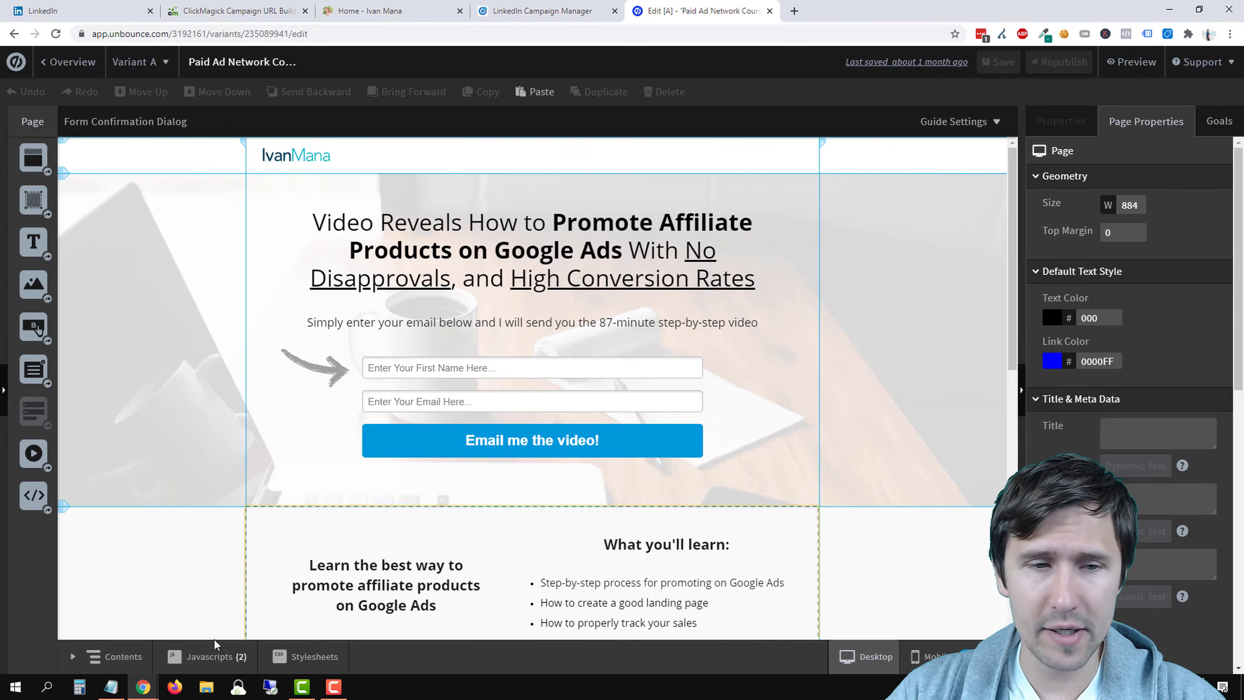
{"action": "left_click", "coordinate": [205, 672]}
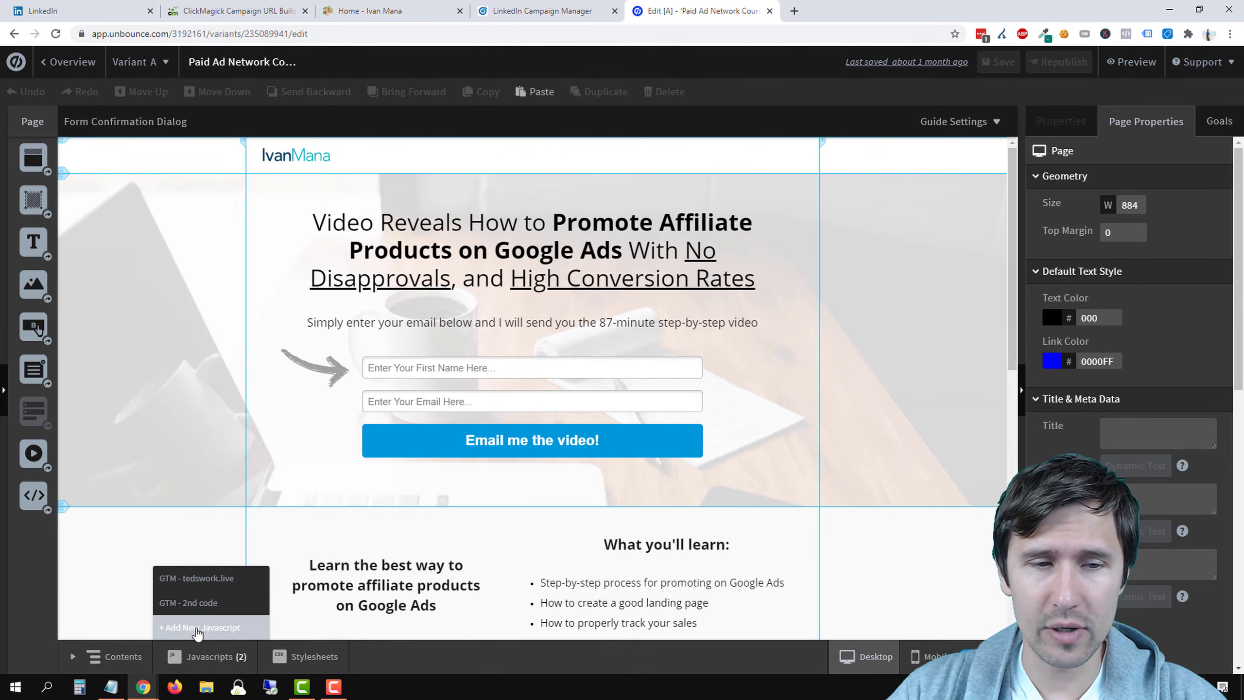
{"action": "left_click", "coordinate": [197, 630]}
{"action": "right_click", "coordinate": [258, 247]}
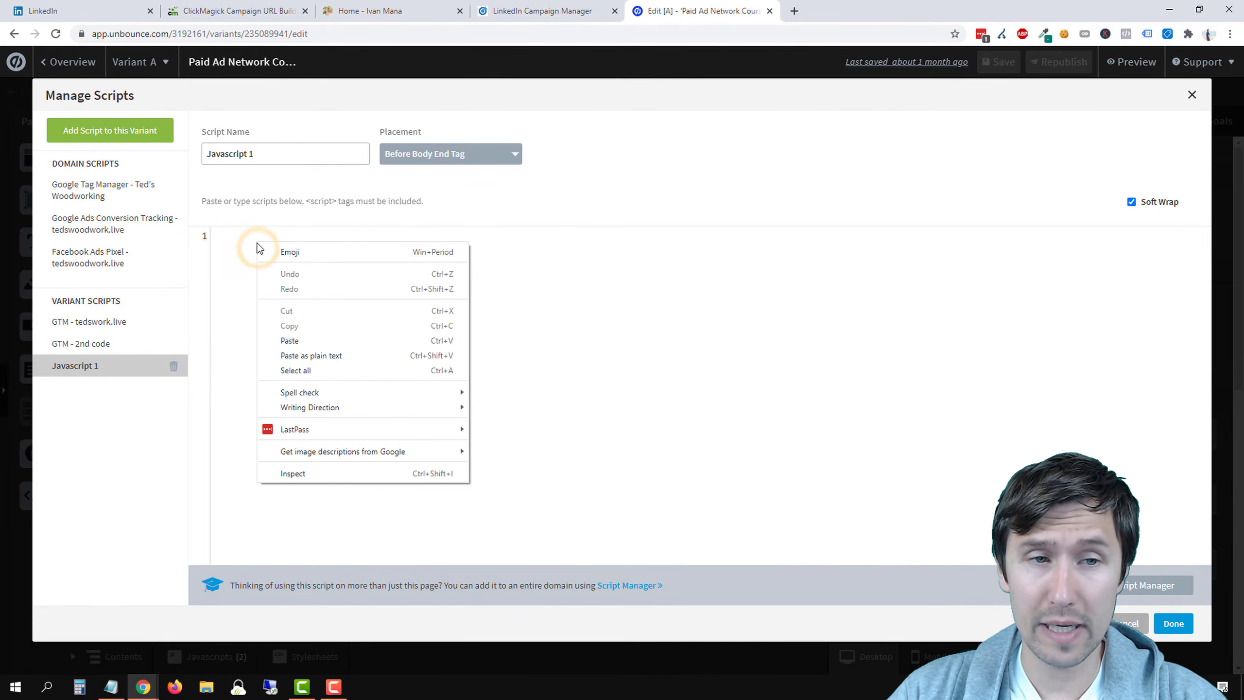
{"action": "left_click", "coordinate": [296, 338]}
{"action": "left_click", "coordinate": [419, 165]}
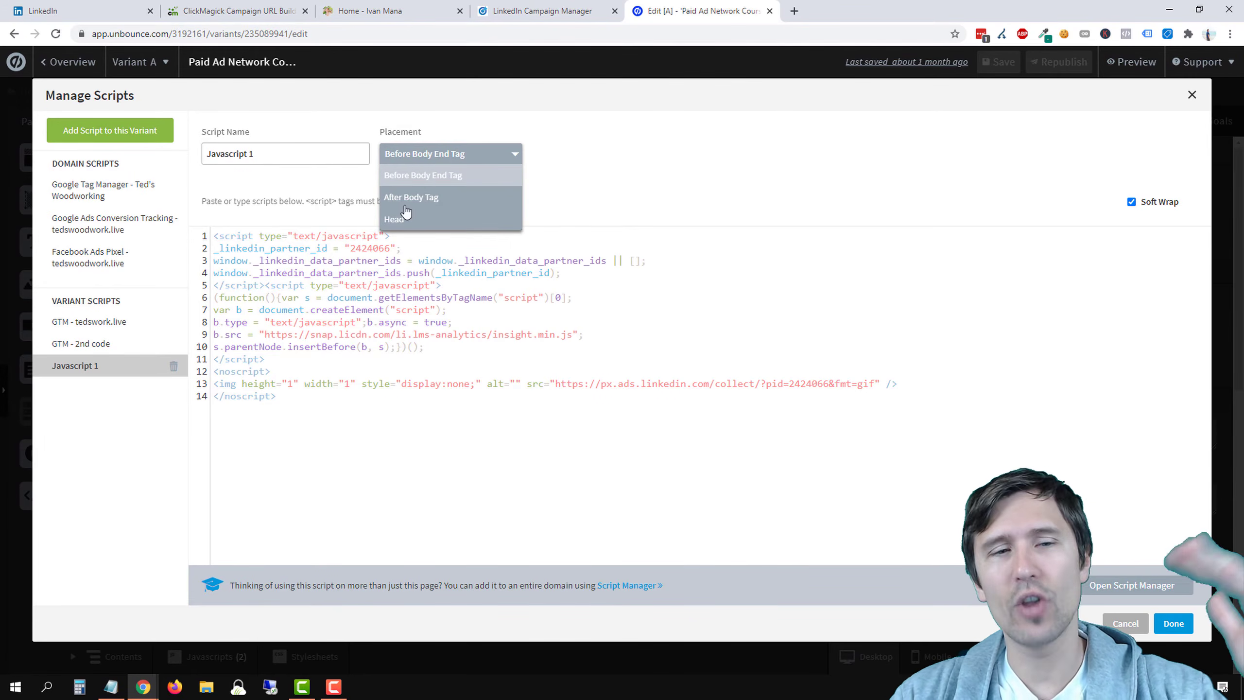
{"action": "left_click", "coordinate": [301, 402]}
{"action": "key", "text": "Return"}
{"action": "type", "text": "</body>"}
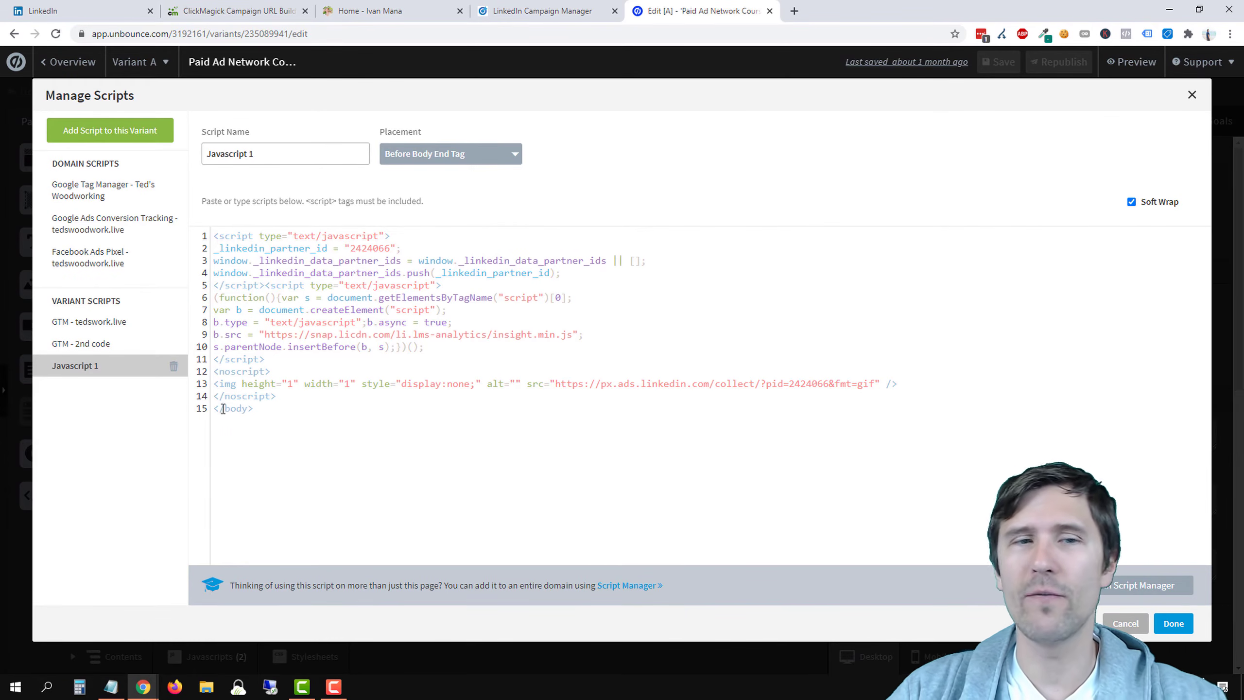
{"action": "left_click_drag", "start_coordinate": [260, 409], "coordinate": [214, 409]}
{"action": "key", "text": "BackSpace"}
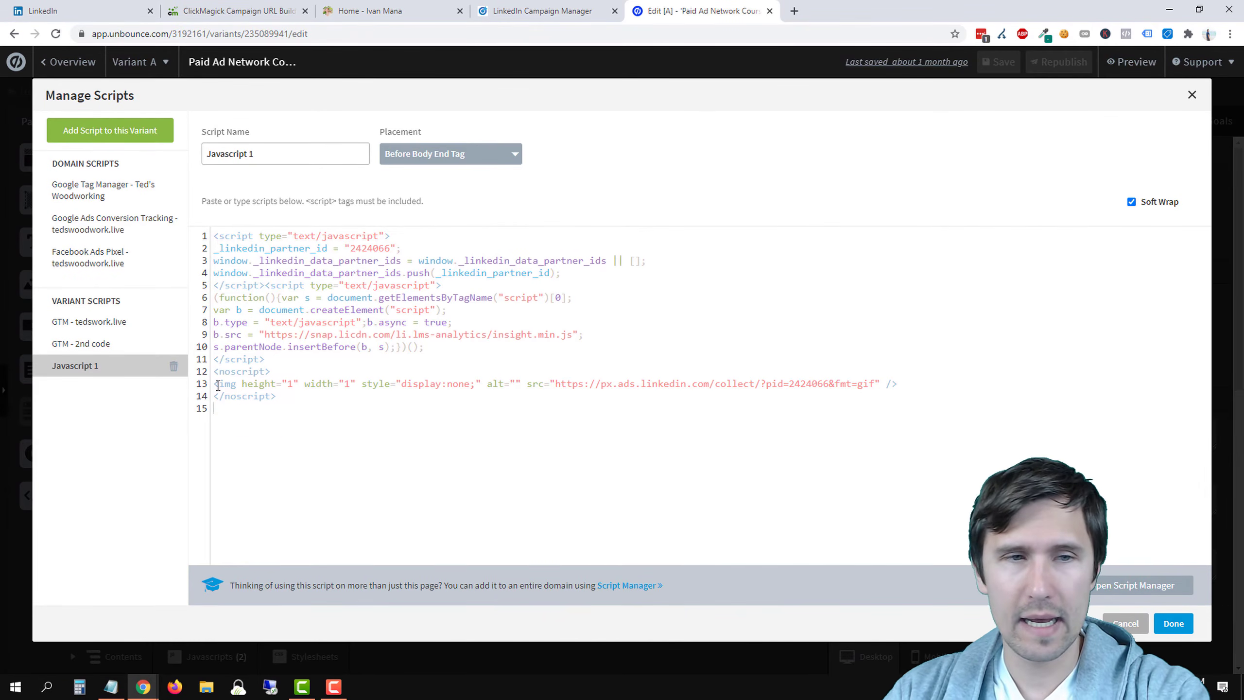
Name the script "LinkedIn Code", keep its placement at Before Body End Tag, and save the landing page with the script
{"action": "left_click", "coordinate": [255, 153]}
{"action": "triple_click", "coordinate": [245, 154]}
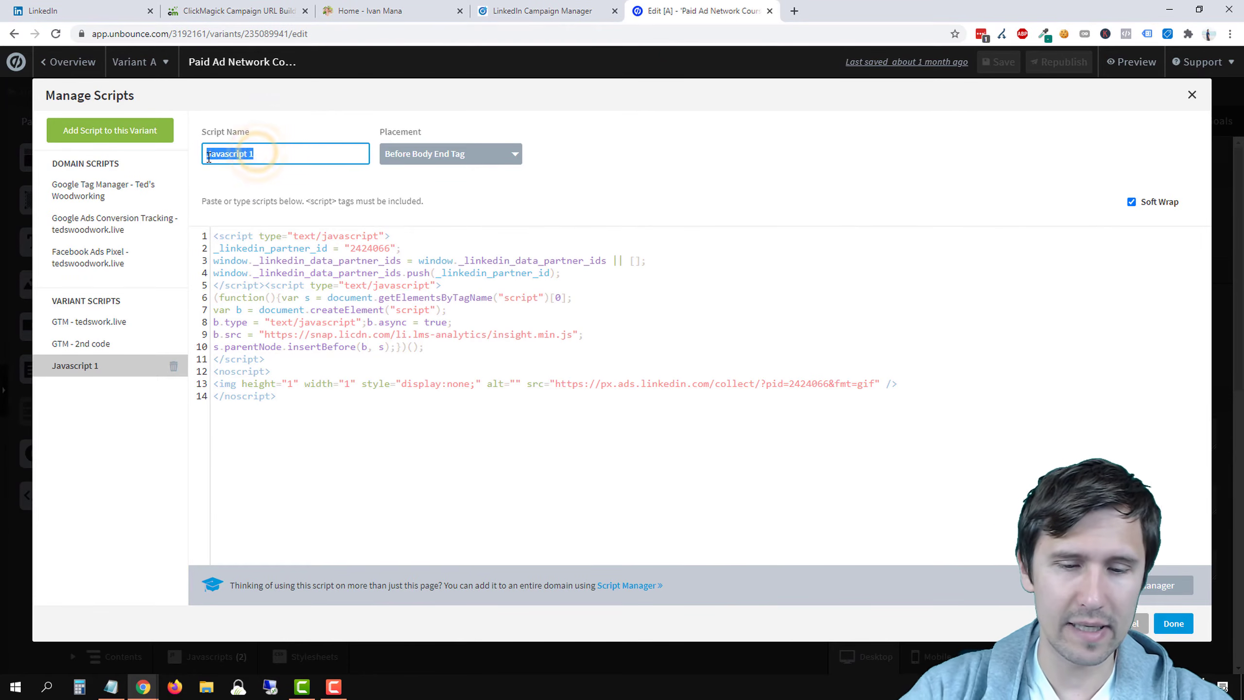
{"action": "type", "text": "LinkedIn Code"}
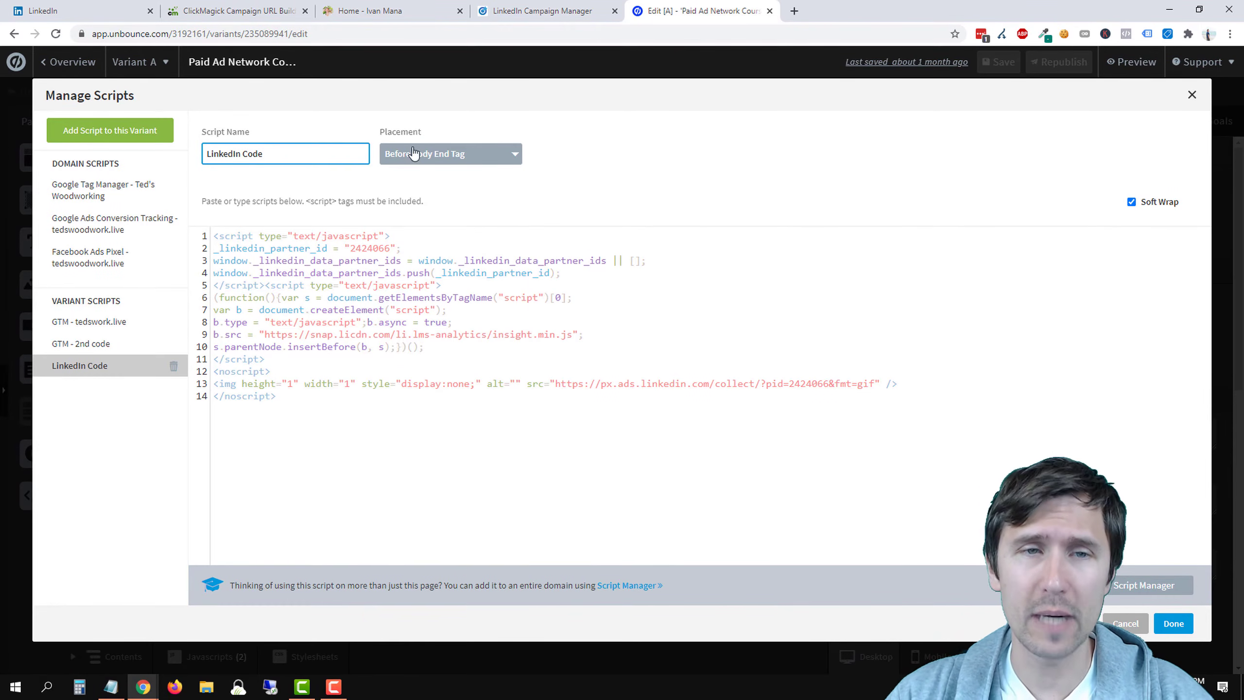
{"action": "left_click", "coordinate": [444, 154]}
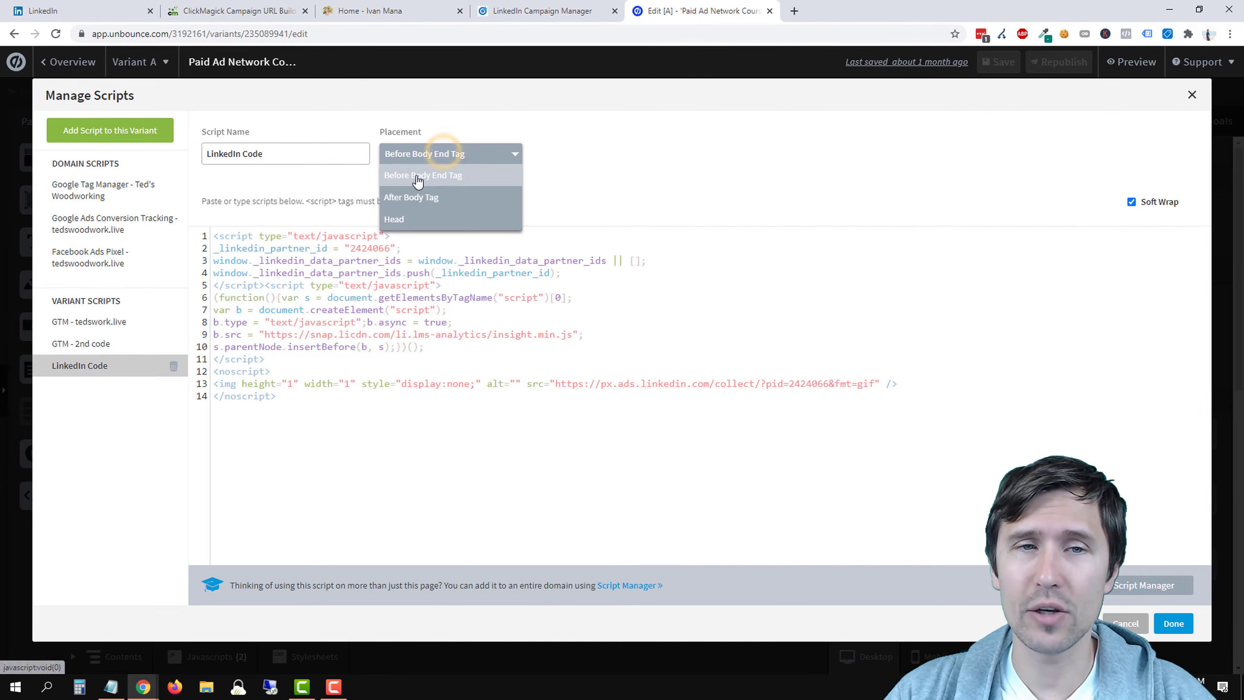
{"action": "left_click", "coordinate": [609, 156]}
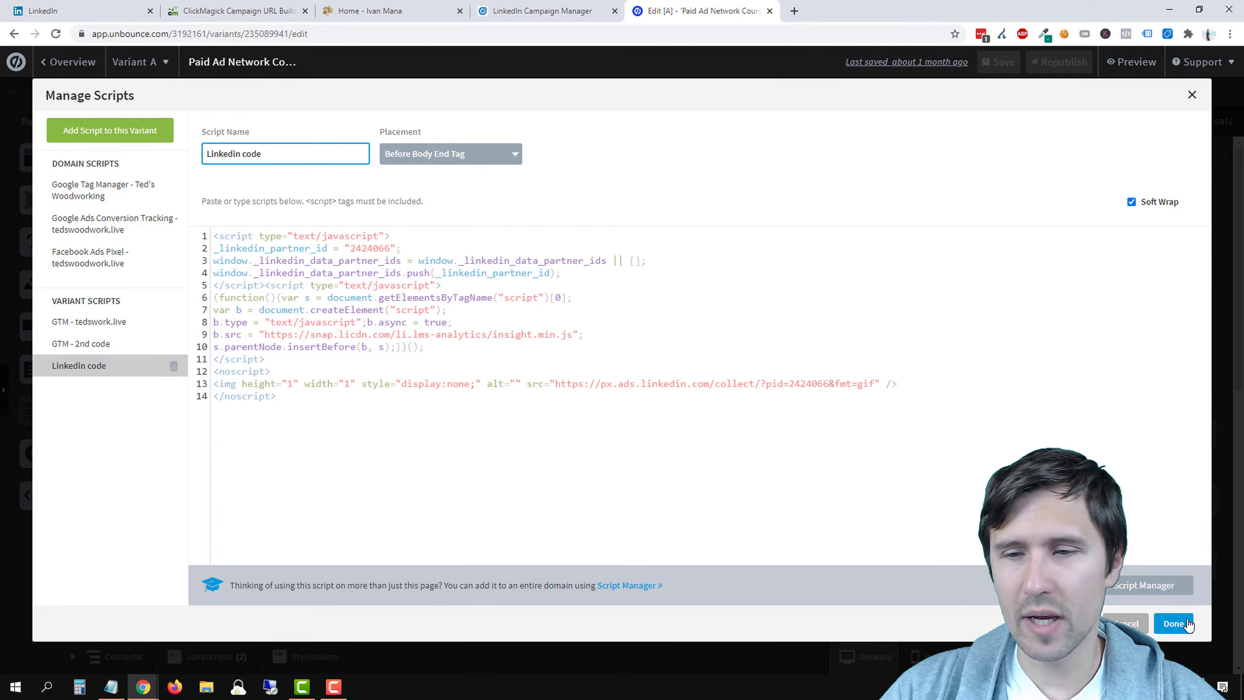
{"action": "left_click", "coordinate": [1174, 624]}
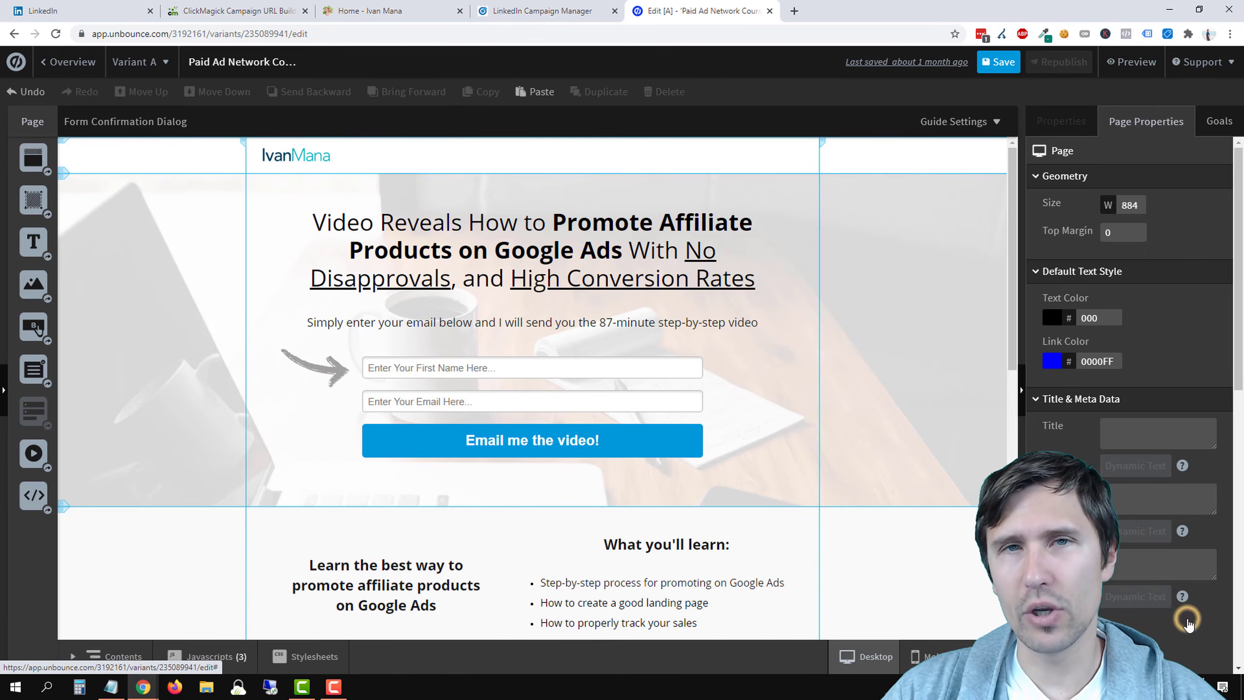
{"action": "left_click", "coordinate": [1018, 70]}
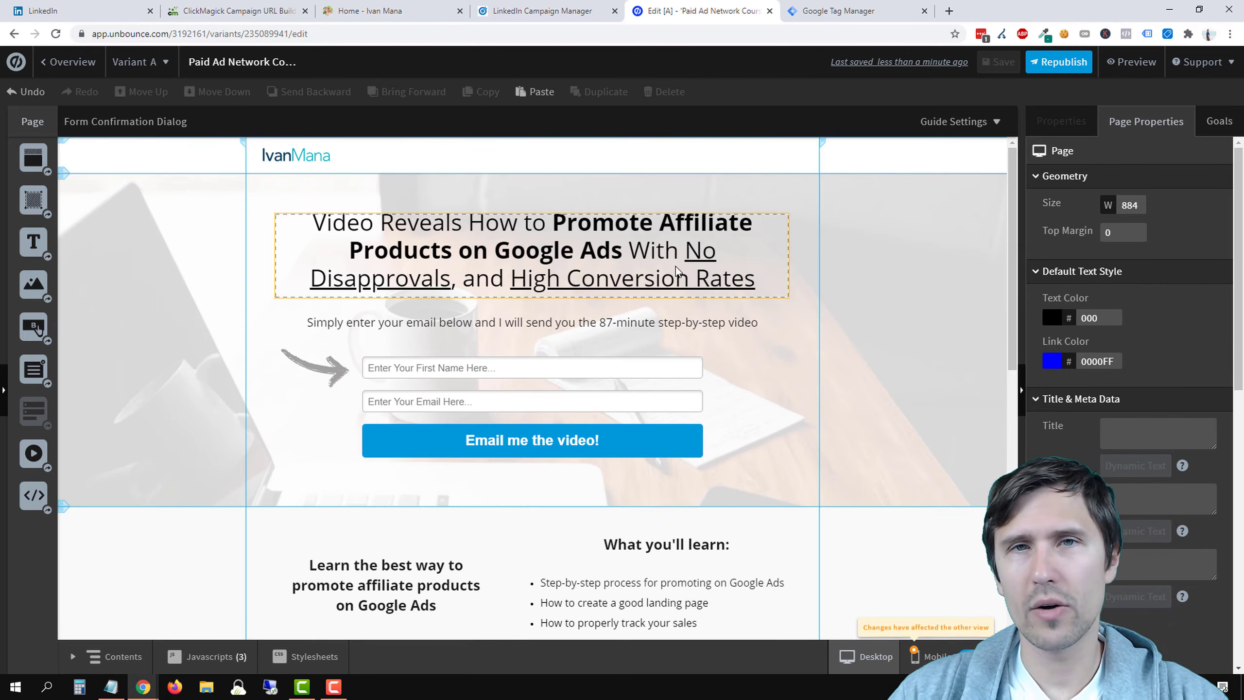
Open the tag list in Google Tag Manager, and copy the partner ID from LinkedIn's tag manager installation option
{"action": "left_click", "coordinate": [838, 4]}
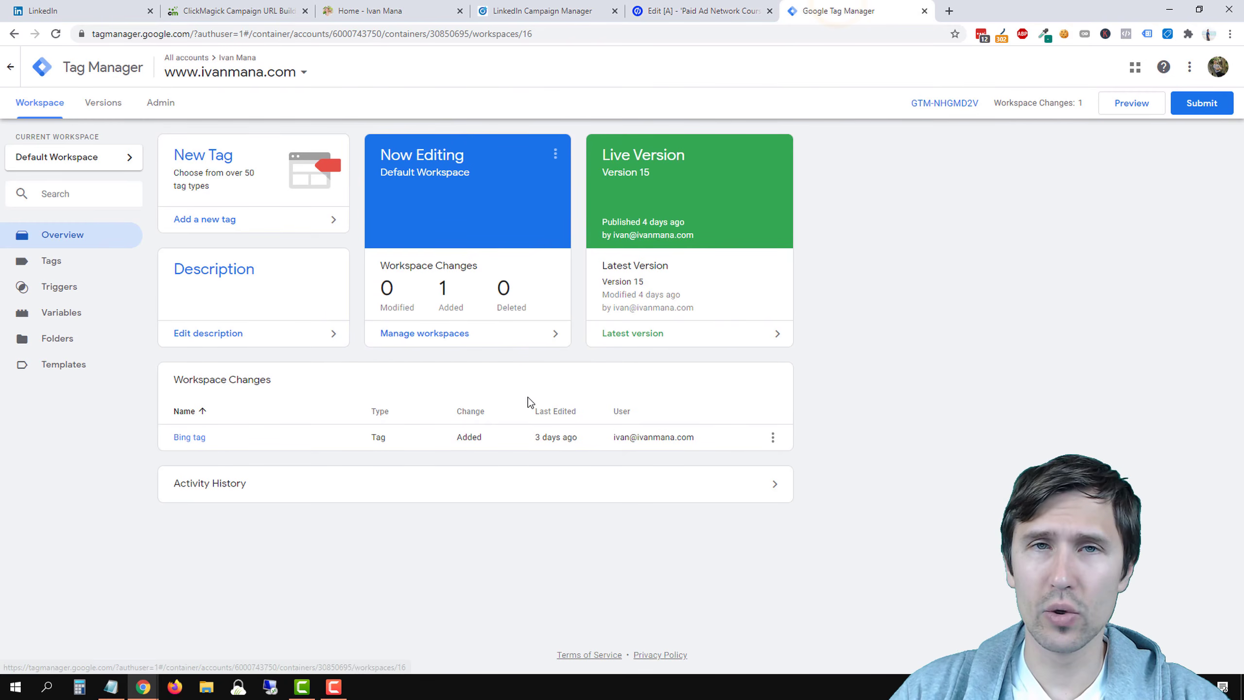
{"action": "left_click", "coordinate": [69, 262]}
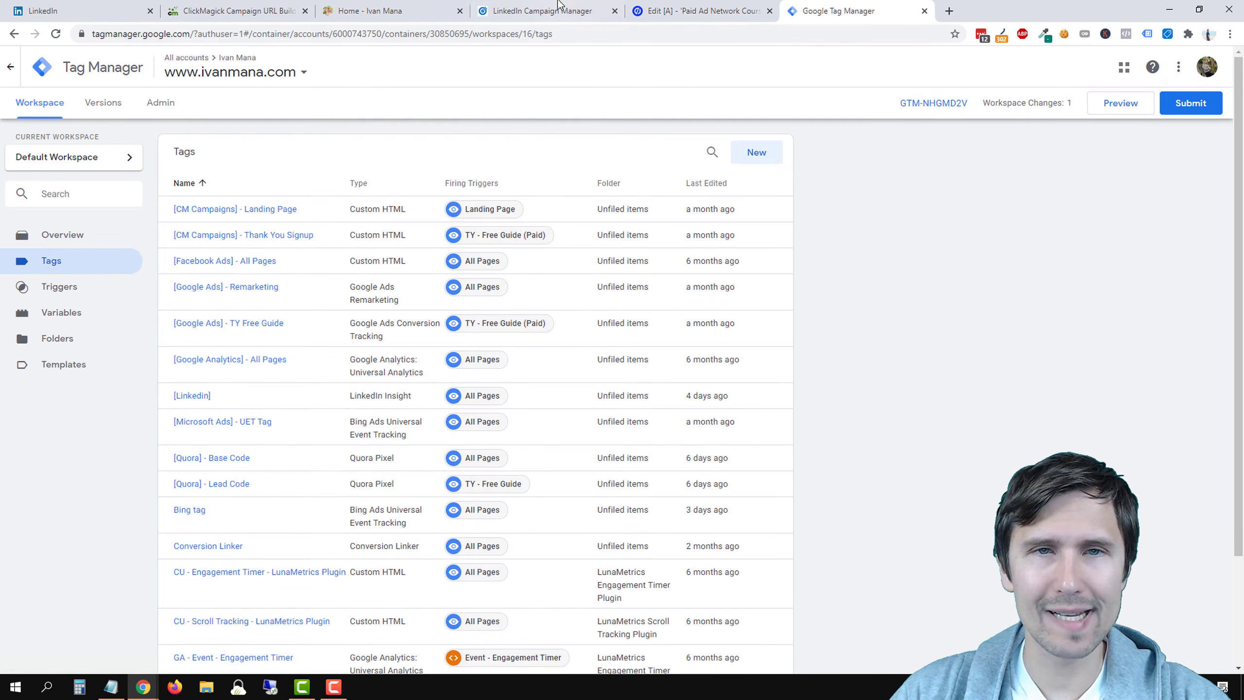
{"action": "left_click", "coordinate": [557, 7]}
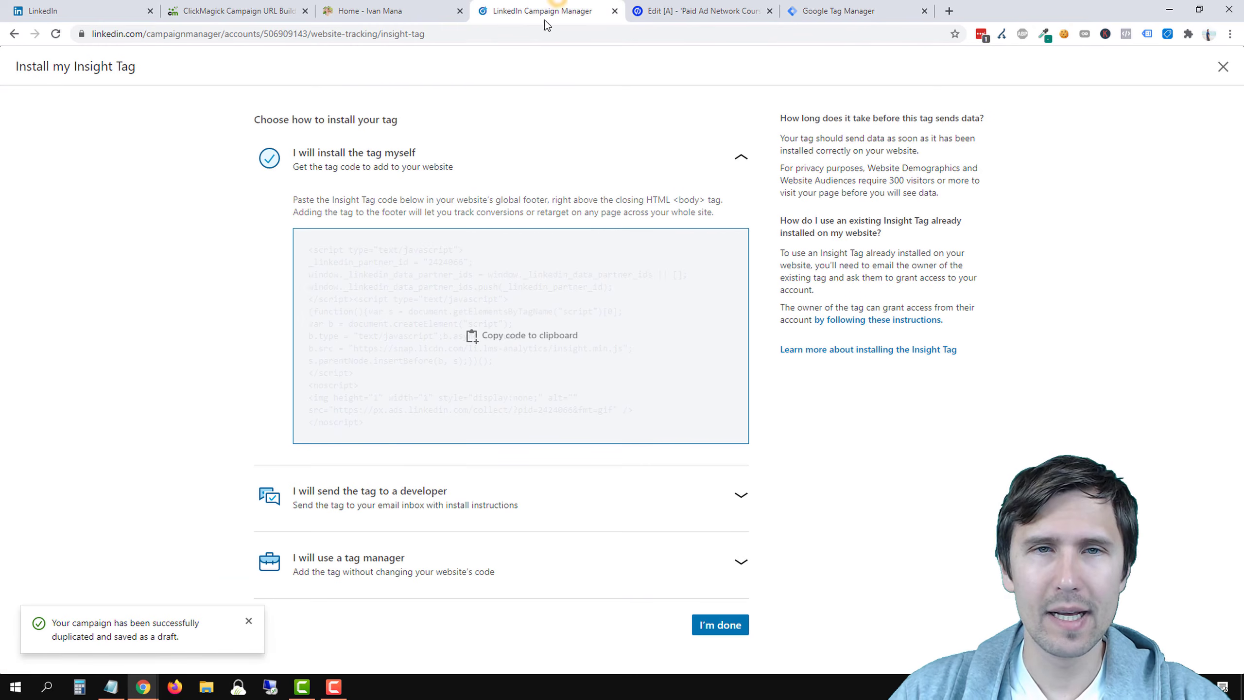
{"action": "left_click", "coordinate": [154, 331]}
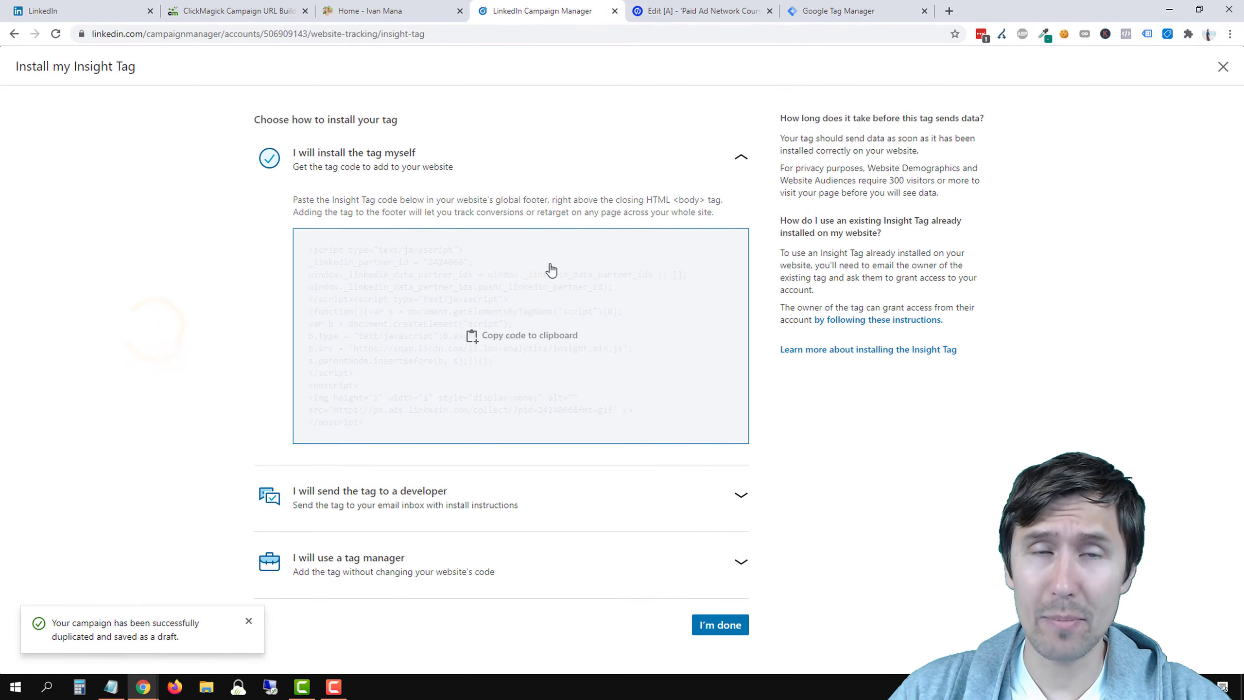
{"action": "left_click", "coordinate": [352, 572]}
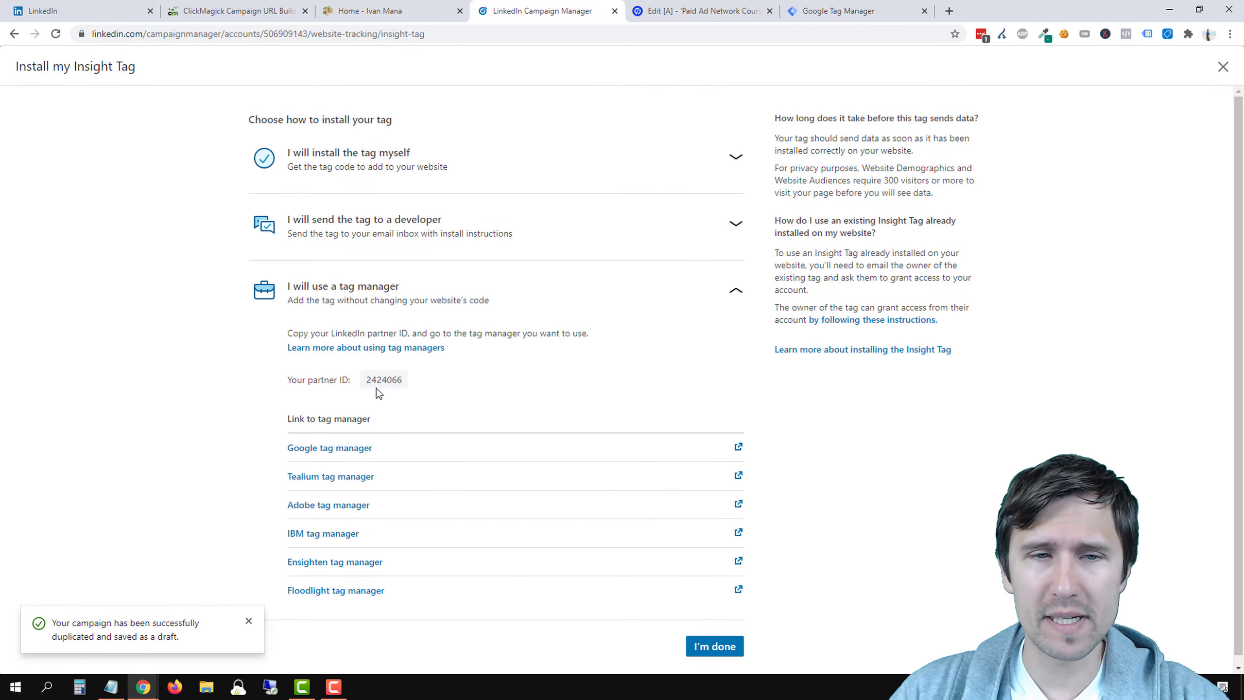
{"action": "left_click", "coordinate": [382, 387]}
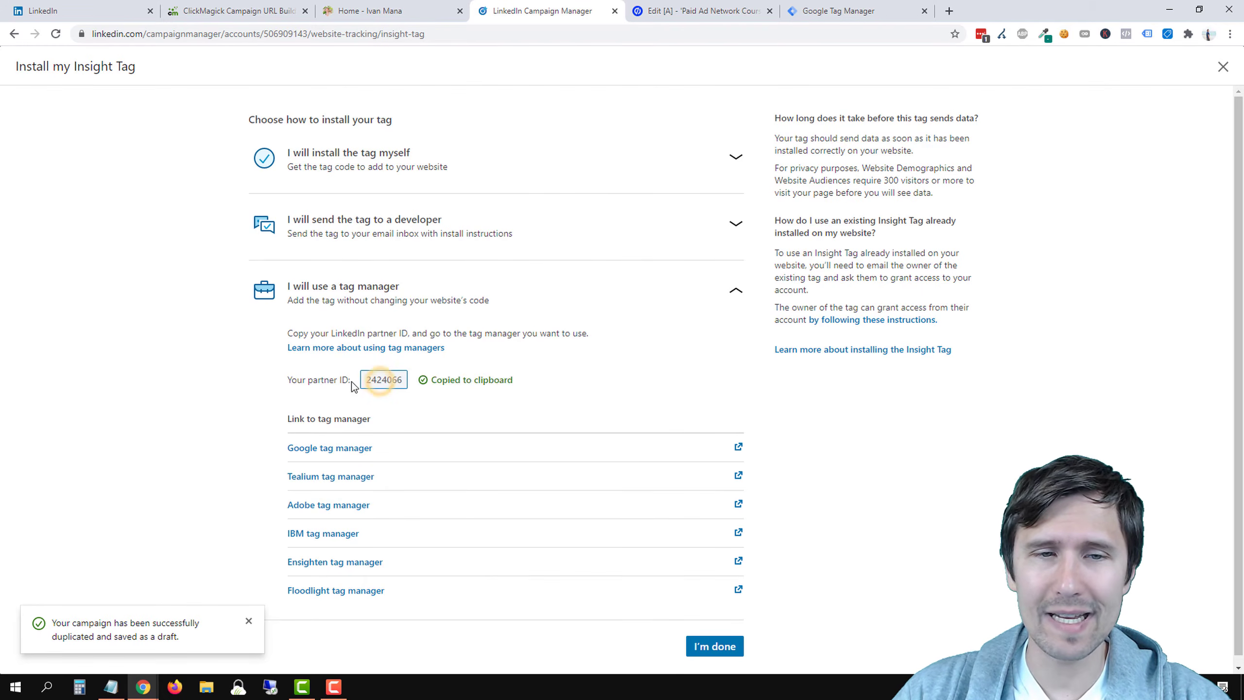
Create a new tag of type LinkedIn Insight in Google Tag Manager and paste the copied partner ID as its Insight Tag ID
{"action": "left_click", "coordinate": [855, 10]}
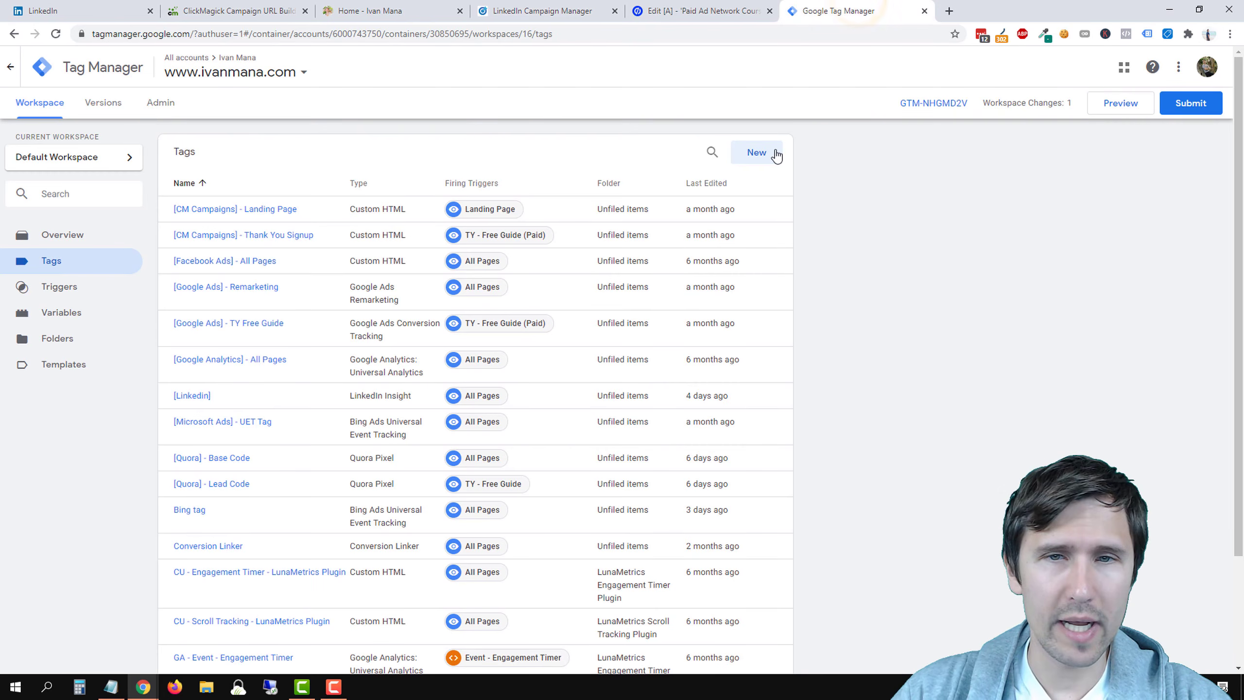
{"action": "left_click", "coordinate": [757, 153]}
{"action": "left_click", "coordinate": [673, 194]}
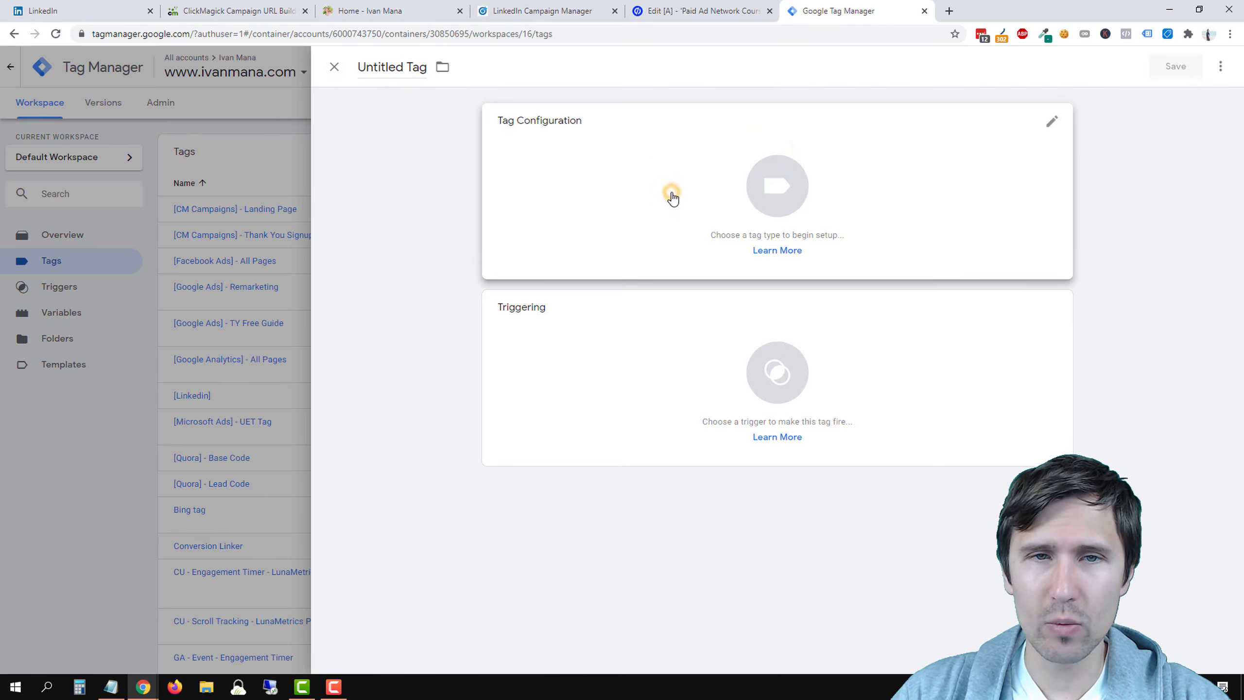
{"action": "scroll", "coordinate": [1012, 375], "scroll_direction": "down", "scroll_amount": 14}
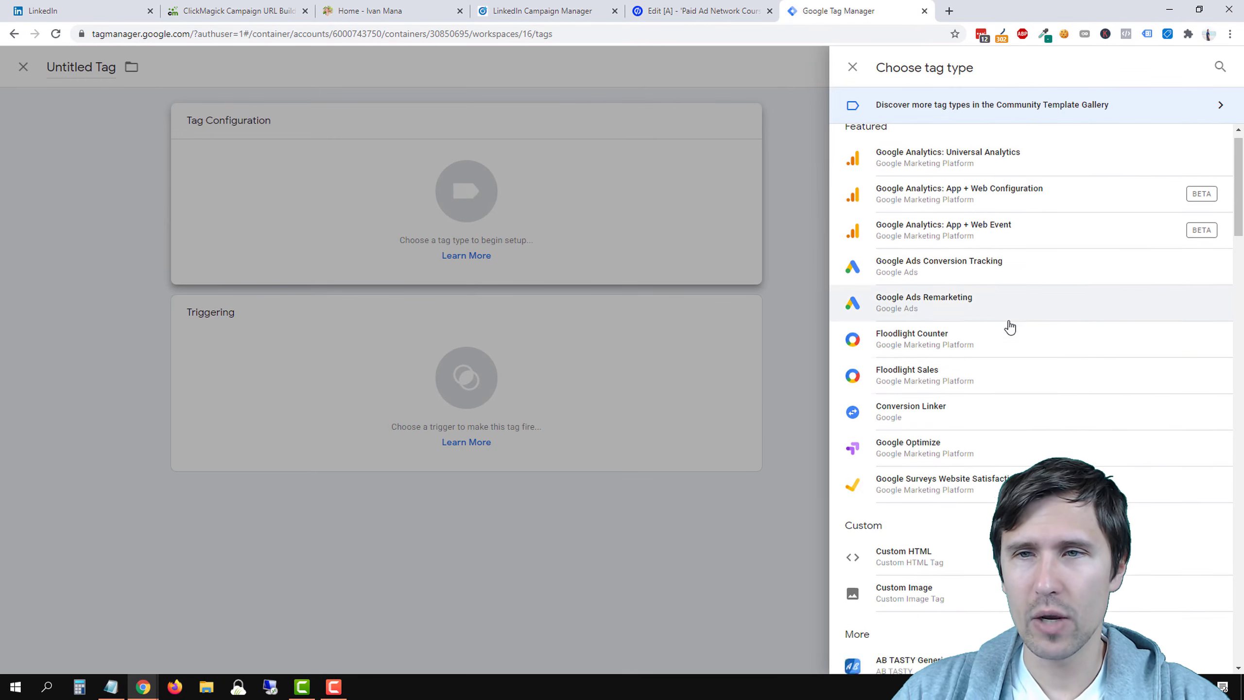
{"action": "scroll", "coordinate": [989, 402], "scroll_direction": "down", "scroll_amount": 12}
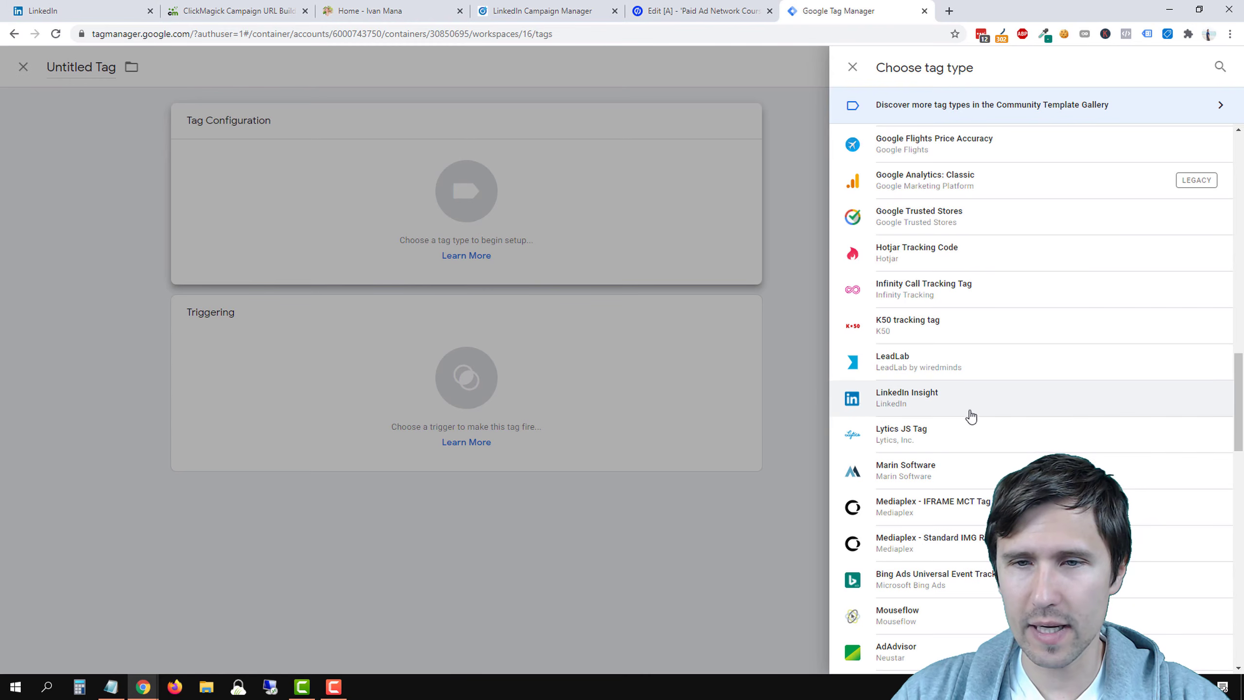
{"action": "left_click", "coordinate": [921, 398]}
{"action": "left_click", "coordinate": [546, 256]}
{"action": "right_click", "coordinate": [545, 255]}
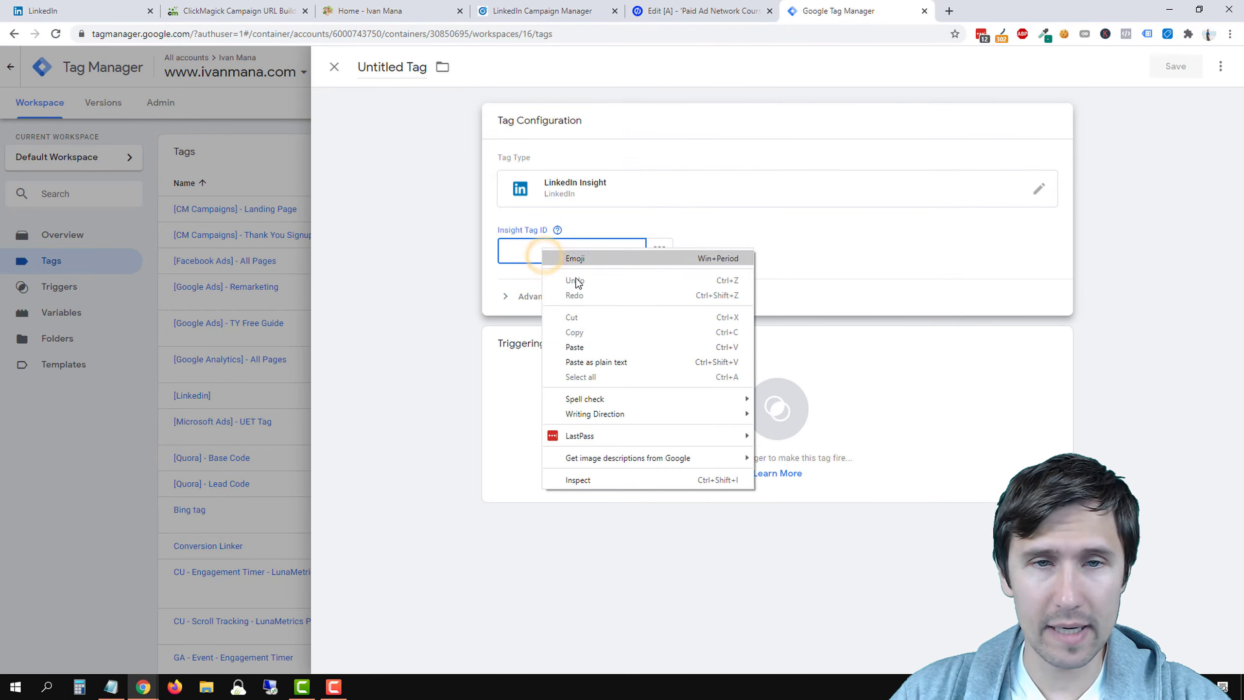
{"action": "left_click", "coordinate": [598, 342]}
Set the LinkedIn Insight tag to fire on the All Pages trigger, and glance at the LinkedIn installation page
{"action": "left_click", "coordinate": [784, 456]}
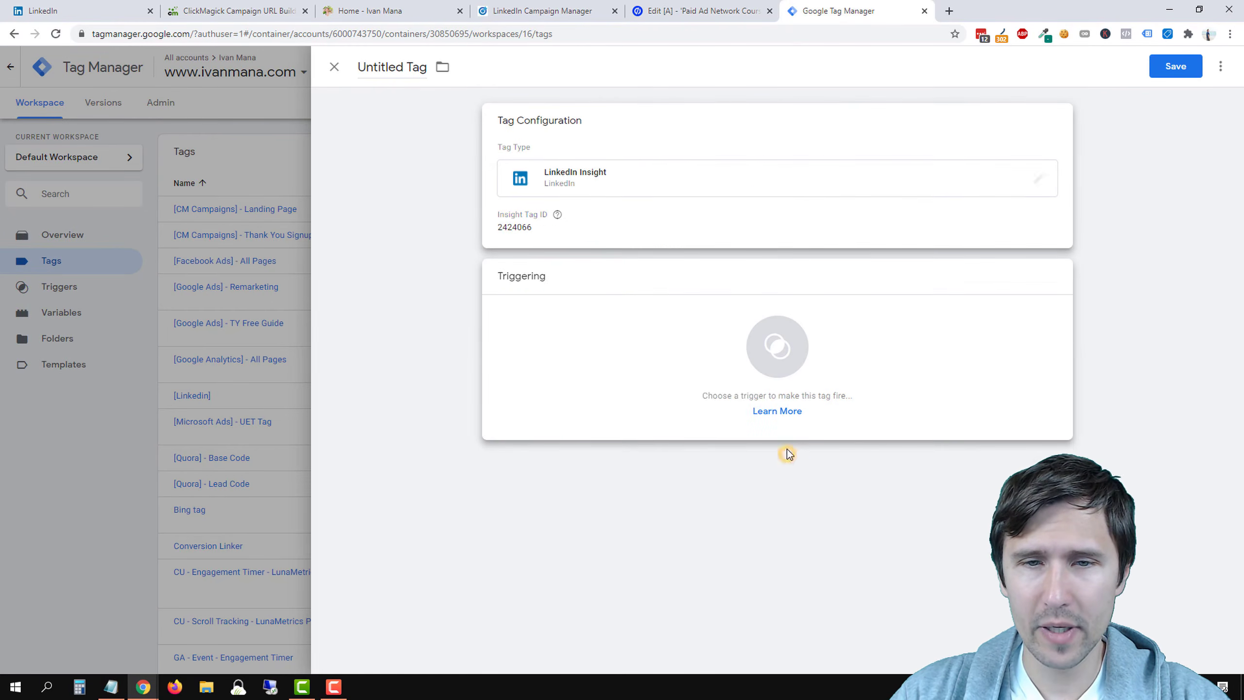
{"action": "left_click", "coordinate": [417, 125]}
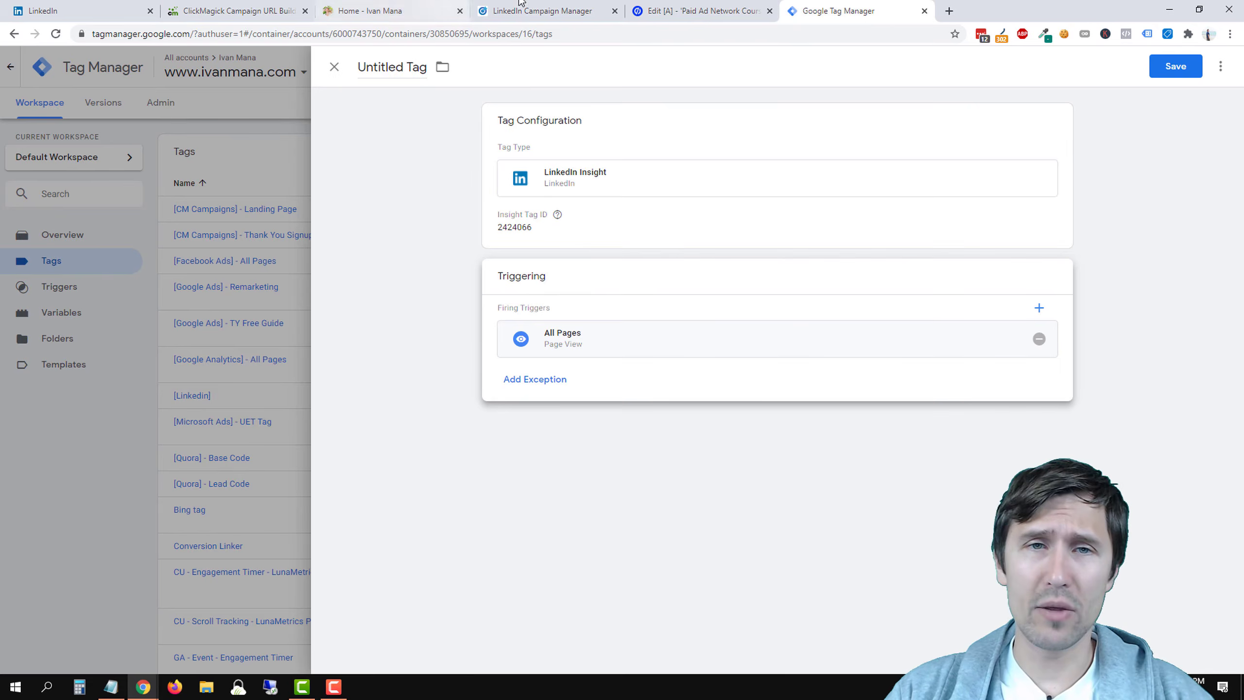
{"action": "left_click", "coordinate": [539, 10]}
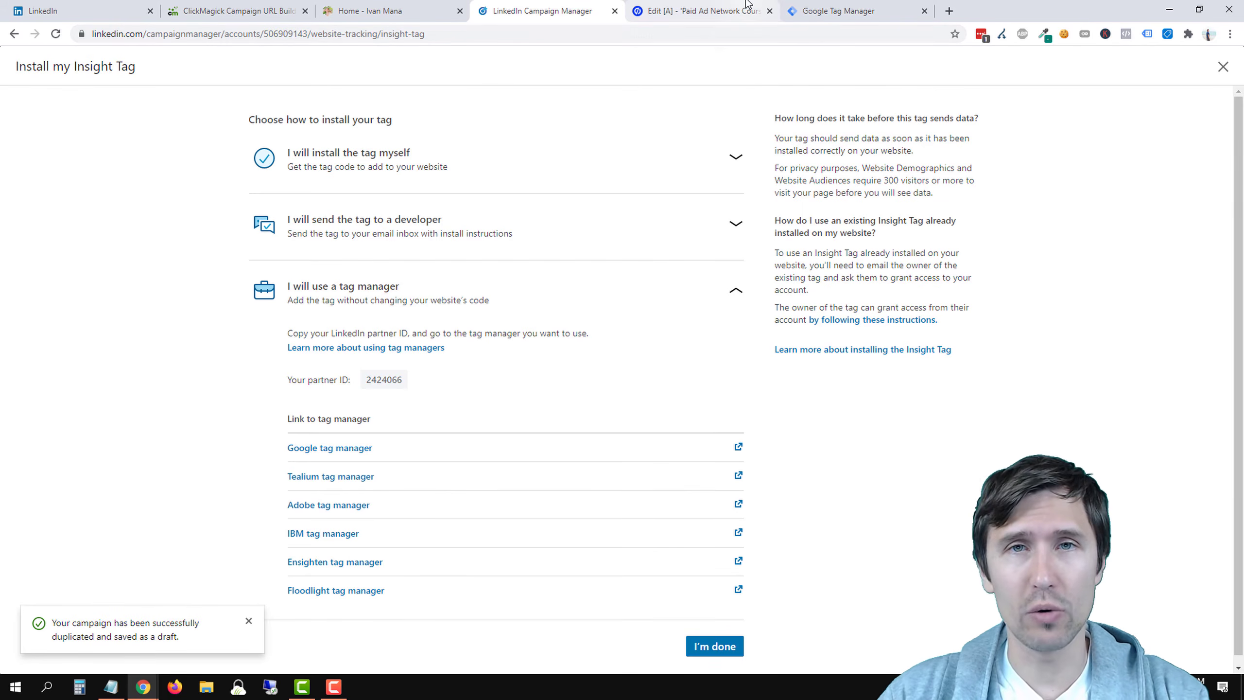
{"action": "left_click", "coordinate": [843, 10]}
Name the new tag "[LinkedIn] - Base Code" and save it
{"action": "double_click", "coordinate": [374, 68]}
{"action": "triple_click", "coordinate": [373, 68]}
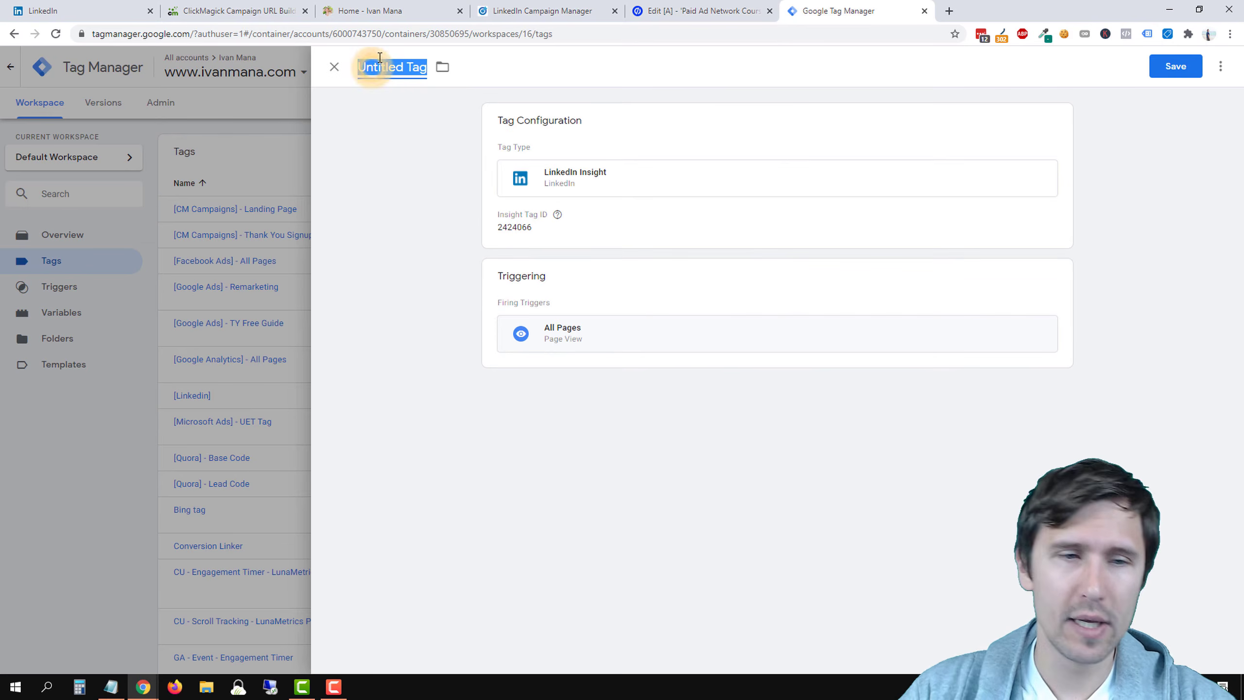
{"action": "type", "text": "[LinkedIn"}
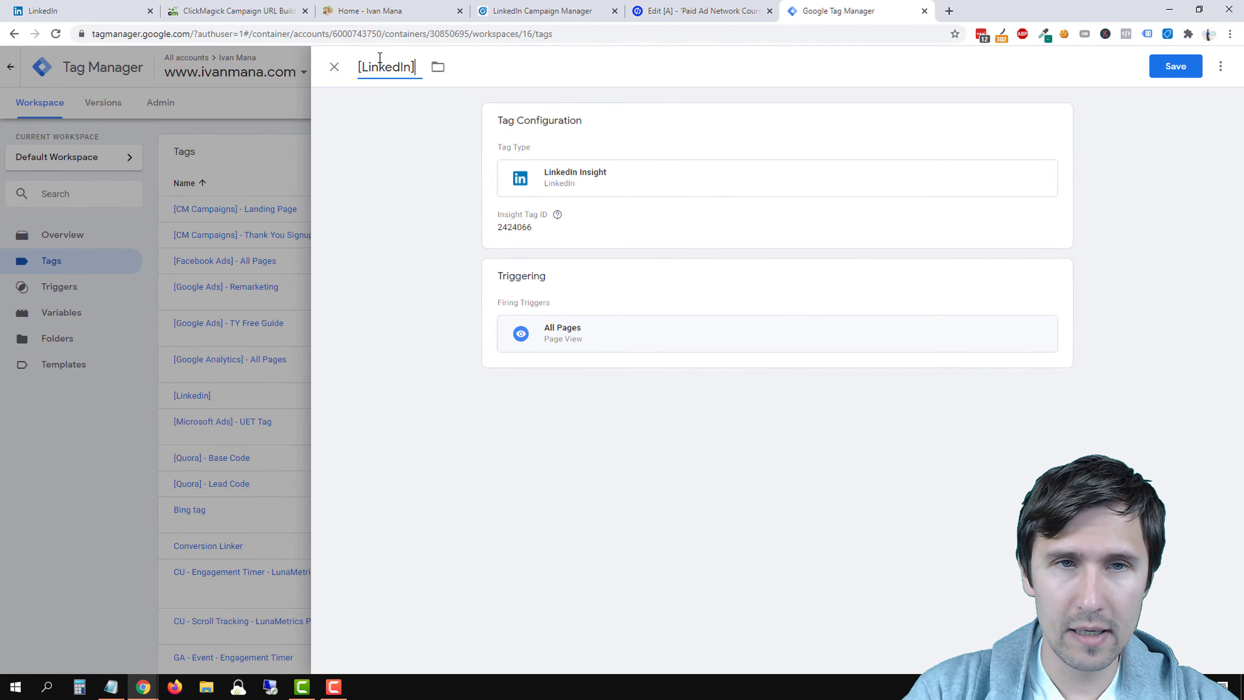
{"action": "type", "text": "] - Base Code"}
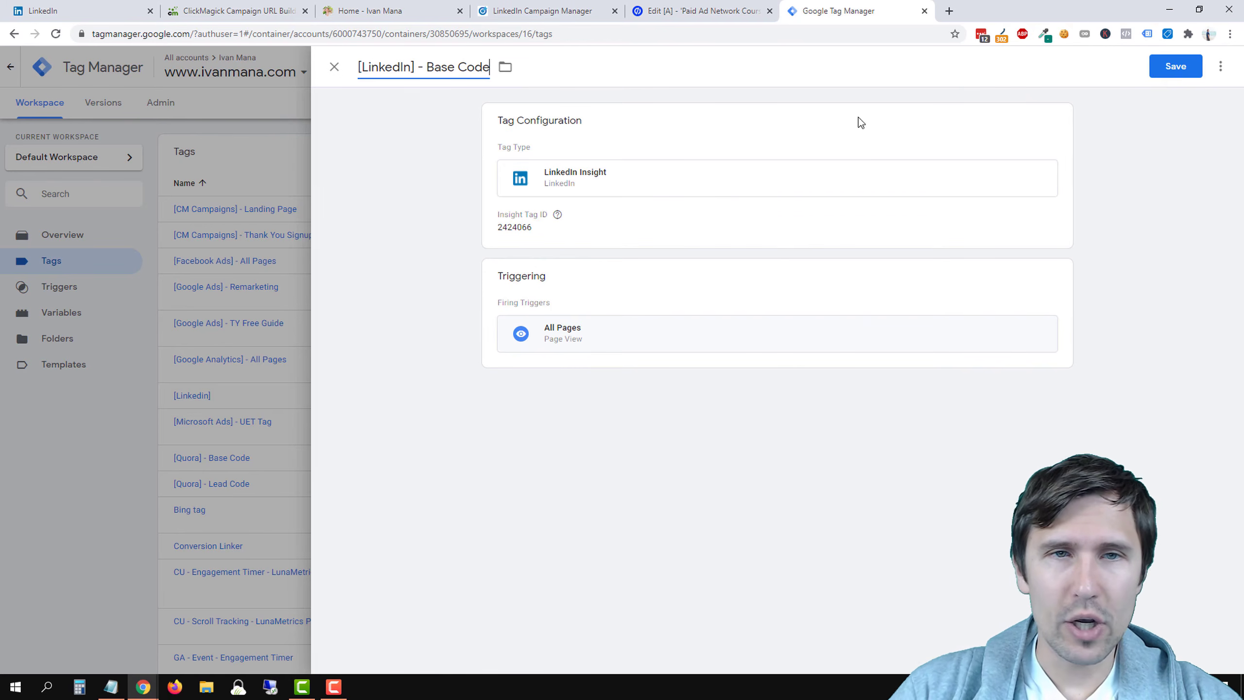
{"action": "left_click", "coordinate": [1174, 75]}
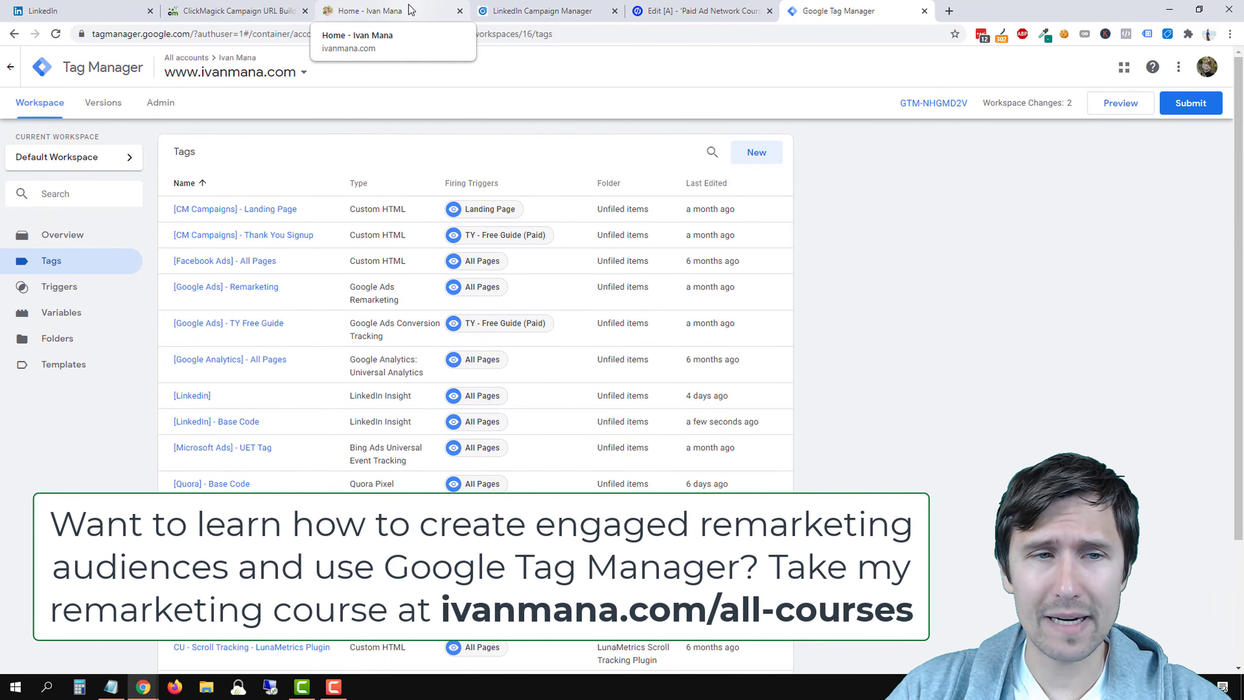
Preview the Tag Manager workspace and reload the website's home page to check which tags fire
{"action": "scroll", "coordinate": [496, 485], "scroll_direction": "down", "scroll_amount": 3}
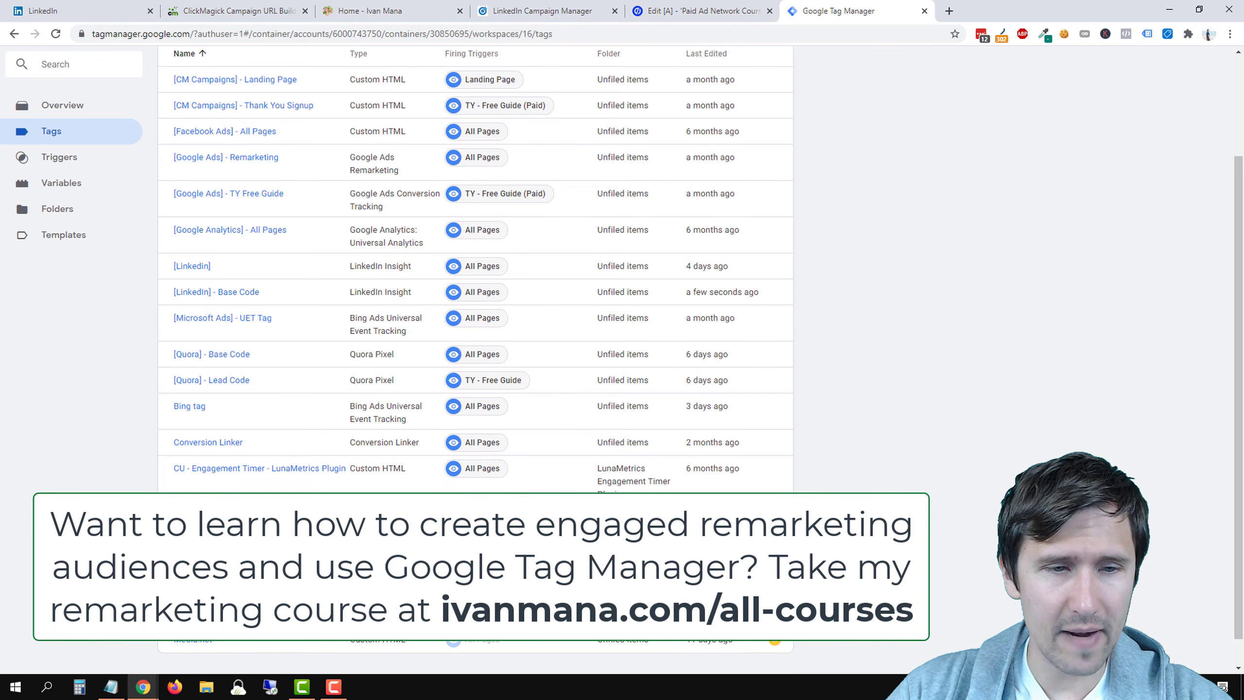
{"action": "scroll", "coordinate": [294, 318], "scroll_direction": "up", "scroll_amount": 2}
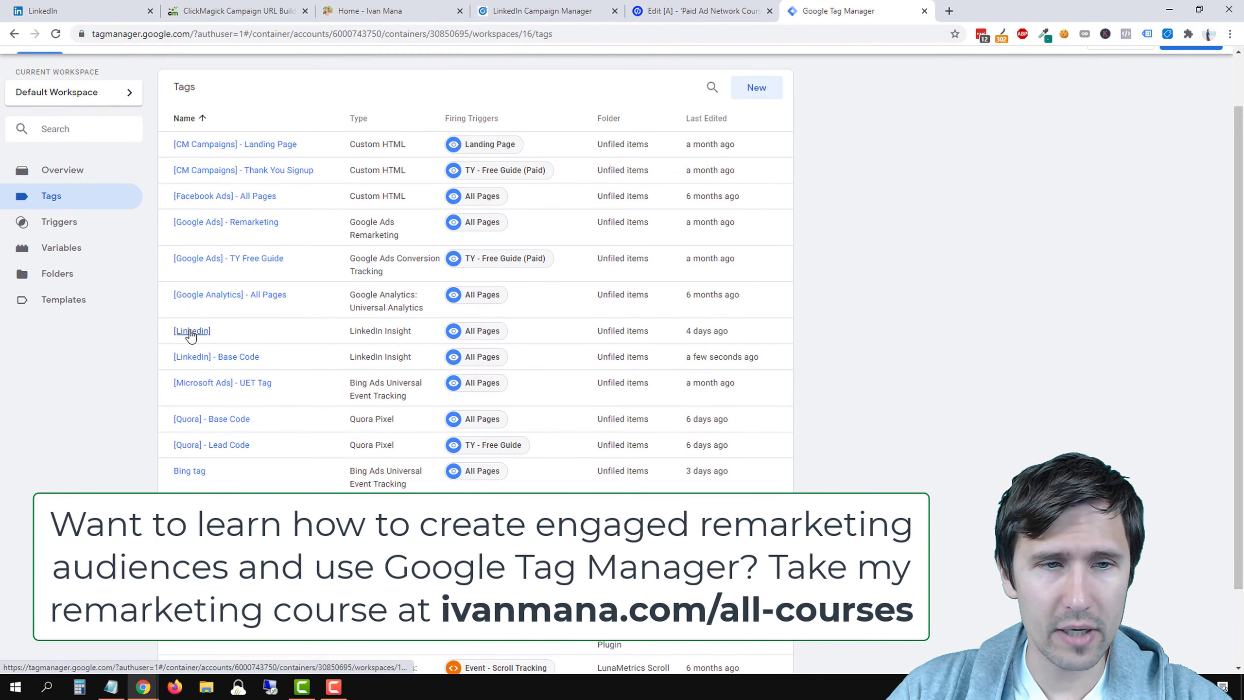
{"action": "scroll", "coordinate": [590, 338], "scroll_direction": "up", "scroll_amount": 2}
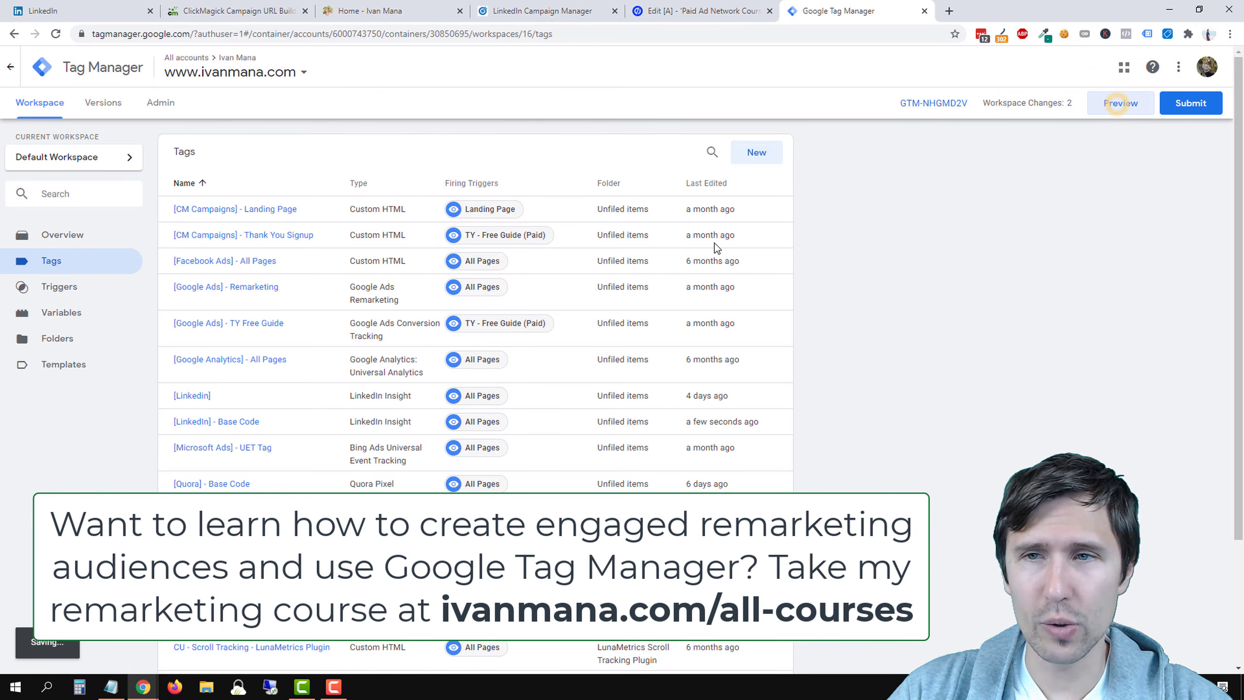
{"action": "left_click", "coordinate": [1119, 104]}
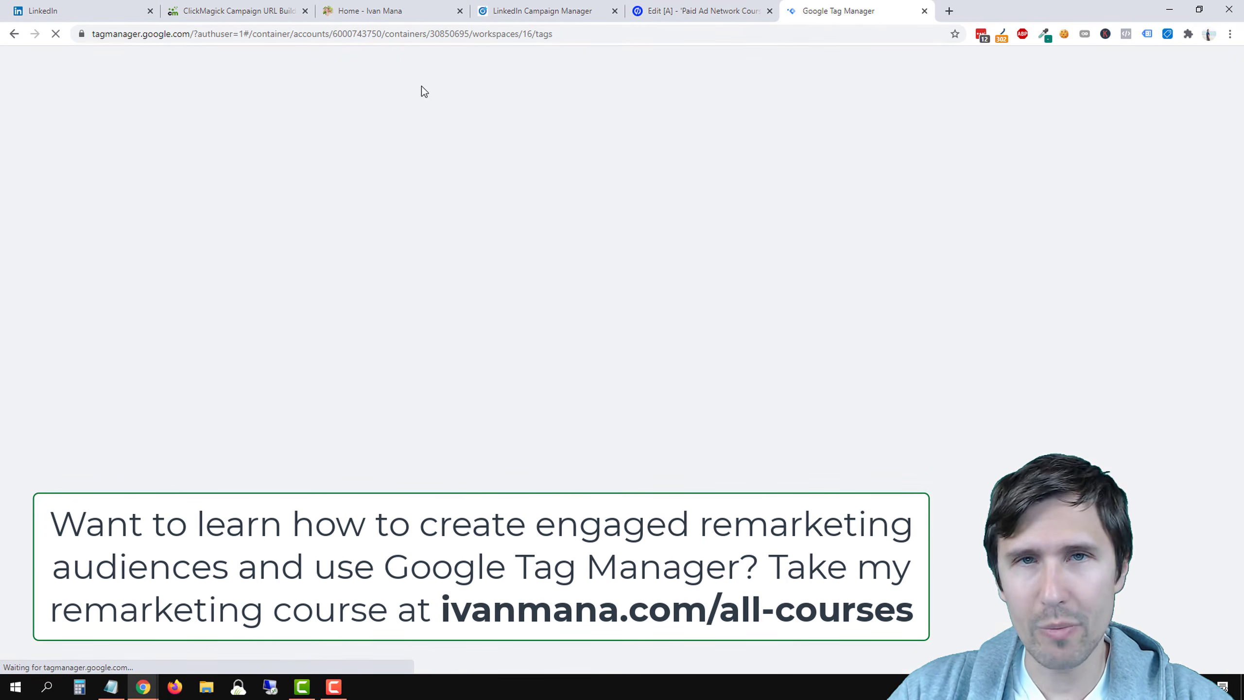
{"action": "left_click", "coordinate": [407, 10]}
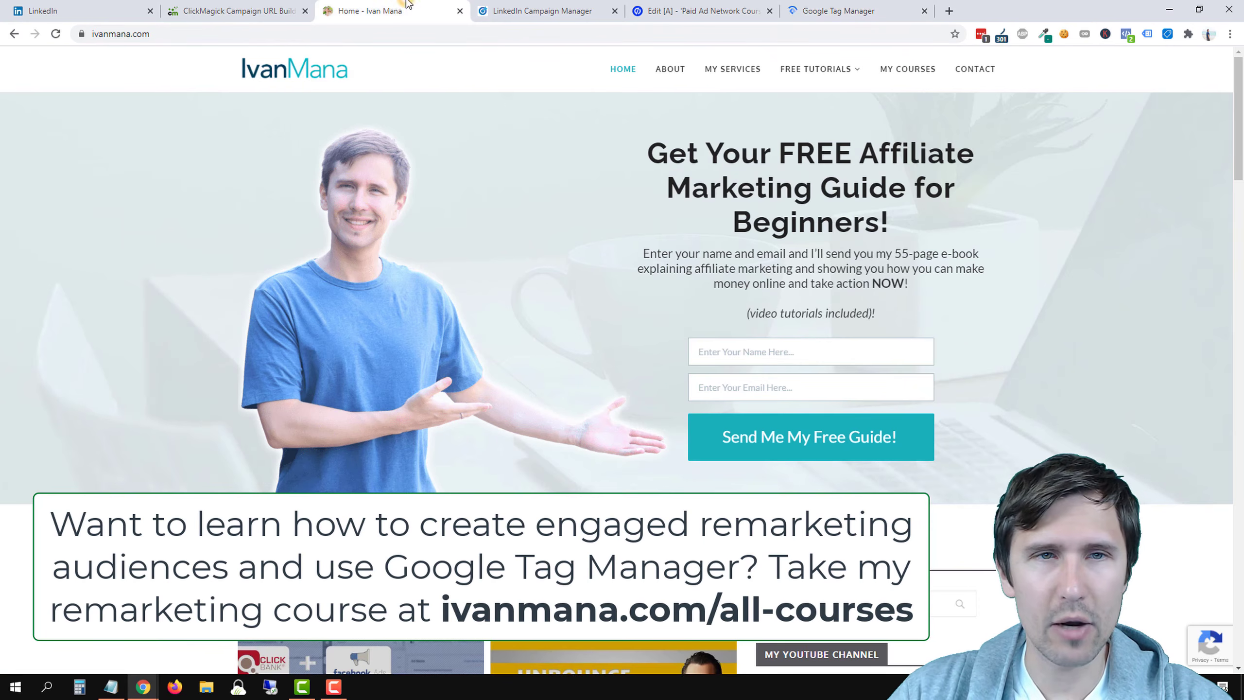
{"action": "left_click", "coordinate": [55, 40]}
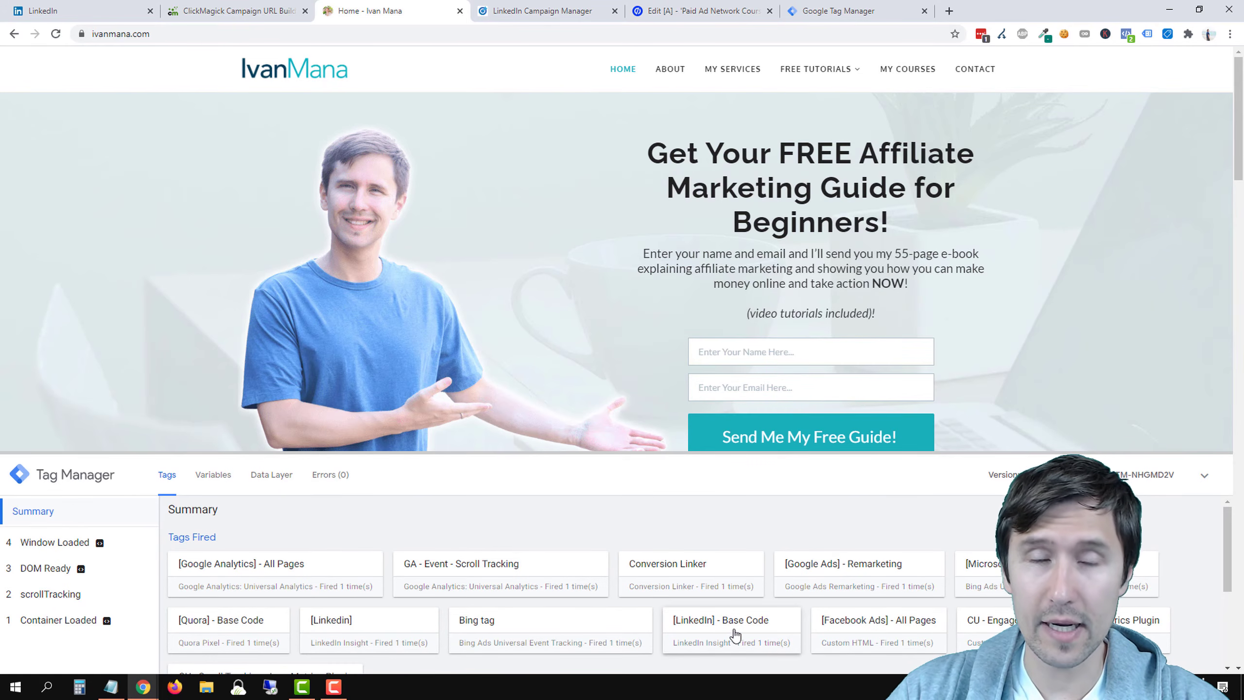
Return to Google Tag Manager and leave preview mode
{"action": "left_click", "coordinate": [841, 11]}
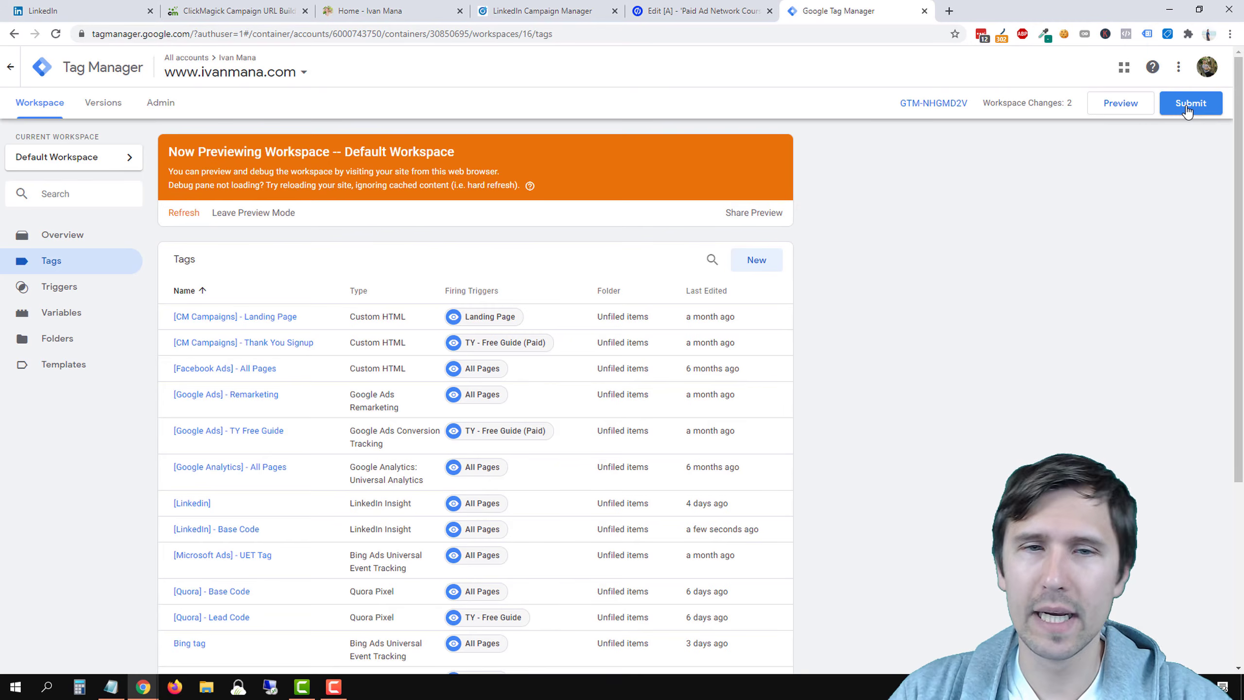
{"action": "left_click", "coordinate": [228, 217]}
{"action": "left_click", "coordinate": [719, 202]}
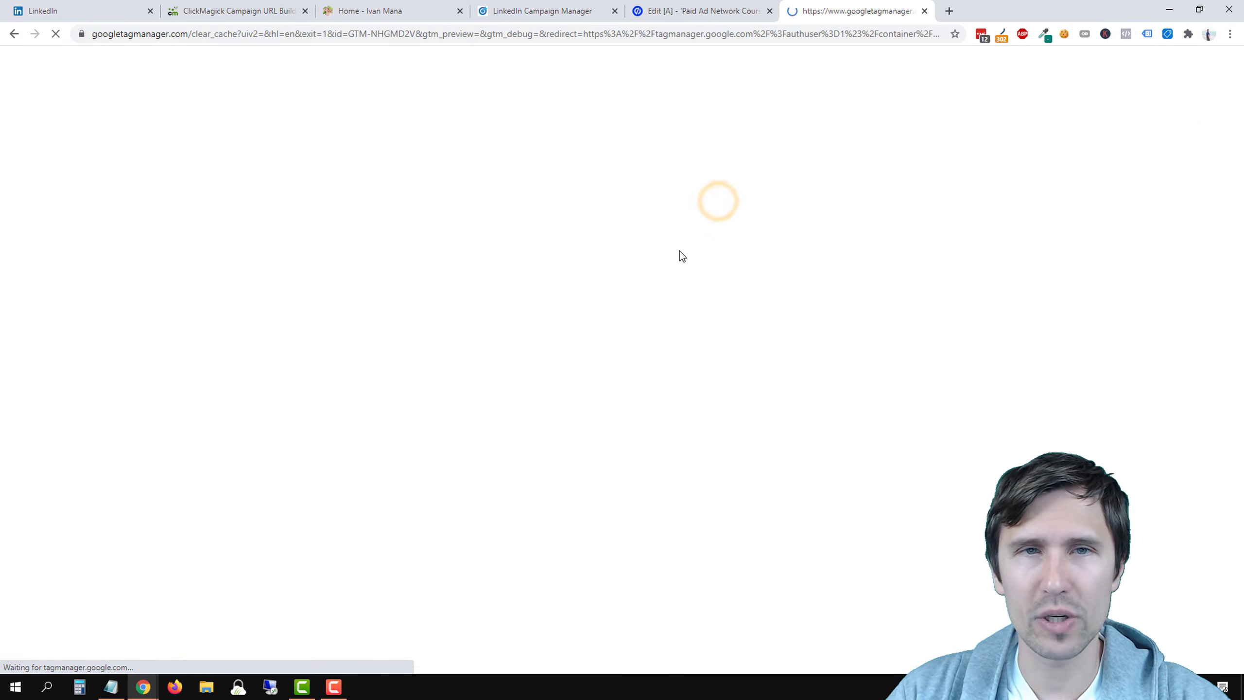
Switch to LinkedIn Campaign Manager, view the option to send the tag to a developer, and finish the Insight Tag installation
{"action": "left_click", "coordinate": [544, 11]}
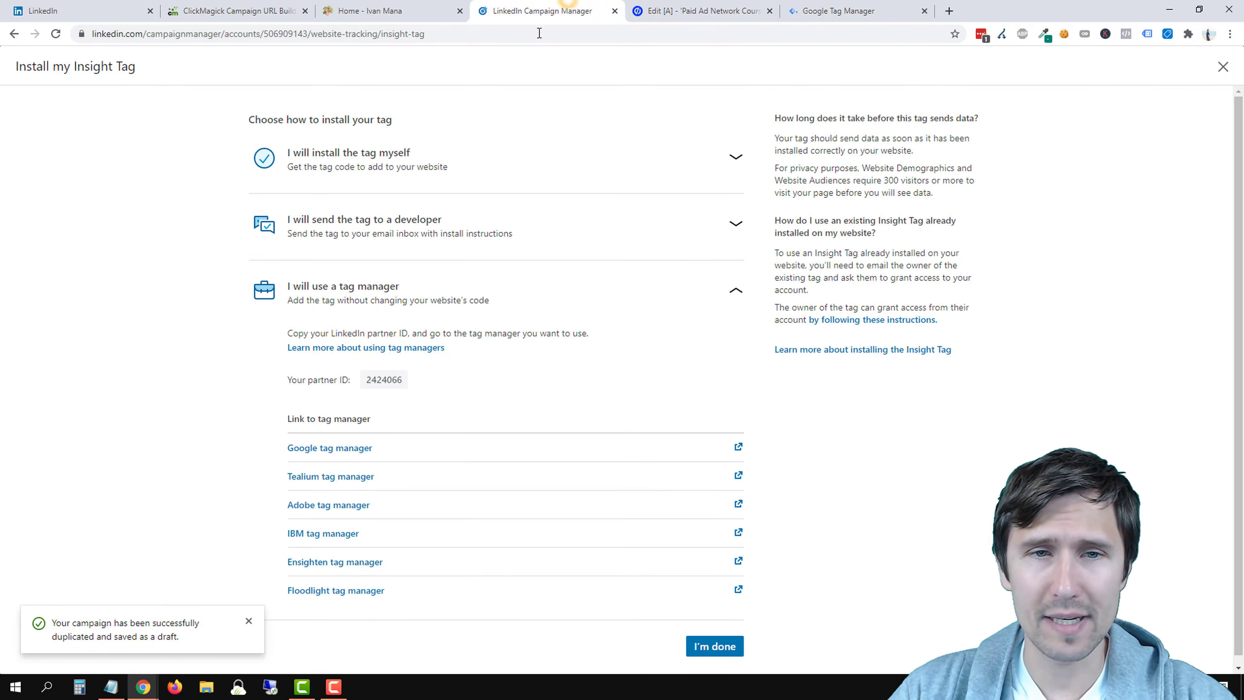
{"action": "left_click", "coordinate": [333, 235]}
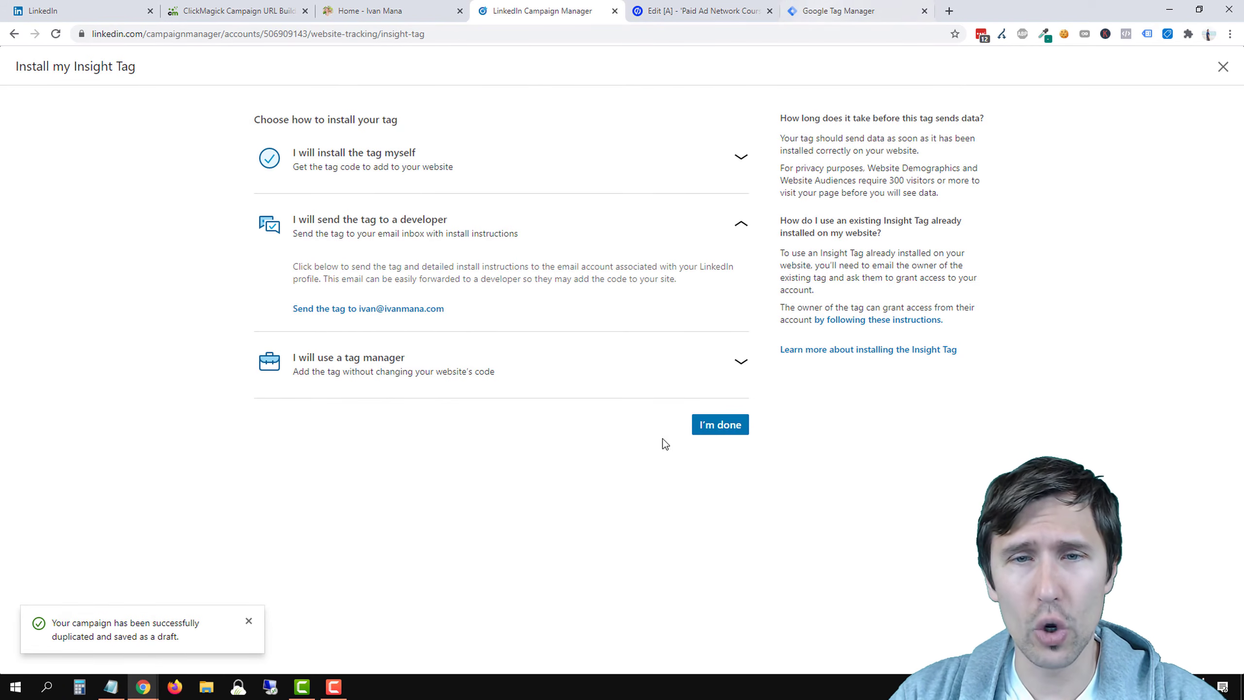
{"action": "left_click", "coordinate": [725, 427]}
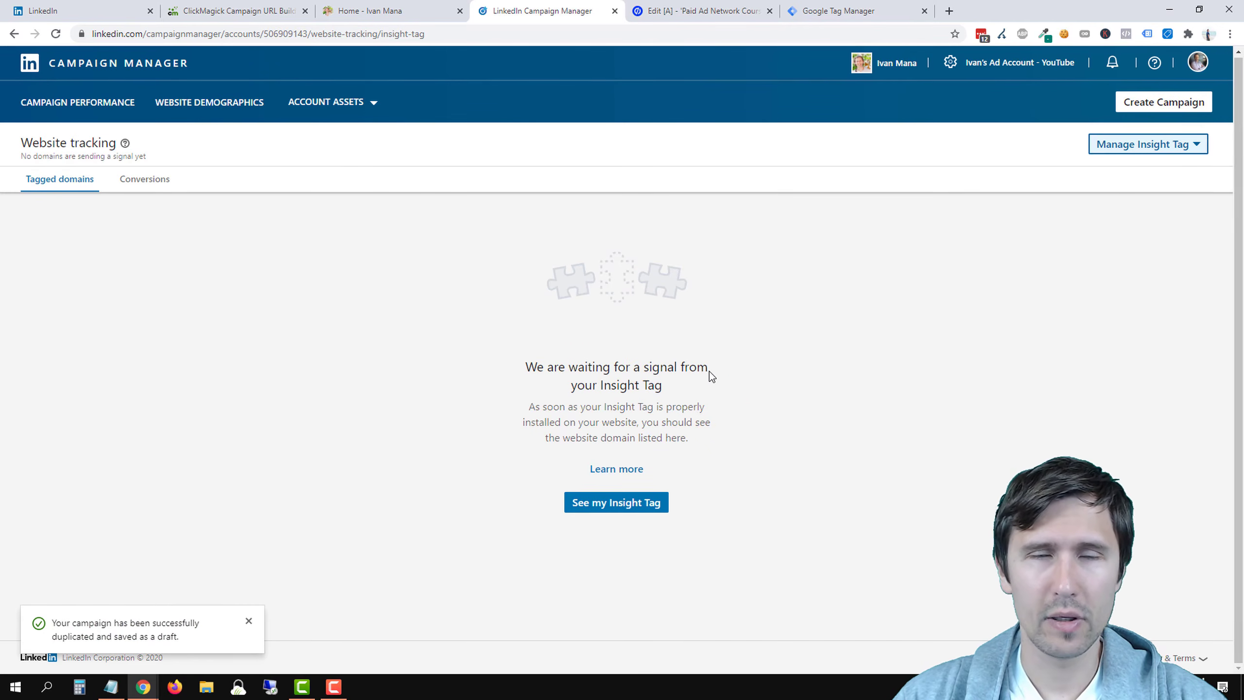
Publish the Google Tag Manager workspace changes without a version name or description, and return to the workspace overview
{"action": "left_click", "coordinate": [881, 8]}
{"action": "left_click", "coordinate": [1194, 103]}
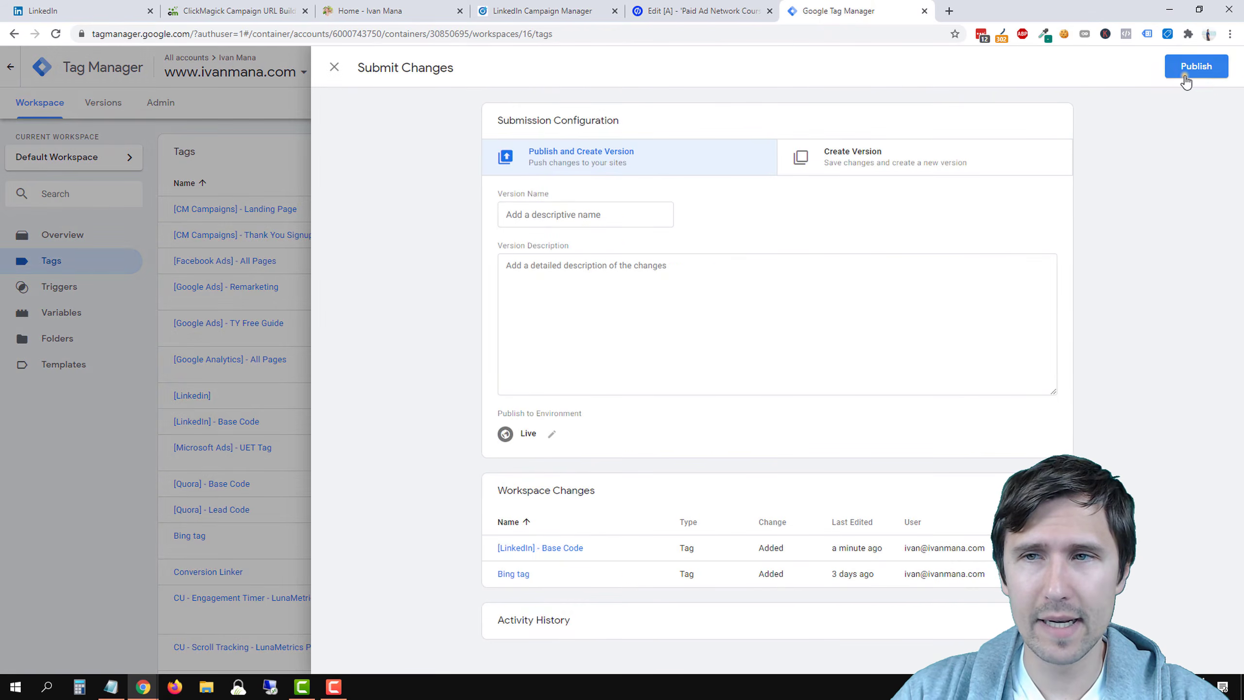
{"action": "left_click", "coordinate": [1191, 71]}
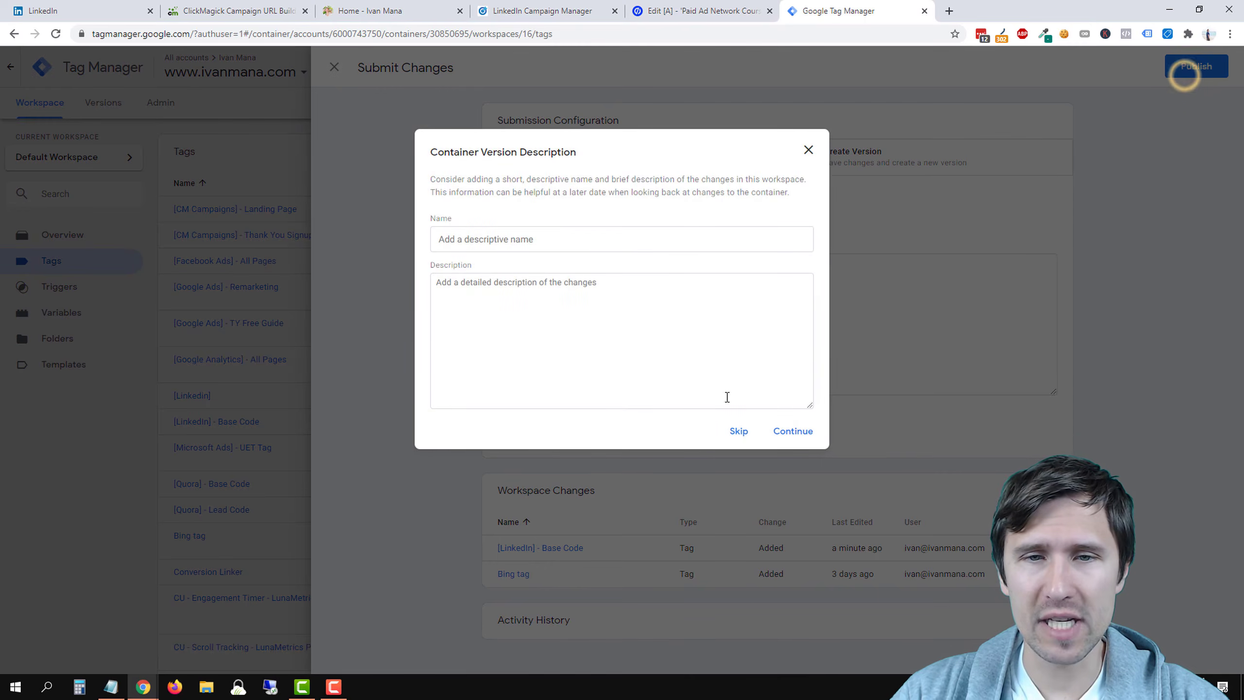
{"action": "left_click", "coordinate": [738, 431]}
{"action": "left_click", "coordinate": [573, 11]}
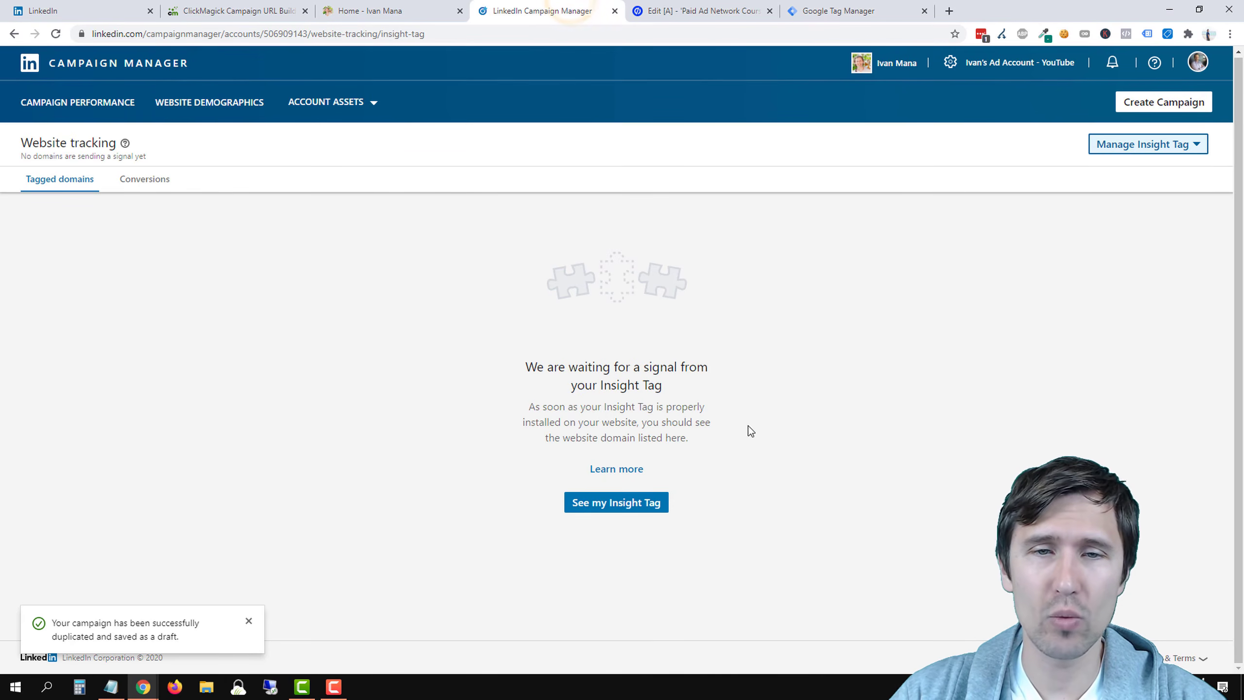
{"action": "left_click", "coordinate": [875, 4]}
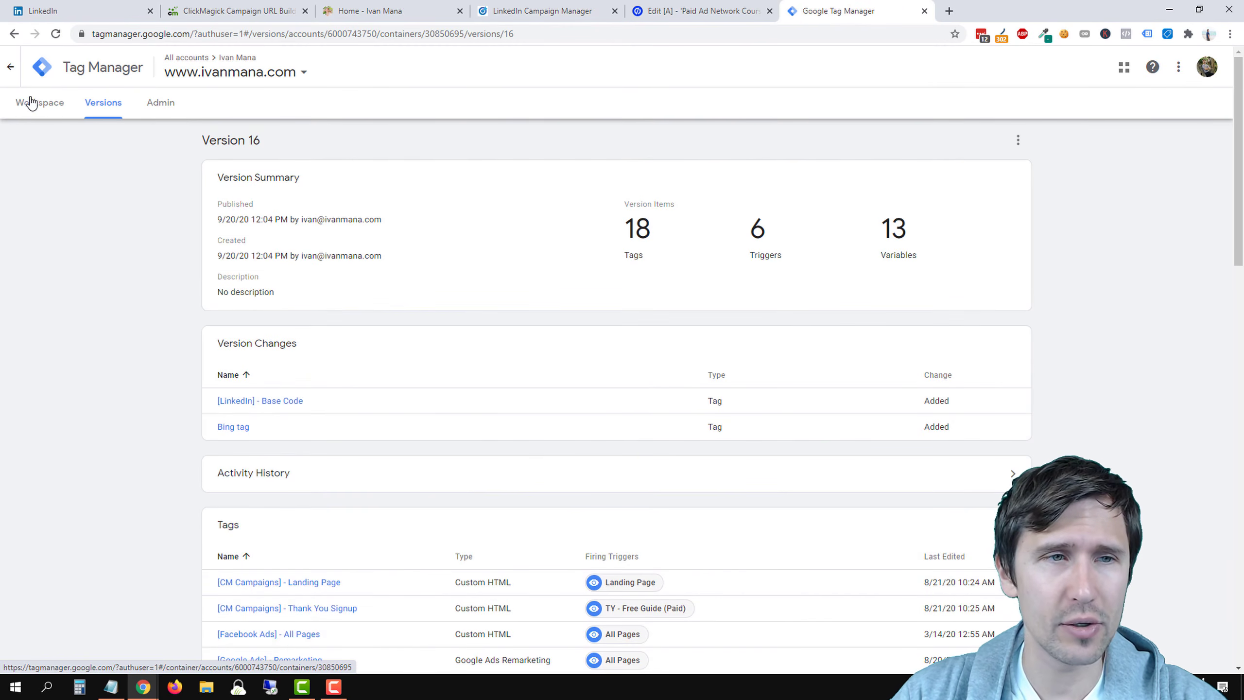
{"action": "left_click", "coordinate": [31, 103]}
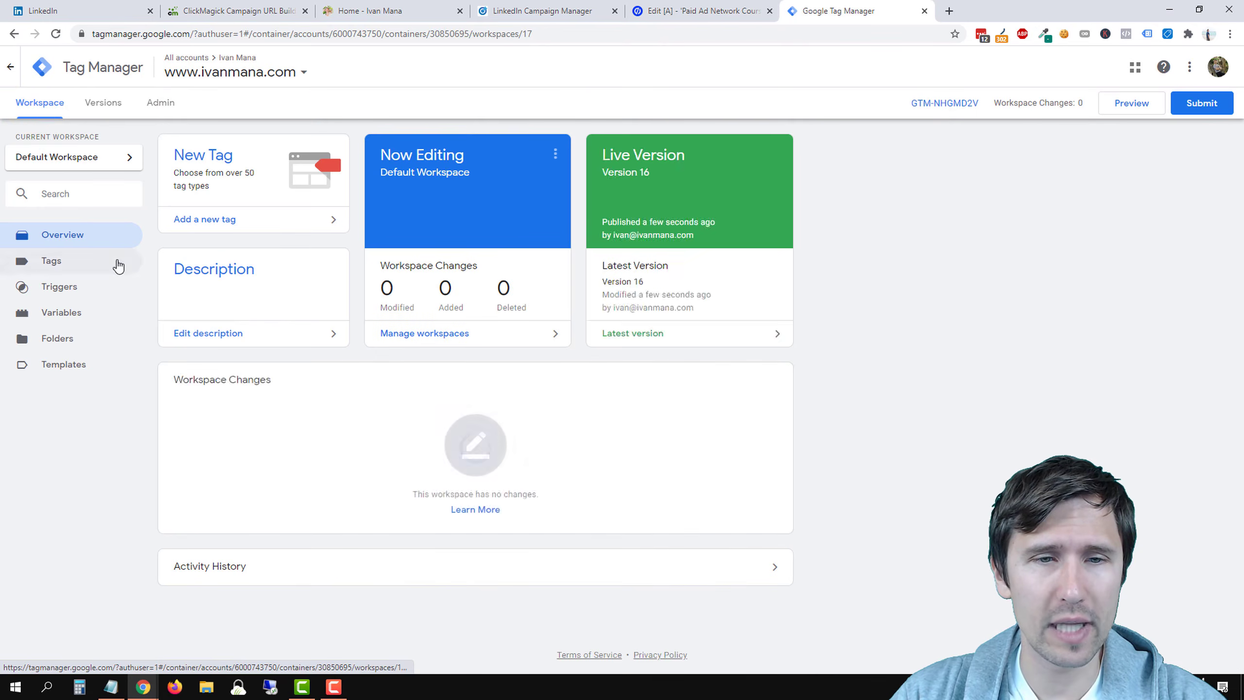
Reload the website's home page and check the tagged domains in LinkedIn Campaign Manager for a signal
{"action": "left_click", "coordinate": [549, 10]}
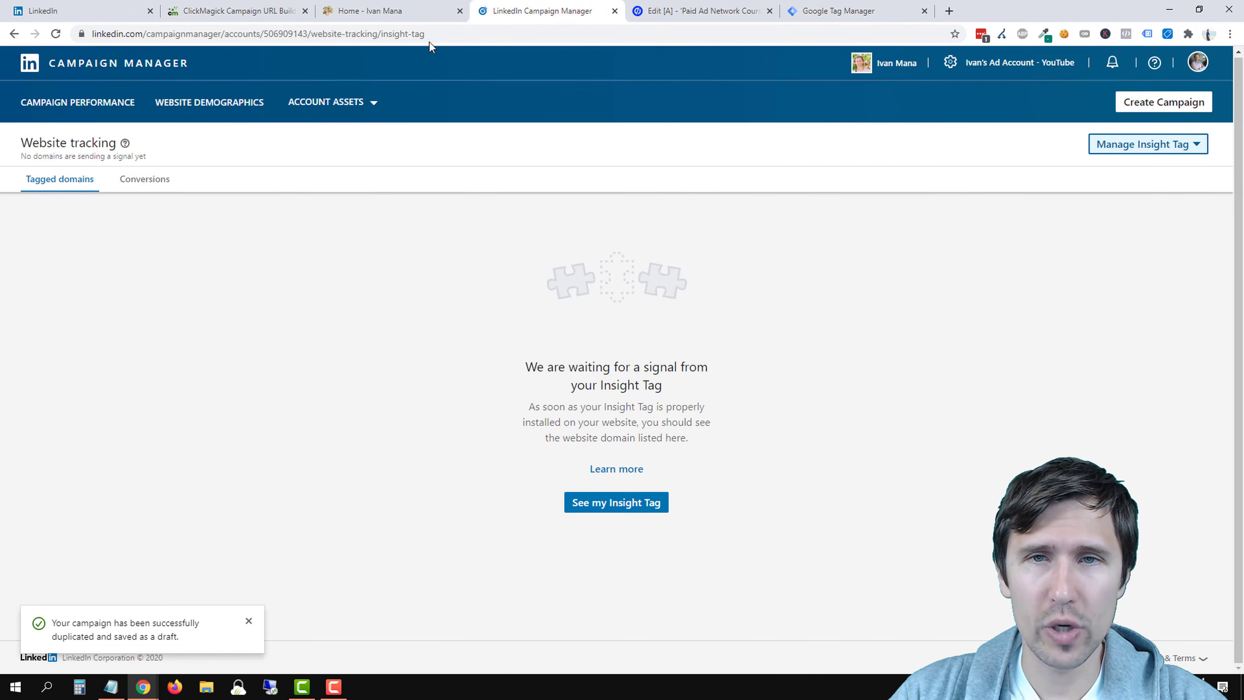
{"action": "left_click", "coordinate": [399, 9]}
{"action": "left_click", "coordinate": [55, 33]}
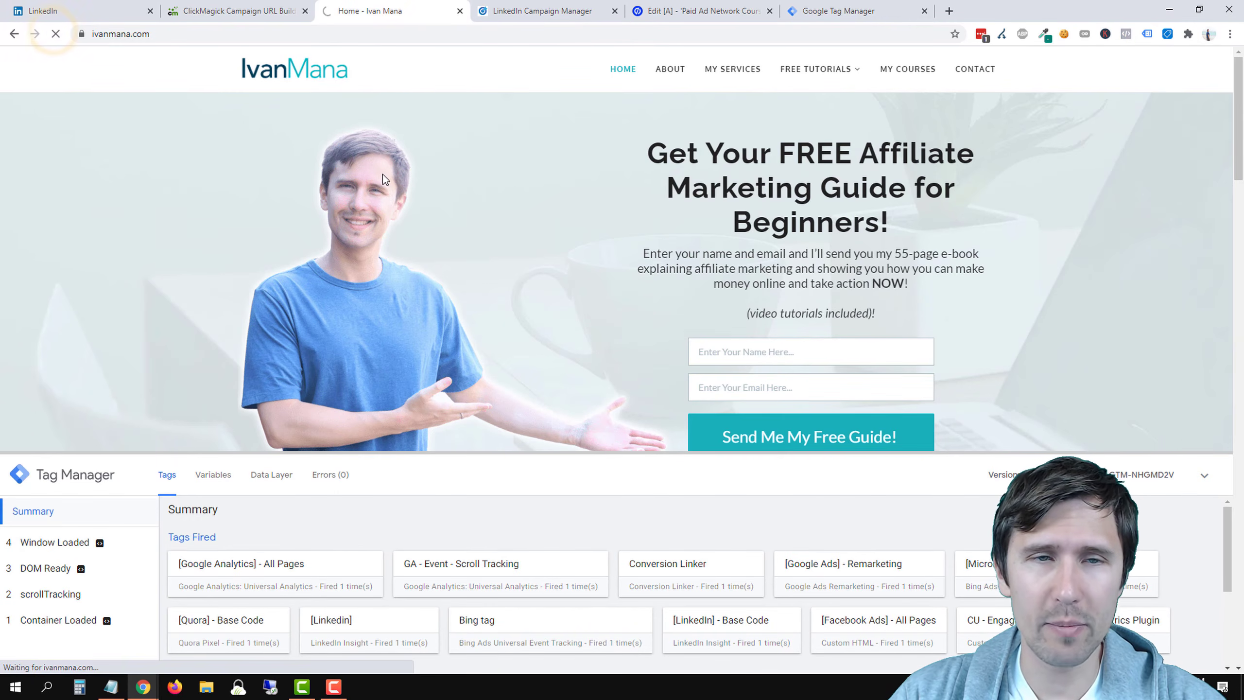
{"action": "left_click", "coordinate": [544, 10]}
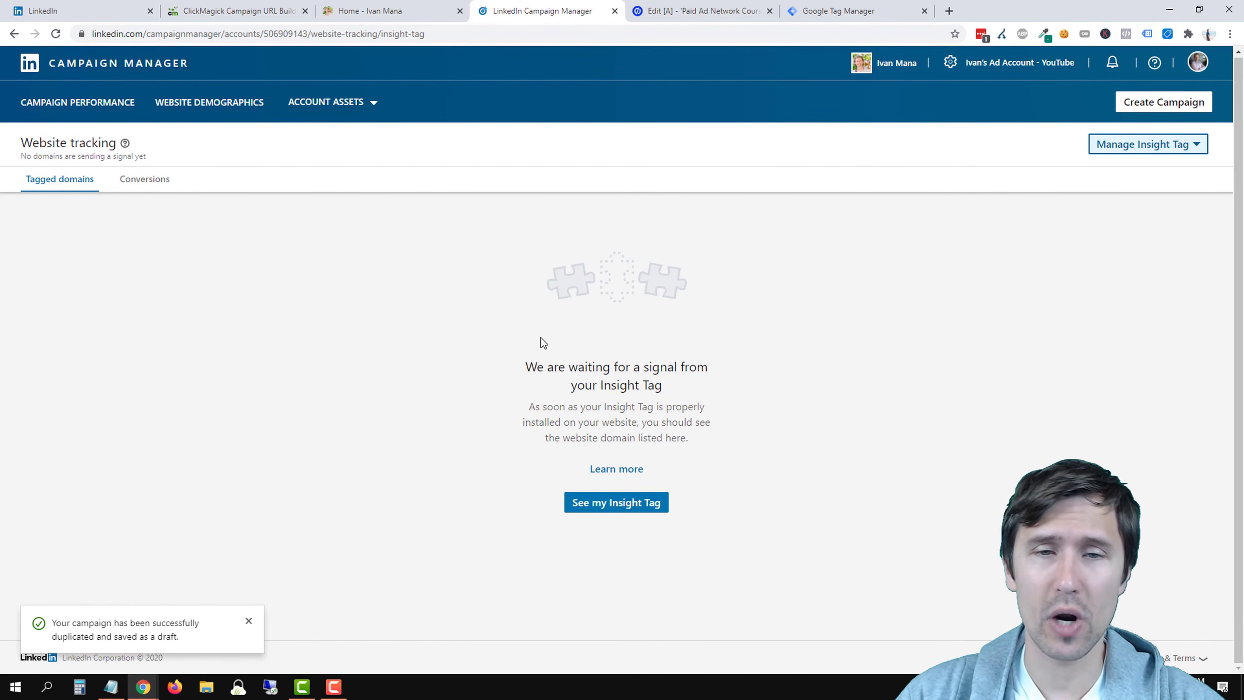
{"action": "left_click", "coordinate": [432, 11]}
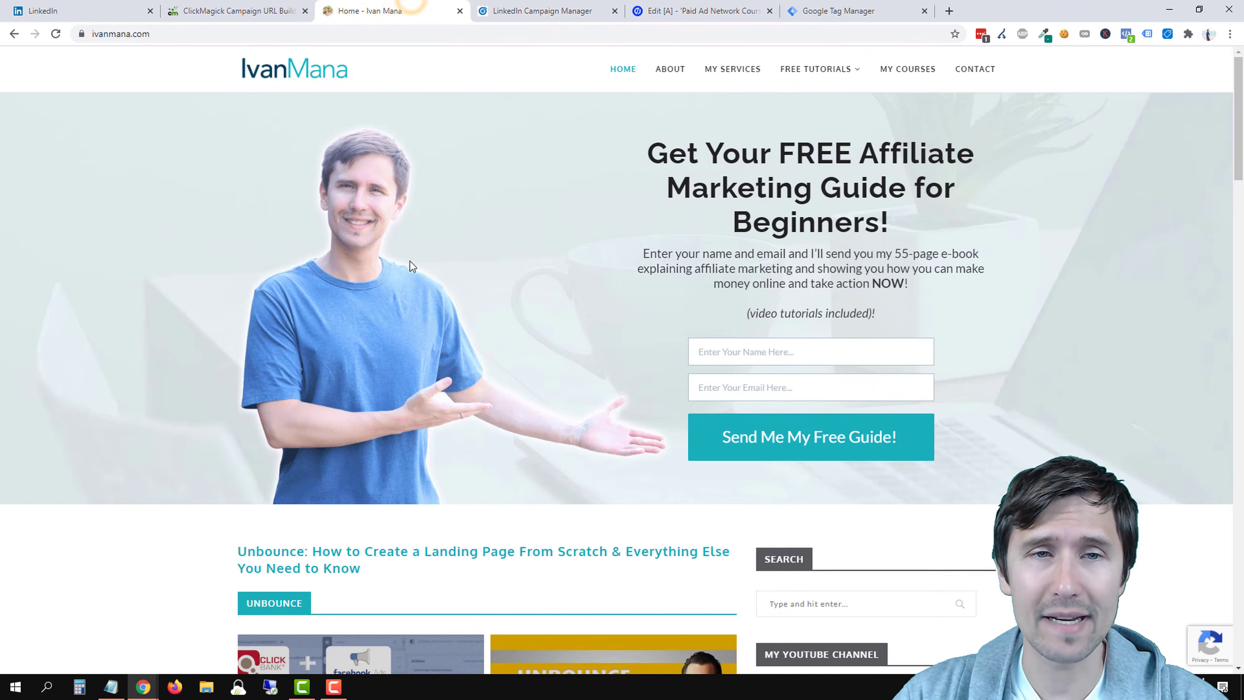
{"action": "left_click", "coordinate": [539, 10]}
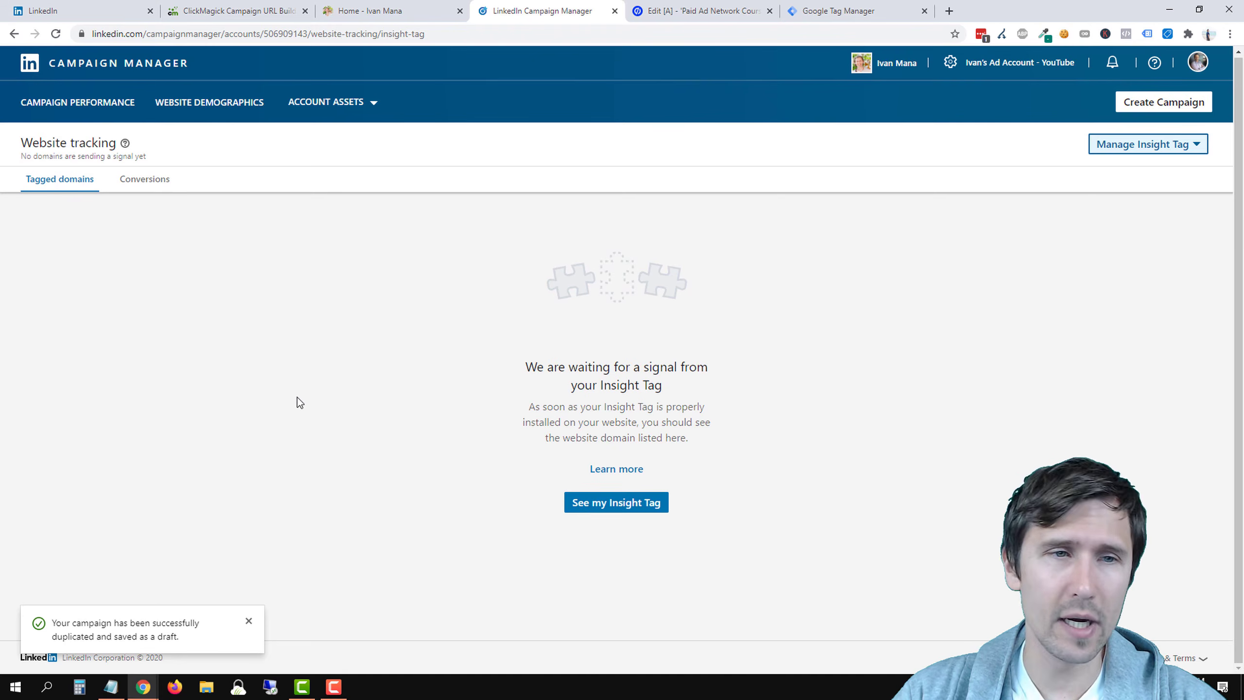
Start a new conversion in the website tracking conversions and name it Free Guide Signups
{"action": "left_click", "coordinate": [136, 181]}
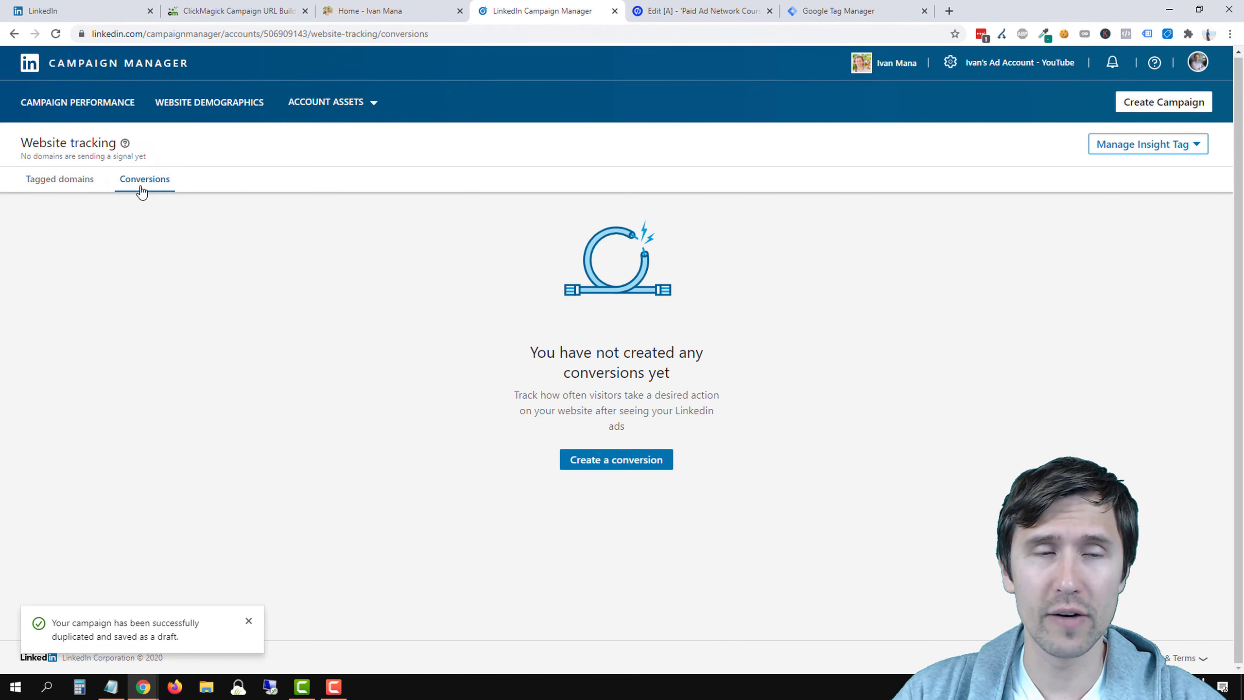
{"action": "left_click", "coordinate": [329, 101]}
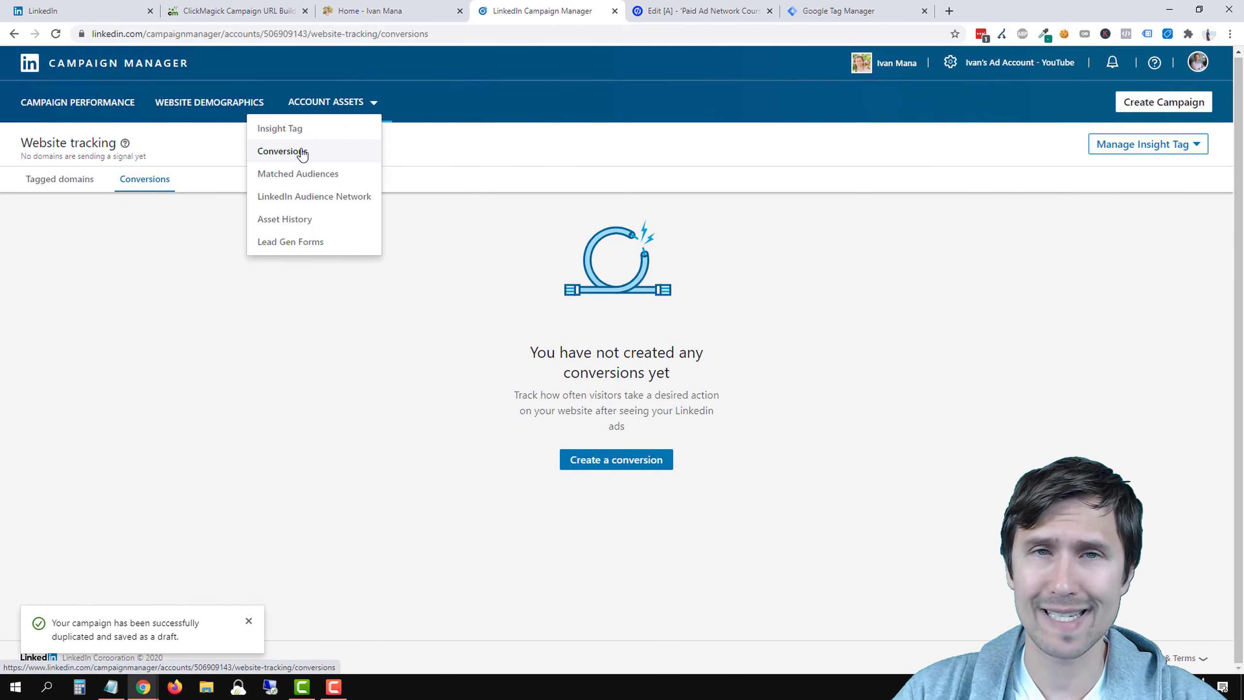
{"action": "left_click", "coordinate": [341, 410]}
{"action": "left_click", "coordinate": [614, 463]}
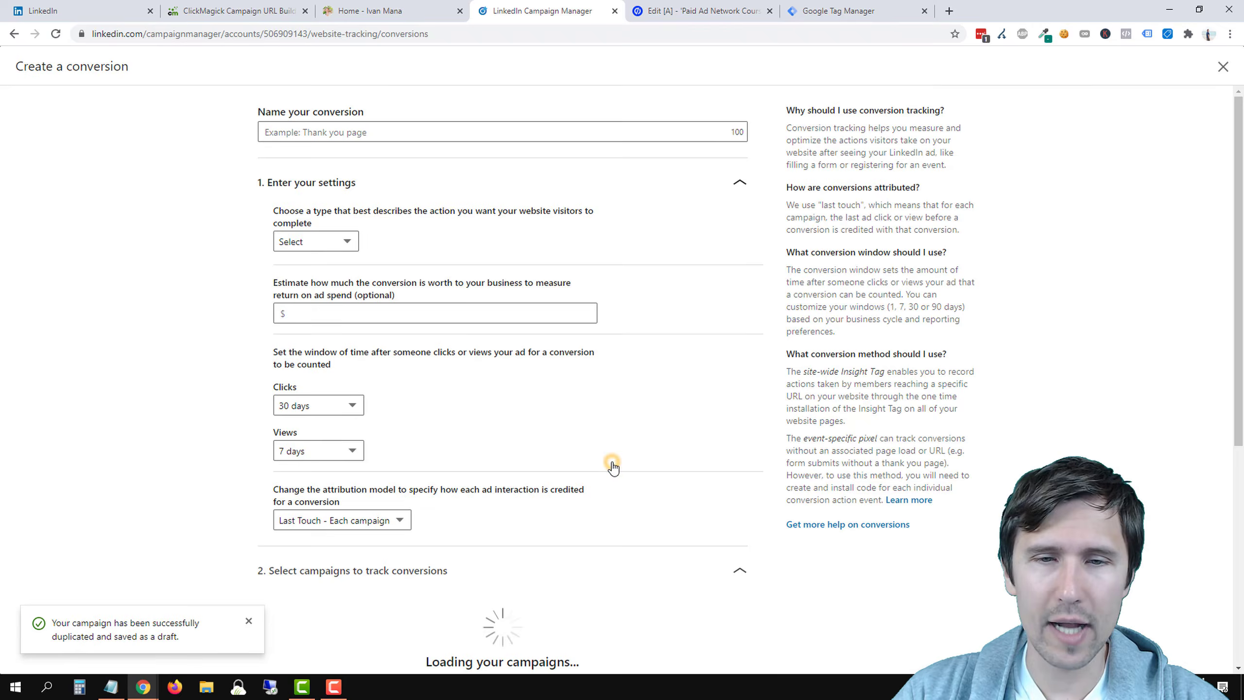
{"action": "left_click", "coordinate": [313, 128]}
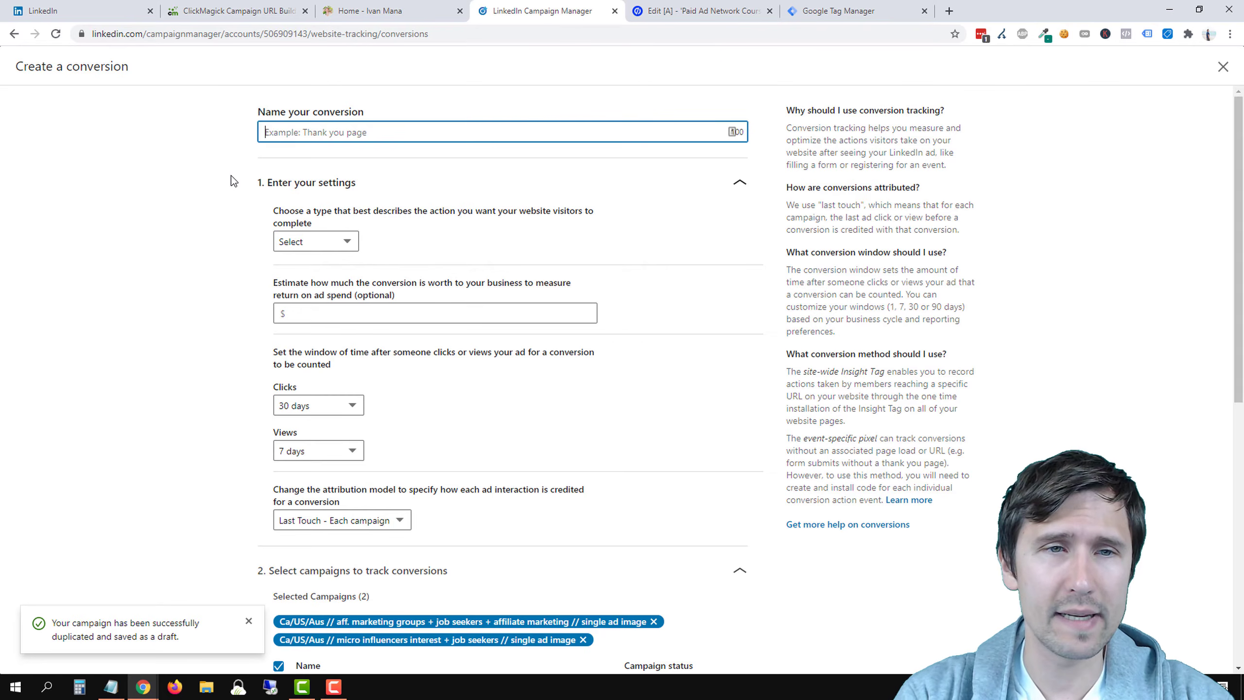
{"action": "type", "text": "Free Guide Sig"}
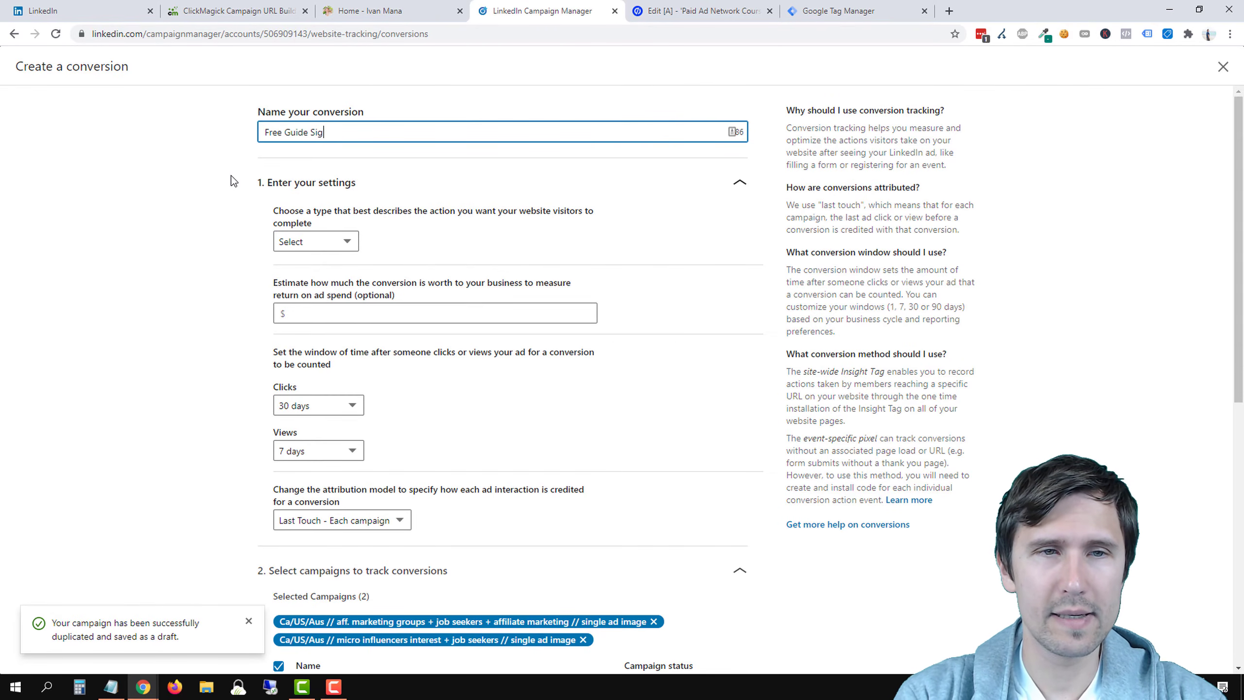
{"action": "type", "text": "nups"}
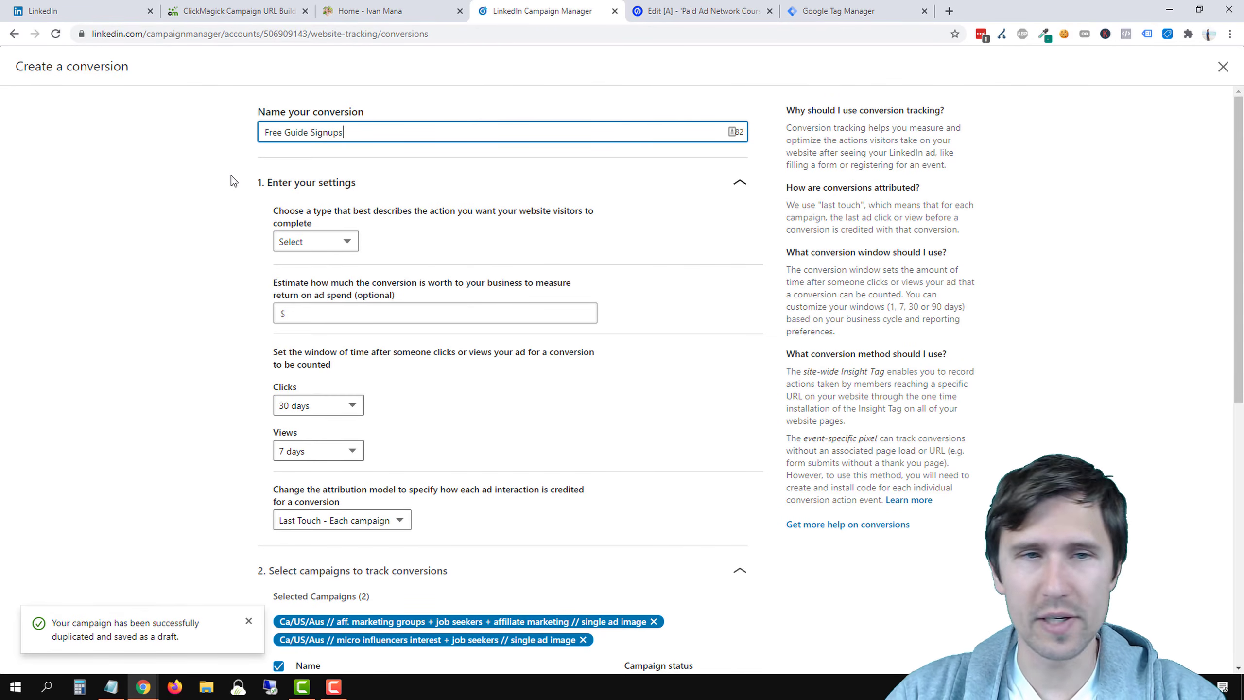
Set the conversion type to Lead and its estimated value to $4
{"action": "left_click", "coordinate": [331, 241]}
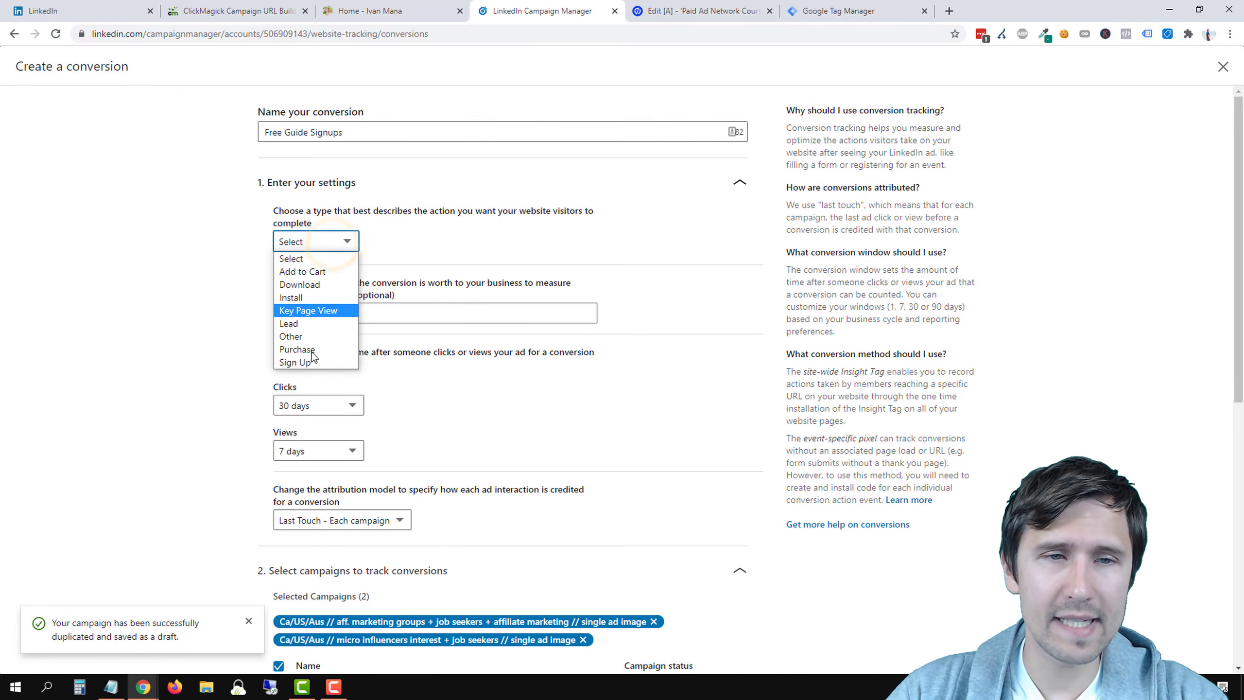
{"action": "left_click", "coordinate": [295, 324]}
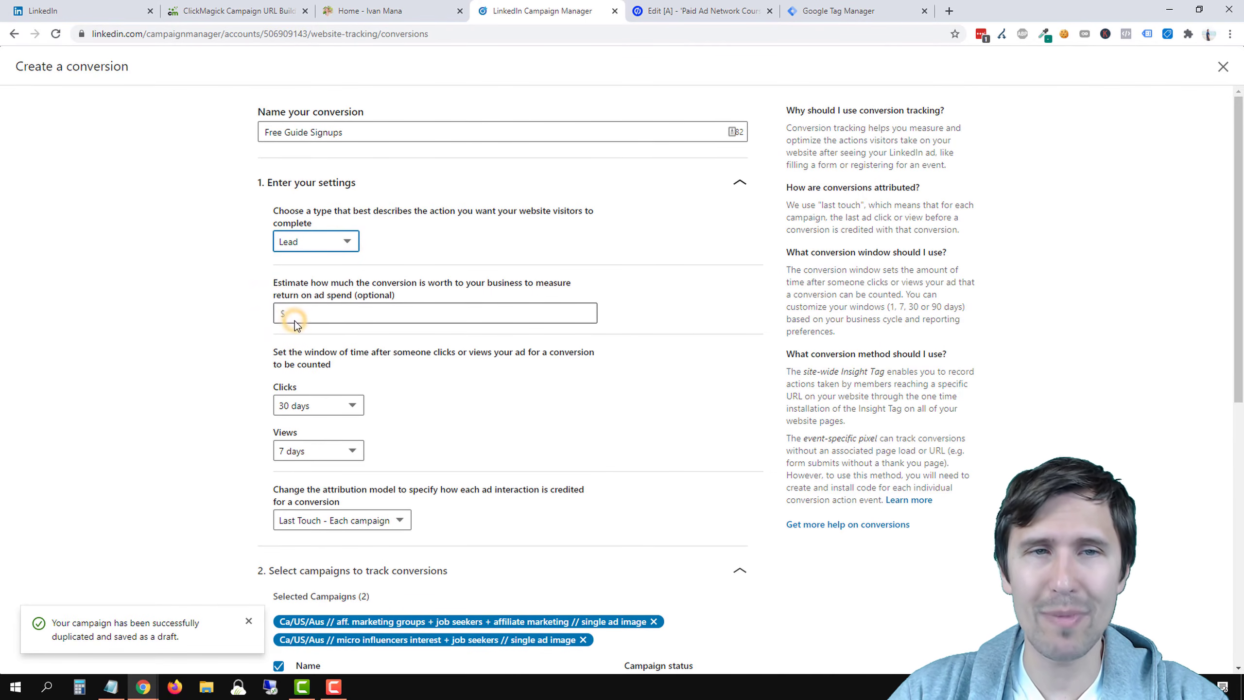
{"action": "scroll", "coordinate": [372, 255], "scroll_direction": "down", "scroll_amount": 1}
{"action": "left_click", "coordinate": [319, 250]}
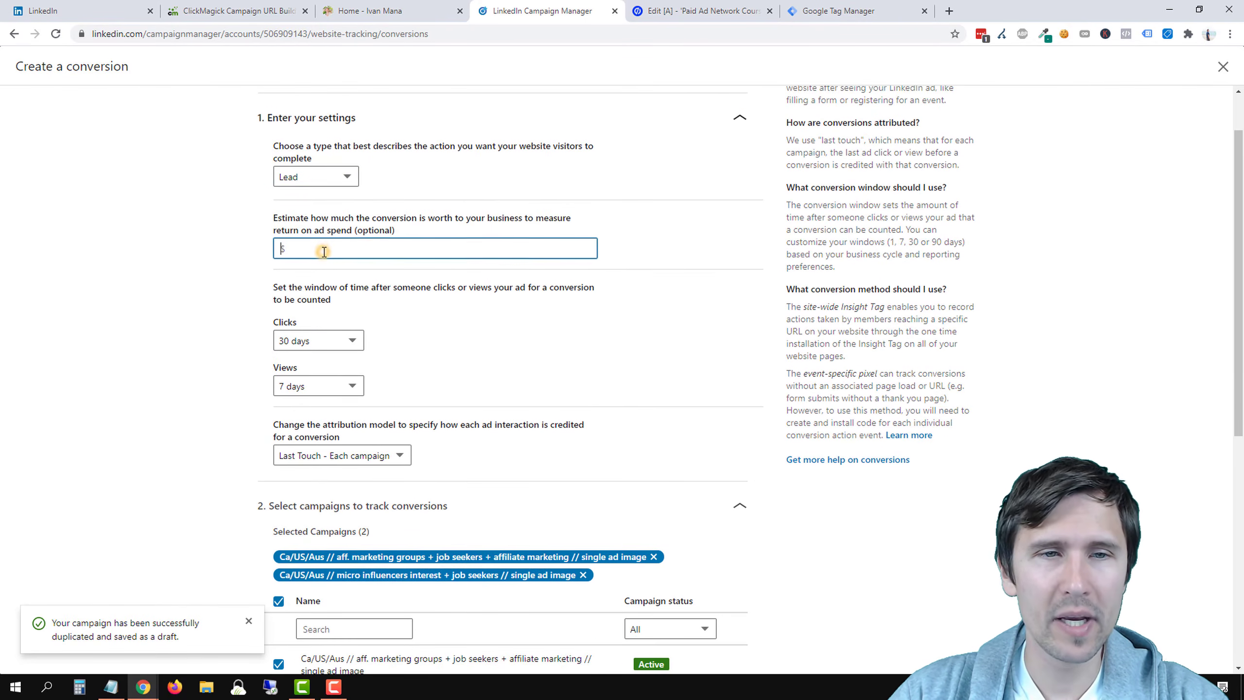
{"action": "left_click", "coordinate": [317, 248]}
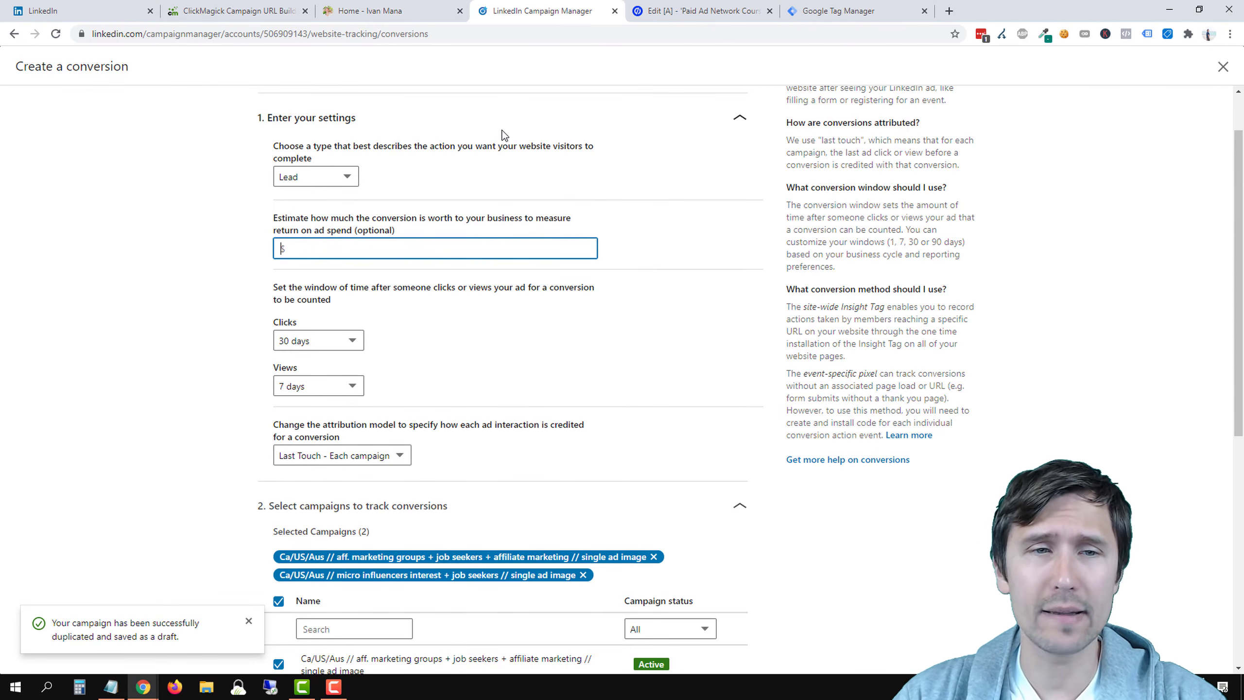
{"action": "type", "text": "4"}
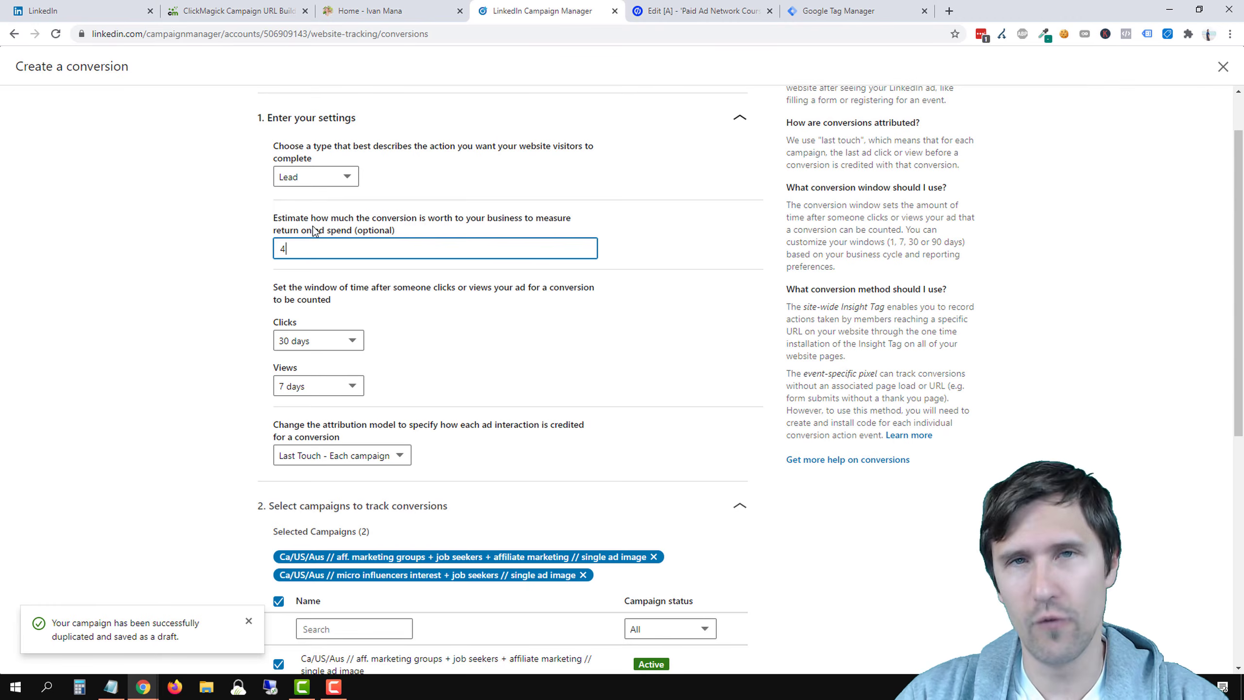
{"action": "left_click", "coordinate": [212, 267]}
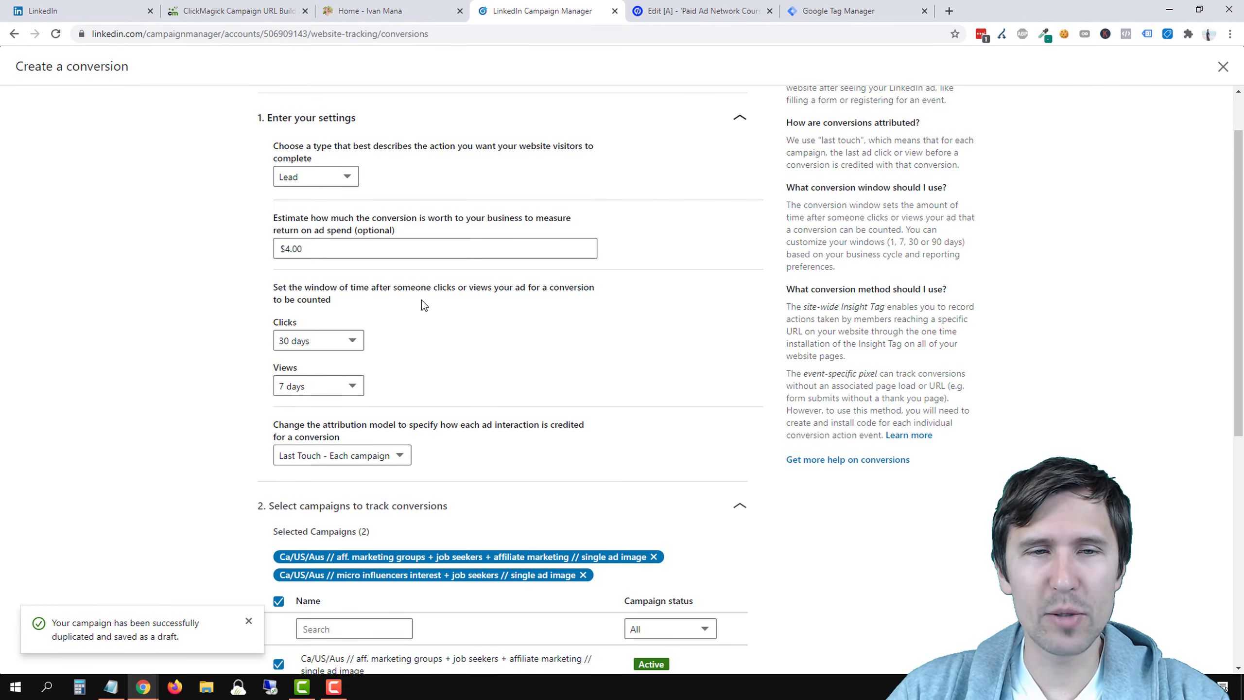
Try a 1-day click window for the conversion, and set it back to 30 days
{"action": "left_click", "coordinate": [323, 339]}
{"action": "left_click", "coordinate": [311, 367]}
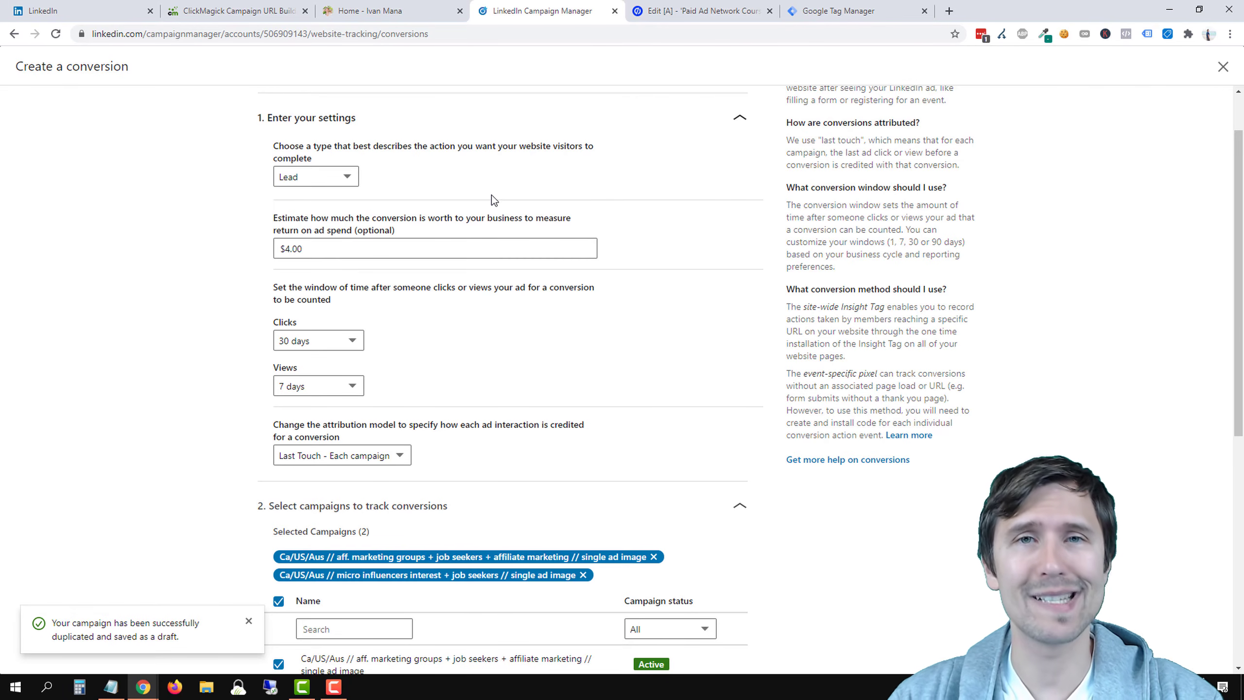
{"action": "left_click", "coordinate": [319, 341]}
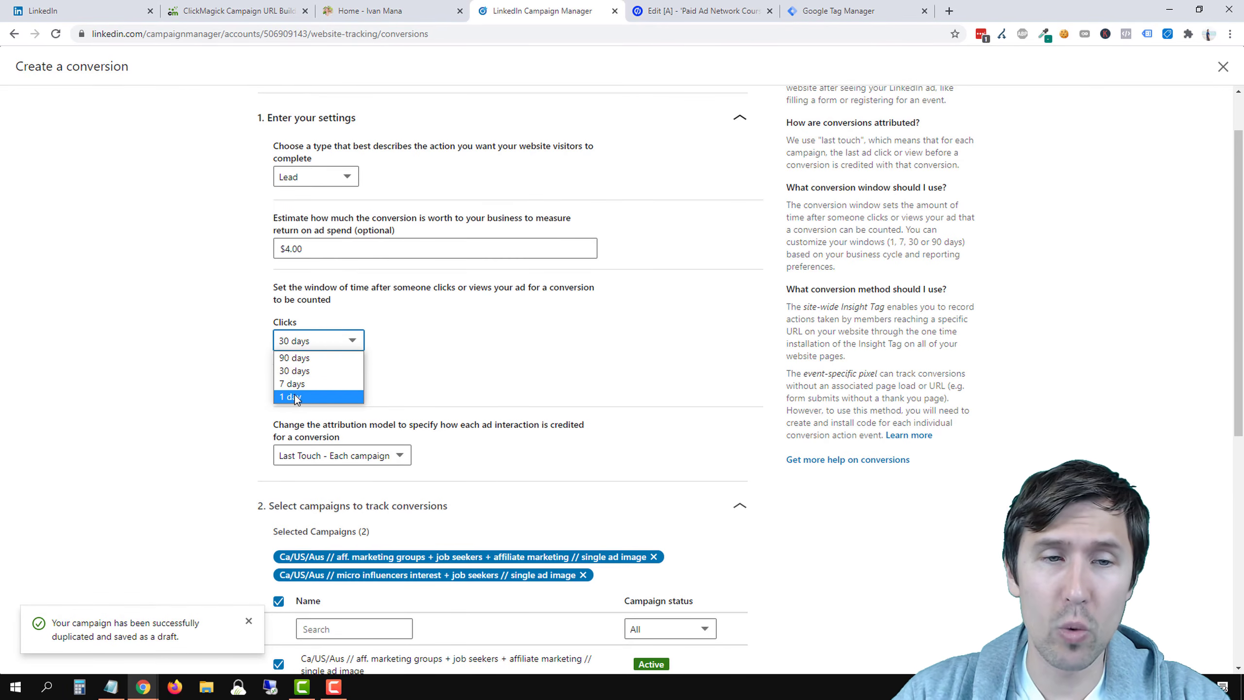
{"action": "left_click", "coordinate": [318, 396]}
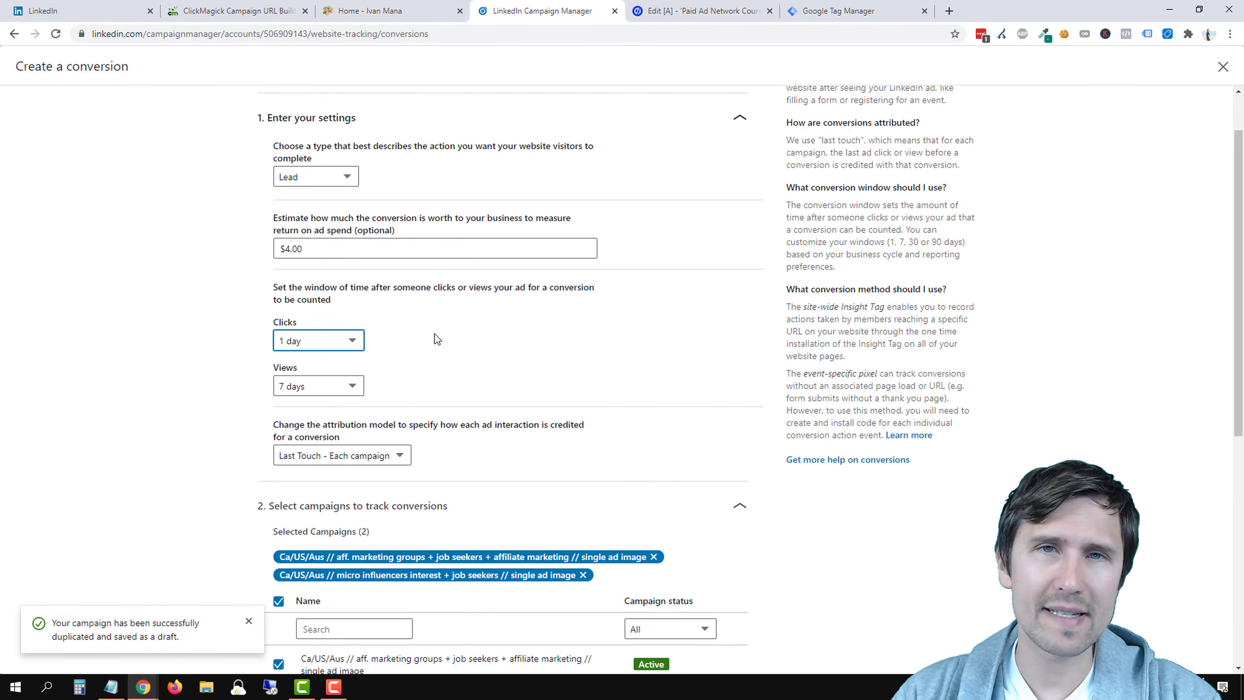
{"action": "left_click", "coordinate": [341, 343]}
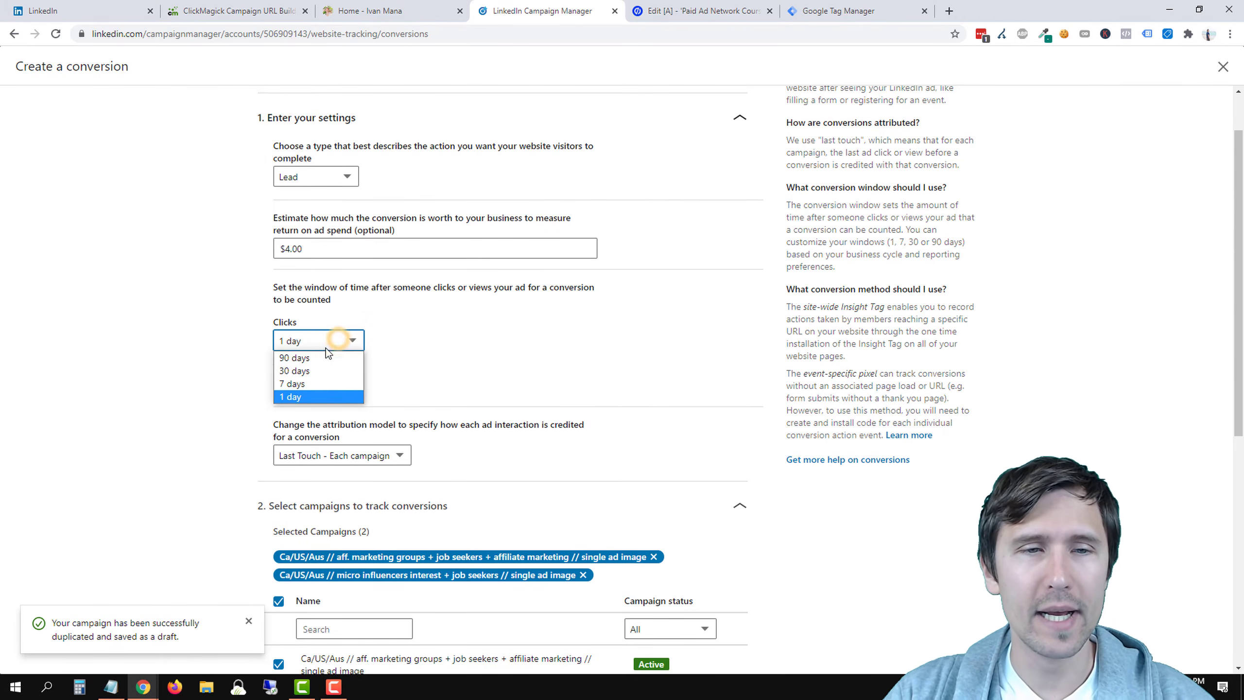
{"action": "left_click", "coordinate": [300, 365]}
Examine the attribution model, the campaigns selected for tracking, and the site-wide Insight Tag option
{"action": "scroll", "coordinate": [589, 383], "scroll_direction": "down", "scroll_amount": 1}
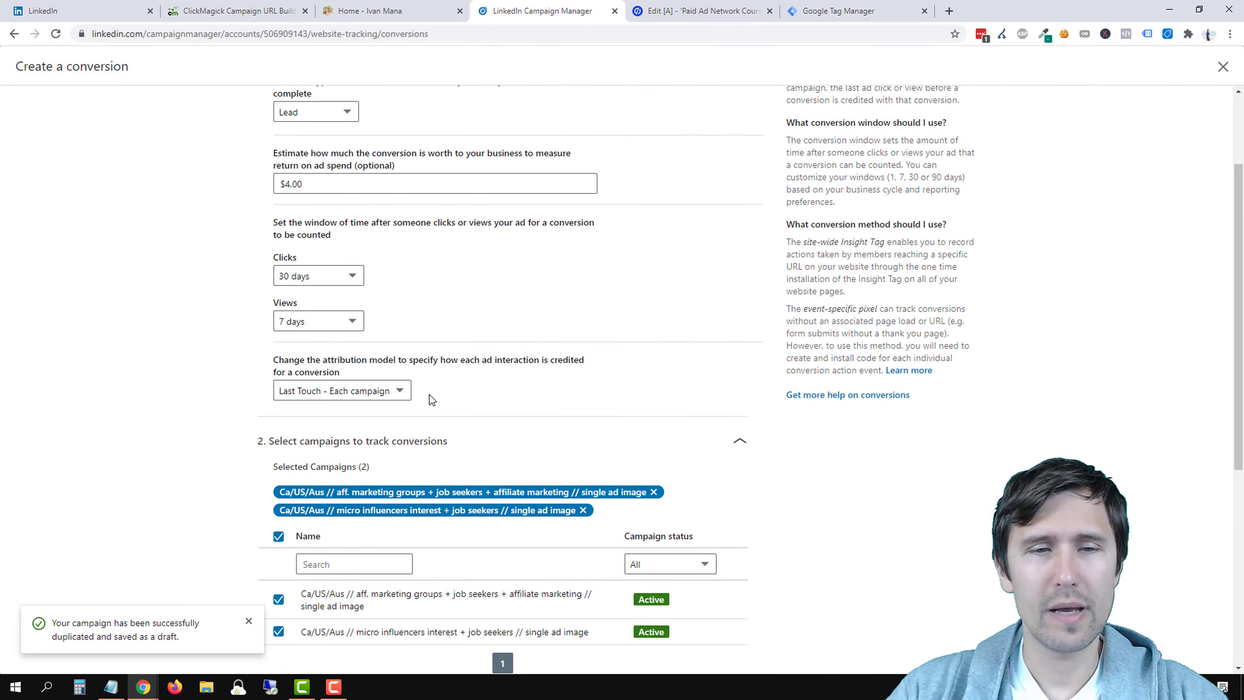
{"action": "scroll", "coordinate": [154, 319], "scroll_direction": "down", "scroll_amount": 2}
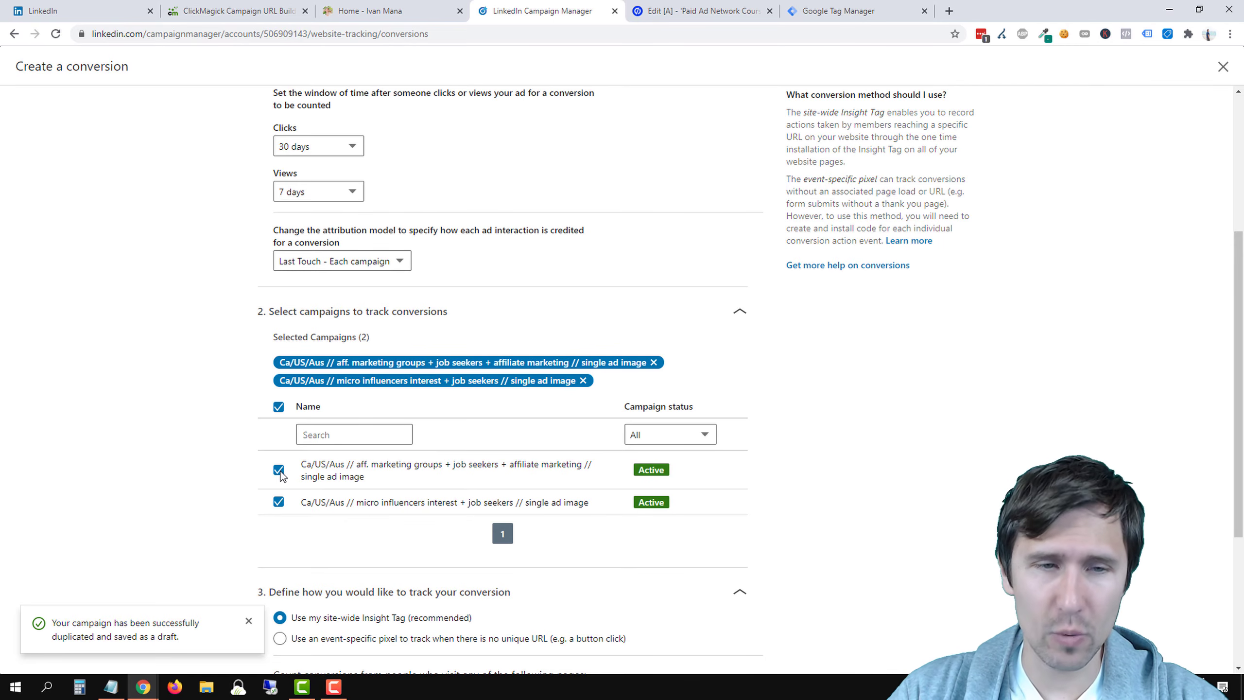
{"action": "scroll", "coordinate": [183, 475], "scroll_direction": "down", "scroll_amount": 3}
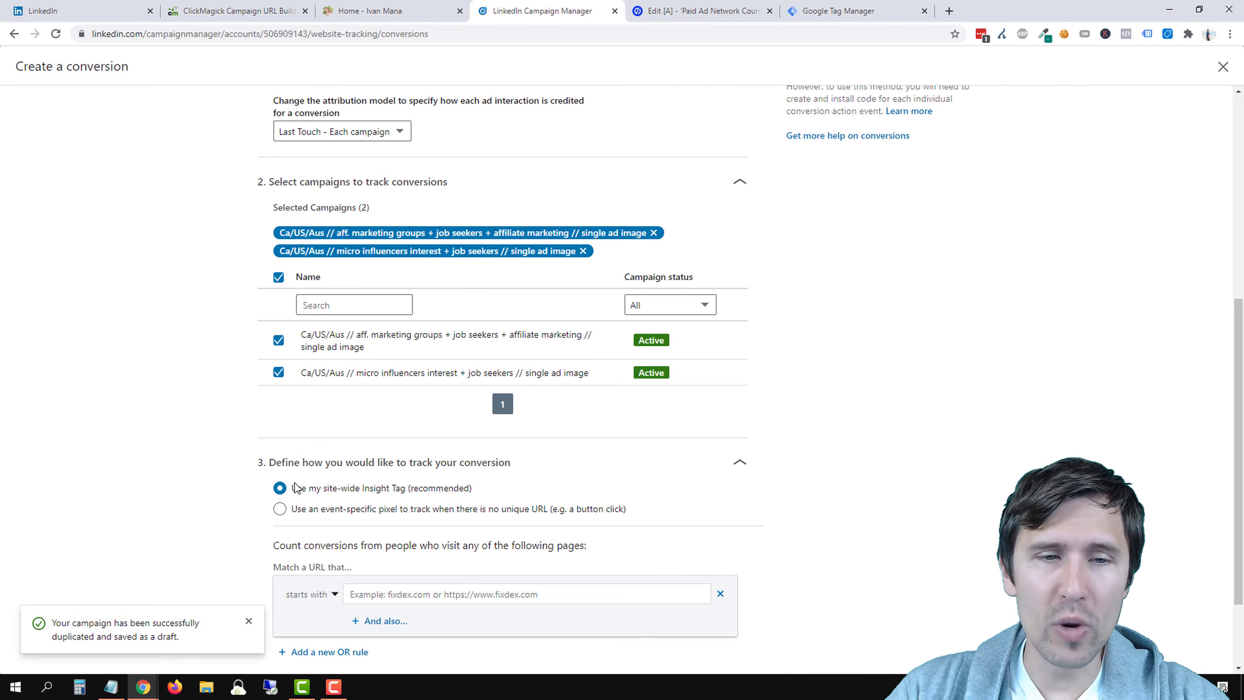
{"action": "left_click_drag", "start_coordinate": [294, 487], "coordinate": [453, 492]}
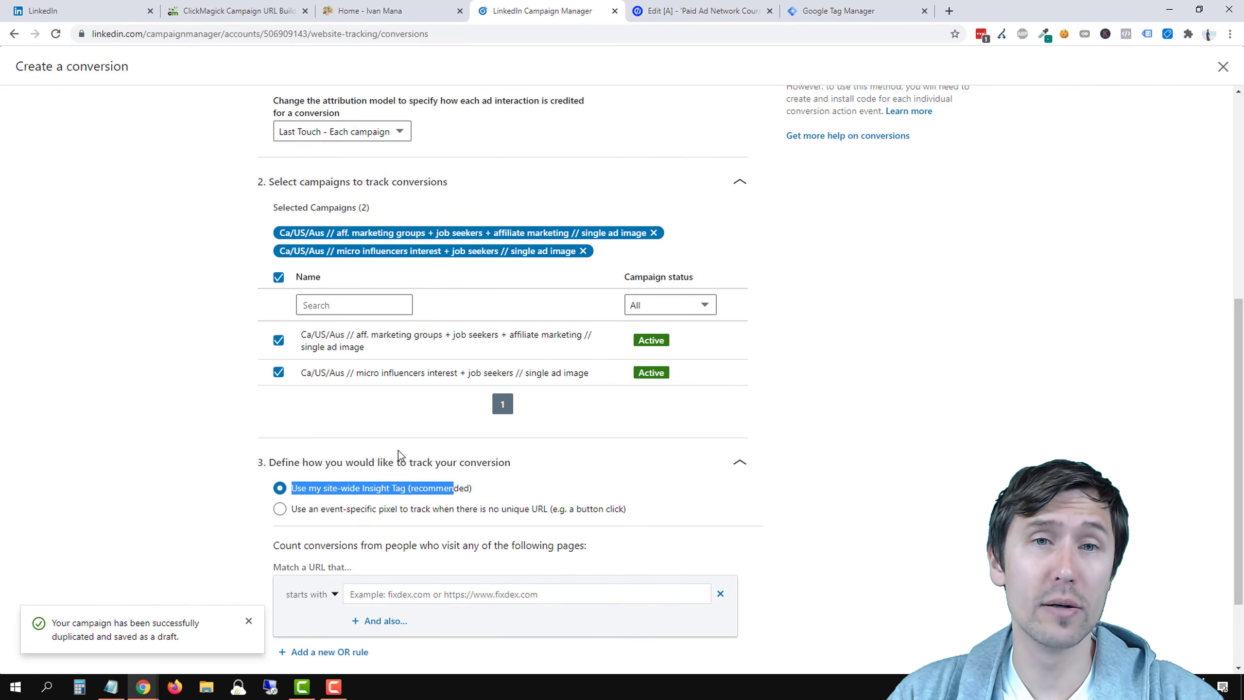
{"action": "scroll", "coordinate": [399, 443], "scroll_direction": "down", "scroll_amount": 2}
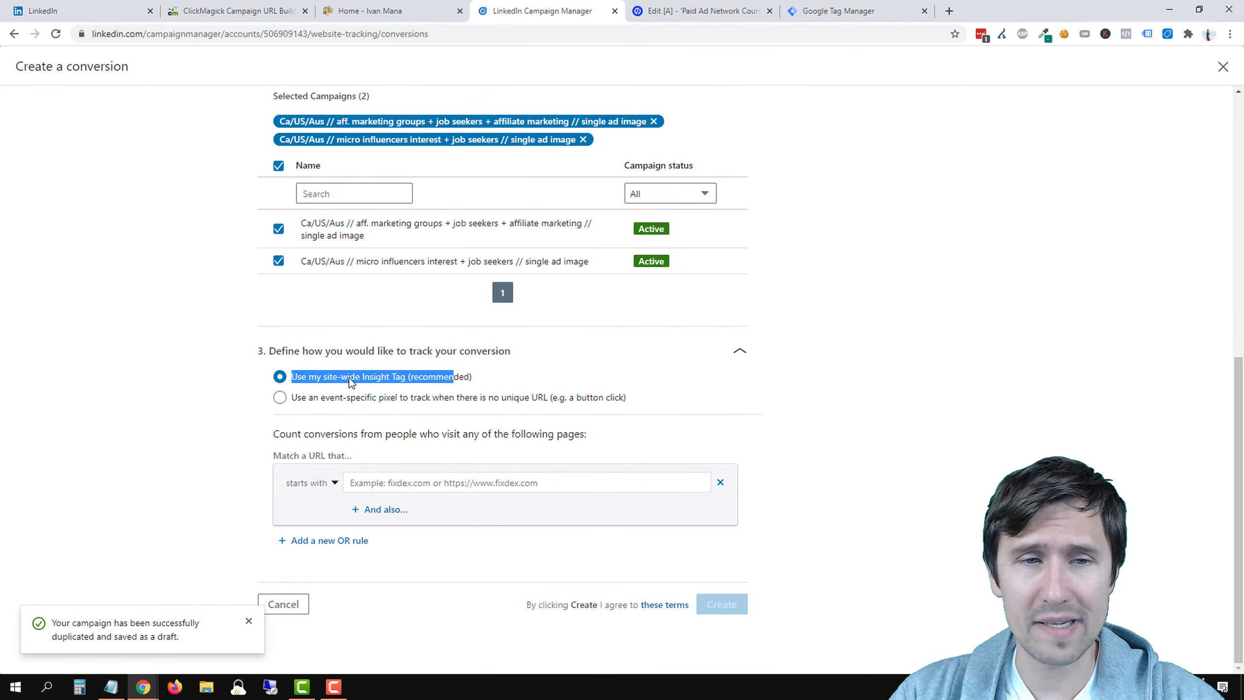
{"action": "left_click", "coordinate": [299, 381]}
{"action": "left_click_drag", "start_coordinate": [294, 380], "coordinate": [455, 378]}
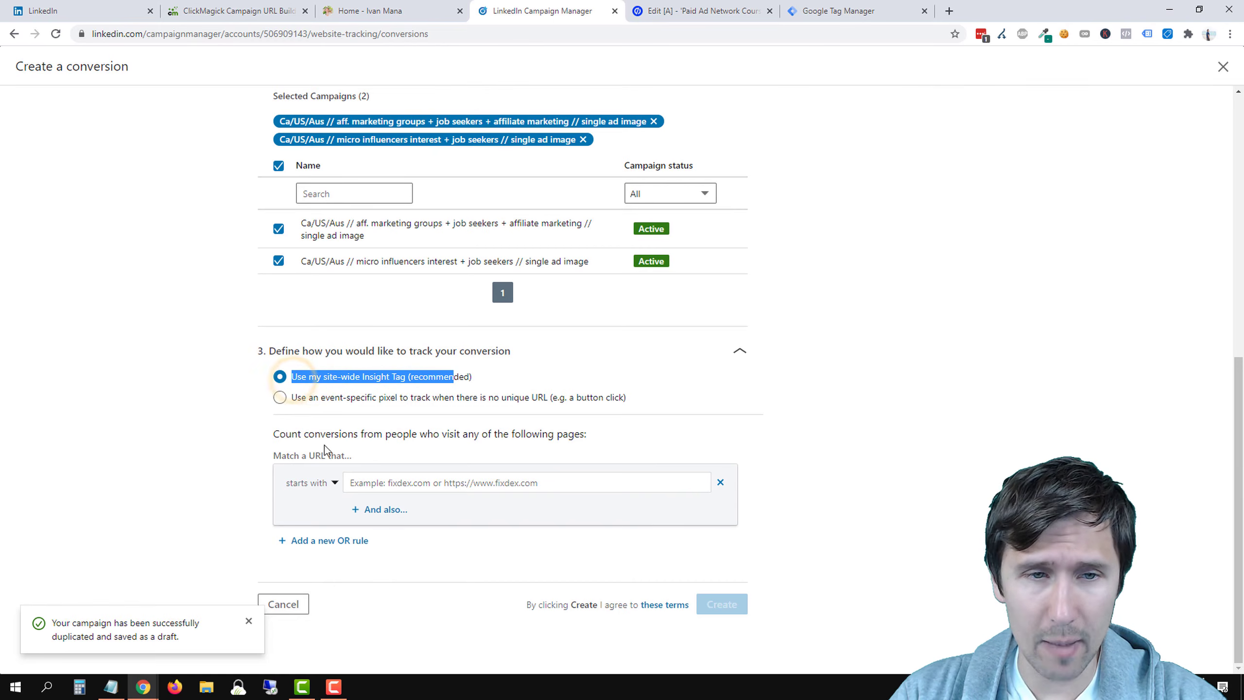
Count conversions on pages whose URL contains thank-you-download, and save the conversion
{"action": "left_click", "coordinate": [354, 483]}
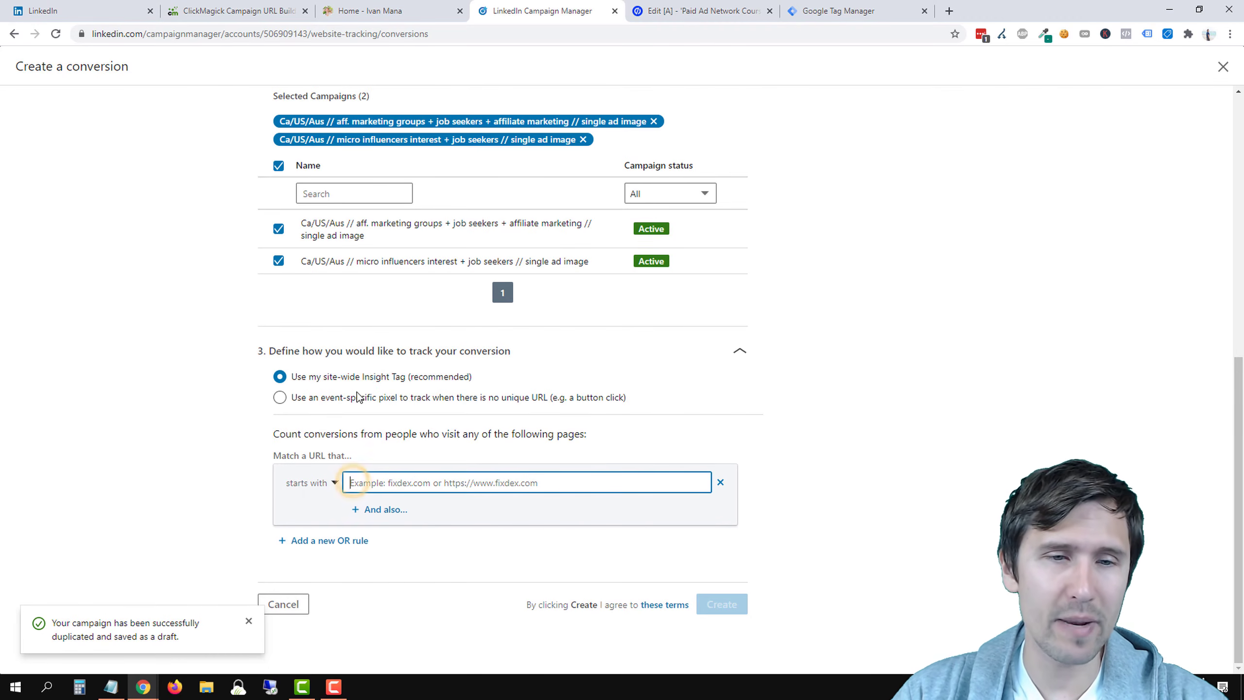
{"action": "left_click", "coordinate": [313, 481]}
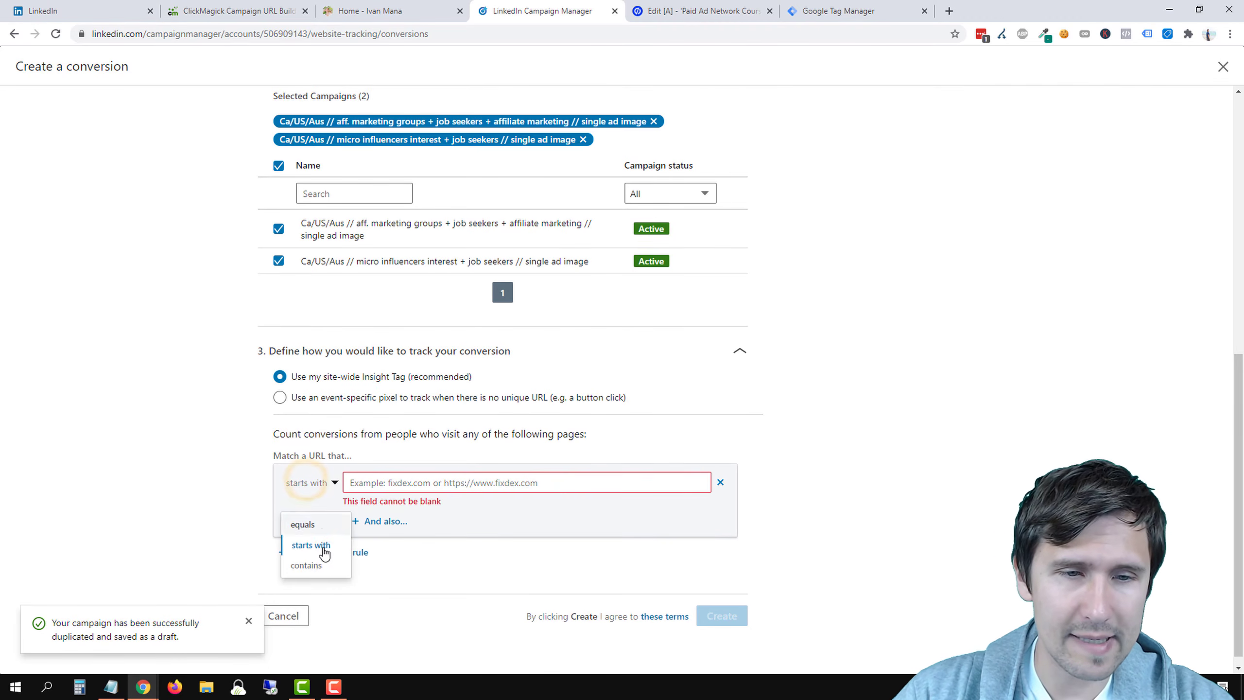
{"action": "left_click", "coordinate": [321, 569]}
{"action": "left_click", "coordinate": [363, 482]}
{"action": "type", "text": "than"}
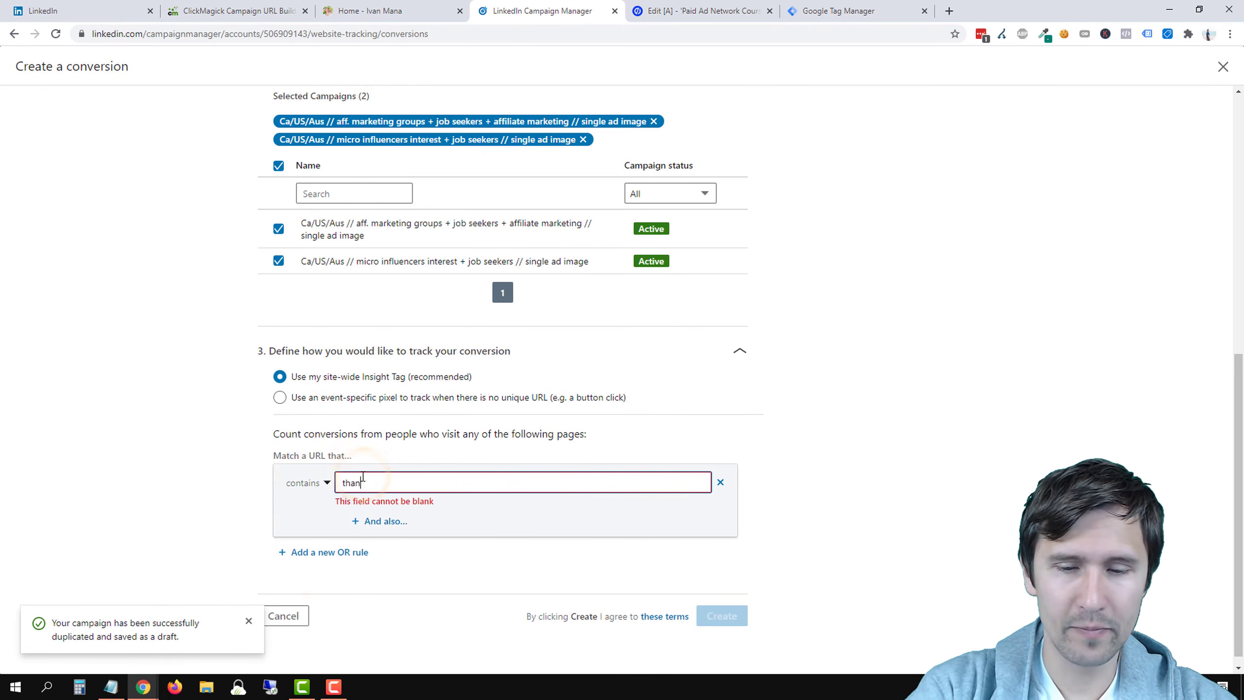
{"action": "type", "text": "k-you-download"}
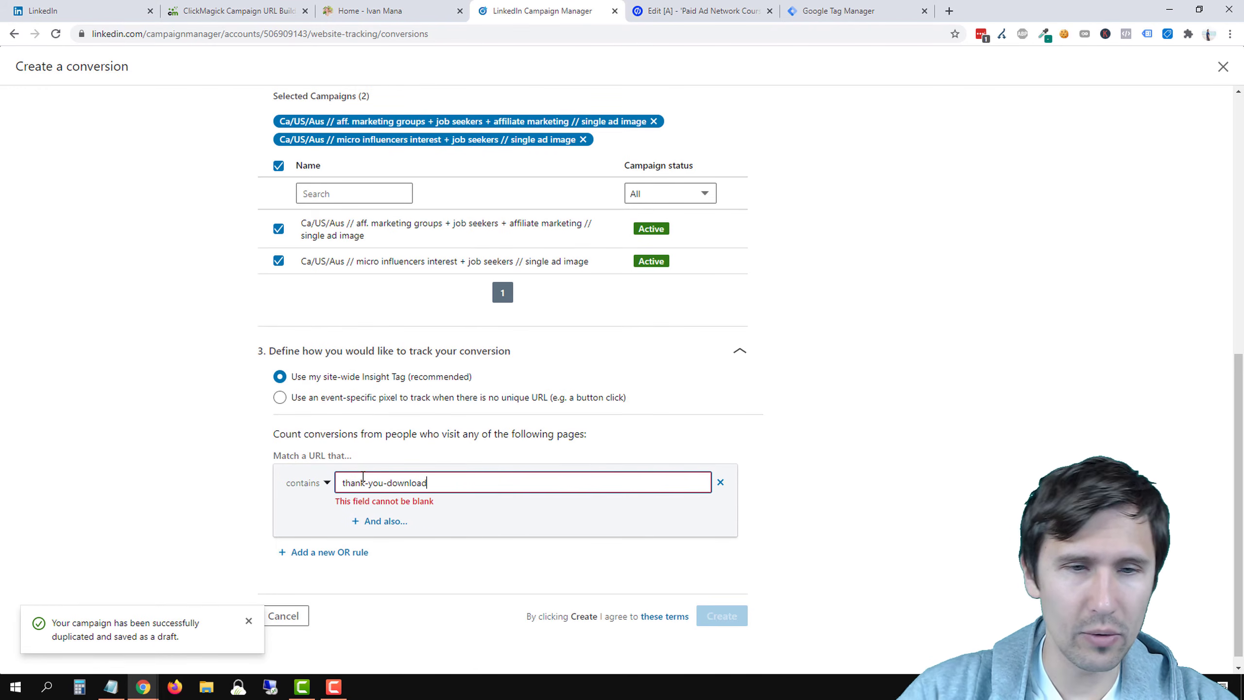
{"action": "left_click", "coordinate": [203, 482]}
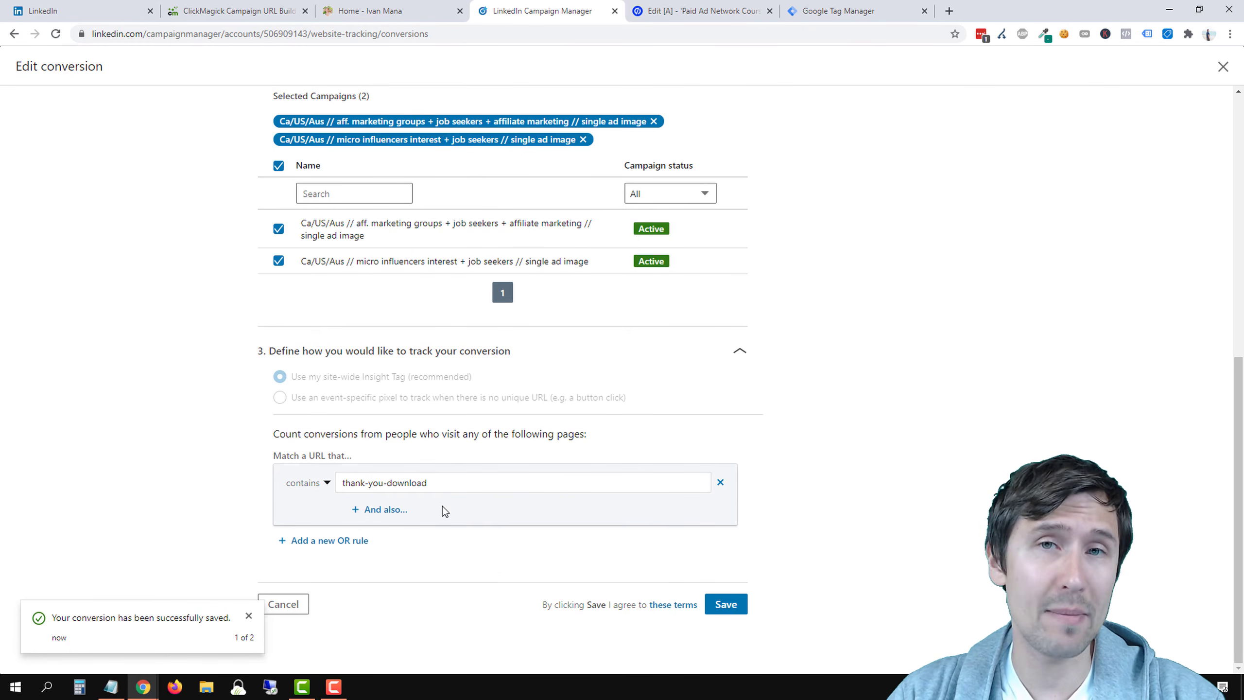
{"action": "left_click", "coordinate": [725, 605]}
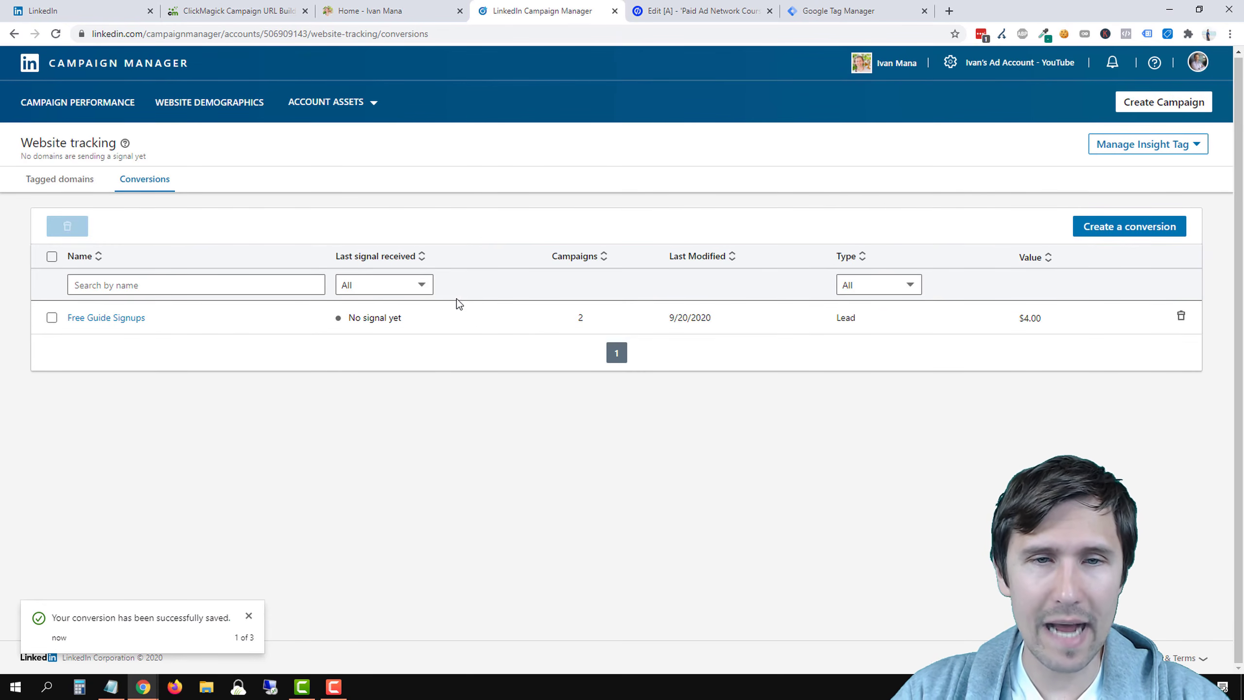
Reload the website's home page and recheck the tagged domains in LinkedIn Campaign Manager for a signal
{"action": "left_click", "coordinate": [68, 187]}
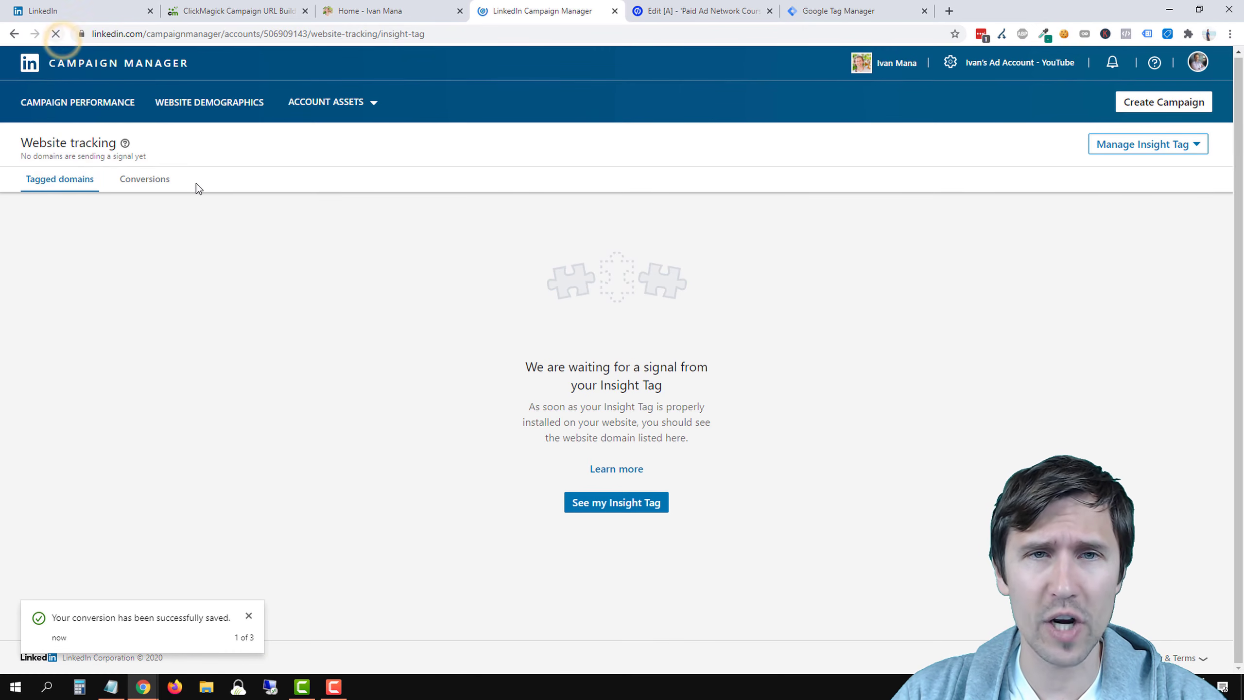
{"action": "left_click", "coordinate": [375, 6]}
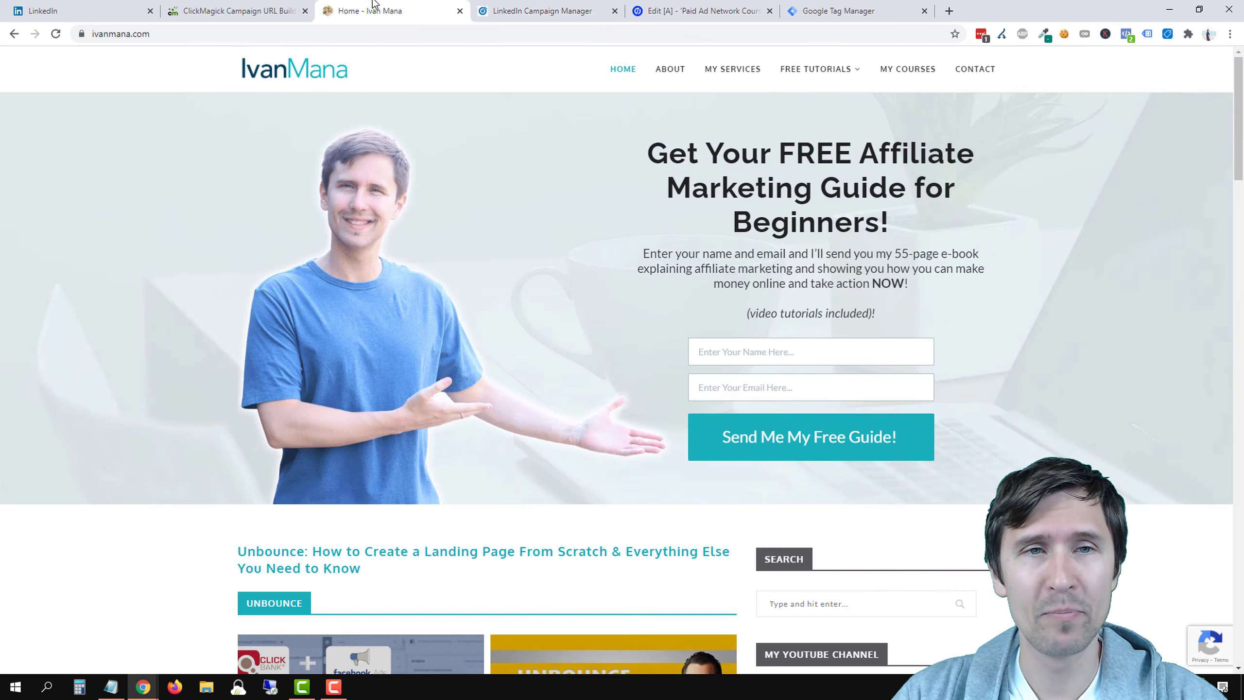
{"action": "left_click", "coordinate": [55, 34]}
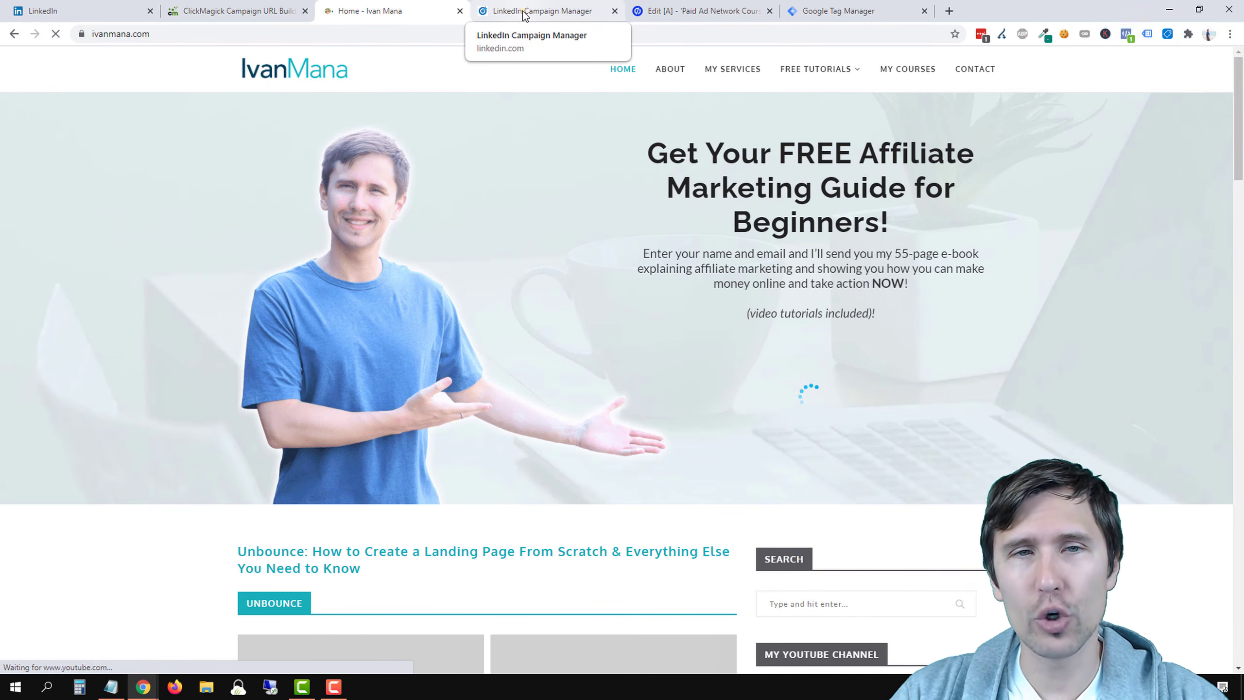
{"action": "left_click", "coordinate": [523, 13]}
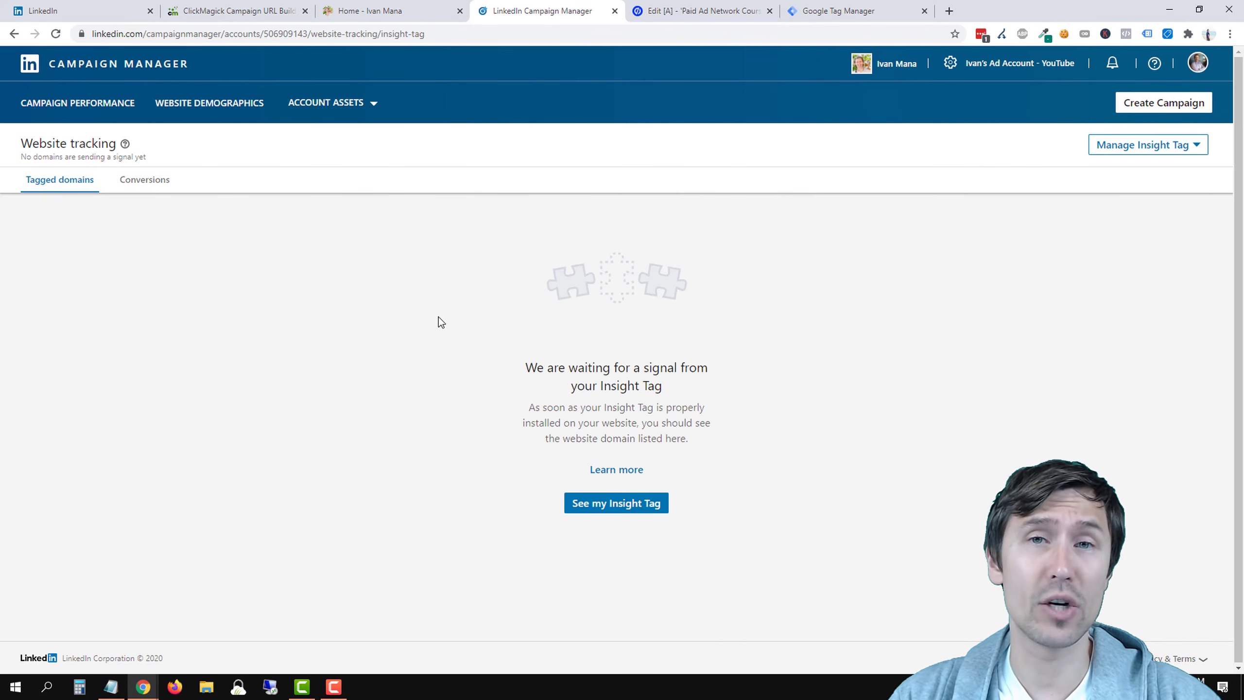
Start a website retargeting audience in the account's matched audiences and name it Initiate Checkout
{"action": "left_click", "coordinate": [348, 112]}
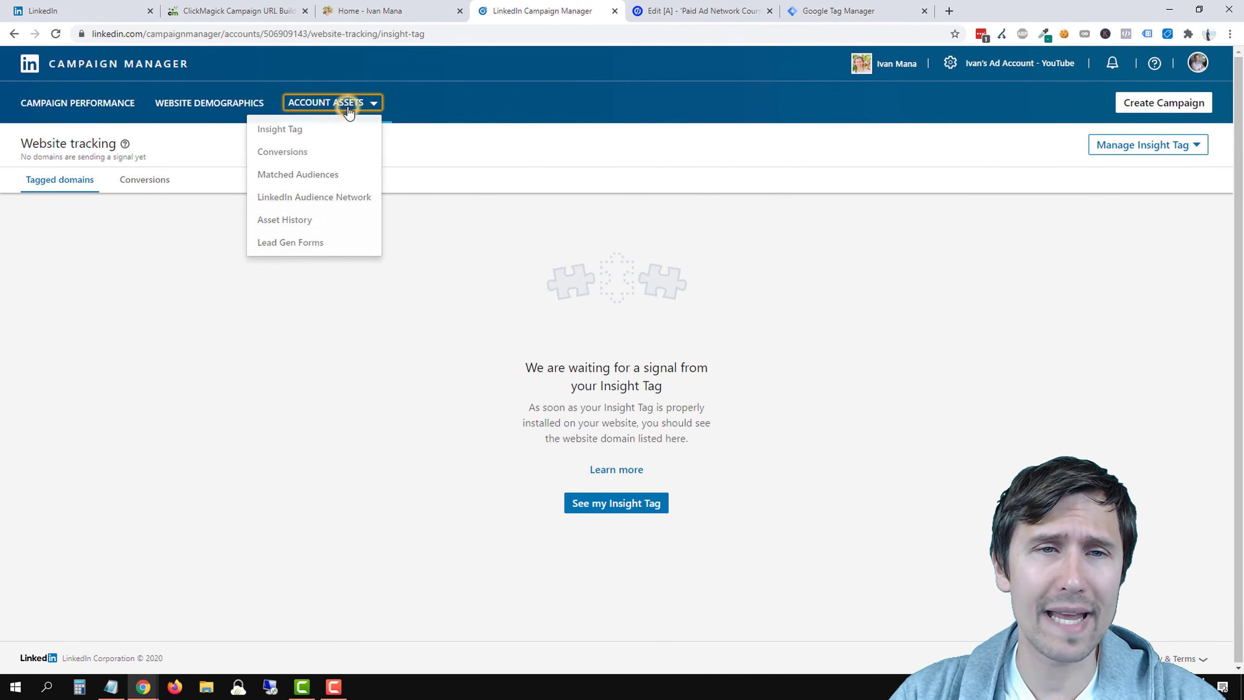
{"action": "left_click", "coordinate": [310, 180]}
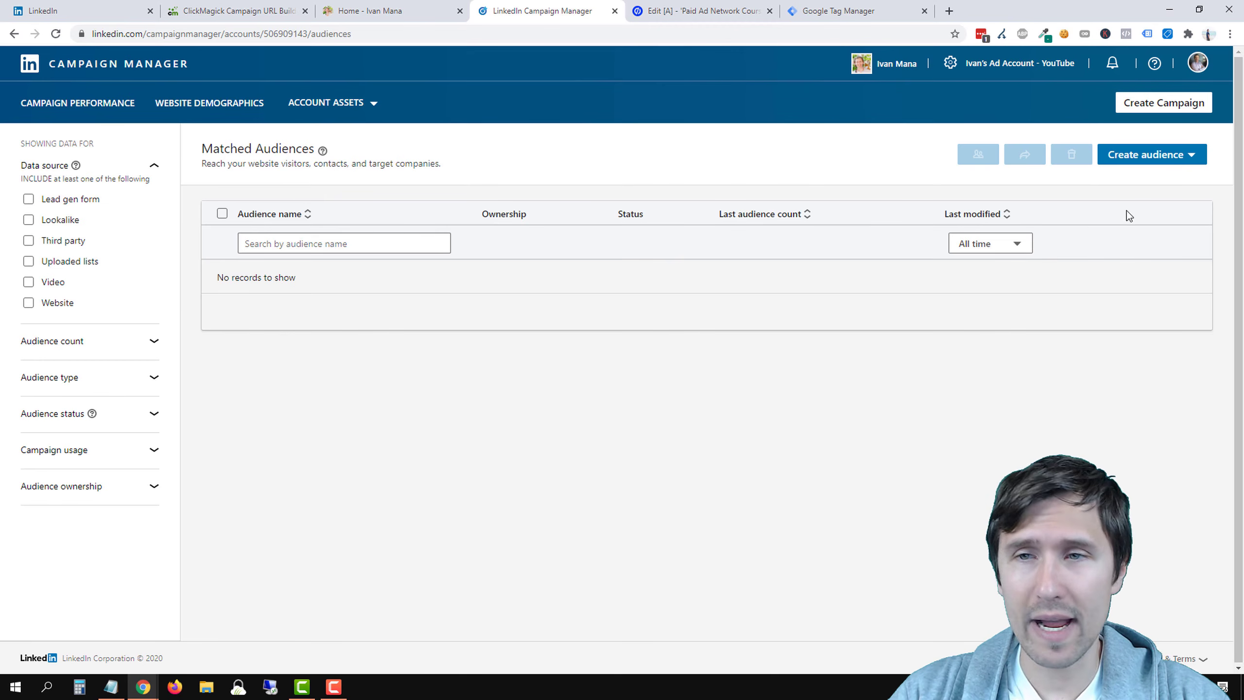
{"action": "left_click", "coordinate": [1190, 157]}
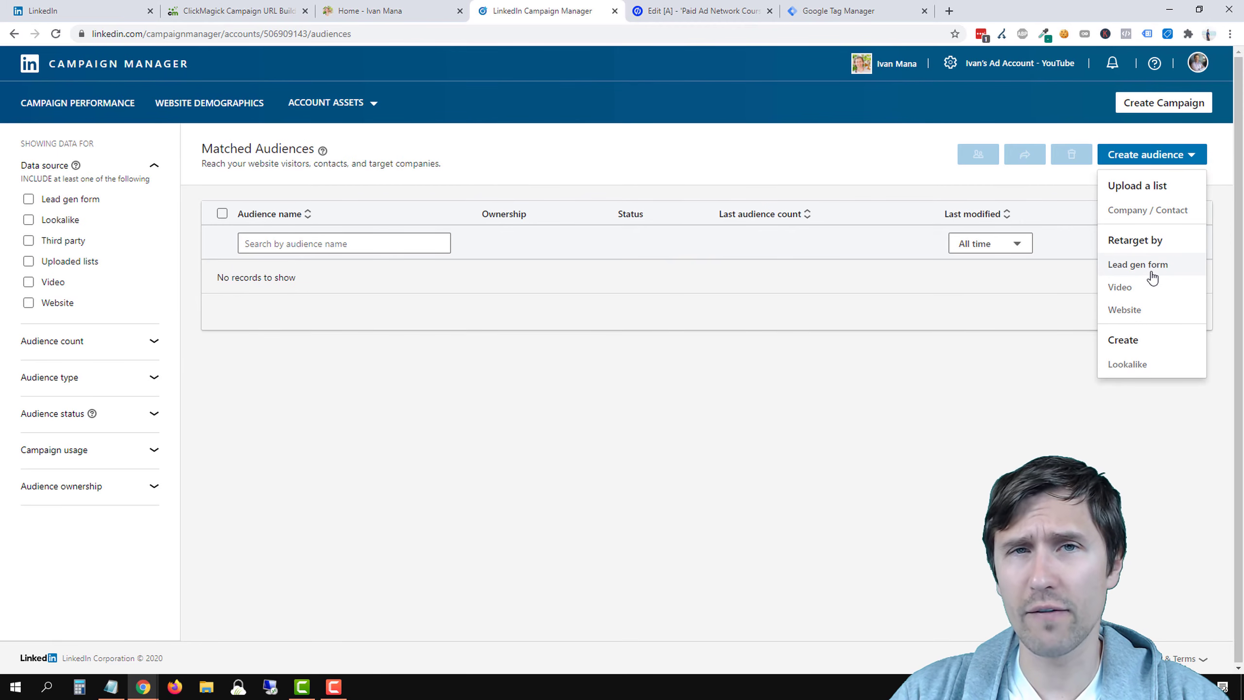
{"action": "left_click", "coordinate": [1125, 310]}
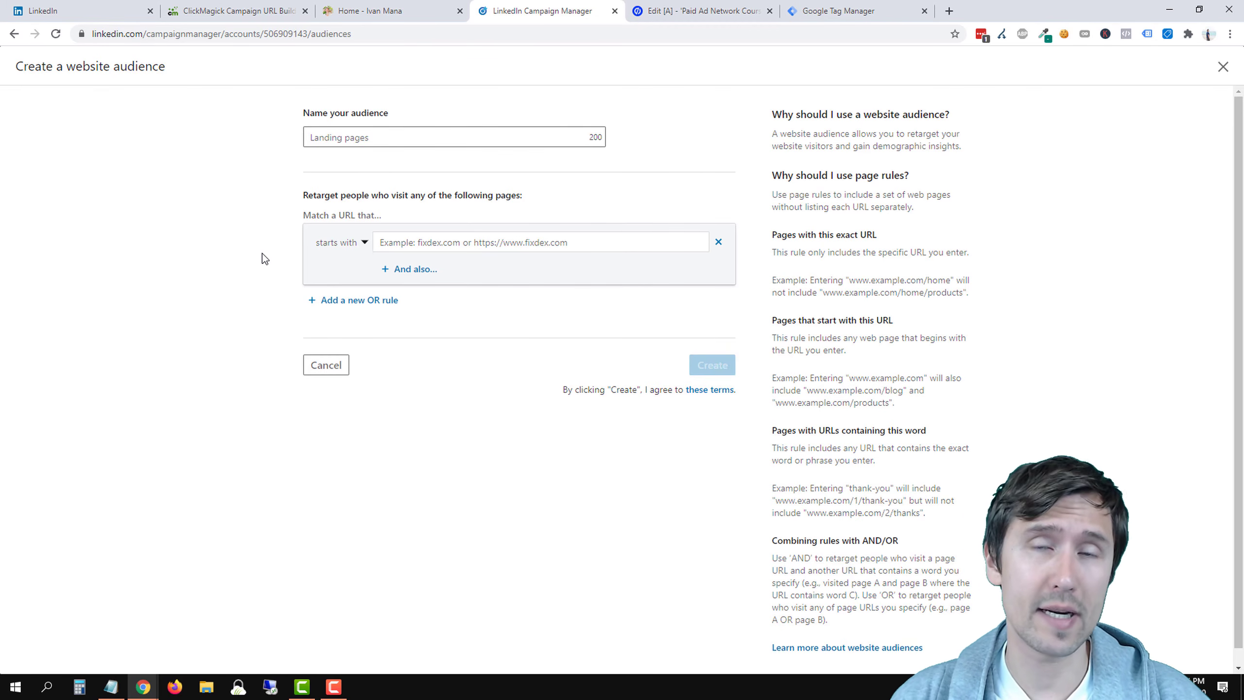
{"action": "left_click", "coordinate": [340, 135]}
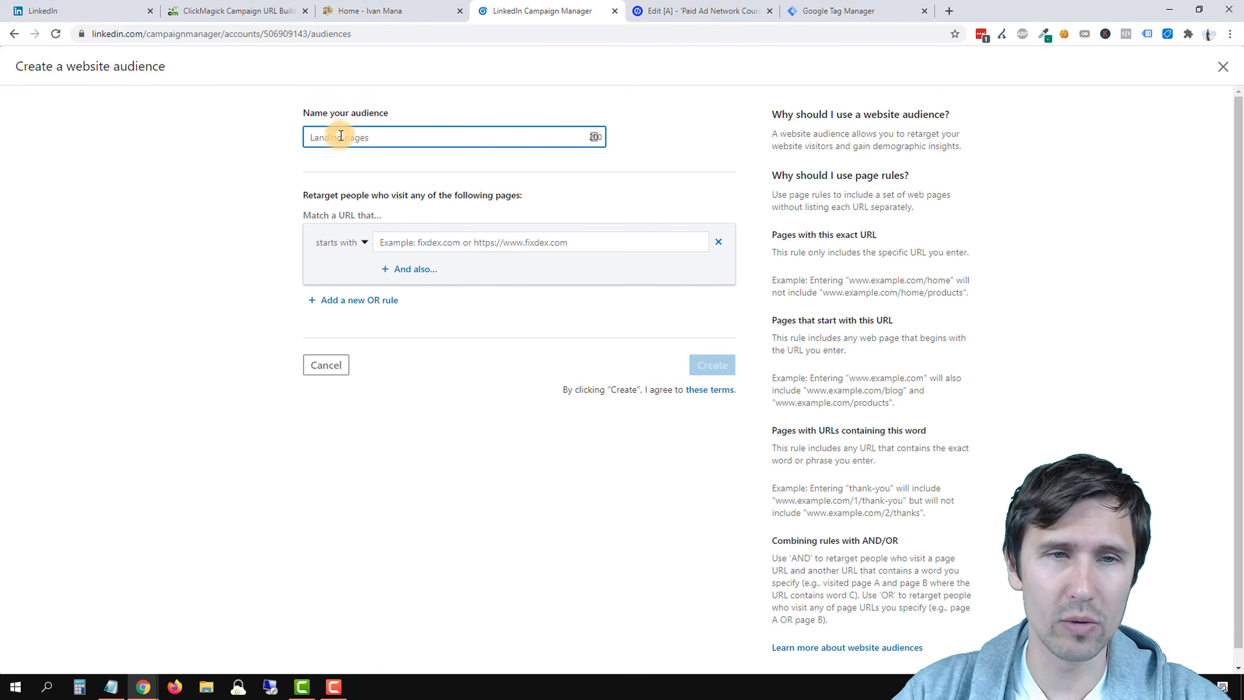
{"action": "type", "text": "Initiate Checkout"}
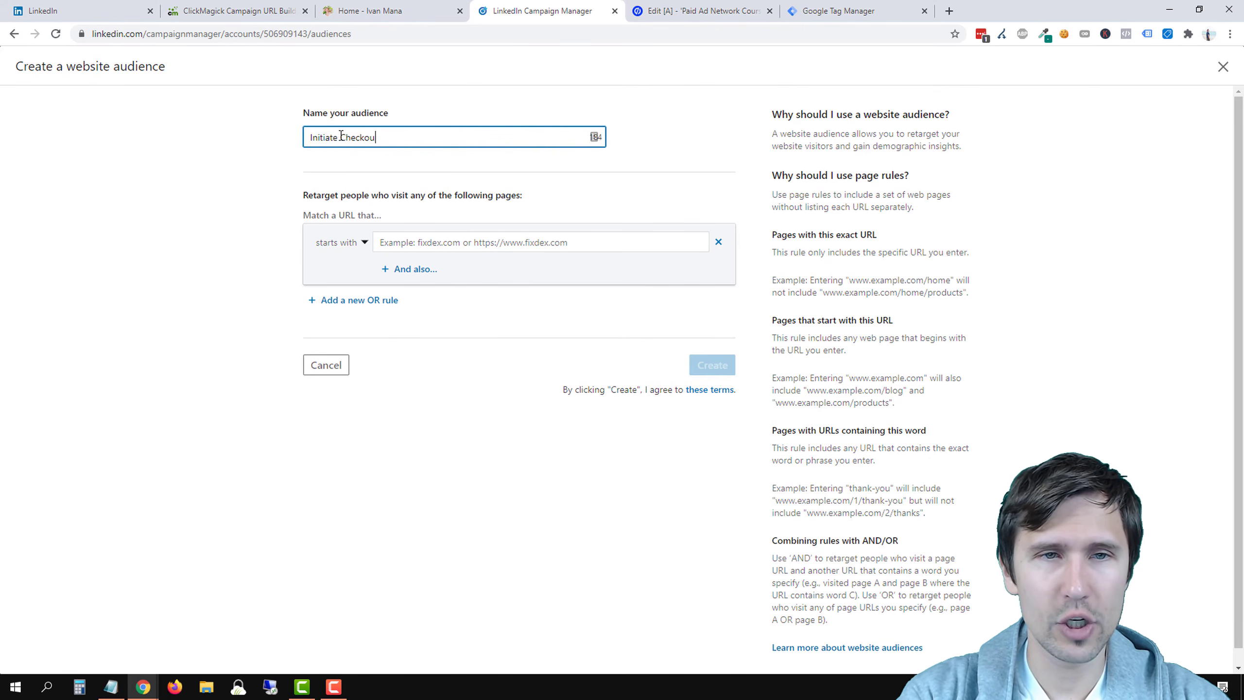
Match visitors of pages whose URL contains initiate-checkout, and create the Initiate Checkout audience
{"action": "left_click", "coordinate": [347, 244]}
{"action": "left_click", "coordinate": [336, 313]}
{"action": "left_click", "coordinate": [431, 242]}
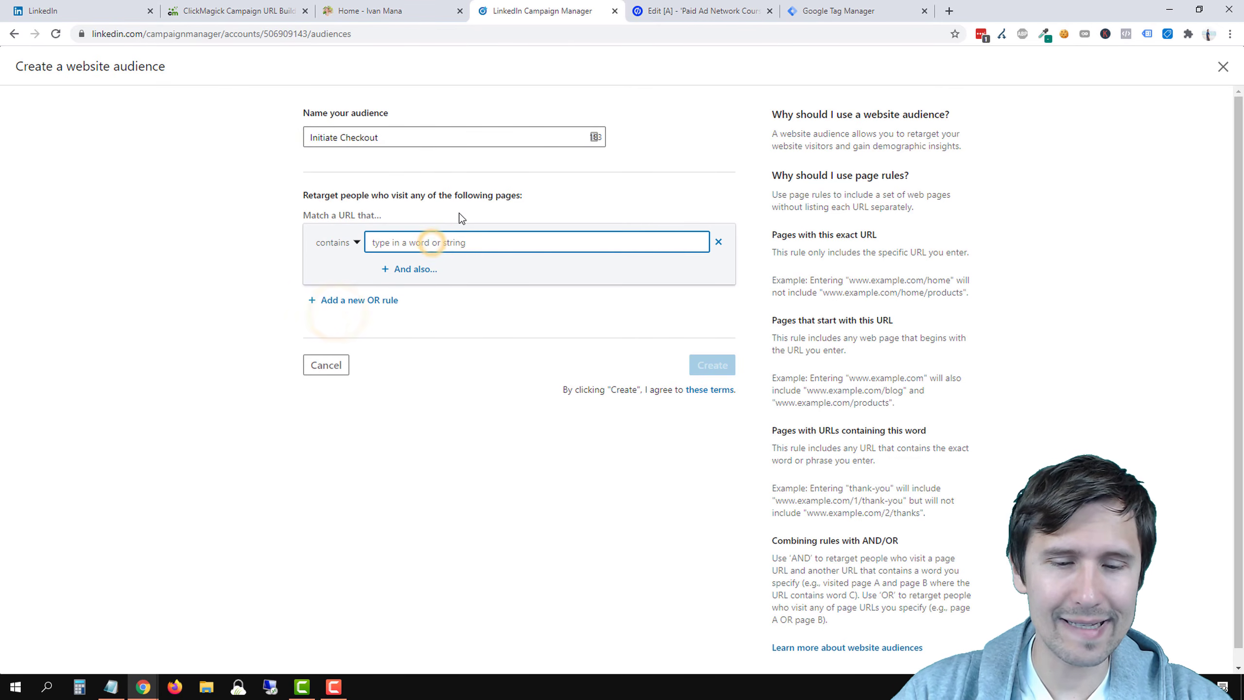
{"action": "type", "text": "initiate"}
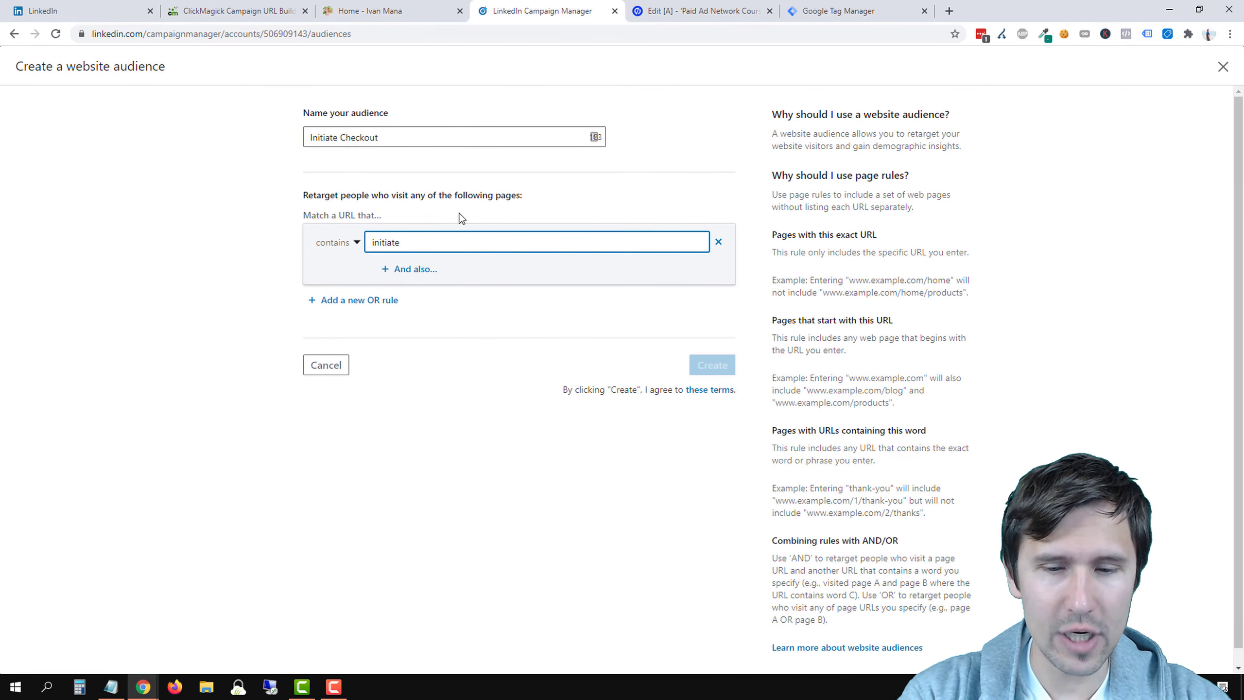
{"action": "type", "text": "-checkout"}
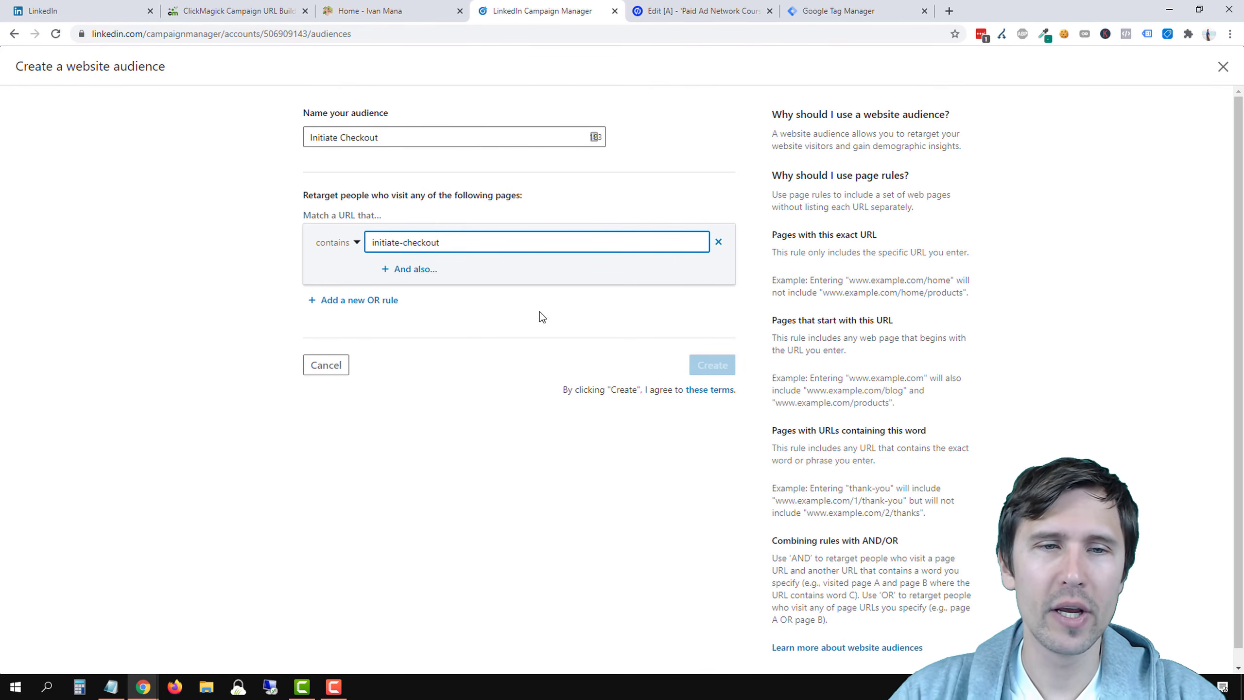
{"action": "left_click", "coordinate": [553, 352]}
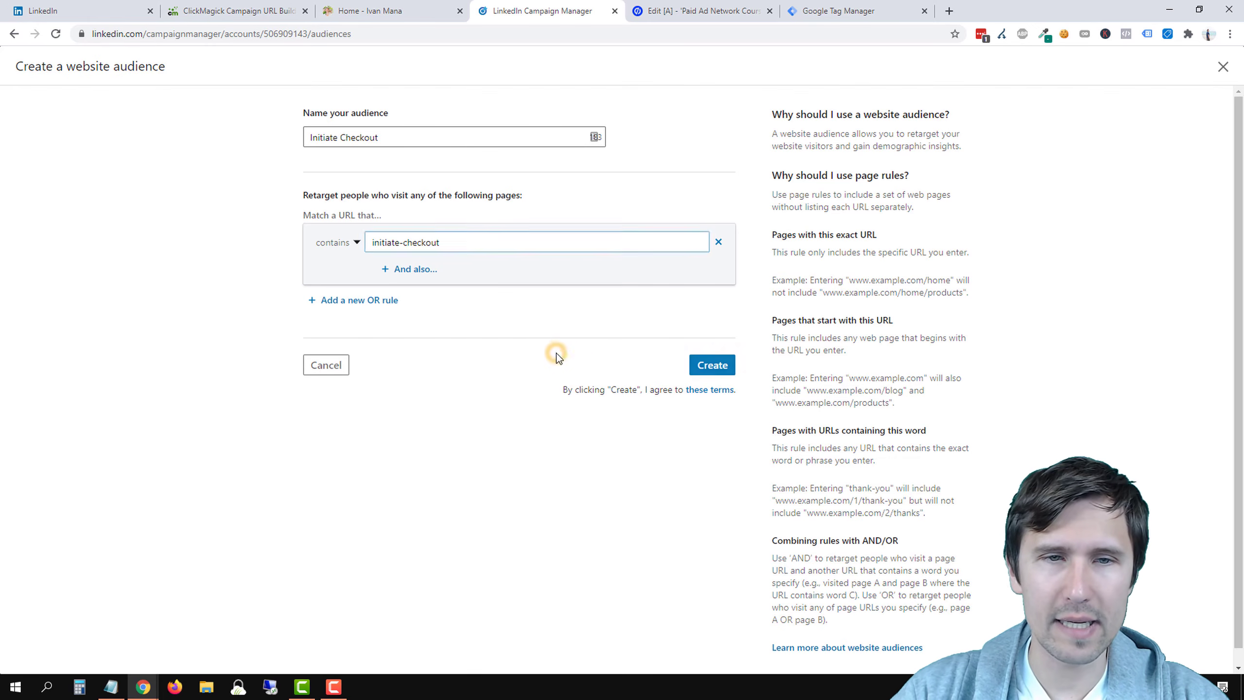
{"action": "left_click", "coordinate": [711, 372]}
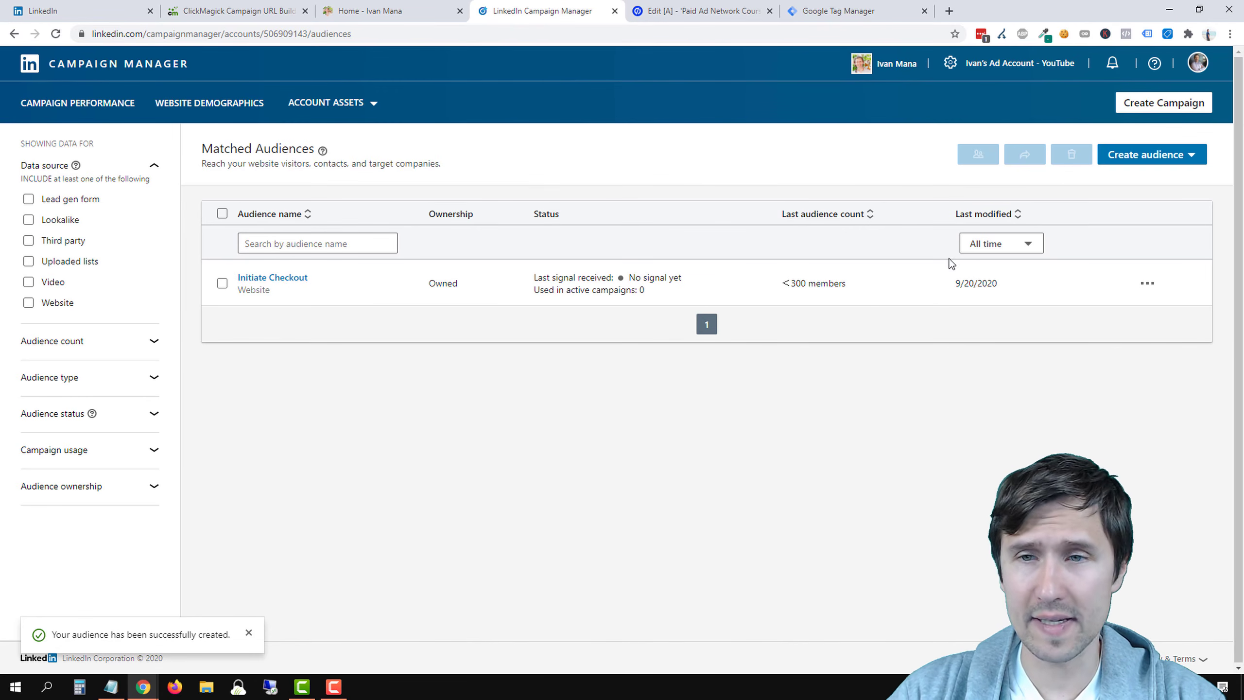
Create a website retargeting audience named Buyers for pages whose URL contains thank-you-purchase
{"action": "left_click", "coordinate": [1156, 153]}
{"action": "left_click", "coordinate": [1125, 310]}
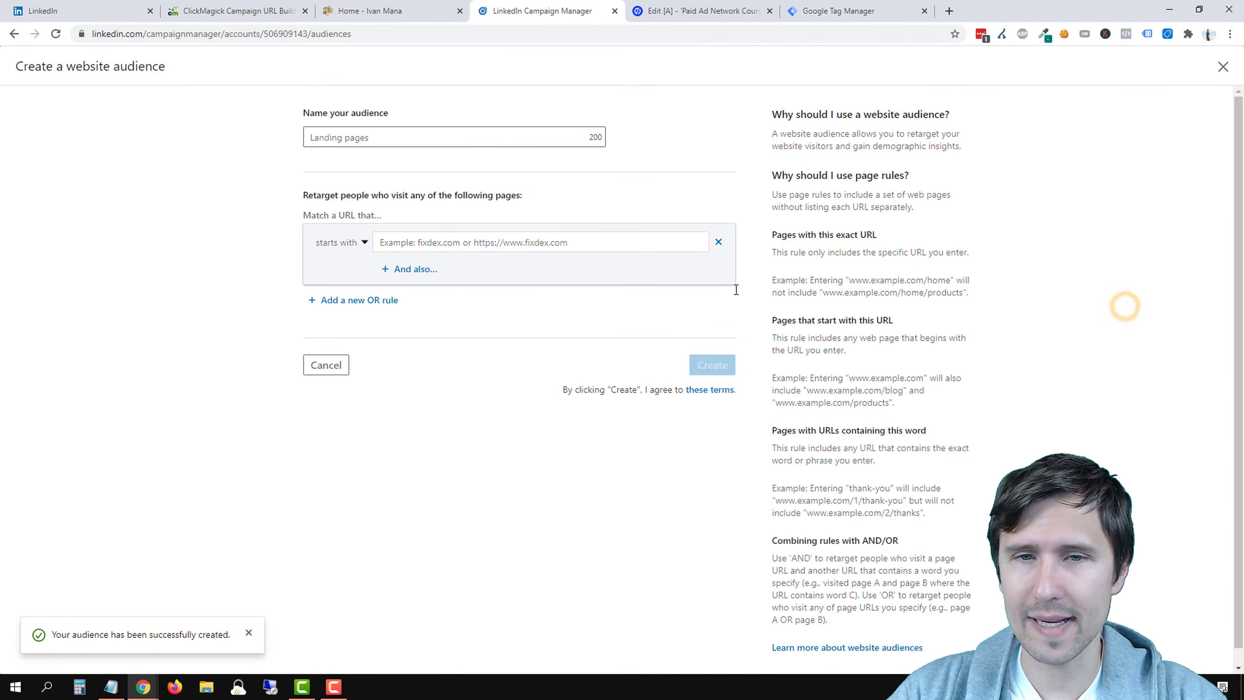
{"action": "left_click", "coordinate": [346, 136]}
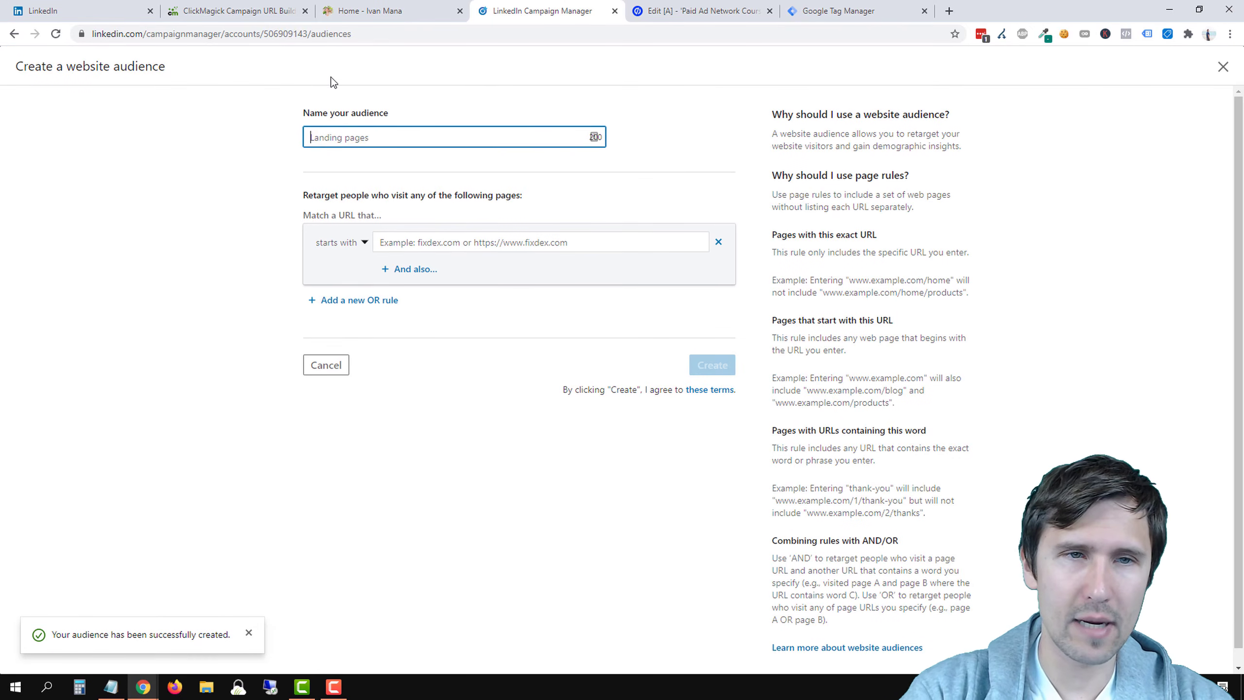
{"action": "type", "text": "Buyers"}
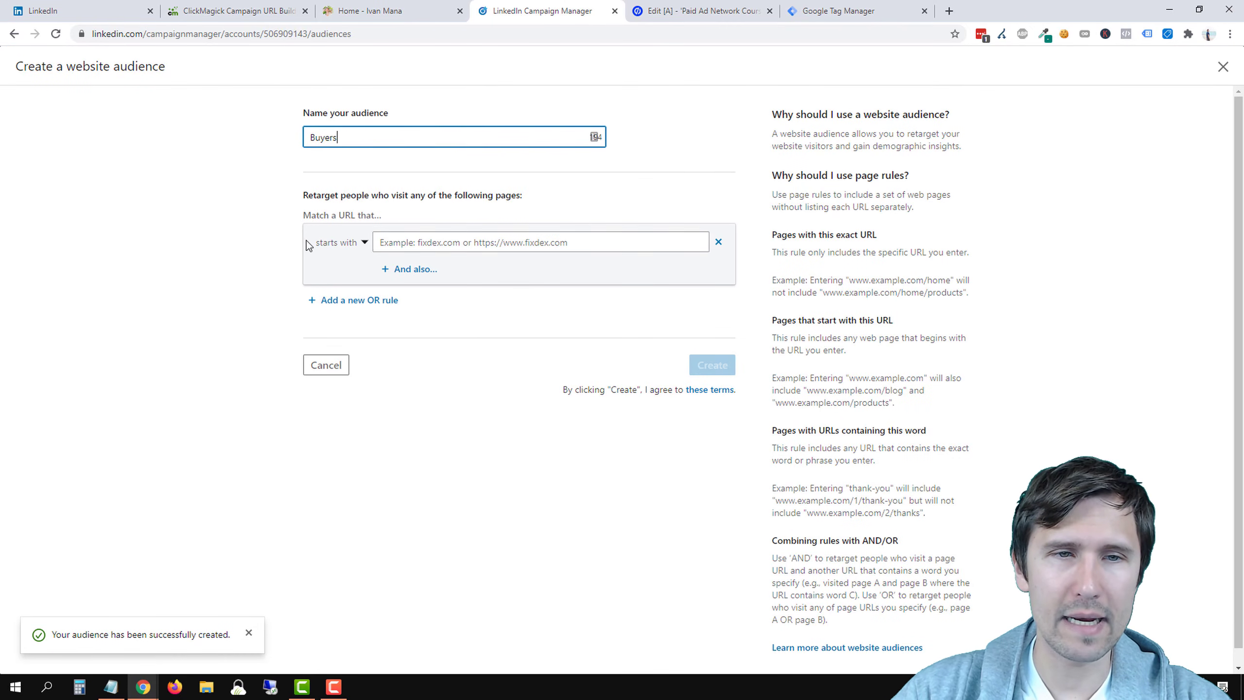
{"action": "left_click", "coordinate": [338, 242]}
{"action": "left_click", "coordinate": [337, 316]}
{"action": "left_click", "coordinate": [422, 237]}
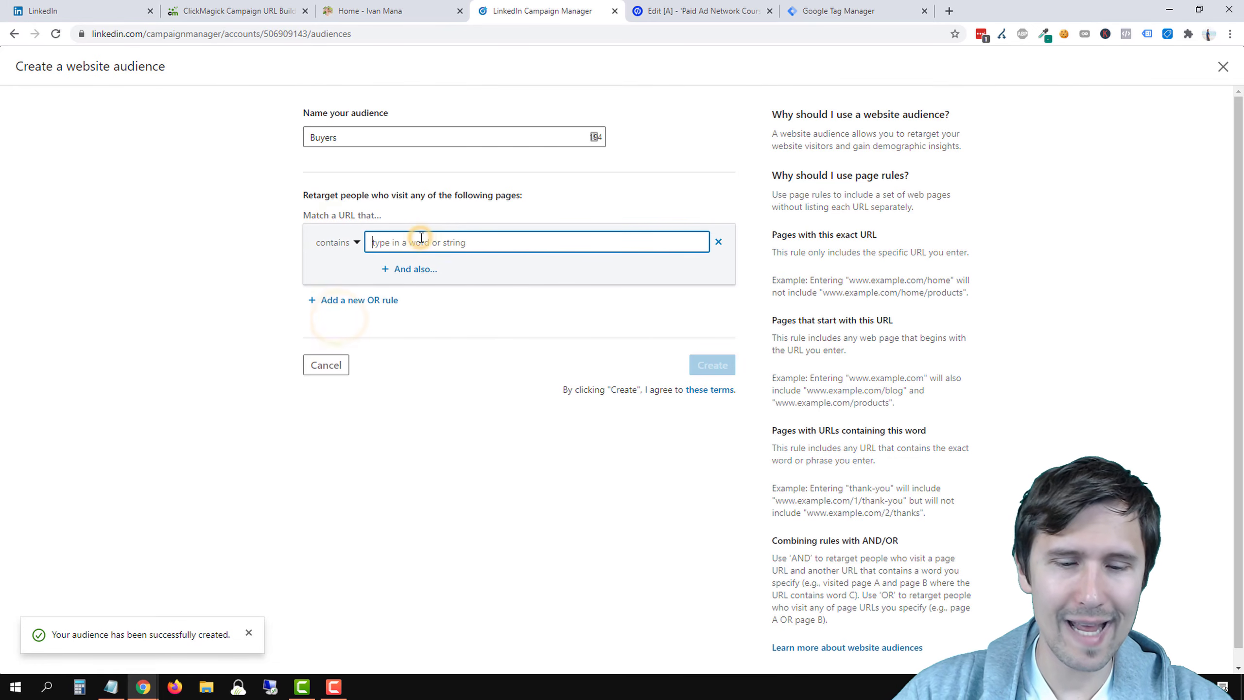
{"action": "type", "text": "thank-you-purchase"}
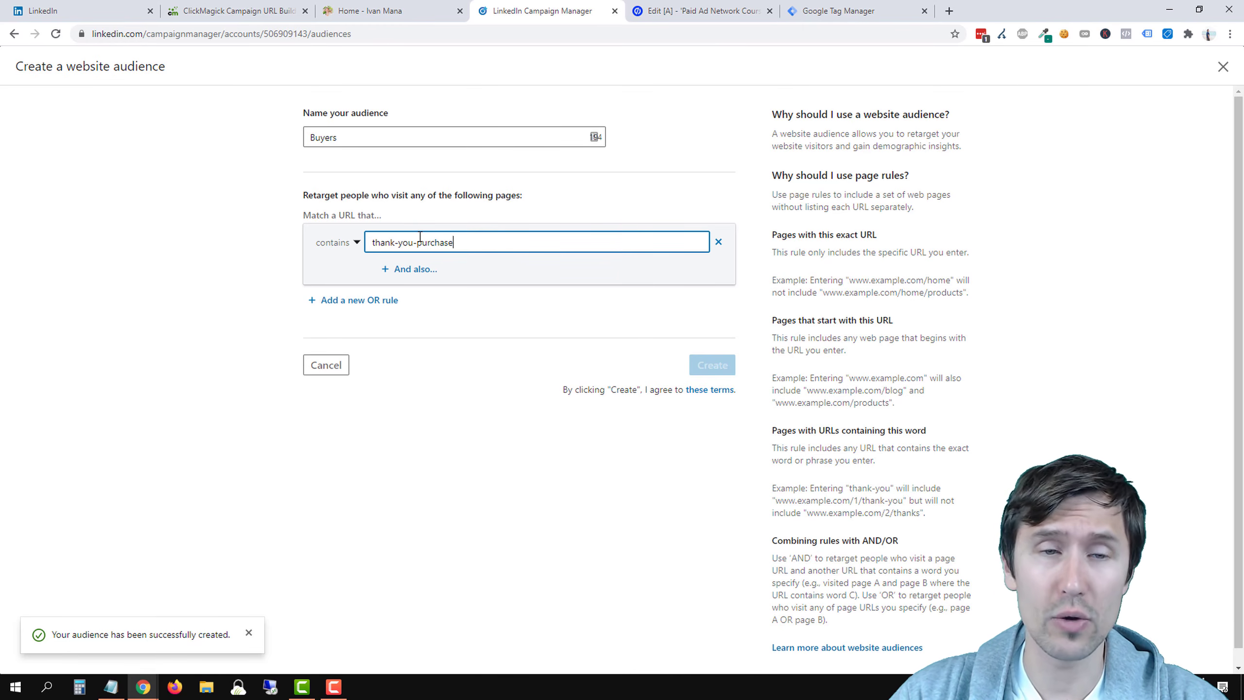
{"action": "left_click", "coordinate": [637, 350]}
{"action": "left_click", "coordinate": [701, 368]}
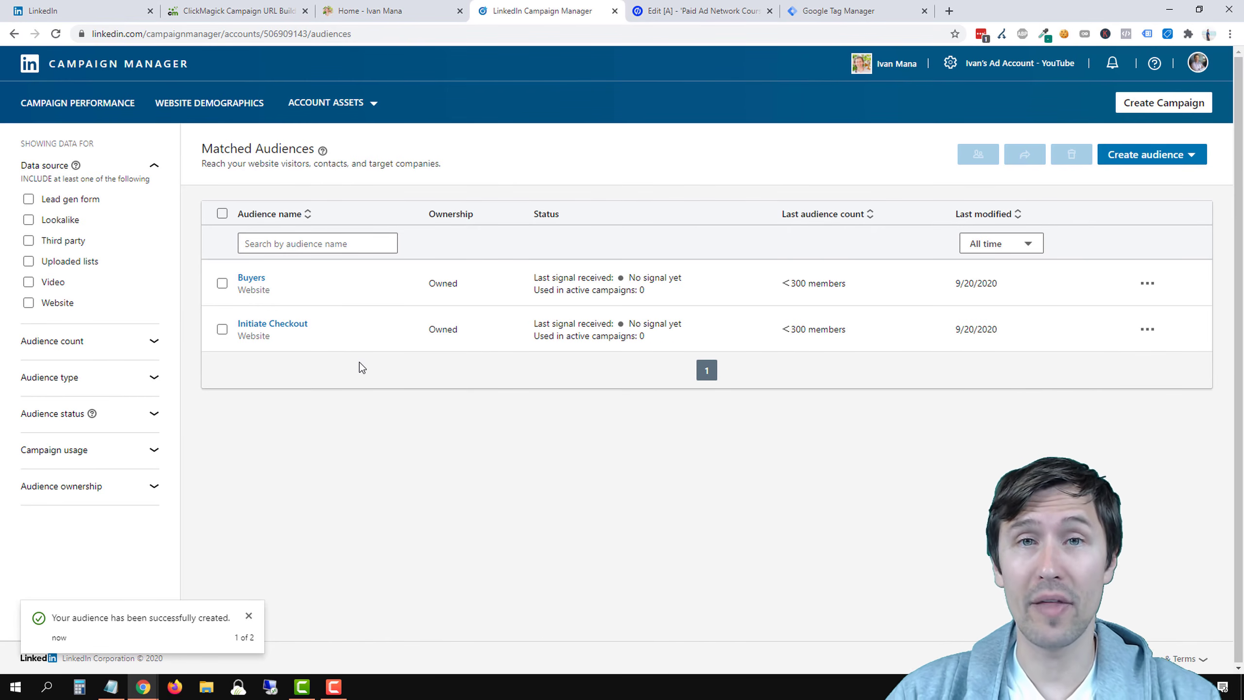
Create a website retargeting audience named All website visitors for pages whose URL contains the website's domain
{"action": "left_click", "coordinate": [1176, 149]}
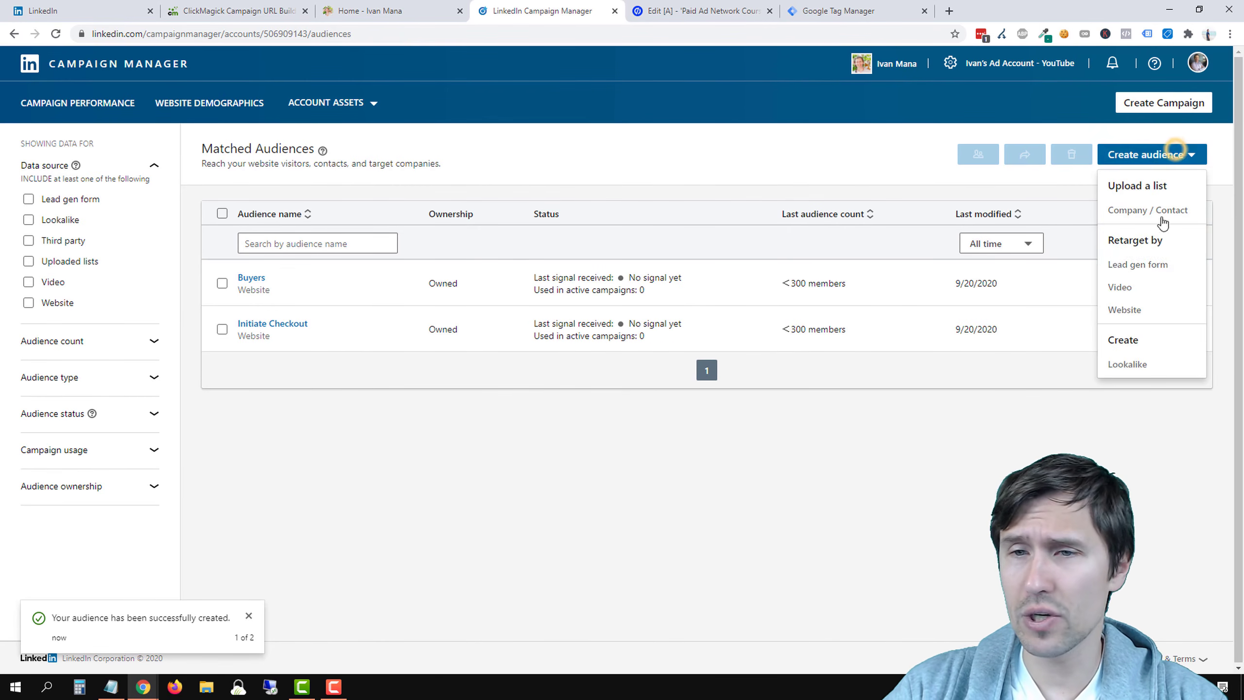
{"action": "left_click", "coordinate": [1141, 310]}
{"action": "left_click", "coordinate": [350, 137]}
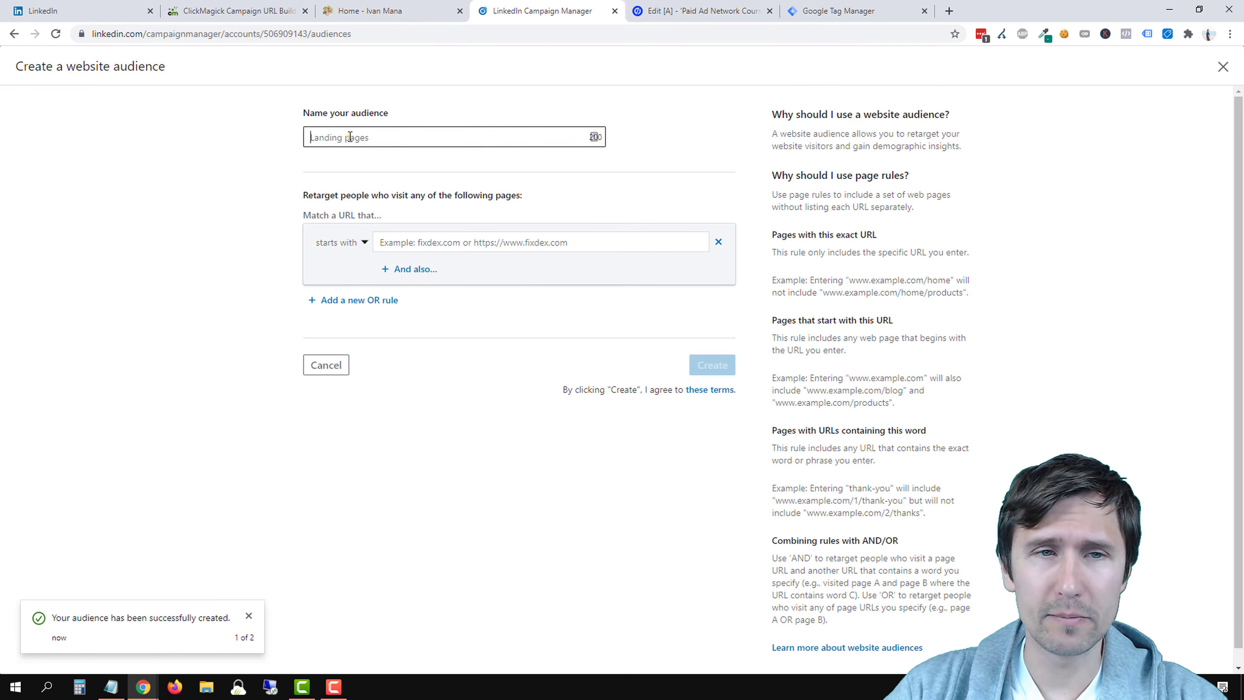
{"action": "type", "text": "All websit"}
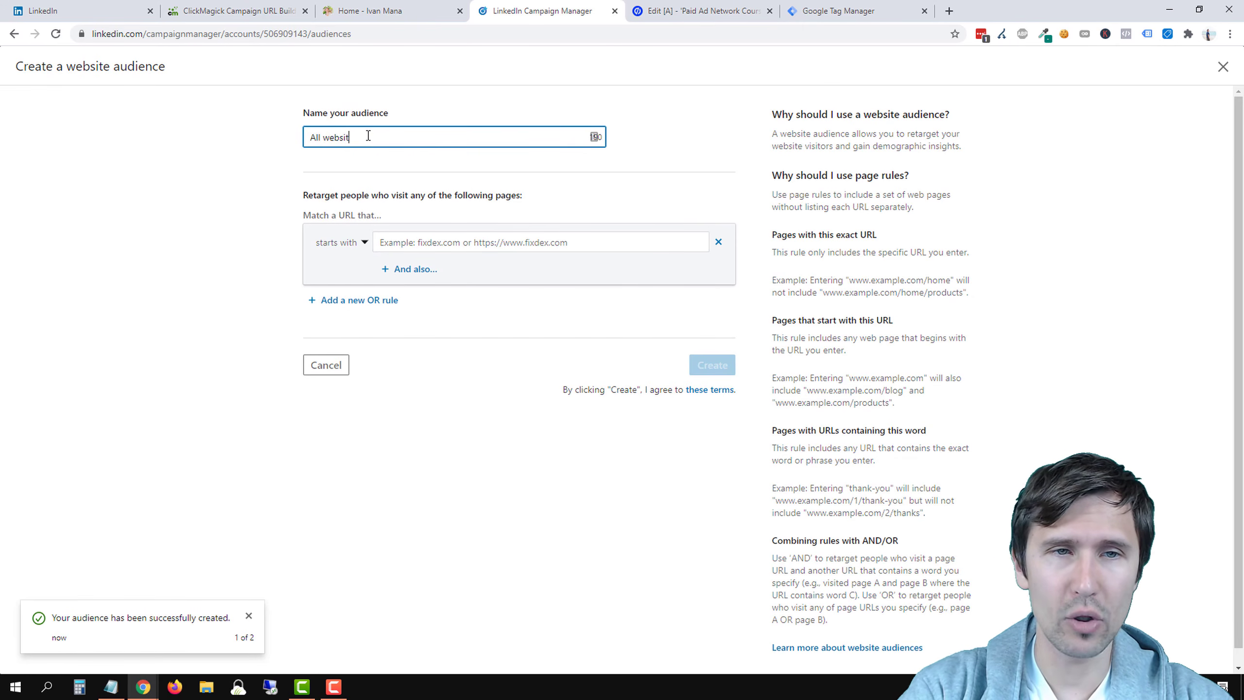
{"action": "type", "text": "e visitors"}
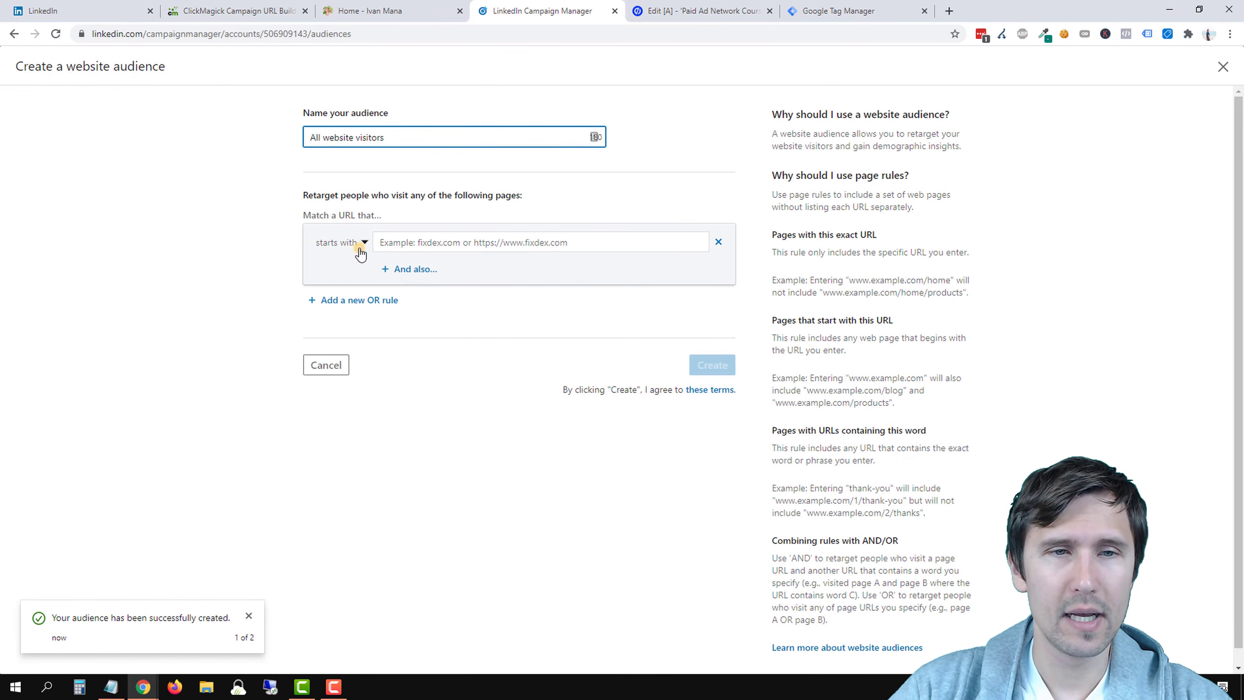
{"action": "left_click", "coordinate": [341, 242]}
{"action": "left_click", "coordinate": [338, 316]}
{"action": "left_click", "coordinate": [419, 243]}
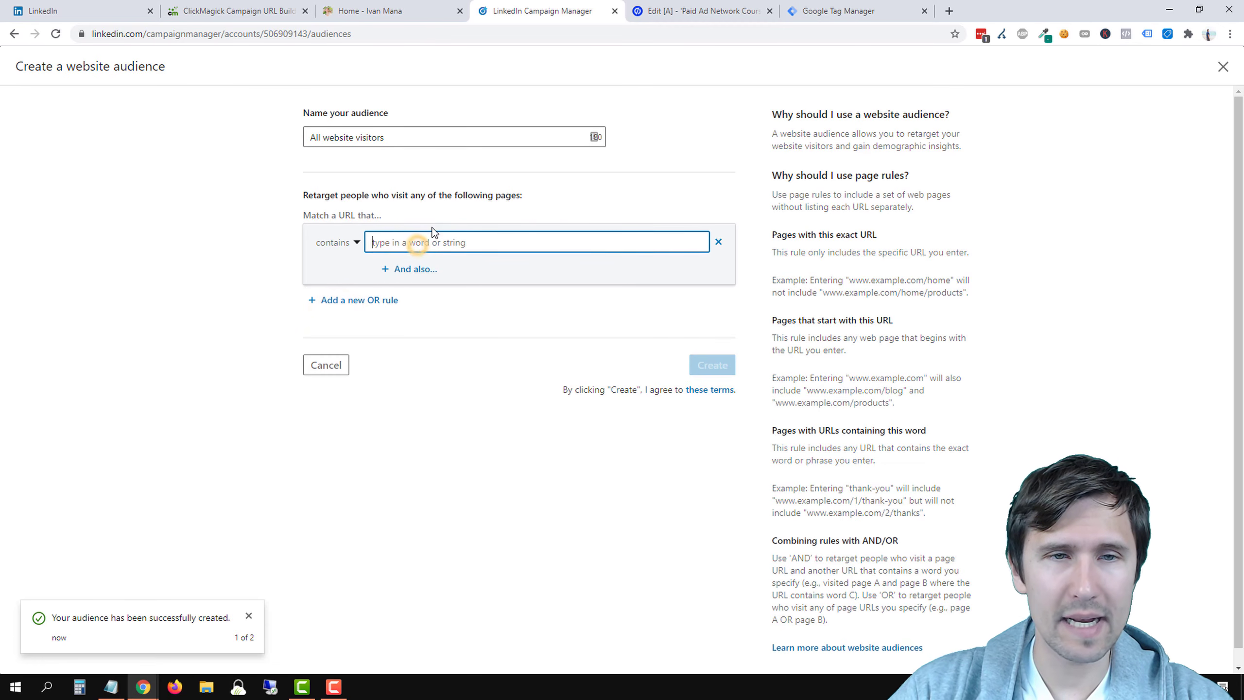
{"action": "type", "text": "ivanmana.com"}
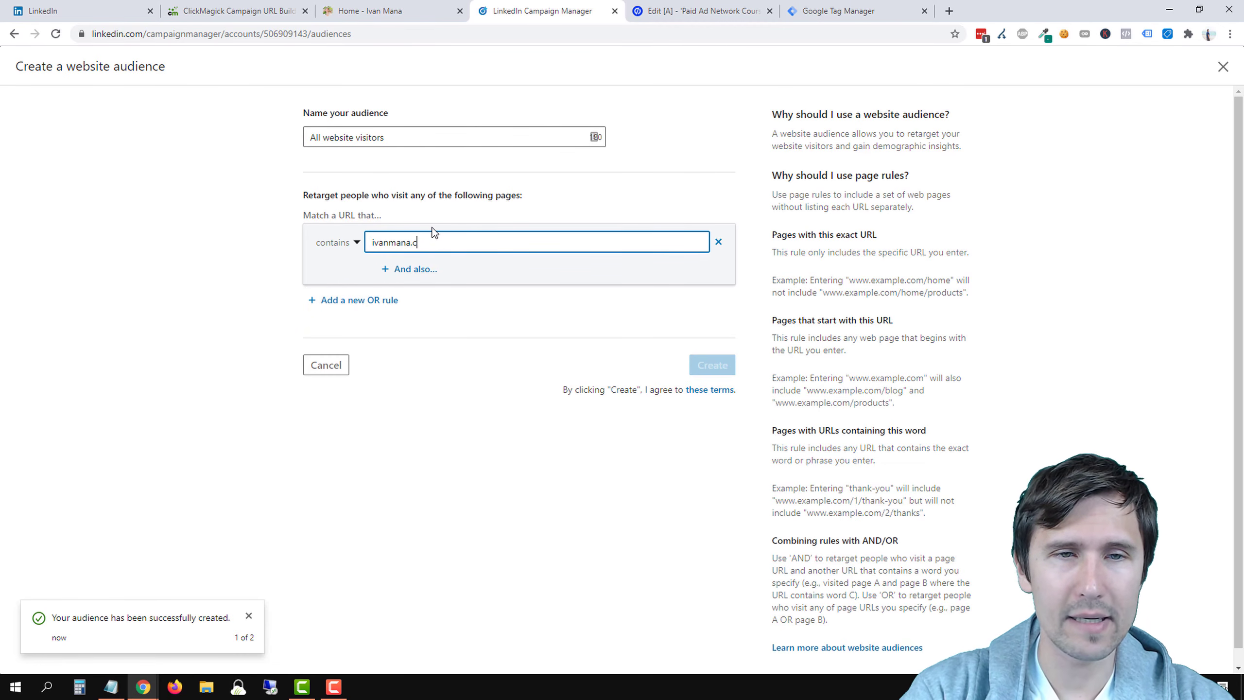
{"action": "left_click", "coordinate": [131, 311]}
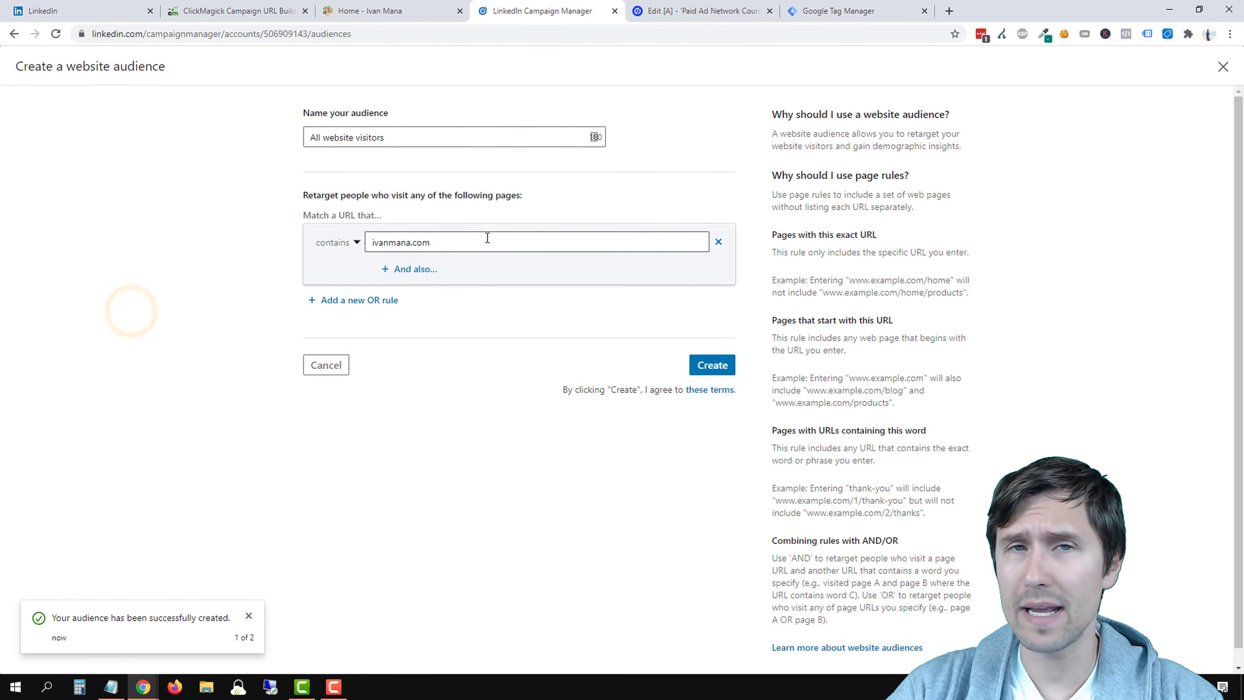
{"action": "left_click", "coordinate": [712, 365]}
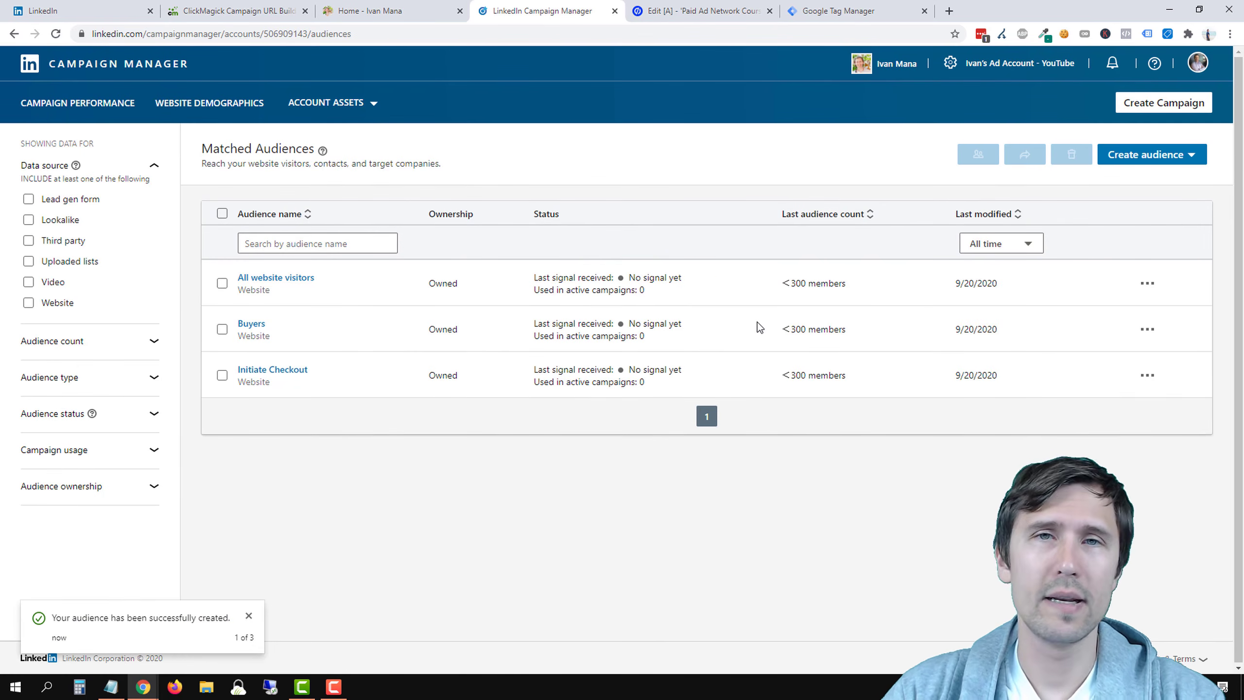
Check the actions for the All website visitors audience, and examine the video audience setup and its engagement options without creating one
{"action": "left_click", "coordinate": [1147, 284]}
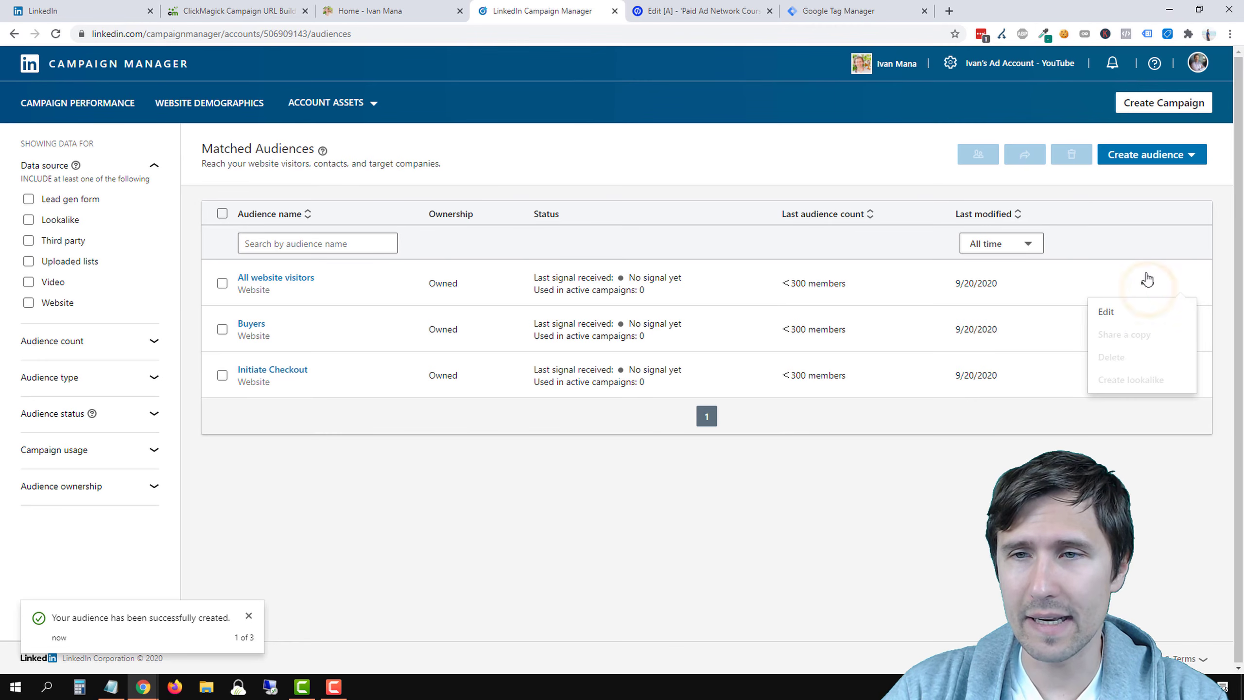
{"action": "left_click", "coordinate": [1150, 193]}
{"action": "left_click", "coordinate": [1167, 164]}
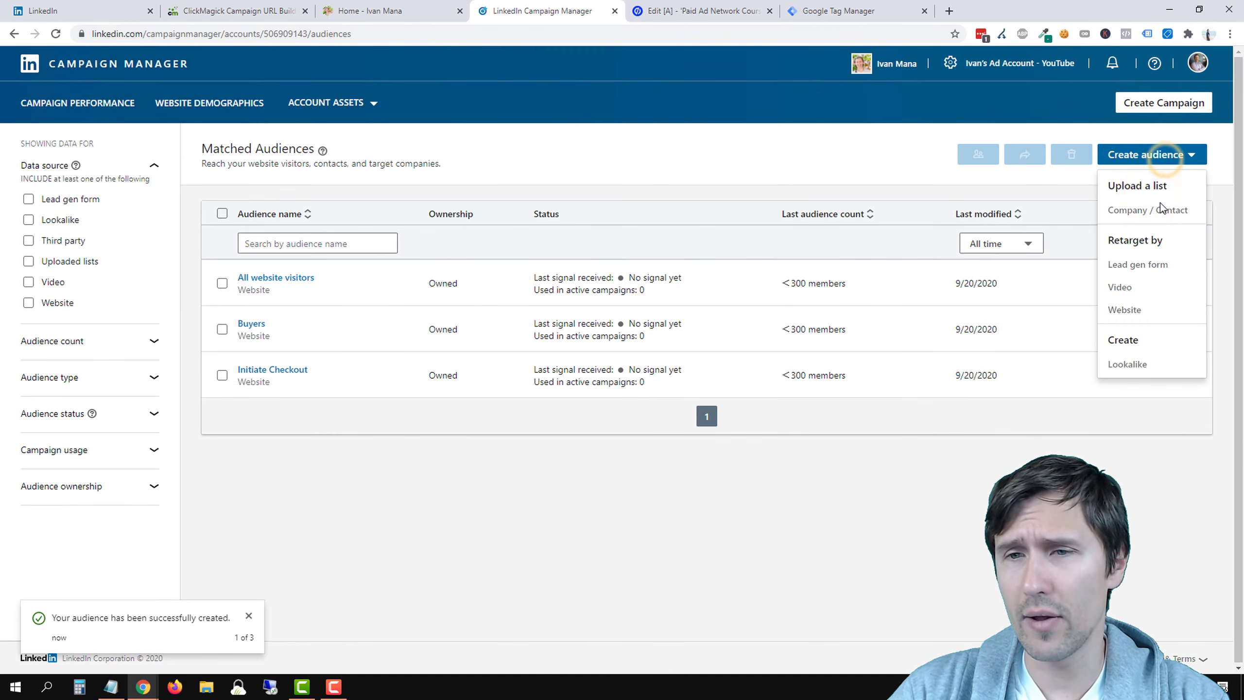
{"action": "left_click", "coordinate": [1150, 291]}
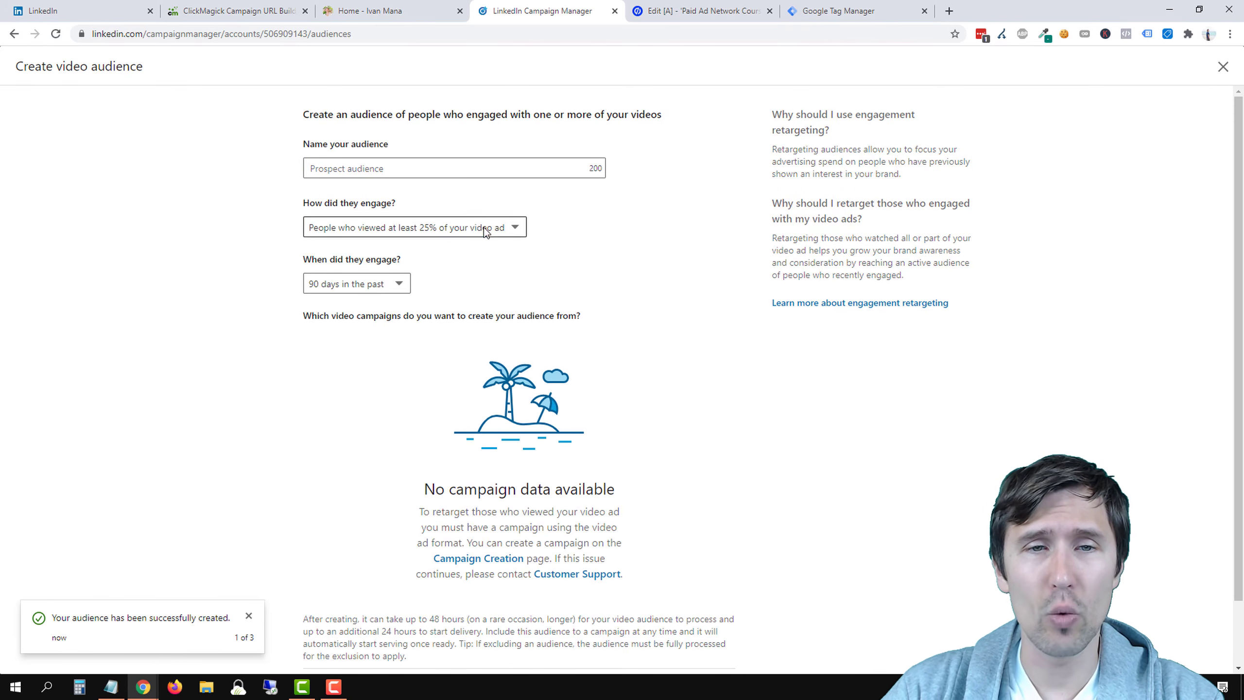
{"action": "left_click", "coordinate": [484, 227]}
{"action": "left_click", "coordinate": [98, 255]}
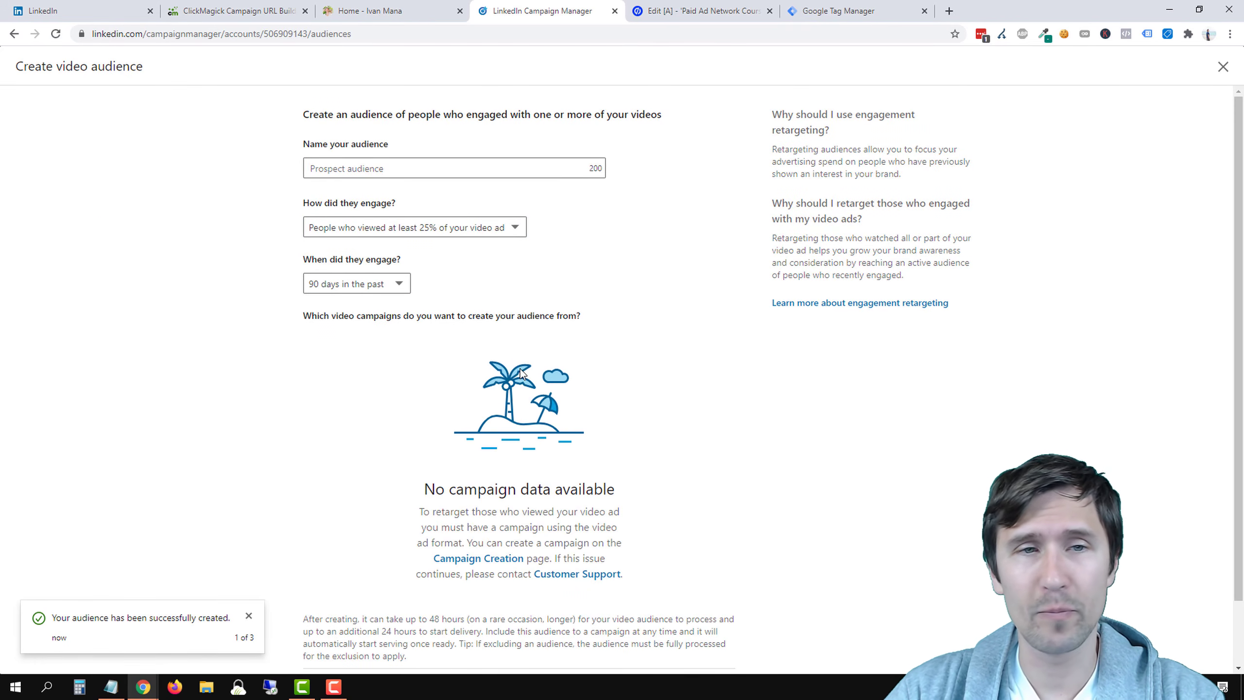
{"action": "scroll", "coordinate": [441, 402], "scroll_direction": "down", "scroll_amount": 1}
{"action": "scroll", "coordinate": [417, 416], "scroll_direction": "up", "scroll_amount": 1}
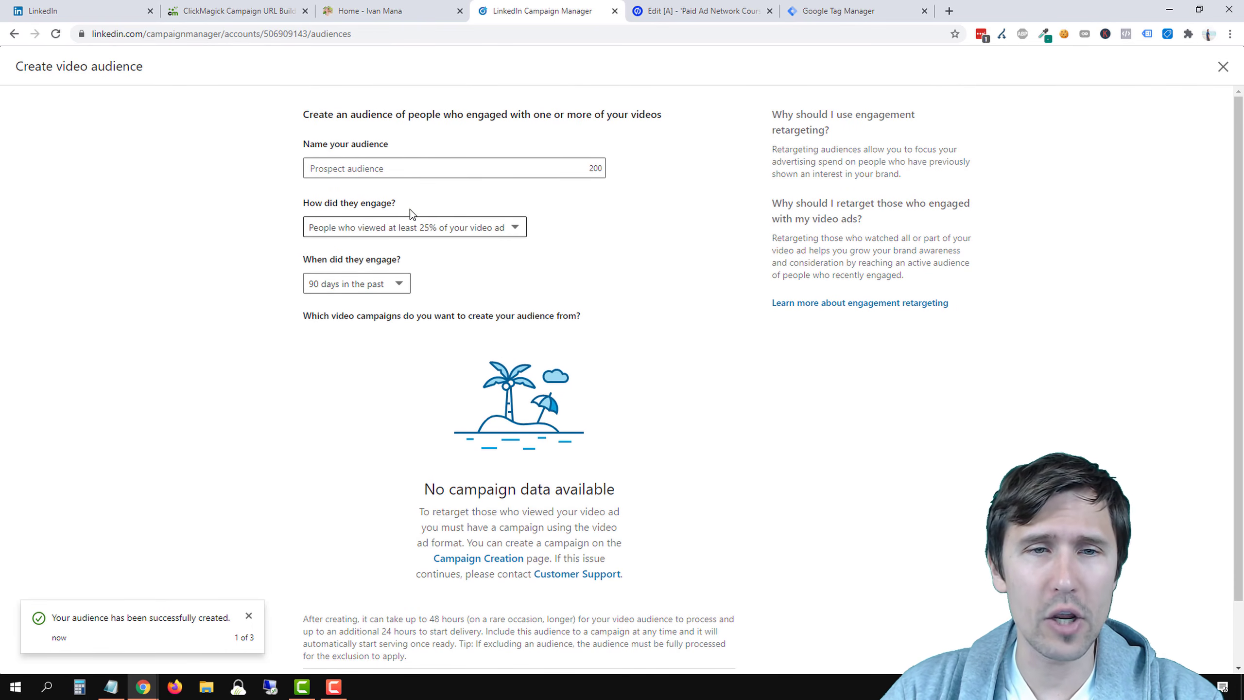
{"action": "left_click", "coordinate": [425, 229]}
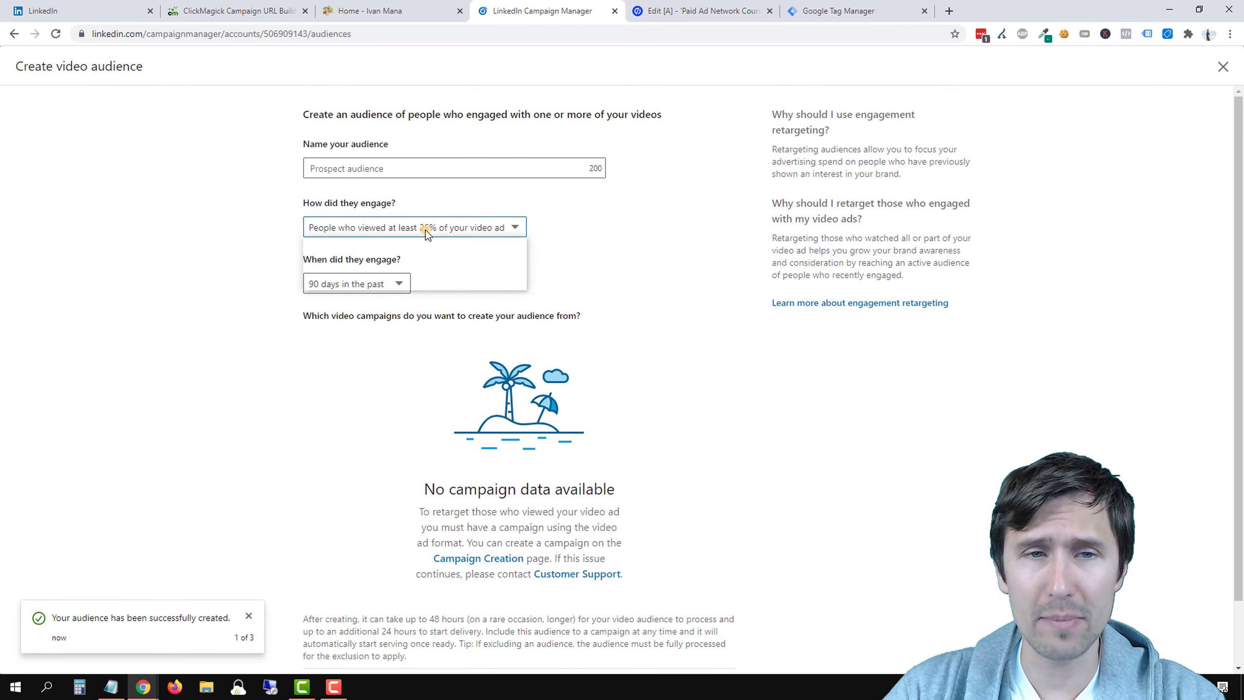
{"action": "left_click", "coordinate": [134, 231]}
{"action": "scroll", "coordinate": [134, 231], "scroll_direction": "down", "scroll_amount": 3}
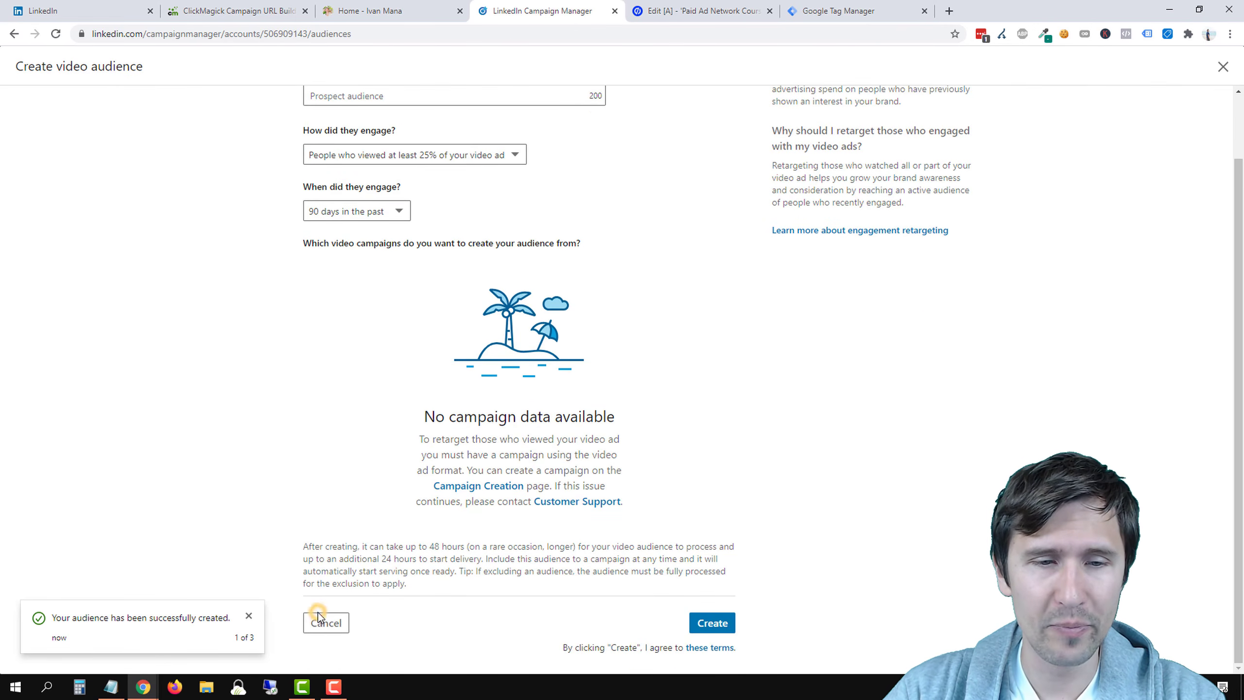
{"action": "left_click", "coordinate": [325, 622]}
Try to set up a lookalike audience named lookalikes - purchasers
{"action": "left_click", "coordinate": [1173, 155]}
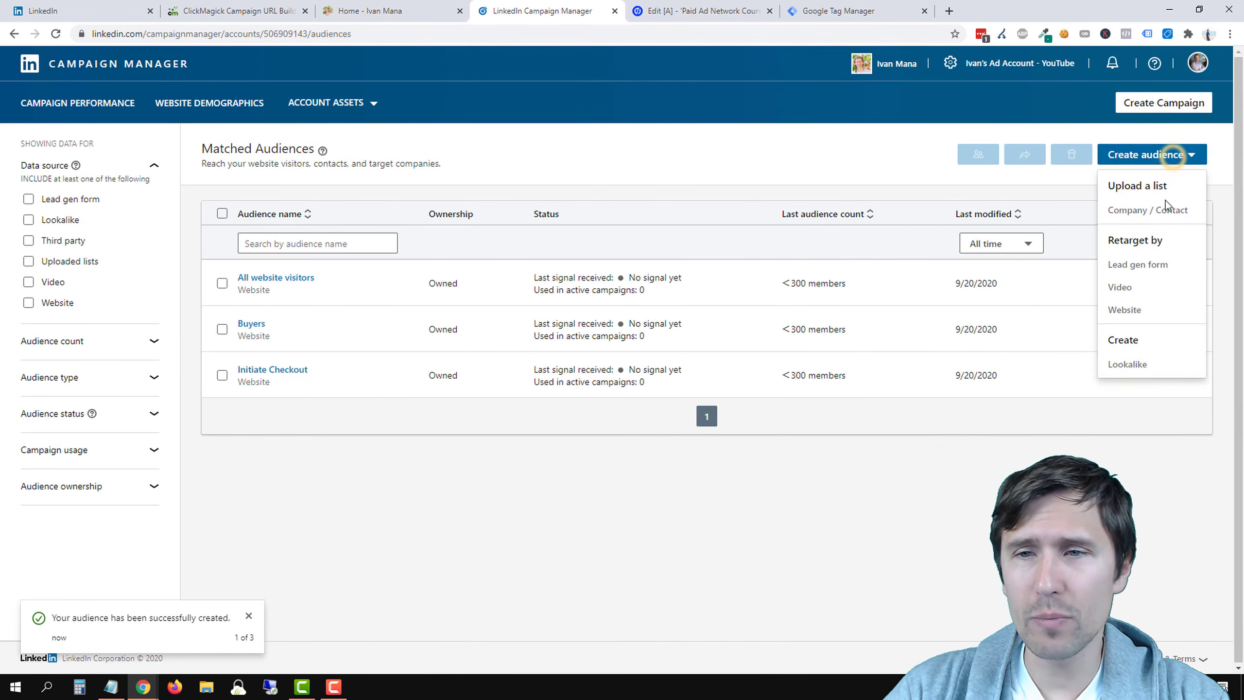
{"action": "left_click", "coordinate": [1128, 364]}
{"action": "left_click", "coordinate": [406, 139]}
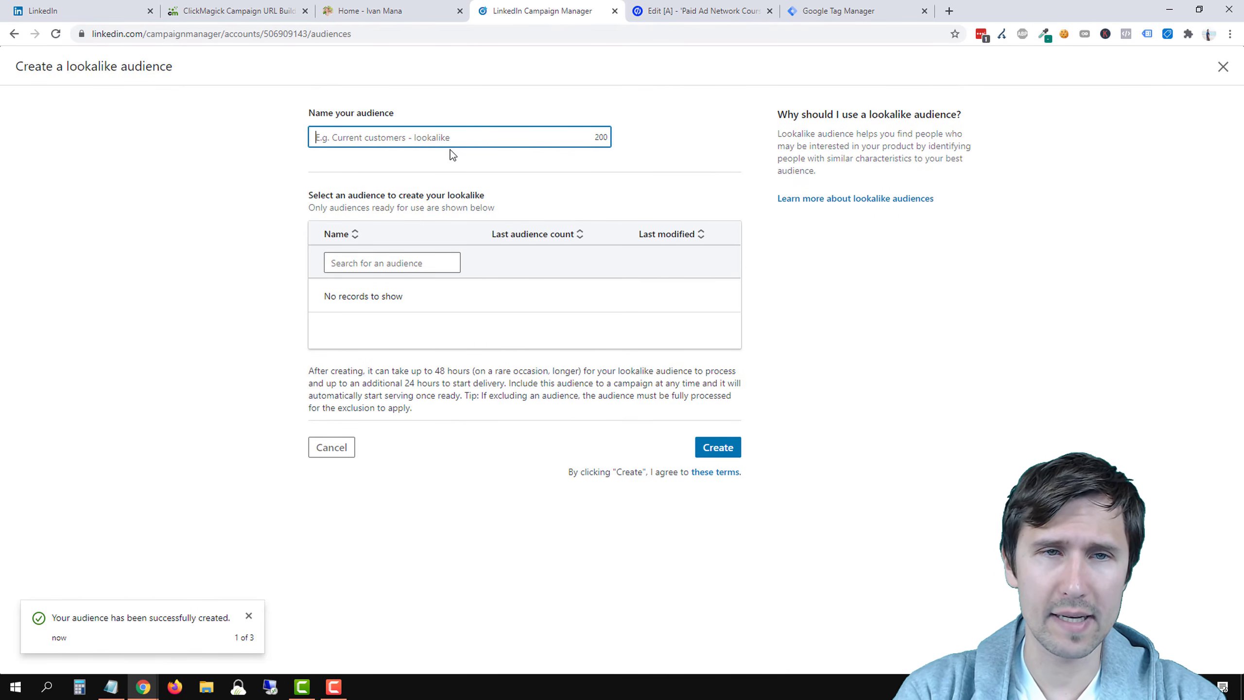
{"action": "type", "text": "lookalike"}
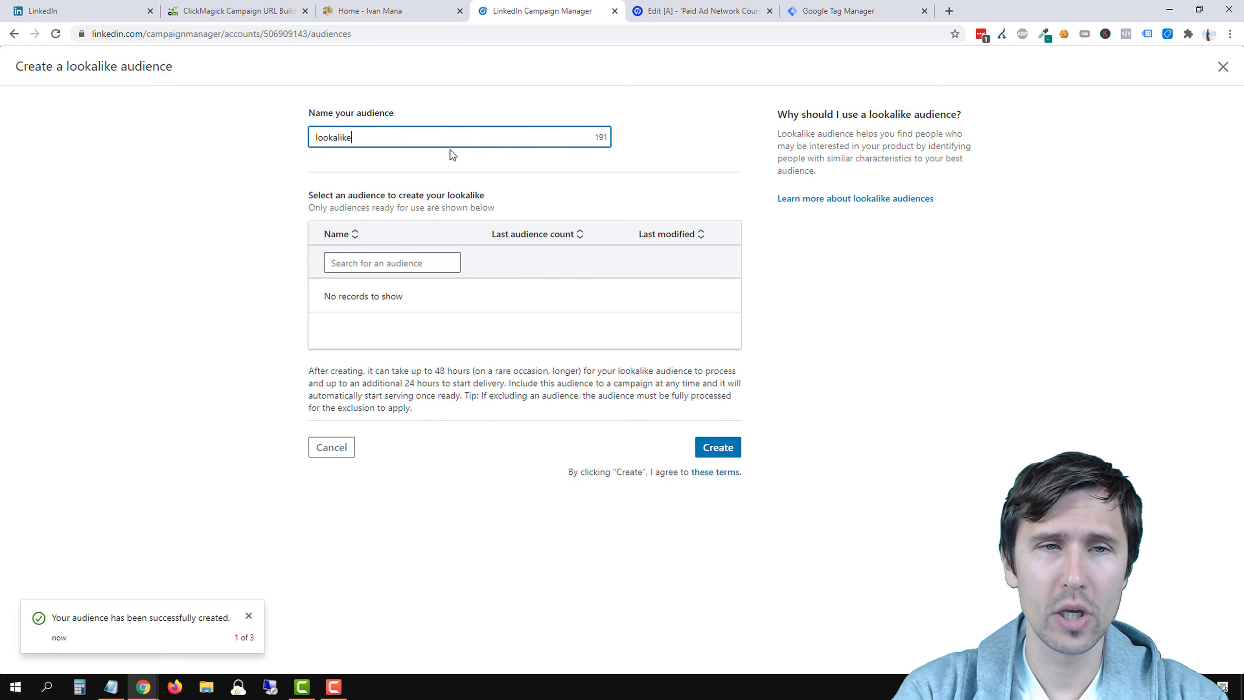
{"action": "type", "text": "s - purchasers"}
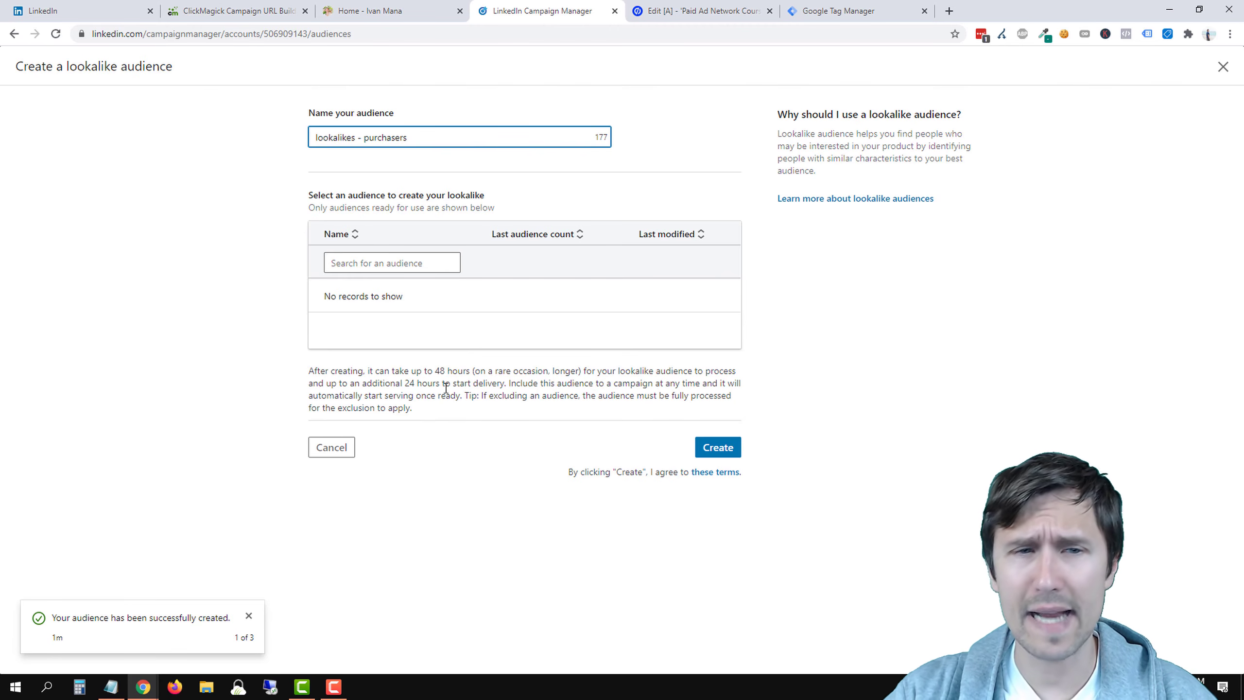
{"action": "left_click", "coordinate": [325, 447]}
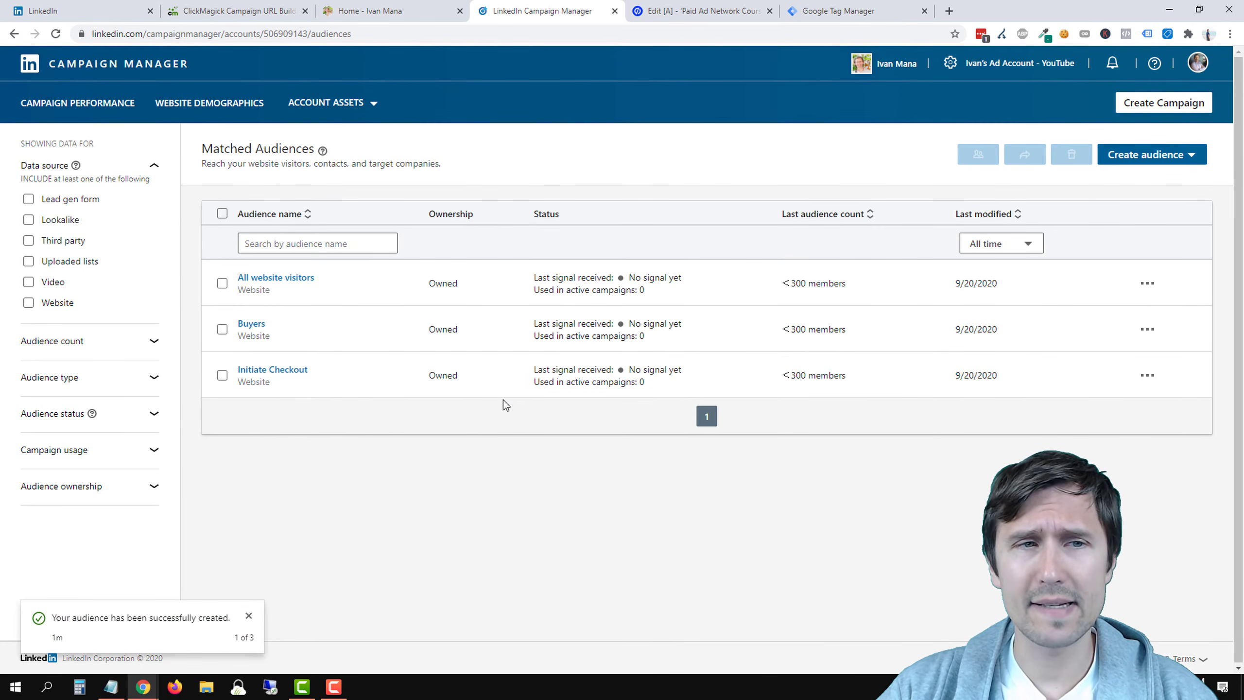
Open the campaigns in the Default Campaign Group and review their performance, conversion and lead columns
{"action": "left_click", "coordinate": [86, 103]}
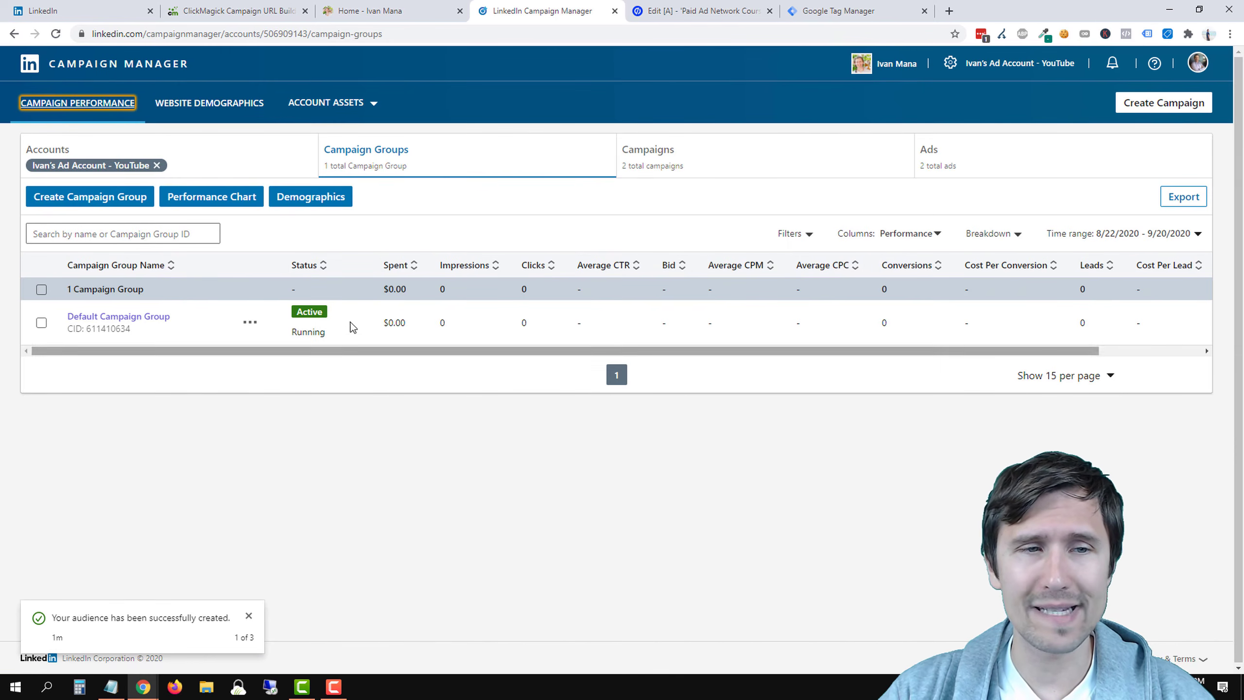
{"action": "left_click", "coordinate": [118, 316]}
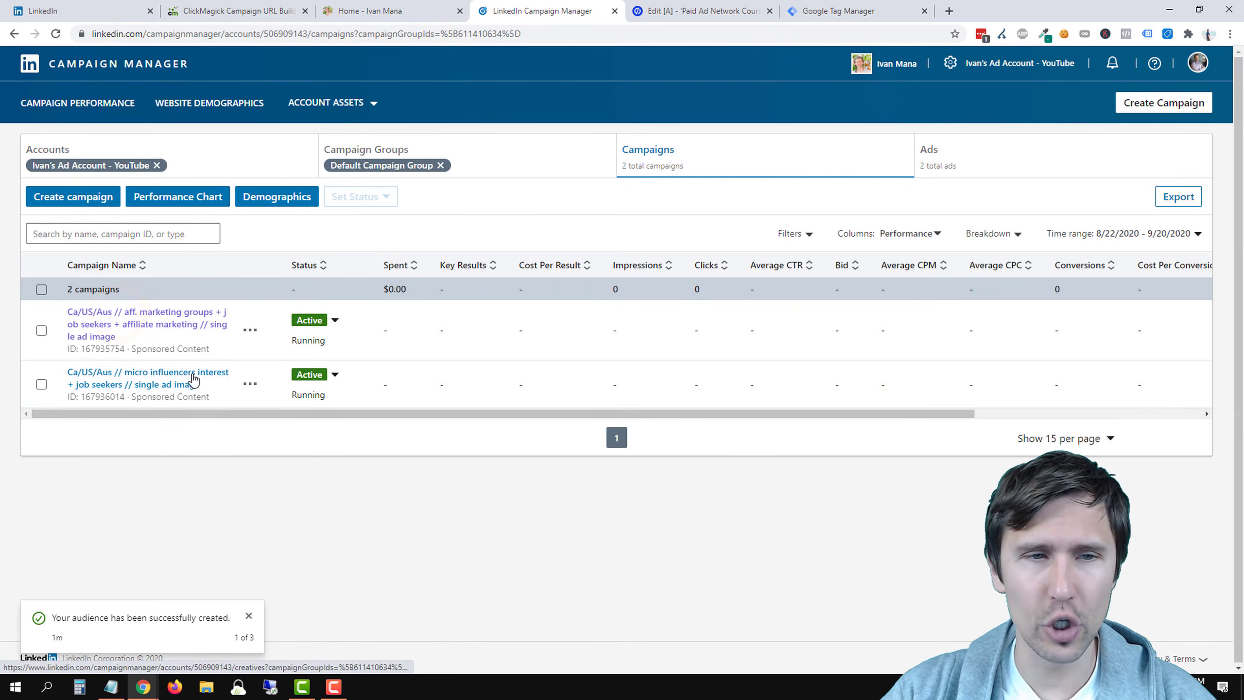
{"action": "left_click_drag", "start_coordinate": [846, 415], "coordinate": [1035, 418]}
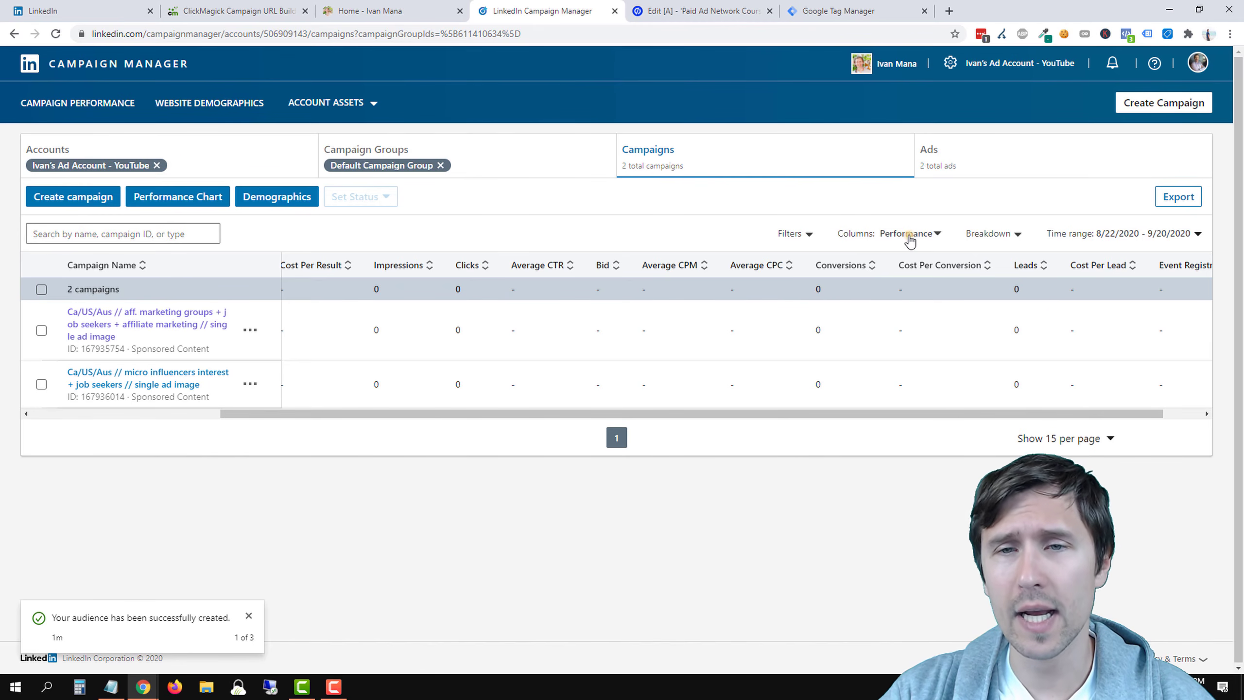
Examine the available and selected columns of the Wordpress and YouTube custom views without changing them
{"action": "left_click", "coordinate": [910, 238]}
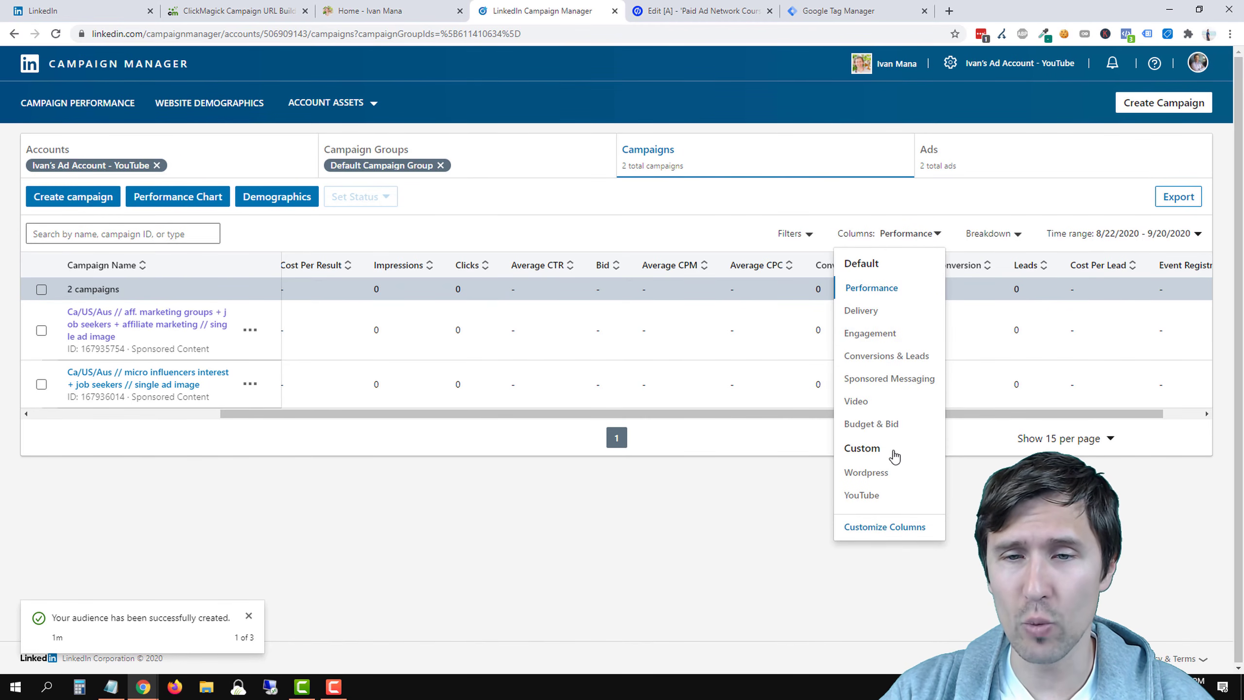
{"action": "left_click", "coordinate": [885, 527]}
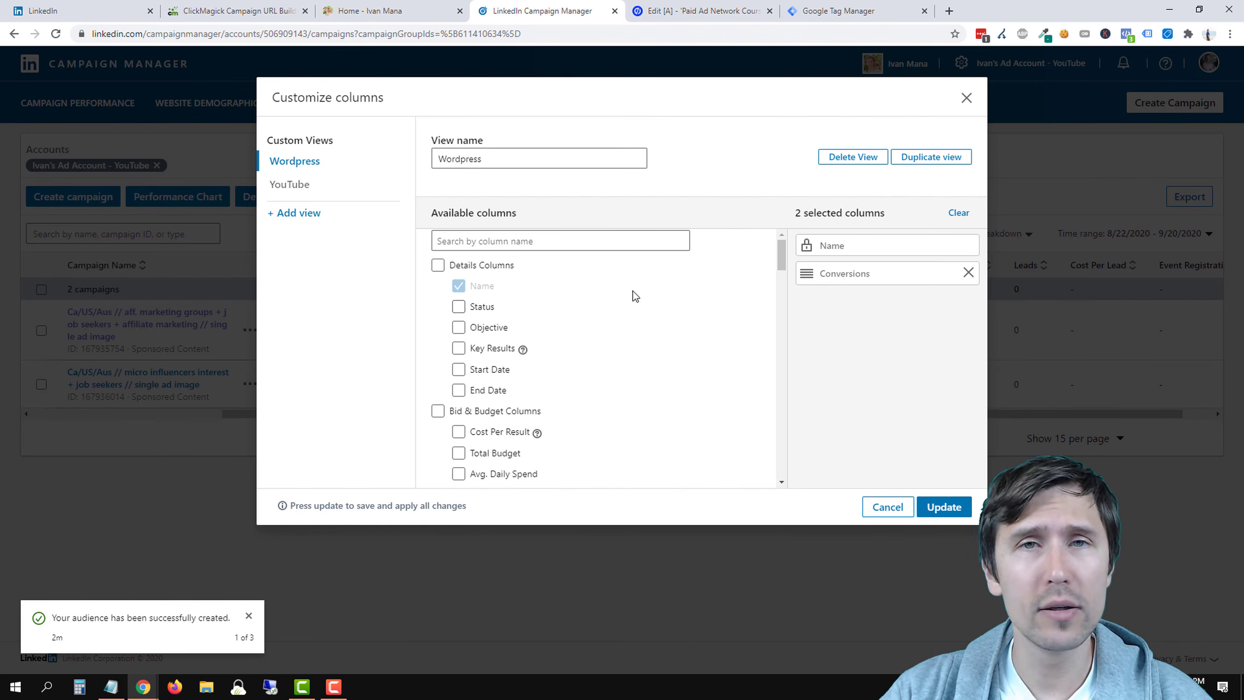
{"action": "scroll", "coordinate": [606, 322], "scroll_direction": "down", "scroll_amount": 15}
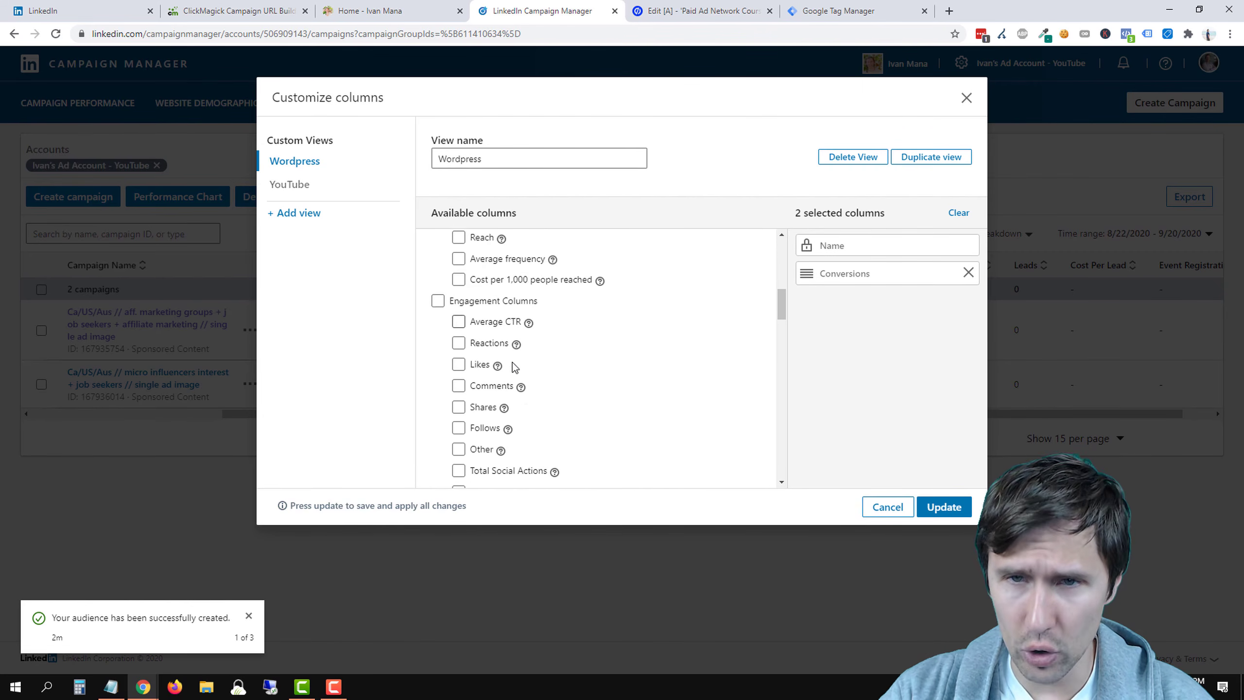
{"action": "left_click", "coordinate": [289, 184]}
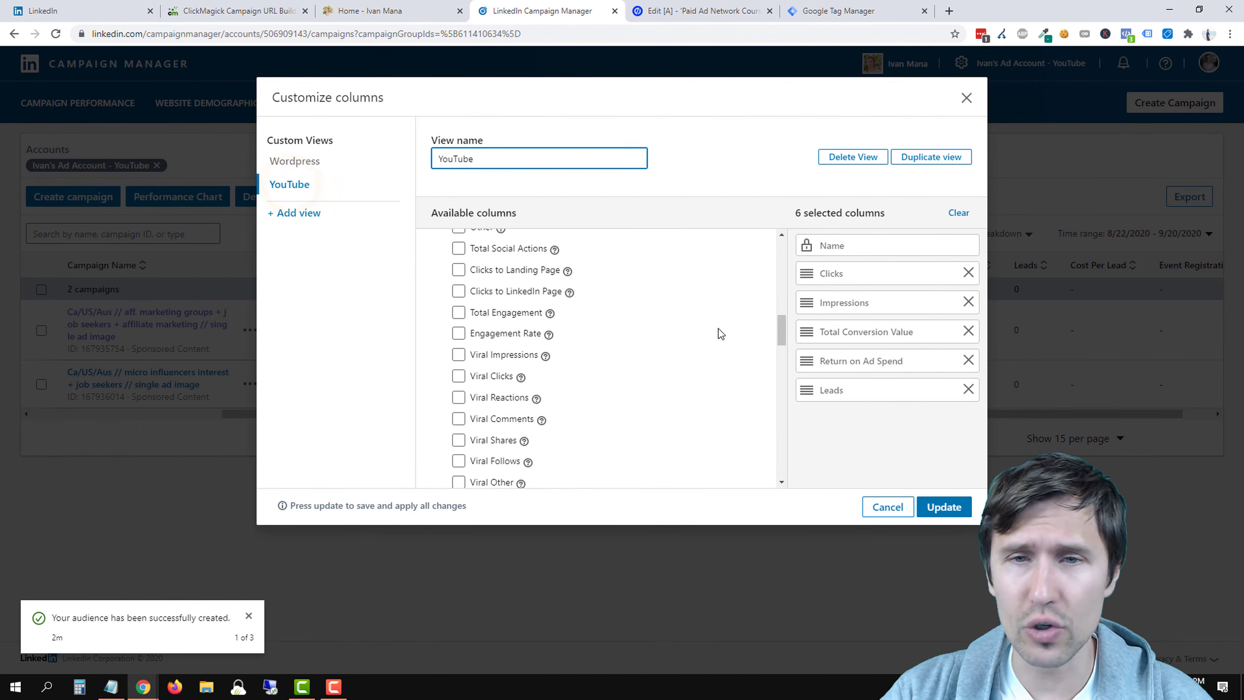
{"action": "left_click", "coordinate": [306, 166]}
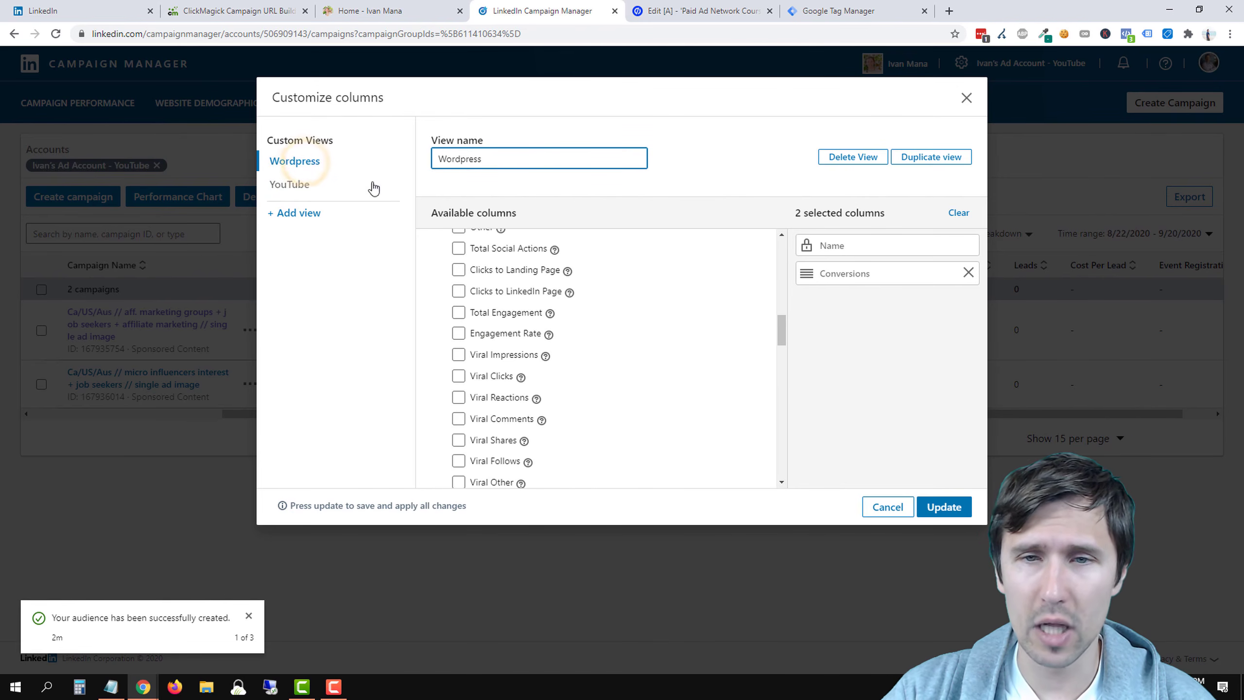
{"action": "left_click", "coordinate": [289, 185]}
{"action": "scroll", "coordinate": [577, 331], "scroll_direction": "down", "scroll_amount": 10}
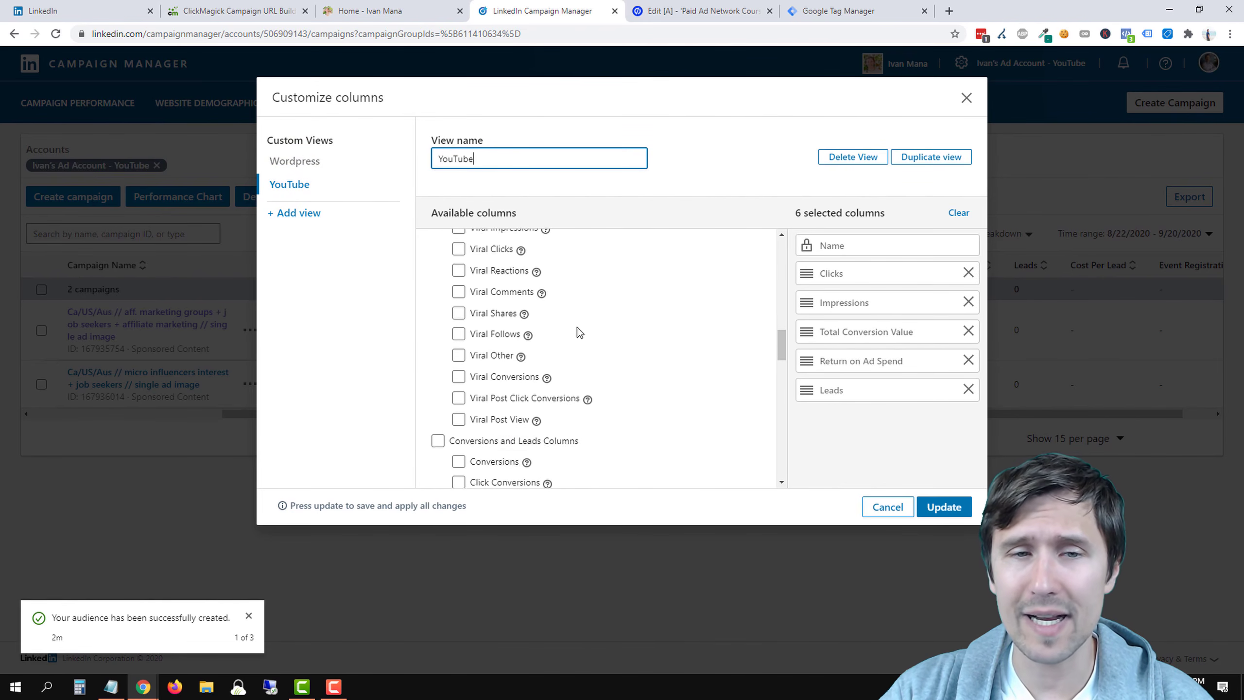
{"action": "scroll", "coordinate": [497, 382], "scroll_direction": "down", "scroll_amount": 3}
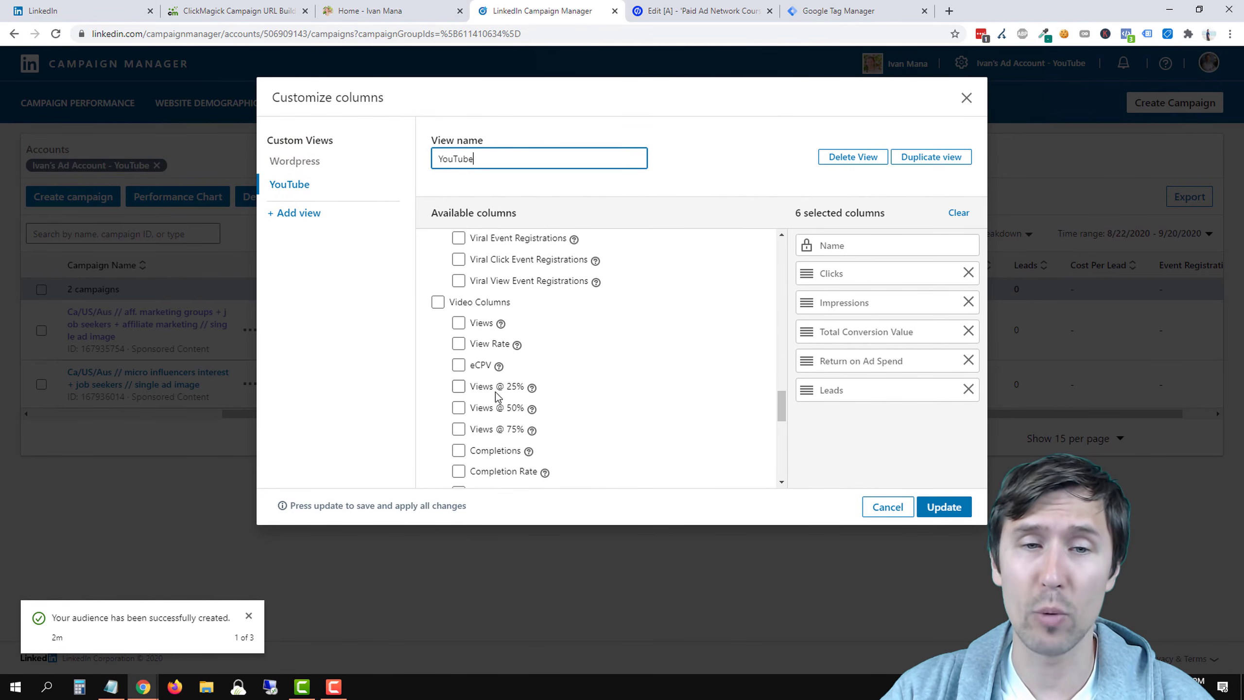
{"action": "scroll", "coordinate": [498, 397], "scroll_direction": "down", "scroll_amount": 3}
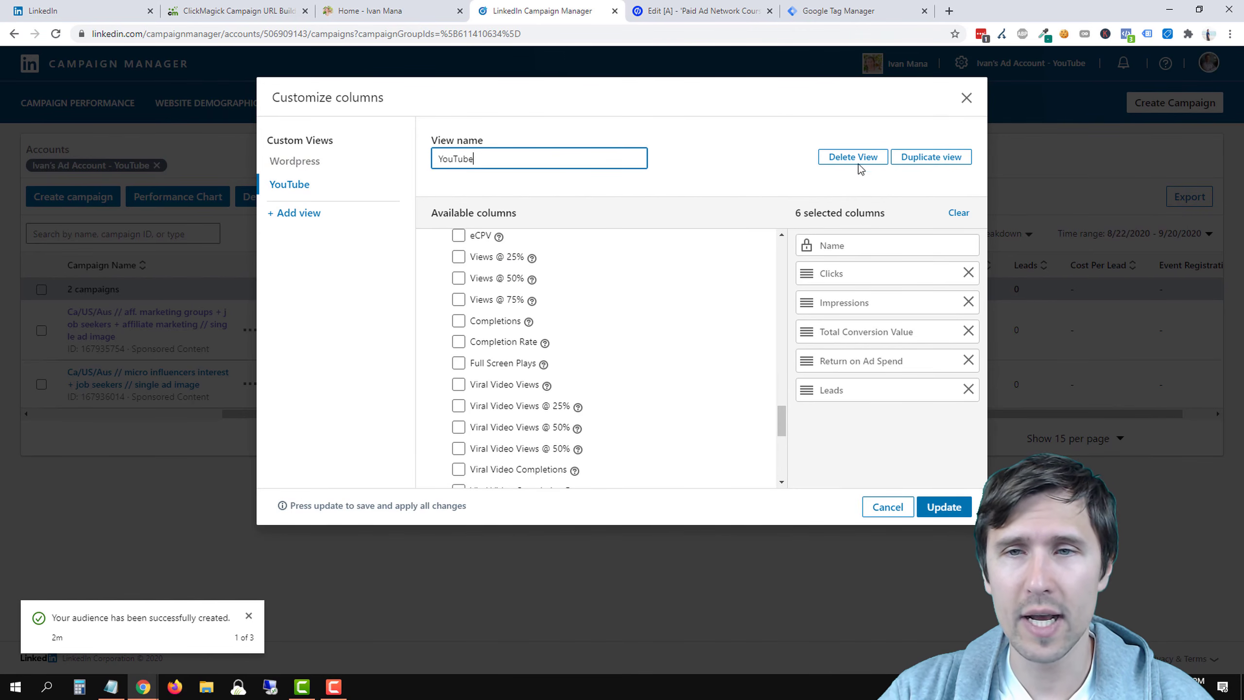
{"action": "left_click", "coordinate": [886, 508]}
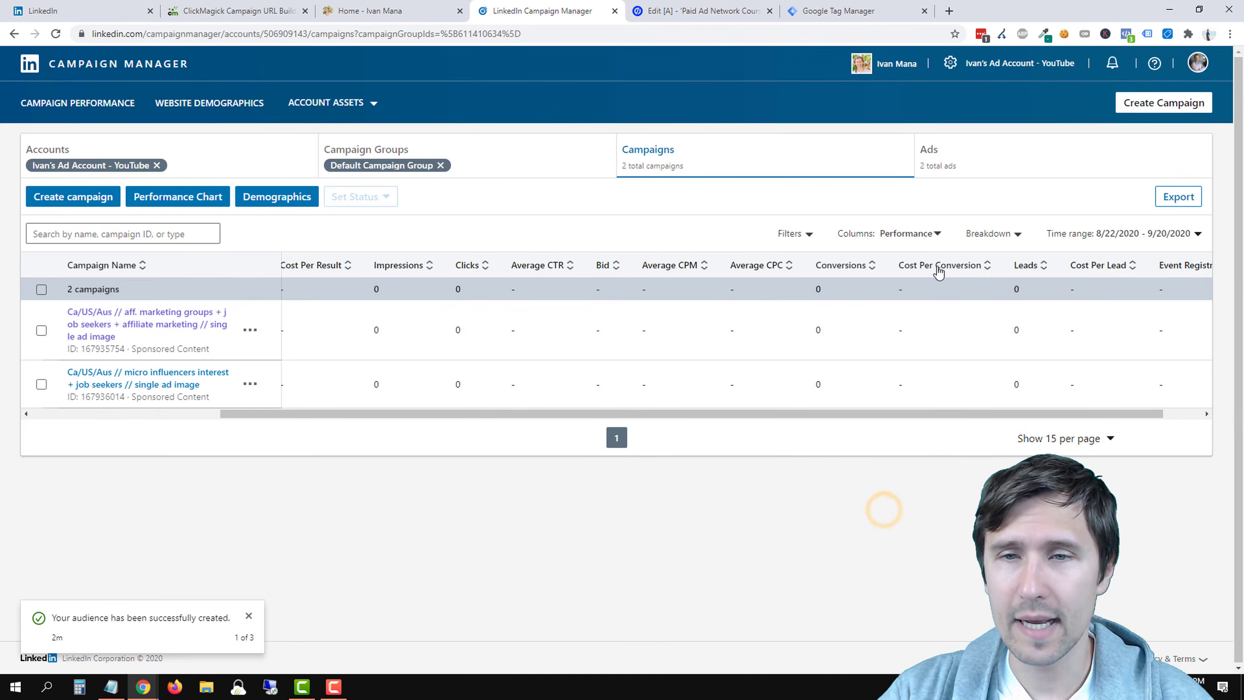
Review the campaigns with the Performance columns, and check the ad inside the affiliate marketing groups campaign
{"action": "left_click", "coordinate": [918, 234]}
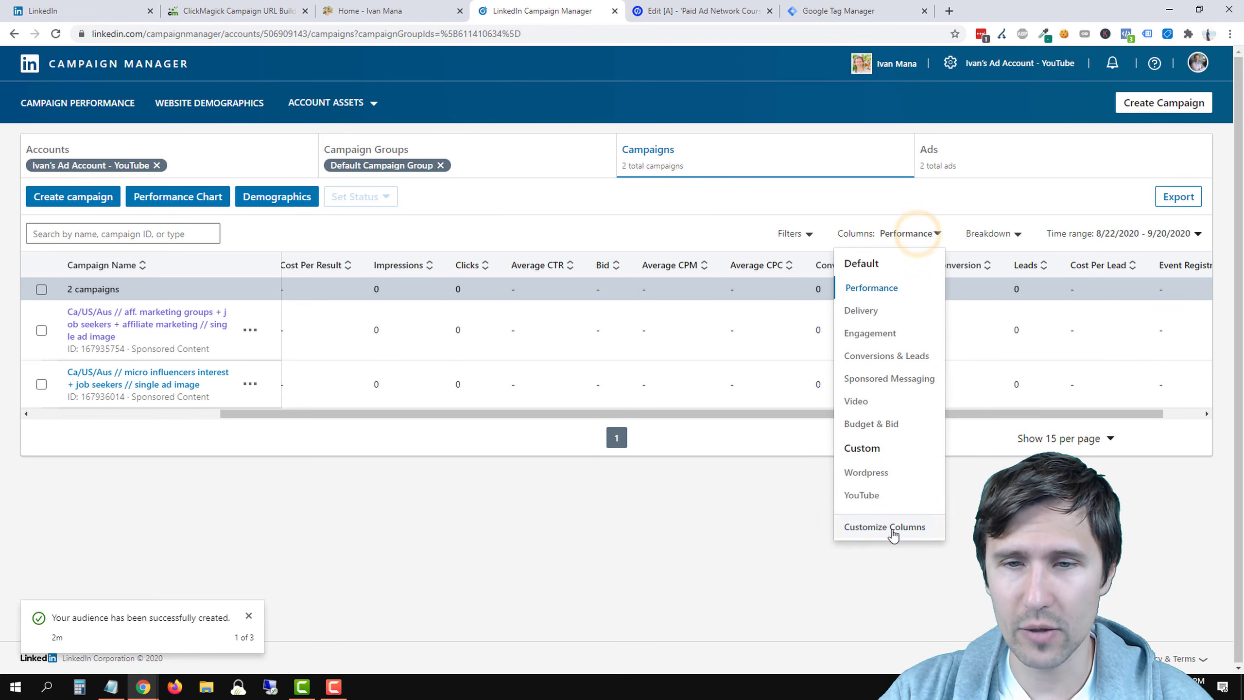
{"action": "left_click", "coordinate": [883, 293]}
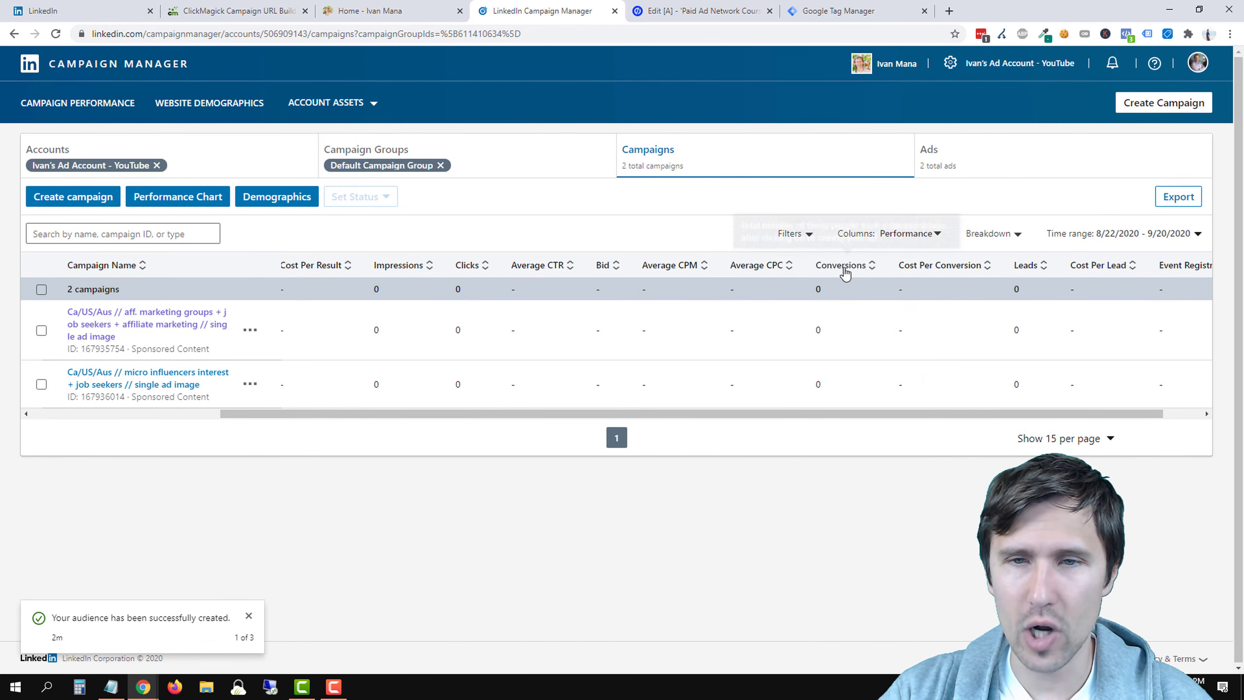
{"action": "left_click_drag", "start_coordinate": [834, 413], "coordinate": [625, 414]}
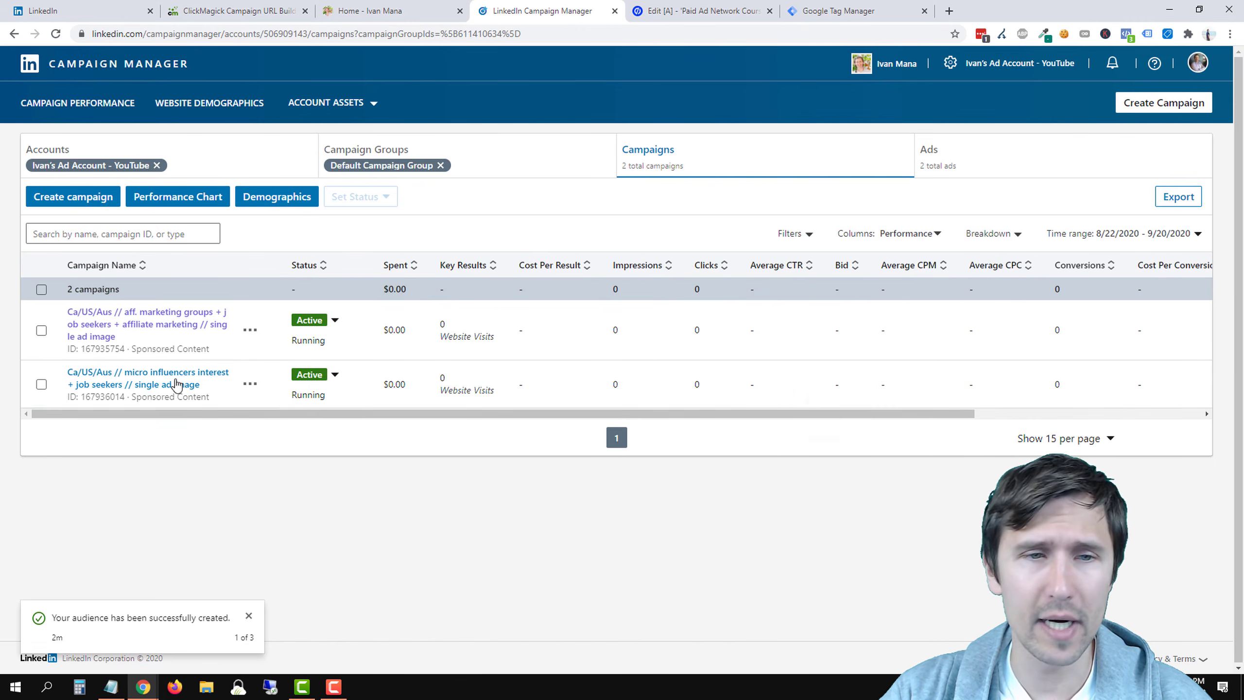
{"action": "left_click", "coordinate": [117, 335]}
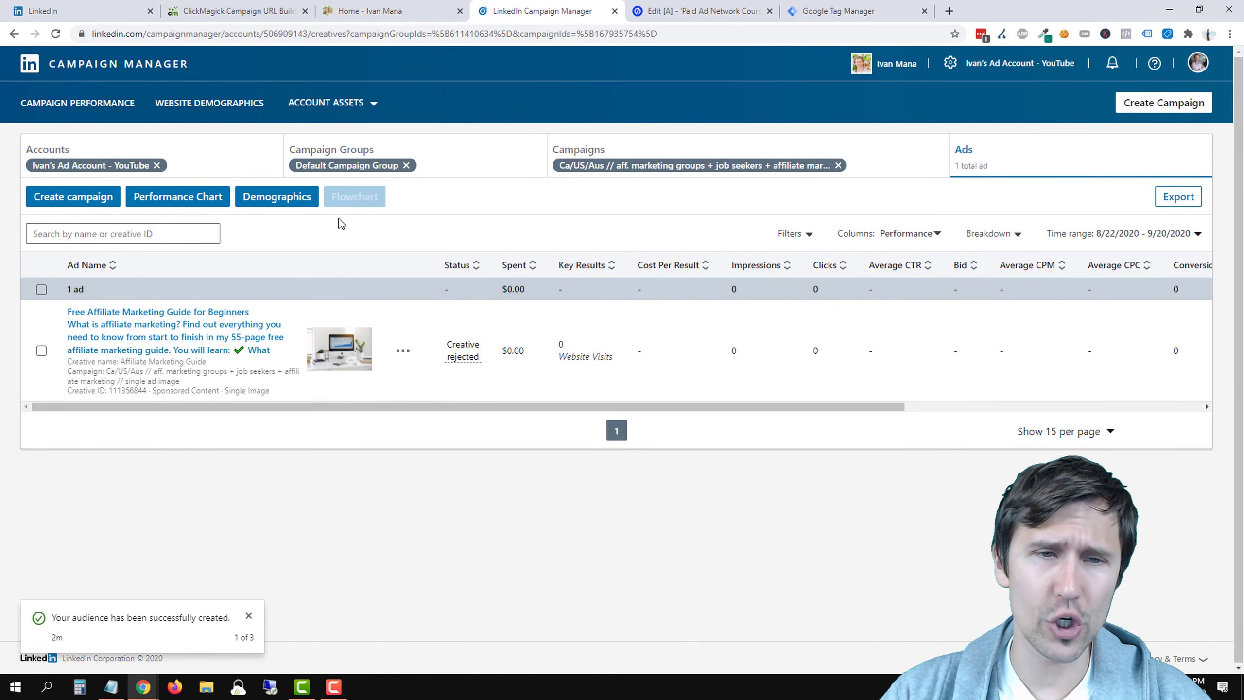
{"action": "key", "text": "alt+Left"}
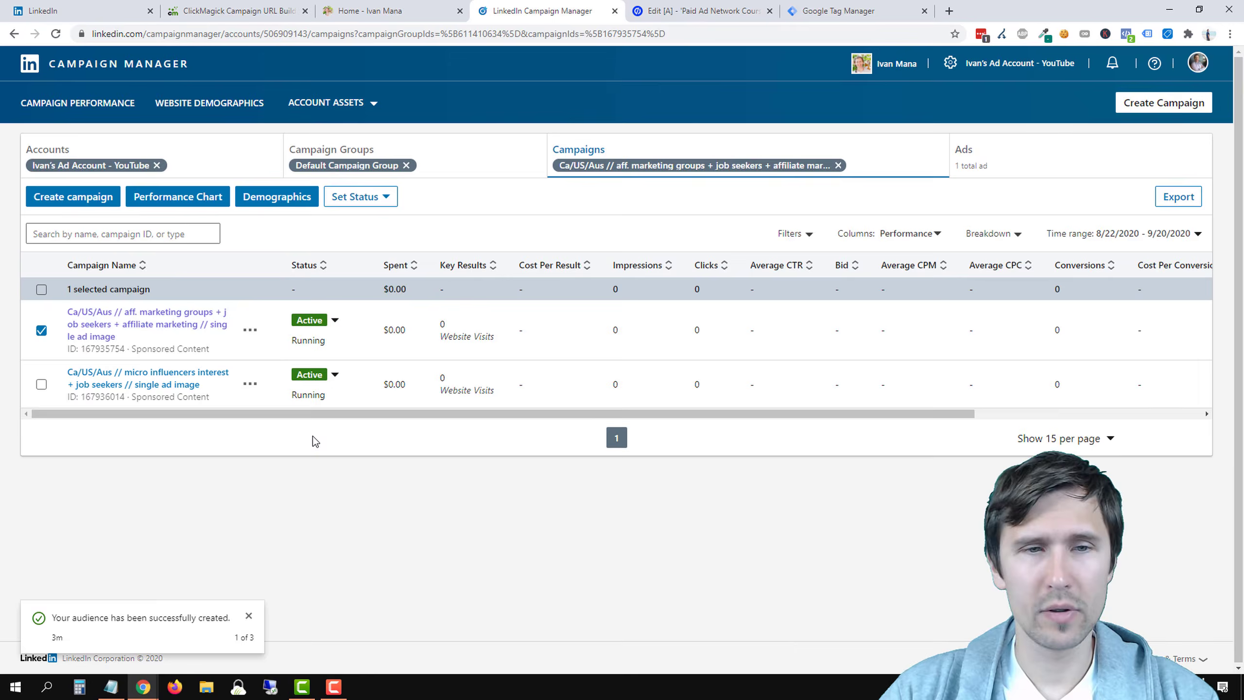
Open the affiliate marketing groups campaign for management and go through its audience targeting
{"action": "left_click", "coordinate": [246, 329]}
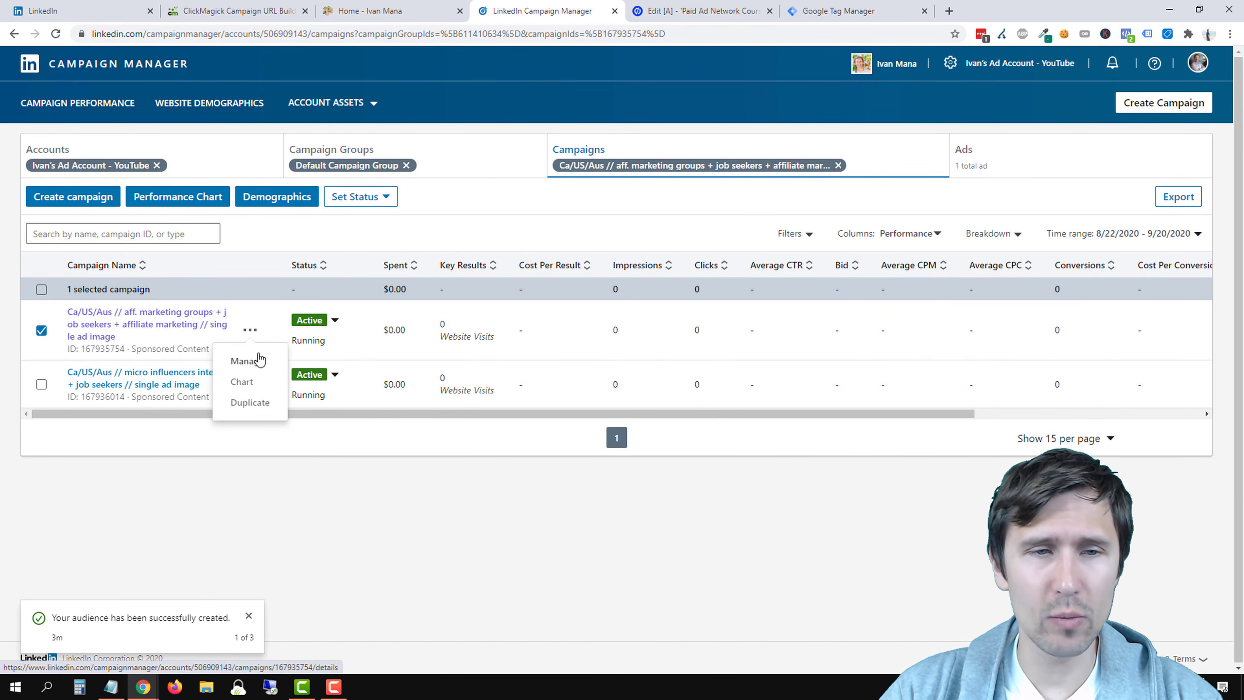
{"action": "left_click", "coordinate": [250, 365]}
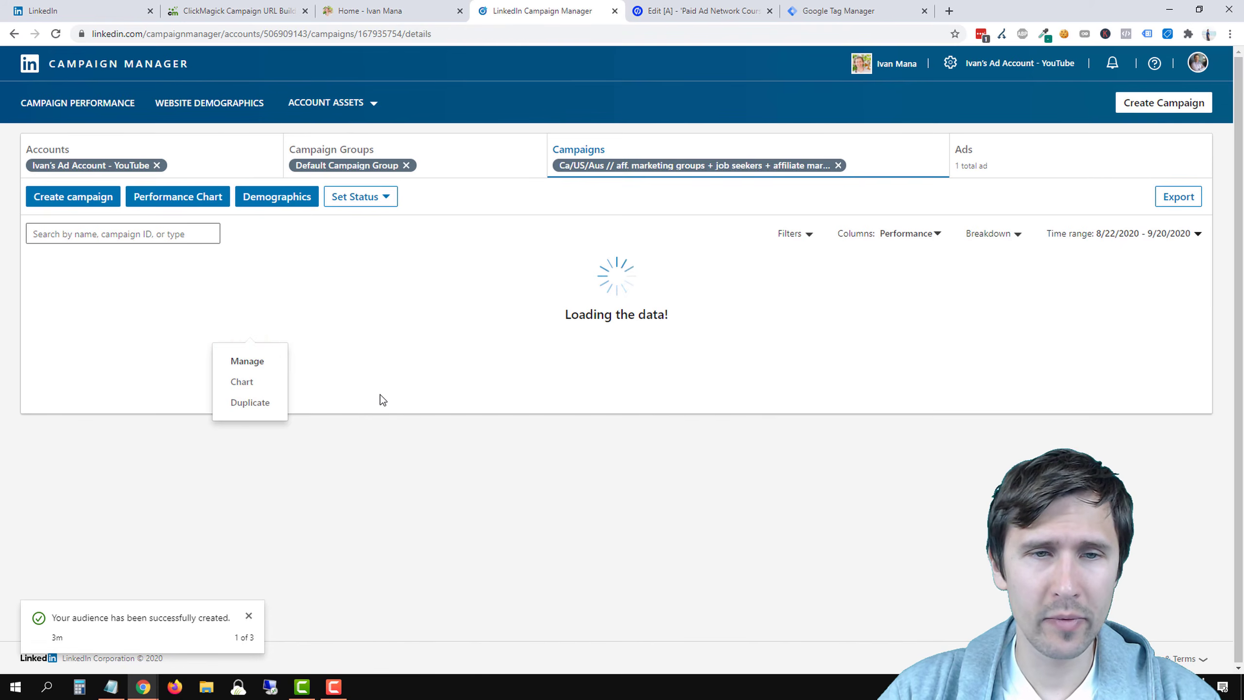
{"action": "scroll", "coordinate": [325, 388], "scroll_direction": "down", "scroll_amount": 8}
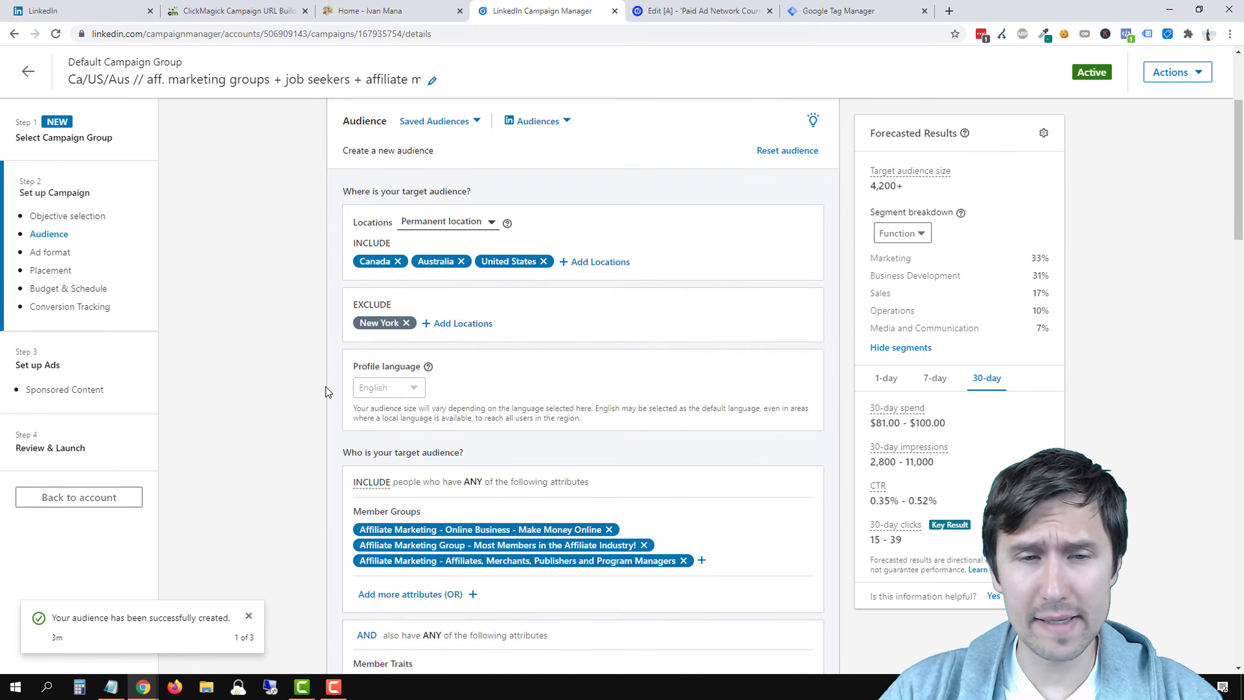
{"action": "scroll", "coordinate": [344, 440], "scroll_direction": "down", "scroll_amount": 3}
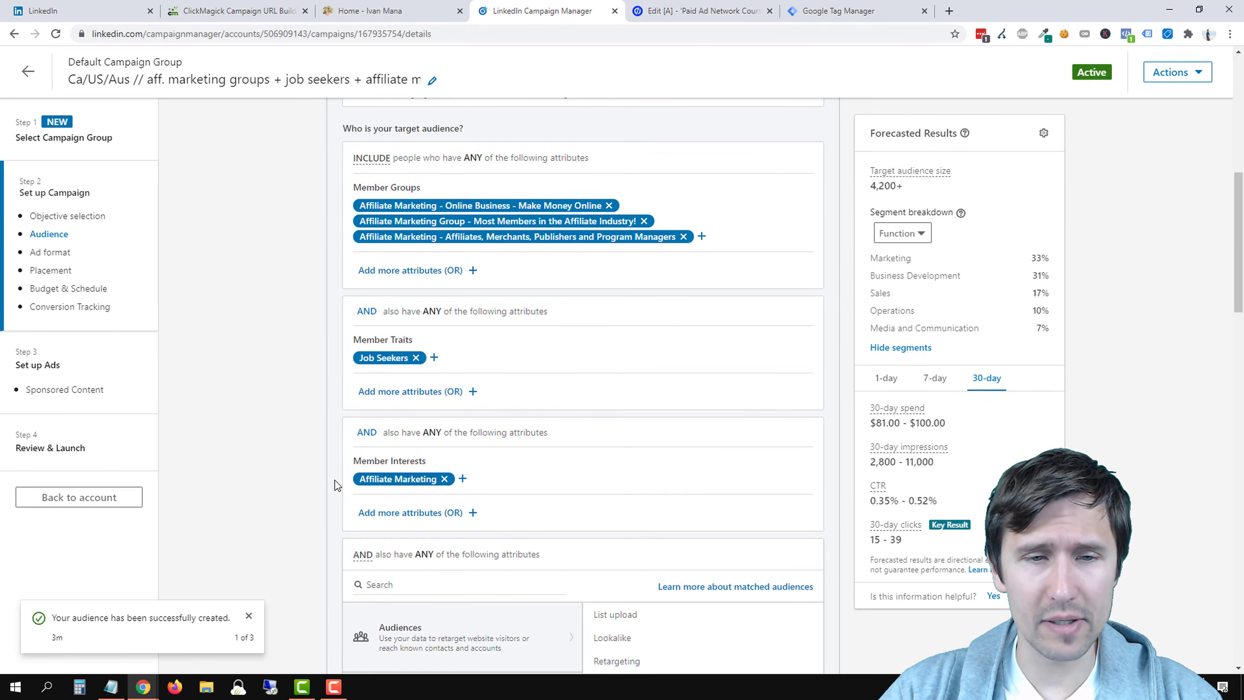
{"action": "scroll", "coordinate": [334, 485], "scroll_direction": "down", "scroll_amount": 4}
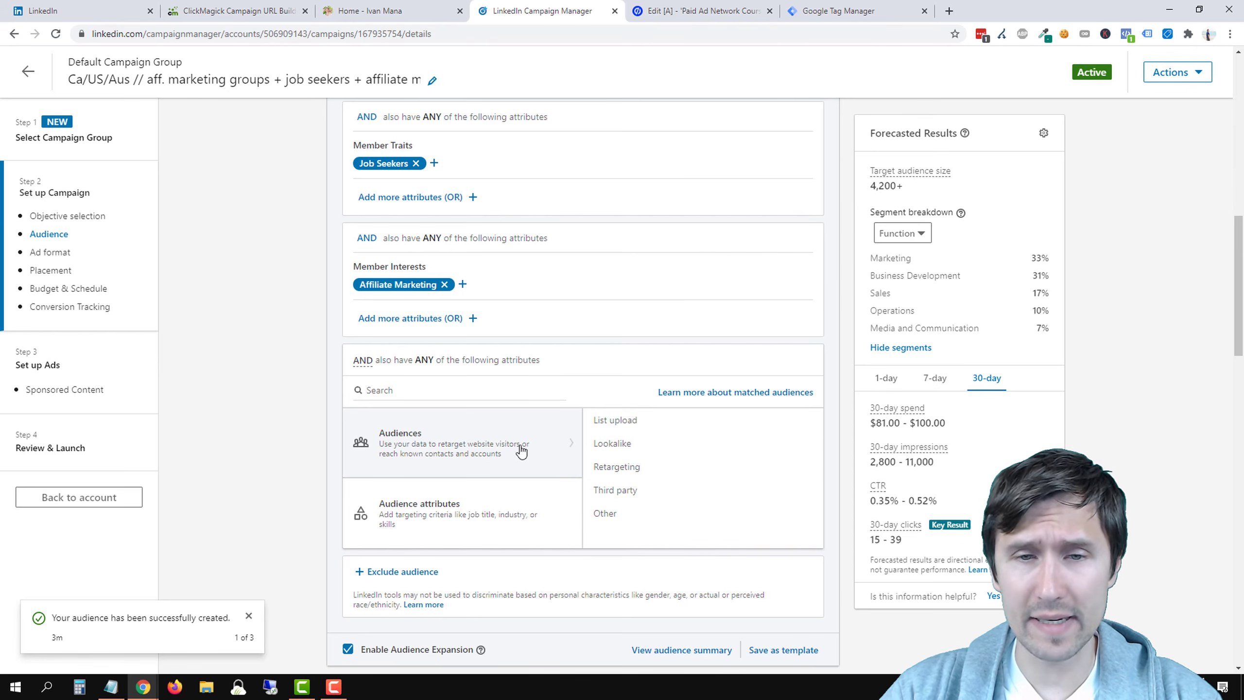
Narrow the campaign's target audience with the All website visitors website retargeting audience
{"action": "left_click", "coordinate": [630, 468]}
{"action": "left_click", "coordinate": [641, 478]}
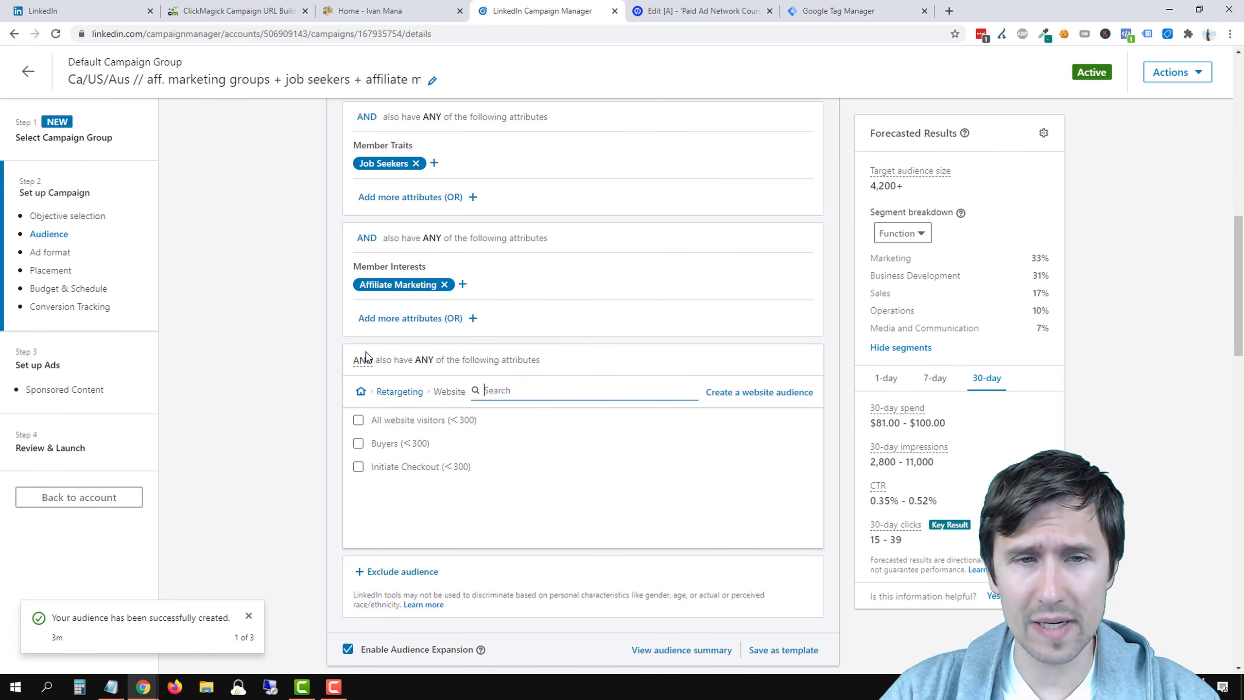
{"action": "left_click", "coordinate": [358, 423]}
{"action": "scroll", "coordinate": [502, 505], "scroll_direction": "down", "scroll_amount": 1}
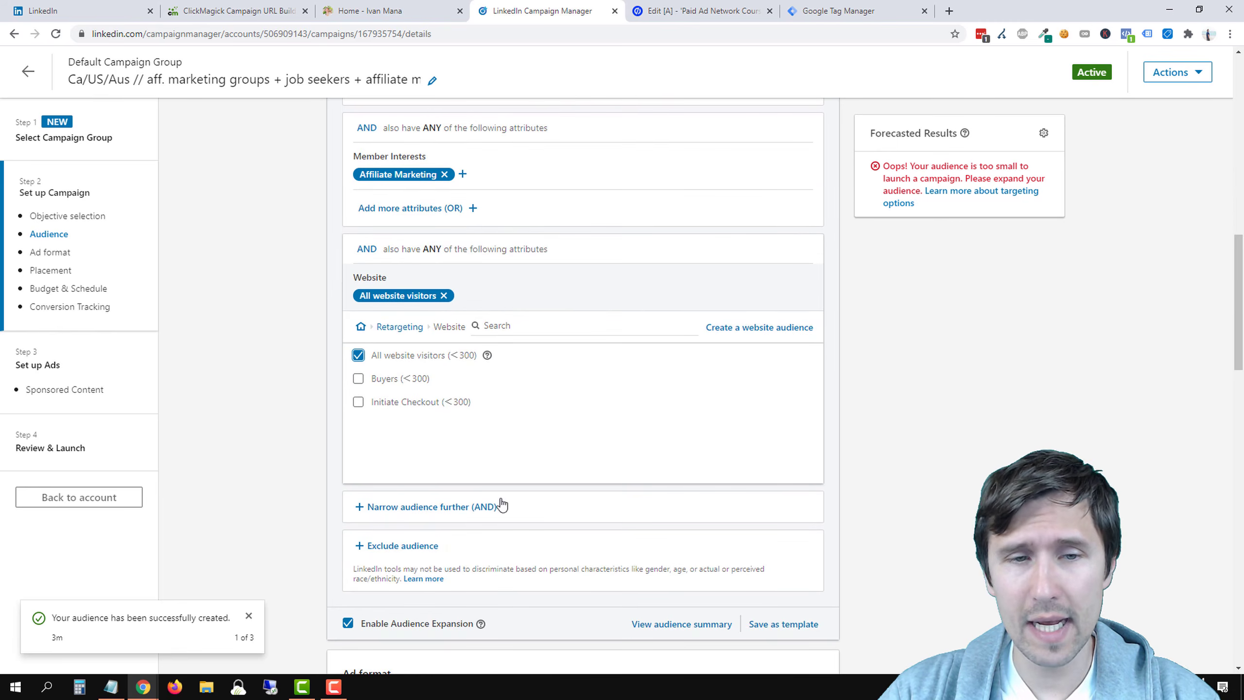
Exclude the Buyers website retargeting audience from the campaign's targeting
{"action": "left_click", "coordinate": [417, 544]}
{"action": "scroll", "coordinate": [412, 489], "scroll_direction": "down", "scroll_amount": 1}
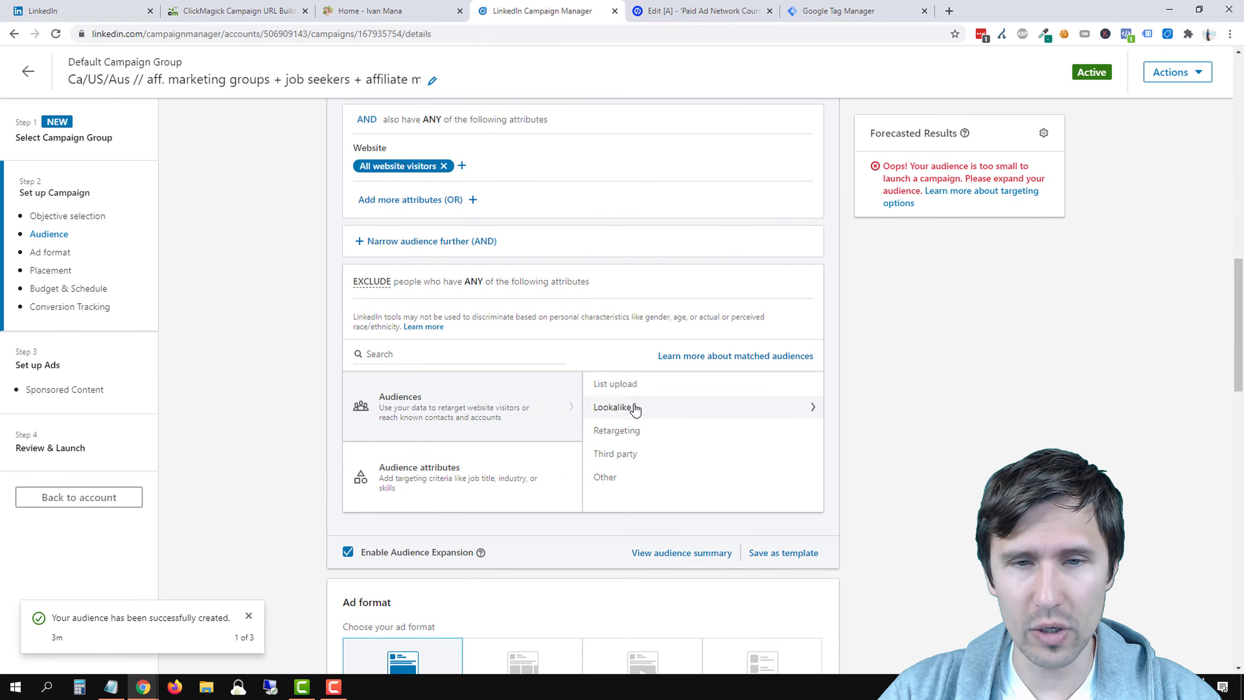
{"action": "left_click", "coordinate": [642, 431]}
{"action": "left_click", "coordinate": [647, 436]}
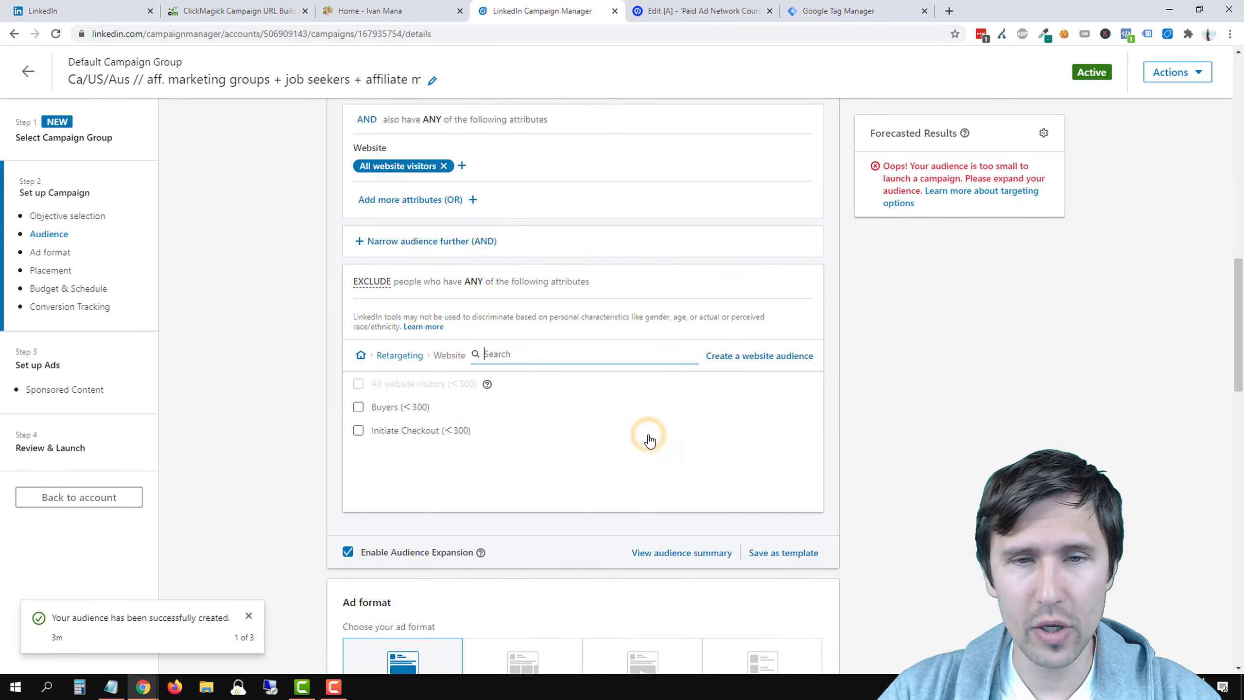
{"action": "left_click", "coordinate": [360, 413]}
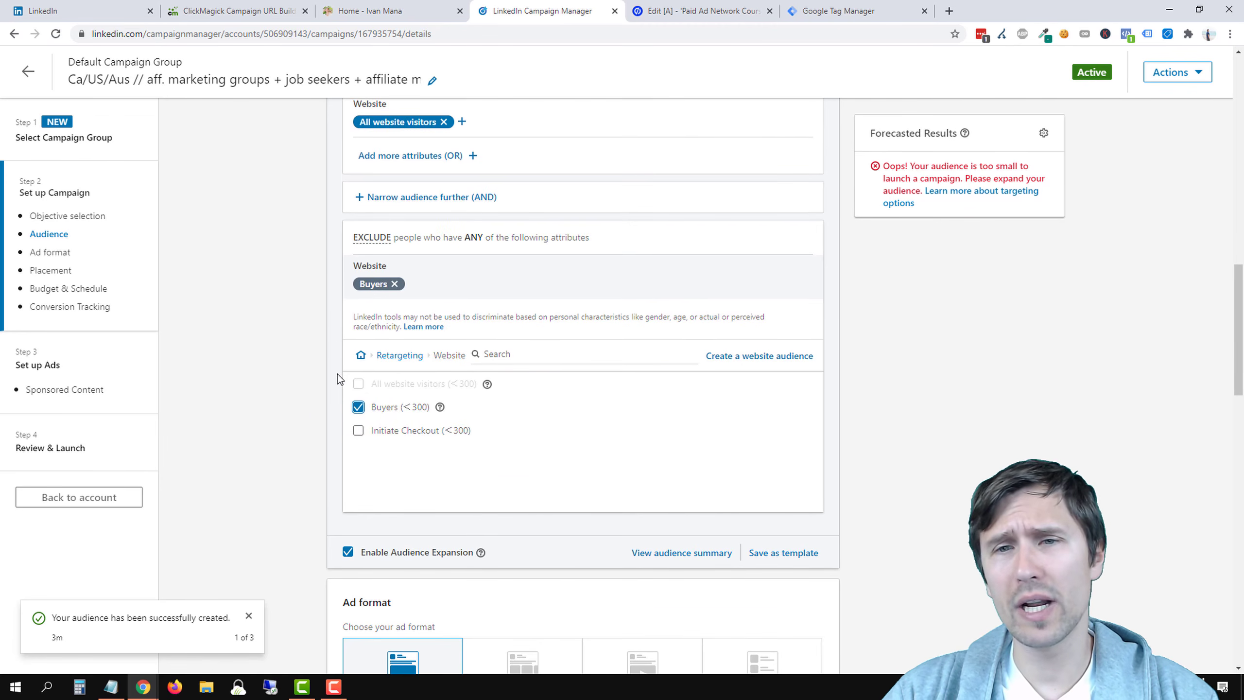
Remove the All website visitors audience from the campaign's included targeting
{"action": "scroll", "coordinate": [338, 373], "scroll_direction": "up", "scroll_amount": 4}
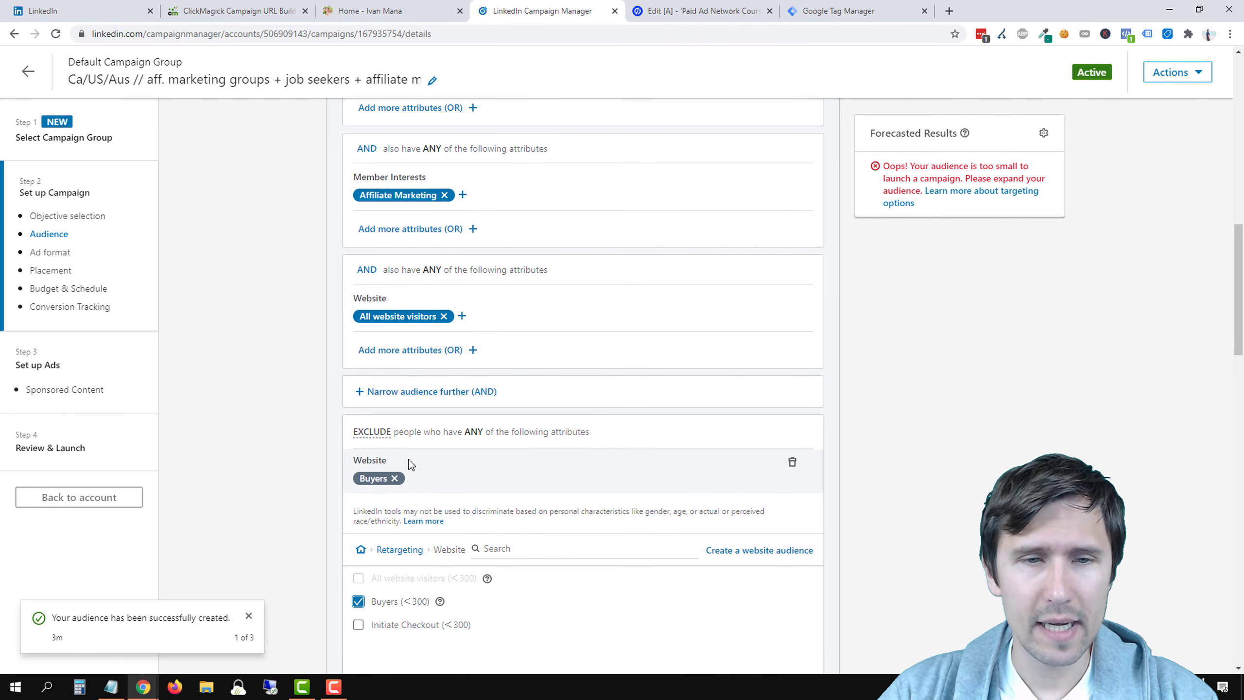
{"action": "left_click", "coordinate": [444, 316]}
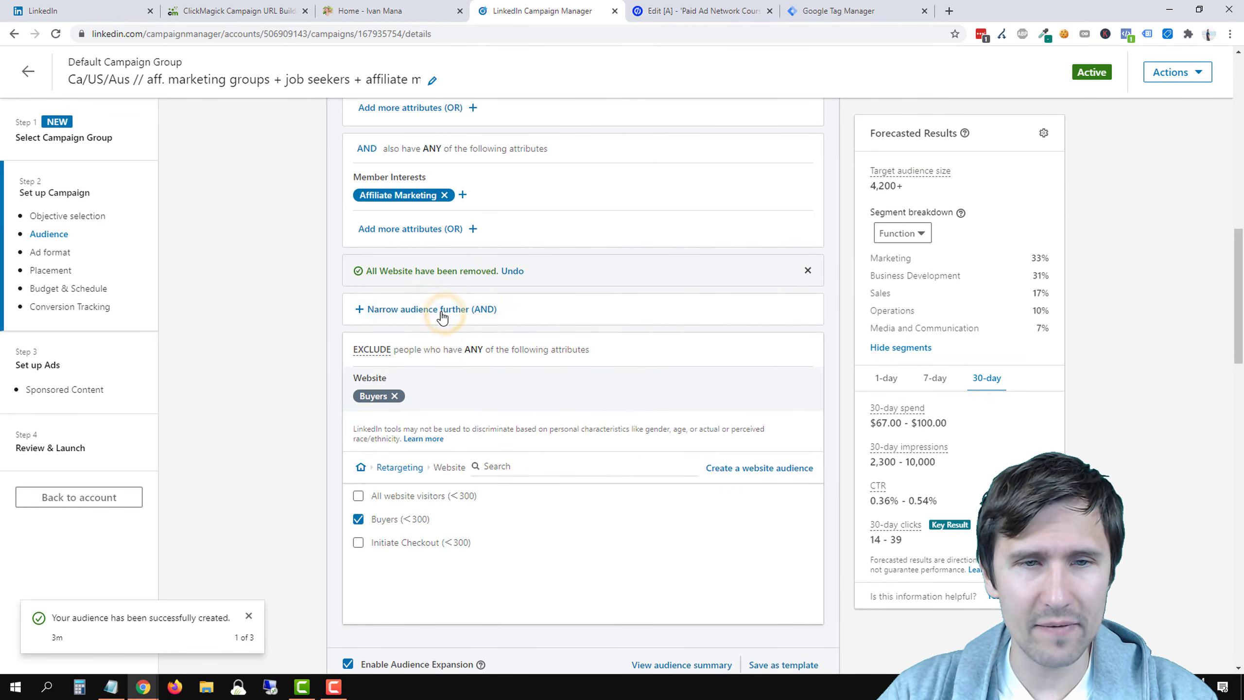
Narrow the campaign's target audience further with the Initiate Checkout website retargeting audience
{"action": "left_click", "coordinate": [389, 308]}
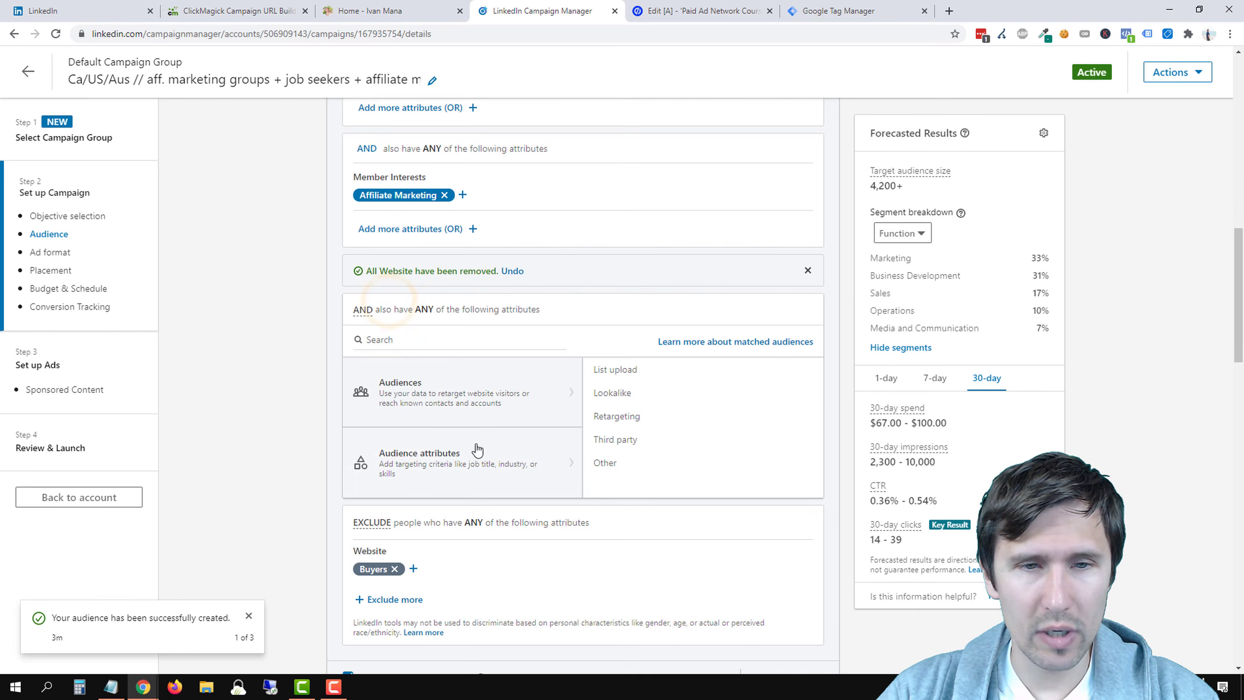
{"action": "left_click", "coordinate": [632, 417]}
{"action": "left_click", "coordinate": [627, 415]}
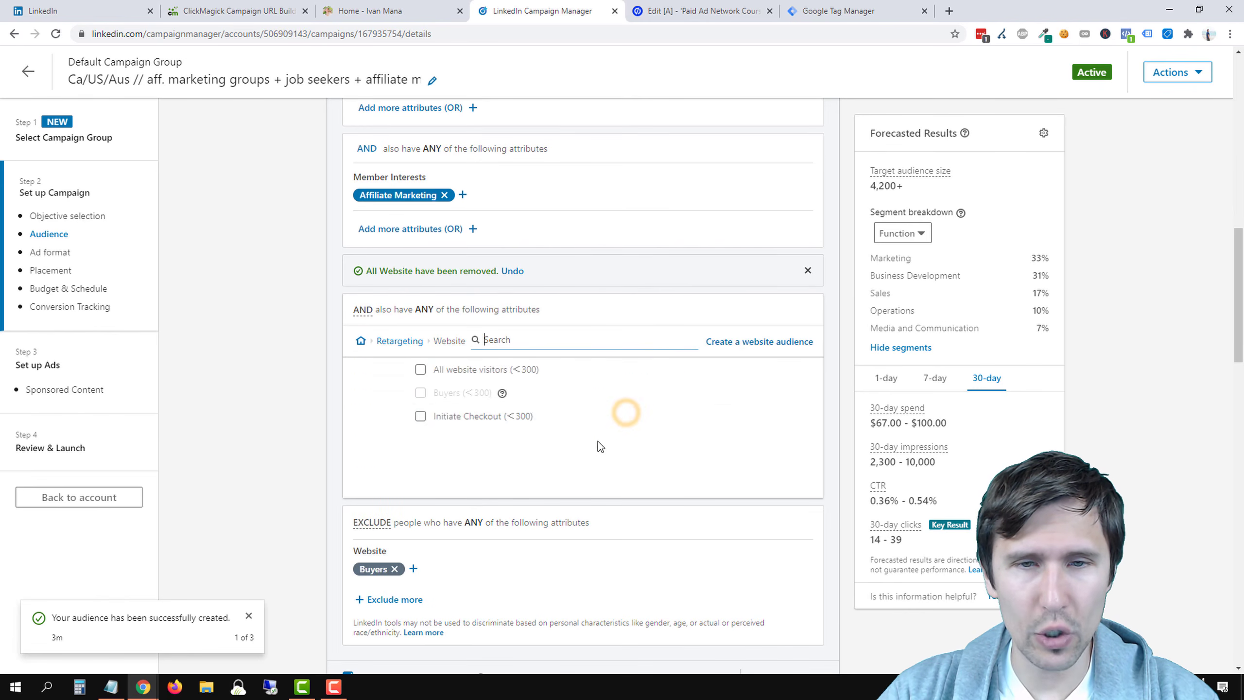
{"action": "left_click", "coordinate": [359, 416]}
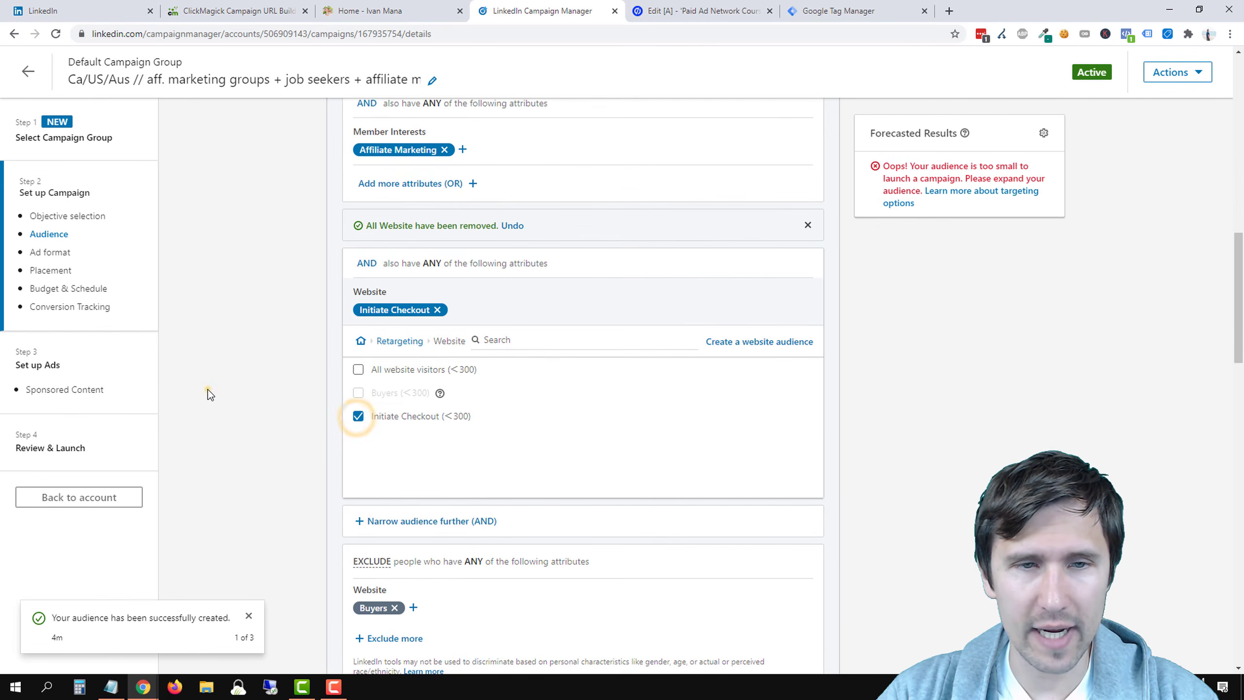
Return from the campaign setup to its campaign group selection, and save and exit the campaign
{"action": "scroll", "coordinate": [290, 428], "scroll_direction": "down", "scroll_amount": 3}
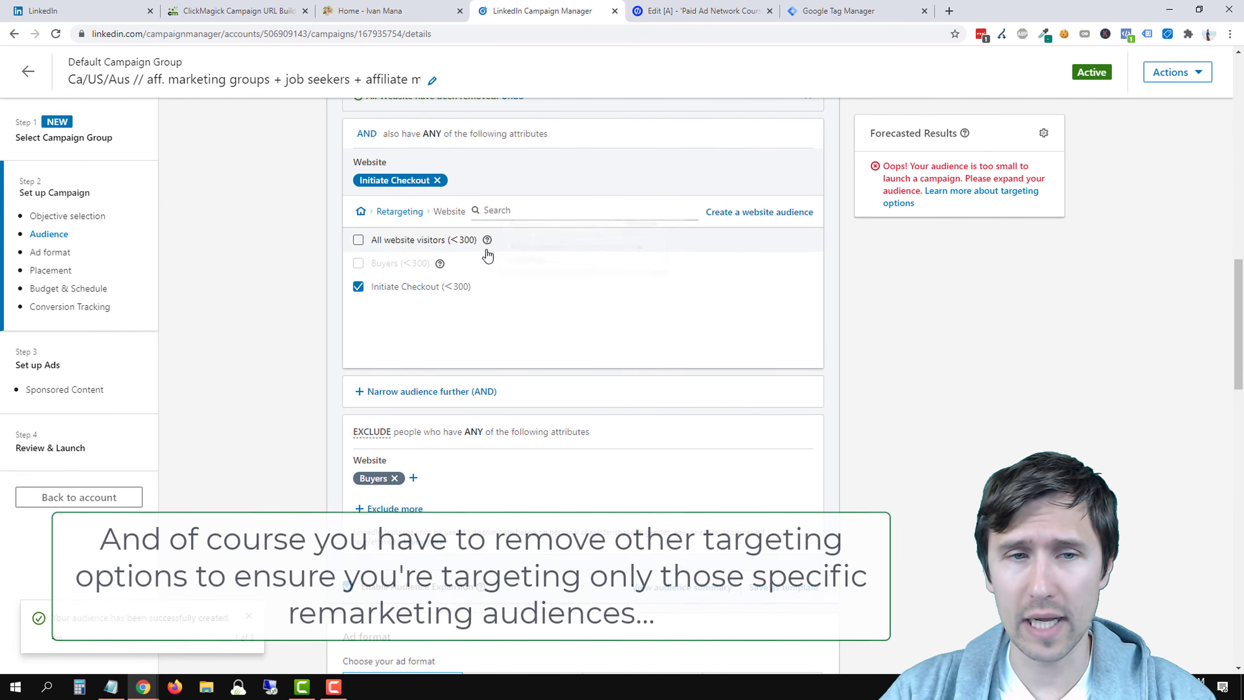
{"action": "scroll", "coordinate": [488, 255], "scroll_direction": "down", "scroll_amount": 20}
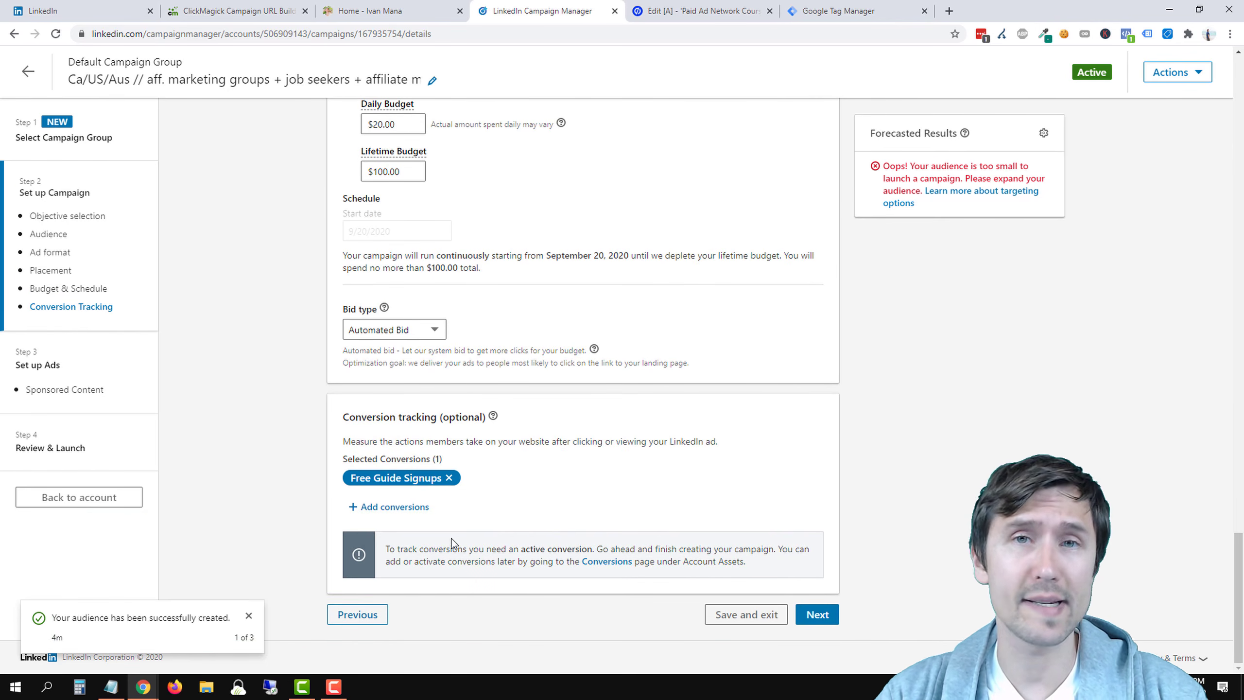
{"action": "left_click", "coordinate": [378, 616]}
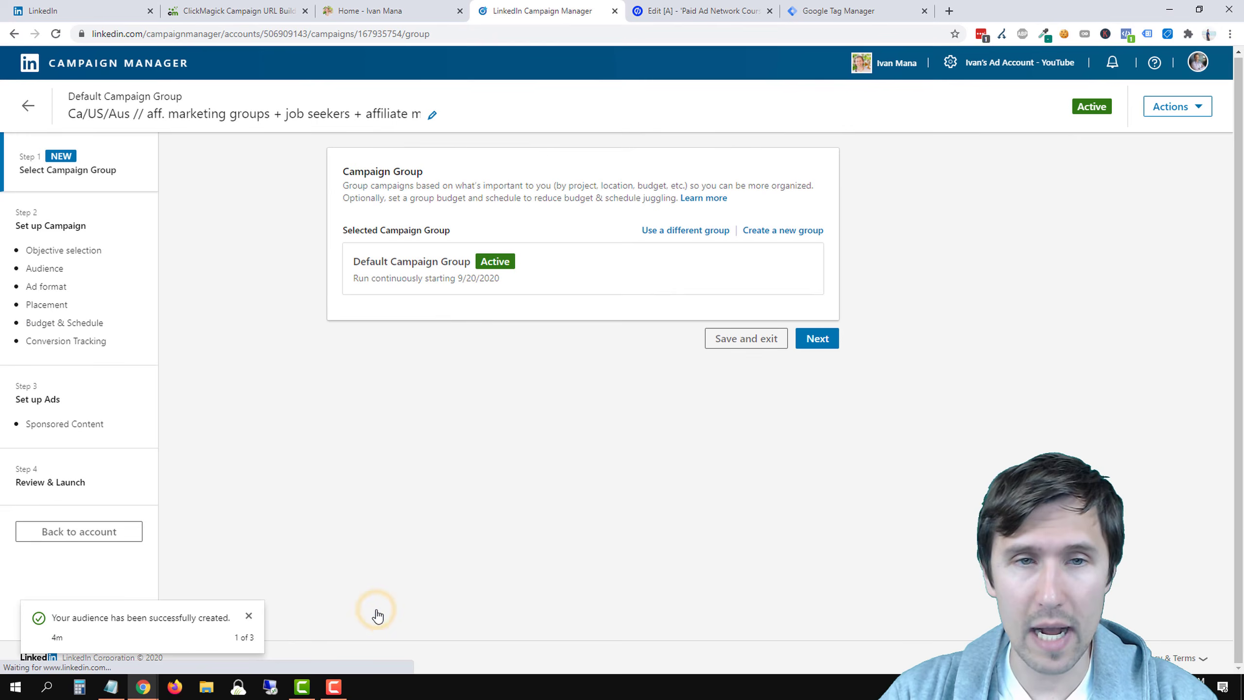
{"action": "left_click", "coordinate": [724, 343]}
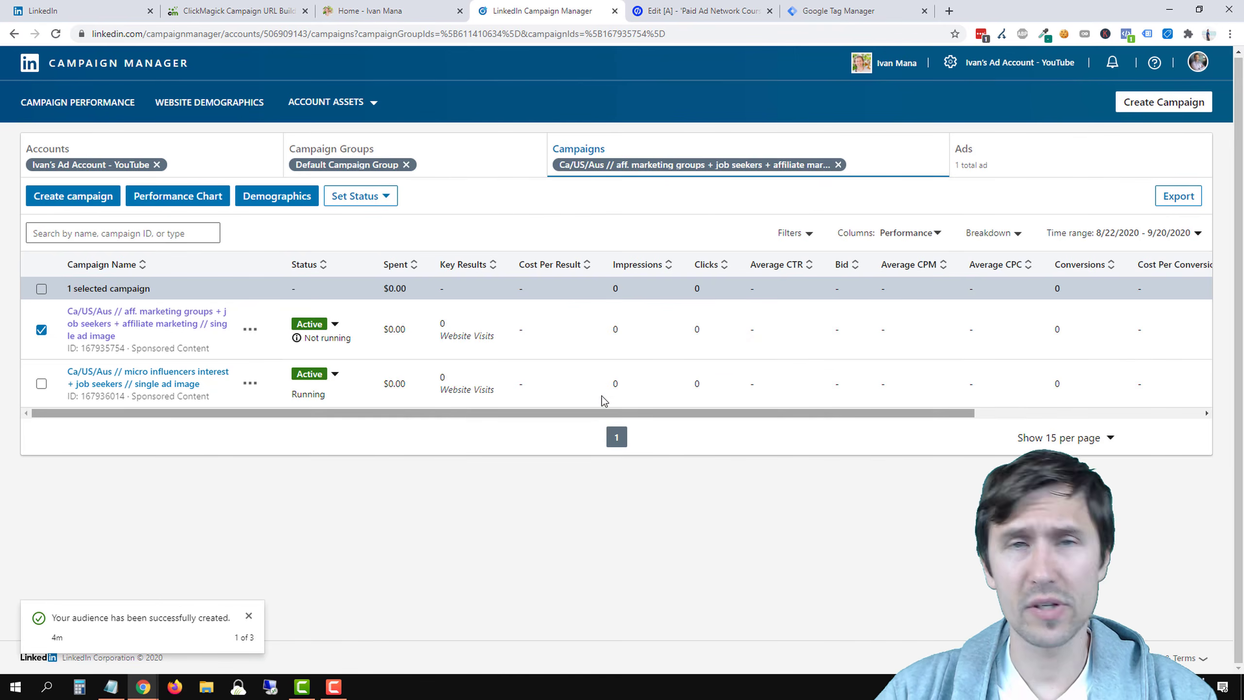
Open the account's Insight Tag page and refresh it to check the tagged domains
{"action": "left_click", "coordinate": [350, 102]}
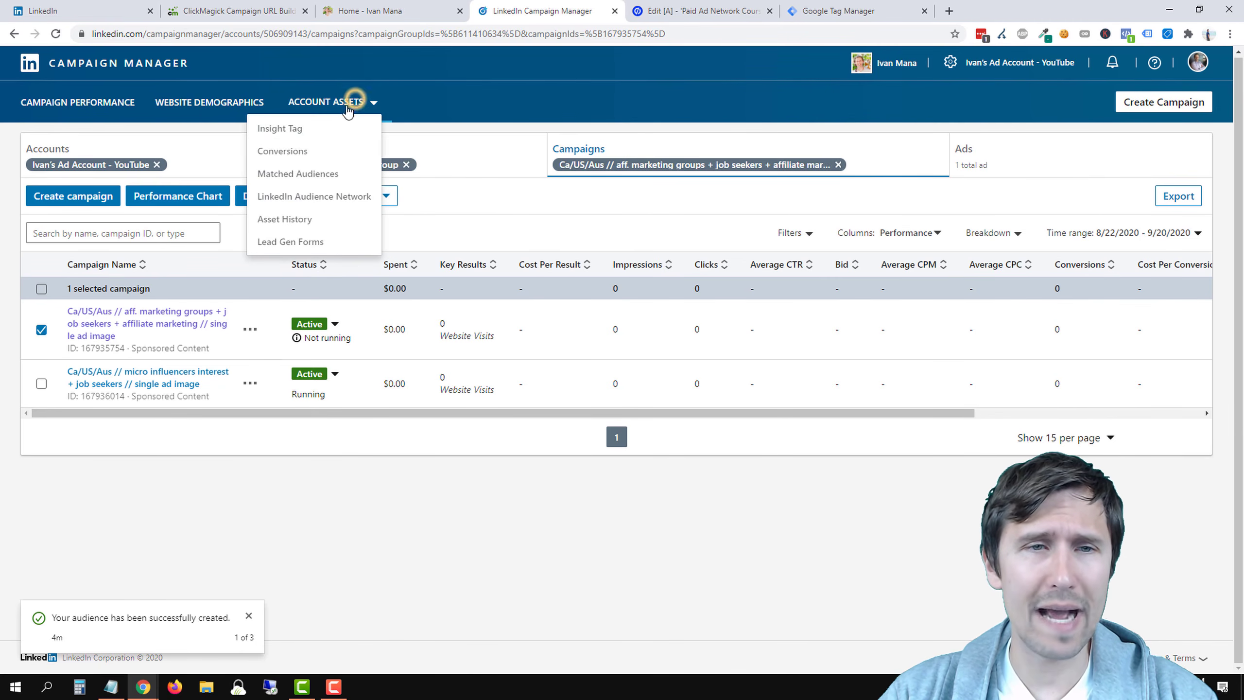
{"action": "left_click", "coordinate": [280, 128]}
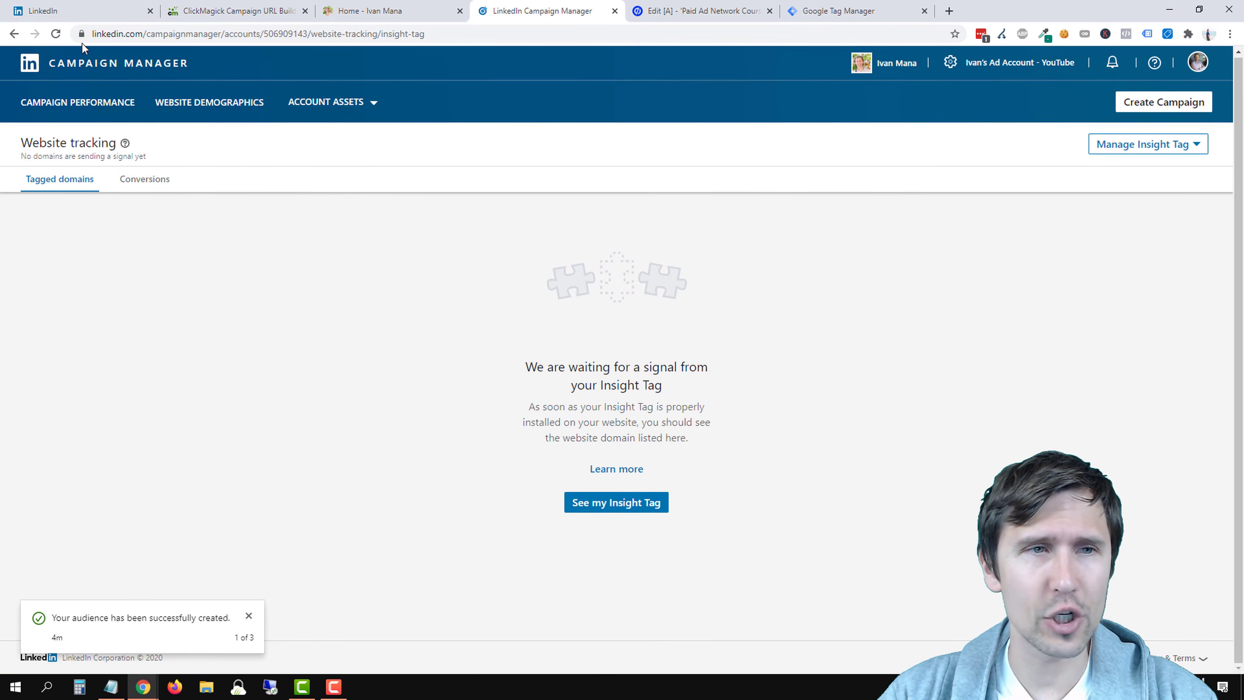
{"action": "left_click", "coordinate": [57, 34]}
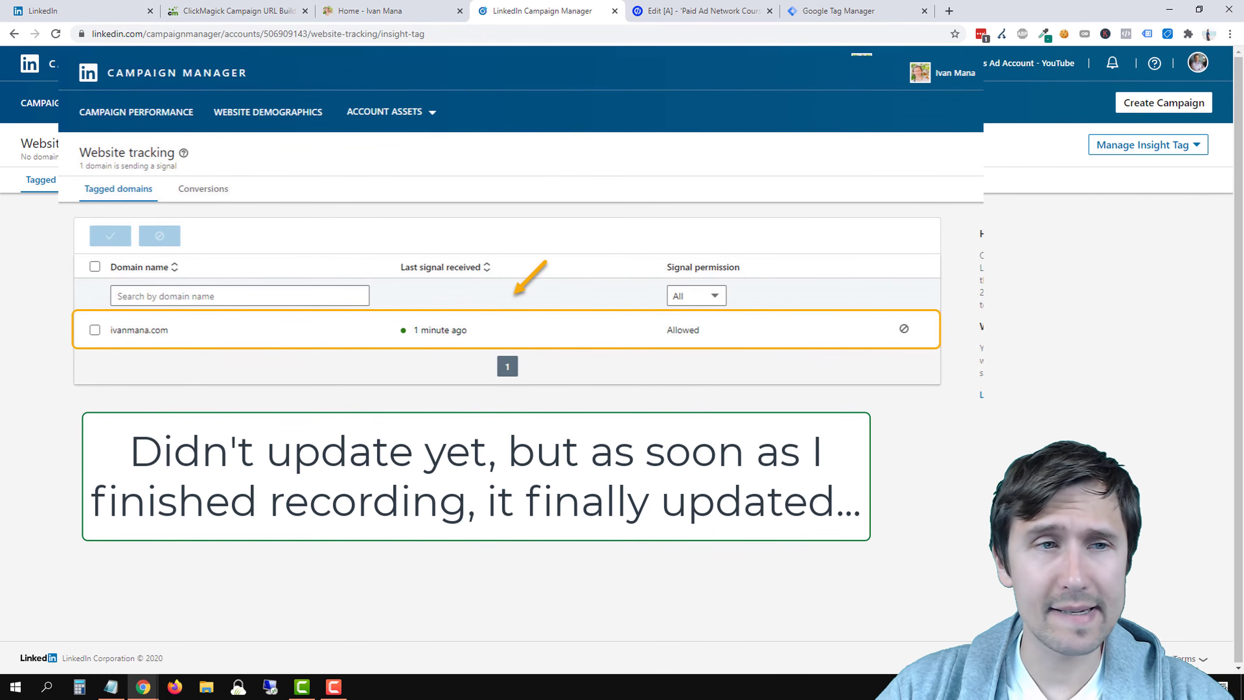
Start a new lead gen form in the account assets and name it "Affiliate Guide"
{"action": "left_click", "coordinate": [333, 102]}
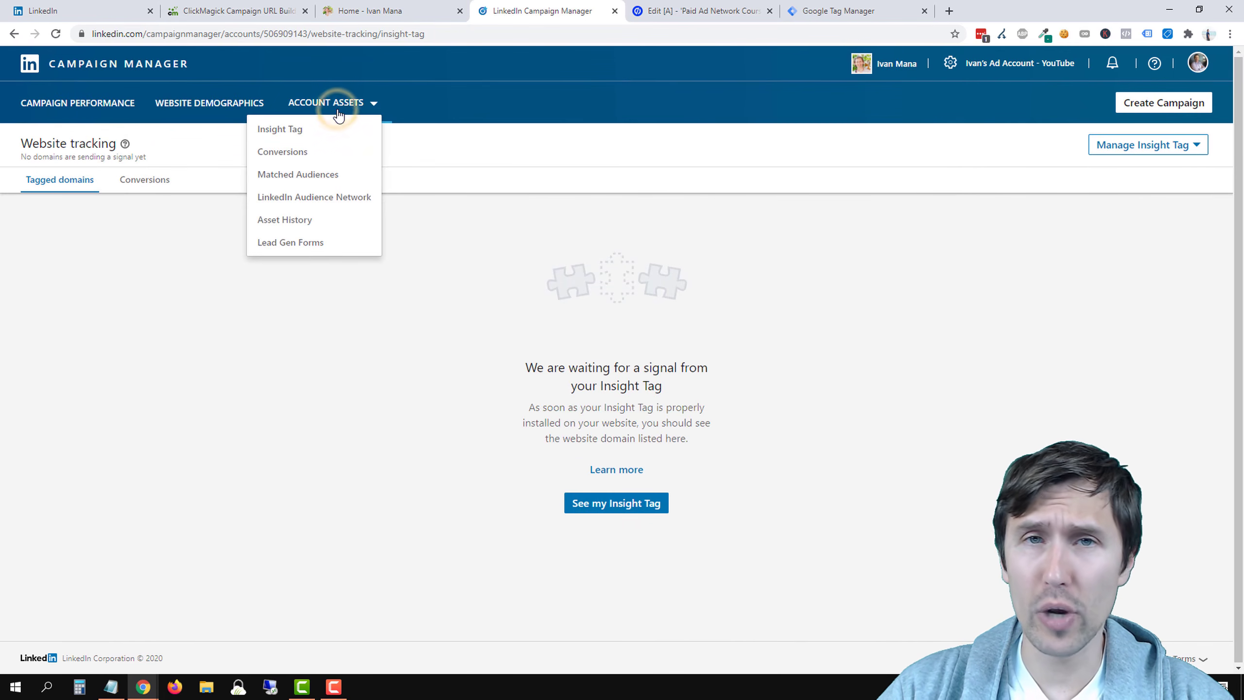
{"action": "left_click", "coordinate": [323, 245]}
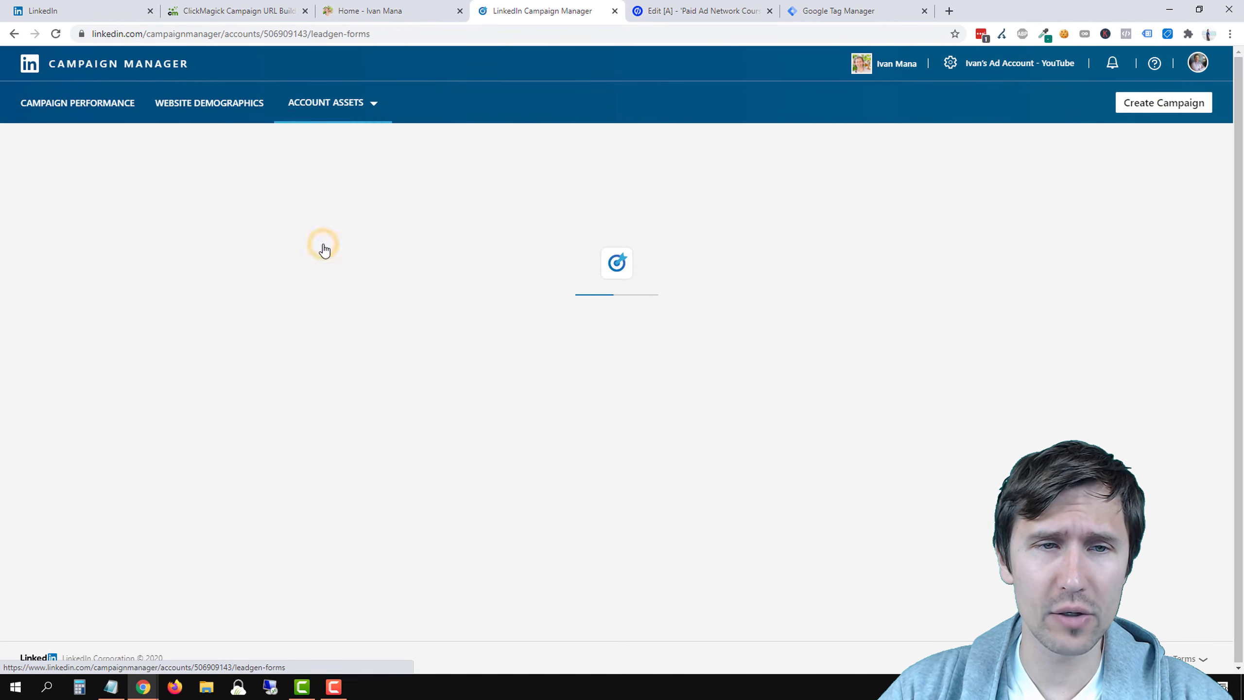
{"action": "left_click", "coordinate": [90, 220]}
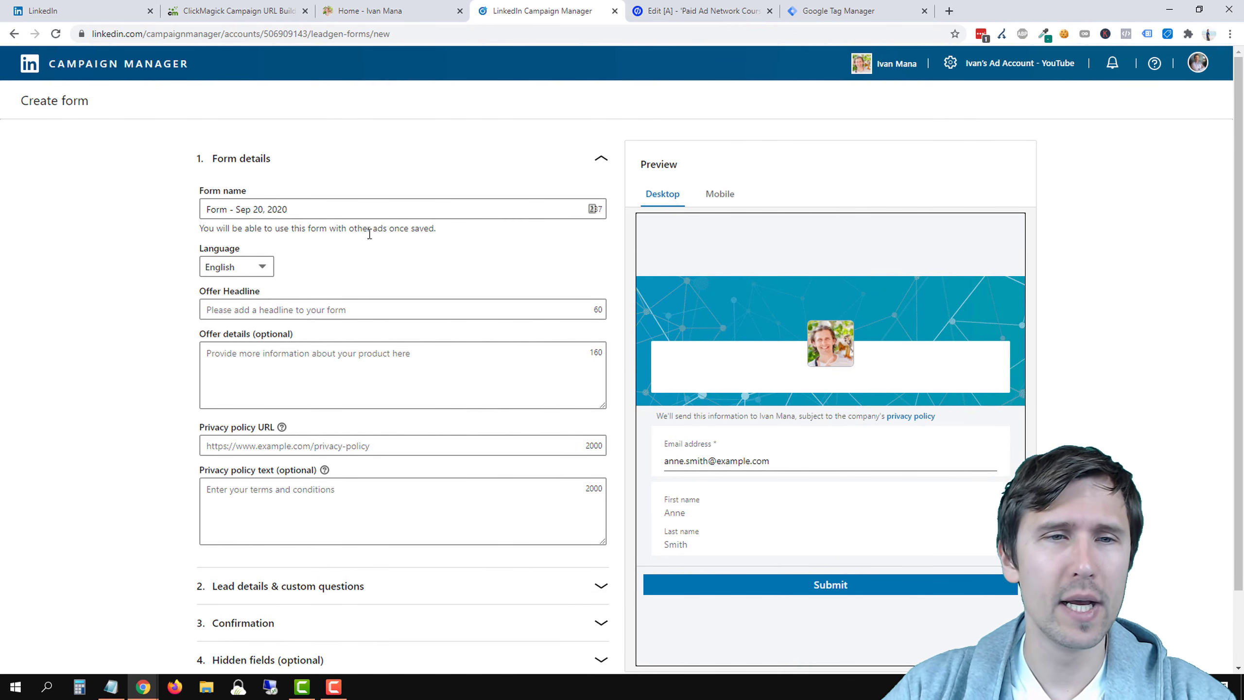
{"action": "triple_click", "coordinate": [314, 211]}
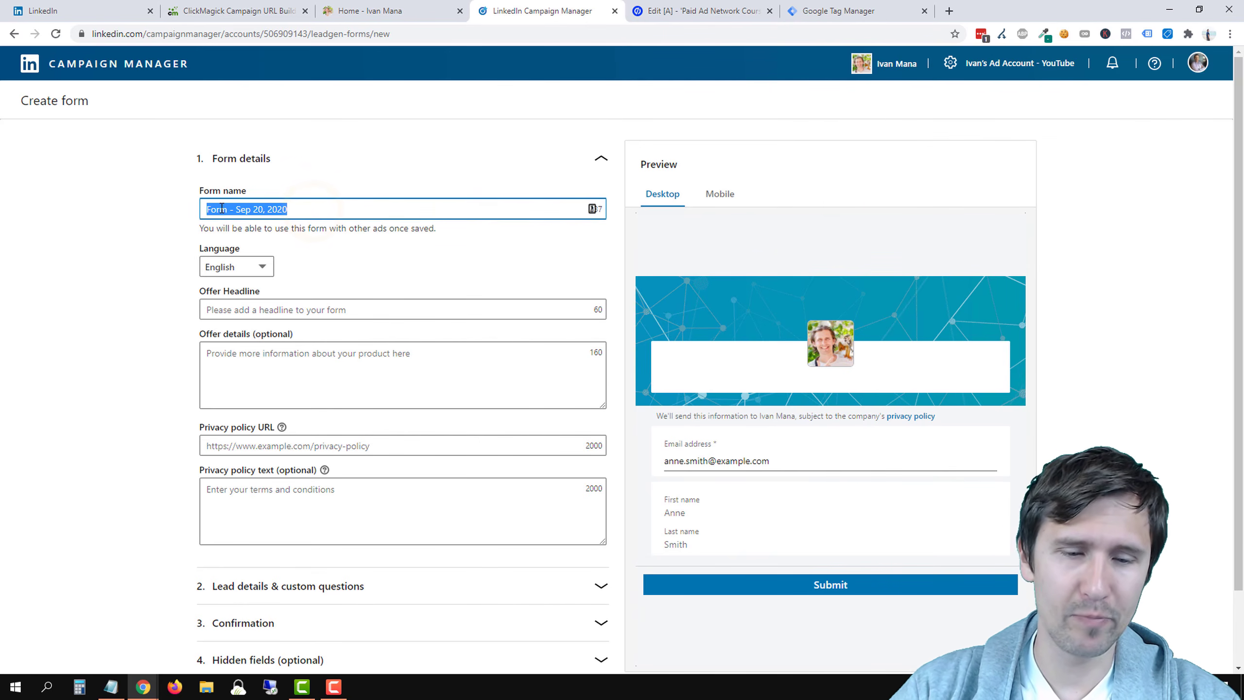
{"action": "type", "text": "Af"}
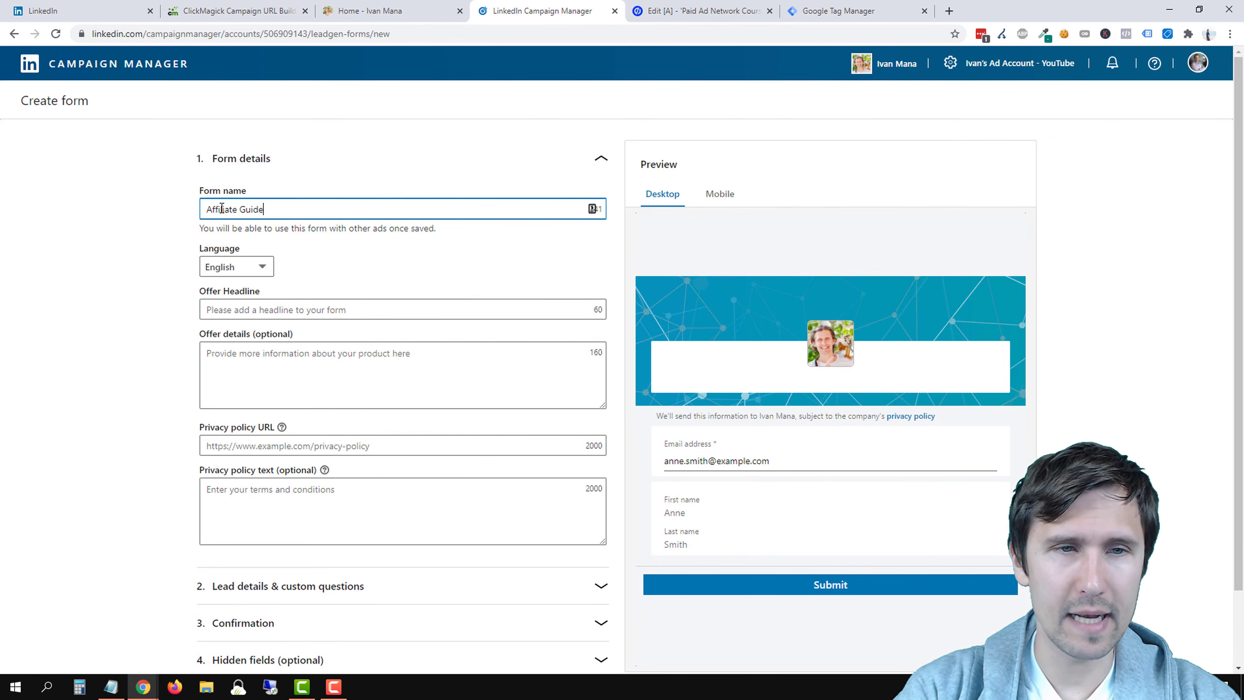
{"action": "type", "text": "filiate Guide"}
Enter the offer headline "Get Your Free Affiliate Marketing Guide" and details "Free 55-page affiliate marketing guide reveals how to promote affiliate products online."
{"action": "left_click", "coordinate": [313, 310]}
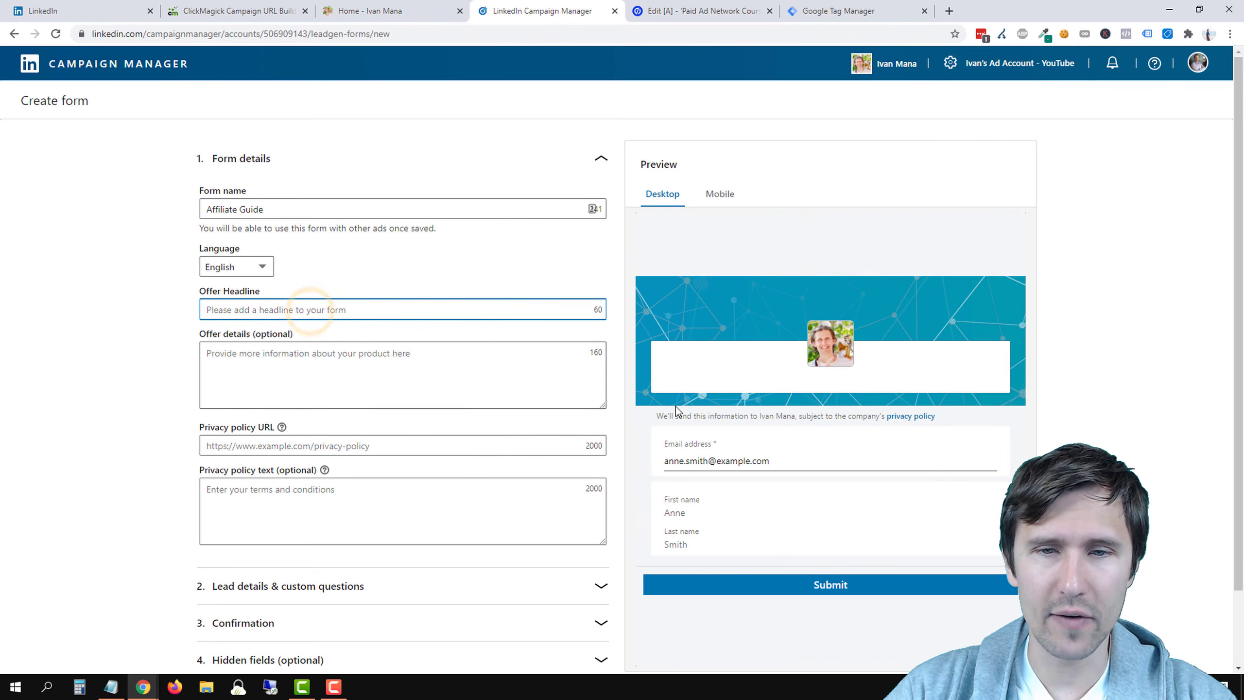
{"action": "scroll", "coordinate": [106, 333], "scroll_direction": "down", "scroll_amount": 1}
{"action": "type", "text": "Get Your Free Affiliate Marketin"}
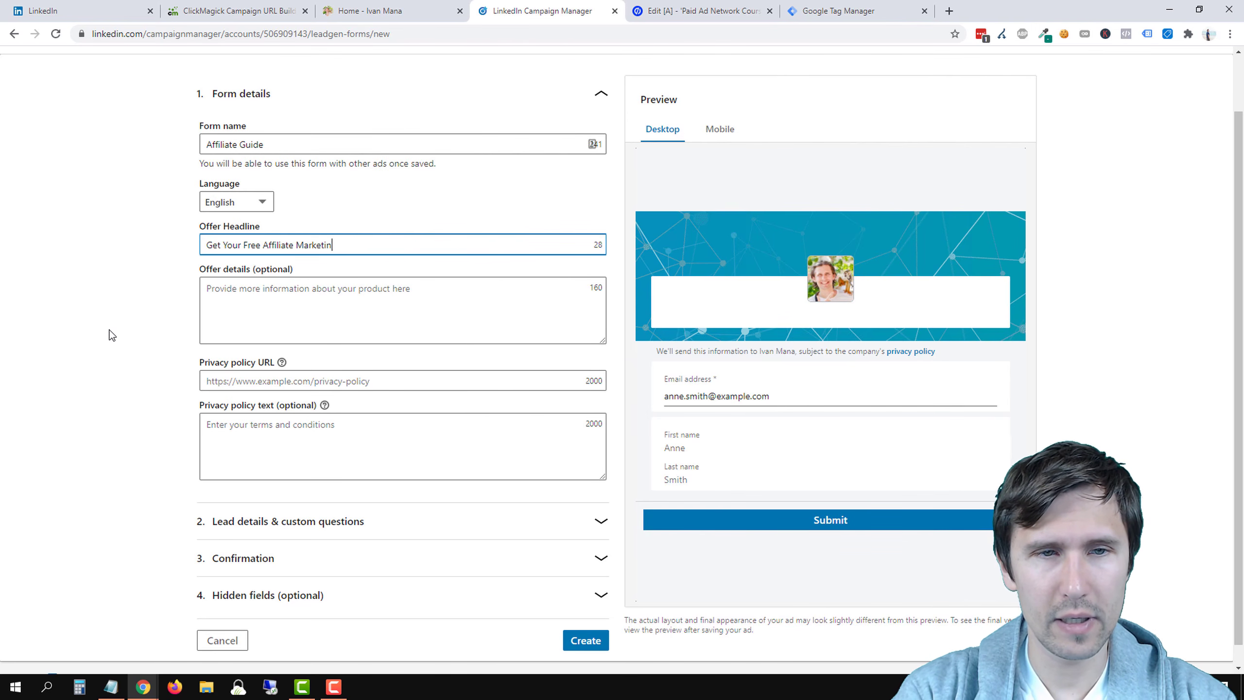
{"action": "key", "text": "Tab"}
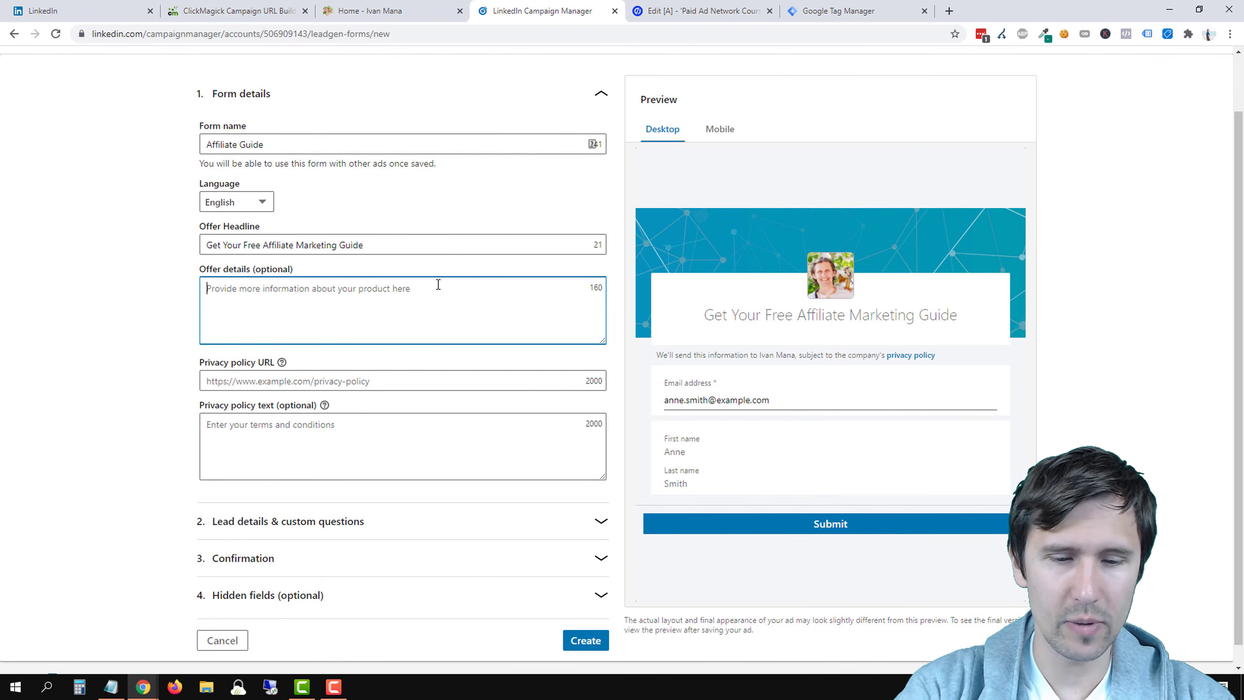
{"action": "type", "text": "F"}
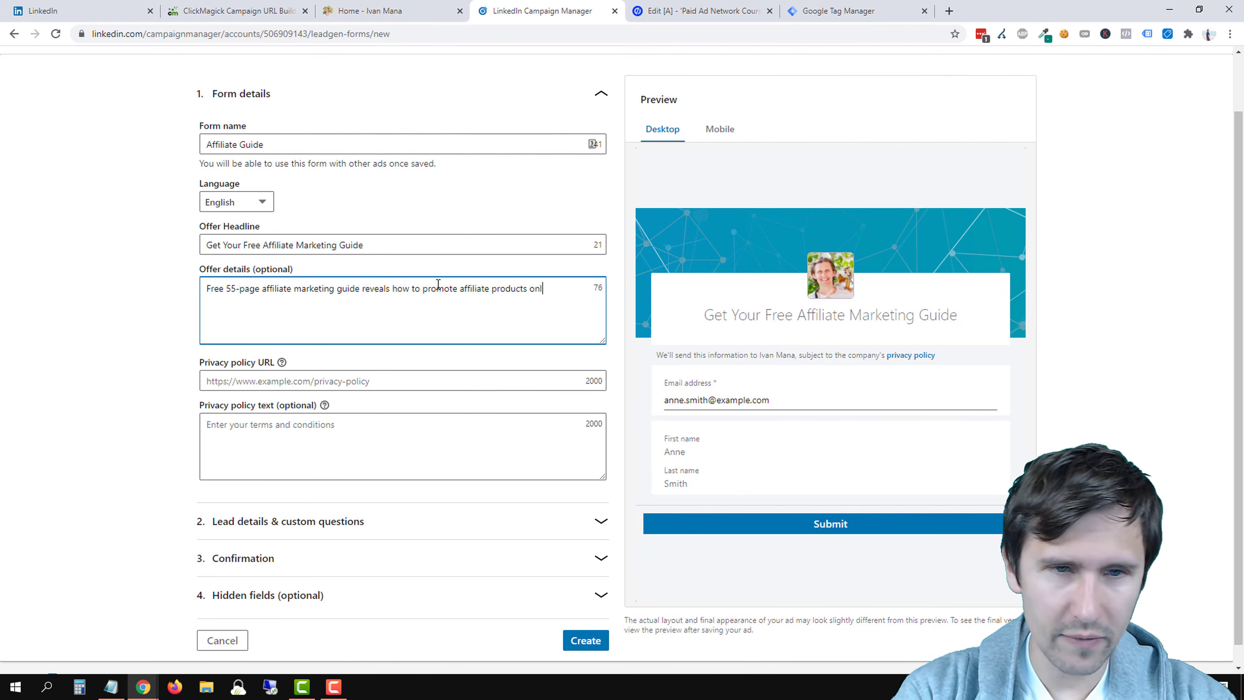
{"action": "left_click", "coordinate": [183, 427]}
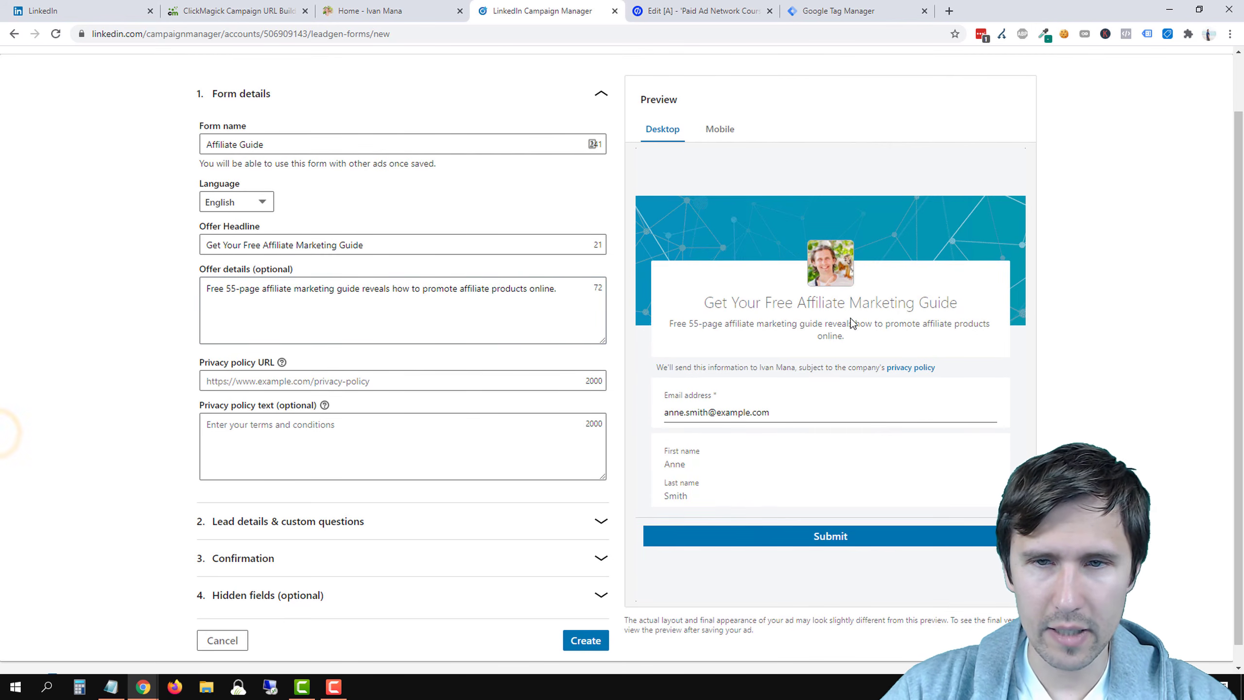
{"action": "scroll", "coordinate": [212, 379], "scroll_direction": "down", "scroll_amount": 1}
{"action": "left_click", "coordinate": [242, 378]}
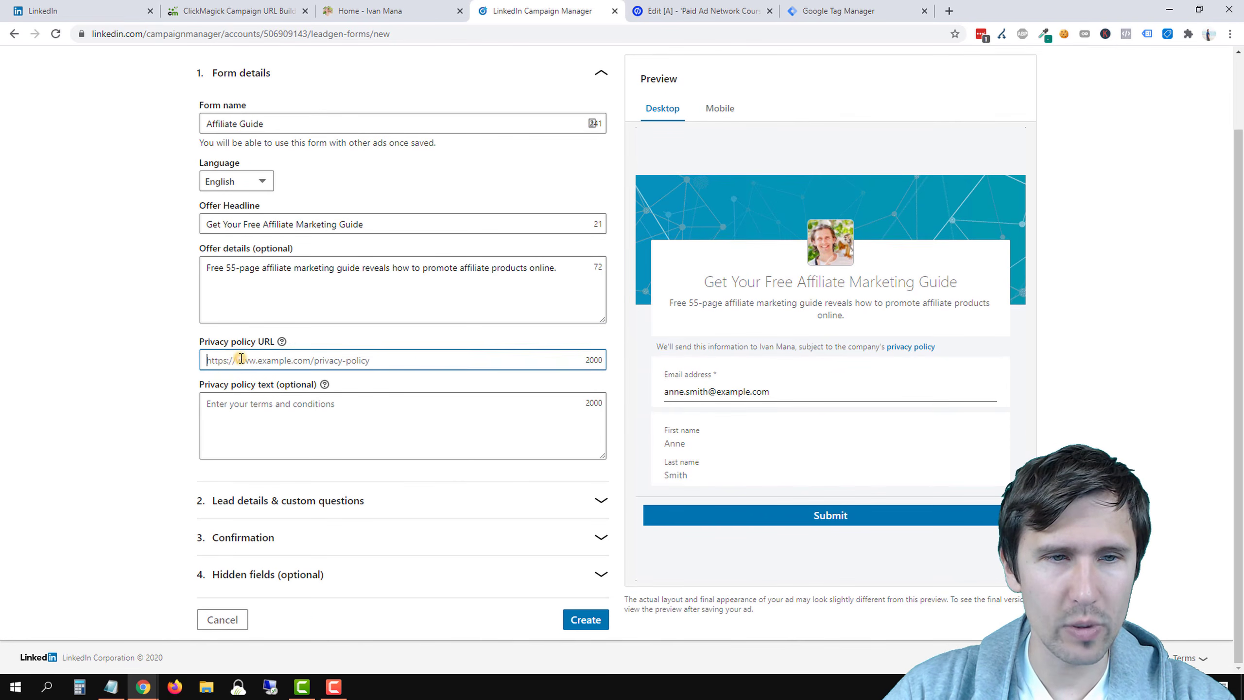
{"action": "type", "text": "https://ww"}
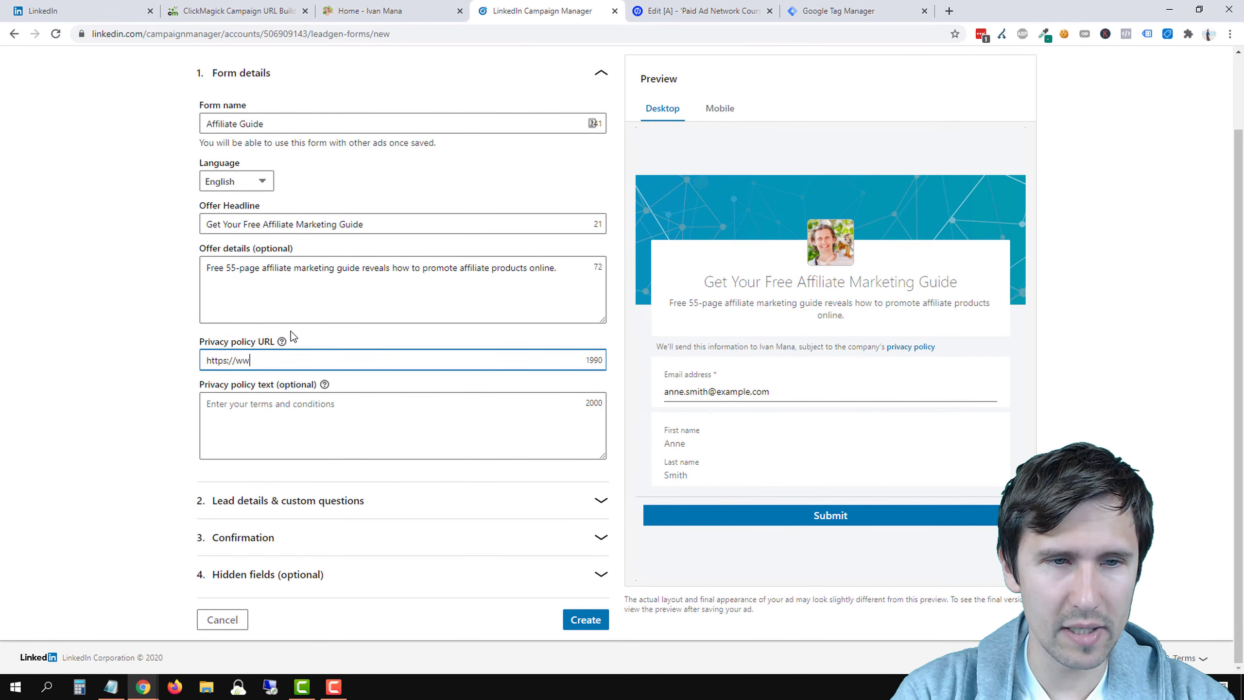
{"action": "type", "text": "w.ivanmana.com"}
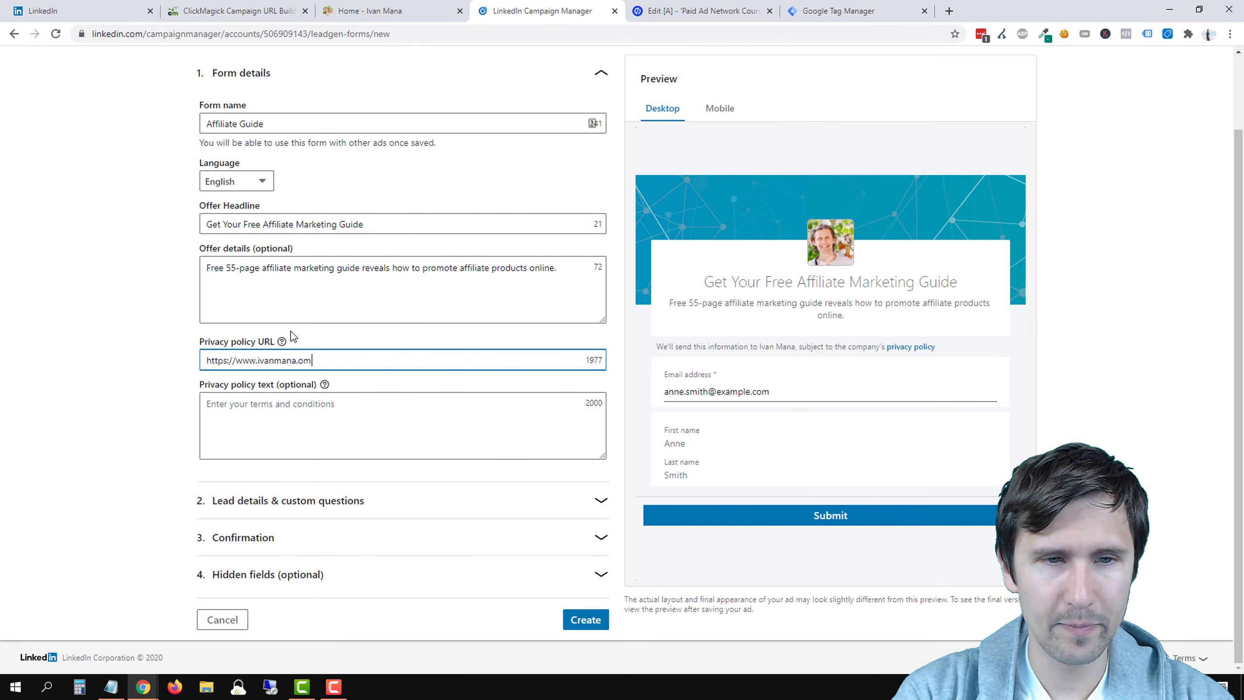
{"action": "key", "text": "BackSpace"}
{"action": "key", "text": "BackSpace"}
{"action": "type", "text": "com/privacypolicy"}
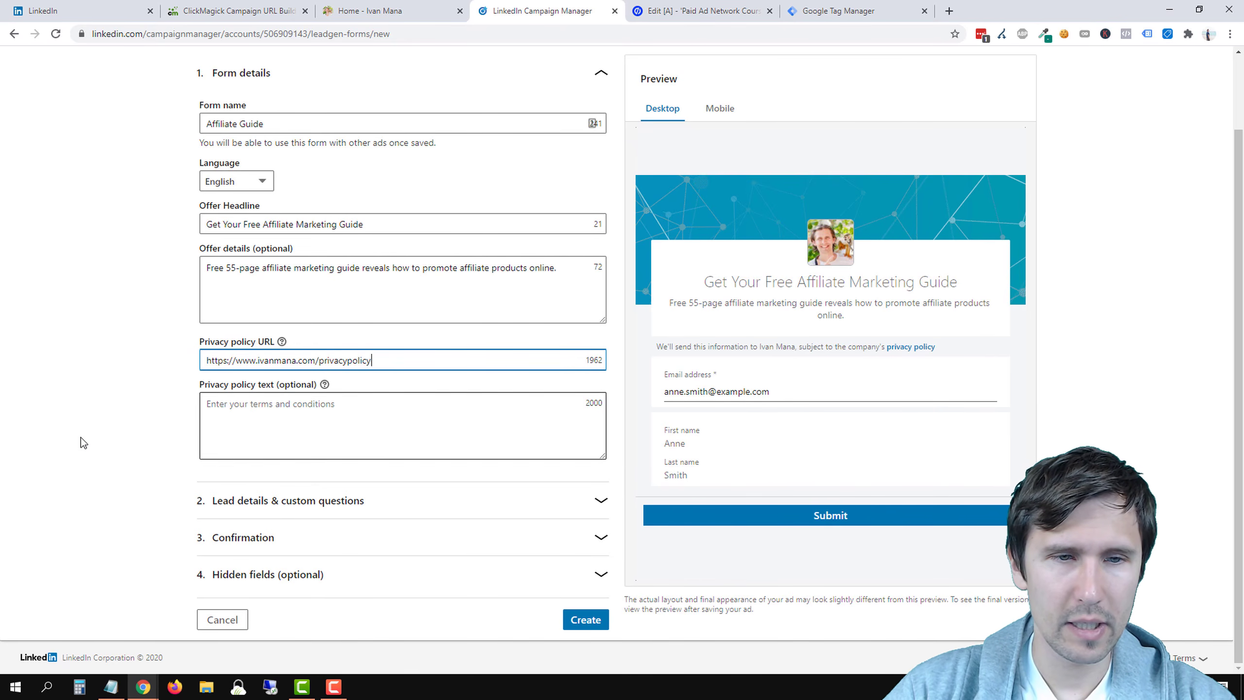
{"action": "left_click", "coordinate": [577, 502]}
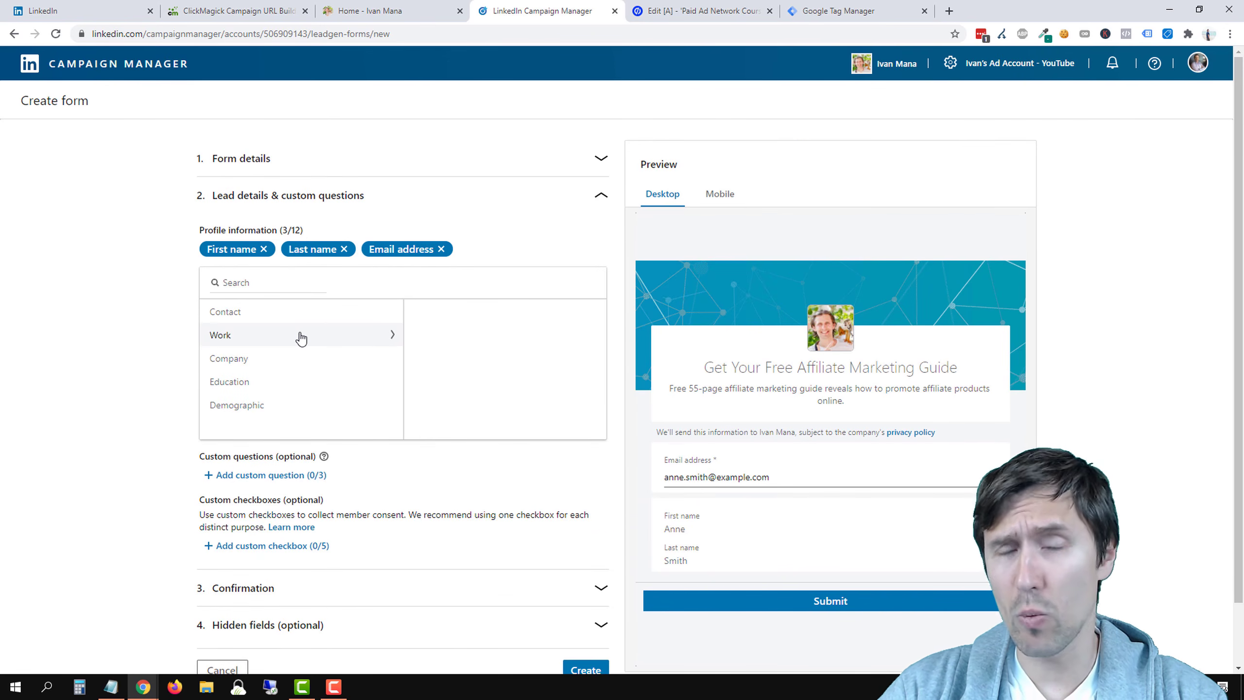
Try out the Company name and Company size profile fields on the lead form, clear both, and view the Work fields
{"action": "left_click", "coordinate": [259, 359]}
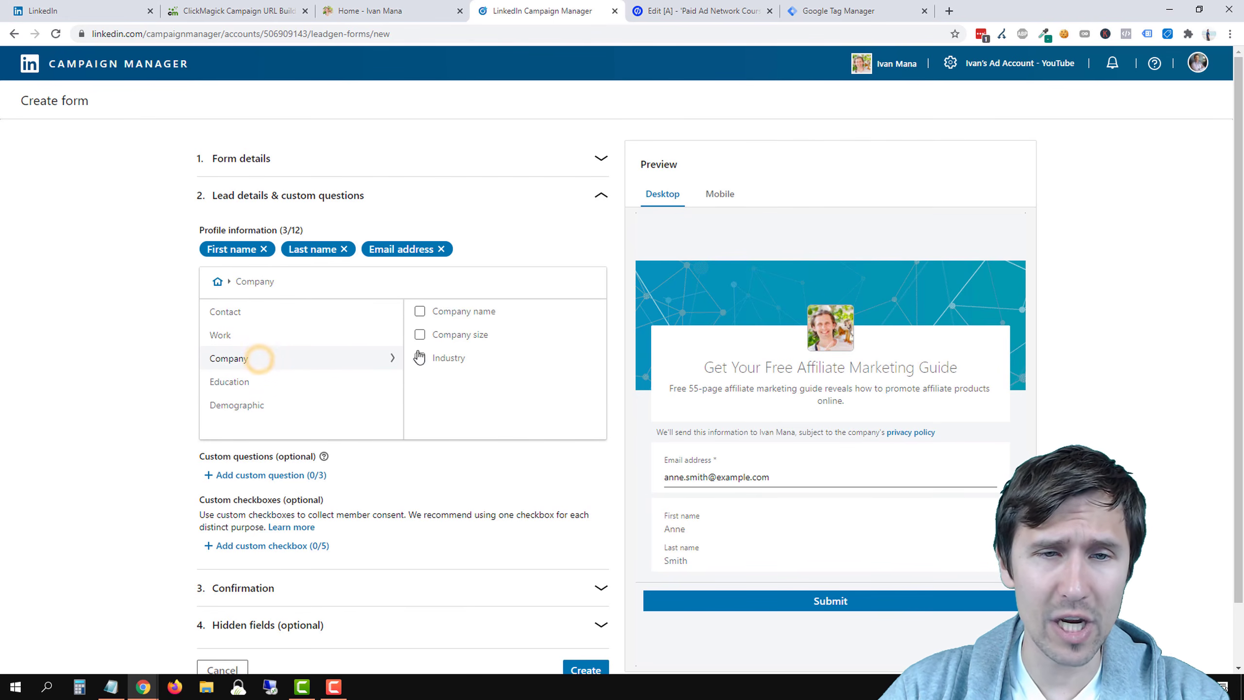
{"action": "left_click", "coordinate": [443, 312]}
{"action": "left_click", "coordinate": [439, 354]}
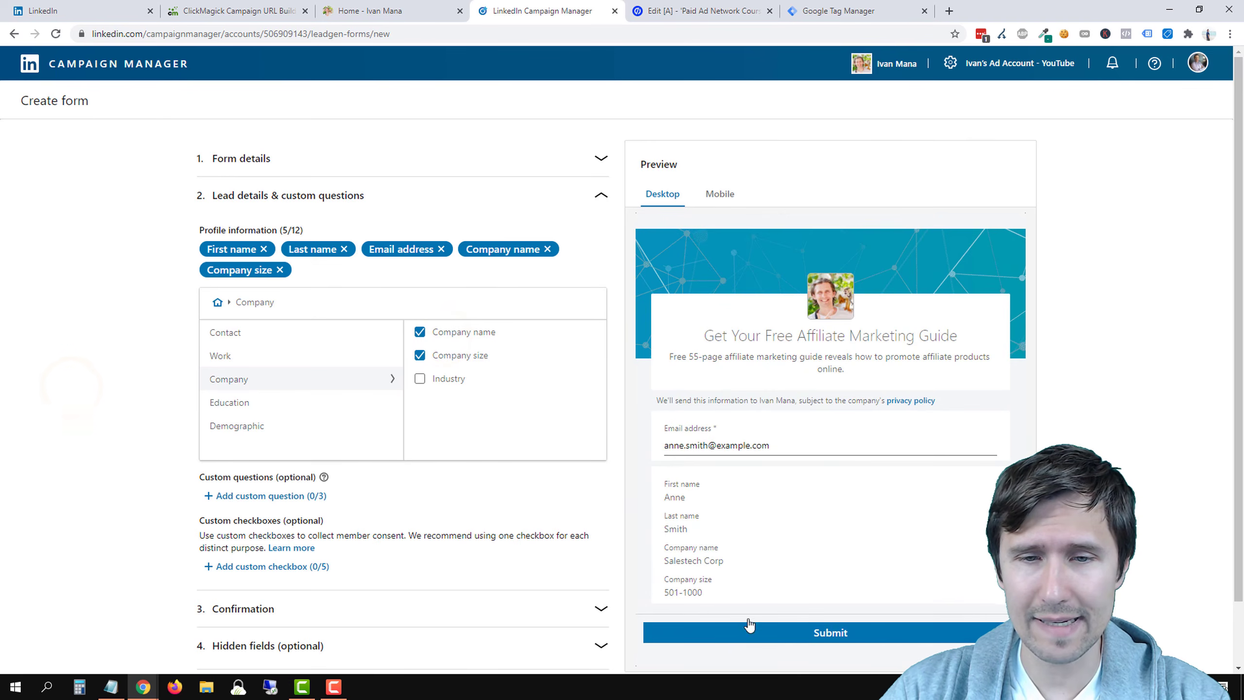
{"action": "left_click", "coordinate": [438, 353]}
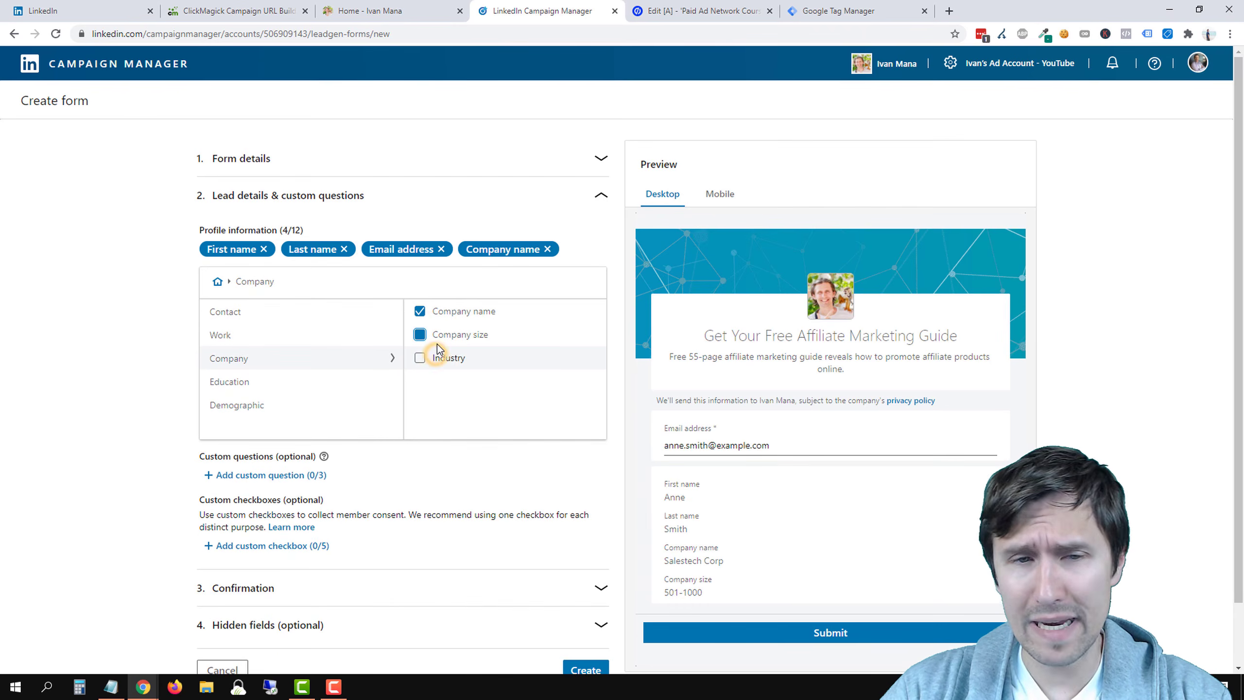
{"action": "left_click", "coordinate": [457, 319]}
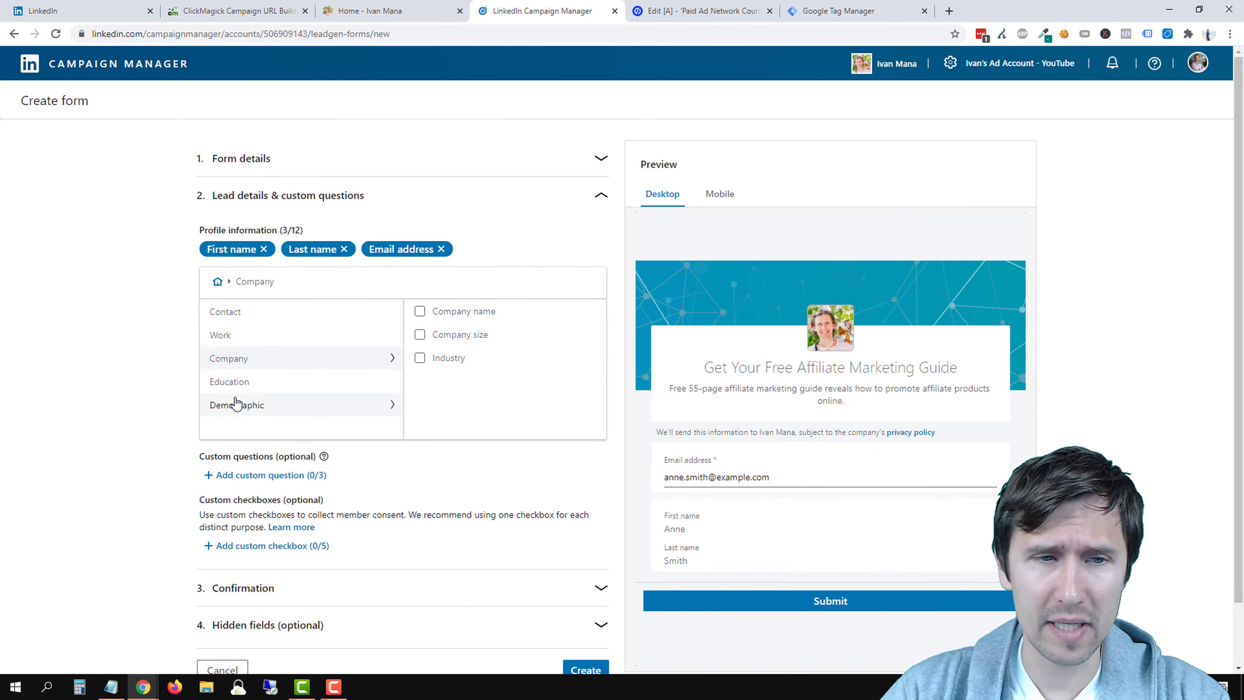
{"action": "left_click", "coordinate": [282, 338]}
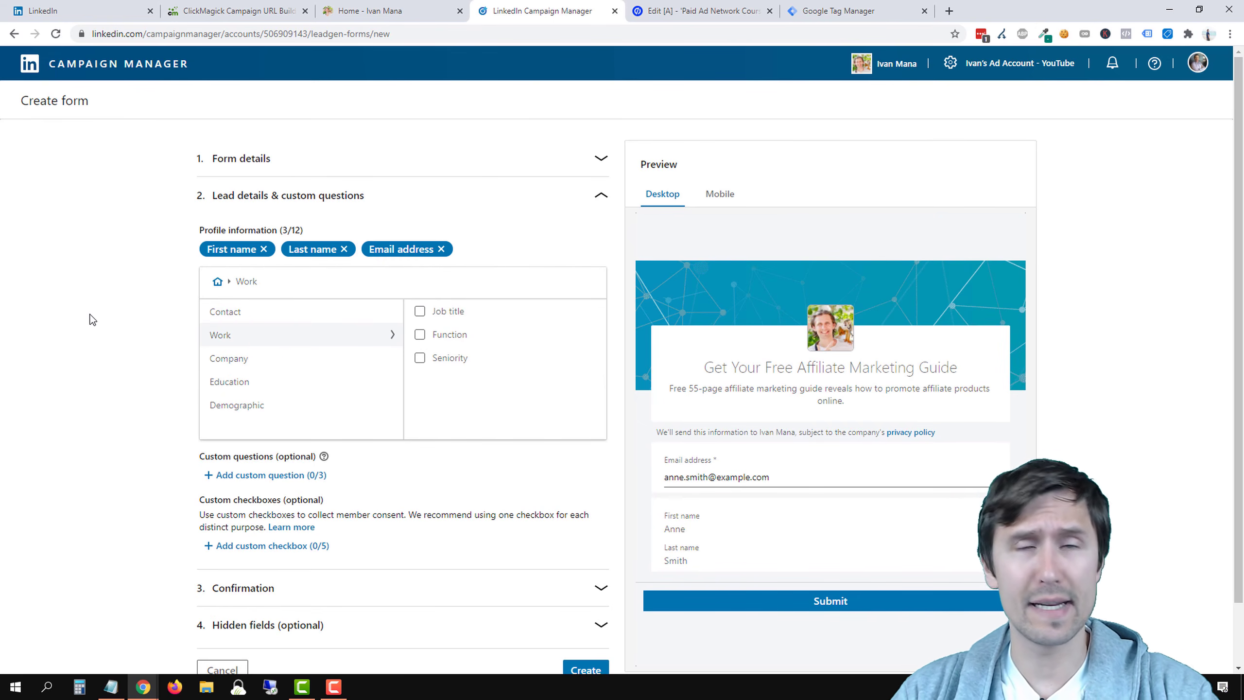
Add a custom question to the lead form reading "What is your favorite color?"
{"action": "scroll", "coordinate": [92, 319], "scroll_direction": "down", "scroll_amount": 2}
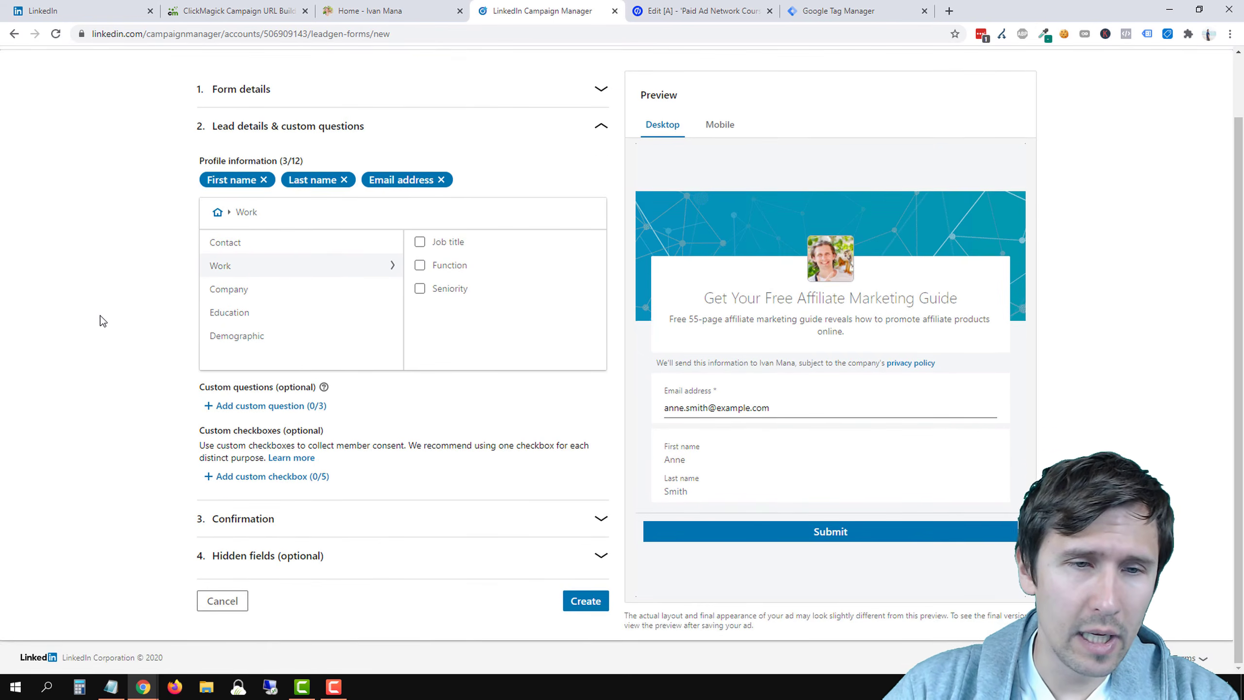
{"action": "left_click", "coordinate": [255, 405]}
{"action": "left_click", "coordinate": [279, 431]}
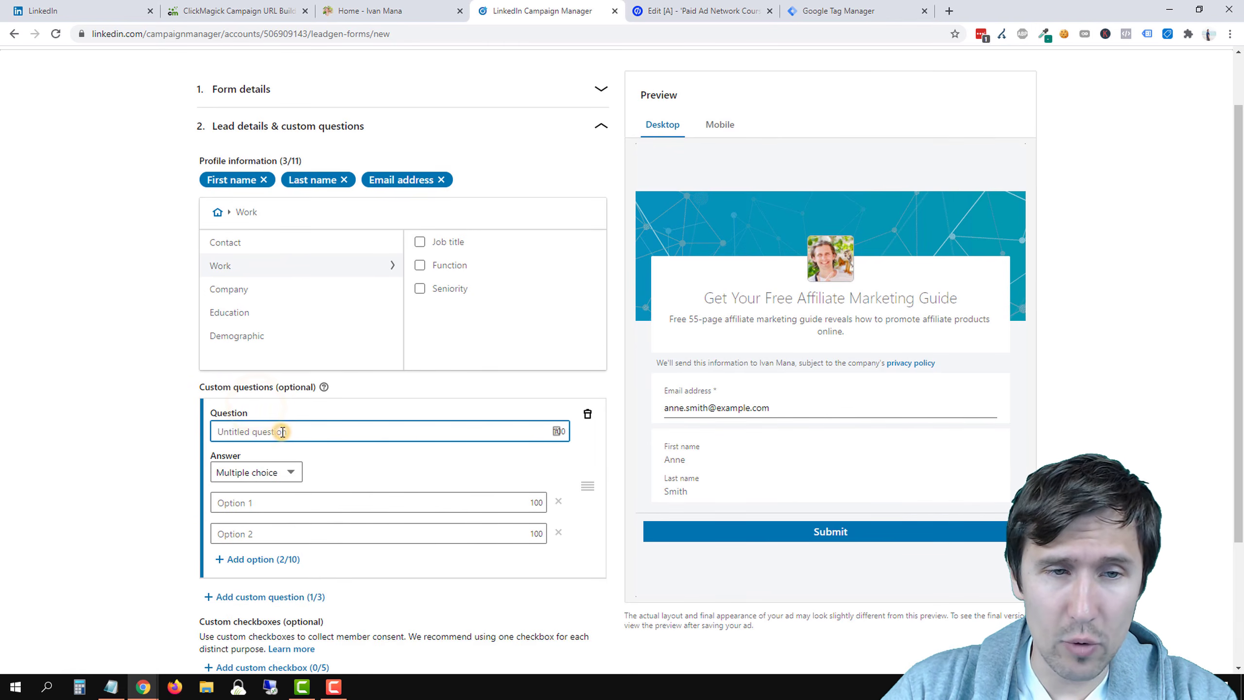
{"action": "type", "text": "What is your favoc"}
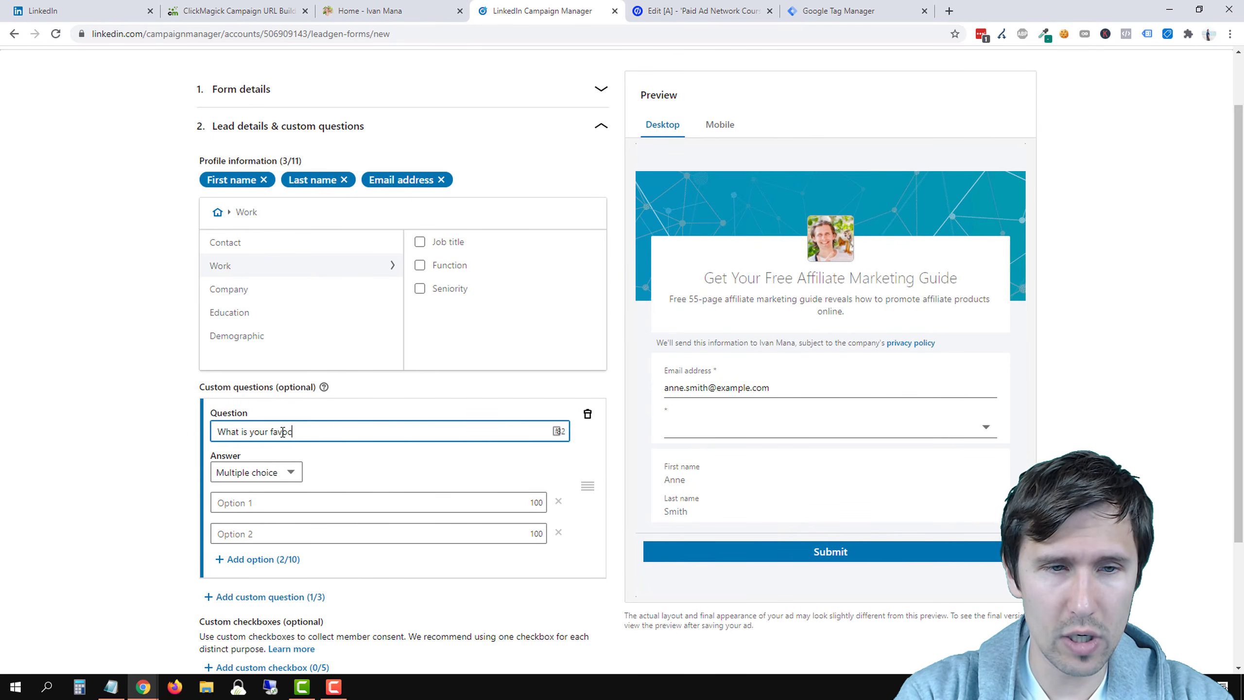
{"action": "type", "text": "rit"}
{"action": "key", "text": "BackSpace"}
{"action": "key", "text": "BackSpace"}
{"action": "key", "text": "BackSpace"}
{"action": "key", "text": "BackSpace"}
{"action": "type", "text": "rite color?"}
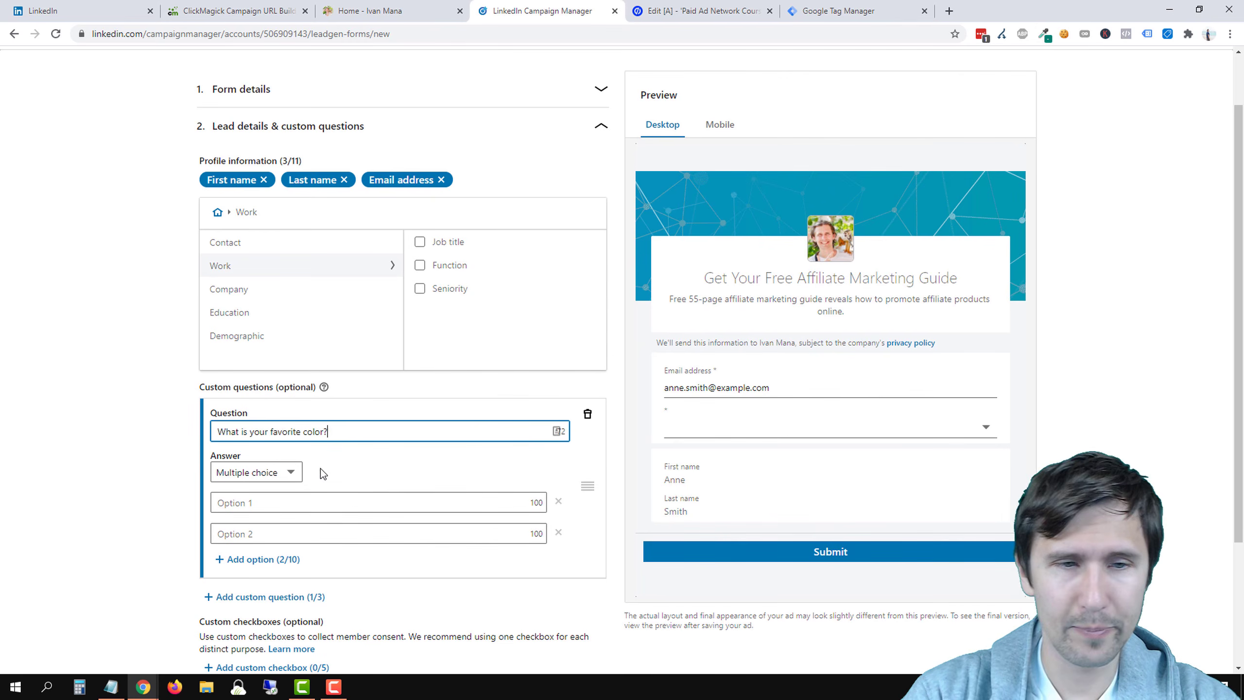
{"action": "left_click", "coordinate": [77, 469]}
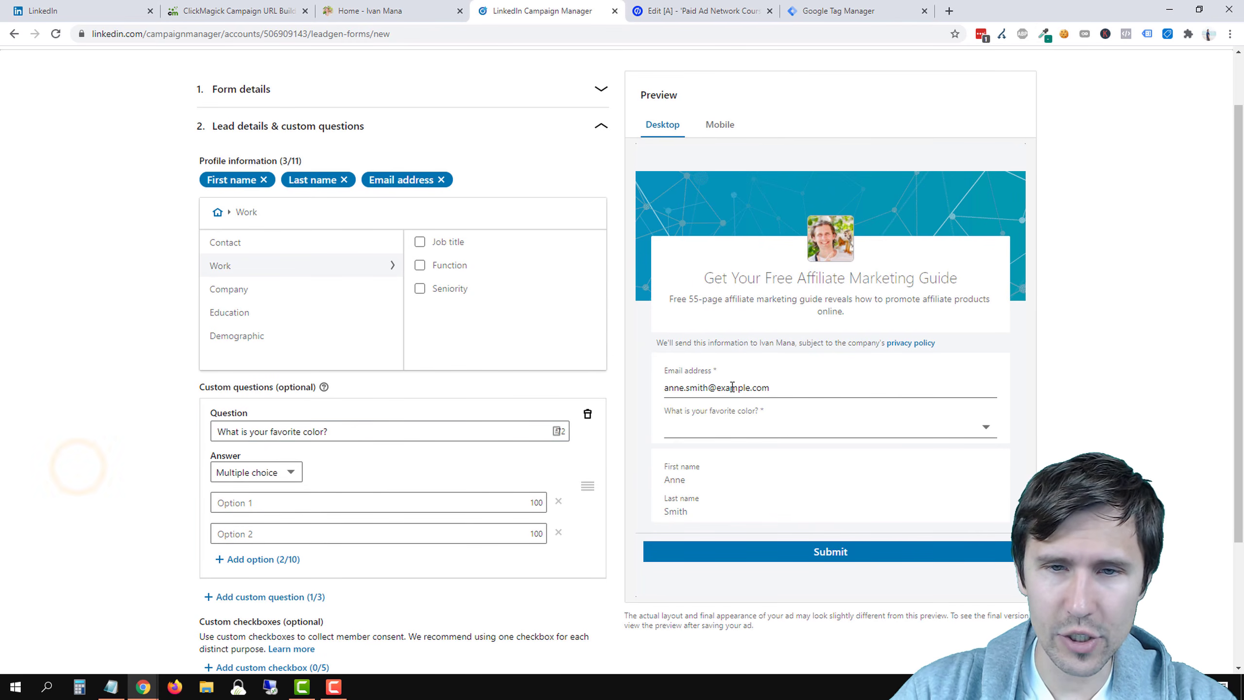
Check the favorite color question's answer list in the form preview and look over the remaining custom question and checkbox options
{"action": "left_click", "coordinate": [769, 436]}
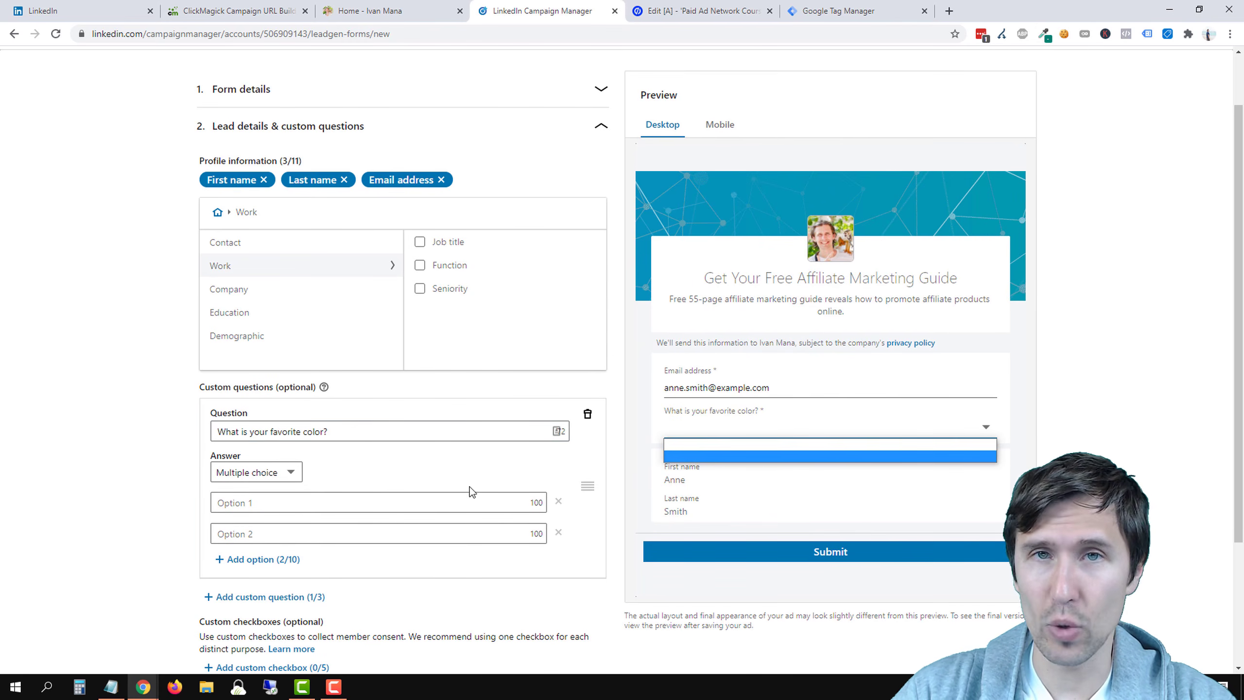
{"action": "left_click", "coordinate": [114, 431]}
{"action": "scroll", "coordinate": [292, 473], "scroll_direction": "down", "scroll_amount": 3}
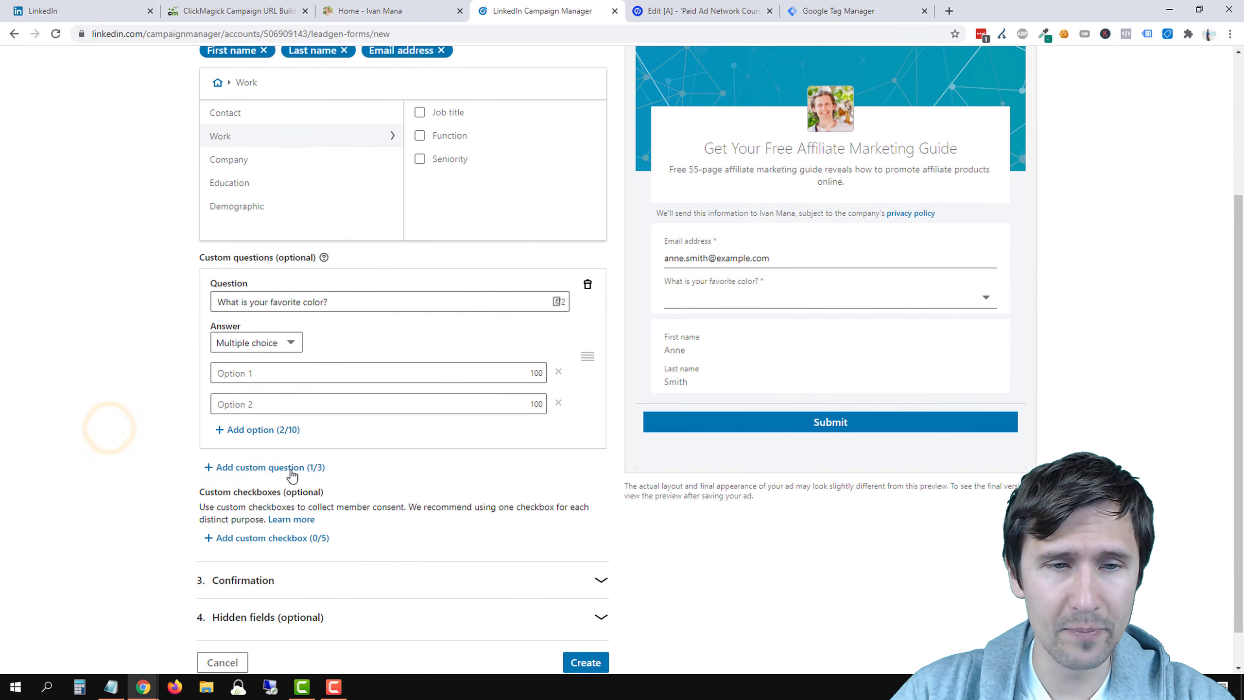
{"action": "scroll", "coordinate": [120, 512], "scroll_direction": "down", "scroll_amount": 1}
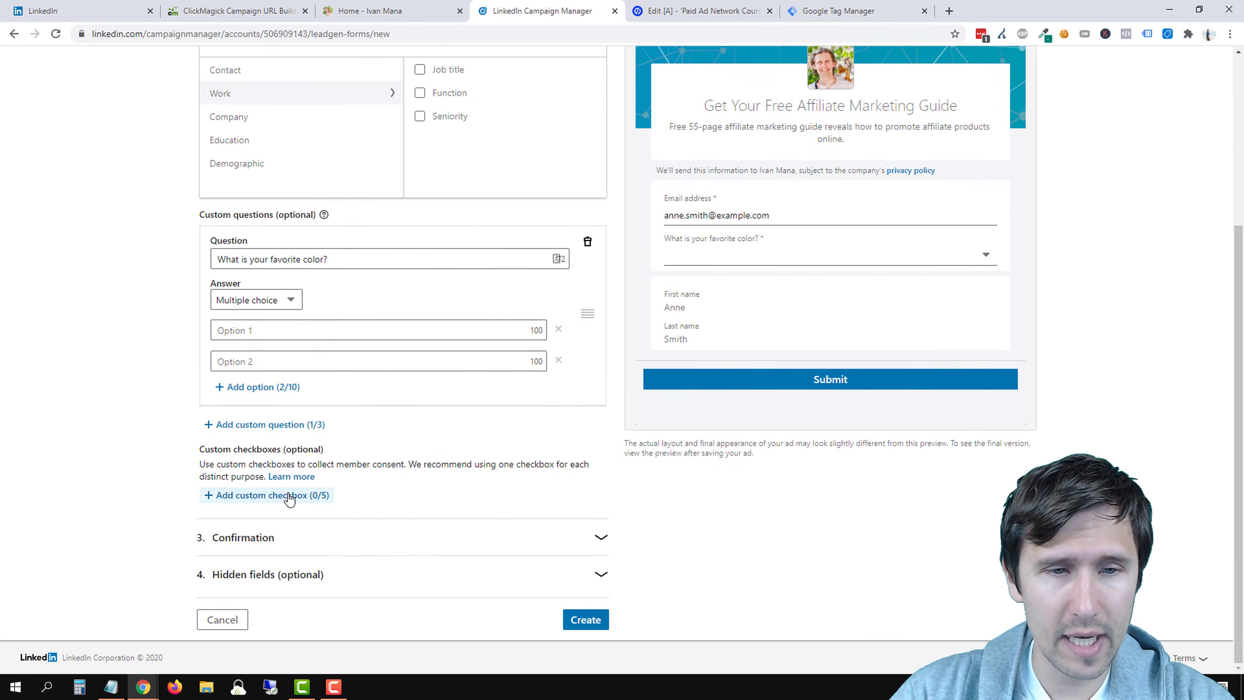
Try out a blank custom checkbox with the Required setting turned on and off, and delete the checkbox from the form
{"action": "left_click", "coordinate": [288, 495]}
{"action": "scroll", "coordinate": [147, 501], "scroll_direction": "down", "scroll_amount": 2}
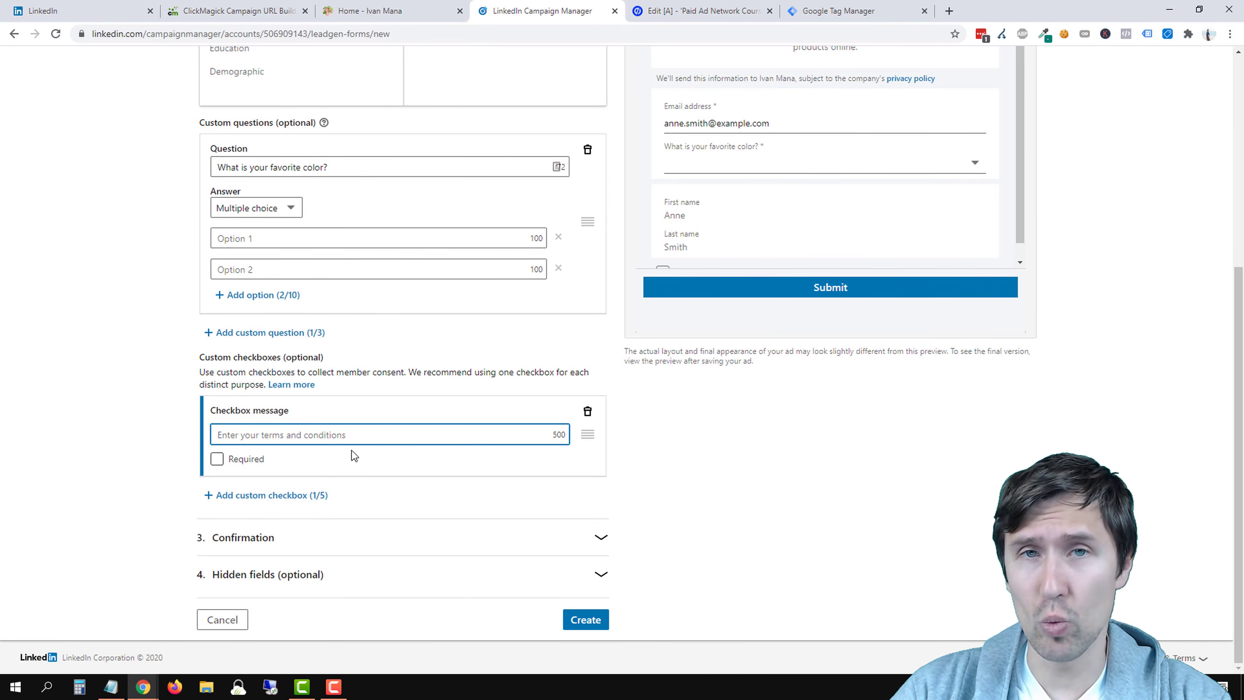
{"action": "left_click", "coordinate": [220, 463]}
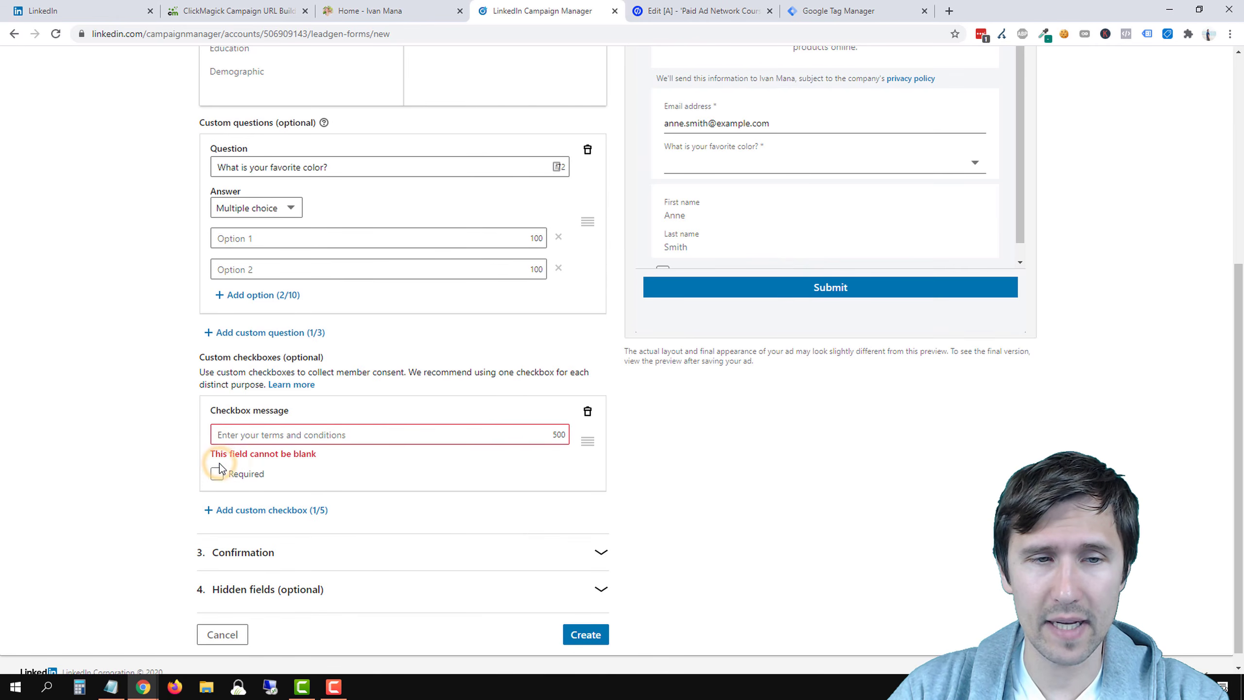
{"action": "left_click", "coordinate": [217, 473]}
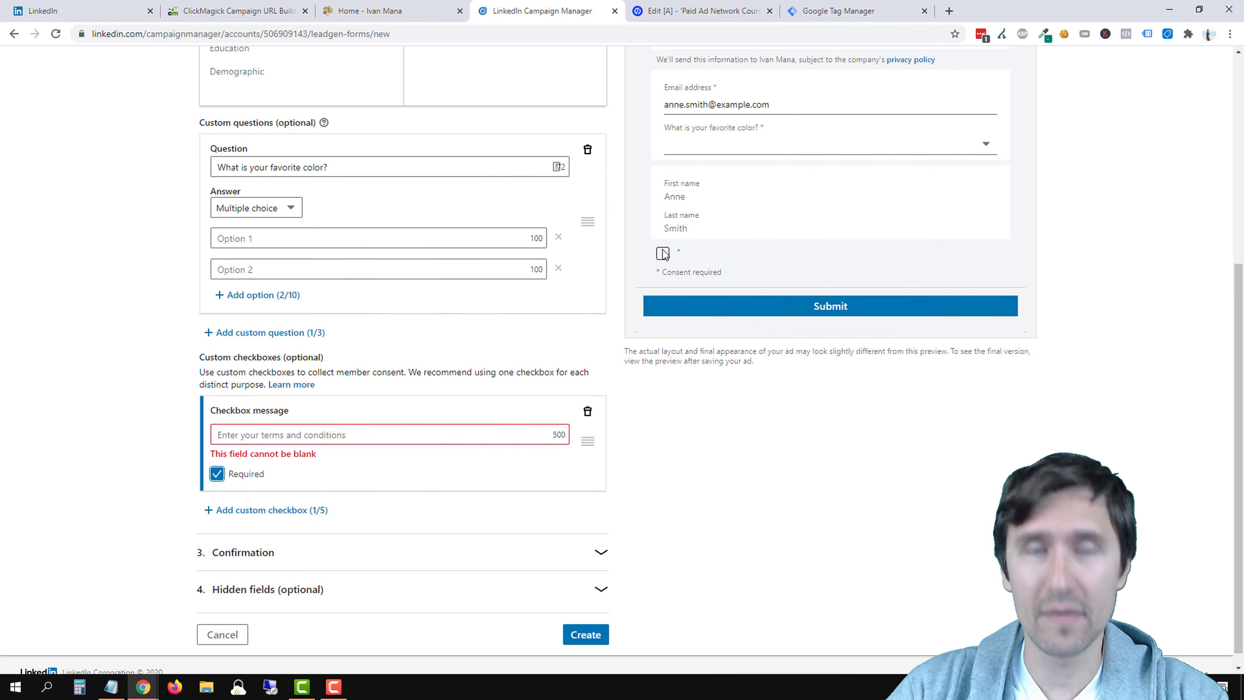
{"action": "left_click", "coordinate": [217, 474]}
{"action": "left_click", "coordinate": [411, 562]}
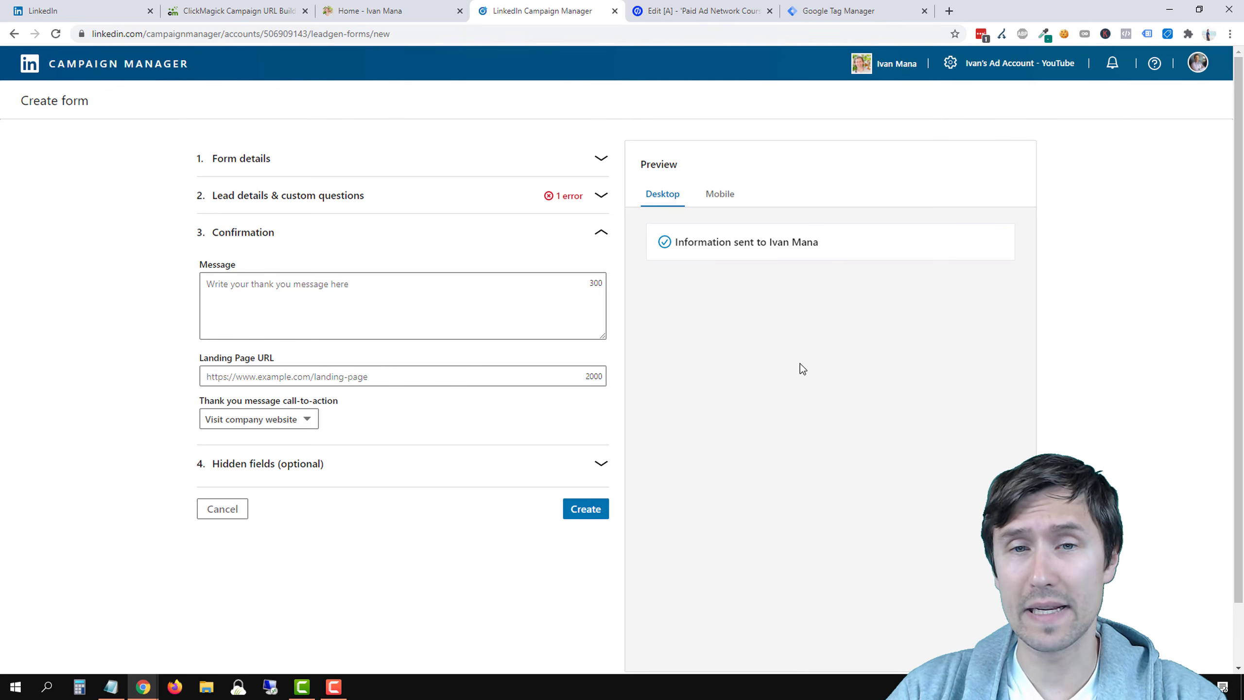
{"action": "left_click", "coordinate": [574, 195]}
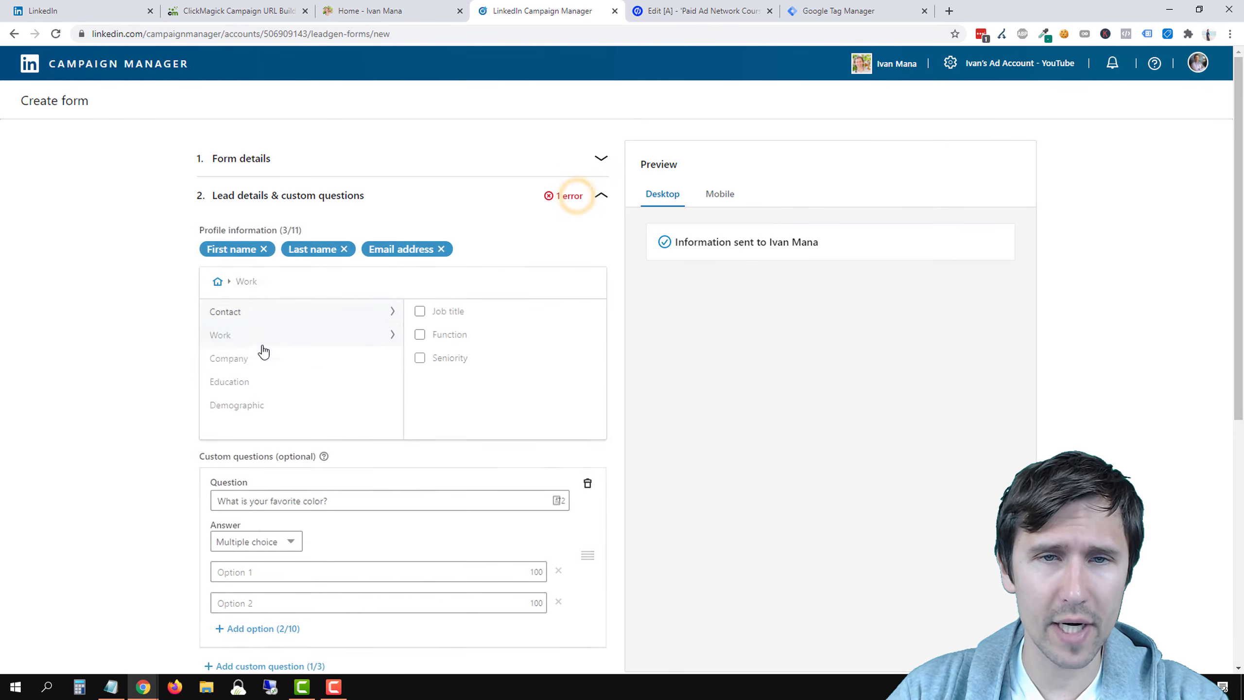
{"action": "scroll", "coordinate": [350, 377], "scroll_direction": "down", "scroll_amount": 4}
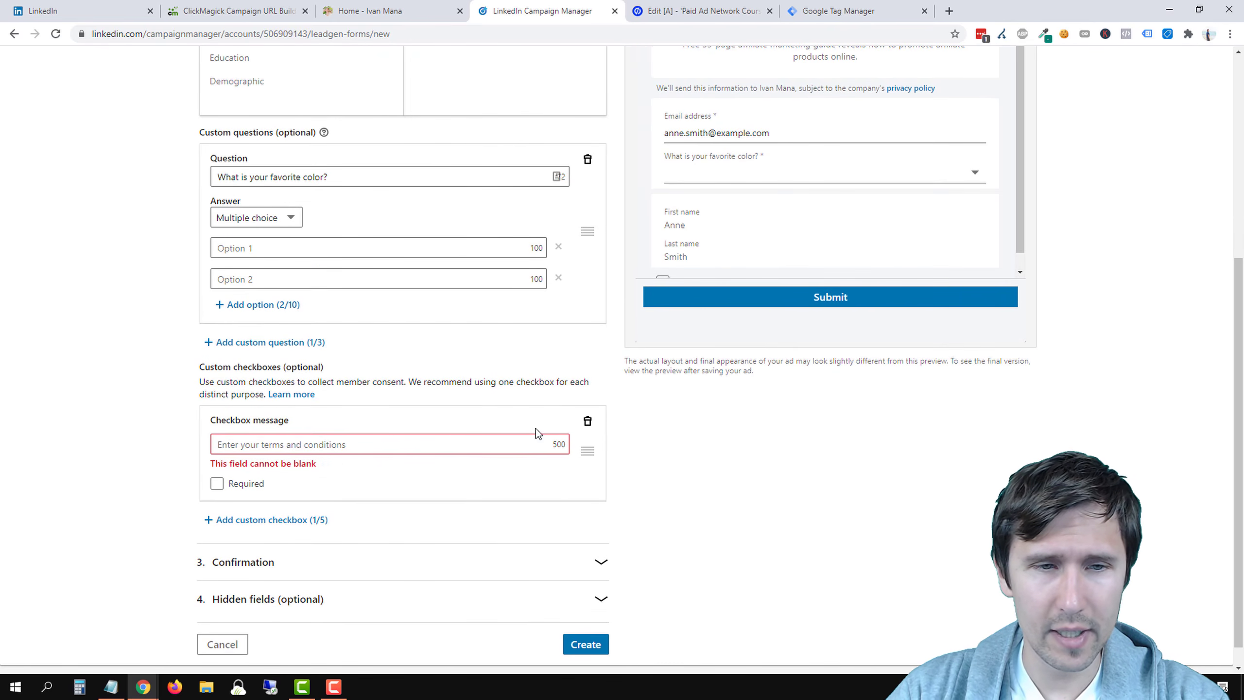
{"action": "left_click", "coordinate": [587, 421]}
Try to create the form, and delete the custom question "What is your favorite color?"
{"action": "left_click", "coordinate": [584, 643]}
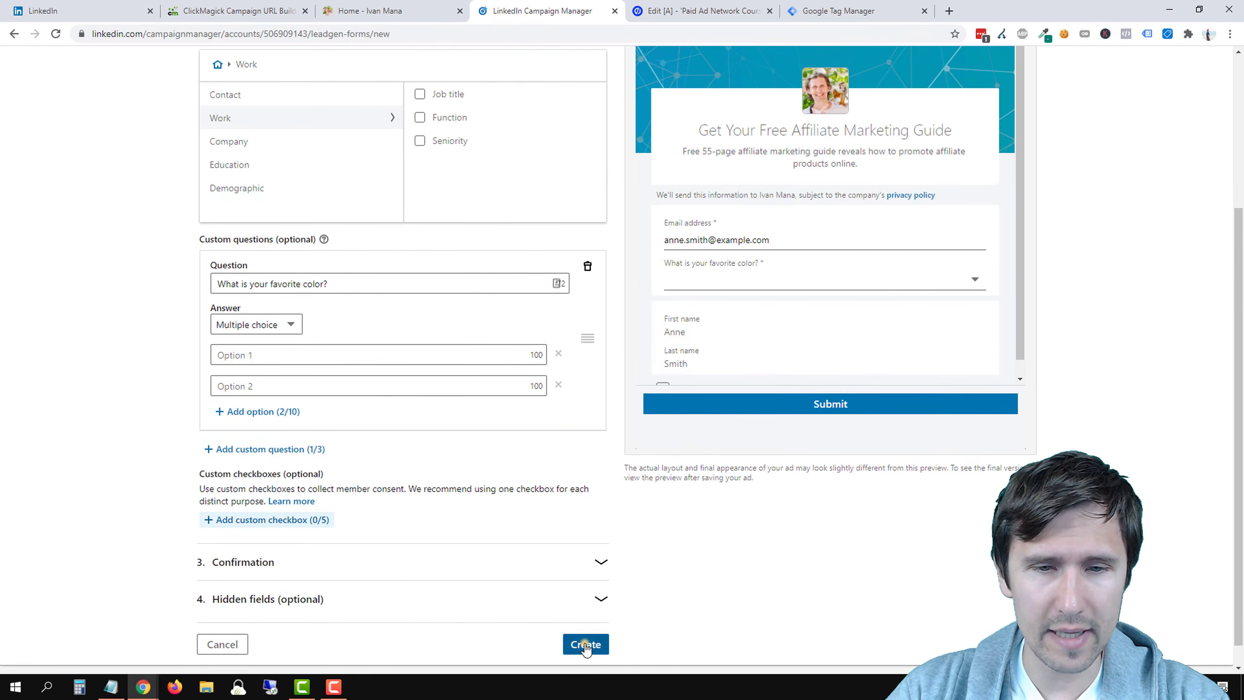
{"action": "left_click", "coordinate": [327, 583]}
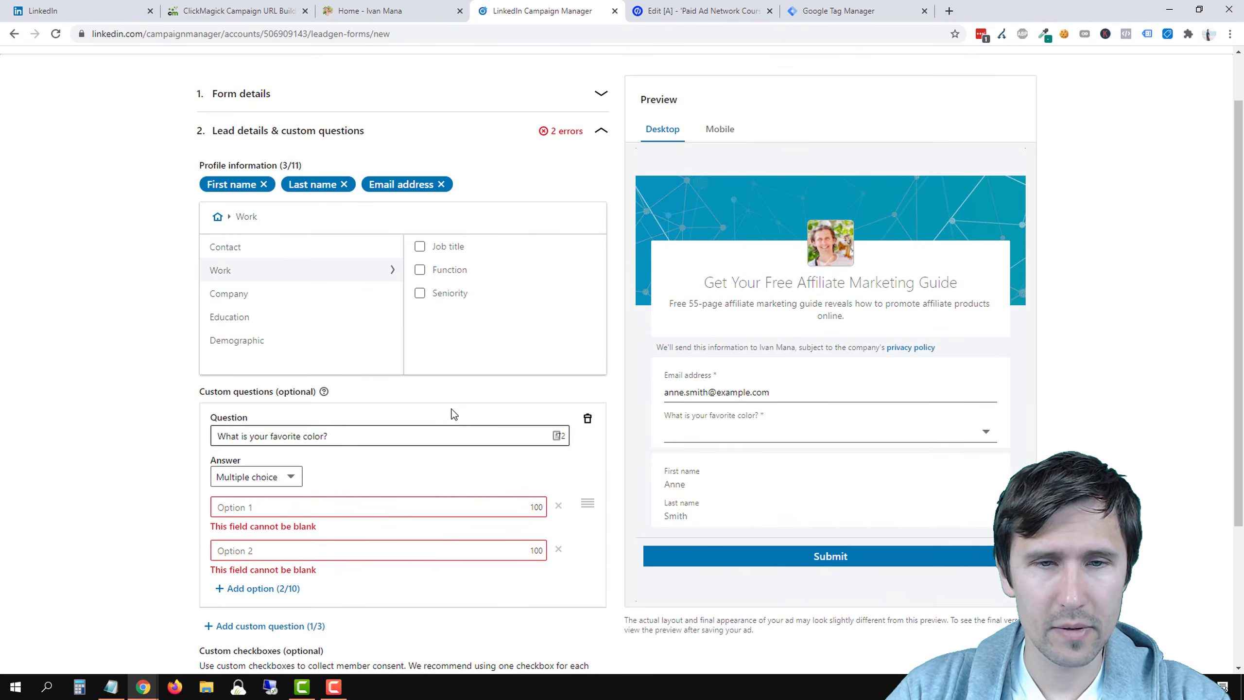
{"action": "scroll", "coordinate": [451, 414], "scroll_direction": "down", "scroll_amount": 4}
{"action": "left_click", "coordinate": [586, 228]}
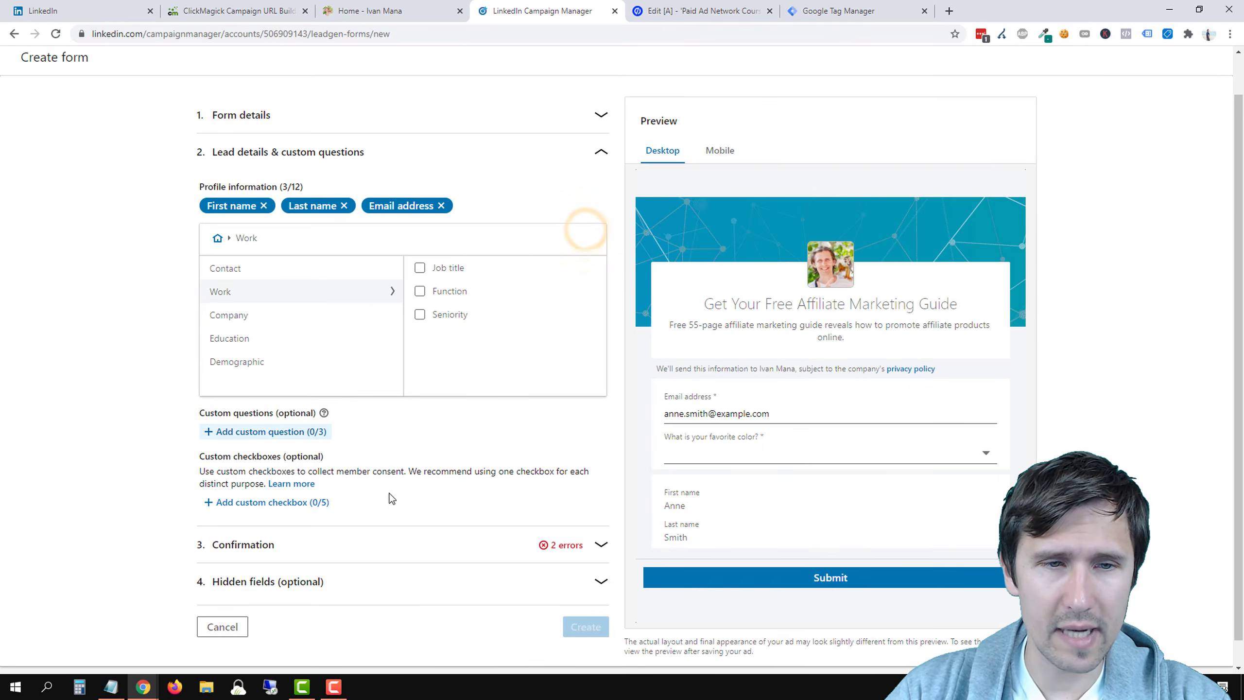
Enter the confirmation message "Thank you for signing up! I hope you enjoy your guide."
{"action": "left_click", "coordinate": [577, 552]}
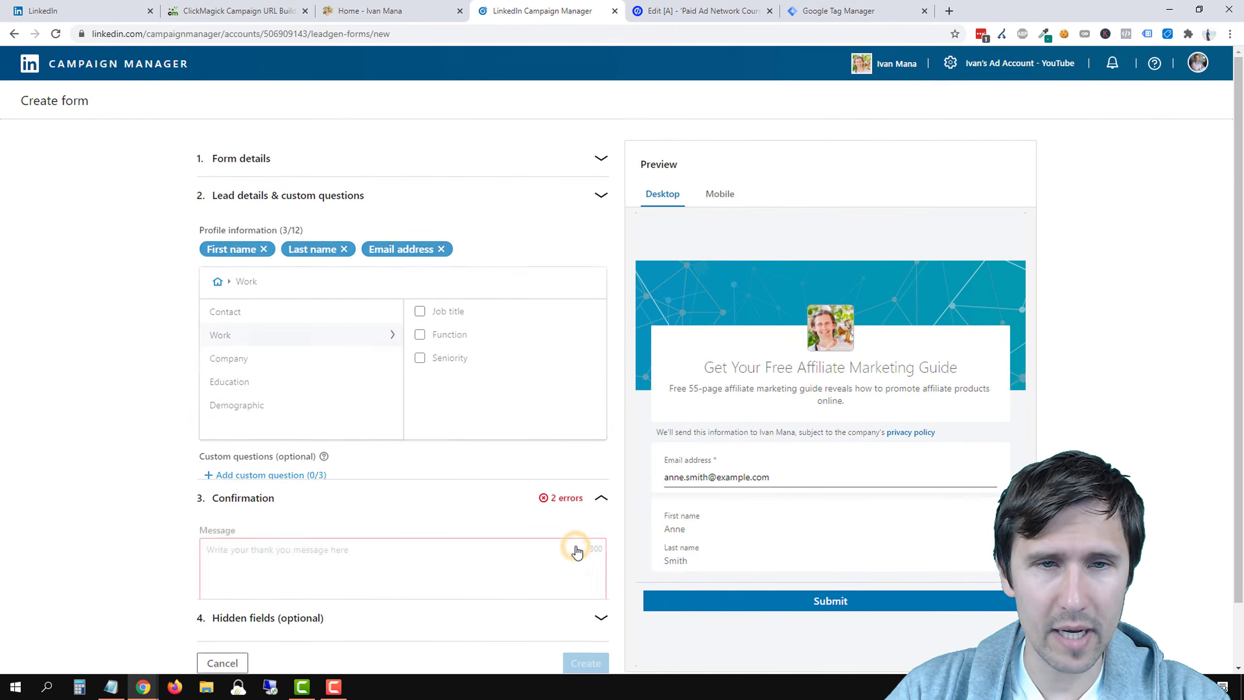
{"action": "left_click", "coordinate": [297, 306]}
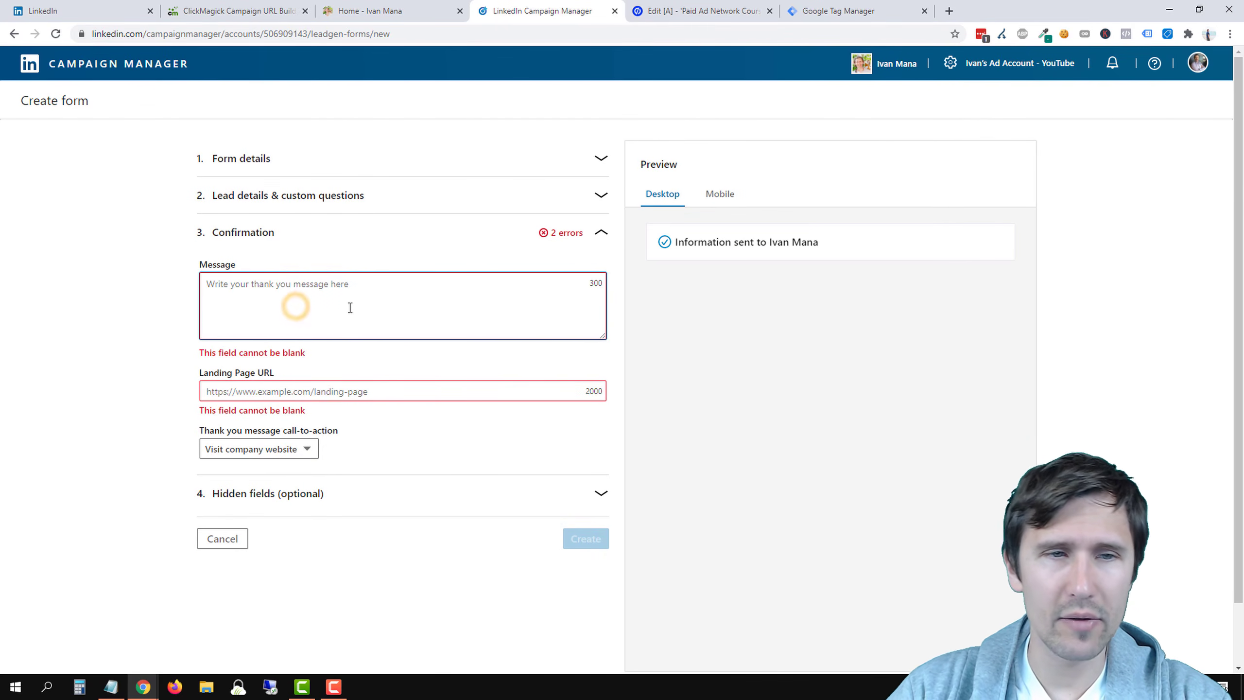
{"action": "type", "text": "Thank you for"}
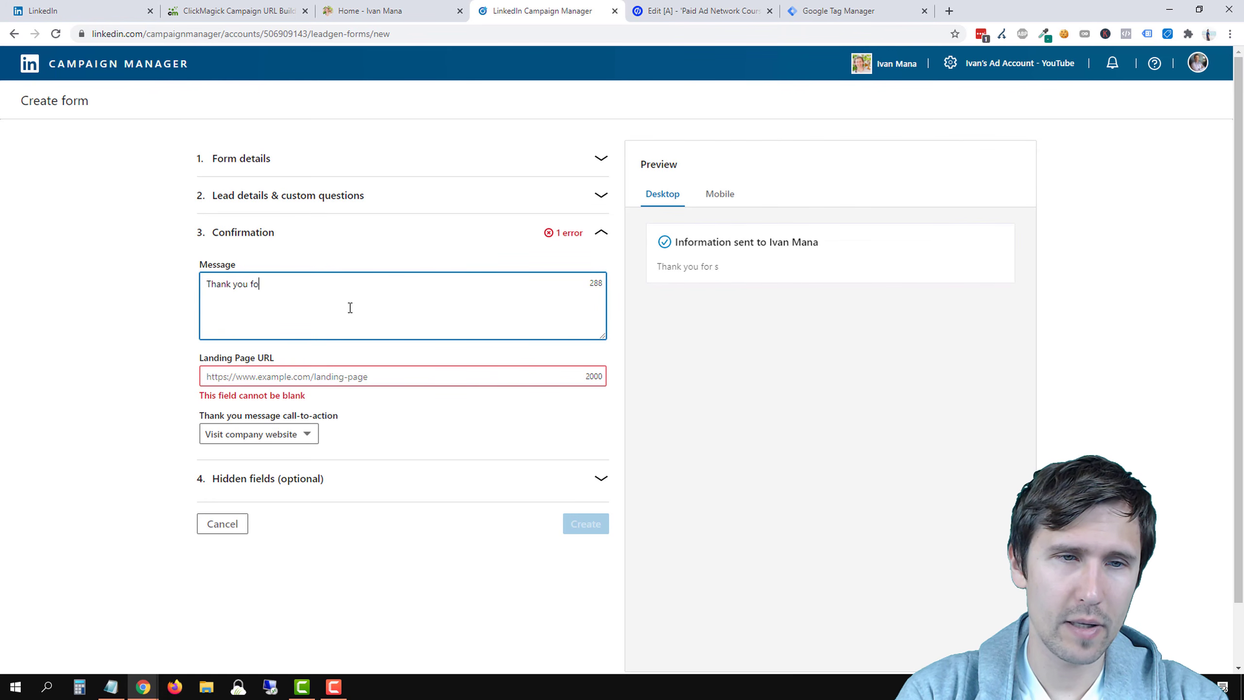
{"action": "type", "text": "signing up! I ho"}
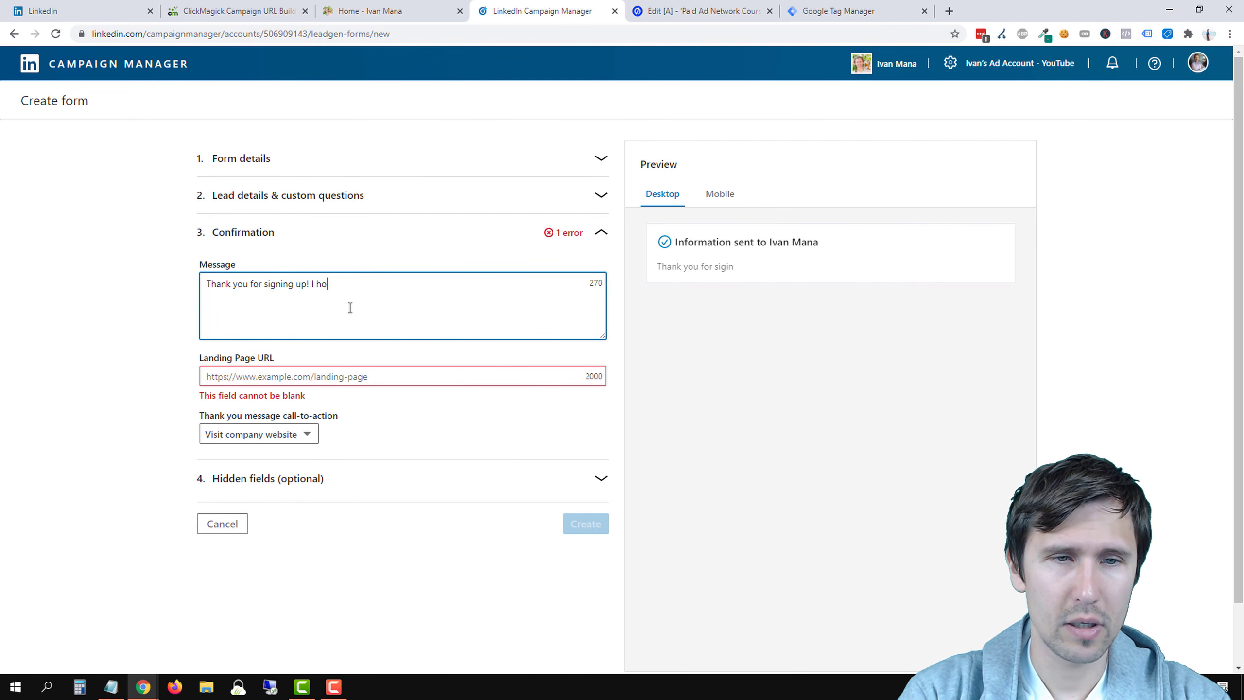
{"action": "type", "text": "pe you enjoy your guide."}
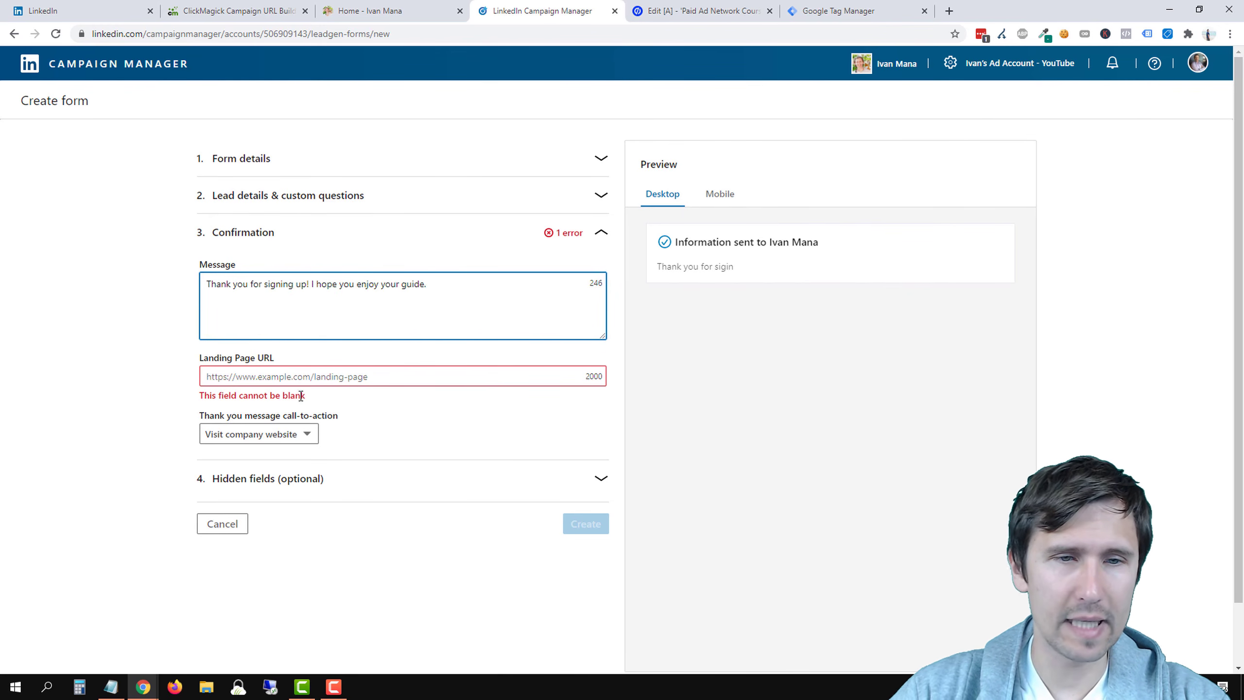
{"action": "left_click", "coordinate": [272, 378]}
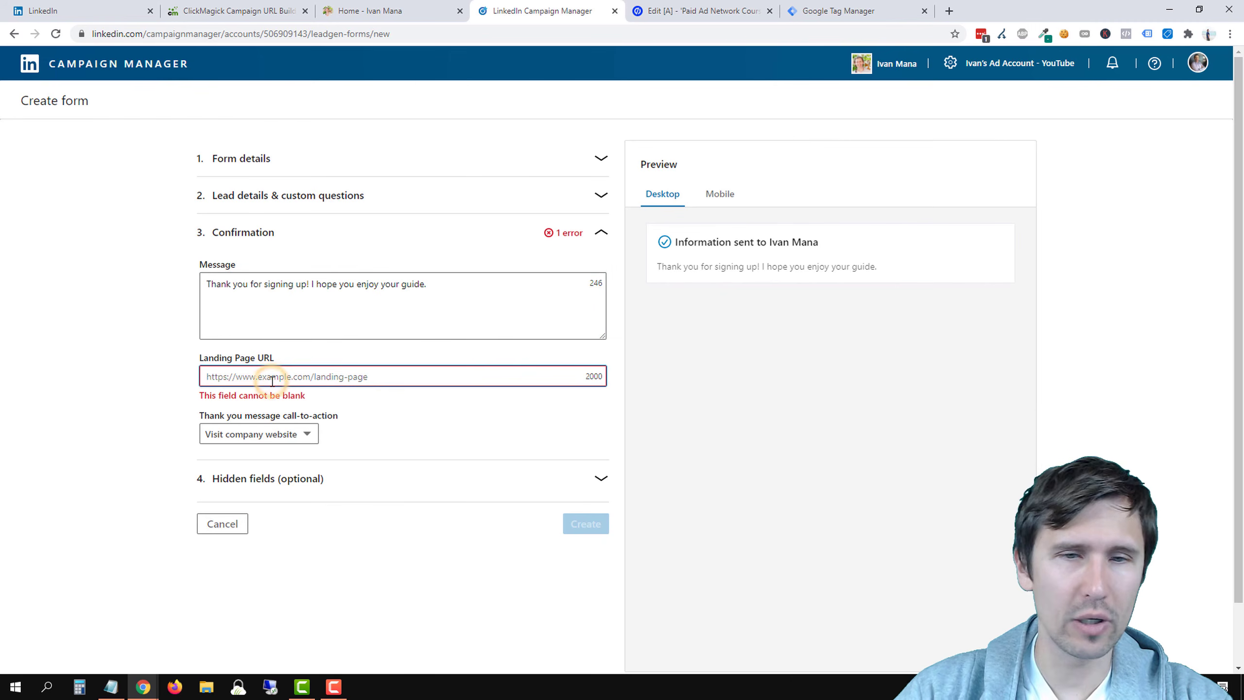
{"action": "type", "text": "https://"}
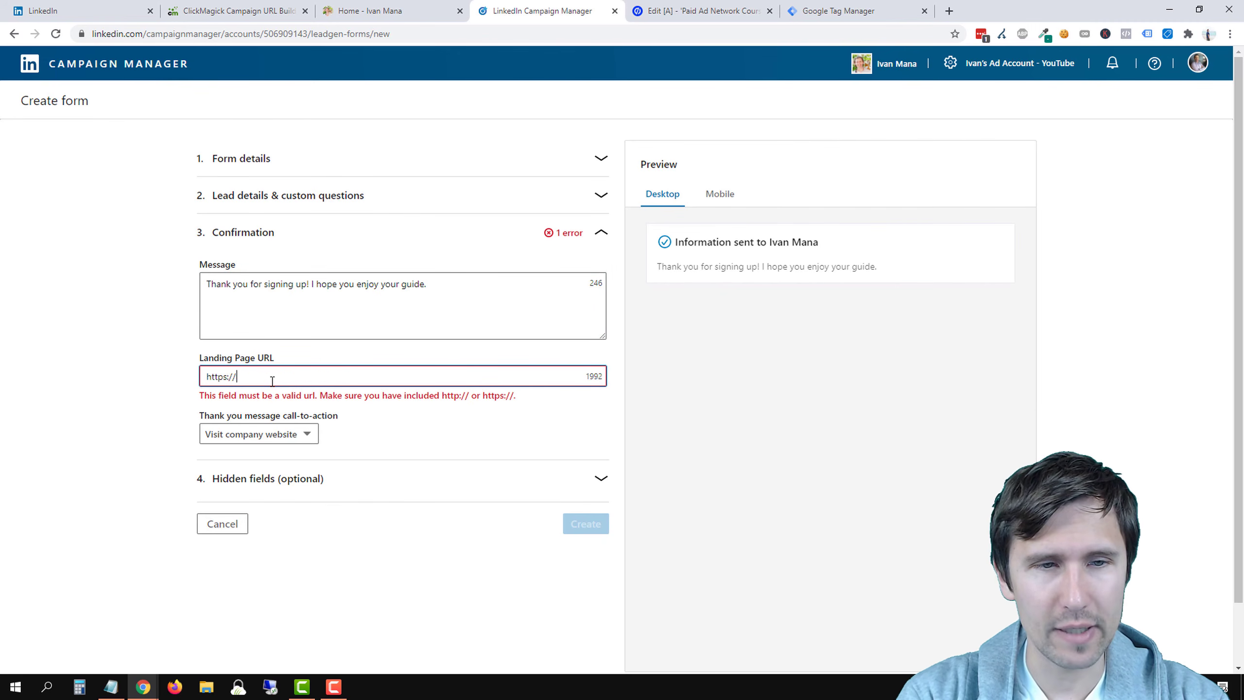
{"action": "type", "text": "www.ivanmana.com"}
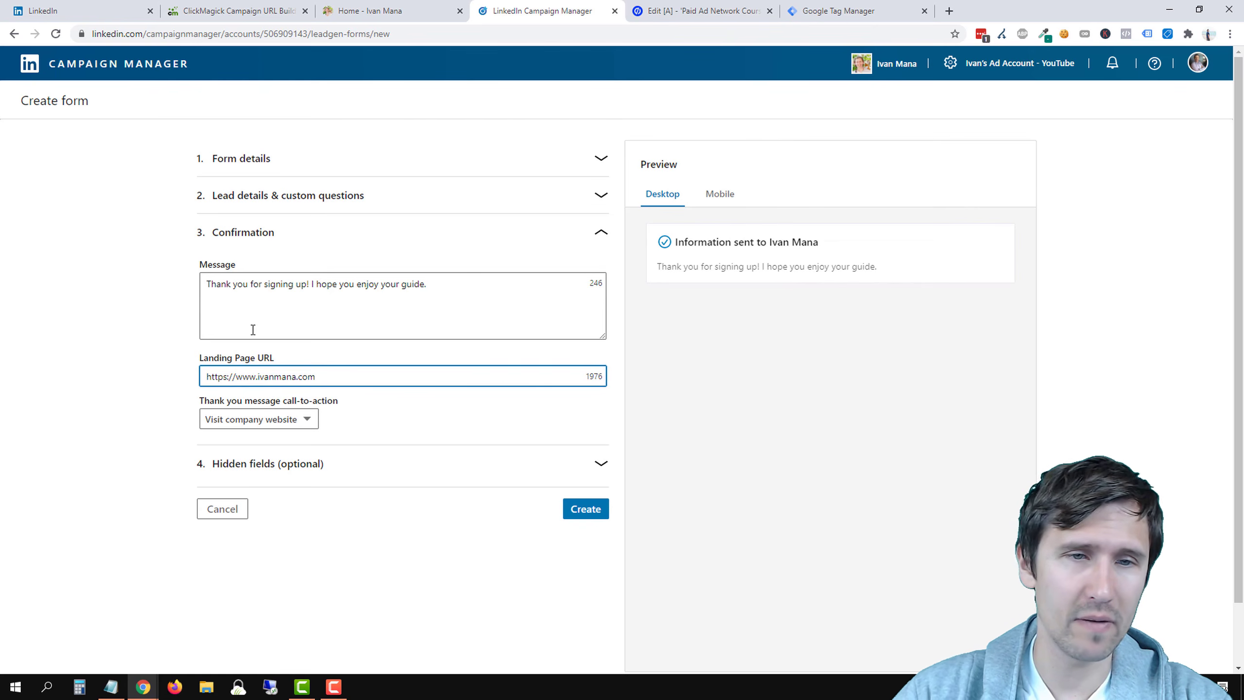
Add a second paragraph to the thank you message reading "In the meantime, feel free to head over and see my website."
{"action": "left_click", "coordinate": [464, 287]}
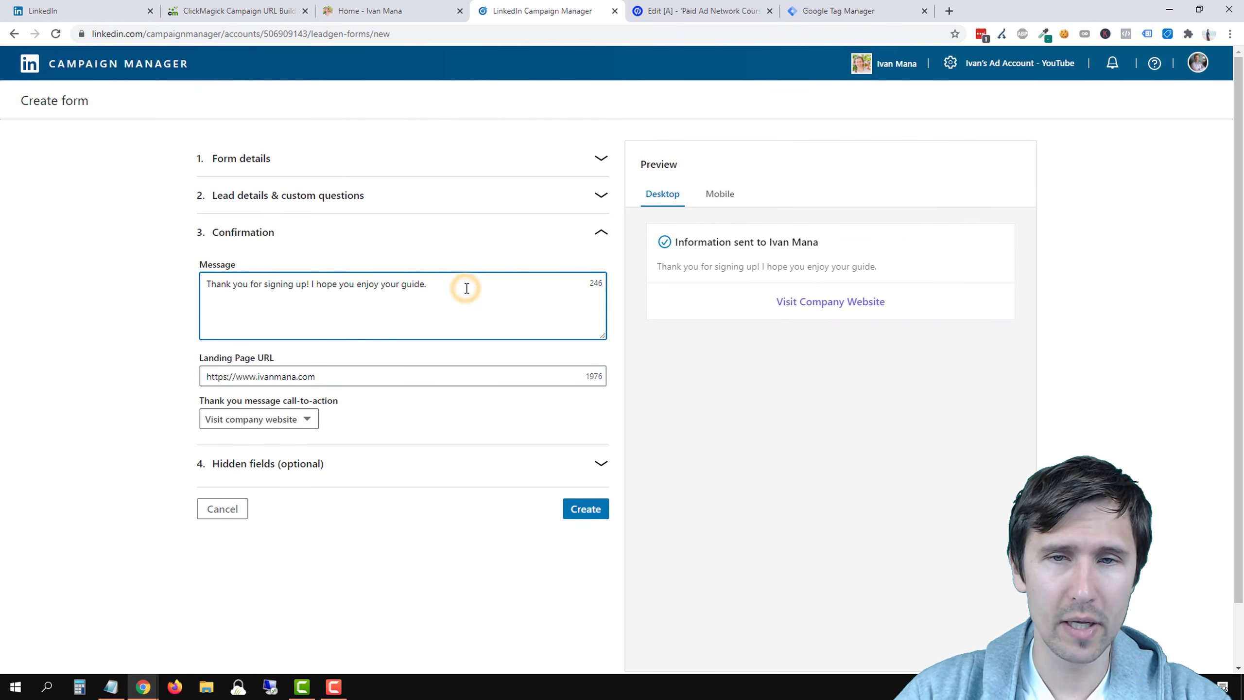
{"action": "key", "text": "Return"}
{"action": "key", "text": "Return"}
{"action": "type", "text": "In the meantime, feel free"}
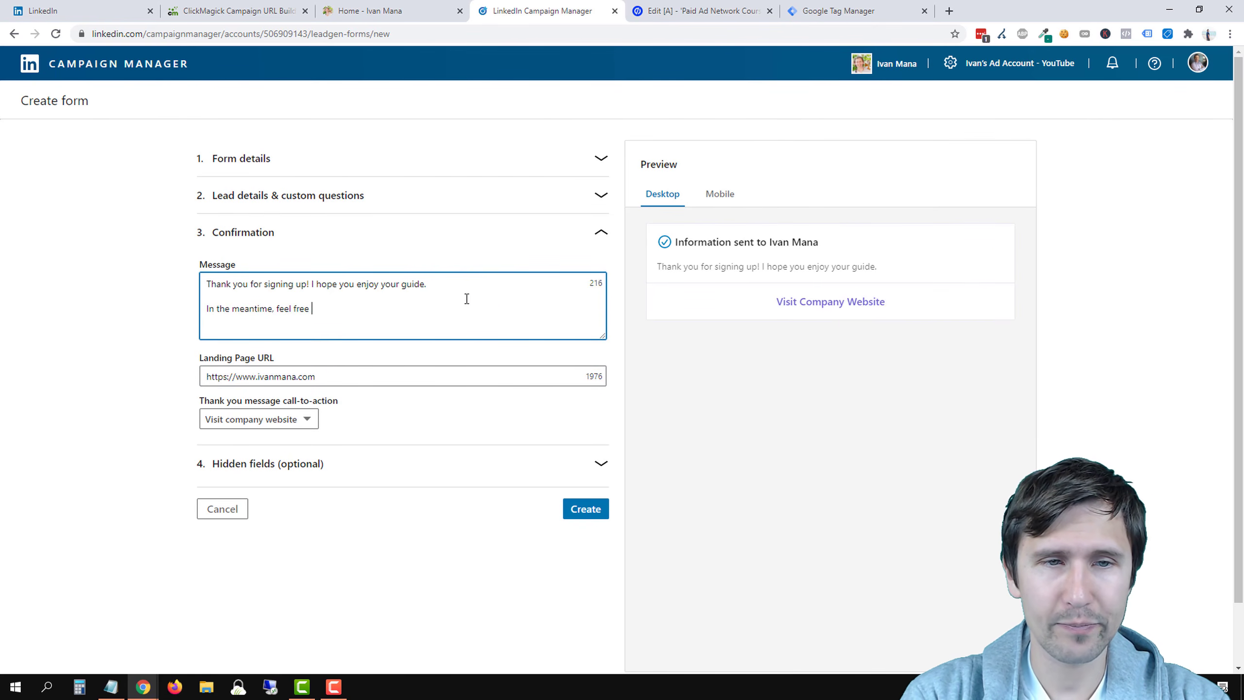
{"action": "type", "text": " to head over and"}
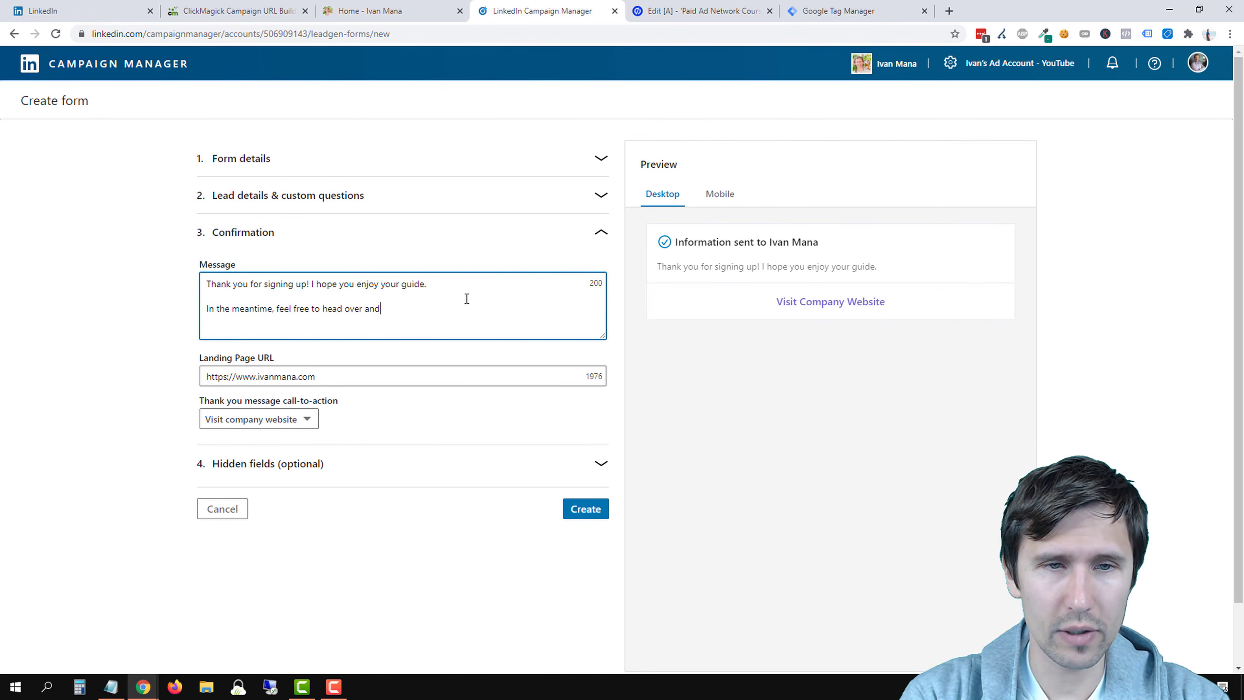
{"action": "type", "text": " see my website."}
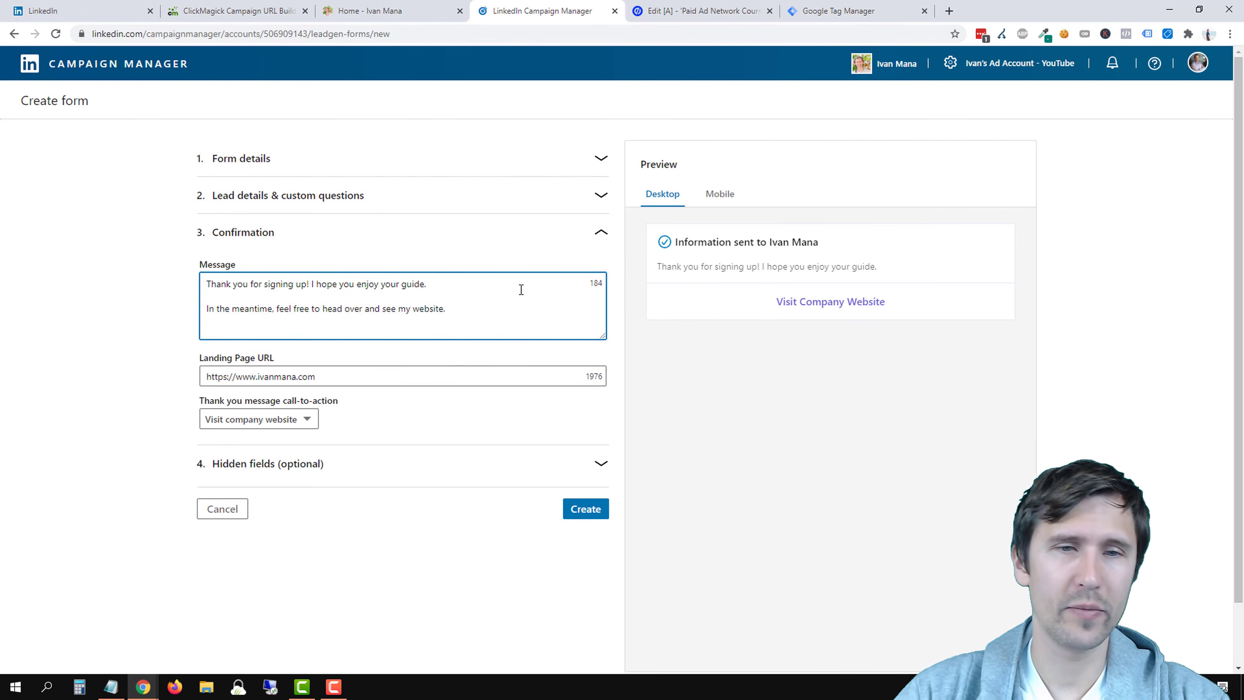
{"action": "left_click", "coordinate": [105, 368]}
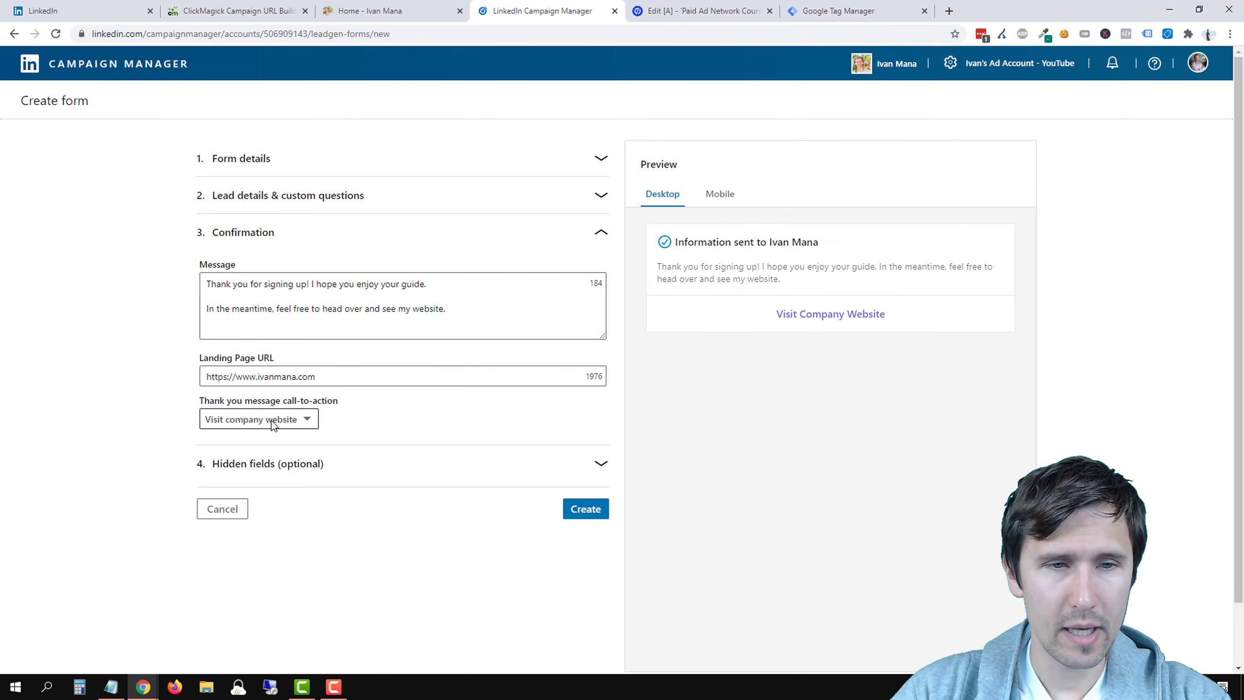
Try out adding a hidden tracking field to the form, and delete the blank field
{"action": "left_click", "coordinate": [288, 466]}
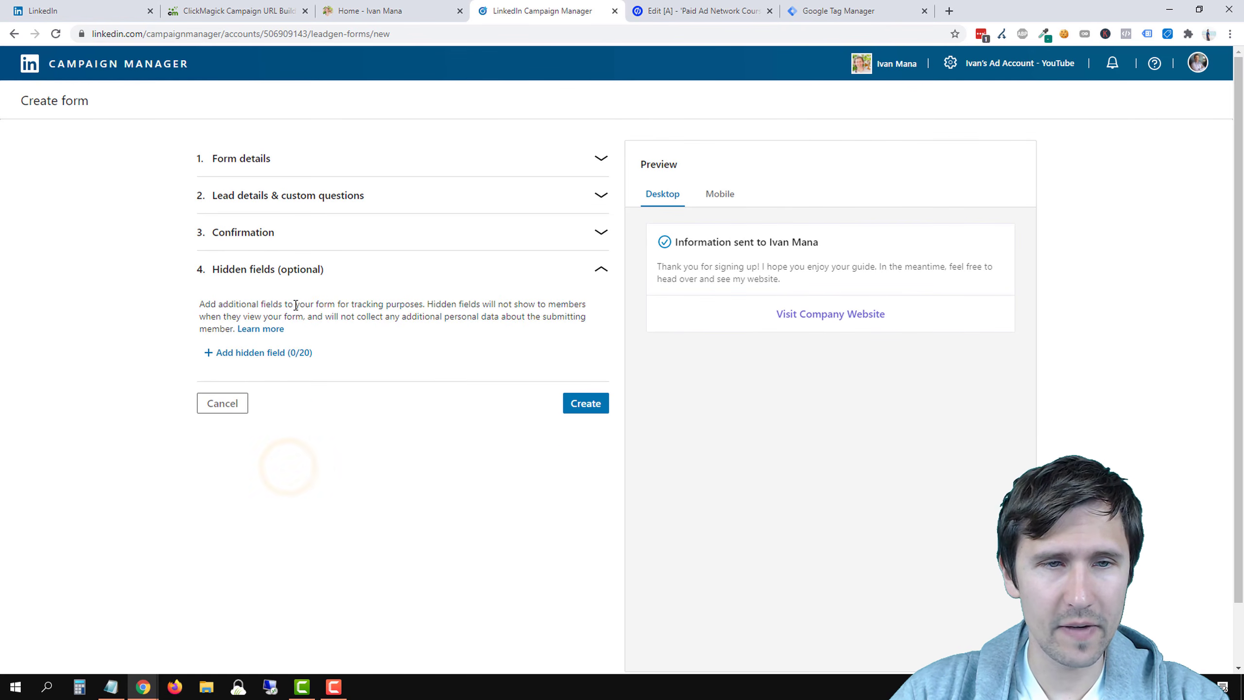
{"action": "left_click", "coordinate": [269, 354]}
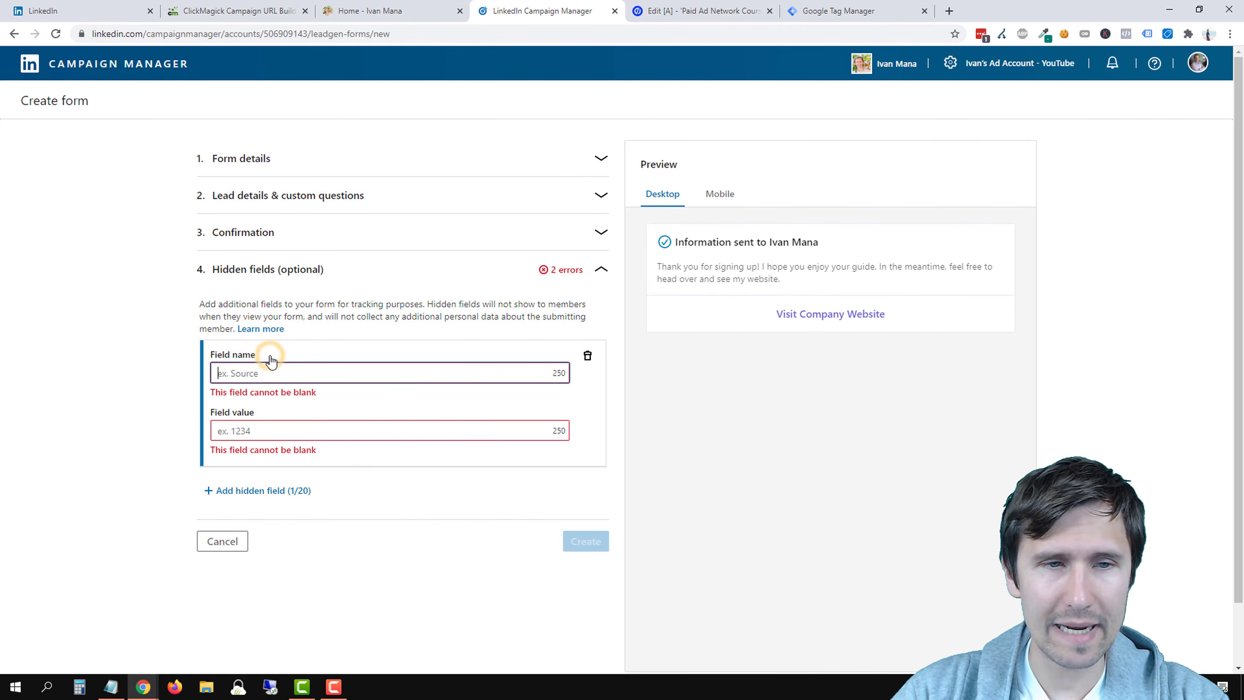
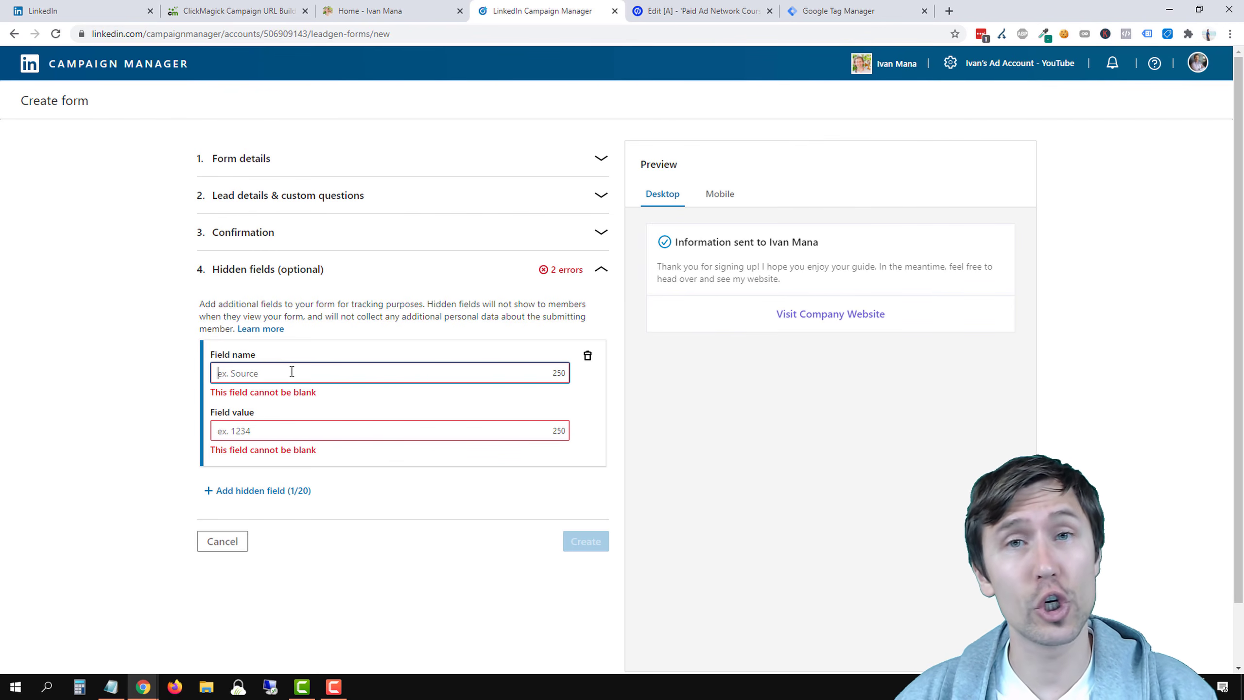
{"action": "left_click", "coordinate": [588, 355]}
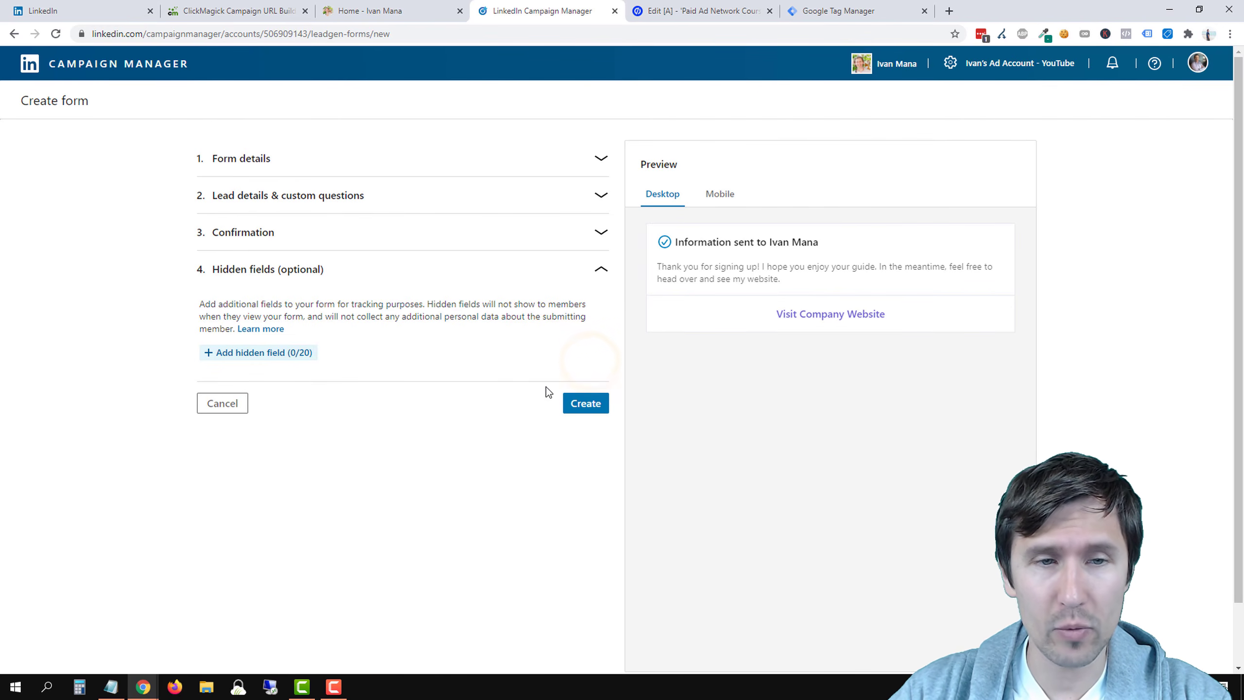
Create the lead gen form and start a new campaign in the Default Campaign Group, dismissing the creation of a new group
{"action": "left_click", "coordinate": [588, 405]}
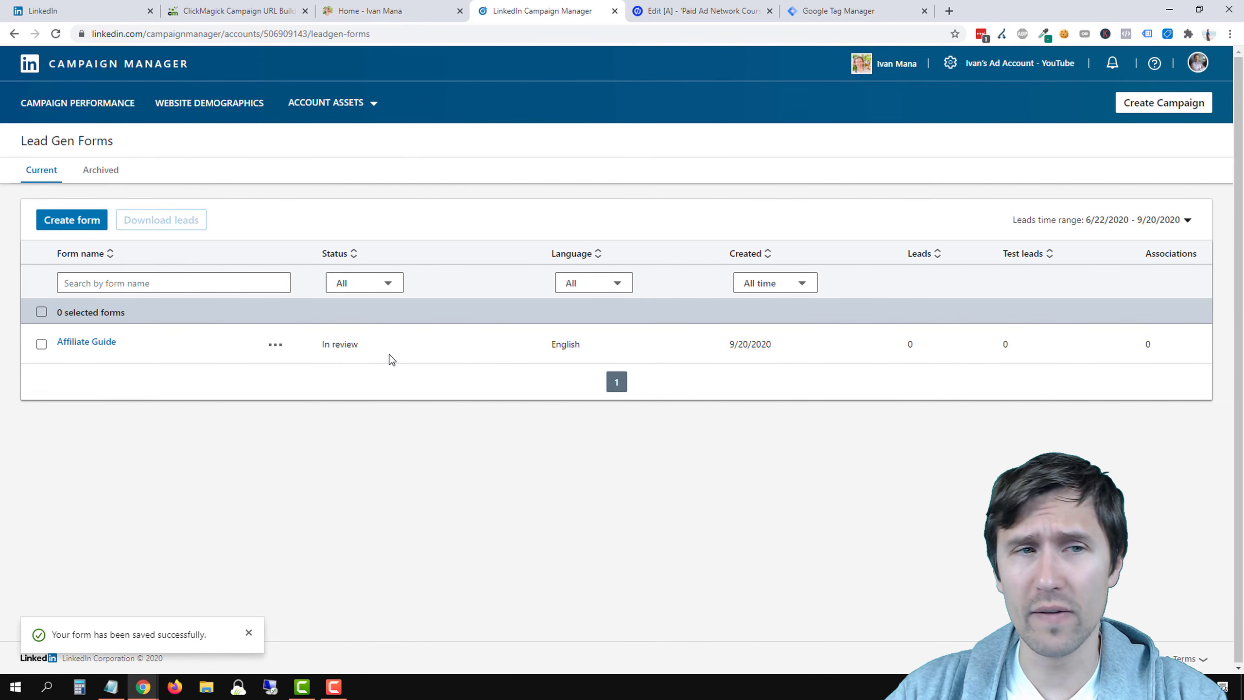
{"action": "left_click", "coordinate": [90, 109]}
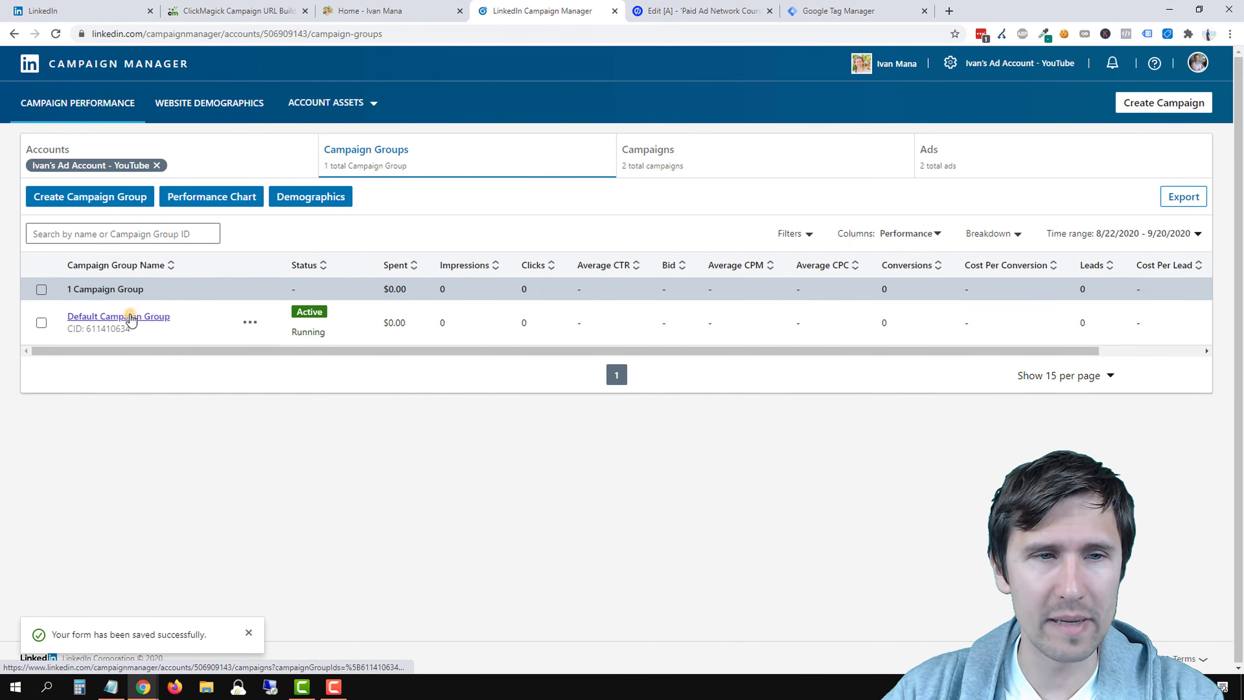
{"action": "left_click", "coordinate": [130, 318]}
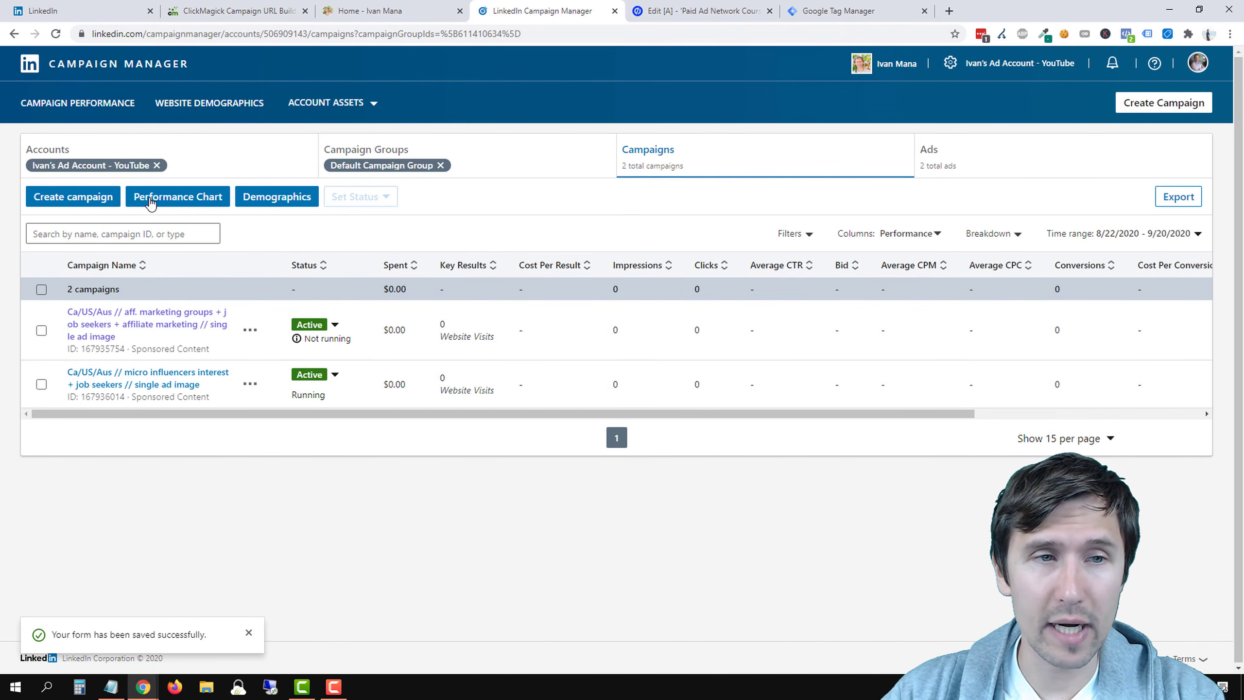
{"action": "left_click", "coordinate": [86, 197]}
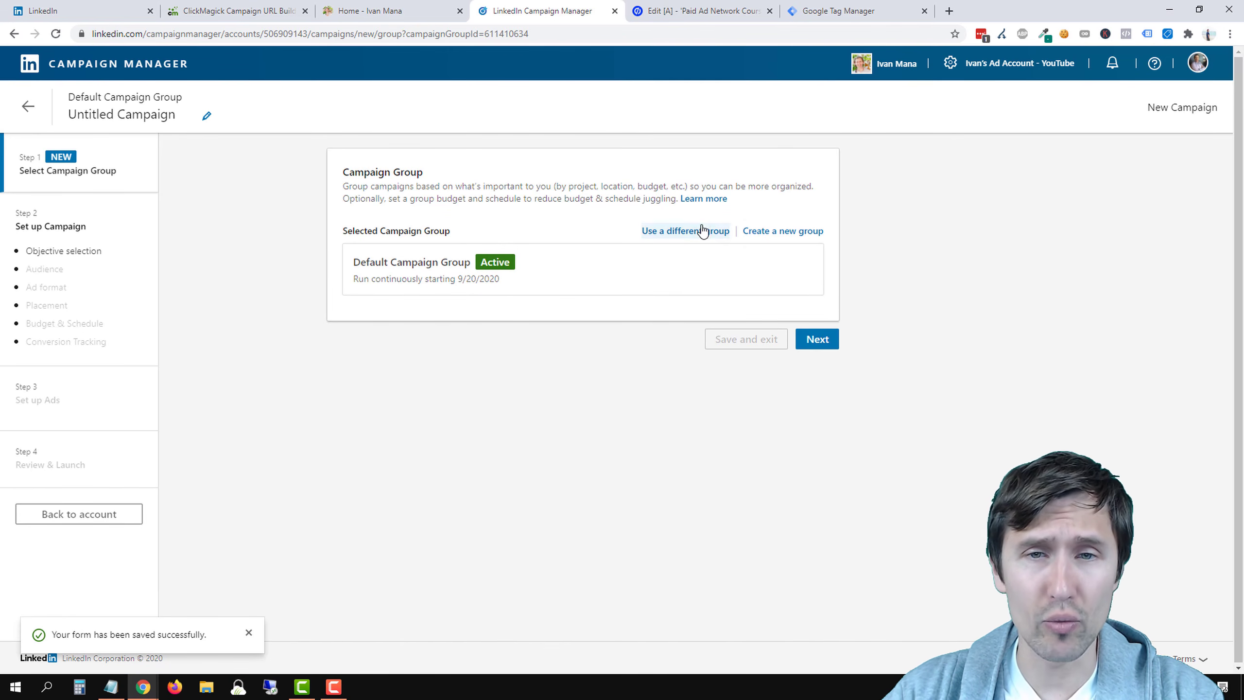
{"action": "left_click", "coordinate": [785, 232]}
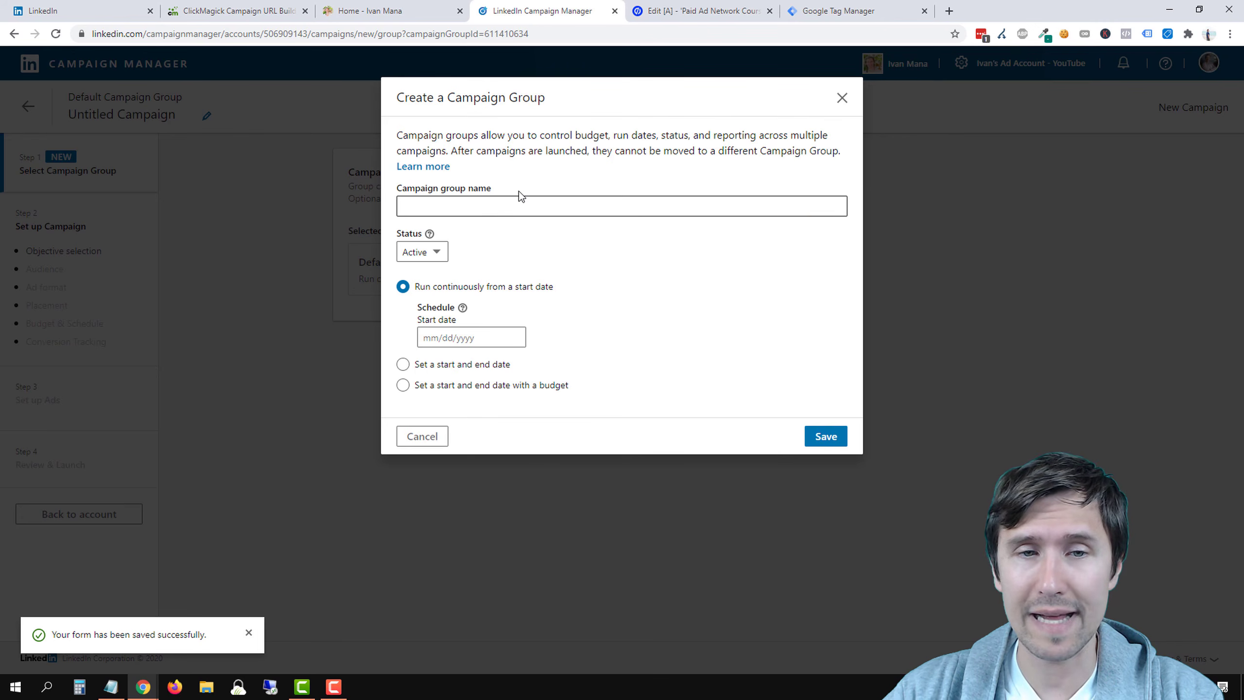
{"action": "left_click", "coordinate": [840, 99]}
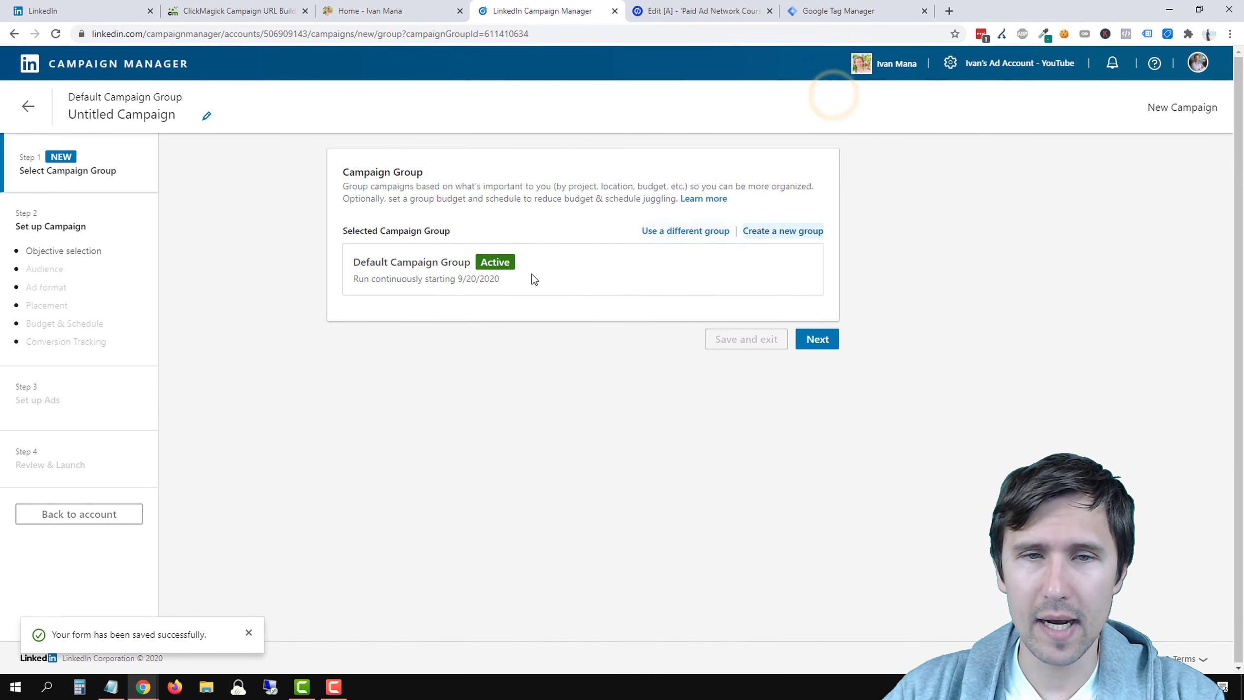
Set the campaign's objective to Lead generation in the Default Campaign Group and save the setup, keeping the remaining settings
{"action": "left_click", "coordinate": [815, 338]}
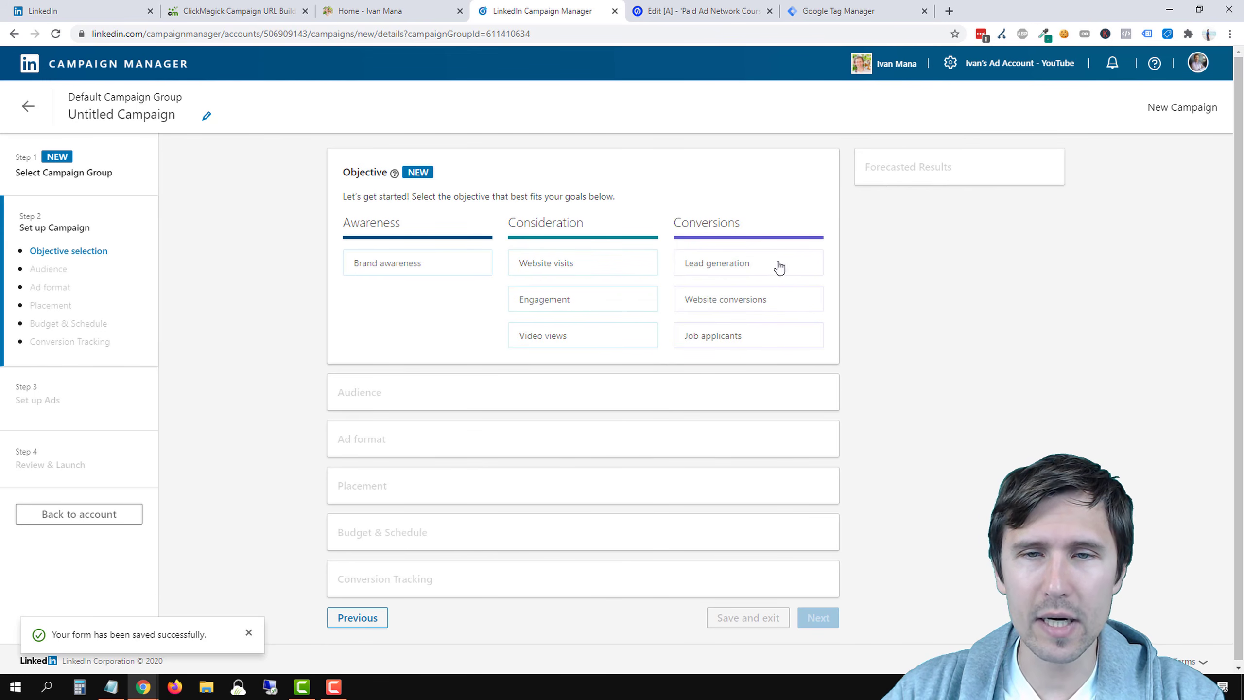
{"action": "mouse_move", "coordinate": [776, 266]}
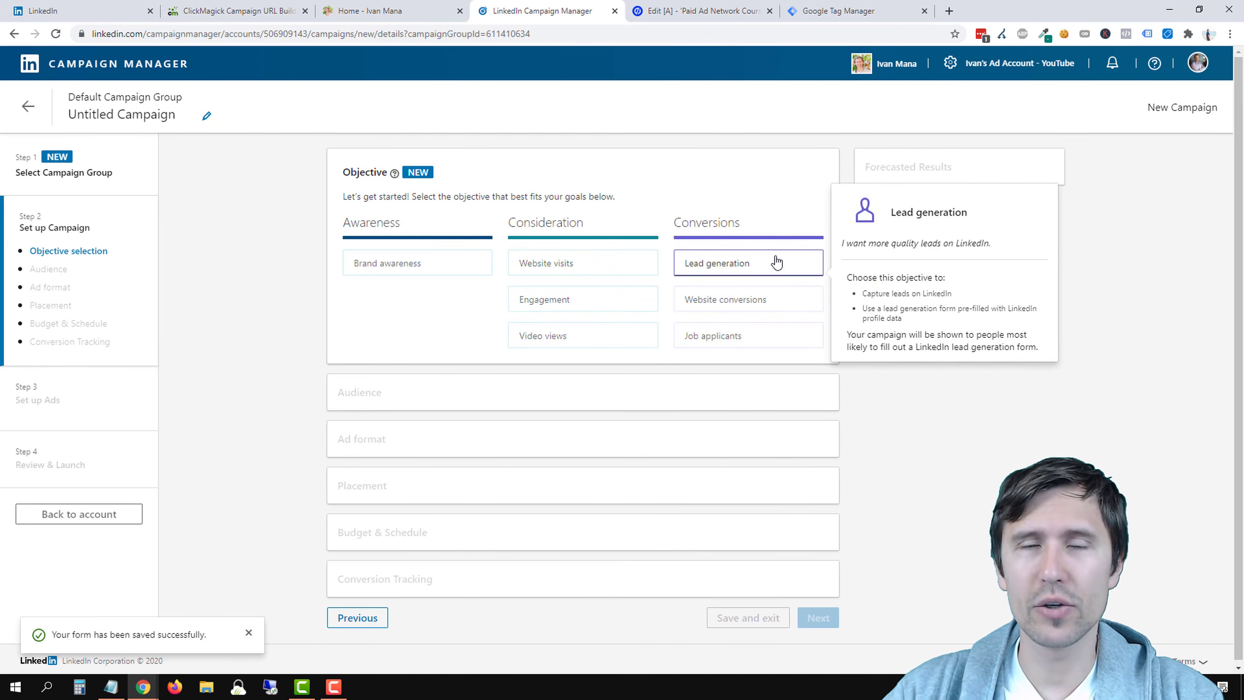
{"action": "left_click", "coordinate": [751, 268]}
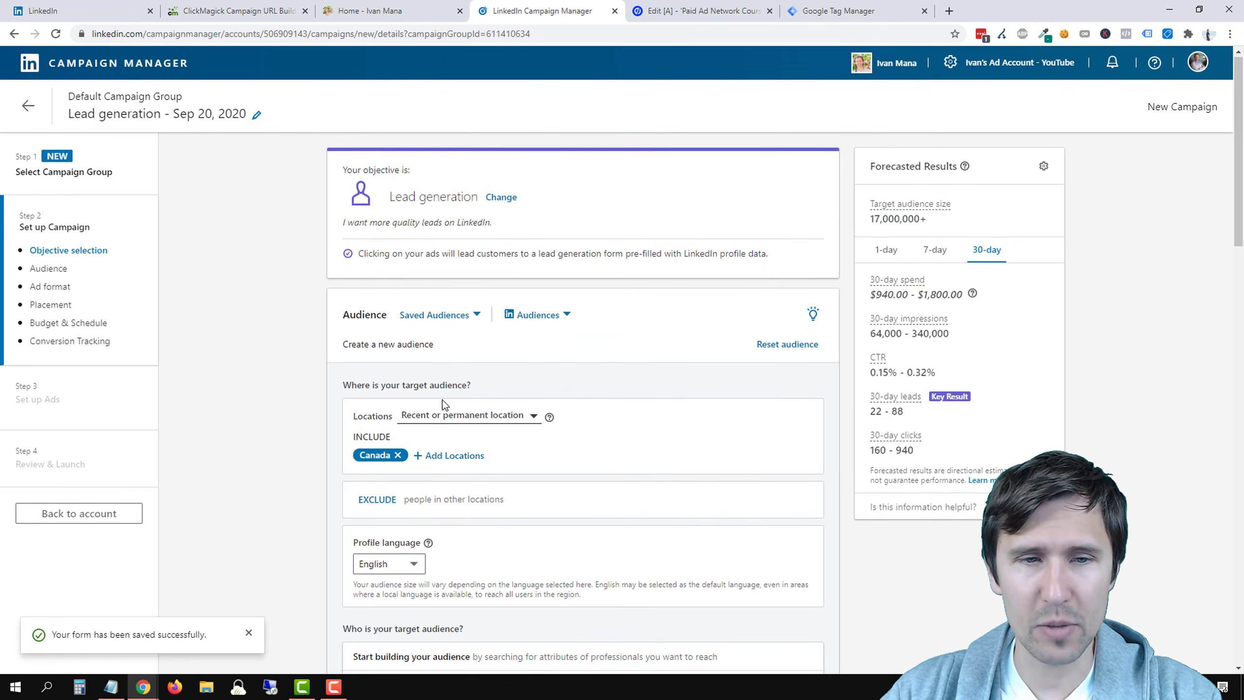
{"action": "scroll", "coordinate": [490, 372], "scroll_direction": "down", "scroll_amount": 15}
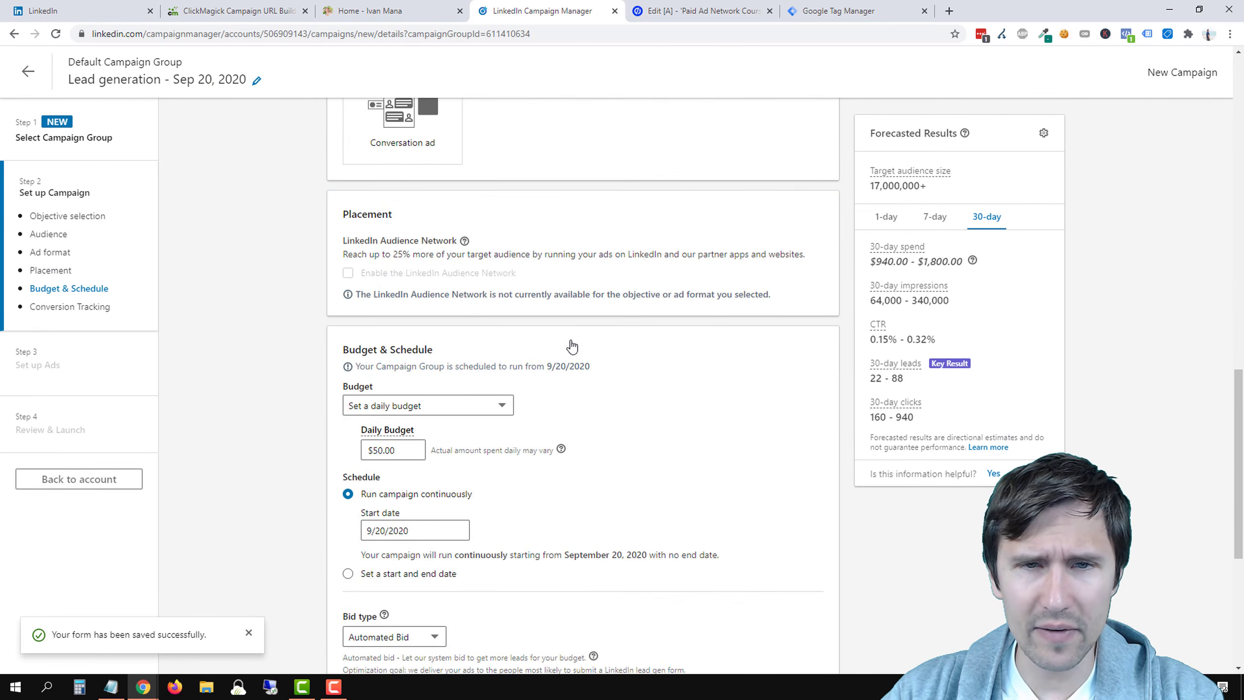
{"action": "scroll", "coordinate": [572, 346], "scroll_direction": "down", "scroll_amount": 7}
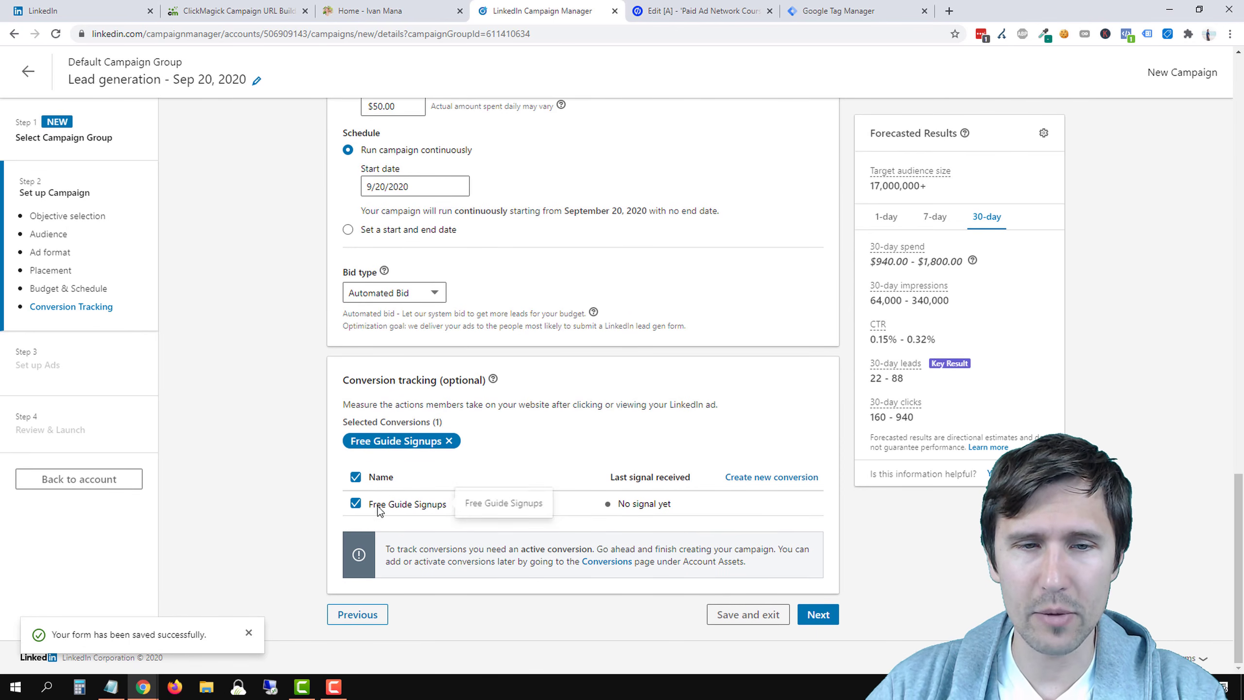
{"action": "left_click", "coordinate": [819, 615]}
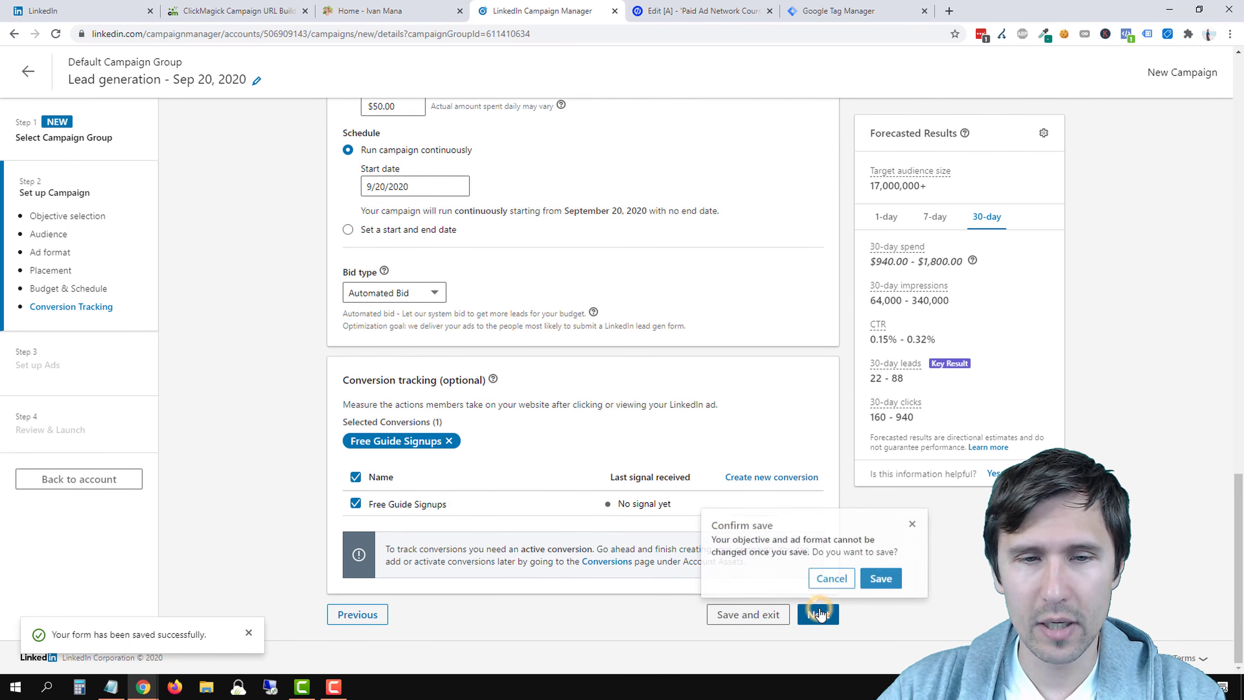
{"action": "left_click", "coordinate": [880, 578]}
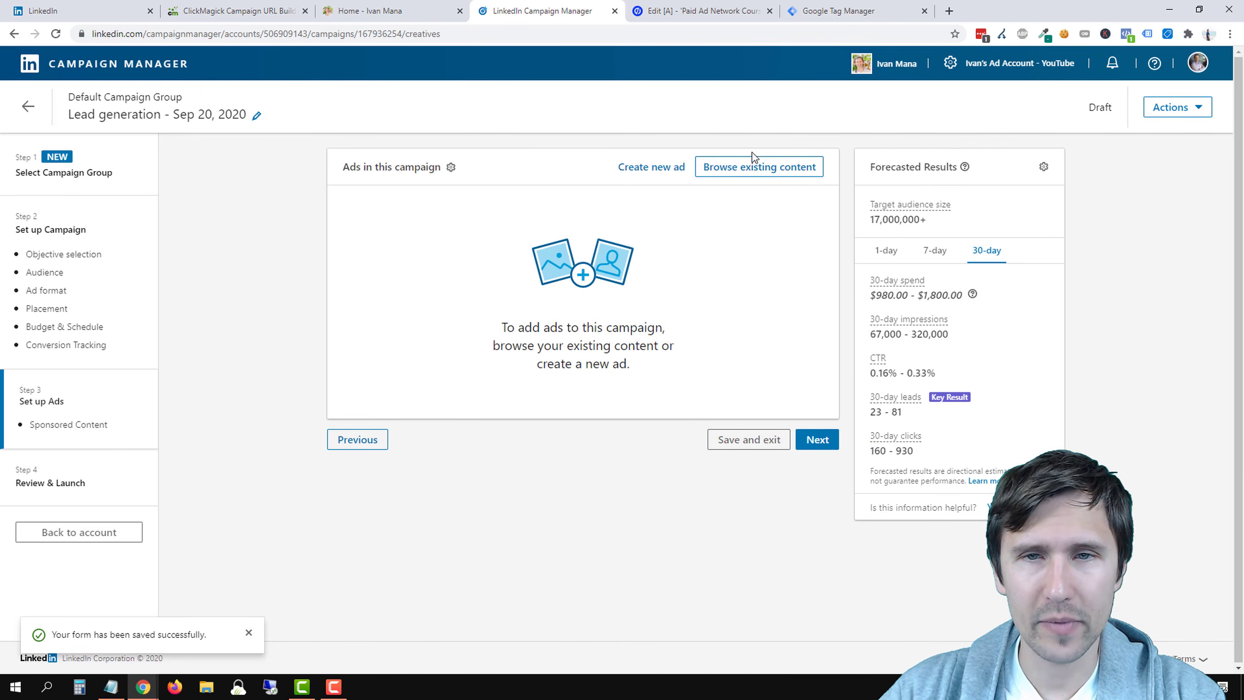
Try out a new single image ad using the Affiliate Guide lead gen form, and discard the ad
{"action": "left_click", "coordinate": [653, 165]}
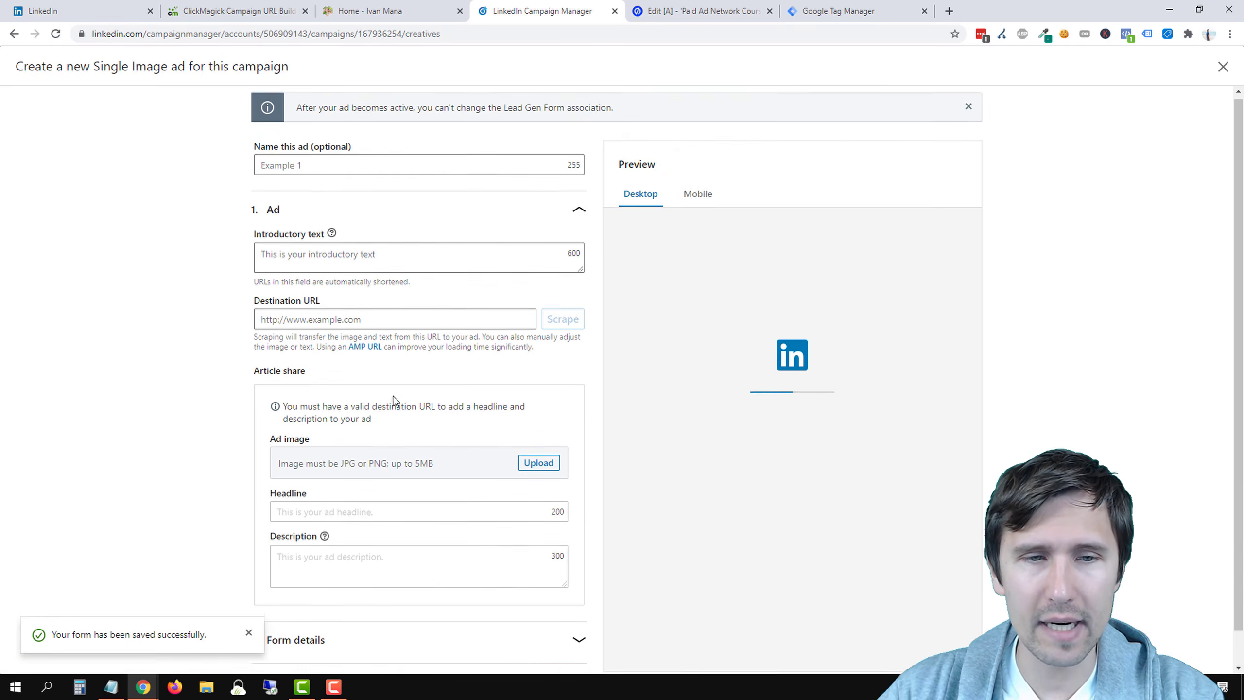
{"action": "left_click", "coordinate": [303, 606]}
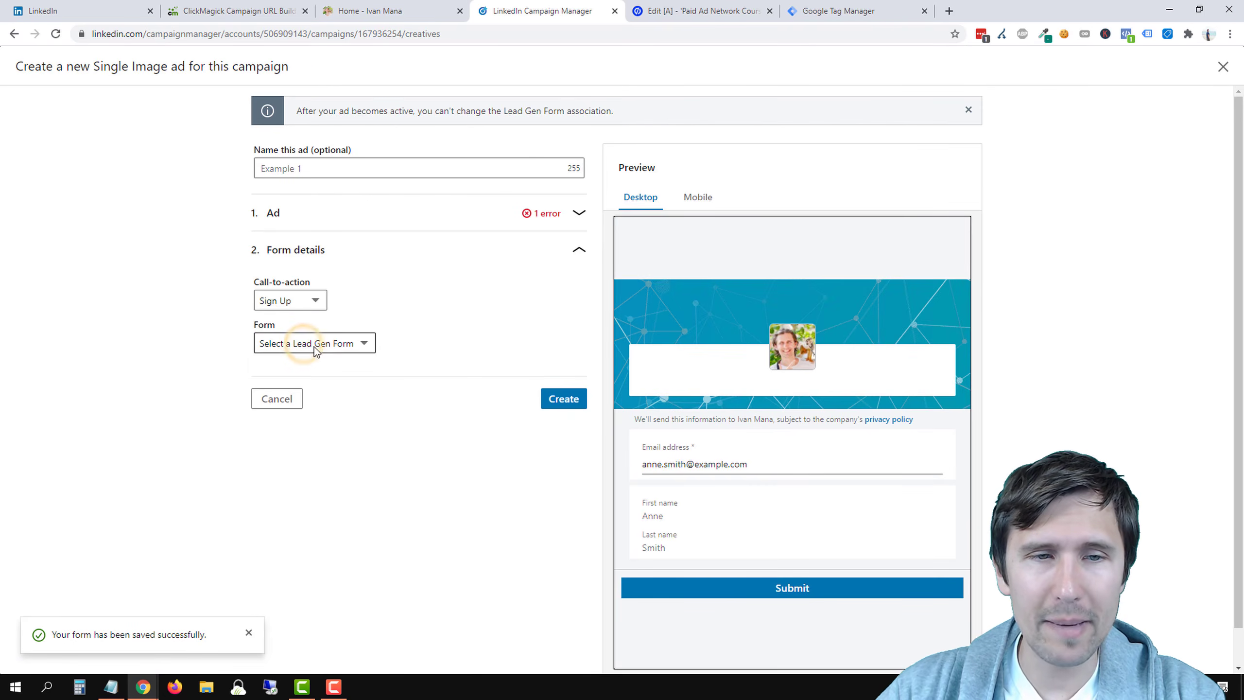
{"action": "left_click", "coordinate": [317, 343]}
{"action": "left_click", "coordinate": [288, 385]}
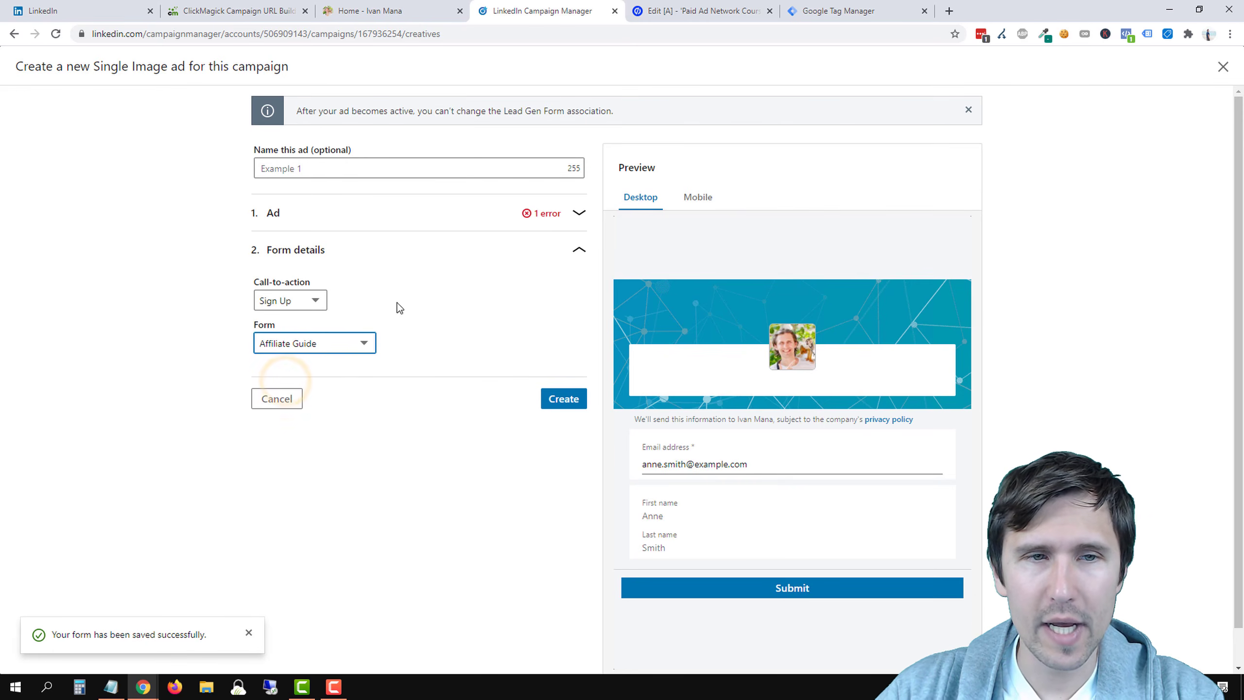
{"action": "left_click", "coordinate": [403, 208]}
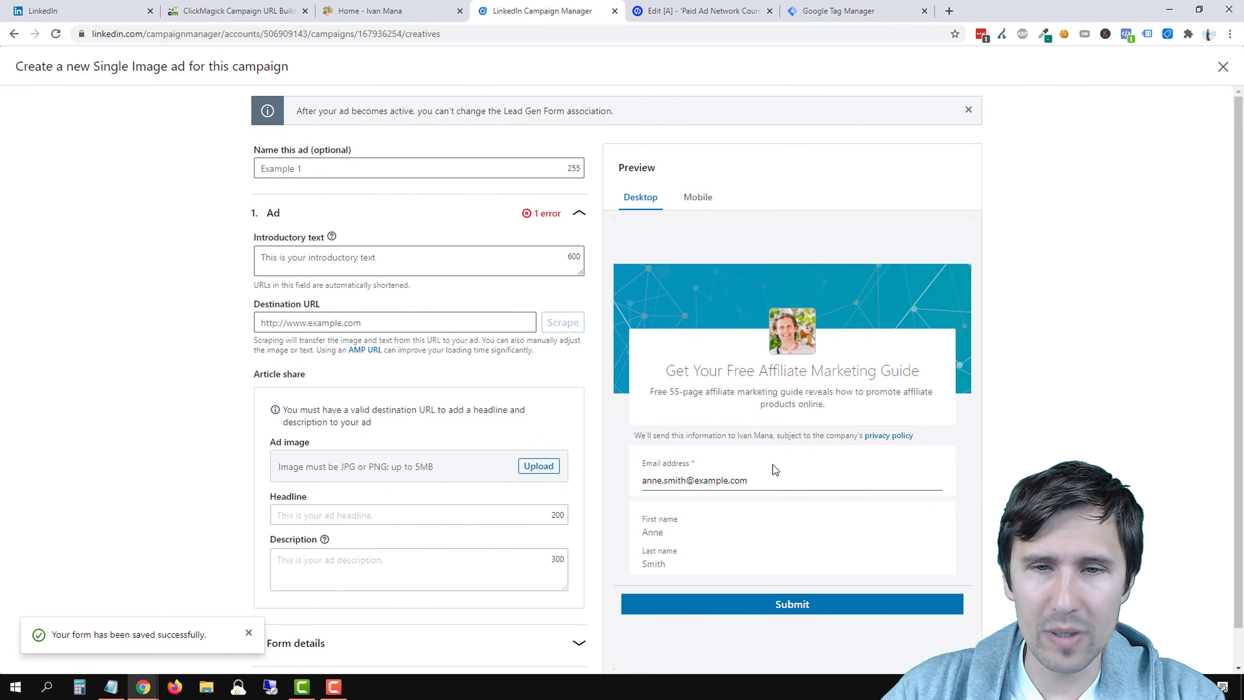
{"action": "scroll", "coordinate": [733, 318], "scroll_direction": "down", "scroll_amount": 1}
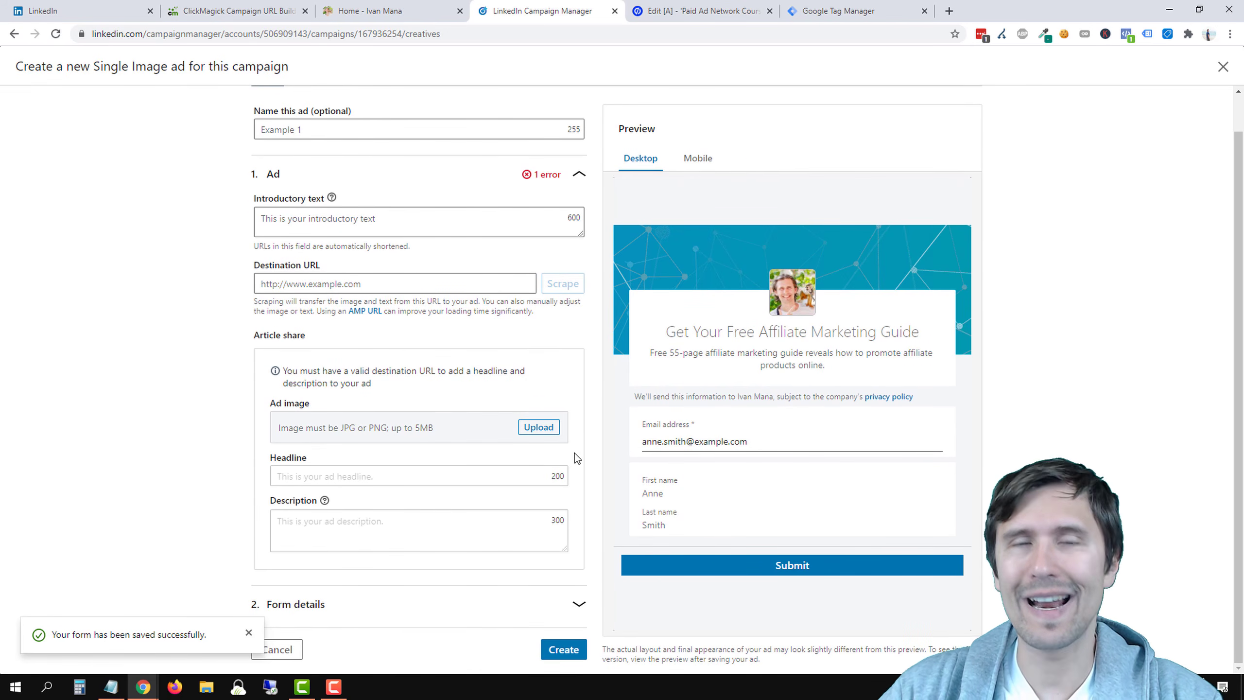
{"action": "left_click", "coordinate": [406, 600]}
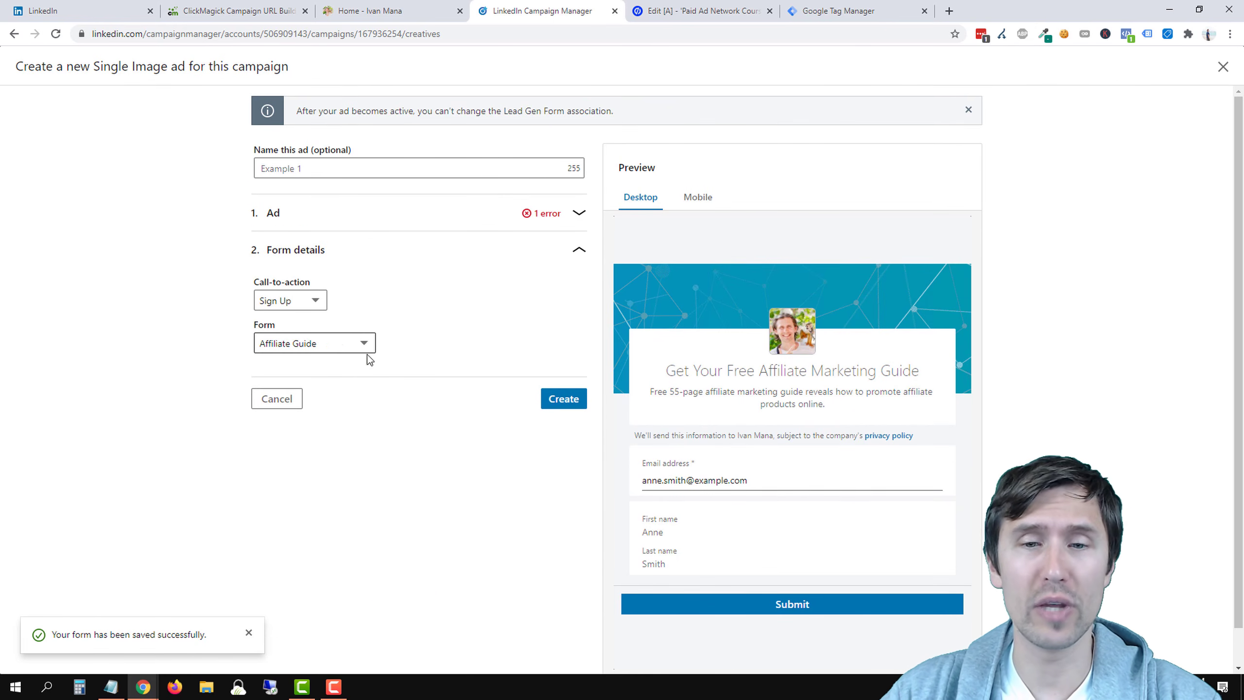
{"action": "left_click", "coordinate": [268, 399]}
{"action": "left_click", "coordinate": [679, 102]}
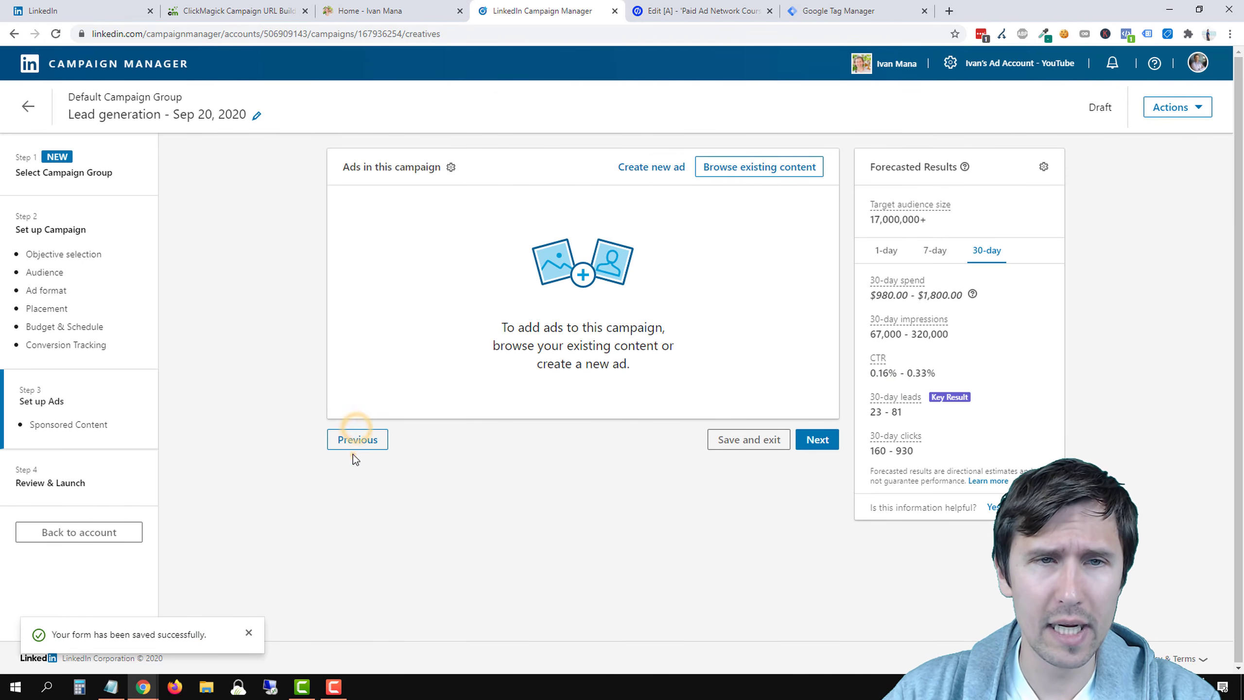
Go back from the ad setup to the campaign details and leave the draft for the account's campaign overview
{"action": "left_click", "coordinate": [357, 438]}
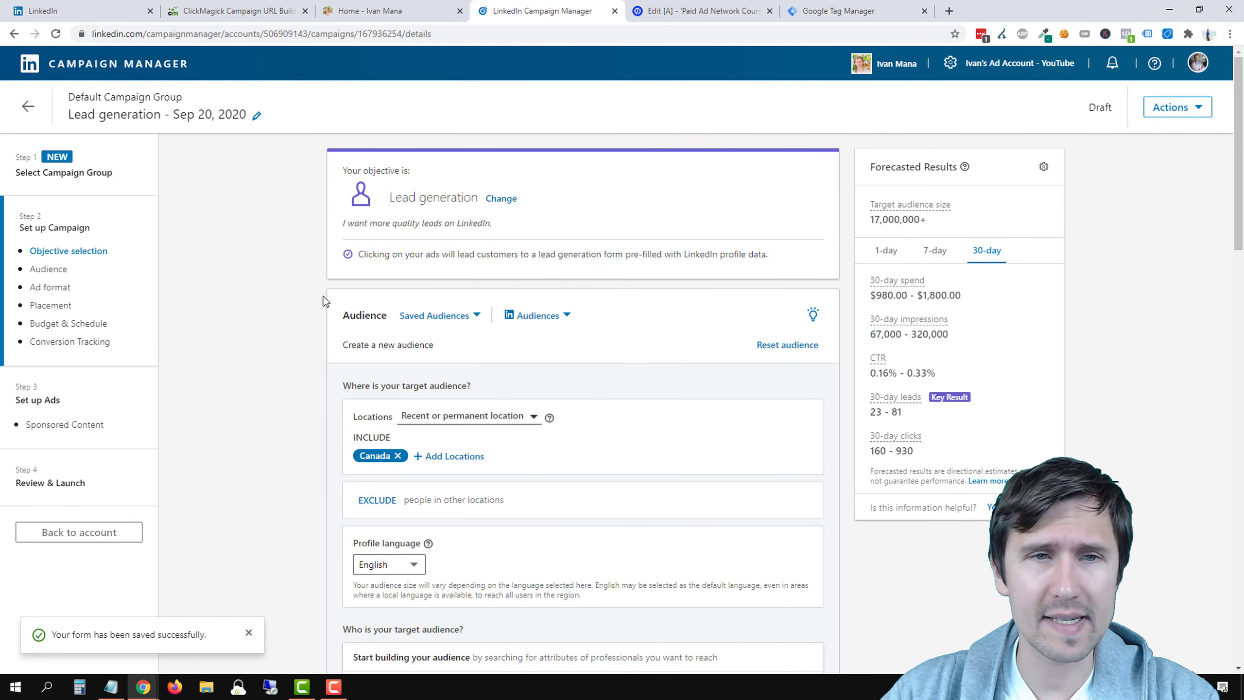
{"action": "left_click", "coordinate": [31, 113]}
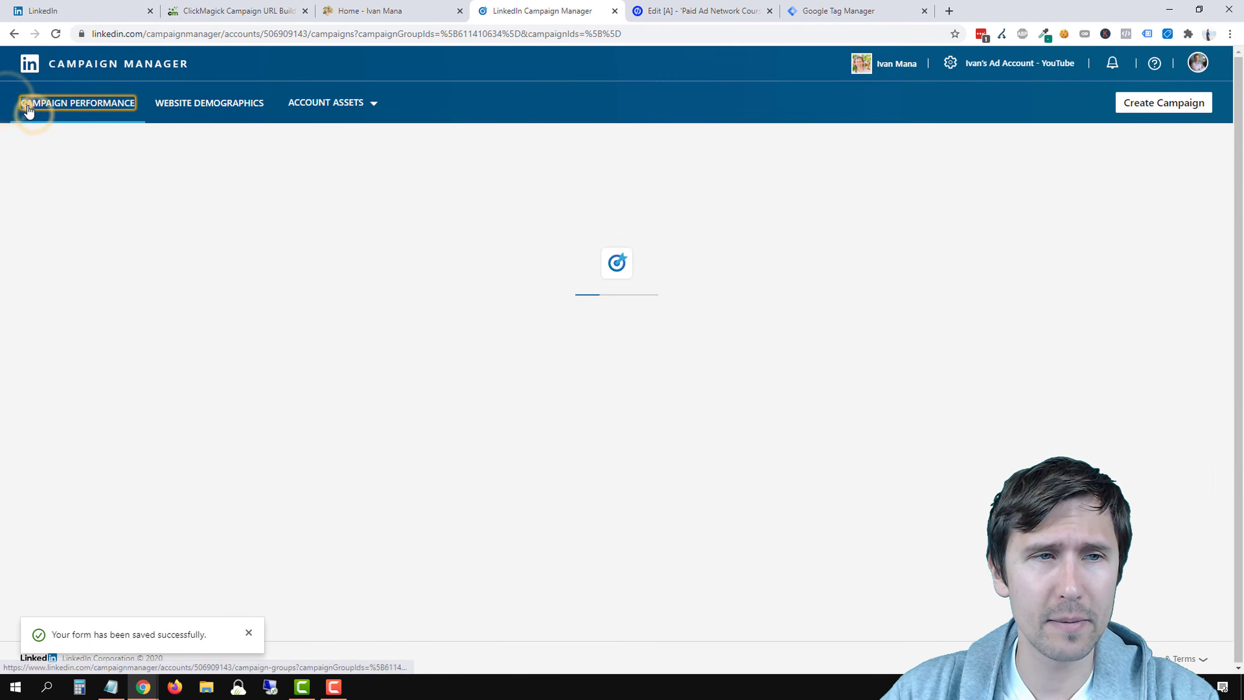